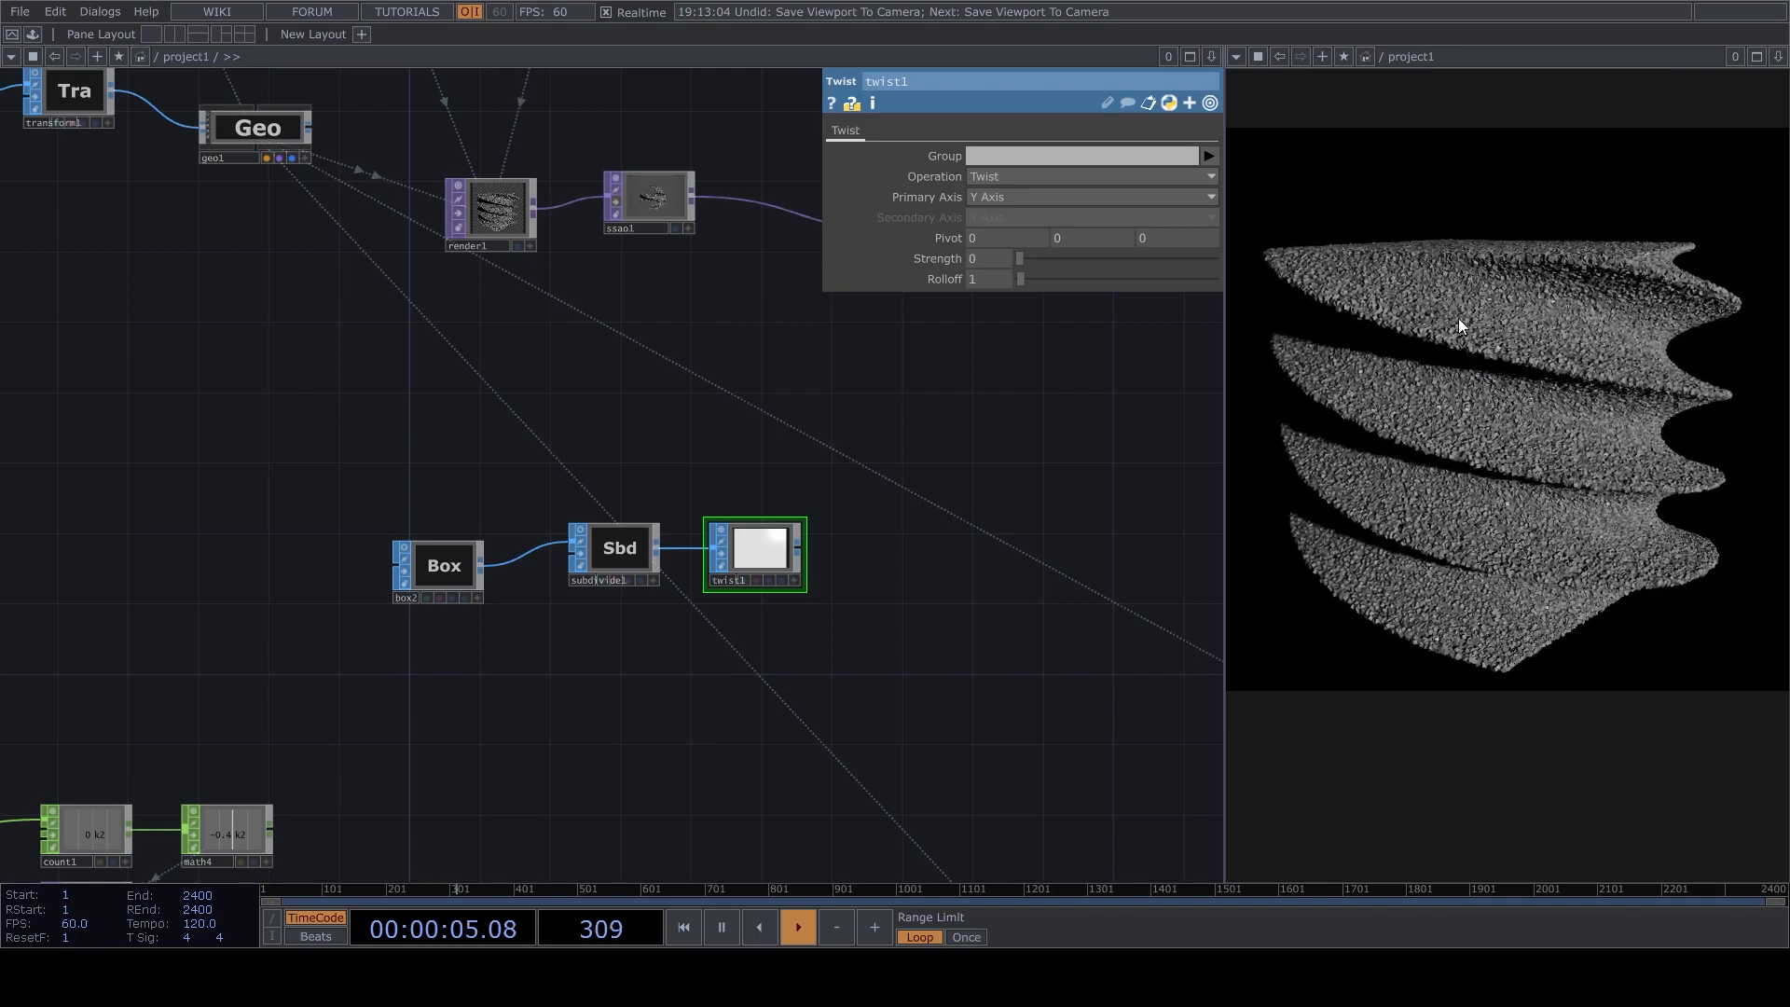
# Try Strength values of 267 and 247 on the Twist operator fed by the subdivided box.
pyautogui.scroll(5, 707, 606)
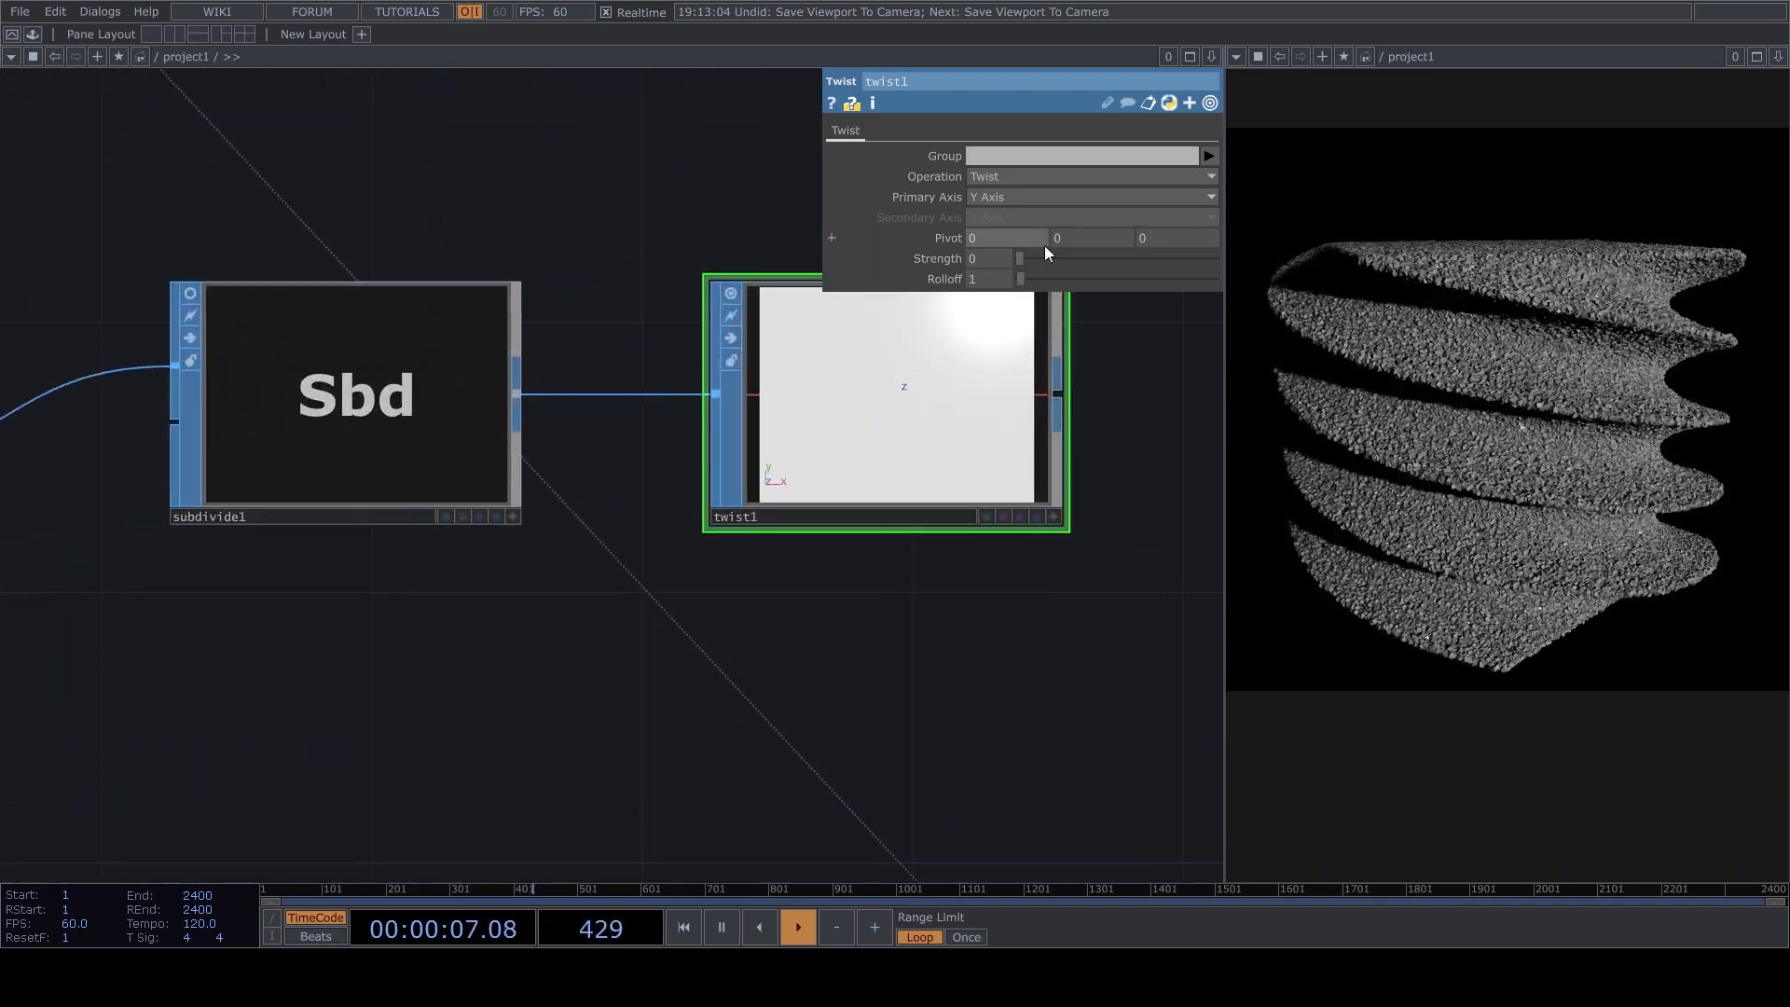
pyautogui.moveTo(1020, 262); pyautogui.dragTo(1165, 266)
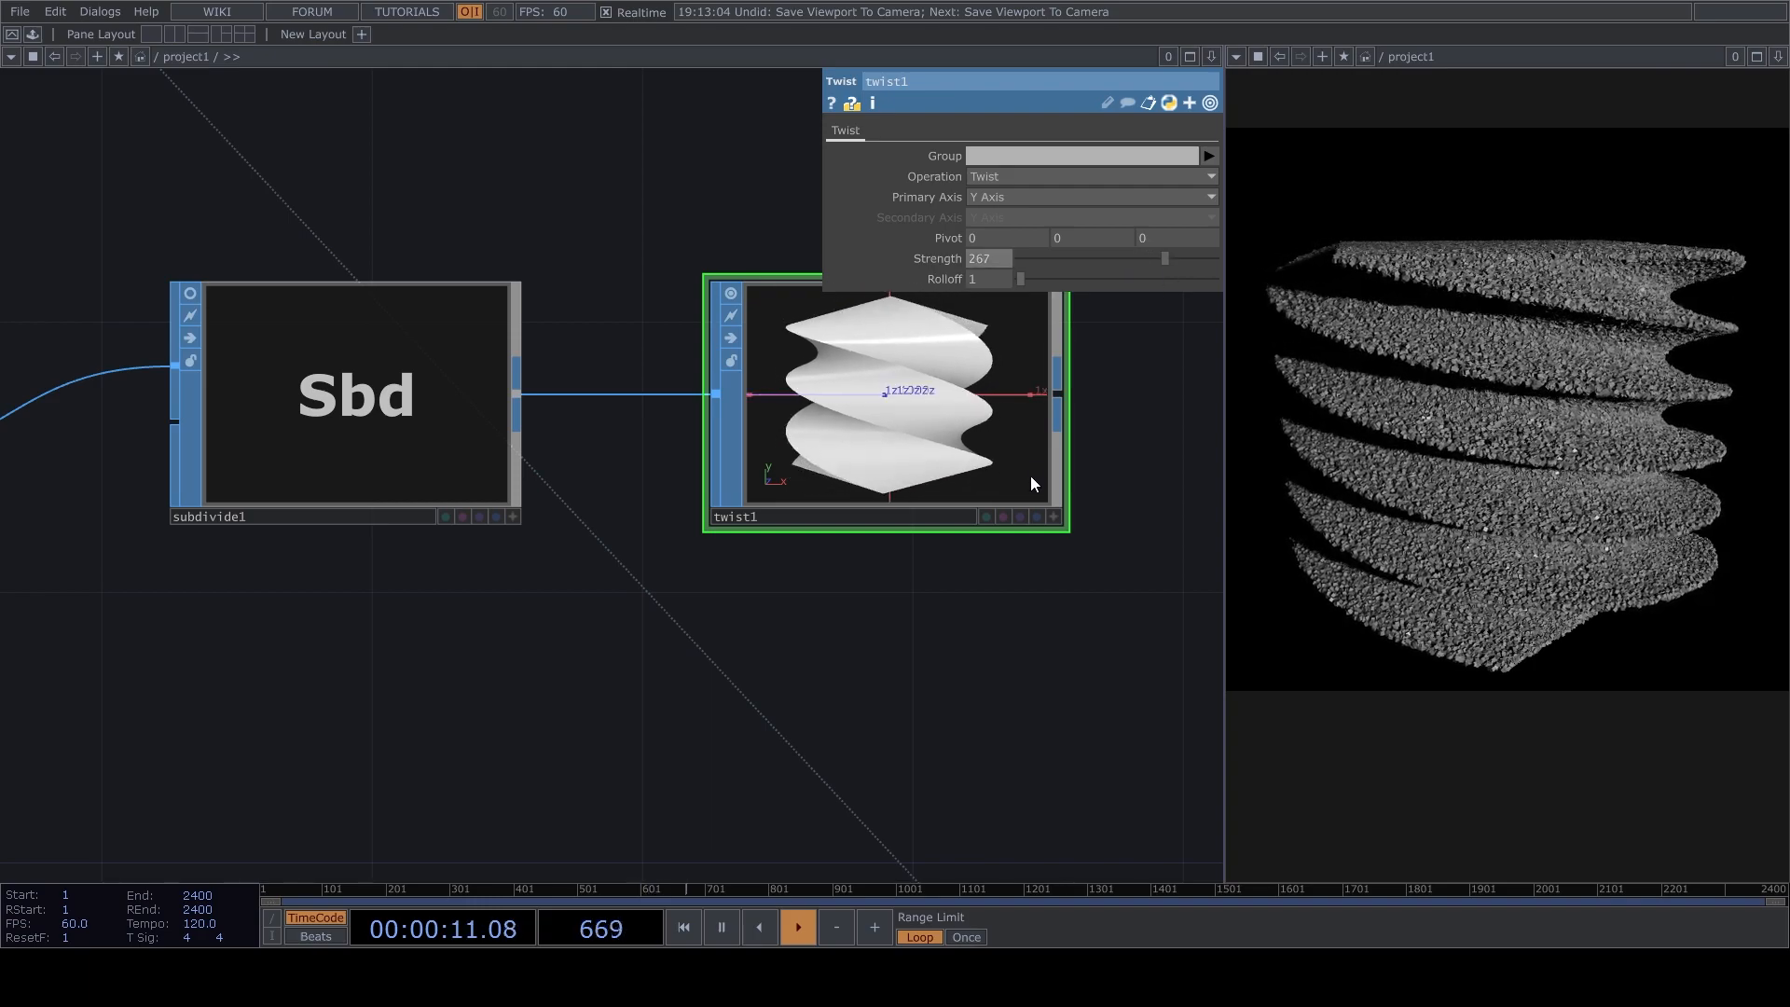
pyautogui.moveTo(1186, 390); pyautogui.dragTo(1125, 525)
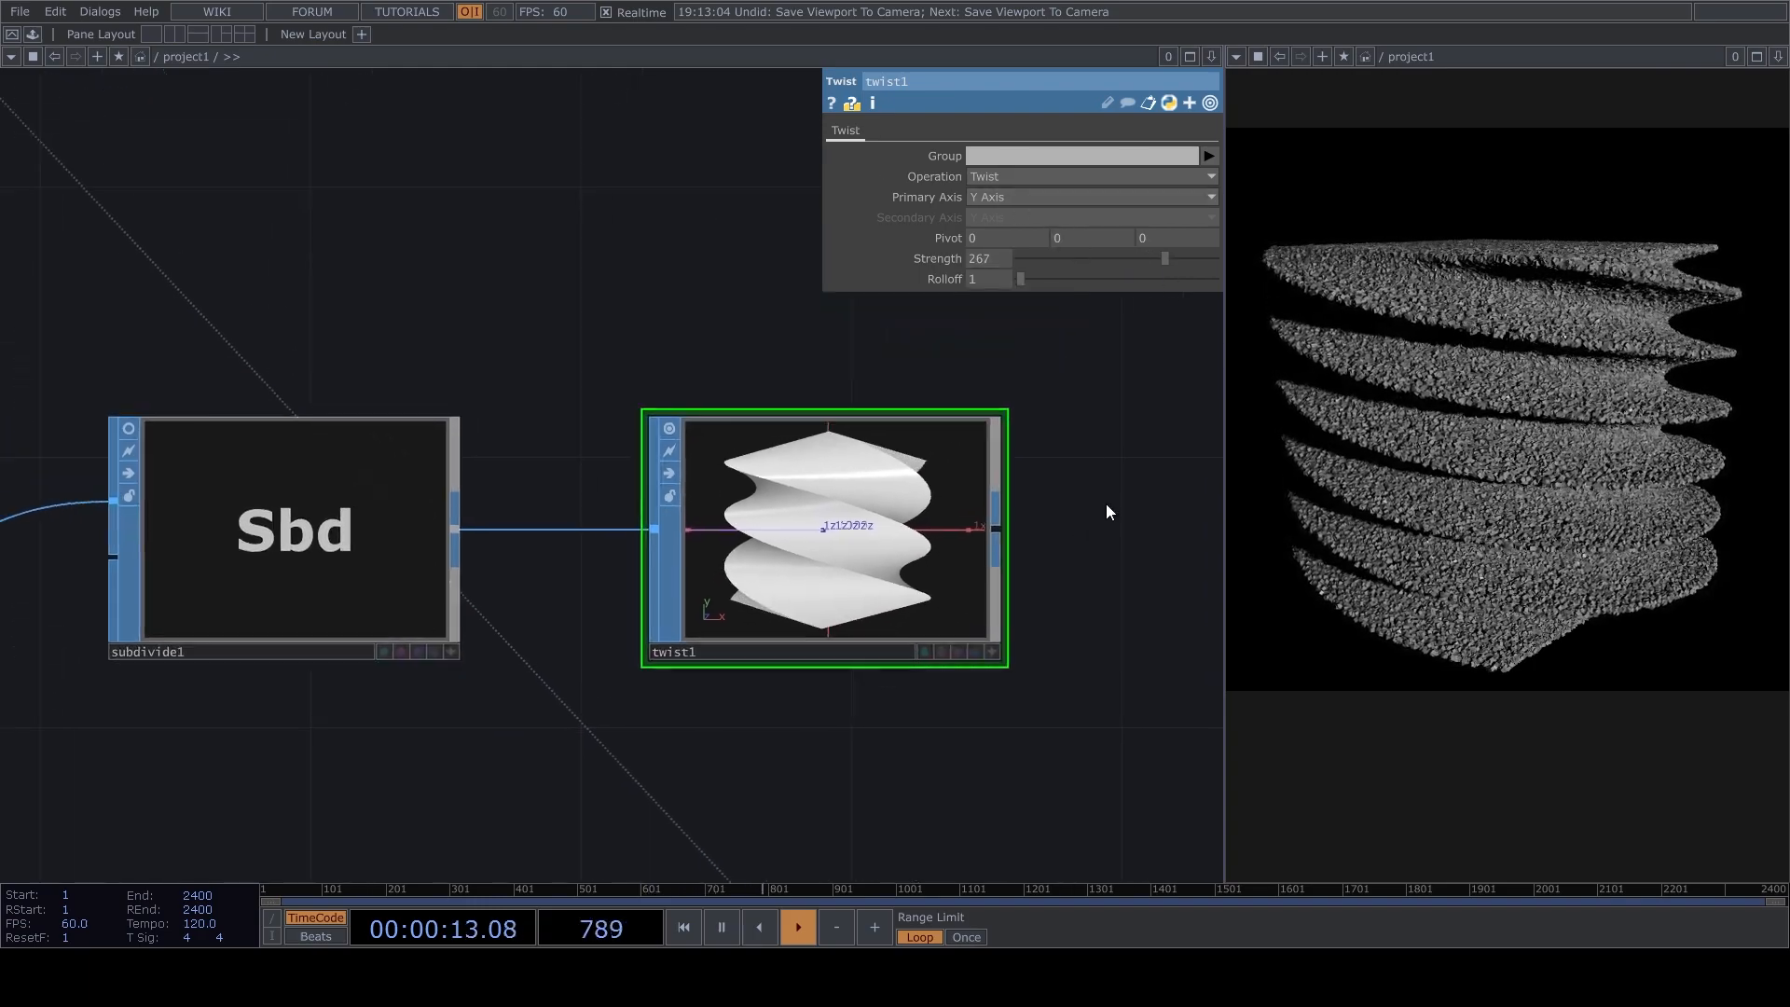
pyautogui.moveTo(1110, 261); pyautogui.dragTo(1153, 259)
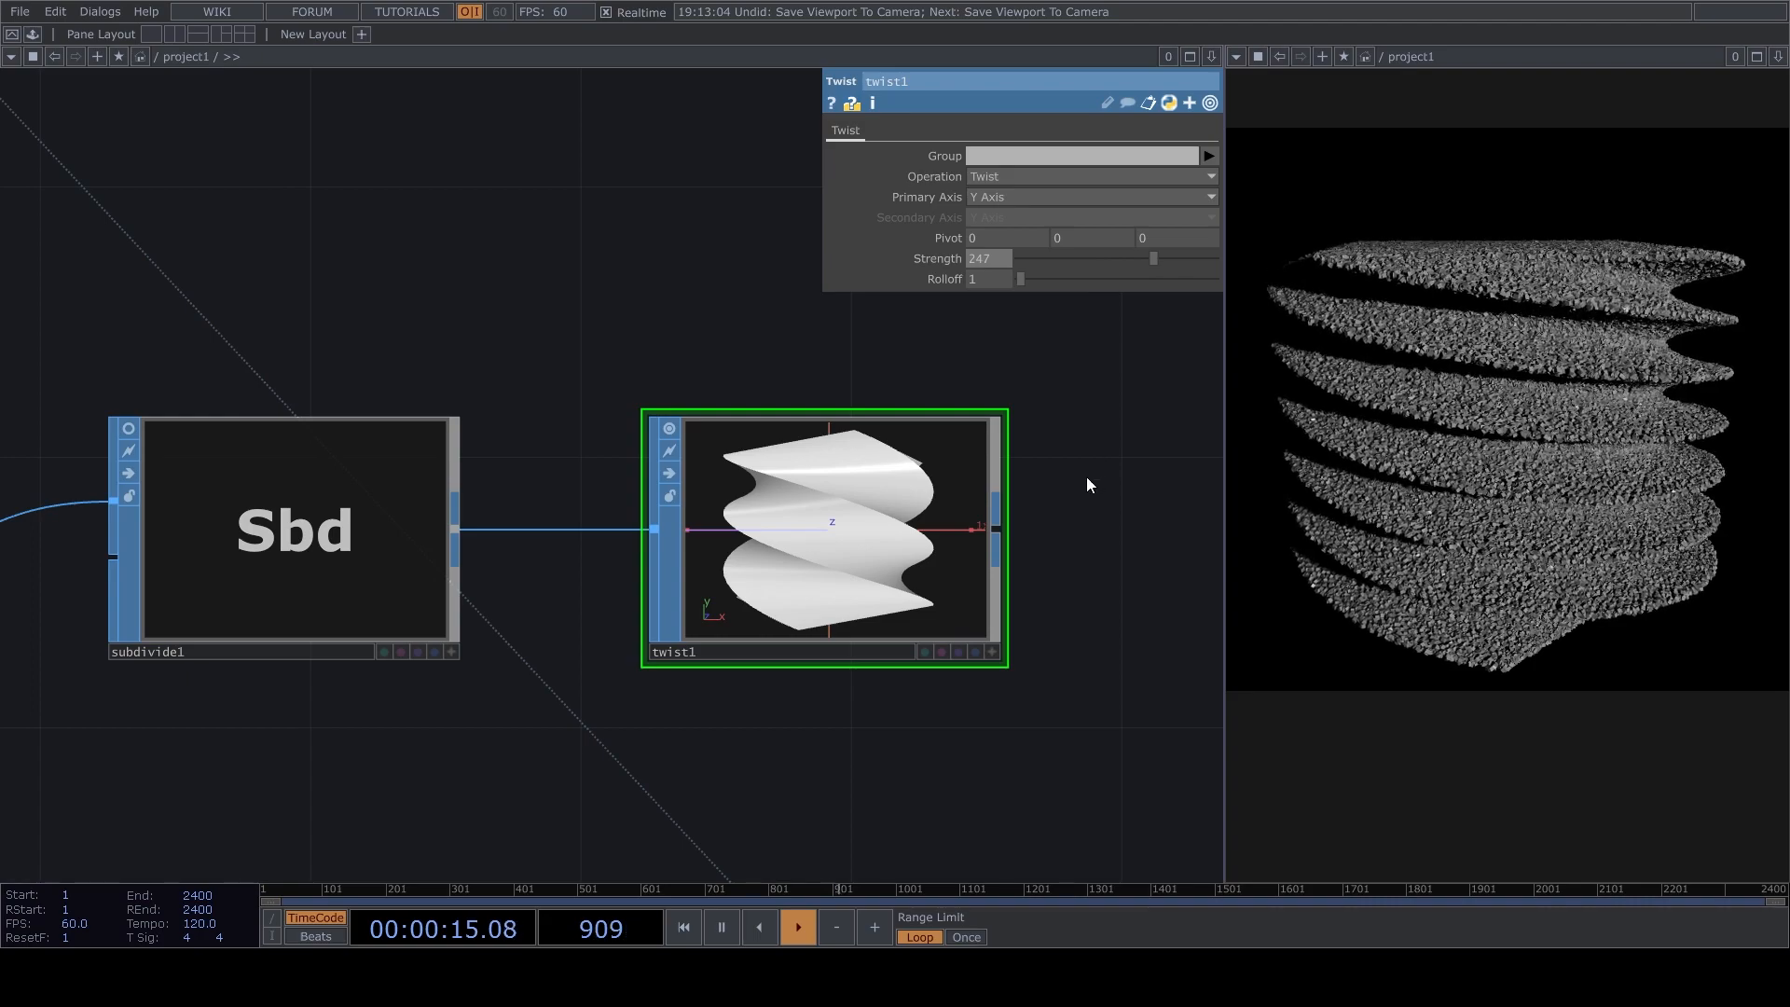
# Pause the timeline and delete every operator in the project network.
pyautogui.press('space')
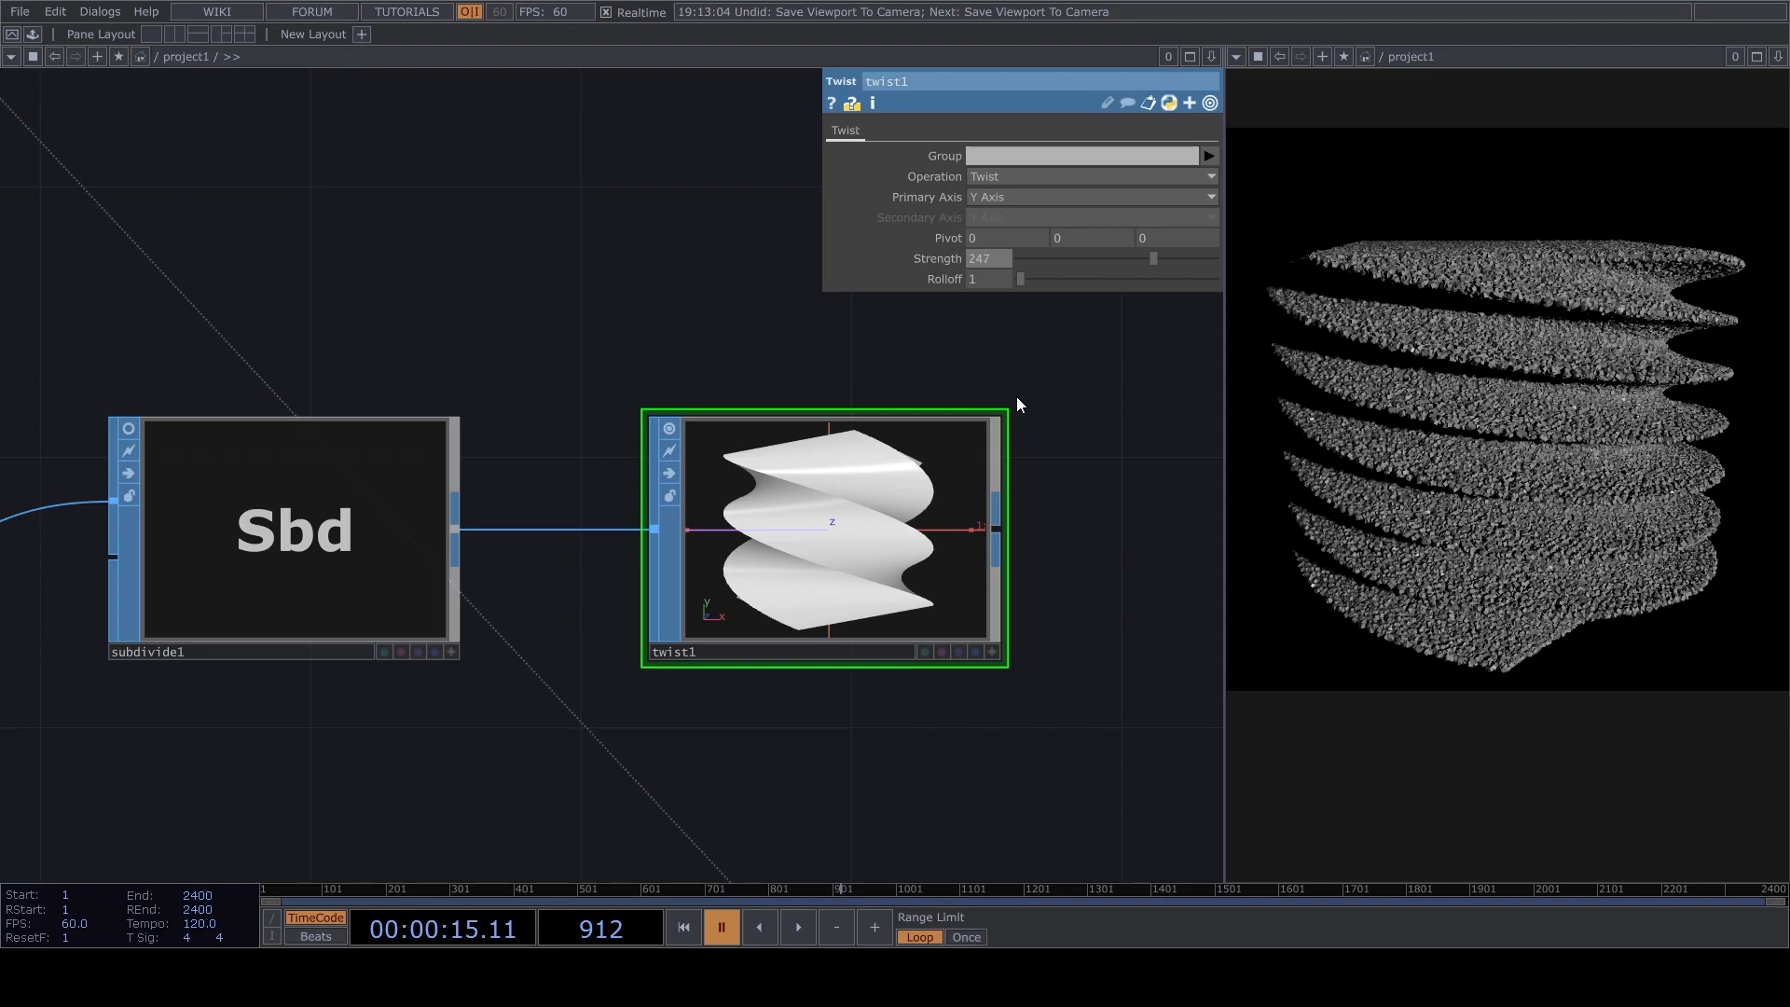
pyautogui.scroll(-3, 1016, 399)
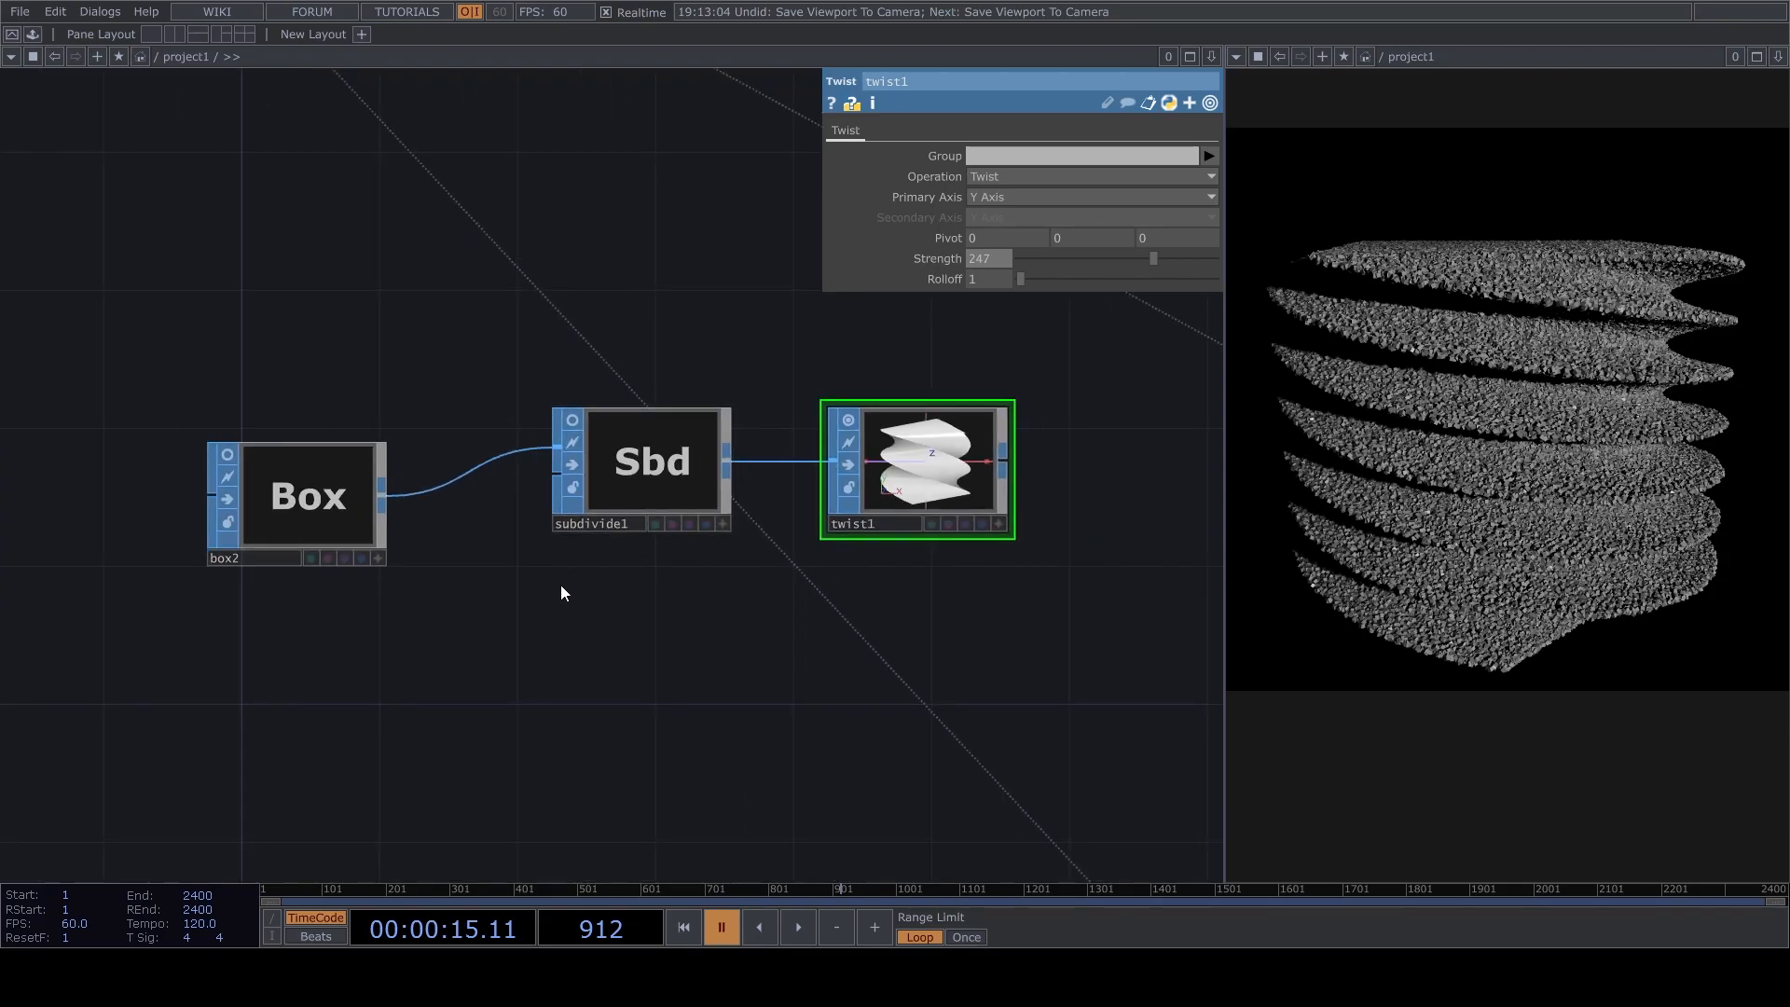
pyautogui.moveTo(627, 634); pyautogui.dragTo(622, 613)
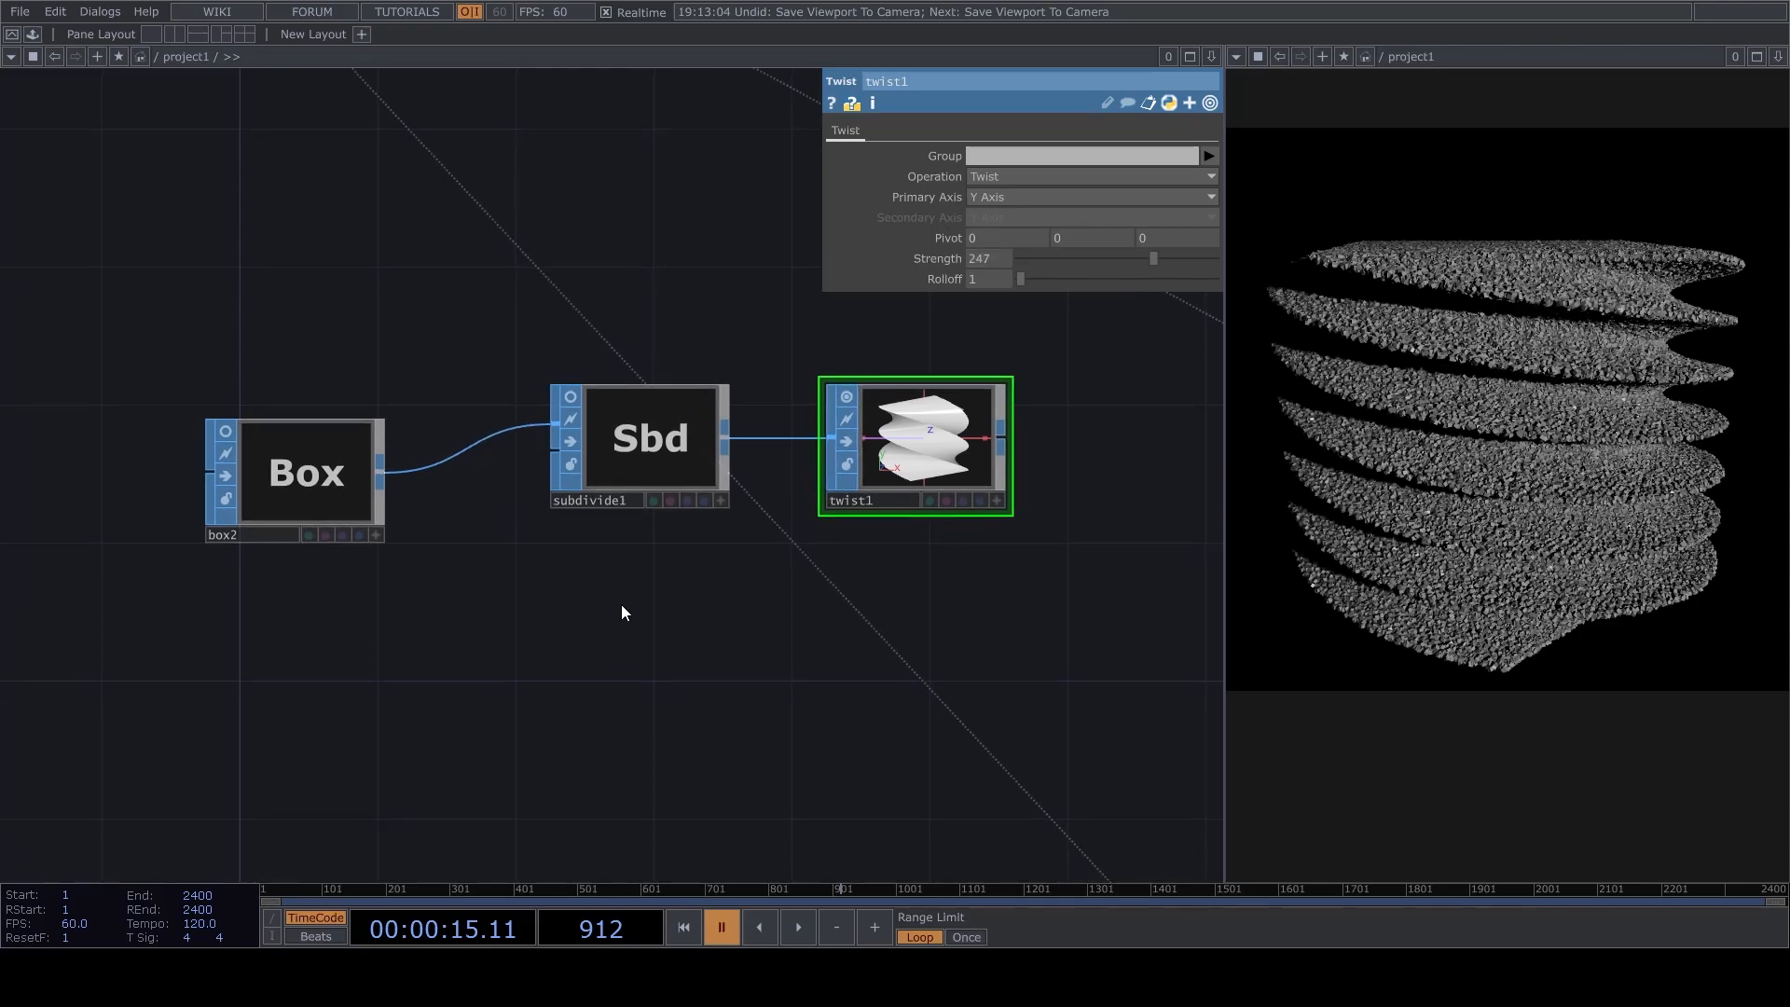
pyautogui.scroll(-8, 618, 612)
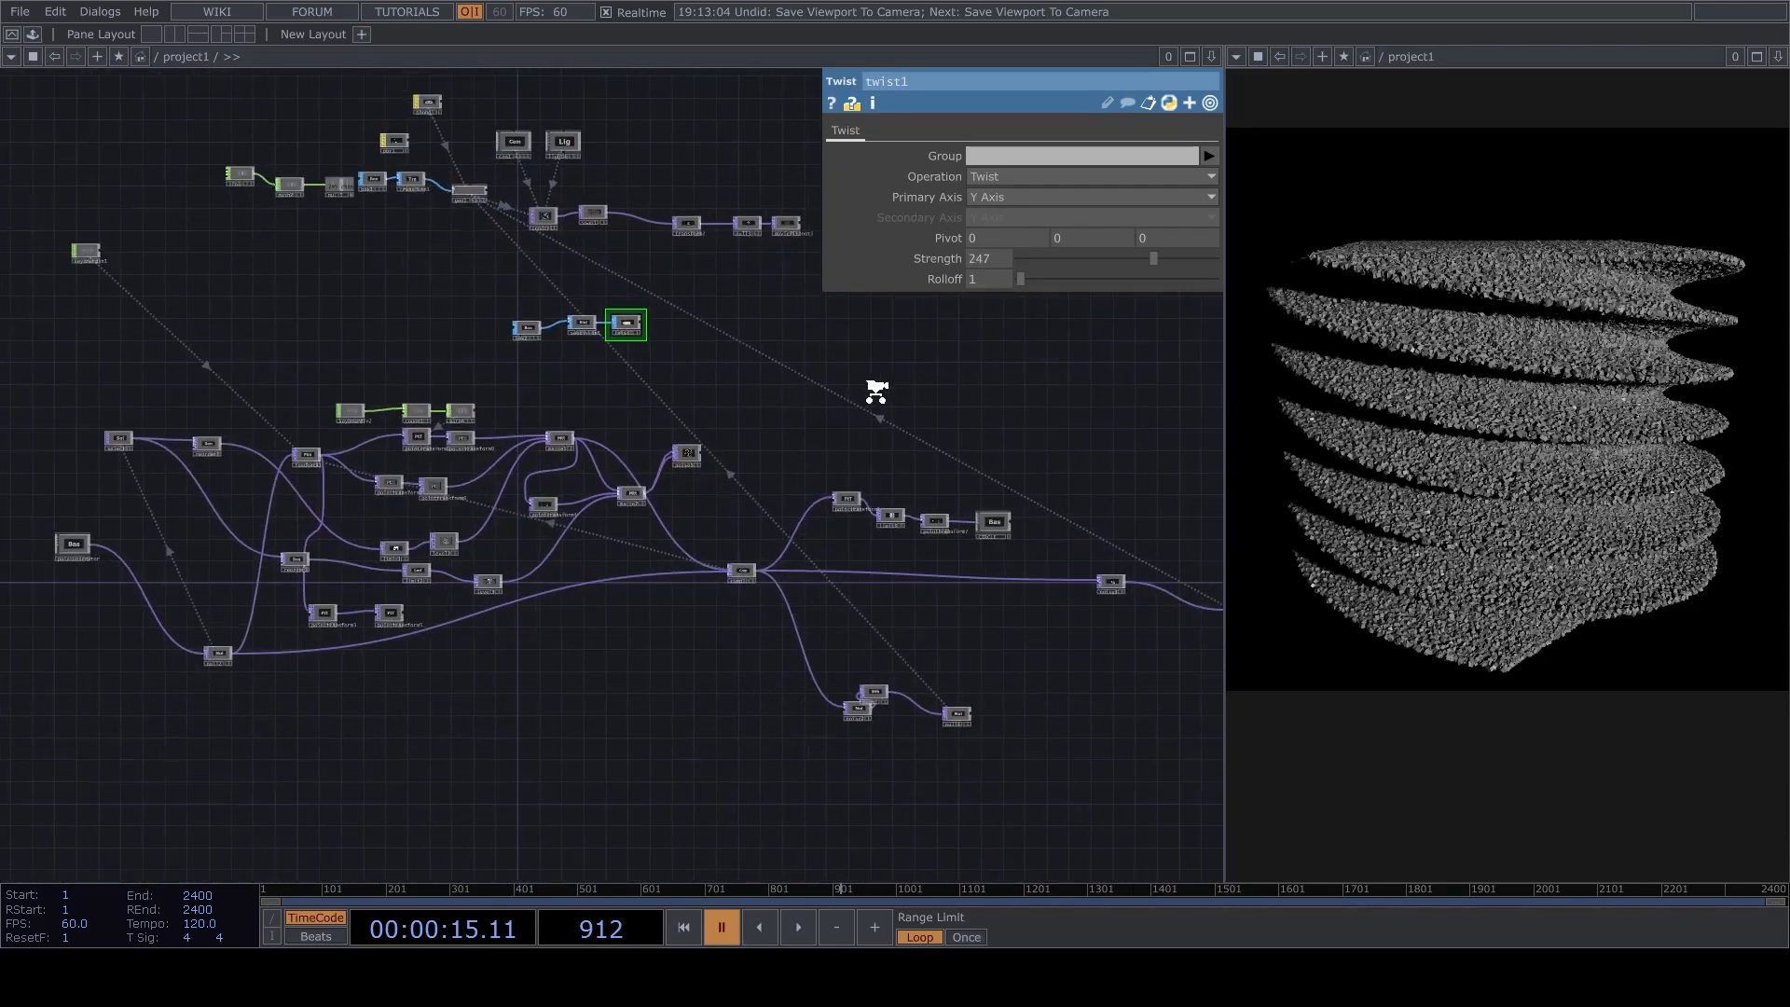
pyautogui.scroll(-3, 758, 436)
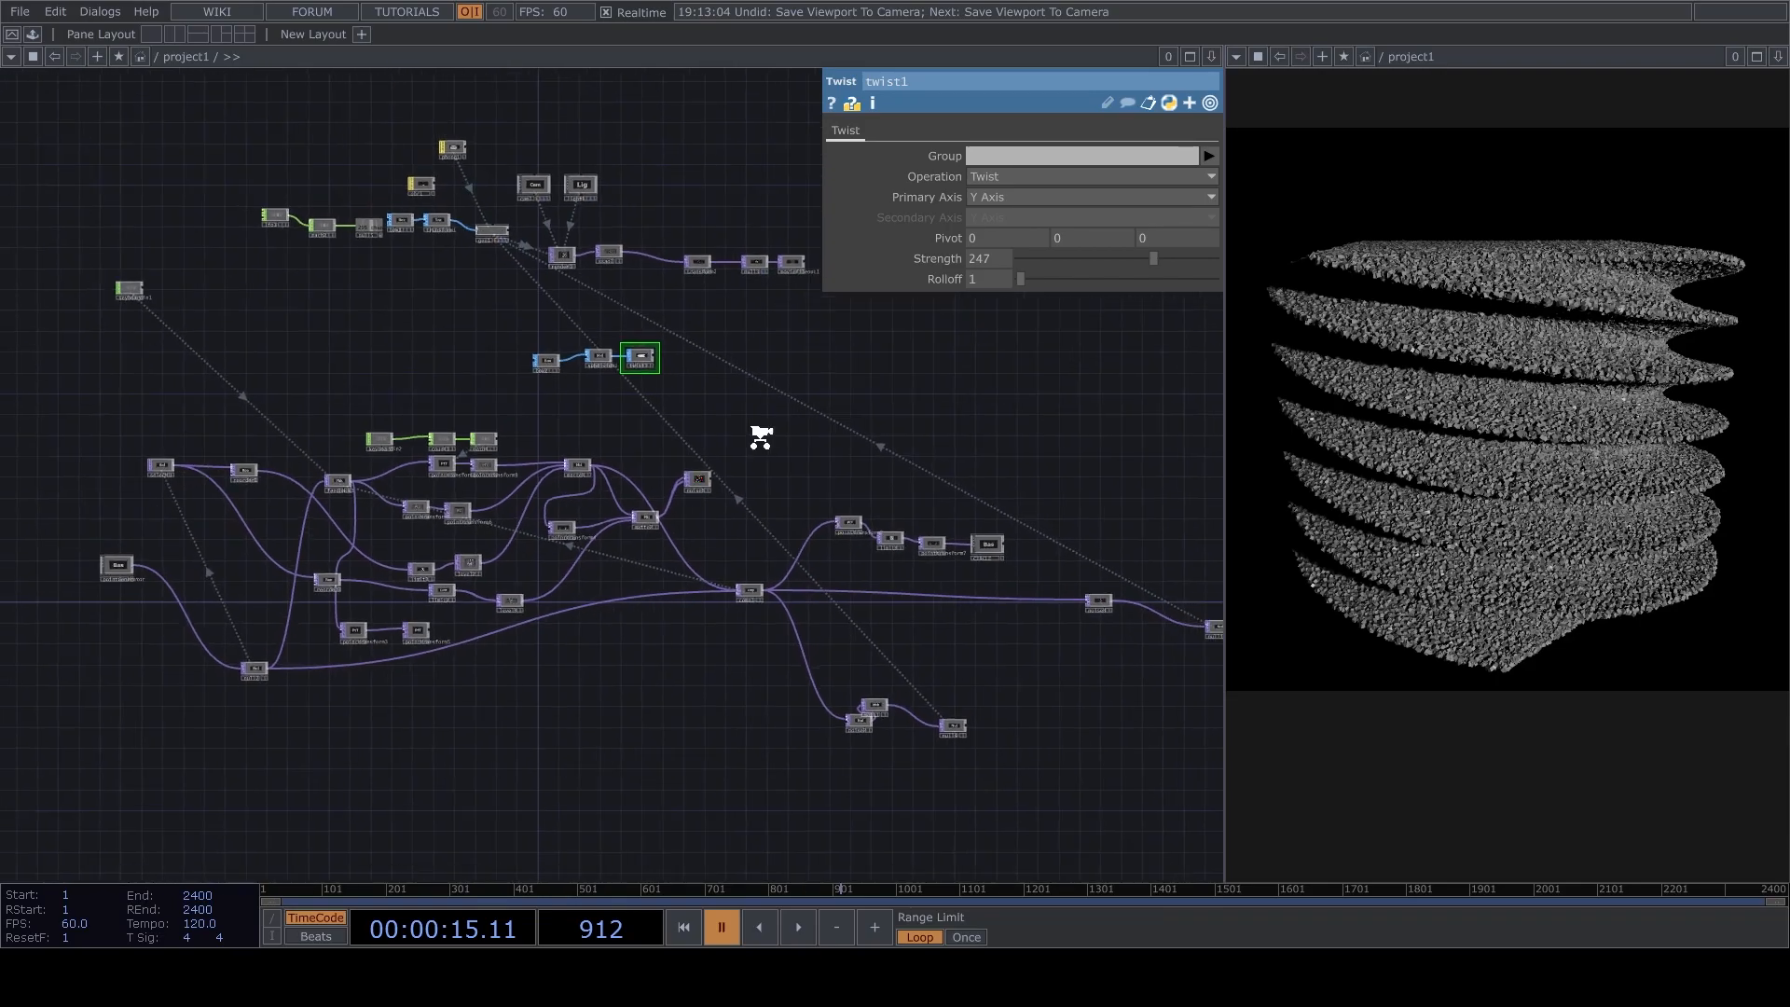
pyautogui.scroll(-4, 579, 447)
pyautogui.moveTo(302, 623); pyautogui.dragTo(870, 254, button='right')
pyautogui.press('Delete')
pyautogui.moveTo(512, 439); pyautogui.dragTo(676, 552)
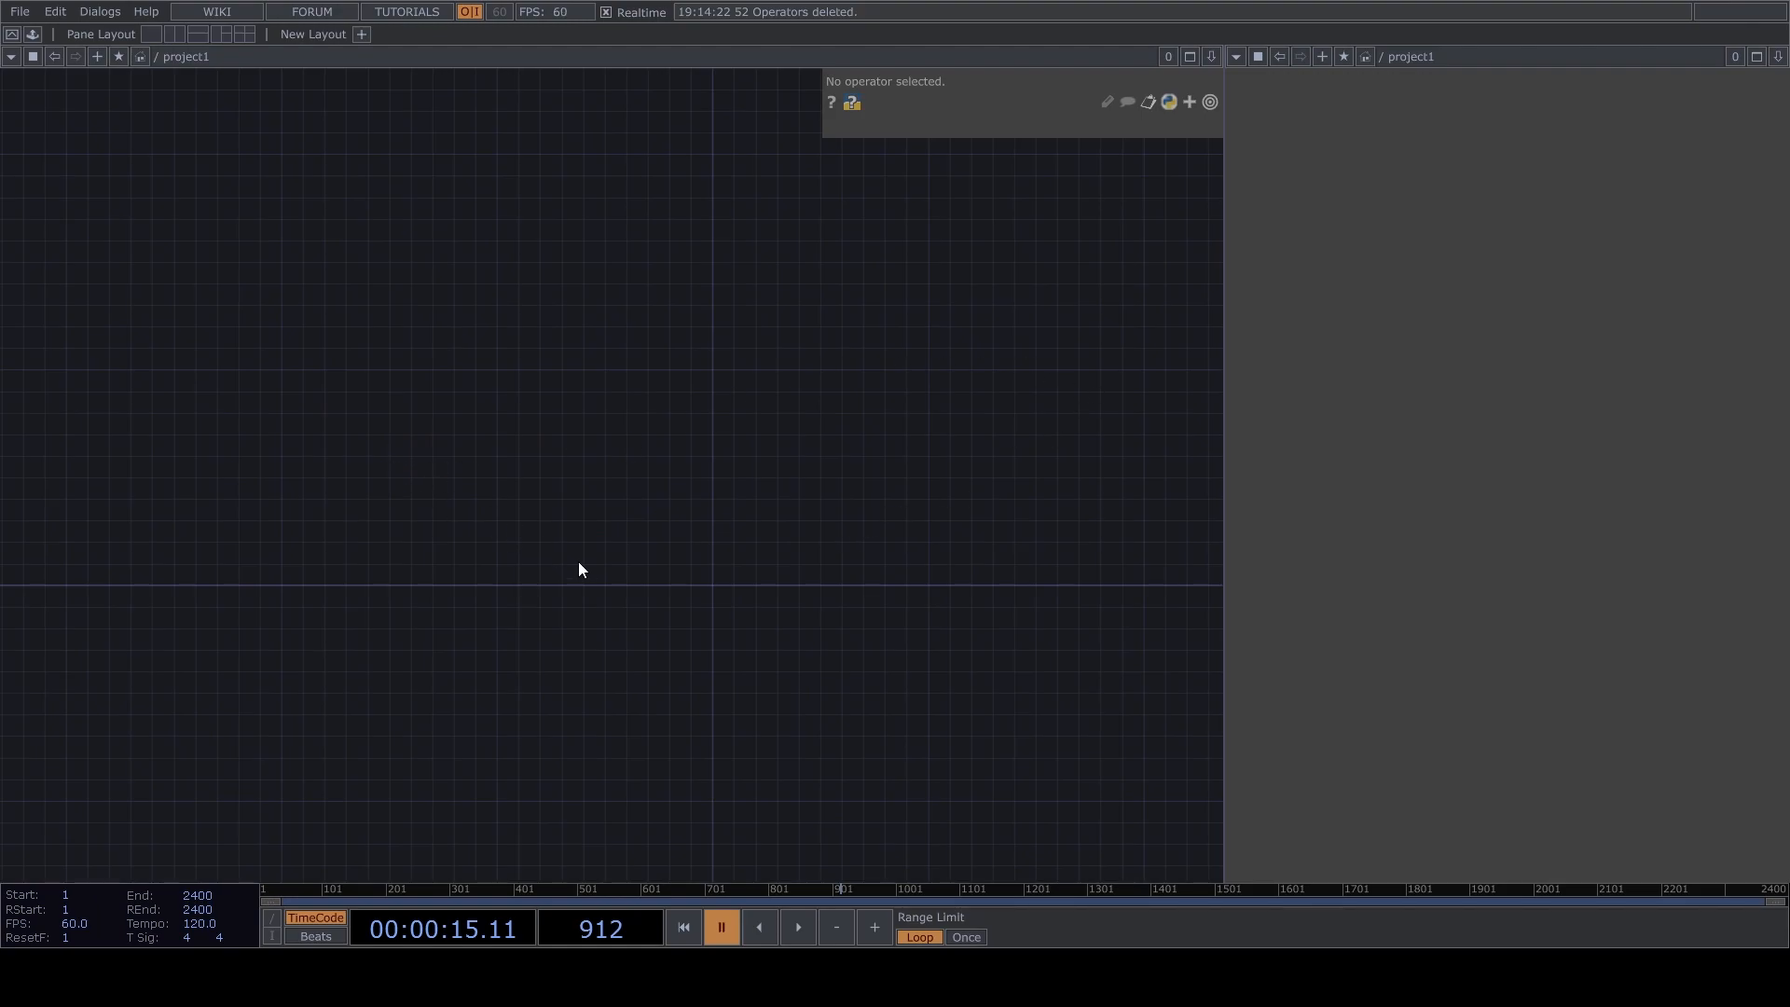
pyautogui.moveTo(591, 631); pyautogui.dragTo(615, 512)
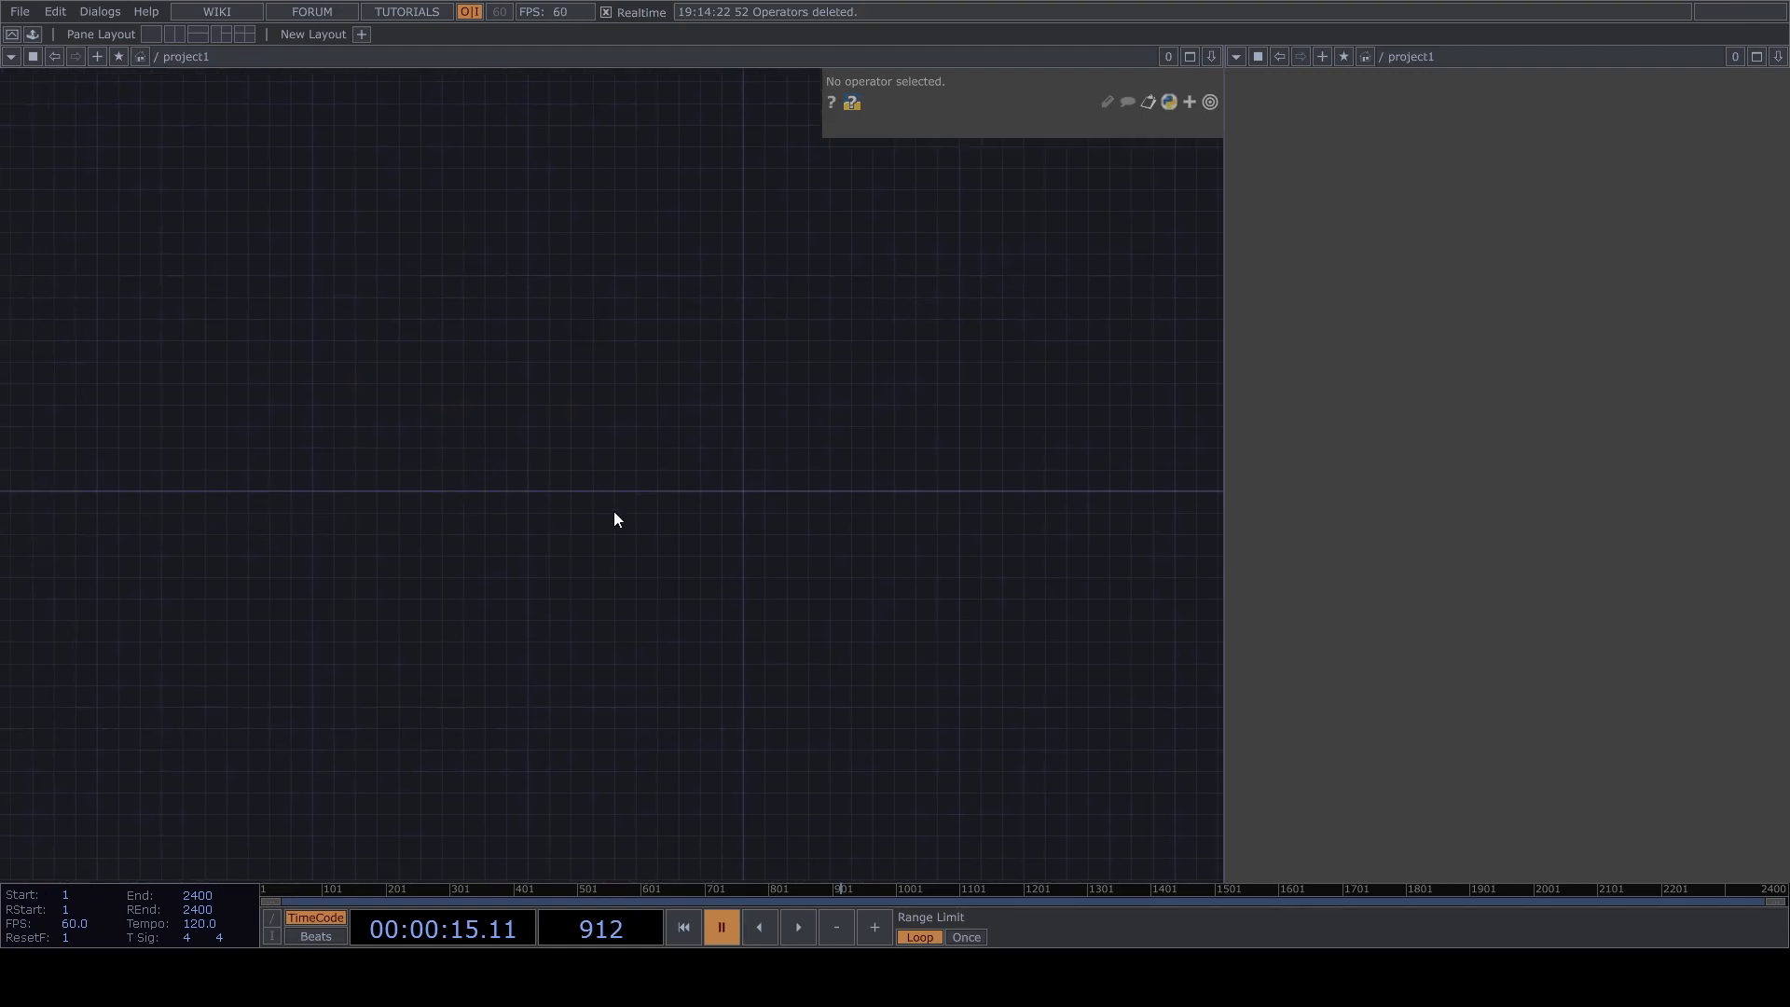
# Add the pointGenerator component from the PointClouds palette to the empty network.
pyautogui.click(33, 35)
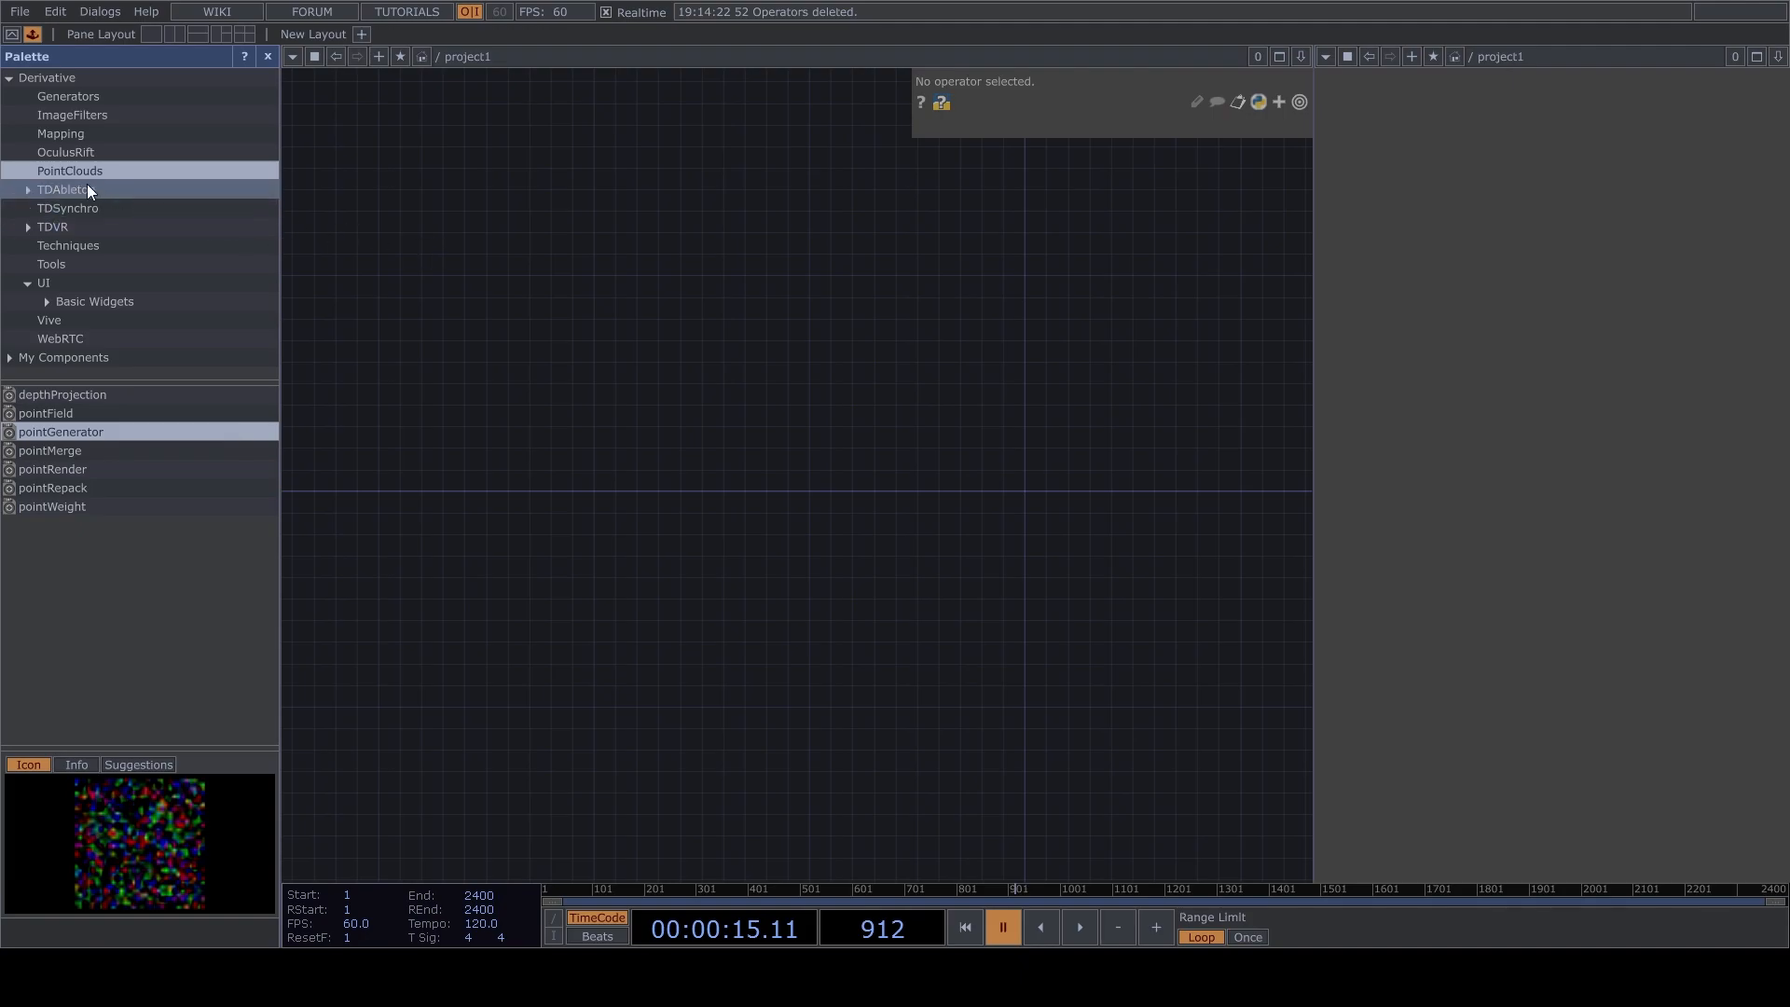
pyautogui.moveTo(92, 434); pyautogui.dragTo(643, 541)
pyautogui.scroll(5, 643, 540)
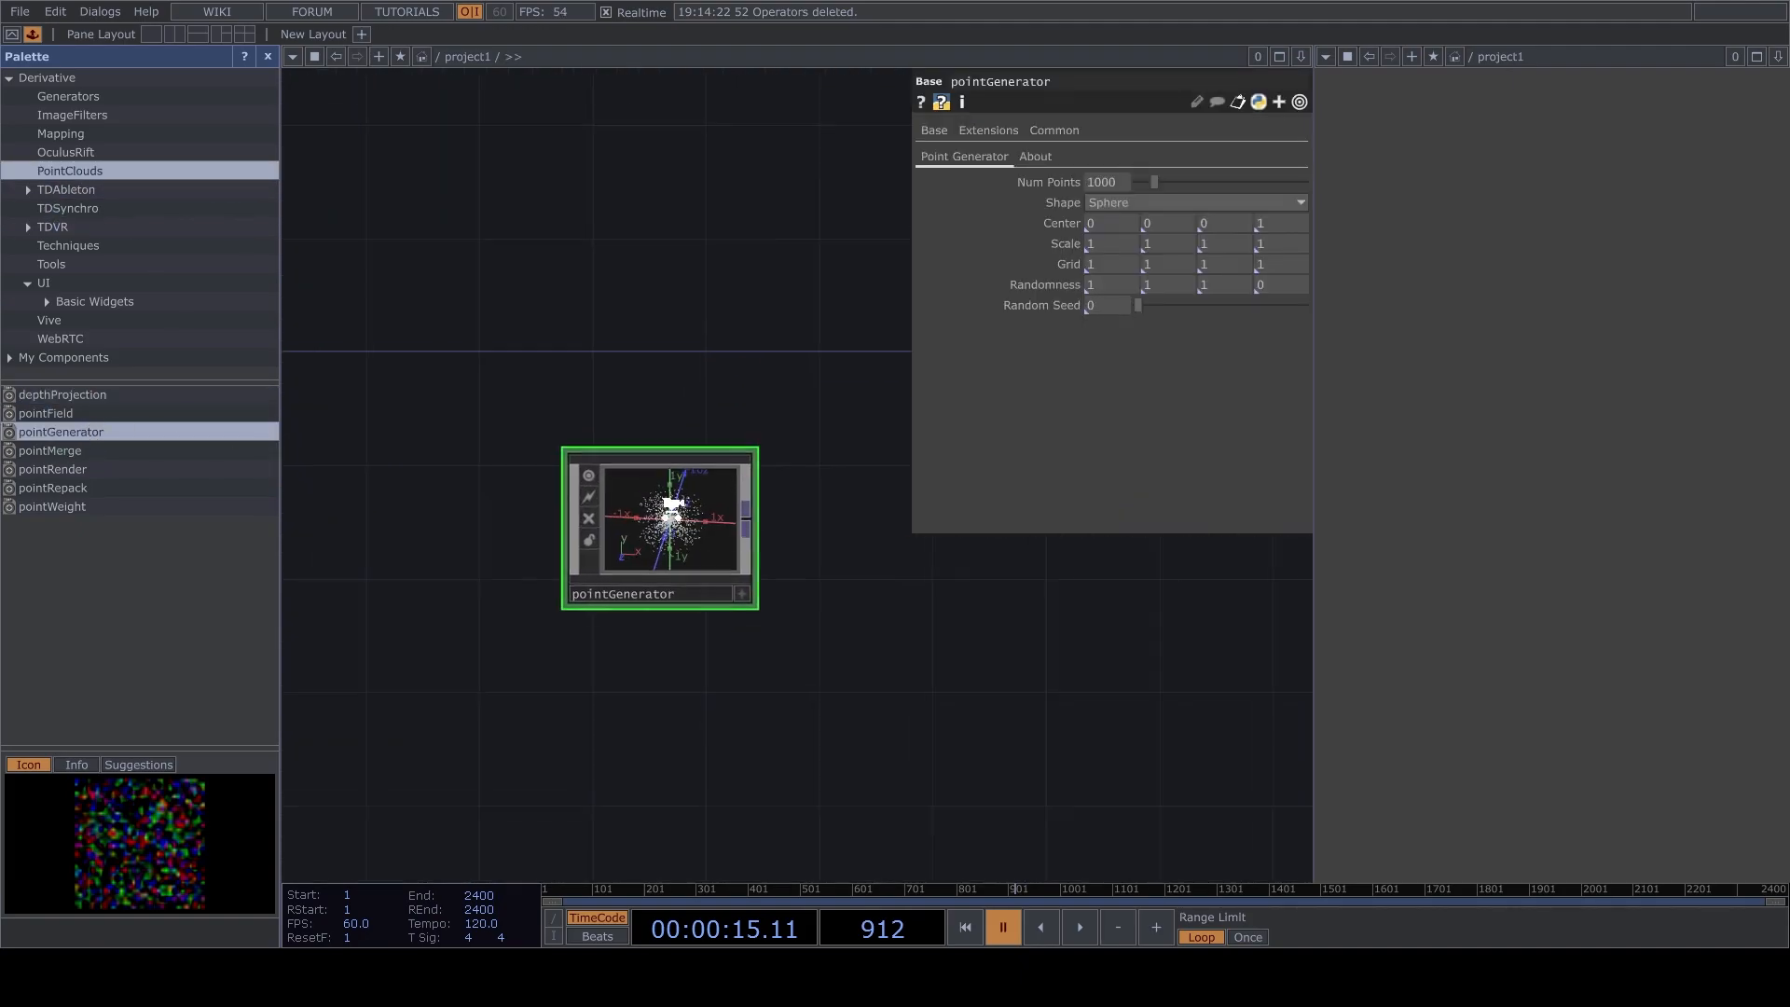
pyautogui.scroll(2, 656, 603)
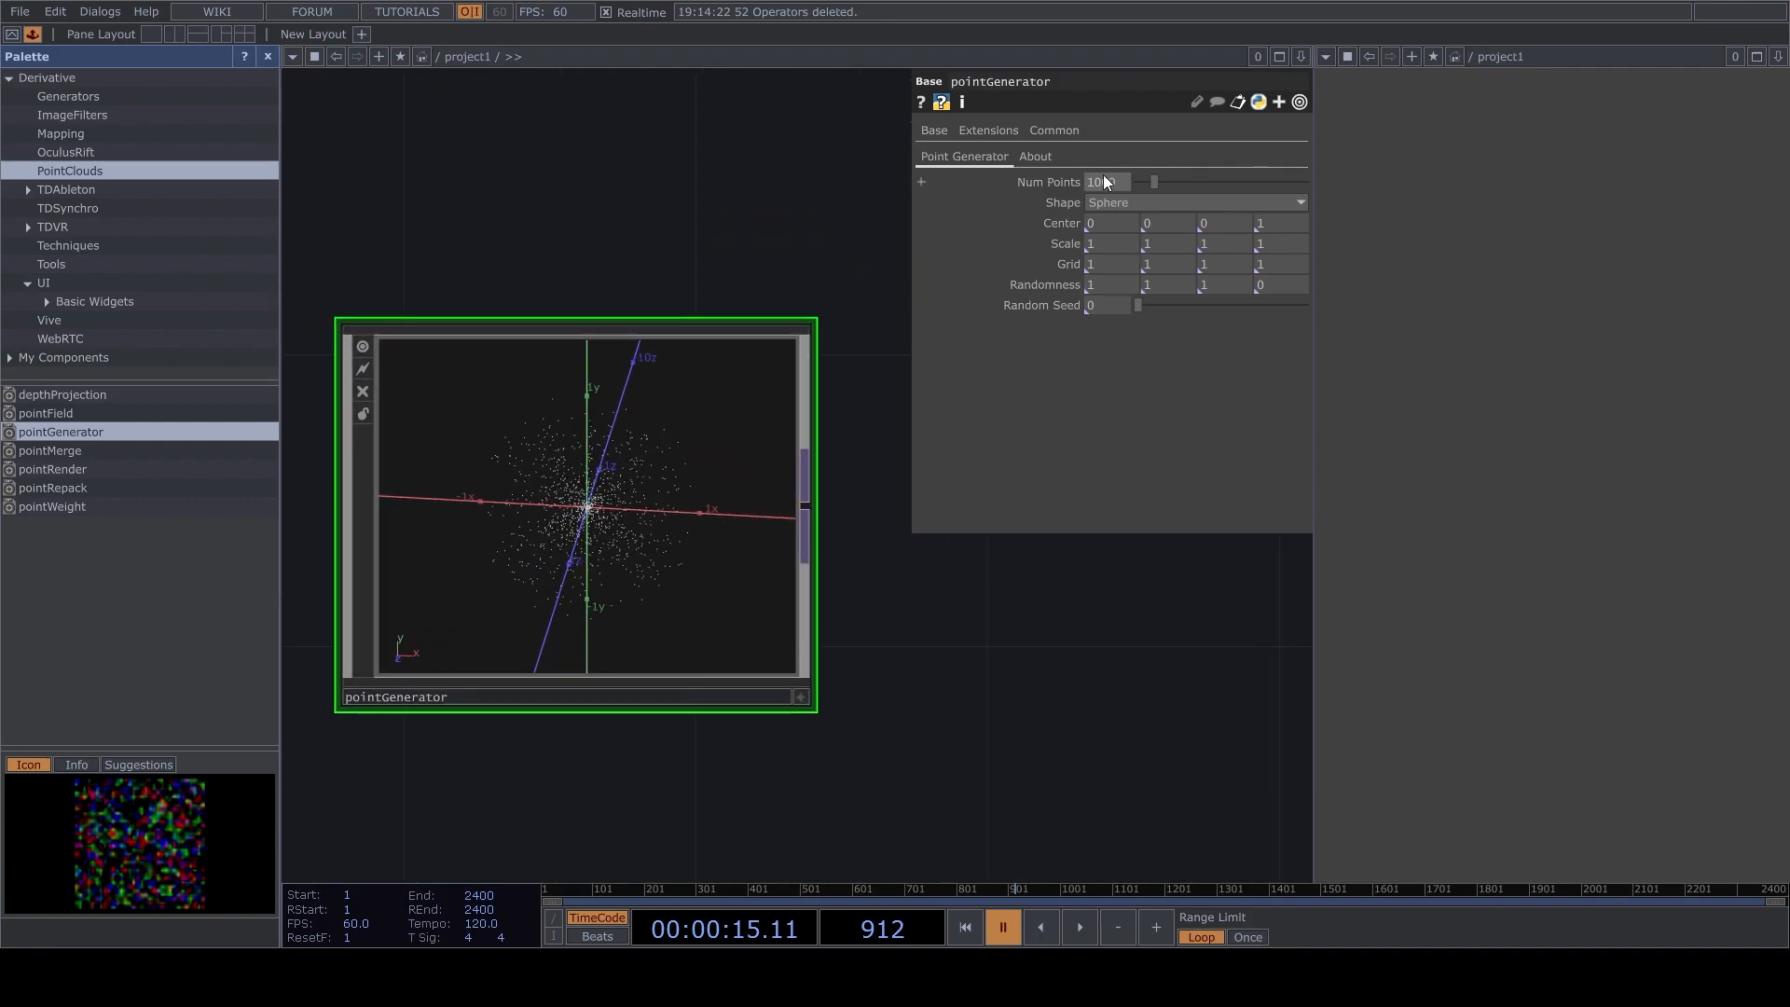
# Set the point generator's shape to Cube Surface with 200000 points and close the palette.
pyautogui.click(1111, 202)
pyautogui.click(1127, 277)
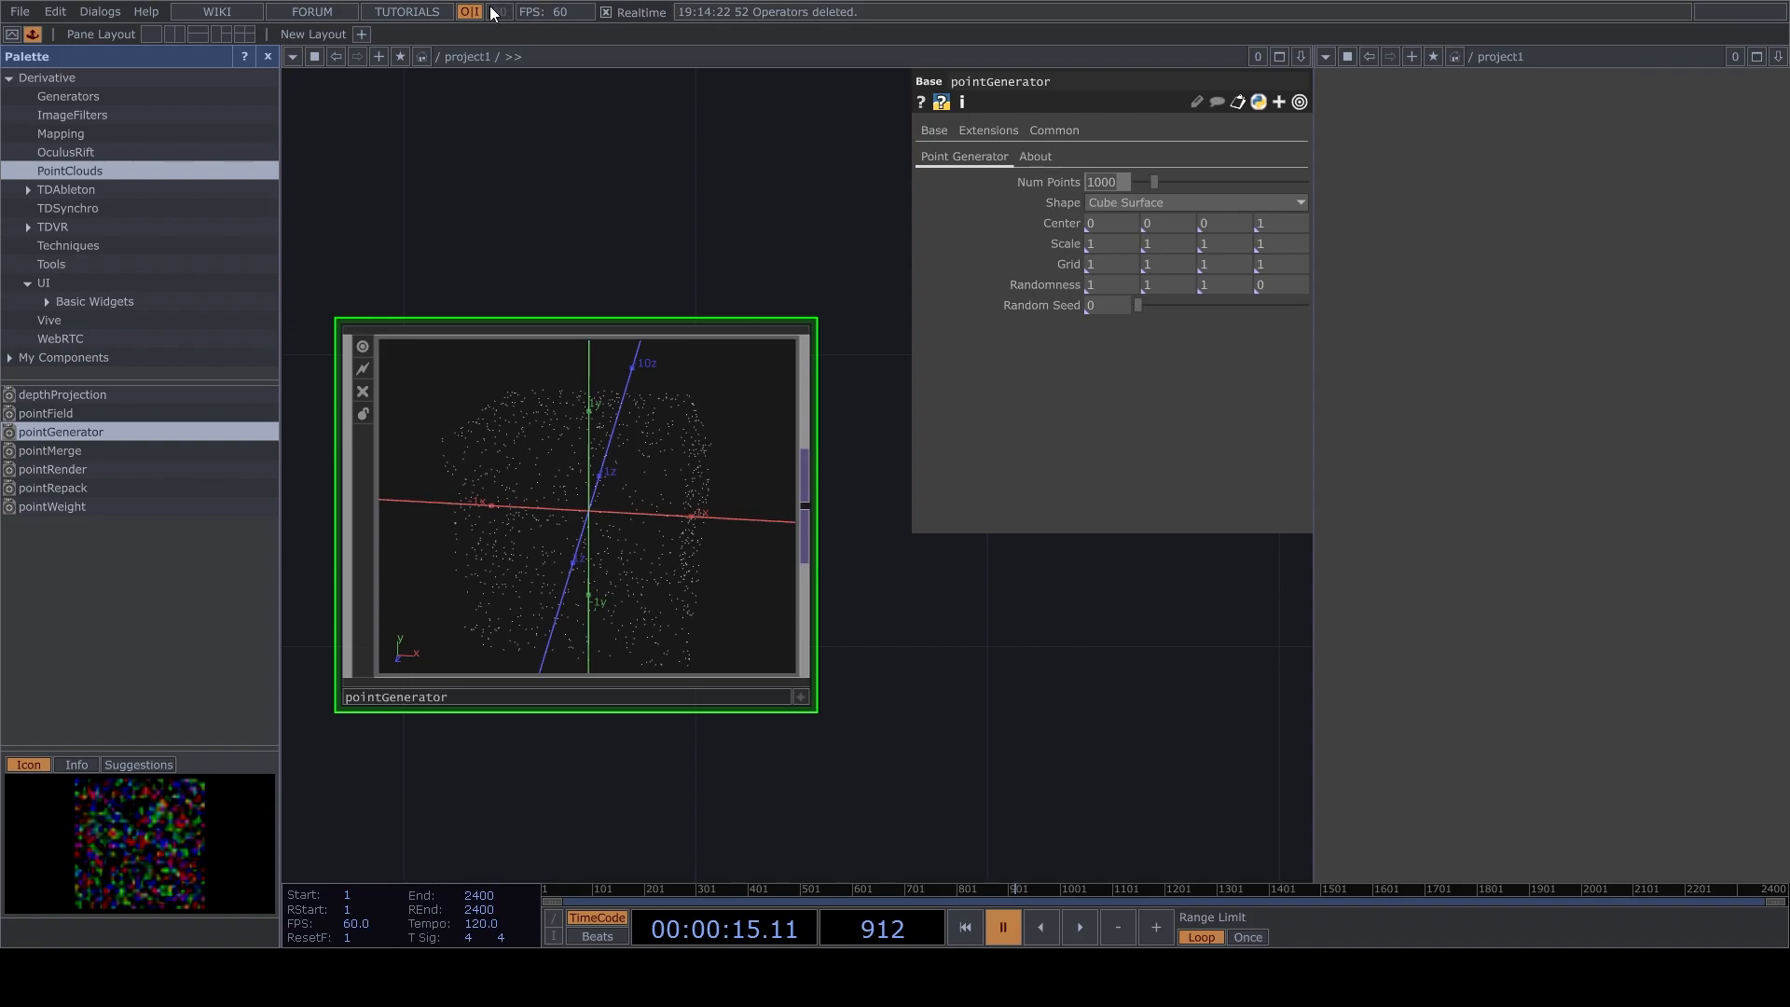
pyautogui.write('20')
pyautogui.scroll(-6, 835, 657)
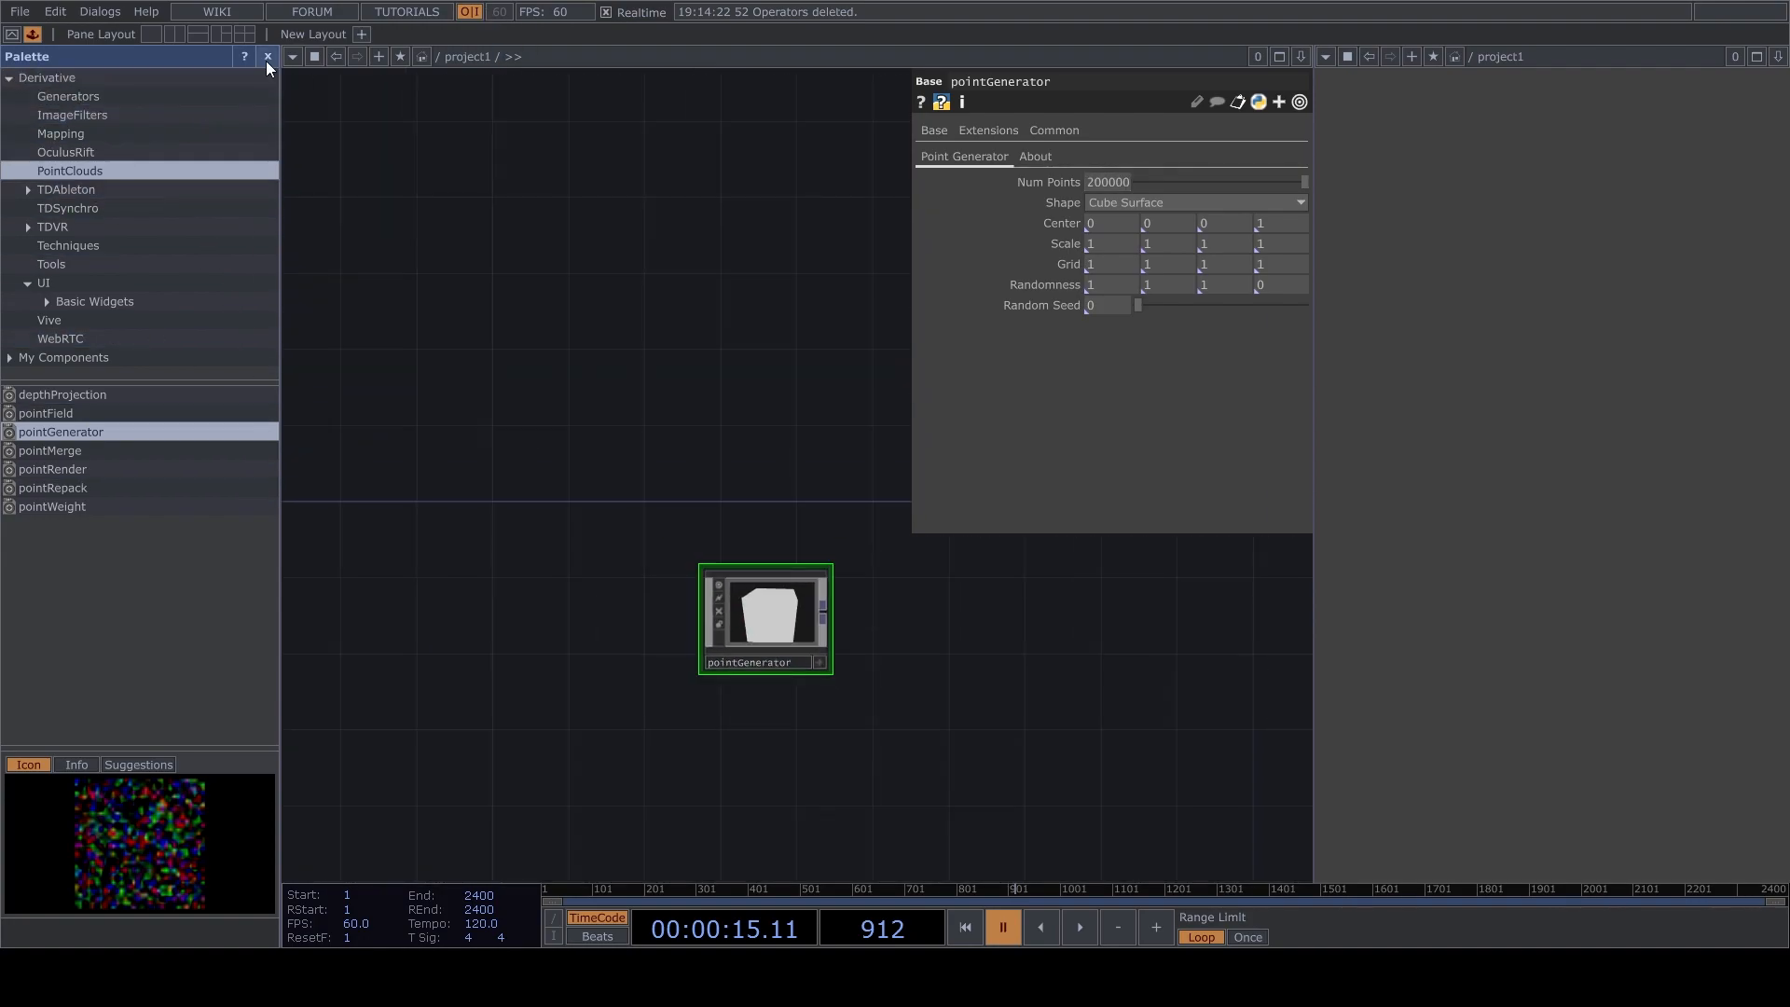
pyautogui.click(267, 57)
# Connect a Null TOP to the point generator's output and place it well apart from the generator.
pyautogui.scroll(3, 650, 639)
pyautogui.click(343, 576)
pyautogui.moveTo(970, 589); pyautogui.dragTo(966, 591)
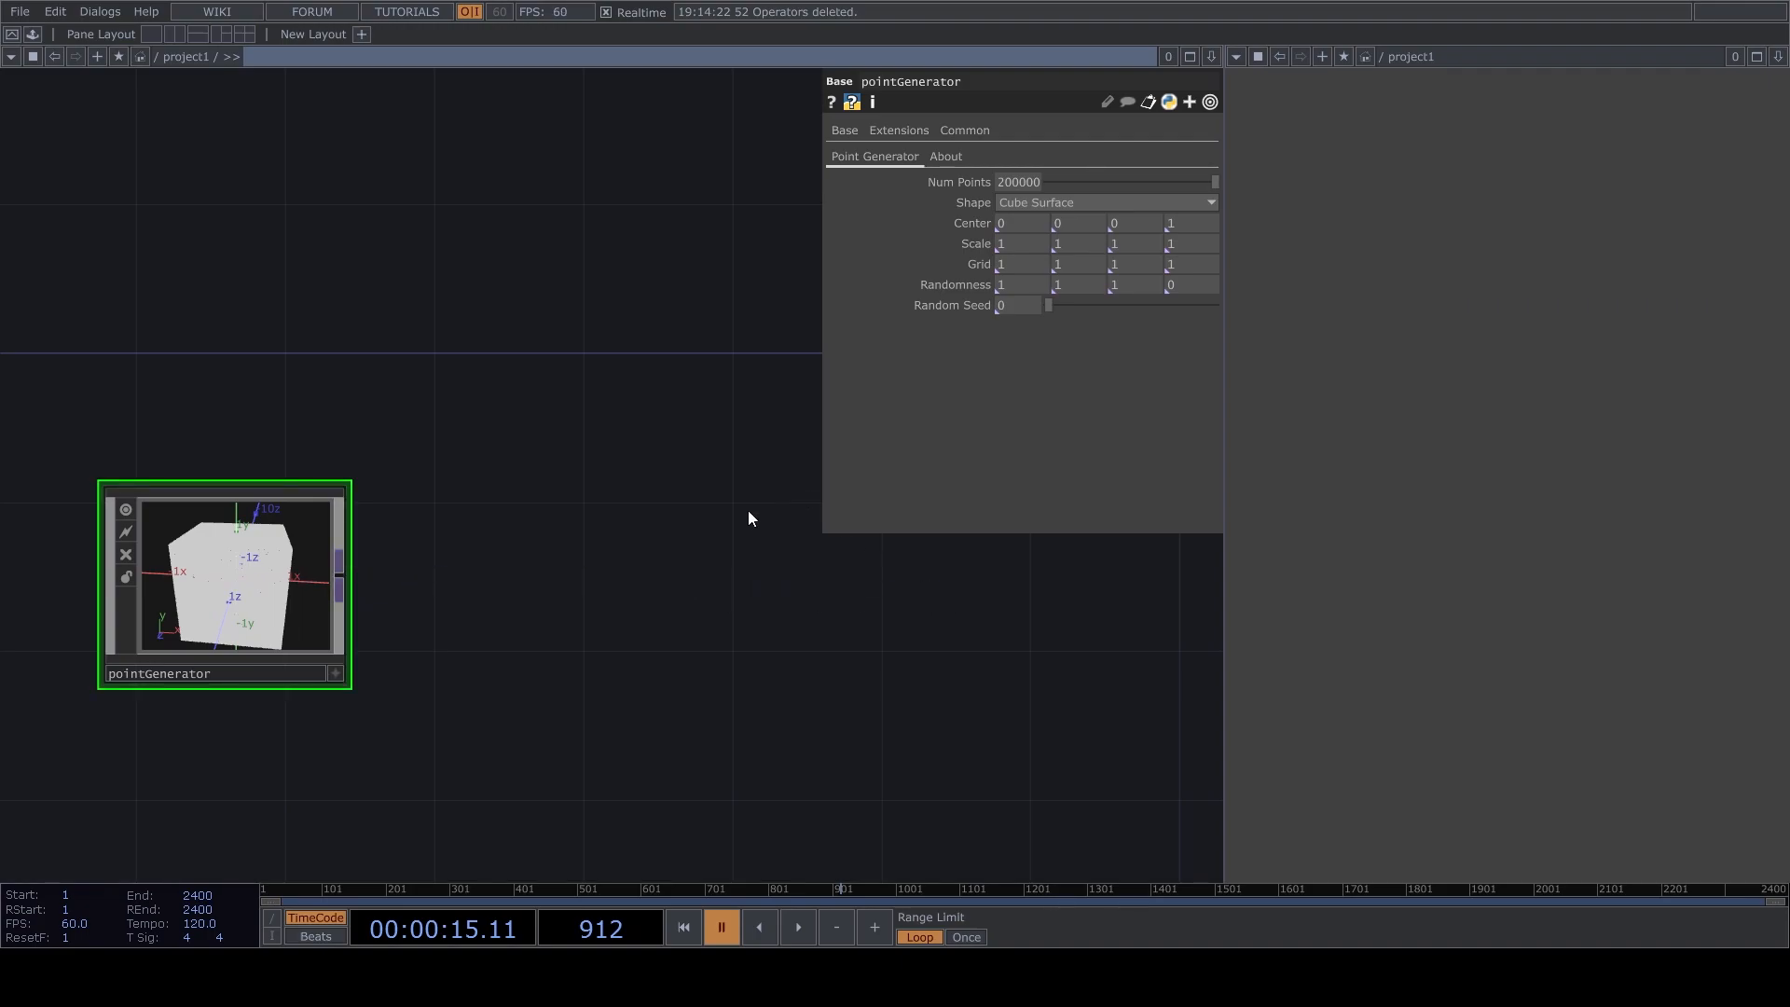
pyautogui.click(926, 479)
pyautogui.click(980, 623)
pyautogui.moveTo(787, 736); pyautogui.dragTo(287, 612)
pyautogui.moveTo(481, 485); pyautogui.dragTo(891, 483)
pyautogui.scroll(-3, 683, 627)
pyautogui.scroll(5, 943, 535)
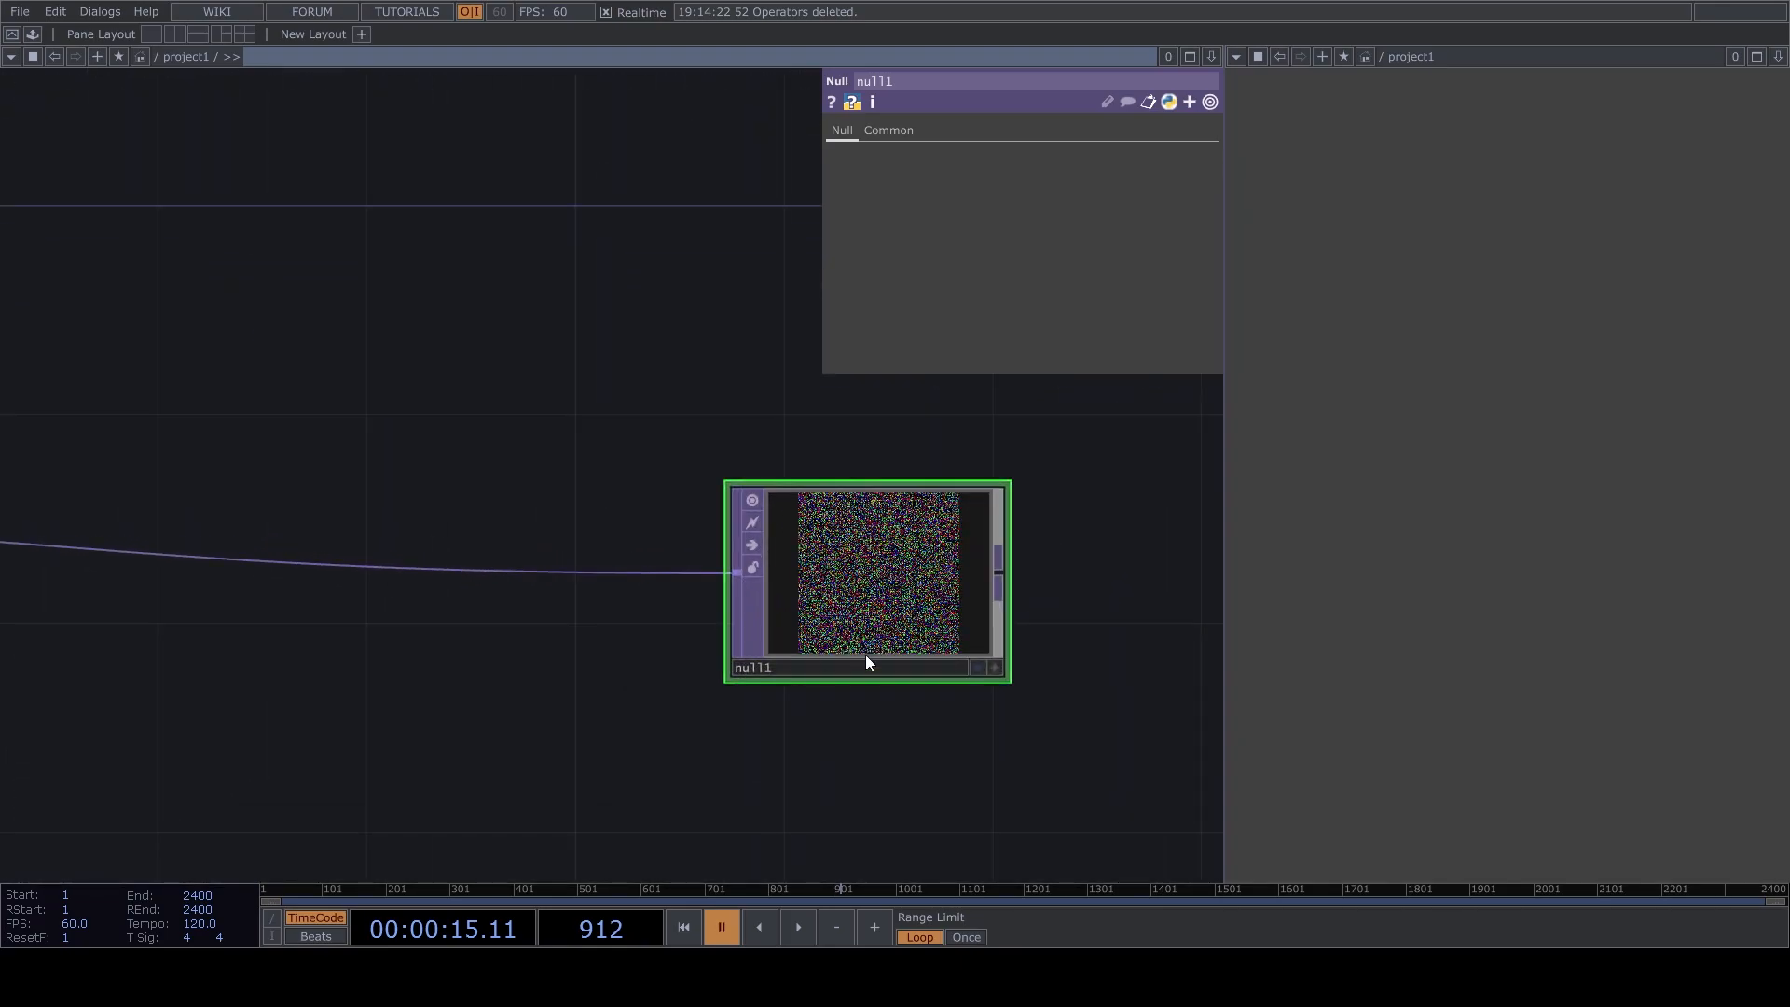
# Rename the Null TOP to Pos.
pyautogui.moveTo(861, 658); pyautogui.dragTo(908, 553)
pyautogui.click(909, 557)
pyautogui.write('Pos')
pyautogui.press('Return')
pyautogui.scroll(-3, 758, 533)
pyautogui.moveTo(845, 518); pyautogui.dragTo(922, 519)
pyautogui.scroll(-2, 850, 524)
pyautogui.moveTo(630, 319); pyautogui.dragTo(559, 380)
pyautogui.scroll(4, 559, 378)
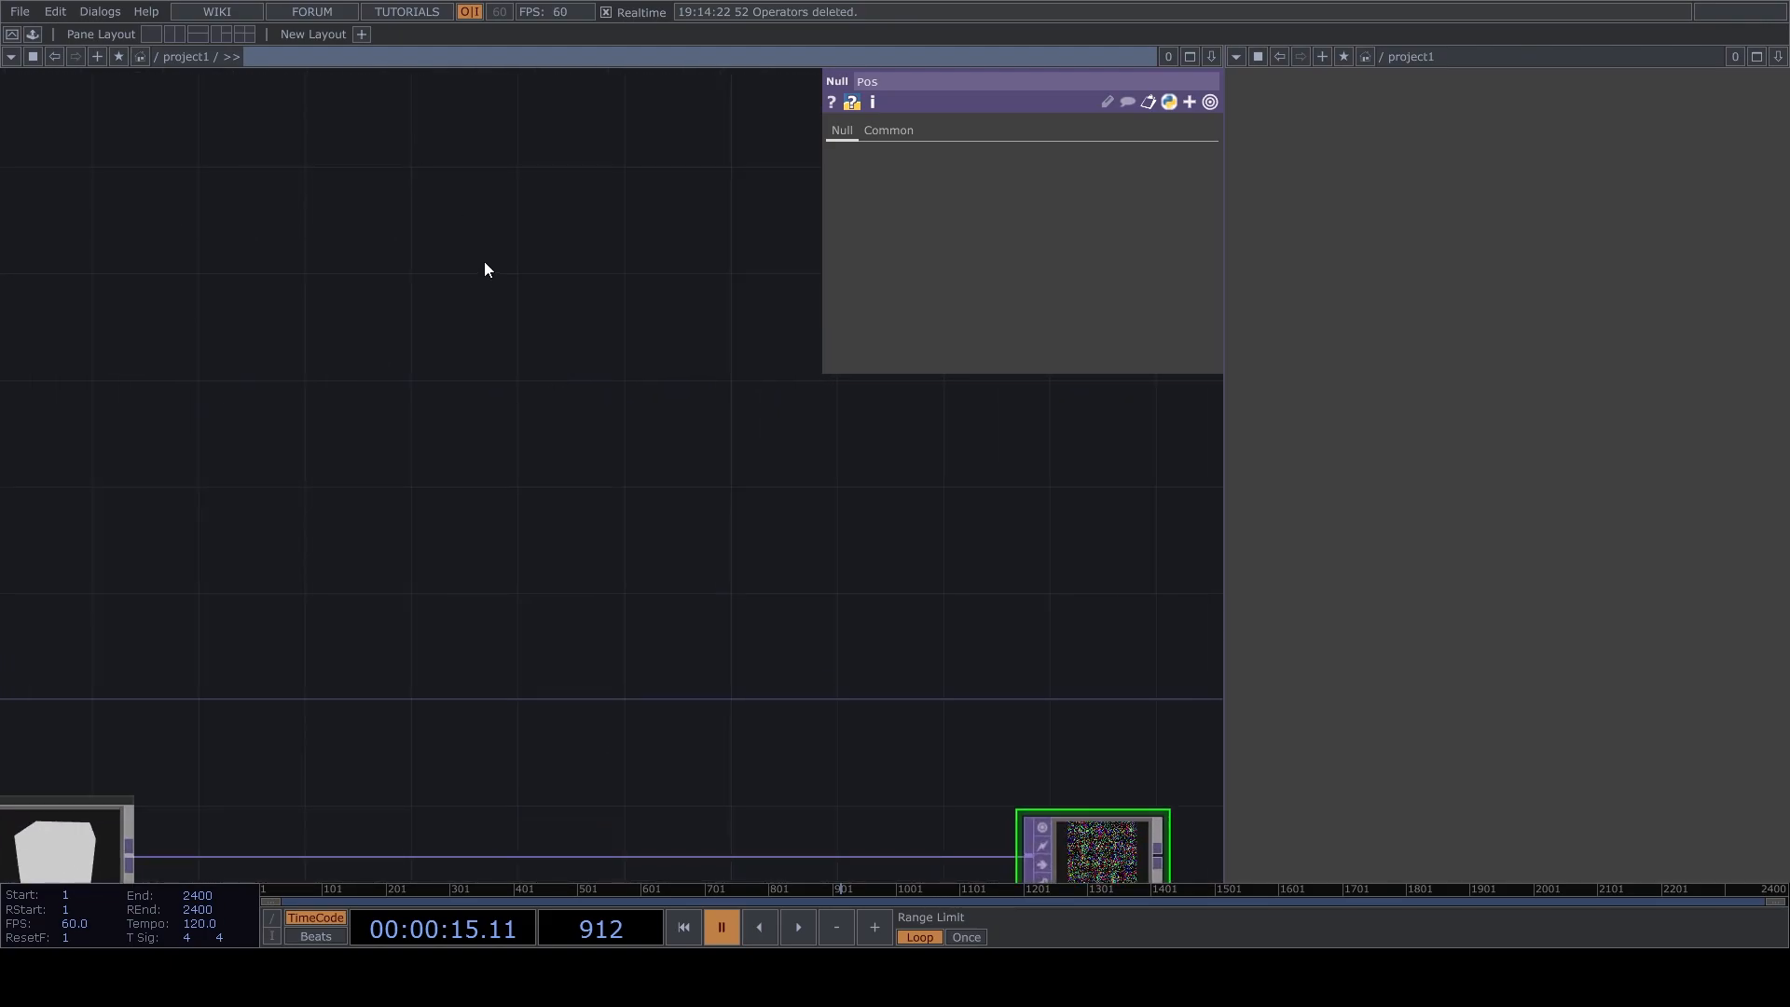
pyautogui.click(247, 326)
pyautogui.click(376, 386)
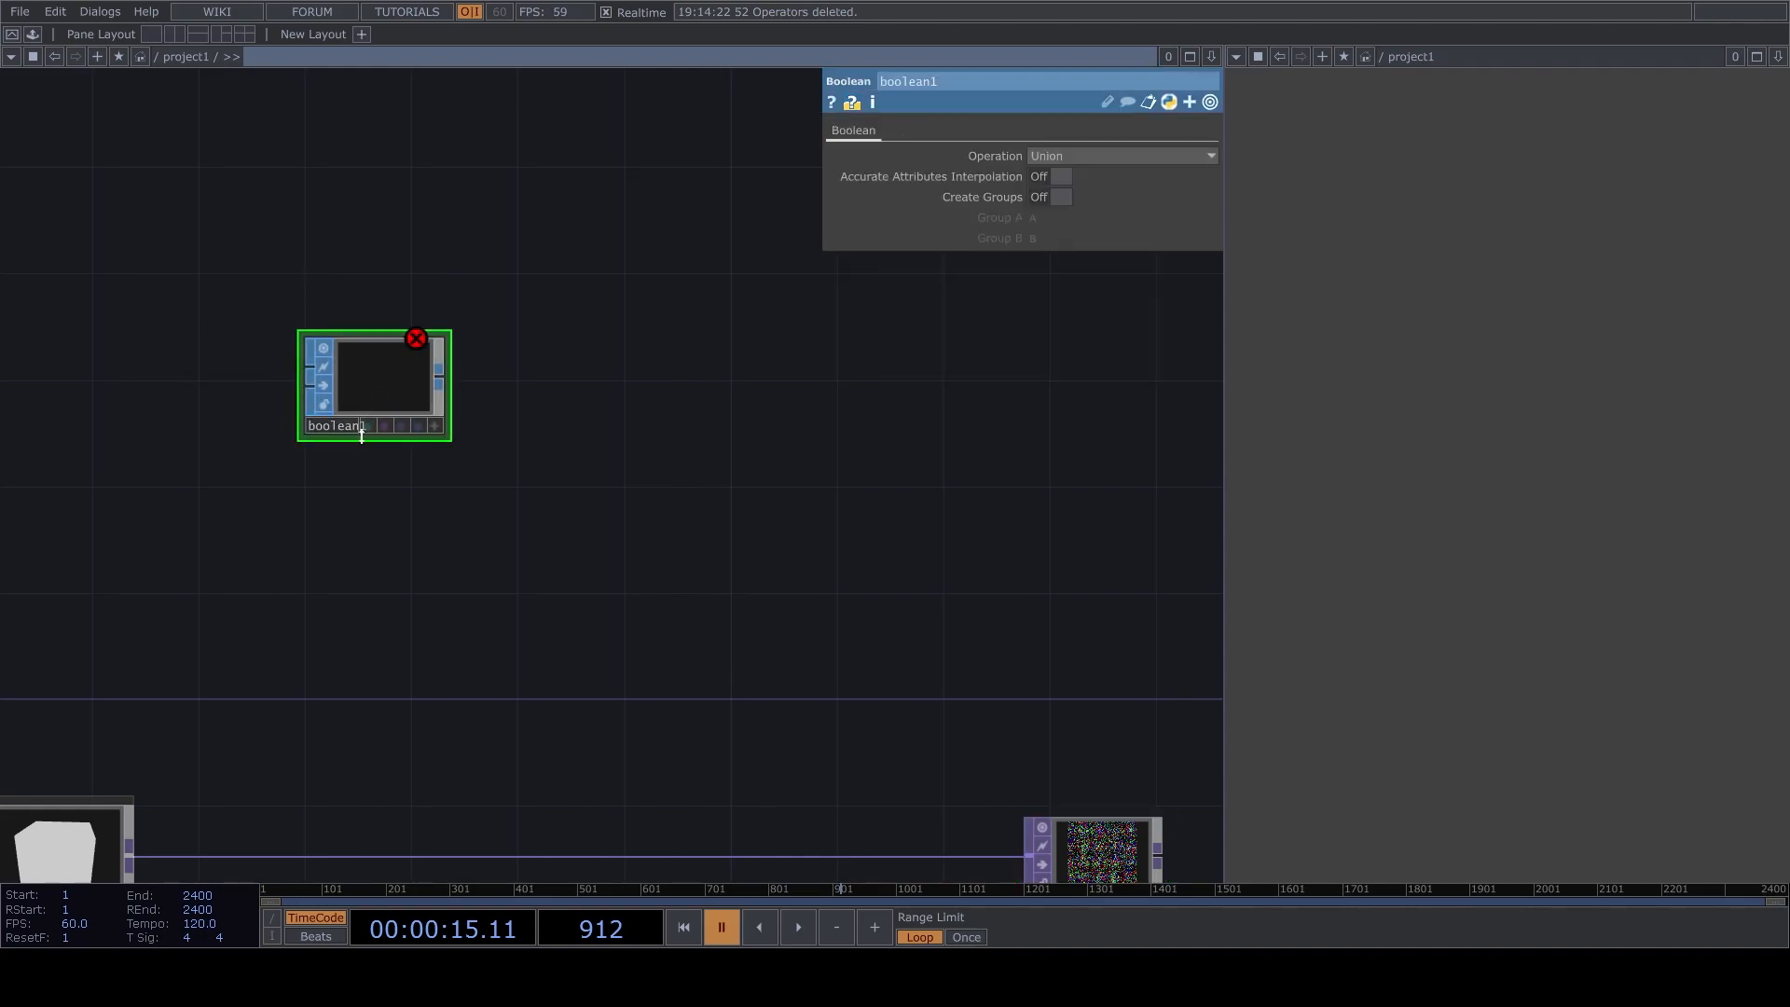
pyautogui.press('Delete')
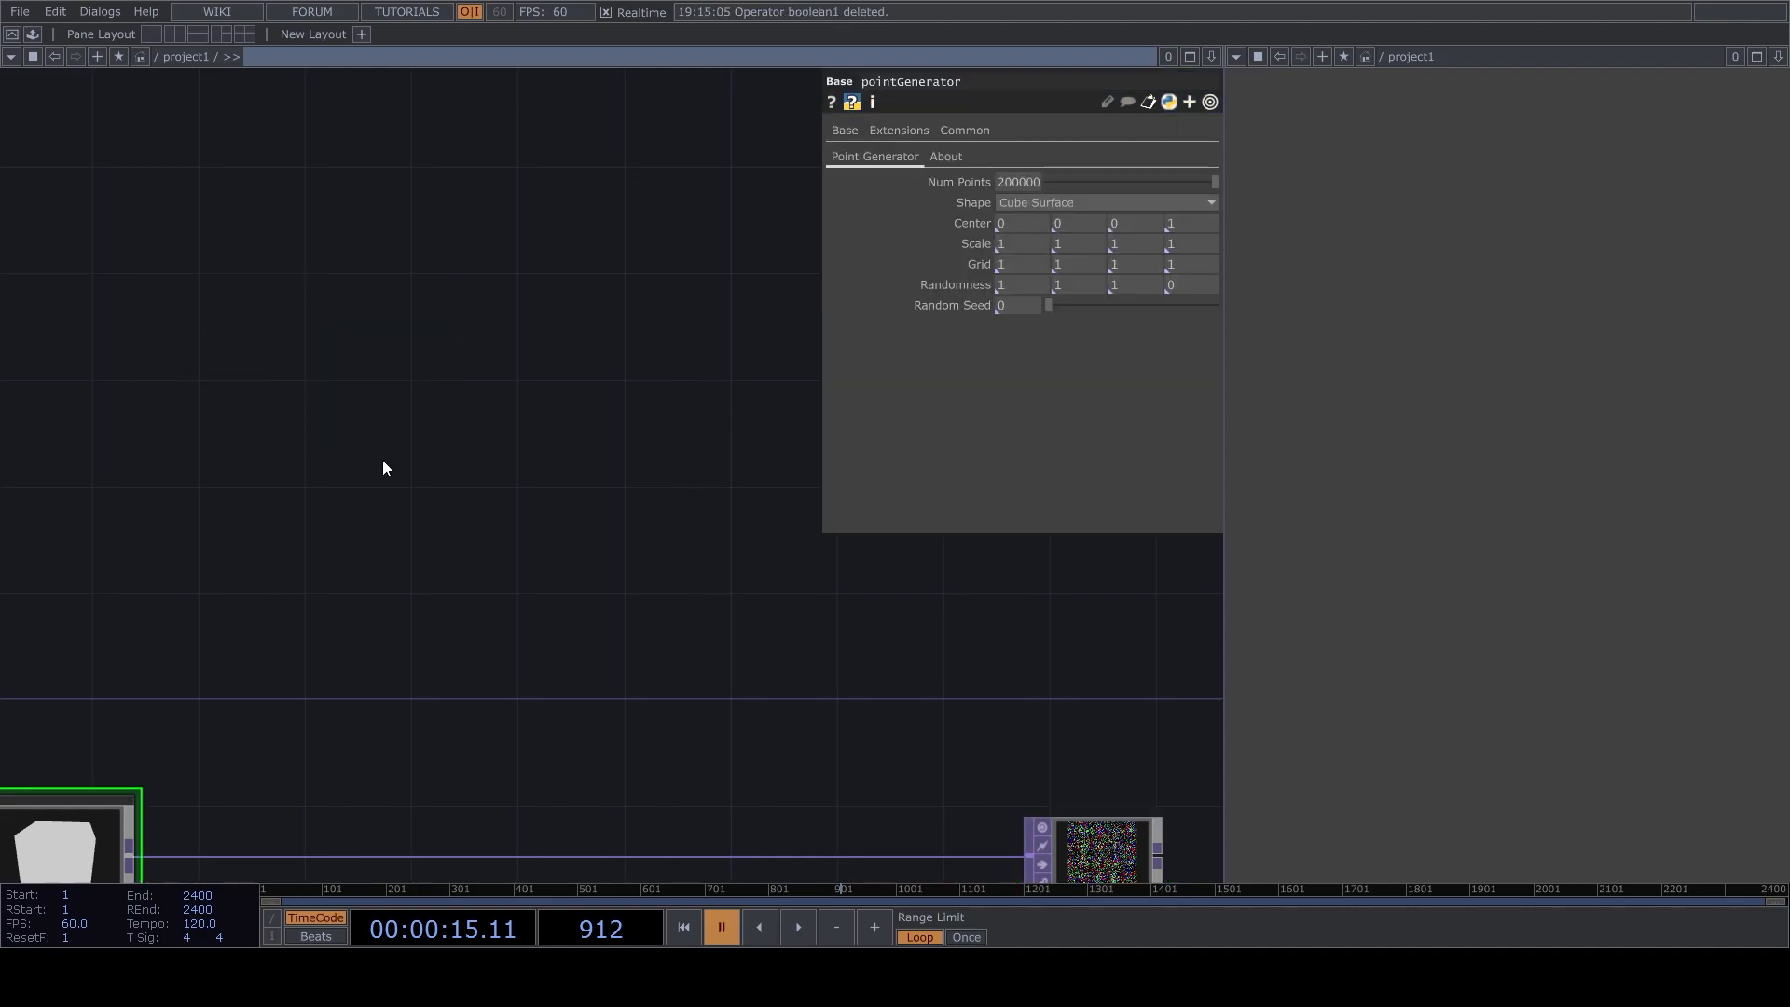
# Add a Box SOP above the point generator chain and connect a Transform SOP with a Uniform Scale of 0.02.
pyautogui.click(736, 582)
pyautogui.moveTo(833, 590); pyautogui.dragTo(667, 589)
pyautogui.moveTo(585, 542); pyautogui.dragTo(712, 550)
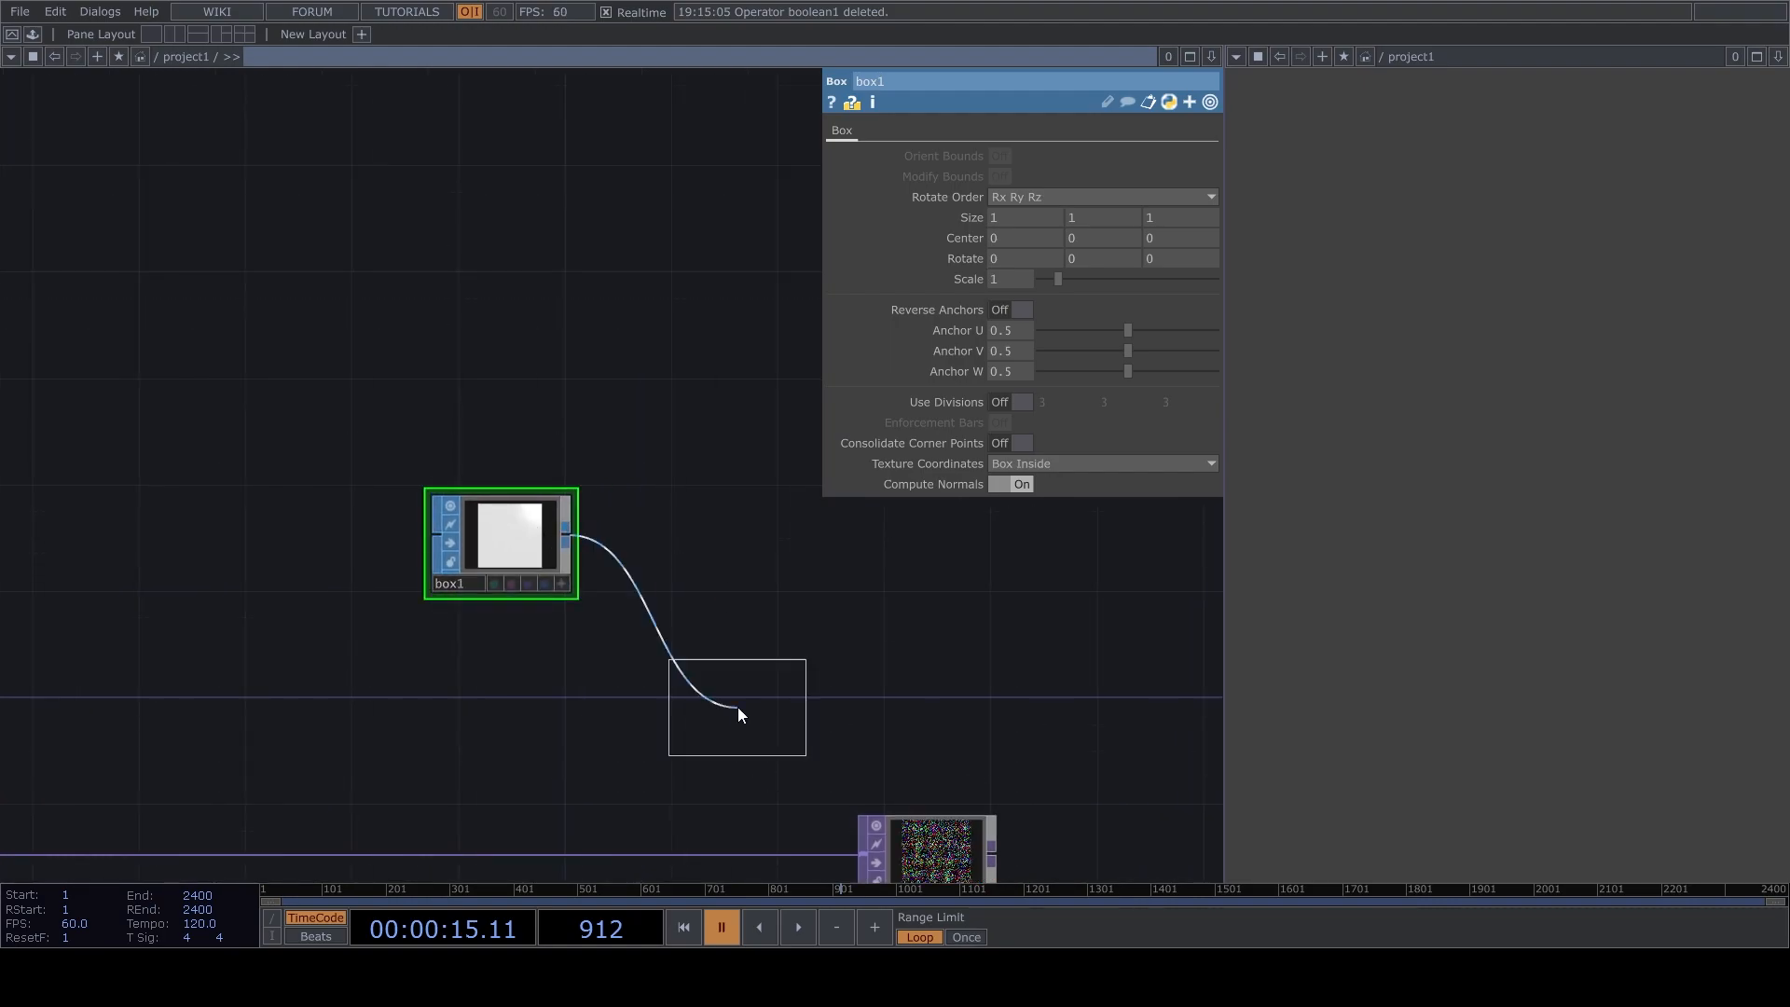
pyautogui.click(714, 537)
pyautogui.write('0.02')
pyautogui.moveTo(807, 615); pyautogui.dragTo(693, 617)
# Connect a Geometry COMP to the Transform SOP and turn on its instancing.
pyautogui.moveTo(667, 544); pyautogui.dragTo(794, 543)
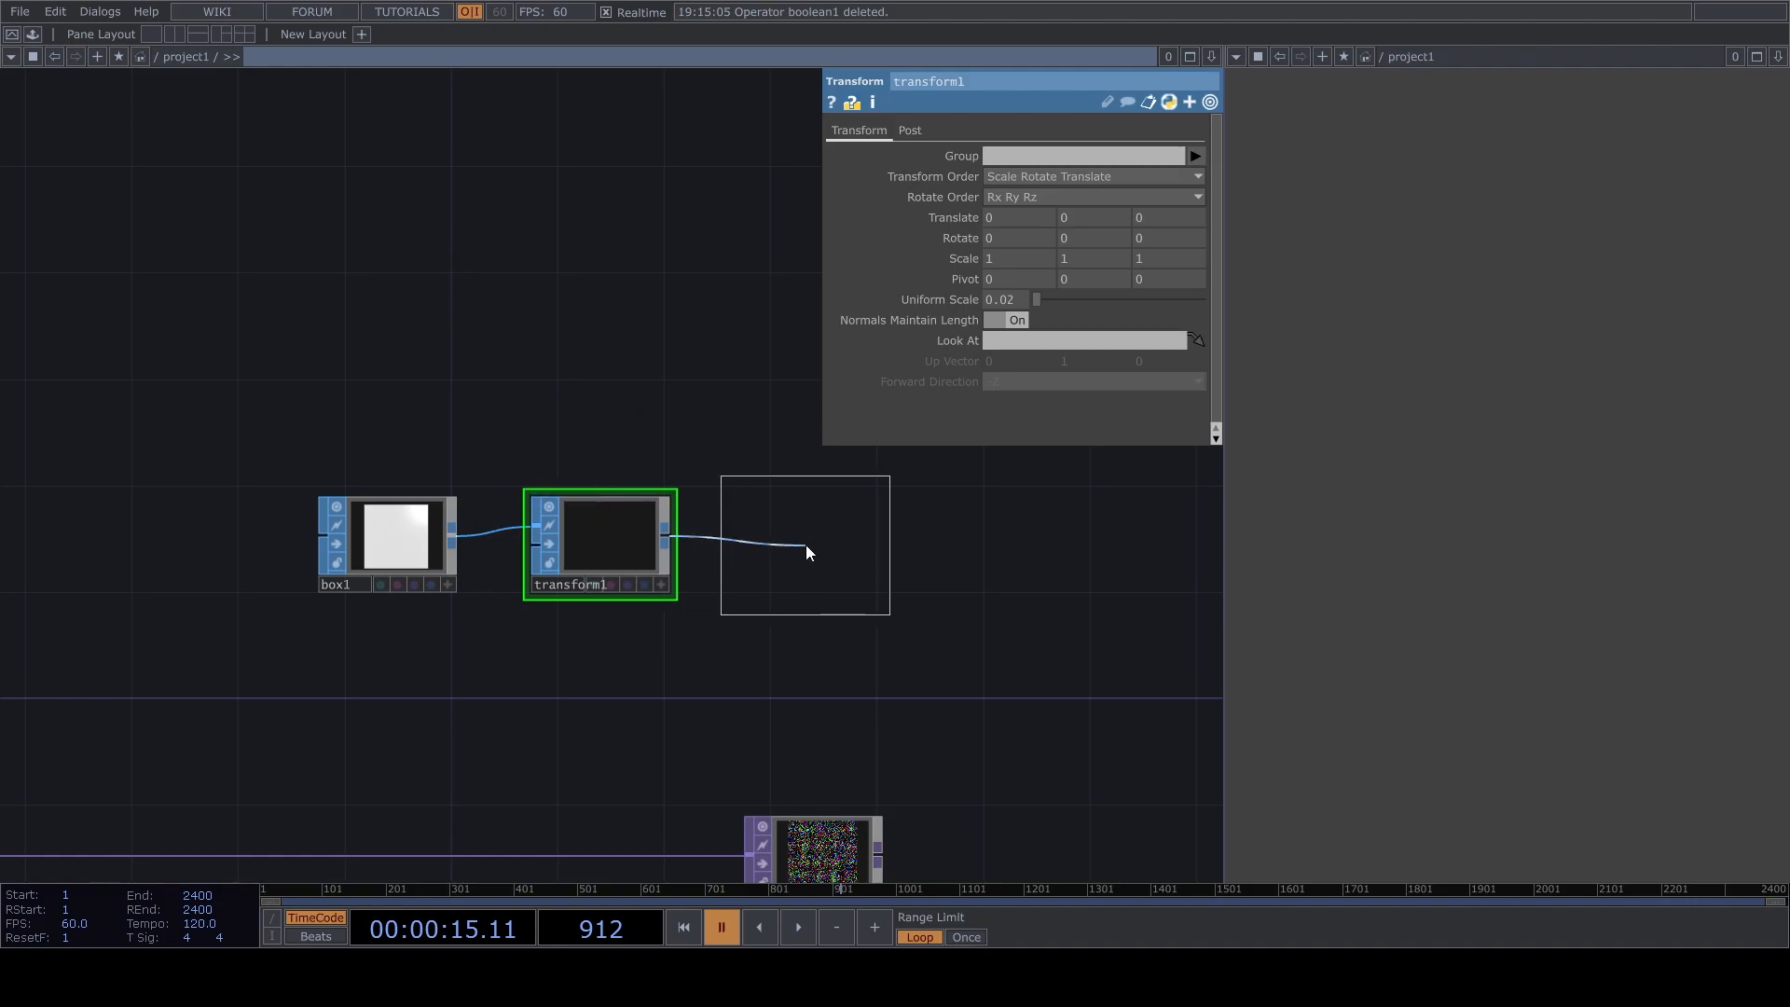
pyautogui.click(807, 550)
pyautogui.click(906, 131)
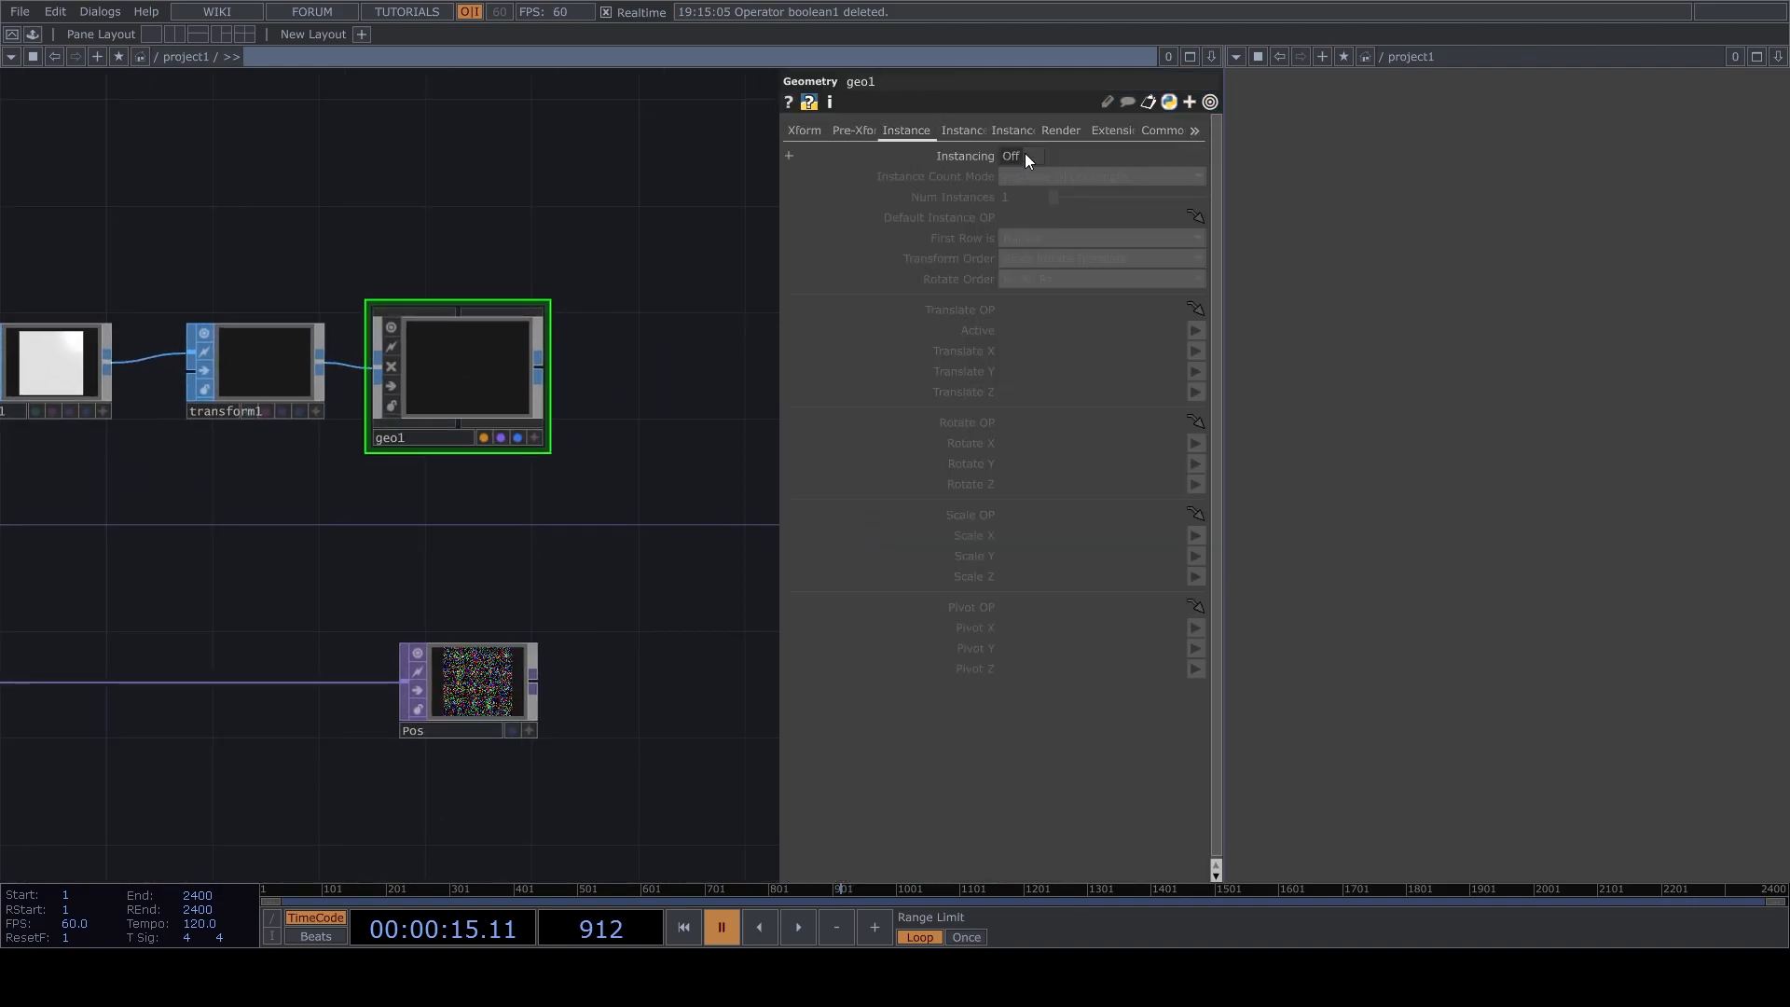
pyautogui.click(1031, 156)
# Use Pos as the geometry's Translate OP and map r, g and b to Translate X, Y and Z.
pyautogui.moveTo(476, 681); pyautogui.dragTo(1049, 309)
pyautogui.click(1195, 351)
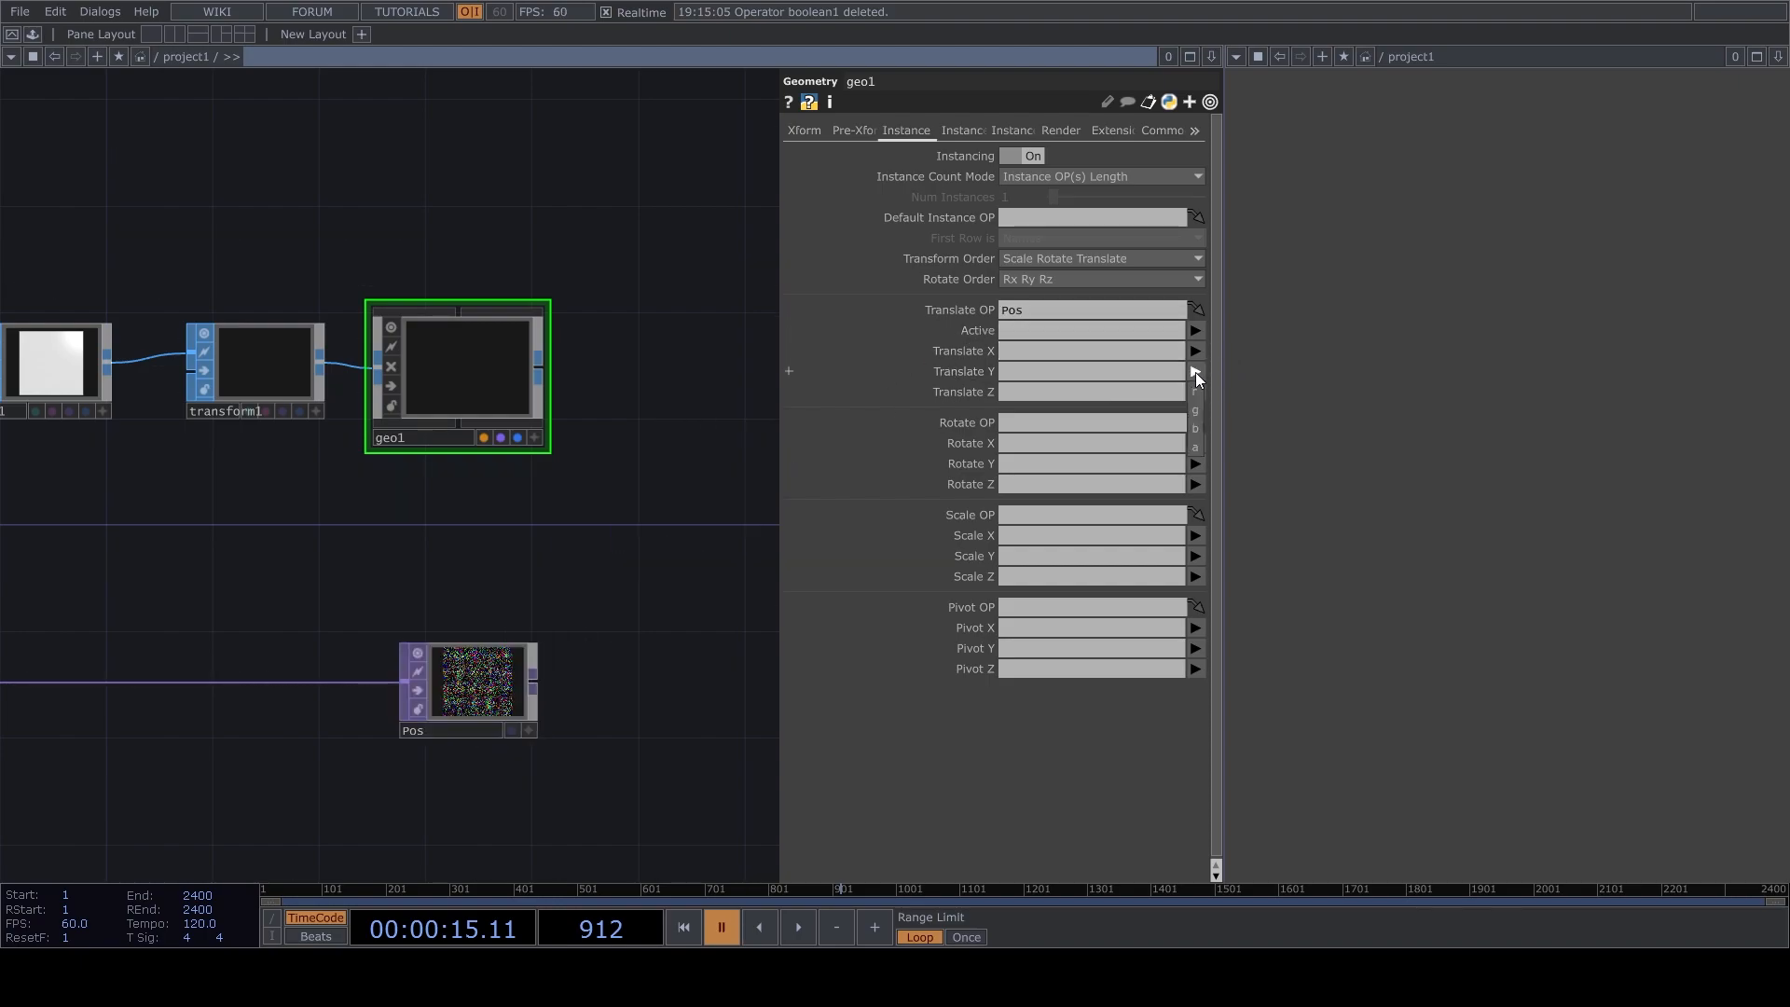
pyautogui.click(1196, 375)
pyautogui.click(1195, 371)
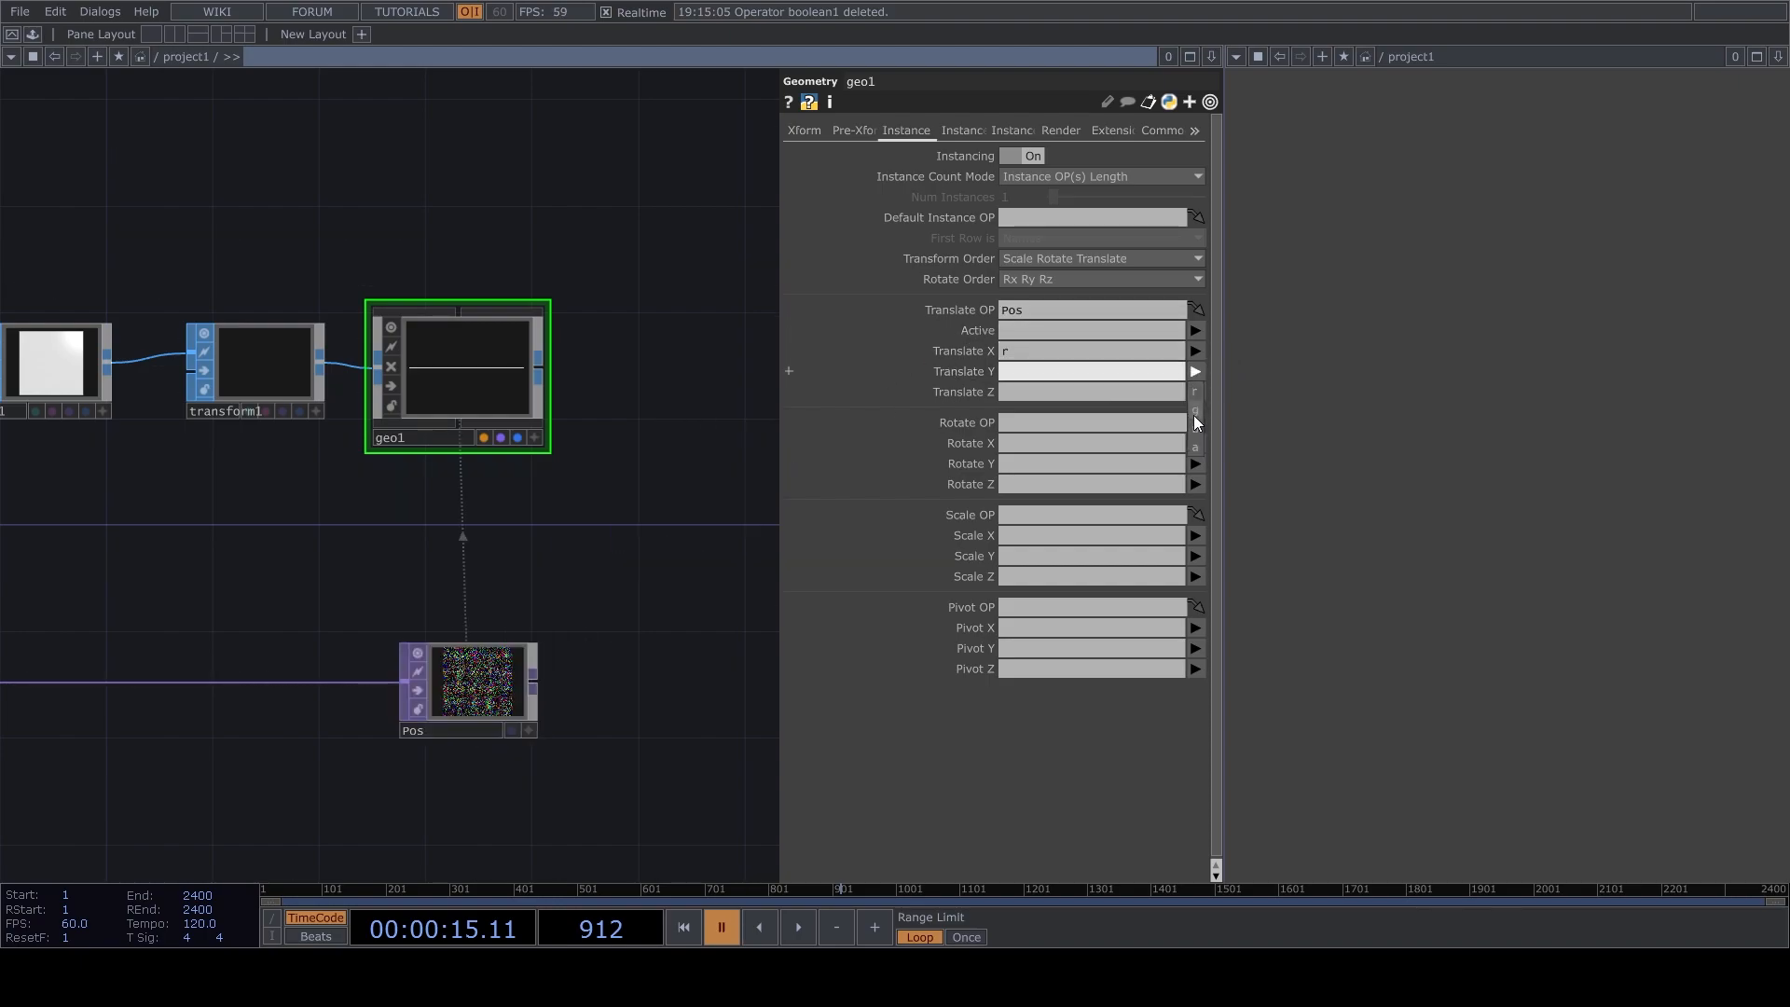
pyautogui.click(1194, 412)
pyautogui.click(1196, 393)
pyautogui.click(1195, 450)
# Add a Camera and a Light above the geometry and a Render TOP beside it.
pyautogui.moveTo(688, 214); pyautogui.dragTo(546, 416)
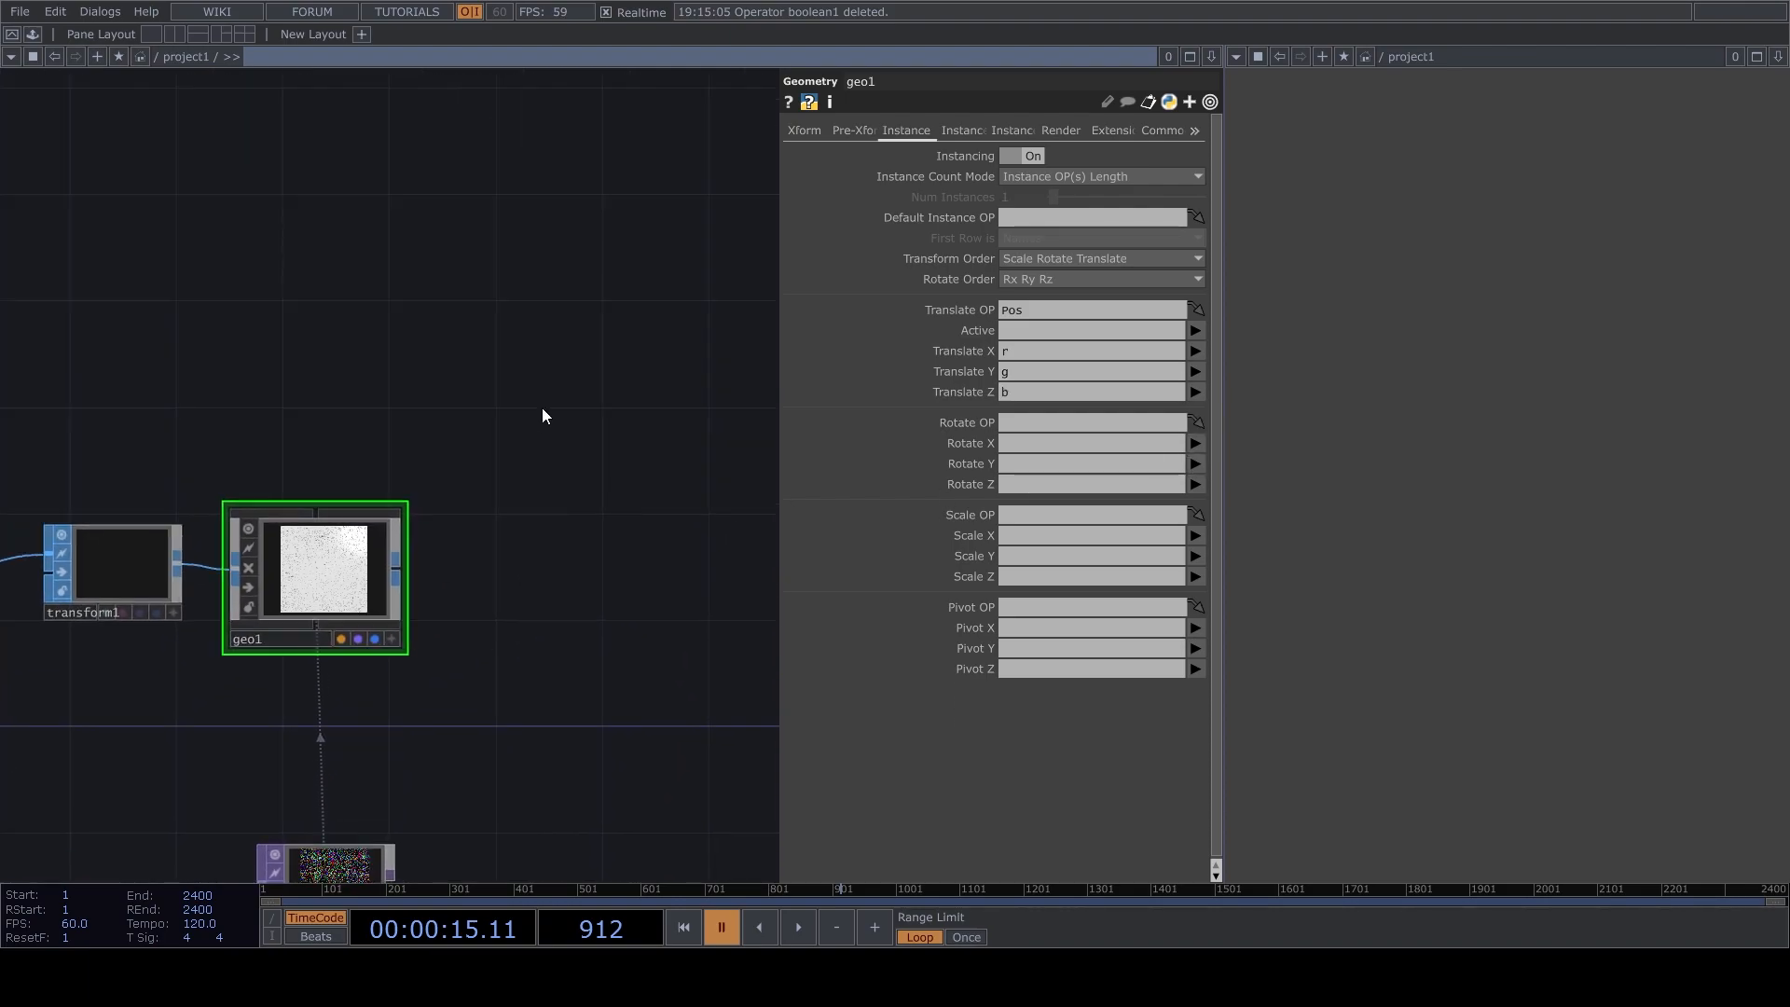
pyautogui.click(388, 311)
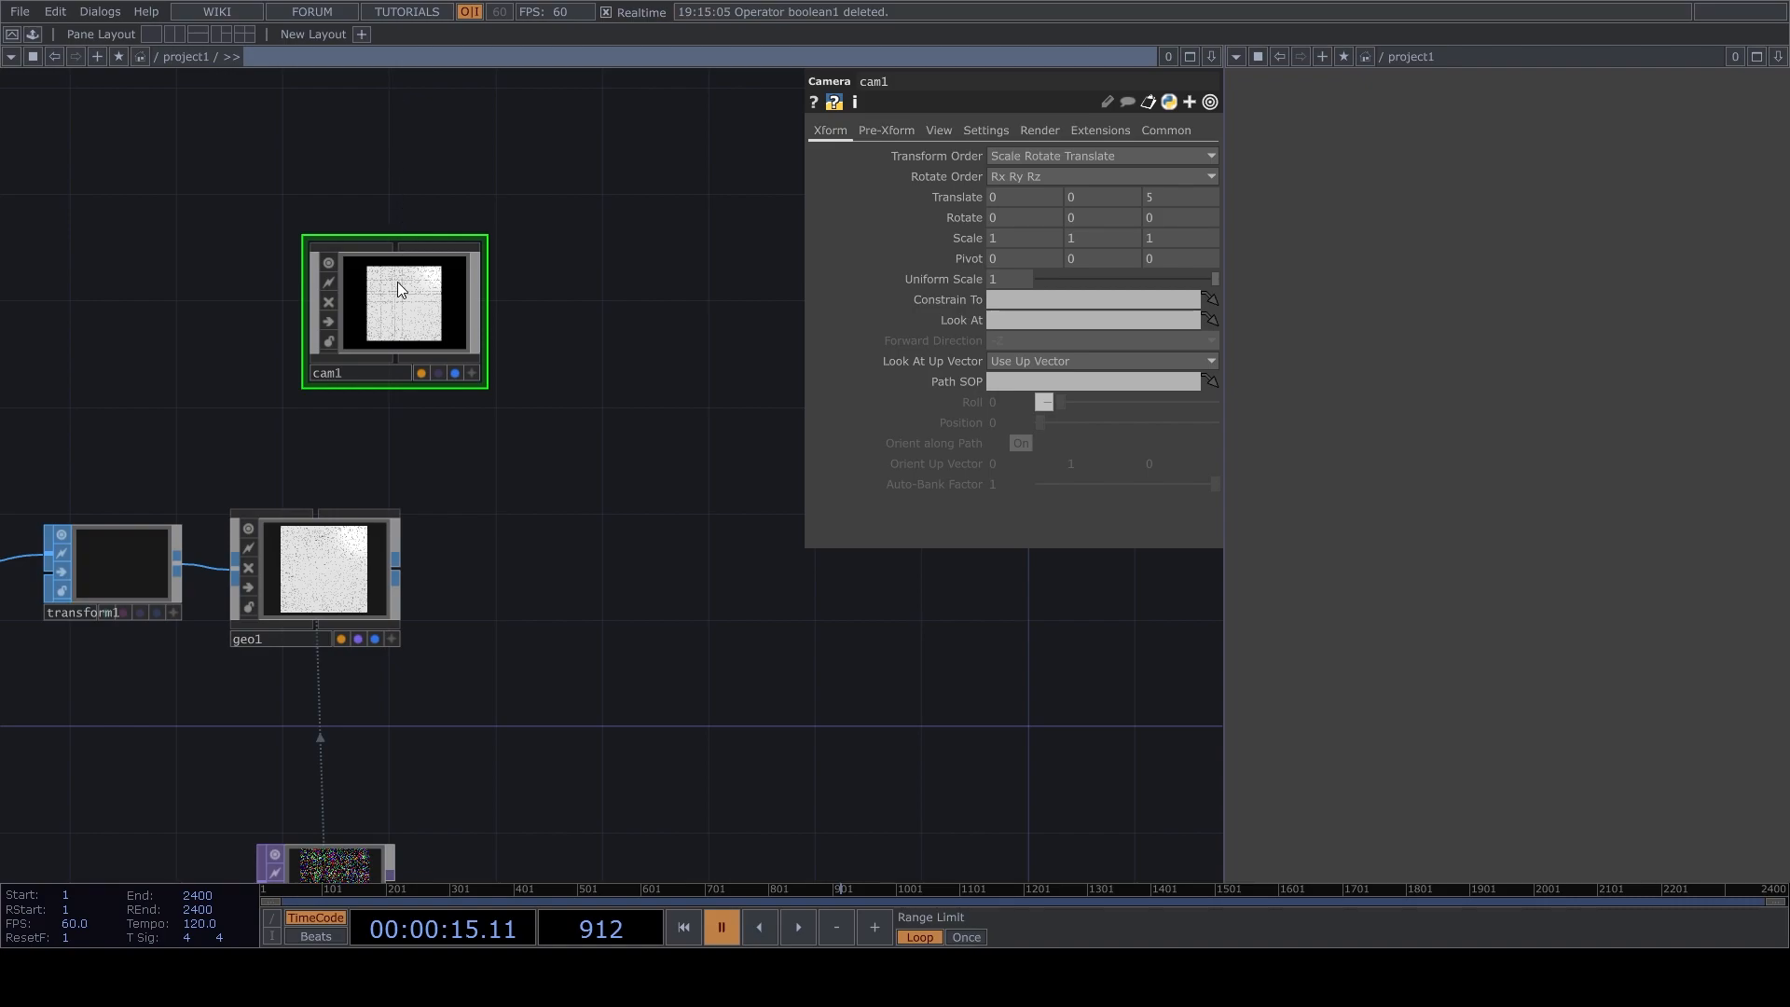
pyautogui.click(658, 307)
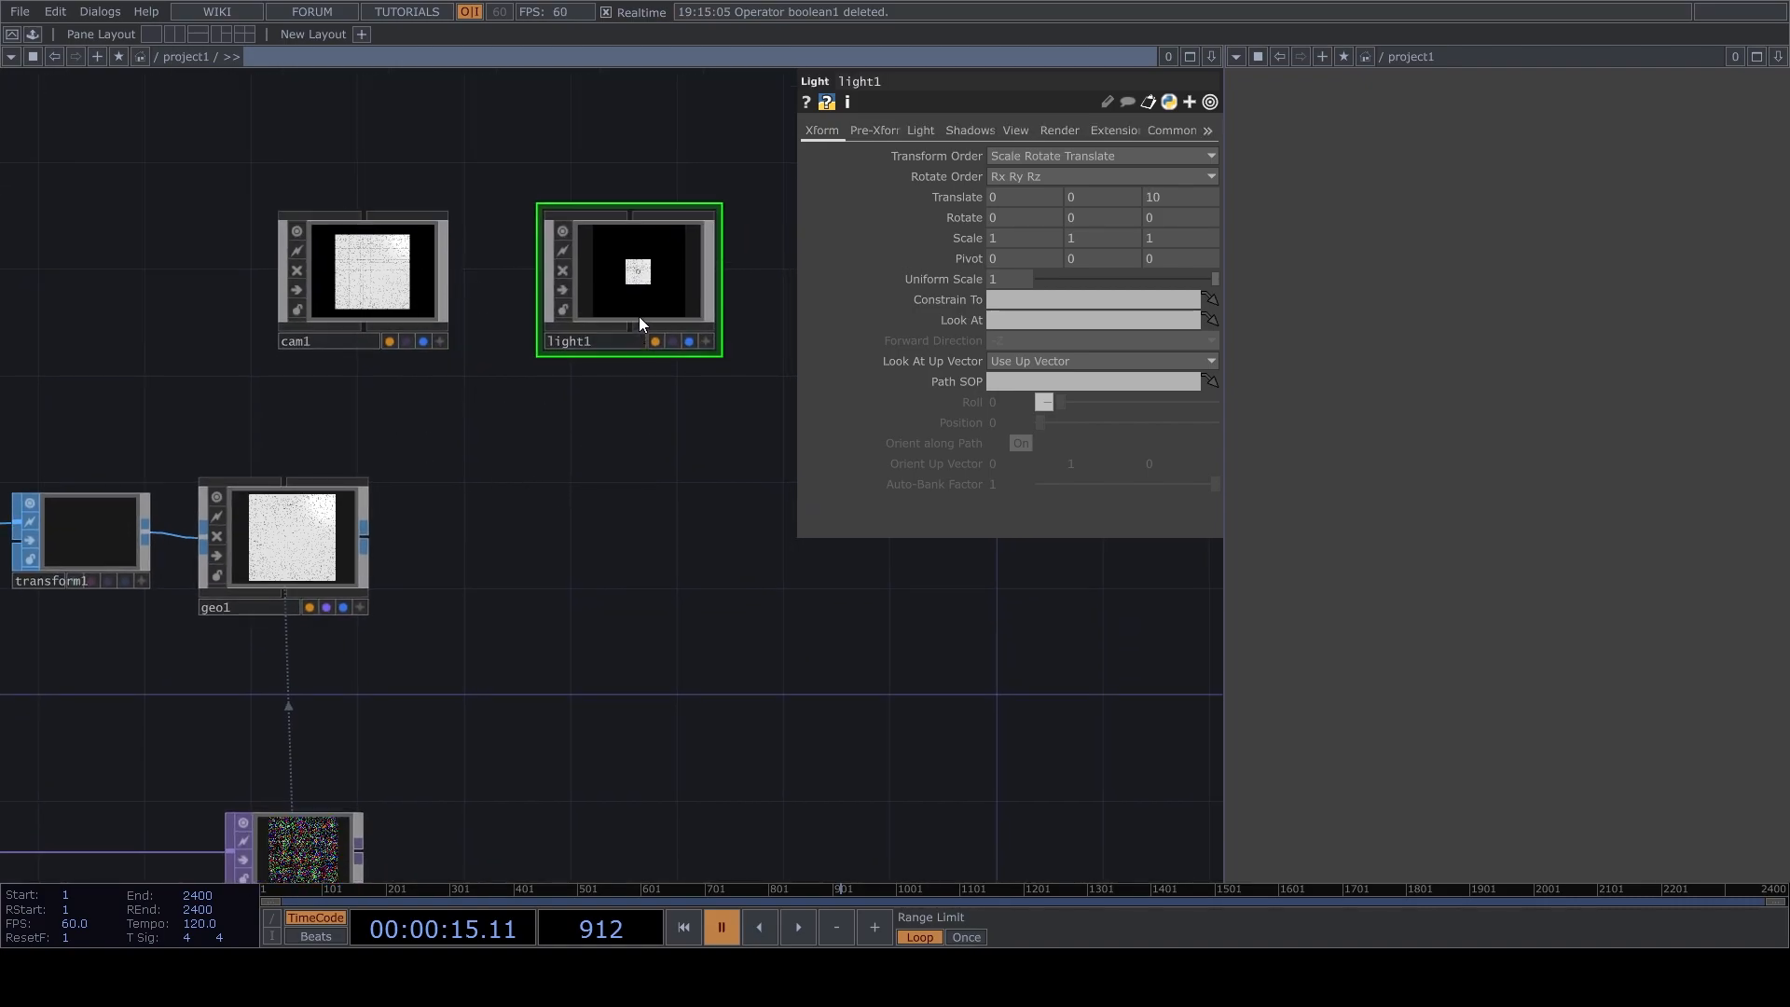
pyautogui.click(586, 592)
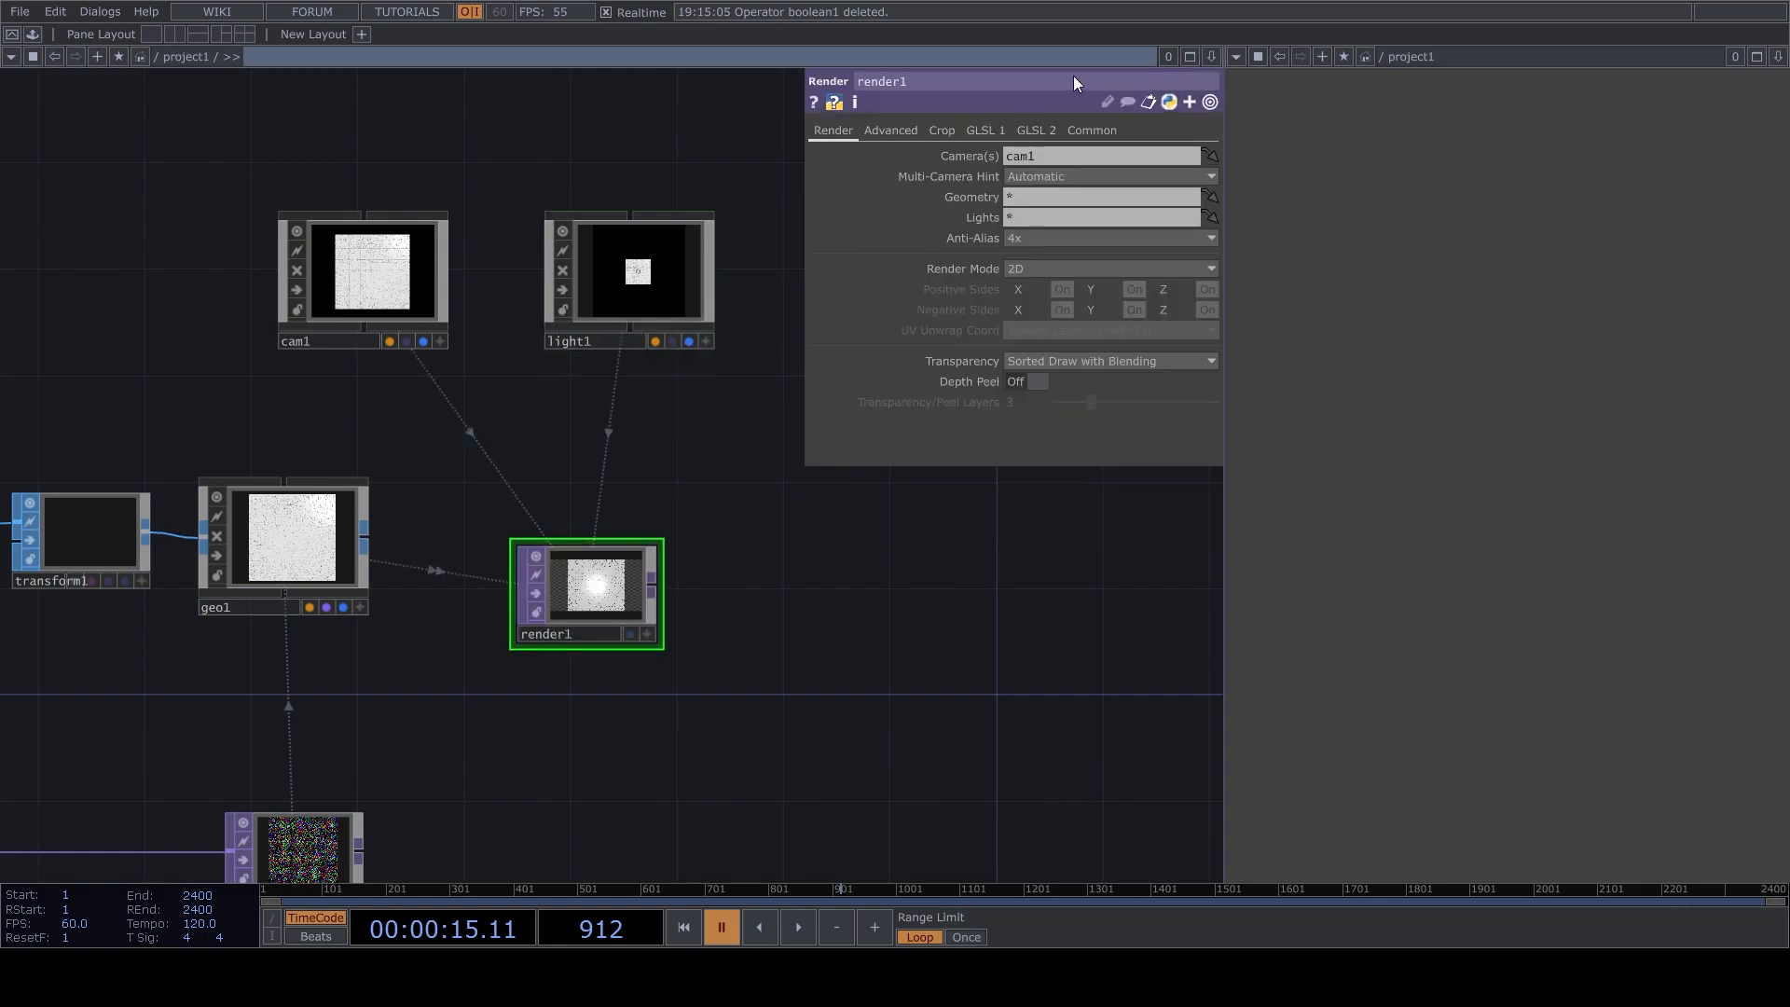
# Set the Render TOP's pixel format to 16-bit float (RGBA) and its resolution to 1080 by 1080.
pyautogui.click(1090, 130)
pyautogui.click(1065, 279)
pyautogui.click(1044, 351)
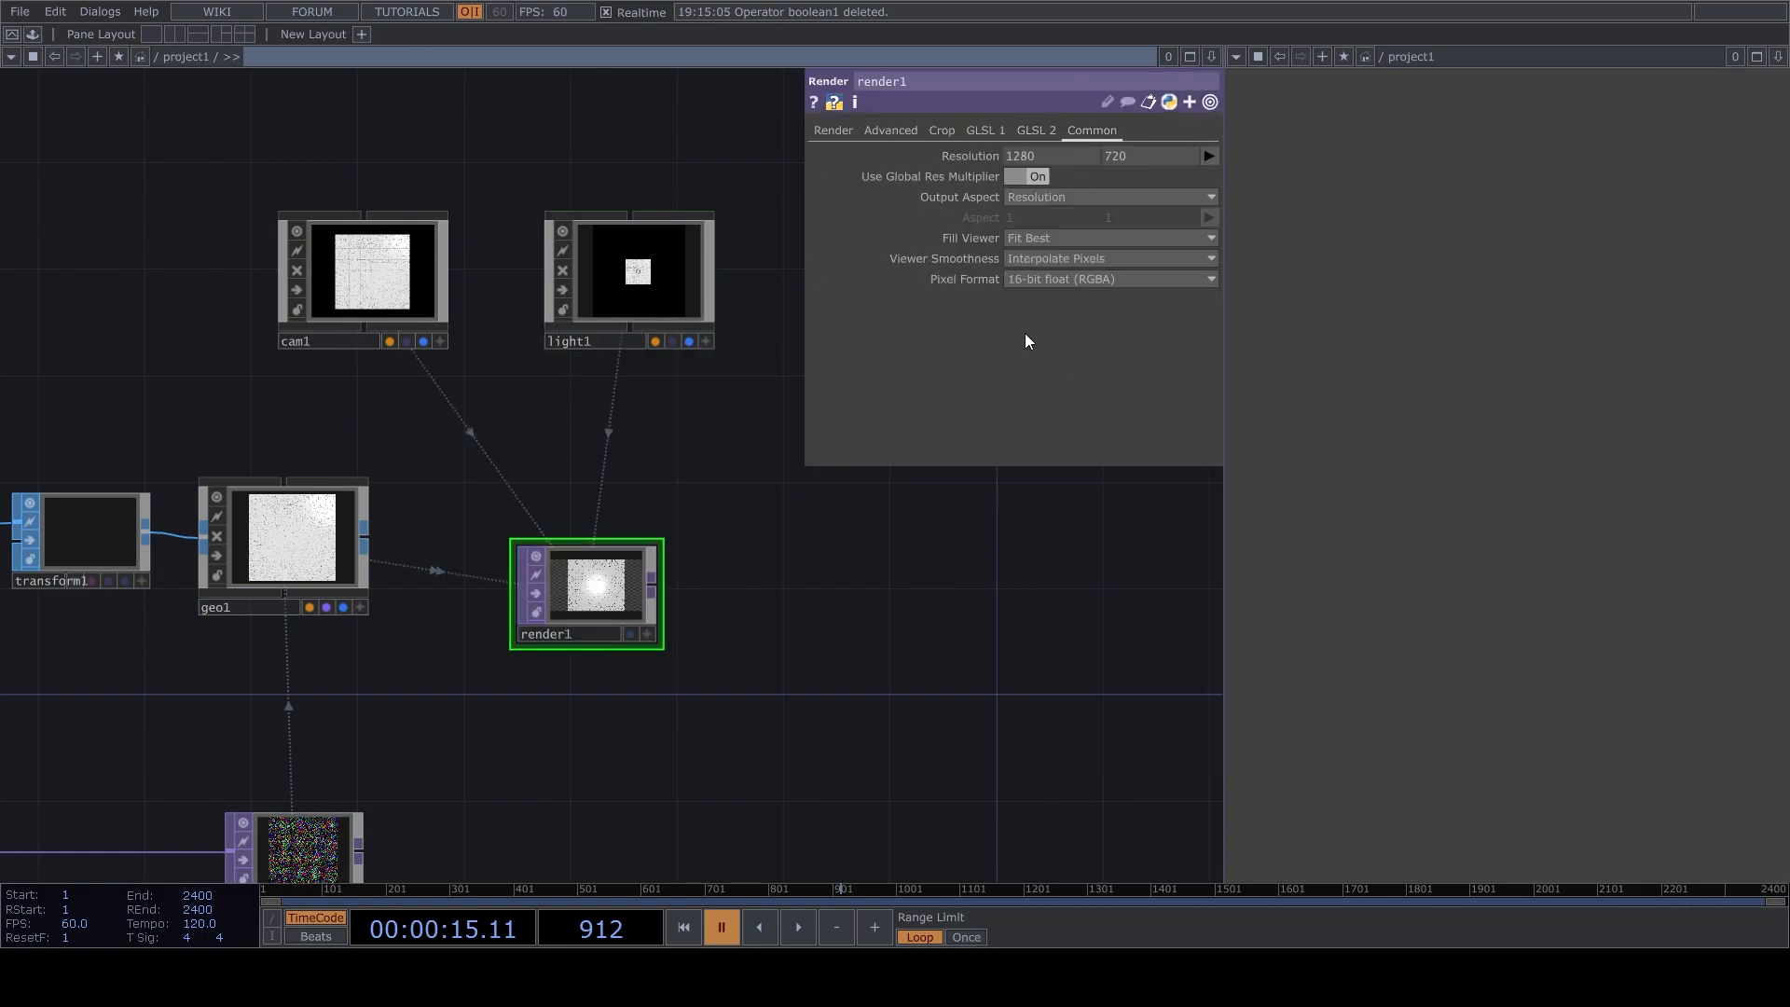
pyautogui.click(841, 134)
pyautogui.click(1092, 131)
pyautogui.click(1211, 157)
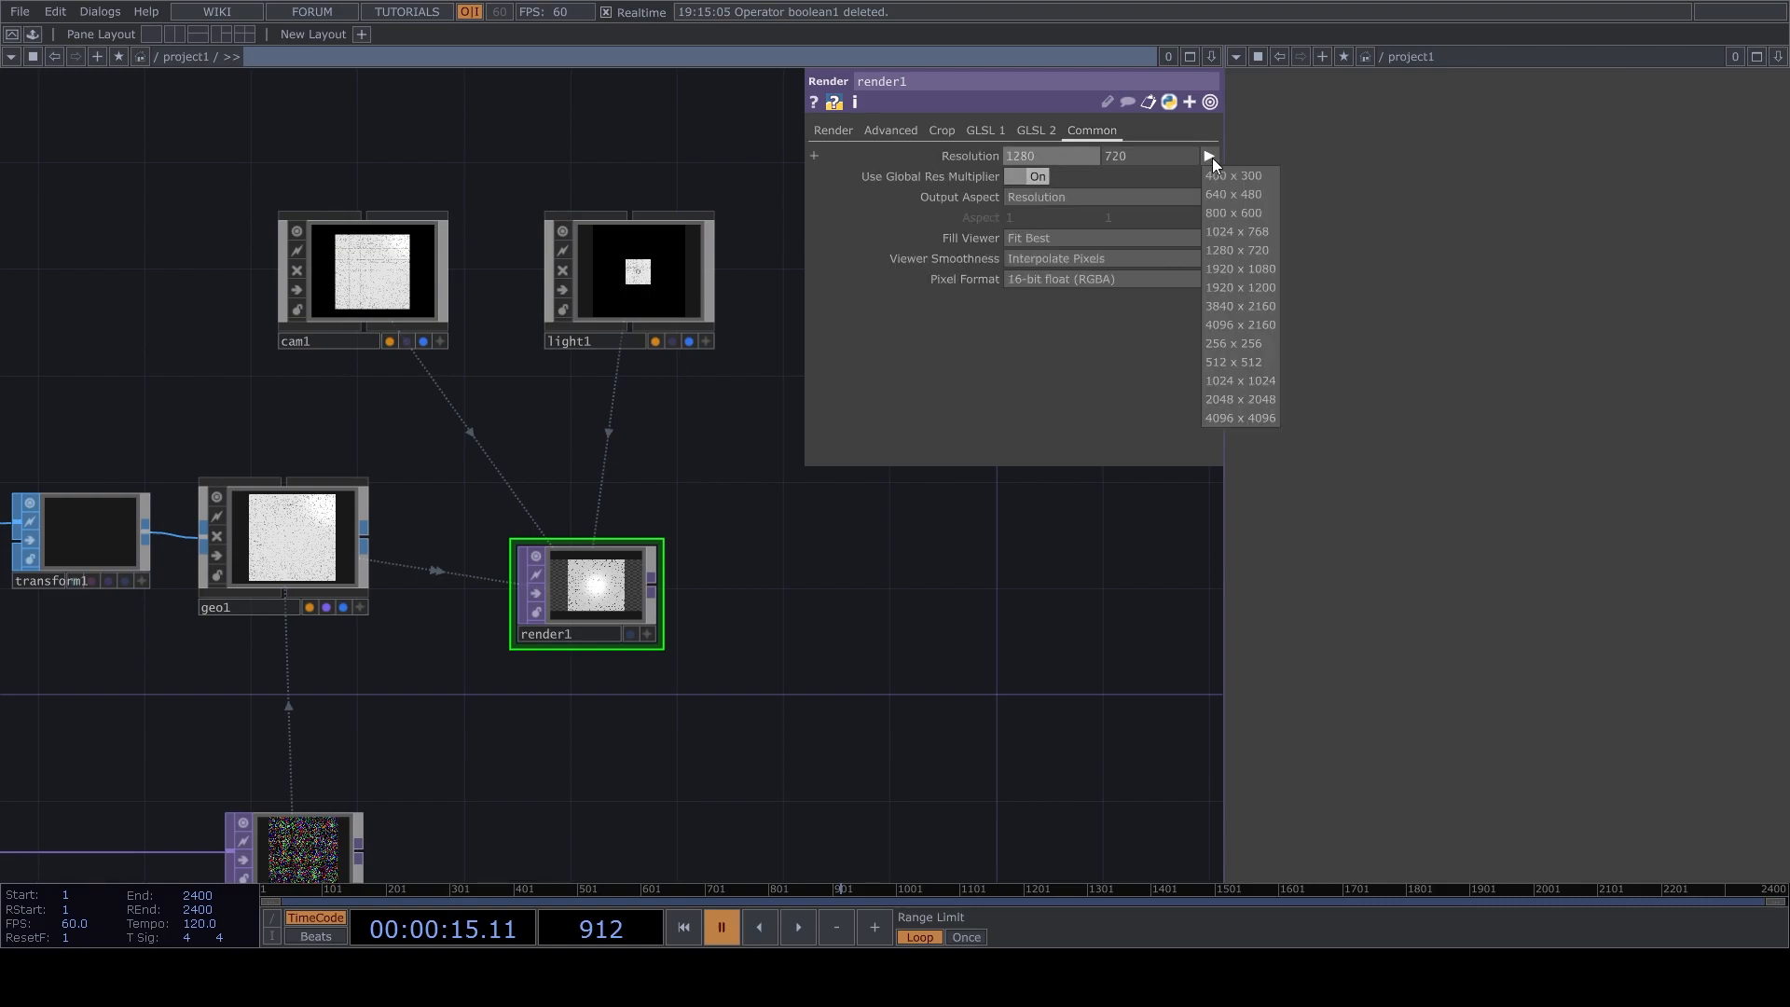
pyautogui.moveTo(1057, 157); pyautogui.dragTo(679, 159)
pyautogui.write('1')
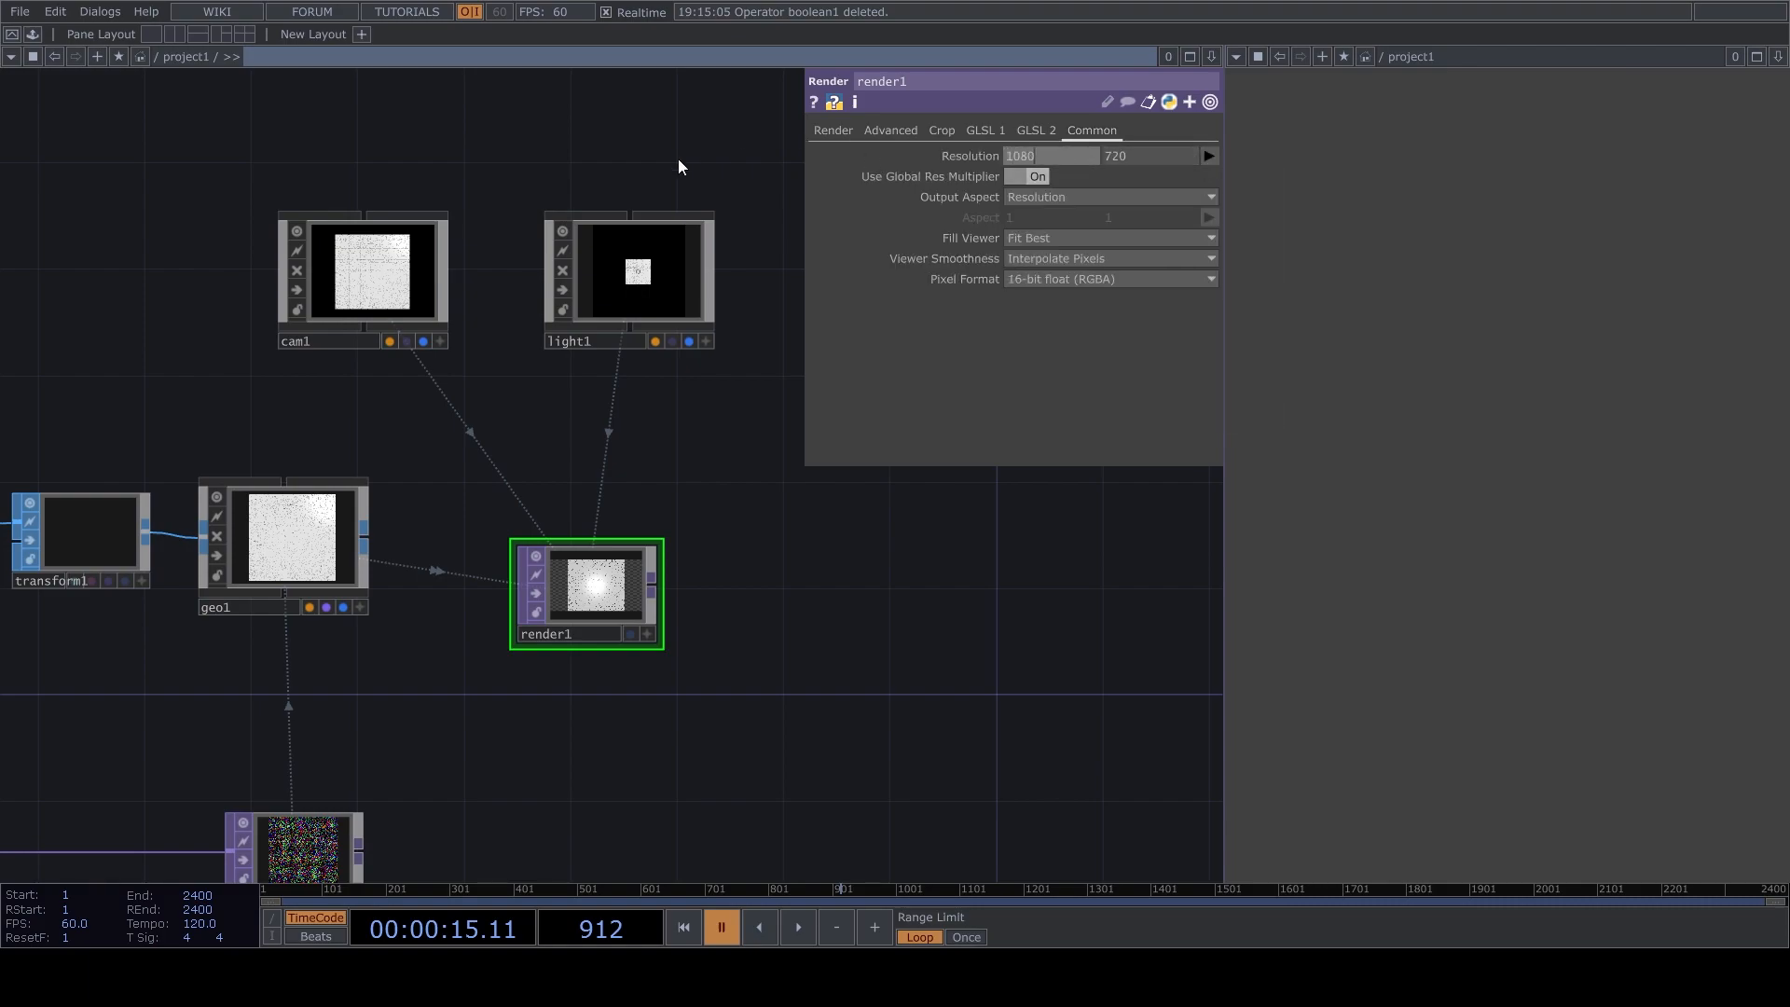
pyautogui.press('Tab')
pyautogui.write('1080')
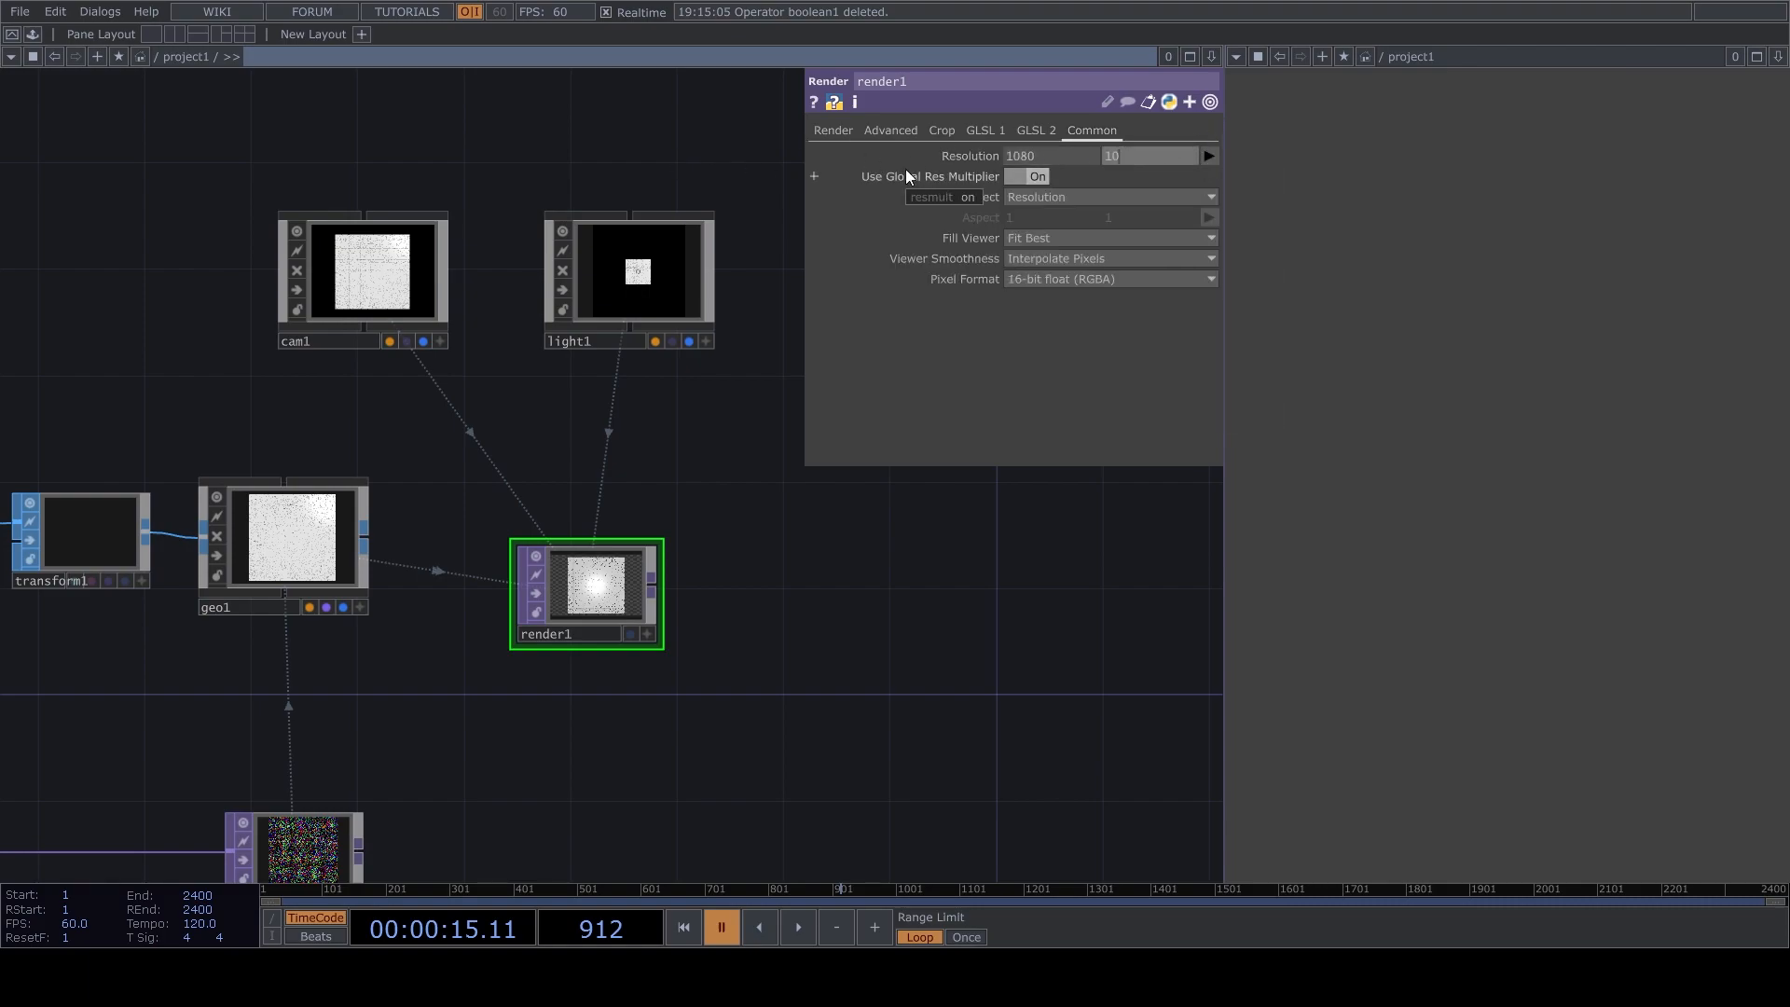
# Add a Transform TOP after the Render TOP and composite its image over a black background.
pyautogui.click(651, 587)
pyautogui.doubleClick(927, 603)
pyautogui.click(1060, 600)
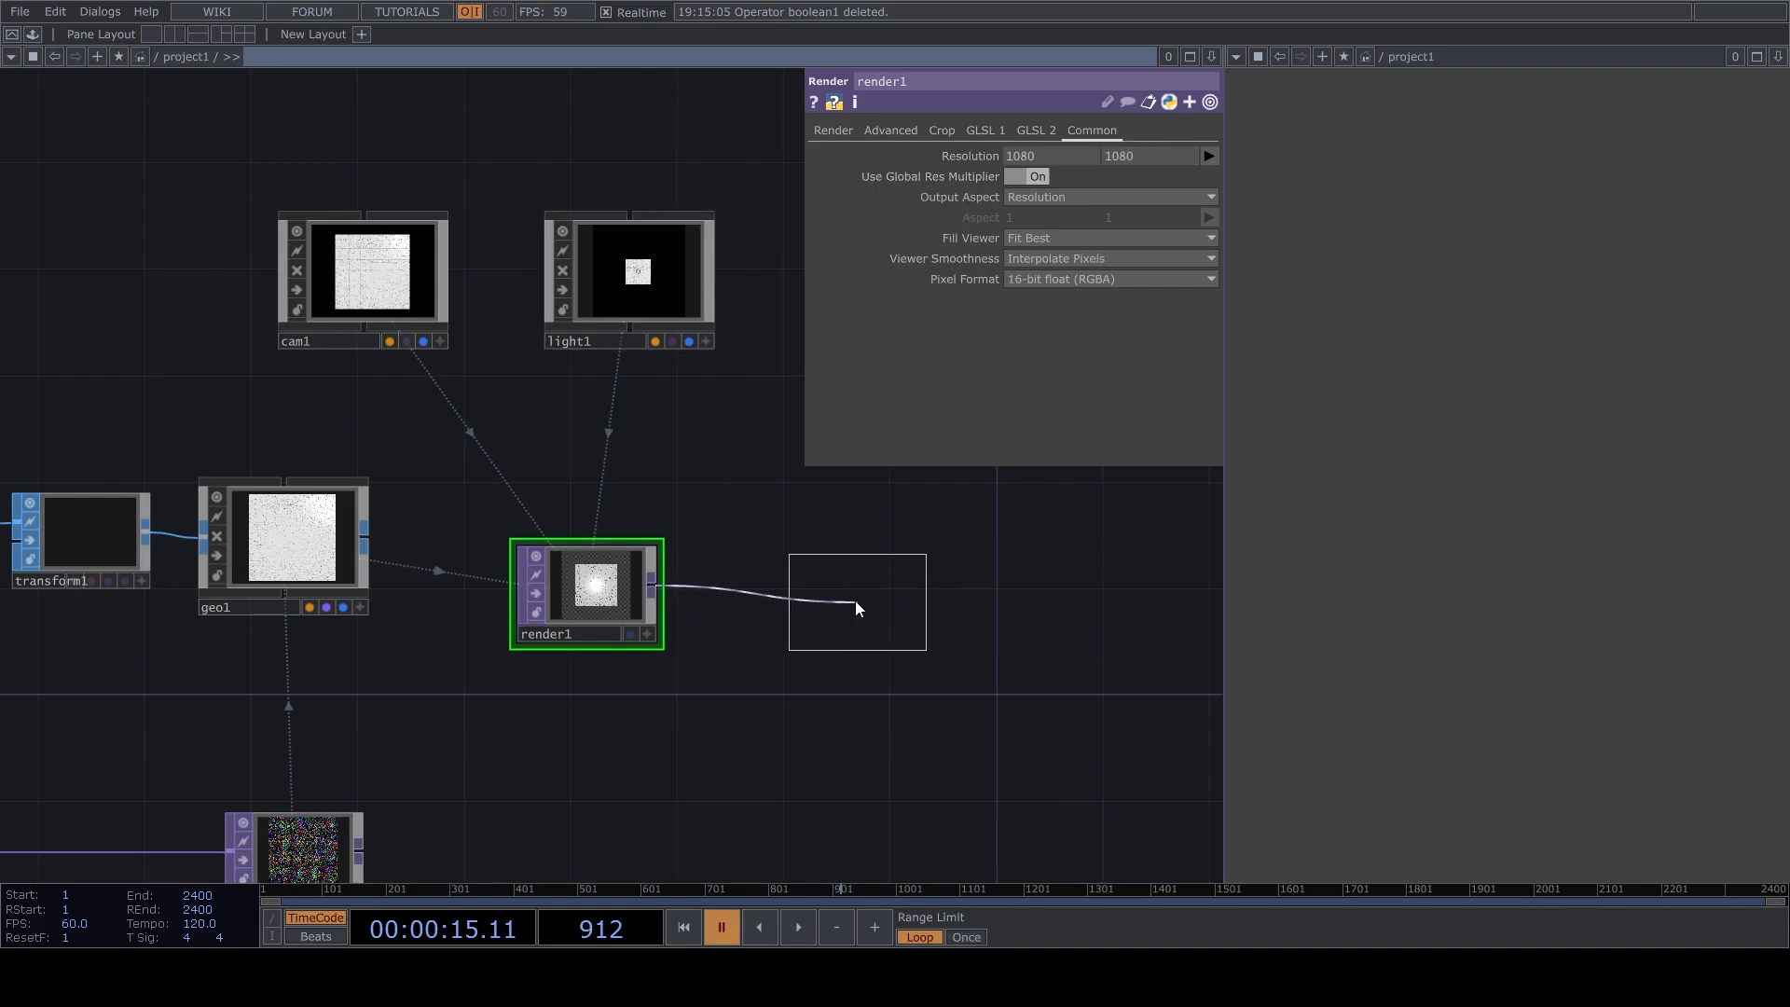
pyautogui.click(861, 608)
pyautogui.moveTo(943, 610); pyautogui.dragTo(912, 613)
pyautogui.click(1024, 324)
# Connect a Null TOP to the Transform TOP's output and show it in the display pane.
pyautogui.moveTo(1000, 559); pyautogui.dragTo(688, 511)
pyautogui.click(551, 537)
pyautogui.doubleClick(753, 546)
pyautogui.click(692, 450)
pyautogui.click(697, 550)
pyautogui.click(740, 586)
pyautogui.moveTo(767, 628); pyautogui.dragTo(955, 623)
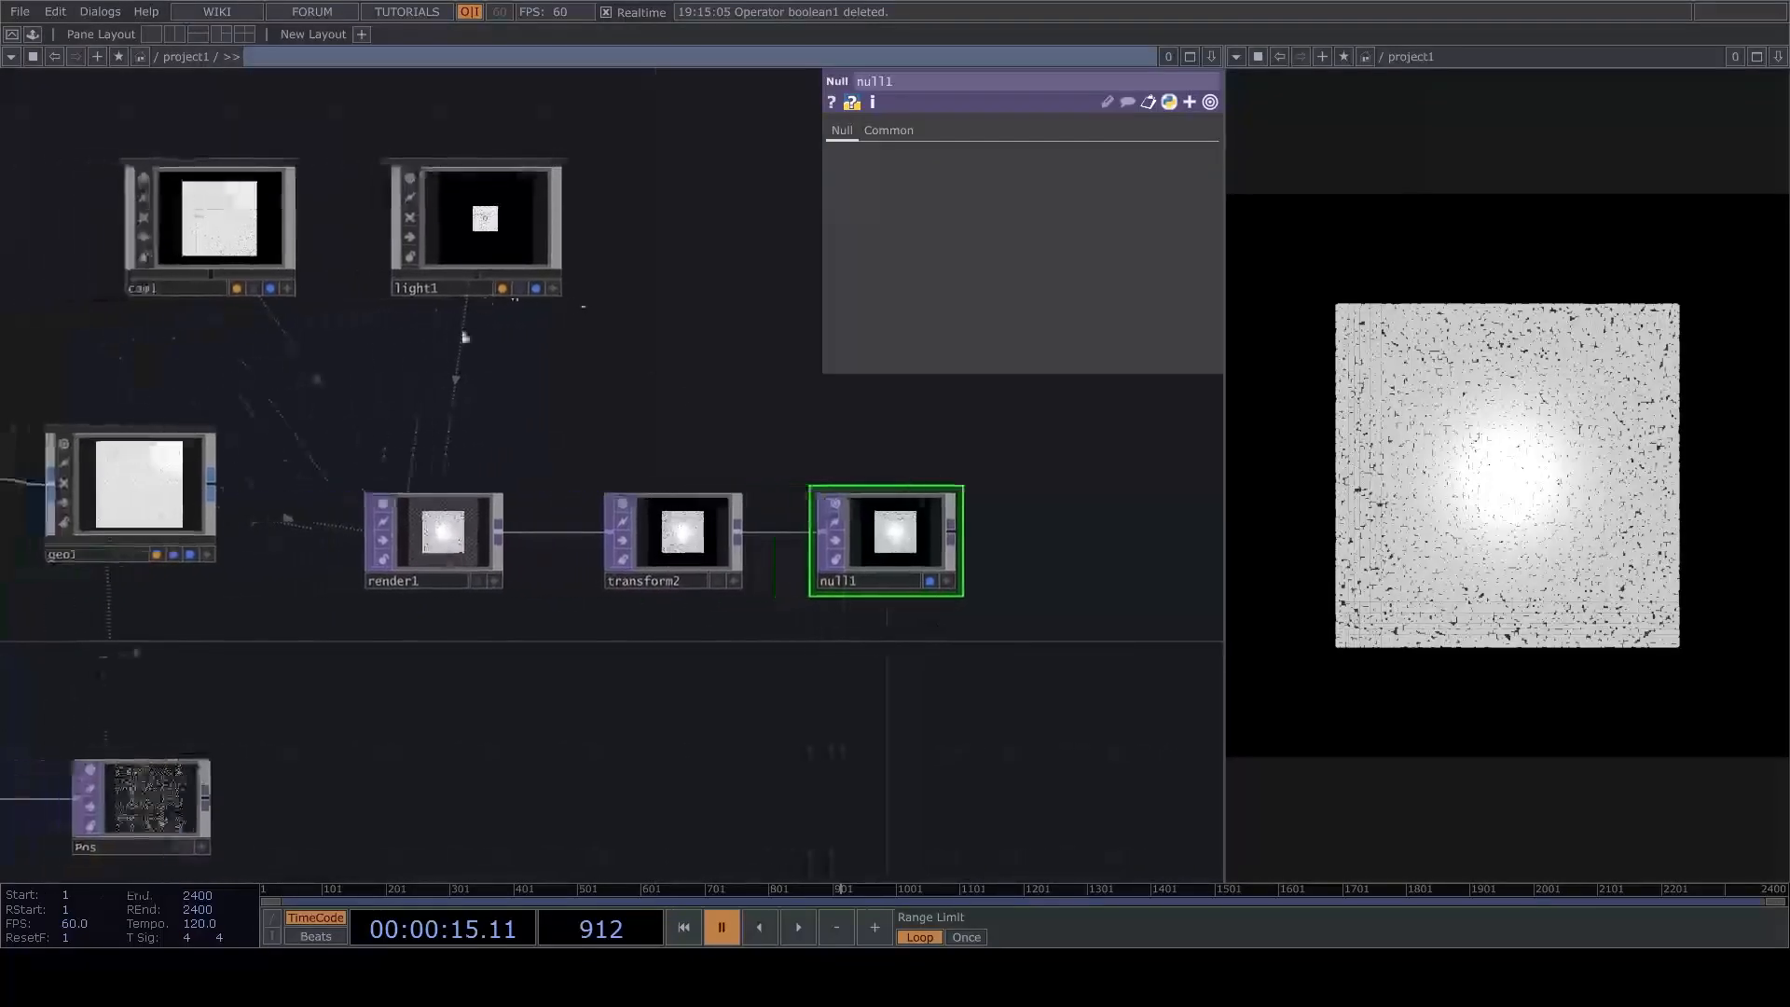
# Set the Uniform Scale of the box's Transform SOP to 0.01.
pyautogui.moveTo(359, 459); pyautogui.dragTo(719, 308)
pyautogui.scroll(-3, 719, 306)
pyautogui.moveTo(705, 235); pyautogui.dragTo(671, 344)
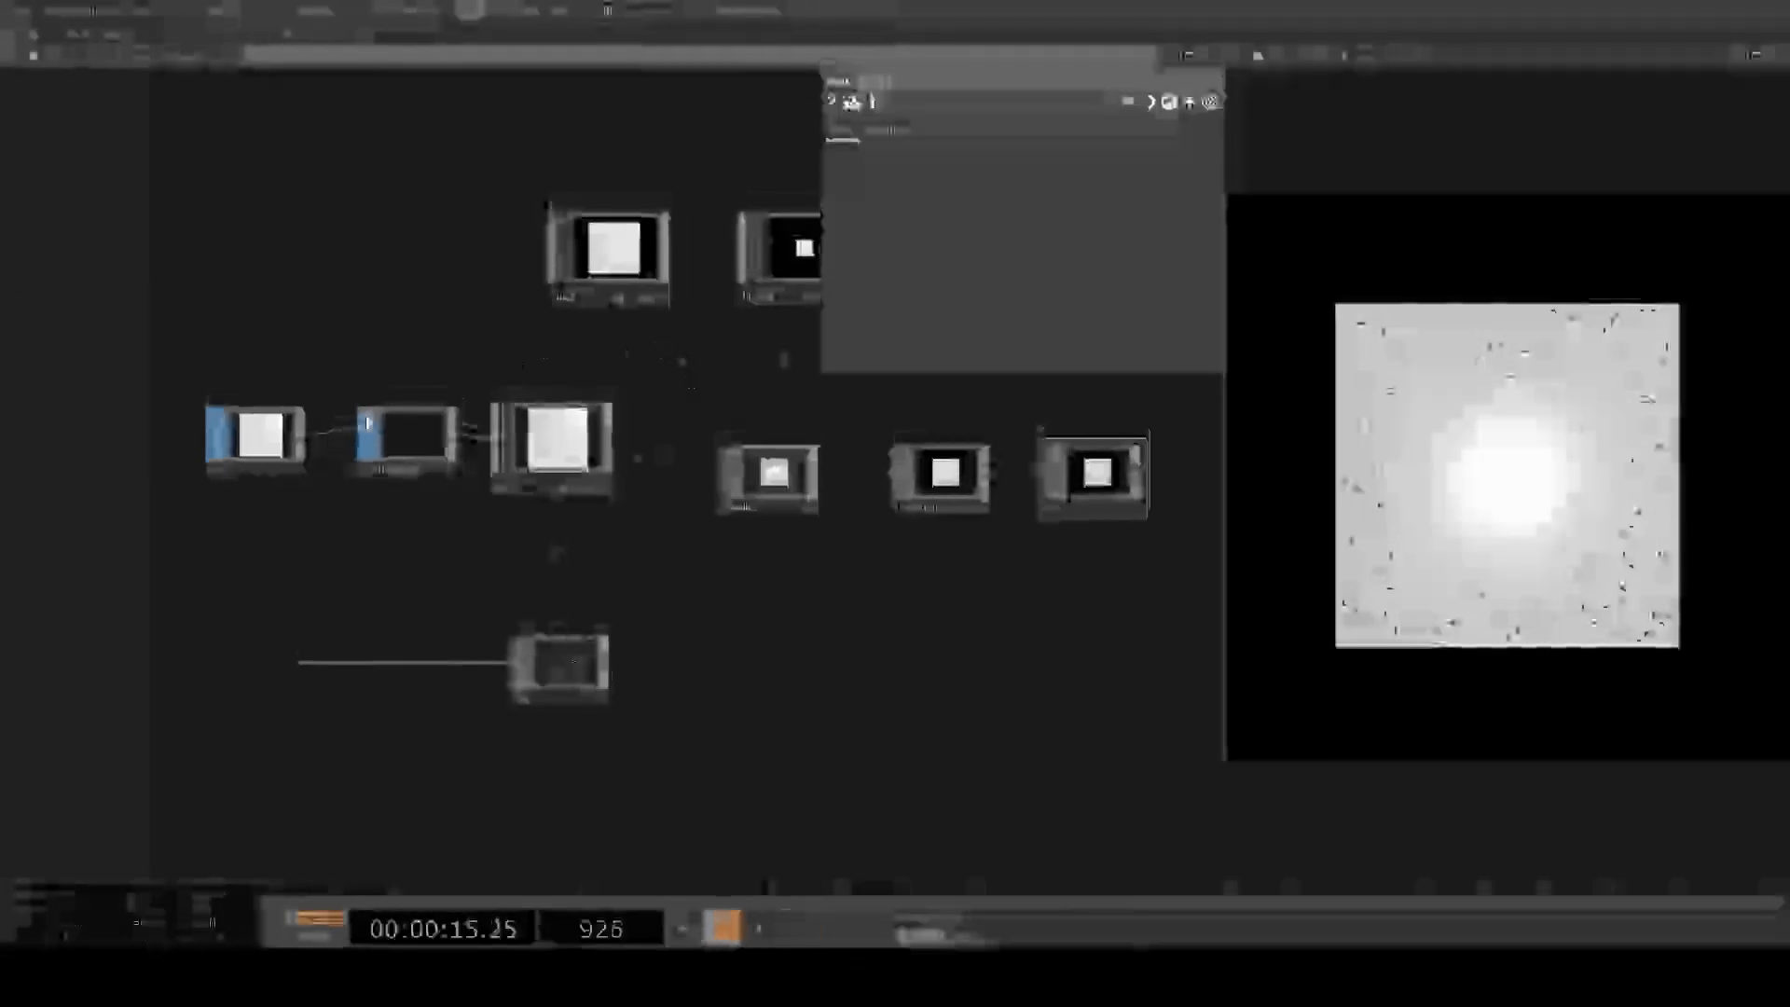
pyautogui.scroll(6, 369, 423)
pyautogui.click(508, 461)
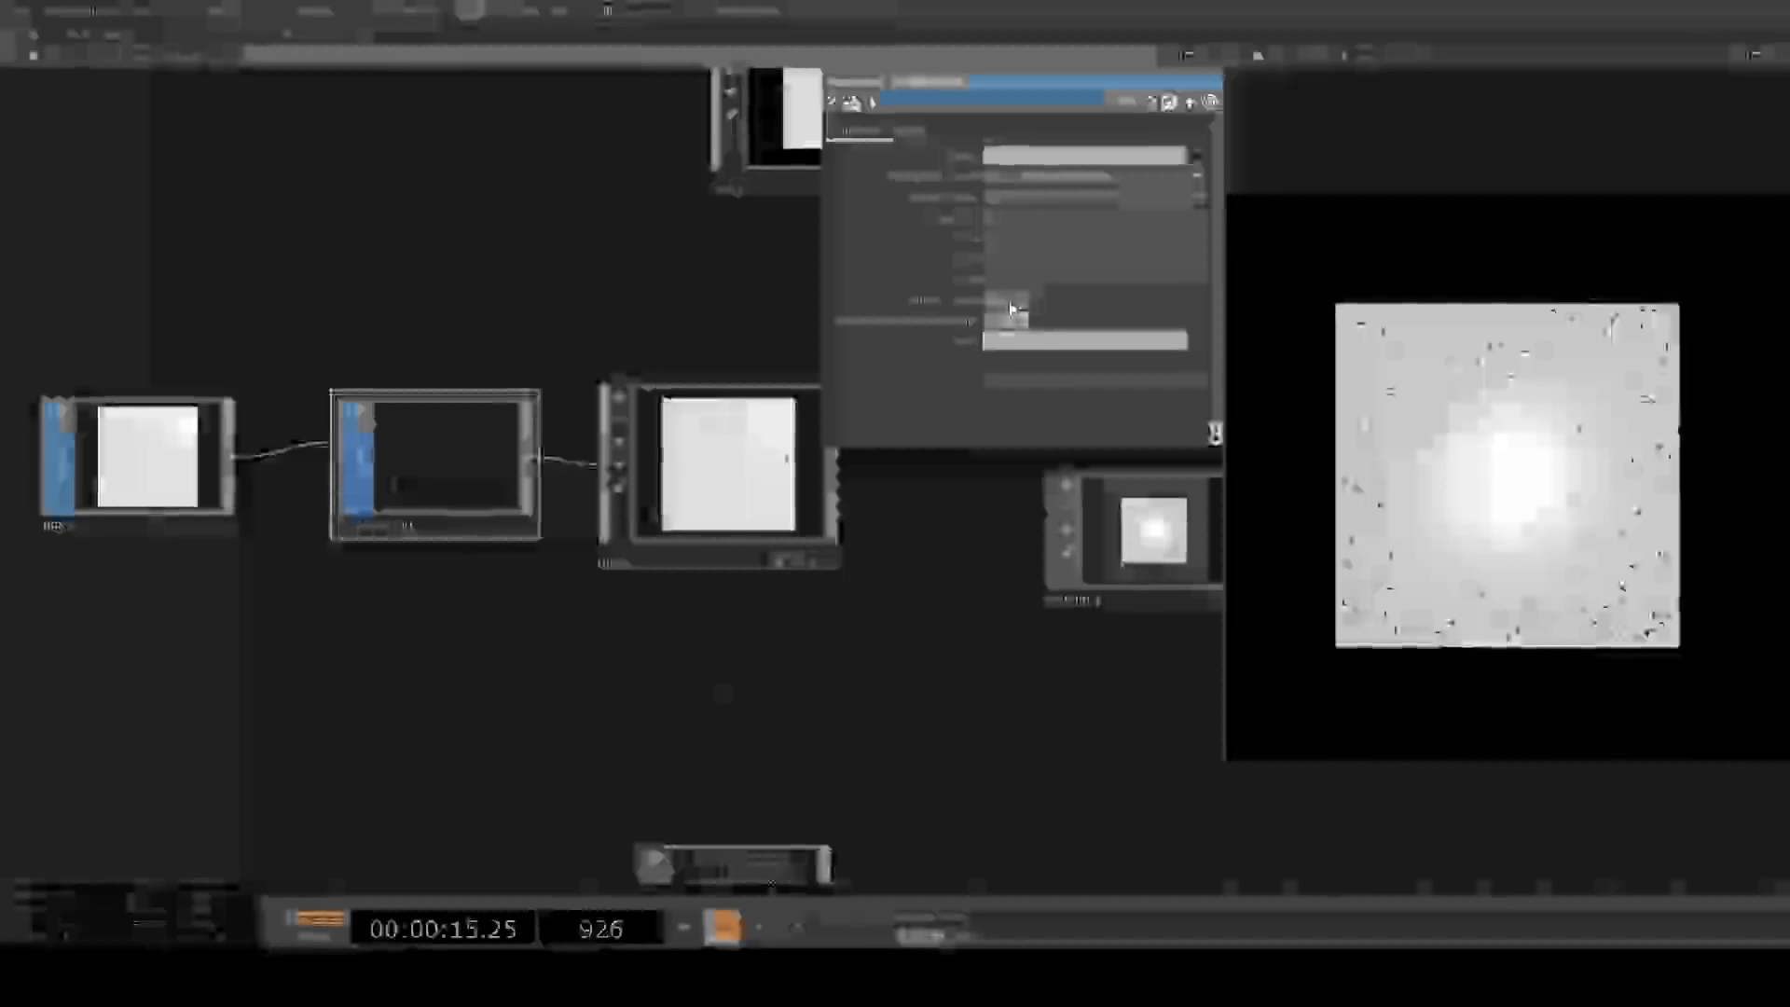
# Set the light's Shadow Type to Soft, 2D Mapped.
pyautogui.moveTo(639, 327); pyautogui.dragTo(435, 598)
pyautogui.scroll(7, 809, 382)
pyautogui.moveTo(811, 383); pyautogui.dragTo(295, 361)
pyautogui.scroll(-4, 294, 361)
pyautogui.moveTo(304, 631); pyautogui.dragTo(564, 587)
pyautogui.scroll(-6, 564, 587)
pyautogui.moveTo(800, 369); pyautogui.dragTo(671, 96)
pyautogui.scroll(3, 671, 96)
pyautogui.click(664, 192)
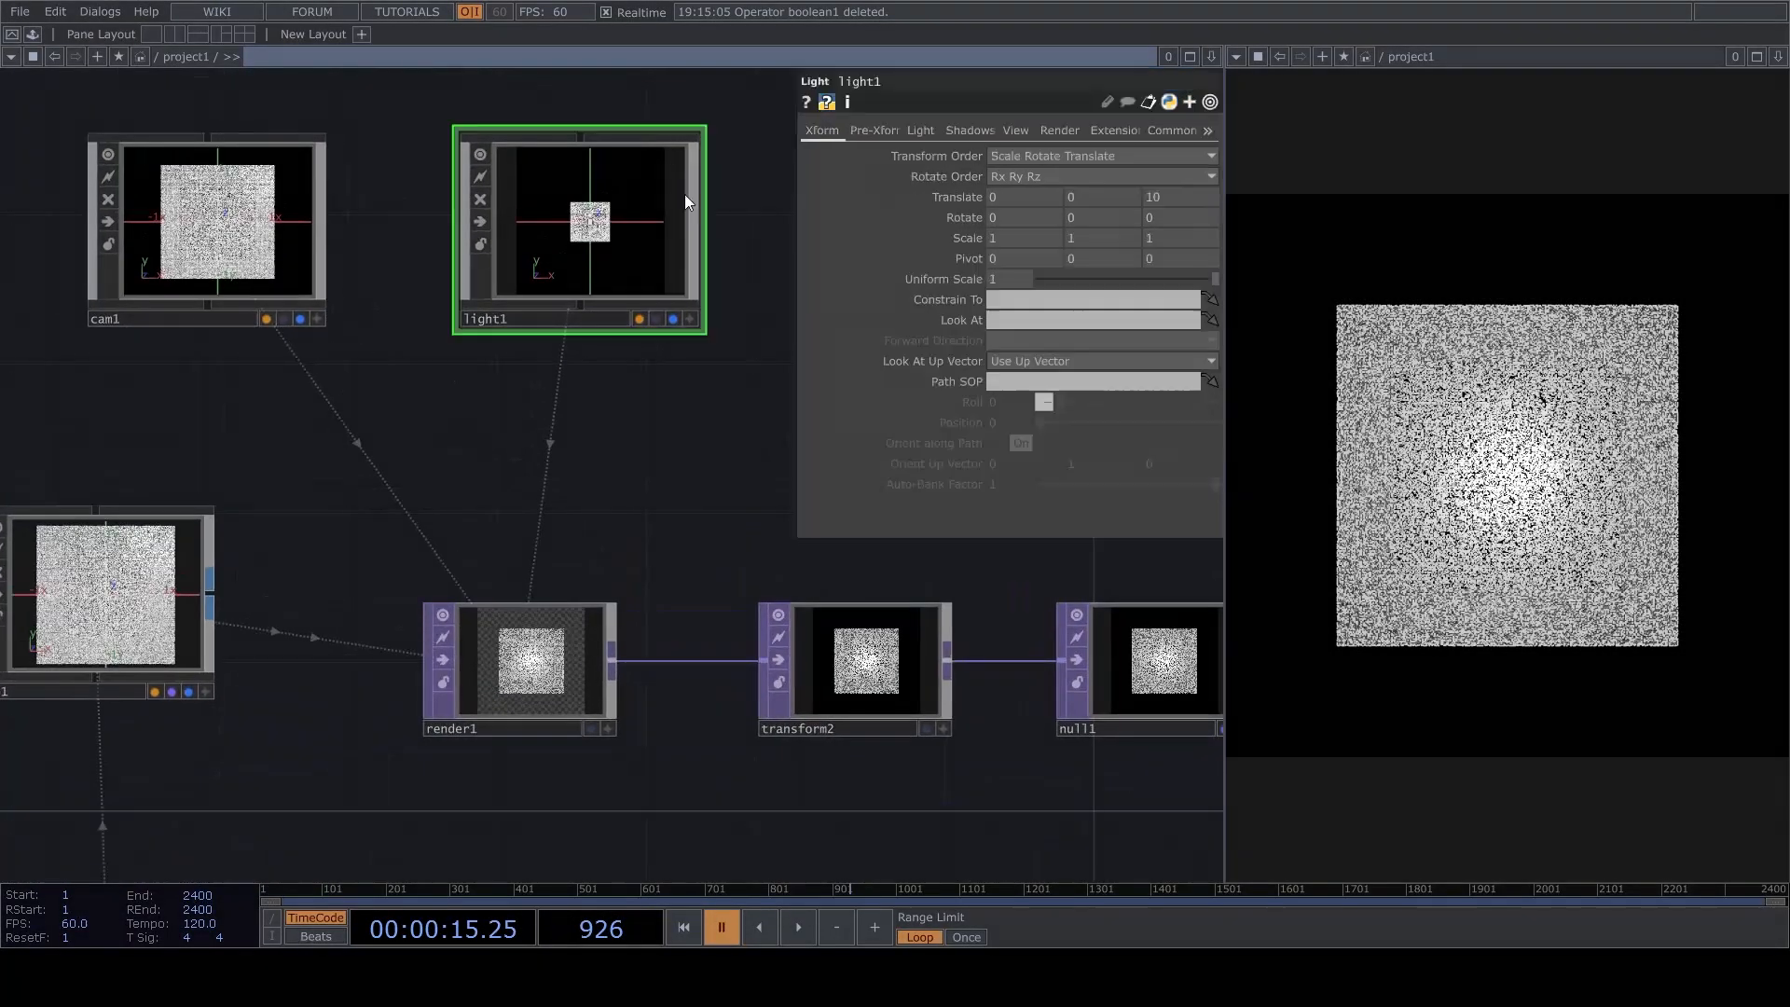
pyautogui.click(933, 128)
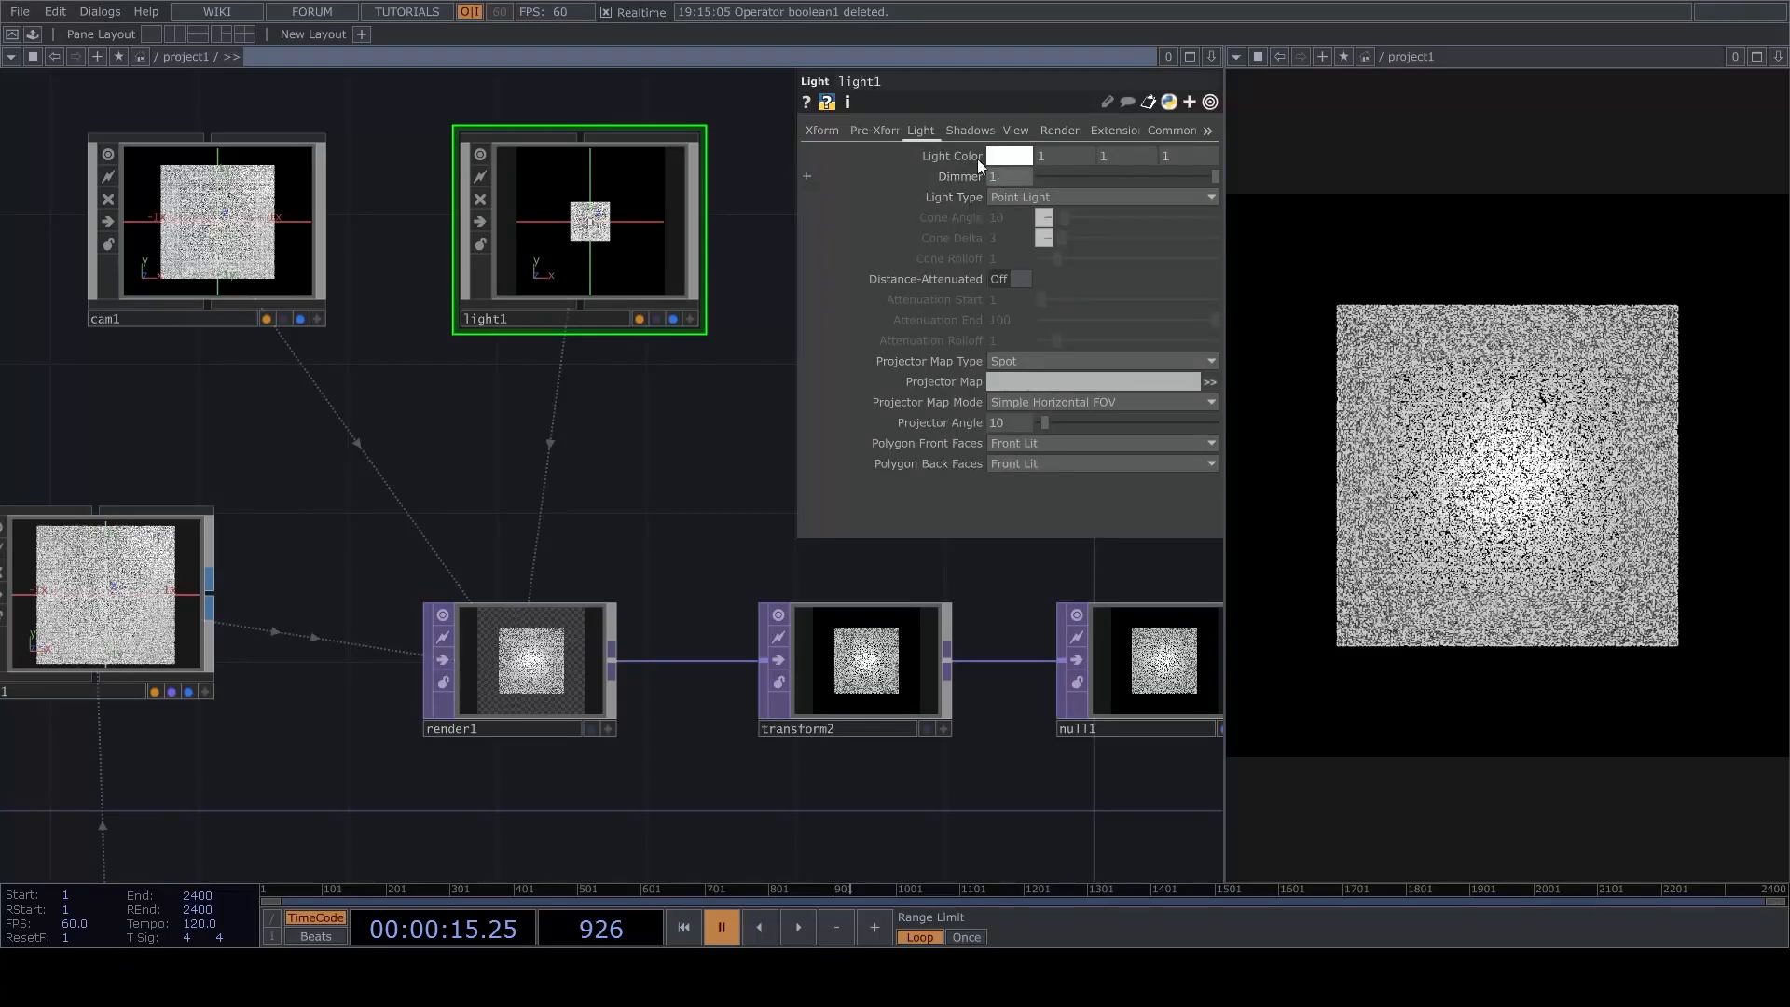
pyautogui.click(996, 133)
pyautogui.click(1027, 157)
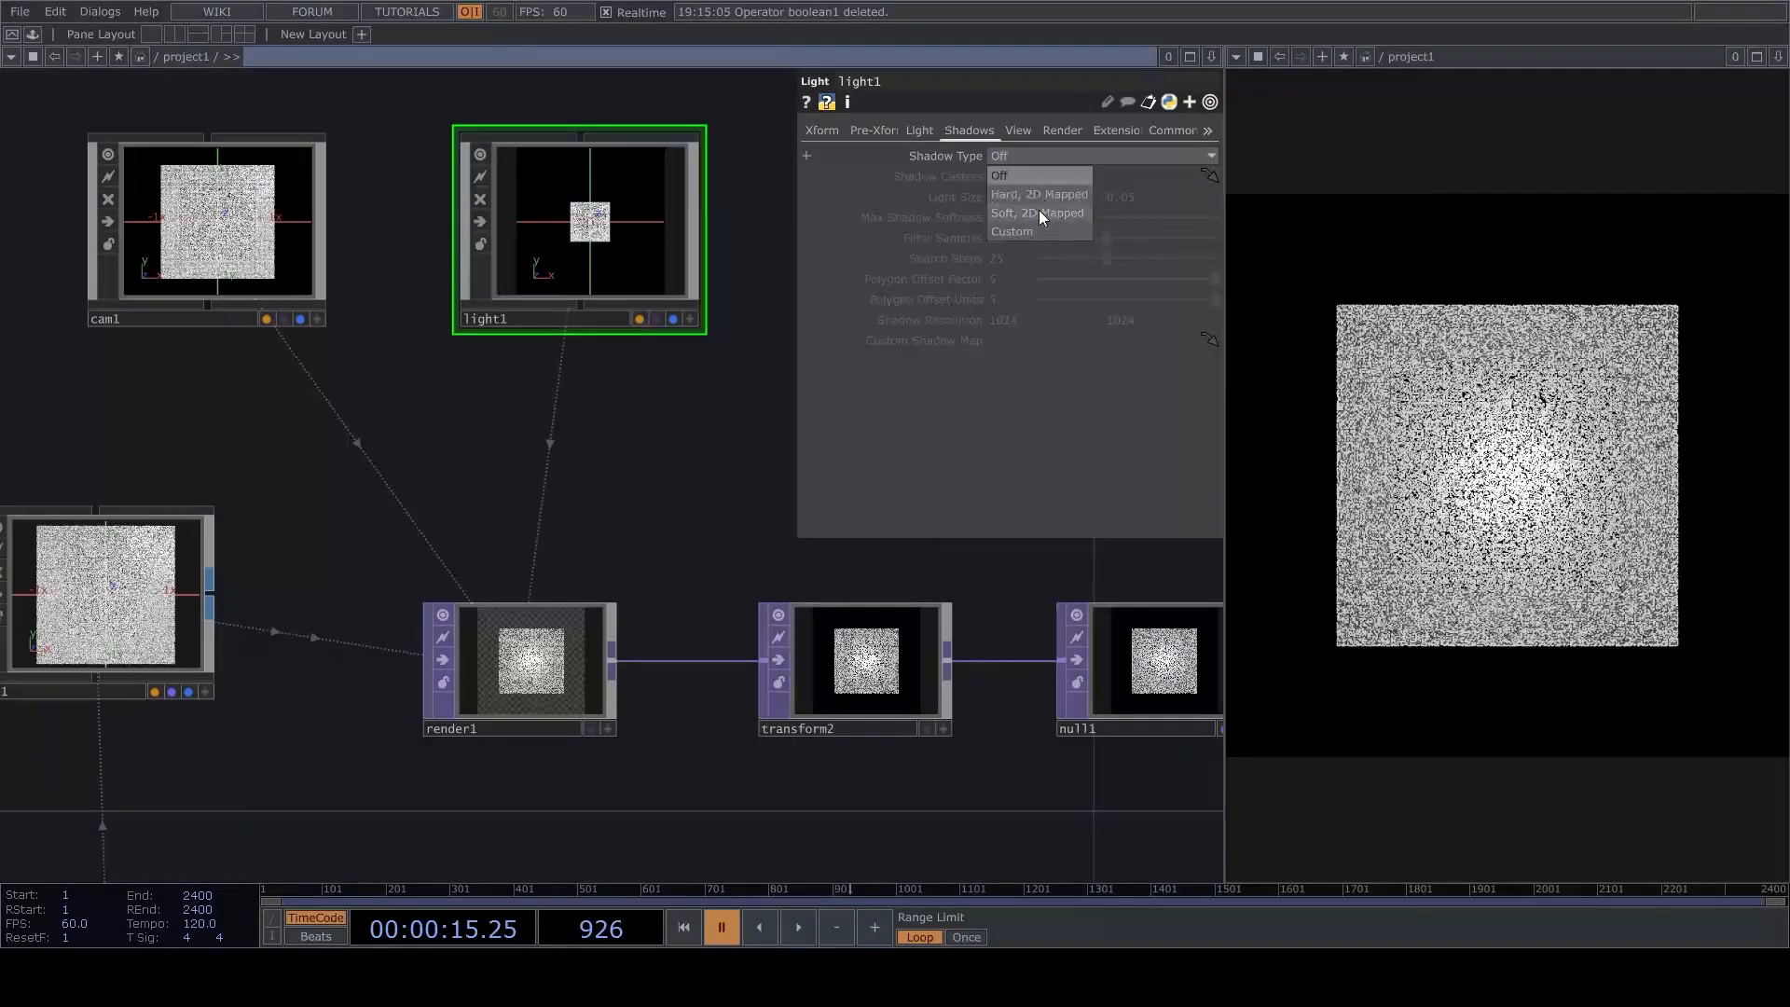
pyautogui.click(1039, 212)
# Orbit the light through its own viewer so it shines on the cube diagonally from above.
pyautogui.scroll(5, 596, 168)
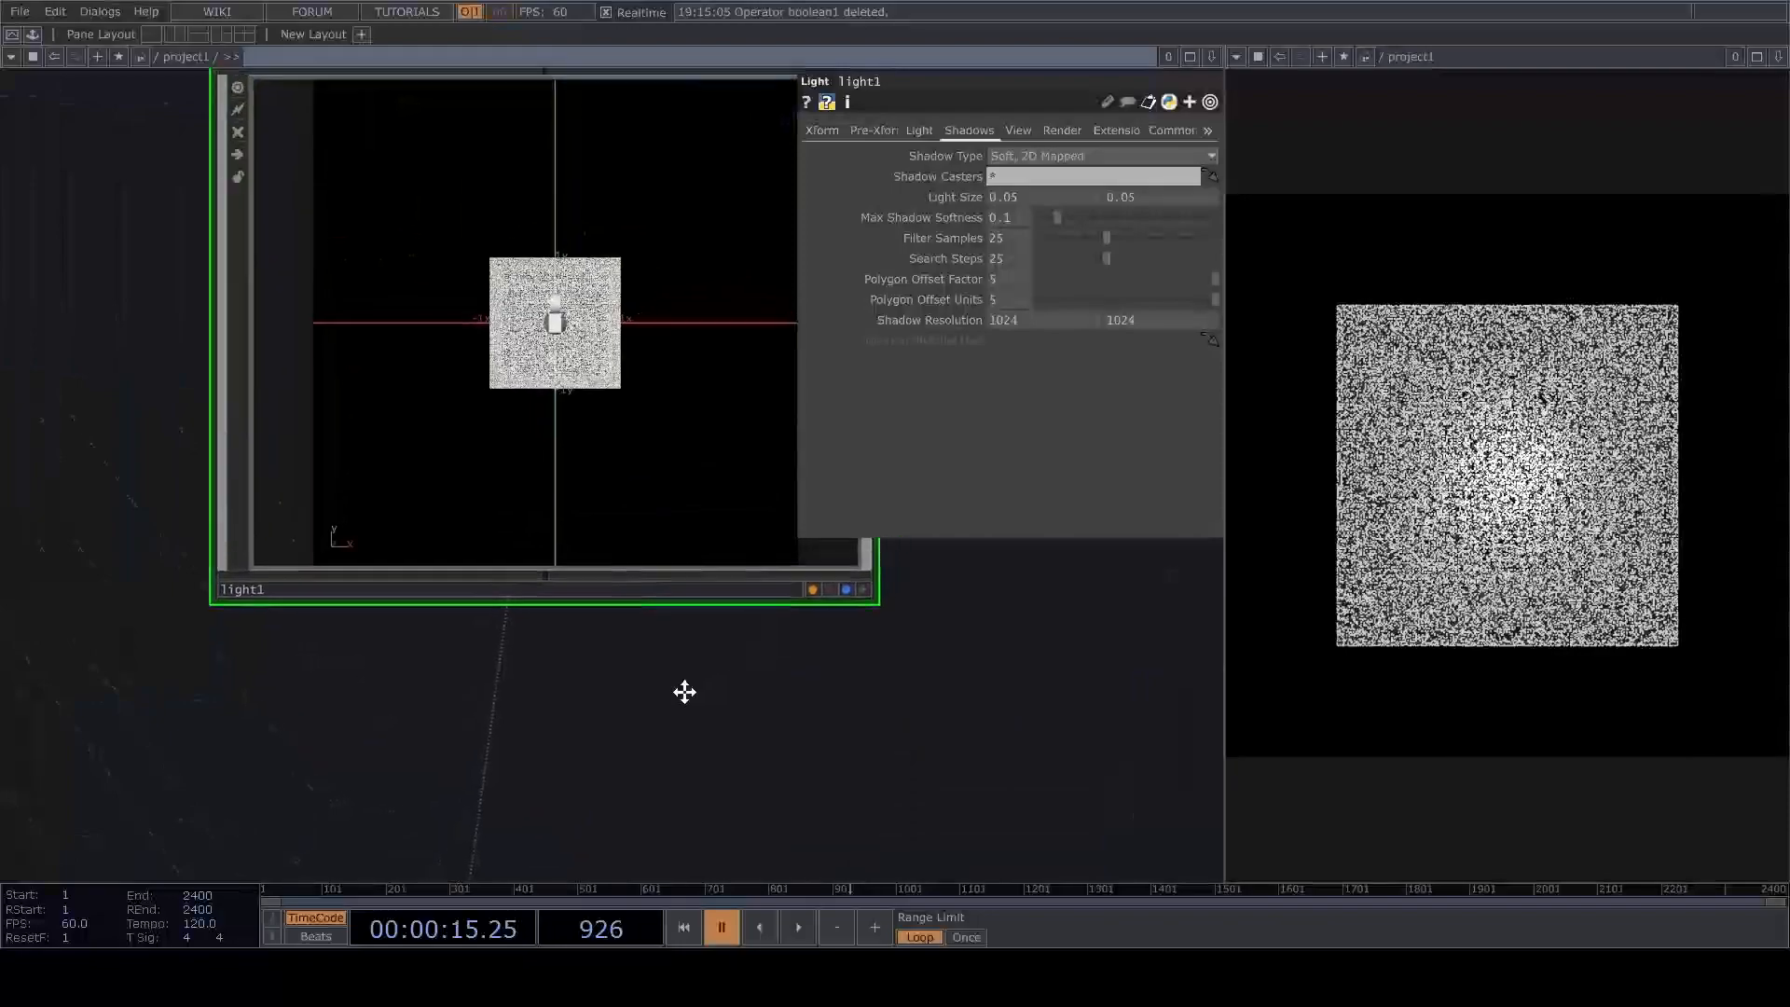
pyautogui.moveTo(695, 512); pyautogui.dragTo(620, 508)
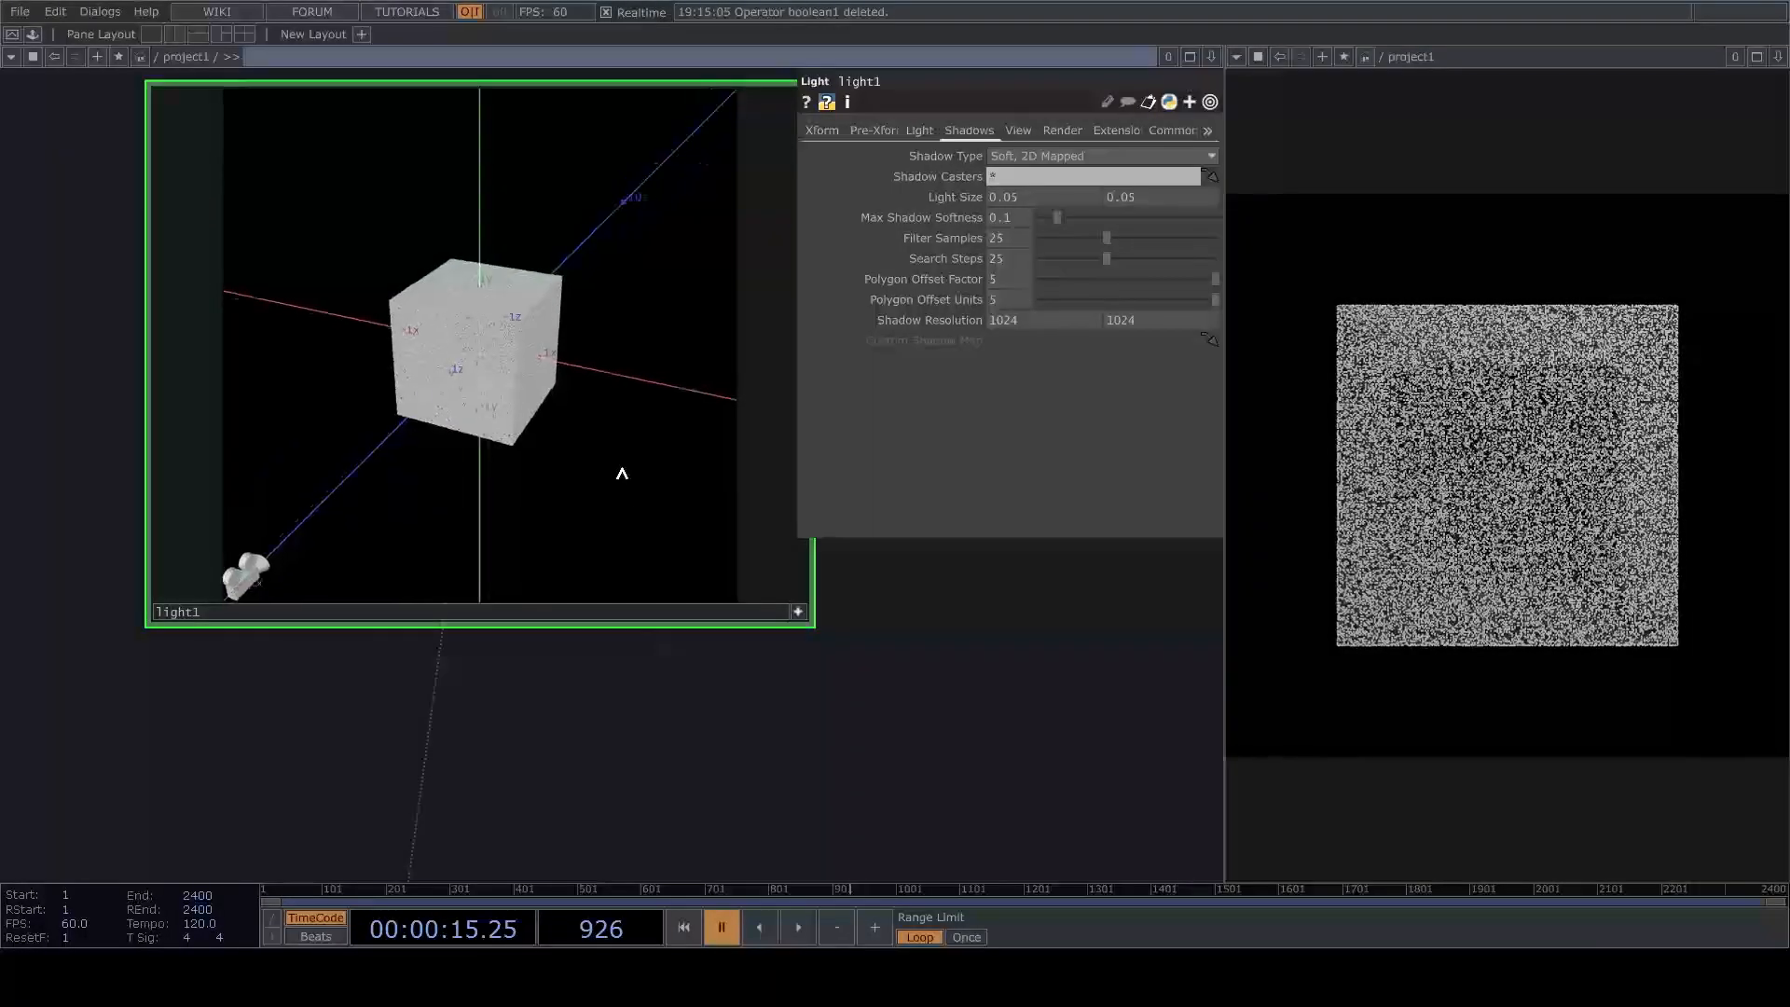
pyautogui.scroll(-5, 759, 631)
pyautogui.scroll(5, 691, 742)
# Orbit the camera through its viewer to frame the cube corner-on from slightly above, and leave interactive viewing.
pyautogui.click(760, 584)
pyautogui.moveTo(712, 512); pyautogui.dragTo(674, 501)
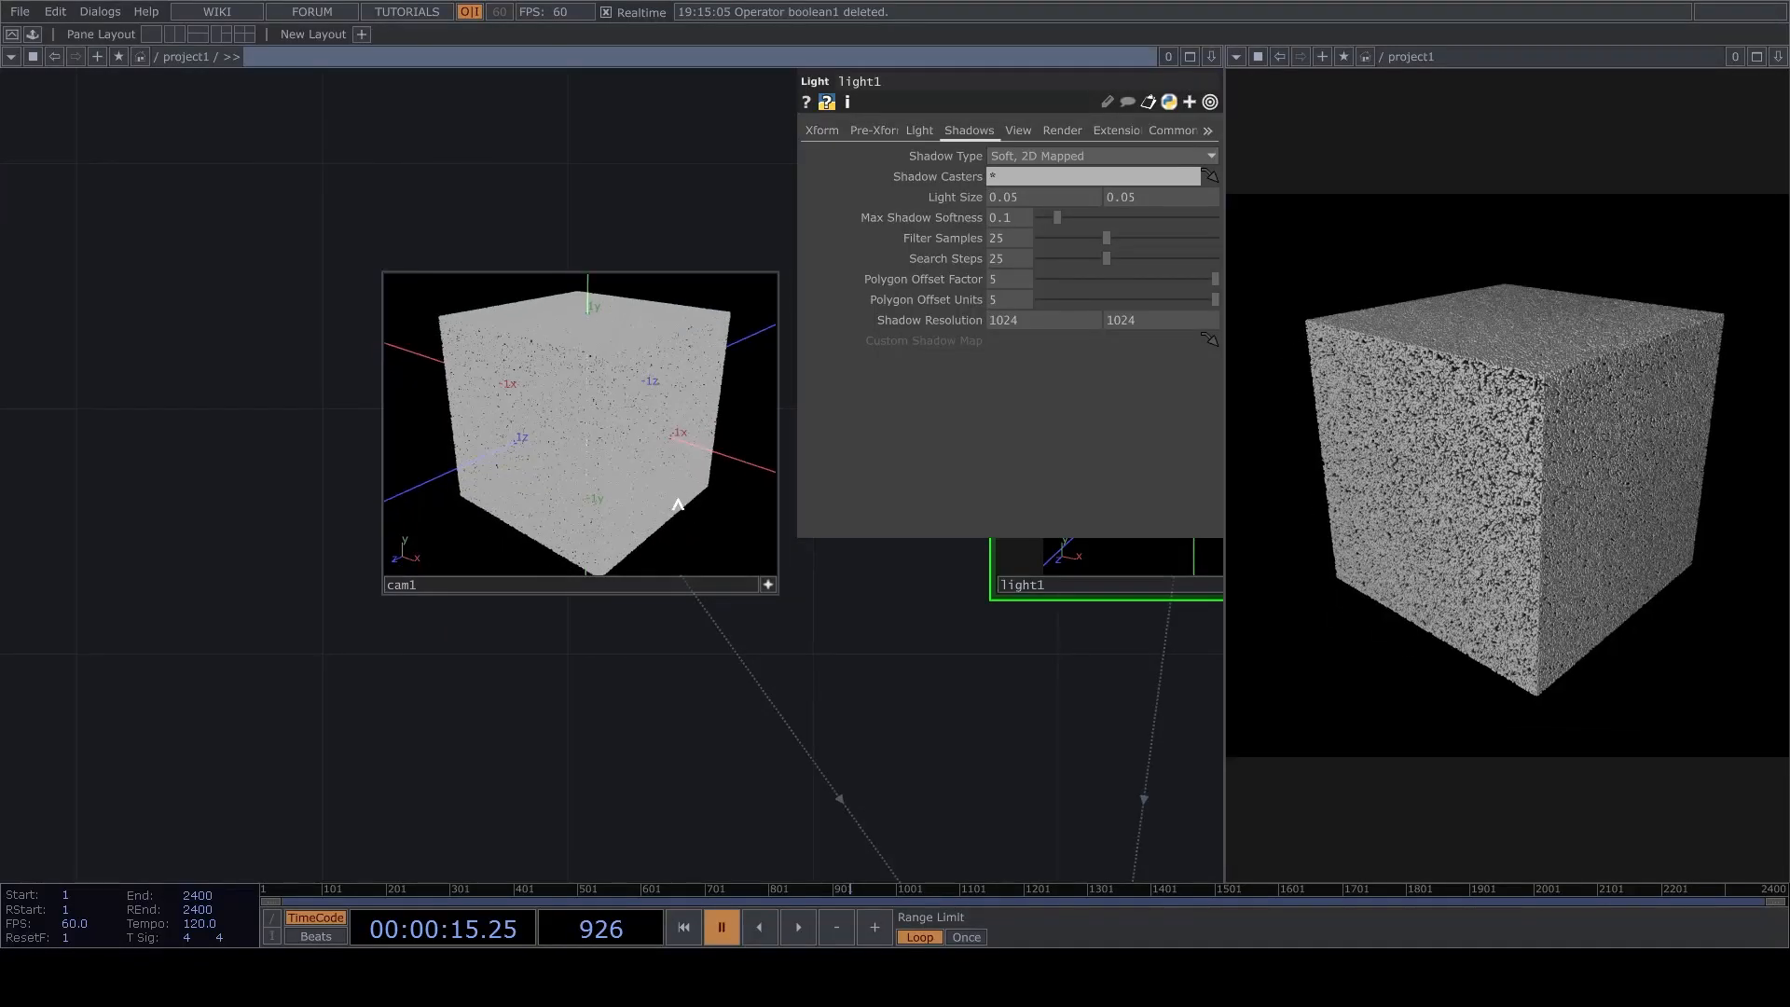
pyautogui.click(770, 583)
pyautogui.moveTo(663, 666); pyautogui.dragTo(363, 587)
pyautogui.scroll(-5, 307, 574)
pyautogui.click(683, 533)
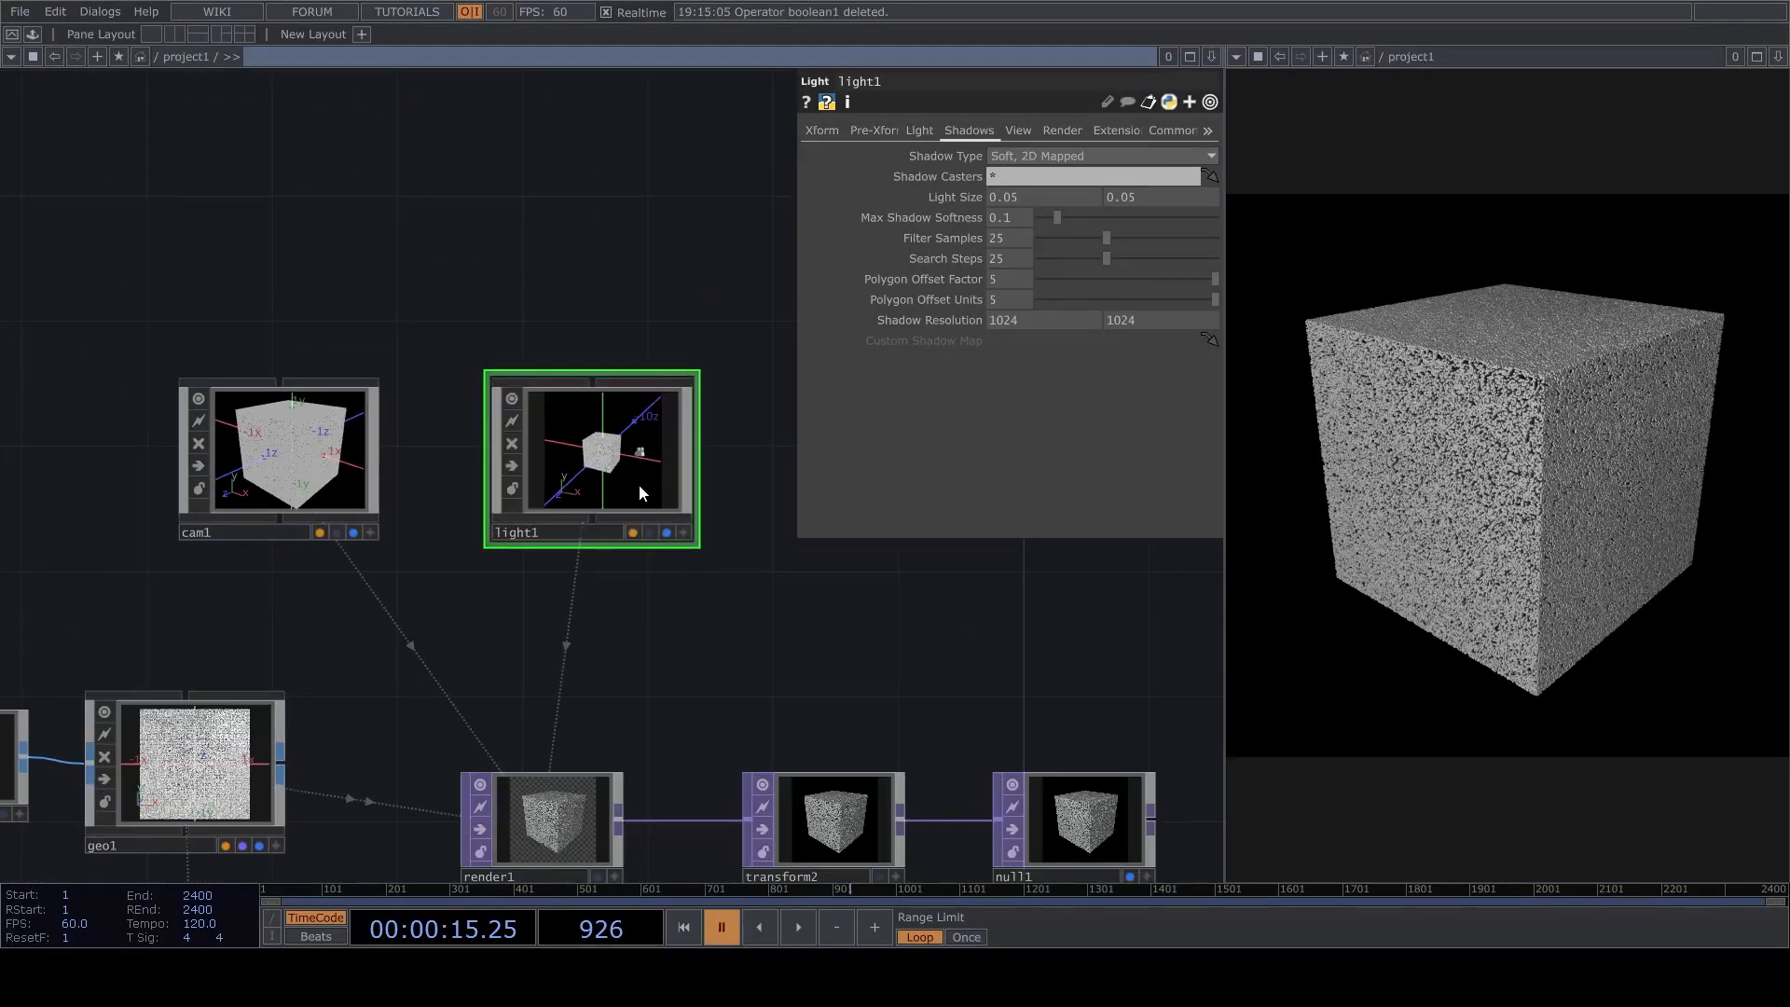
# Set the light's Shadow Resolution to 2024 by 2024.
pyautogui.click(997, 320)
pyautogui.press('BackSpace')
pyautogui.write('2')
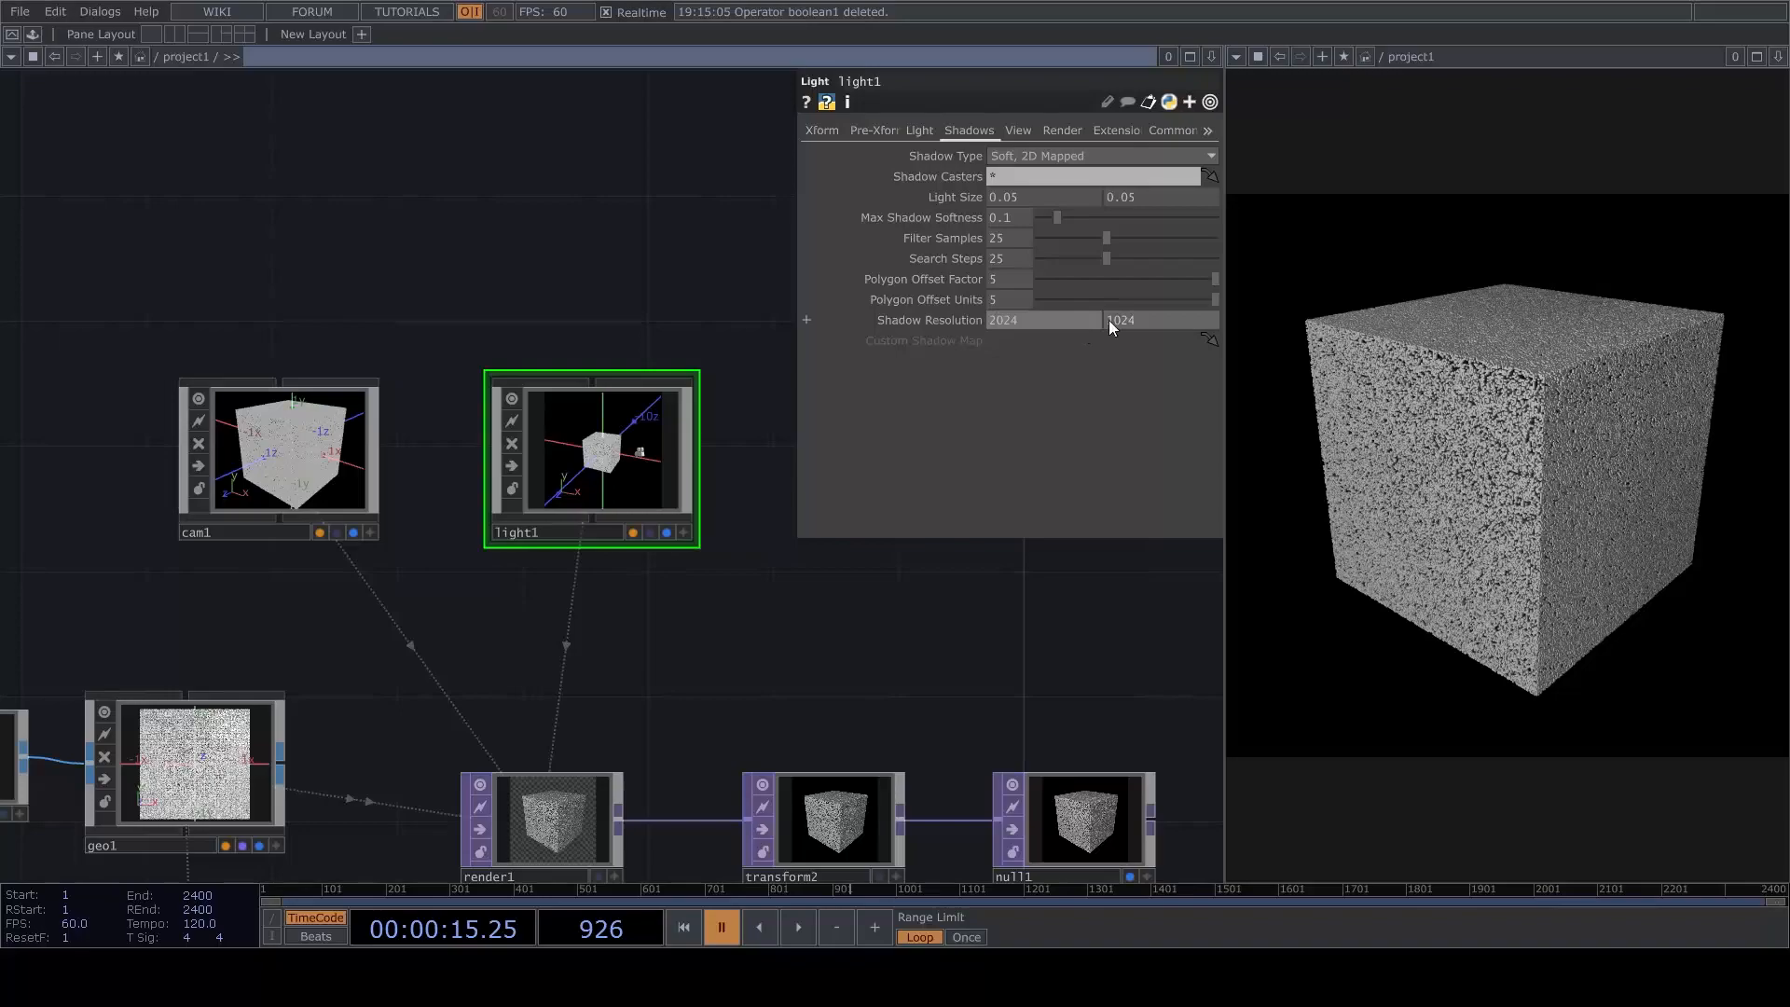
pyautogui.click(1110, 321)
pyautogui.press('BackSpace')
pyautogui.write('2')
pyautogui.click(854, 509)
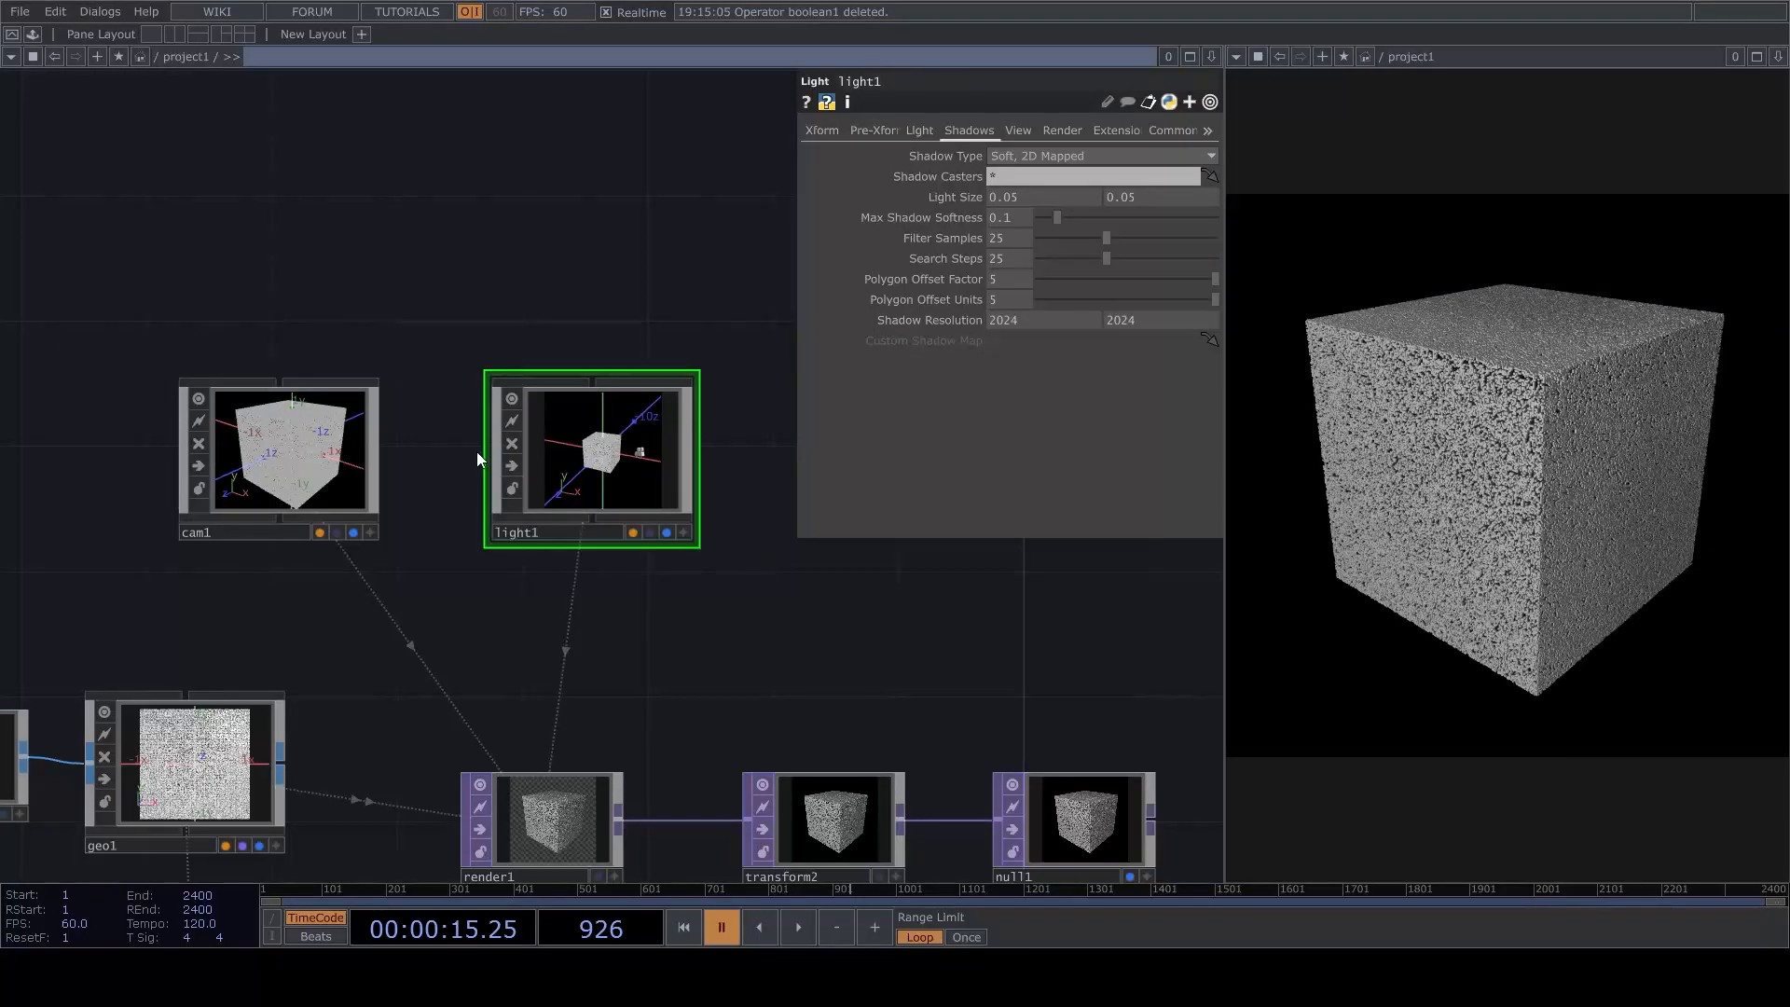
# Turn off the node viewers of the light and the camera.
pyautogui.click(511, 398)
pyautogui.moveTo(520, 567); pyautogui.dragTo(674, 418)
pyautogui.scroll(-2, 528, 324)
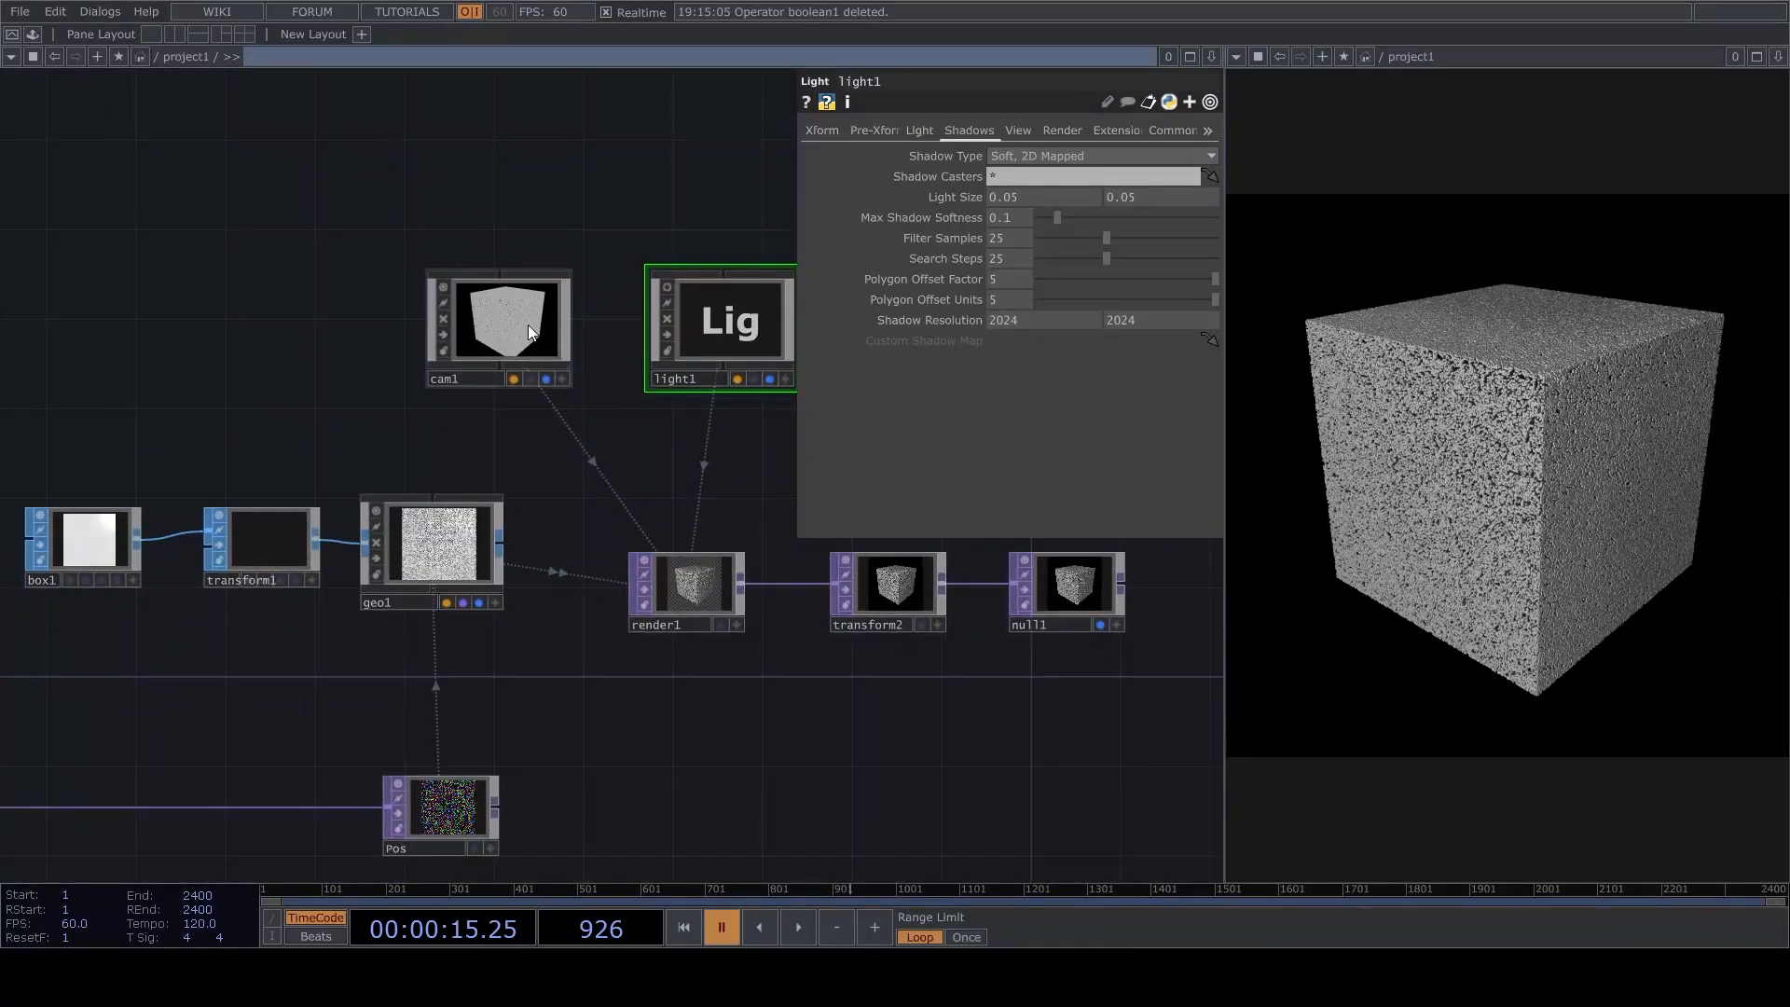
pyautogui.click(446, 283)
# Move Pos slightly farther from the point generator to make room in the chain.
pyautogui.moveTo(328, 440); pyautogui.dragTo(617, 317)
pyautogui.moveTo(419, 690); pyautogui.dragTo(518, 509)
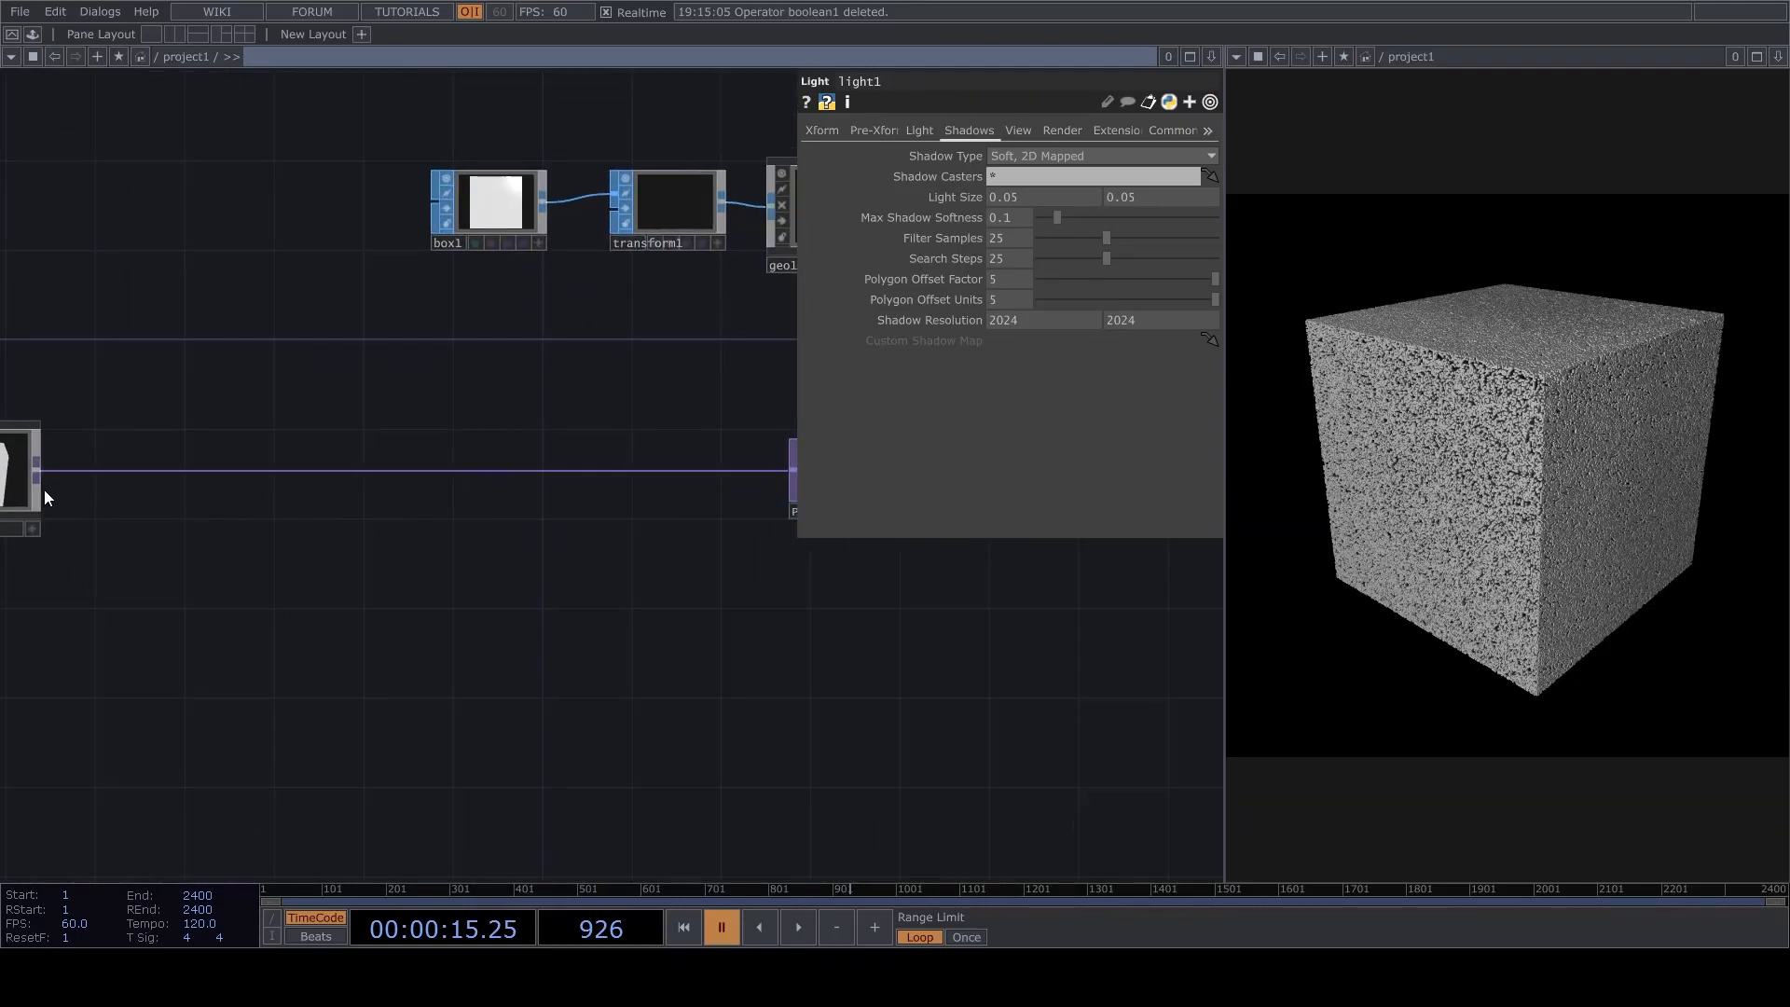
pyautogui.moveTo(633, 572); pyautogui.dragTo(627, 552)
pyautogui.moveTo(628, 700); pyautogui.dragTo(368, 662)
pyautogui.moveTo(591, 439); pyautogui.dragTo(660, 439)
pyautogui.moveTo(501, 561); pyautogui.dragTo(601, 511)
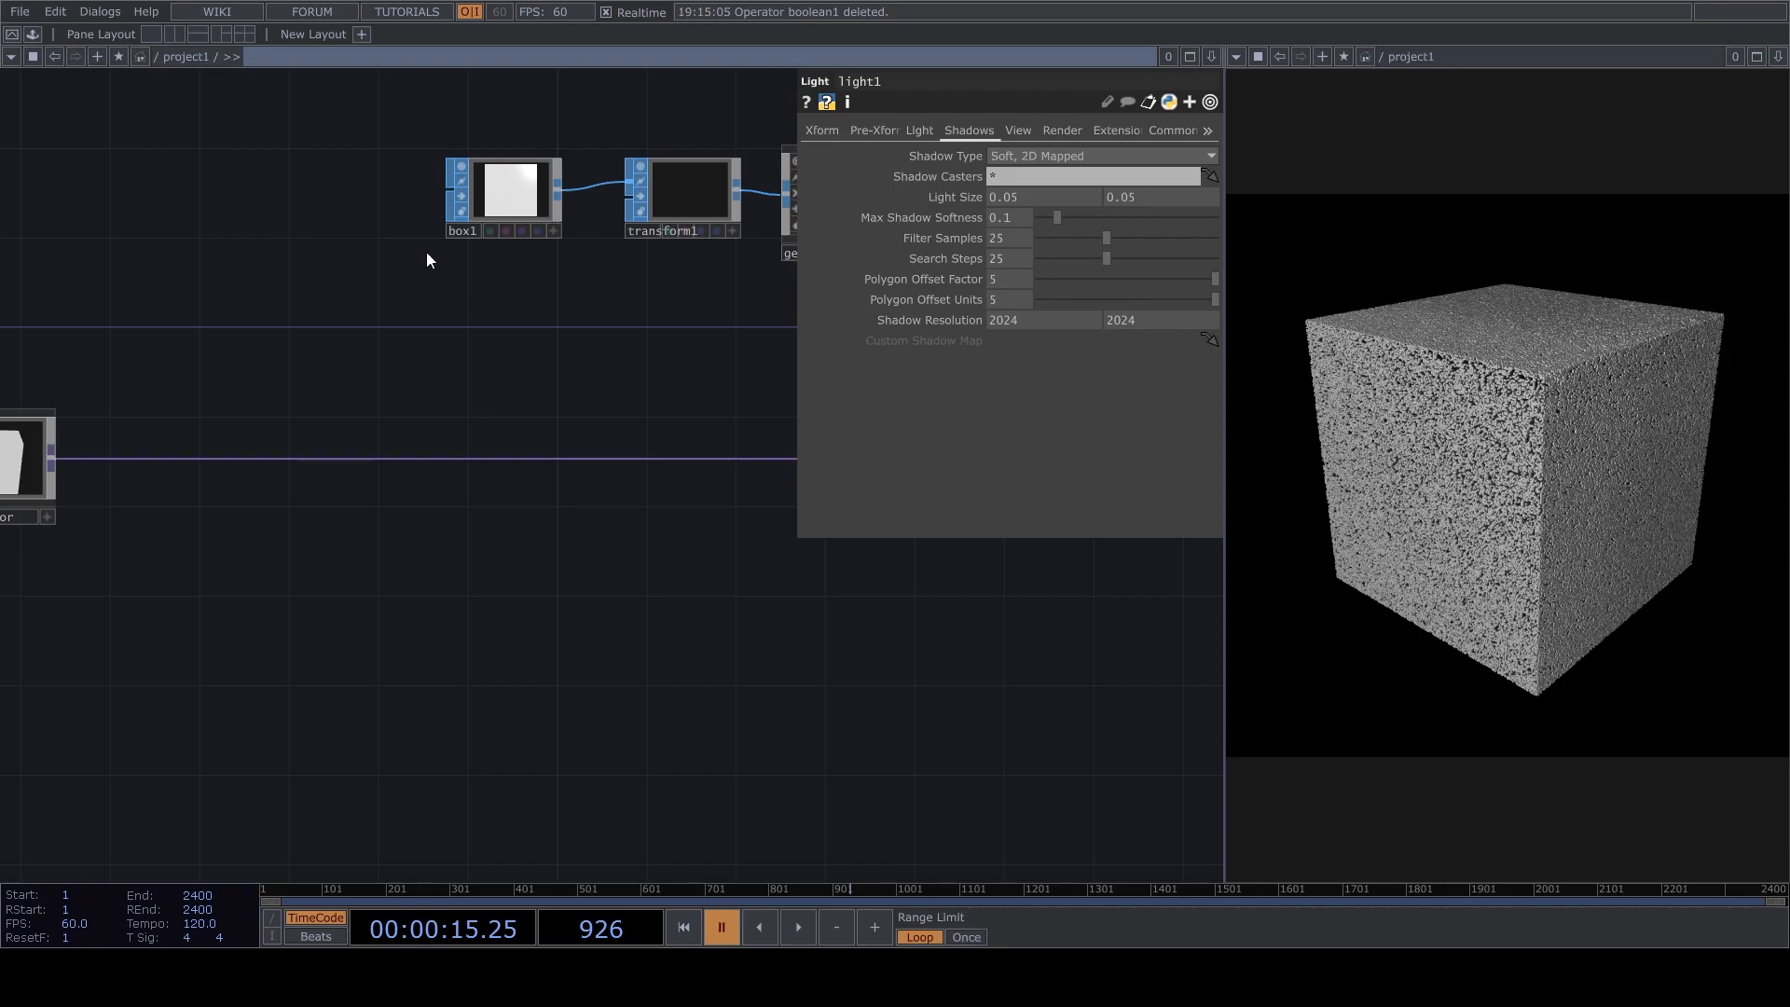
pyautogui.moveTo(573, 639); pyautogui.dragTo(418, 708)
pyautogui.rightClick(498, 527)
pyautogui.click(517, 505)
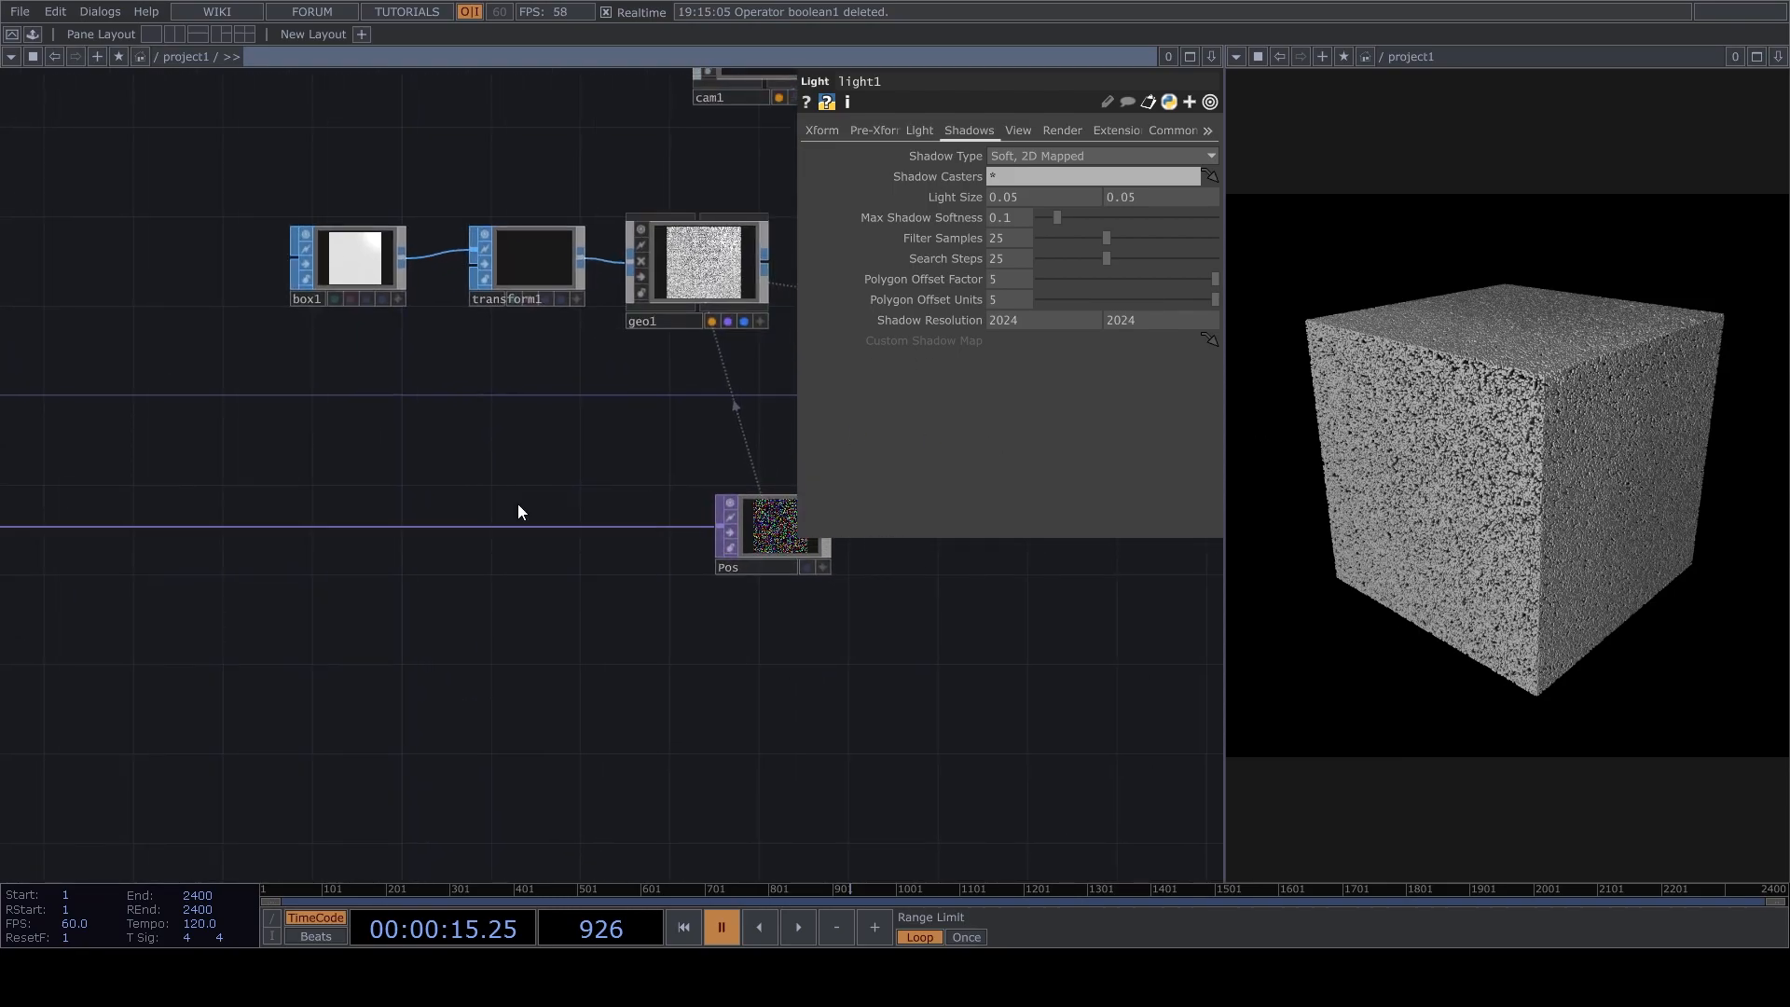
pyautogui.click(416, 545)
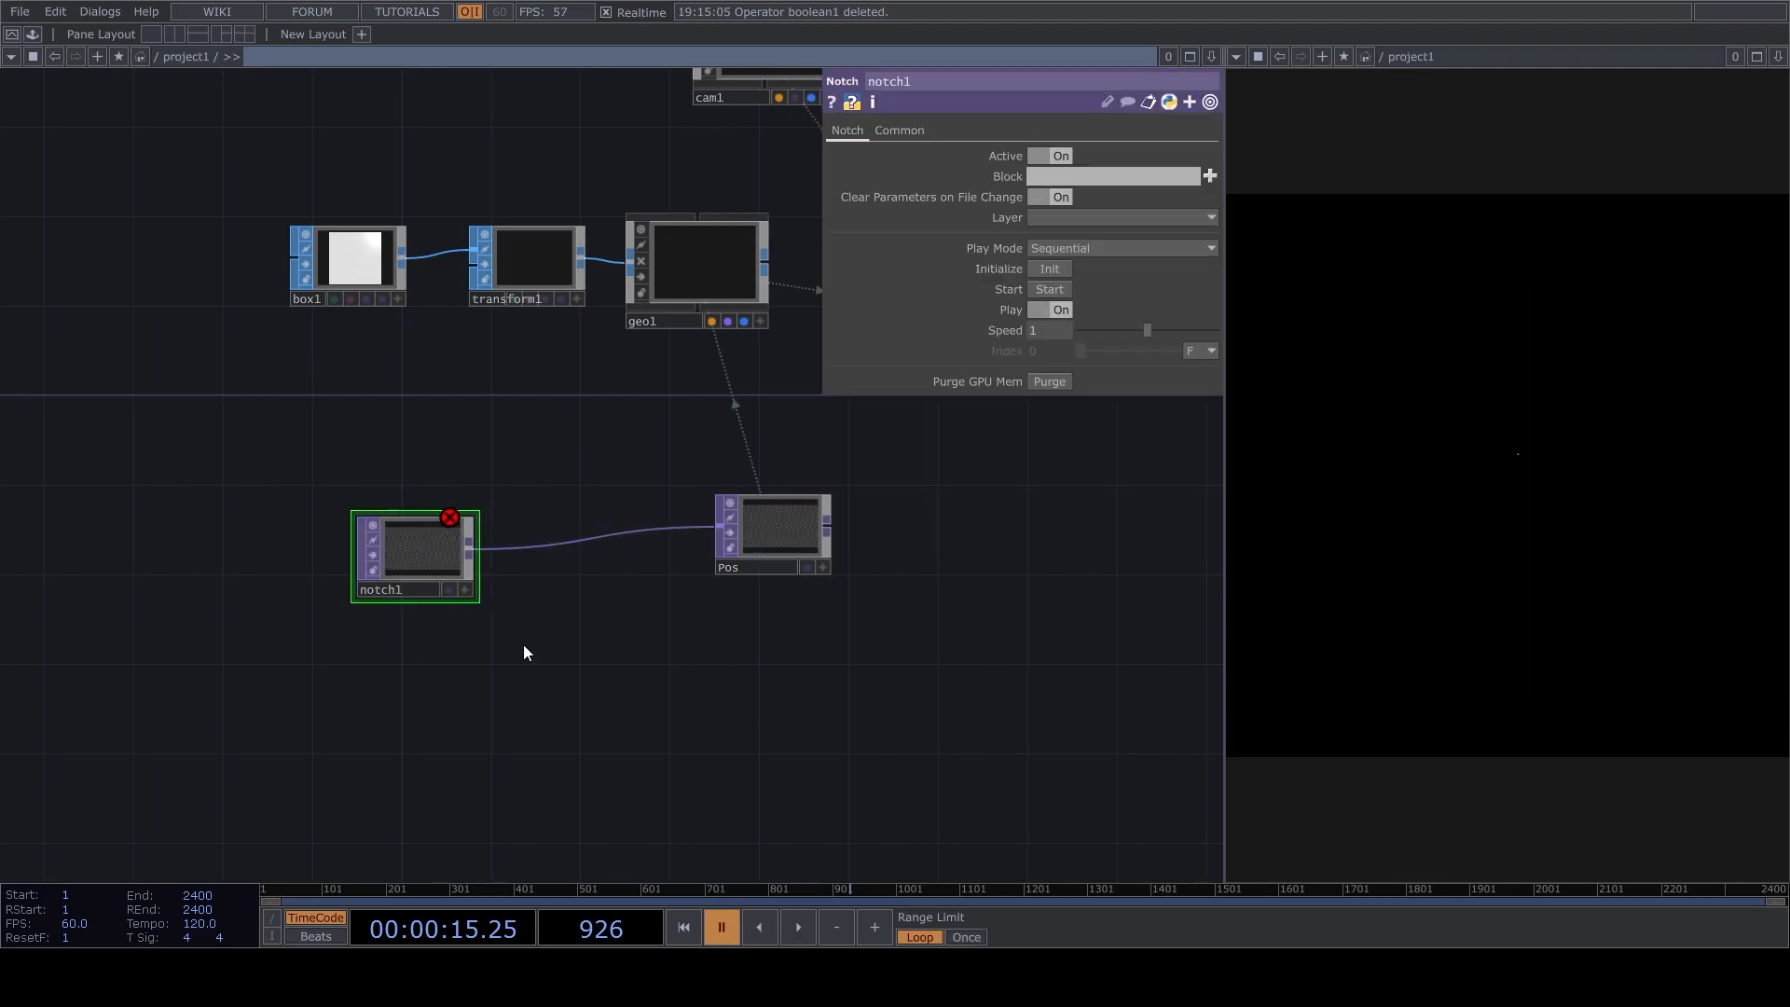
pyautogui.hotkey('ctrl', 'z')
# Insert a Null TOP between the point generator and Pos.
pyautogui.rightClick(461, 518)
pyautogui.click(467, 509)
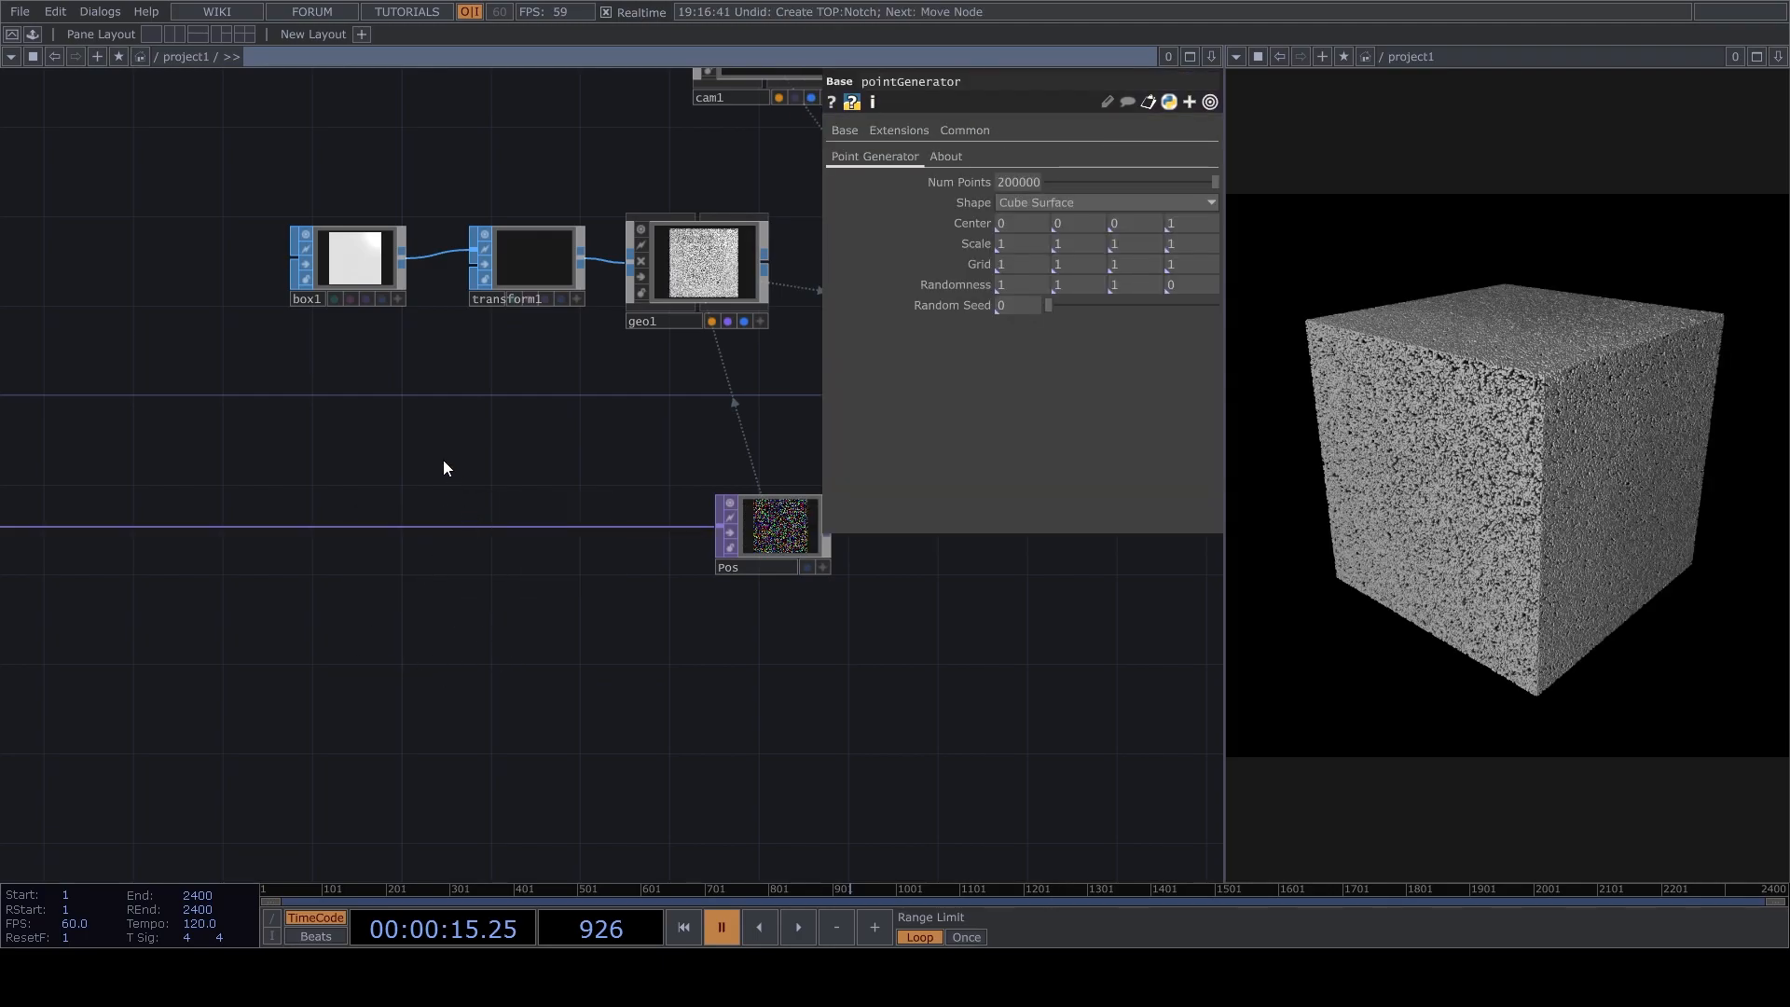
pyautogui.click(483, 546)
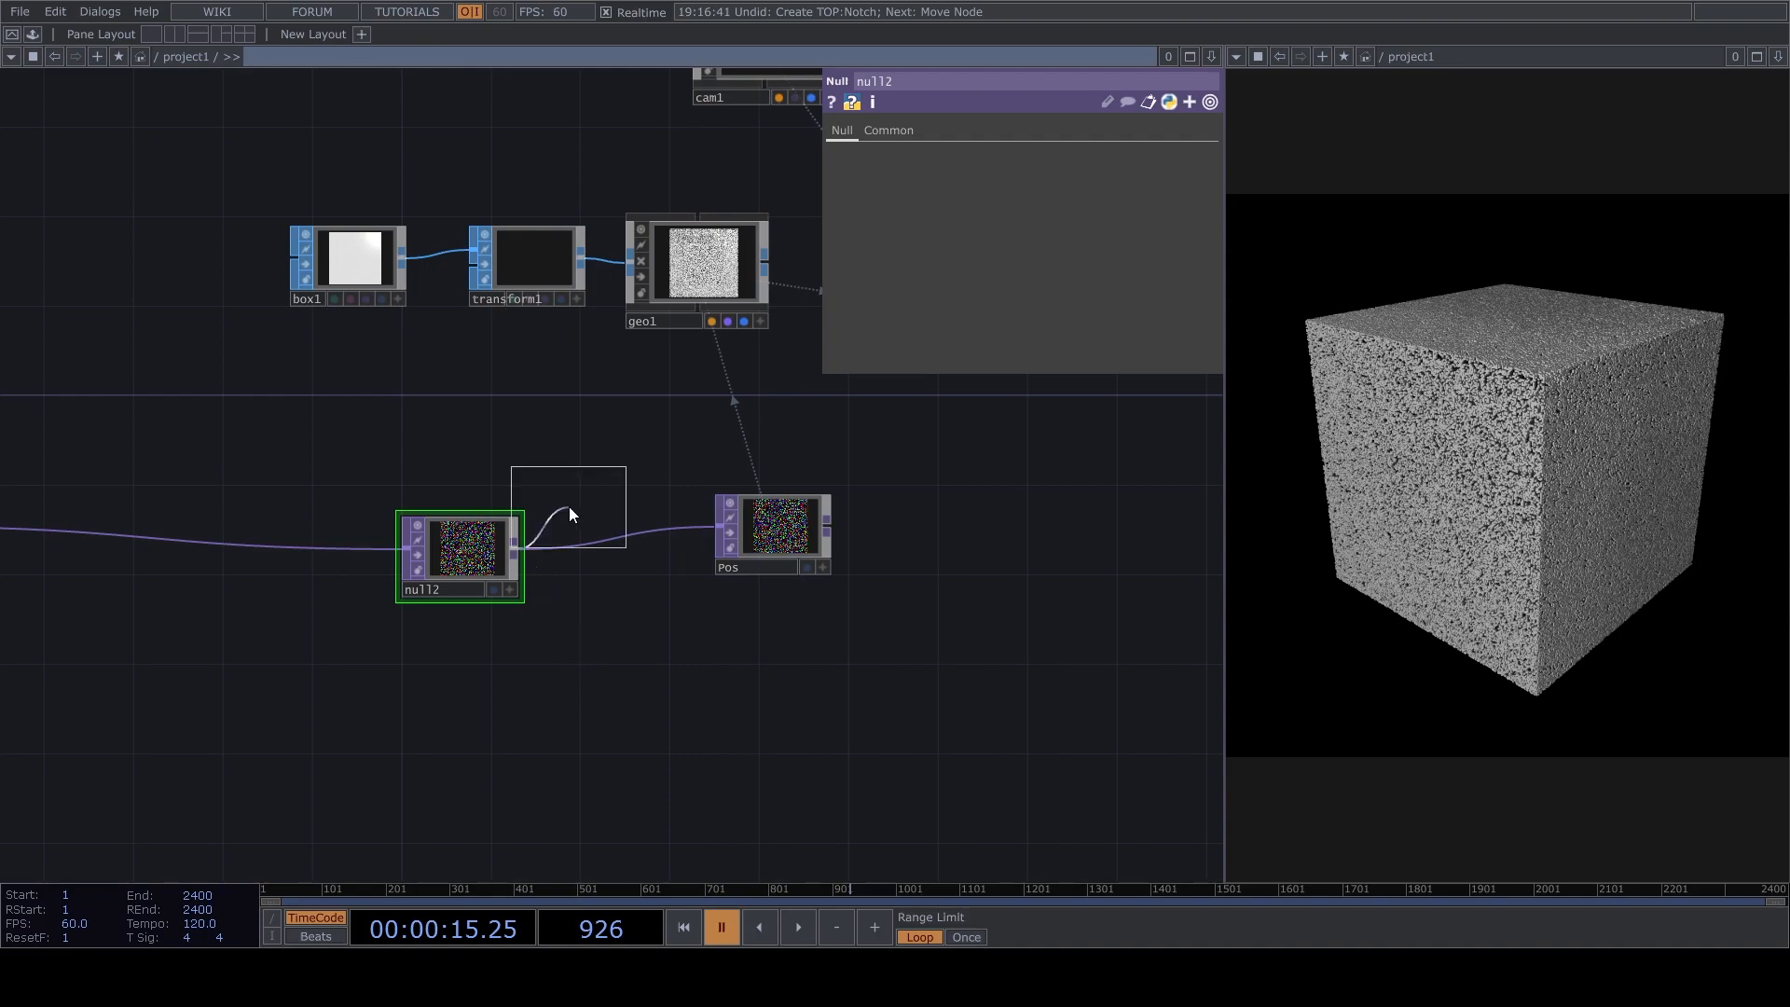
# Branch a Noise TOP off the null before Pos and set its RGB output to Noise.
pyautogui.click(662, 714)
pyautogui.click(959, 131)
pyautogui.click(1022, 156)
pyautogui.click(1024, 173)
pyautogui.click(850, 129)
# Set the noise's Period to 0, Amplitude to 1 and Offset to 0, and turn Monochrome off.
pyautogui.moveTo(1065, 201); pyautogui.dragTo(1023, 201)
pyautogui.moveTo(1059, 339); pyautogui.dragTo(1023, 336)
pyautogui.click(1019, 323)
pyautogui.write('1')
pyautogui.press('Return')
pyautogui.click(1010, 365)
pyautogui.moveTo(878, 640); pyautogui.dragTo(839, 643)
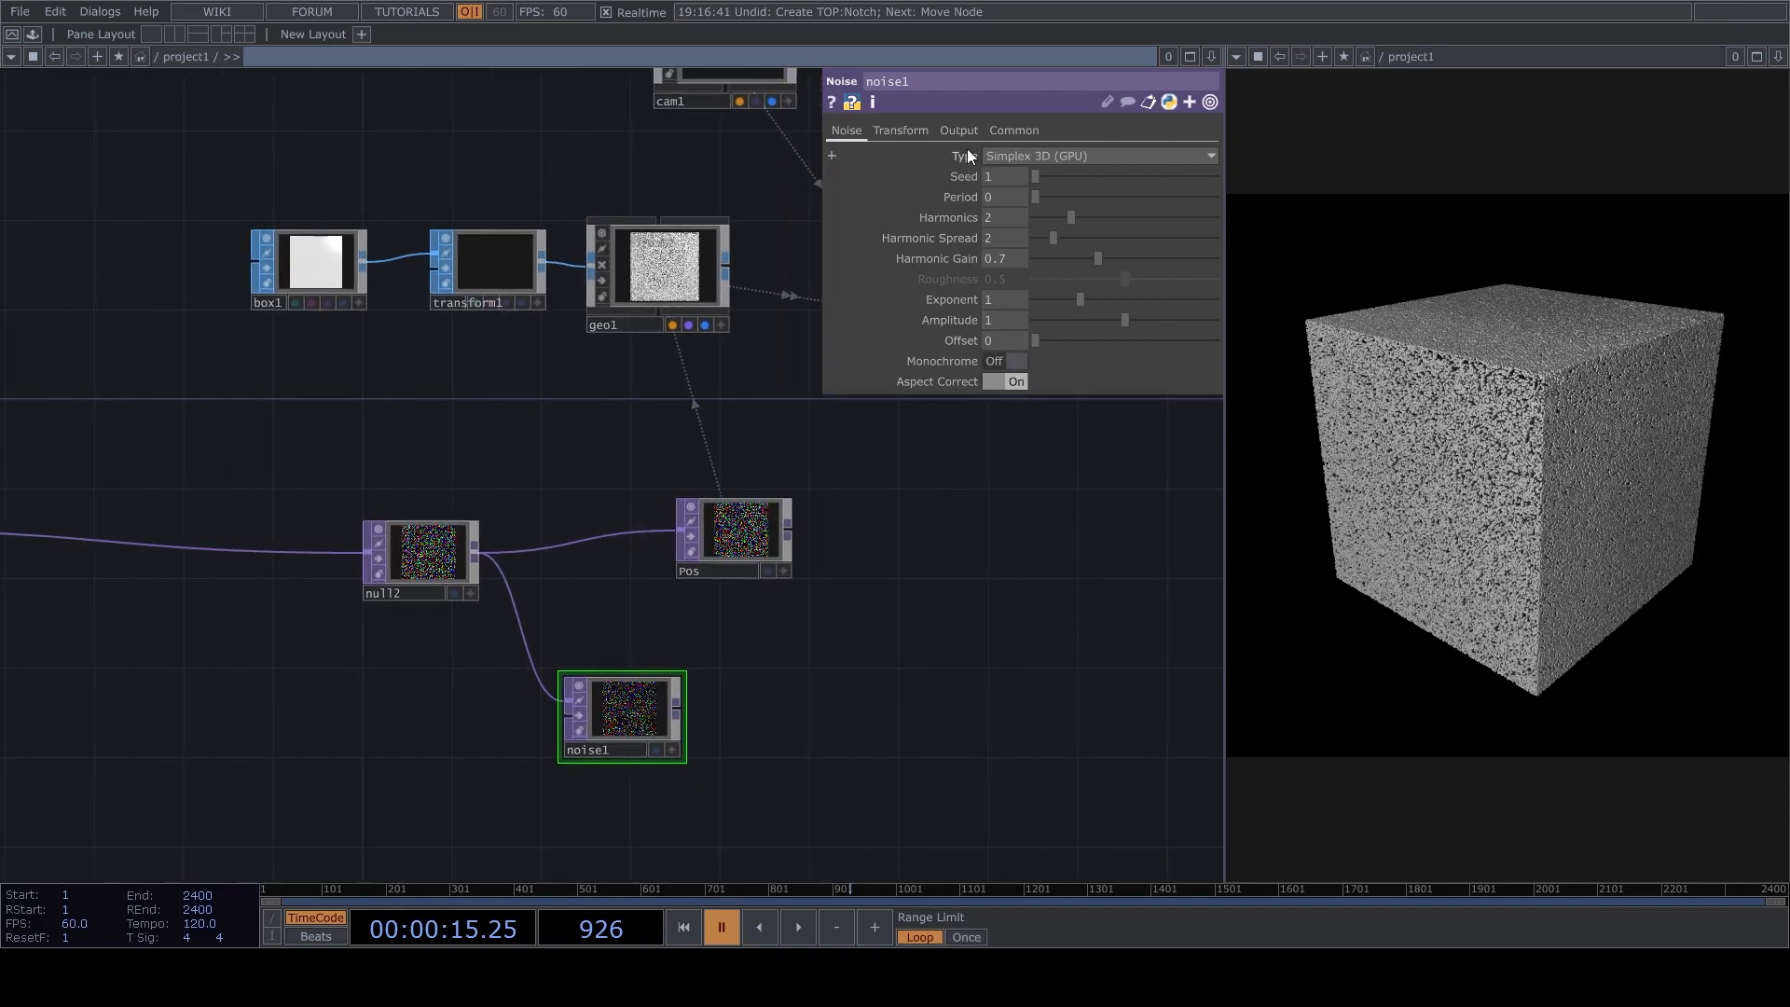
pyautogui.click(970, 129)
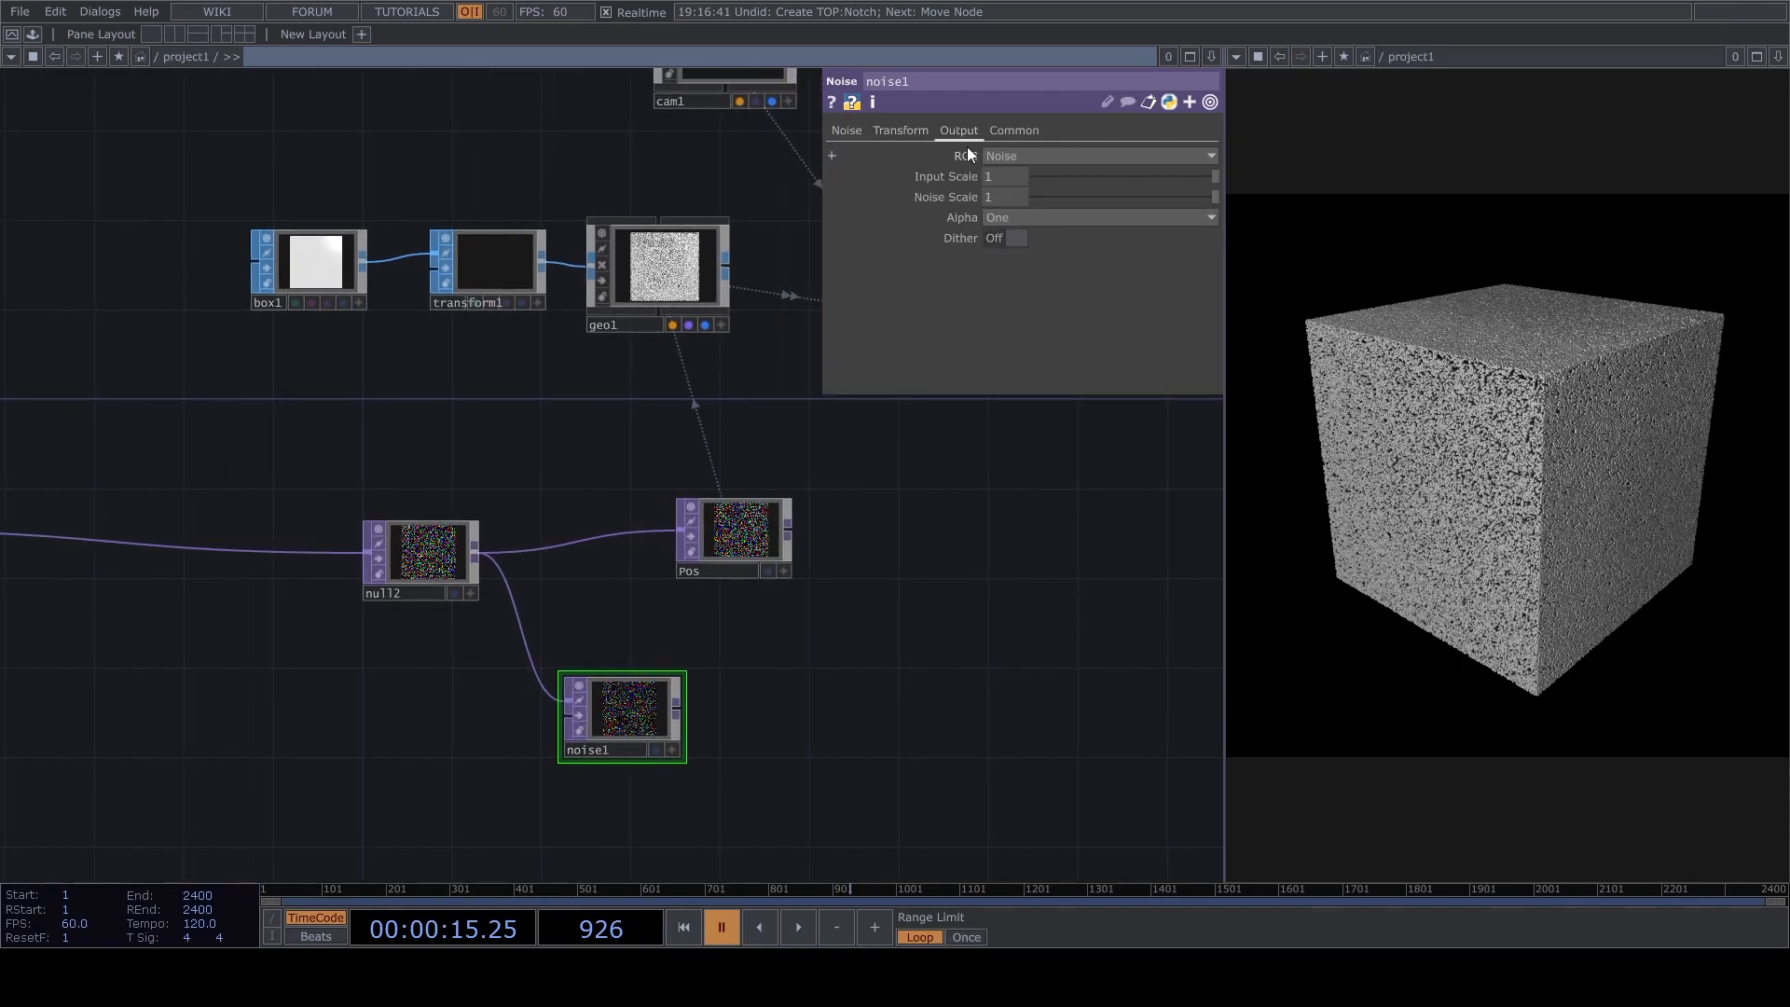
pyautogui.click(846, 130)
# Connect a Null TOP to the noise and place it well apart to leave a gap between them.
pyautogui.click(677, 712)
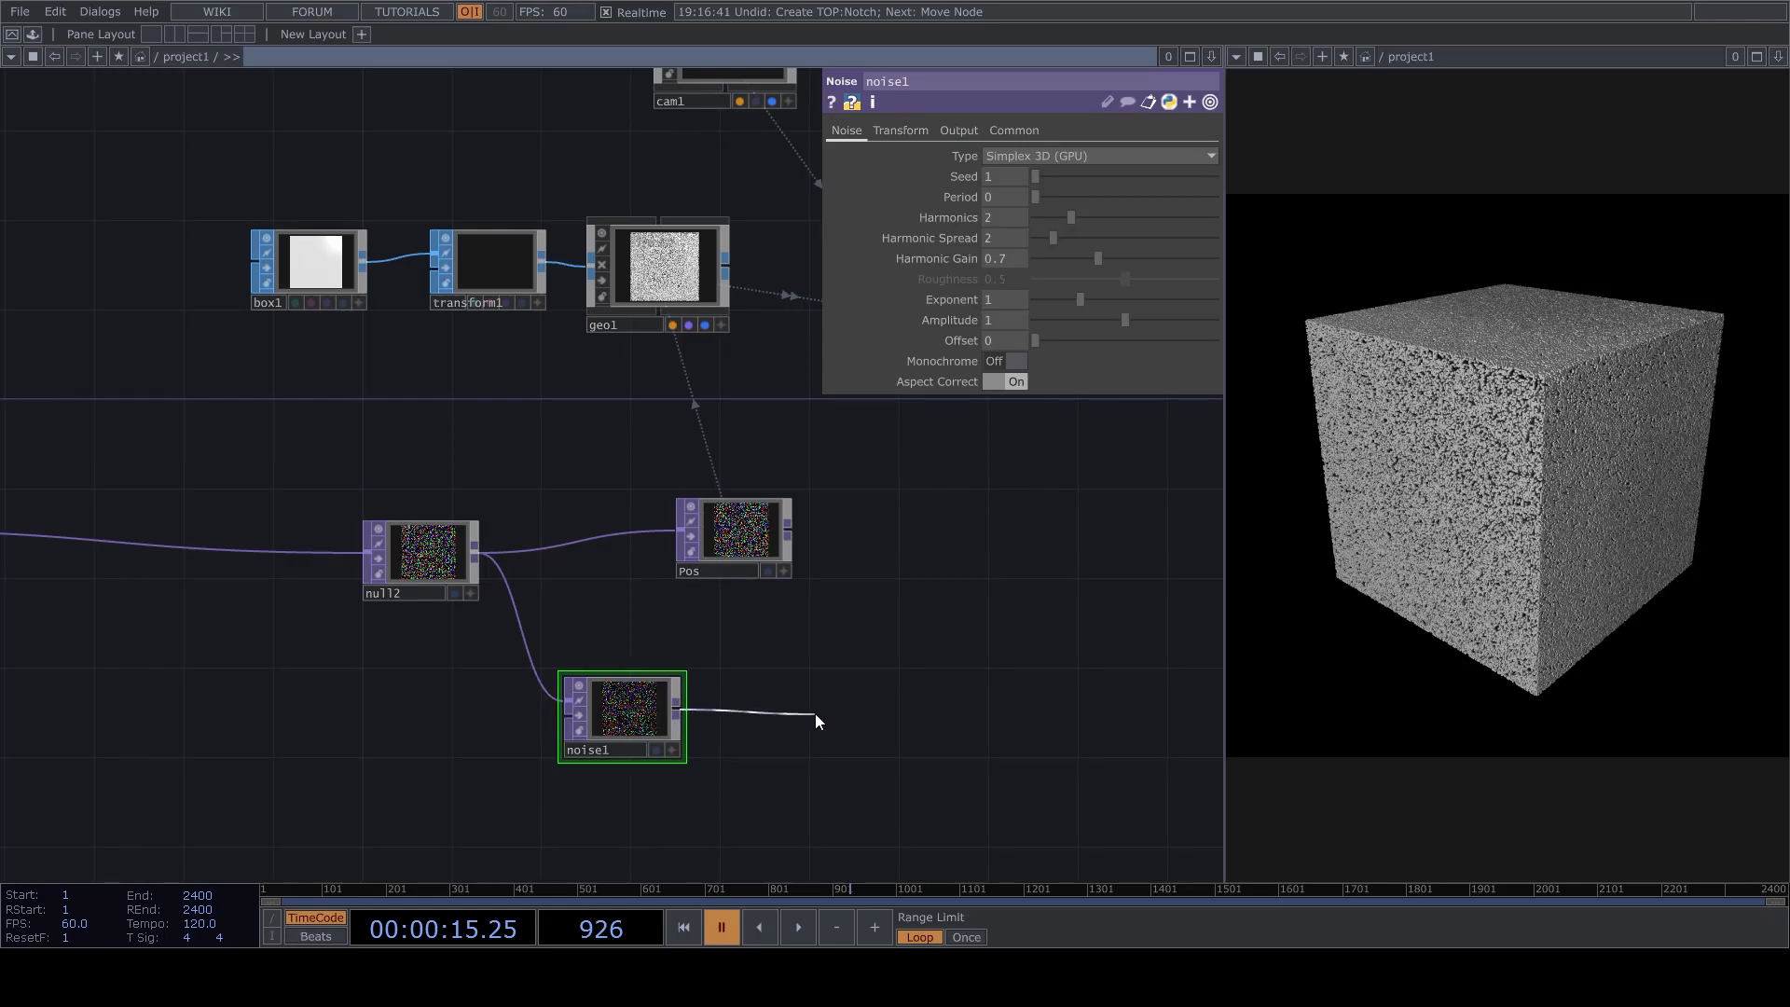
pyautogui.click(779, 589)
pyautogui.click(784, 693)
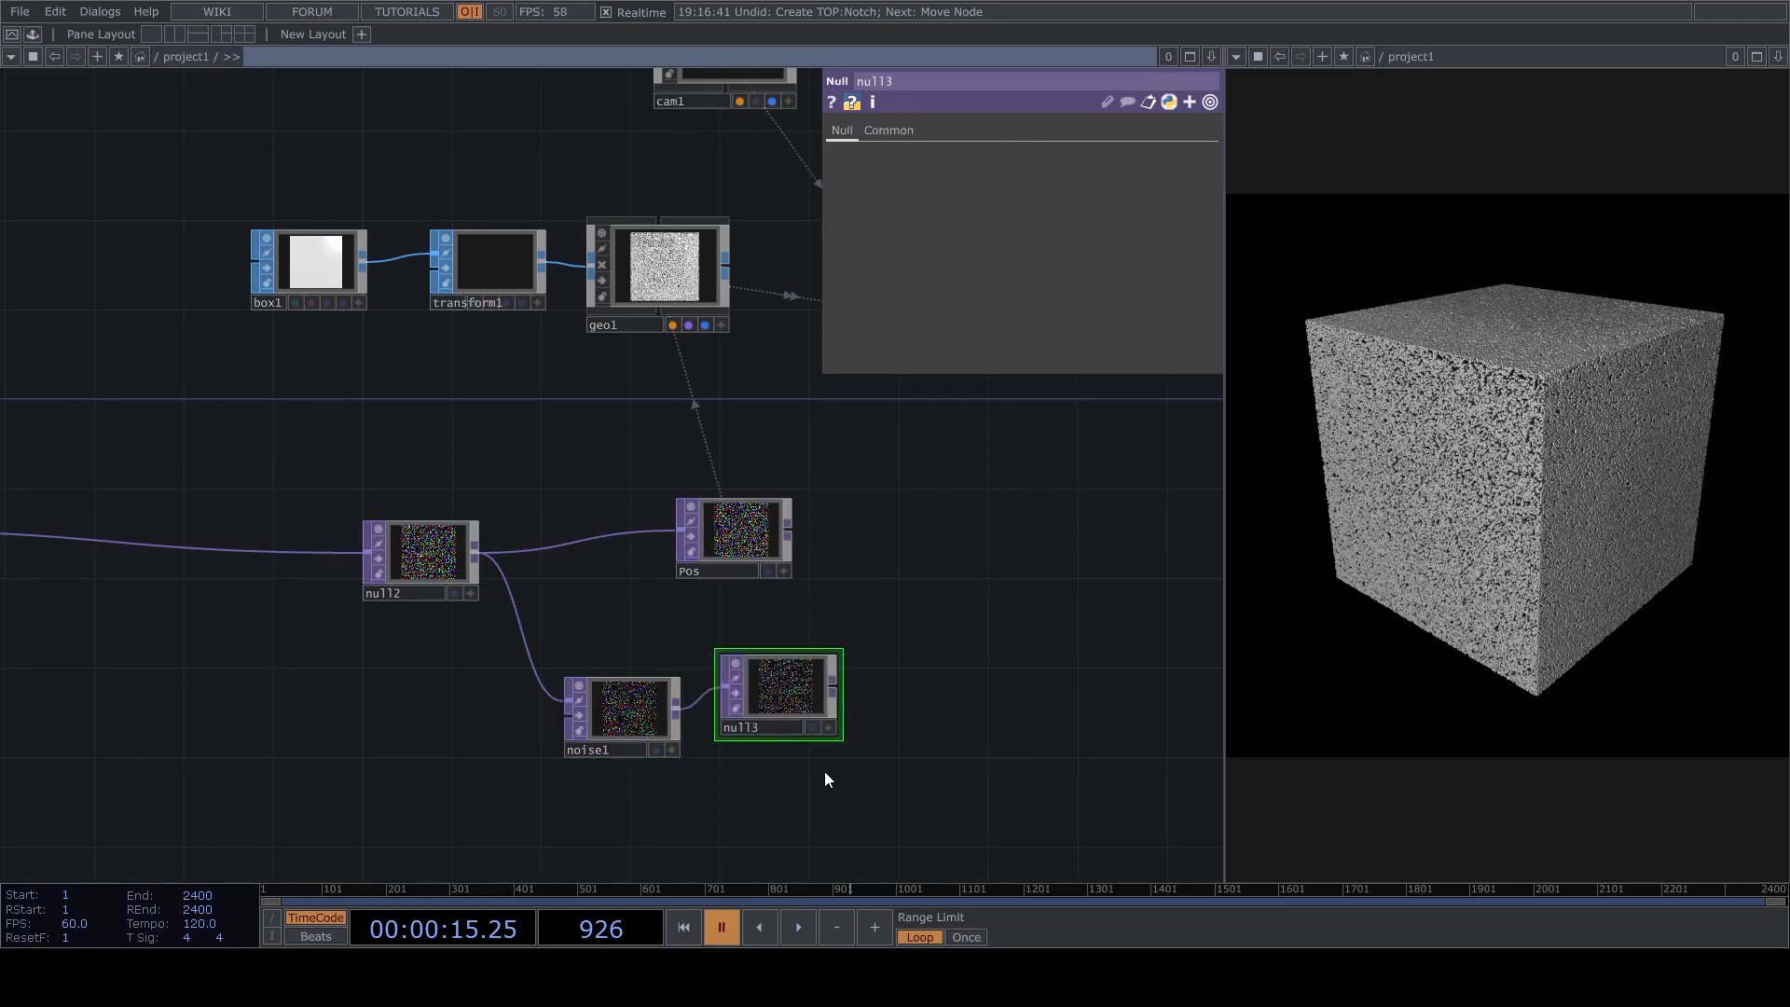
pyautogui.moveTo(826, 766); pyautogui.dragTo(716, 728)
pyautogui.moveTo(714, 665); pyautogui.dragTo(916, 675)
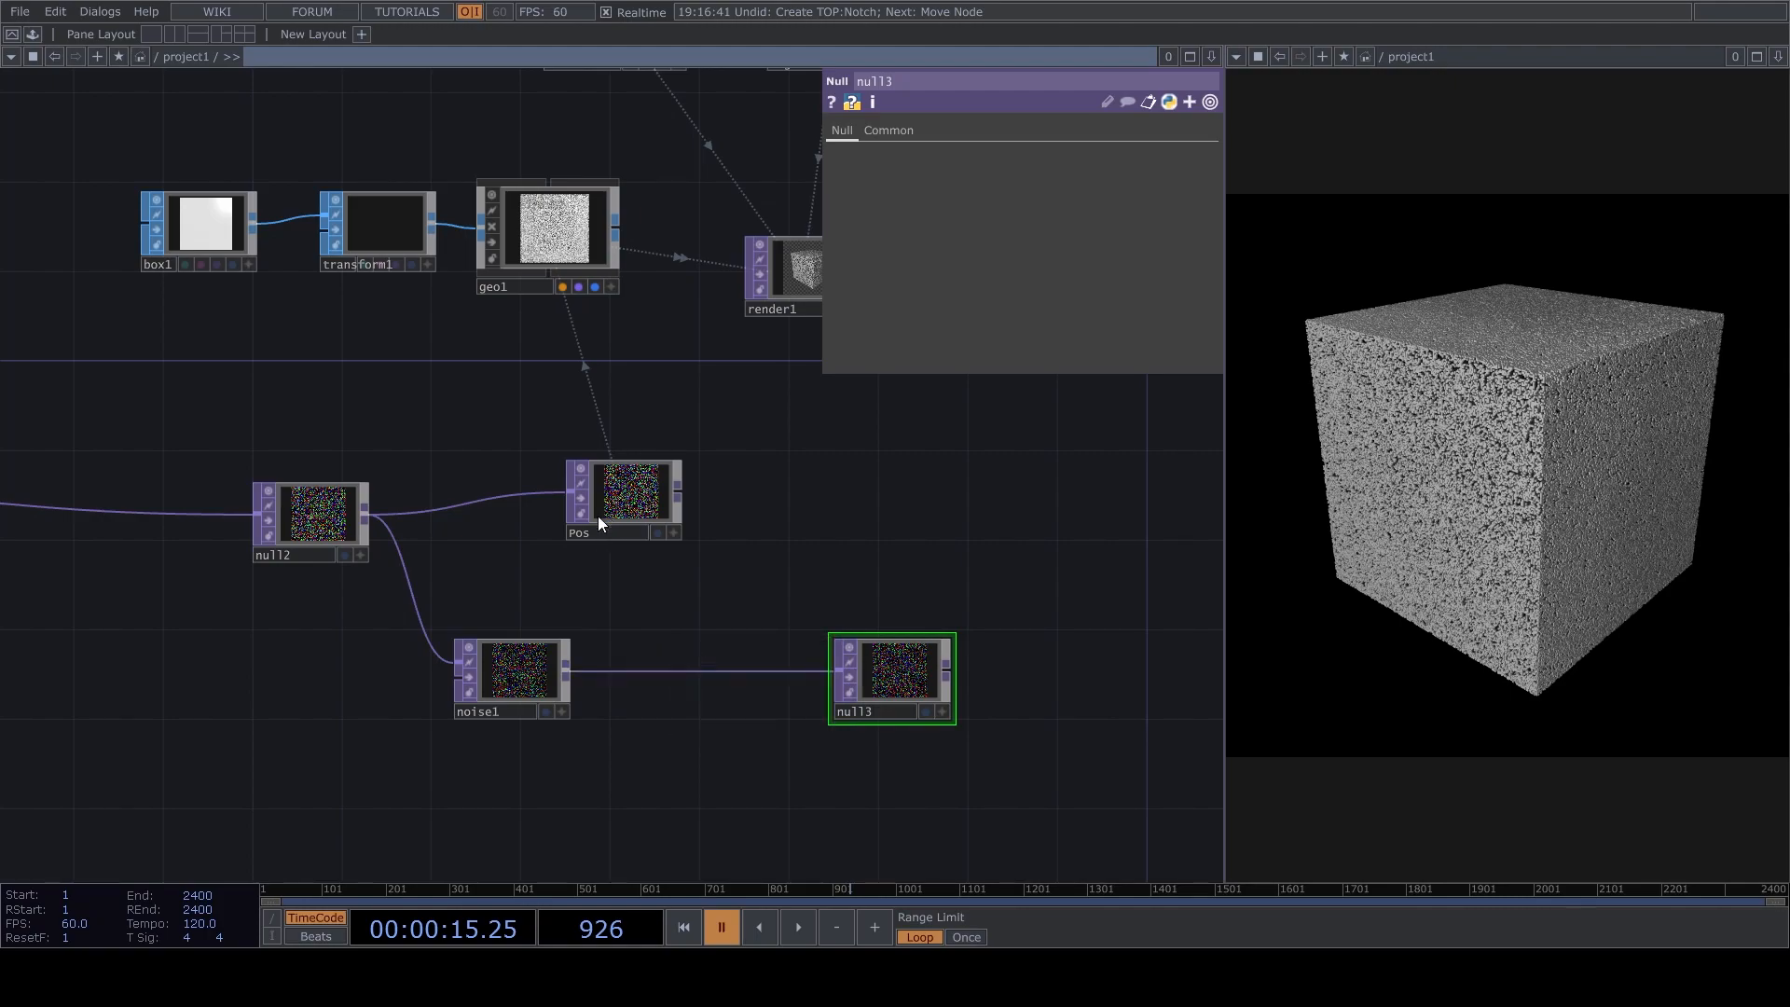
# Insert a Math TOP between the noise and its null, remapping the range -1 to 1 to -180 to 180.
pyautogui.click(673, 685)
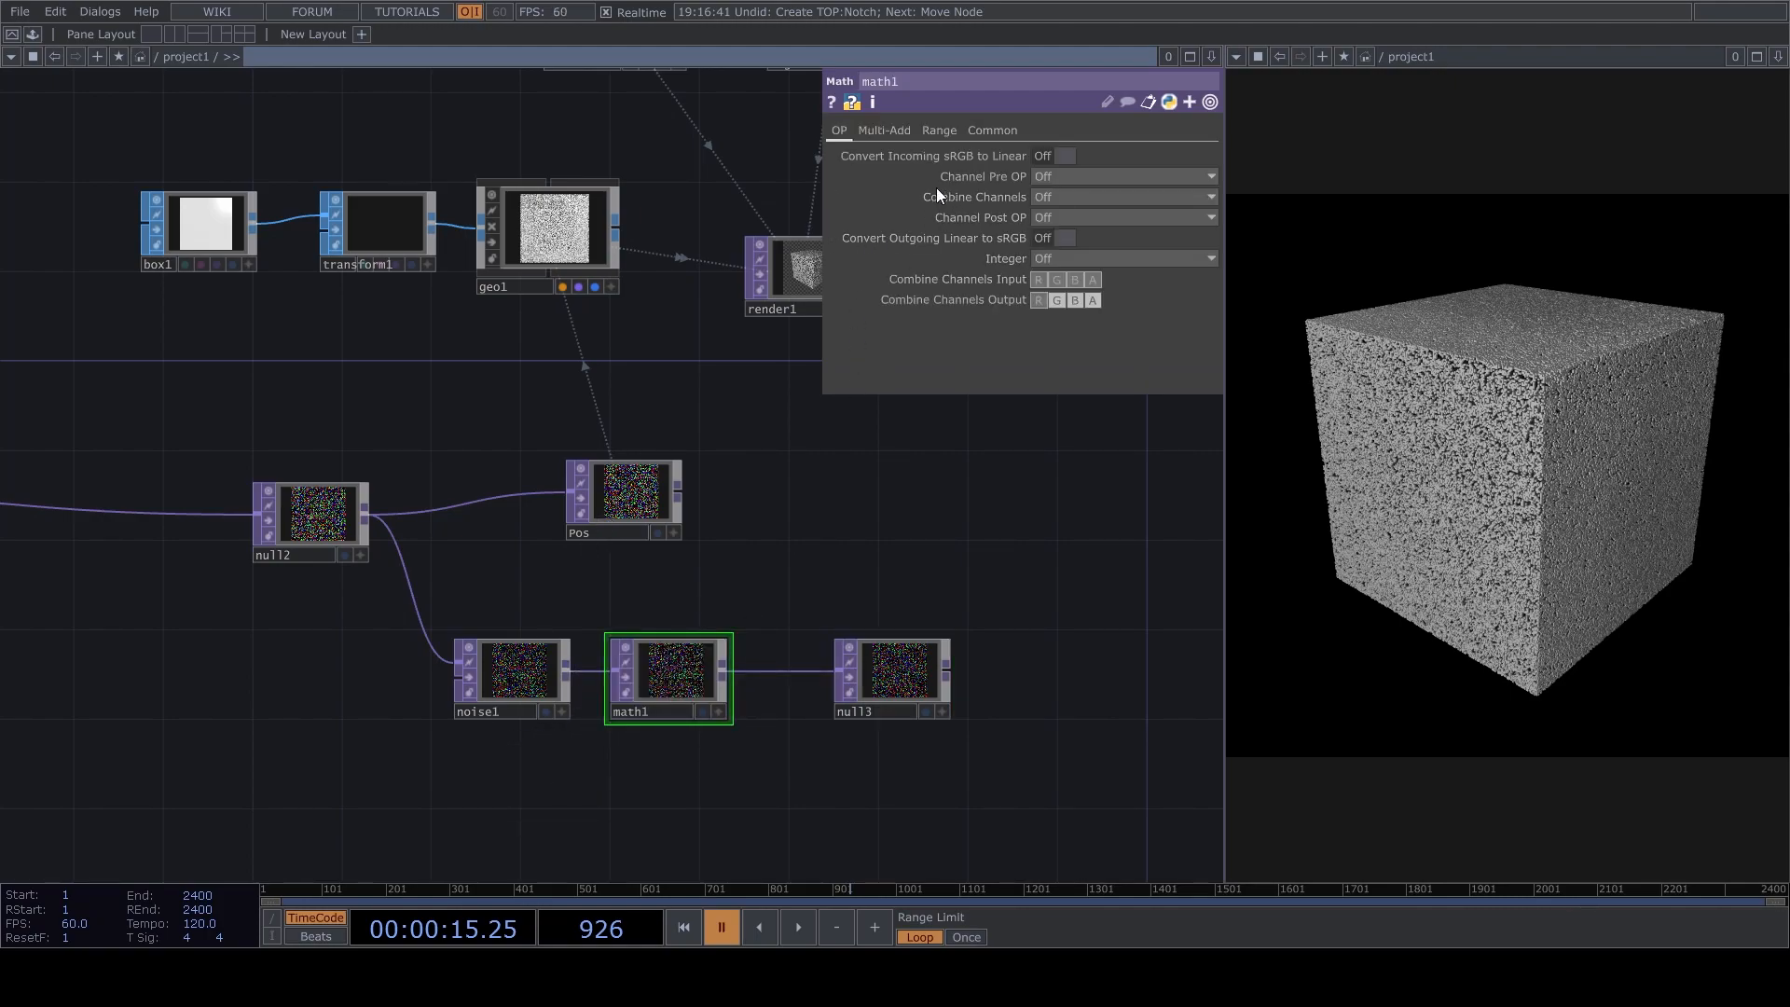
pyautogui.moveTo(695, 670); pyautogui.dragTo(718, 670)
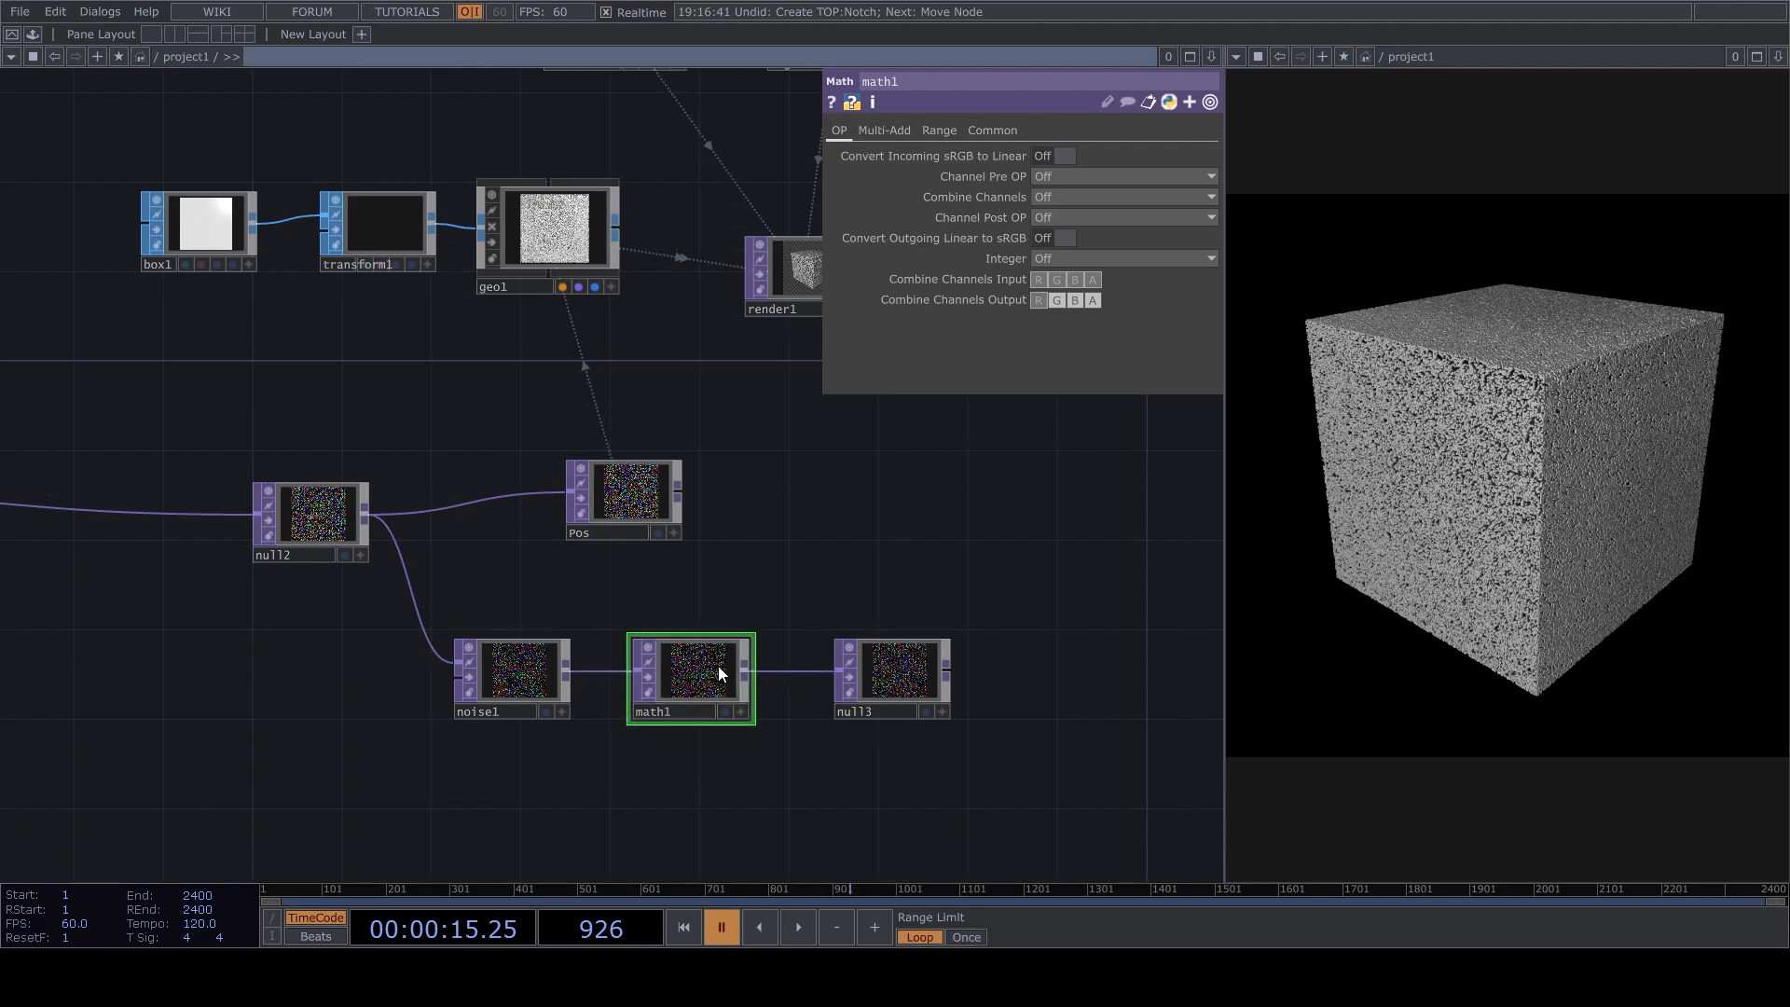
pyautogui.click(951, 130)
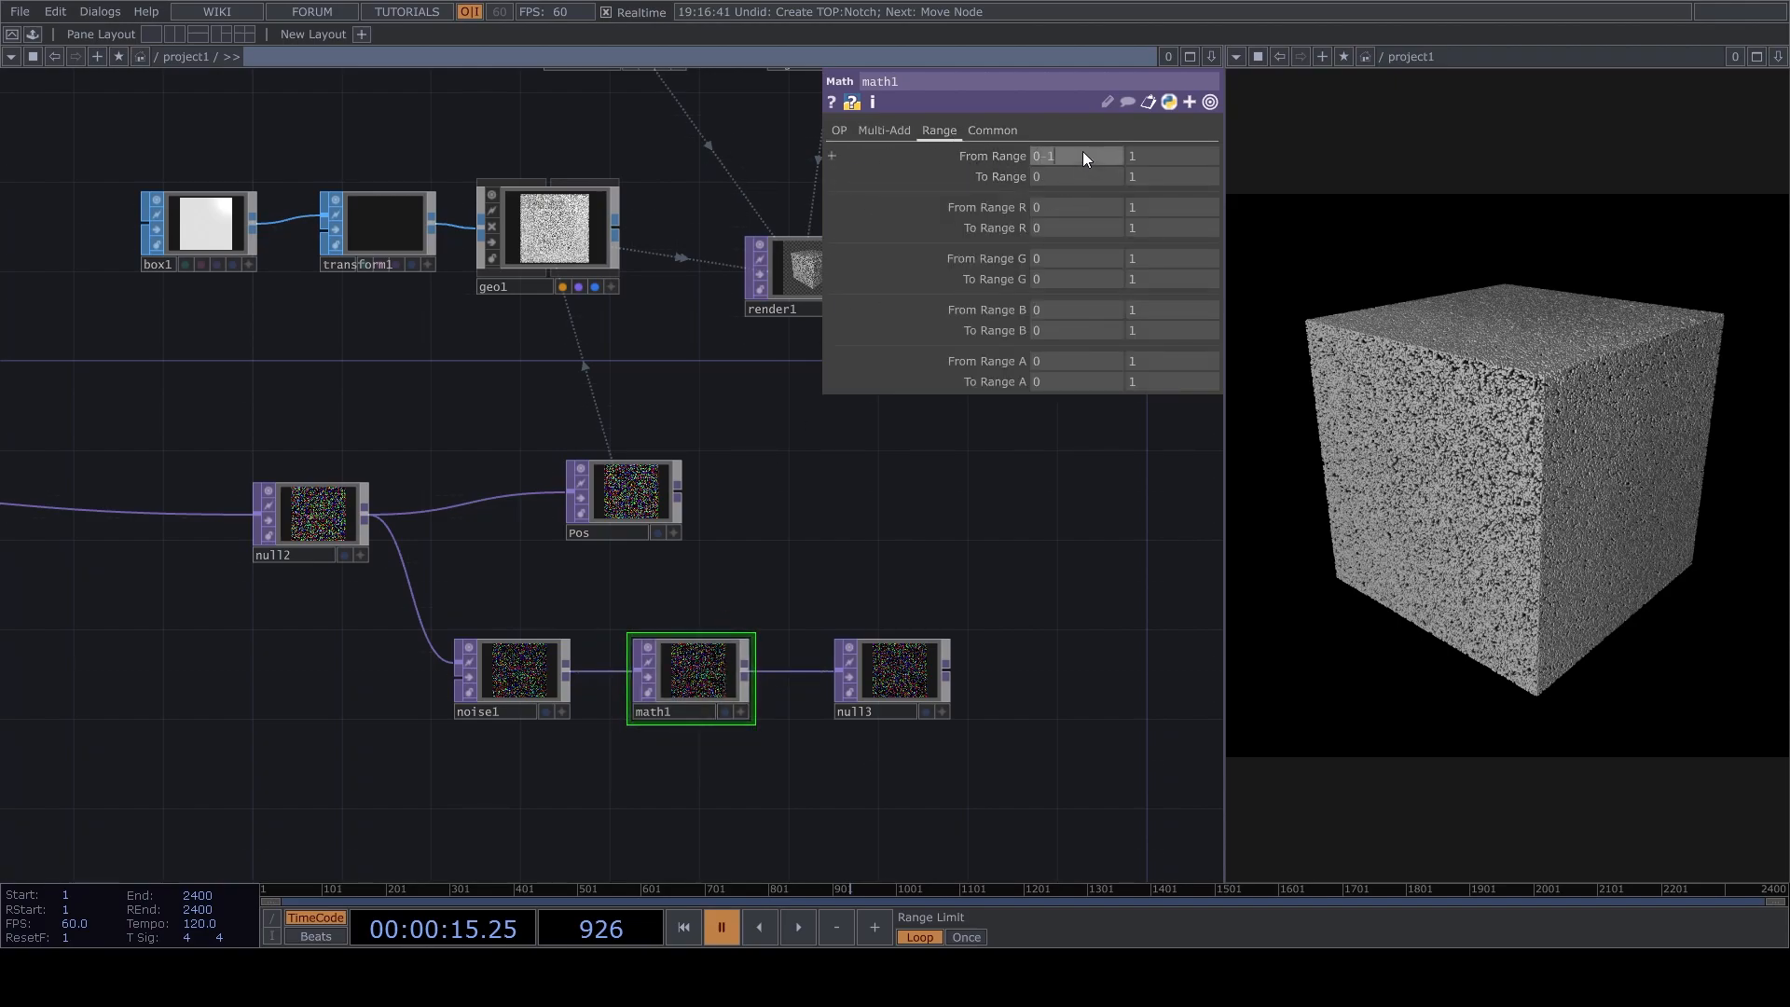
pyautogui.write('-1')
pyautogui.press('Return')
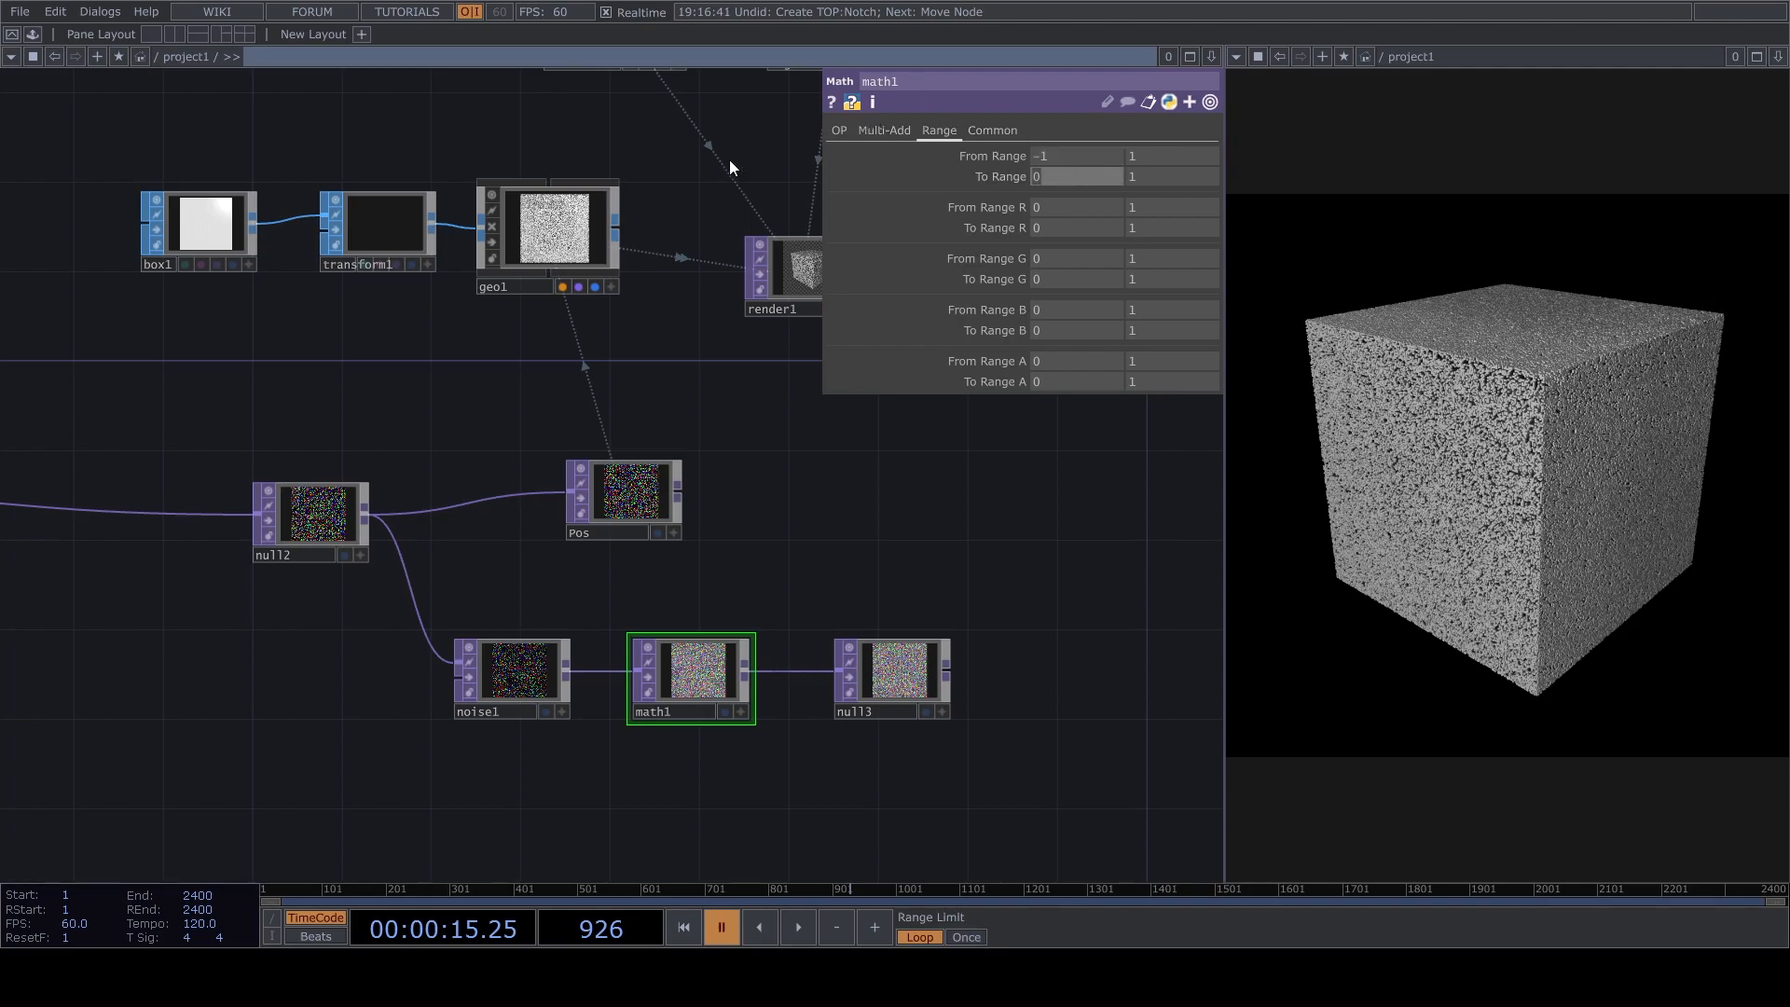
pyautogui.write('-180')
pyautogui.press('Tab')
pyautogui.write('180')
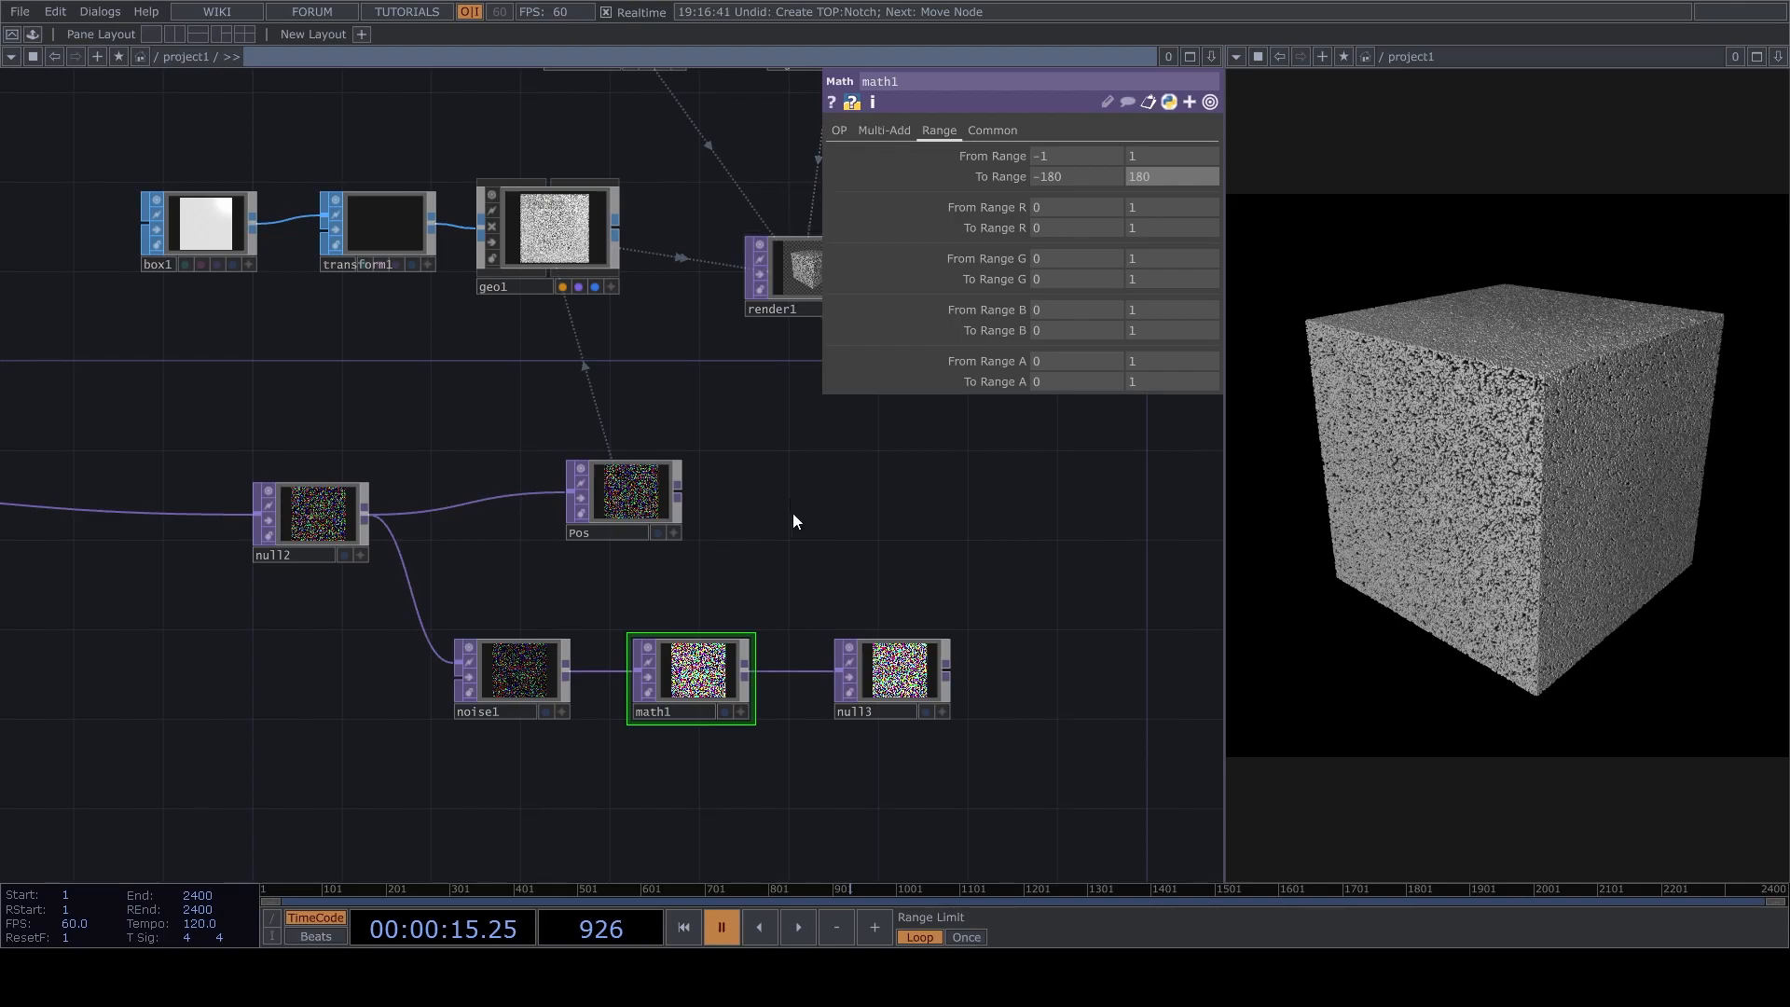
# Rename the null after the Math TOP to angles.
pyautogui.click(857, 695)
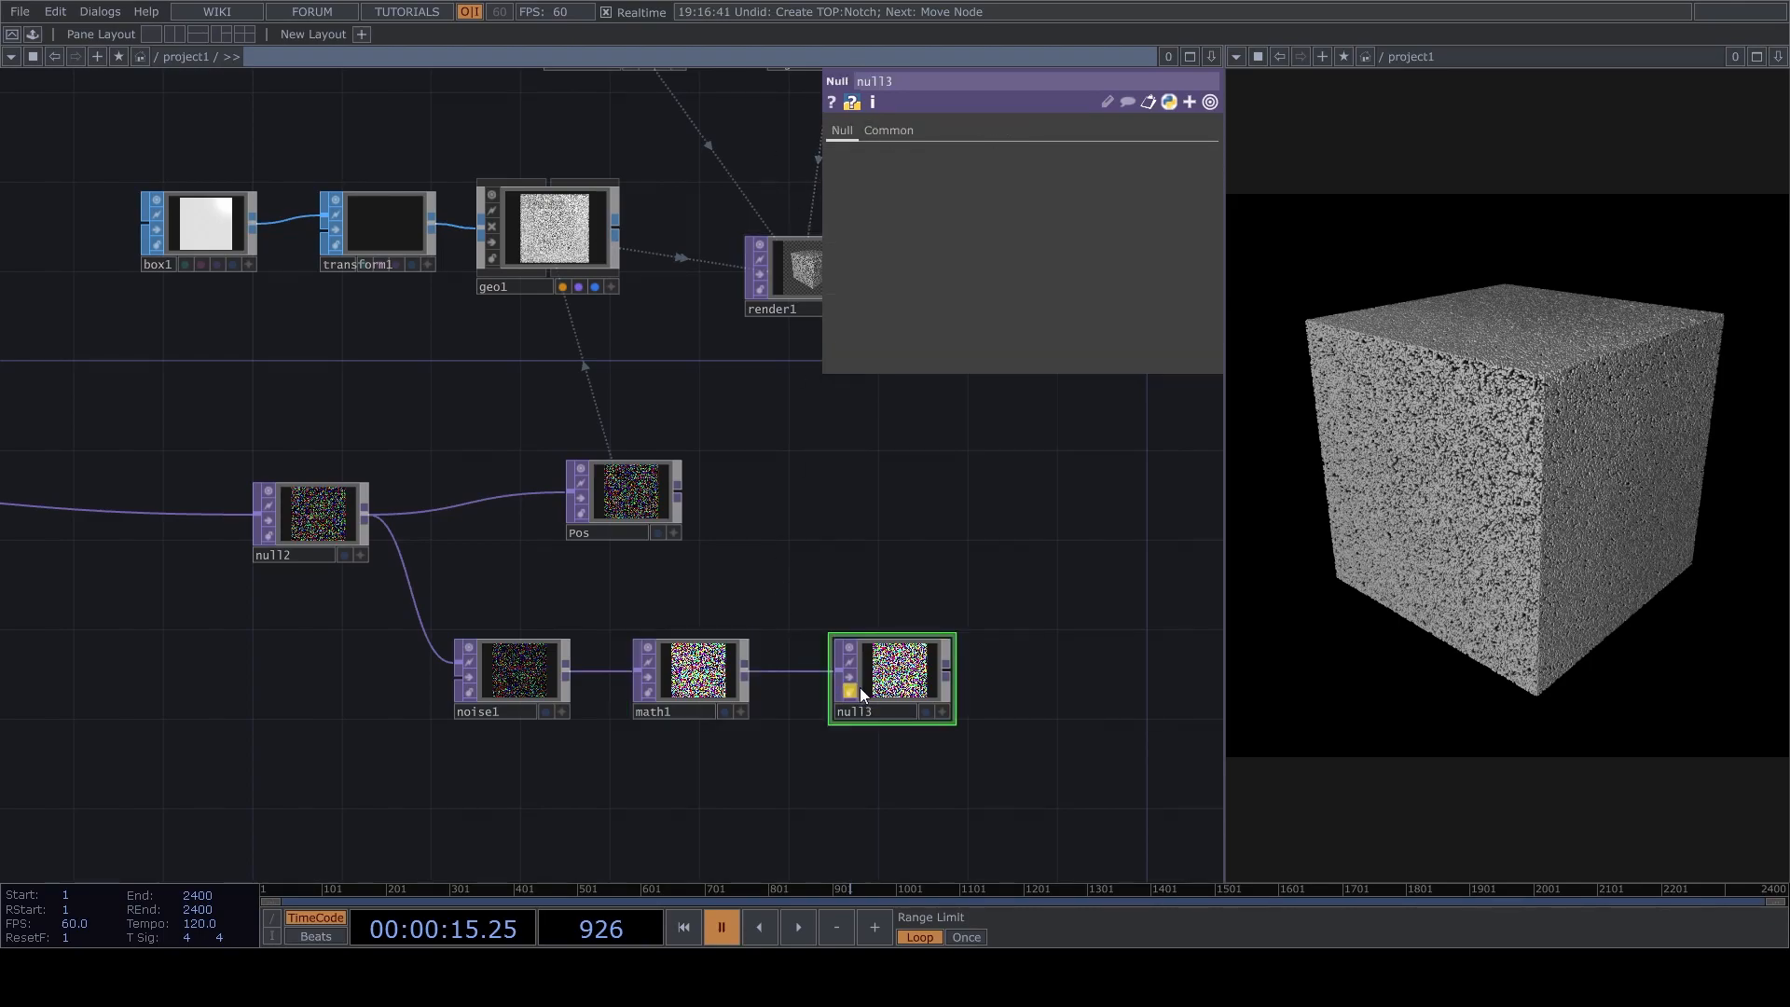
pyautogui.doubleClick(864, 711)
pyautogui.write('angles')
pyautogui.press('Return')
# Use angles as the geometry's Rotate OP and map r, g and b to Rotate X, Y and Z.
pyautogui.moveTo(770, 408); pyautogui.dragTo(498, 482)
pyautogui.click(303, 349)
pyautogui.moveTo(652, 757); pyautogui.dragTo(1067, 427)
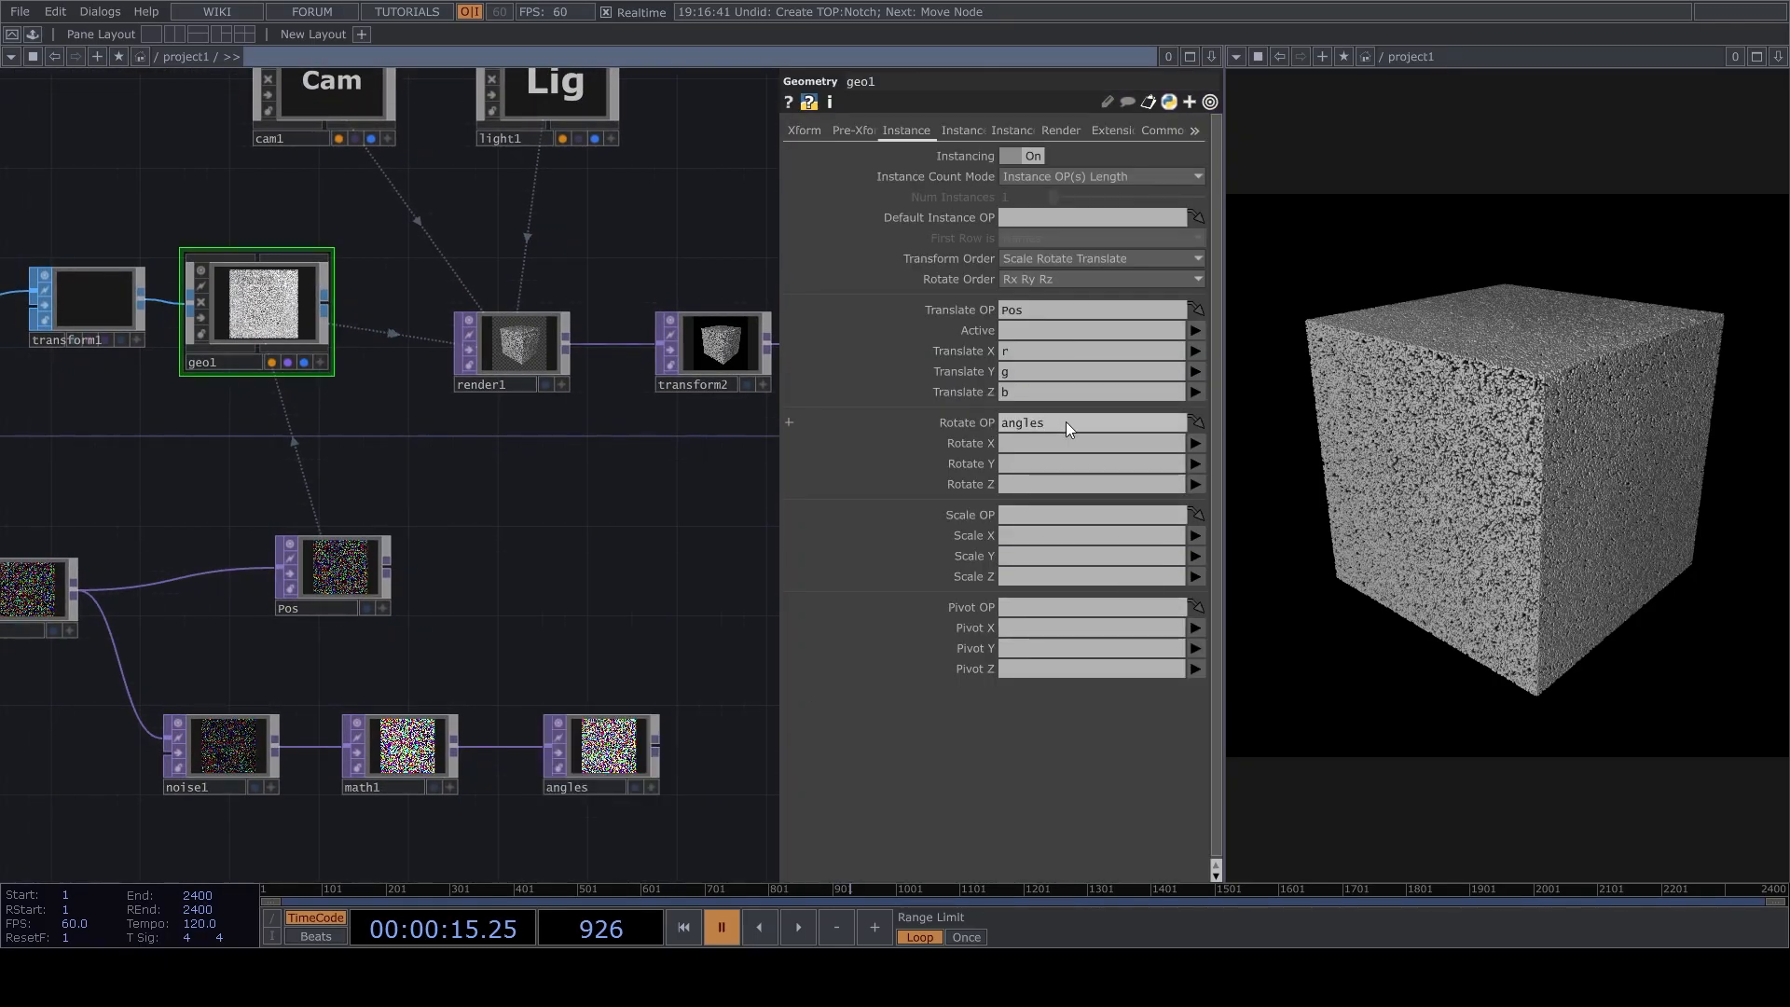
pyautogui.click(1195, 444)
pyautogui.click(1195, 464)
pyautogui.click(1195, 463)
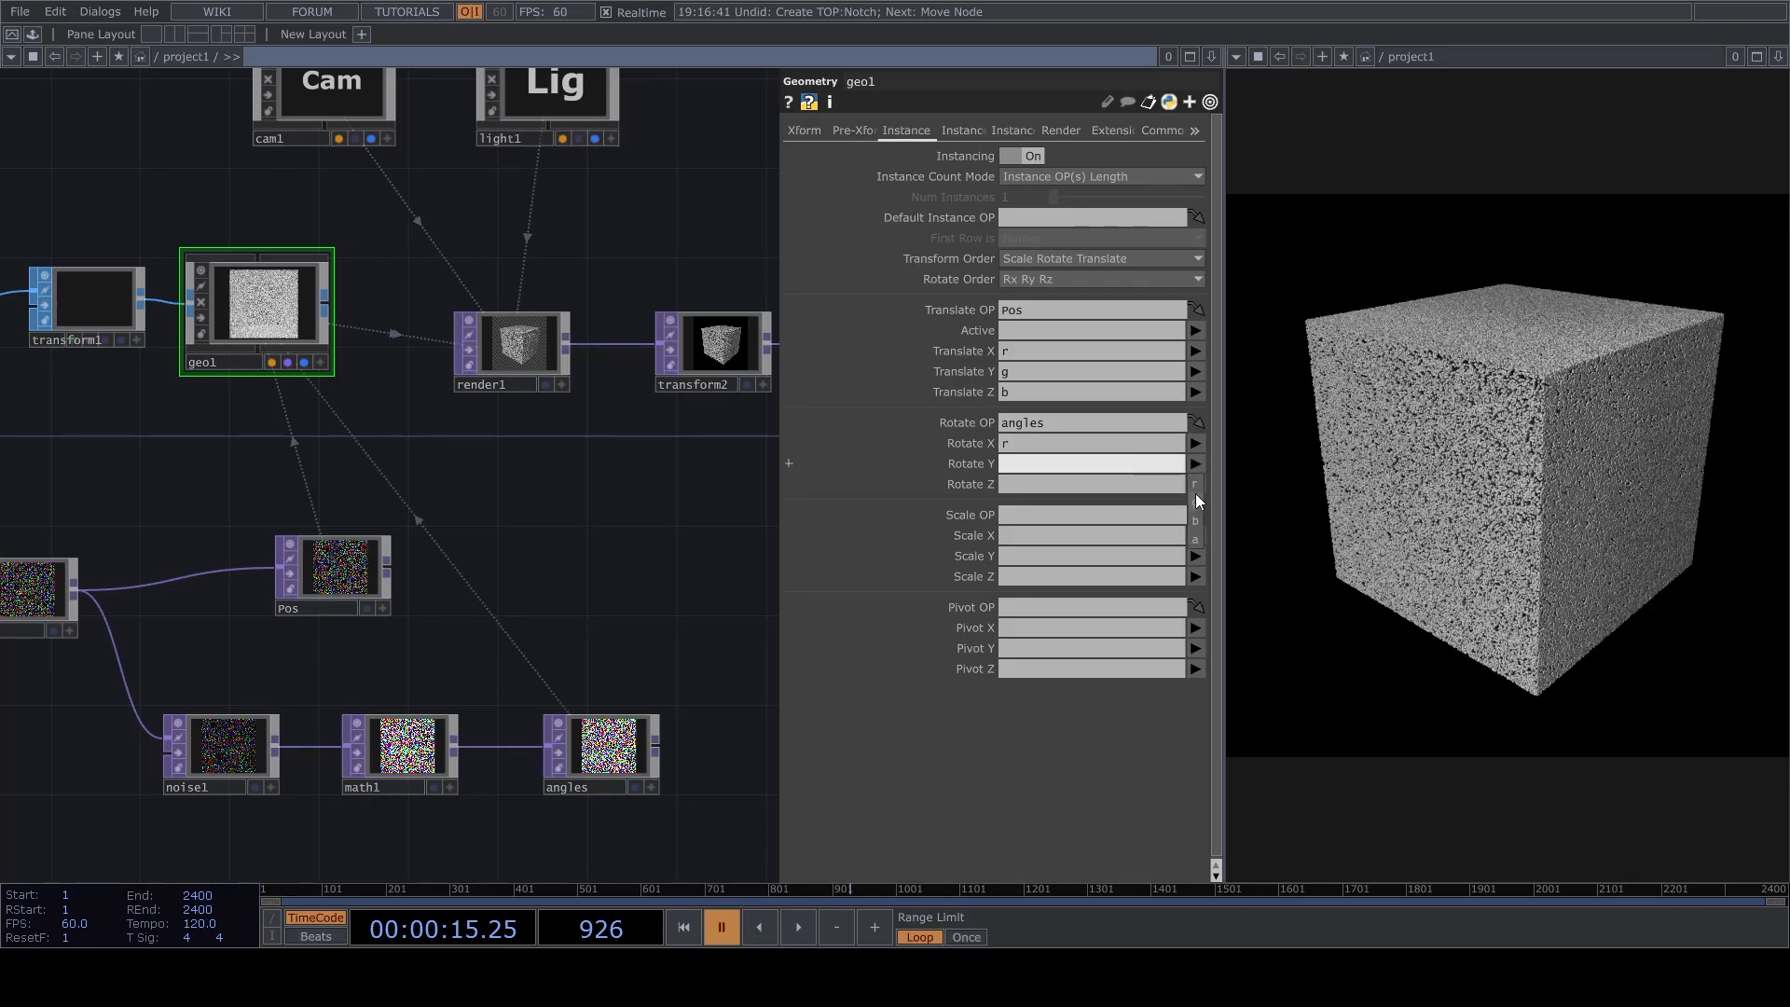
pyautogui.click(1195, 502)
pyautogui.click(1195, 485)
pyautogui.click(1195, 539)
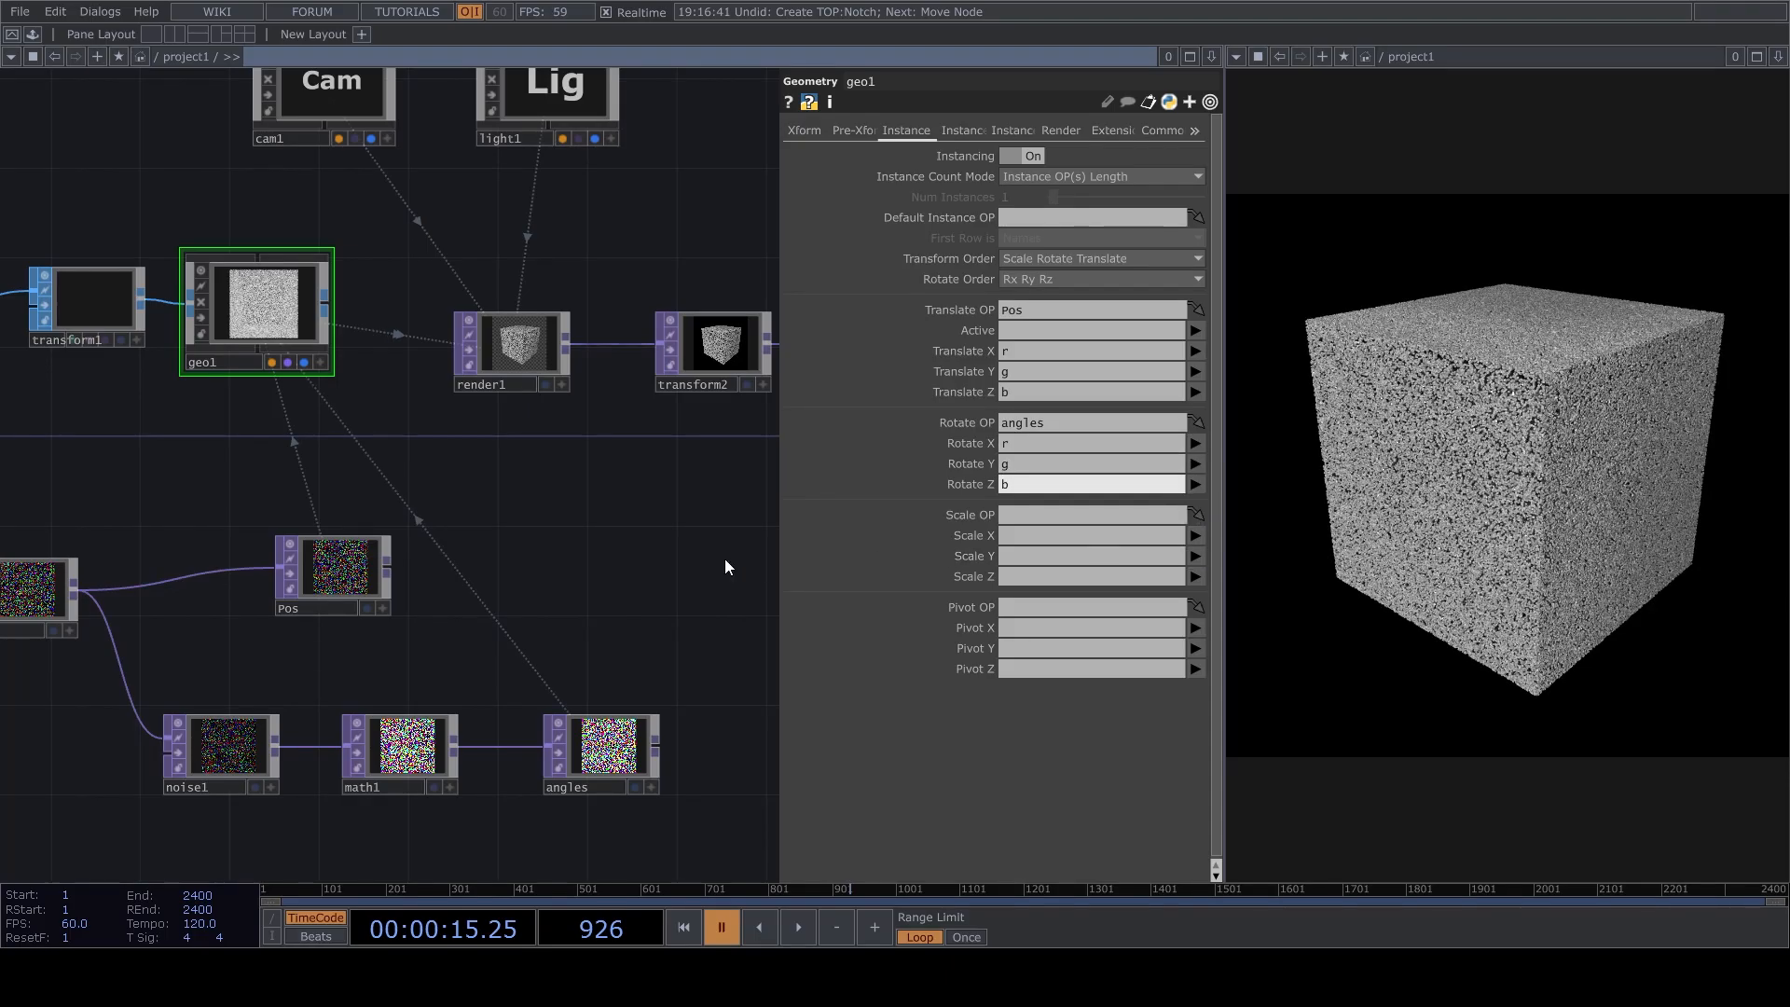
# Set the uniform scale of transform1, the instanced box's transform, to 0.02.
pyautogui.scroll(-2, 663, 568)
pyautogui.moveTo(266, 322); pyautogui.dragTo(459, 420)
pyautogui.scroll(1, 460, 421)
pyautogui.click(410, 436)
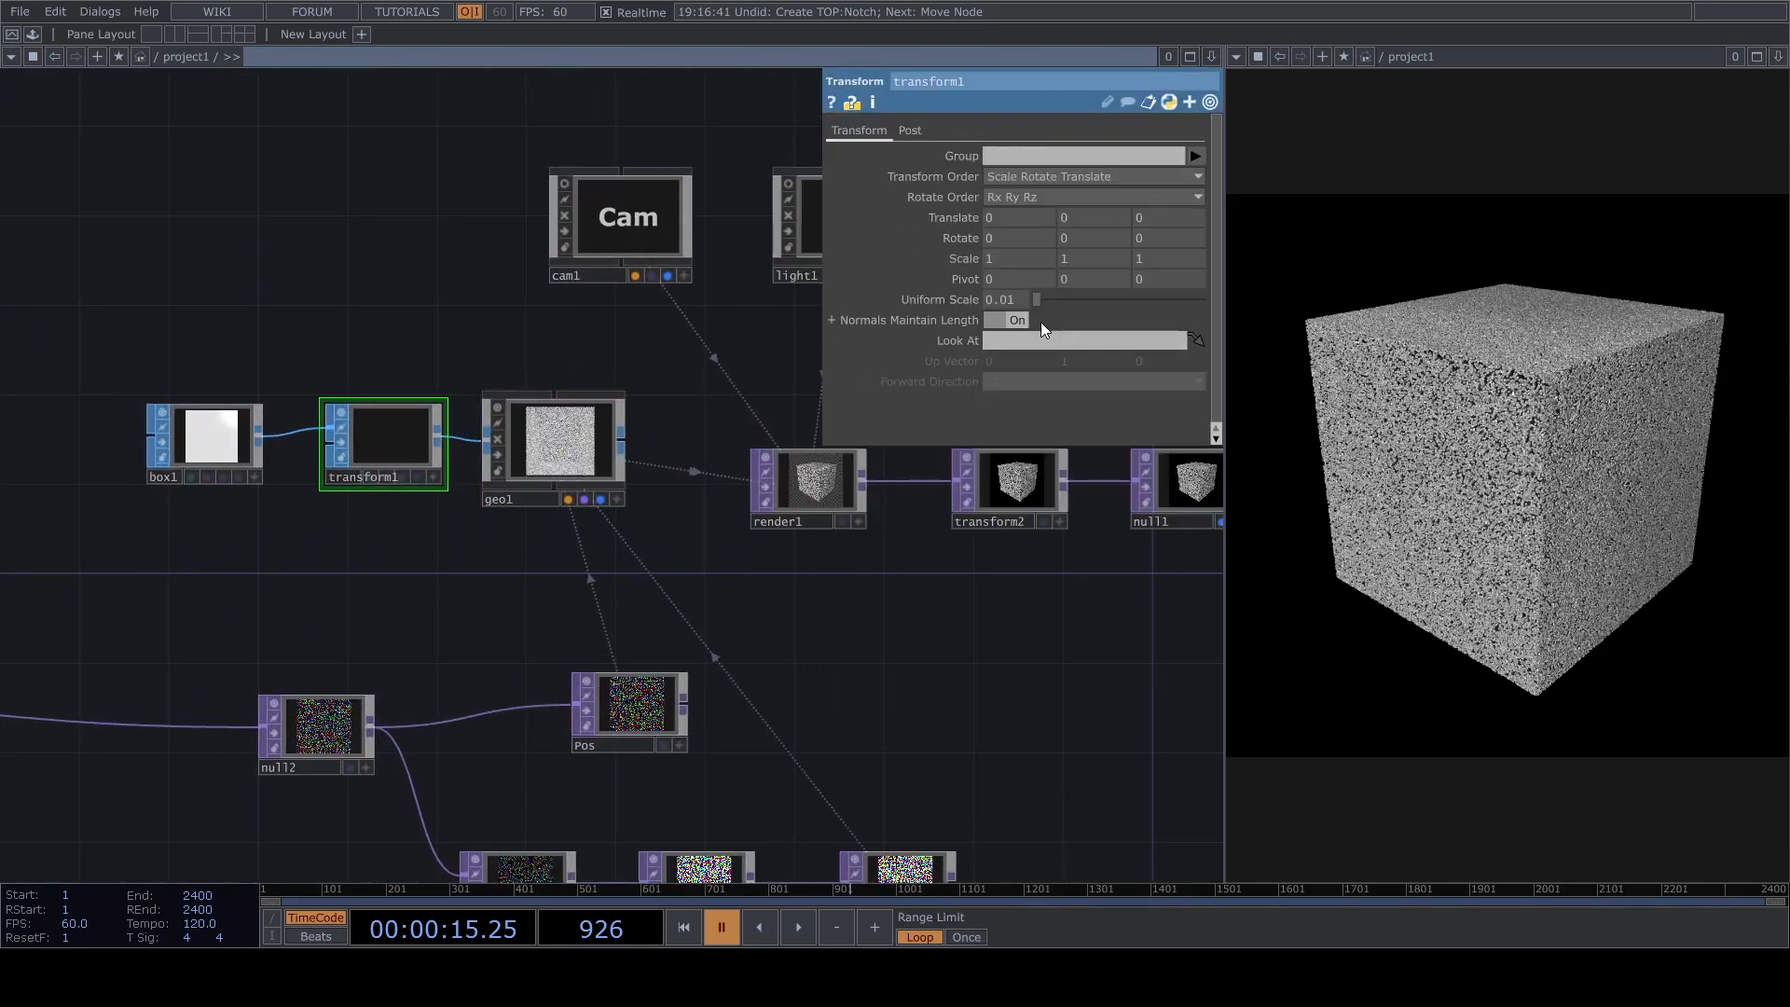
pyautogui.write('2')
pyautogui.click(541, 580)
pyautogui.press('space')
pyautogui.press('space')
pyautogui.scroll(-3, 693, 611)
pyautogui.scroll(3, 299, 662)
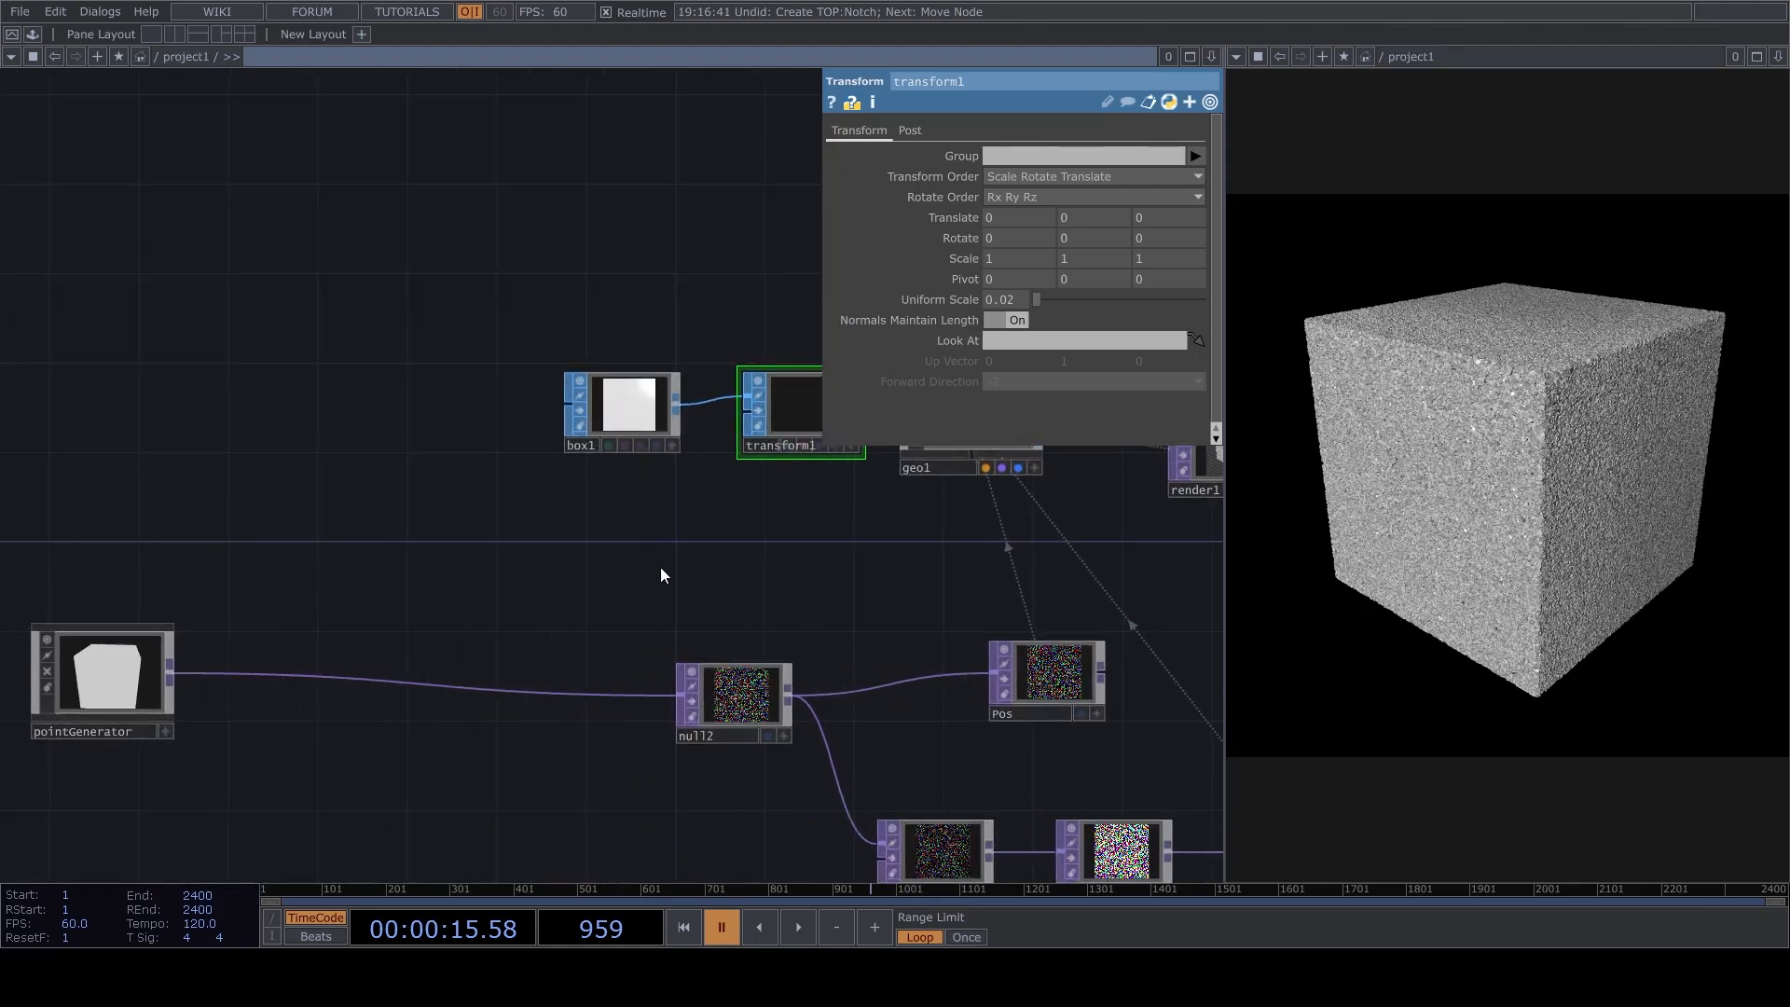
# Create a Phong MAT above the box chain and assign it to geo1.
pyautogui.moveTo(728, 187); pyautogui.dragTo(505, 349)
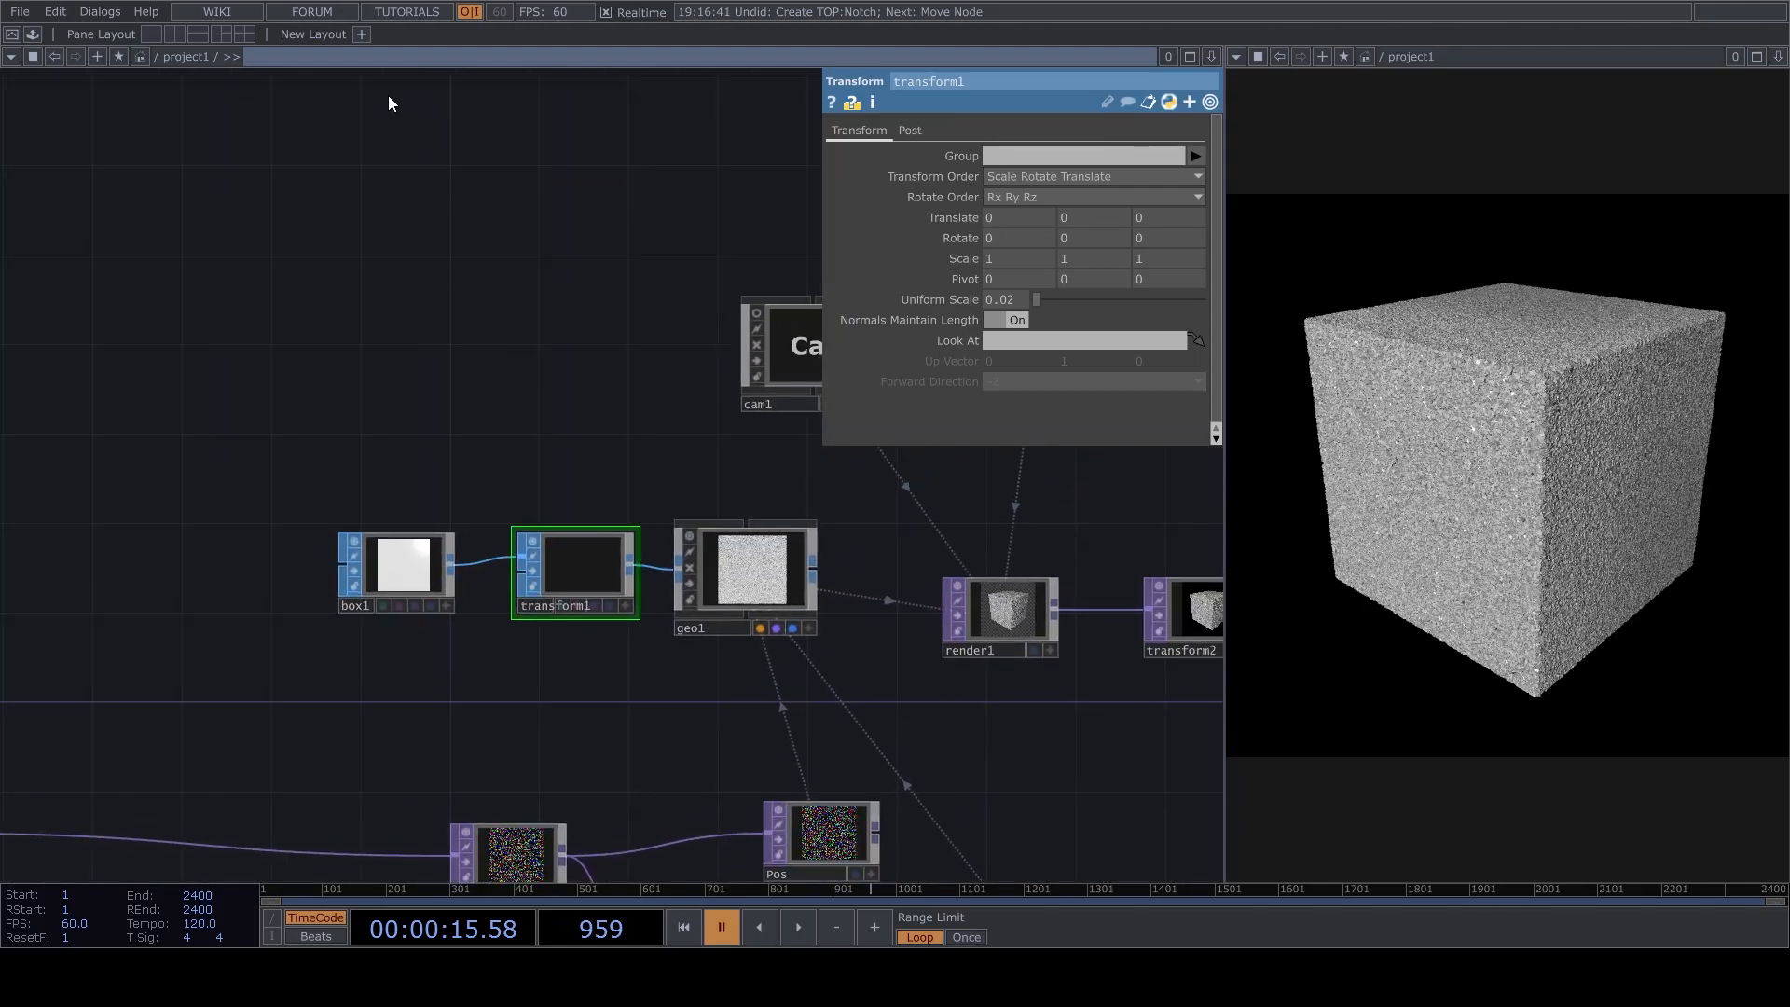
pyautogui.click(485, 326)
pyautogui.moveTo(518, 356); pyautogui.dragTo(751, 569)
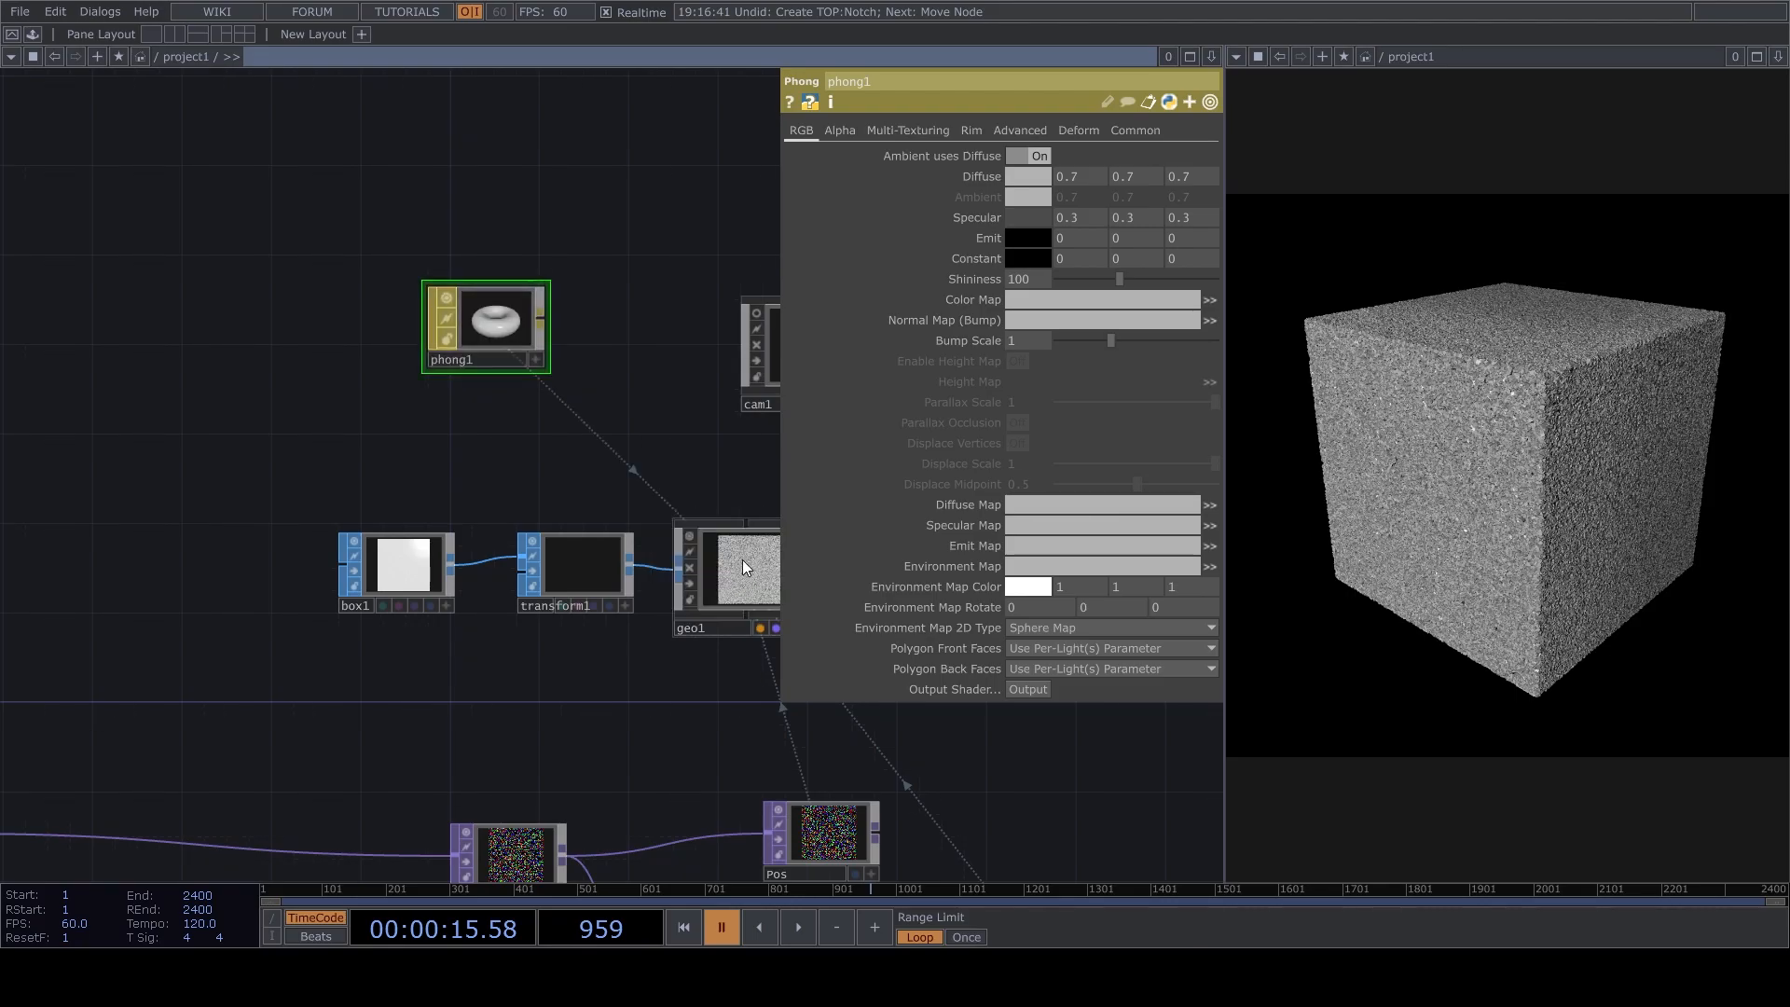
# Raise the Phong material's shininess to 253 and its specular colour to 0.5.
pyautogui.scroll(3, 423, 311)
pyautogui.moveTo(1120, 281); pyautogui.dragTo(1219, 289)
pyautogui.moveTo(988, 217)
pyautogui.mouseDown()
pyautogui.moveTo(971, 194)
pyautogui.moveTo(1001, 181)
pyautogui.moveTo(922, 177)
pyautogui.moveTo(981, 182)
pyautogui.mouseUp()
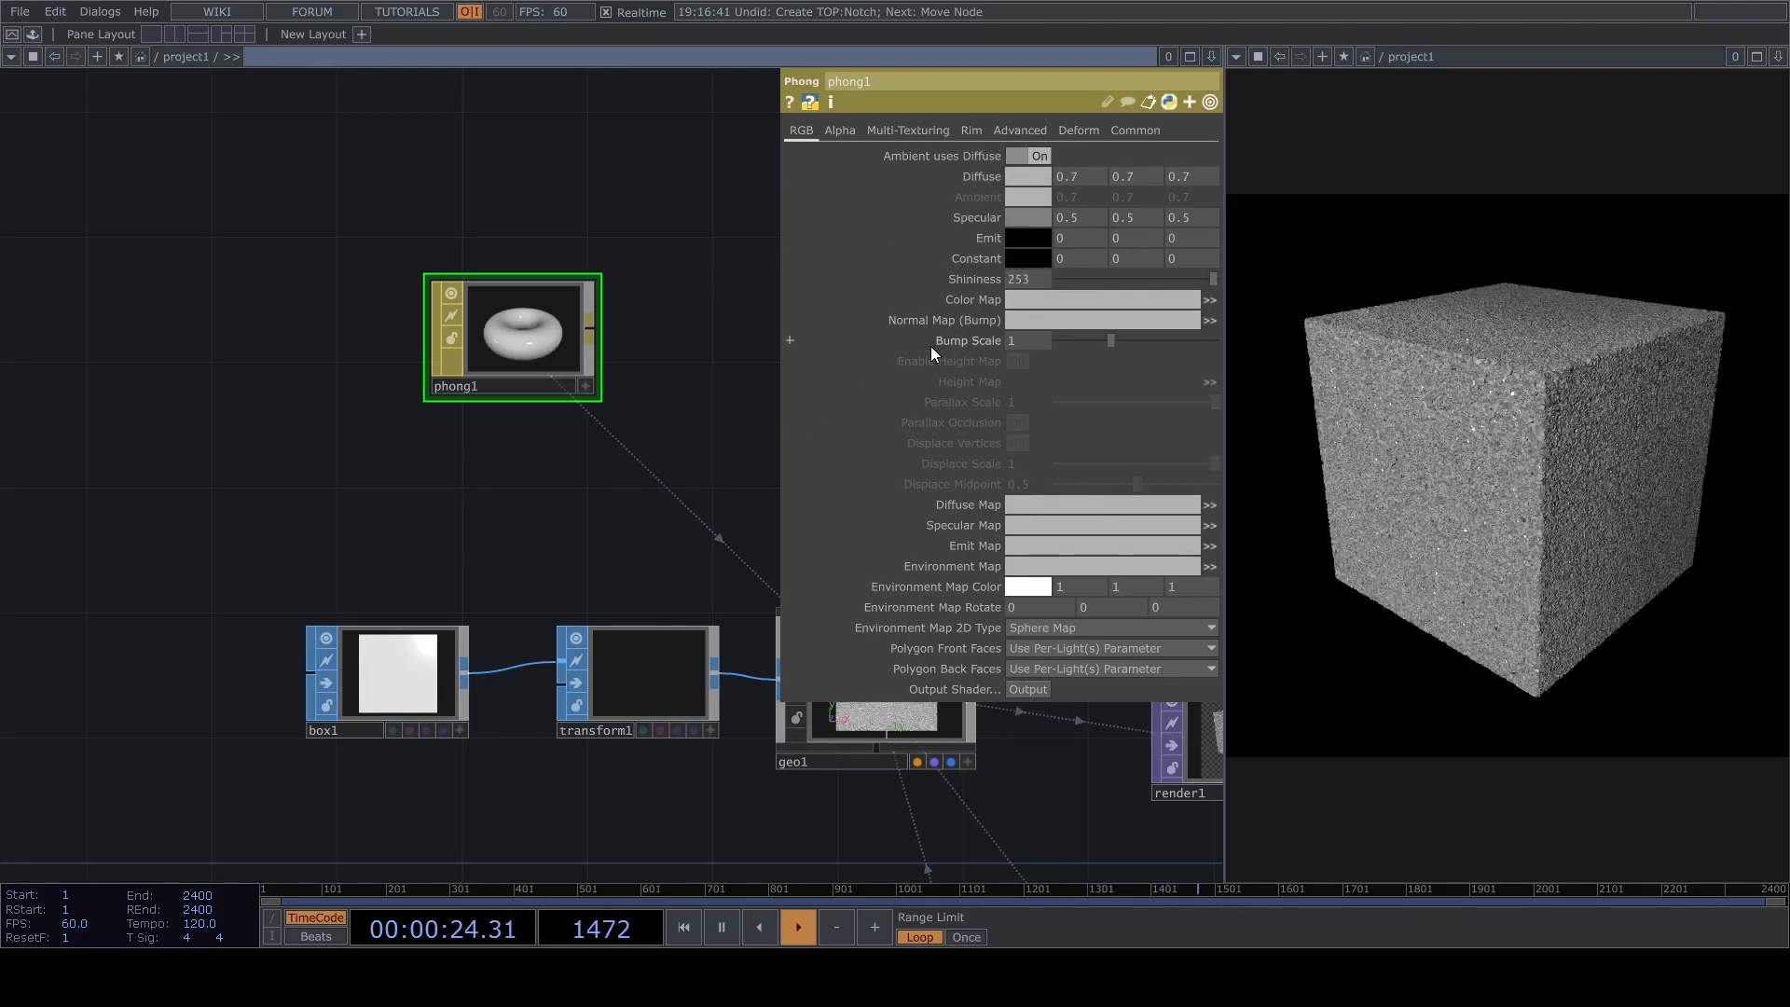
# Select the material, box, geometry, camera, light and render nodes together and move them up, away from the instancing chain.
pyautogui.scroll(-2, 736, 513)
pyautogui.moveTo(552, 527); pyautogui.dragTo(533, 485)
pyautogui.scroll(-6, 534, 485)
pyautogui.scroll(6, 578, 552)
pyautogui.scroll(-1, 571, 651)
pyautogui.moveTo(571, 651); pyautogui.dragTo(240, 713)
pyautogui.scroll(-8, 245, 710)
pyautogui.moveTo(170, 725); pyautogui.dragTo(895, 440, button='right')
pyautogui.scroll(8, 571, 691)
pyautogui.moveTo(584, 657); pyautogui.dragTo(696, 456)
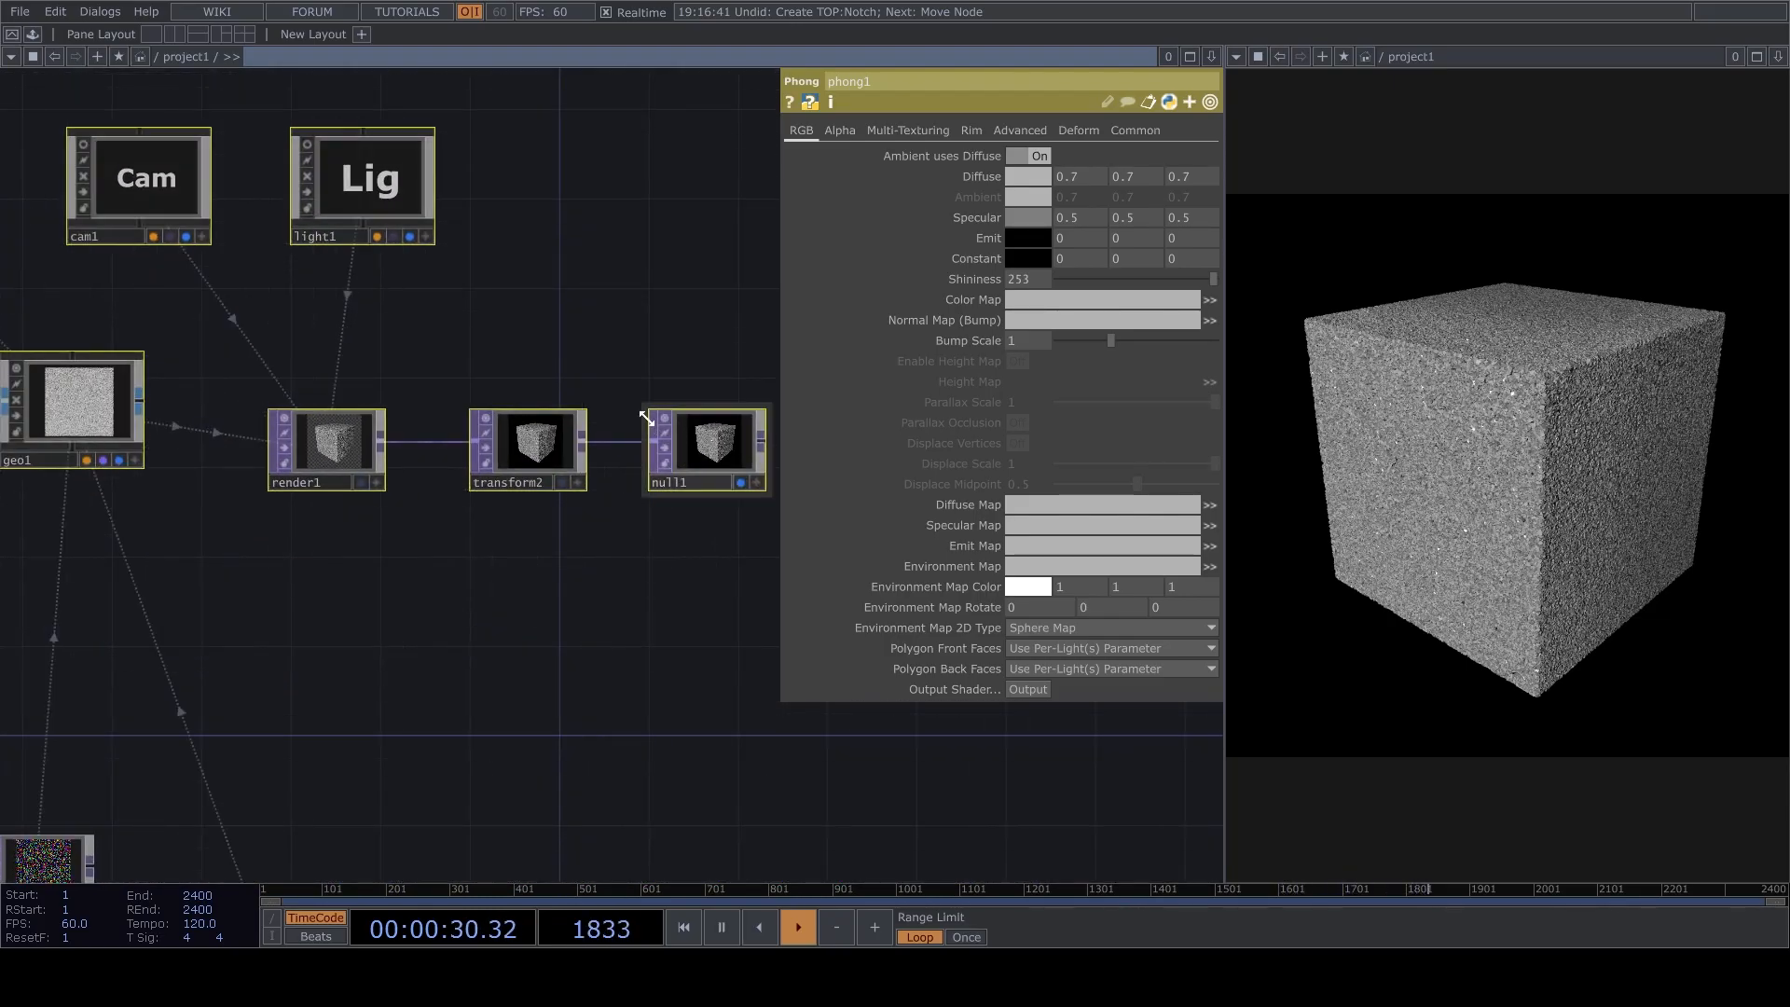
pyautogui.moveTo(585, 533); pyautogui.dragTo(744, 514)
pyautogui.click(444, 399)
# Turn off the viewer of the pointGenerator node and move the node further away from null2.
pyautogui.scroll(-3, 513, 504)
pyautogui.moveTo(519, 511); pyautogui.dragTo(797, 377)
pyautogui.moveTo(103, 559); pyautogui.dragTo(391, 487)
pyautogui.scroll(4, 410, 513)
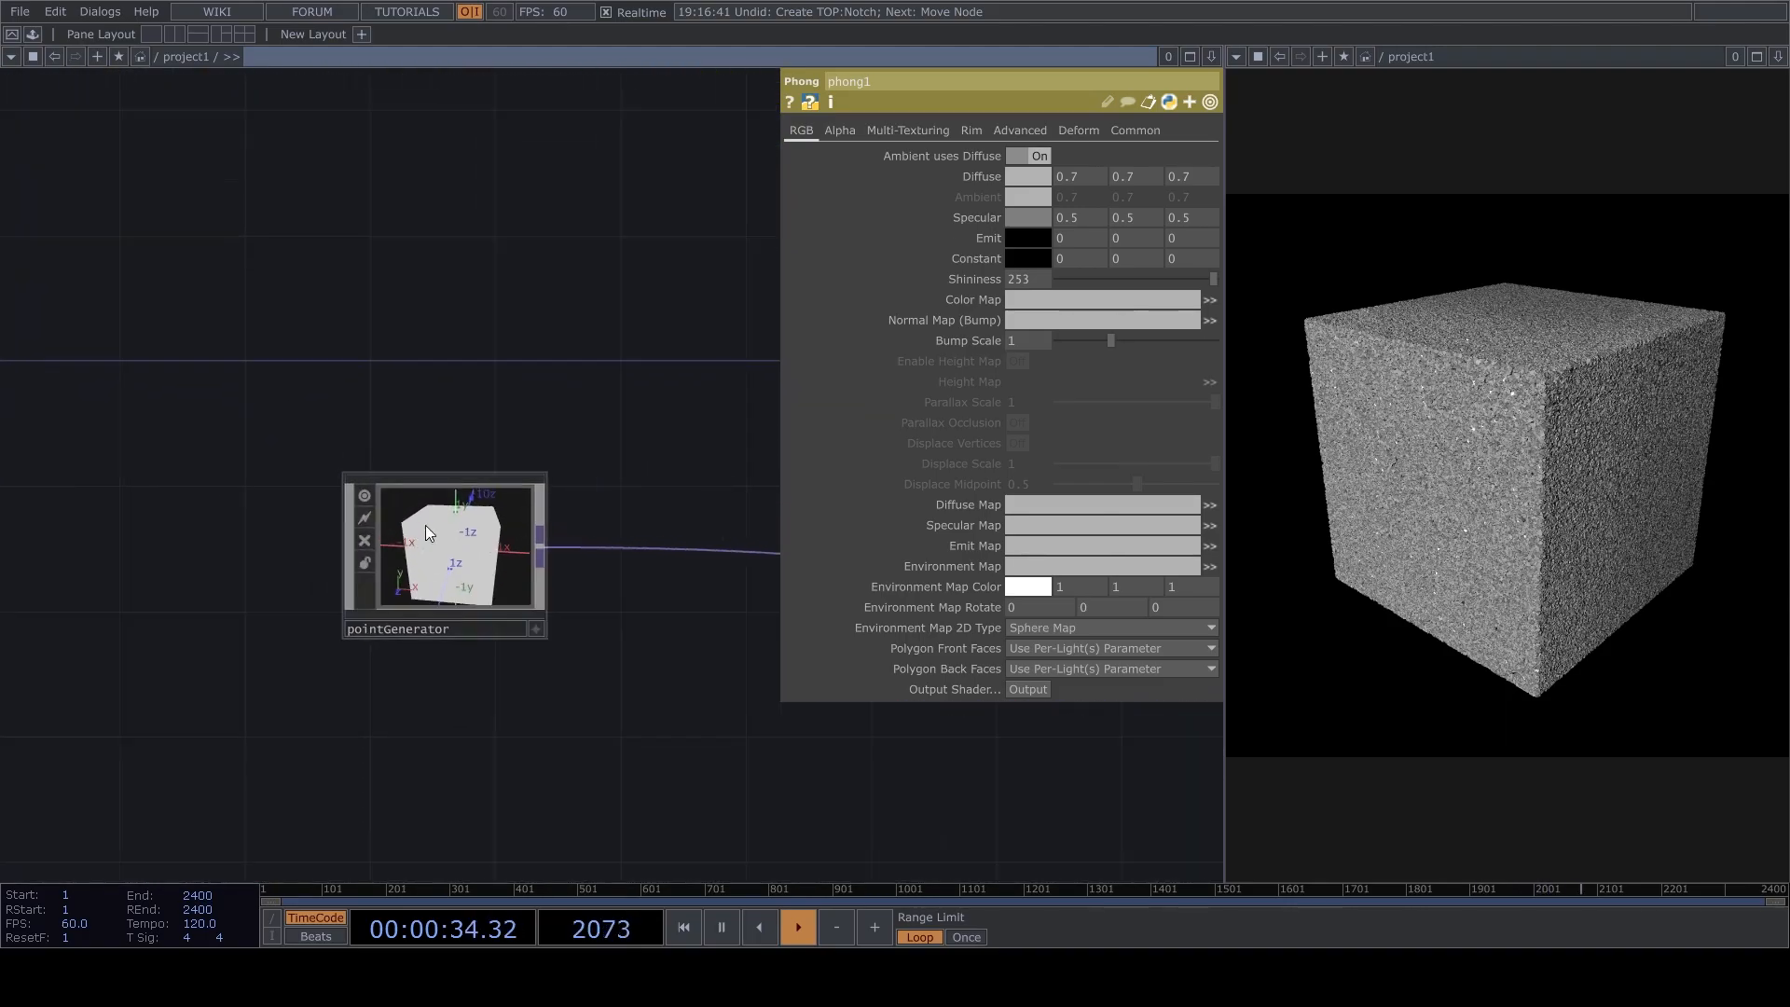
pyautogui.click(366, 492)
pyautogui.moveTo(440, 550); pyautogui.dragTo(89, 552)
pyautogui.scroll(-5, 322, 653)
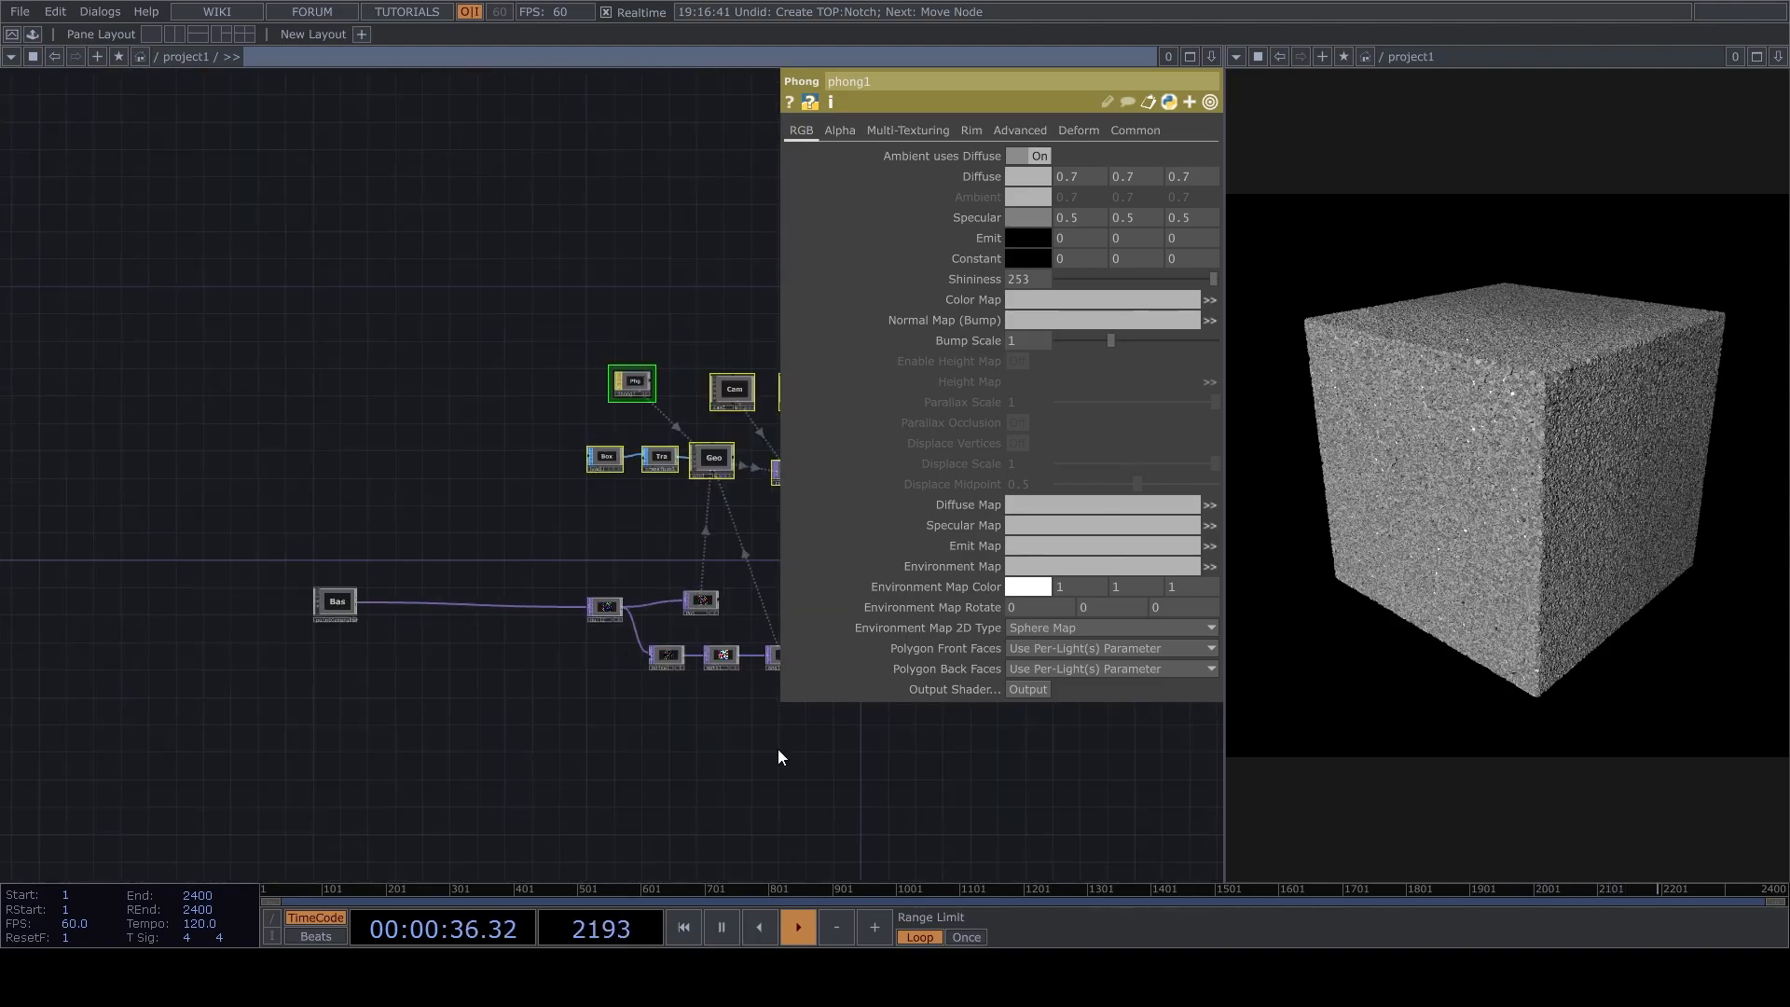
# Select null2, Pos, noise1, math1 and angles together and move them to widen the gap after pointGenerator.
pyautogui.moveTo(780, 746); pyautogui.dragTo(345, 686)
pyautogui.moveTo(368, 678); pyautogui.dragTo(661, 511, button='right')
pyautogui.scroll(3, 404, 645)
pyautogui.moveTo(433, 582); pyautogui.dragTo(654, 592)
pyautogui.moveTo(335, 693); pyautogui.dragTo(976, 635)
pyautogui.moveTo(681, 510); pyautogui.dragTo(537, 529)
pyautogui.moveTo(757, 611); pyautogui.dragTo(441, 476)
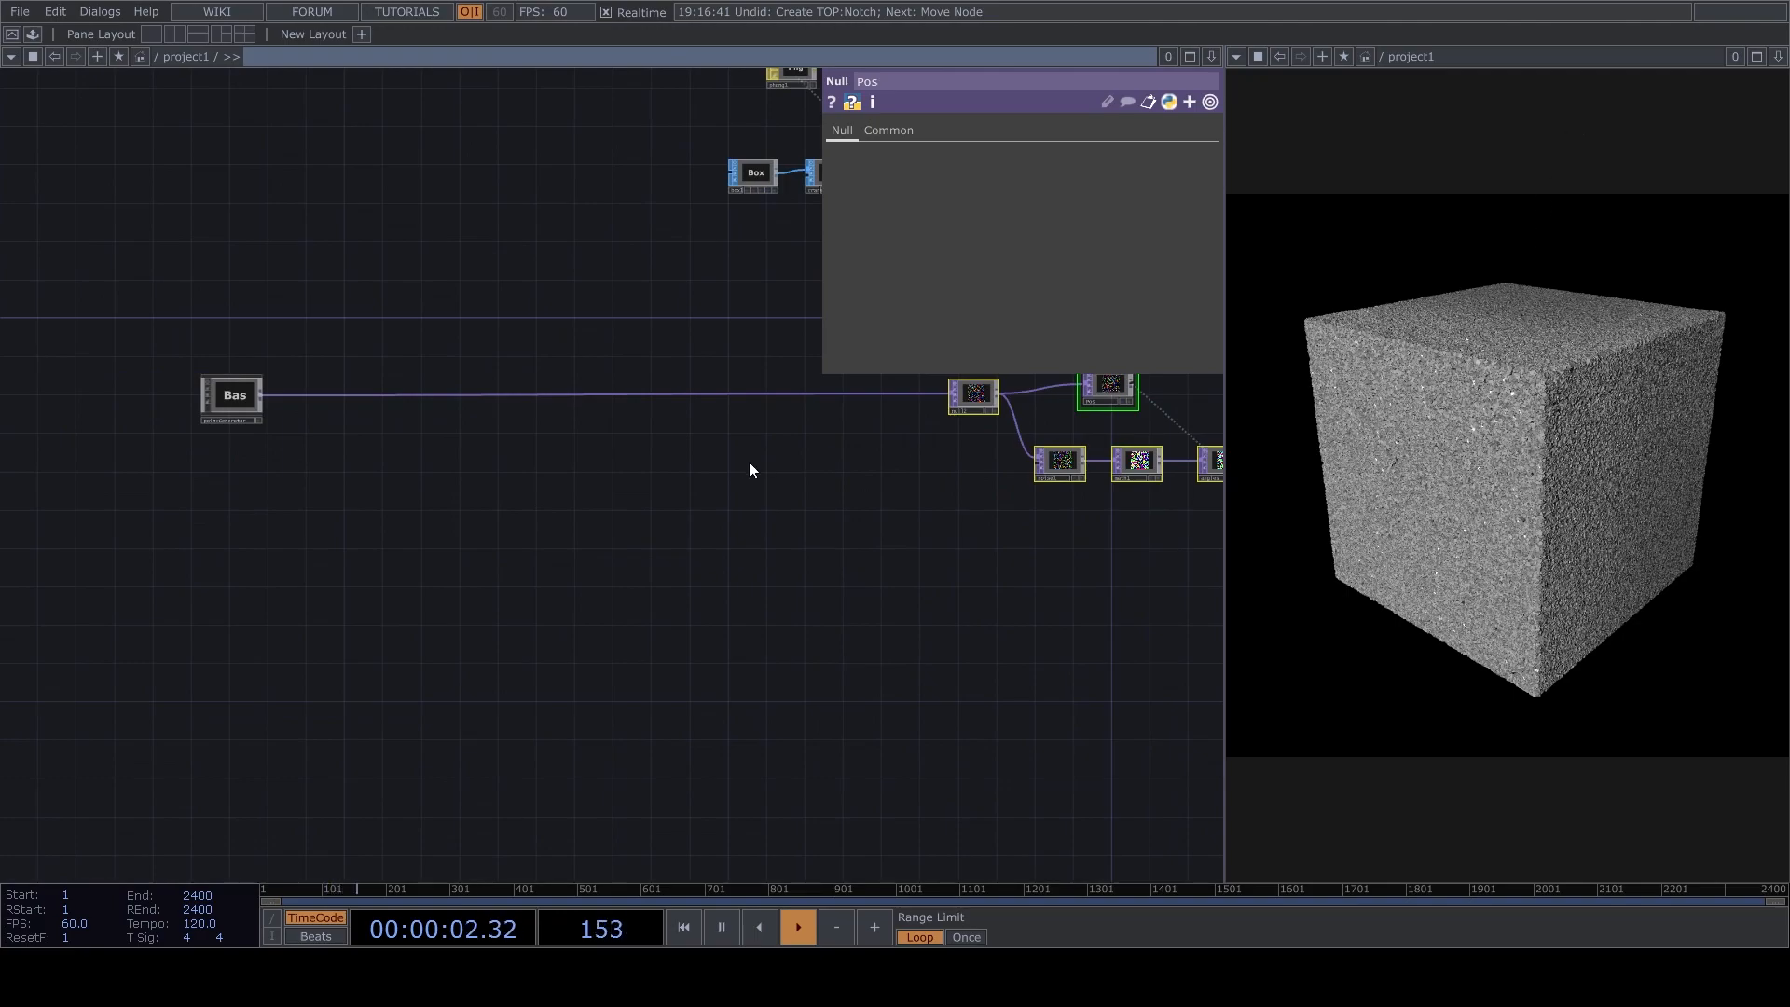
pyautogui.moveTo(750, 461); pyautogui.dragTo(303, 712)
# Switch the preview pane to a Geometry Viewer and inspect the instanced cube from several angles.
pyautogui.click(1236, 56)
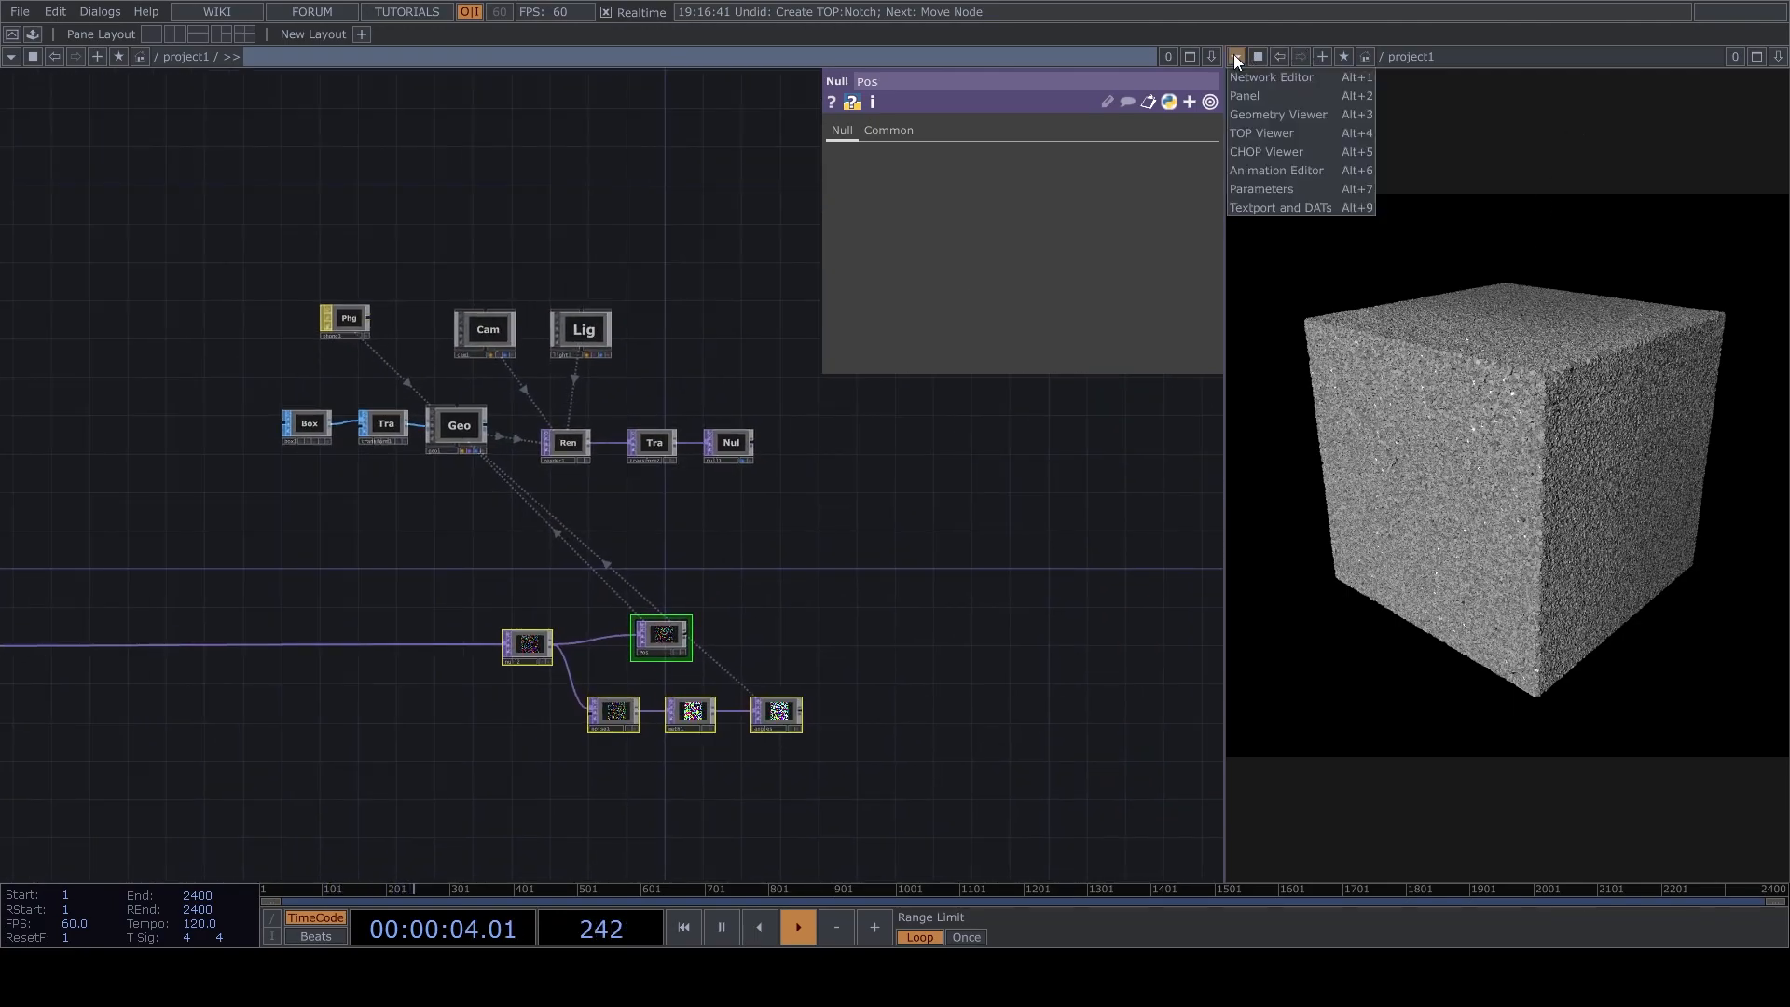
pyautogui.click(1264, 114)
pyautogui.moveTo(1420, 342); pyautogui.dragTo(1525, 433)
pyautogui.moveTo(1536, 519)
pyautogui.mouseDown()
pyautogui.moveTo(1522, 432)
pyautogui.moveTo(1516, 517)
pyautogui.mouseUp()
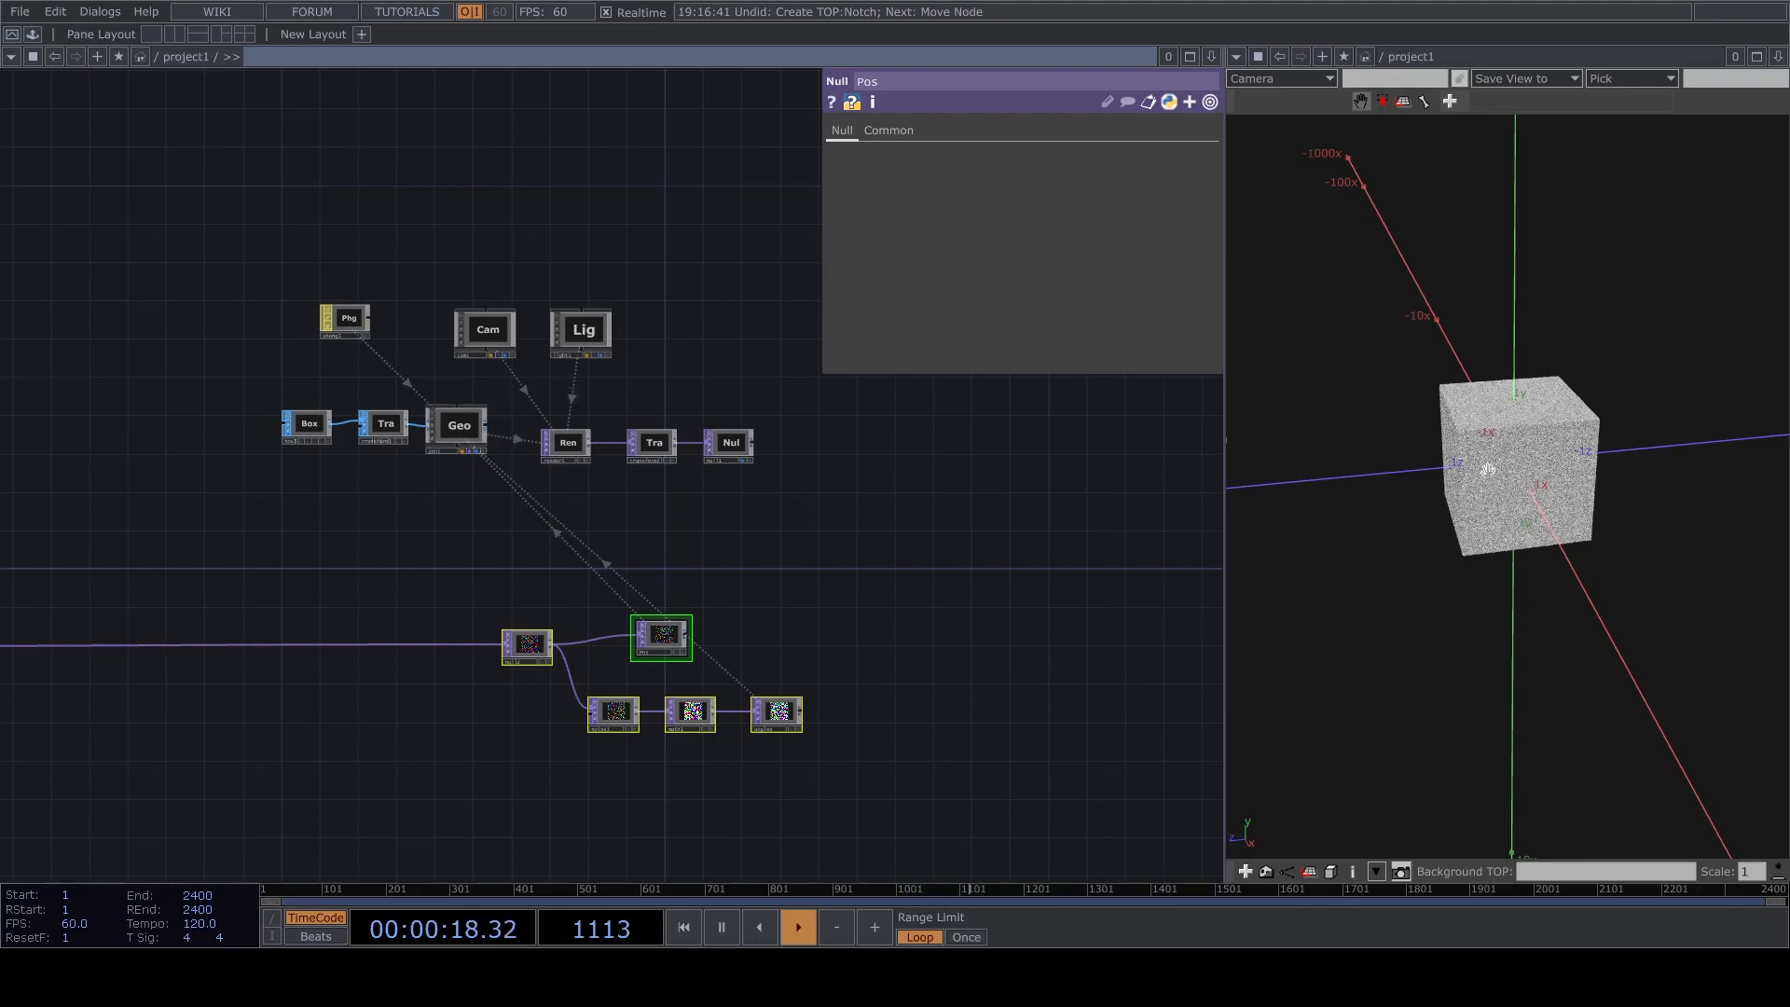
pyautogui.moveTo(1523, 528)
pyautogui.mouseDown()
pyautogui.moveTo(1507, 437)
pyautogui.moveTo(1517, 495)
pyautogui.mouseUp()
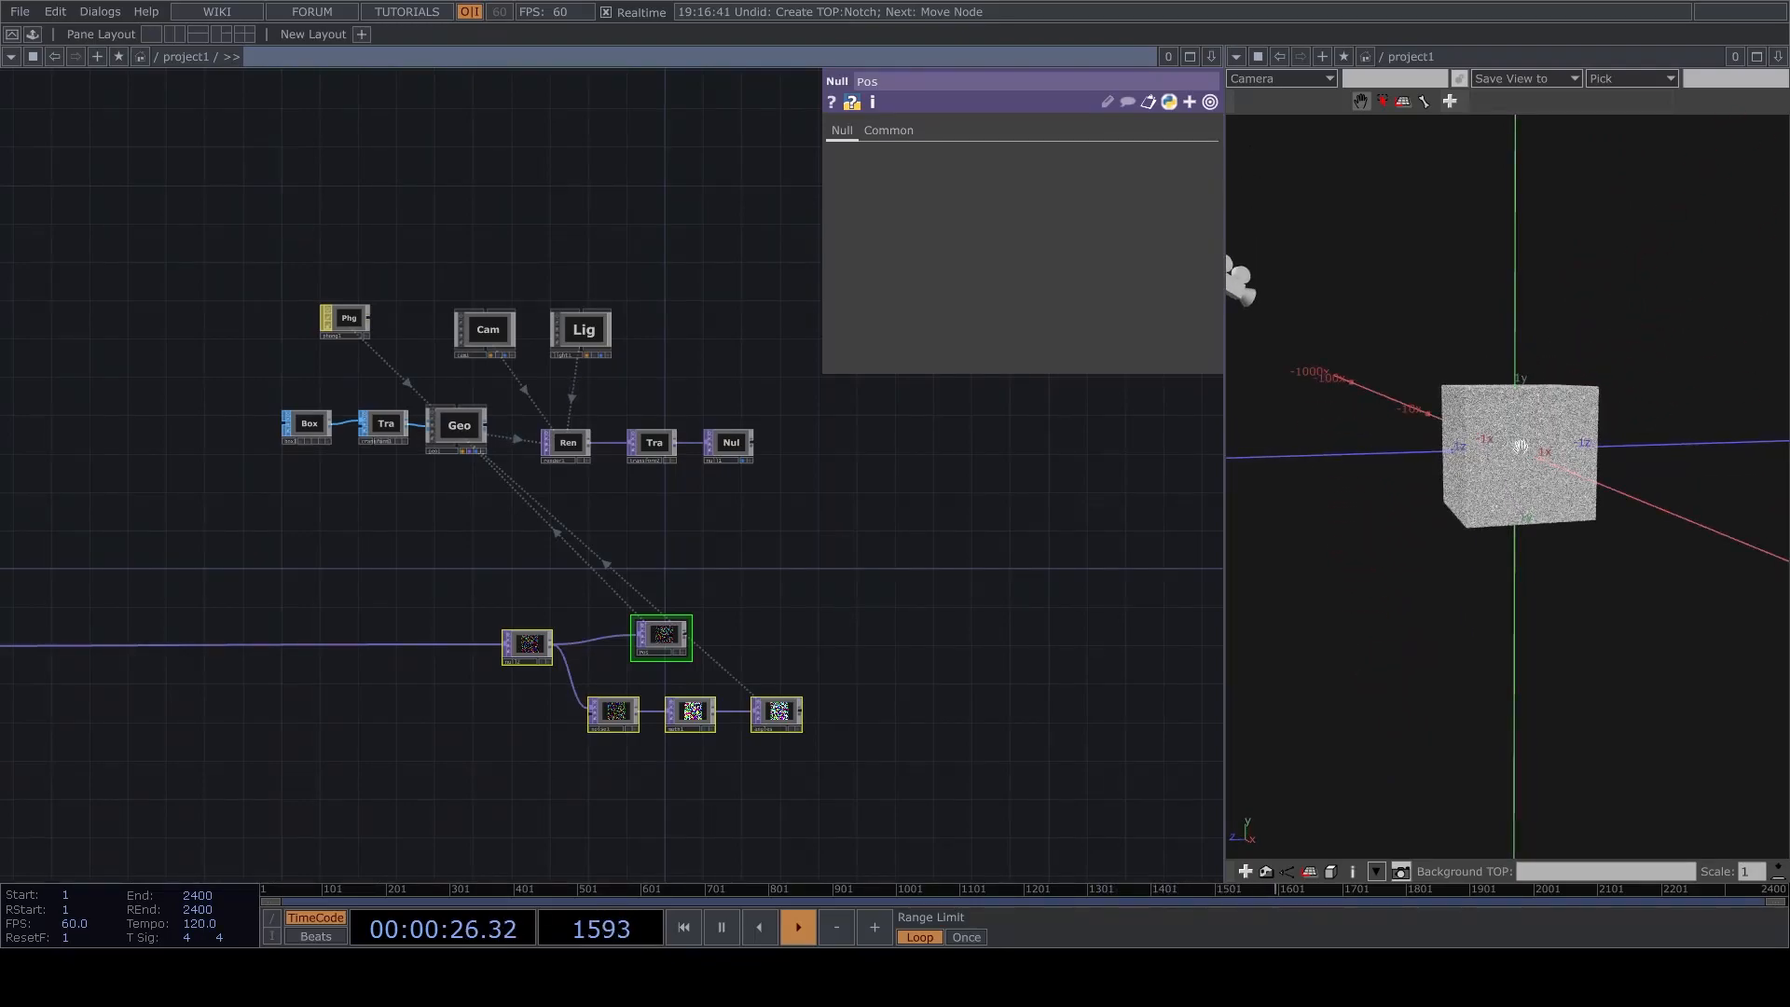
pyautogui.scroll(3, 1521, 446)
pyautogui.scroll(2, 1544, 378)
pyautogui.moveTo(1550, 375); pyautogui.dragTo(1546, 431)
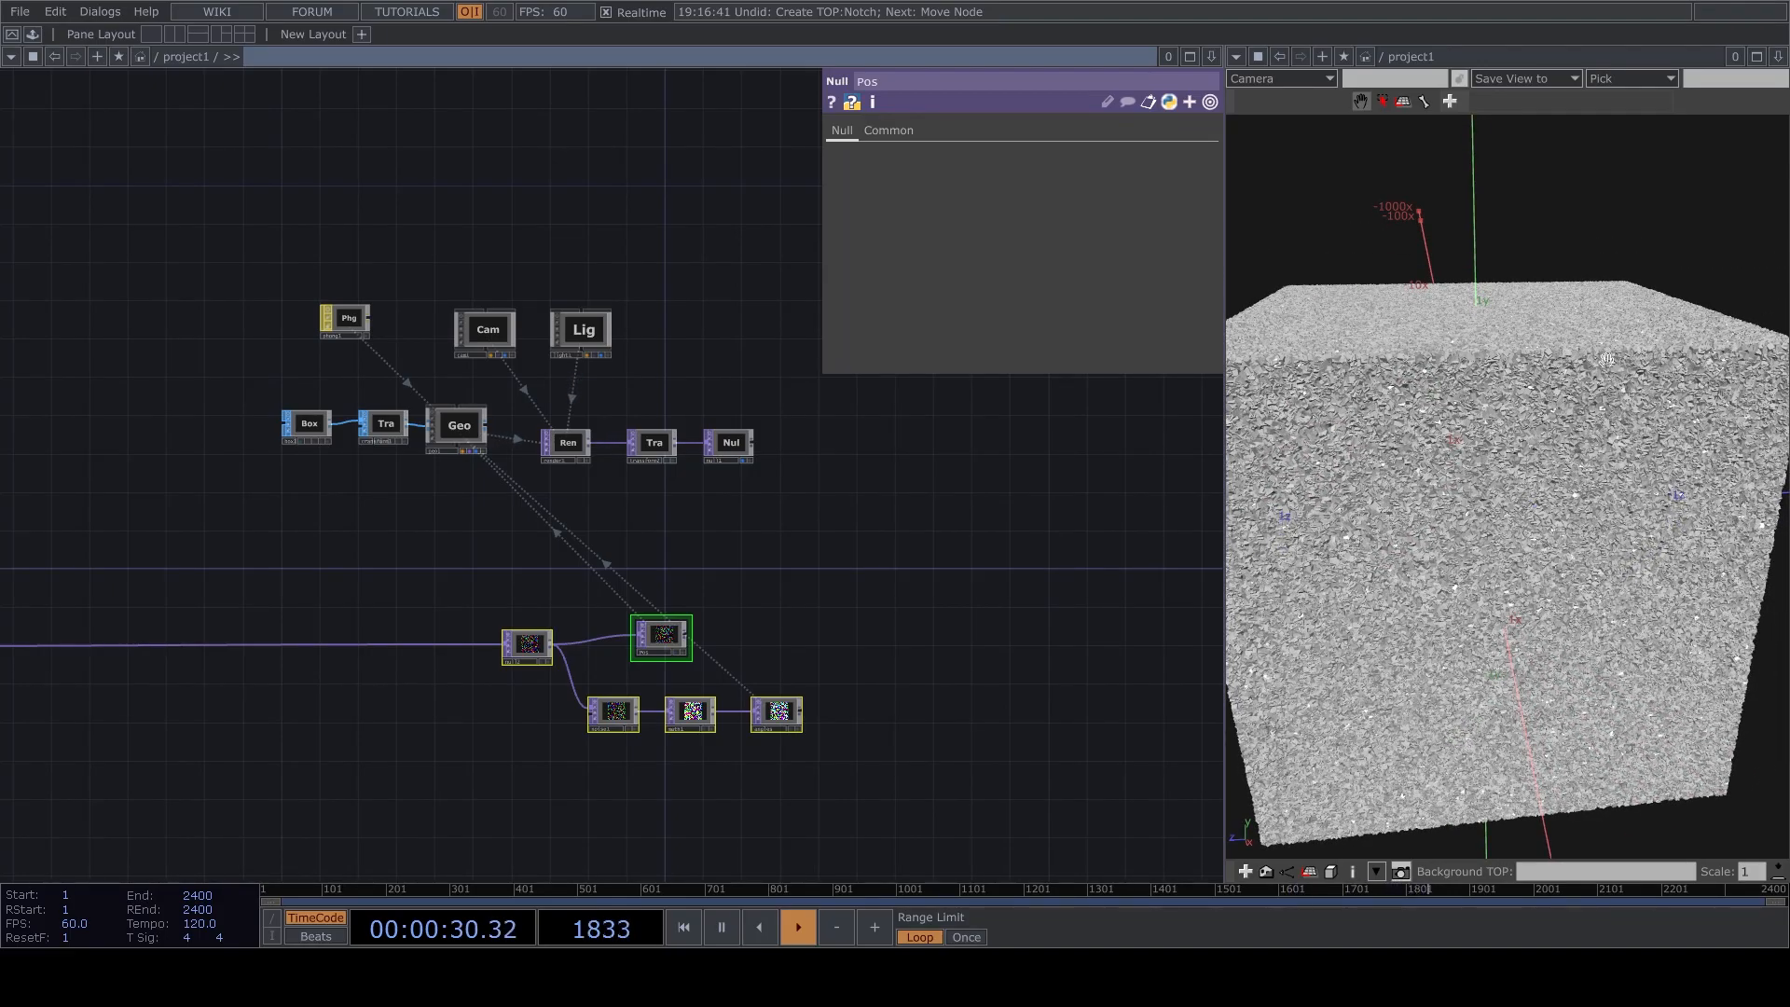
pyautogui.moveTo(1460, 526)
pyautogui.mouseDown()
pyautogui.moveTo(1534, 504)
pyautogui.moveTo(1456, 539)
pyautogui.mouseUp()
pyautogui.scroll(-3, 1504, 514)
pyautogui.moveTo(404, 555); pyautogui.dragTo(659, 571)
pyautogui.scroll(6, 152, 599)
pyautogui.moveTo(277, 723); pyautogui.dragTo(737, 528)
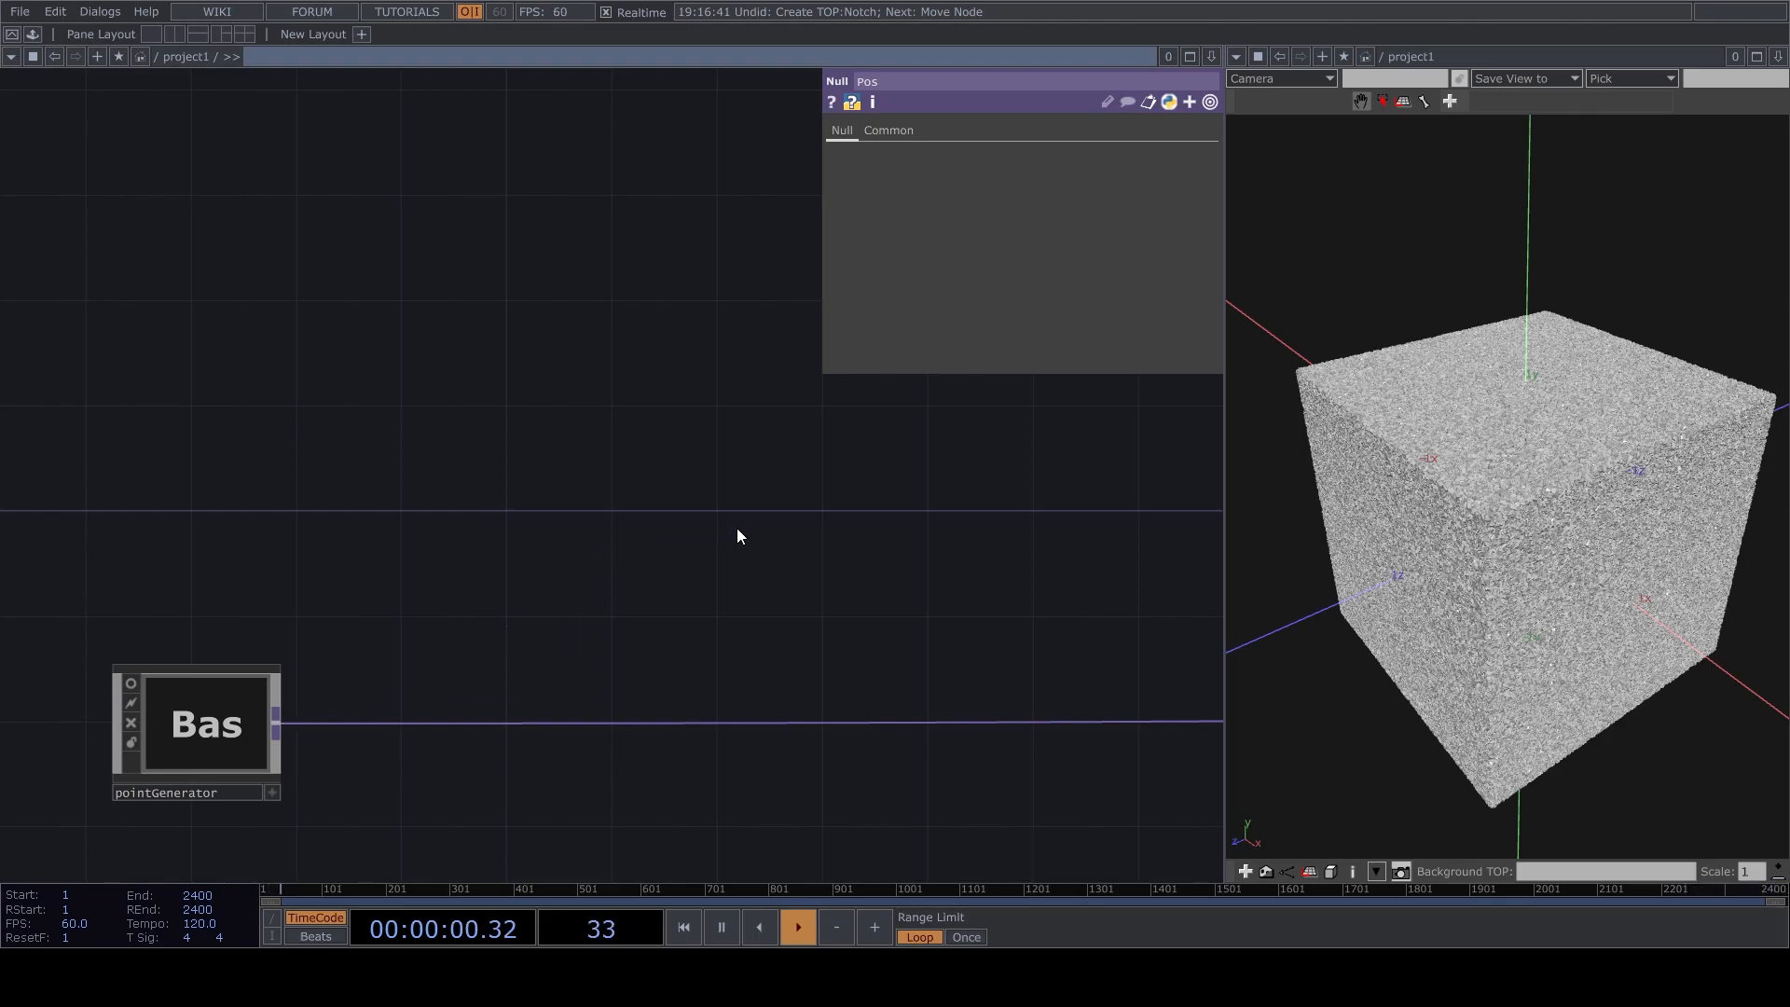
pyautogui.moveTo(1684, 449); pyautogui.dragTo(1548, 466)
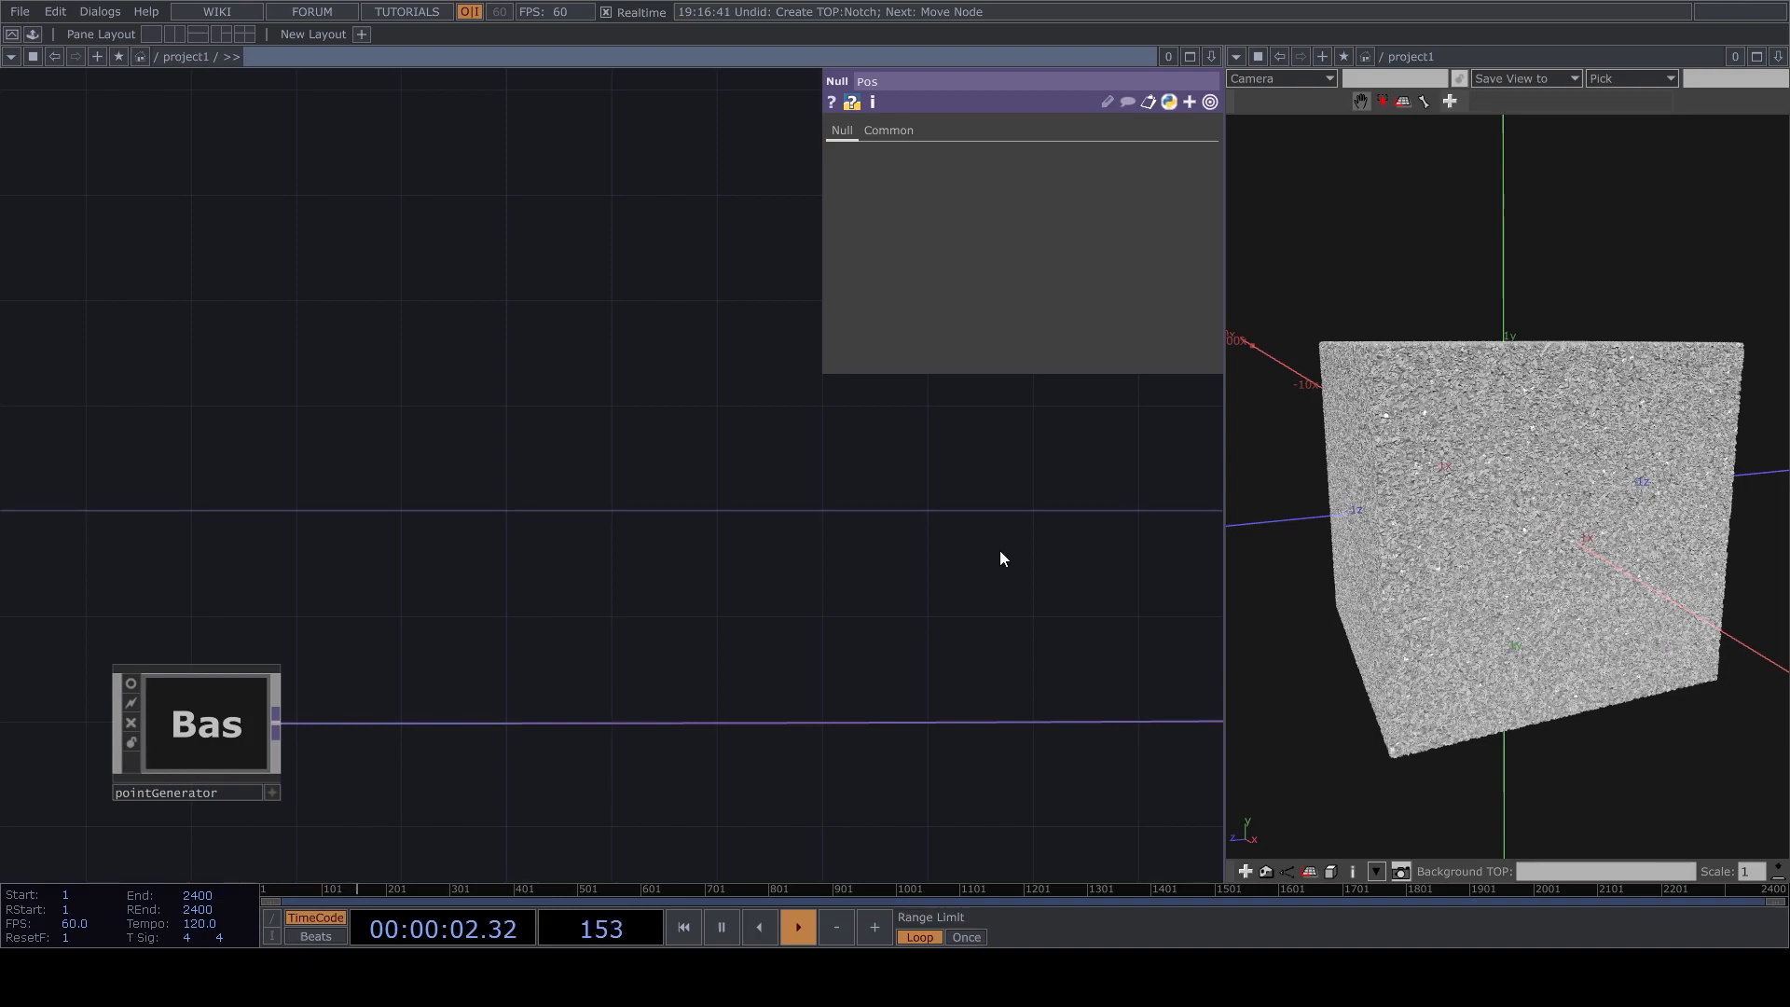
pyautogui.moveTo(277, 715); pyautogui.dragTo(380, 626)
pyautogui.click(420, 610)
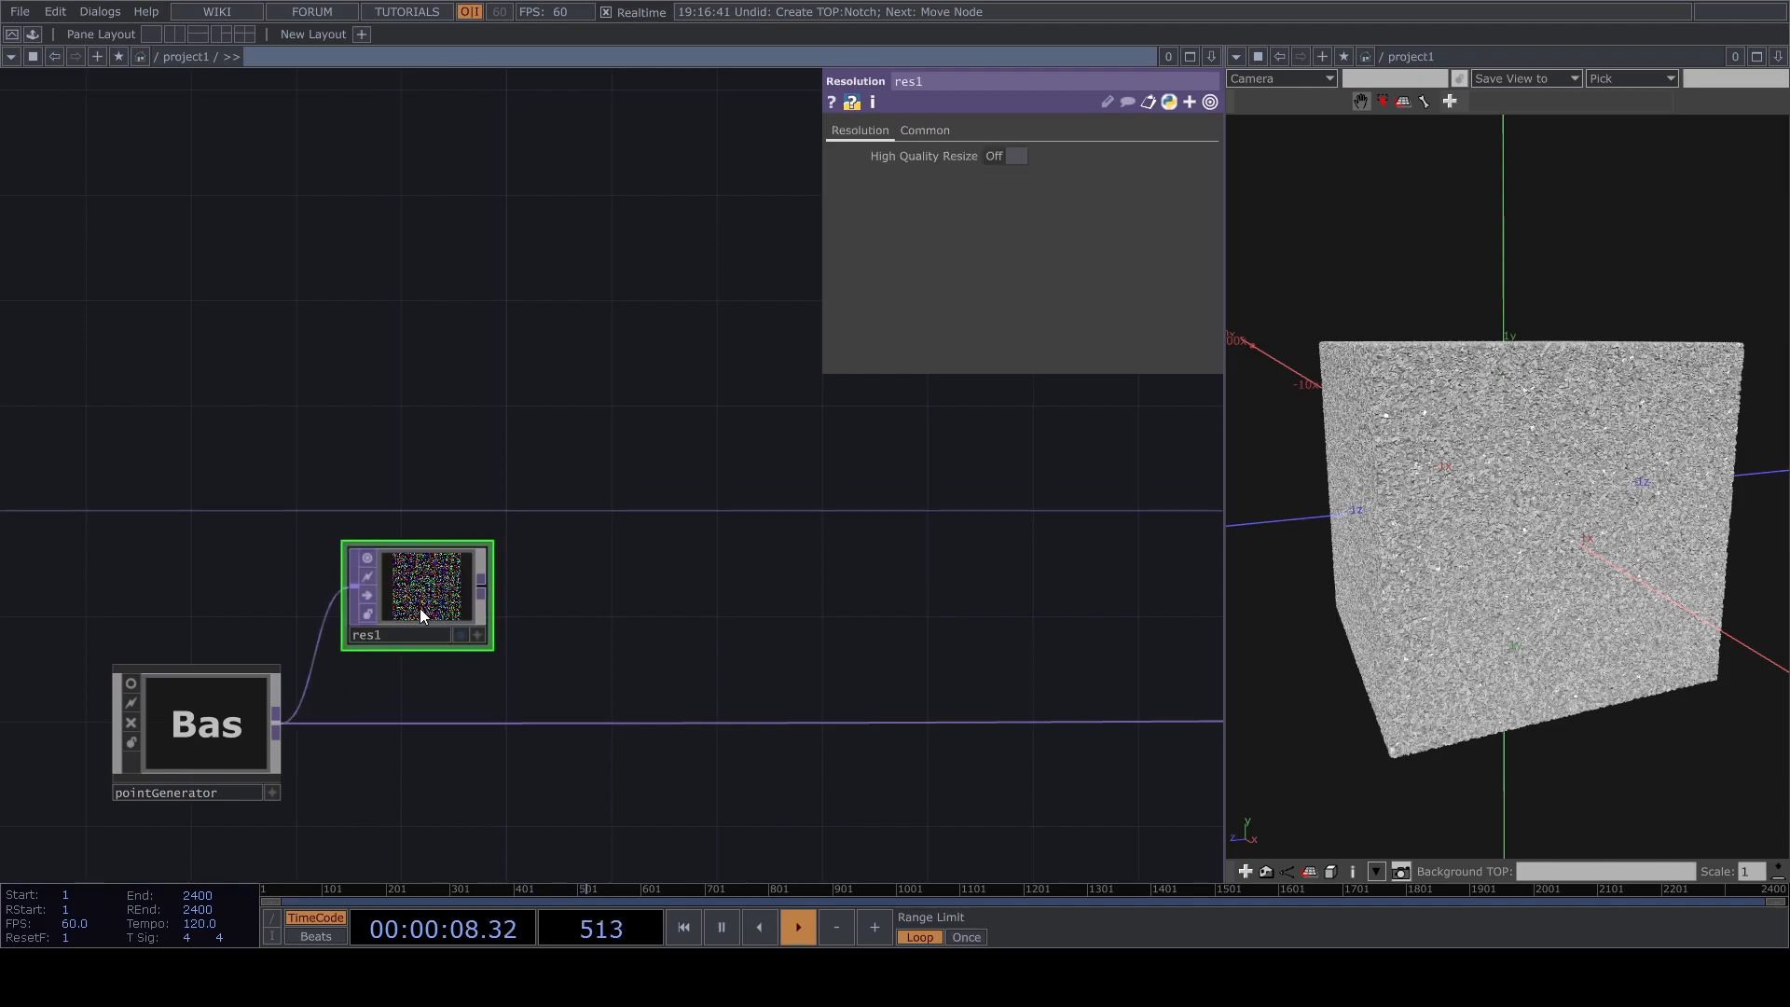
pyautogui.press('Delete')
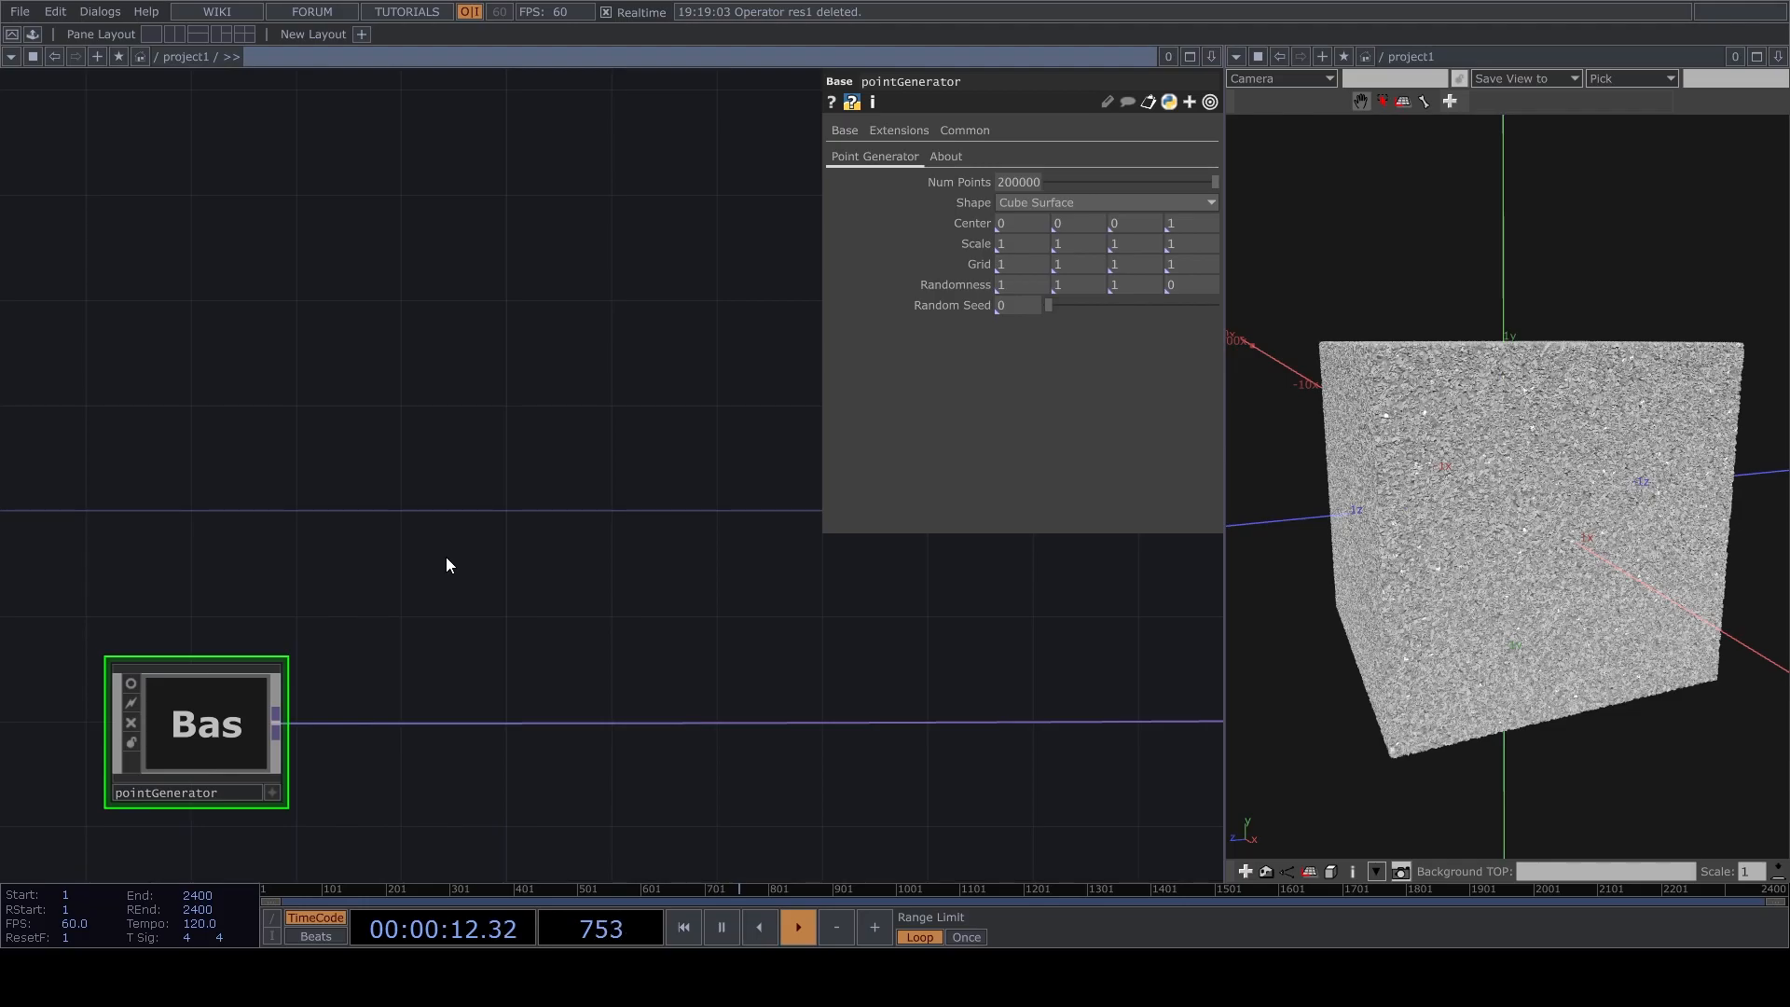
# Connect a Reorder TOP to pointGenerator and take its output red from the green channel.
pyautogui.click(488, 464)
pyautogui.click(1145, 156)
pyautogui.click(1144, 177)
pyautogui.scroll(4, 461, 468)
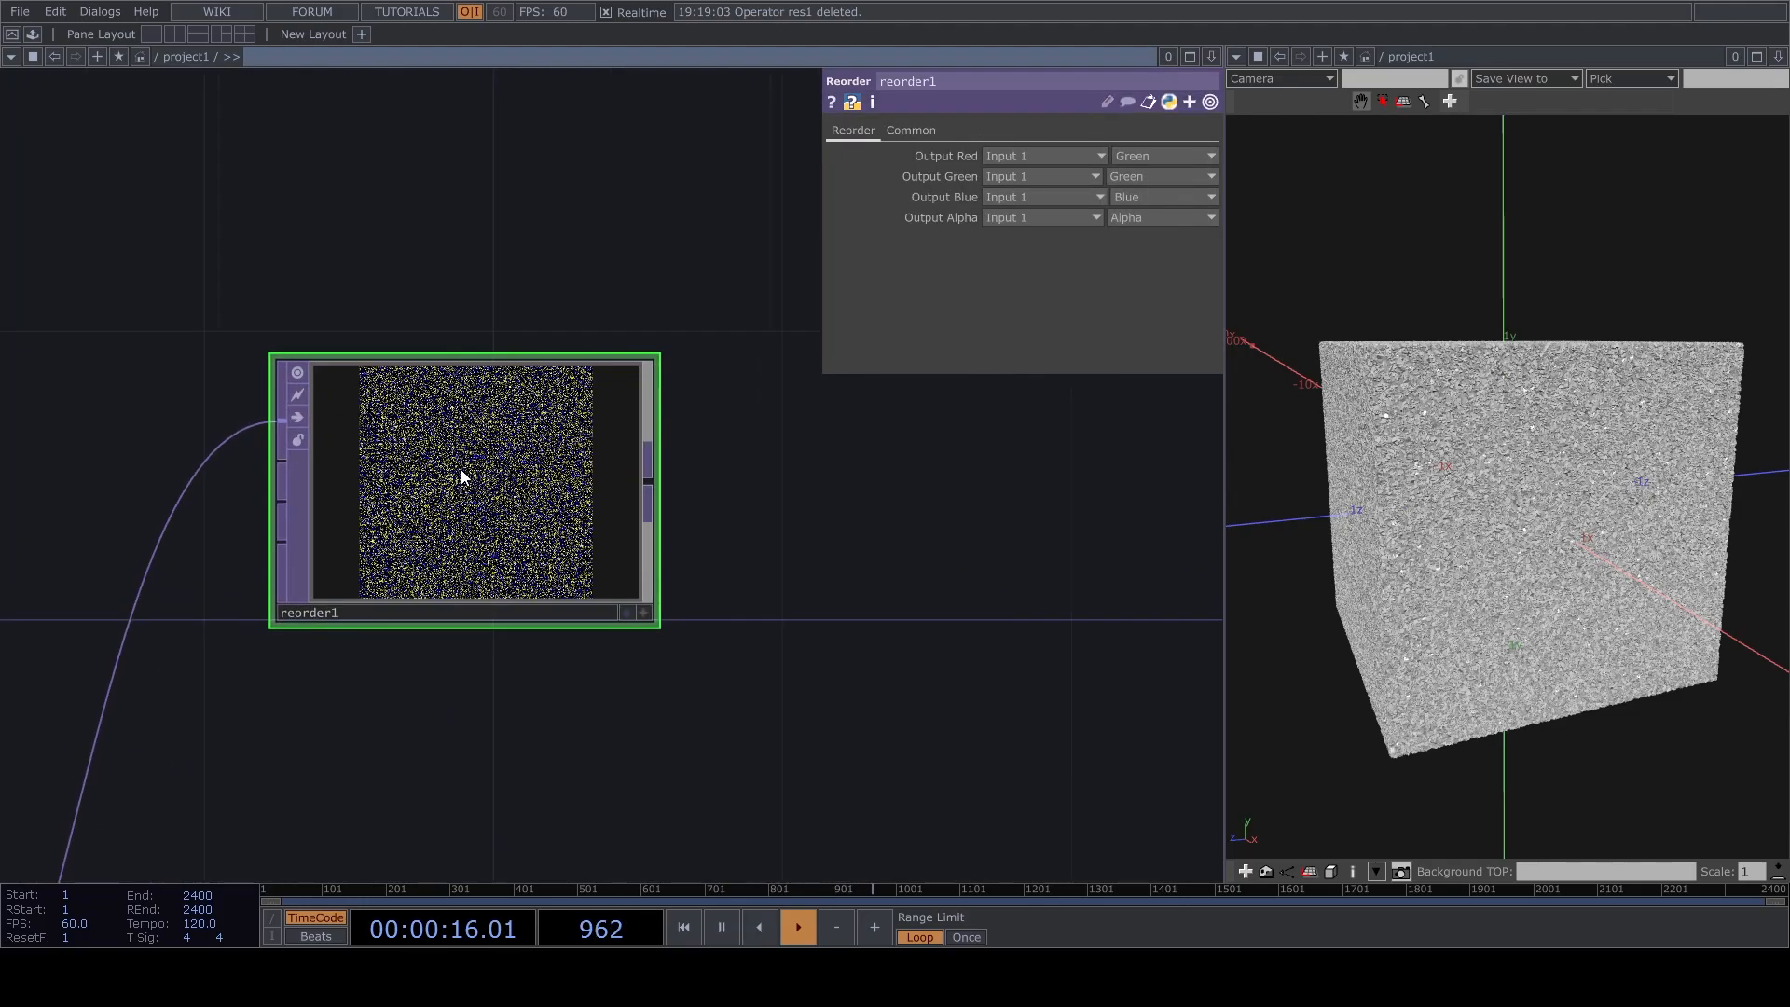
# Set the Reorder TOP's pixel format to 32-bit float (Mono).
pyautogui.click(911, 130)
pyautogui.click(1122, 362)
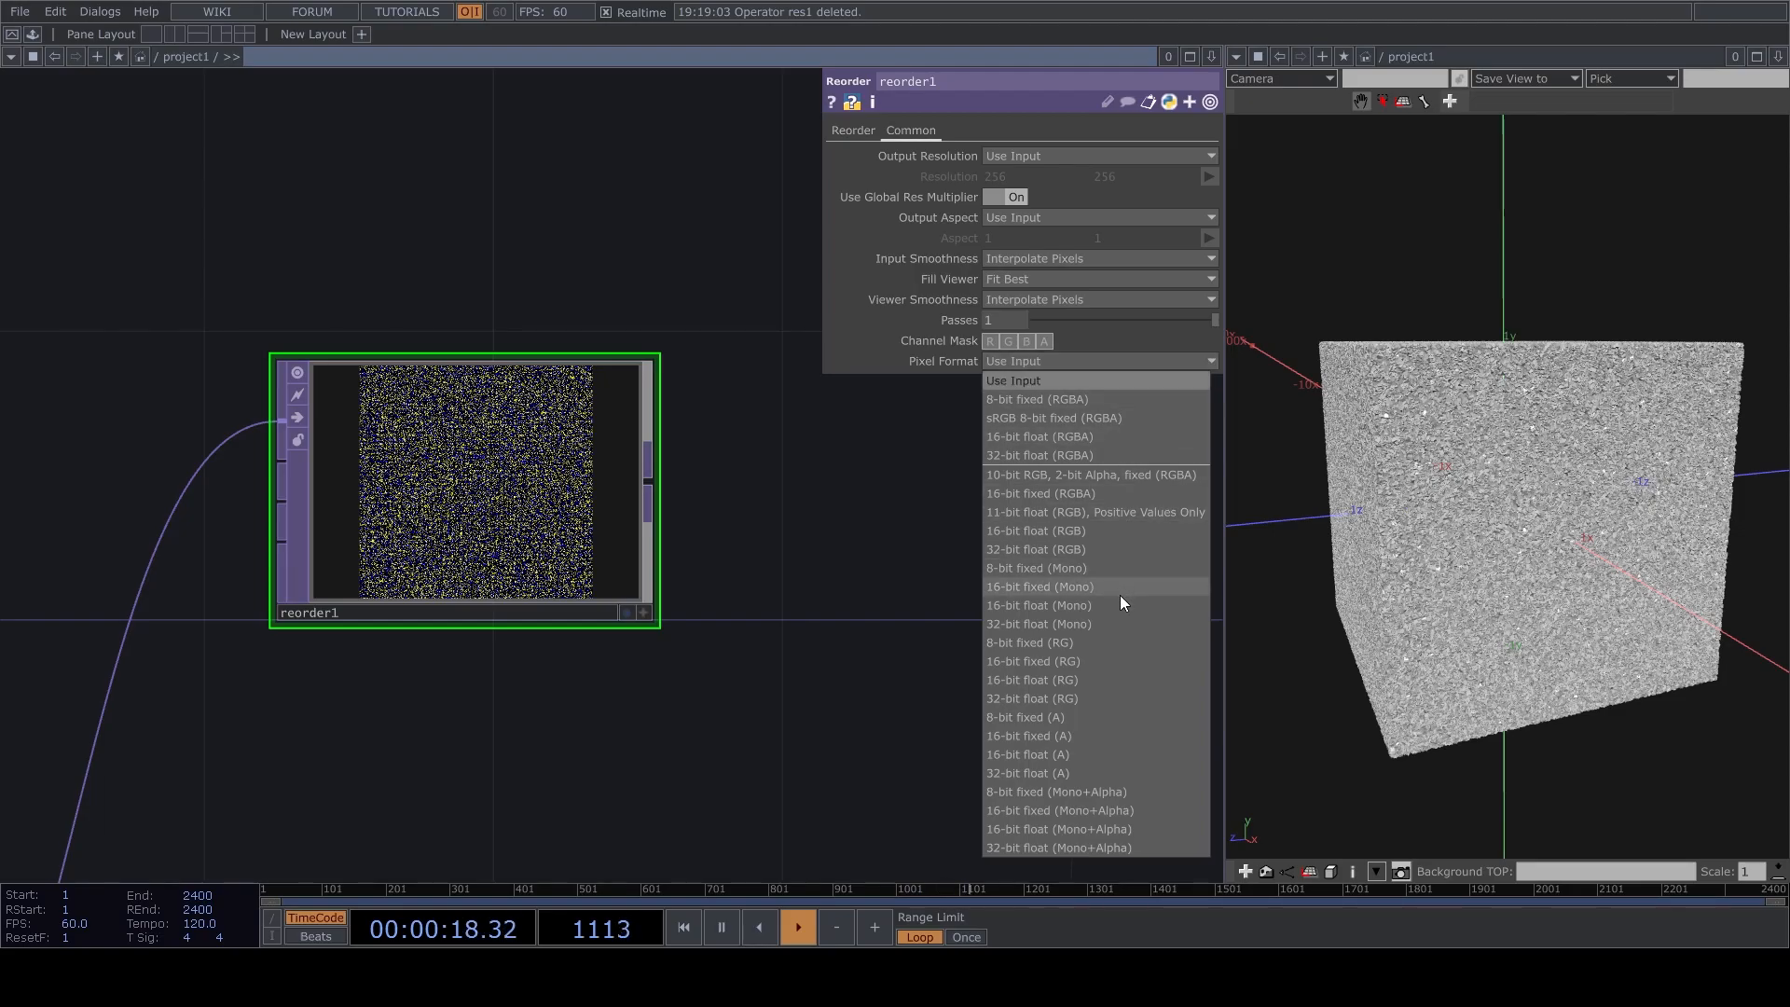
pyautogui.click(1117, 622)
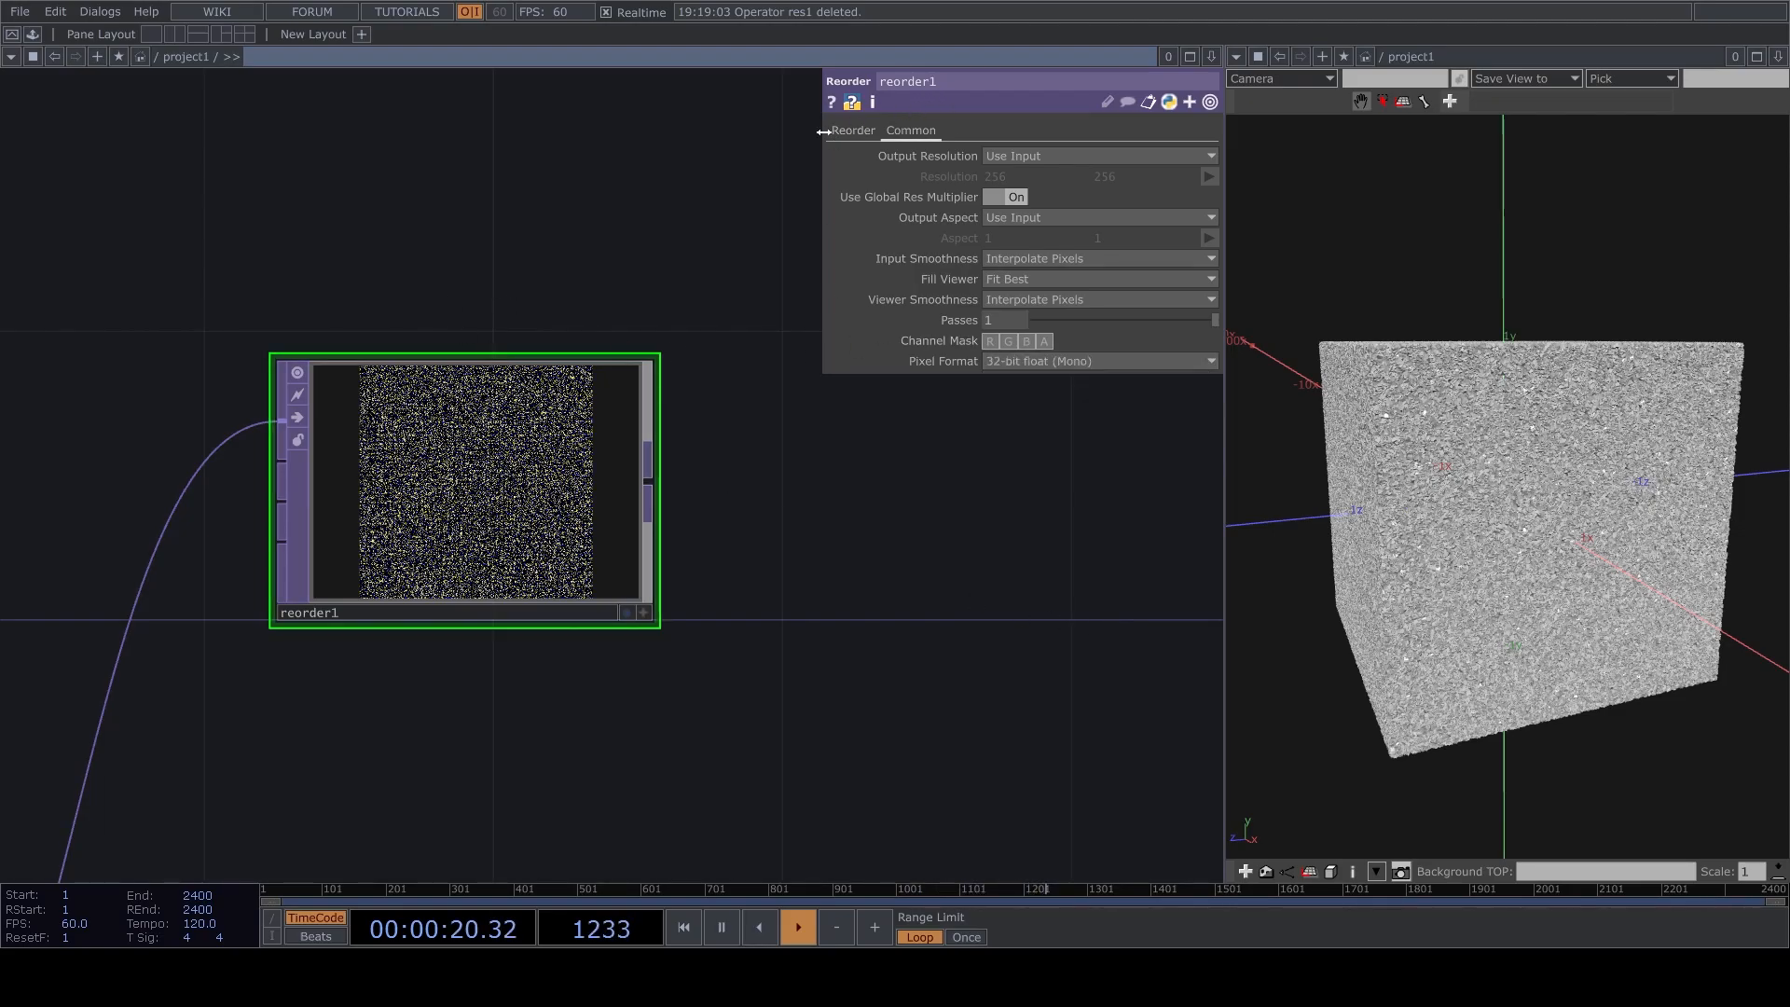
pyautogui.click(852, 131)
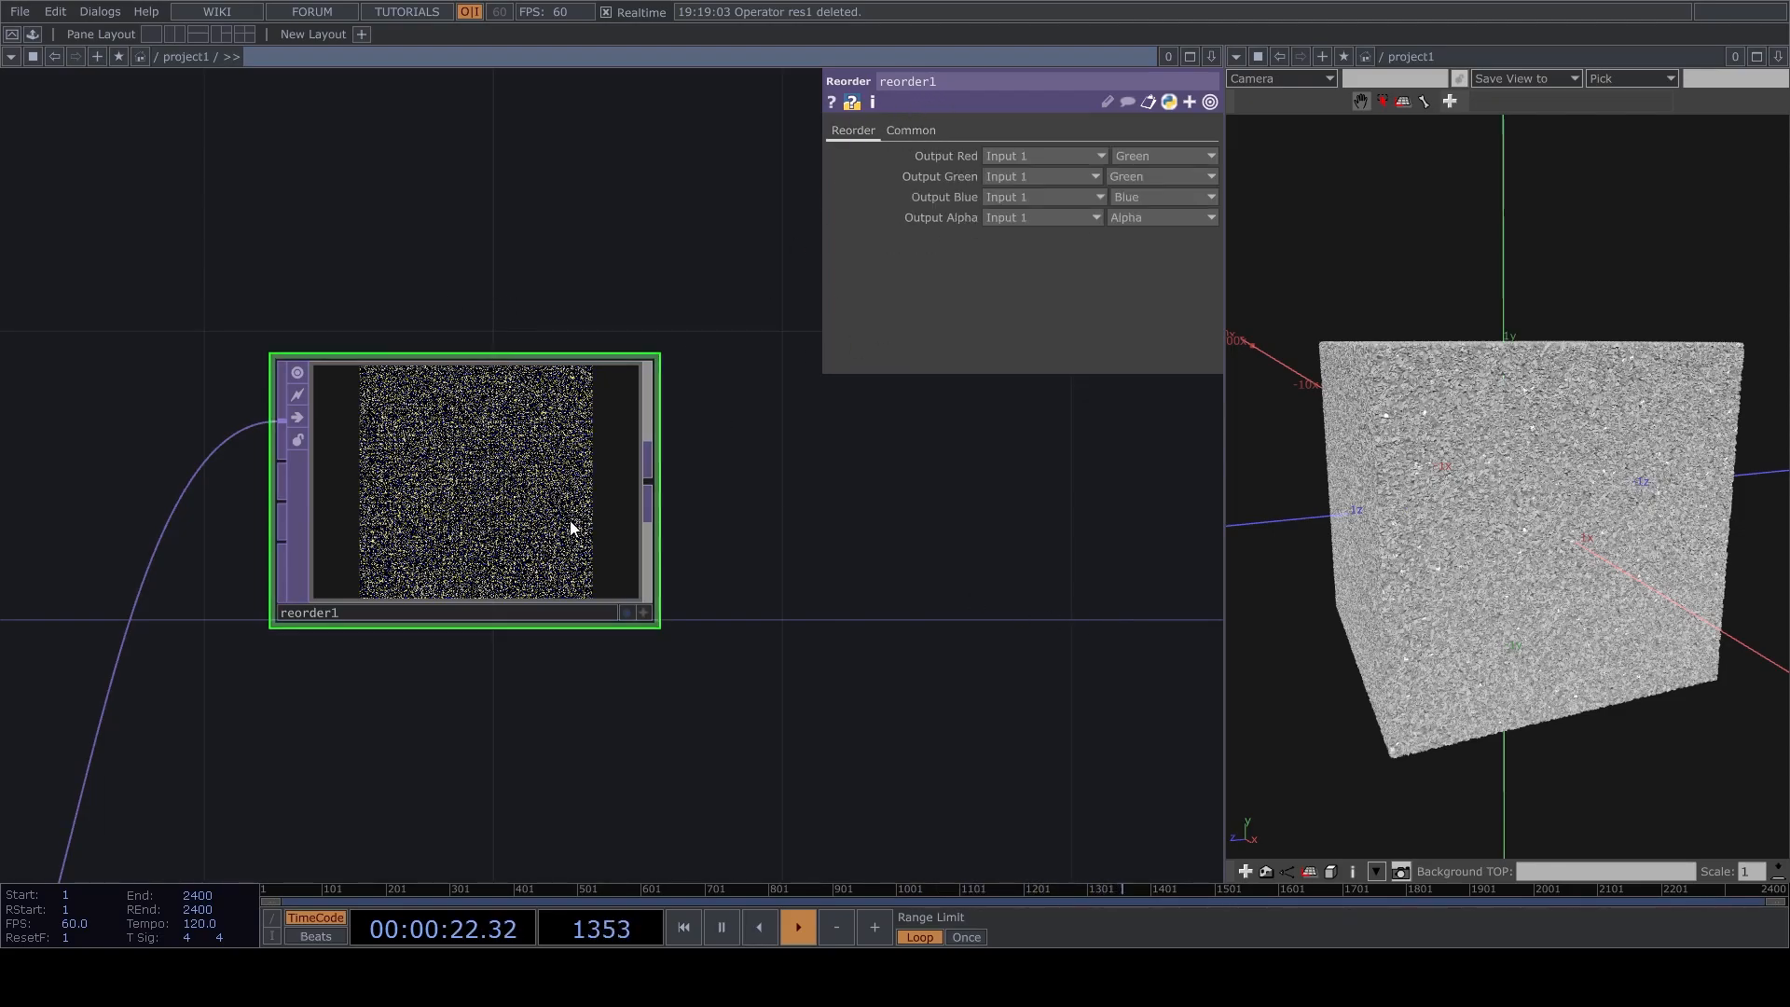
# Examine the single-channel texture of reorder1 up close alongside the cube in the geometry view.
pyautogui.moveTo(849, 580); pyautogui.dragTo(876, 377)
pyautogui.scroll(-3, 876, 345)
pyautogui.moveTo(806, 516); pyautogui.dragTo(791, 560)
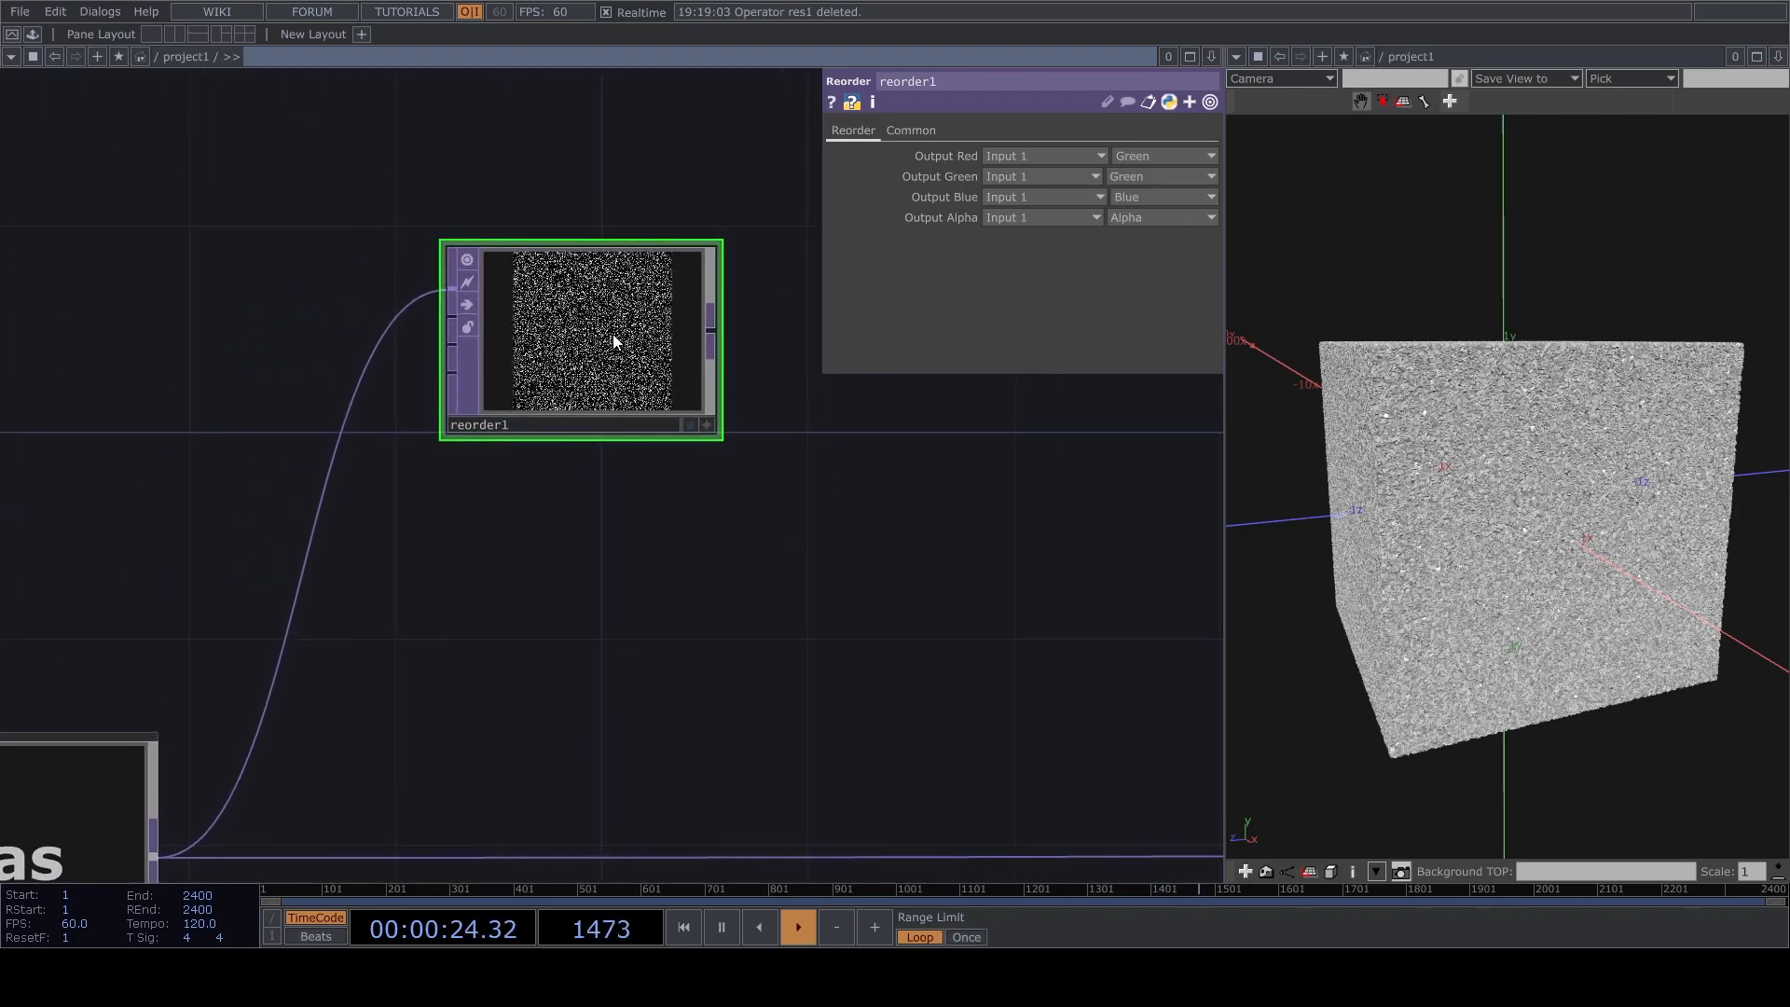
pyautogui.moveTo(622, 331); pyautogui.dragTo(571, 435)
pyautogui.moveTo(1657, 354); pyautogui.dragTo(1558, 386)
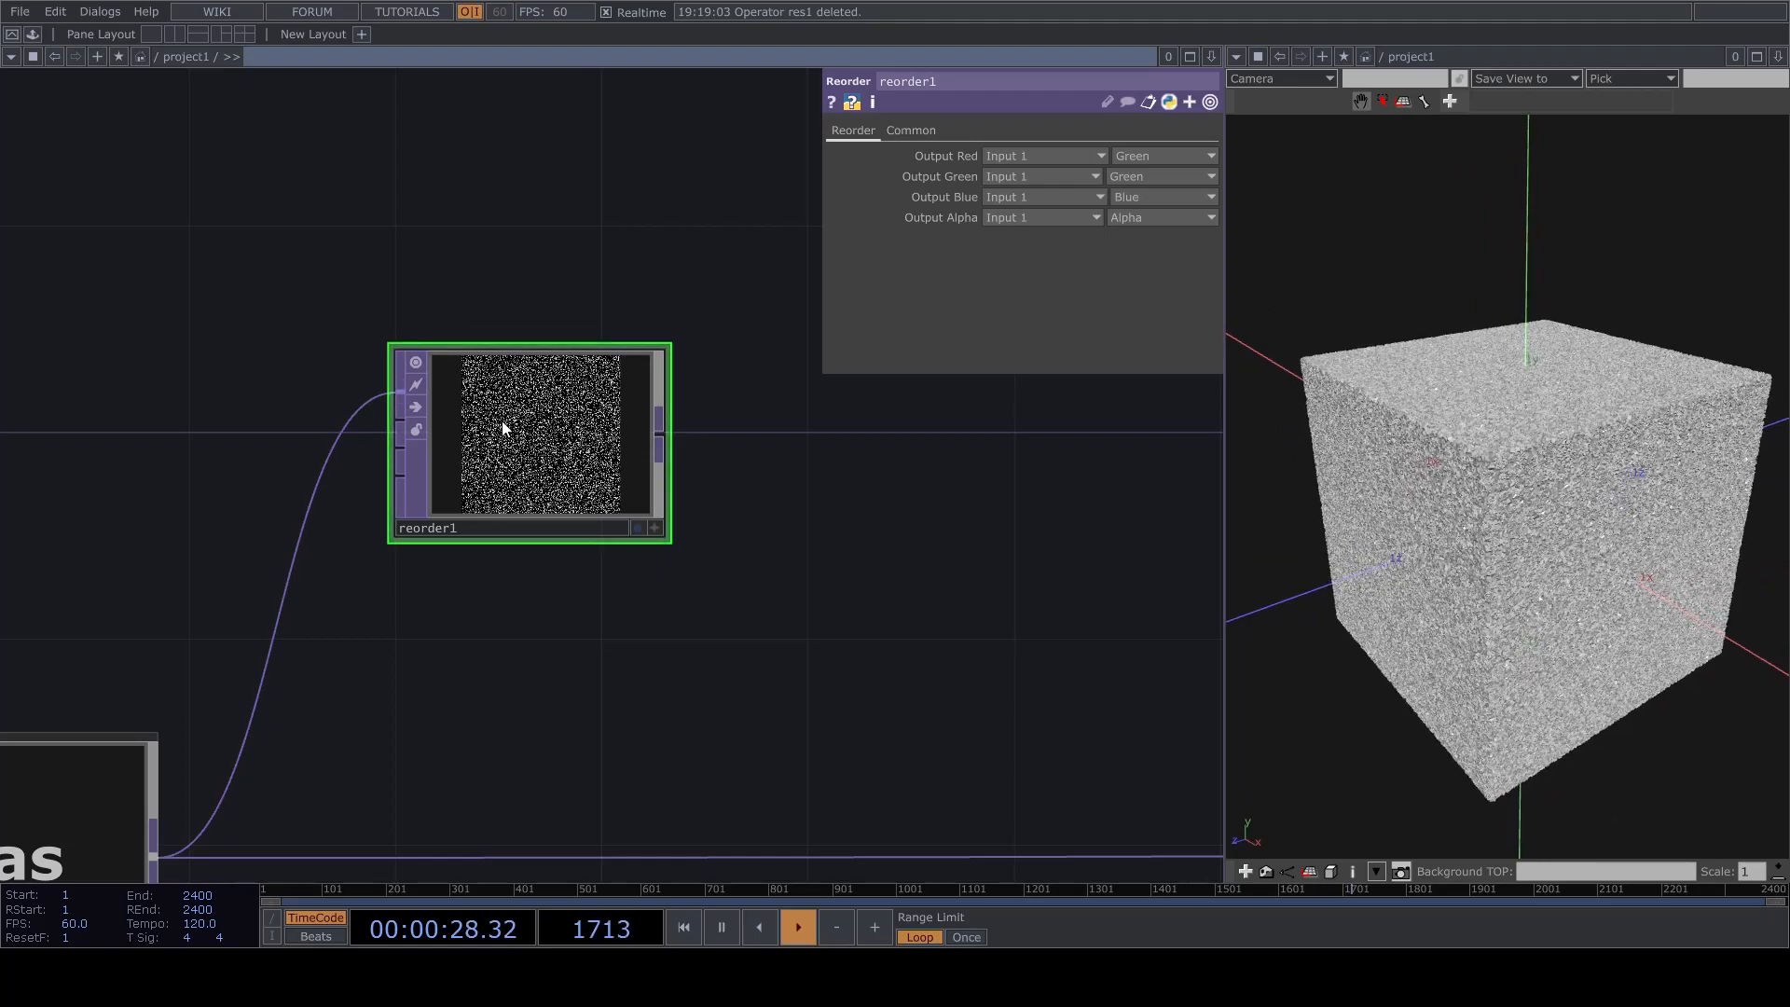
pyautogui.scroll(5, 464, 373)
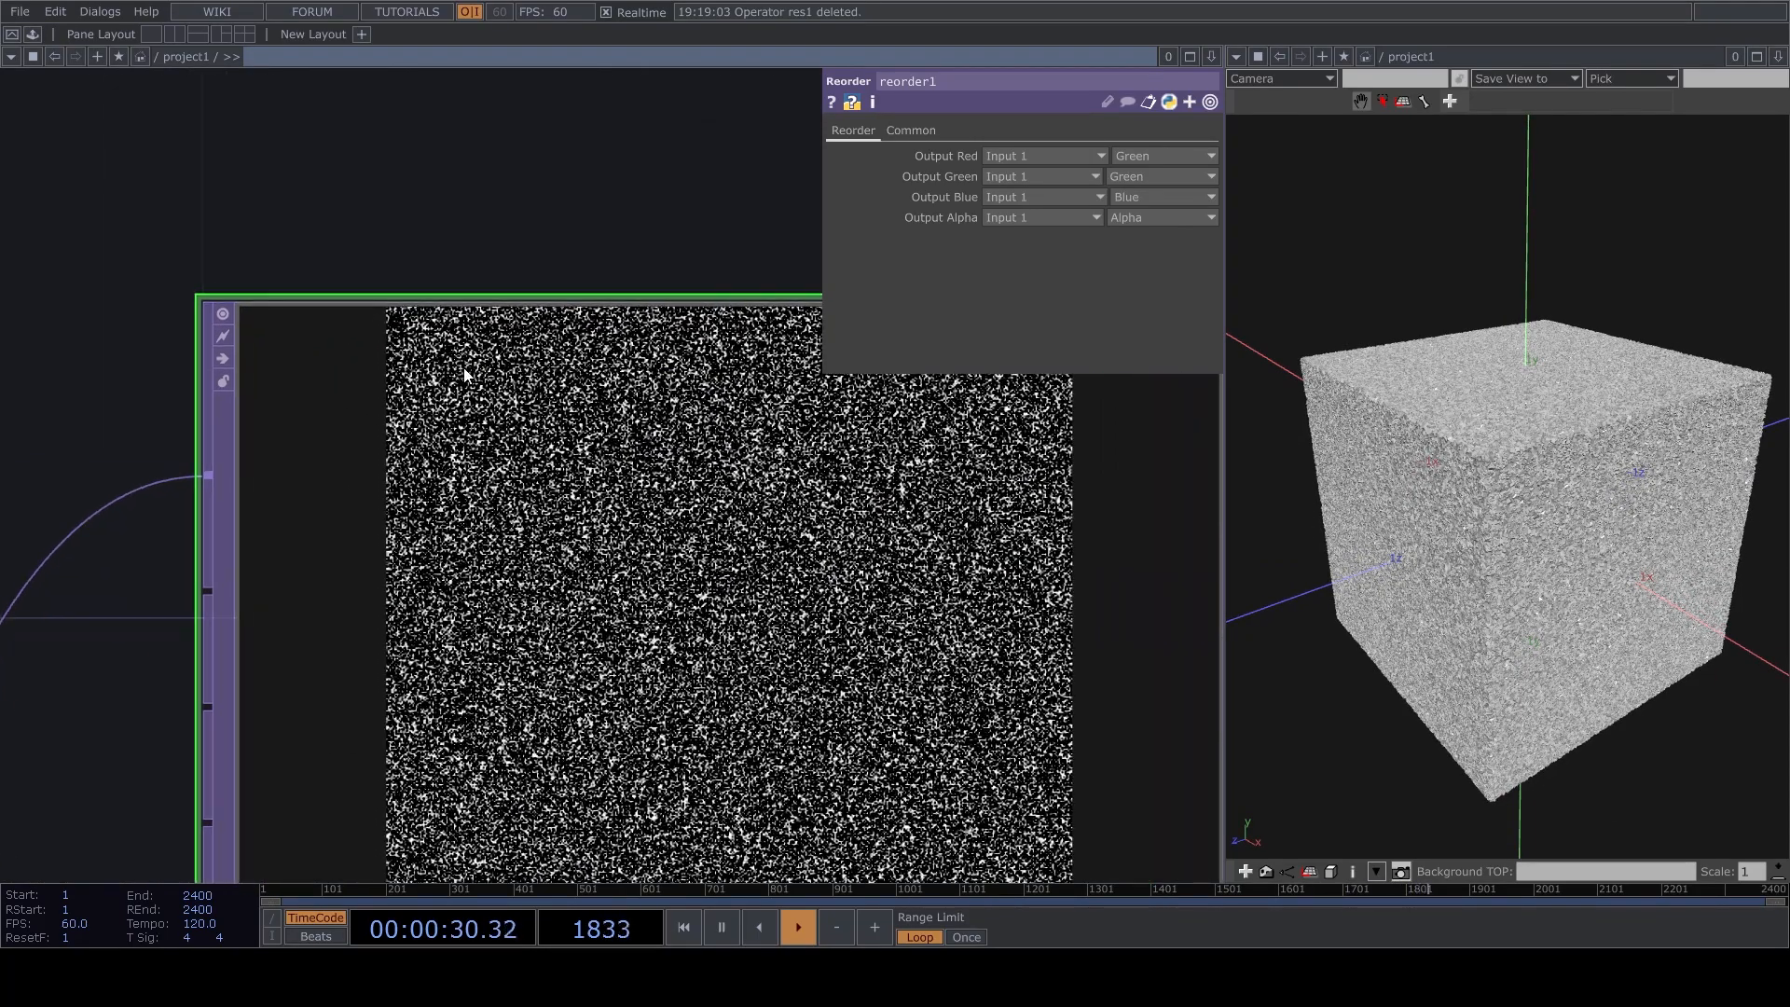
pyautogui.scroll(-3, 464, 374)
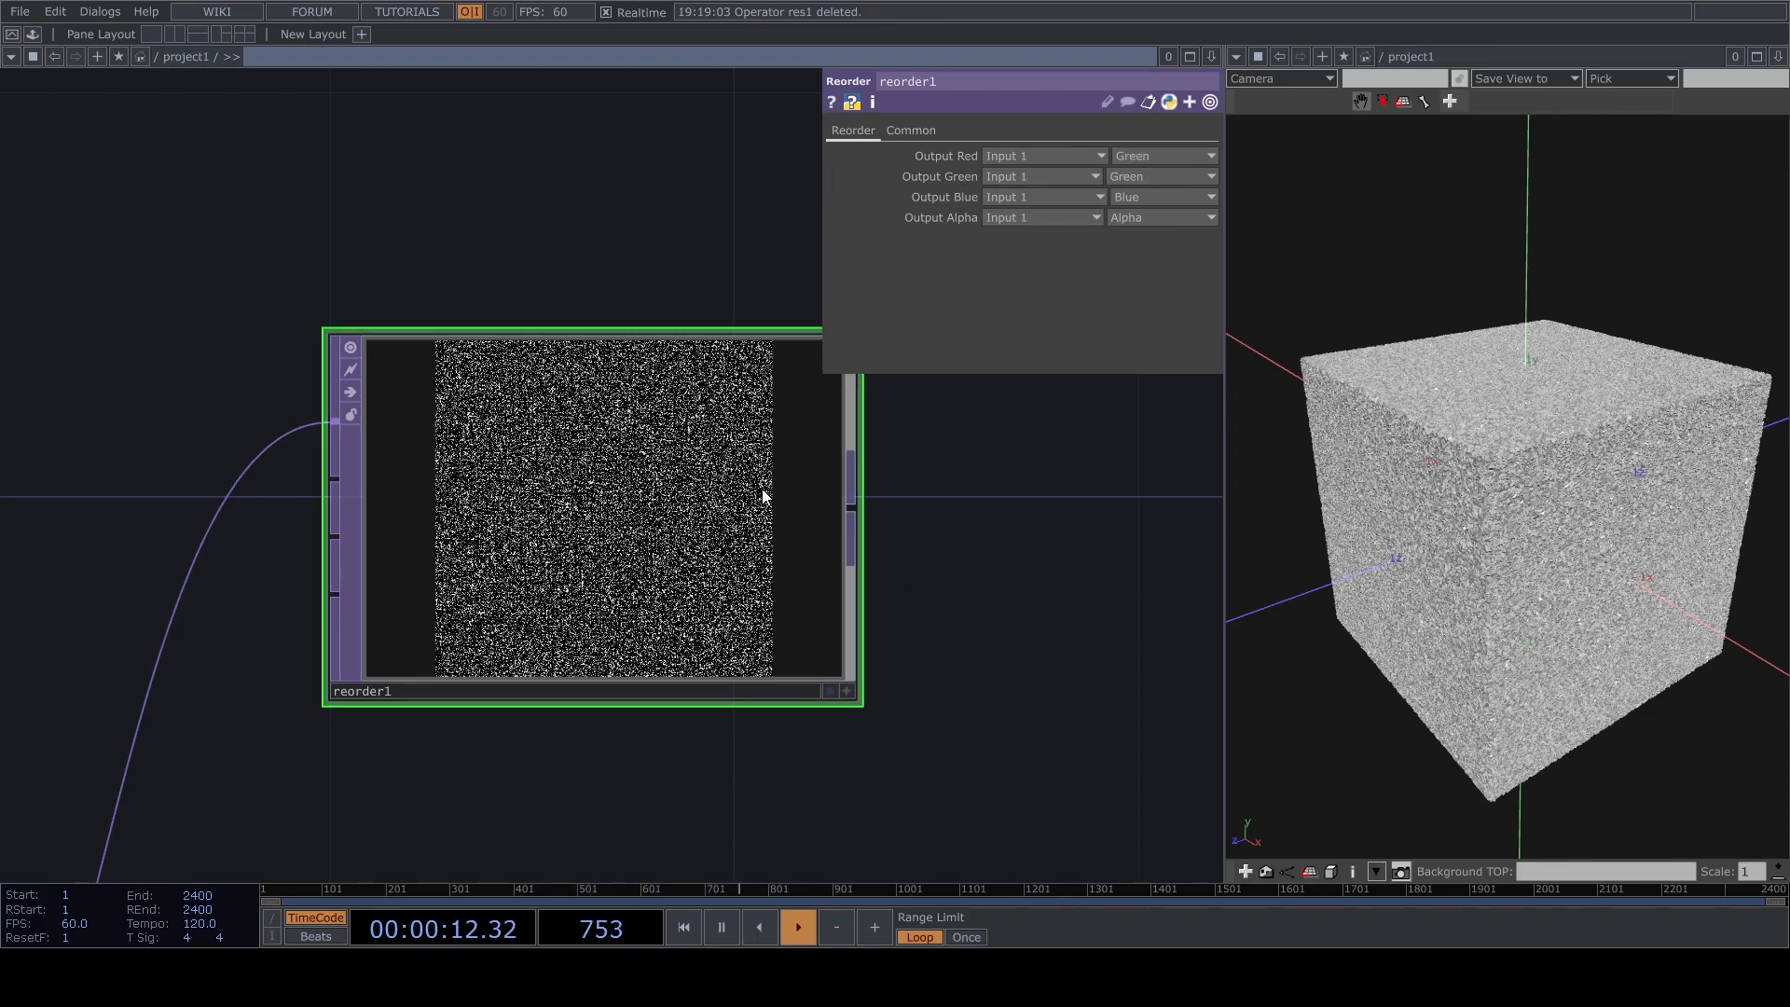
pyautogui.scroll(-8, 759, 507)
pyautogui.moveTo(427, 630); pyautogui.dragTo(316, 630)
pyautogui.moveTo(706, 478); pyautogui.dragTo(624, 584)
pyautogui.moveTo(528, 612); pyautogui.dragTo(434, 463)
# Branch a Feedback TOP off pointGenerator and place it beside reorder1.
pyautogui.click(297, 739)
pyautogui.click(656, 451)
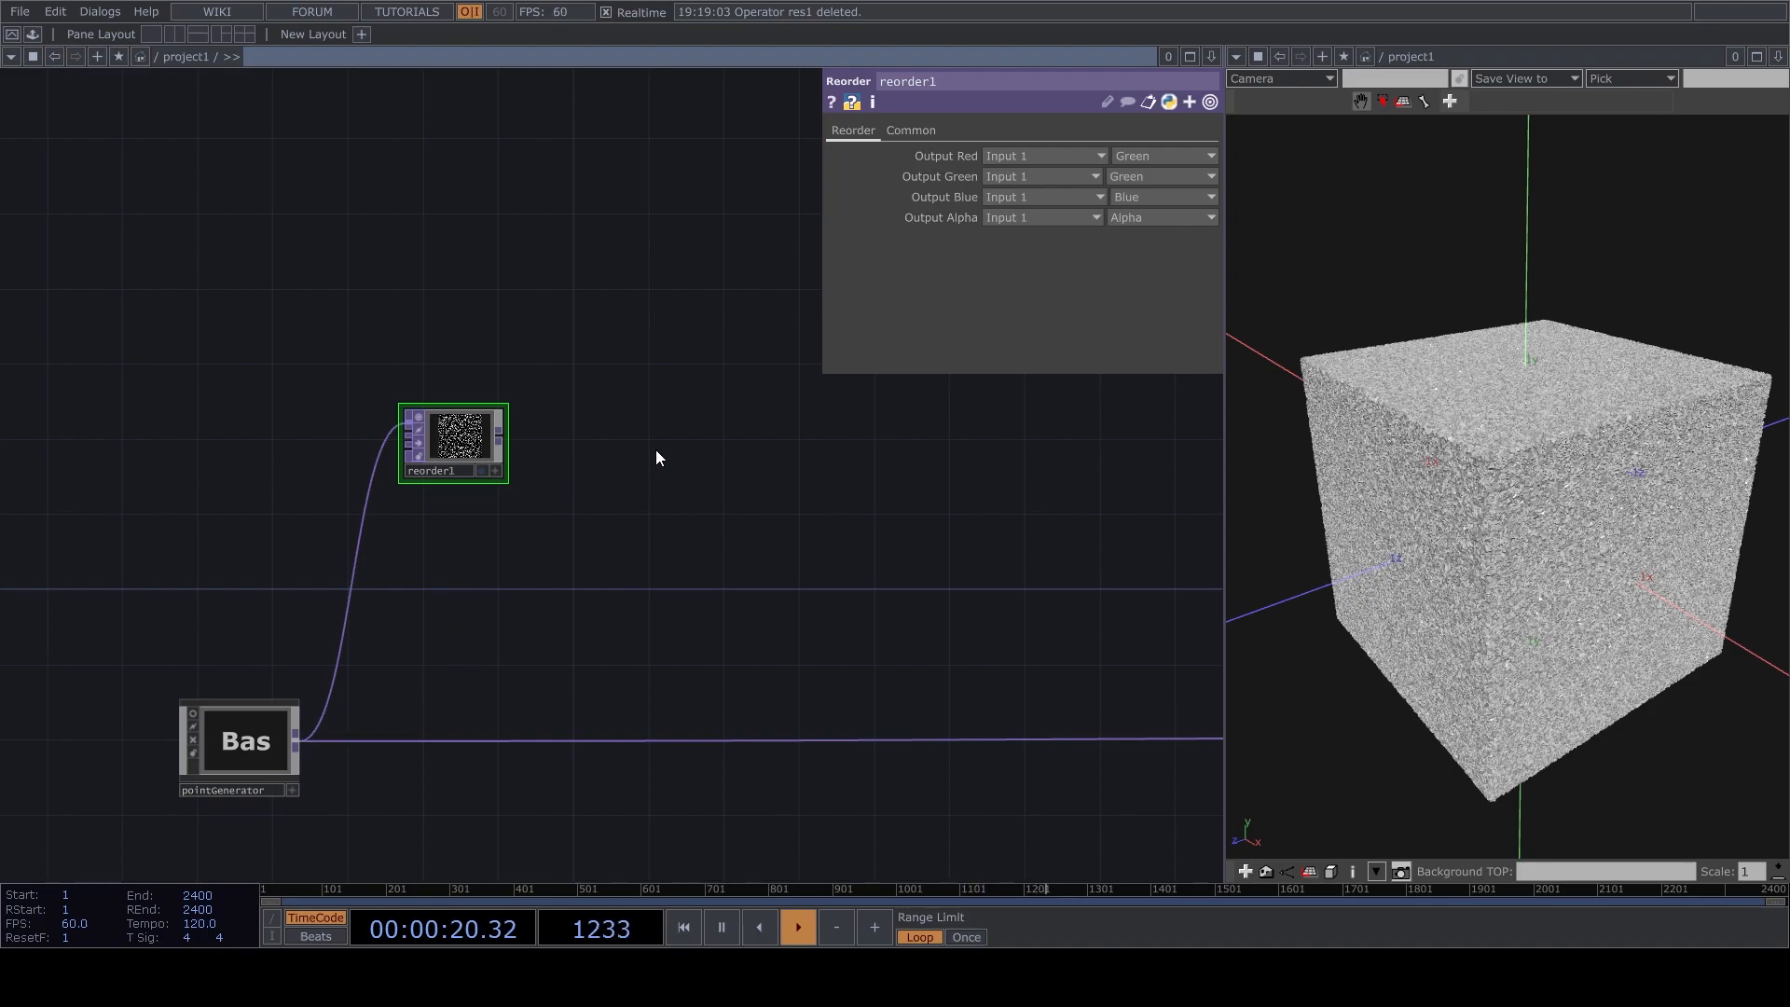
pyautogui.click(376, 683)
pyautogui.click(620, 454)
pyautogui.moveTo(625, 442); pyautogui.dragTo(657, 511)
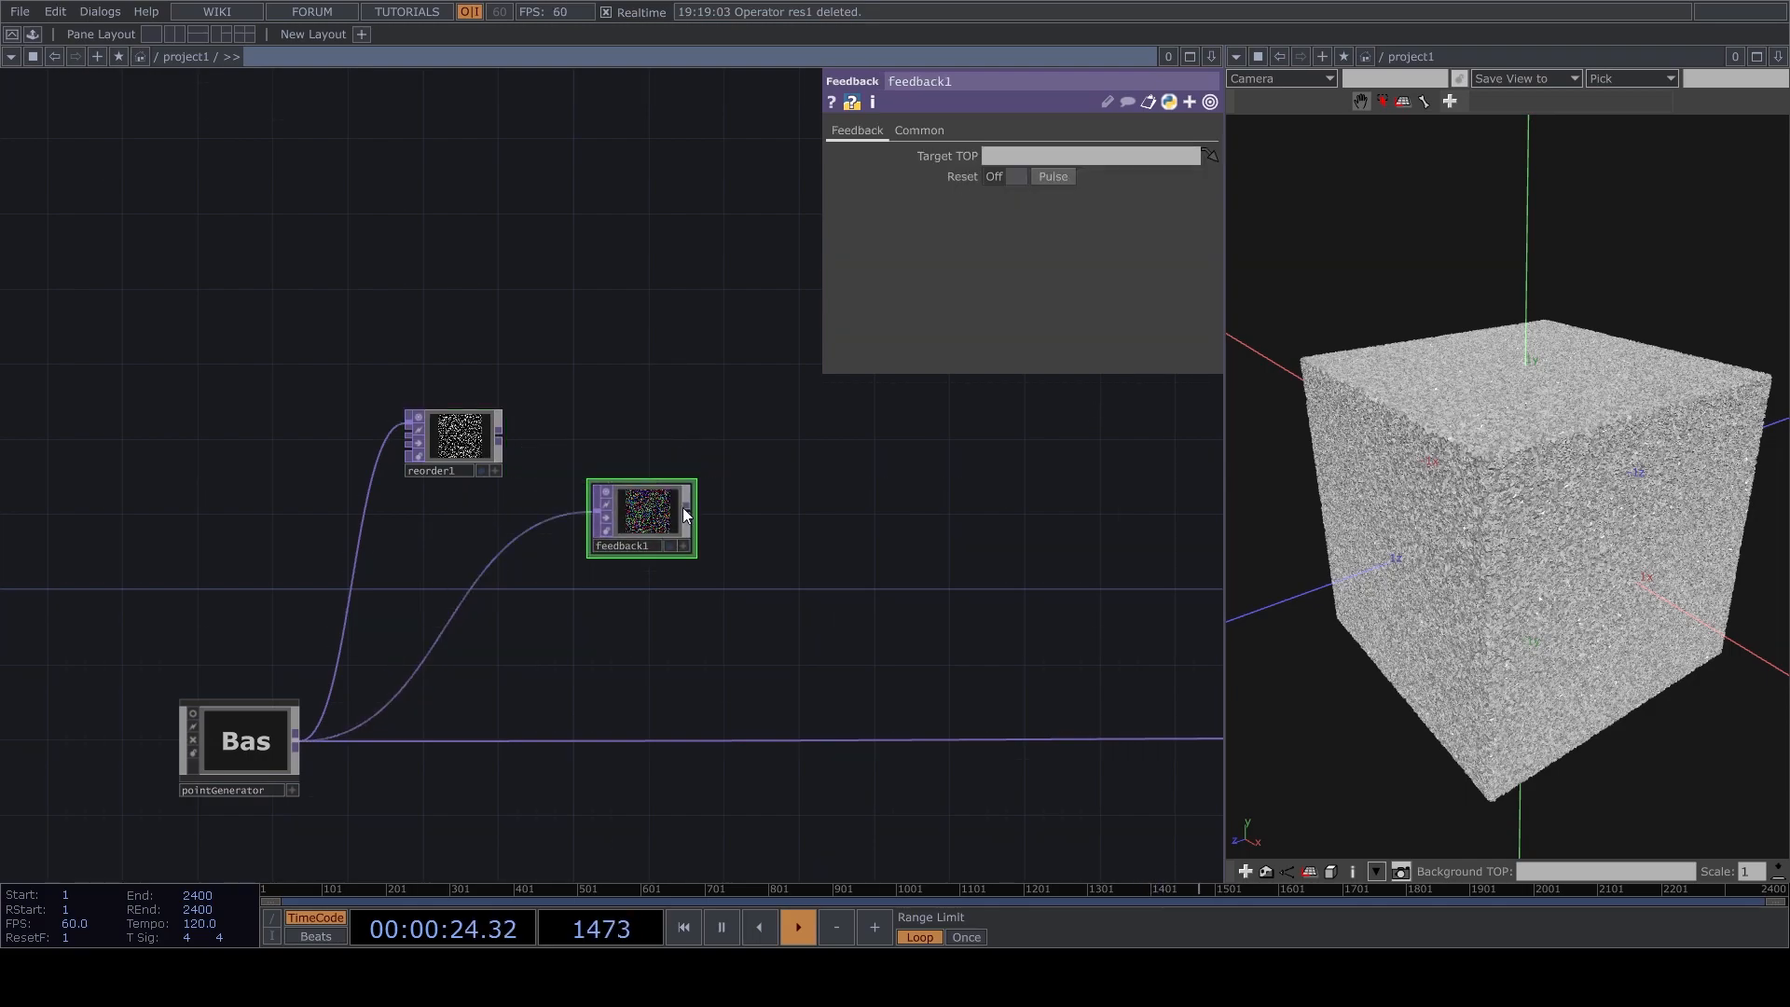
# Combine feedback1 and the pointGenerator output in a new Composite TOP with the Over operation.
pyautogui.click(689, 510)
pyautogui.press('Tab')
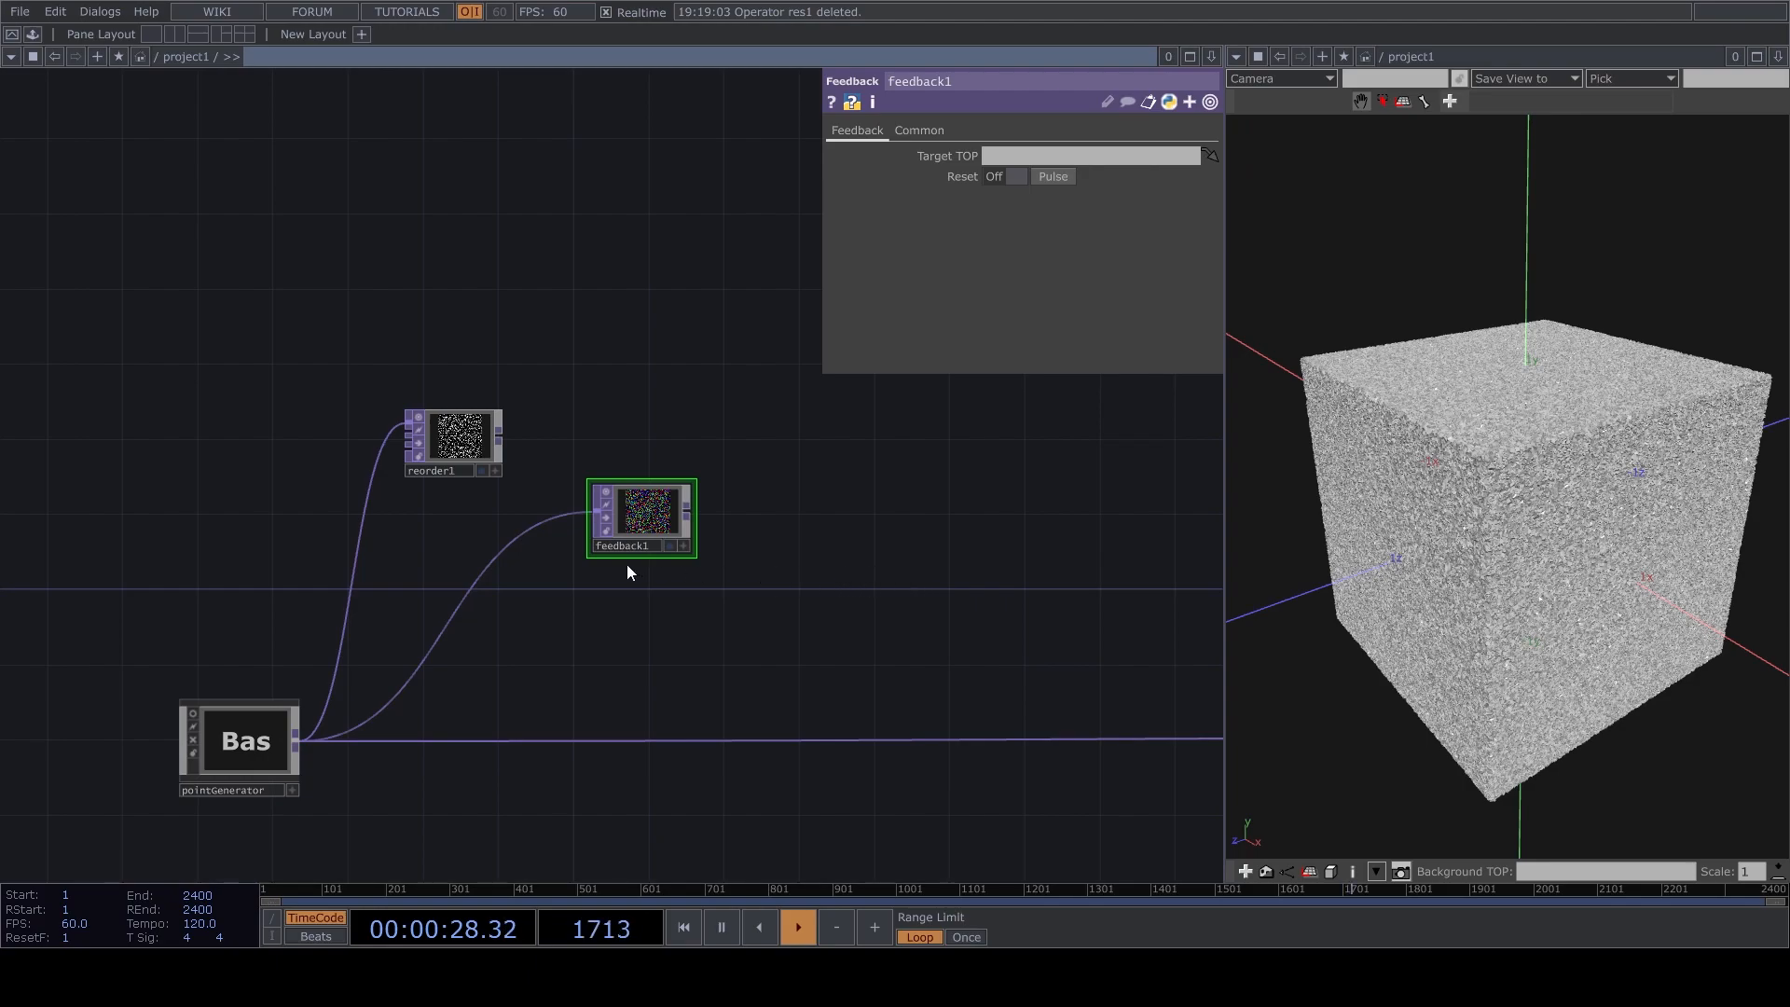
pyautogui.click(963, 610)
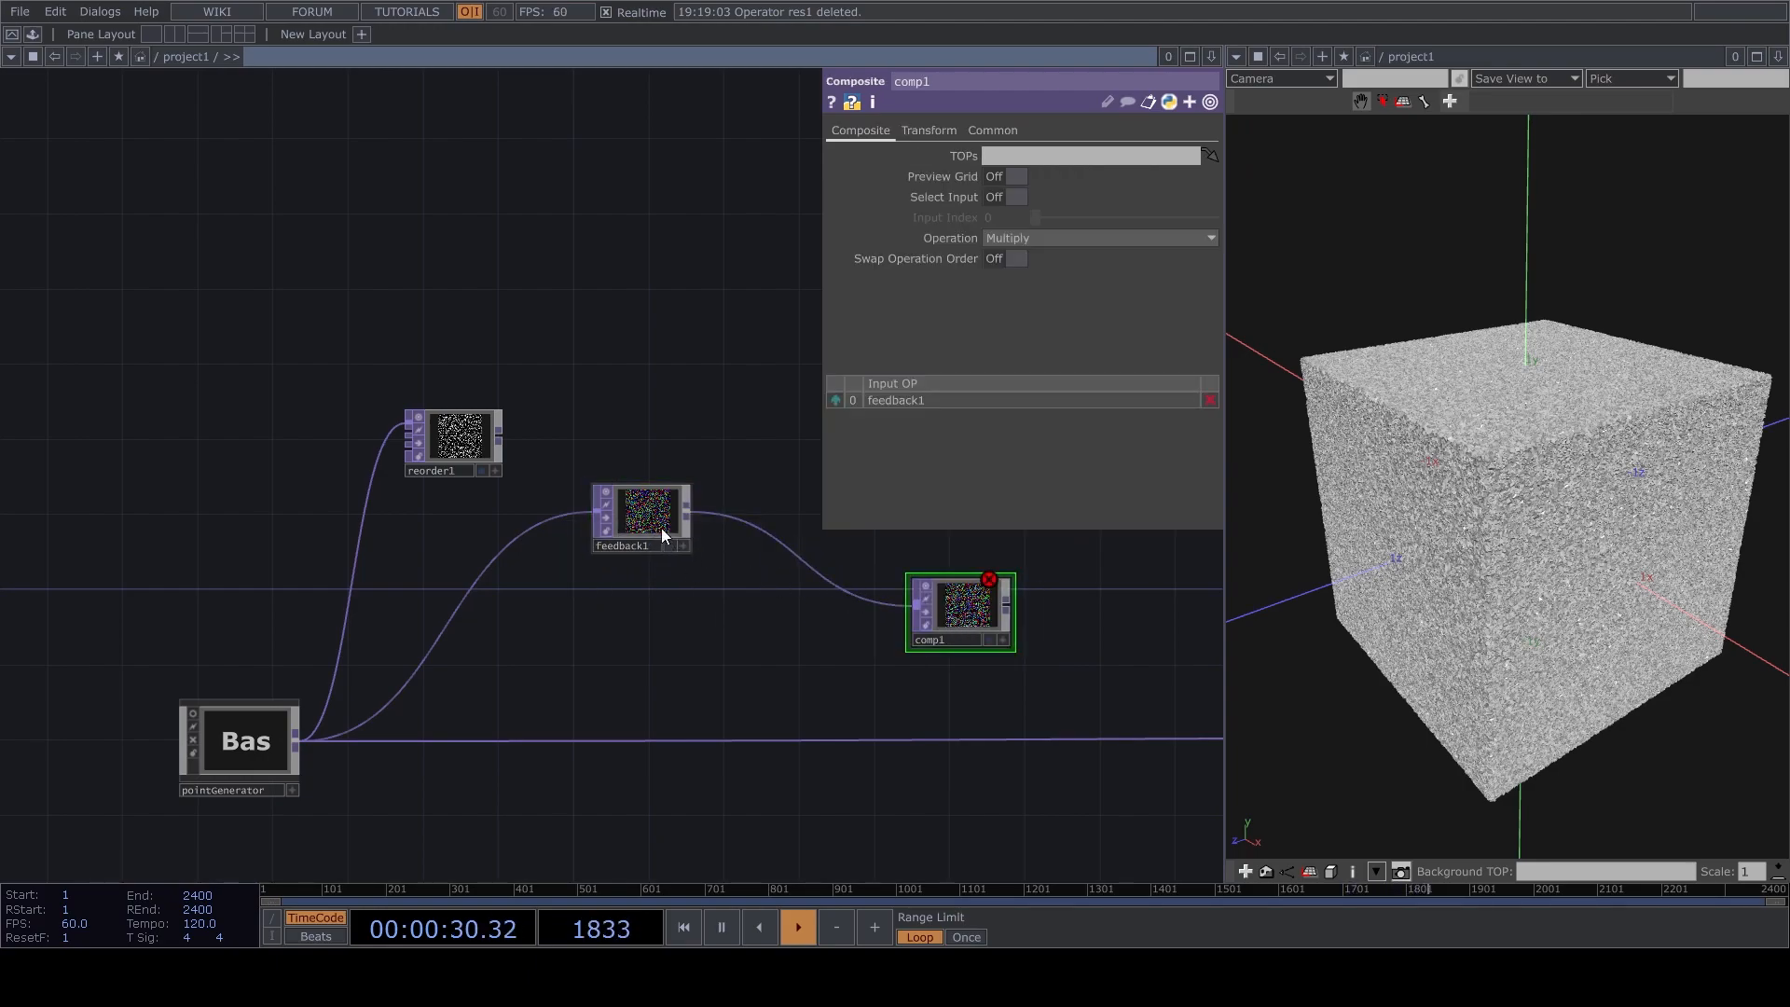
pyautogui.moveTo(750, 591); pyautogui.dragTo(704, 577)
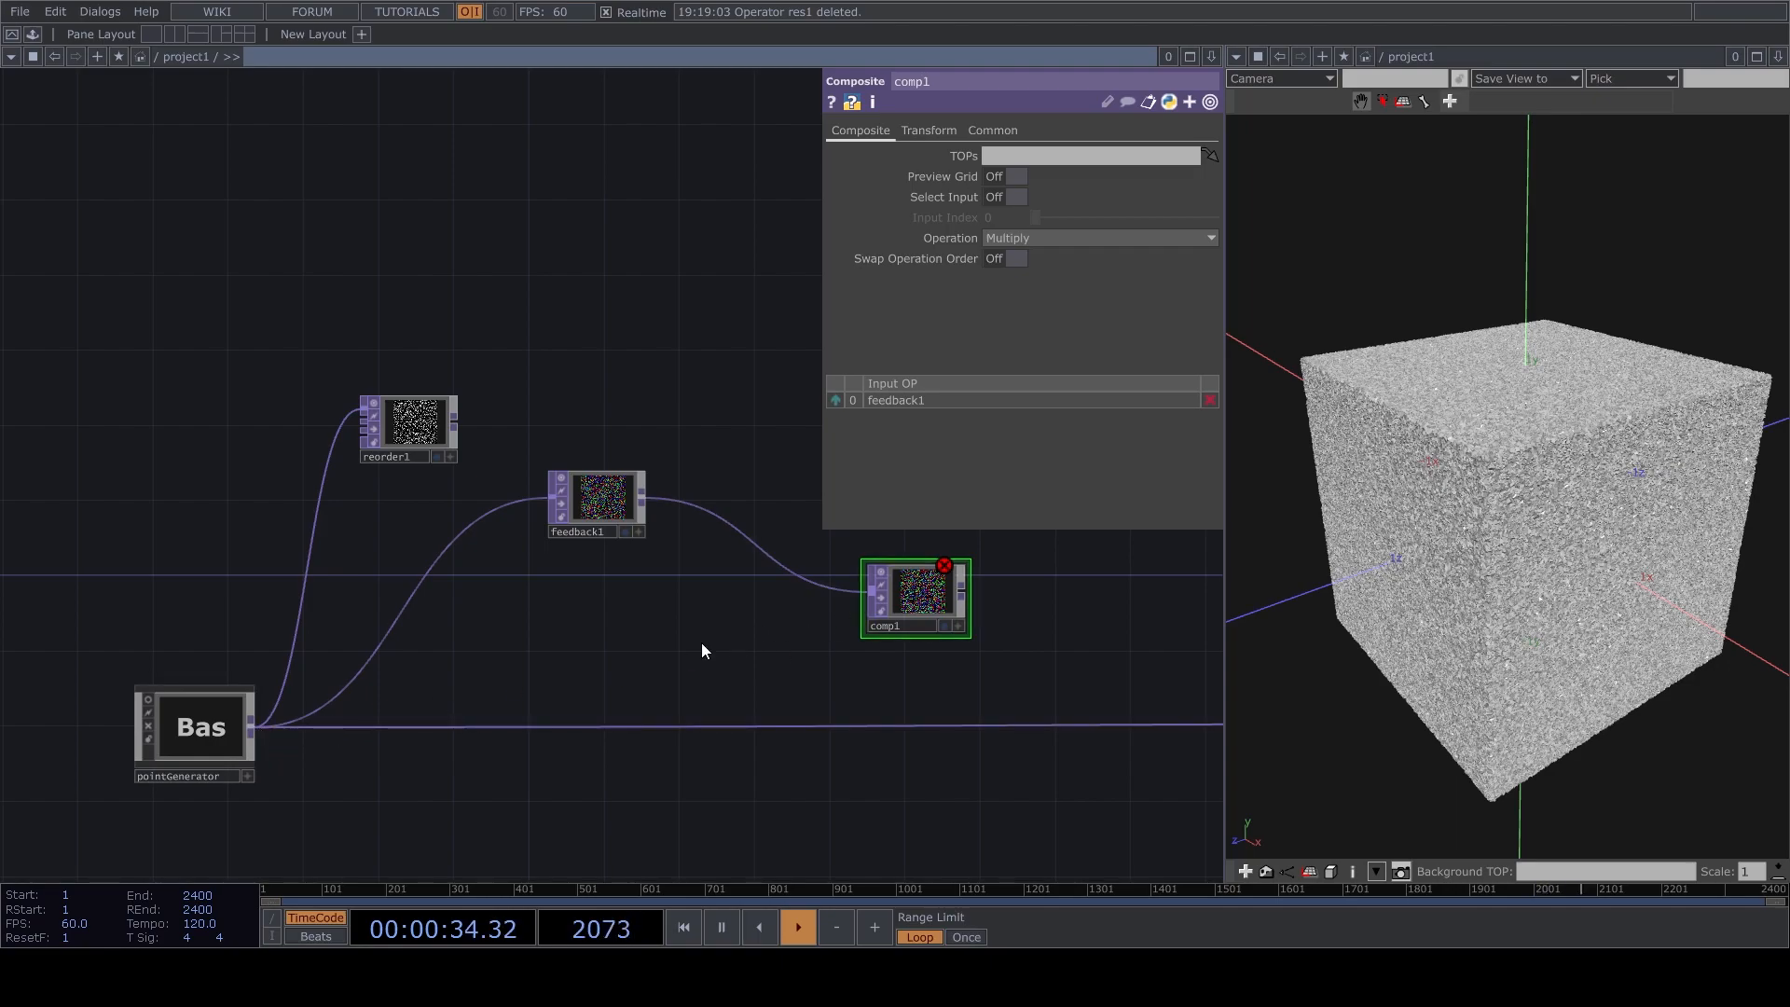
pyautogui.moveTo(253, 725); pyautogui.dragTo(909, 604)
pyautogui.click(909, 604)
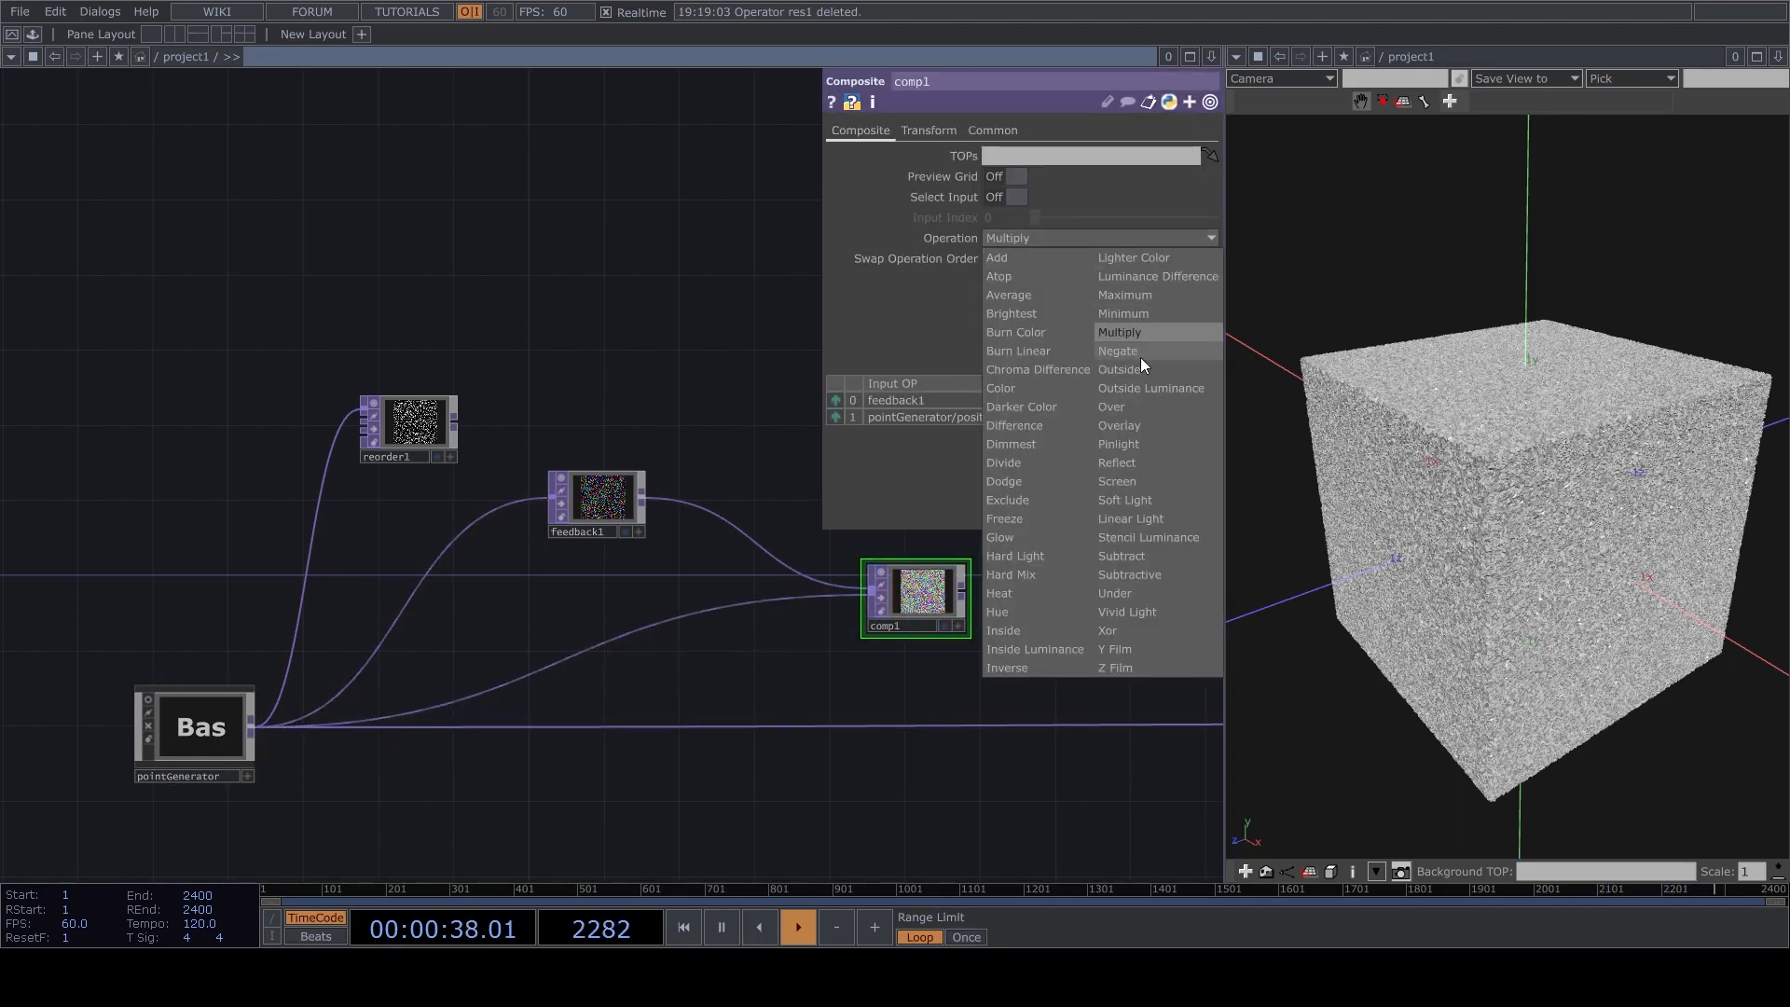
pyautogui.click(1137, 408)
# Feed comp1 into null2 in place of pointGenerator and make comp1 the Target TOP of feedback1.
pyautogui.moveTo(879, 668); pyautogui.dragTo(850, 600)
pyautogui.click(962, 593)
pyautogui.click(896, 720)
pyautogui.moveTo(882, 575); pyautogui.dragTo(546, 459)
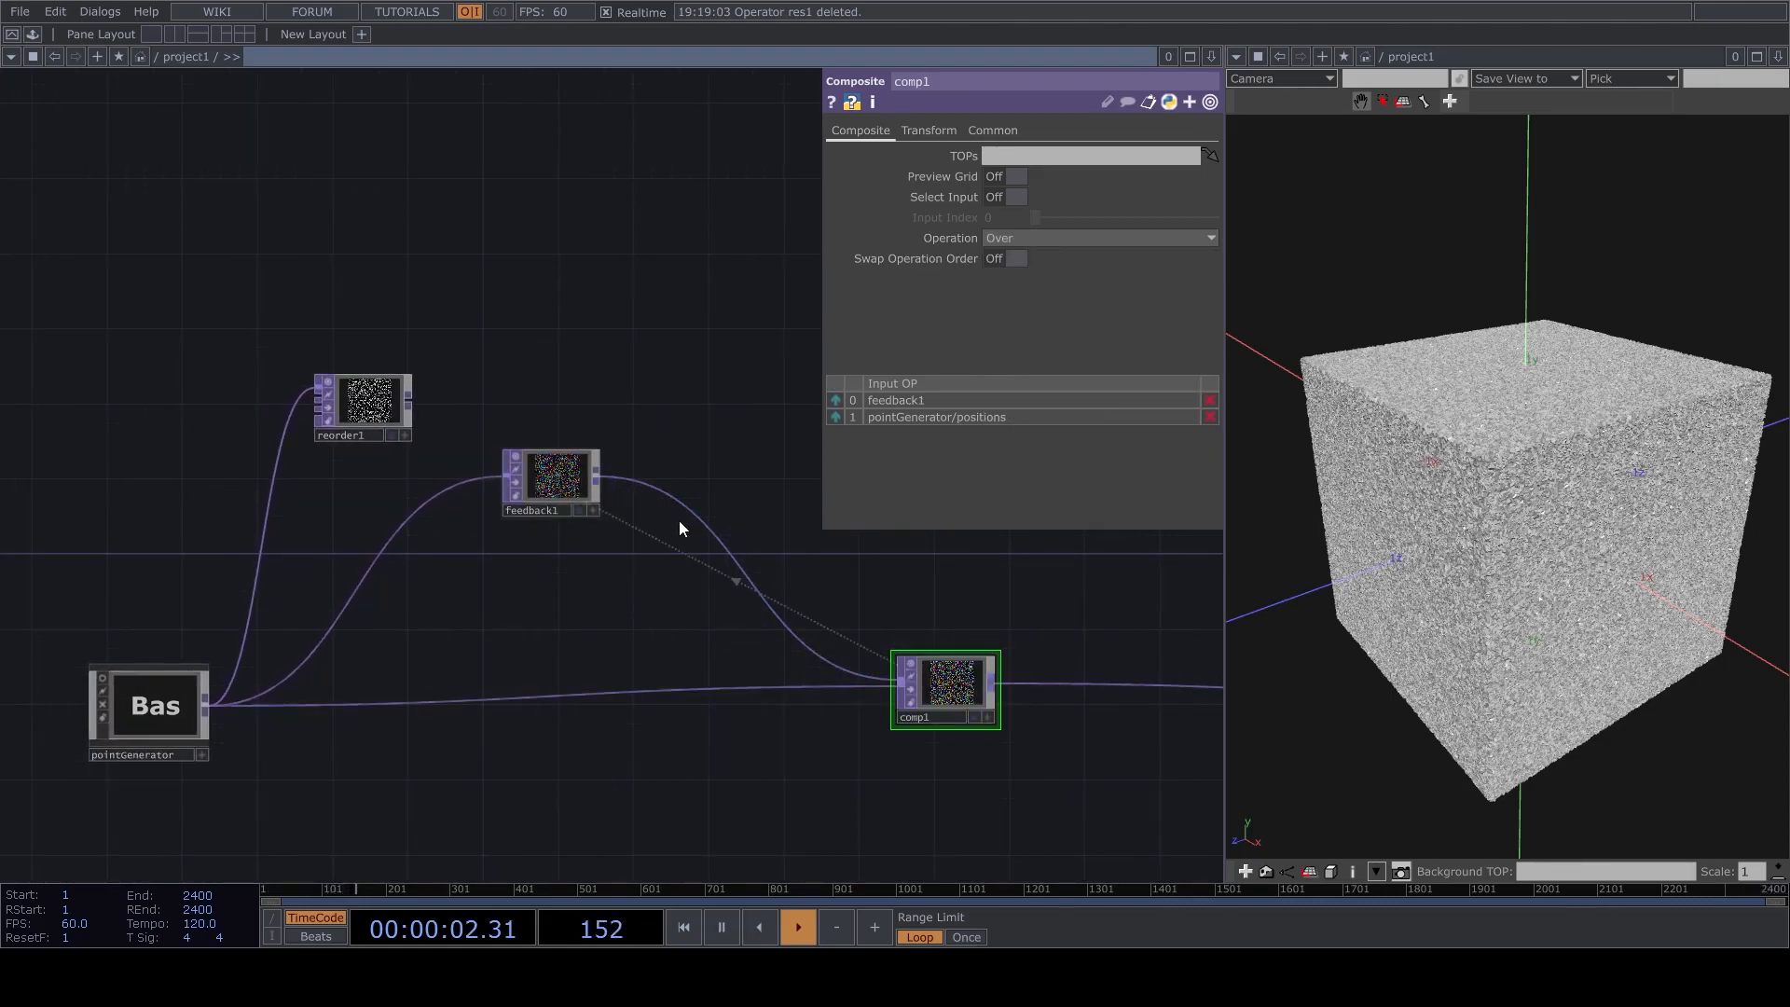
pyautogui.moveTo(774, 569); pyautogui.dragTo(864, 658)
pyautogui.moveTo(674, 569); pyautogui.dragTo(617, 568)
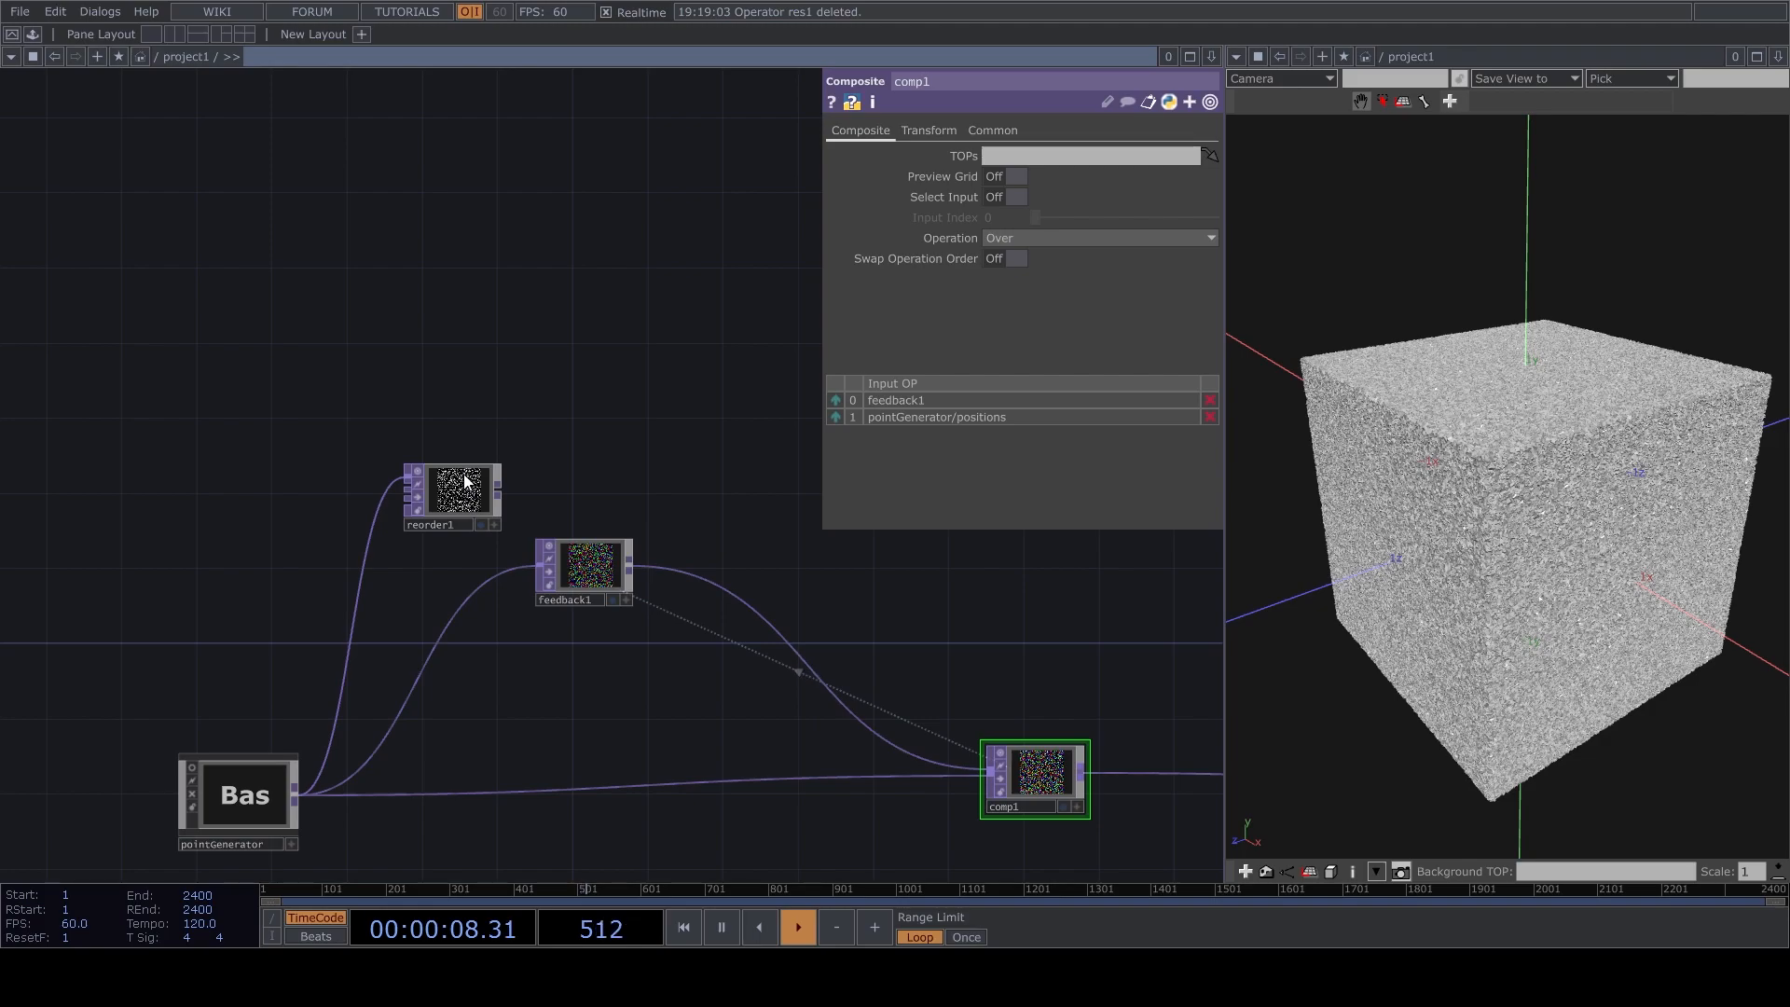
# Add a Keyboard In CHOP for key 1 and rearrange reorder1 and feedback1 beneath it.
pyautogui.hotkey('ctrl', 'v')
pyautogui.moveTo(446, 466); pyautogui.dragTo(202, 447)
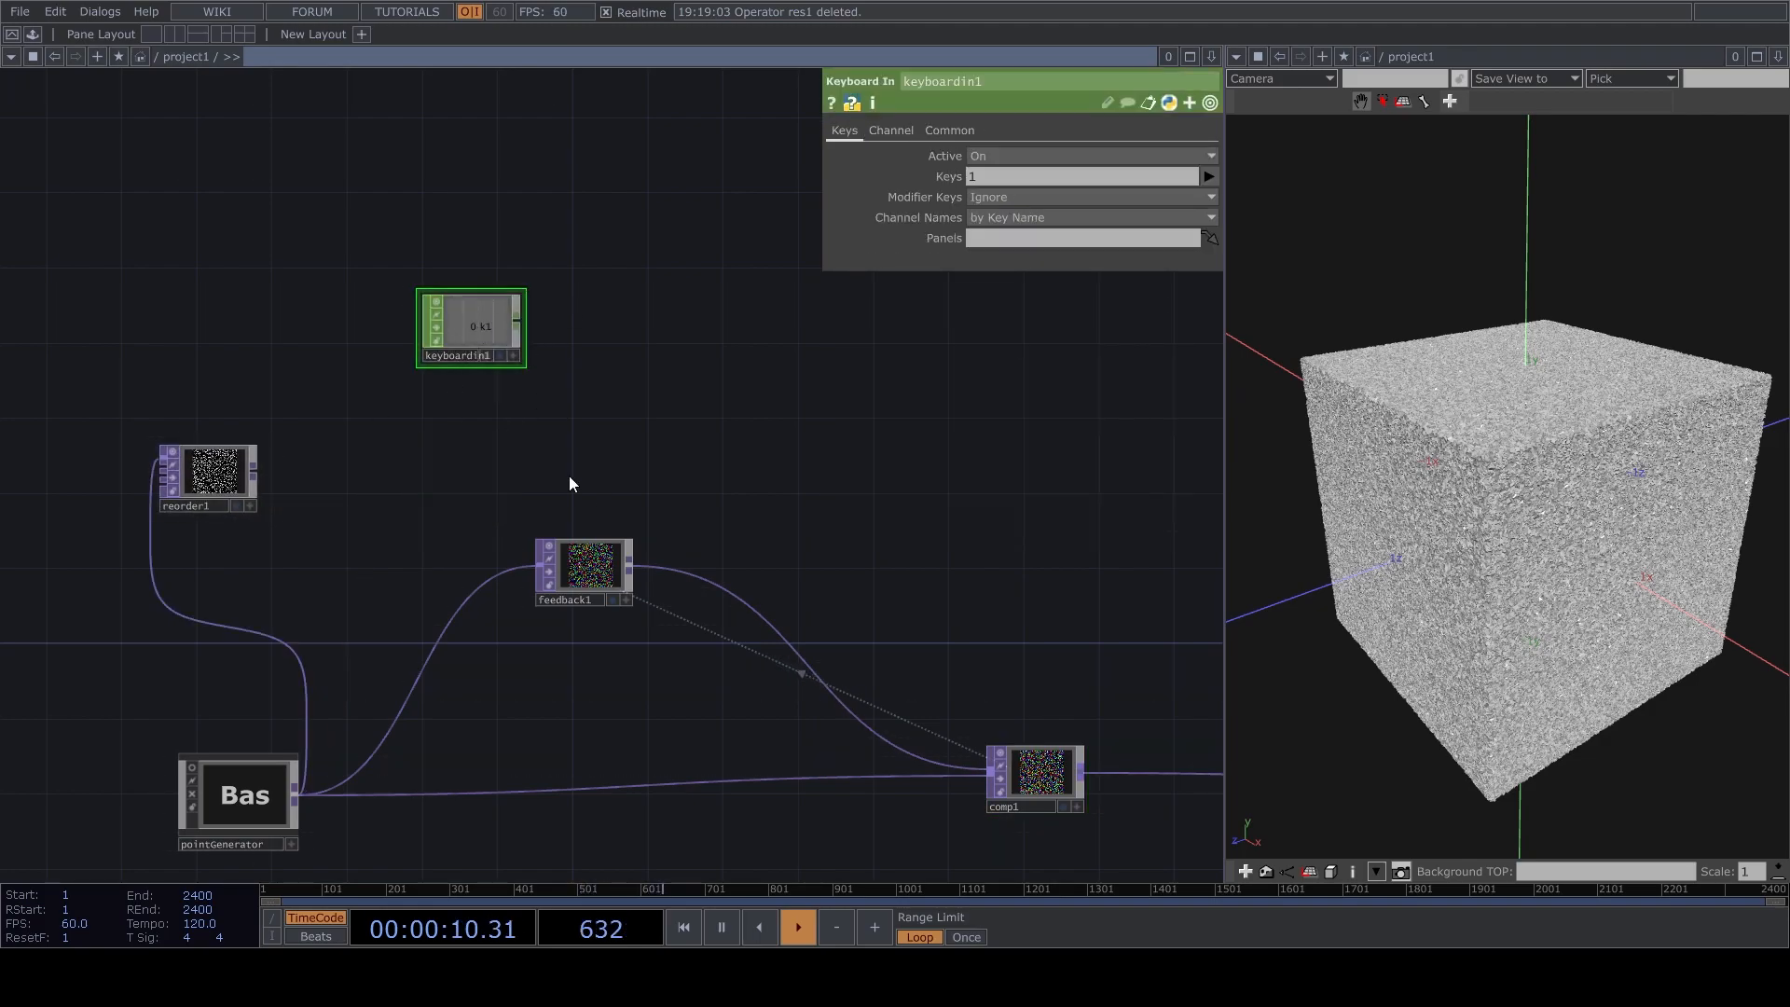
pyautogui.click(604, 559)
pyautogui.moveTo(608, 555); pyautogui.dragTo(480, 497)
# Drive the Reset parameter of feedback1 with the k1 channel of keyboardin1.
pyautogui.click(513, 355)
pyautogui.moveTo(477, 327); pyautogui.dragTo(1007, 175)
pyautogui.moveTo(504, 326); pyautogui.dragTo(1057, 175)
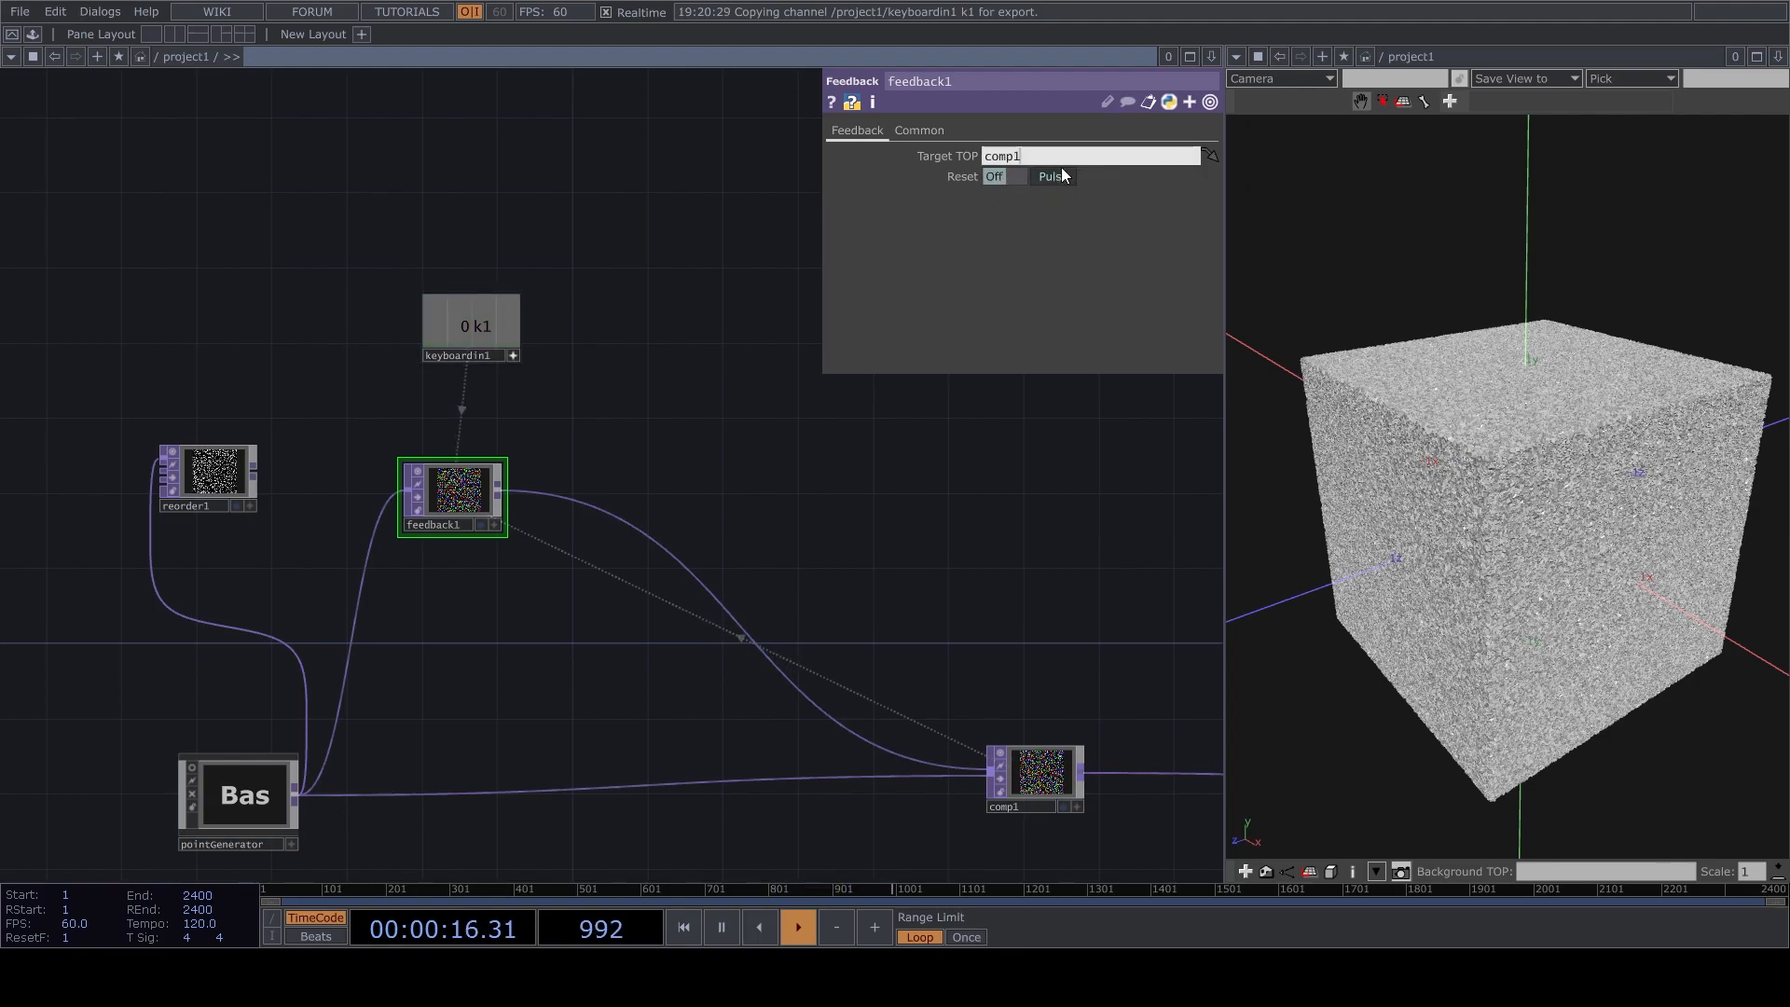
# Insert a Point Transform TOP between feedback1 and comp1.
pyautogui.moveTo(709, 498); pyautogui.dragTo(693, 395)
pyautogui.moveTo(1041, 671); pyautogui.dragTo(1077, 709)
pyautogui.moveTo(1689, 528); pyautogui.dragTo(1632, 527)
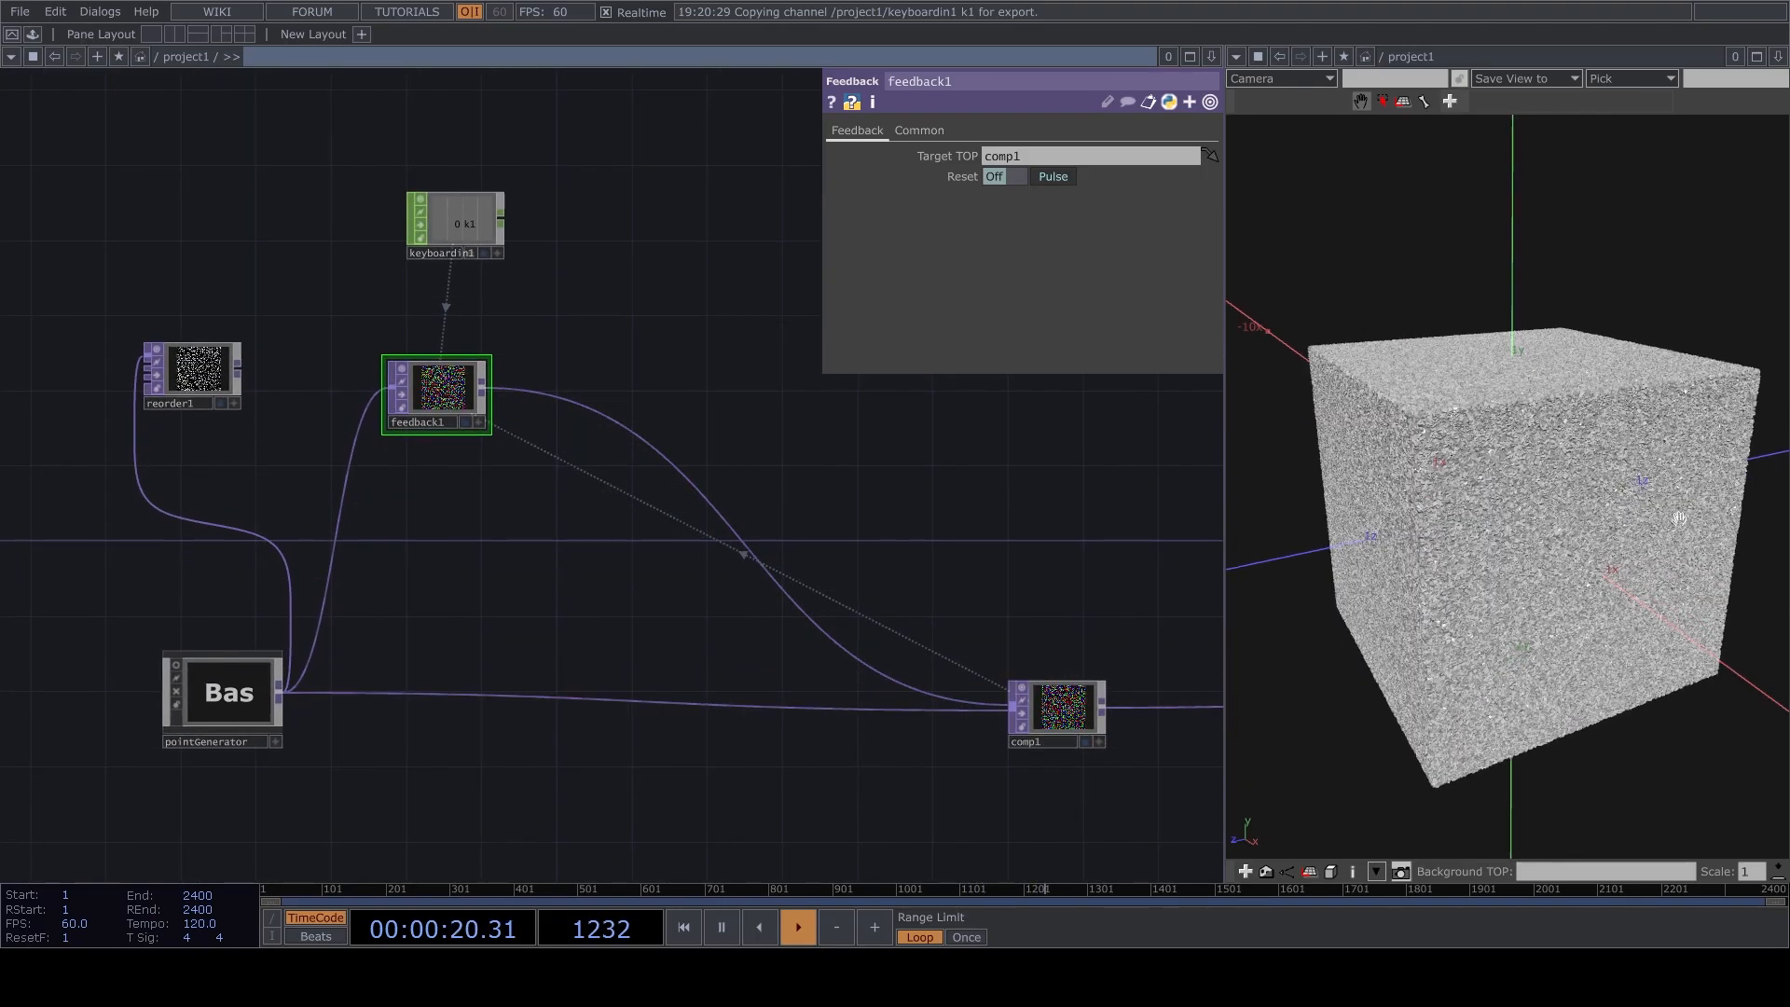
pyautogui.rightClick(632, 430)
pyautogui.click(689, 410)
pyautogui.click(647, 407)
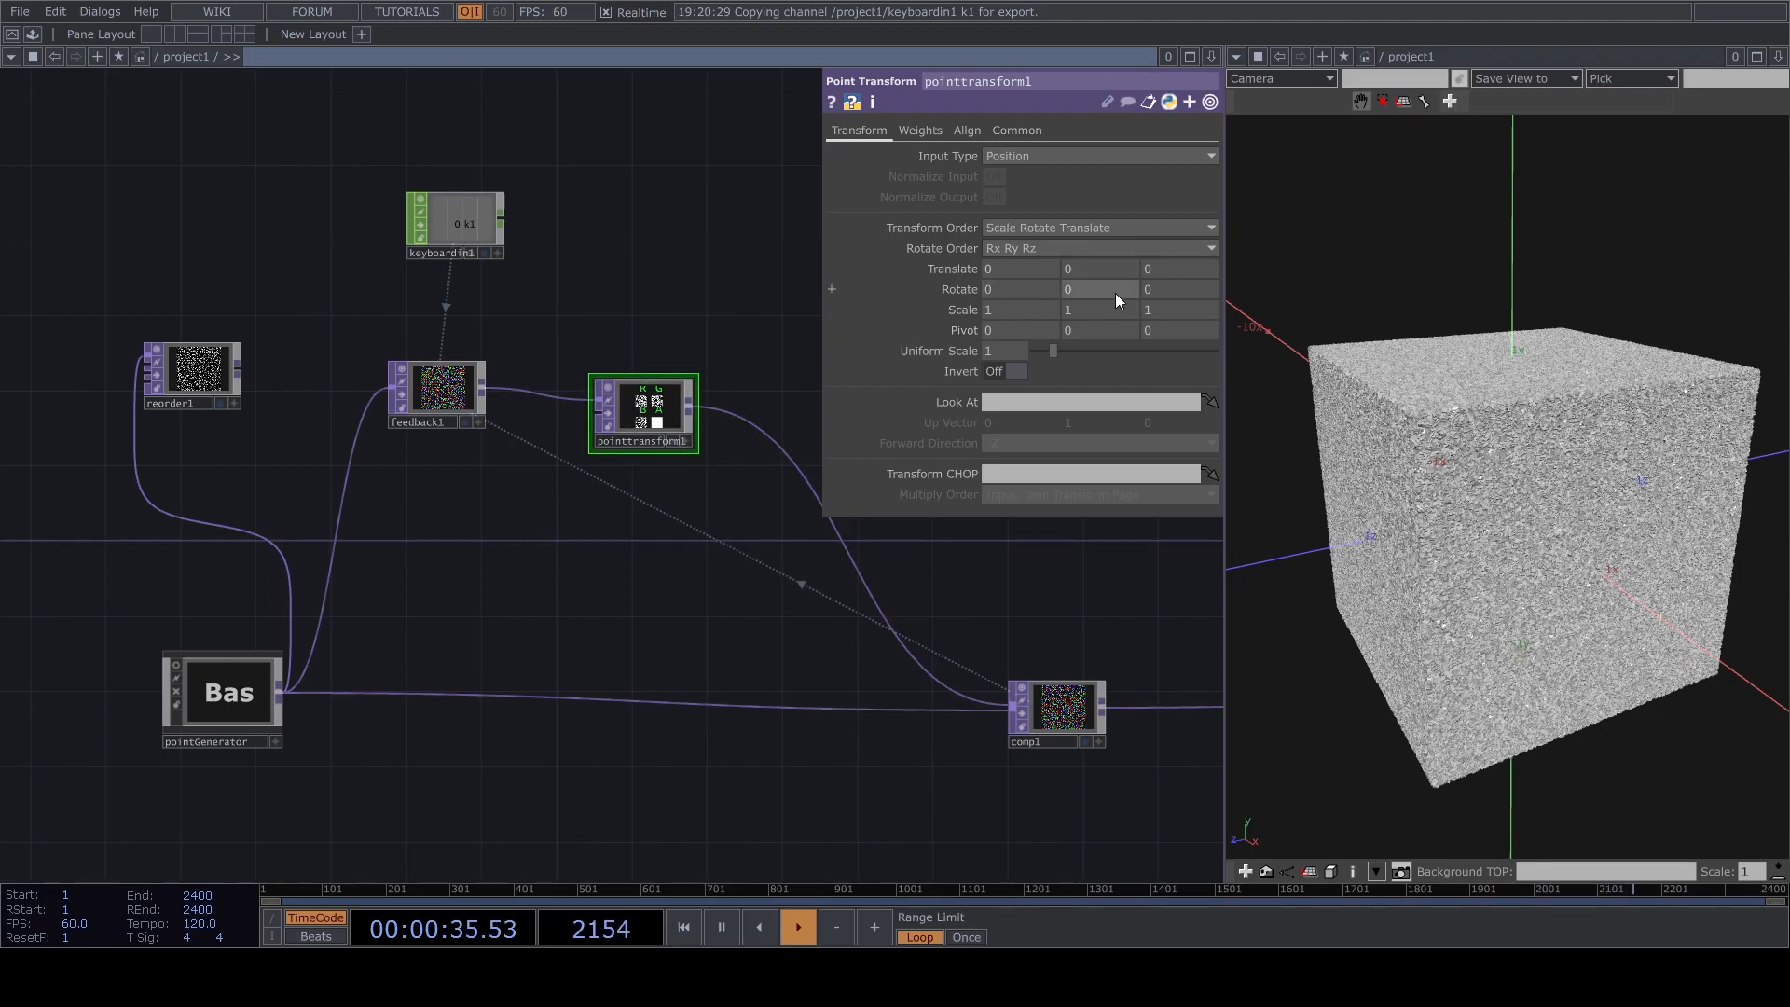
# Set the Y rotation of pointtransform1 to 1 and pause the timeline.
pyautogui.moveTo(1111, 272); pyautogui.dragTo(1132, 273, button='middle')
pyautogui.moveTo(1478, 493); pyautogui.dragTo(1572, 445)
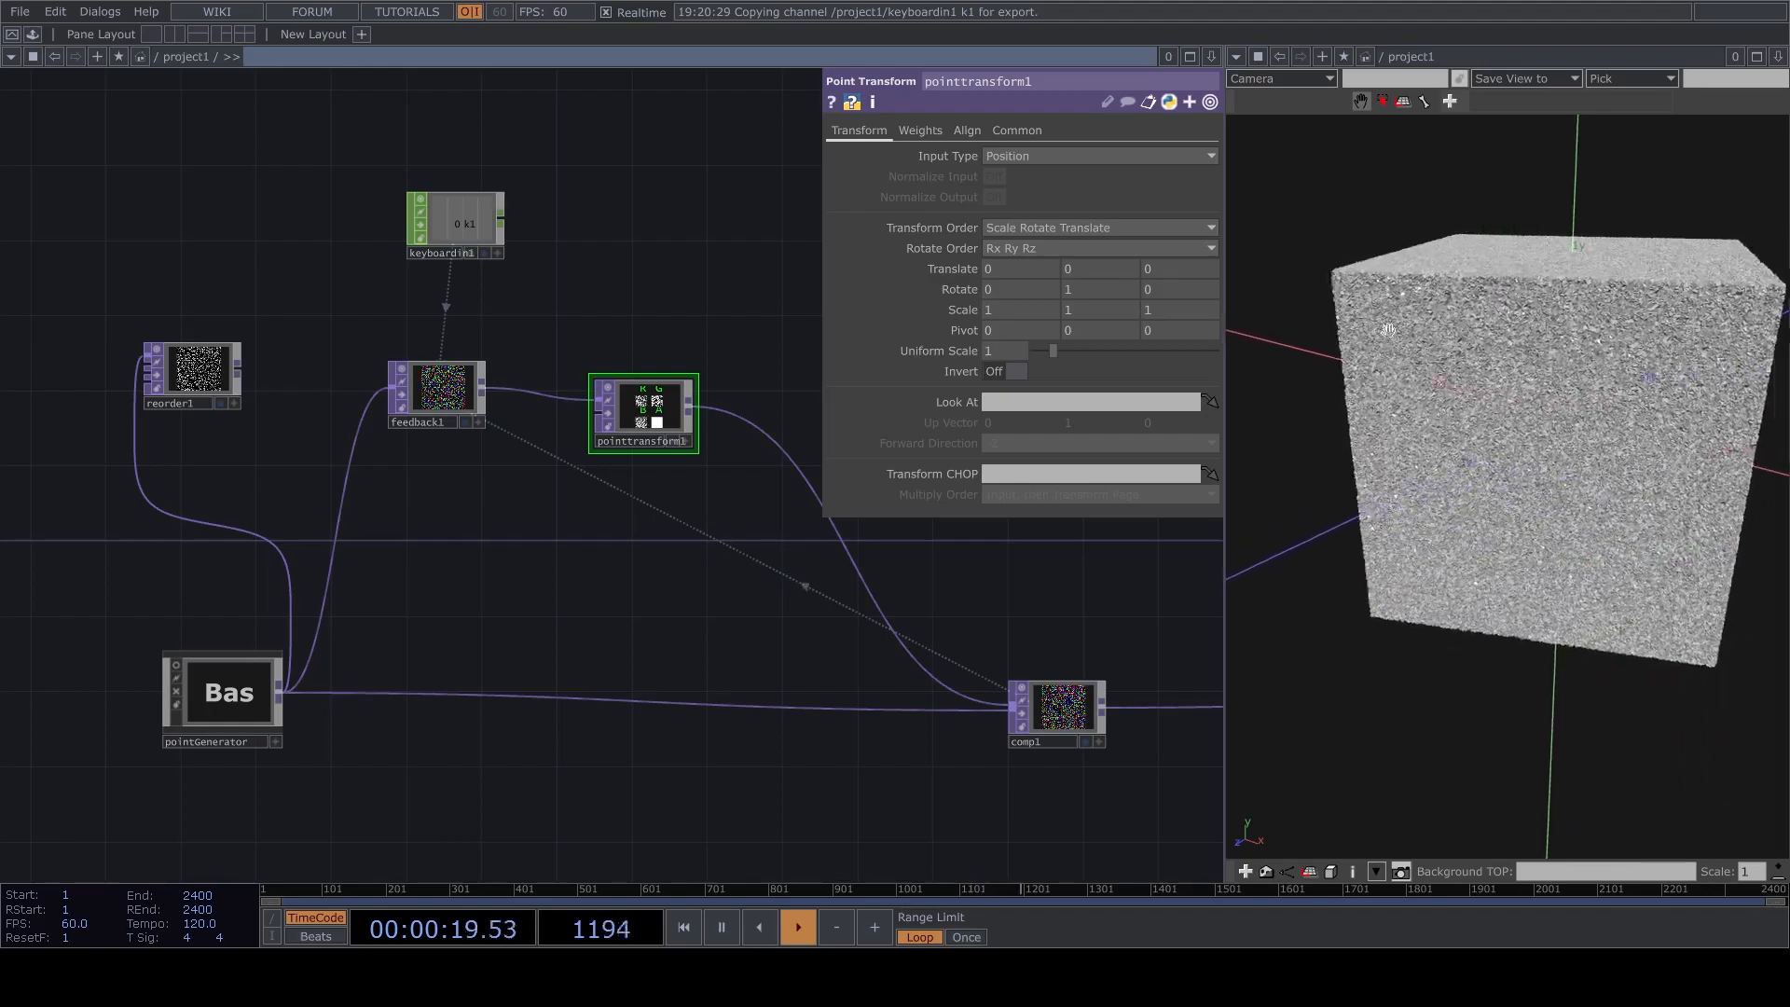
pyautogui.moveTo(623, 423); pyautogui.dragTo(698, 423)
pyautogui.press('space')
# Insert a Matte TOP between pointtransform1 and comp1.
pyautogui.moveTo(653, 544); pyautogui.dragTo(733, 603)
pyautogui.moveTo(508, 456); pyautogui.dragTo(452, 400)
pyautogui.moveTo(588, 530); pyautogui.dragTo(589, 593)
pyautogui.moveTo(823, 547); pyautogui.dragTo(677, 496)
pyautogui.moveTo(650, 601); pyautogui.dragTo(453, 601)
pyautogui.moveTo(898, 723); pyautogui.dragTo(875, 642)
pyautogui.moveTo(915, 765); pyautogui.dragTo(1169, 764)
pyautogui.moveTo(676, 520); pyautogui.dragTo(711, 586)
pyautogui.rightClick(716, 508)
pyautogui.click(746, 489)
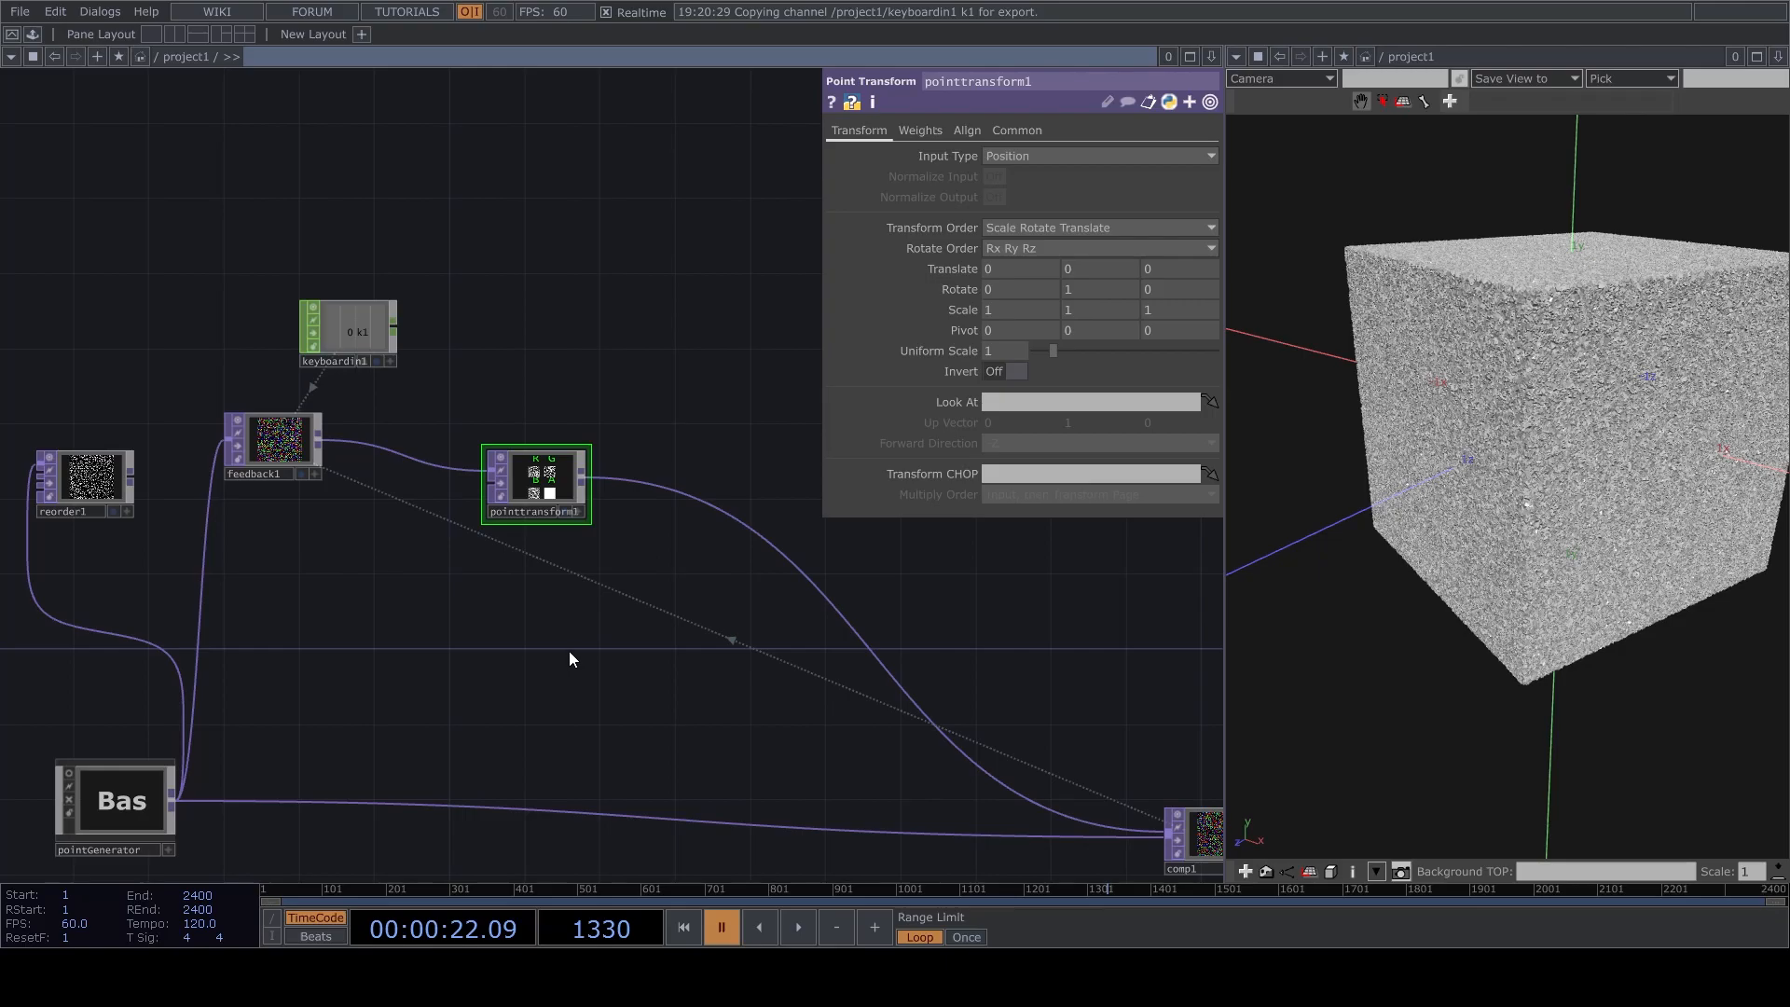
pyautogui.click(792, 540)
pyautogui.scroll(5, 793, 559)
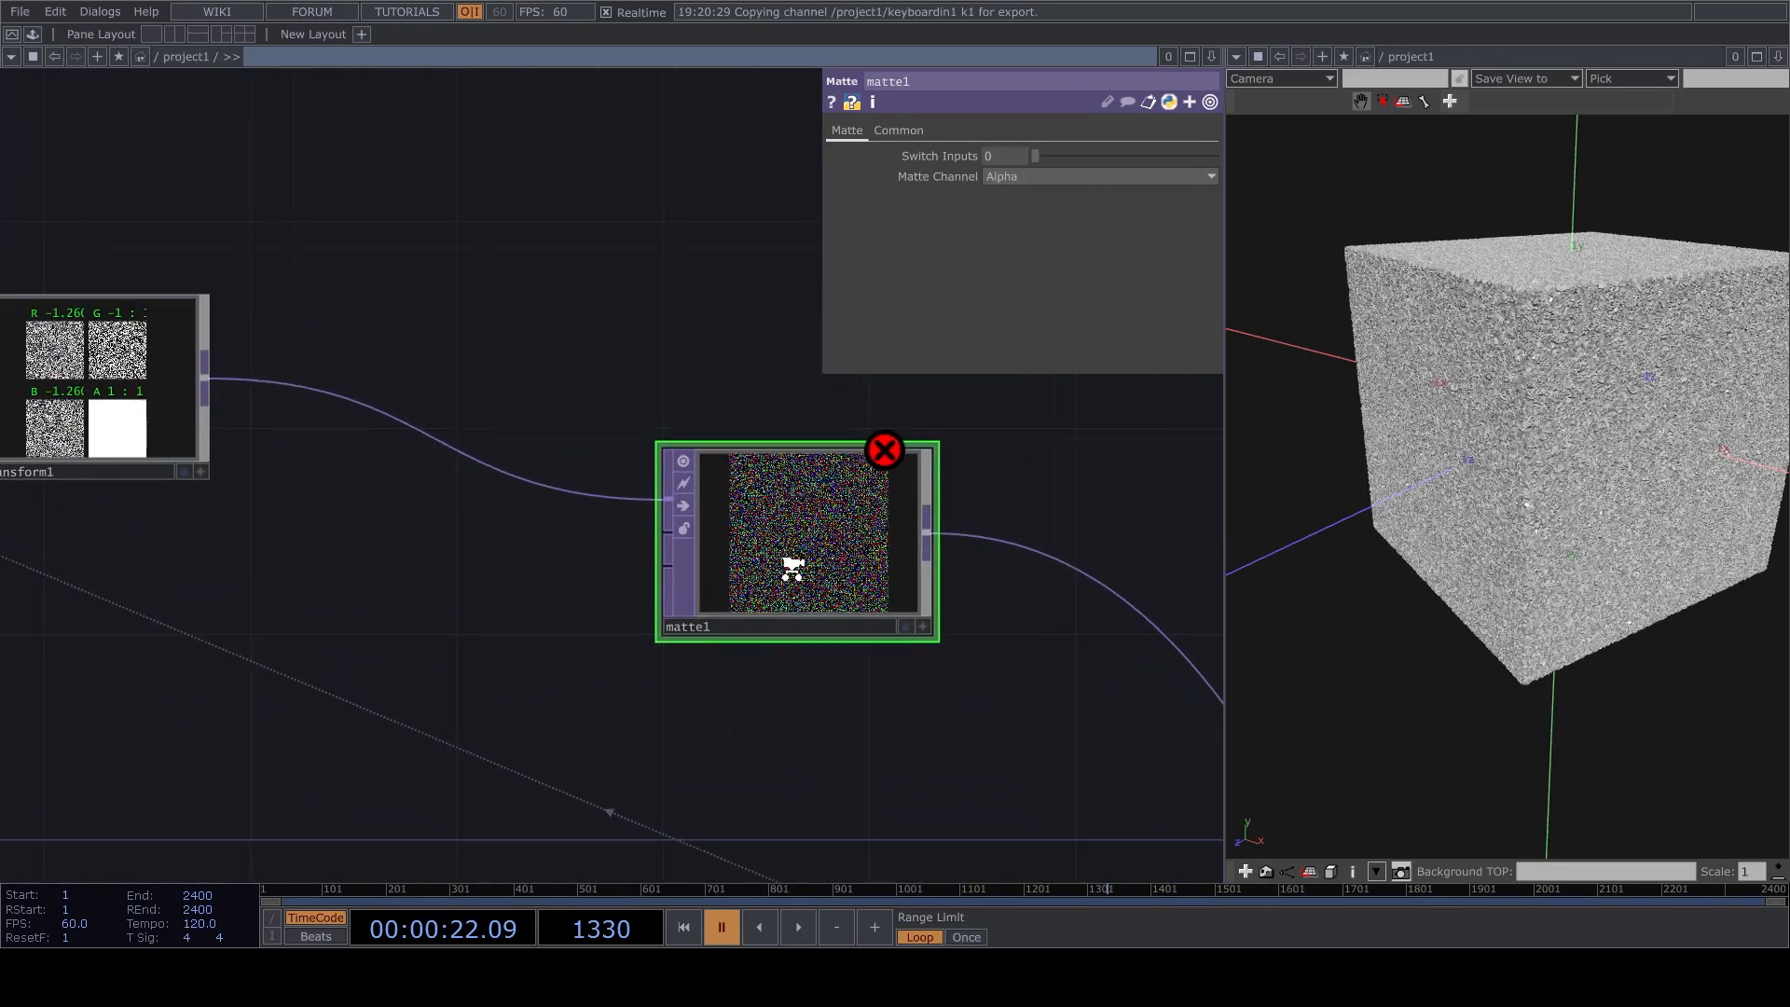
# Move pointtransform1 up and wire feedback1 directly into the second input of matte1.
pyautogui.scroll(-5, 731, 572)
pyautogui.moveTo(610, 383); pyautogui.dragTo(635, 330)
pyautogui.moveTo(298, 370); pyautogui.dragTo(246, 421)
pyautogui.moveTo(630, 322); pyautogui.dragTo(627, 269)
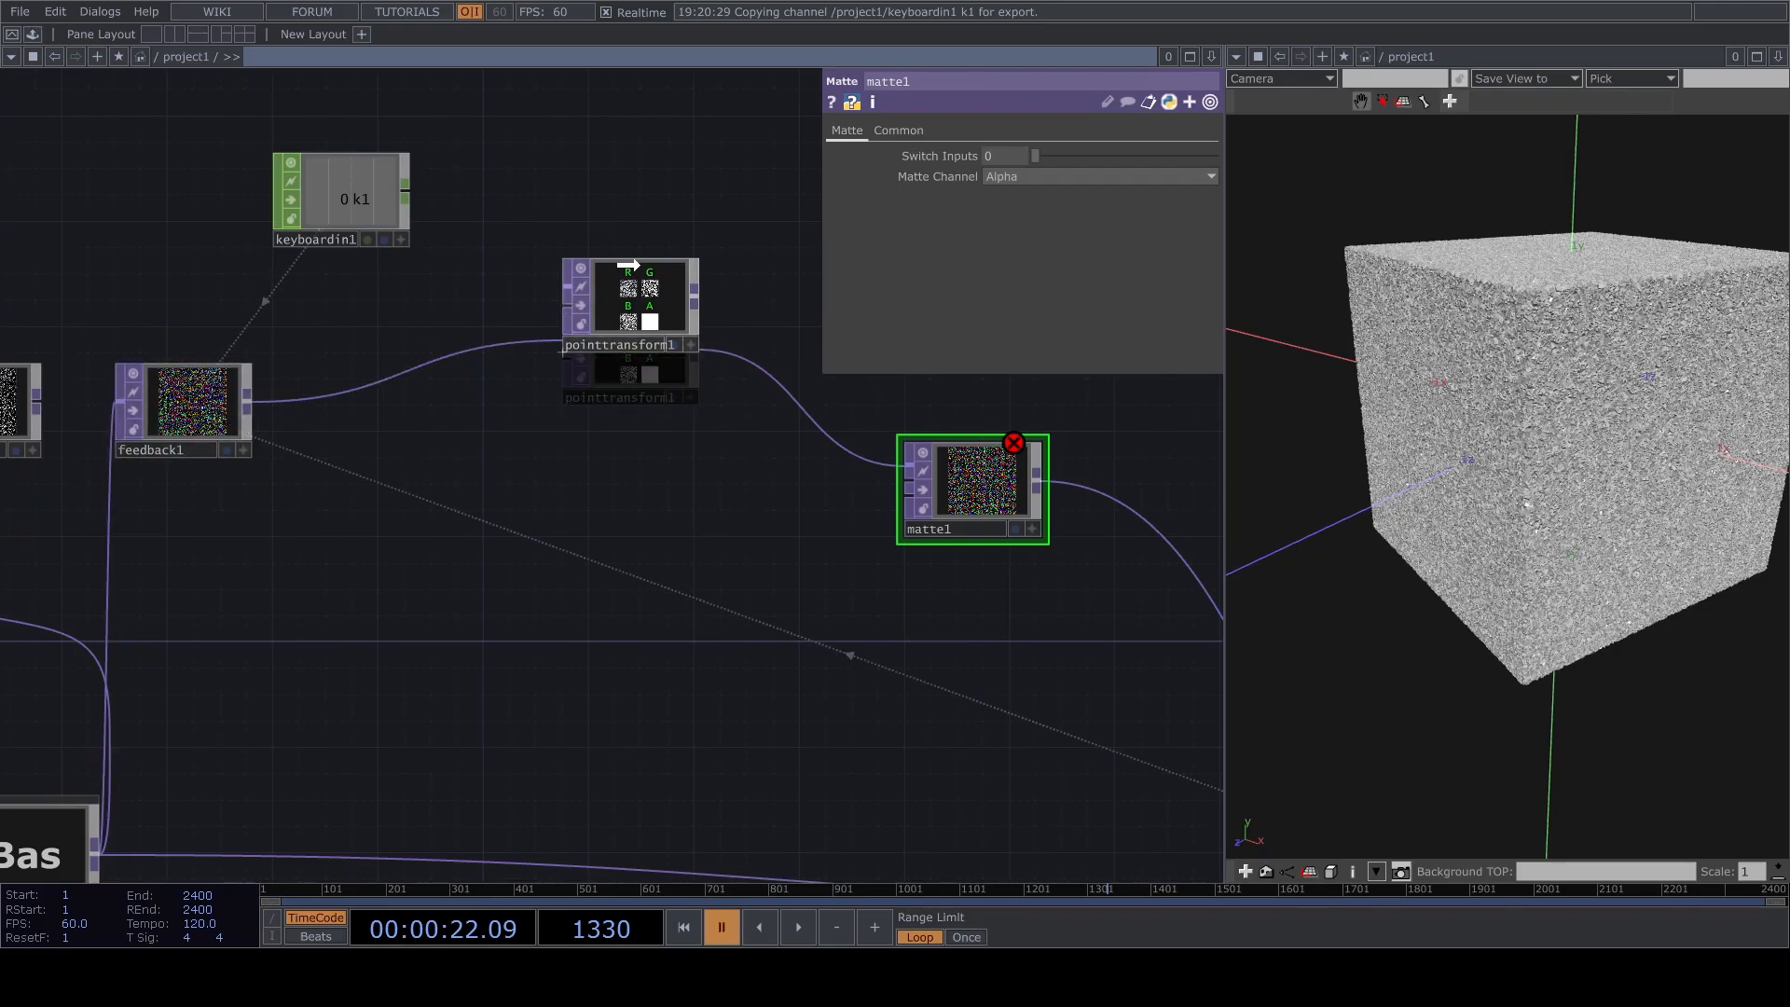
pyautogui.moveTo(248, 400); pyautogui.dragTo(909, 488)
pyautogui.moveTo(808, 511); pyautogui.dragTo(747, 595)
pyautogui.click(631, 403)
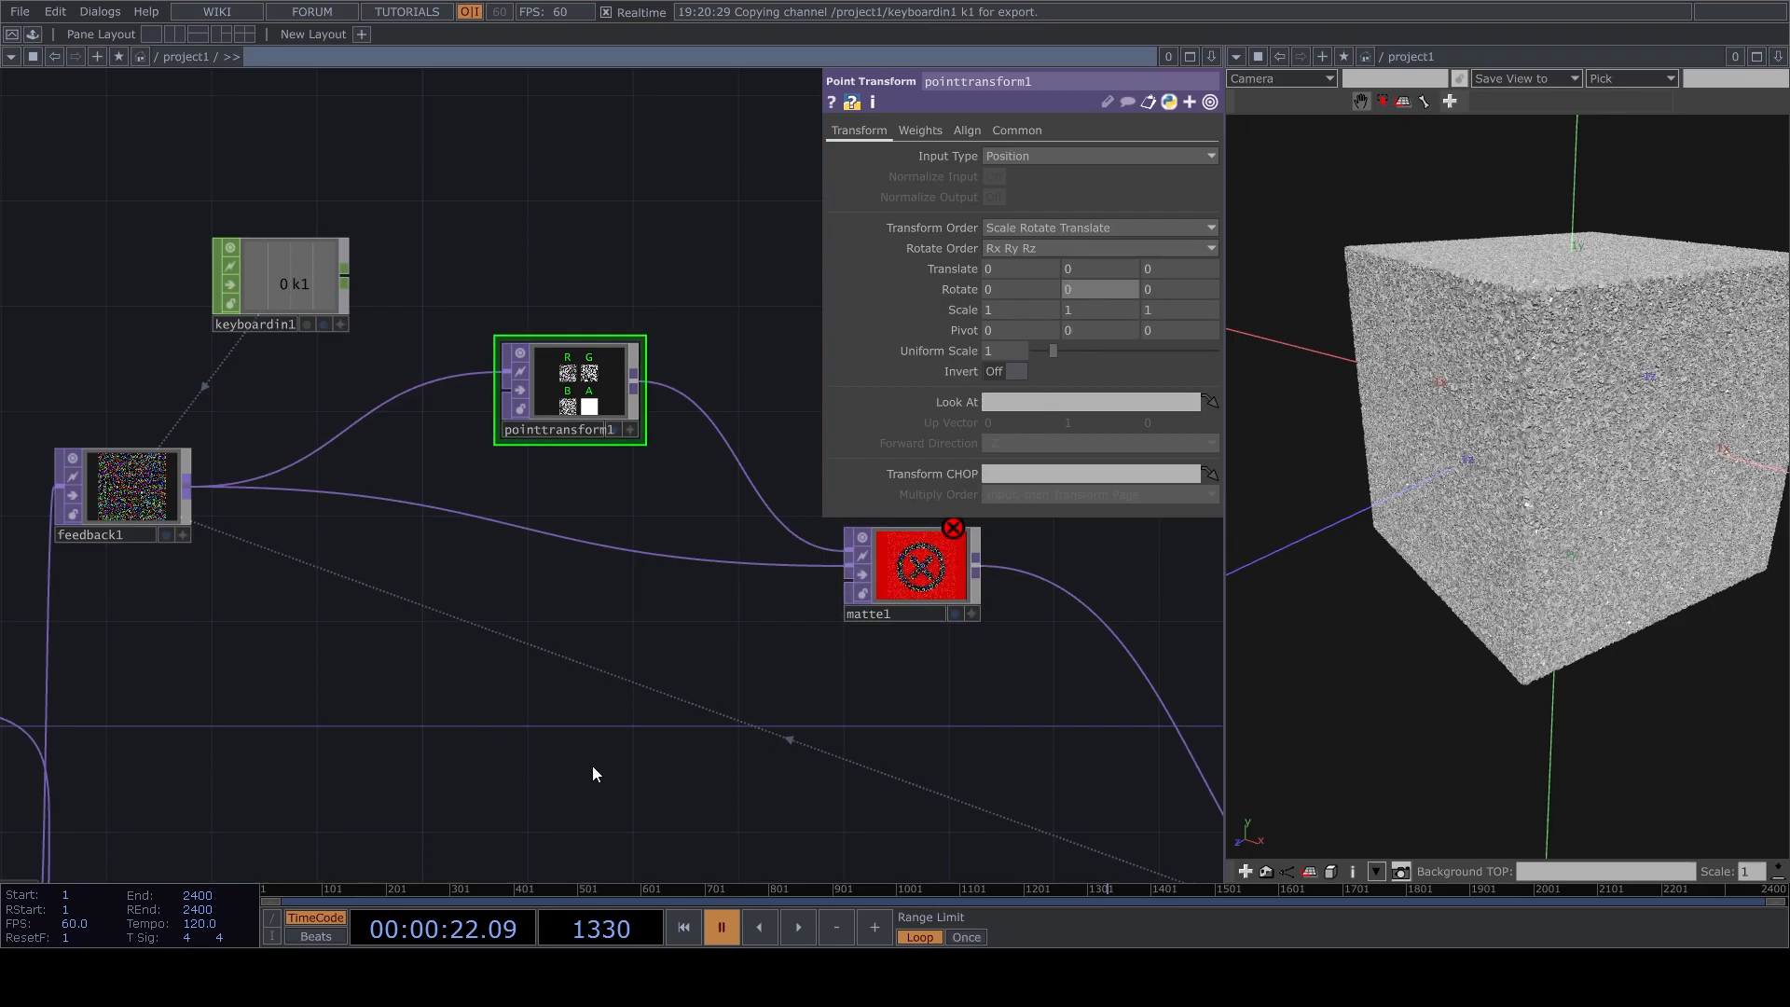
pyautogui.click(905, 575)
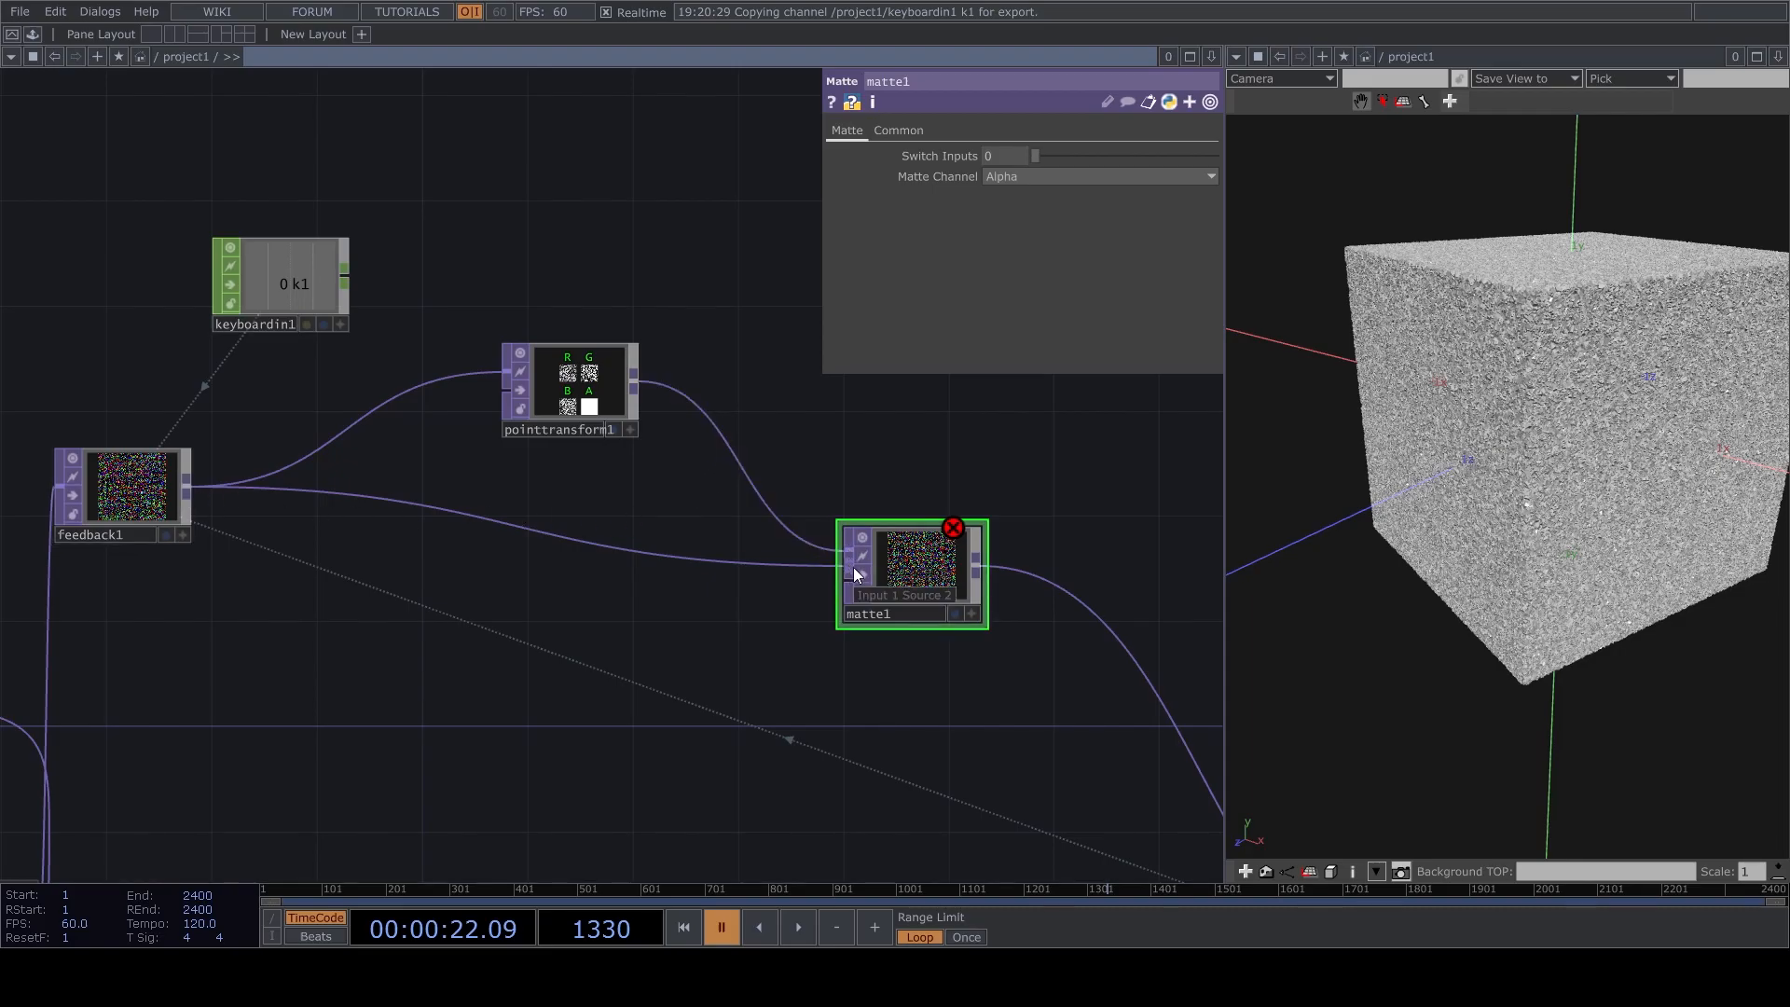
# Place reorder1 beneath the link between feedback1 and matte1 and wire it into the third input of matte1.
pyautogui.moveTo(366, 681); pyautogui.dragTo(639, 579)
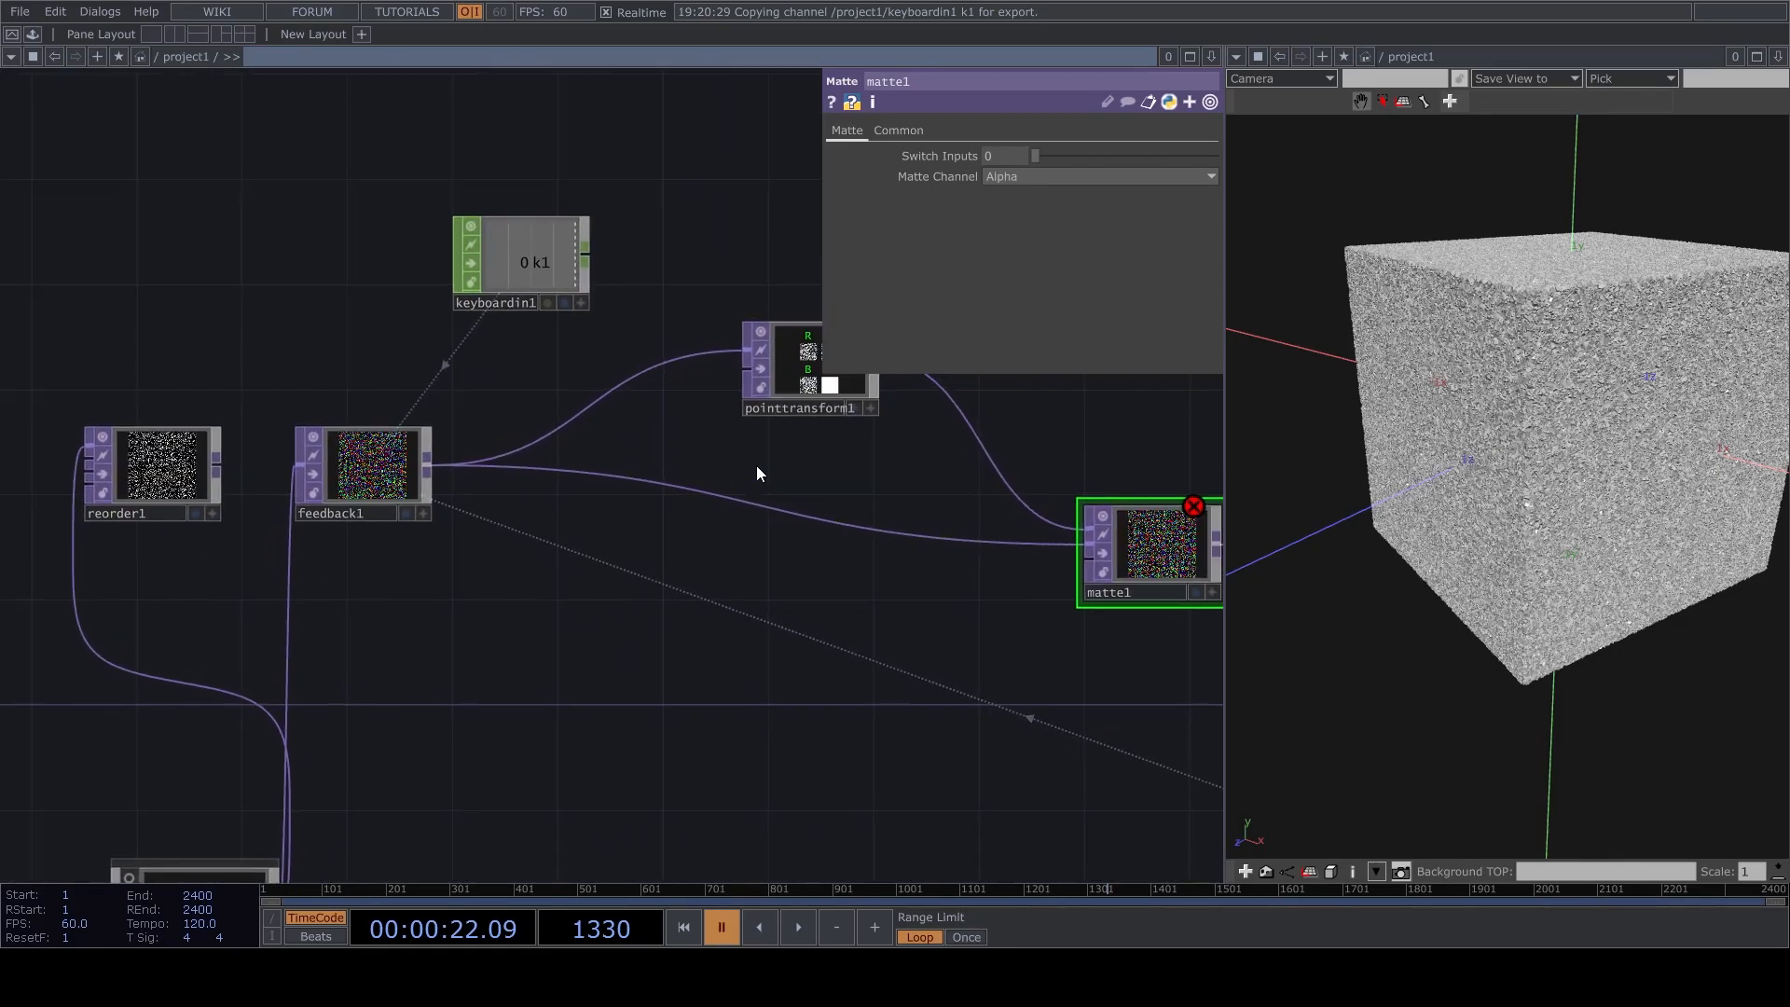
pyautogui.moveTo(159, 466); pyautogui.dragTo(653, 646)
pyautogui.scroll(3, 657, 666)
pyautogui.moveTo(1018, 699); pyautogui.dragTo(826, 685)
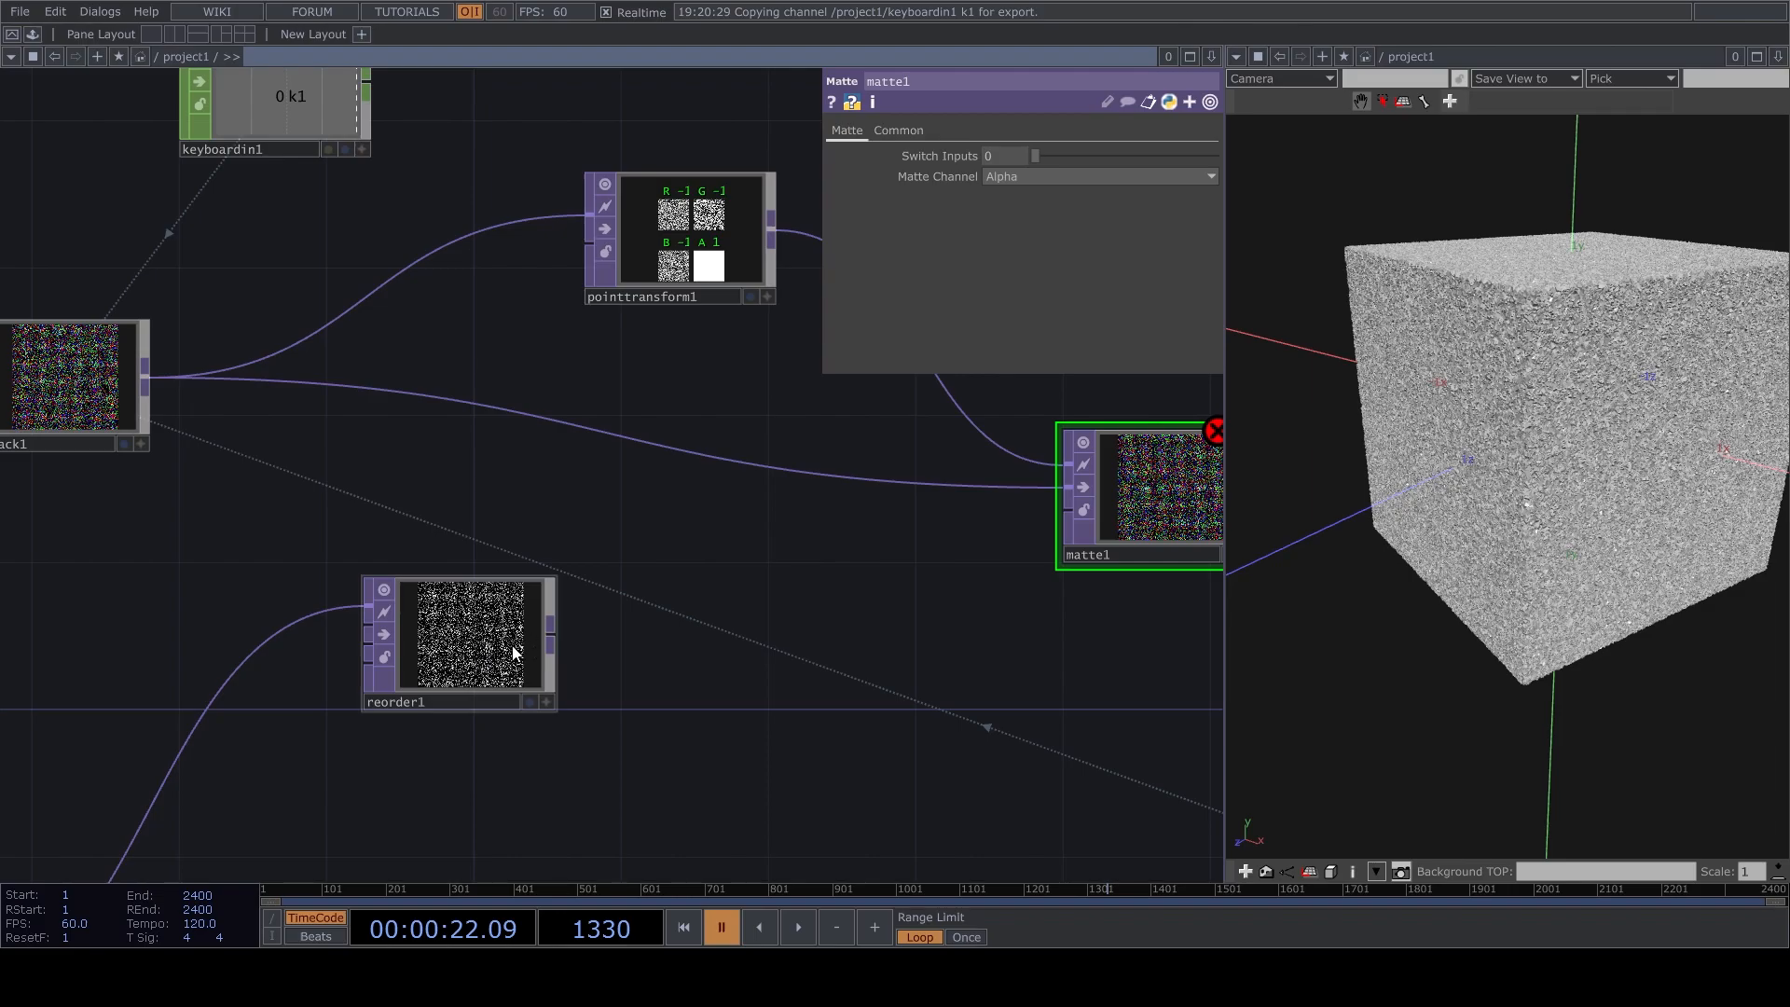
pyautogui.click(477, 648)
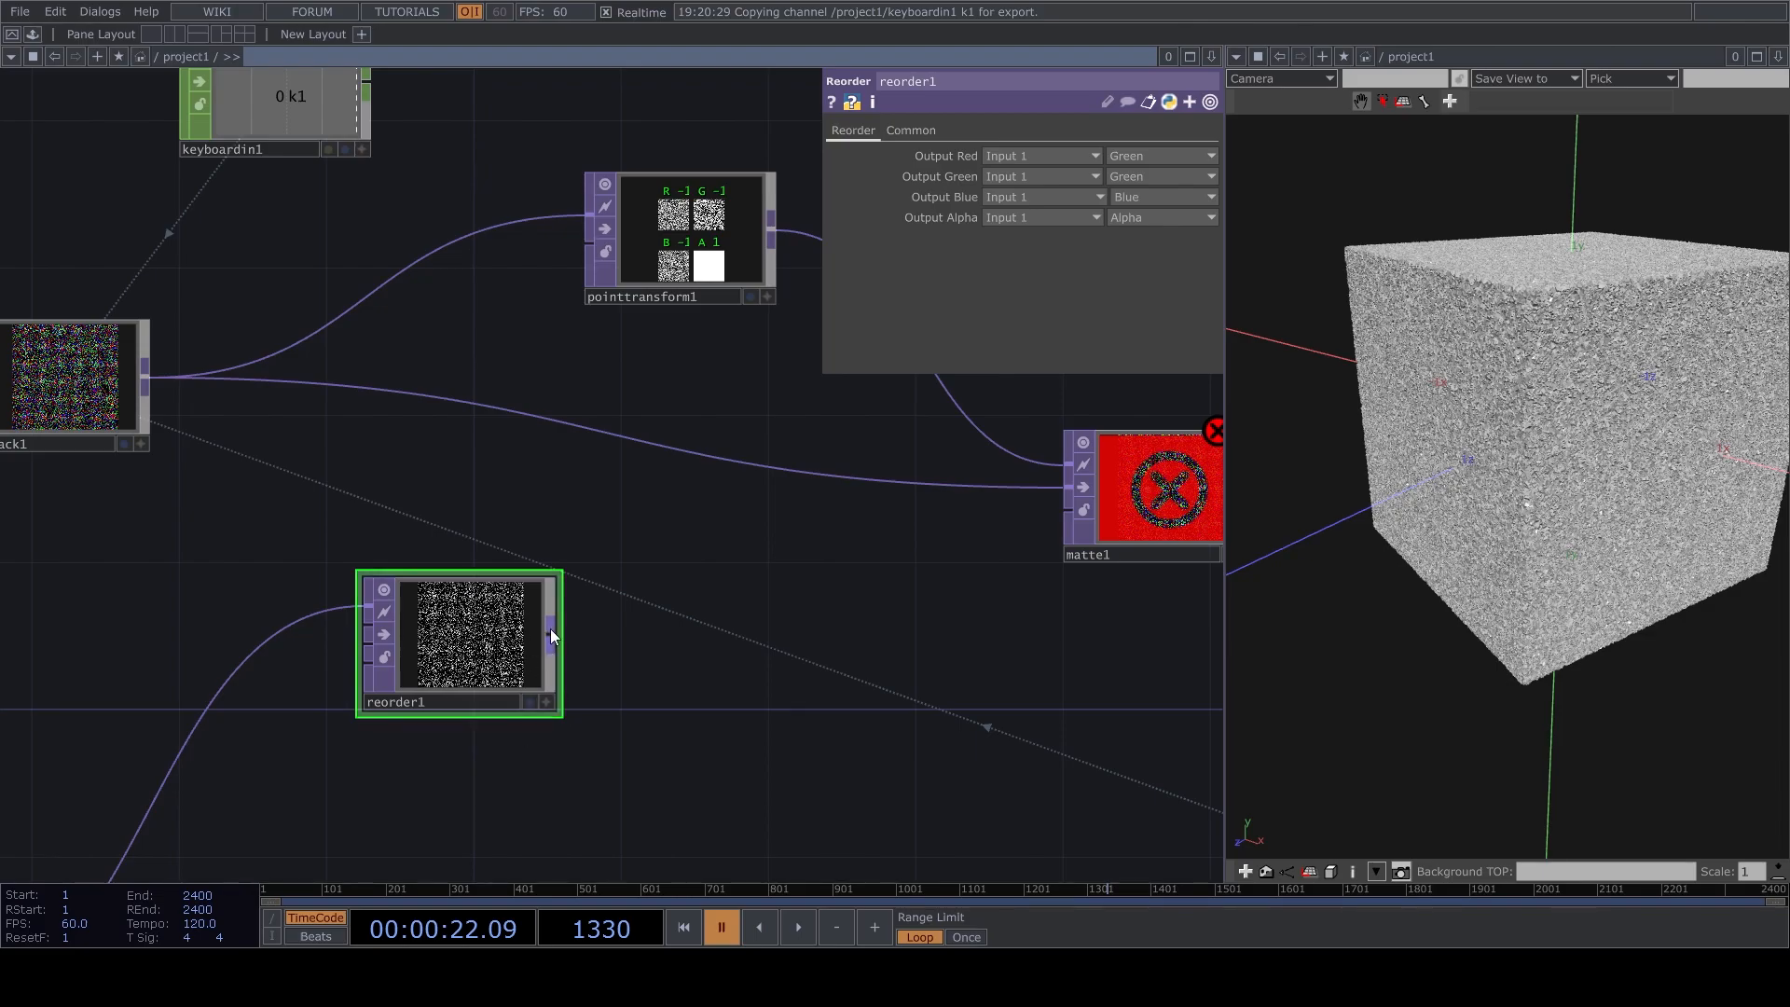
pyautogui.moveTo(552, 634); pyautogui.dragTo(1069, 509)
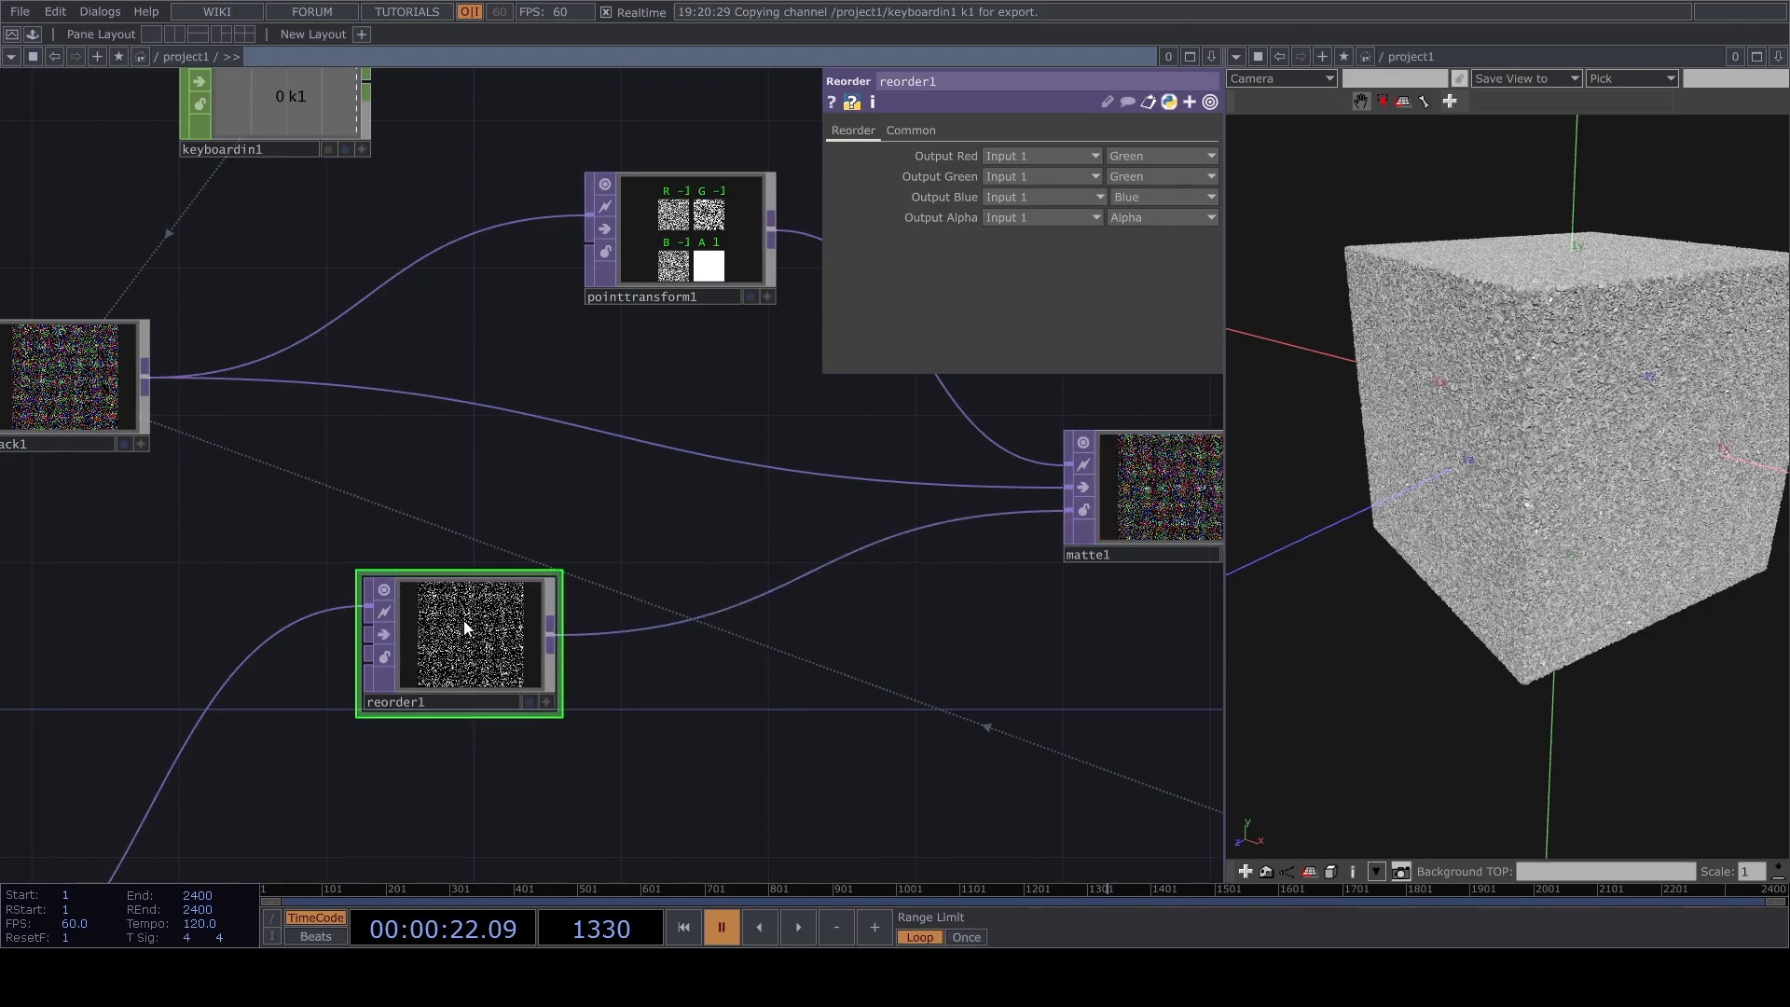
# Reposition reorder1 below feedback1, leaving free space on its link to matte1.
pyautogui.moveTo(472, 628); pyautogui.dragTo(656, 590)
pyautogui.moveTo(935, 659); pyautogui.dragTo(735, 682)
pyautogui.moveTo(419, 665); pyautogui.dragTo(493, 628)
pyautogui.moveTo(572, 741); pyautogui.dragTo(700, 614)
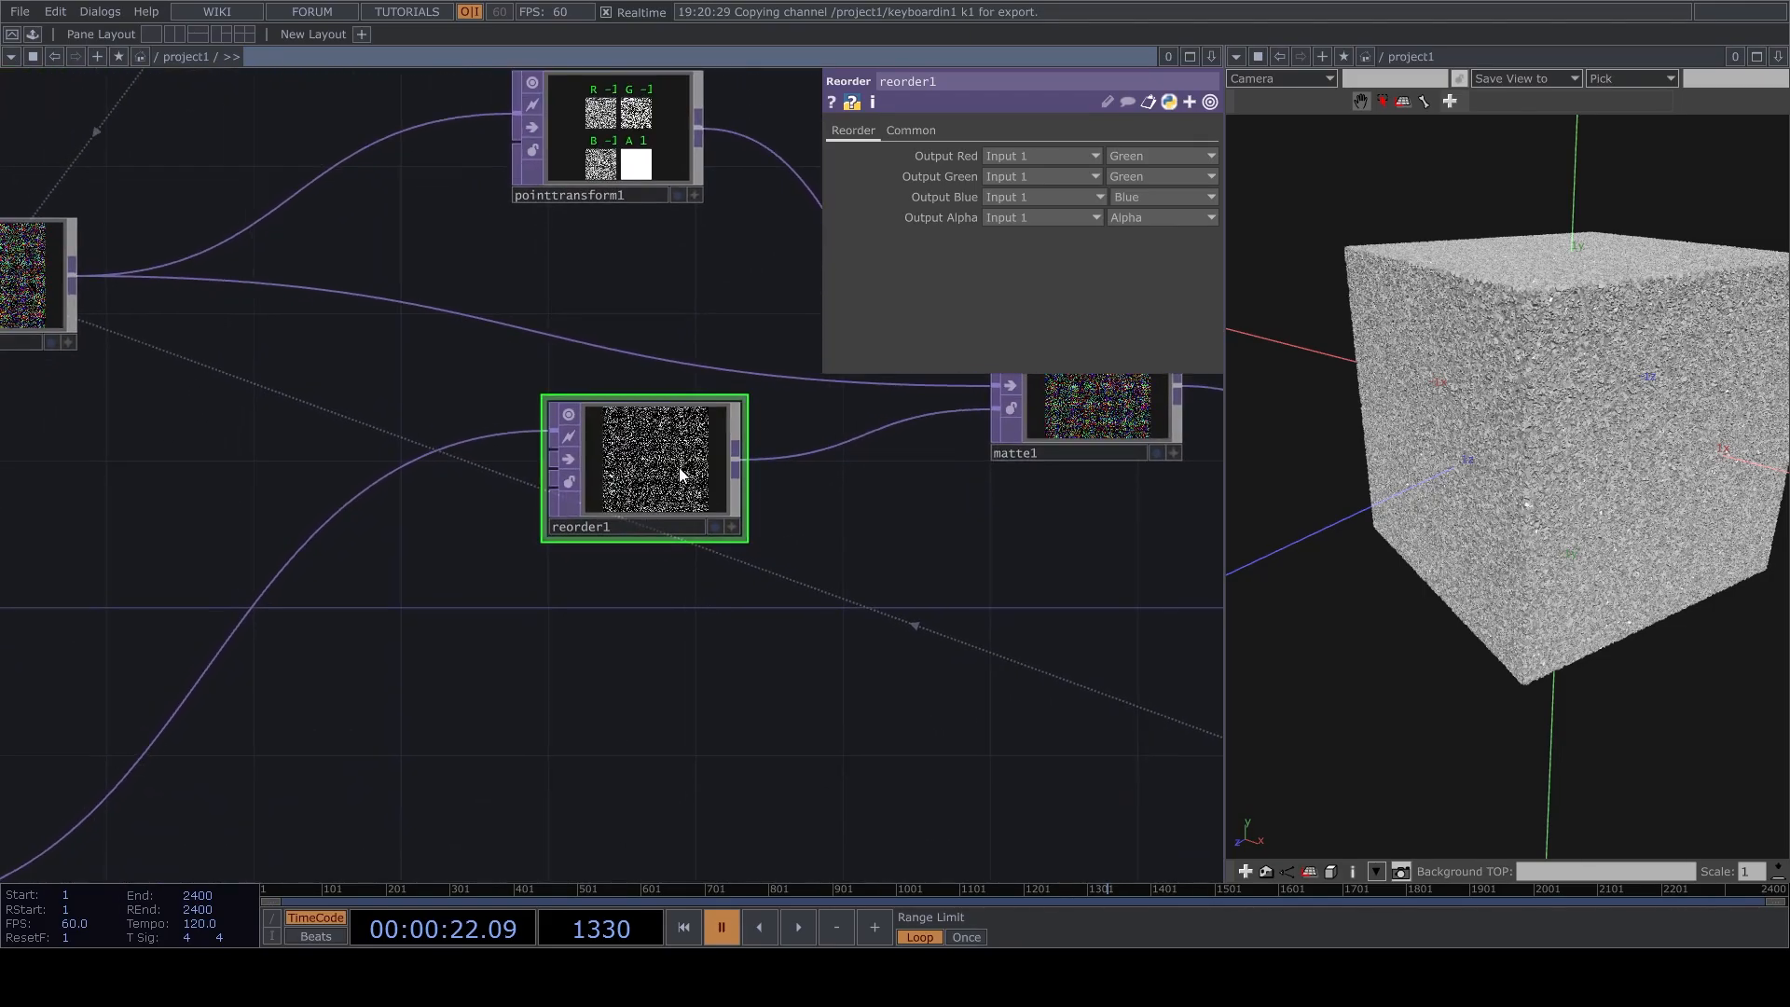
pyautogui.moveTo(686, 483); pyautogui.dragTo(608, 550)
pyautogui.moveTo(1569, 540); pyautogui.dragTo(1513, 496)
pyautogui.moveTo(1513, 497); pyautogui.dragTo(1476, 551, button='right')
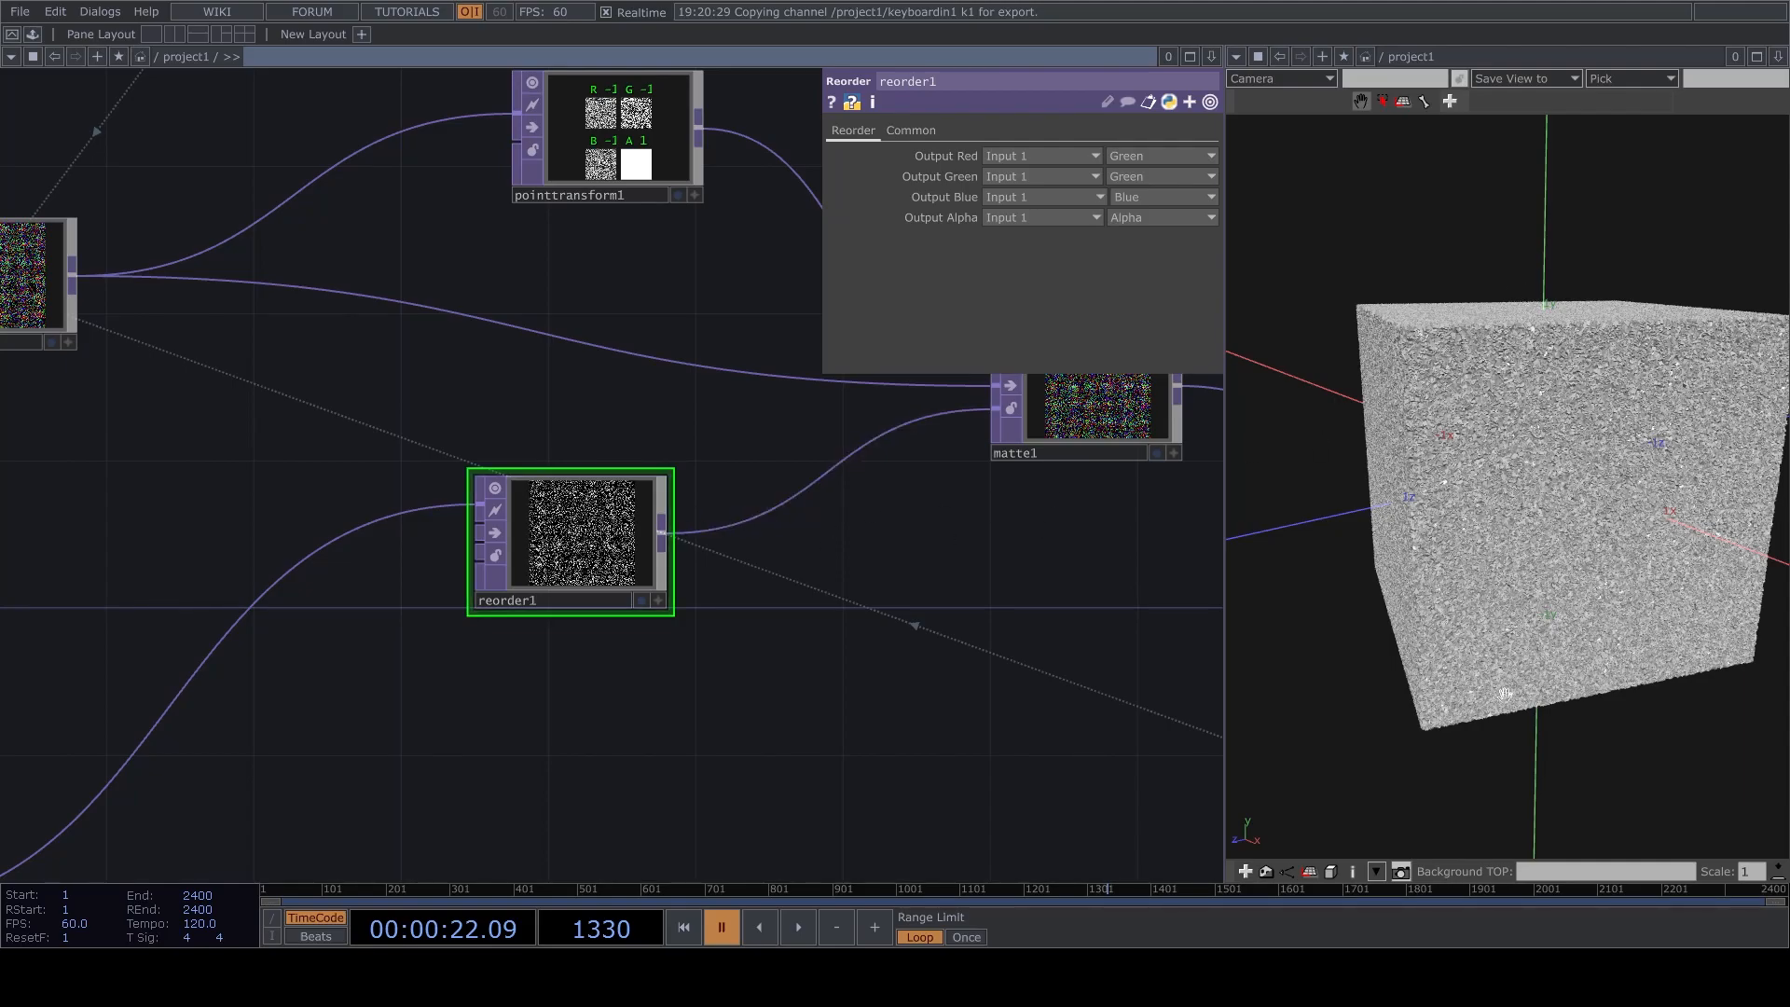
pyautogui.moveTo(762, 665); pyautogui.dragTo(938, 499)
pyautogui.moveTo(706, 388); pyautogui.dragTo(299, 425)
pyautogui.moveTo(652, 533); pyautogui.dragTo(349, 801)
# Set the Matte Channel of matte1 to Red.
pyautogui.click(969, 496)
pyautogui.click(1016, 176)
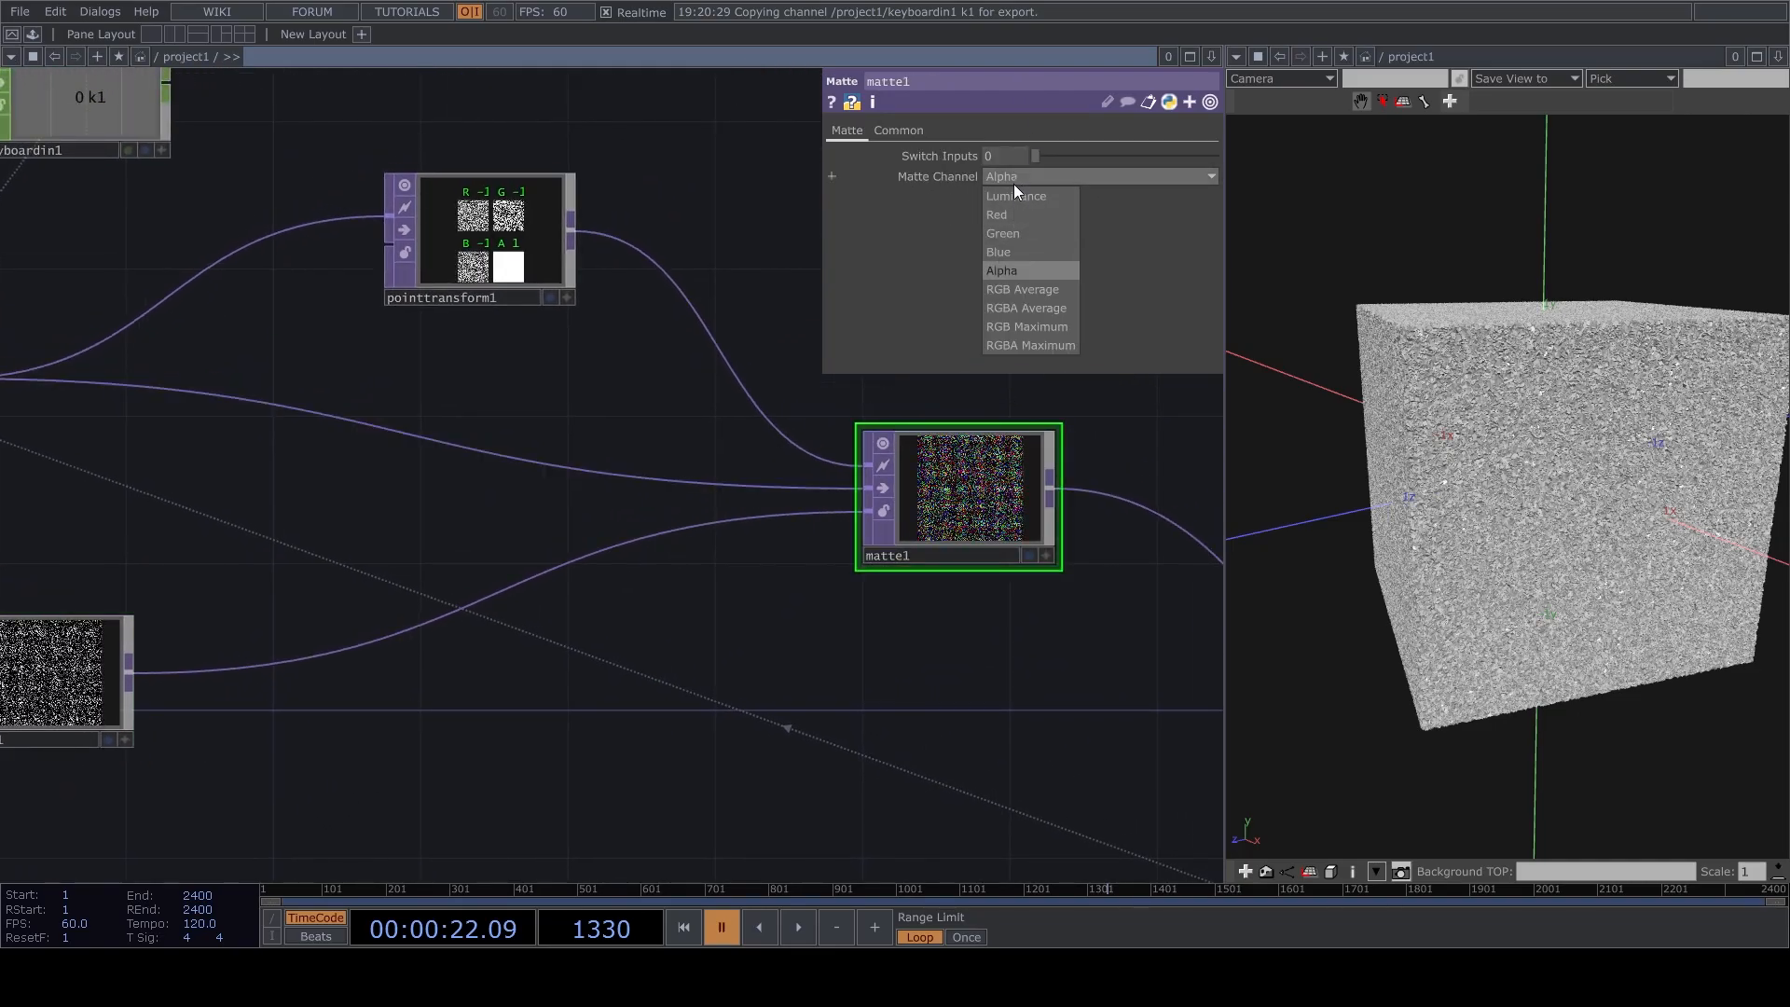
pyautogui.click(1010, 213)
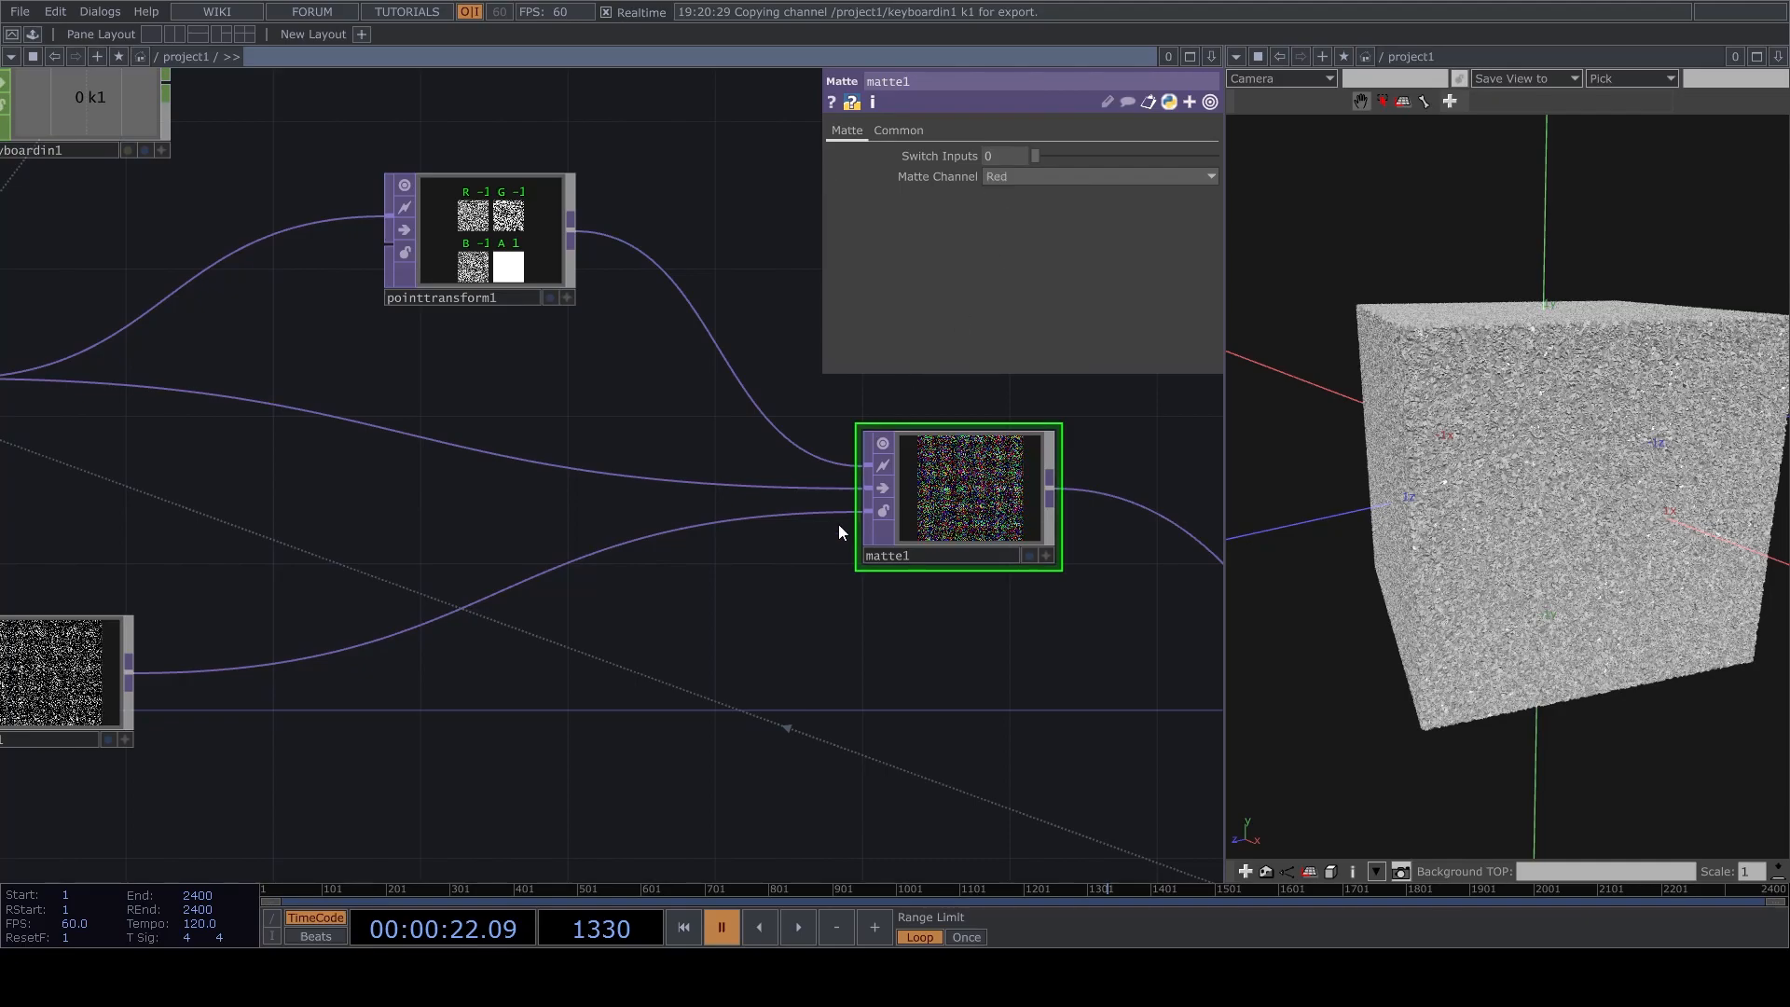
pyautogui.click(1007, 177)
pyautogui.click(1007, 177)
# Insert a Limit TOP between reorder1 and matte1 and turn its Normalize option on.
pyautogui.moveTo(428, 755); pyautogui.dragTo(740, 634)
pyautogui.moveTo(866, 655); pyautogui.dragTo(836, 722)
pyautogui.rightClick(660, 588)
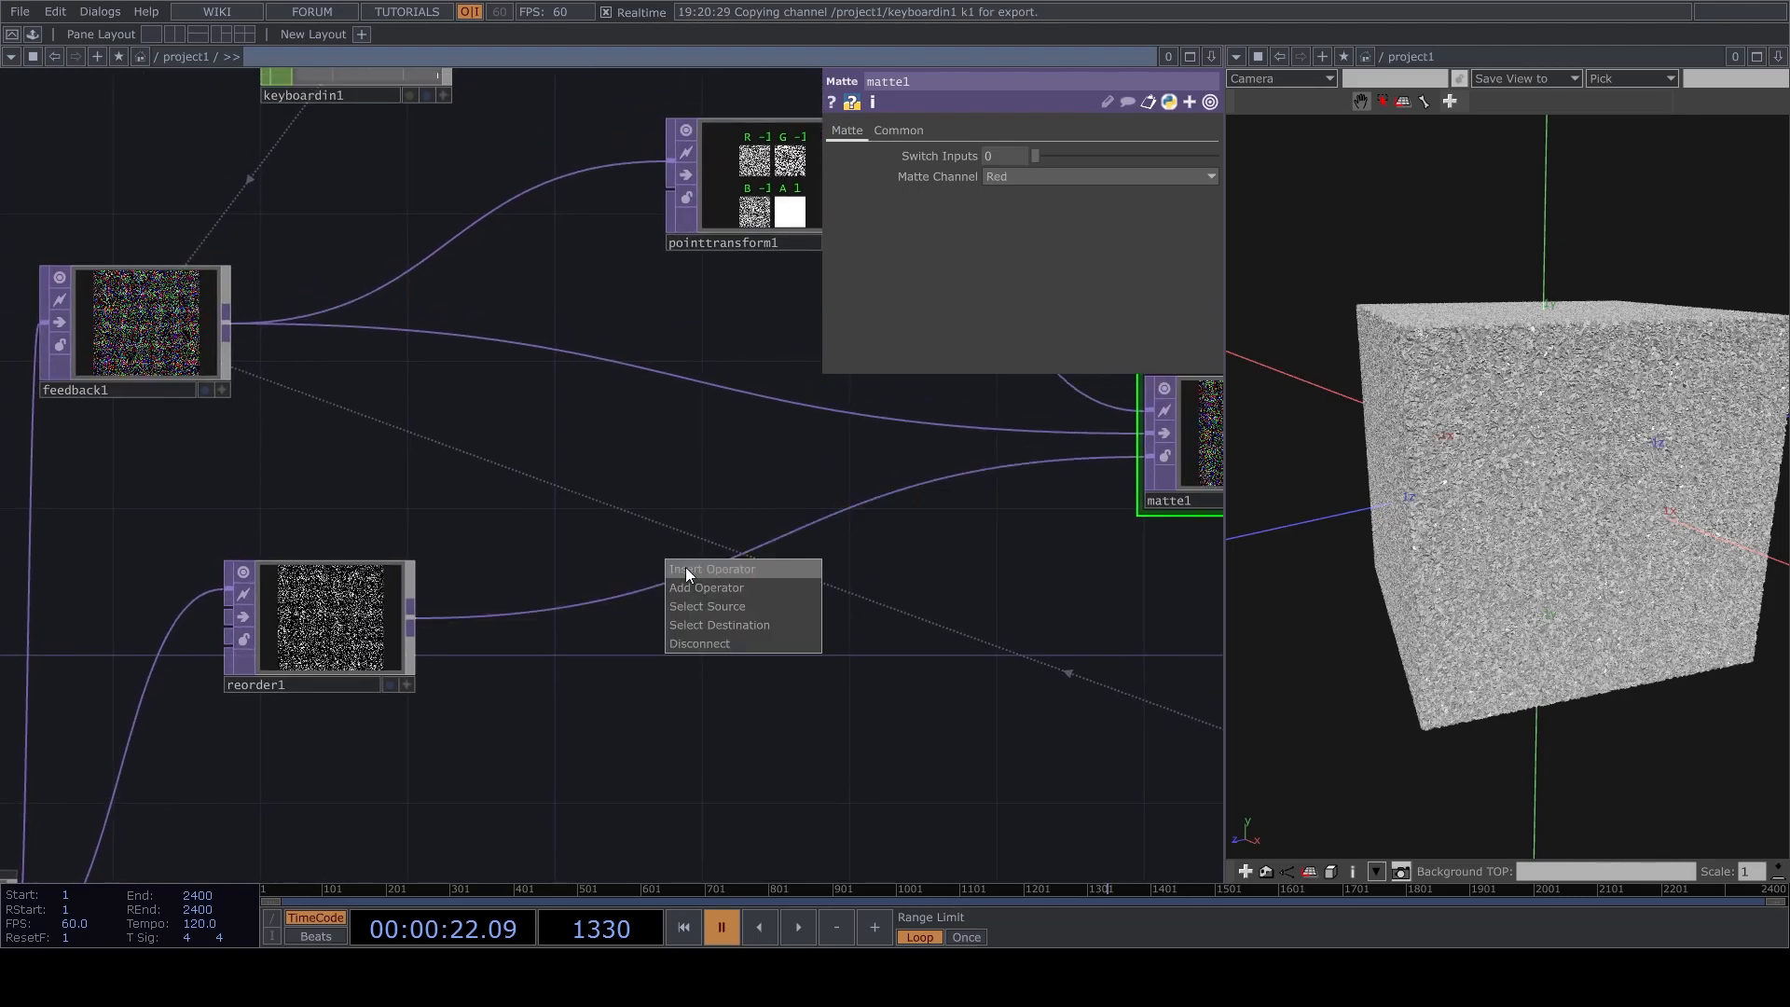
pyautogui.click(686, 569)
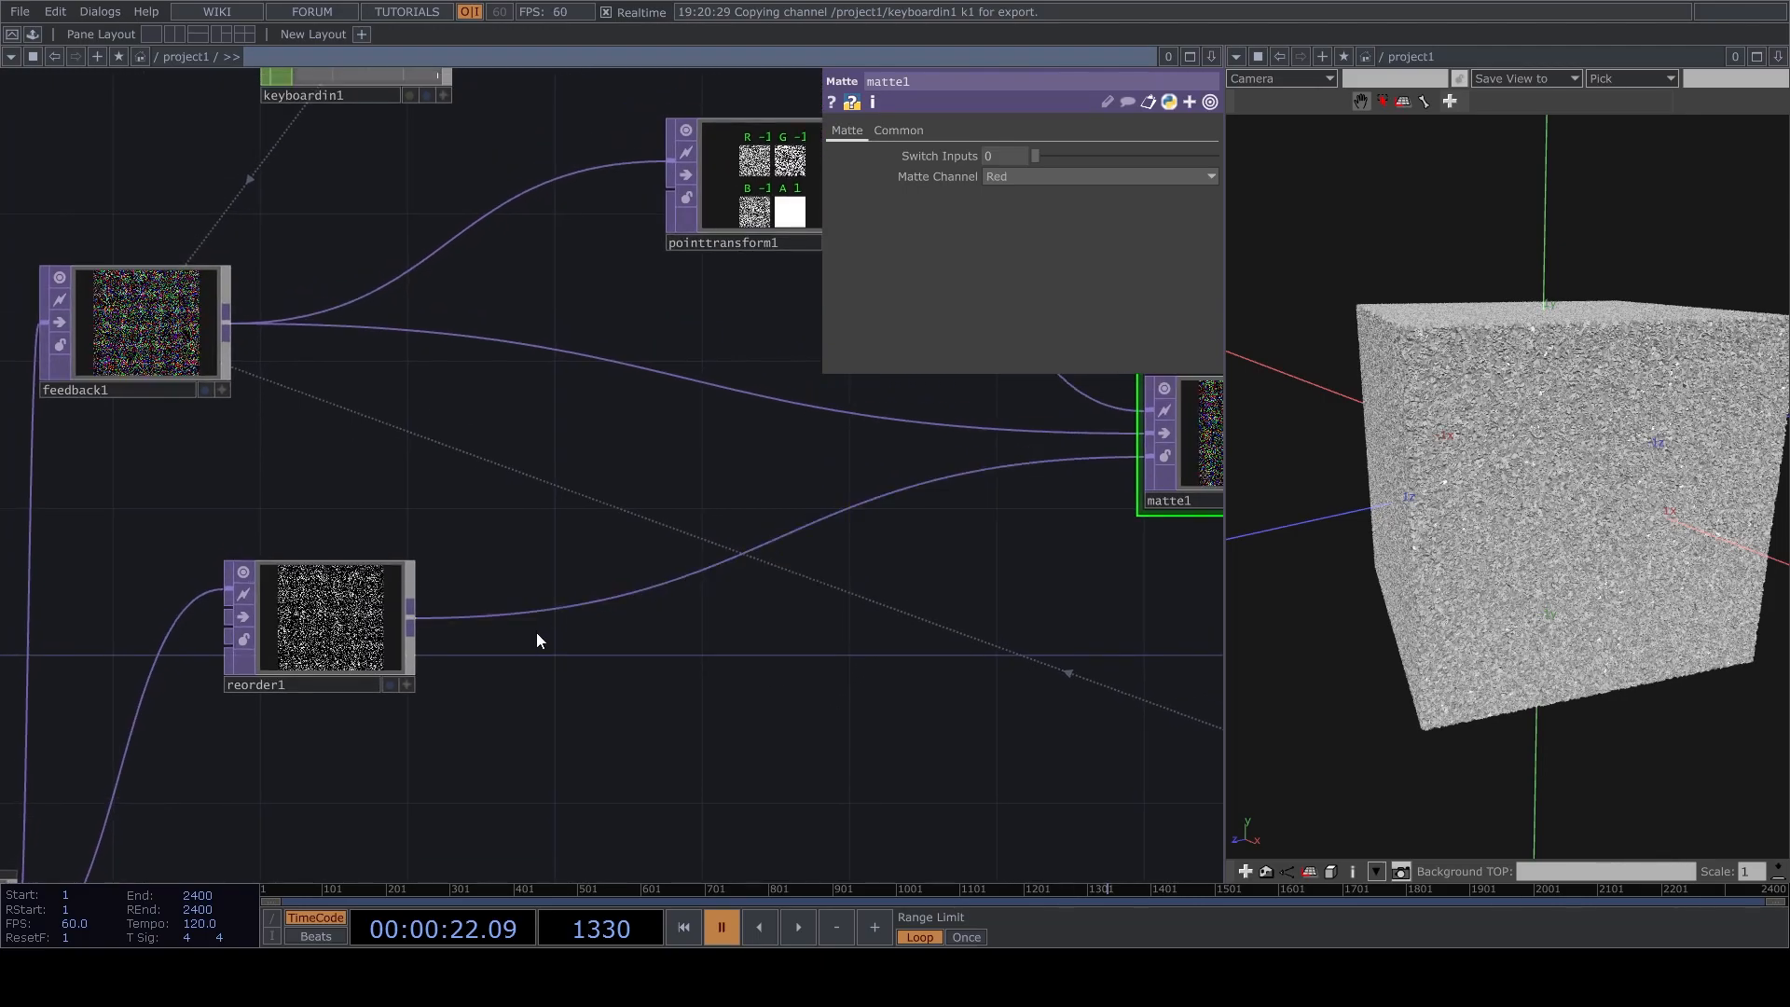
pyautogui.click(719, 546)
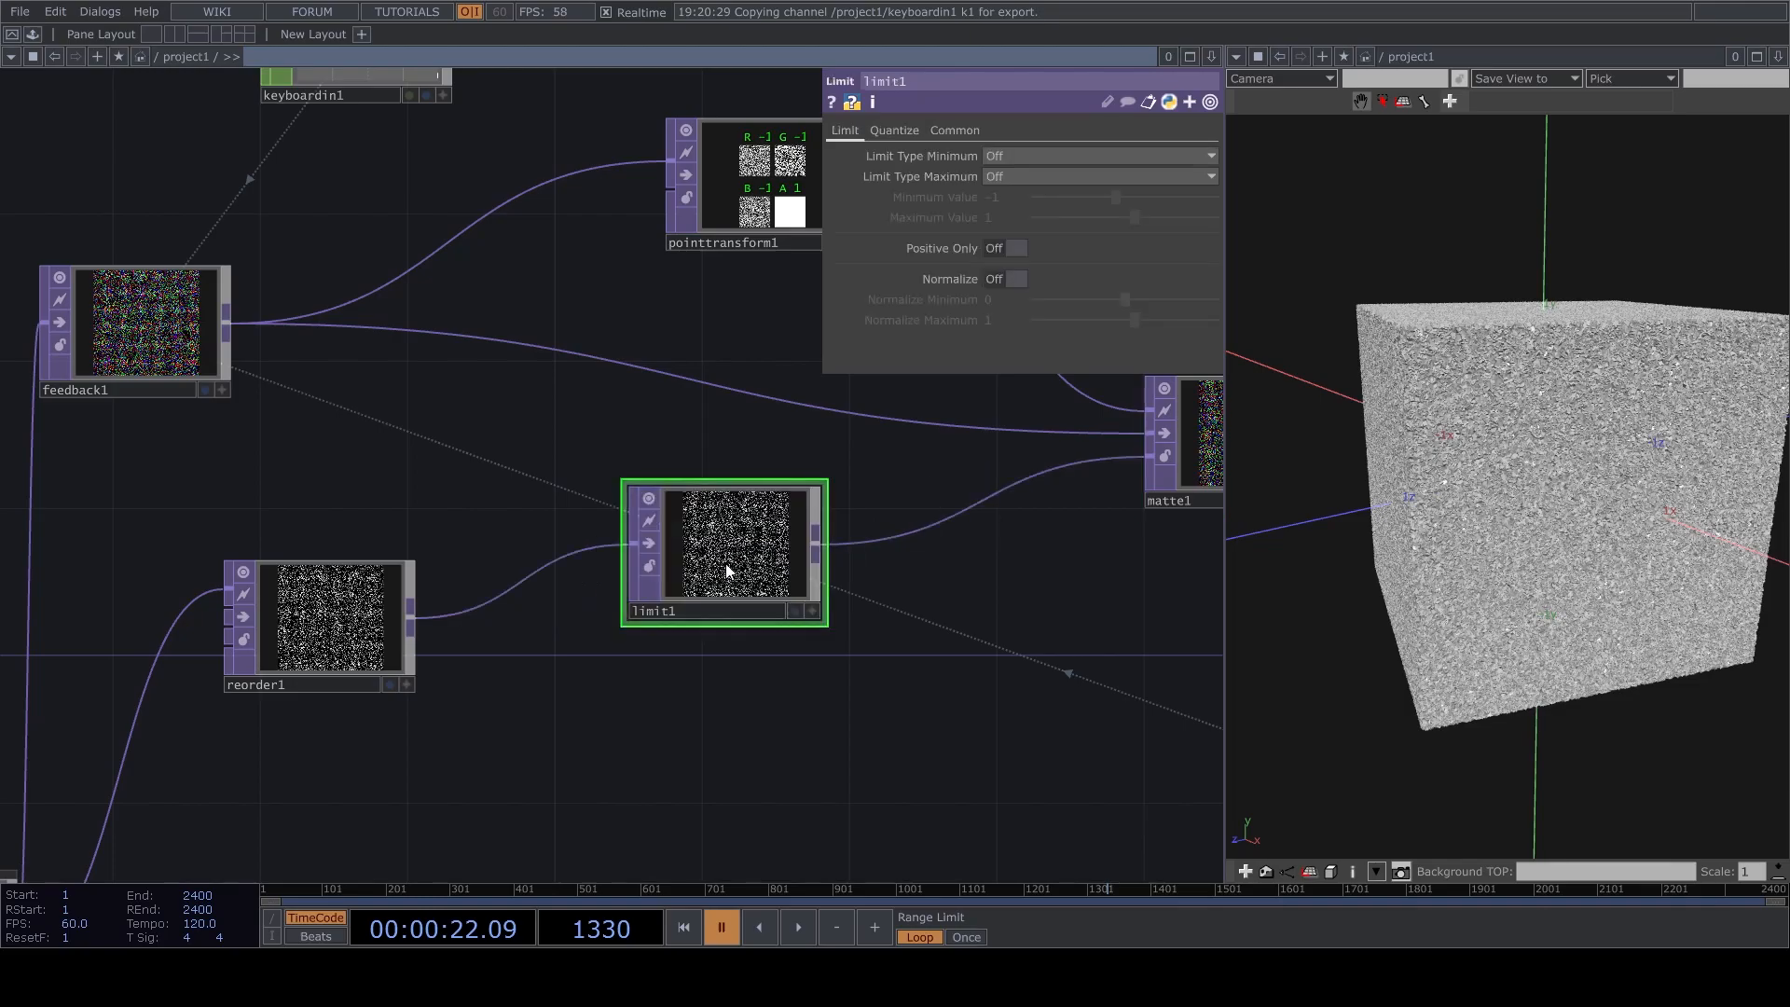
pyautogui.click(1016, 277)
pyautogui.moveTo(944, 574); pyautogui.dragTo(678, 658)
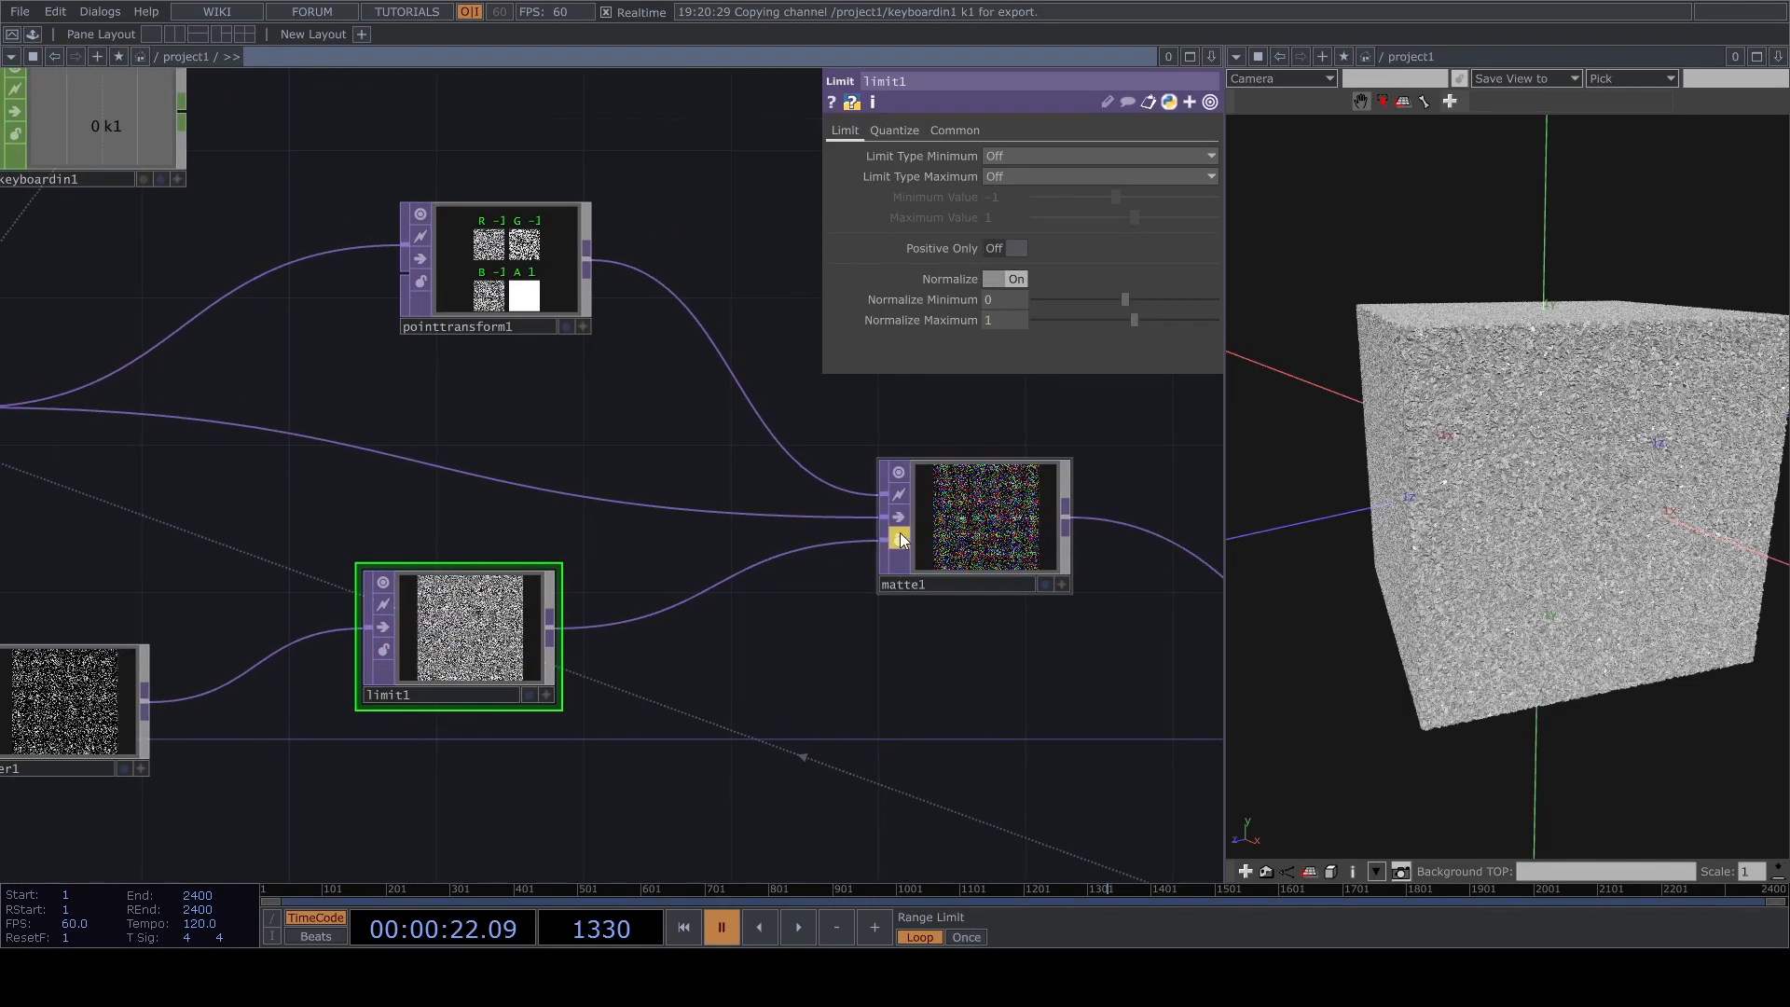
# Move limit1 down beside reorder1 and resume timeline playback.
pyautogui.click(1016, 522)
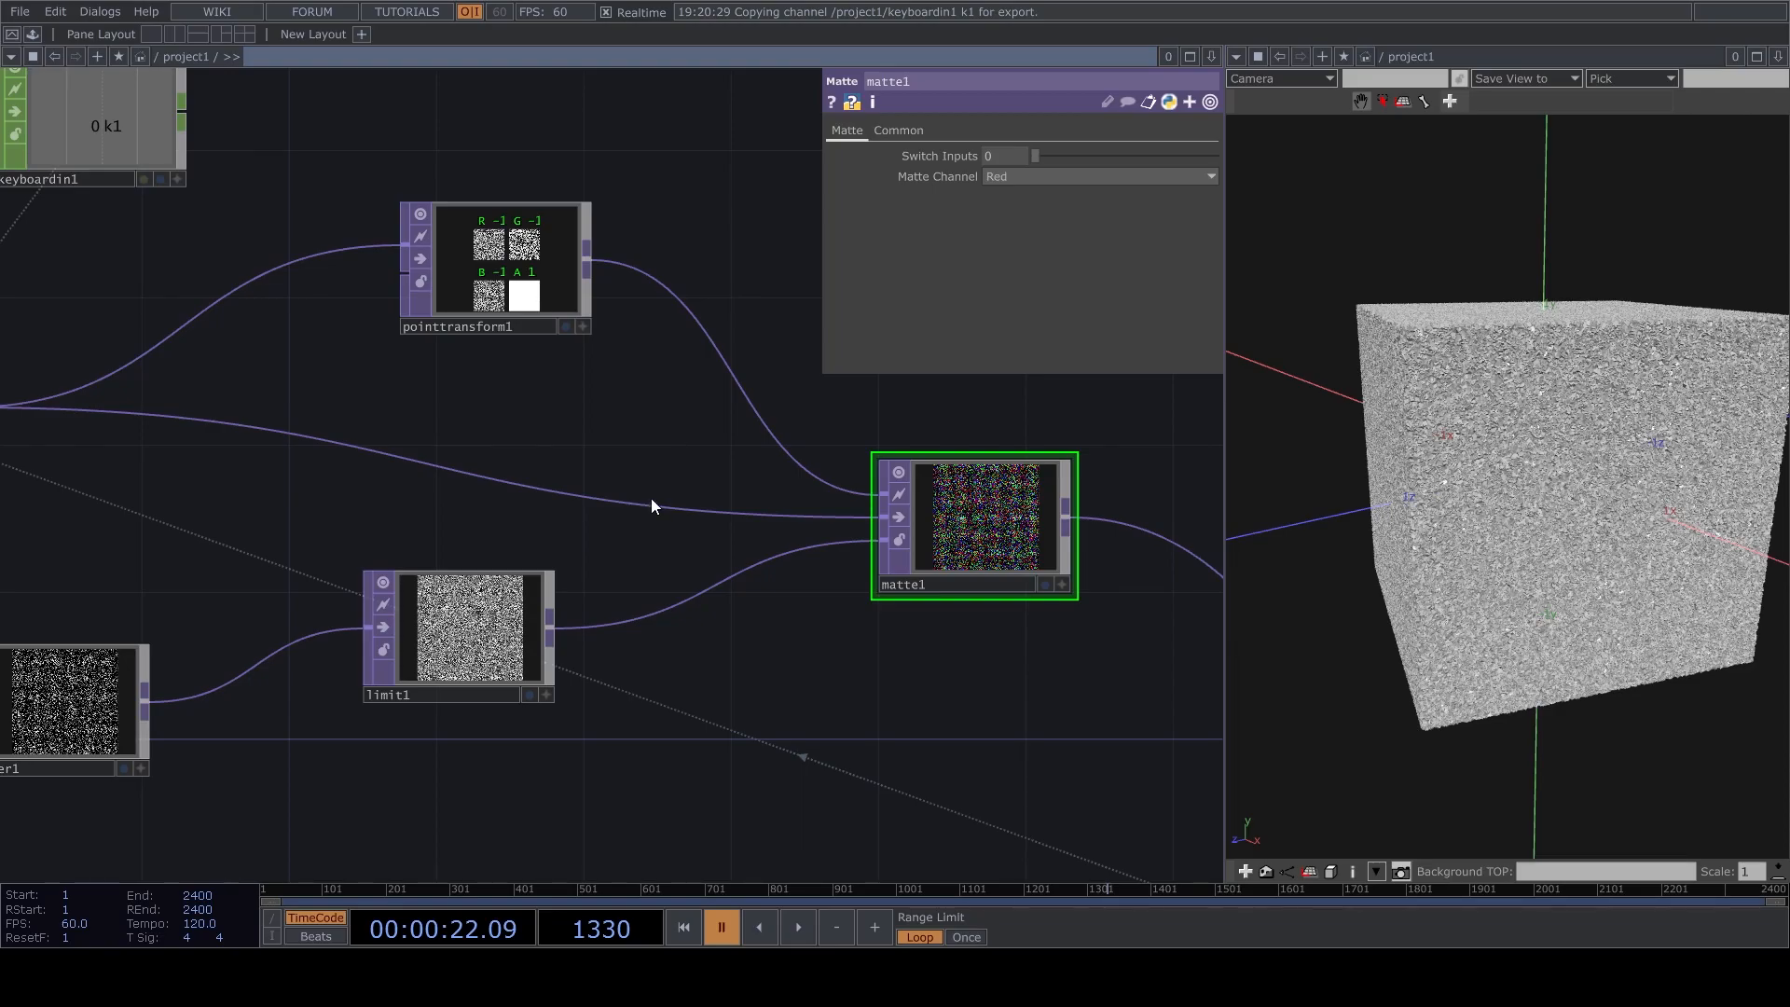
pyautogui.press('h')
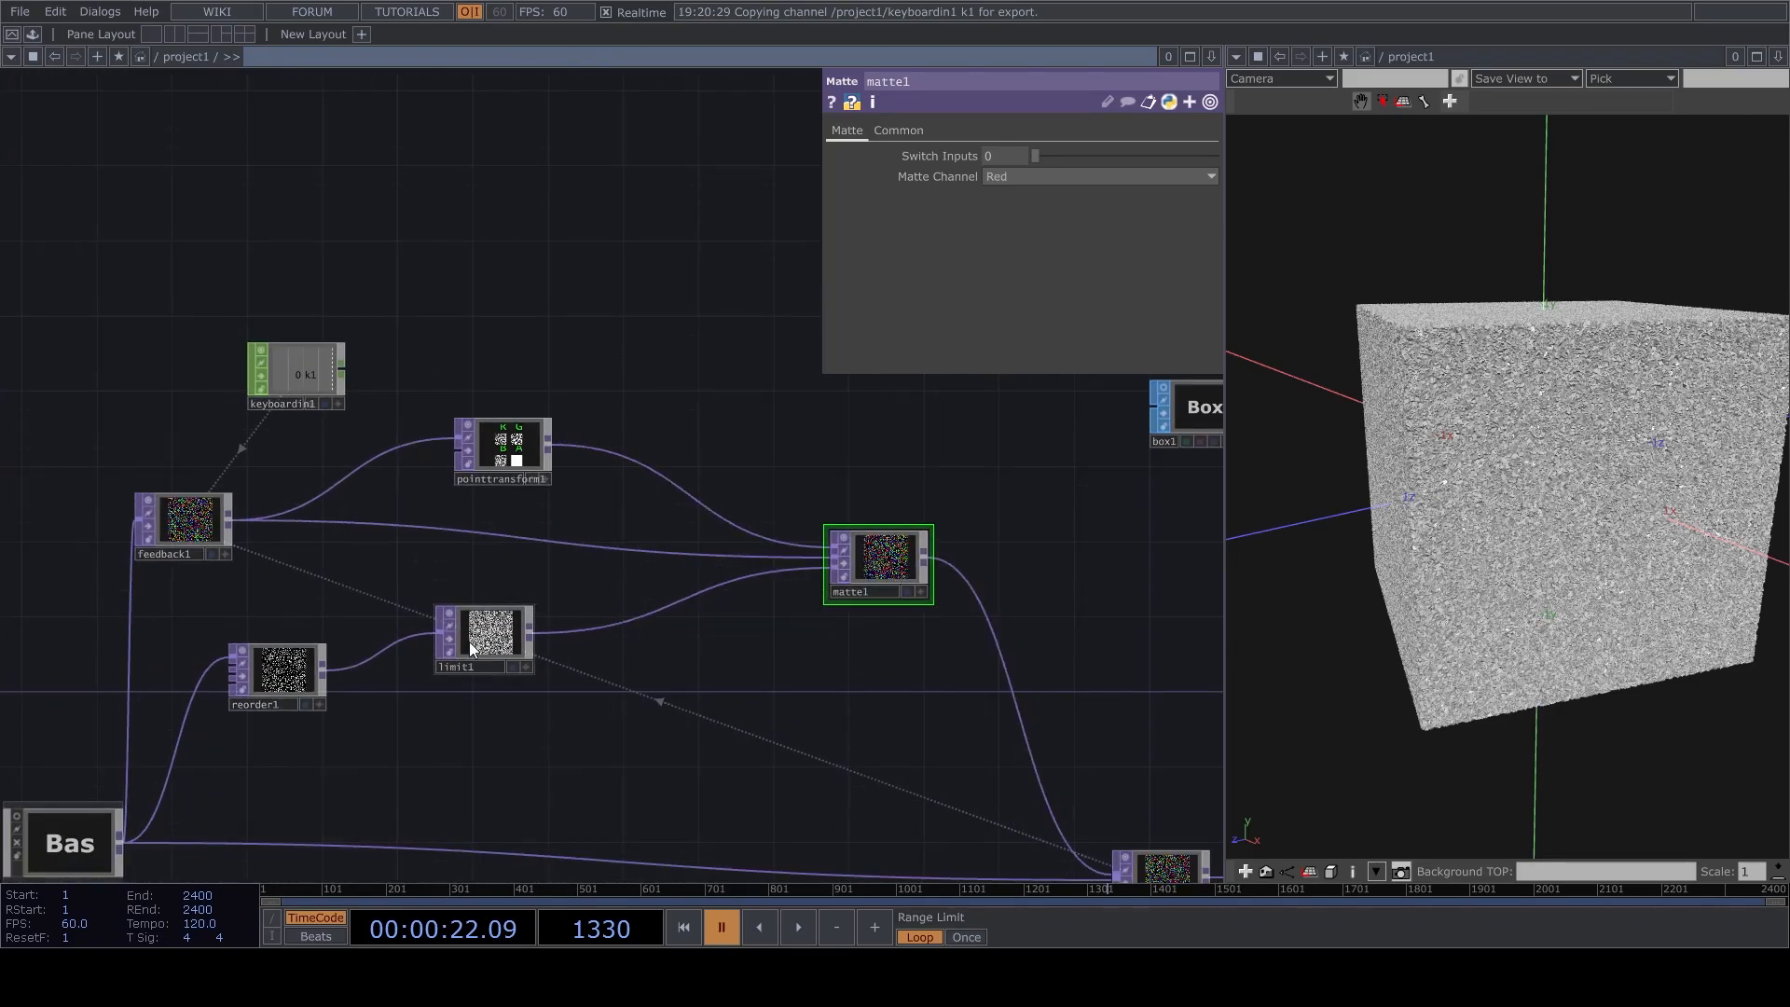
pyautogui.moveTo(469, 653); pyautogui.dragTo(506, 710)
pyautogui.press('space')
pyautogui.moveTo(707, 708); pyautogui.dragTo(727, 546)
pyautogui.scroll(4, 867, 455)
pyautogui.scroll(-5, 727, 545)
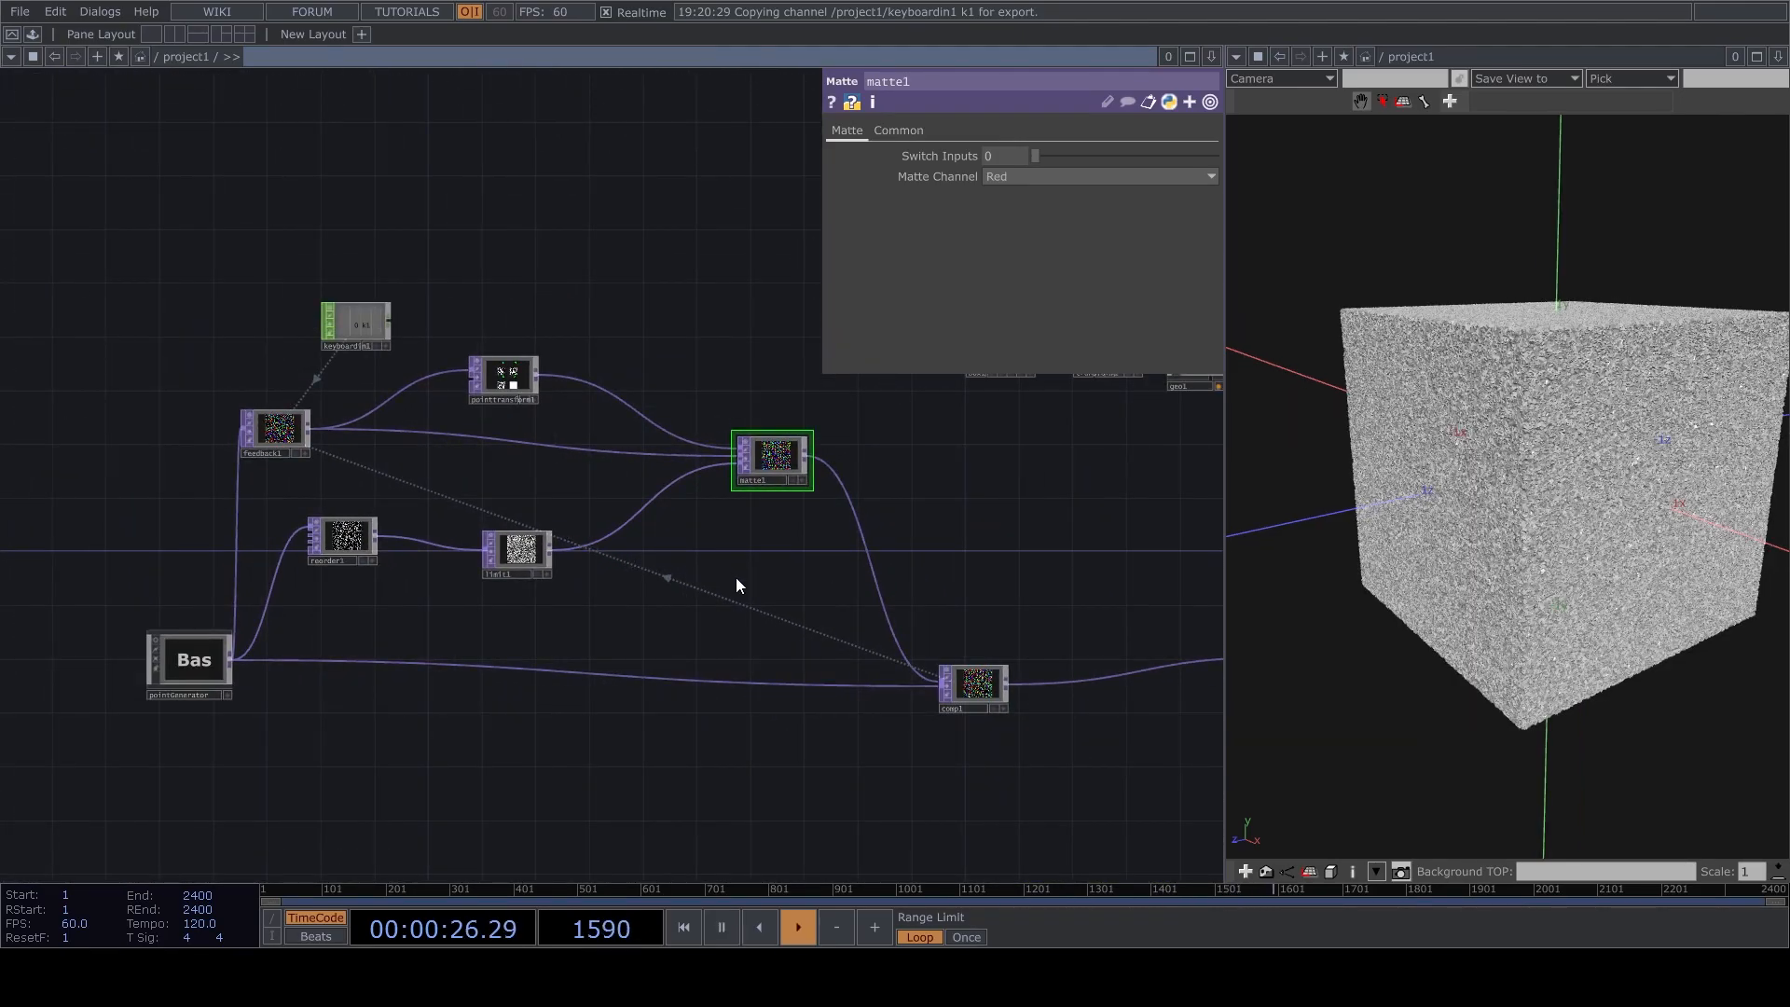
# Align limit1 directly beneath pointtransform1 and leave the timeline playing.
pyautogui.press('space')
pyautogui.scroll(3, 528, 550)
pyautogui.click(529, 550)
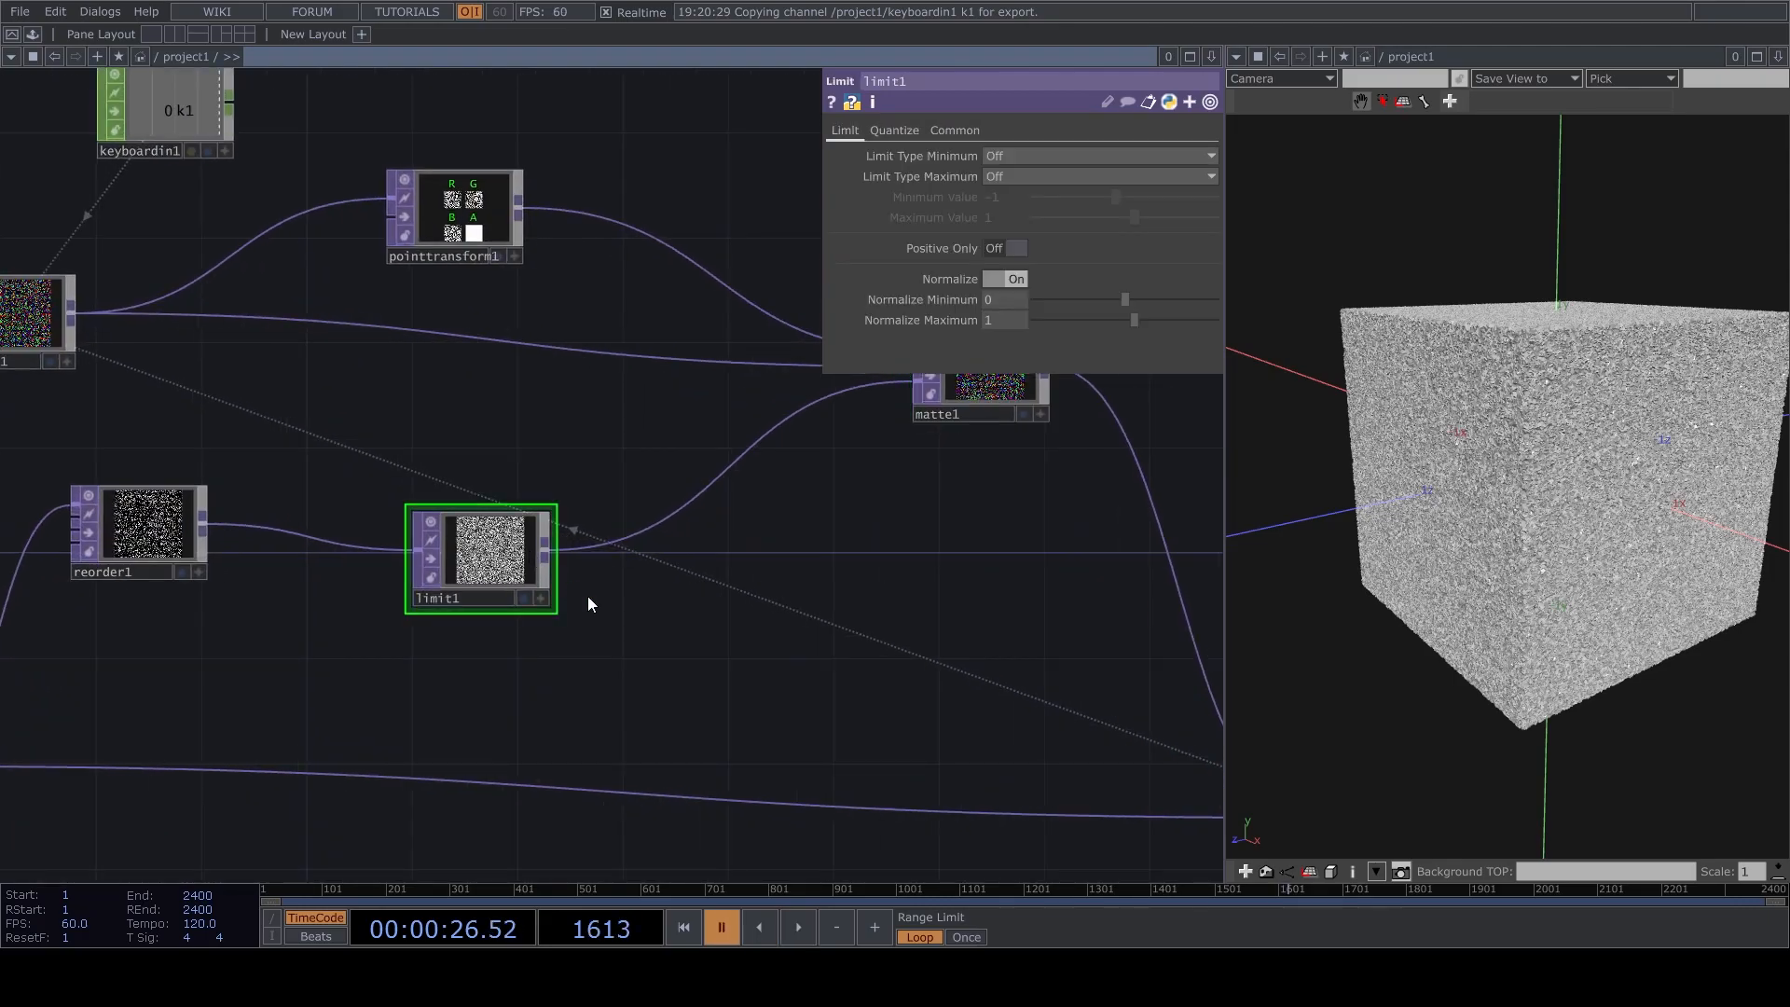
pyautogui.scroll(-3, 673, 623)
pyautogui.press('space')
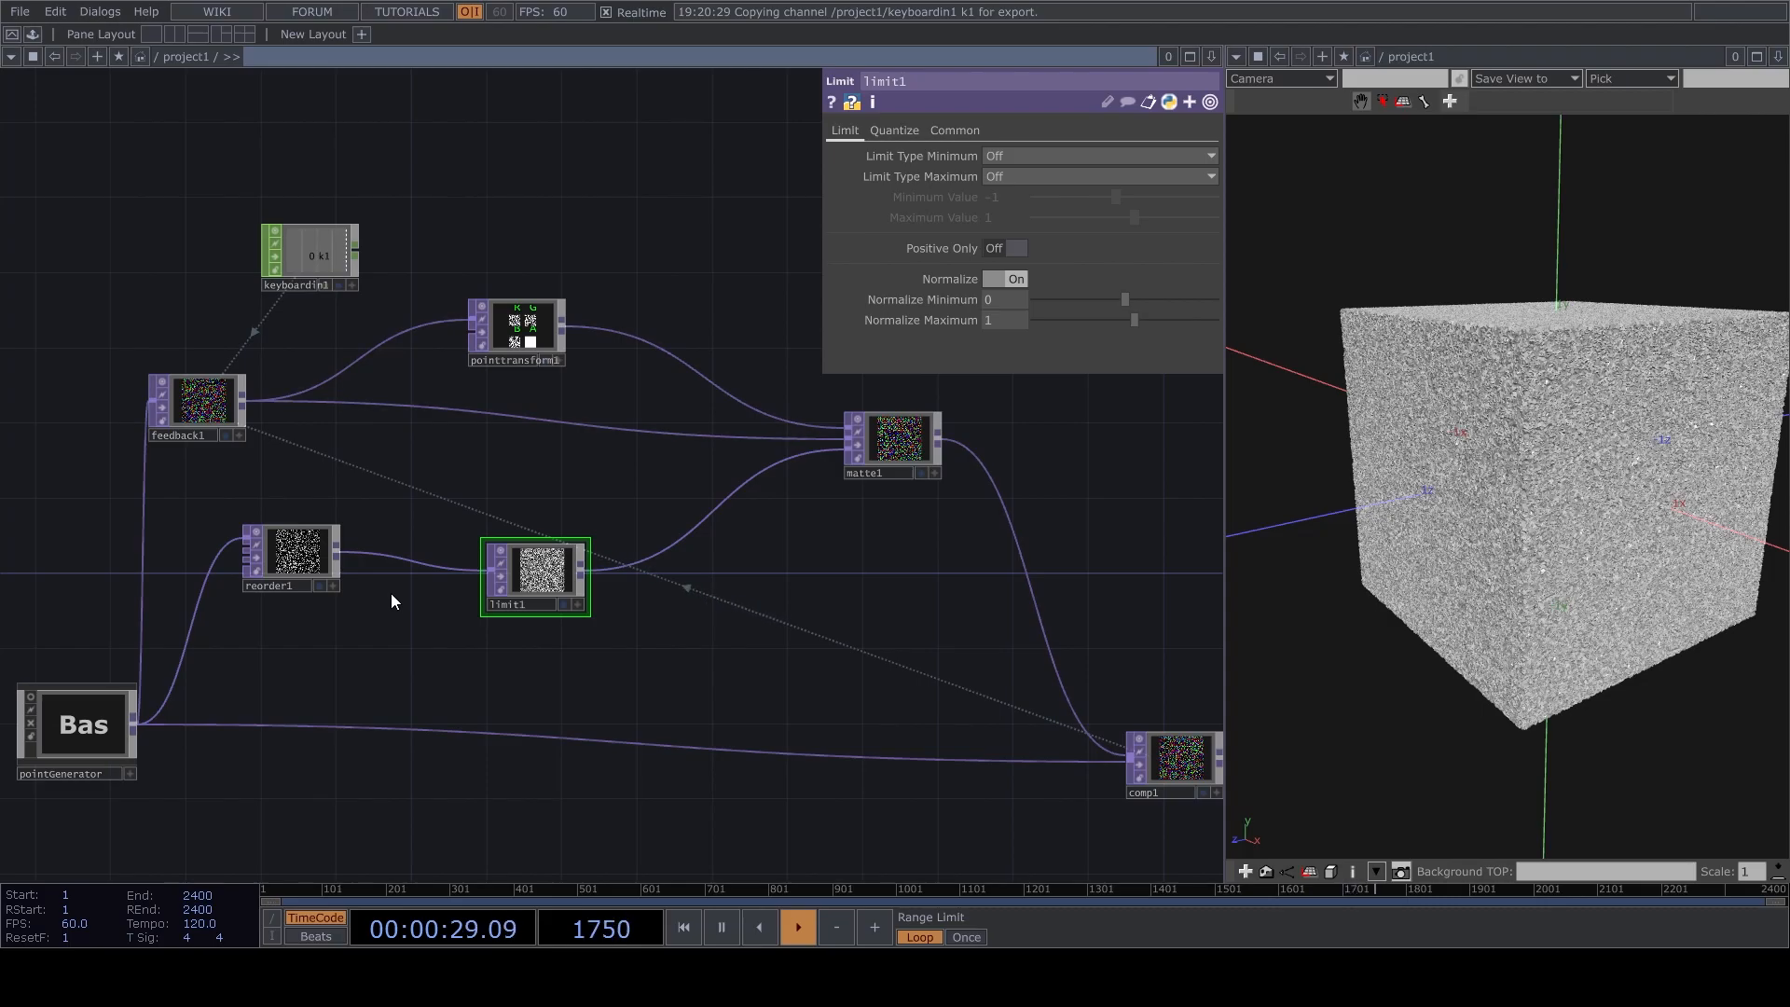
pyautogui.moveTo(564, 555); pyautogui.dragTo(546, 574)
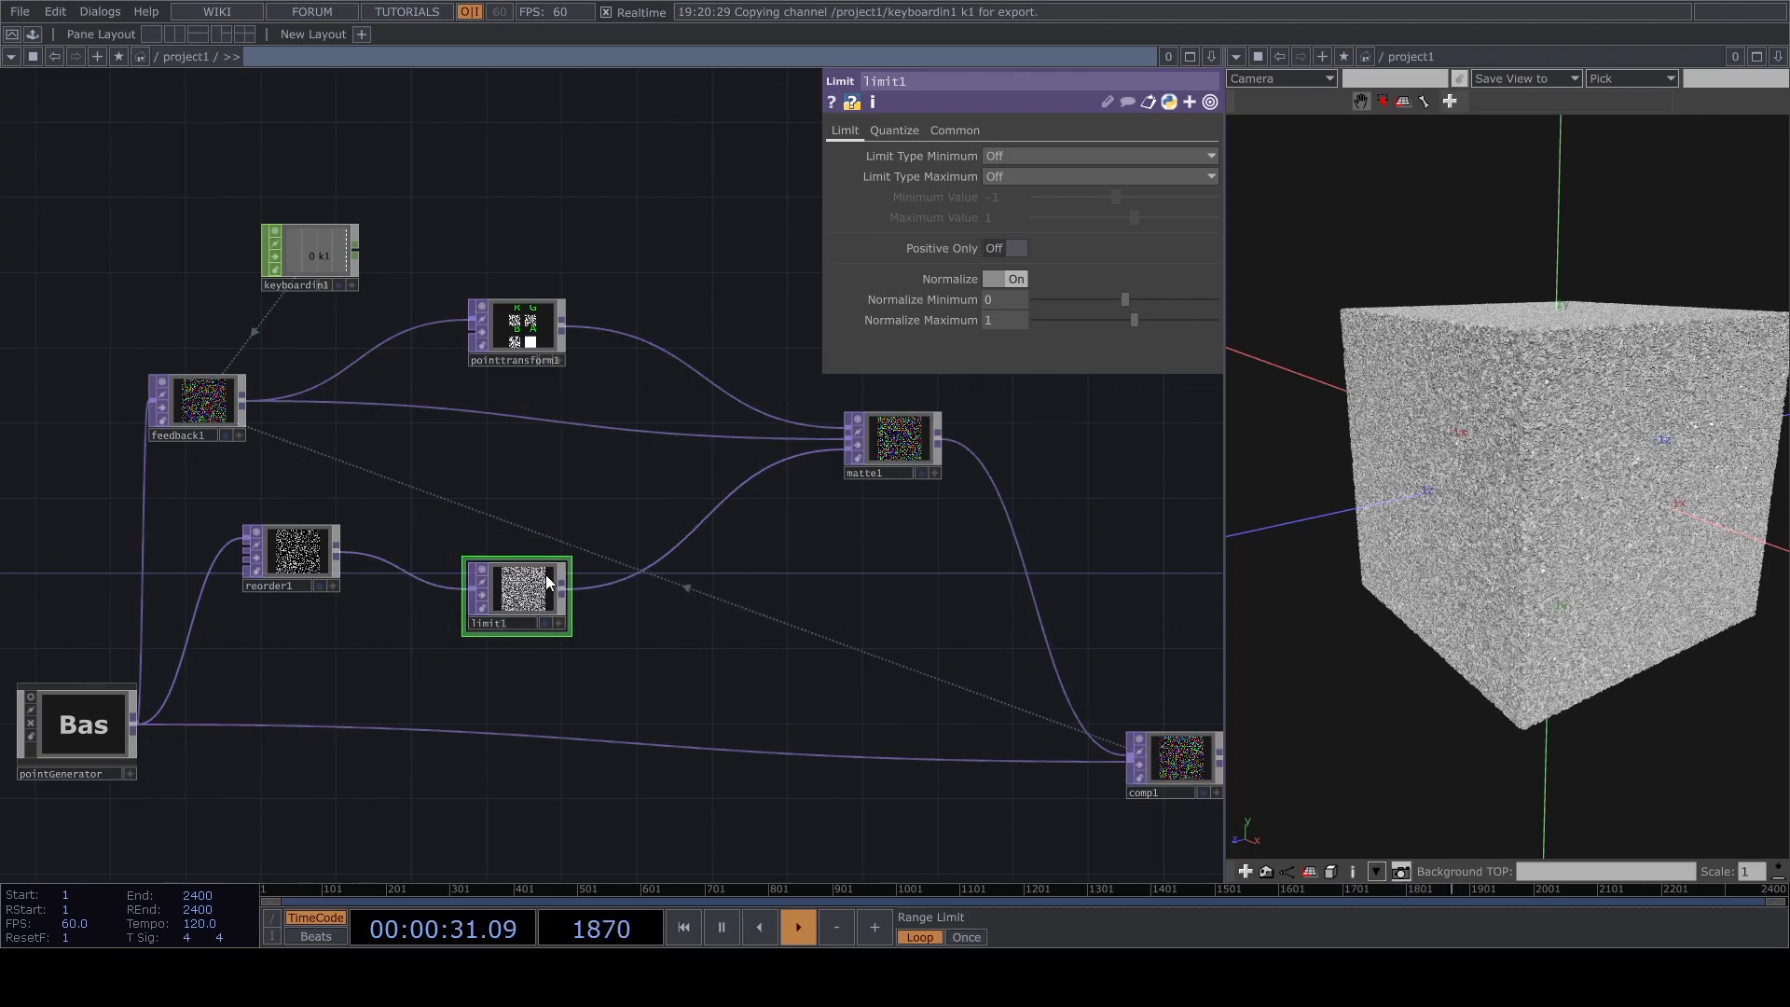
# Set the Y rotation of pointtransform1 to -0.4.
pyautogui.click(540, 355)
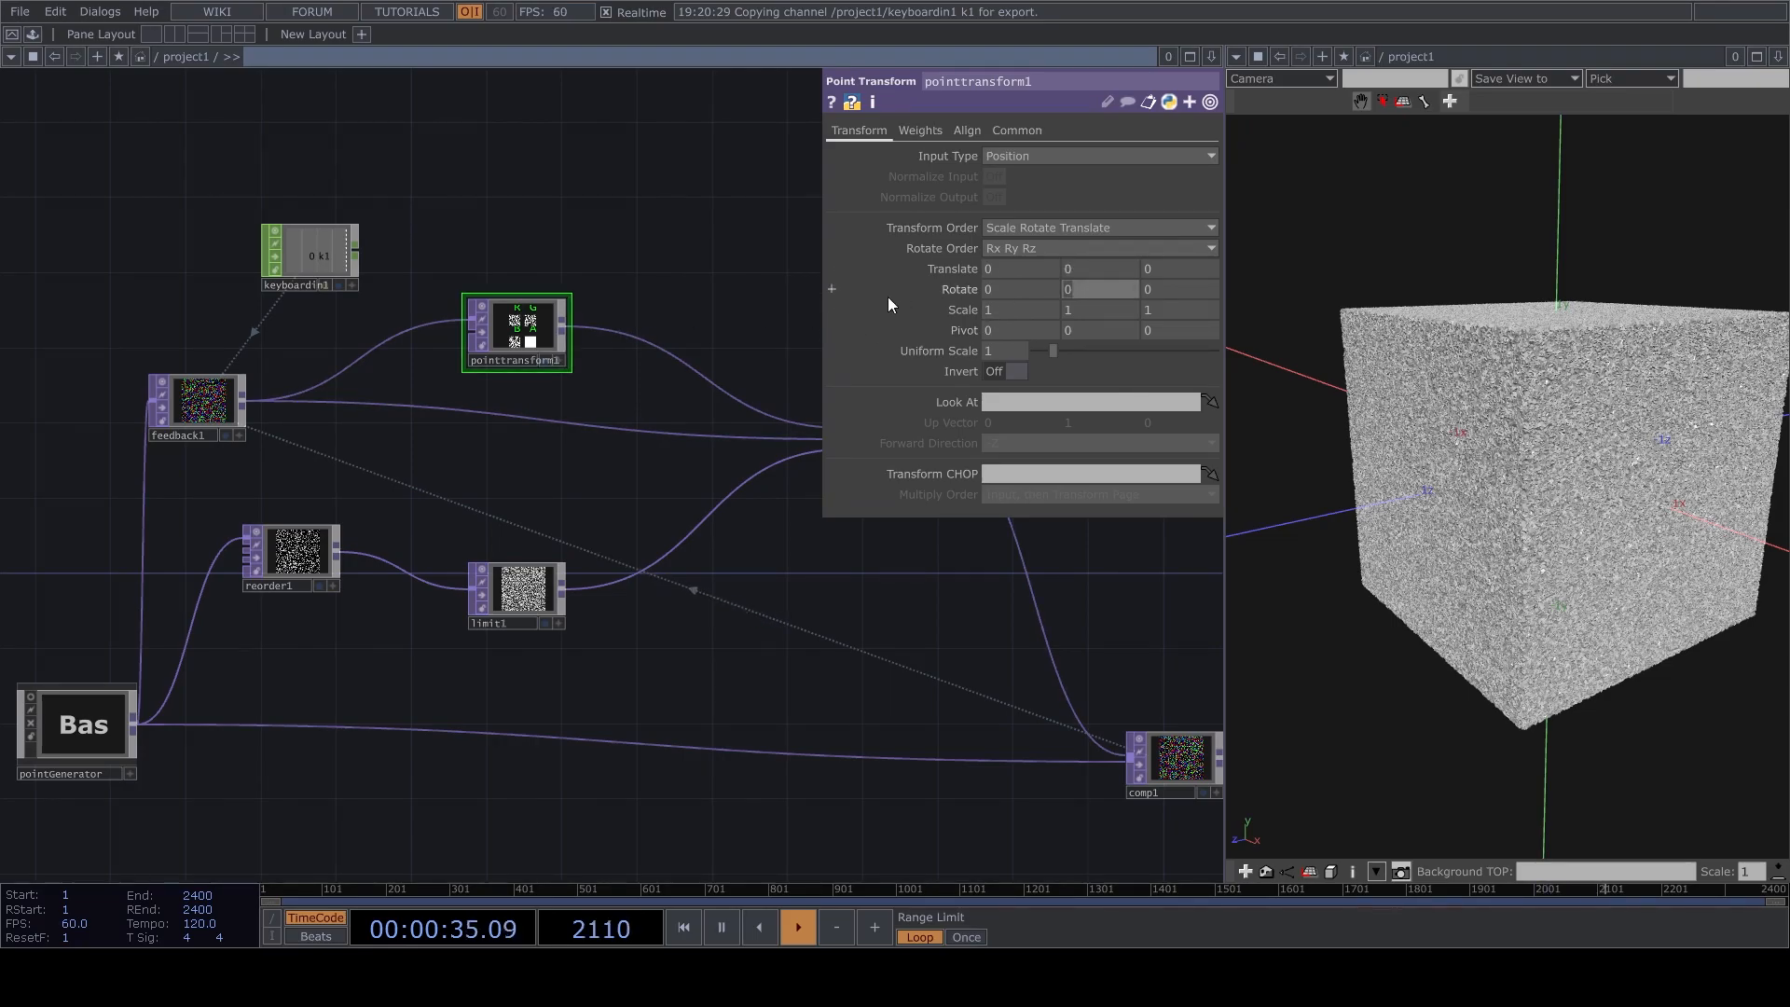
pyautogui.write('-0.4')
pyautogui.press('Return')
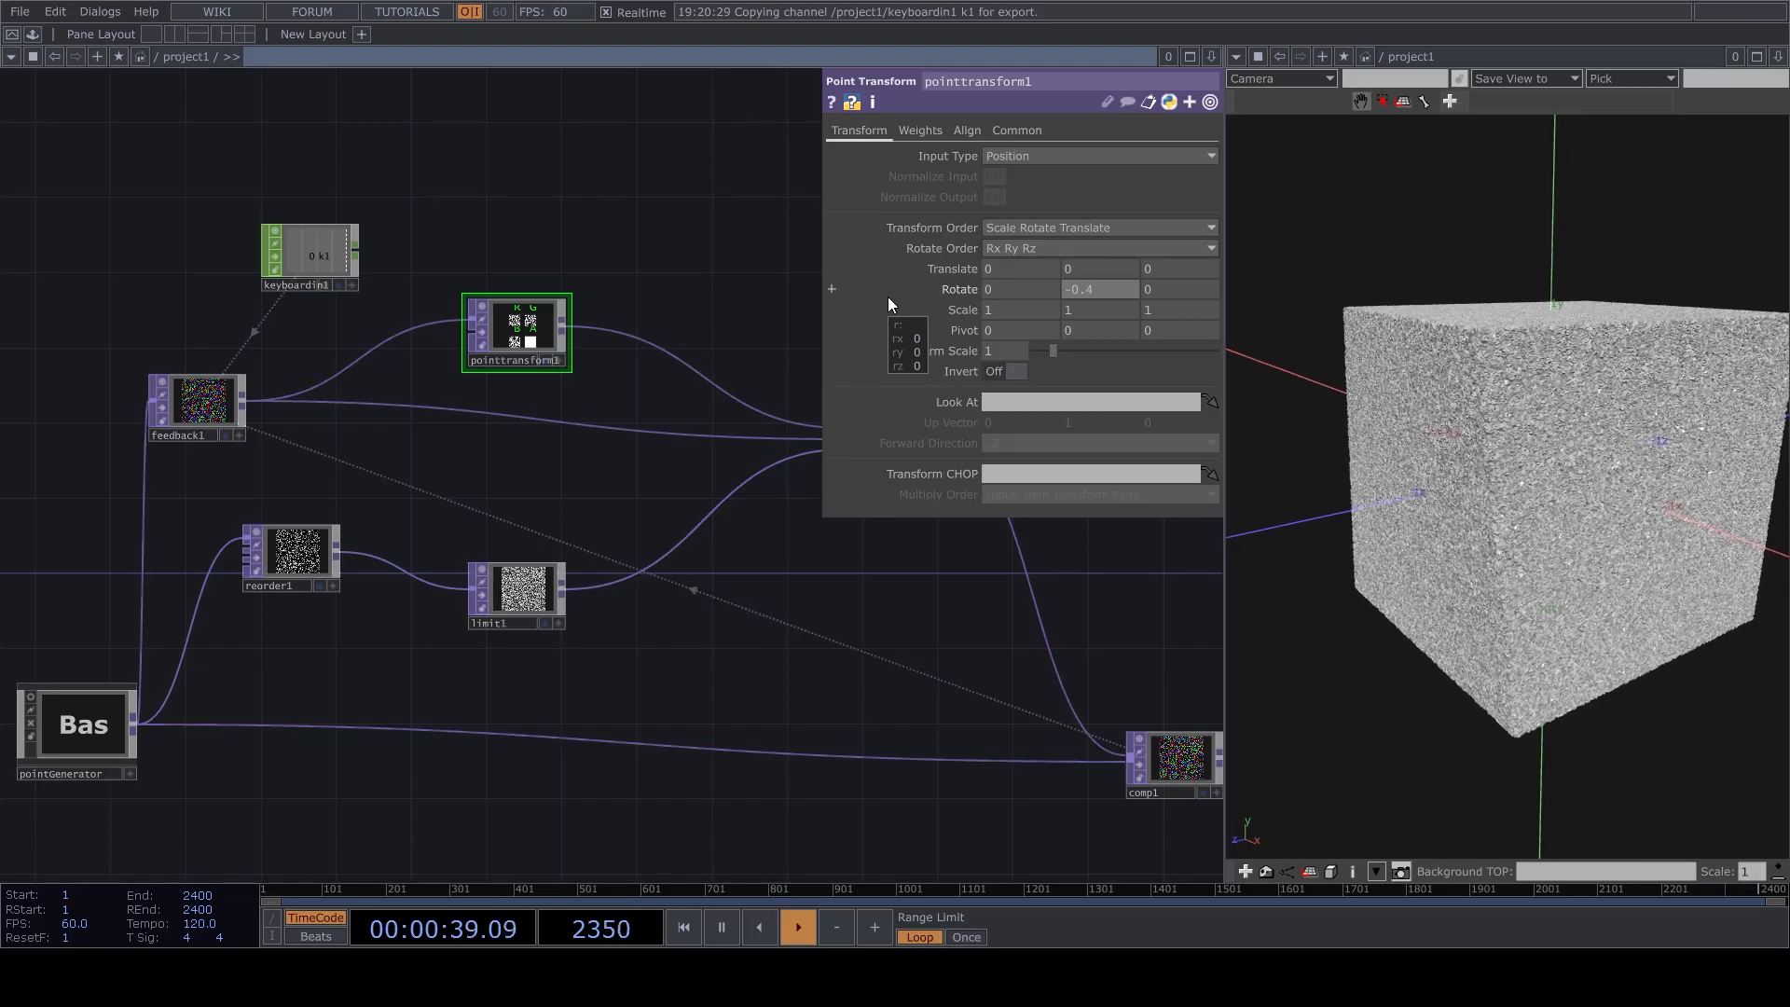
# Orbit around the twisting cube and switch the geometry viewer pane to a TOP Viewer showing the render.
pyautogui.moveTo(1543, 555); pyautogui.dragTo(1584, 471)
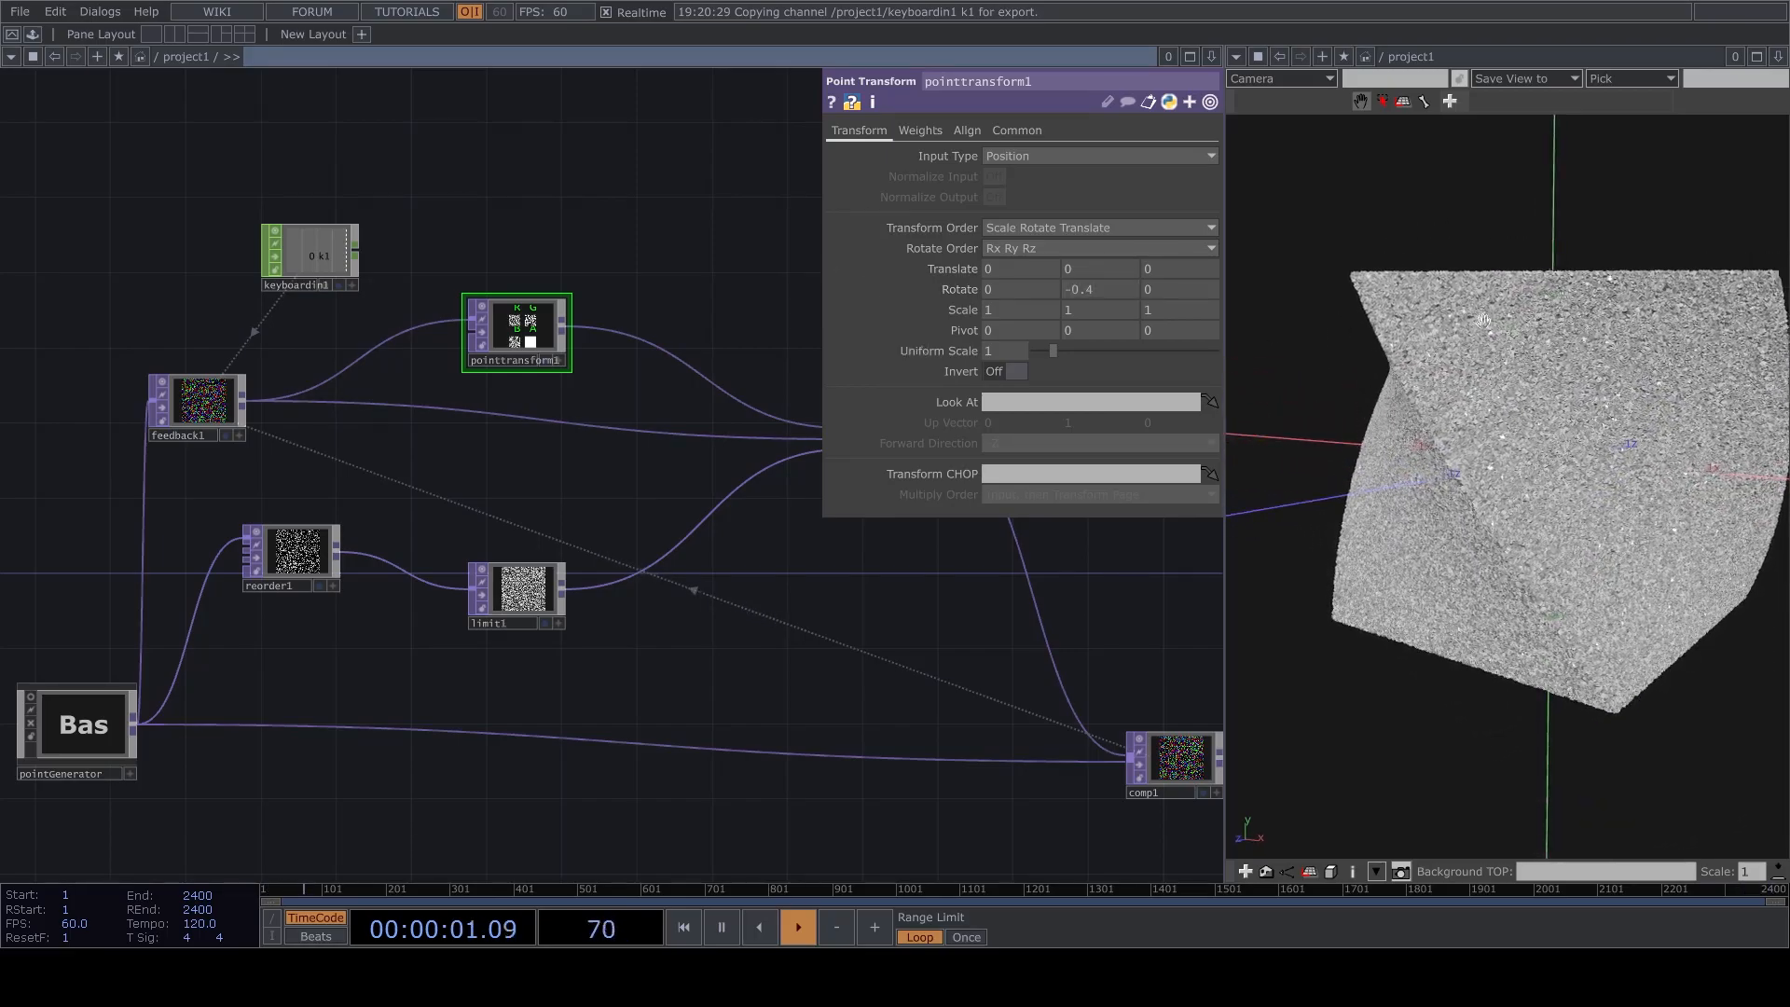
pyautogui.click(1236, 57)
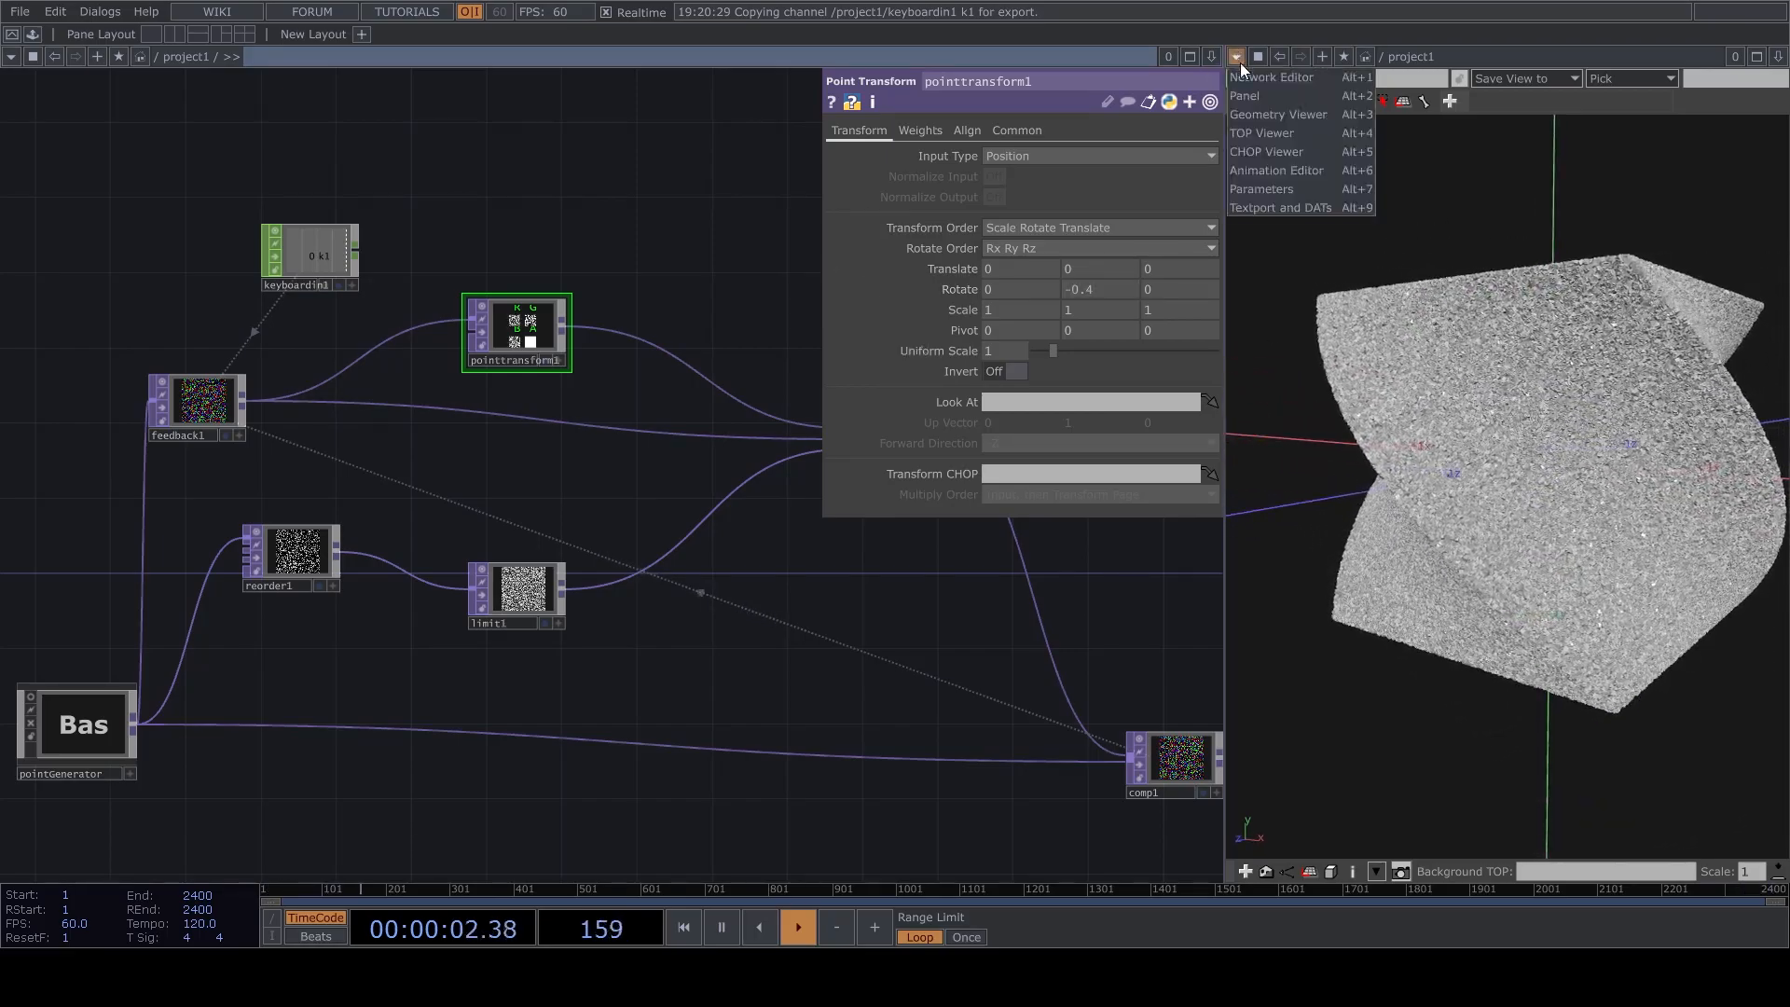
pyautogui.click(1260, 131)
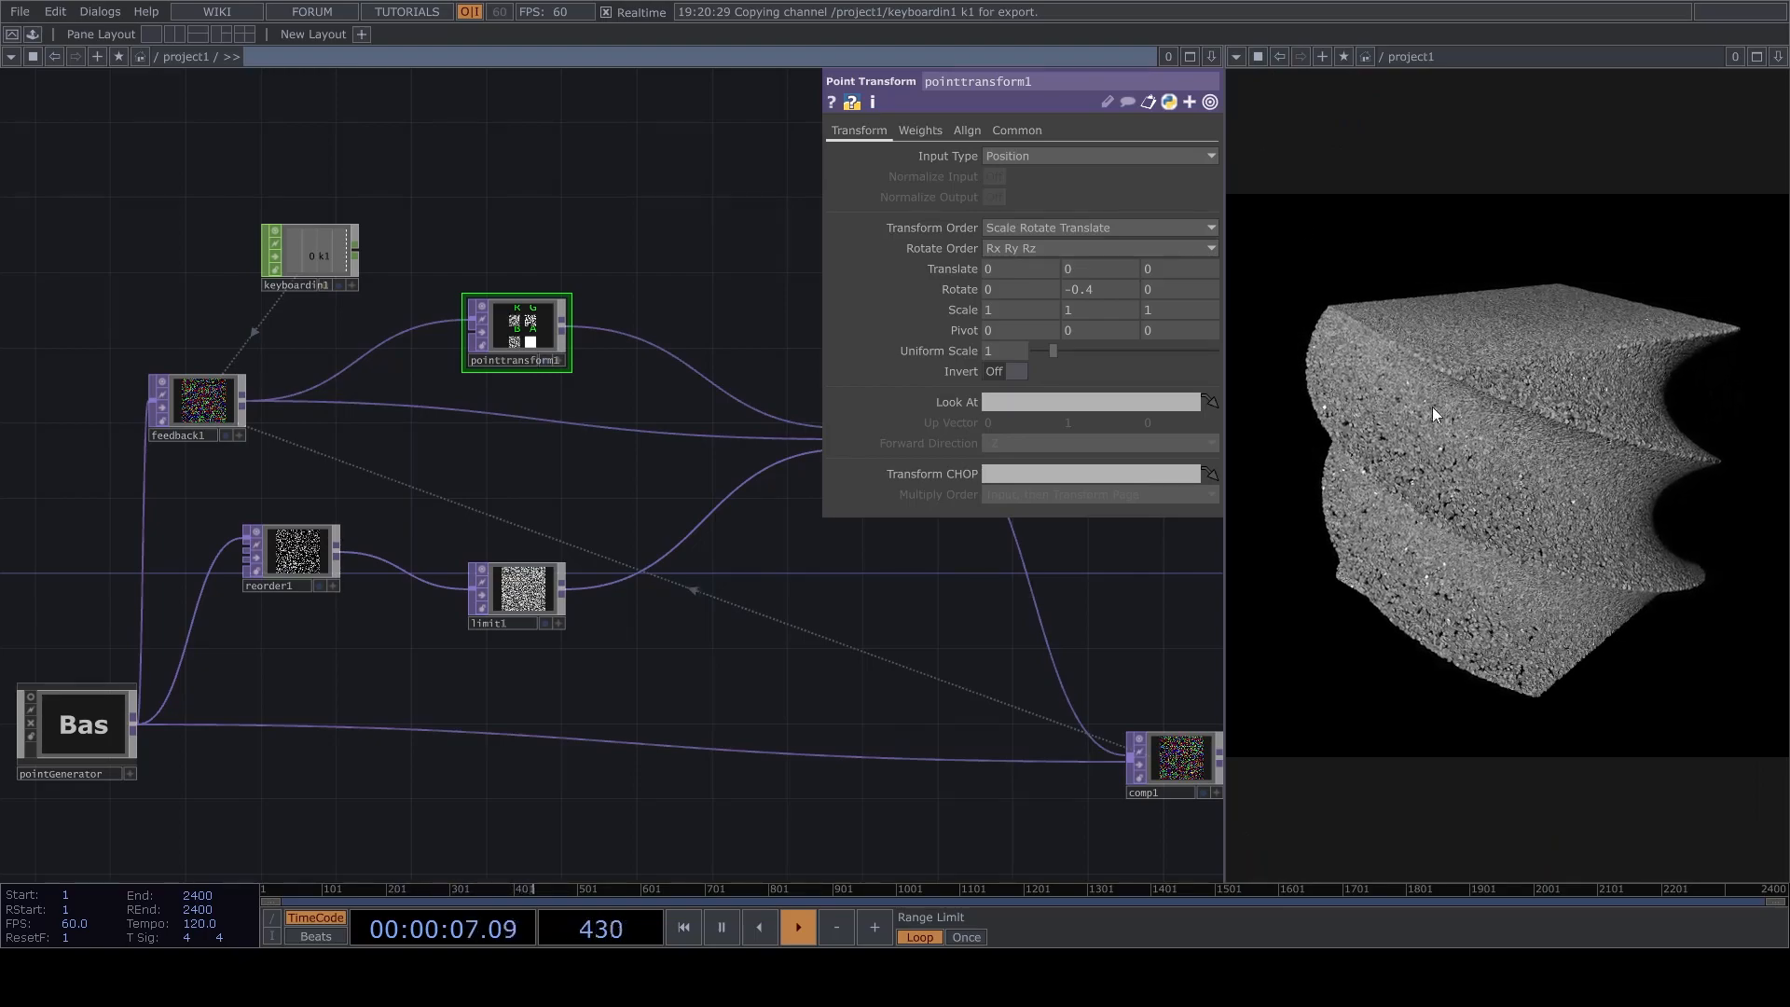
# Insert a second Point Transform TOP on the direct link between feedback1 and matte1.
pyautogui.rightClick(500, 416)
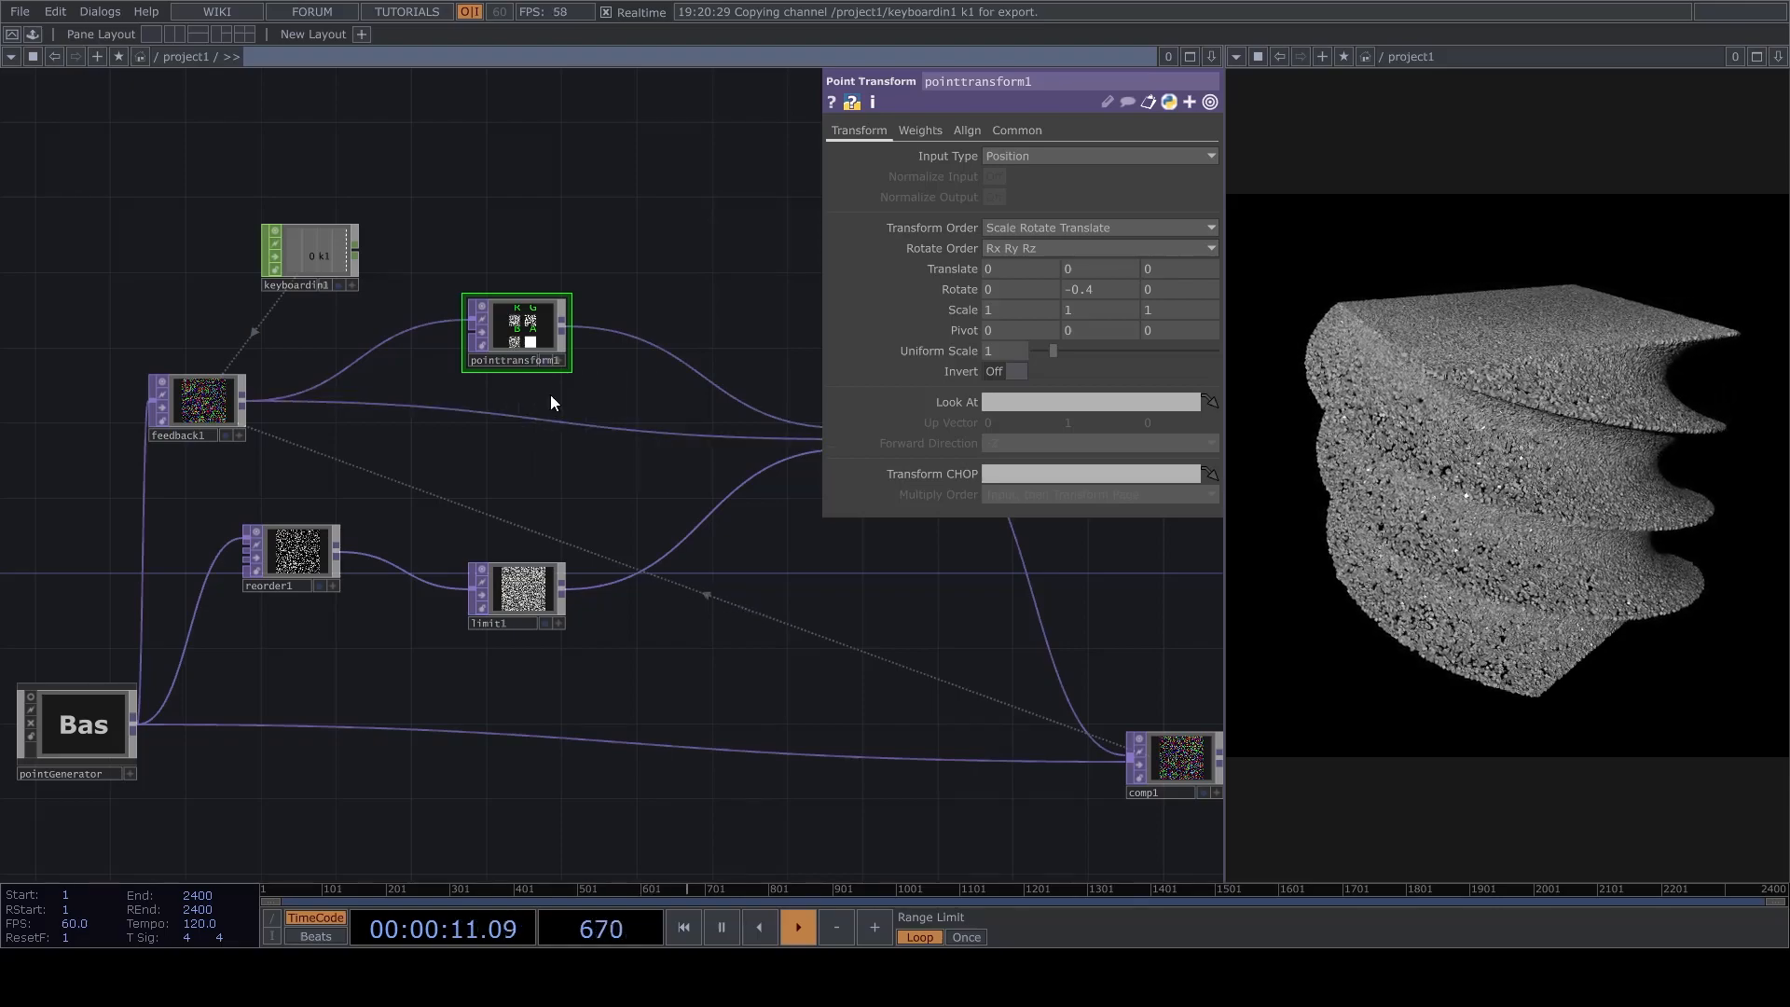
pyautogui.hotkey('ctrl', 'v')
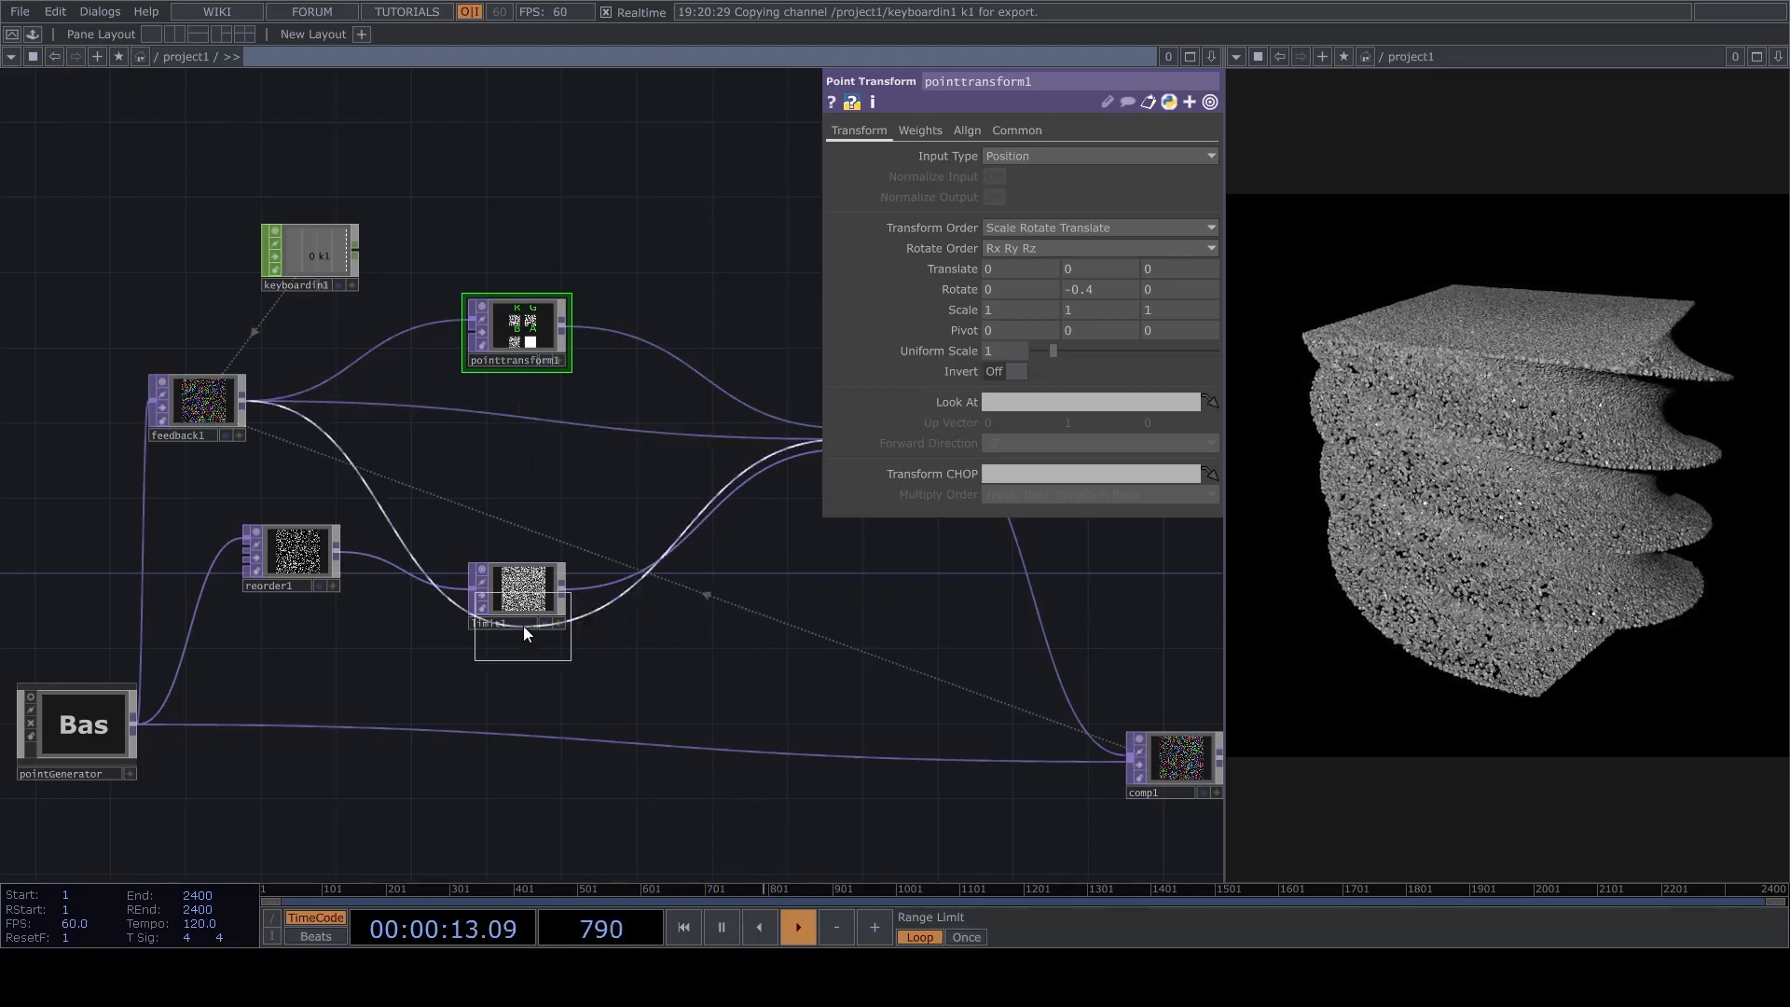
pyautogui.click(504, 427)
pyautogui.click(503, 424)
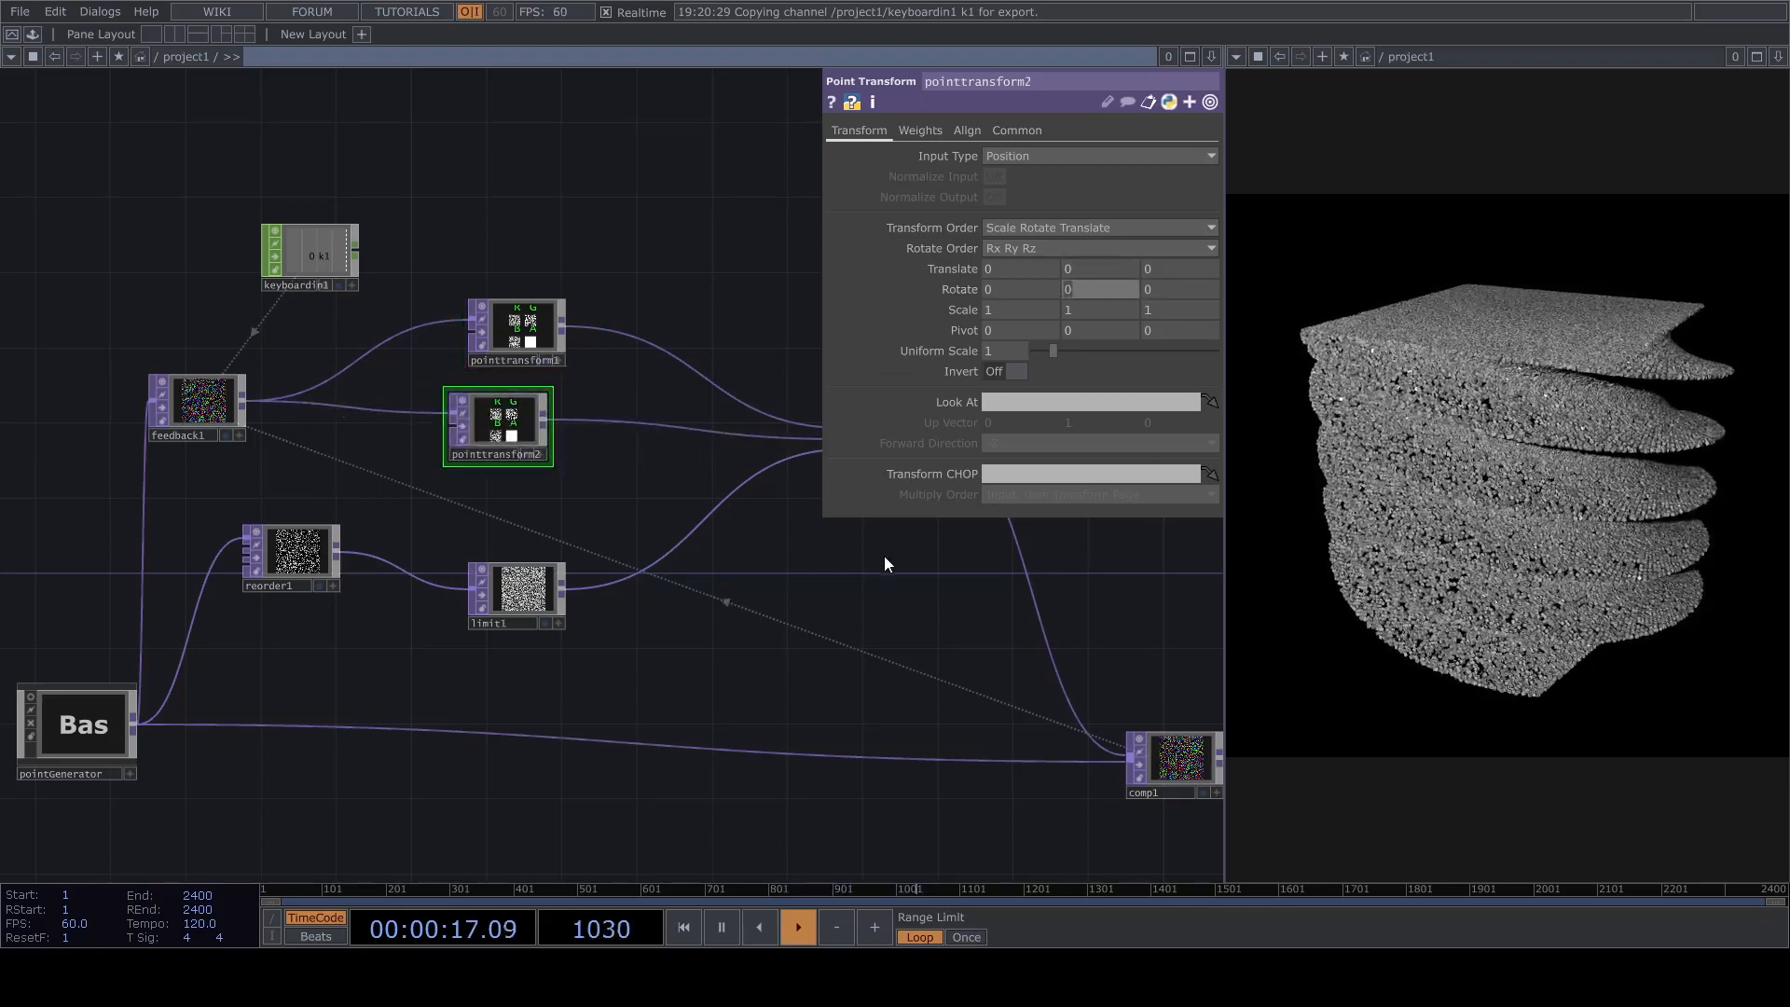
pyautogui.moveTo(885, 552); pyautogui.dragTo(629, 694)
pyautogui.moveTo(920, 578); pyautogui.dragTo(638, 696)
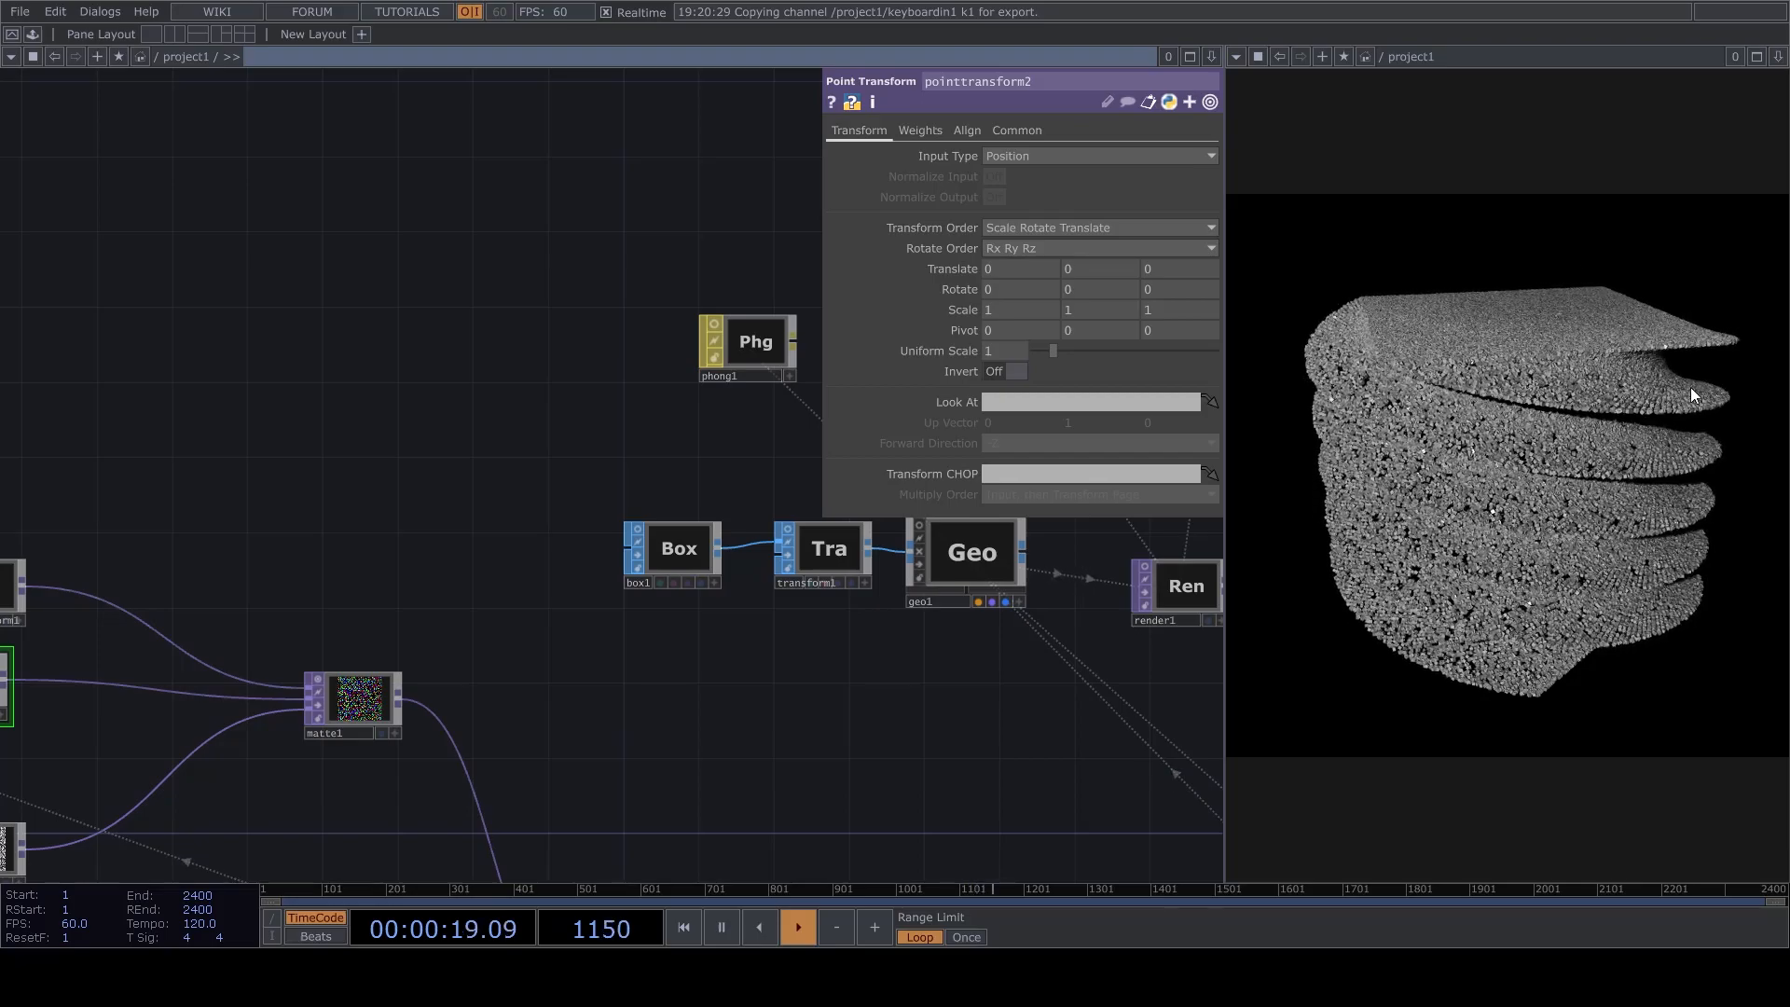
# Try a Y rotation of 0.4 on pointtransform2.
pyautogui.moveTo(296, 659); pyautogui.dragTo(489, 501)
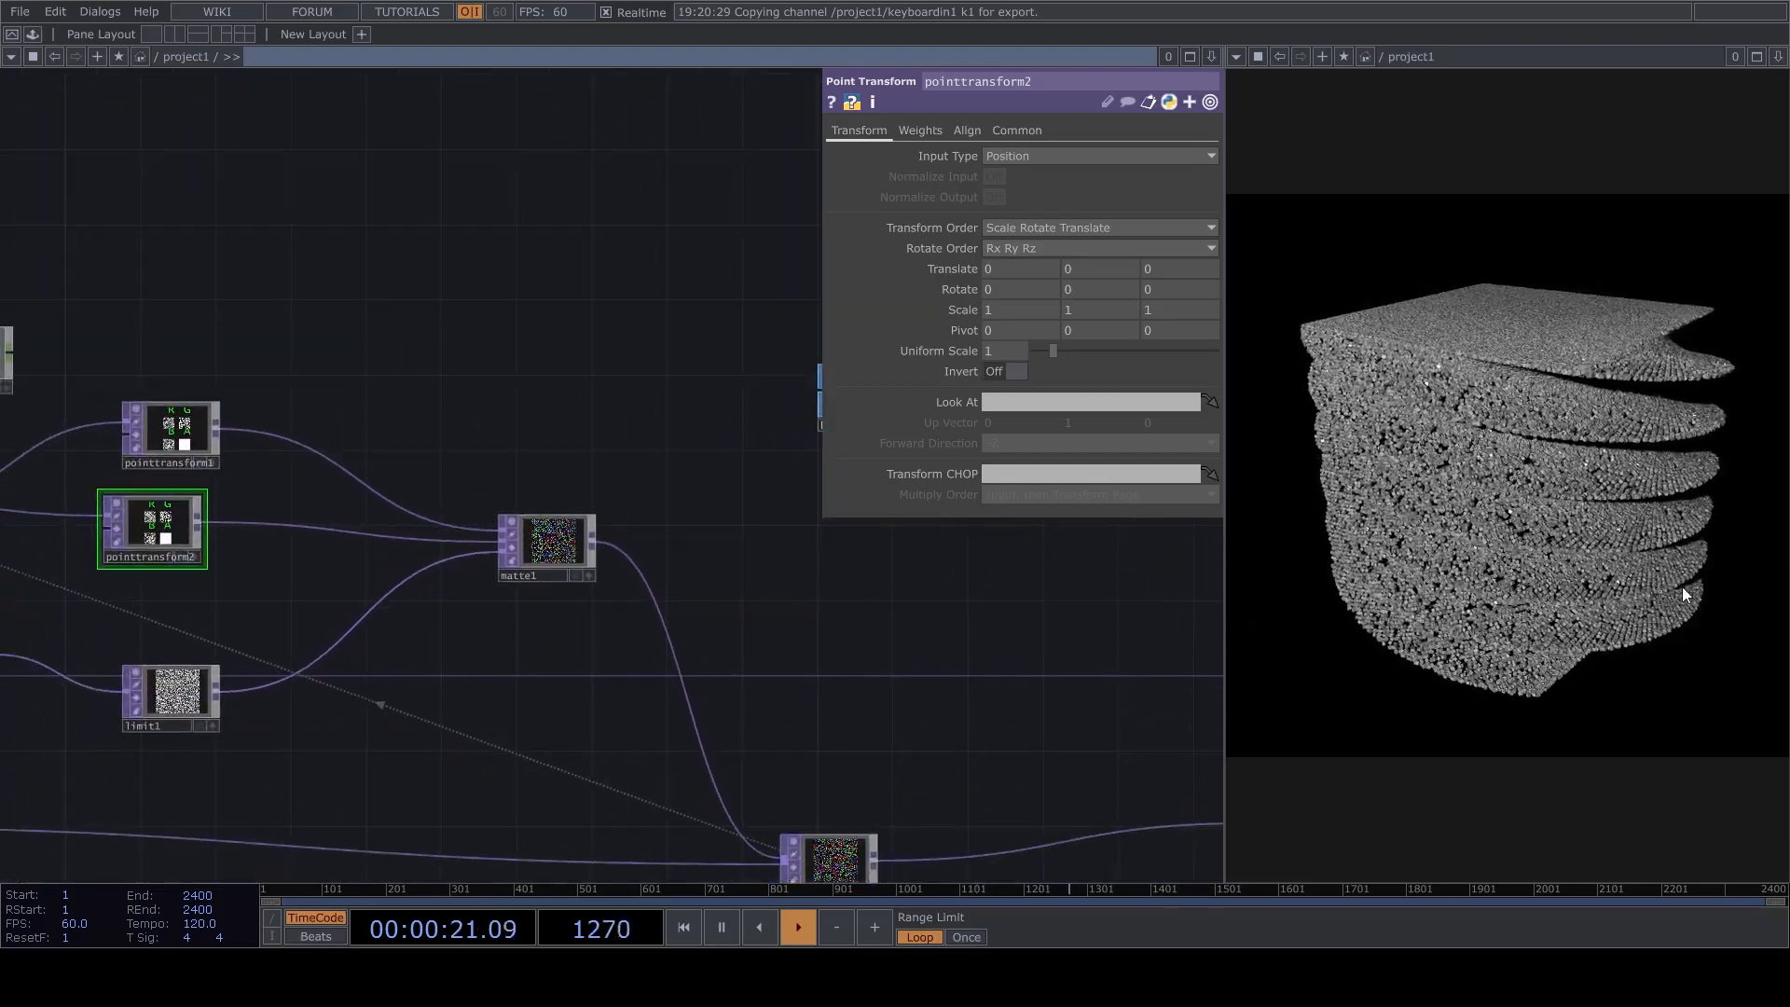
pyautogui.moveTo(1073, 290); pyautogui.dragTo(882, 310)
pyautogui.write('0.4')
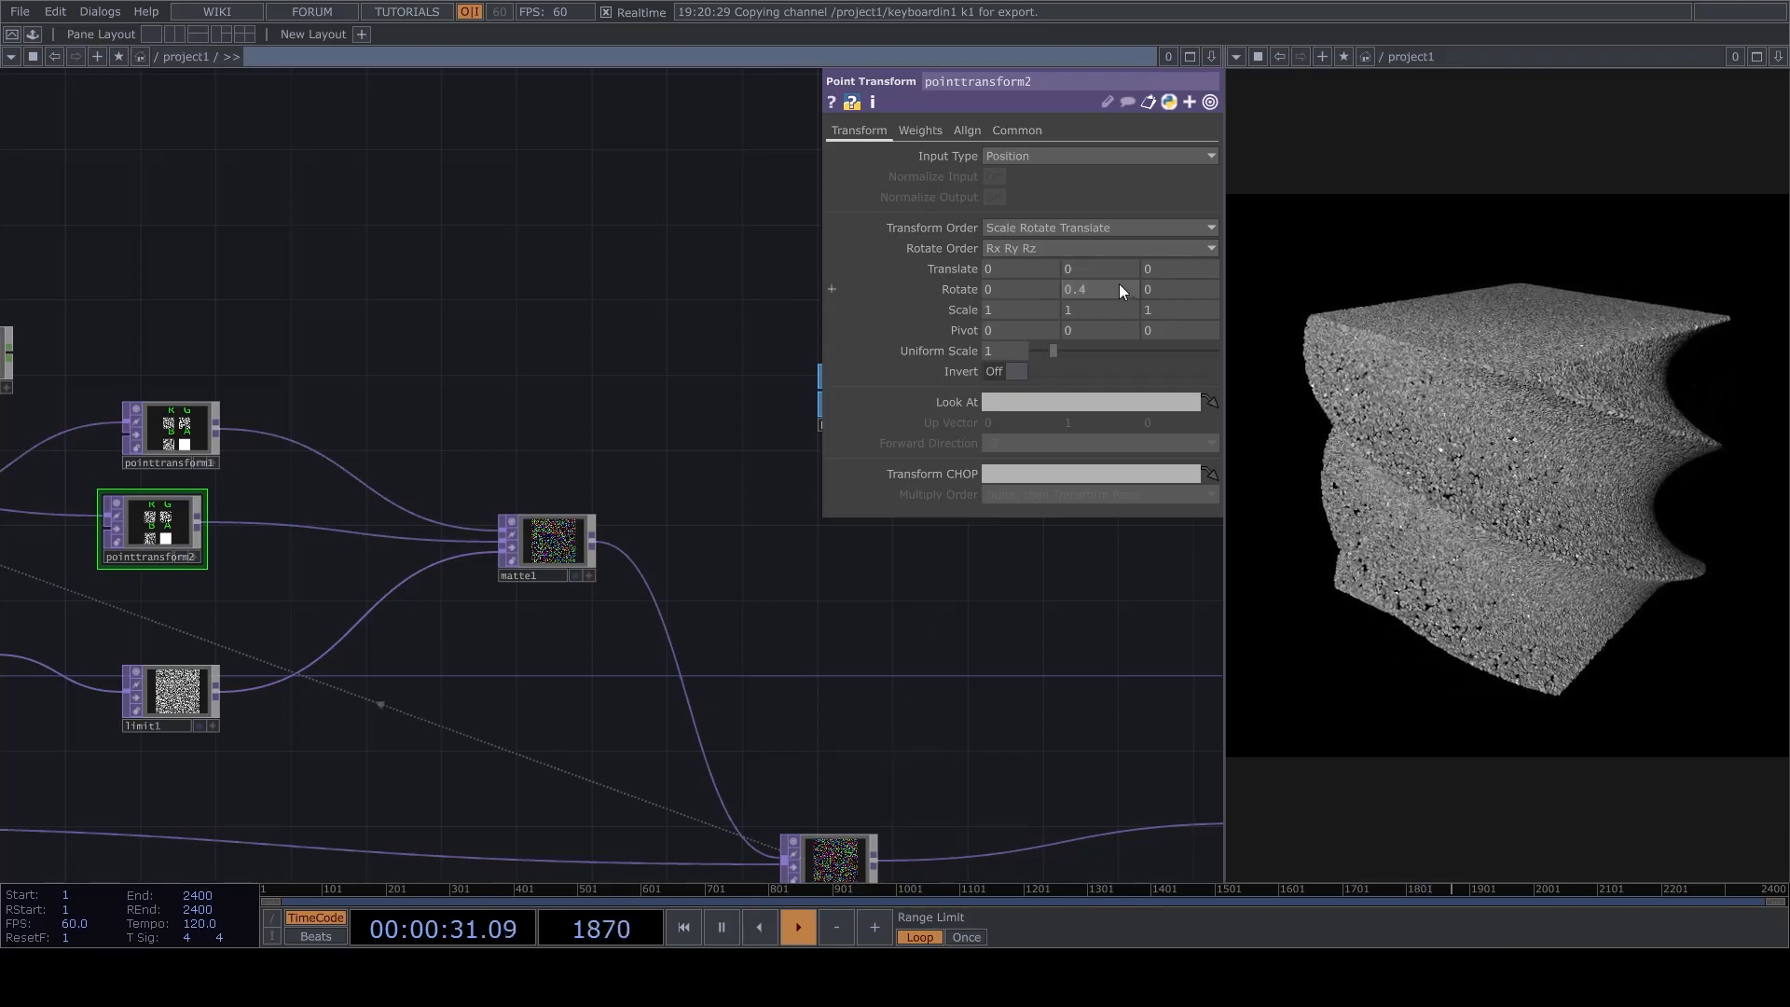
pyautogui.click(152, 431)
pyautogui.click(177, 522)
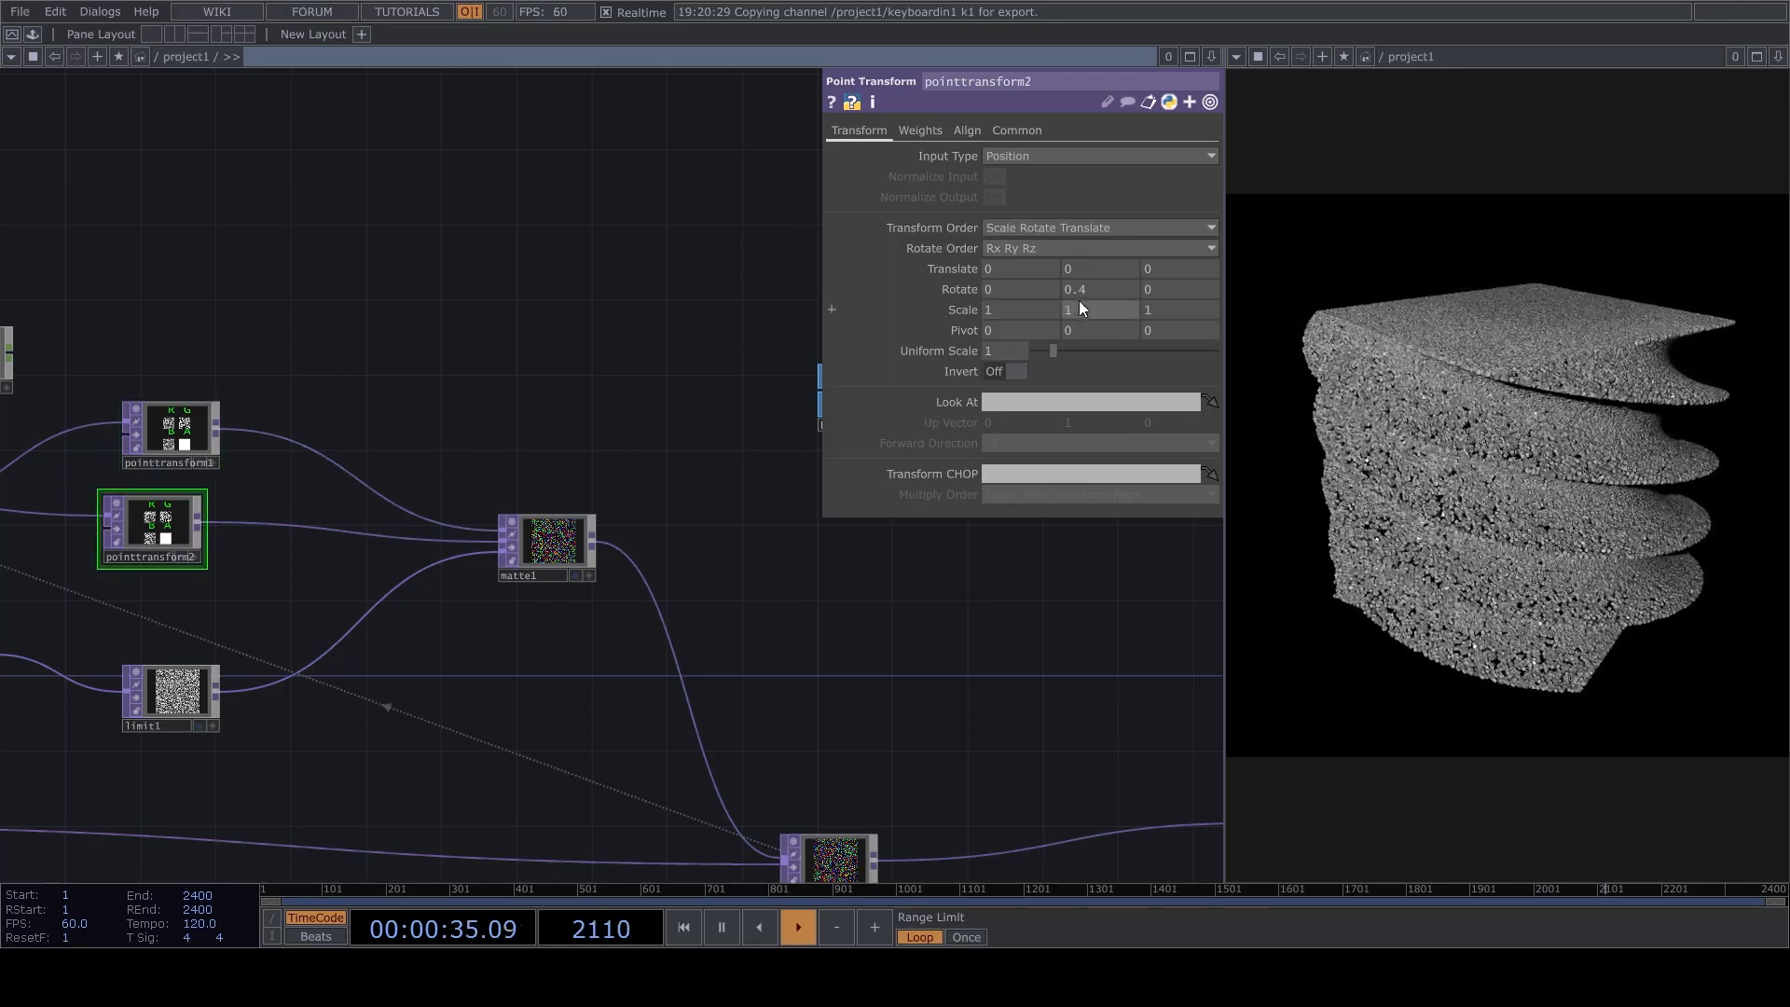
# Set the Y rotation of pointtransform2 to -0.3.
pyautogui.moveTo(1091, 292); pyautogui.dragTo(981, 265)
pyautogui.write('0-0.3')
pyautogui.press('Return')
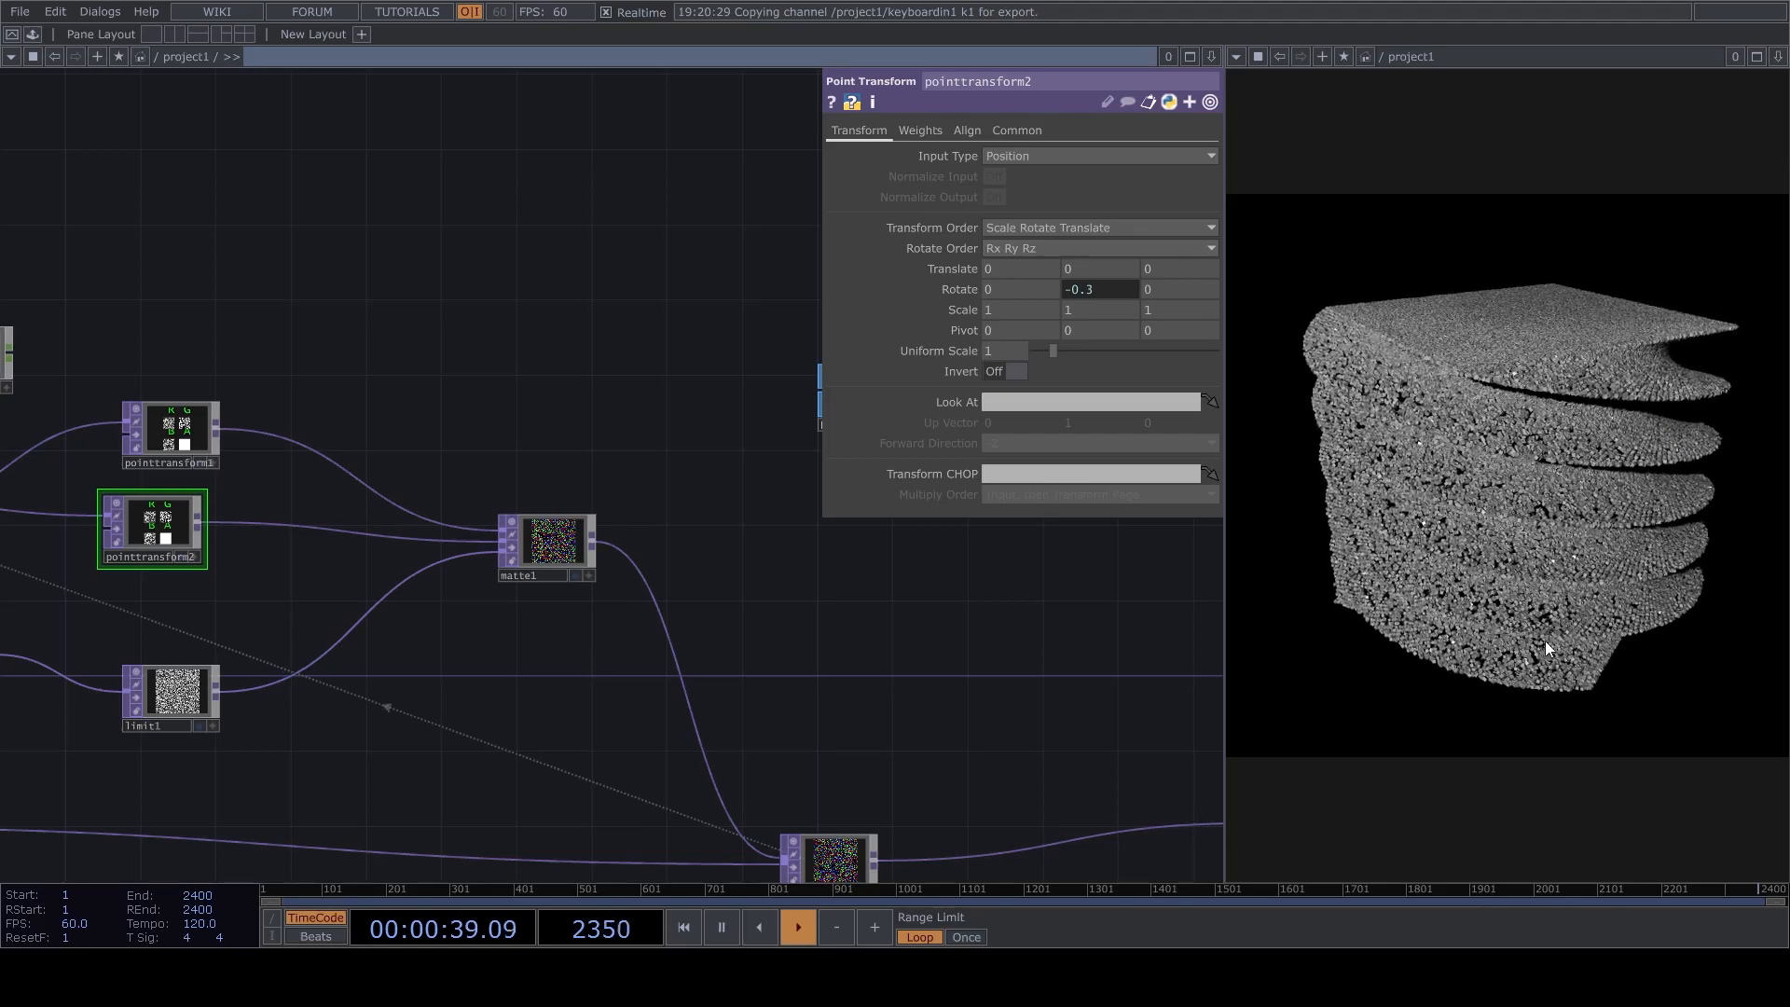
# Space pointtransform1, pointtransform2 and matte1 farther apart and move keyboardin1 higher above feedback1.
pyautogui.moveTo(653, 682); pyautogui.dragTo(471, 825)
pyautogui.moveTo(574, 641); pyautogui.dragTo(301, 654)
pyautogui.moveTo(494, 704); pyautogui.dragTo(857, 523)
pyautogui.moveTo(115, 575); pyautogui.dragTo(775, 576)
pyautogui.moveTo(718, 381); pyautogui.dragTo(636, 493)
pyautogui.moveTo(649, 475); pyautogui.dragTo(598, 603)
pyautogui.moveTo(912, 809); pyautogui.dragTo(1062, 826)
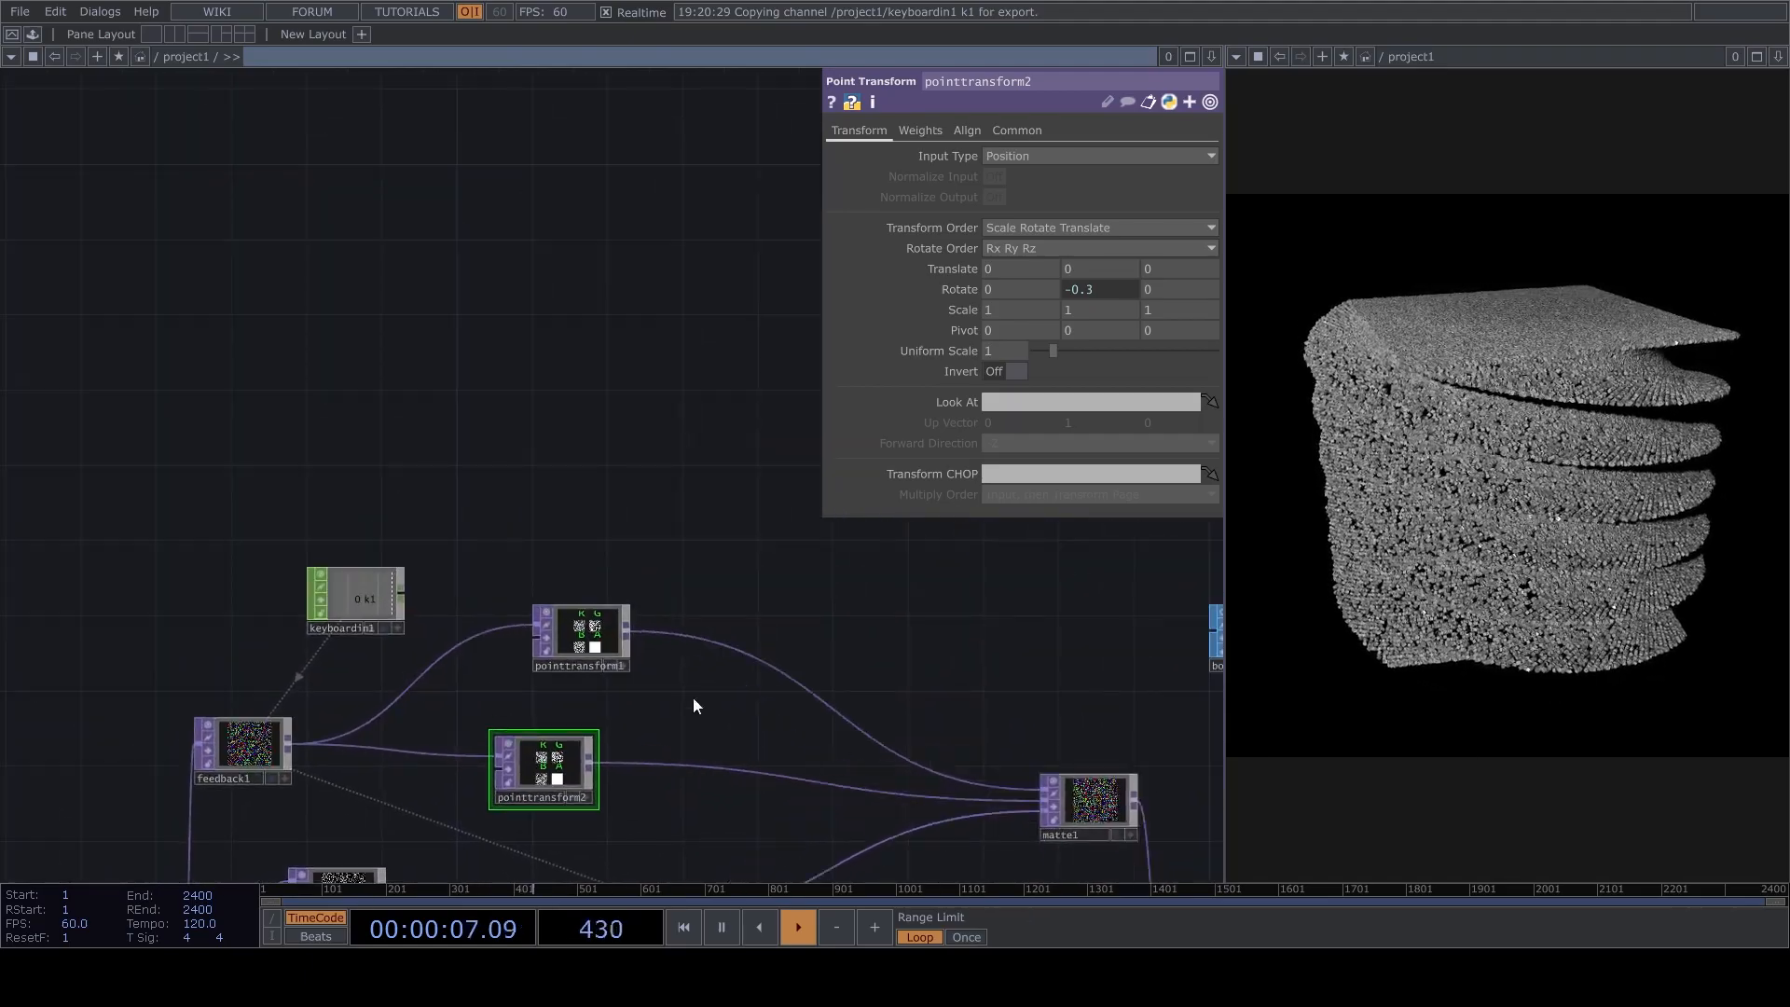
pyautogui.moveTo(337, 577); pyautogui.dragTo(186, 447)
pyautogui.moveTo(464, 425); pyautogui.dragTo(585, 555)
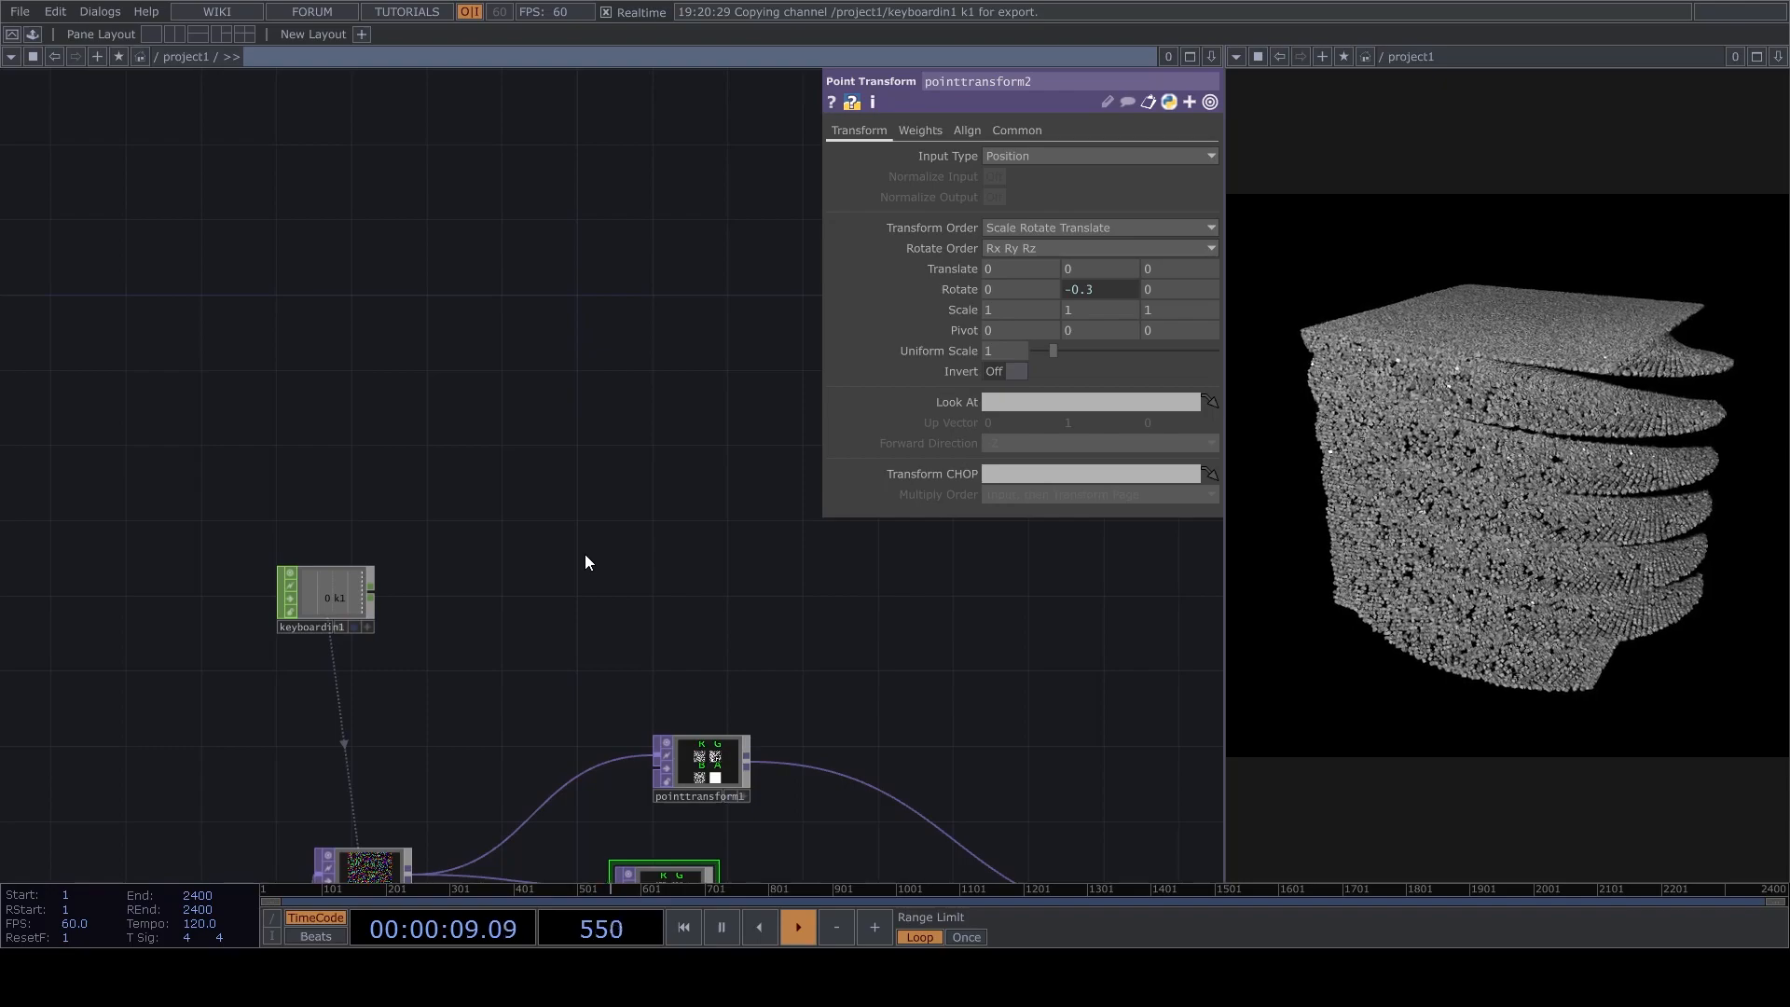
# Duplicate the keyboardin1 CHOP beside the original and set the copy's key to 2.
pyautogui.click(366, 580)
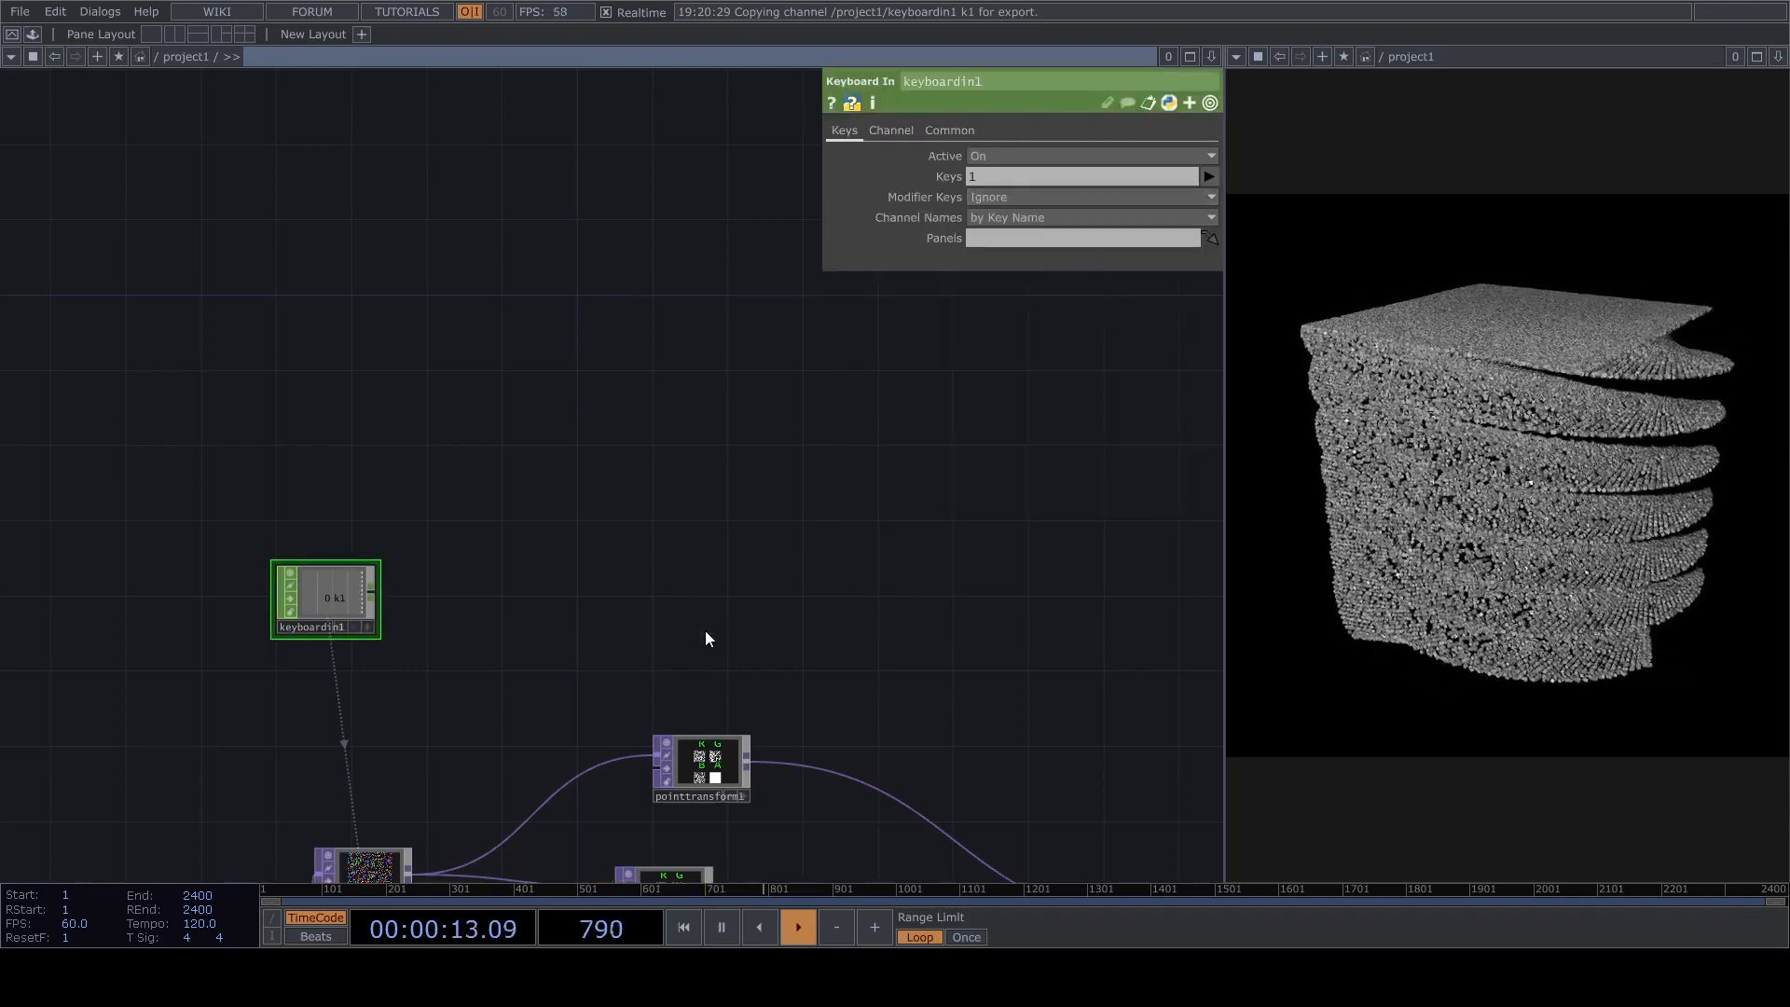
pyautogui.moveTo(801, 622); pyautogui.dragTo(819, 394)
pyautogui.click(724, 525)
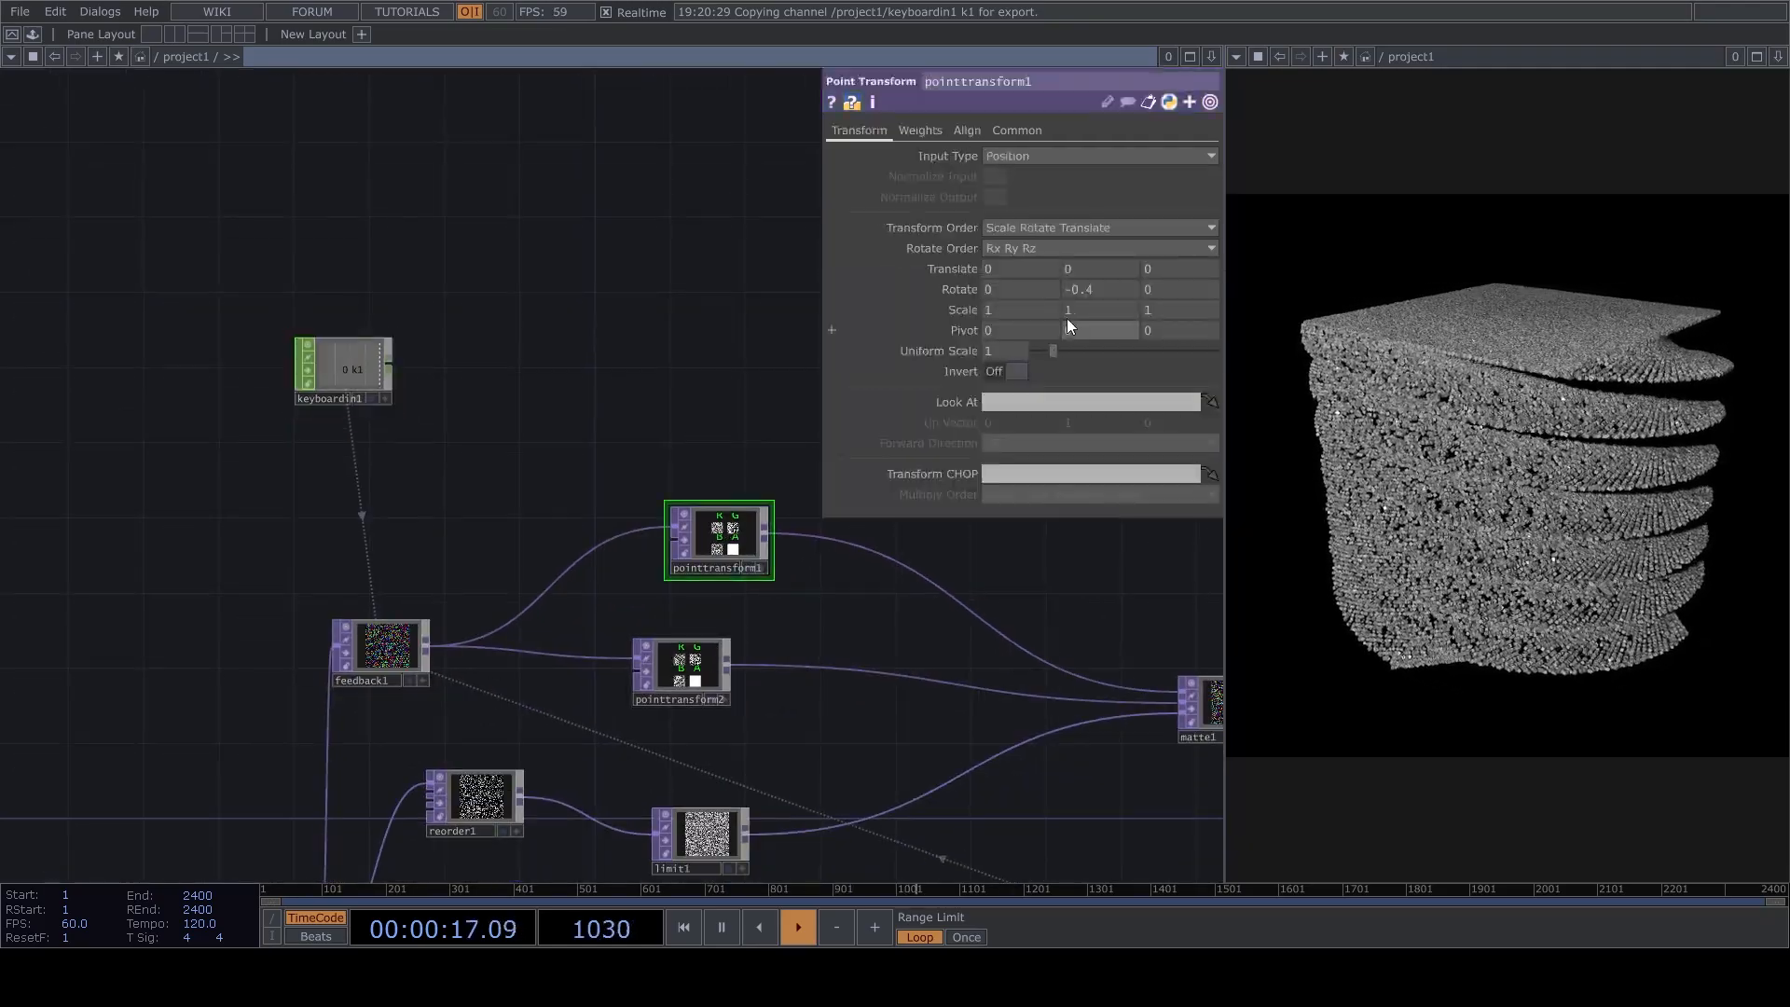
pyautogui.click(708, 660)
pyautogui.moveTo(633, 396); pyautogui.dragTo(638, 410)
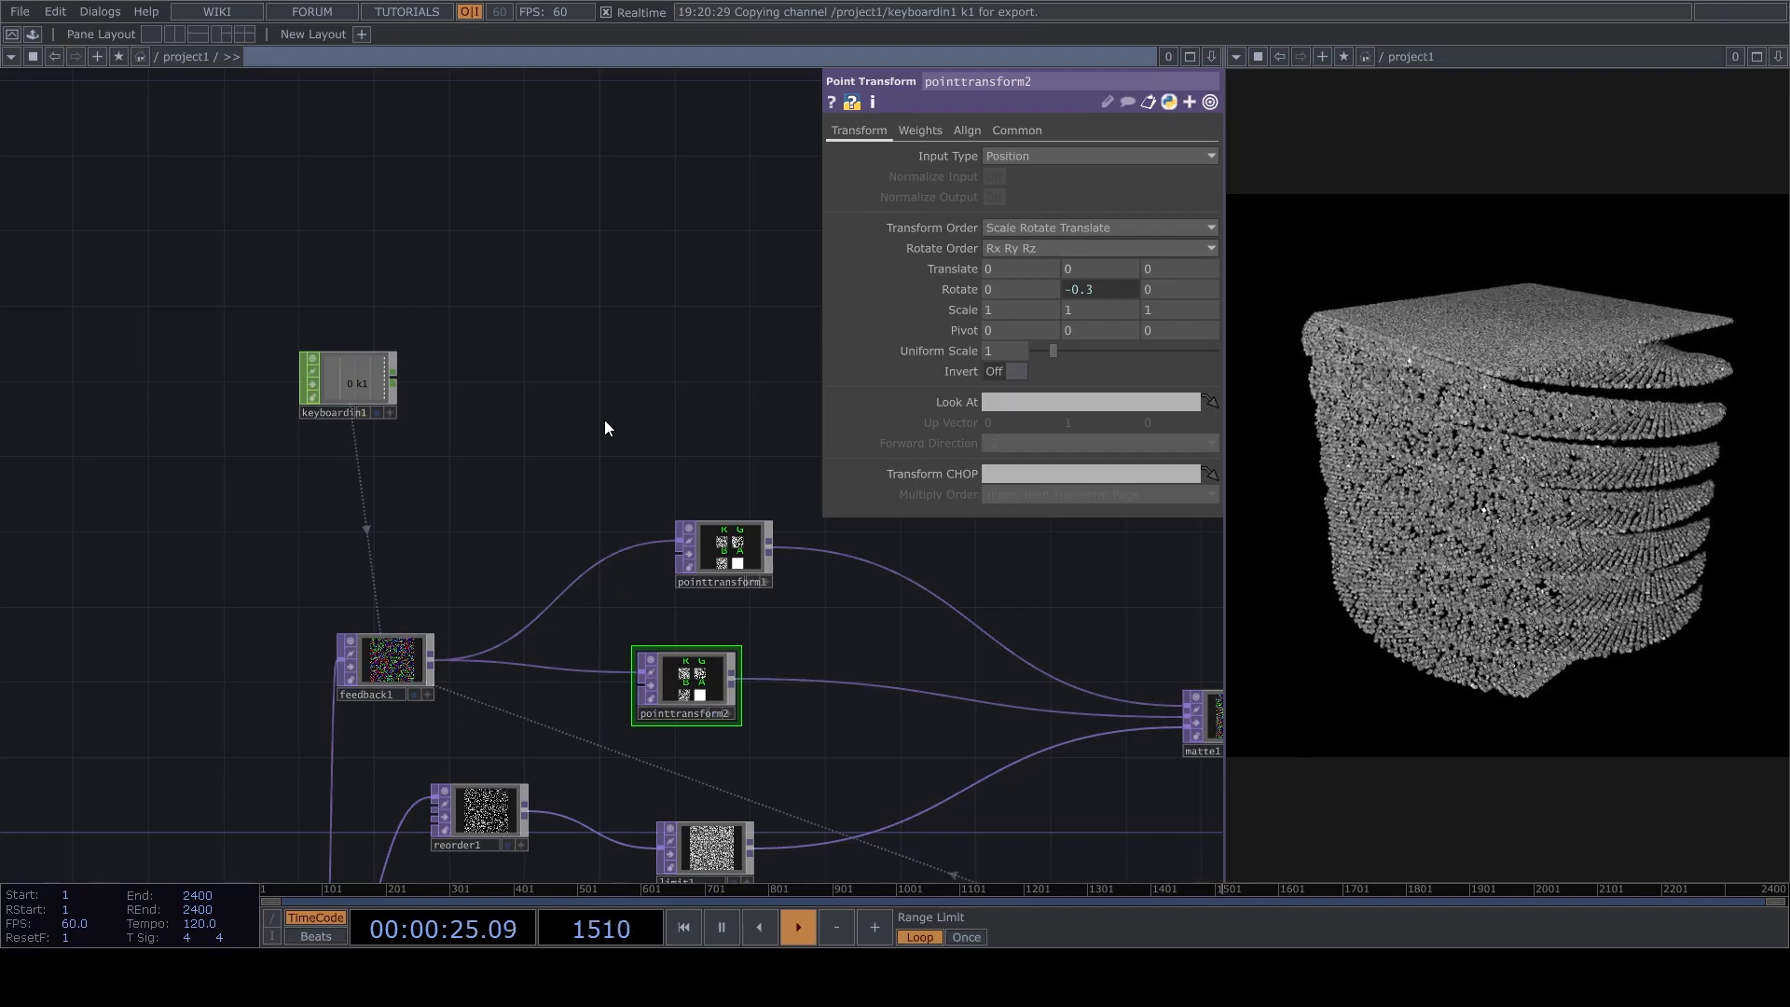
pyautogui.hotkey('ctrl', 'v')
pyautogui.click(988, 173)
pyautogui.write('2')
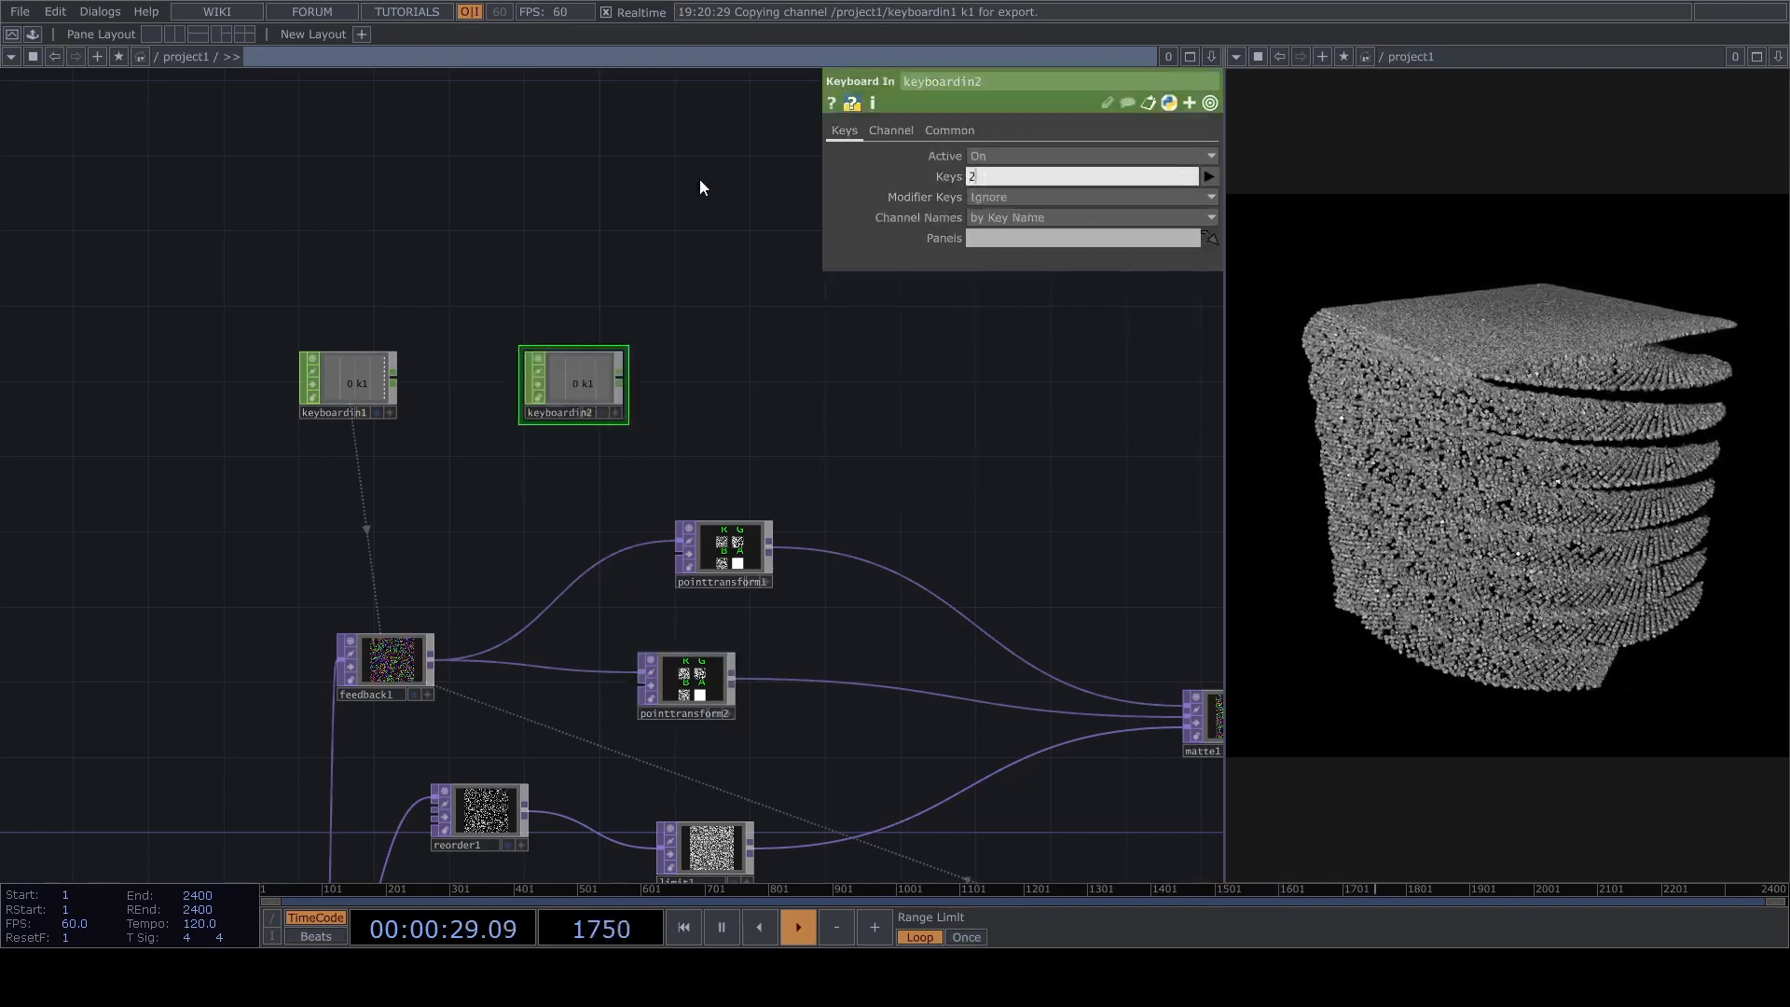
# Connect a Math CHOP to the output of keyboardin2.
pyautogui.click(640, 423)
pyautogui.moveTo(761, 457); pyautogui.dragTo(684, 493)
pyautogui.moveTo(542, 416); pyautogui.dragTo(605, 416)
pyautogui.click(646, 282)
pyautogui.click(645, 414)
pyautogui.moveTo(753, 488); pyautogui.dragTo(651, 531)
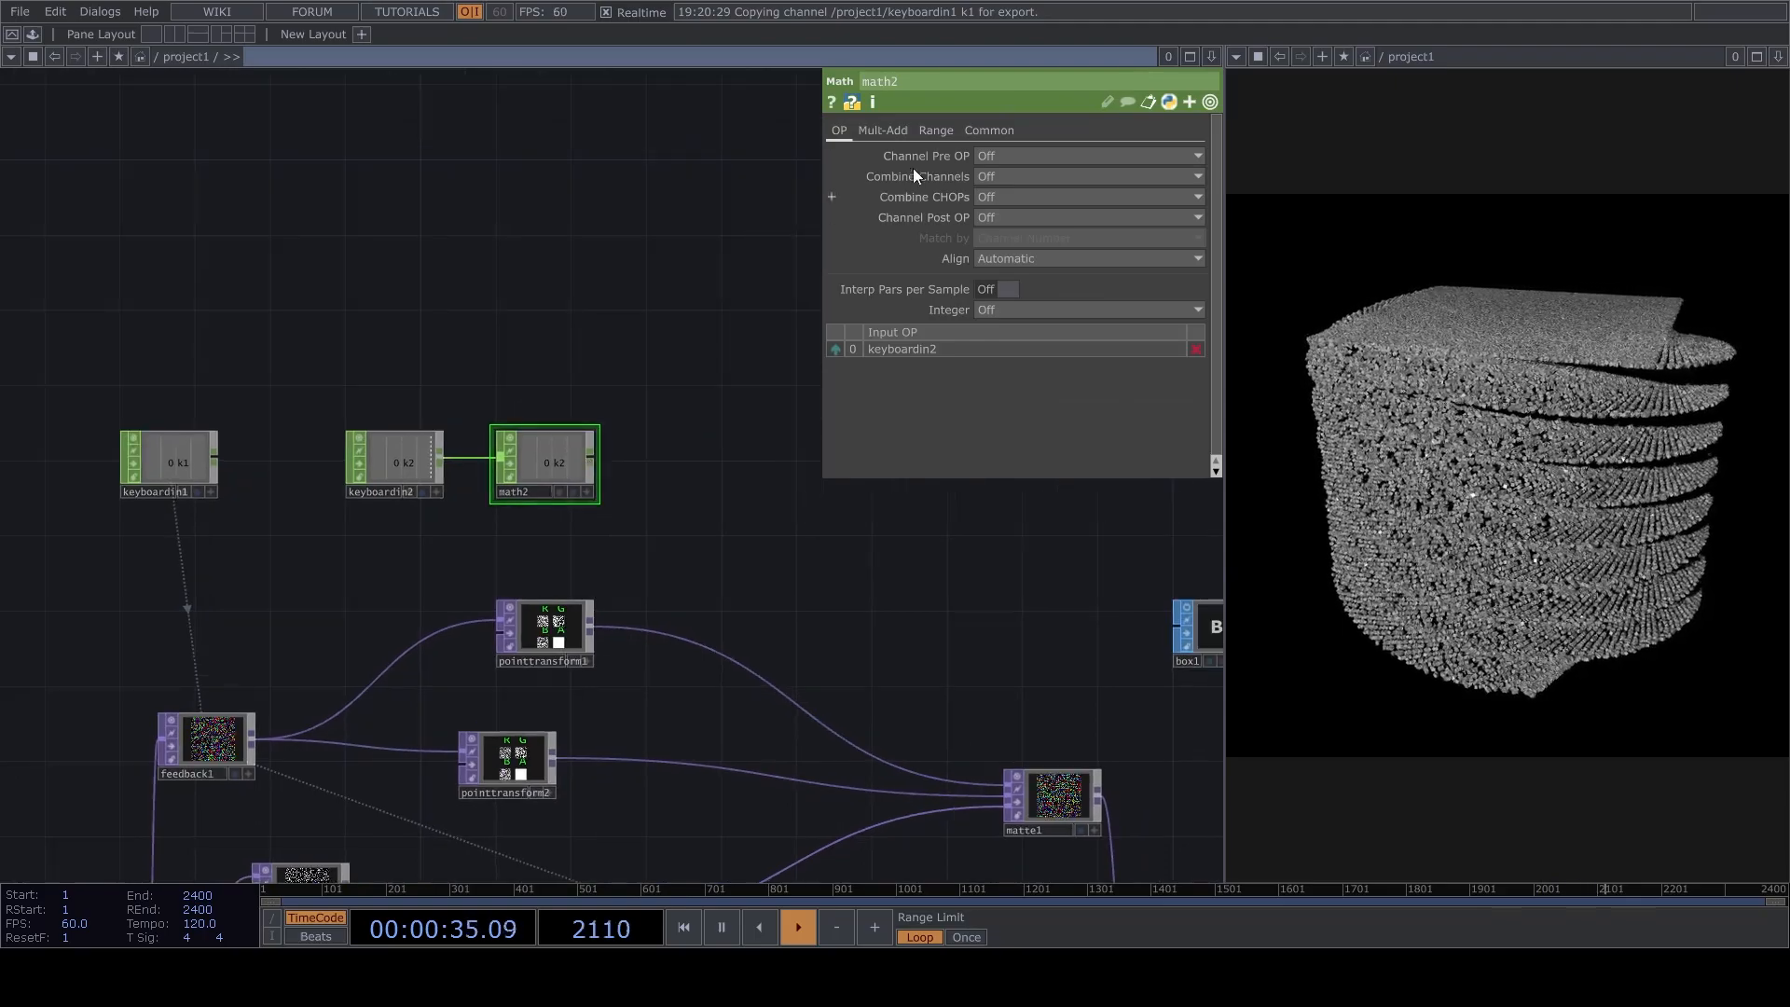
# Set the To Range of math2 to -0.4 and 1.6.
pyautogui.click(936, 131)
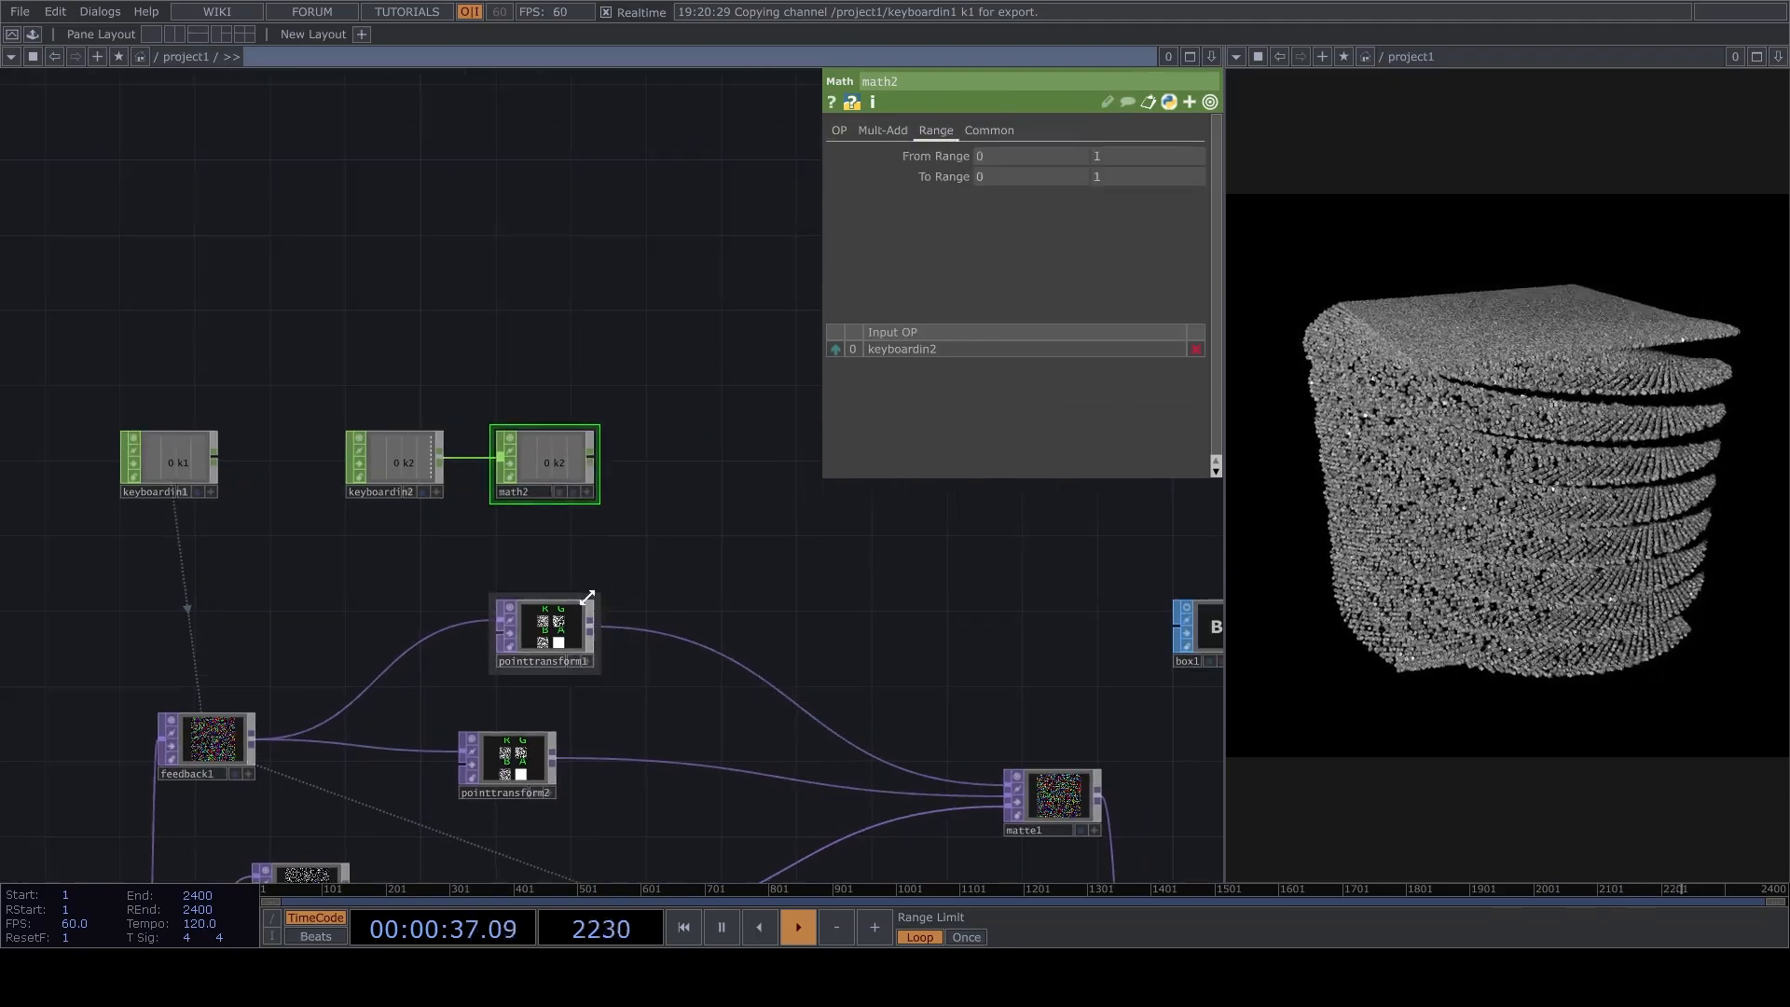
pyautogui.click(553, 658)
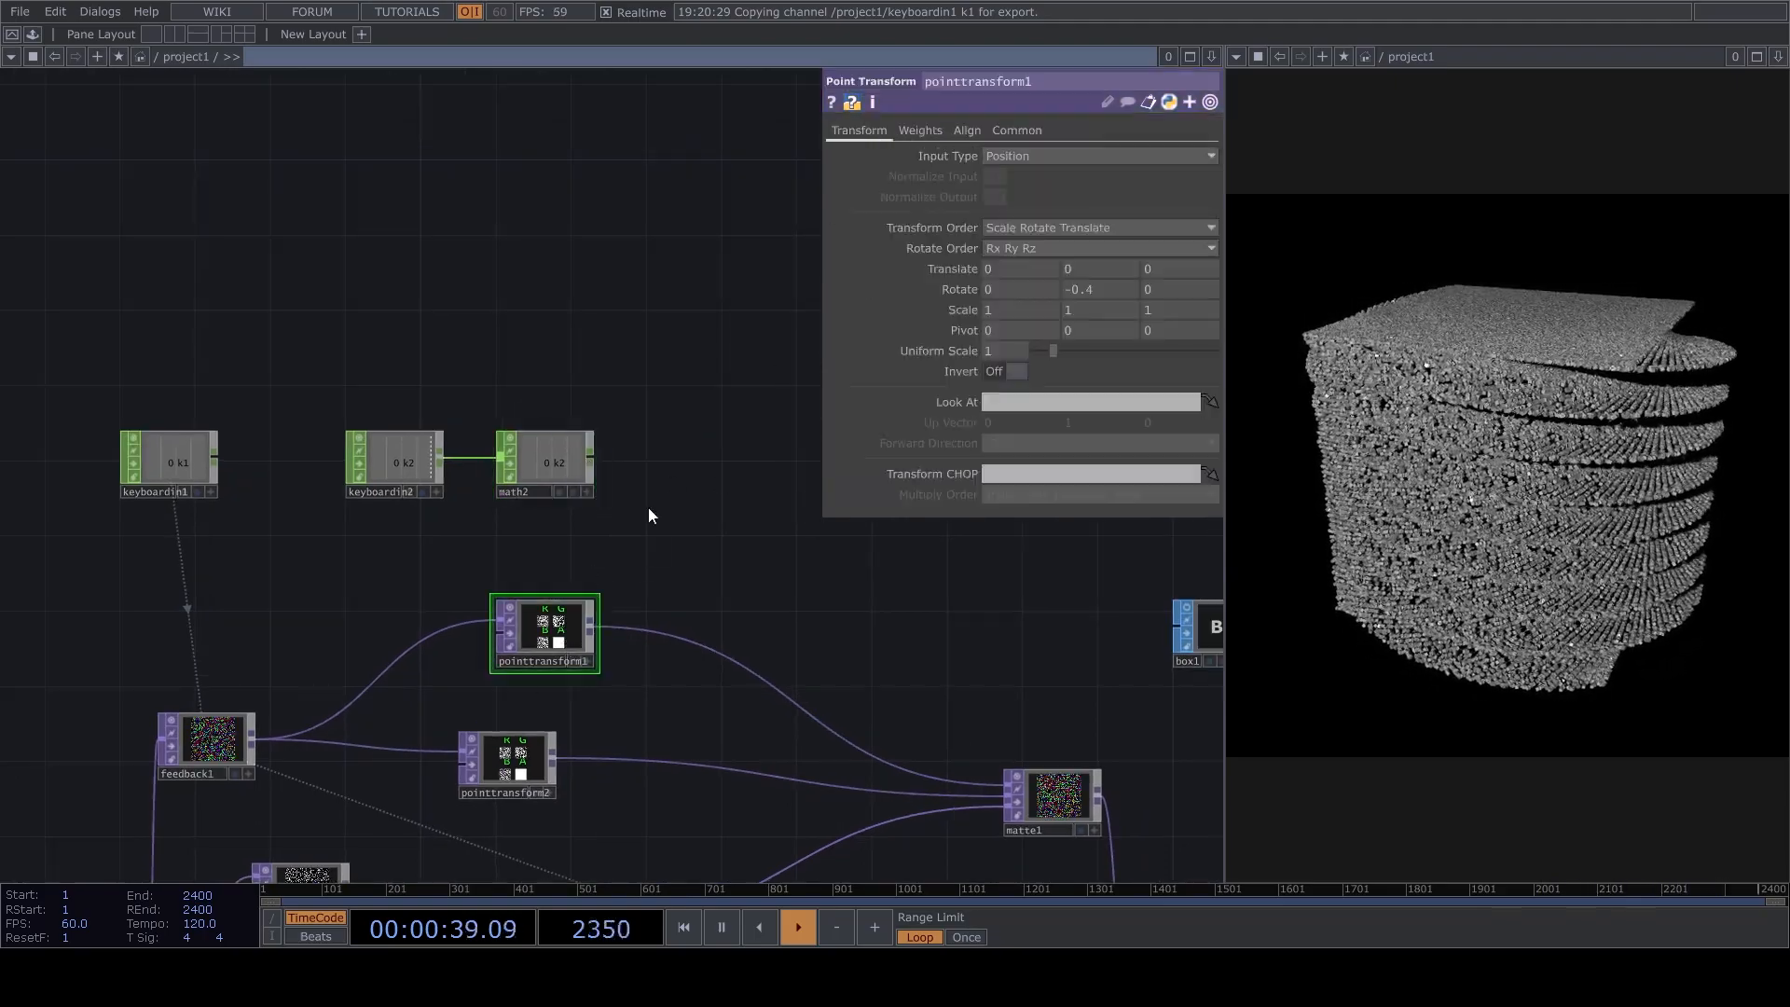
pyautogui.click(570, 456)
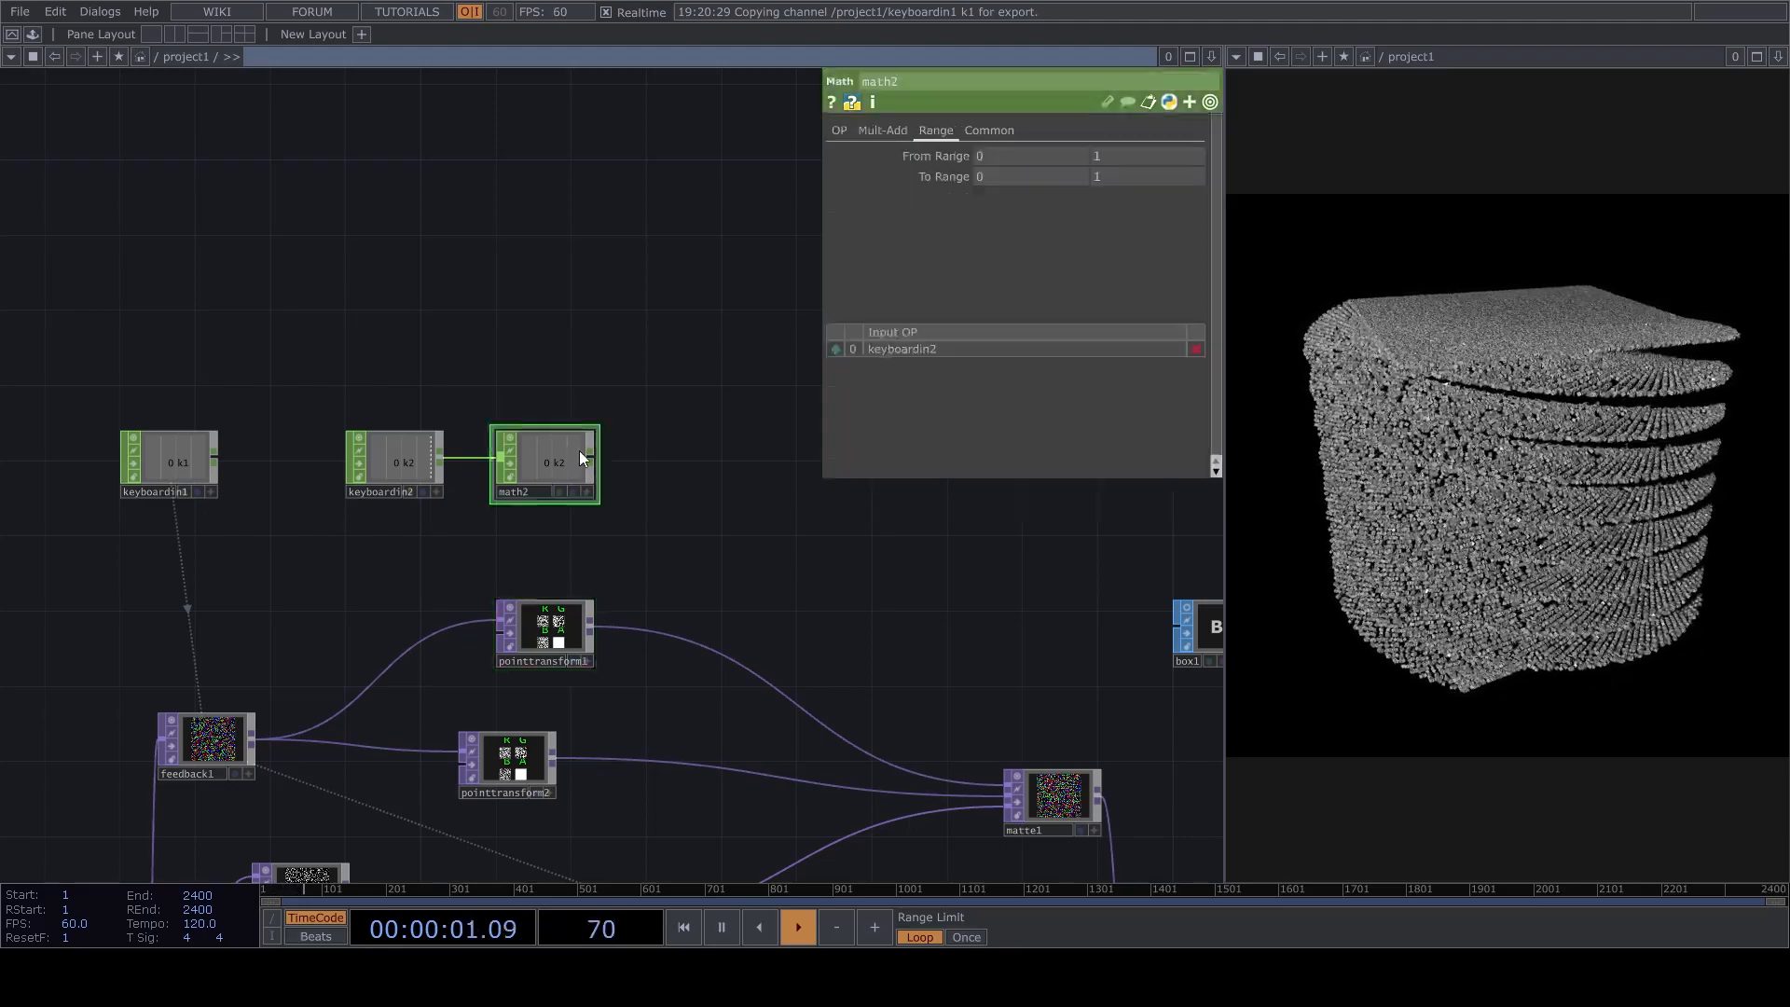
pyautogui.write('-')
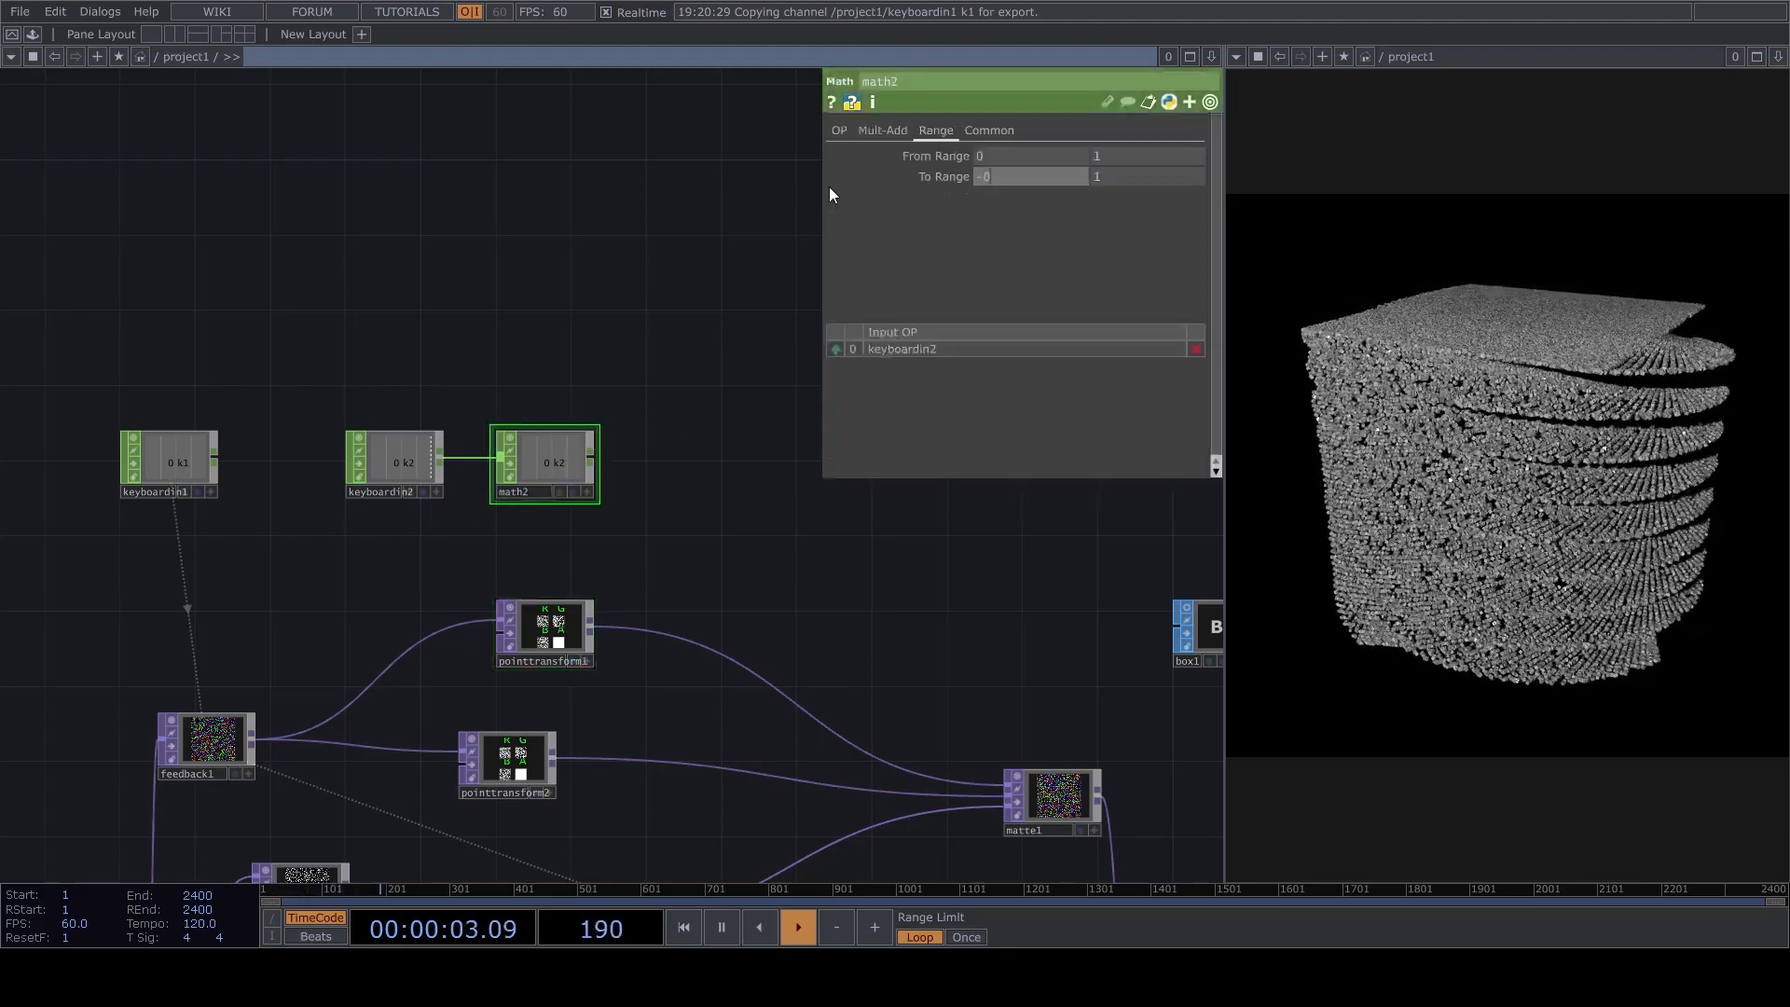
pyautogui.press('Tab')
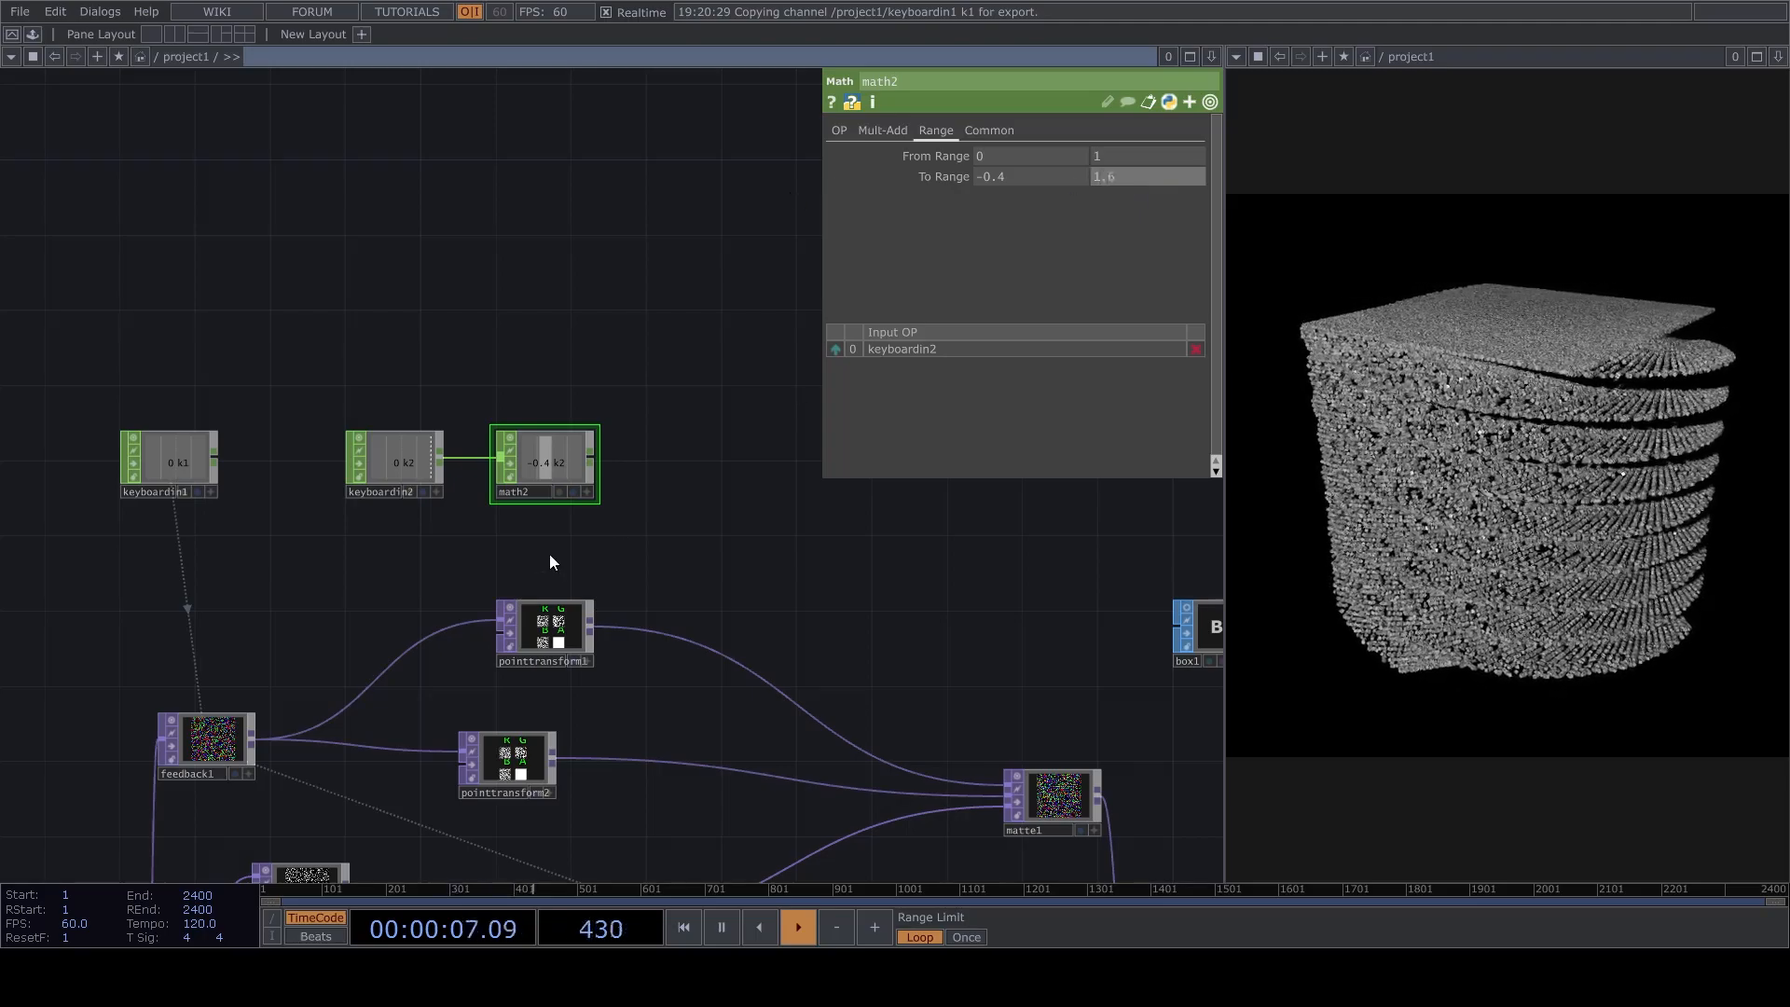
pyautogui.press('Return')
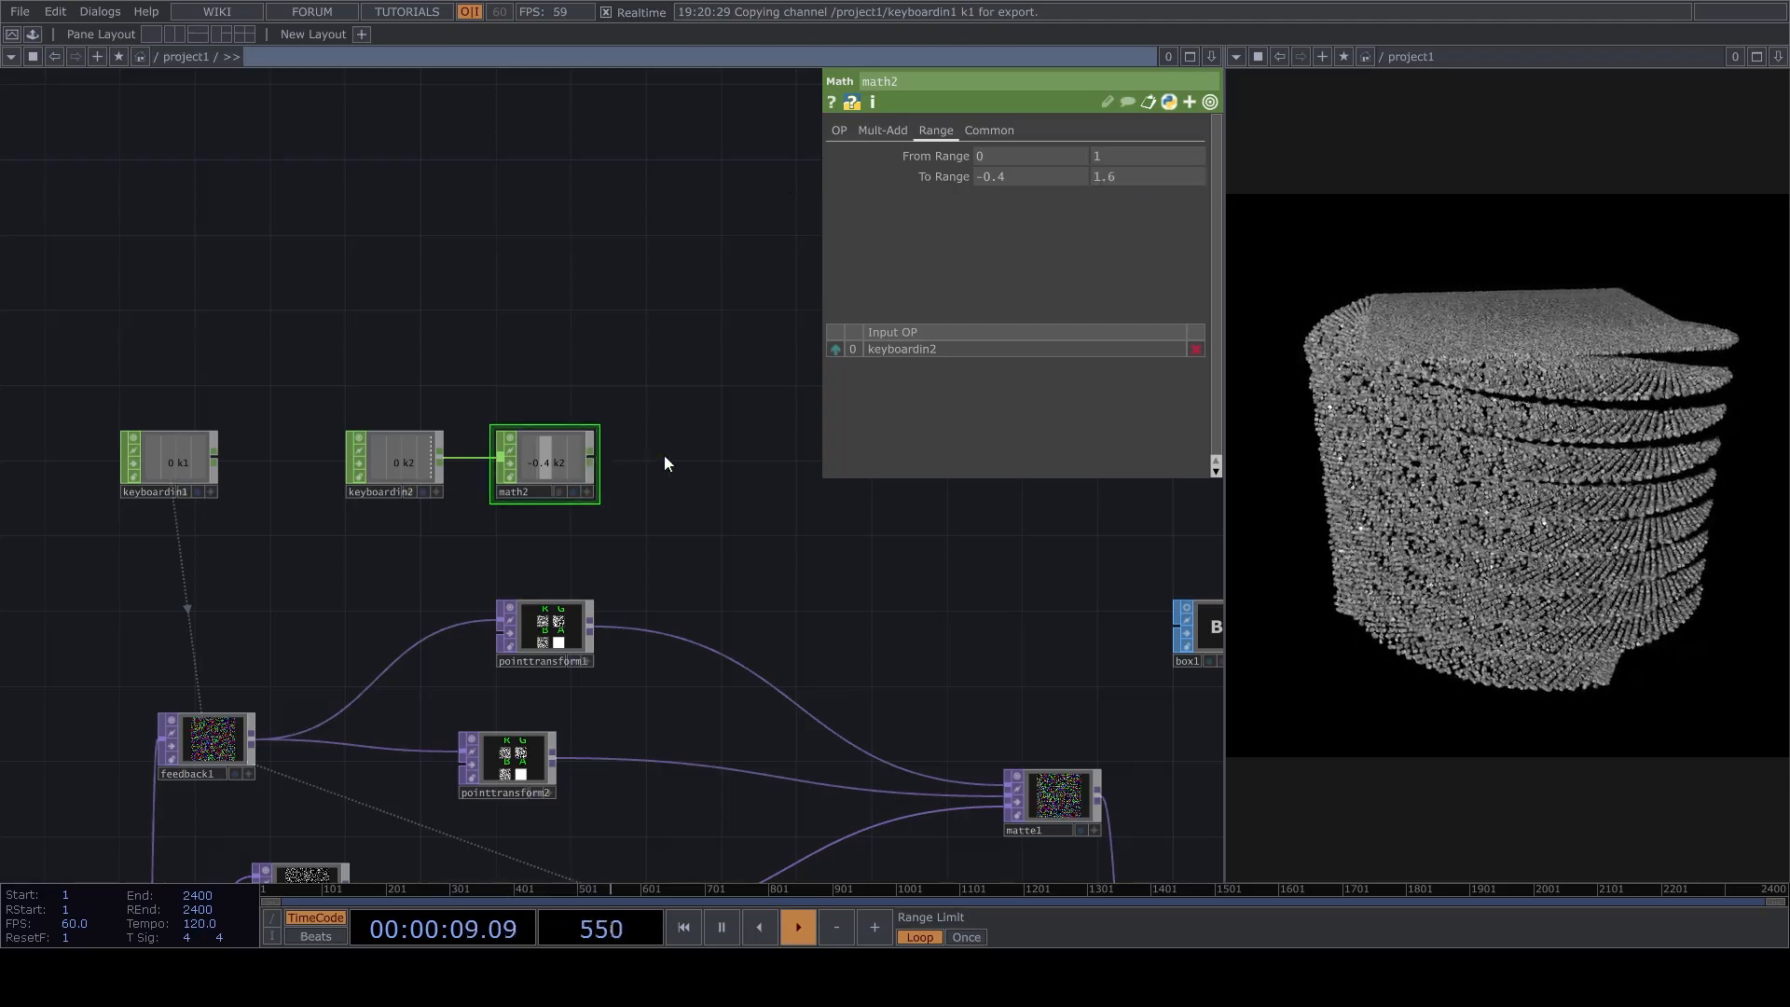
# Connect a Null CHOP to the output of math2.
pyautogui.click(719, 457)
pyautogui.moveTo(719, 457); pyautogui.dragTo(704, 485)
pyautogui.press('2')
# Drive the Y rotation of pointtransform1 with the k2 channel of null3 and test the twist with the 2 key.
pyautogui.click(579, 611)
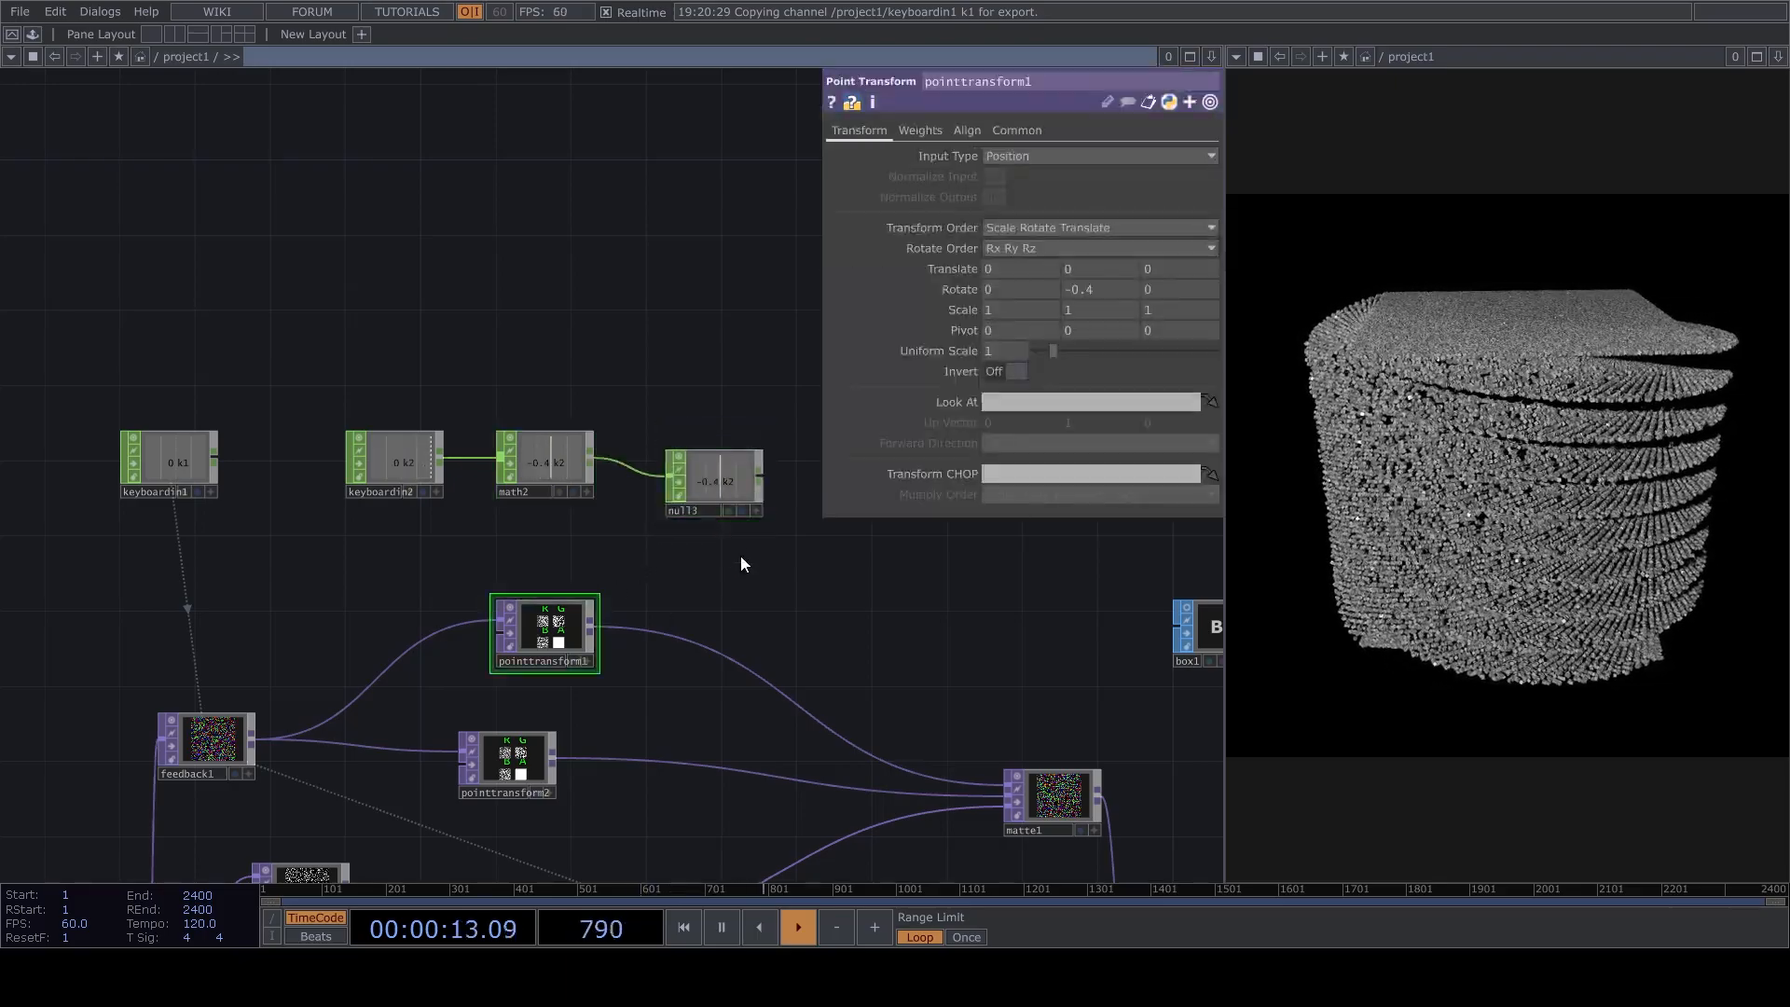
pyautogui.click(741, 522)
pyautogui.moveTo(672, 485); pyautogui.dragTo(1098, 291)
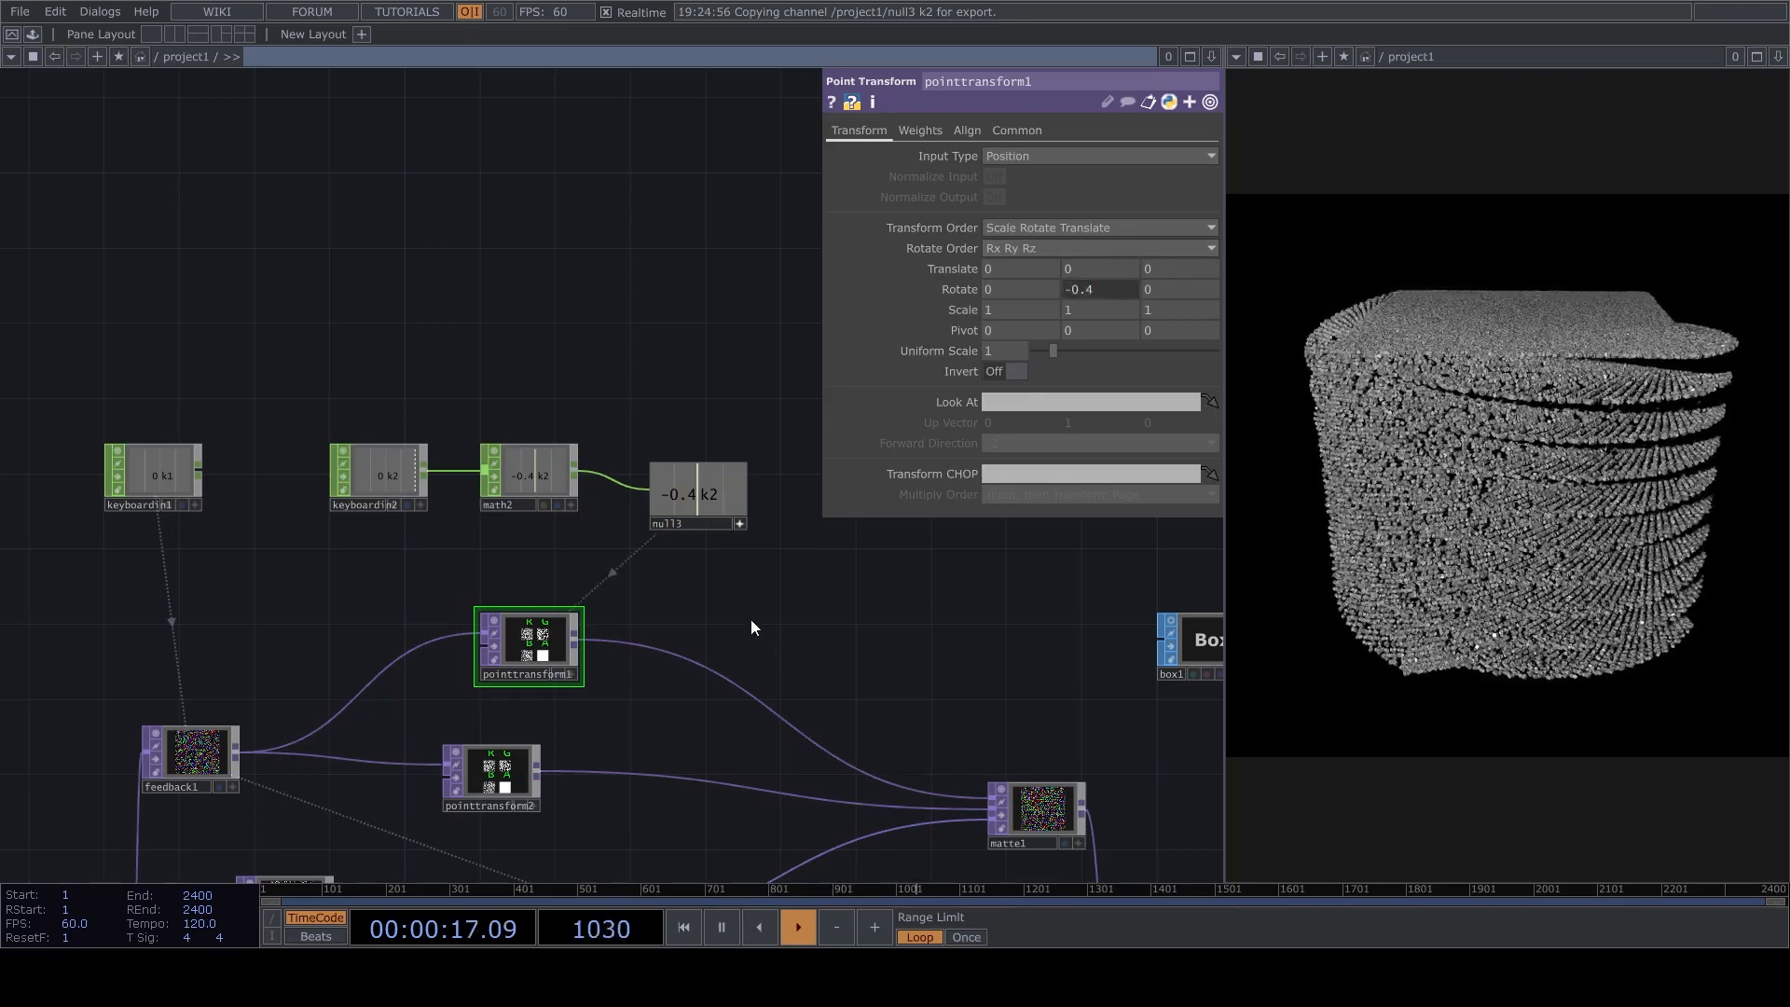
pyautogui.press('2')
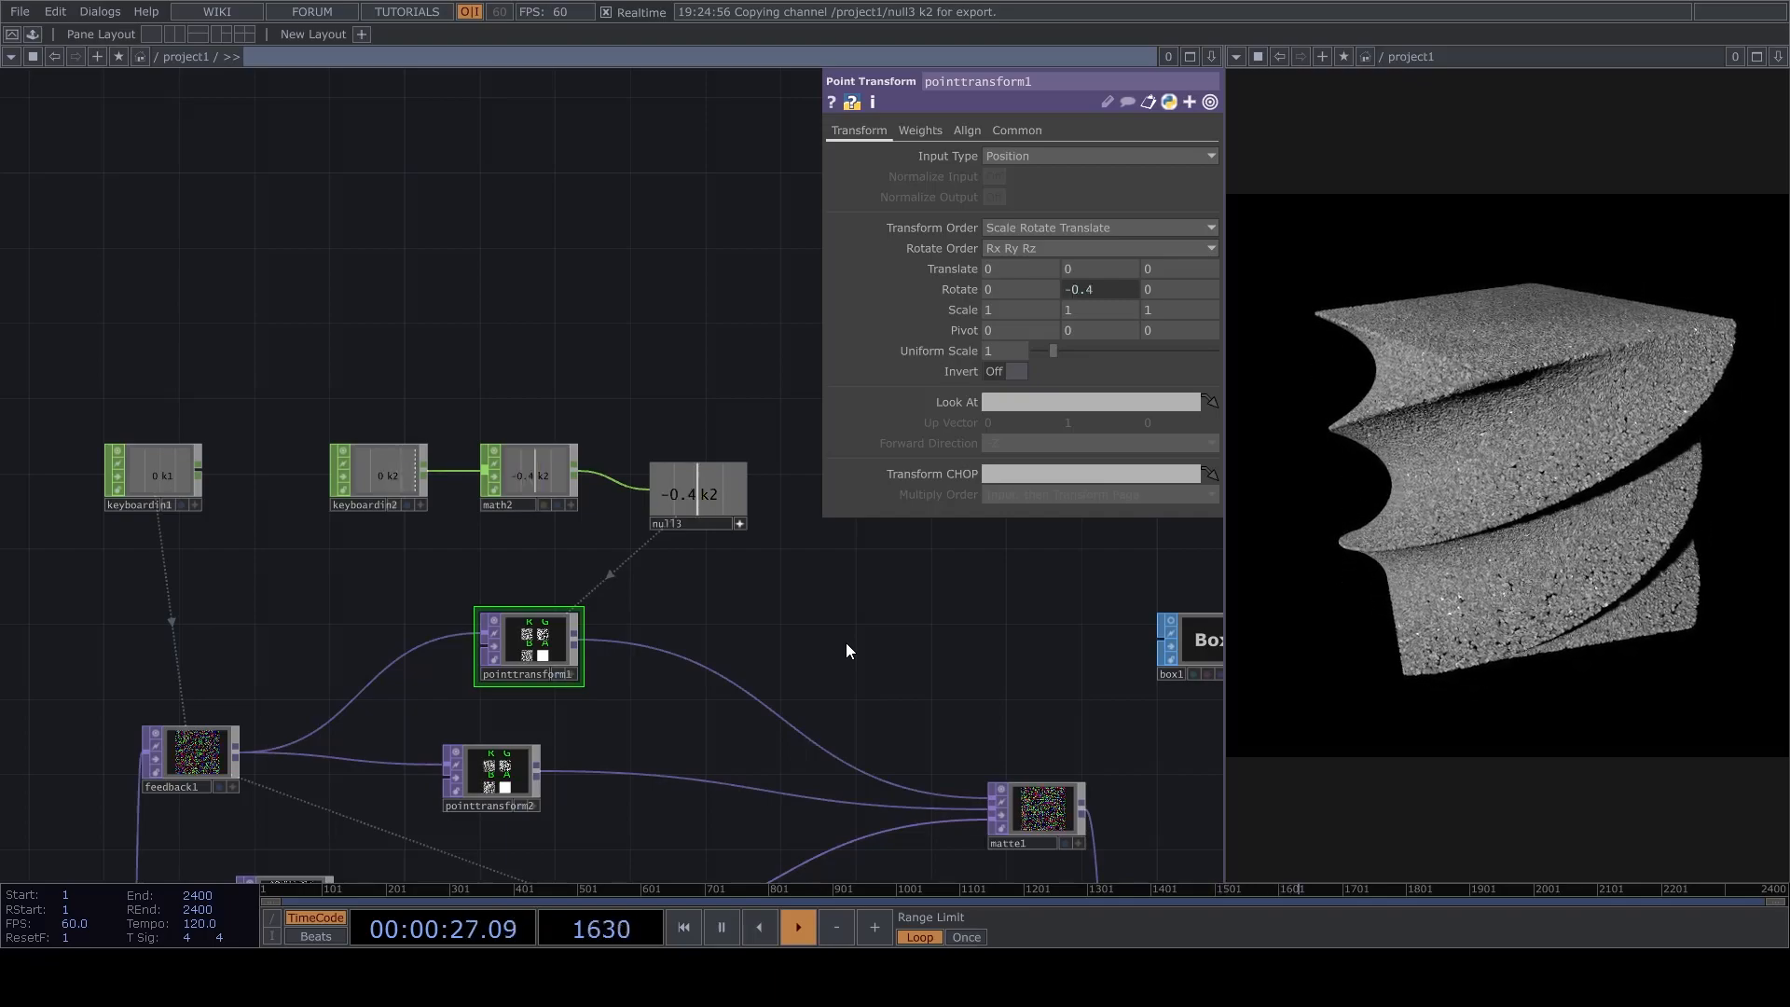
pyautogui.press('2')
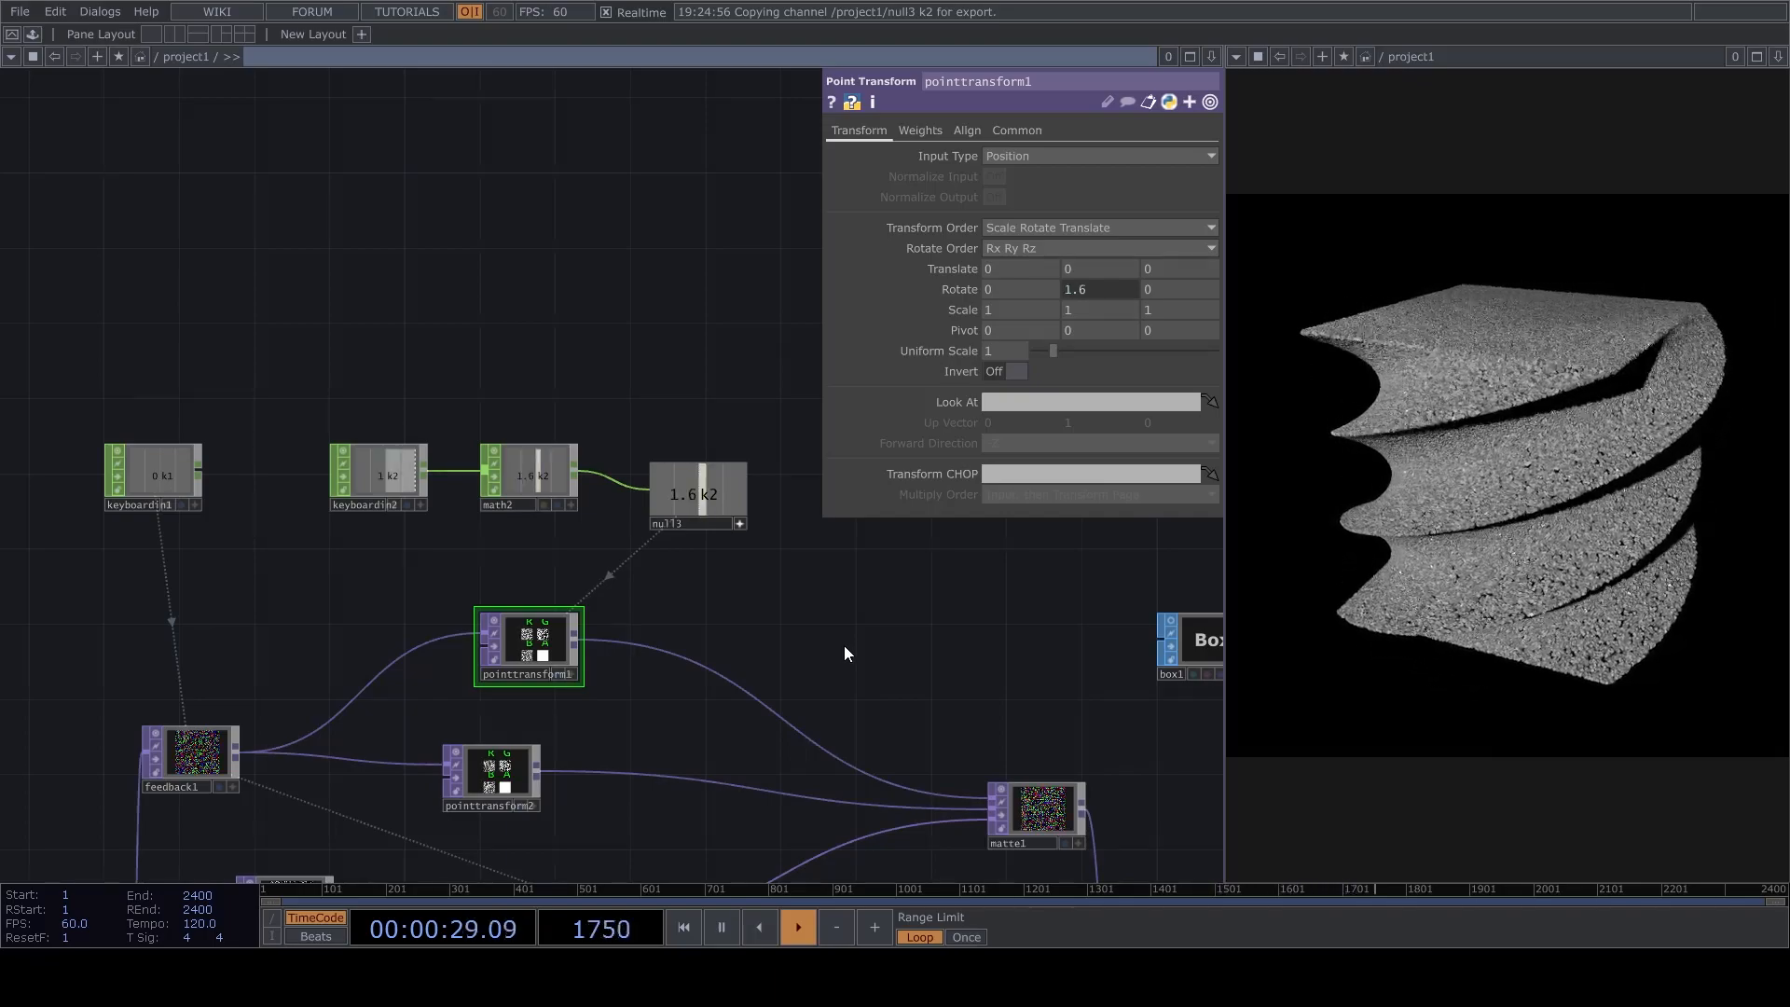
# Move keyboardin2, math2 and null3 together higher above pointtransform1.
pyautogui.moveTo(441, 405); pyautogui.dragTo(463, 489)
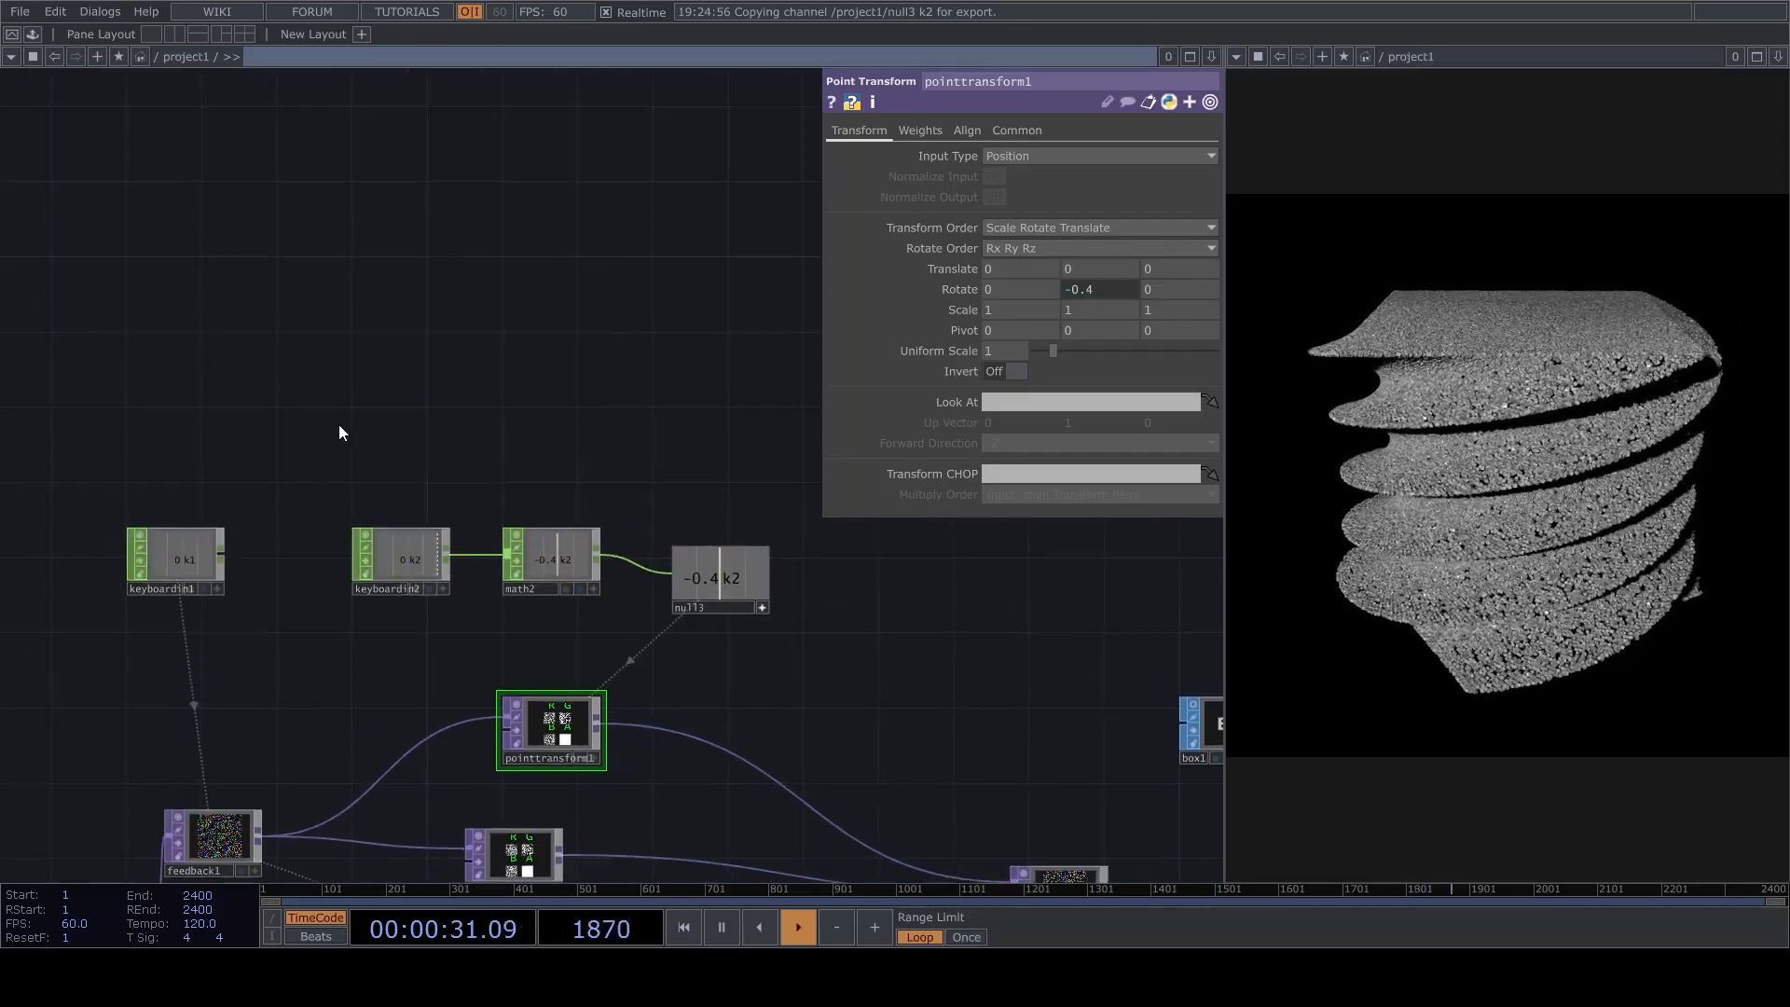
pyautogui.moveTo(333, 419); pyautogui.dragTo(820, 673, button='right')
pyautogui.moveTo(616, 606); pyautogui.dragTo(912, 561)
pyautogui.moveTo(716, 494); pyautogui.dragTo(698, 362)
# Try an LFO CHOP below keyboardin2 with a frequency of 0.1, pausing playback while it is set up.
pyautogui.press('space')
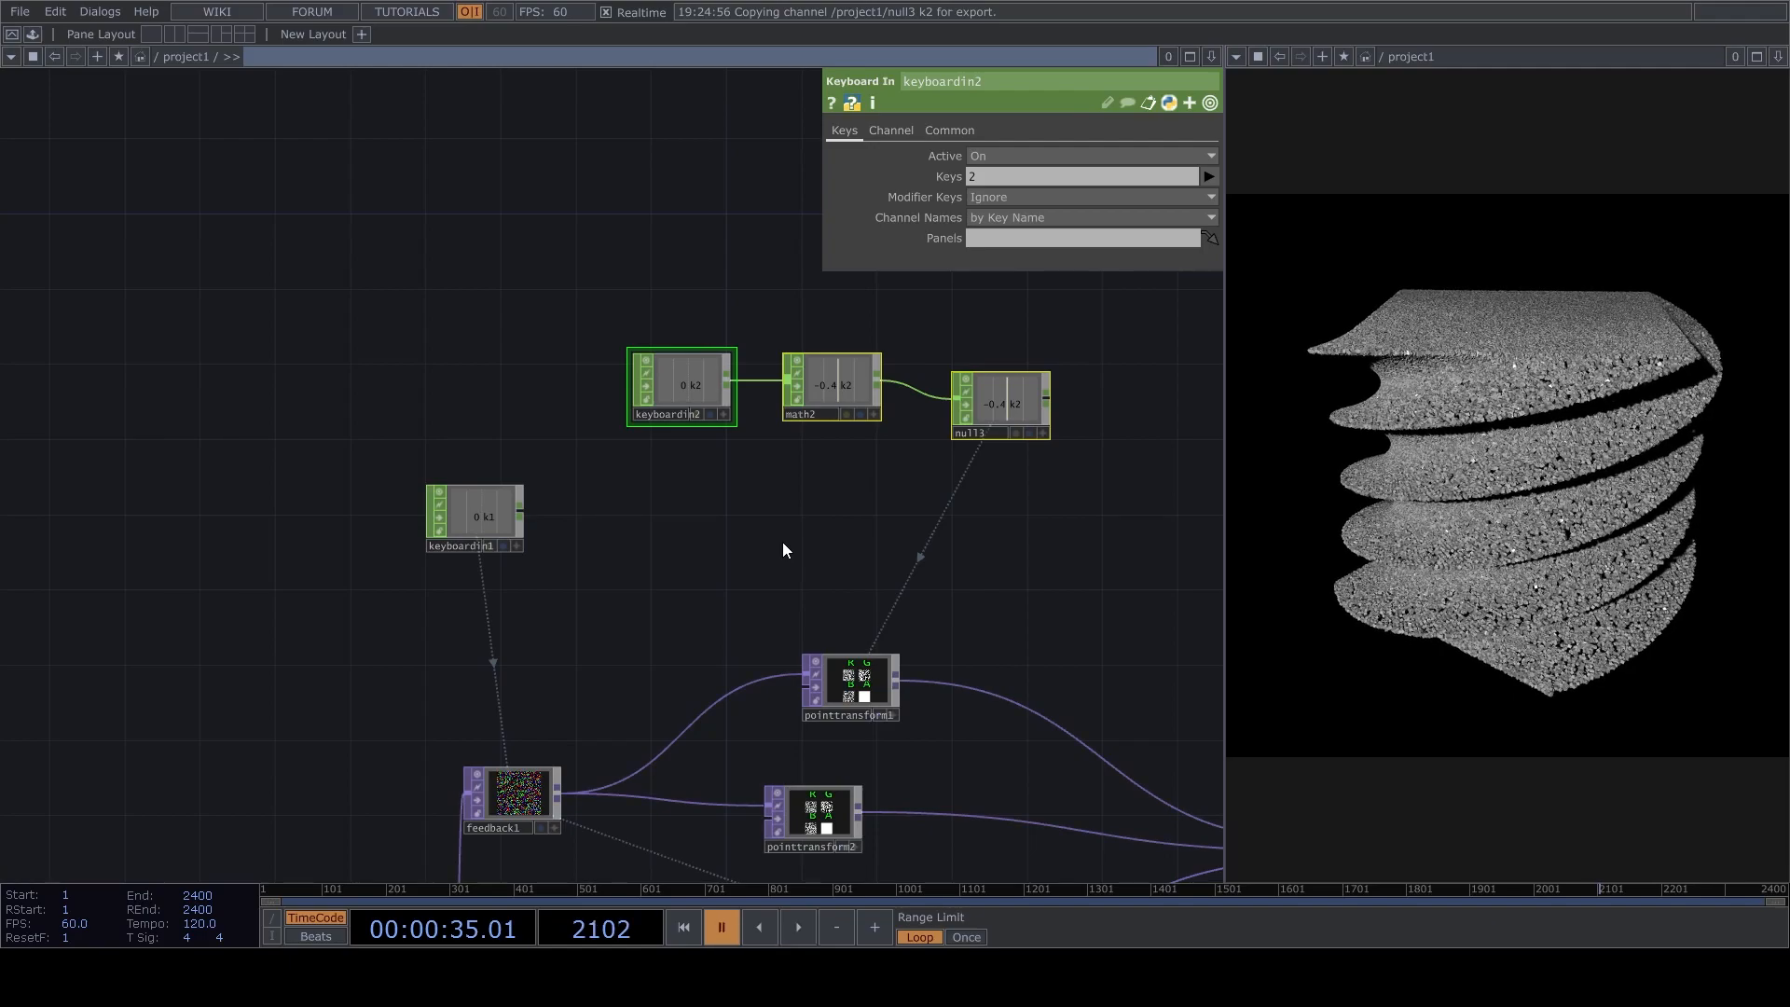
pyautogui.click(715, 550)
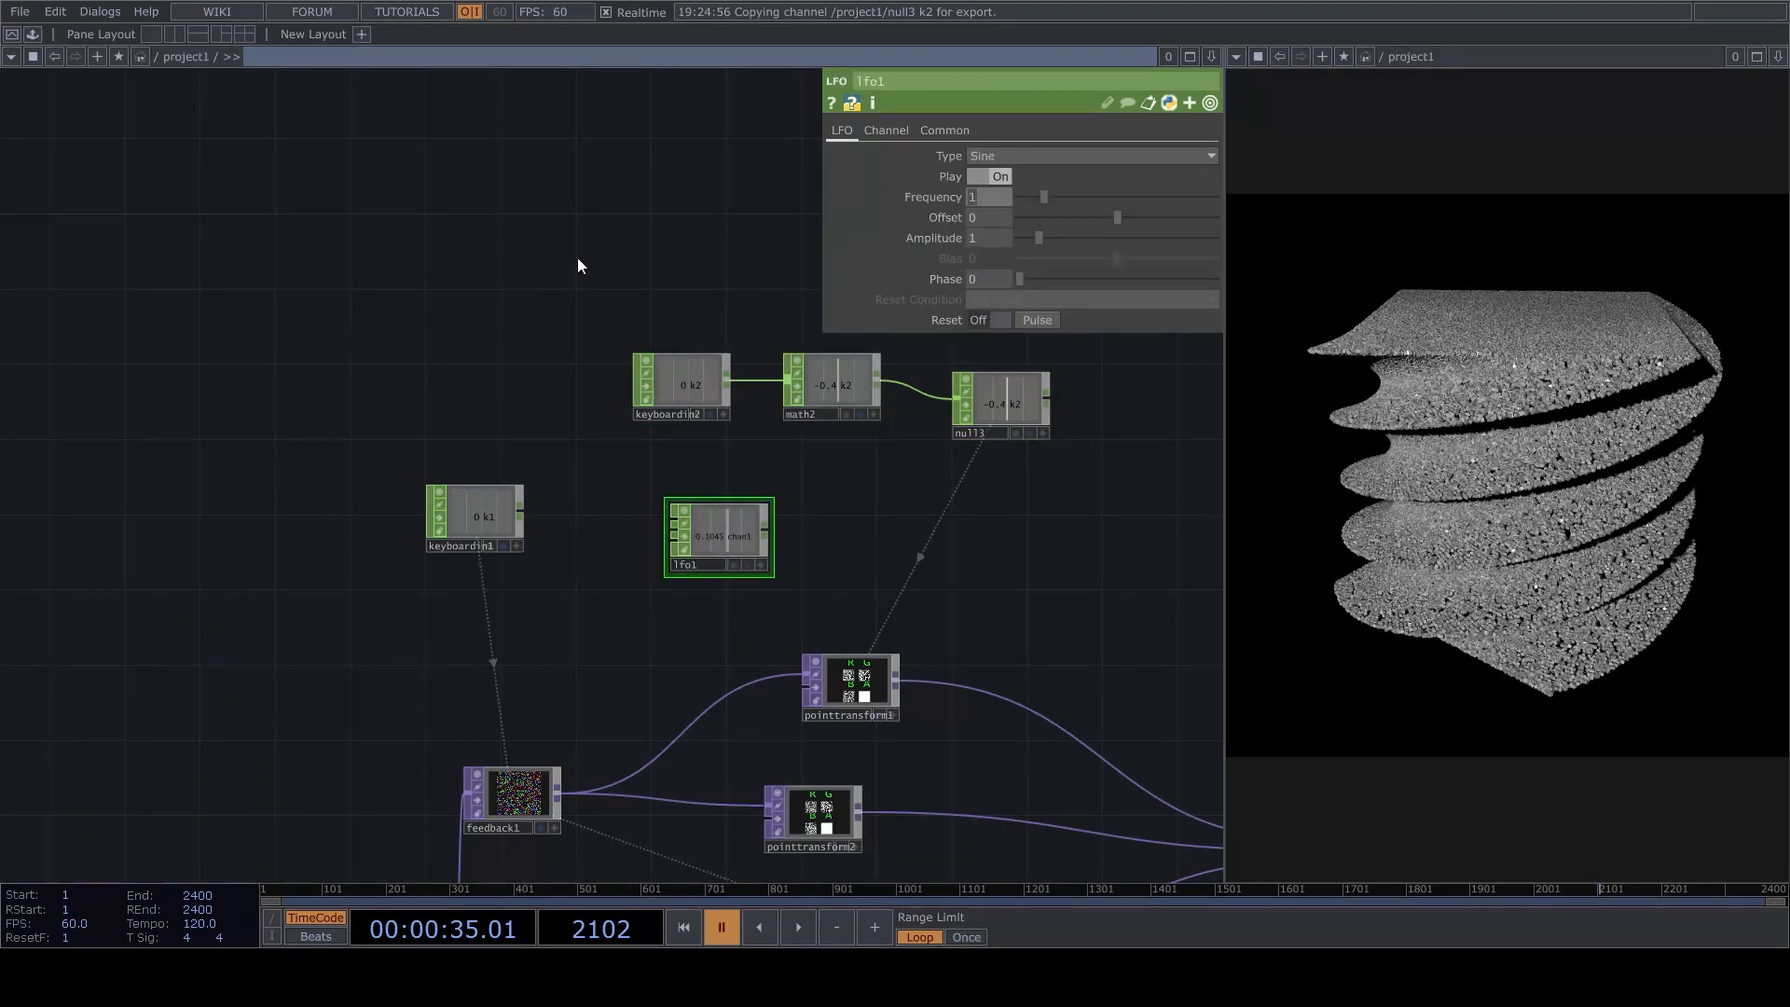
pyautogui.write('1')
pyautogui.press('Return')
pyautogui.press('space')
pyautogui.moveTo(762, 526); pyautogui.dragTo(874, 537)
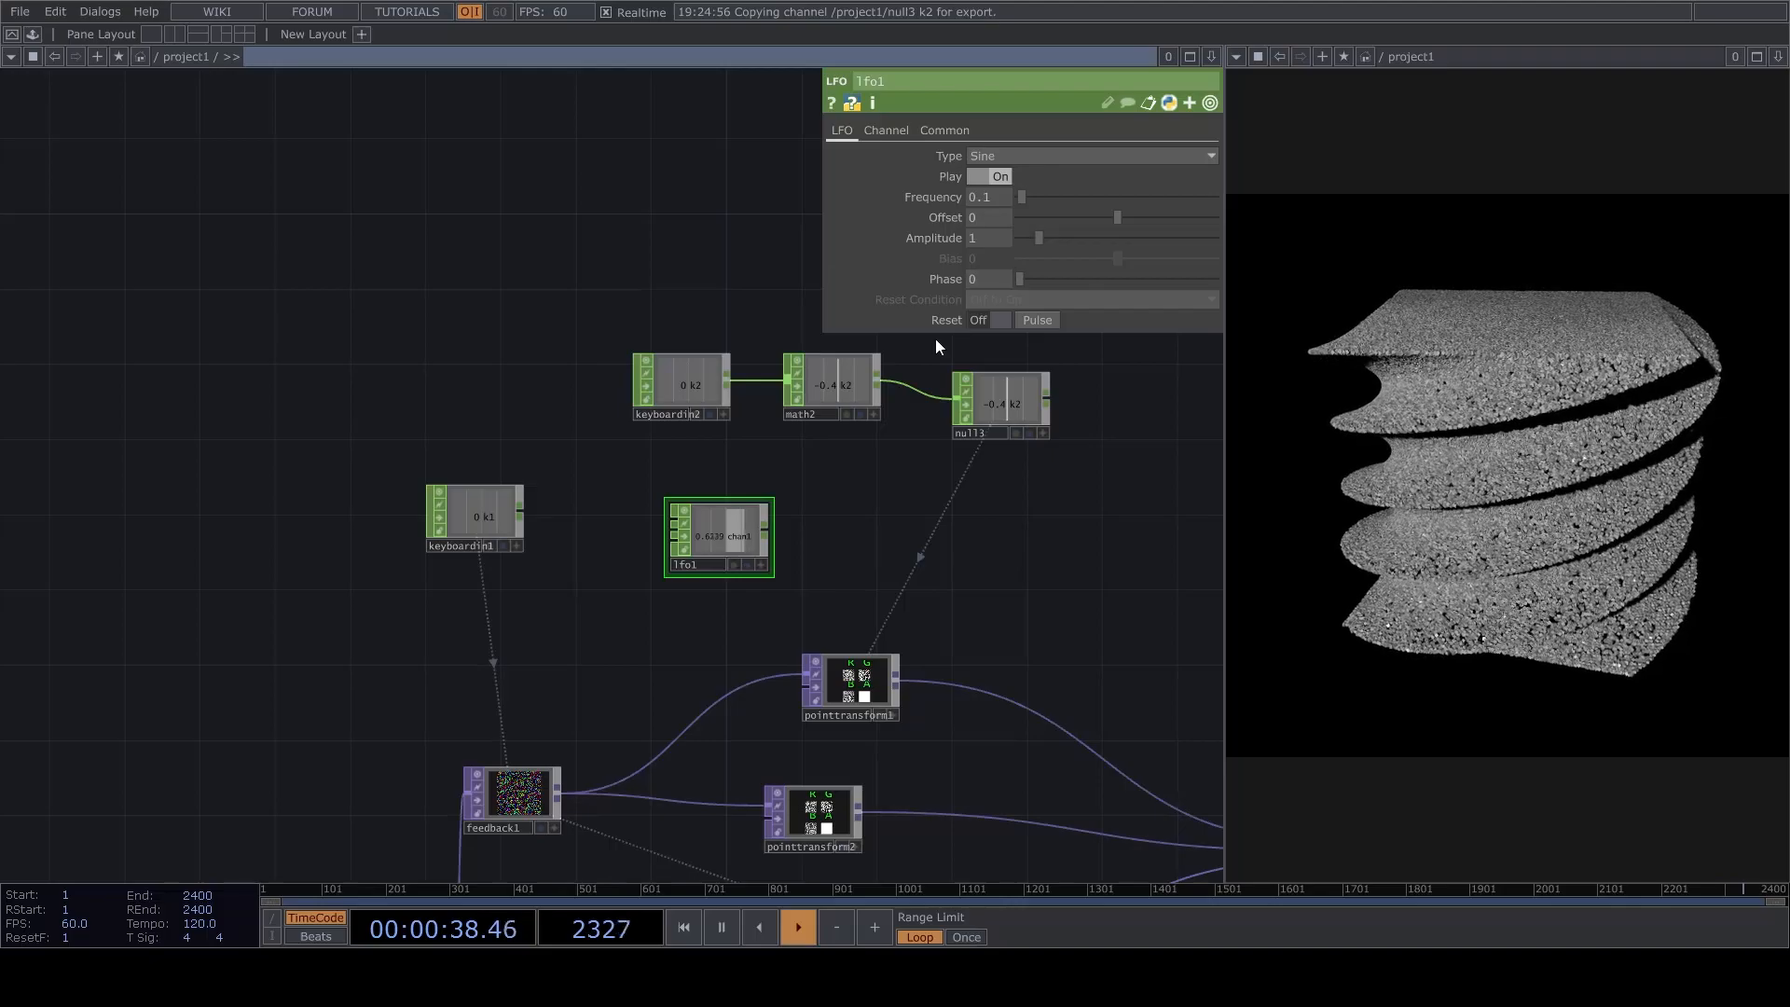
# Check pointtransform1 and delete the lfo1 CHOP.
pyautogui.click(848, 685)
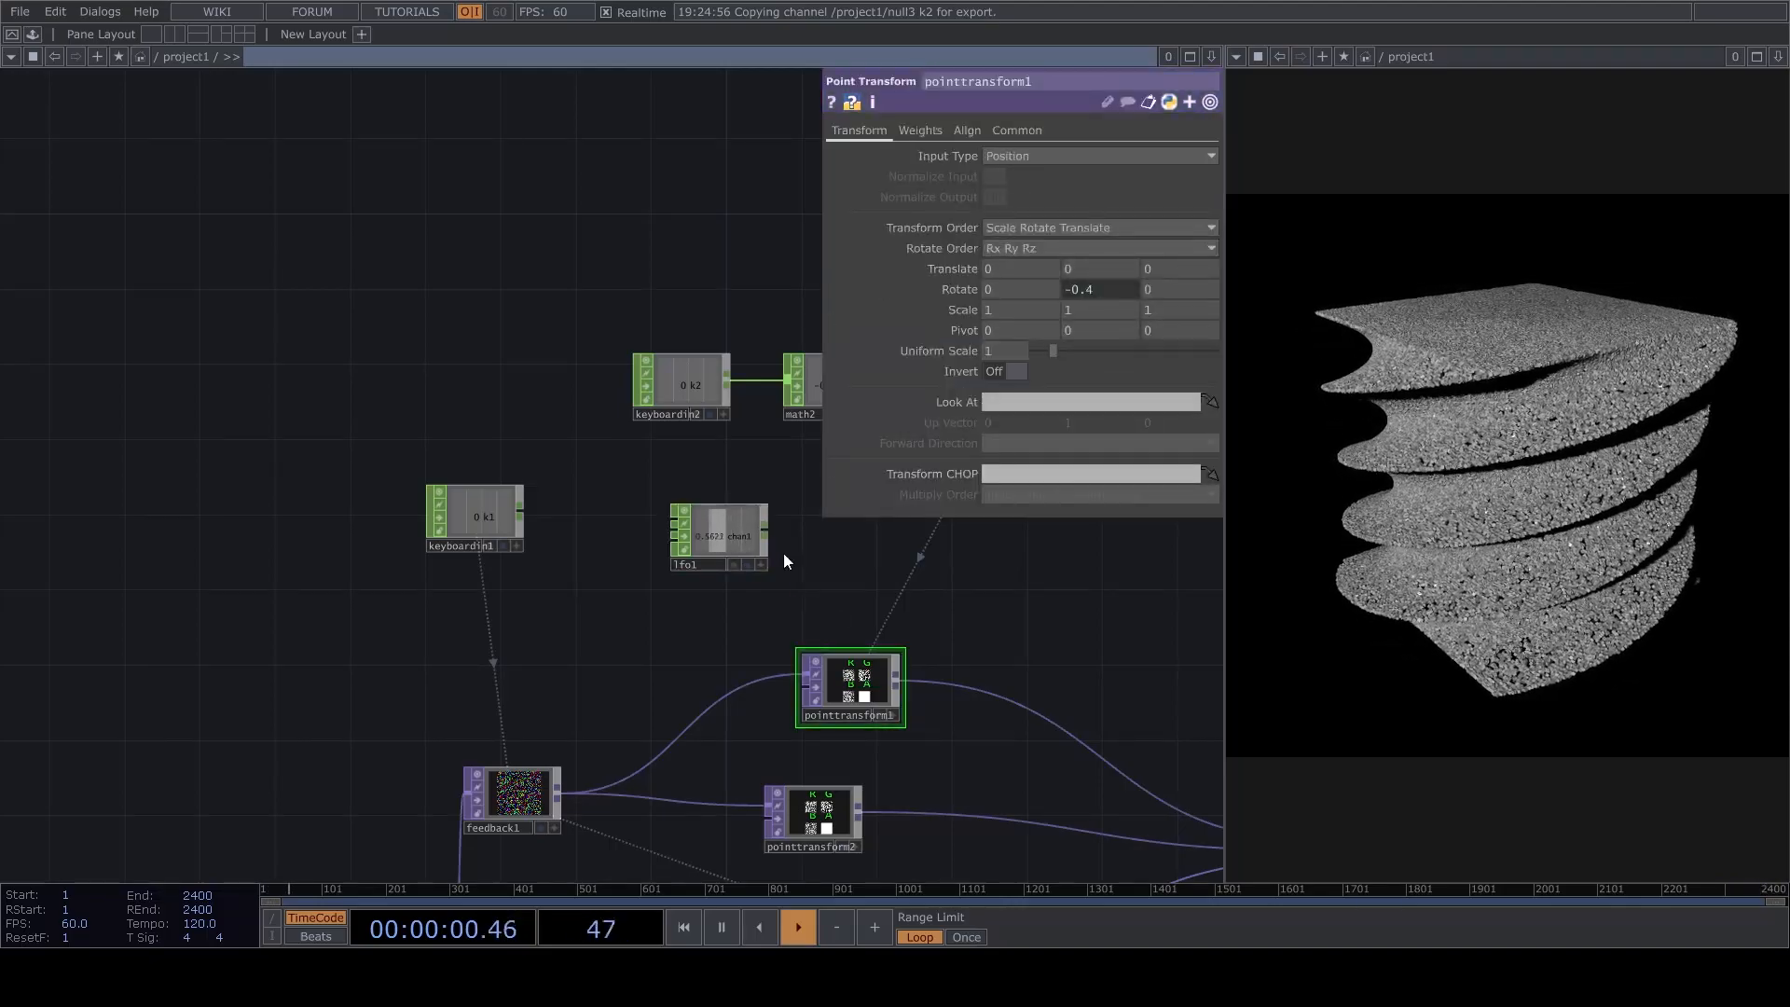
pyautogui.click(757, 534)
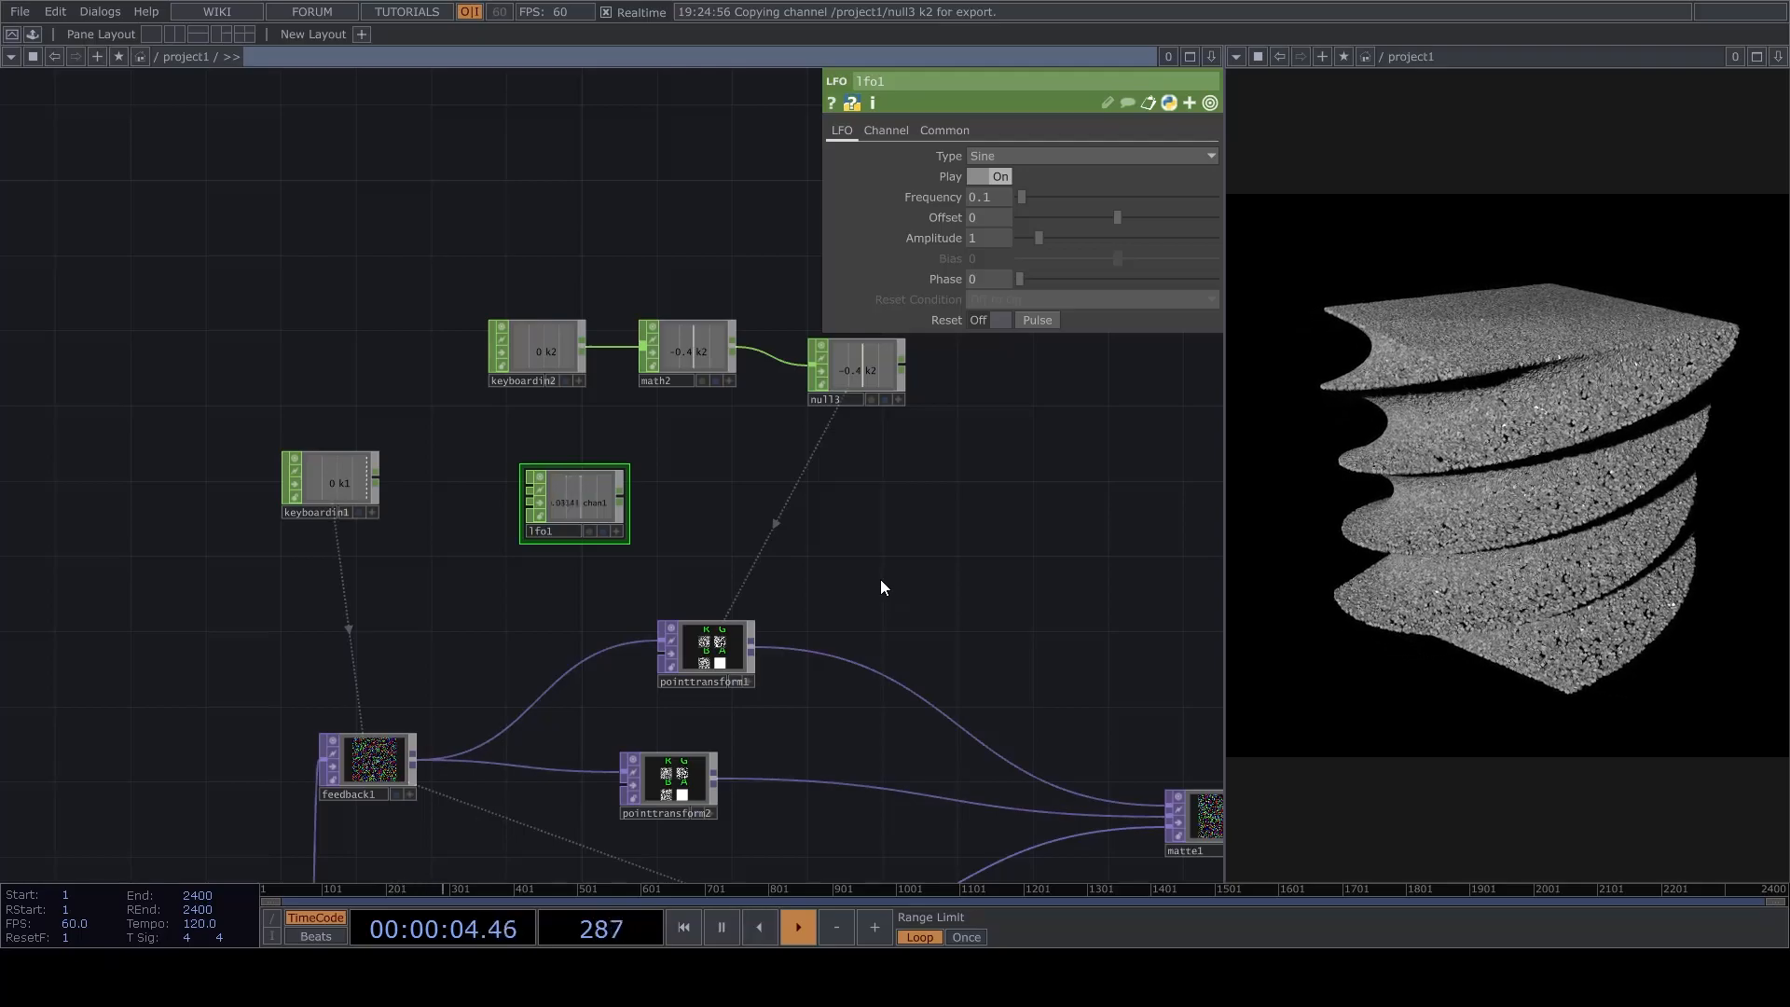
pyautogui.press('Delete')
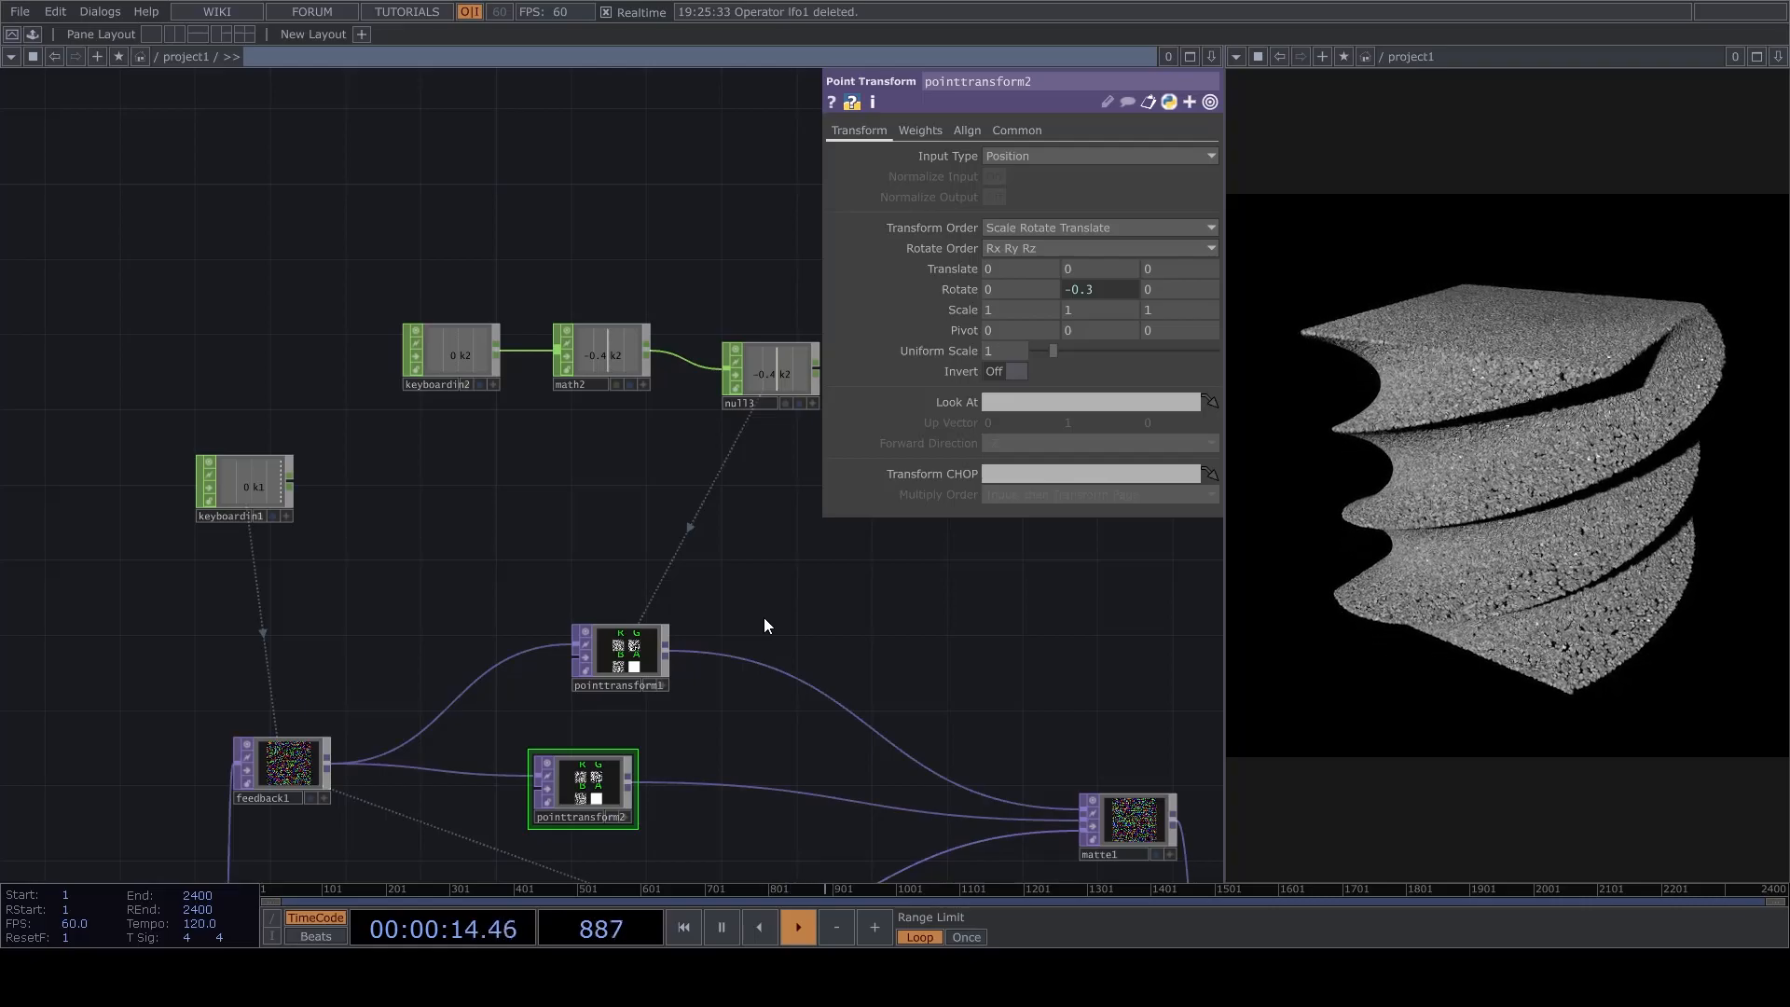
# Move matte1 farther away from the two Point Transforms and select pointtransform1.
pyautogui.moveTo(901, 673); pyautogui.dragTo(799, 556)
pyautogui.moveTo(1041, 701); pyautogui.dragTo(1116, 738)
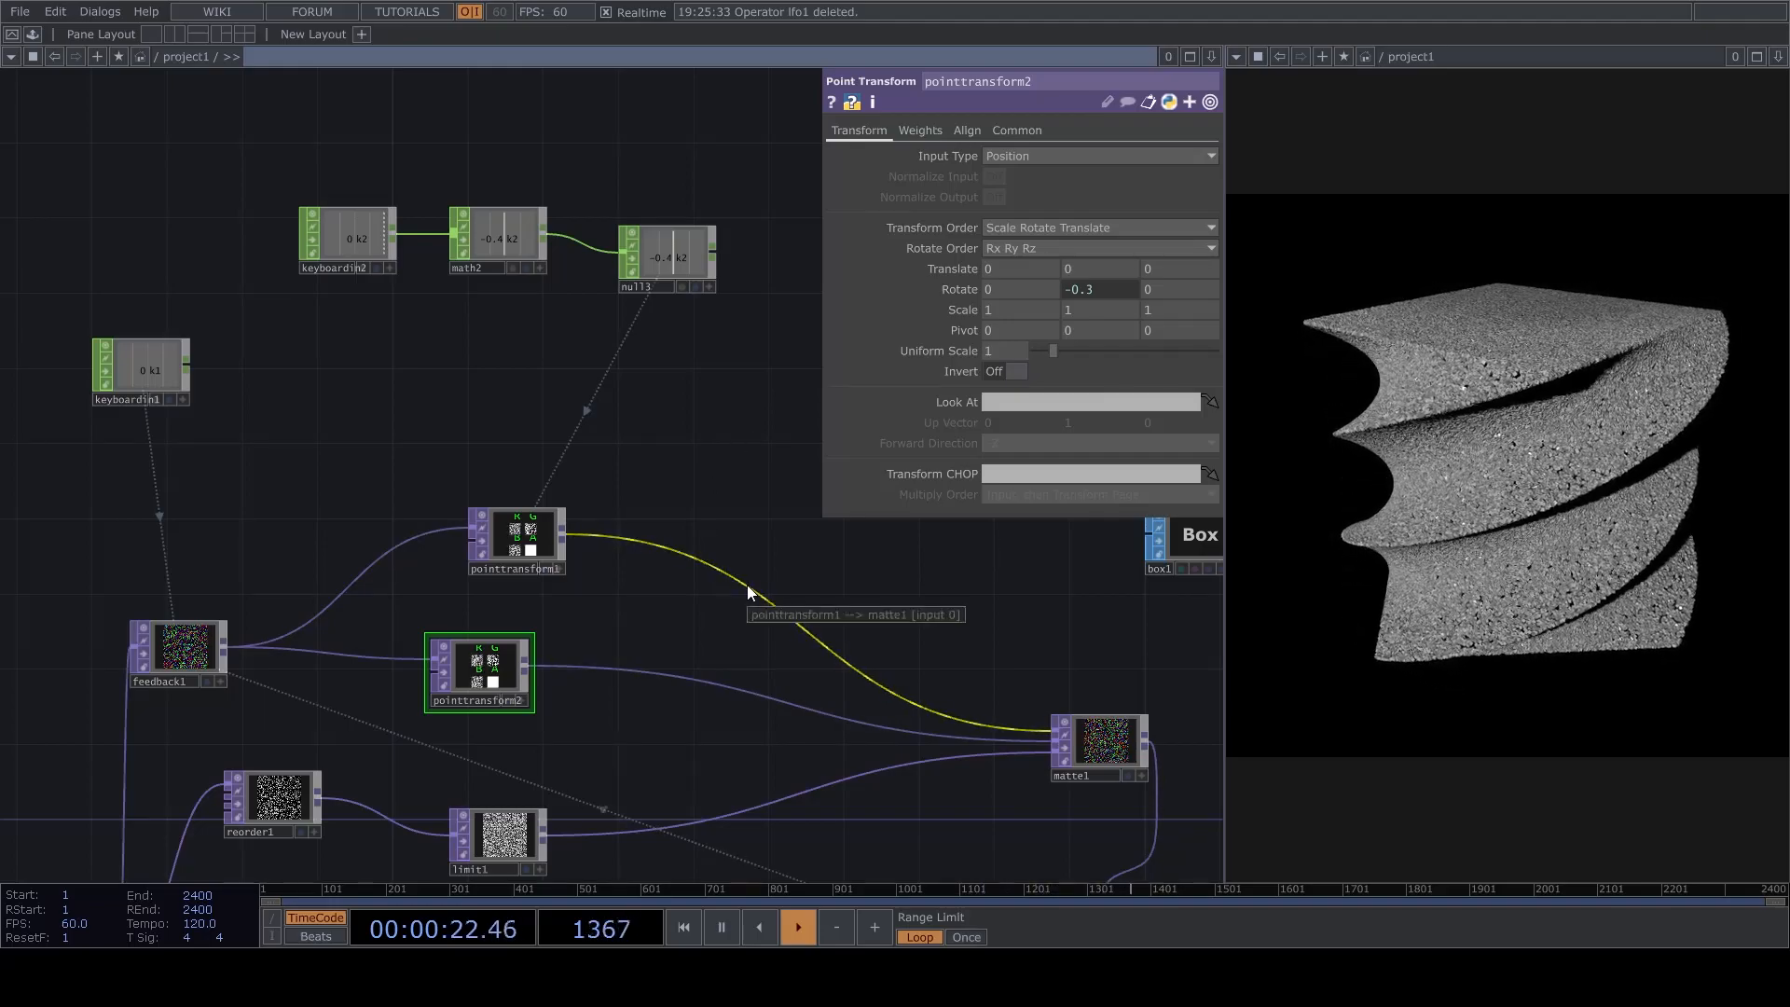
pyautogui.click(526, 531)
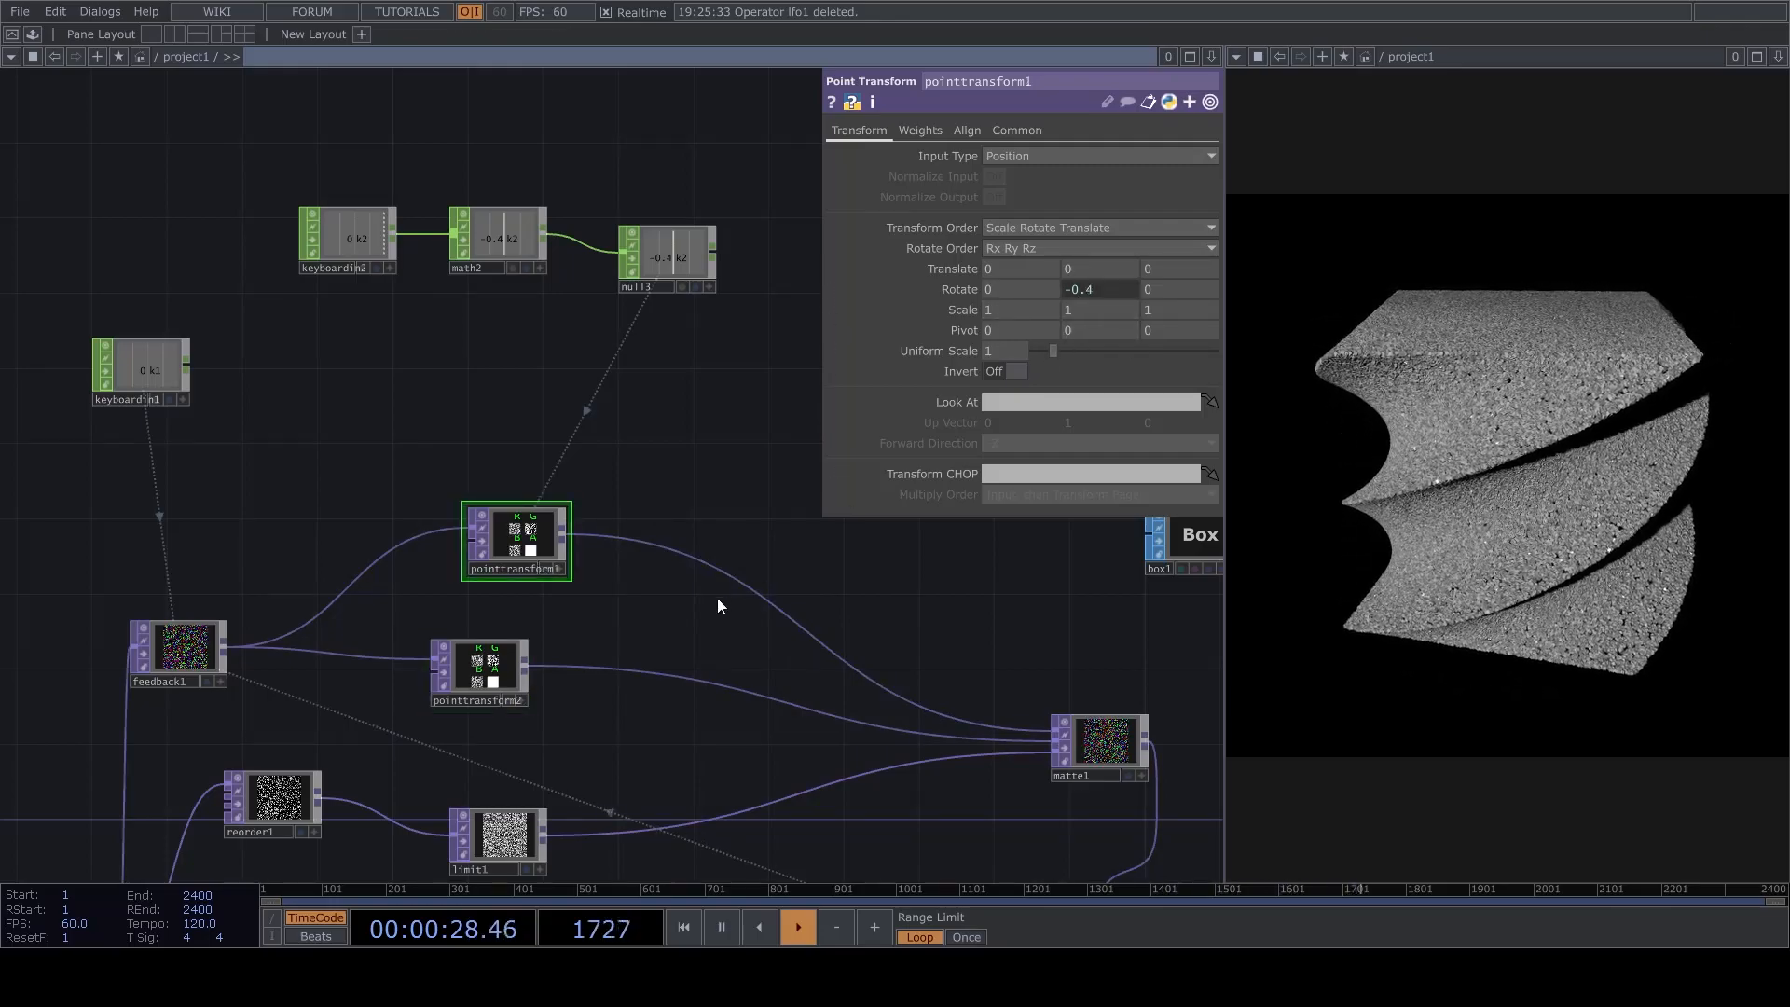
pyautogui.moveTo(678, 547); pyautogui.dragTo(679, 583)
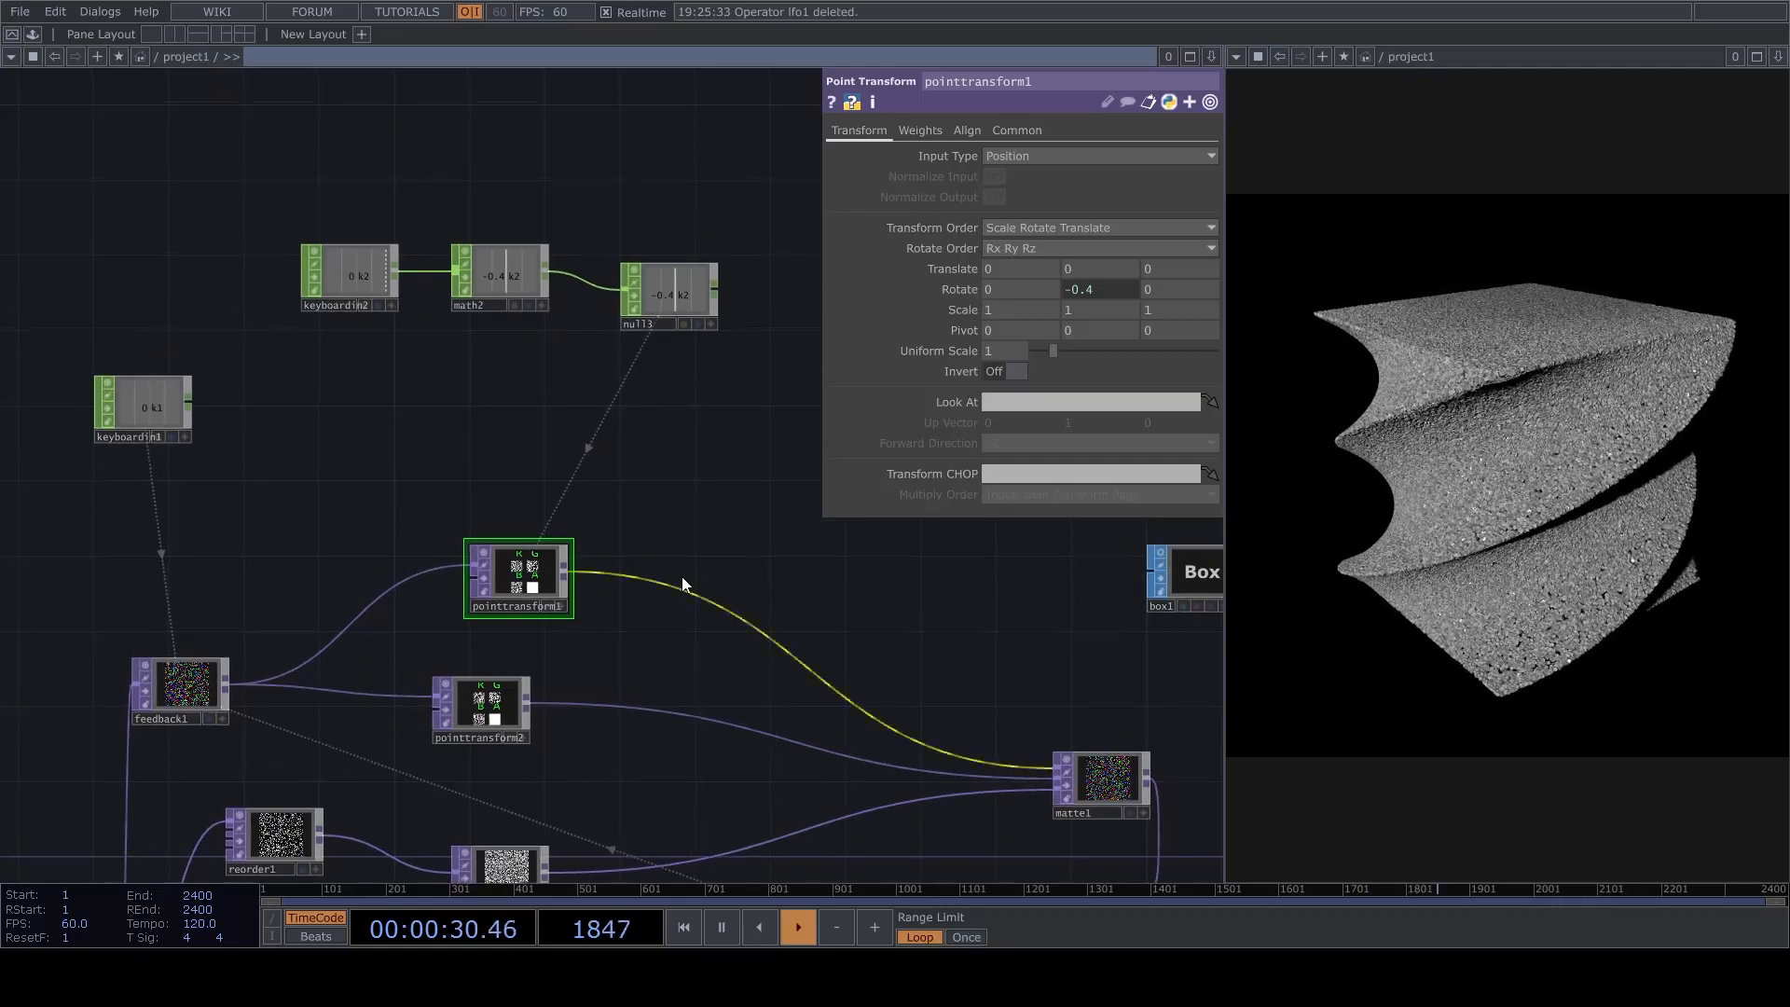
# Try a Transform TOP on the link between pointtransform1 and matte1, and delete it again.
pyautogui.press('space')
pyautogui.press('space')
pyautogui.rightClick(691, 592)
pyautogui.click(720, 562)
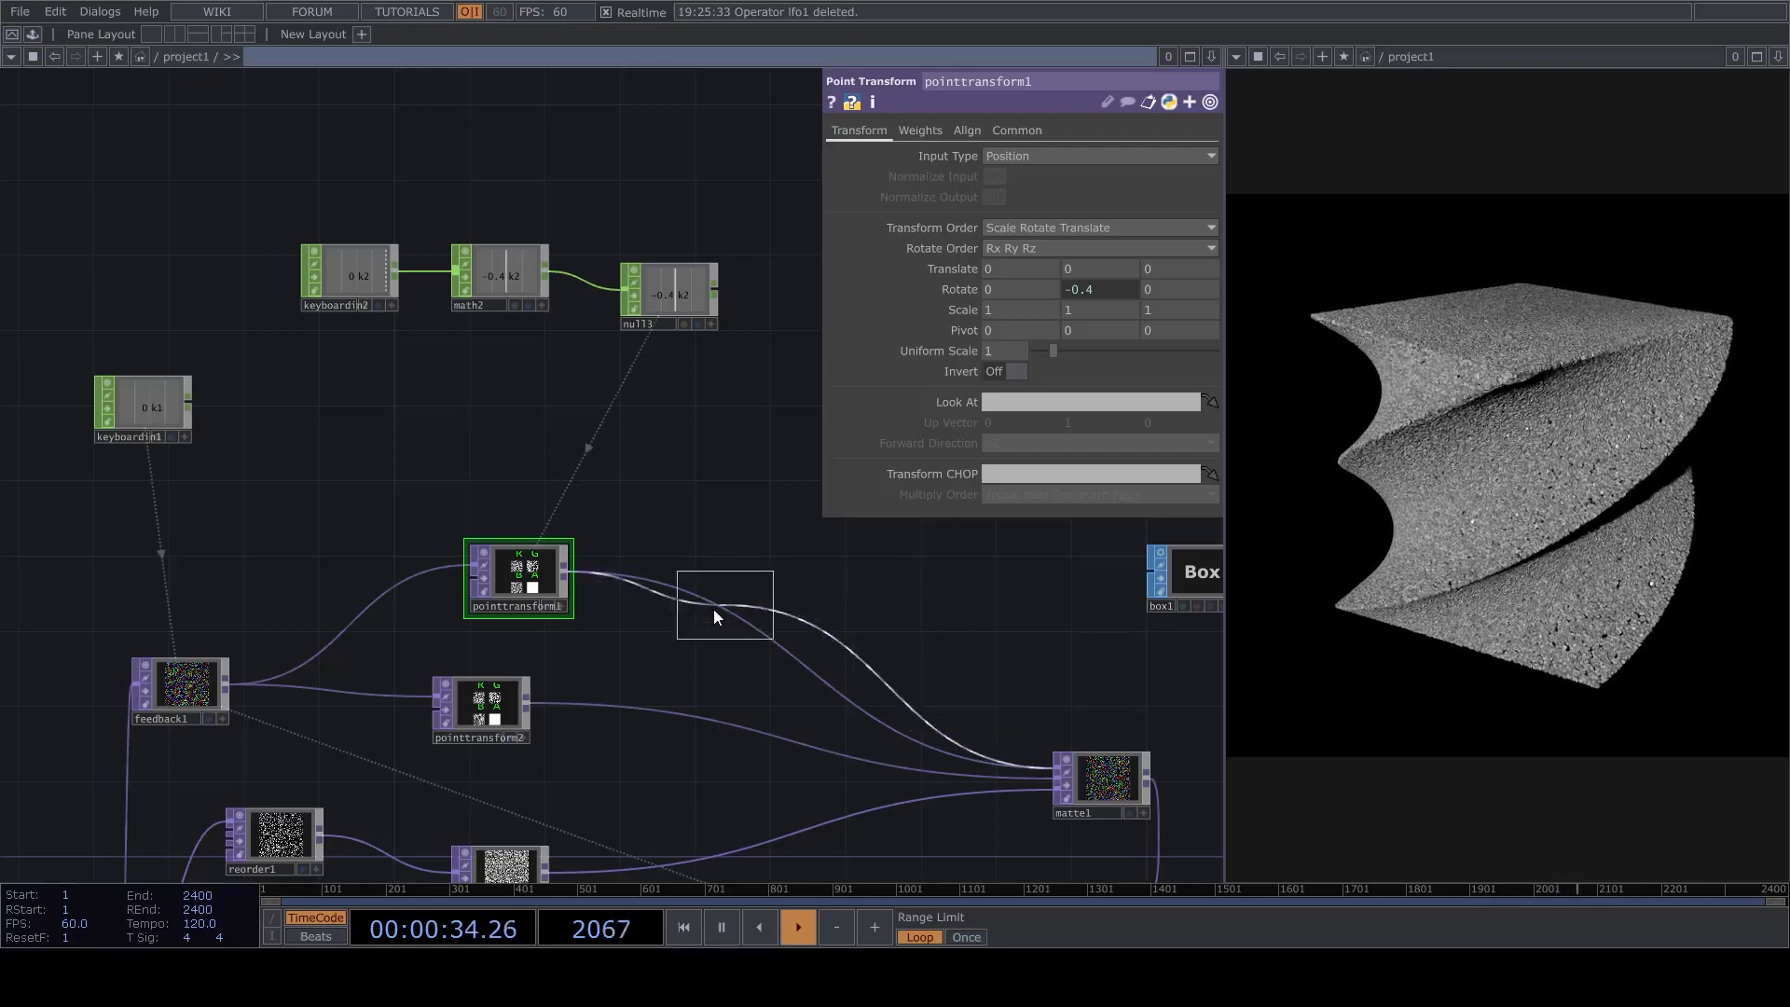
pyautogui.click(747, 595)
pyautogui.scroll(5, 763, 575)
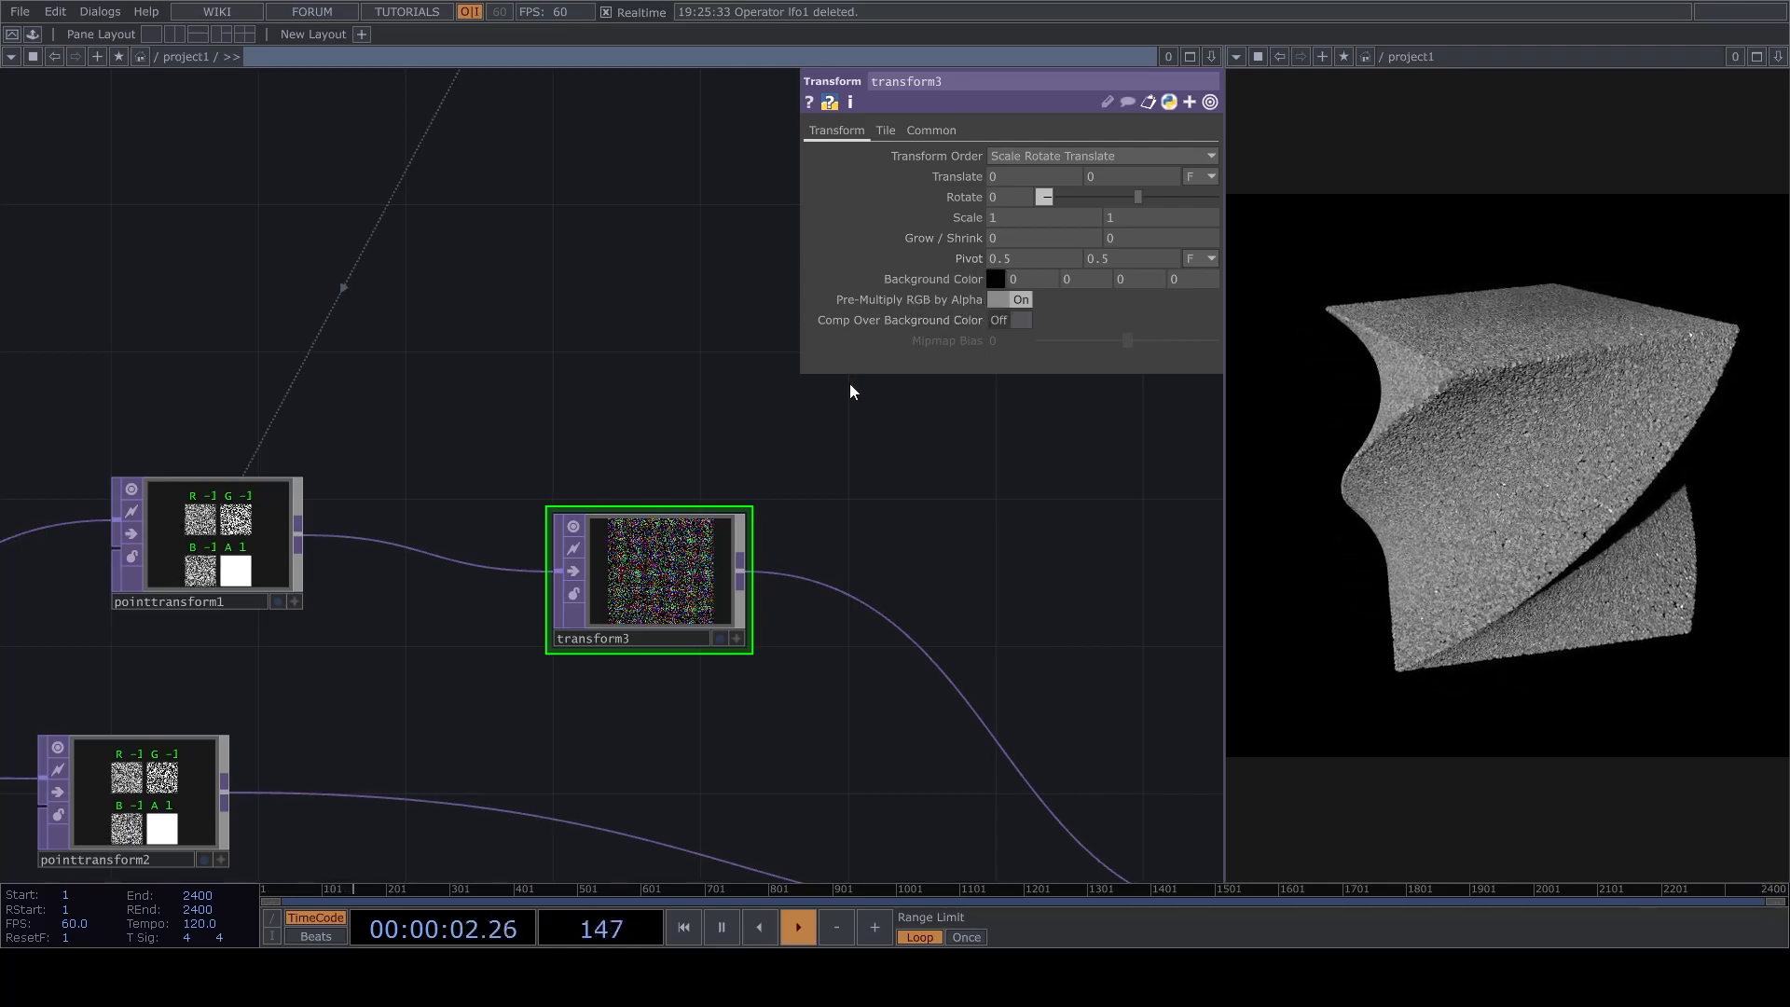
pyautogui.press('Delete')
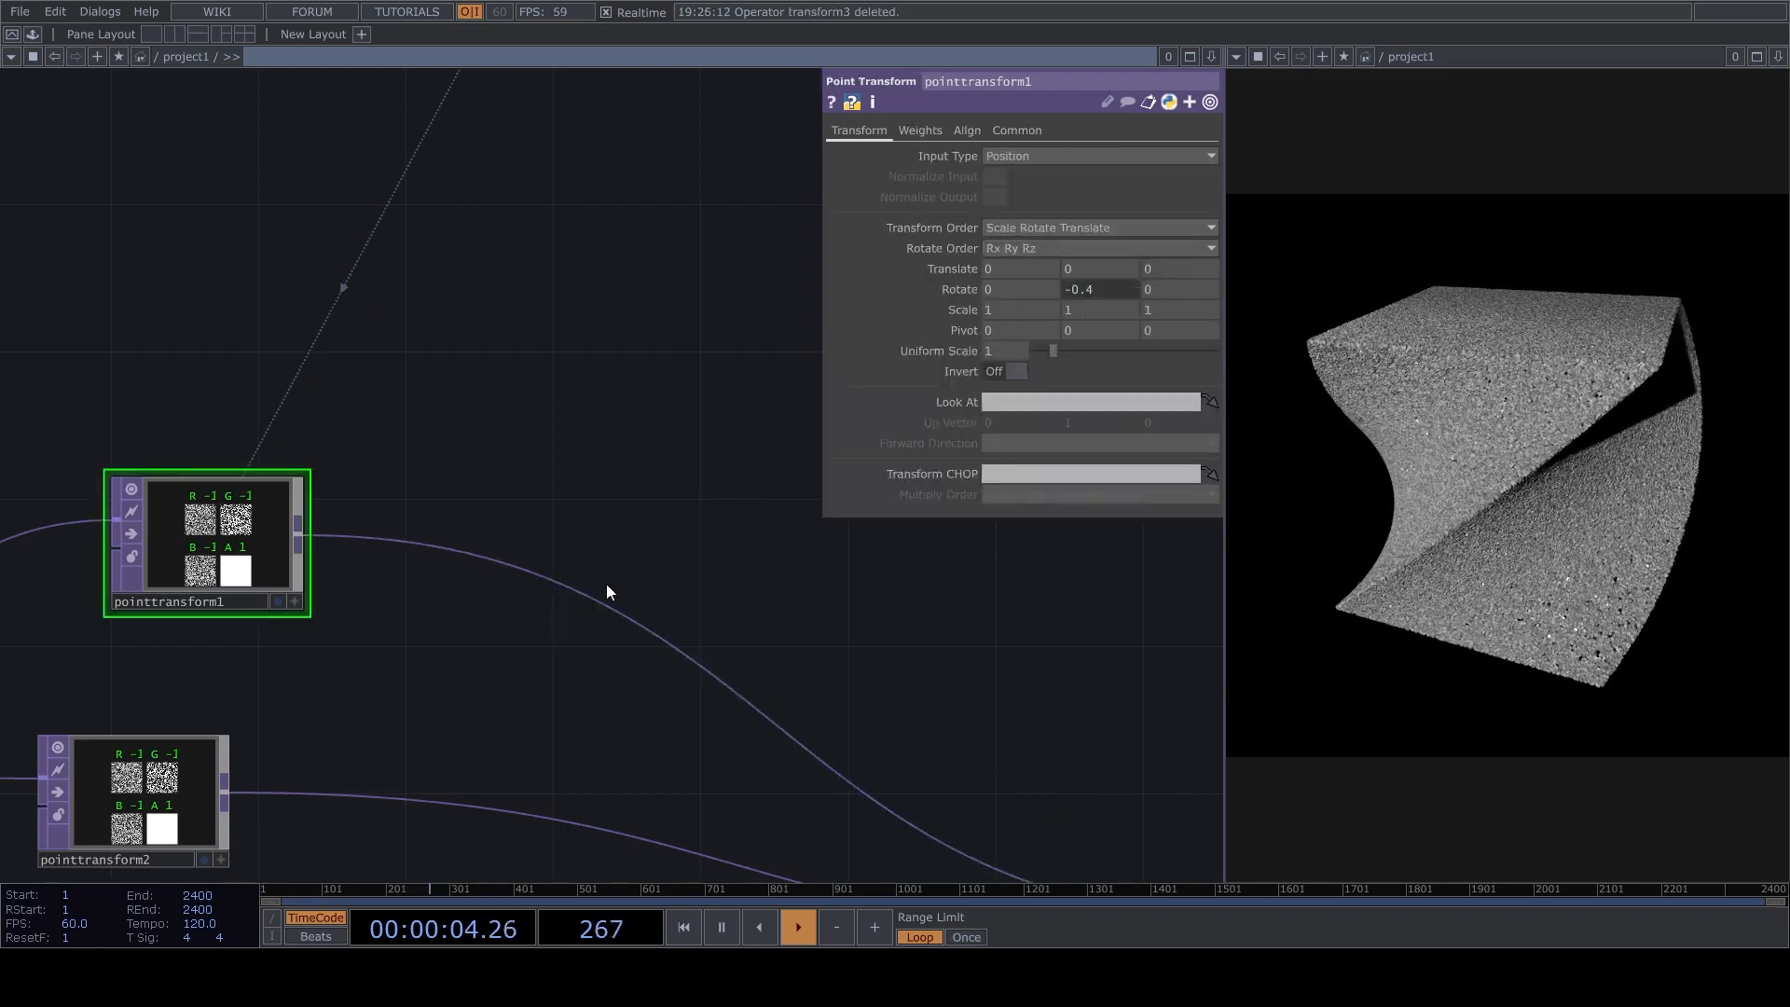
# Insert a Point Transform TOP on the link between pointtransform1 and matte1 and set its X rotation to 2.
pyautogui.rightClick(574, 589)
pyautogui.click(602, 565)
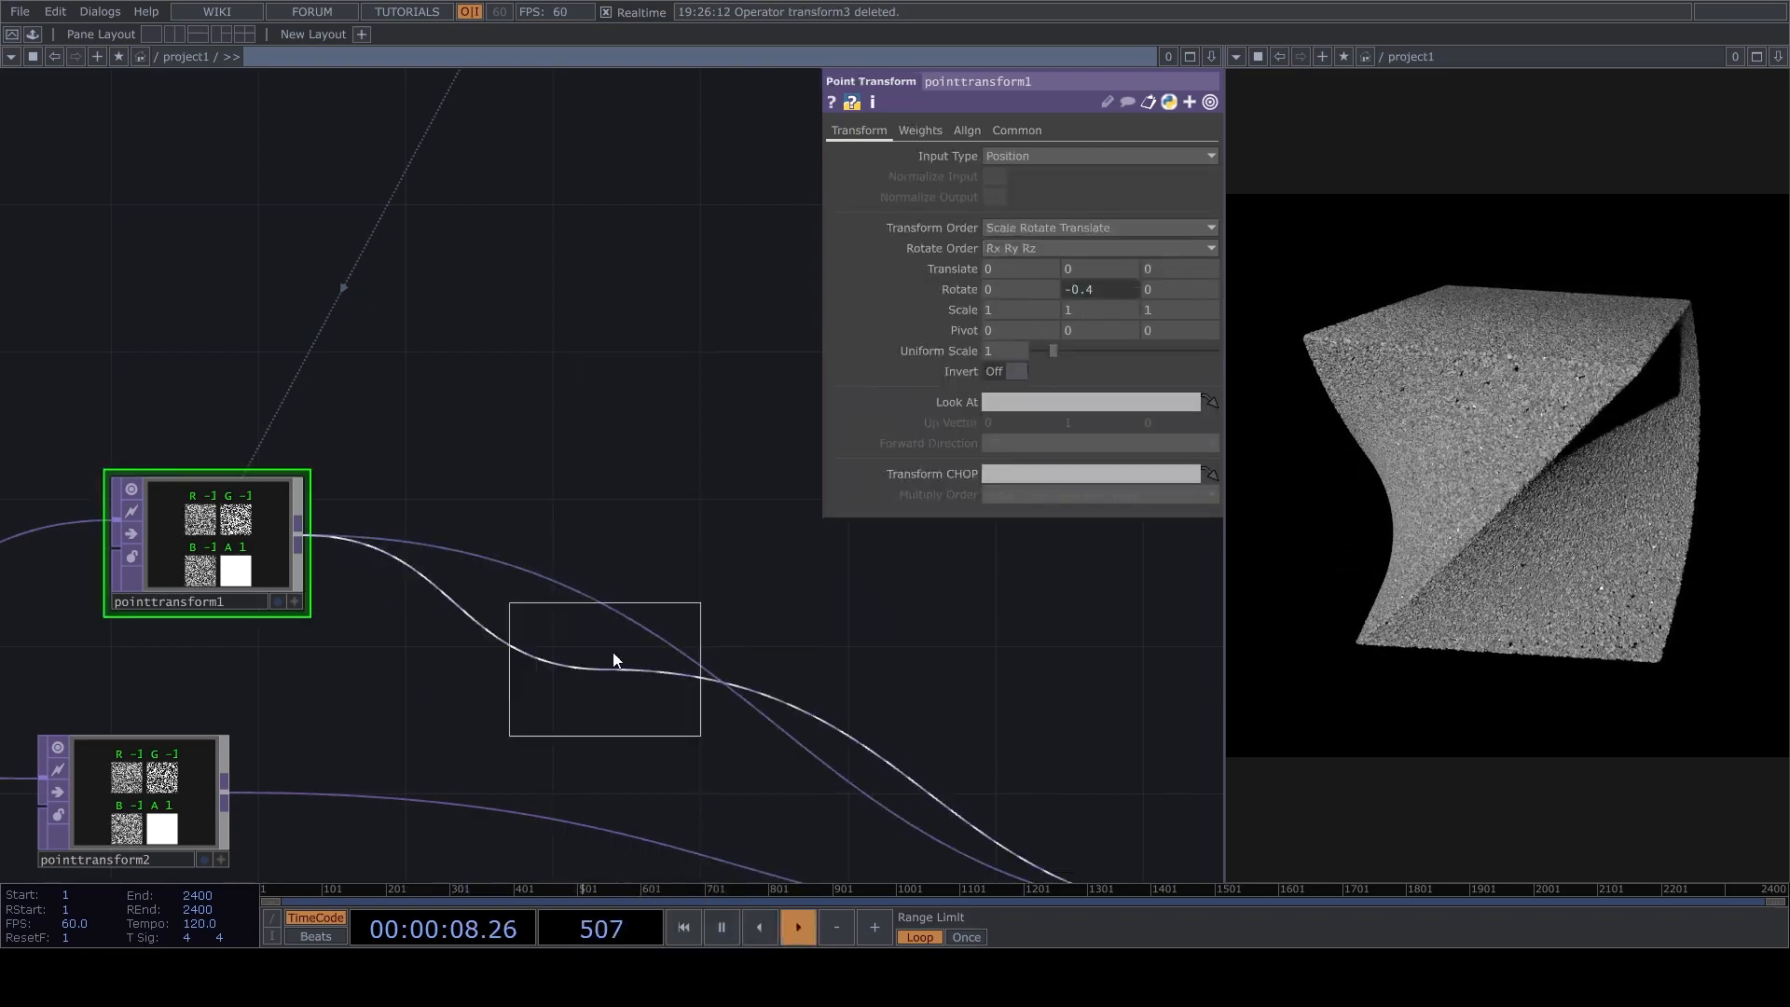
pyautogui.click(647, 528)
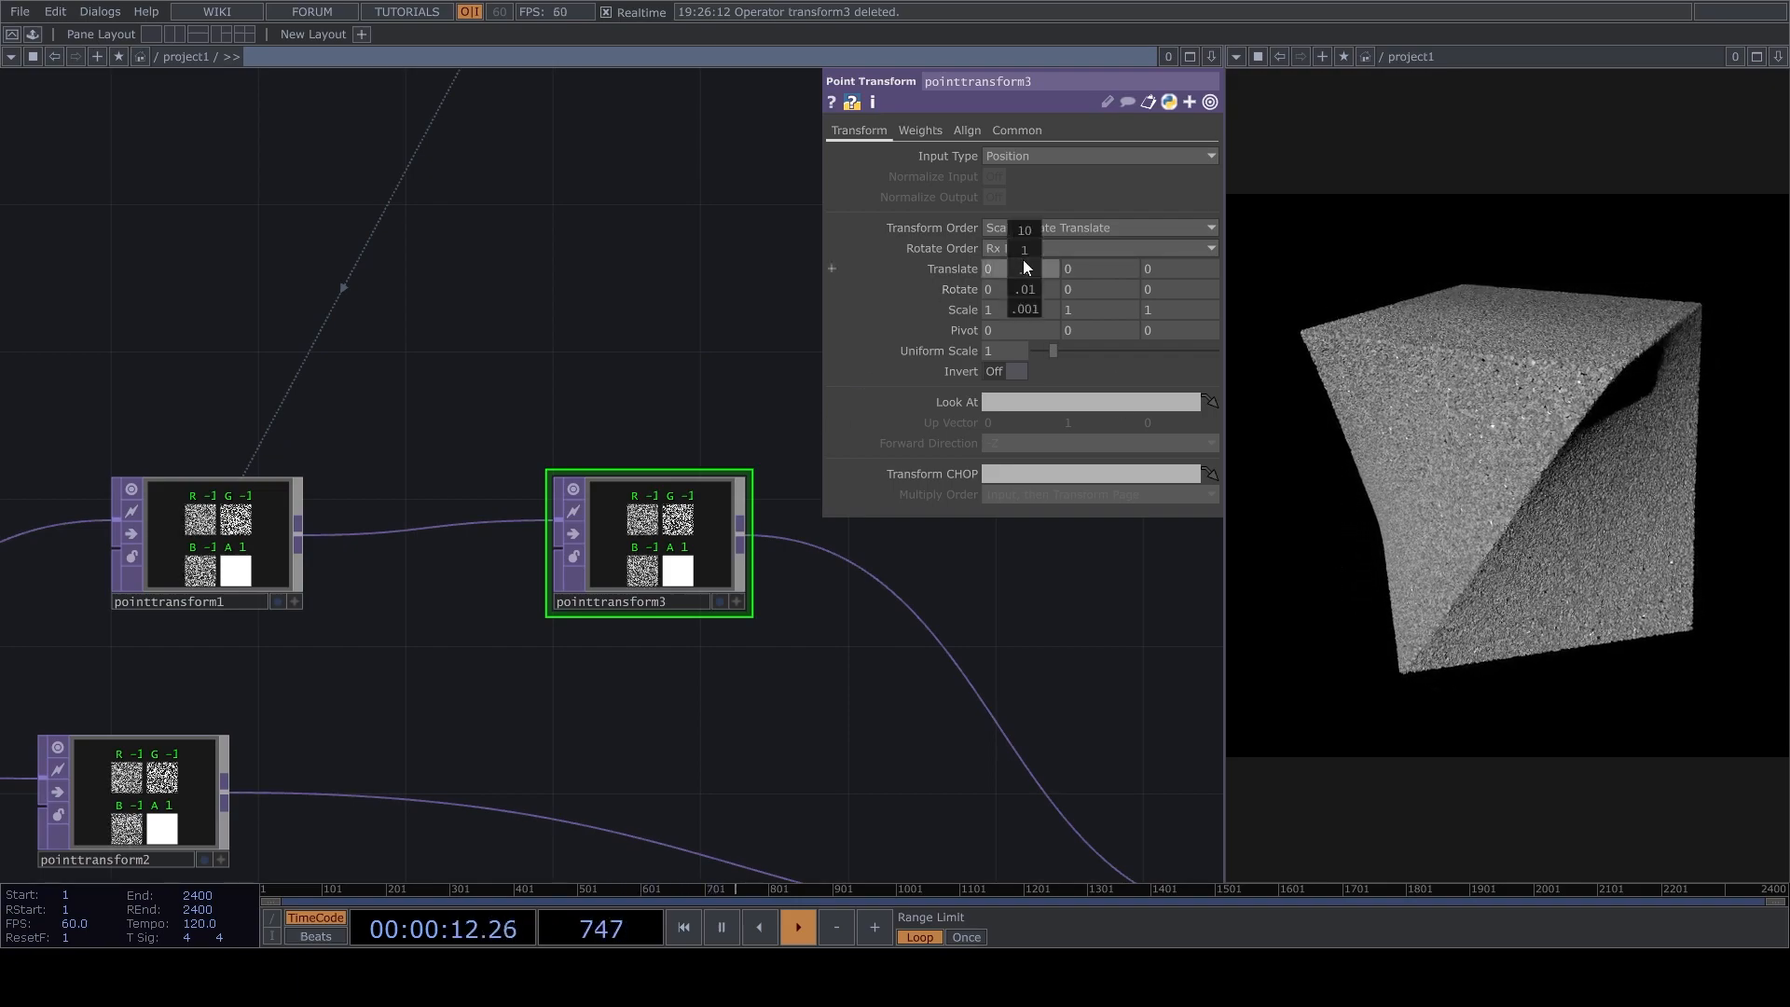
pyautogui.moveTo(1026, 286); pyautogui.dragTo(914, 338, button='middle')
pyautogui.click(1019, 291)
pyautogui.write('2')
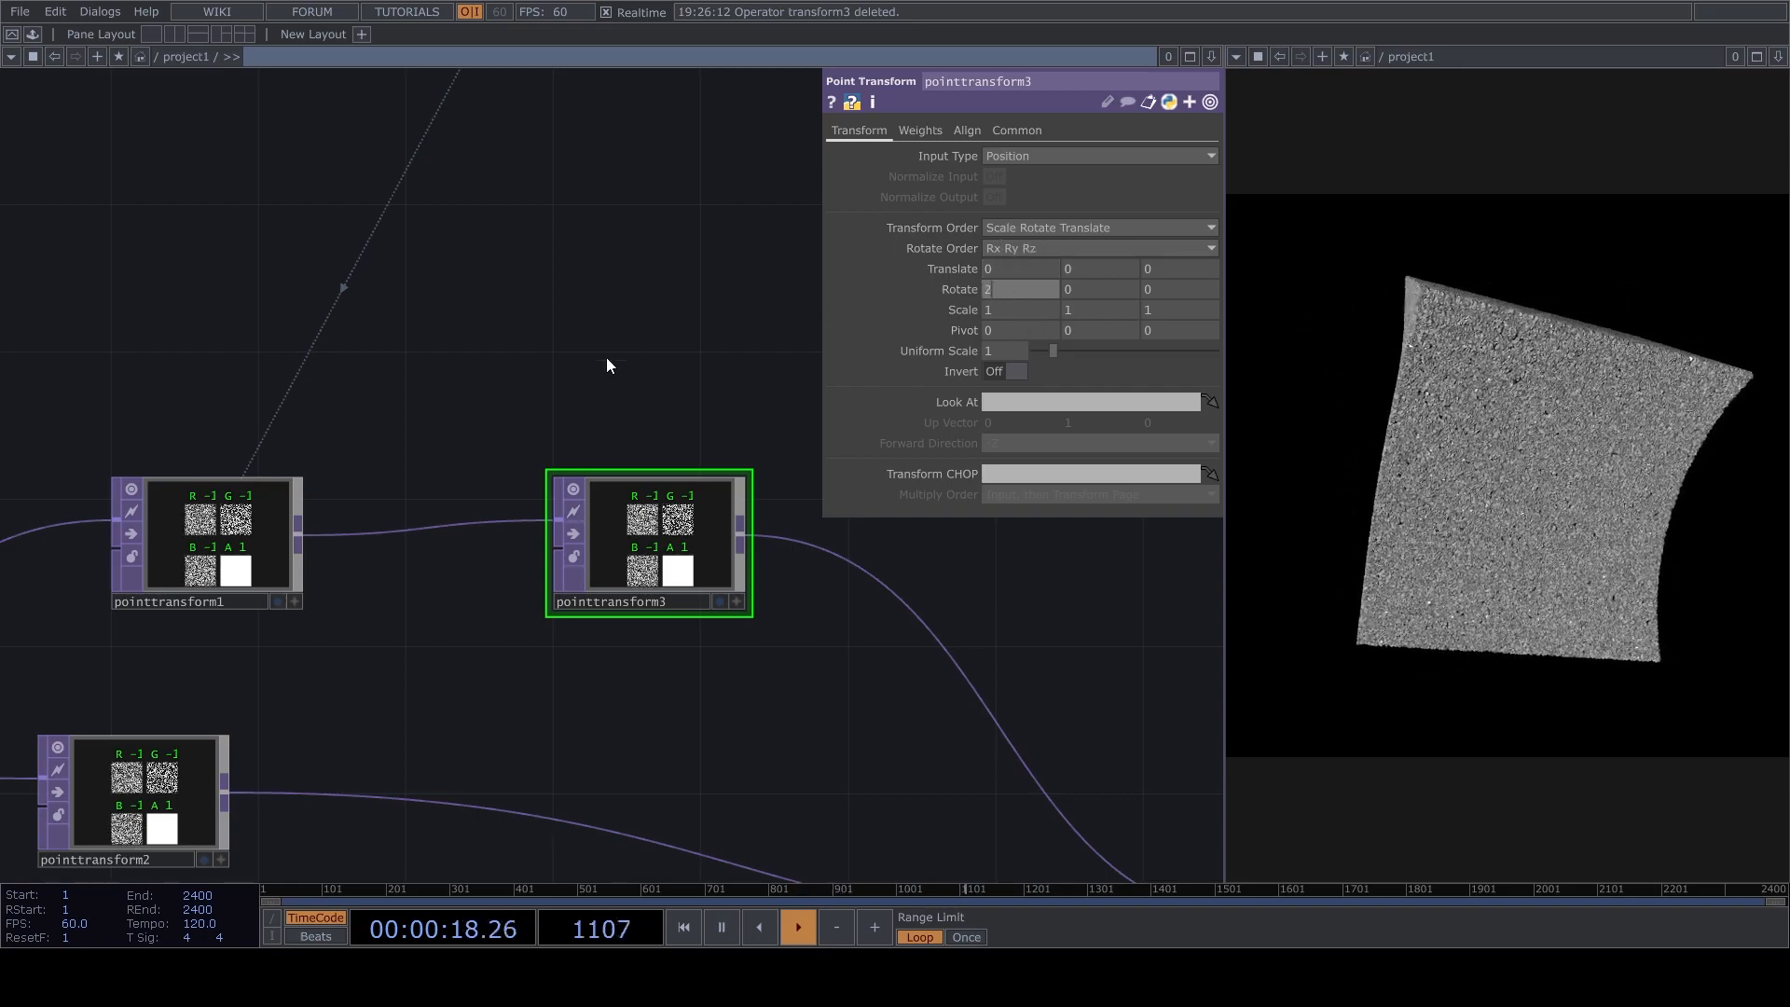
pyautogui.press('Return')
# Set the Z rotation of pointtransform3 to 2 with playback paused, and alternate between playing and pausing to inspect the twist.
pyautogui.press('space')
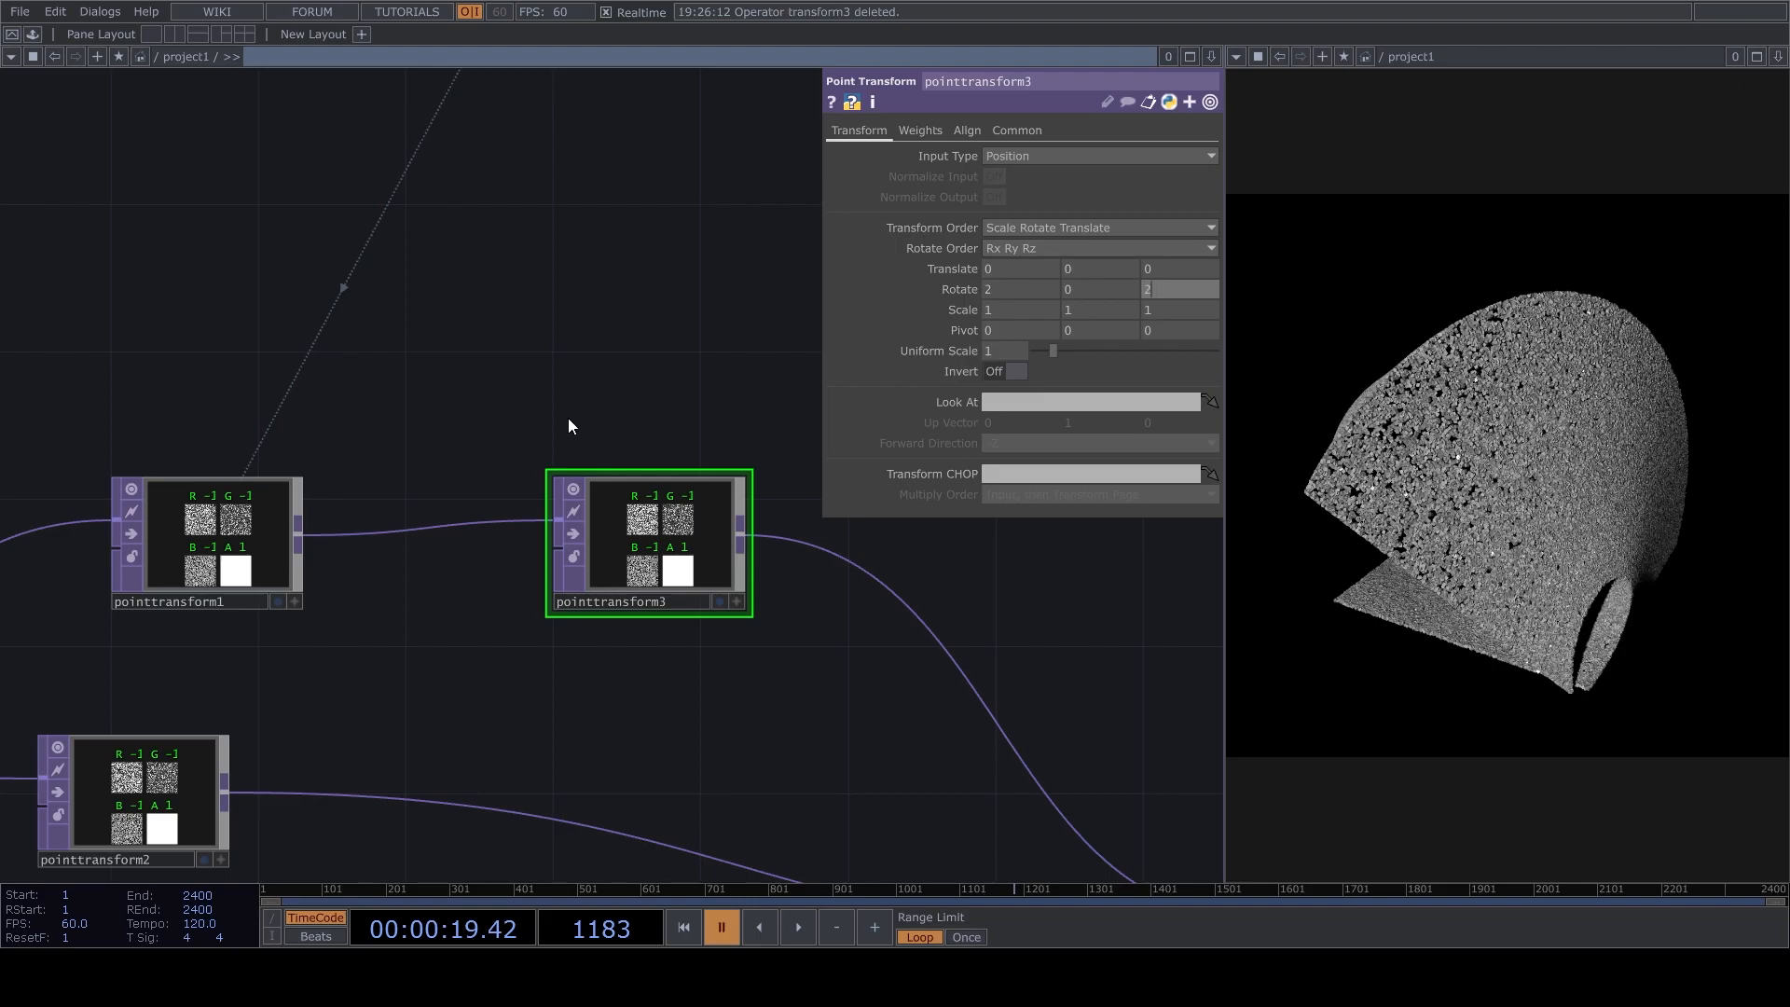
pyautogui.press('Return')
pyautogui.press('space')
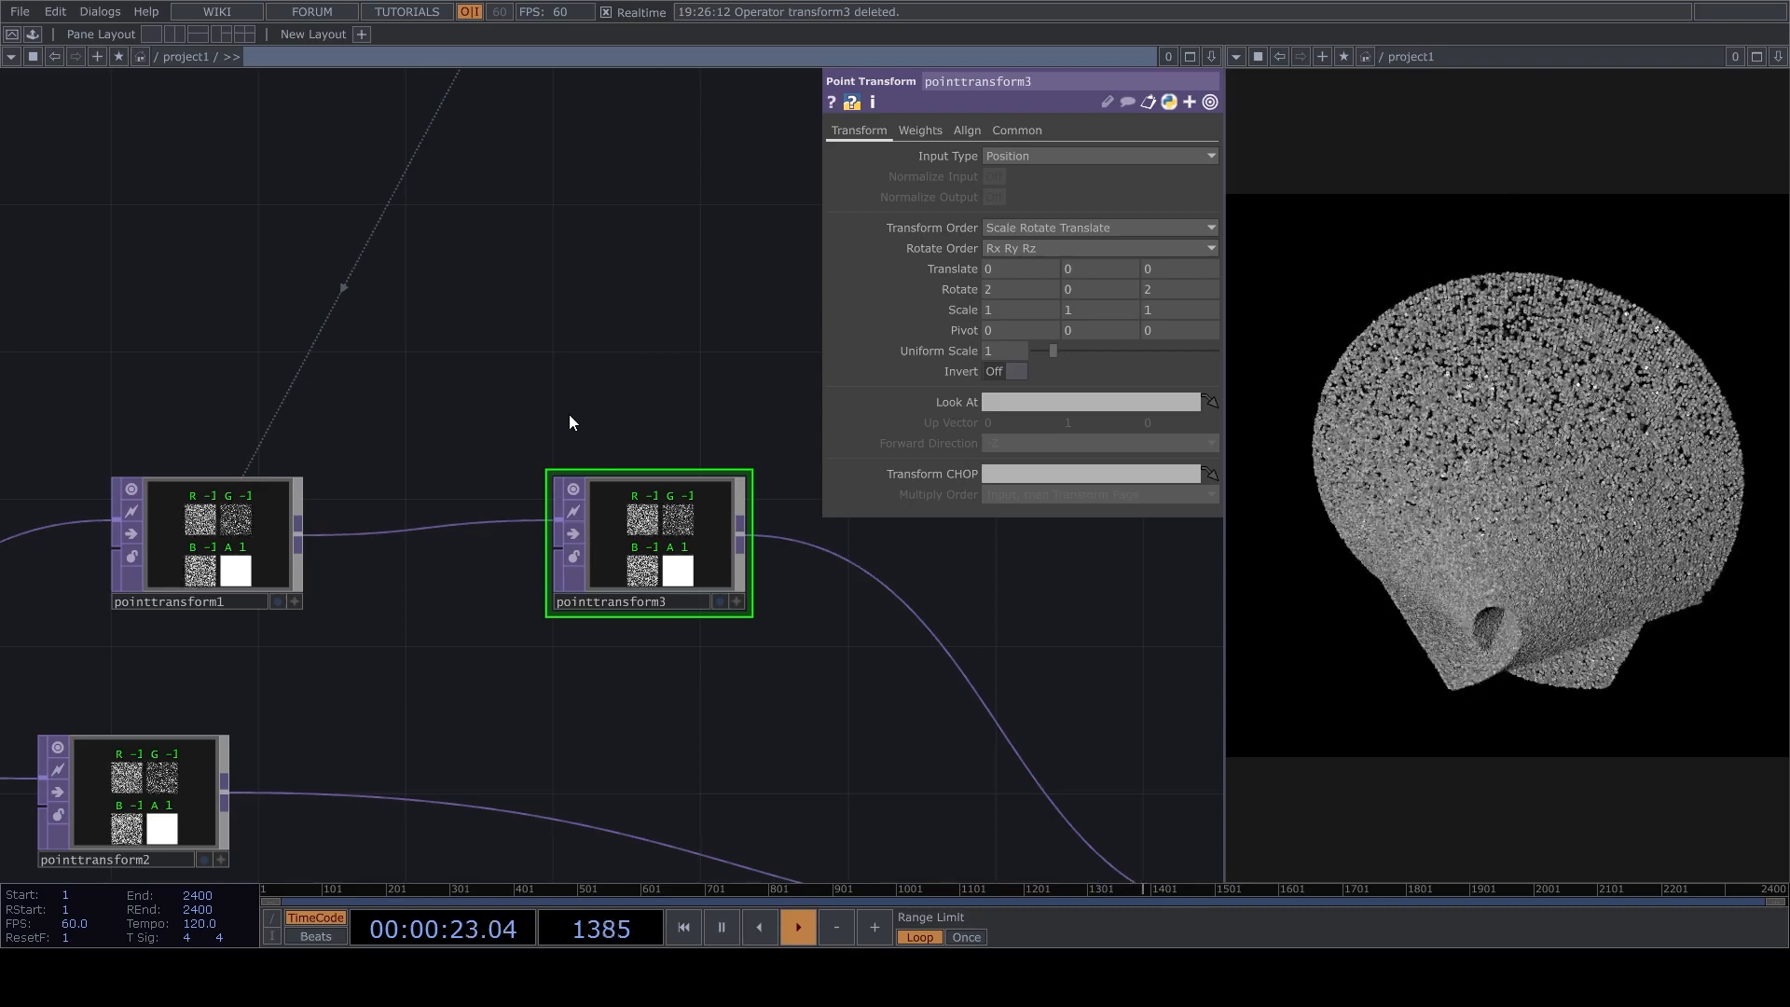
pyautogui.press('space')
pyautogui.moveTo(947, 608); pyautogui.dragTo(831, 587)
pyautogui.press('space')
pyautogui.press('space')
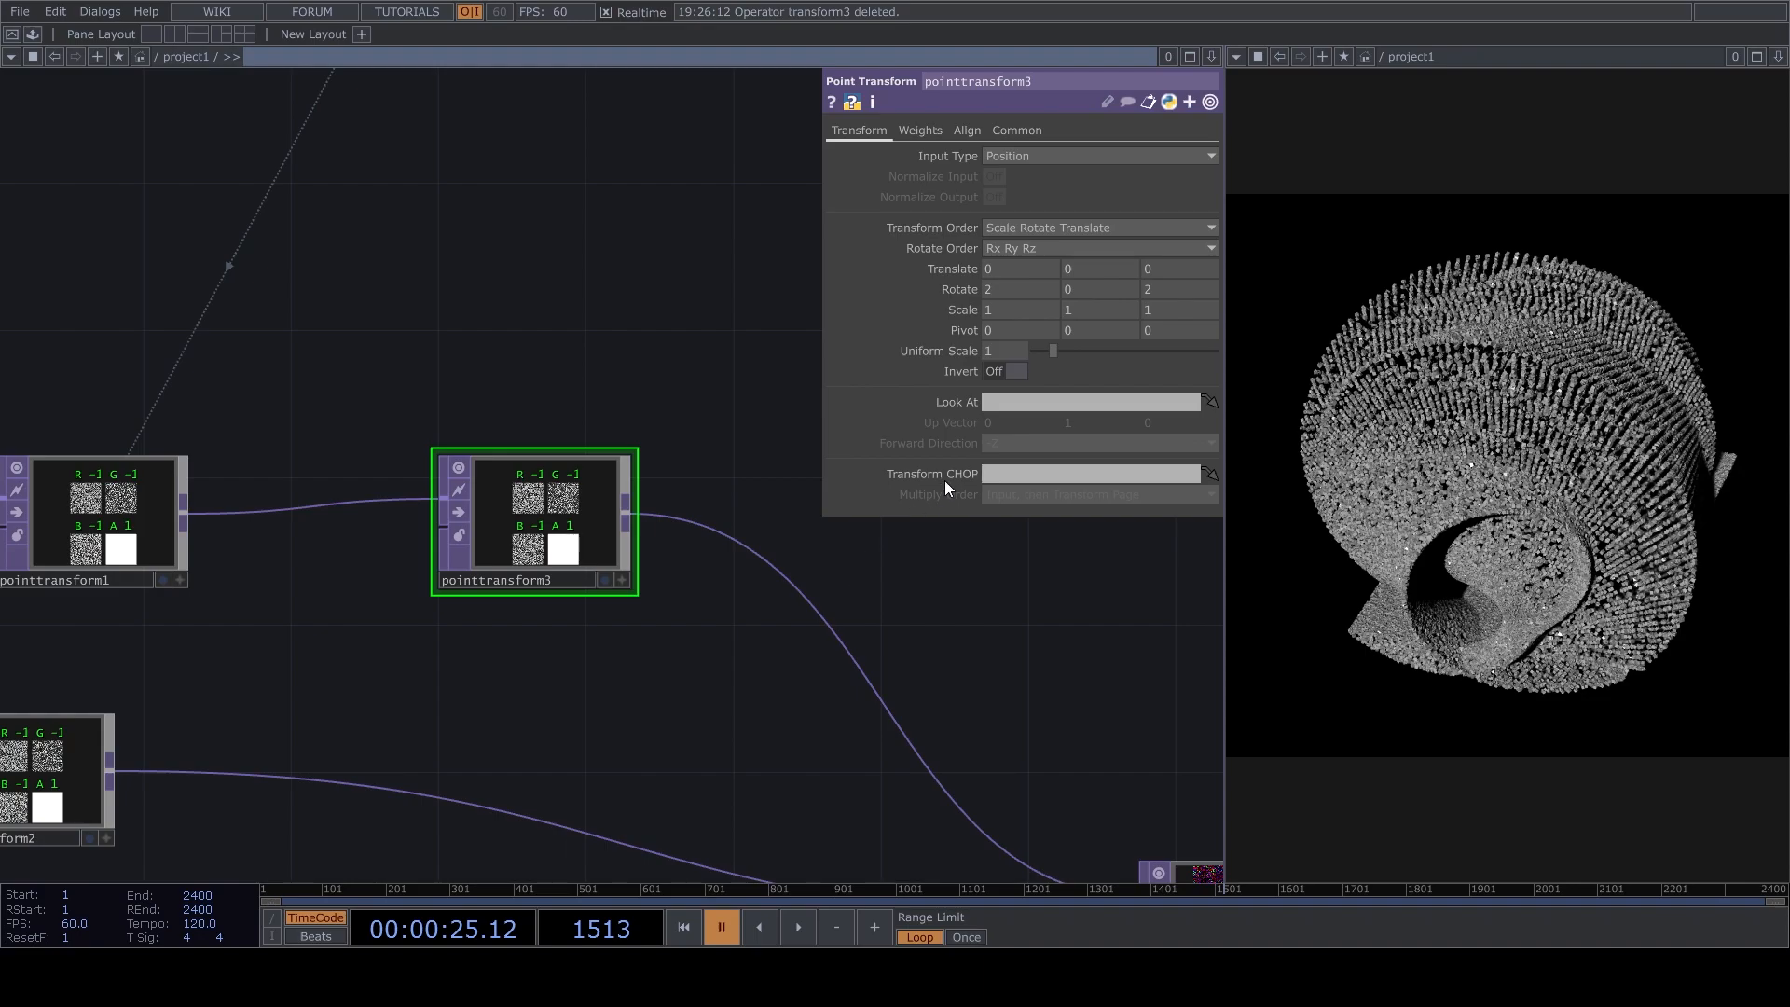
pyautogui.press('space')
# Set the pivot of pointtransform3 to 1 in Y and 0.5 in Z, running playback between the changes.
pyautogui.press('space')
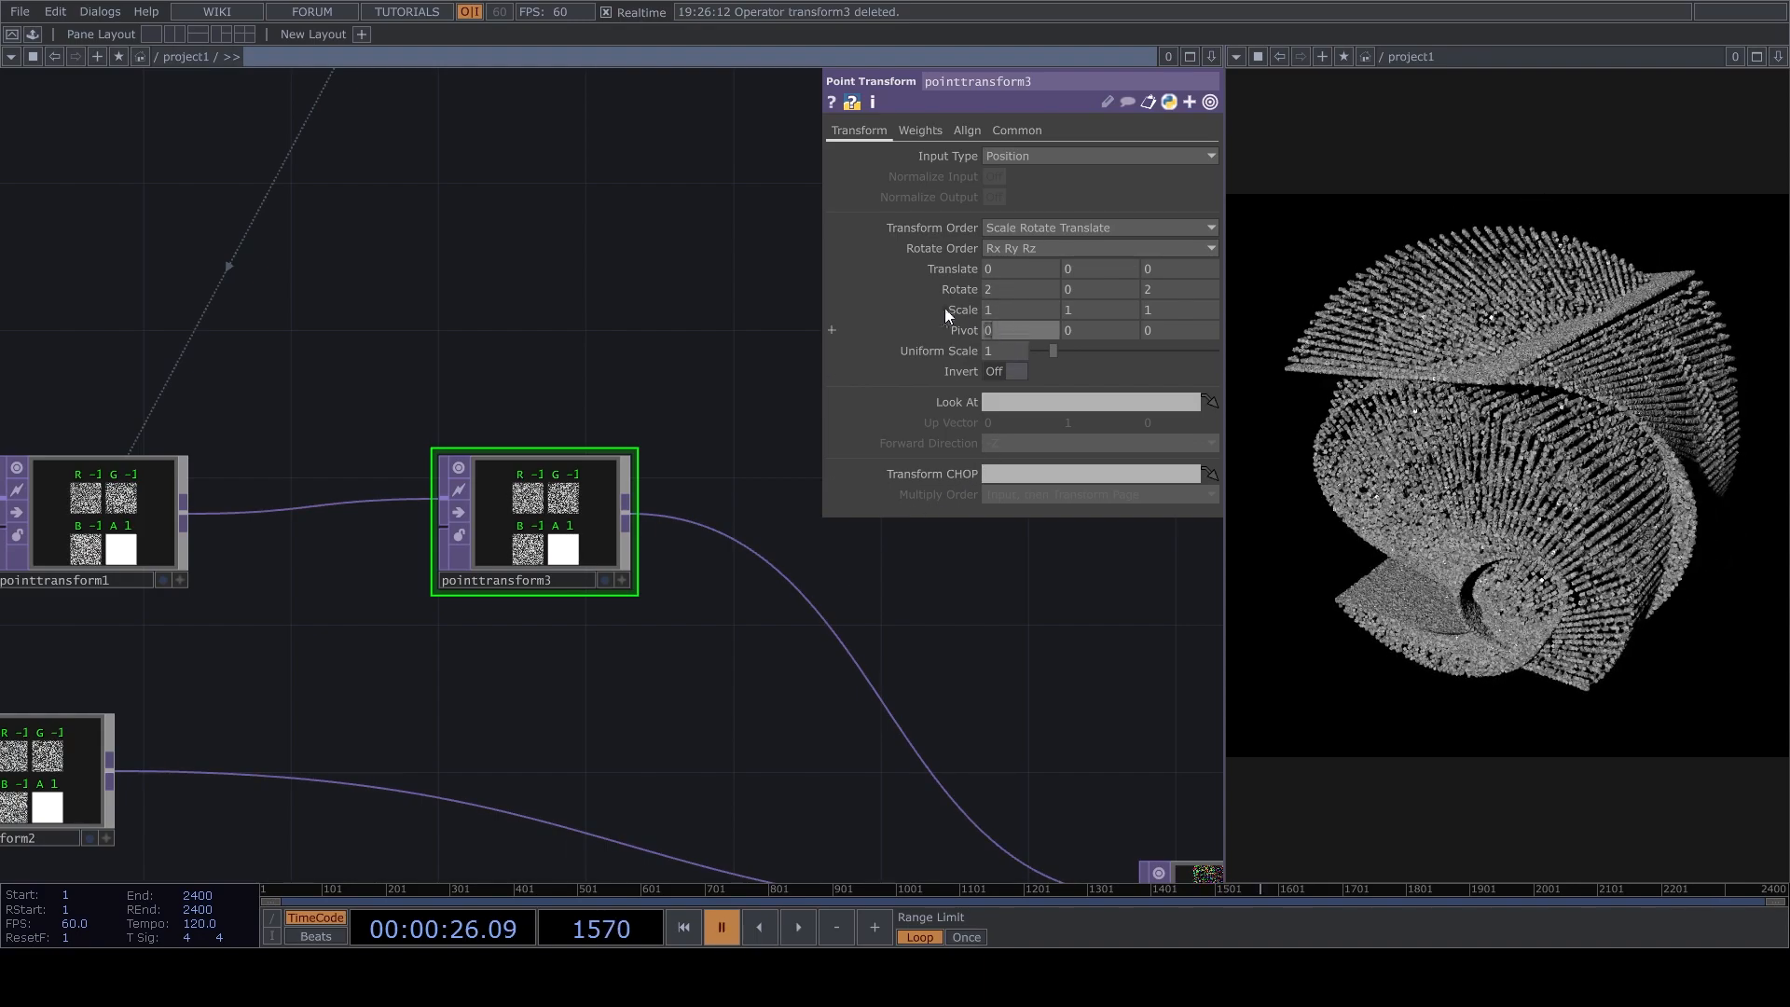
pyautogui.moveTo(463, 714); pyautogui.dragTo(639, 668)
pyautogui.press('space')
pyautogui.press('space')
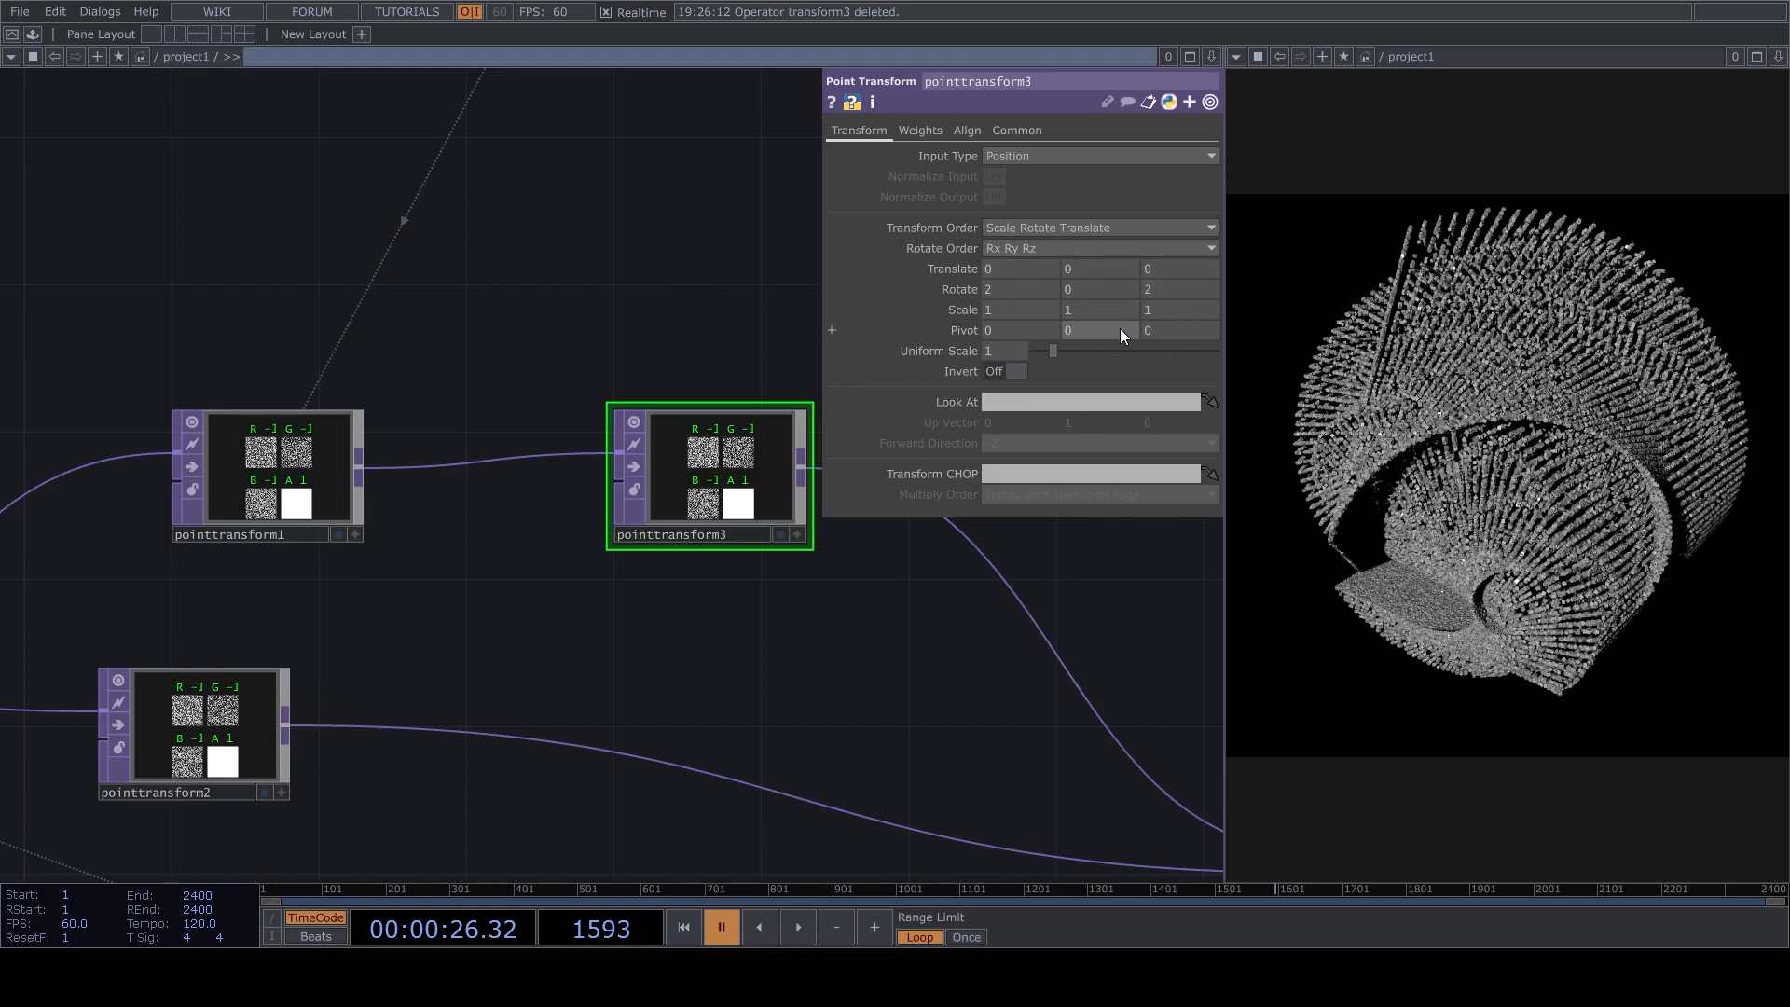
pyautogui.write('1')
pyautogui.press('Return')
pyautogui.press('space')
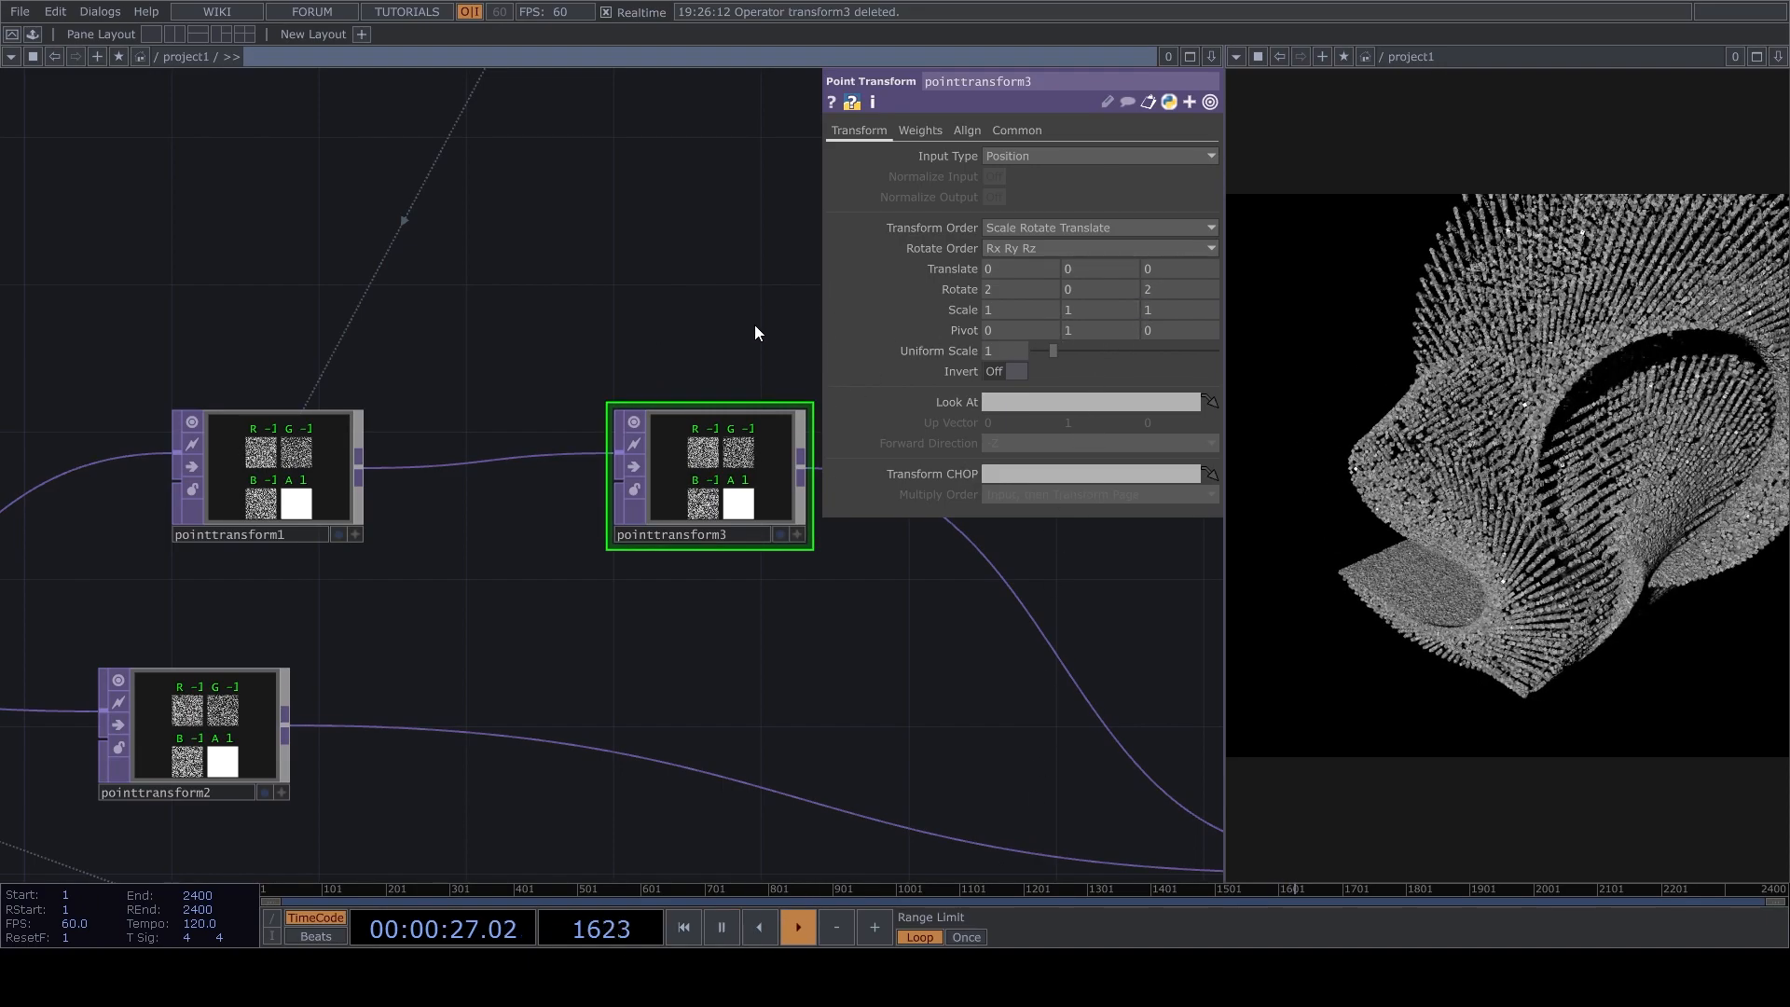
pyautogui.click(1171, 328)
pyautogui.write('0.5')
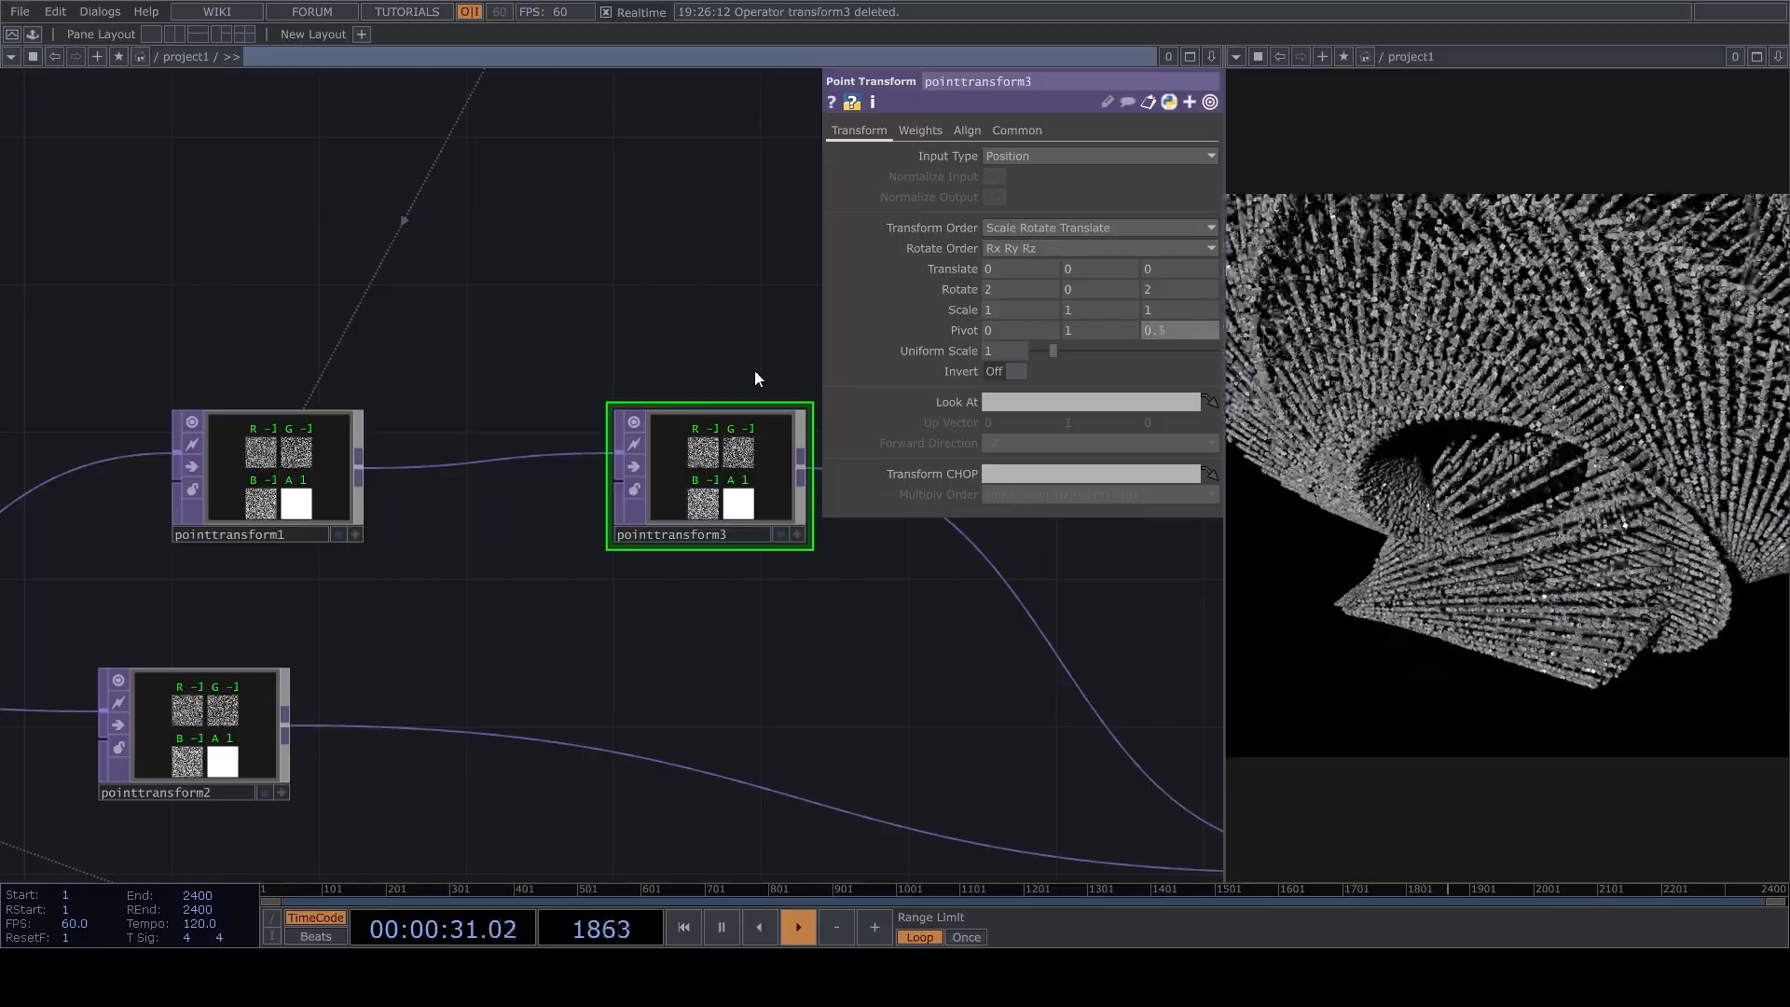
pyautogui.press('space')
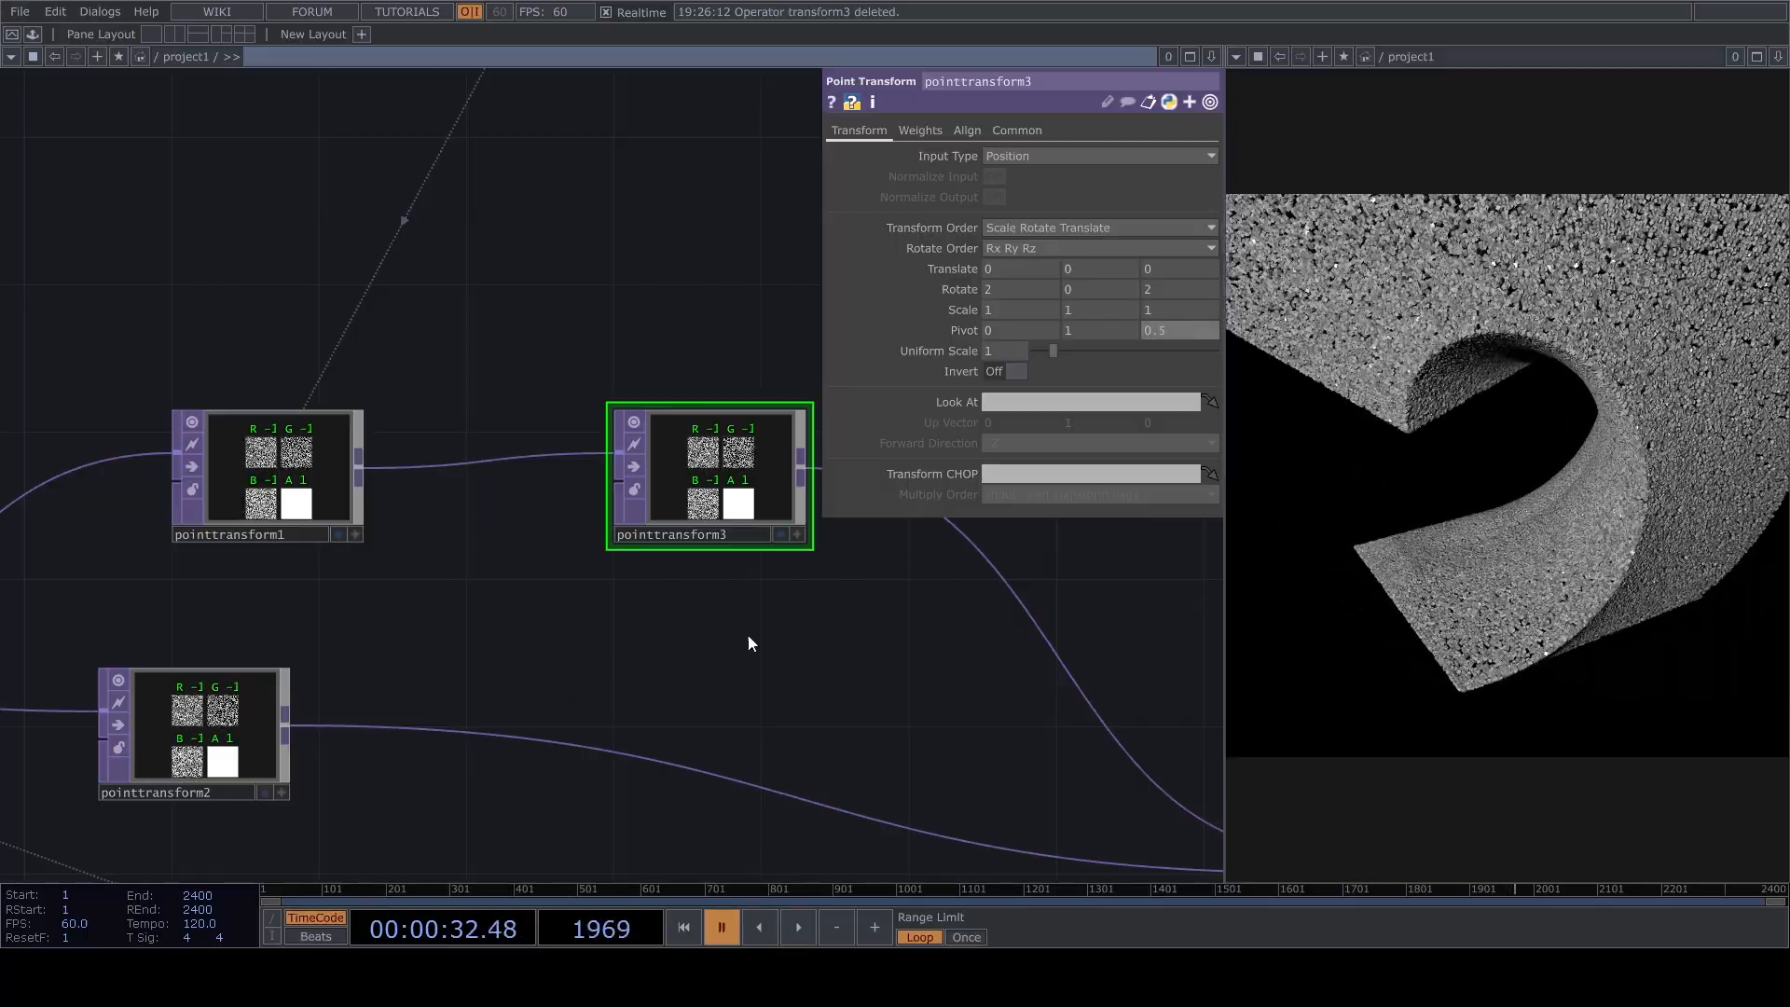
# Activate the viewer of cam1 and pull the camera back so the whole swirling form fits in the render.
pyautogui.scroll(-4, 472, 742)
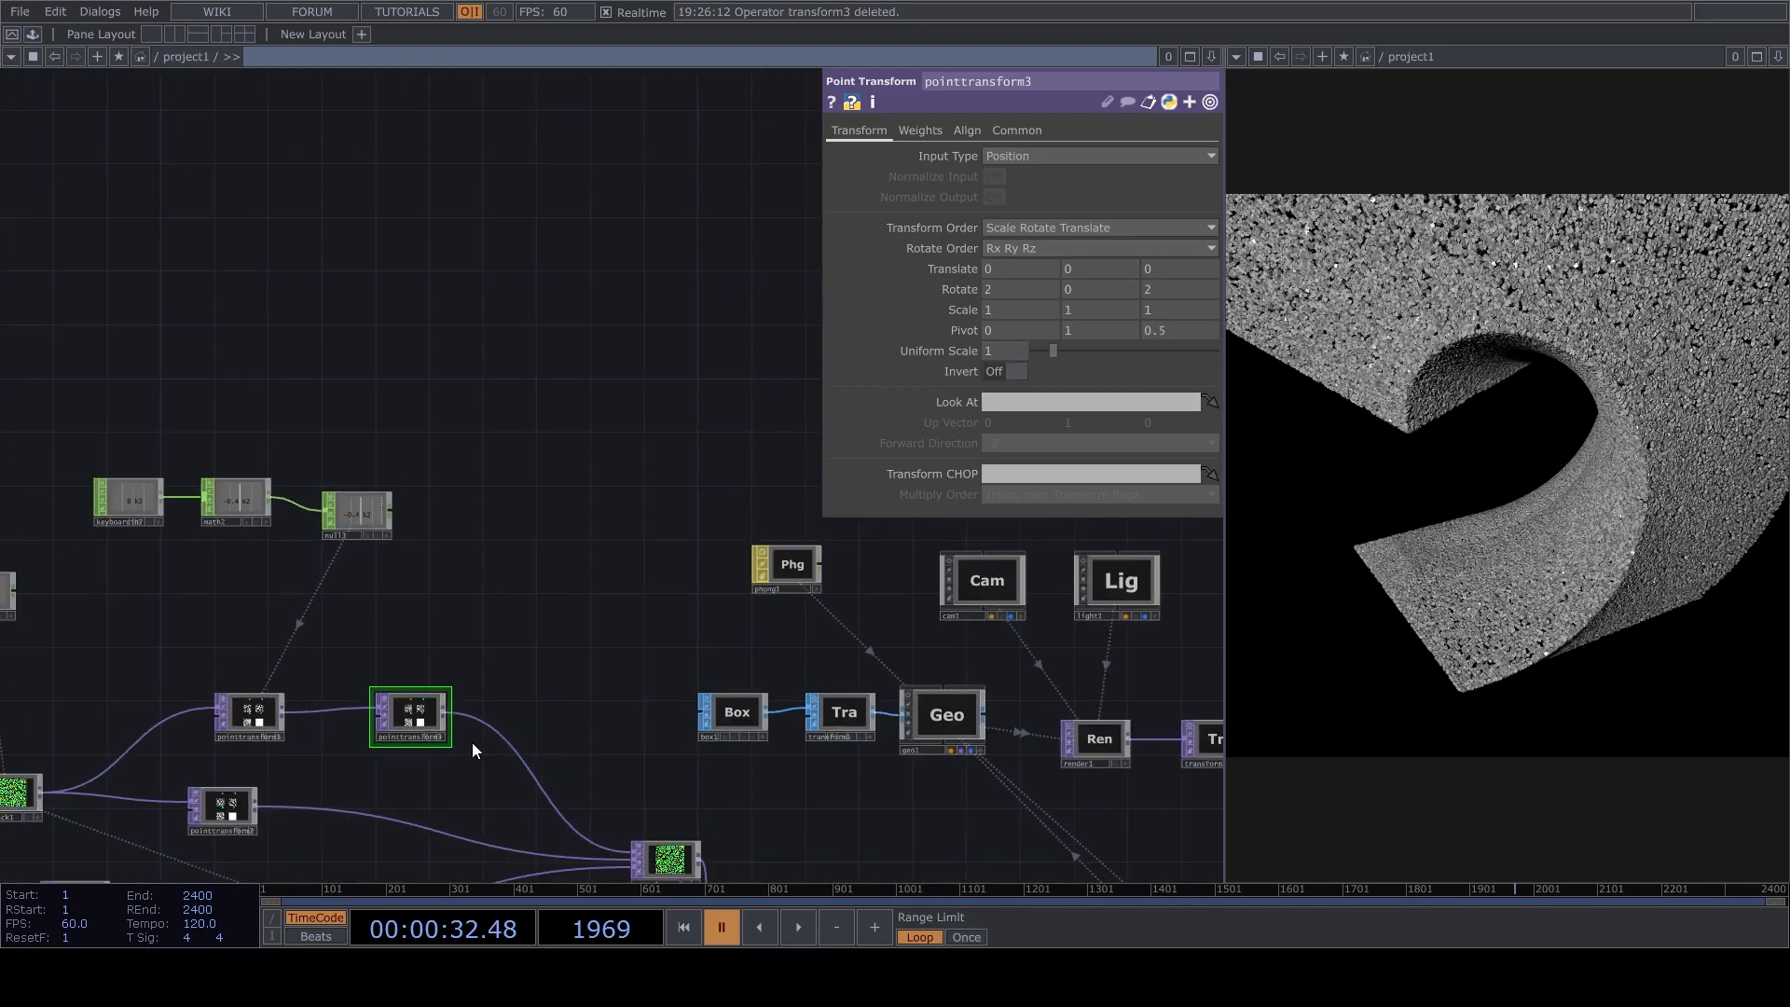
pyautogui.scroll(-1, 1112, 550)
pyautogui.press('space')
pyautogui.scroll(5, 1112, 550)
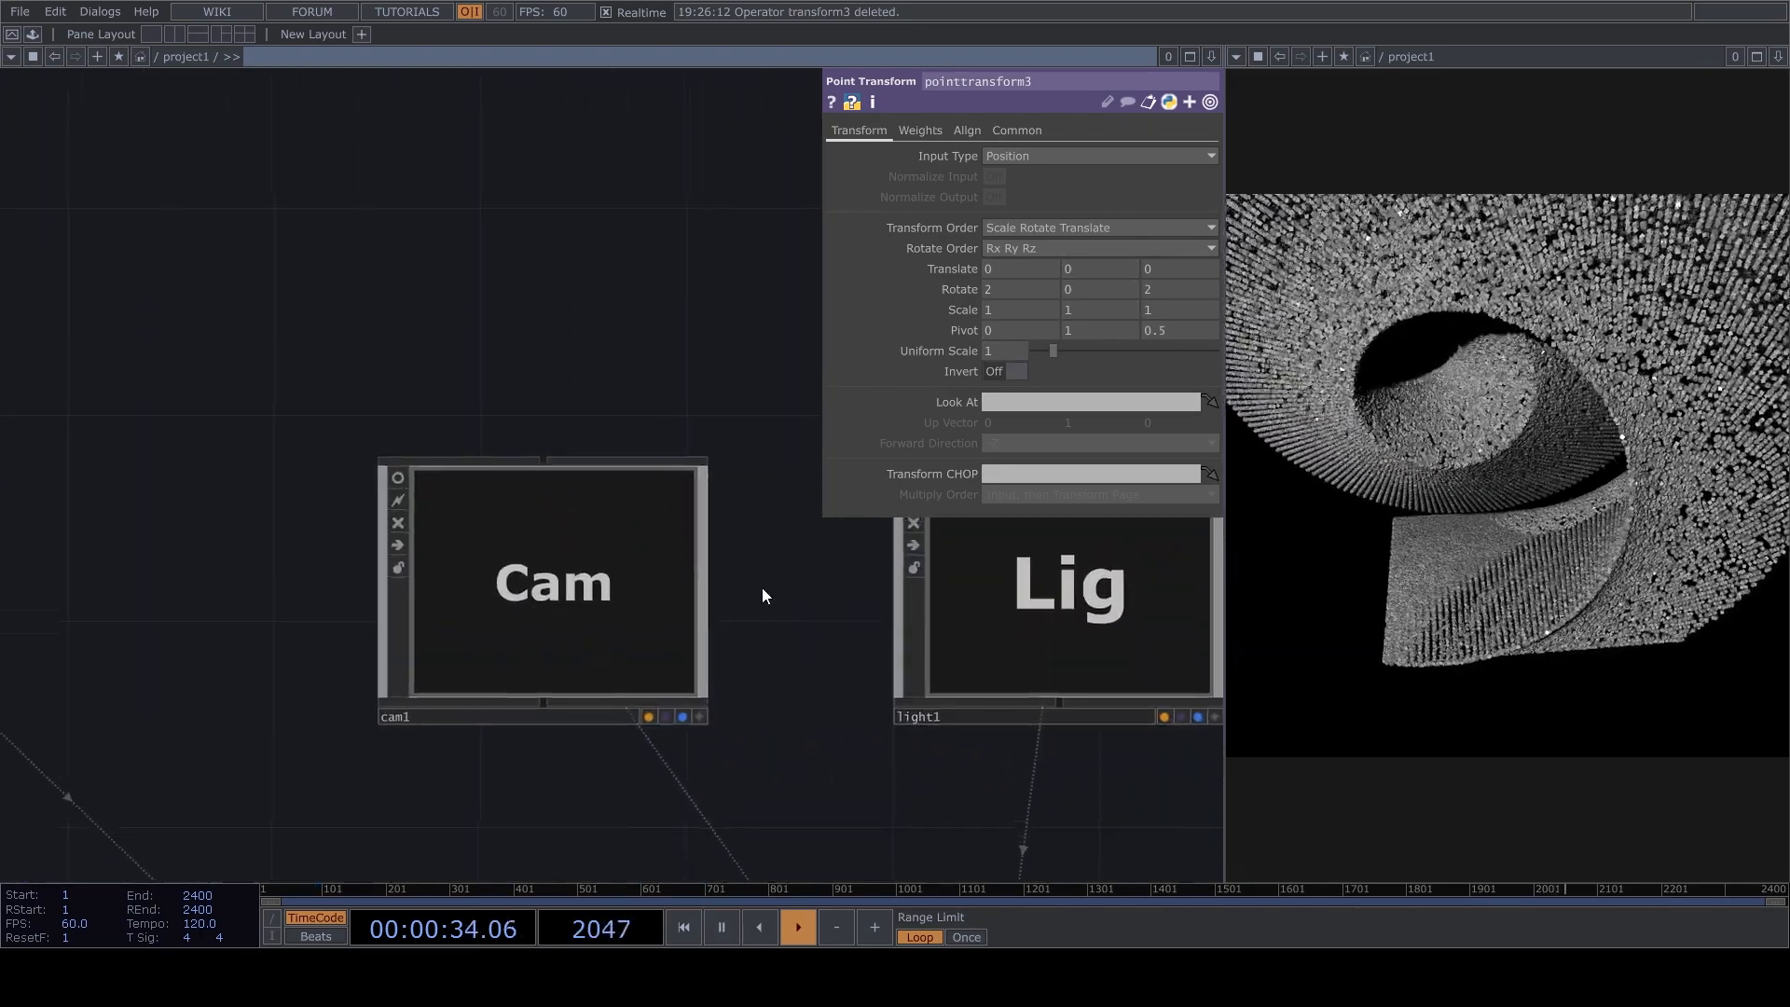
pyautogui.press('space')
pyautogui.moveTo(785, 623); pyautogui.dragTo(852, 666)
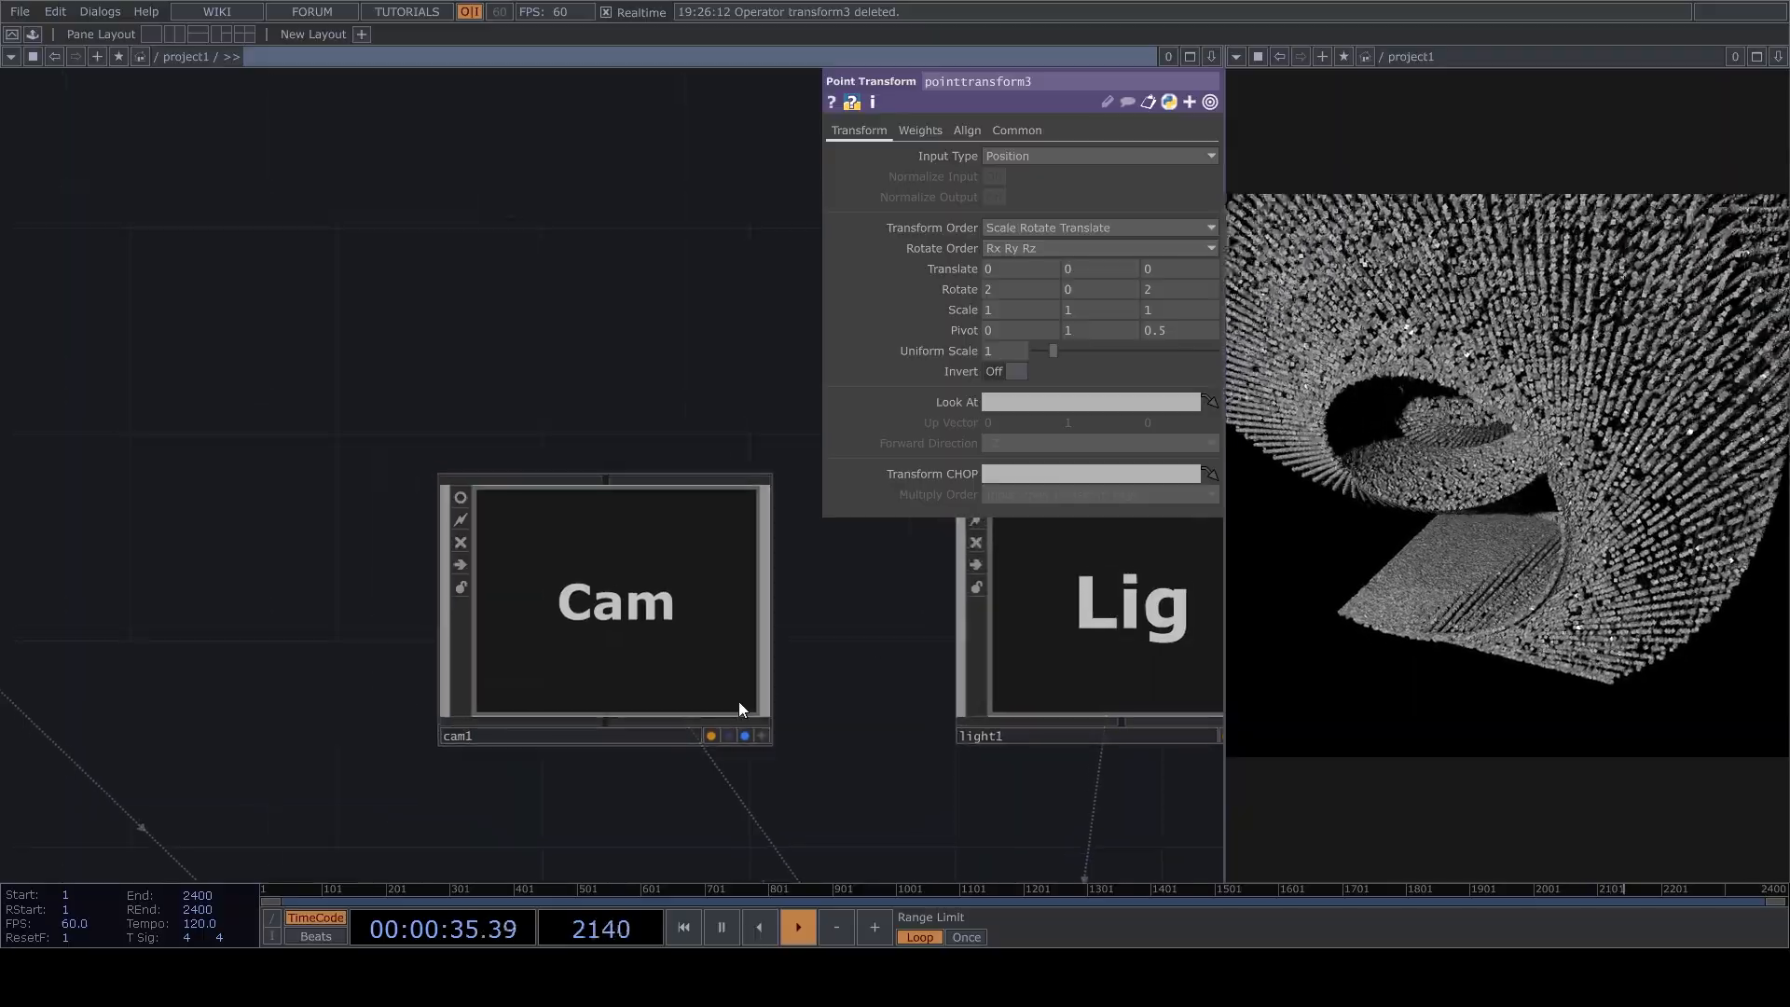
pyautogui.click(762, 736)
pyautogui.press('space')
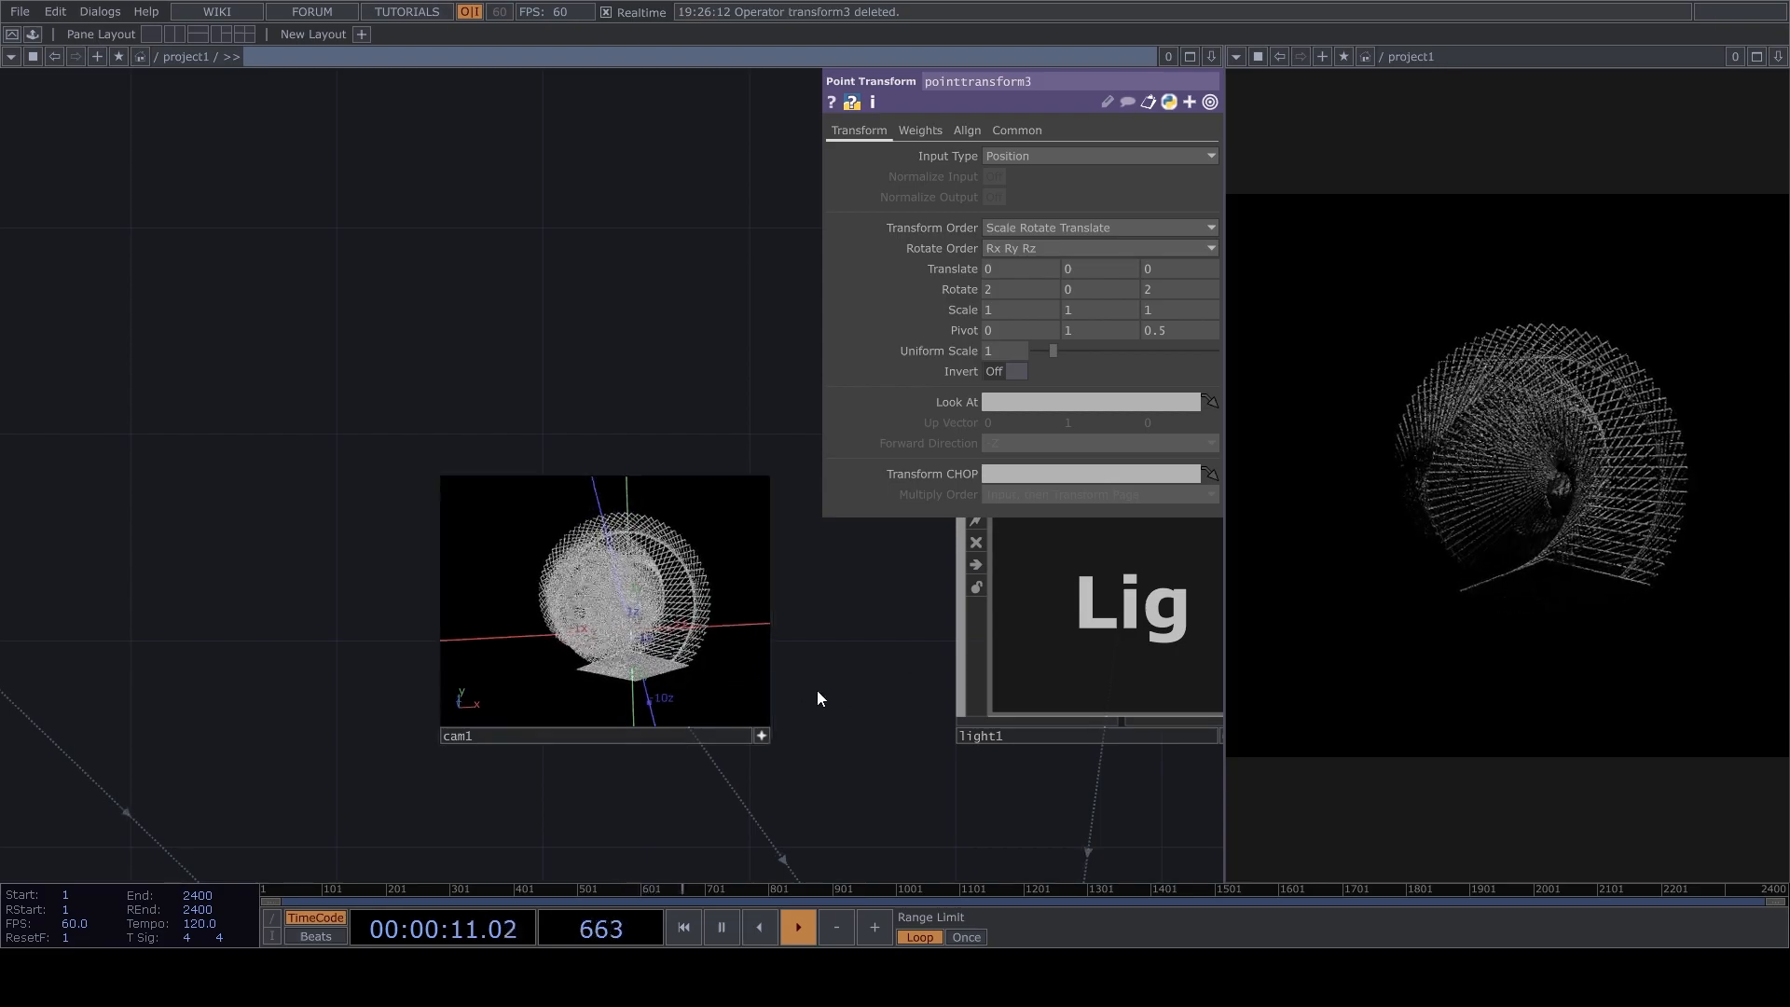
pyautogui.scroll(4, 822, 671)
pyautogui.press('space')
pyautogui.moveTo(1031, 734); pyautogui.dragTo(1065, 594)
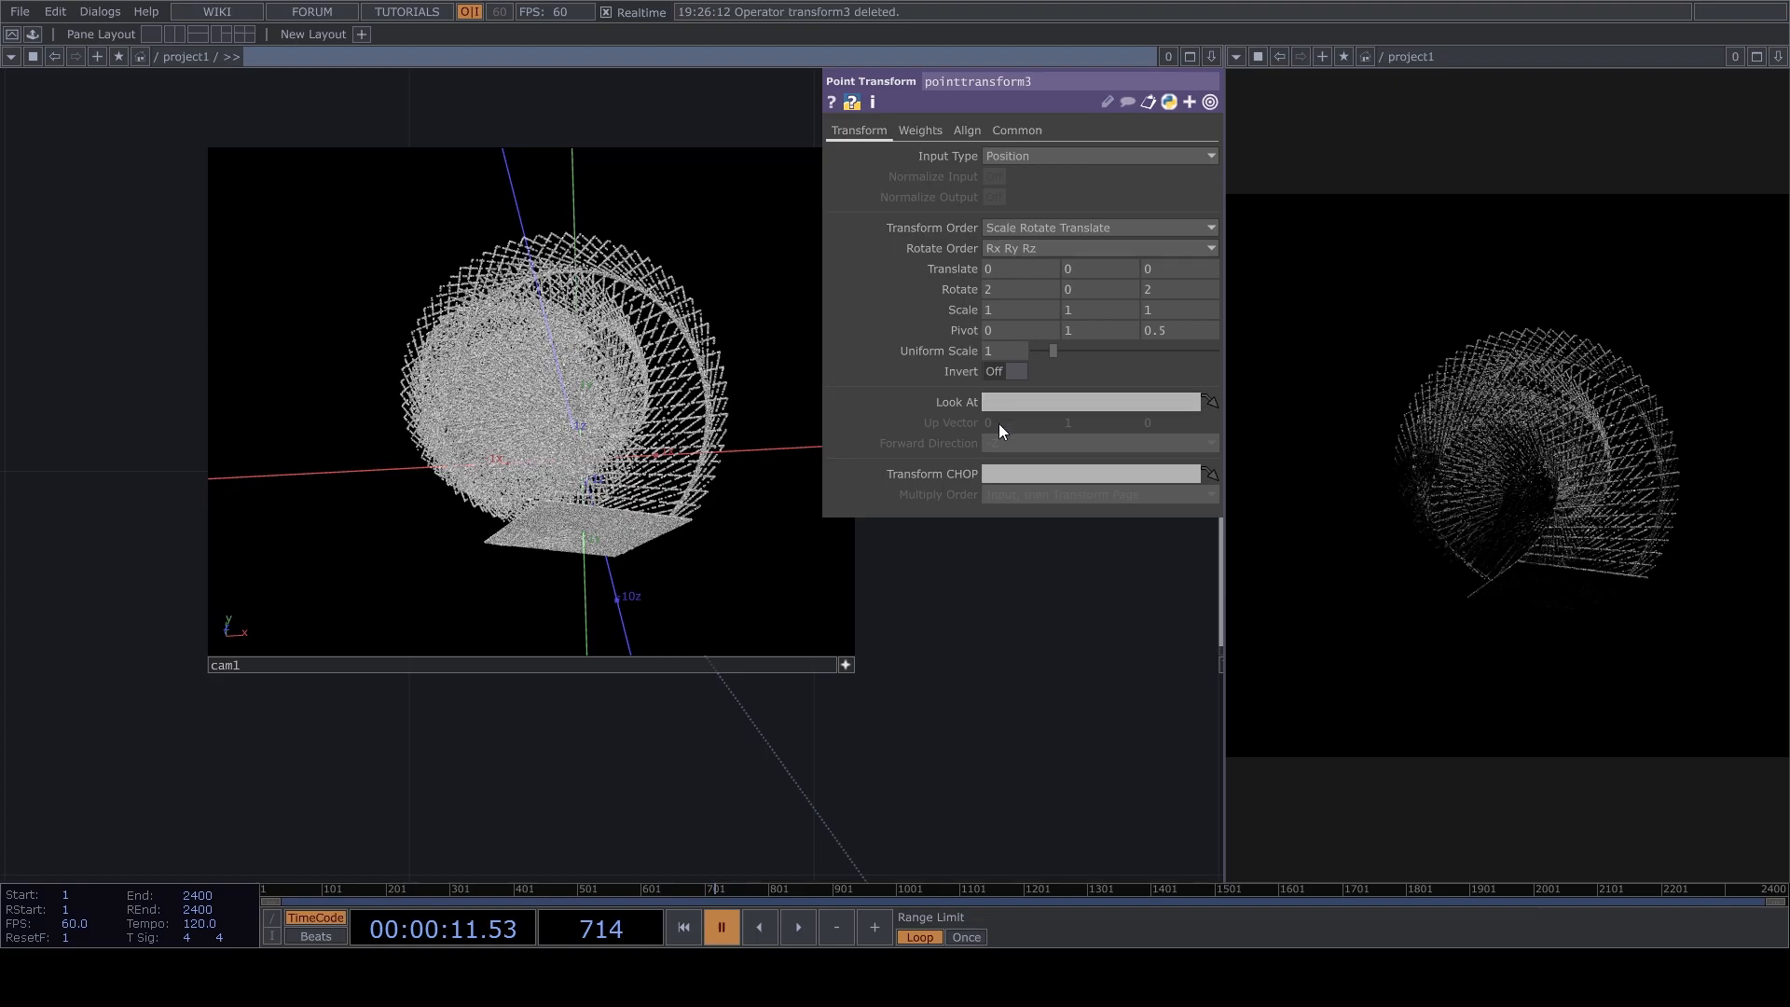
# Resume playback and adjust the camera angle from inside cam1's active viewer.
pyautogui.scroll(-5, 955, 589)
pyautogui.scroll(-4, 624, 615)
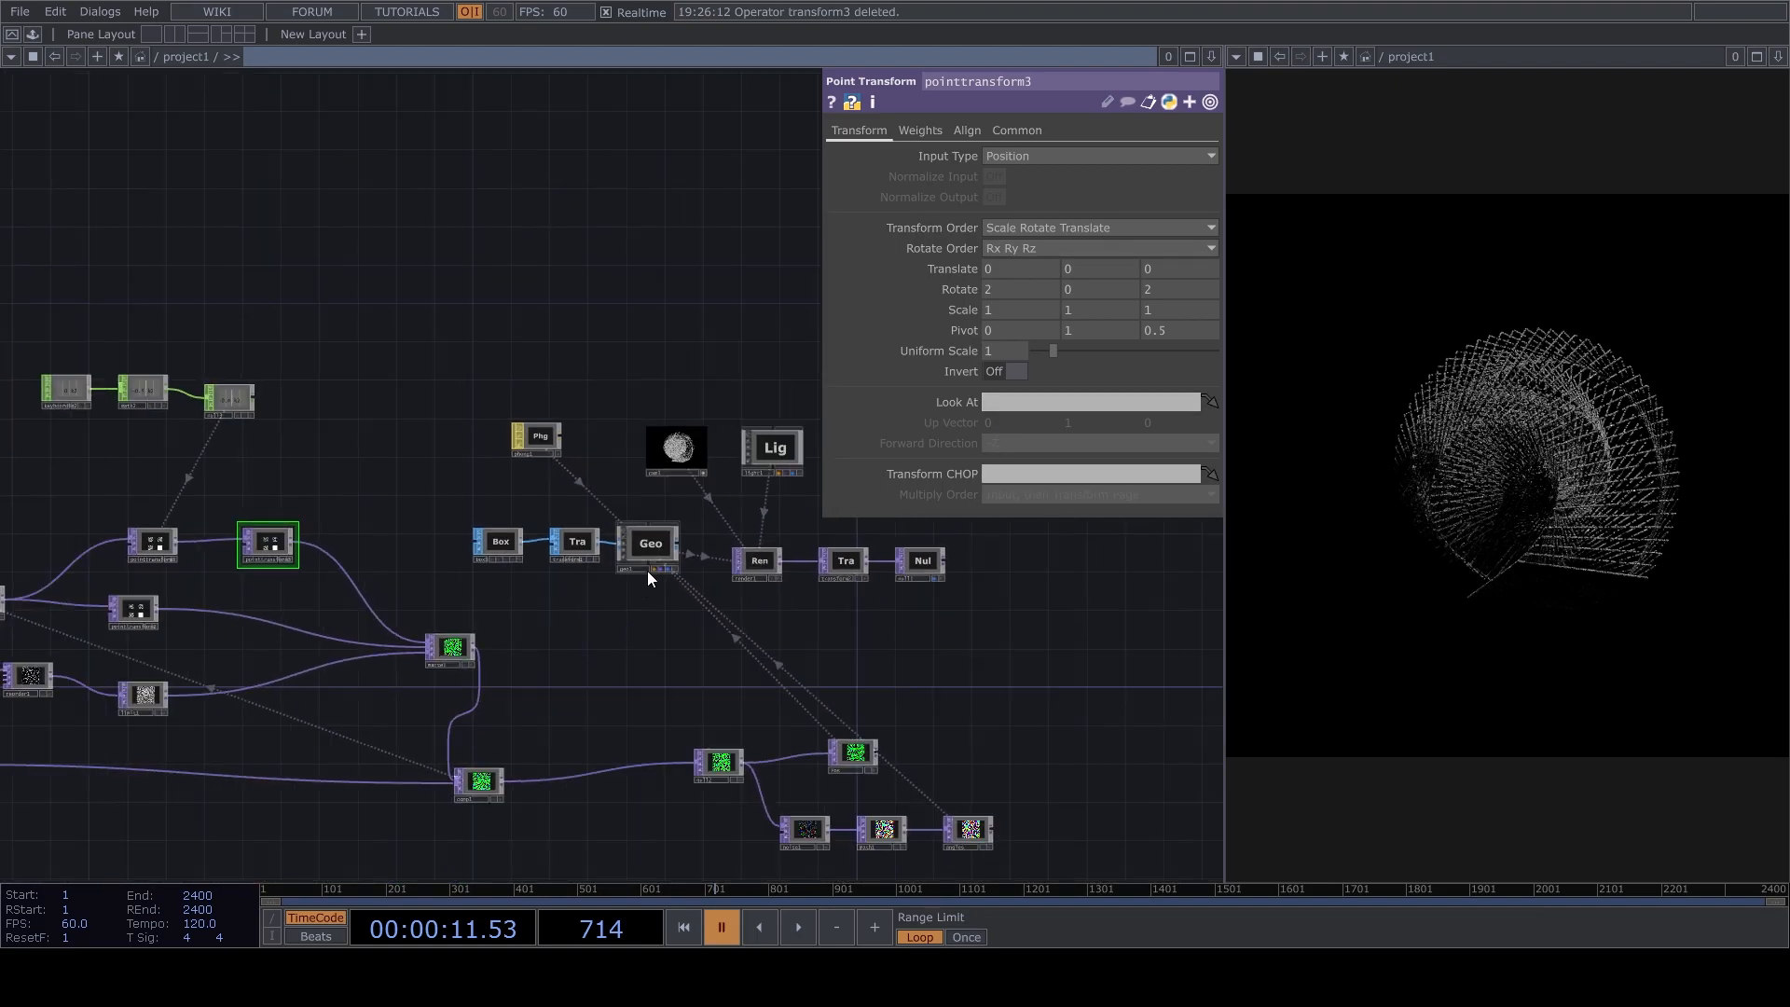
pyautogui.scroll(10, 711, 439)
pyautogui.press('space')
pyautogui.moveTo(508, 481); pyautogui.dragTo(484, 502)
pyautogui.moveTo(407, 447); pyautogui.dragTo(563, 515)
# Activate light1's viewer, reposition the light from its own viewpoint, and deactivate the viewer.
pyautogui.moveTo(829, 662); pyautogui.dragTo(520, 568)
pyautogui.scroll(-4, 519, 568)
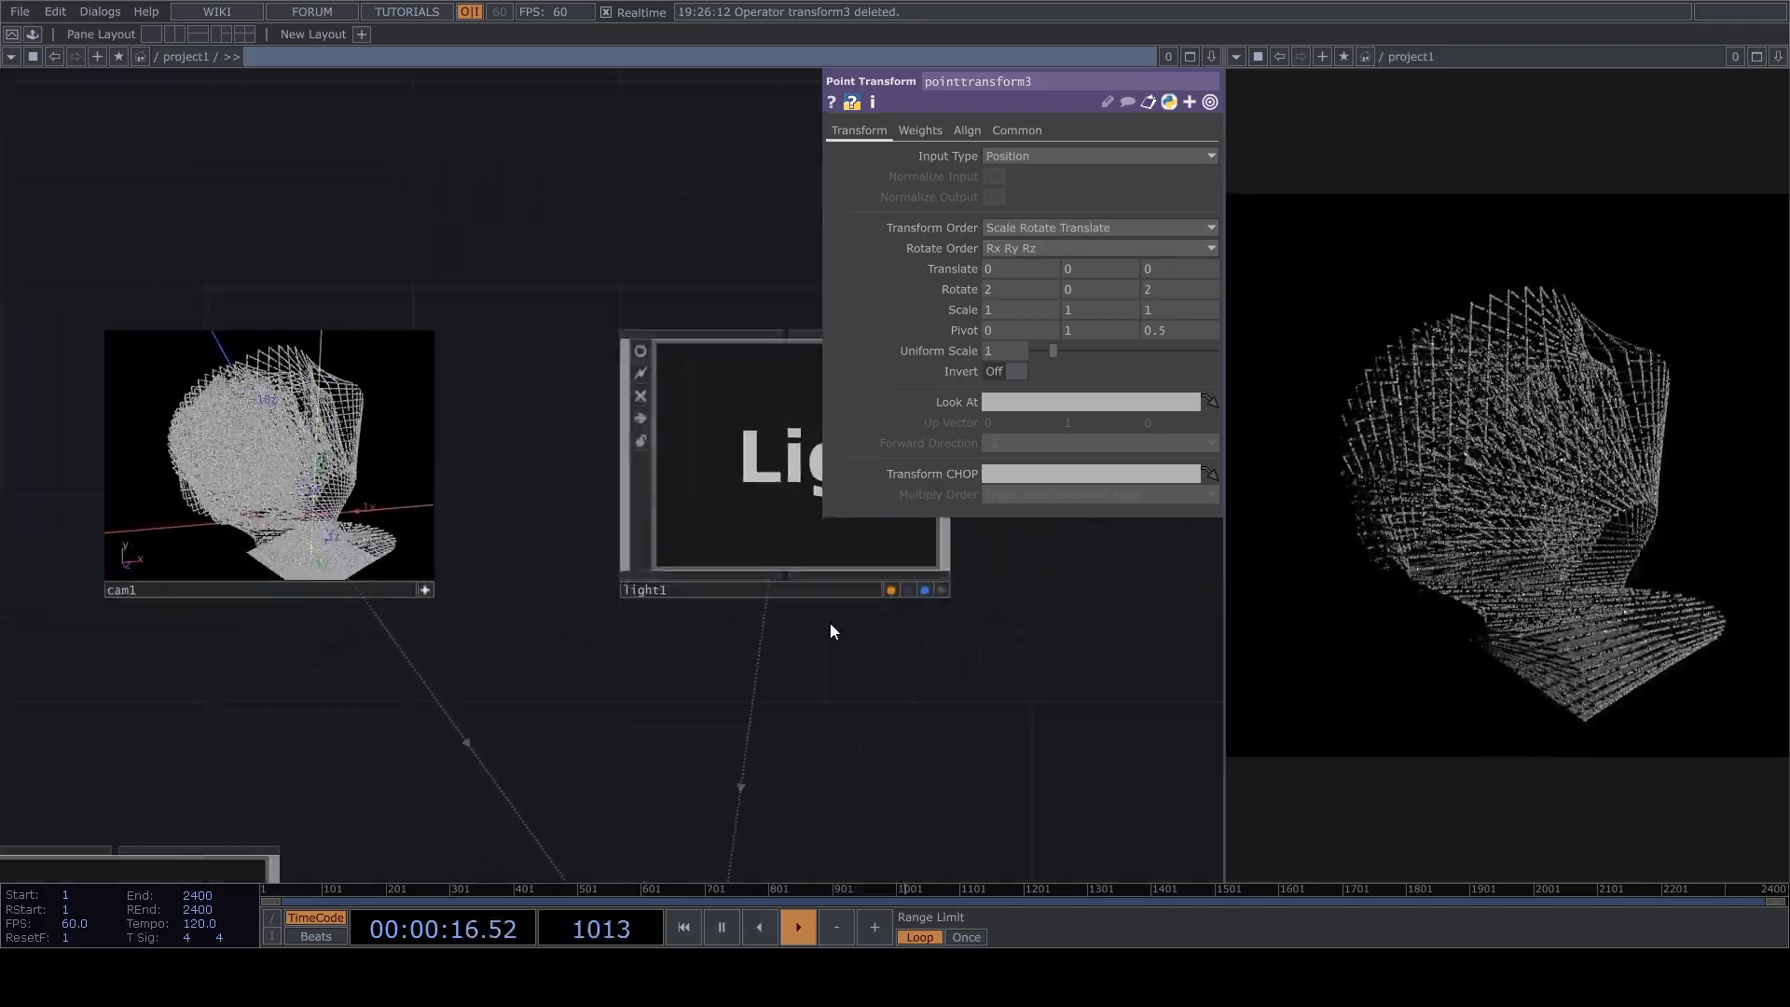
pyautogui.click(941, 591)
pyautogui.scroll(3, 1012, 572)
pyautogui.moveTo(653, 466); pyautogui.dragTo(615, 402)
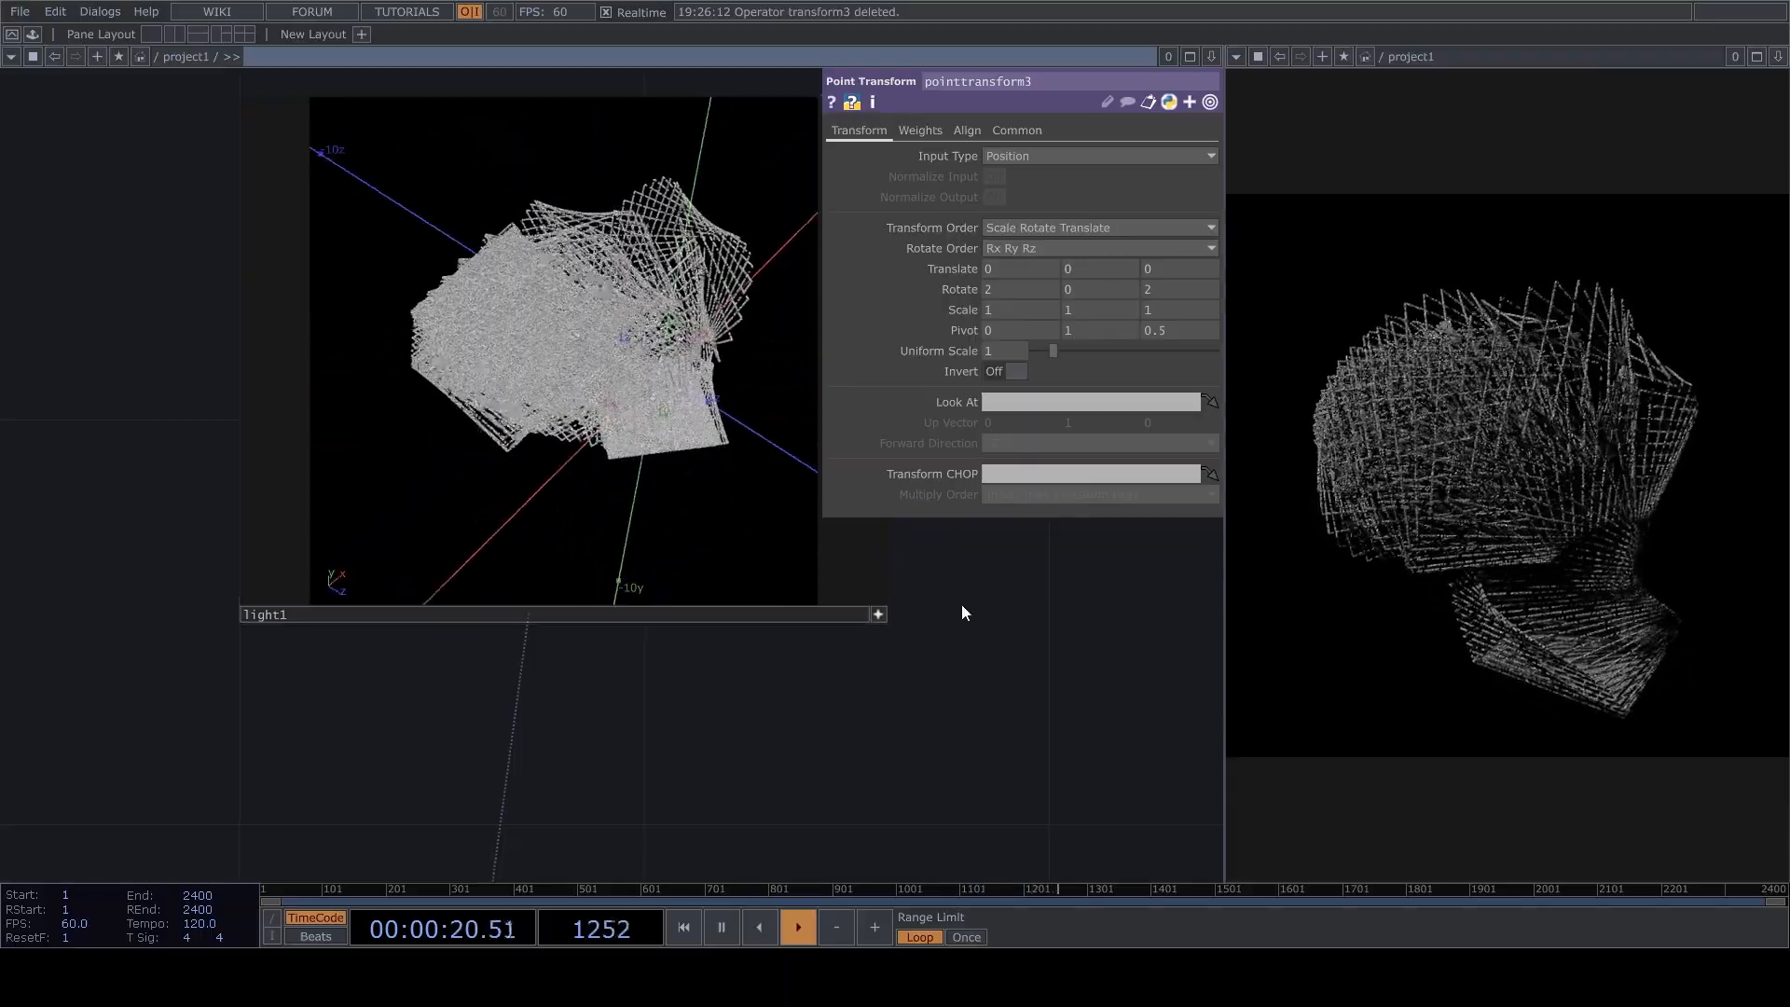
pyautogui.click(877, 612)
pyautogui.scroll(-4, 879, 623)
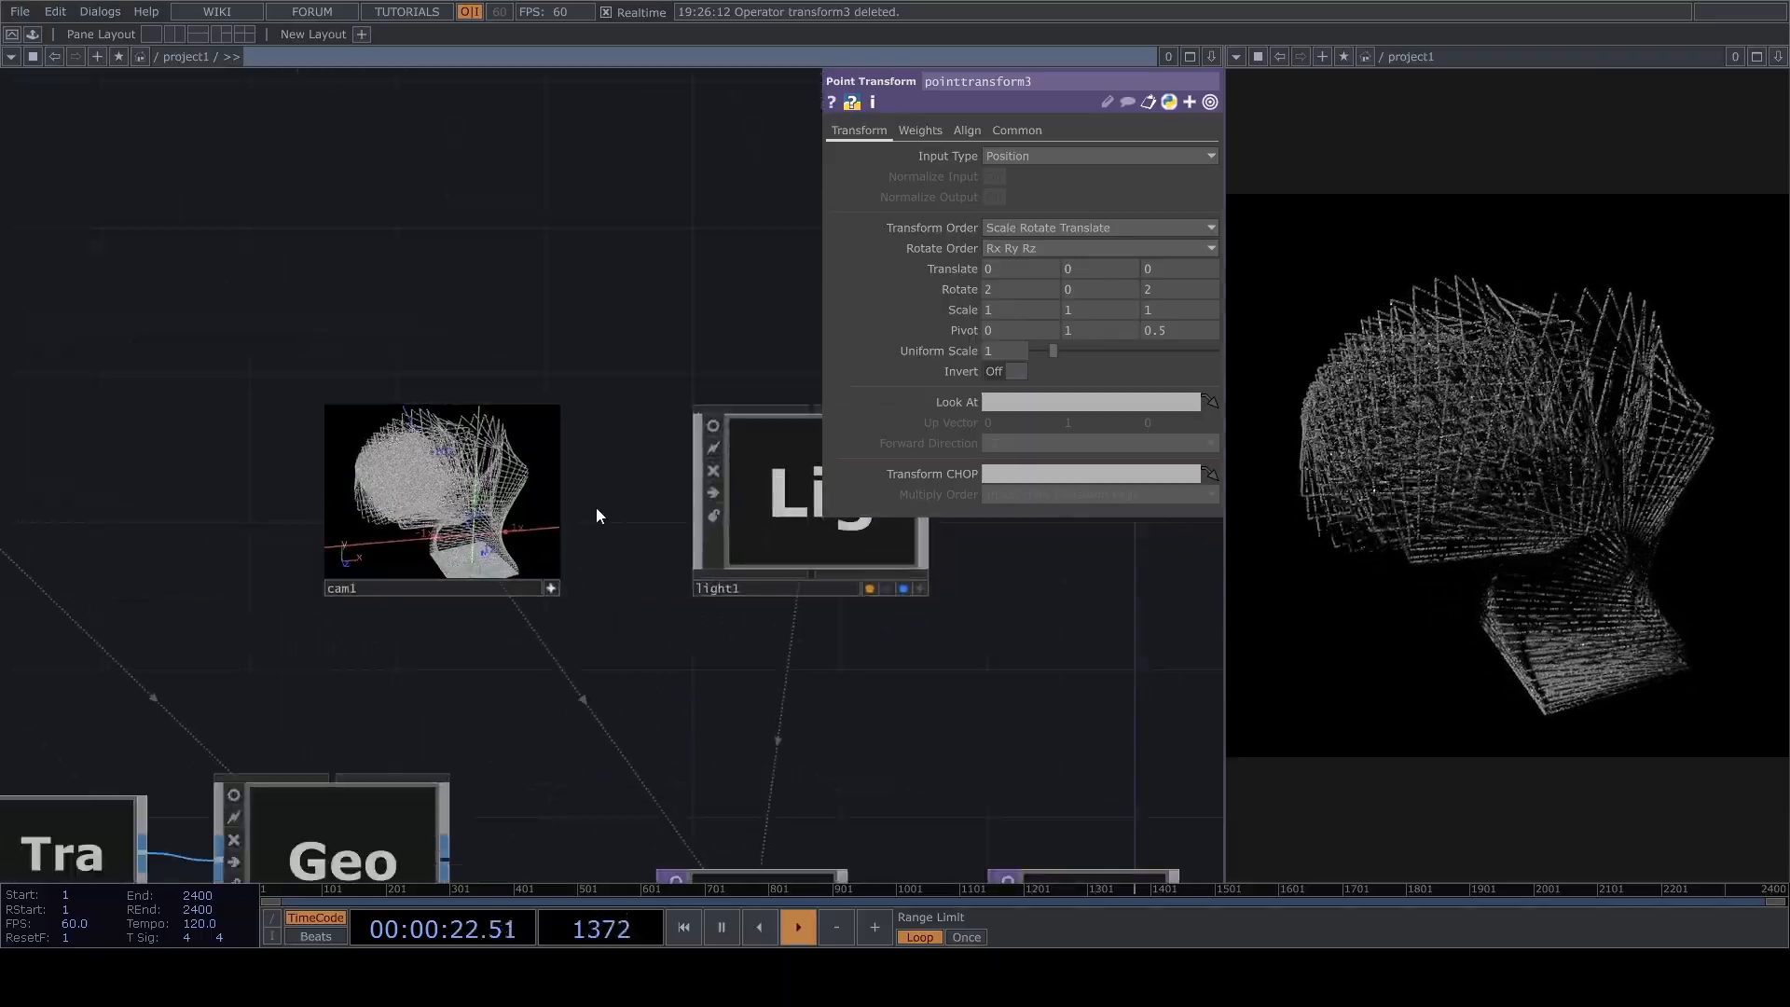
# Orbit the camera in cam1's viewer to see the point cloud from the side.
pyautogui.scroll(2, 597, 509)
pyautogui.scroll(3, 568, 497)
pyautogui.moveTo(583, 503); pyautogui.dragTo(821, 509)
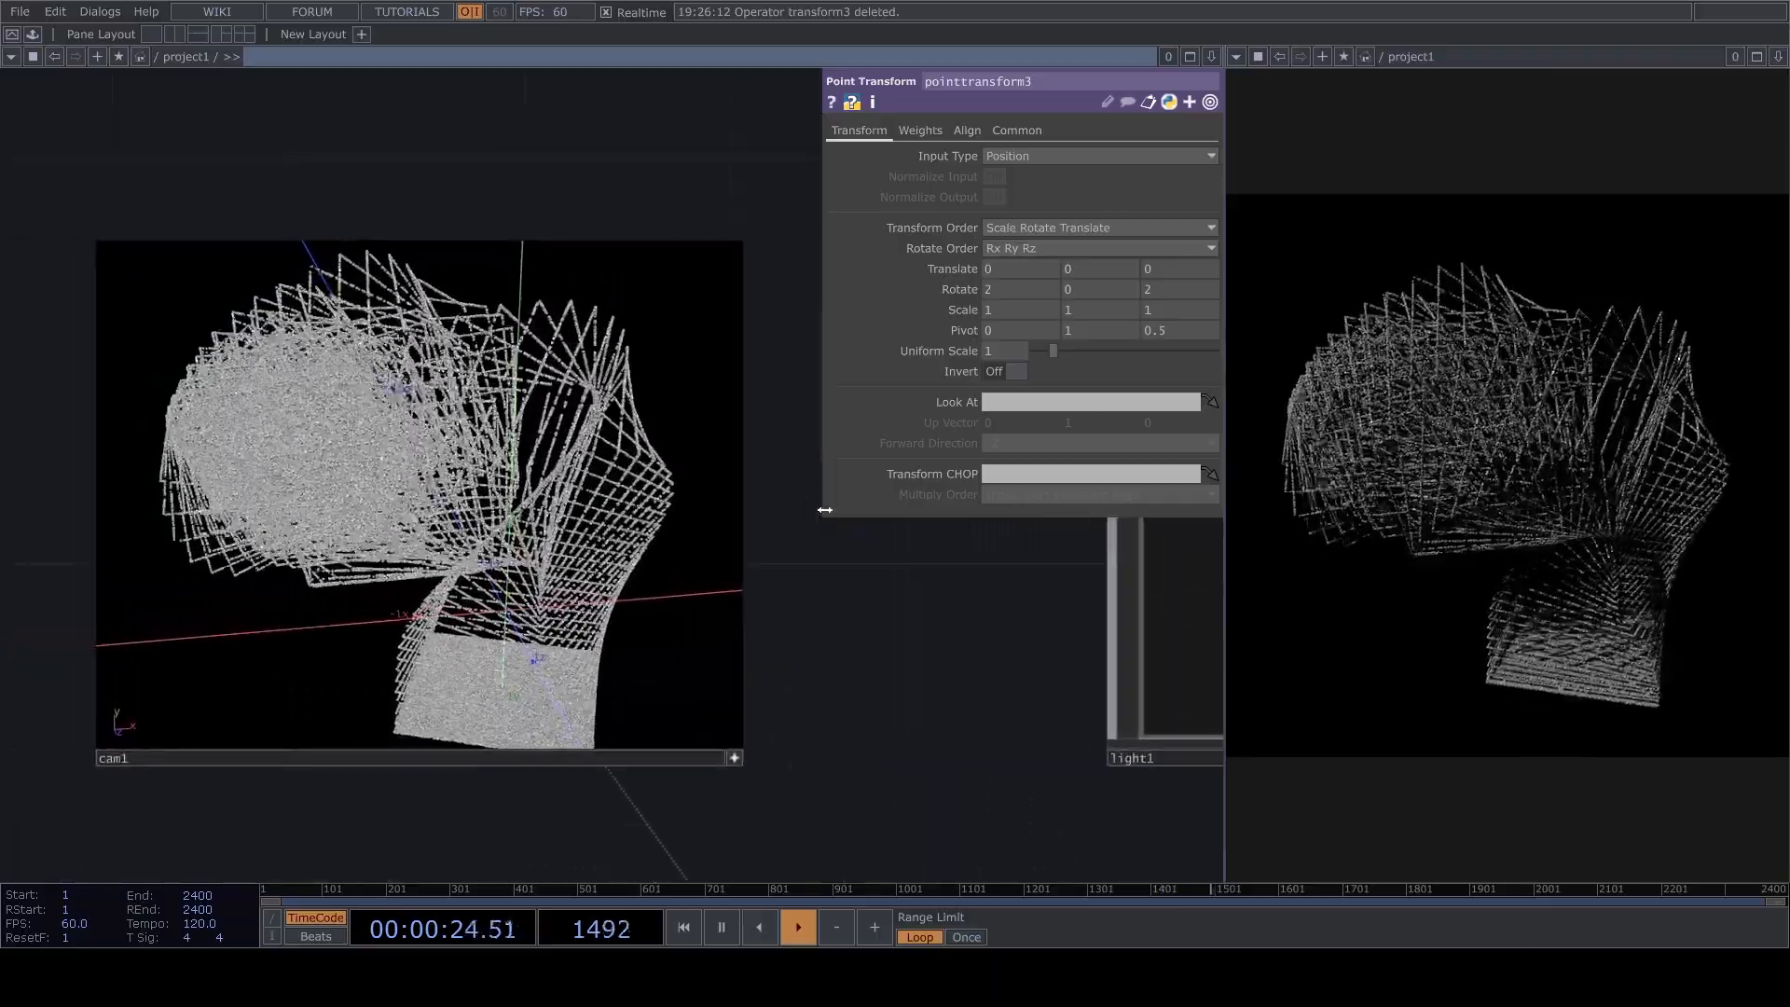
pyautogui.moveTo(825, 613); pyautogui.dragTo(863, 628)
pyautogui.moveTo(448, 550); pyautogui.dragTo(601, 543)
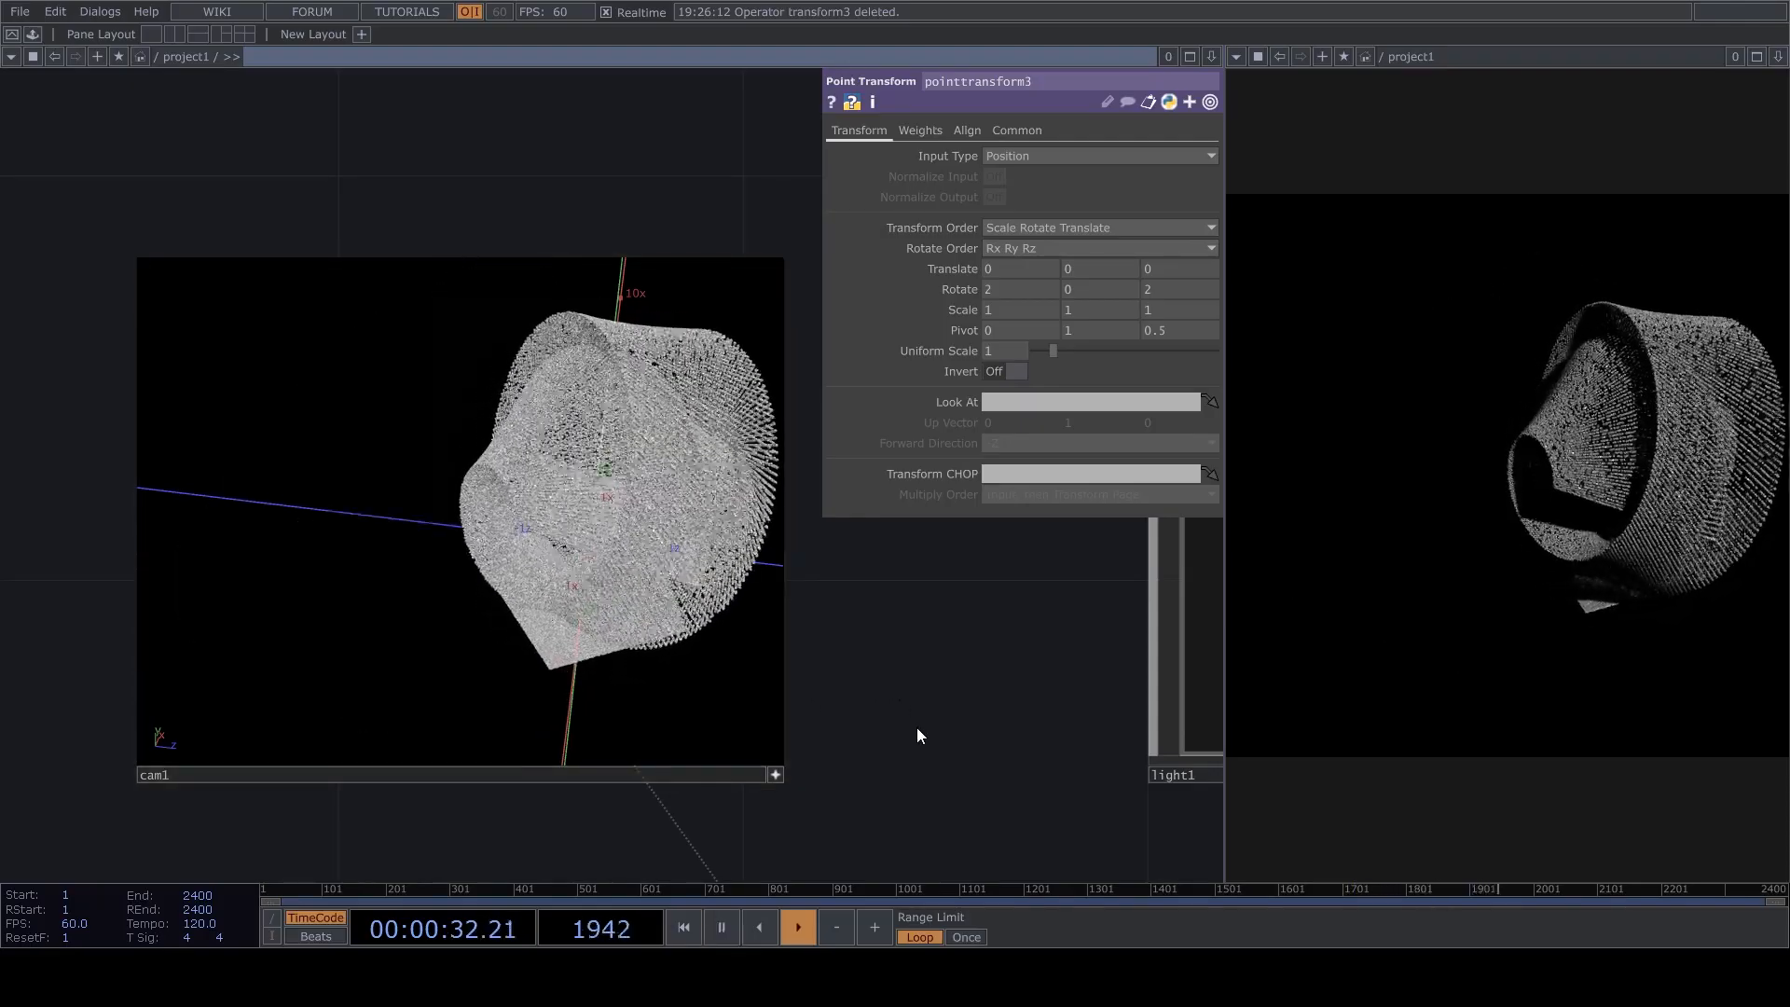
# Try locking comp1 to freeze the point cloud while the timeline plays.
pyautogui.press('space')
pyautogui.scroll(-6, 675, 628)
pyautogui.moveTo(910, 814); pyautogui.dragTo(667, 360)
pyautogui.moveTo(676, 760); pyautogui.dragTo(671, 510)
pyautogui.scroll(-1, 671, 510)
pyautogui.scroll(-3, 671, 510)
pyautogui.scroll(5, 304, 690)
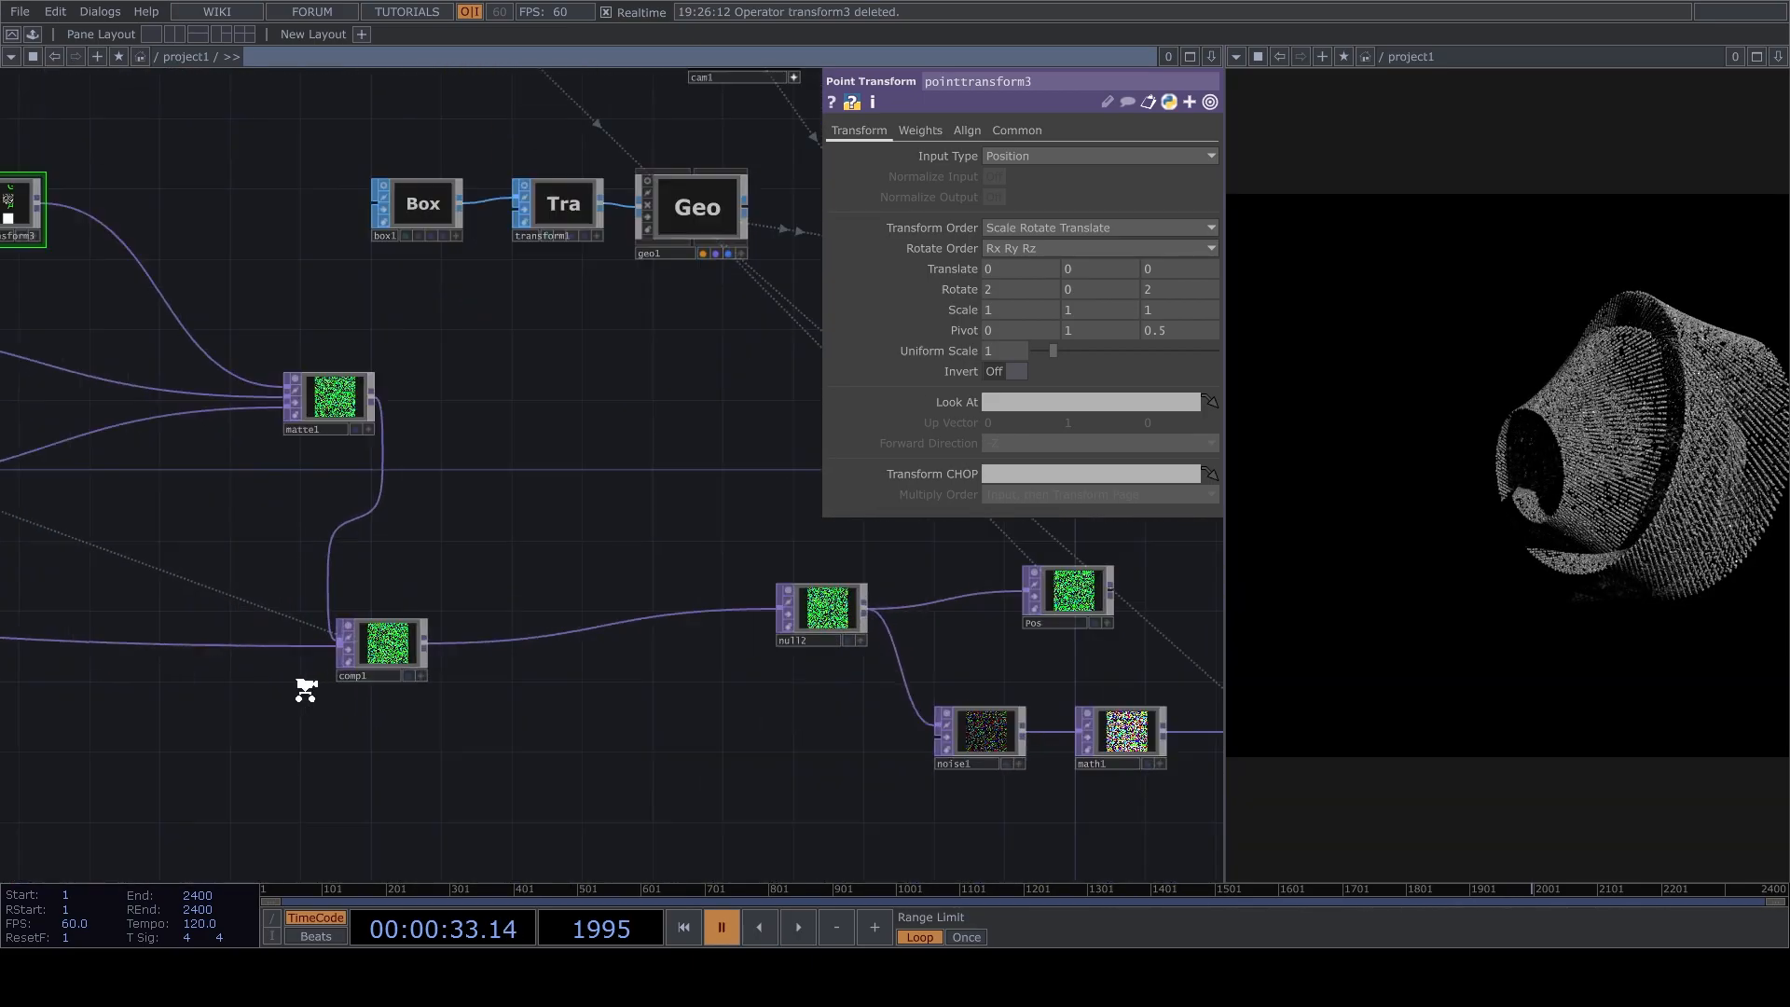
pyautogui.click(466, 615)
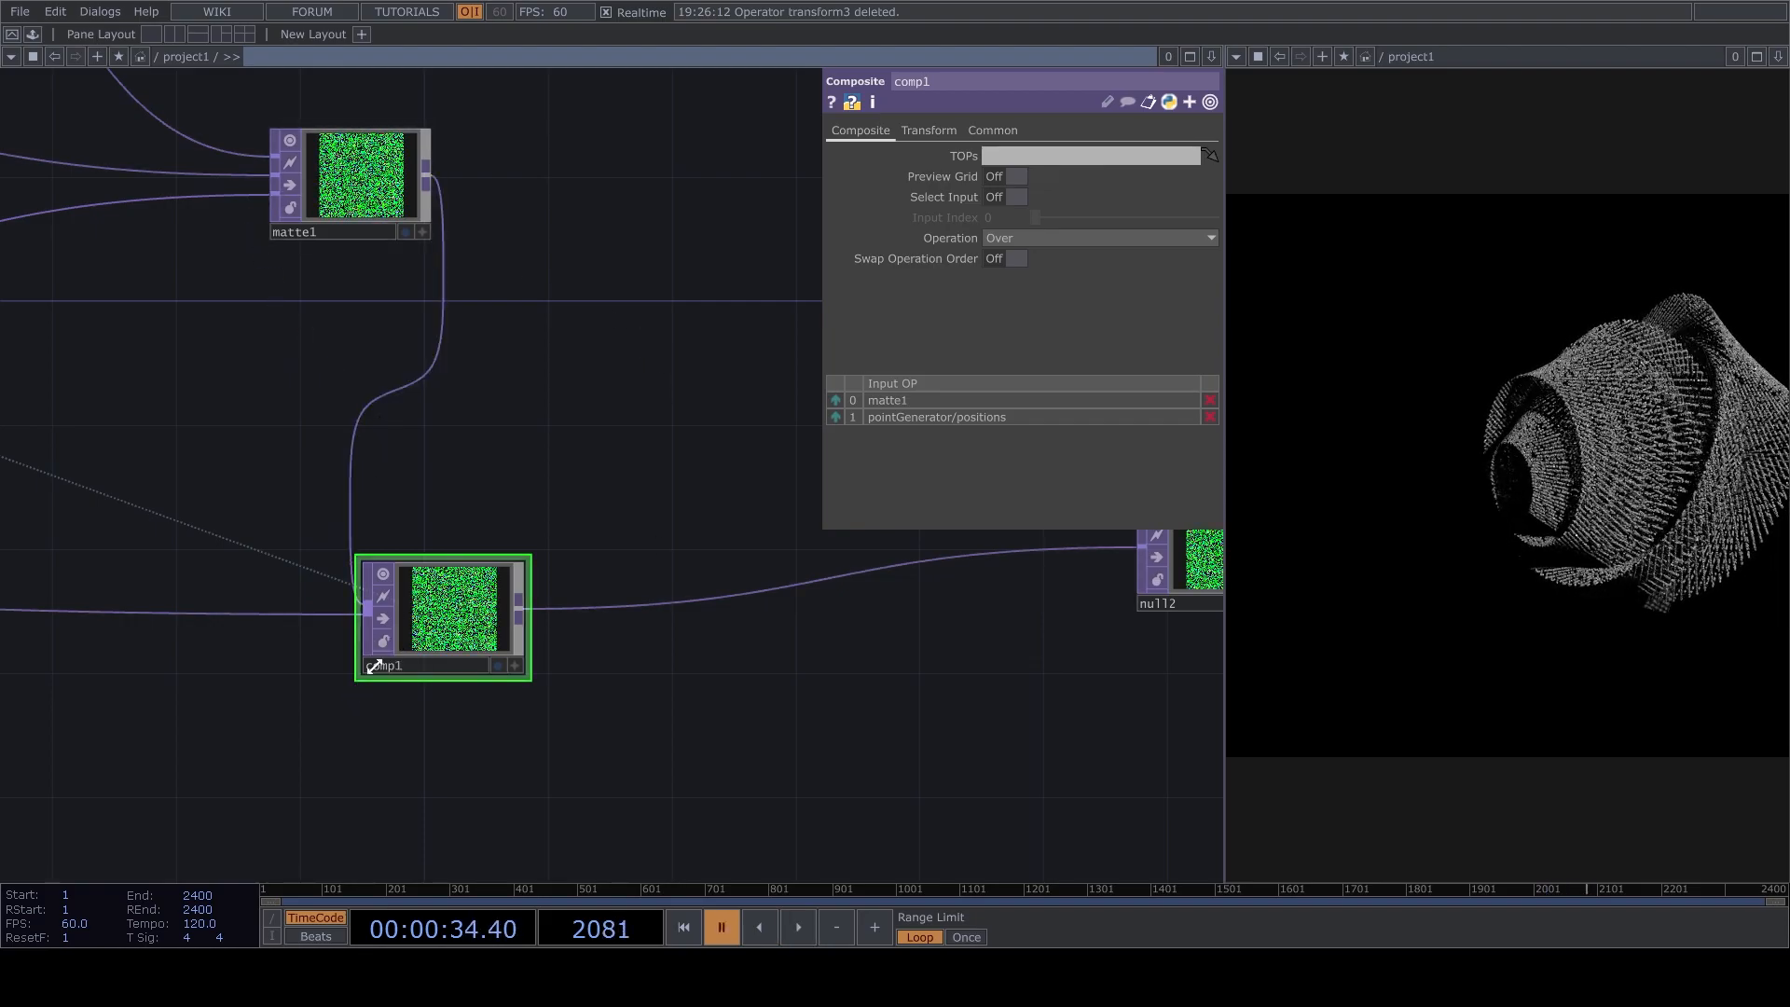
pyautogui.click(383, 638)
pyautogui.press('space')
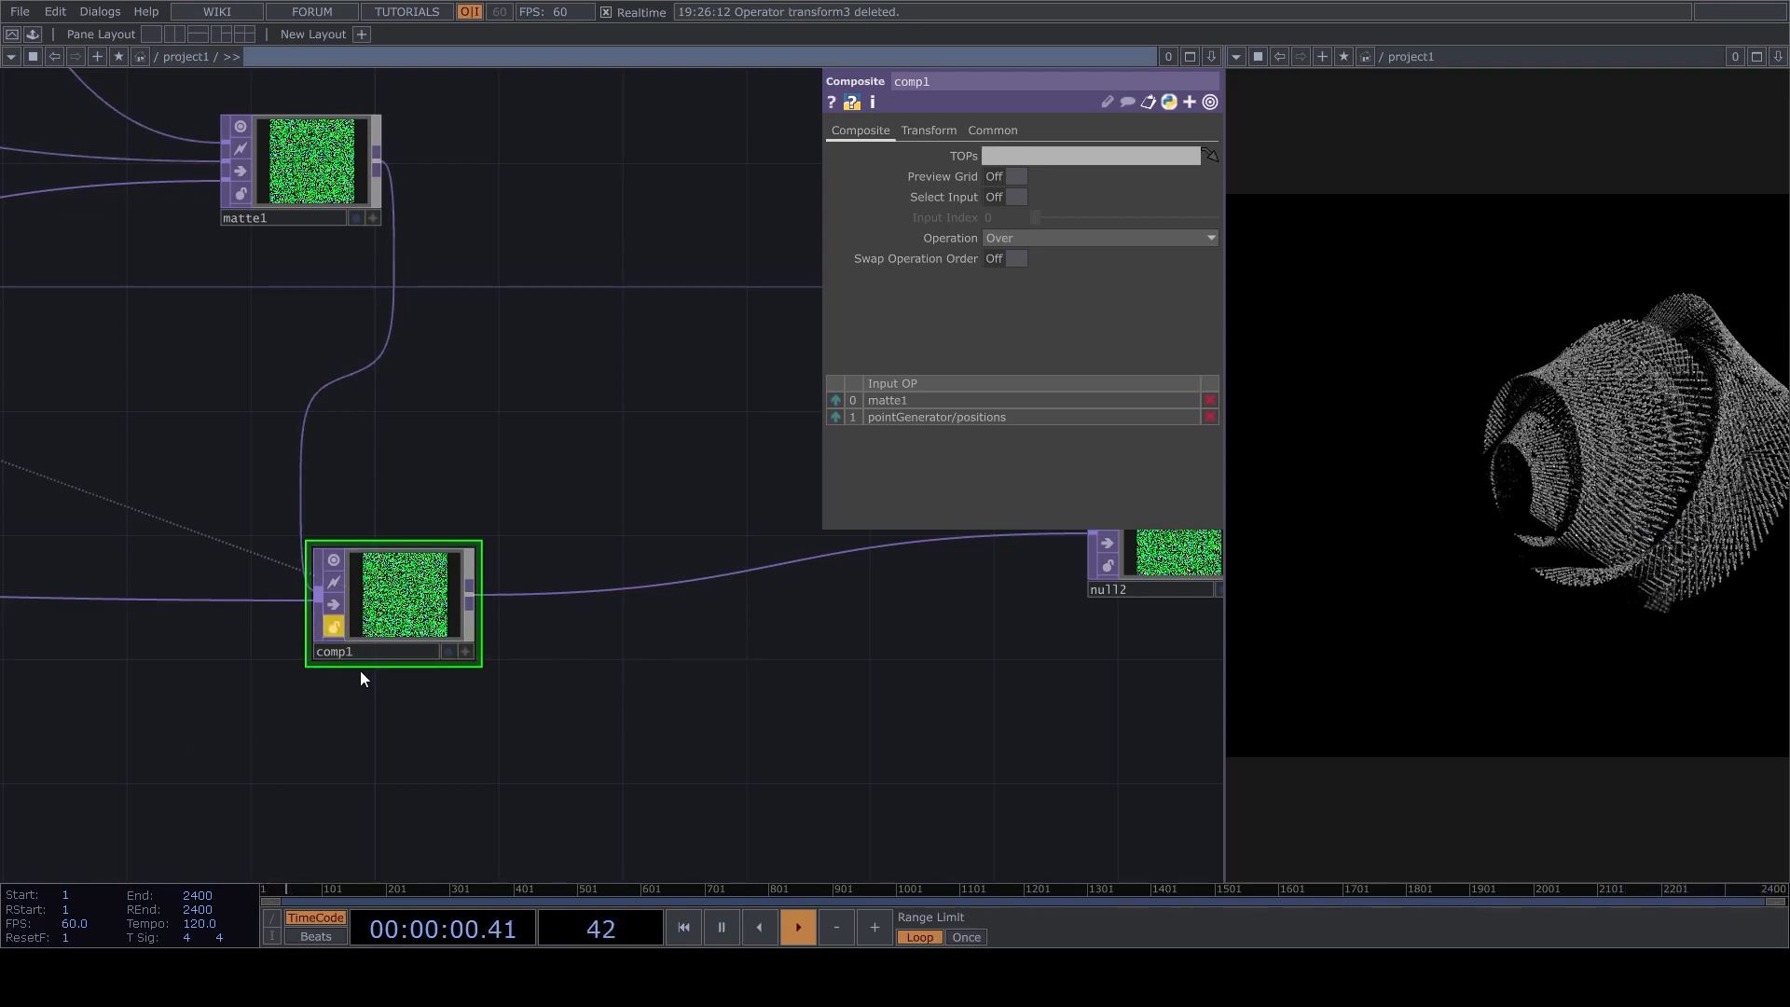
# Select pointtransform3, pause playback, set its X translation to 0.002, and resume playback.
pyautogui.scroll(-5, 317, 653)
pyautogui.scroll(8, 391, 599)
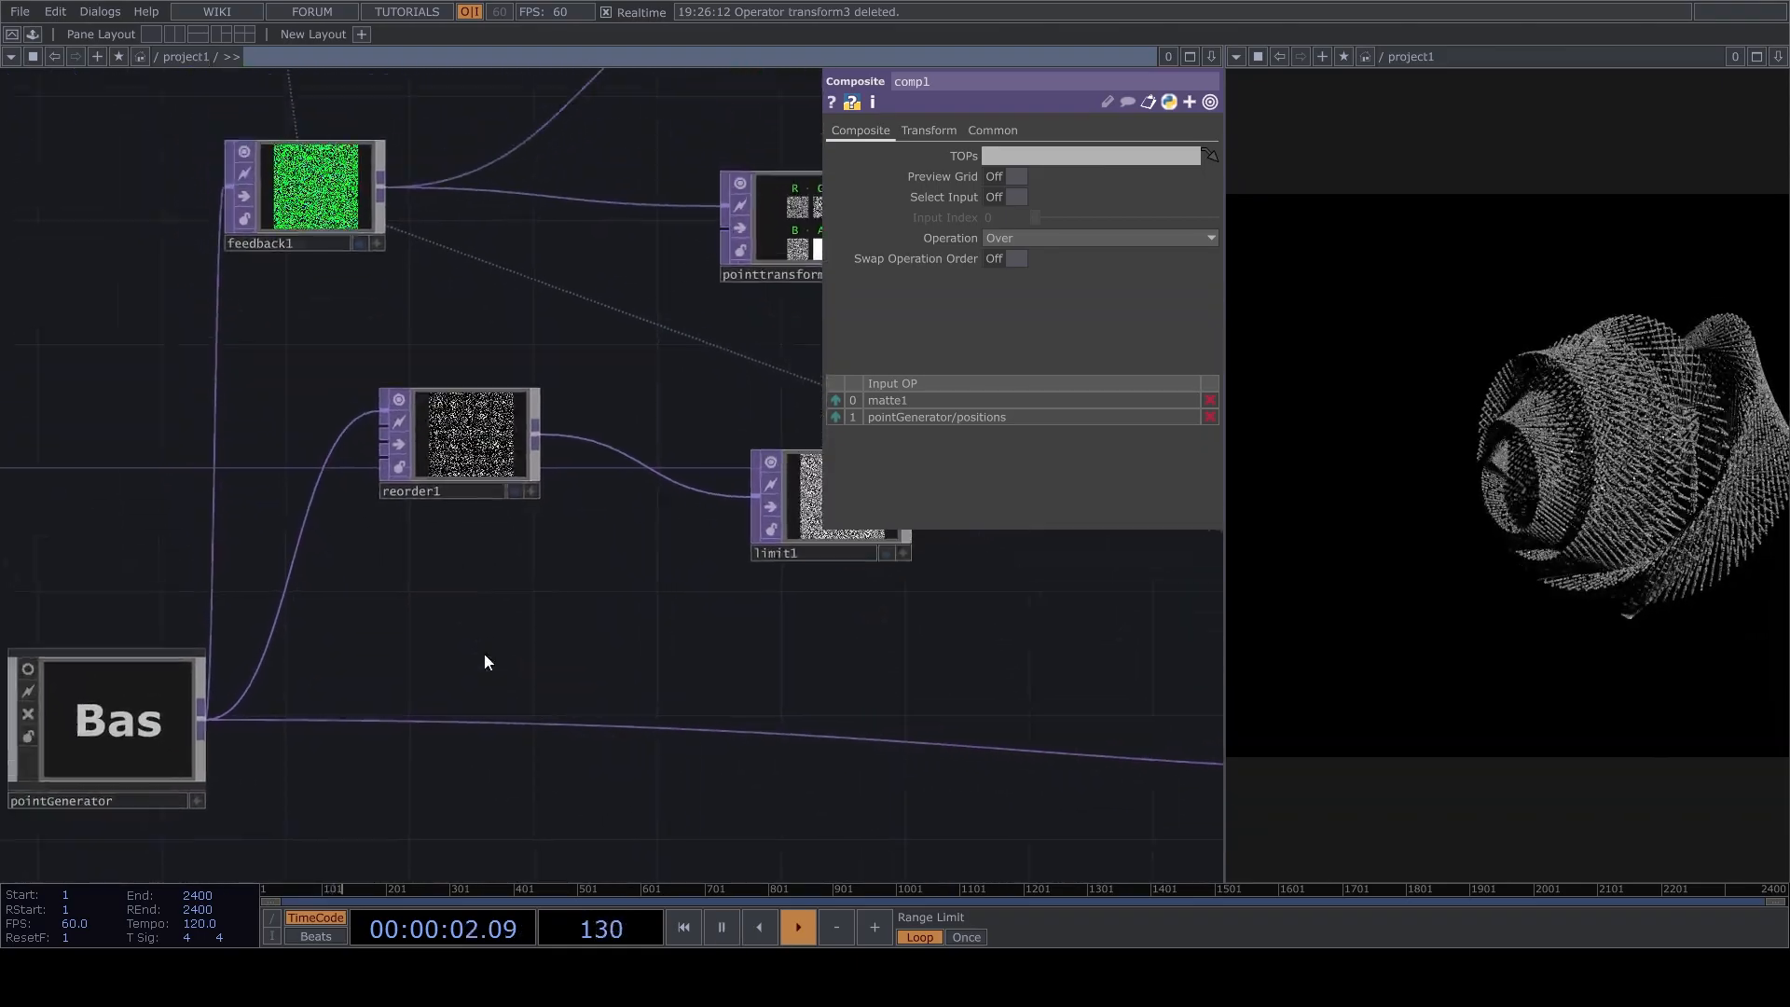
pyautogui.scroll(-2, 484, 657)
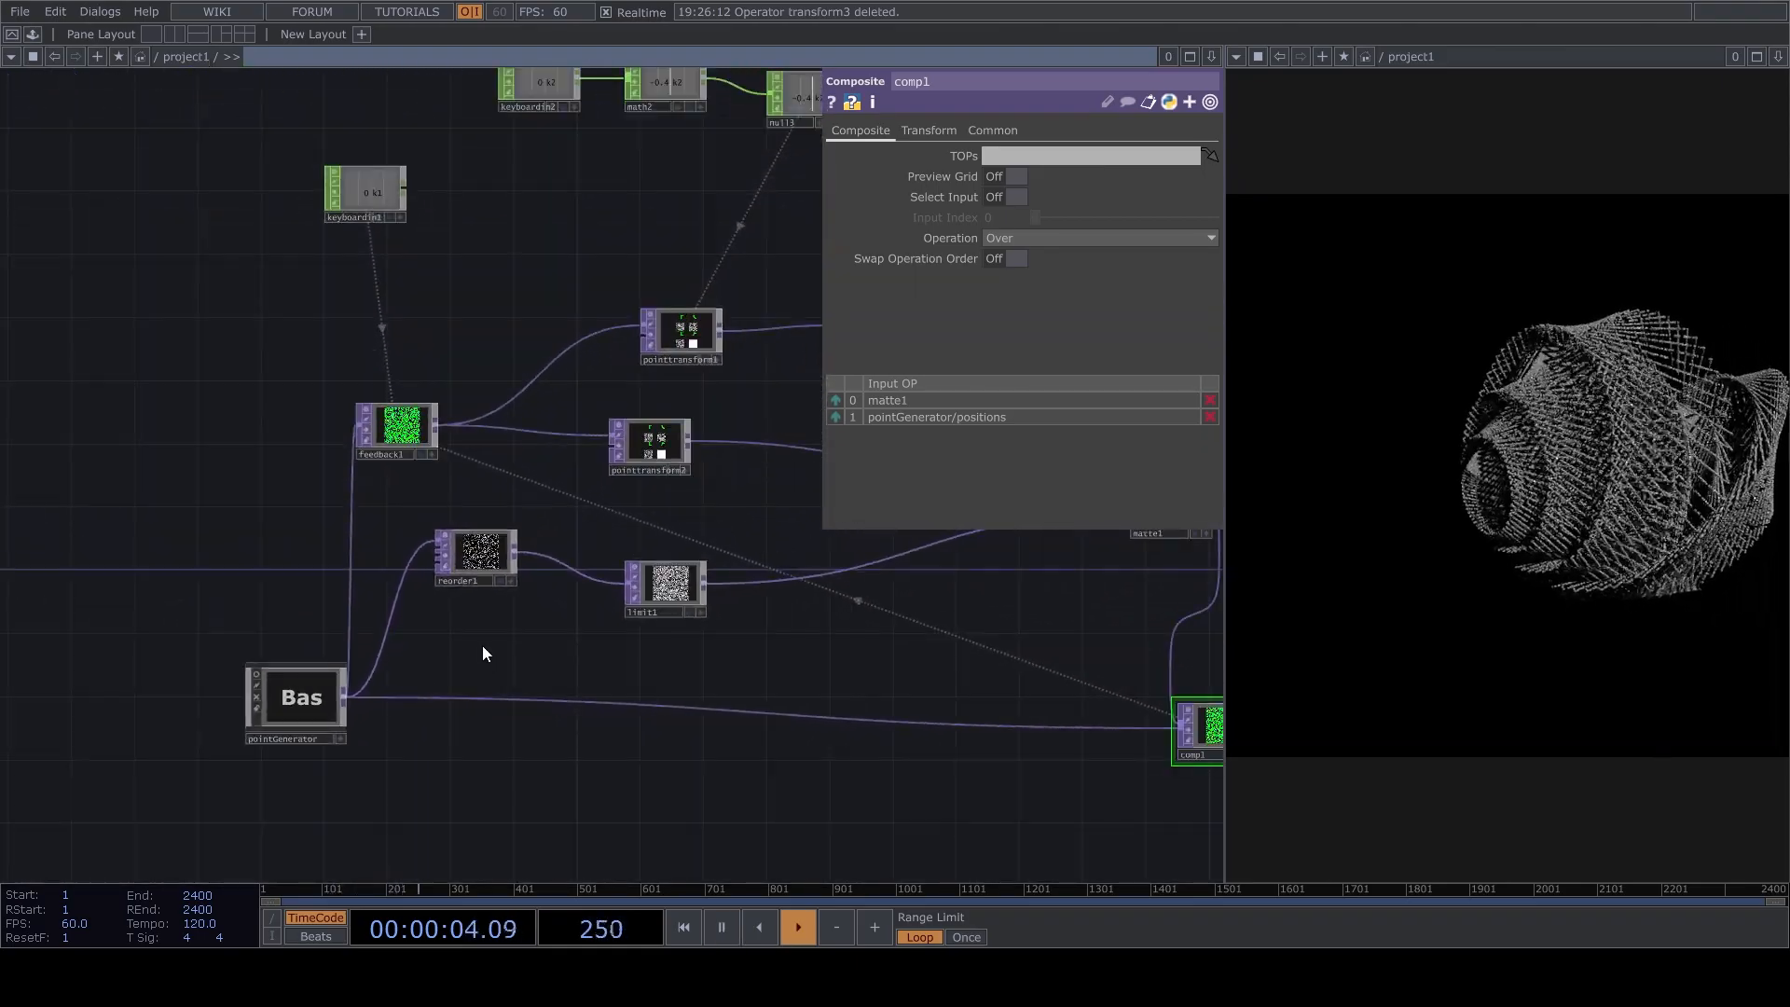
pyautogui.scroll(-3, 483, 645)
pyautogui.scroll(8, 541, 438)
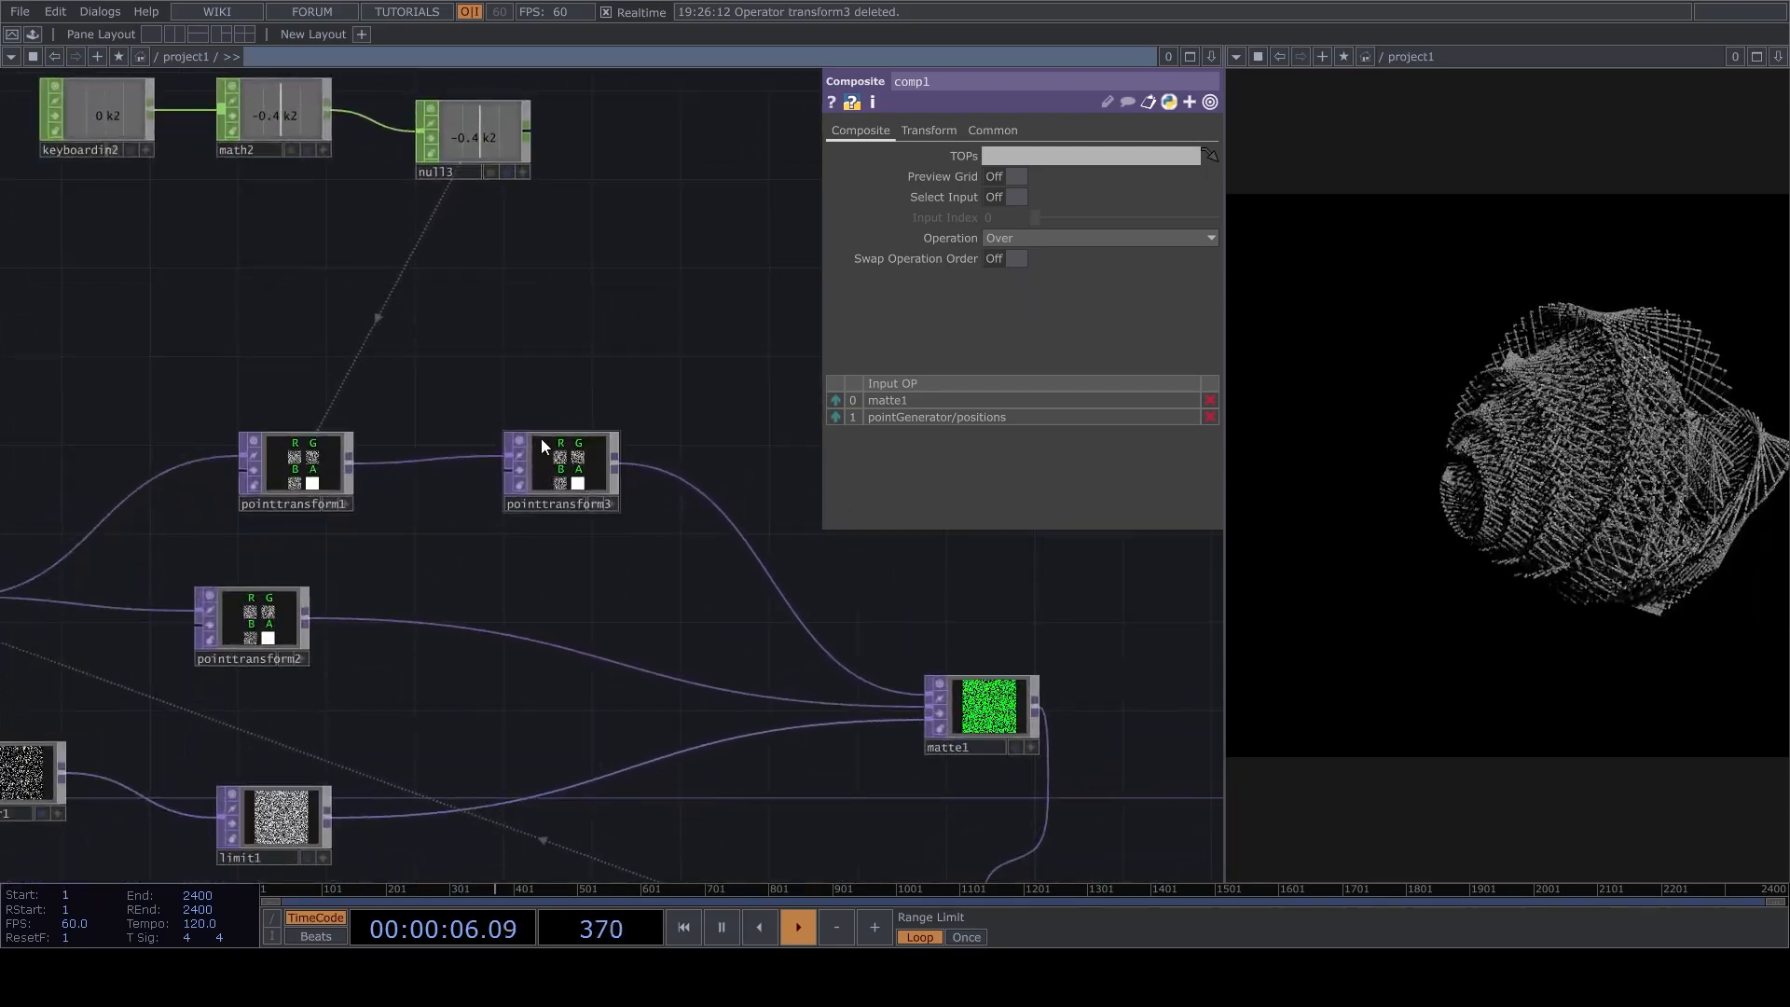
pyautogui.click(577, 450)
pyautogui.press('space')
pyautogui.press('space')
pyautogui.press('space')
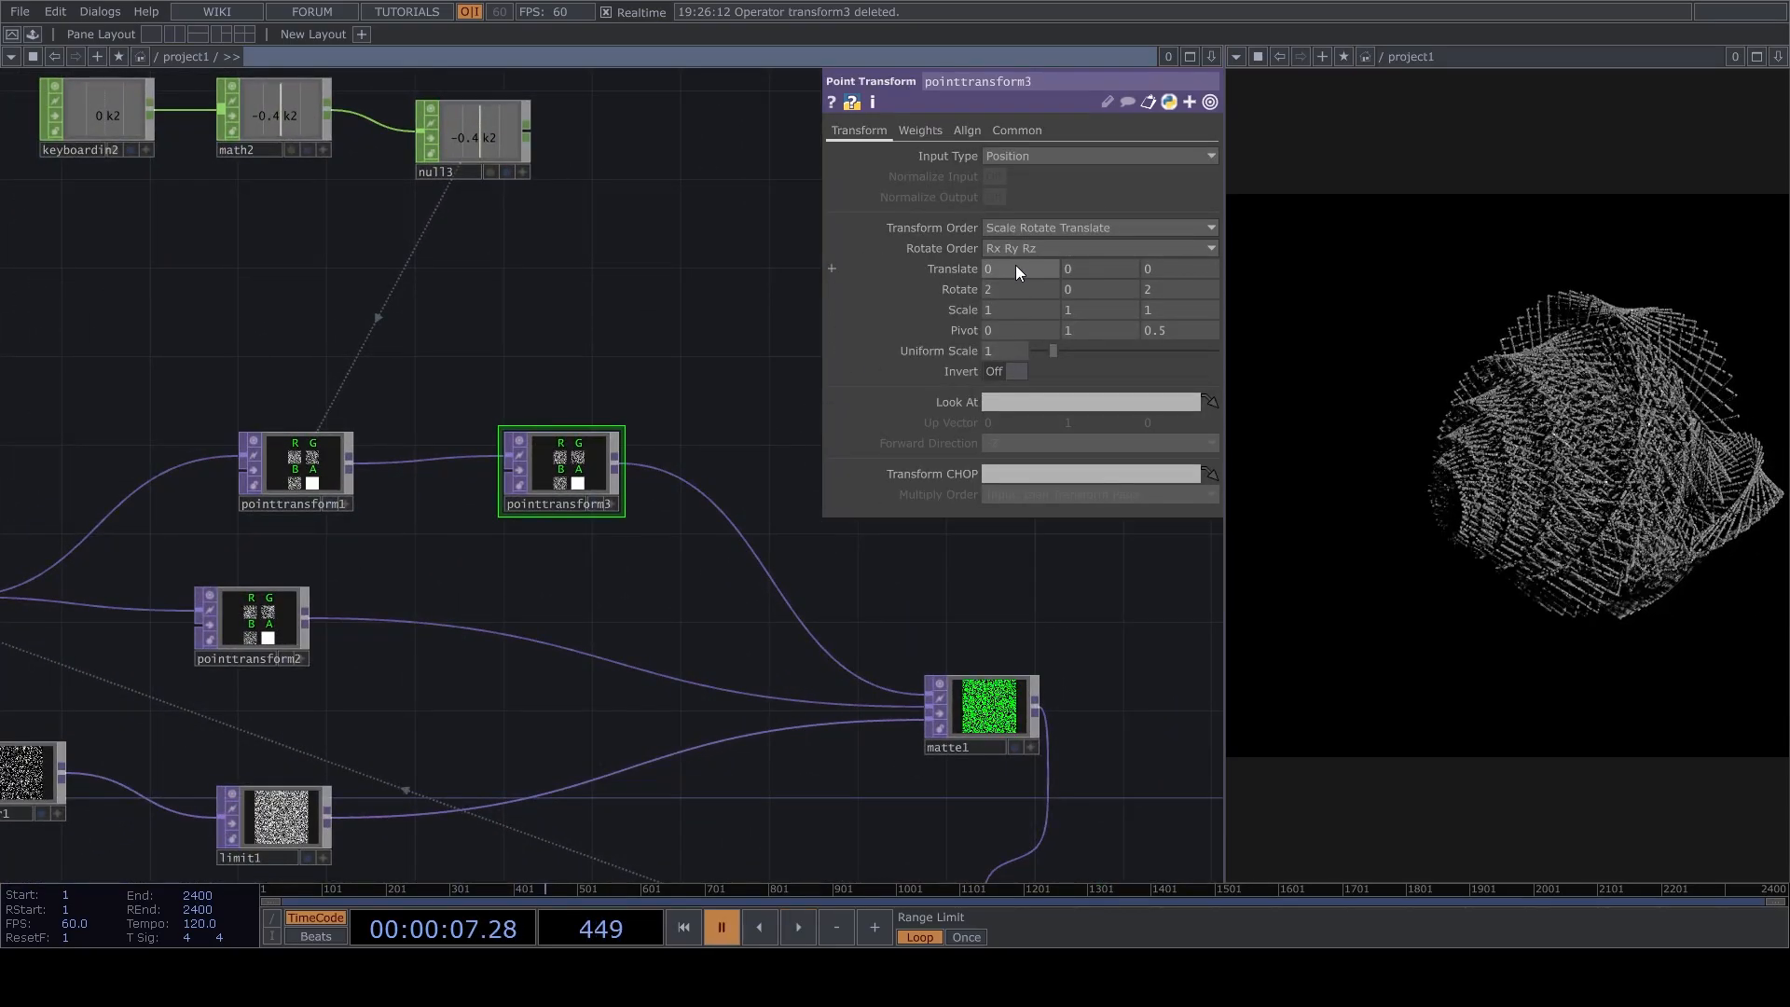
pyautogui.moveTo(861, 300)
pyautogui.write('0.002')
pyautogui.press('space')
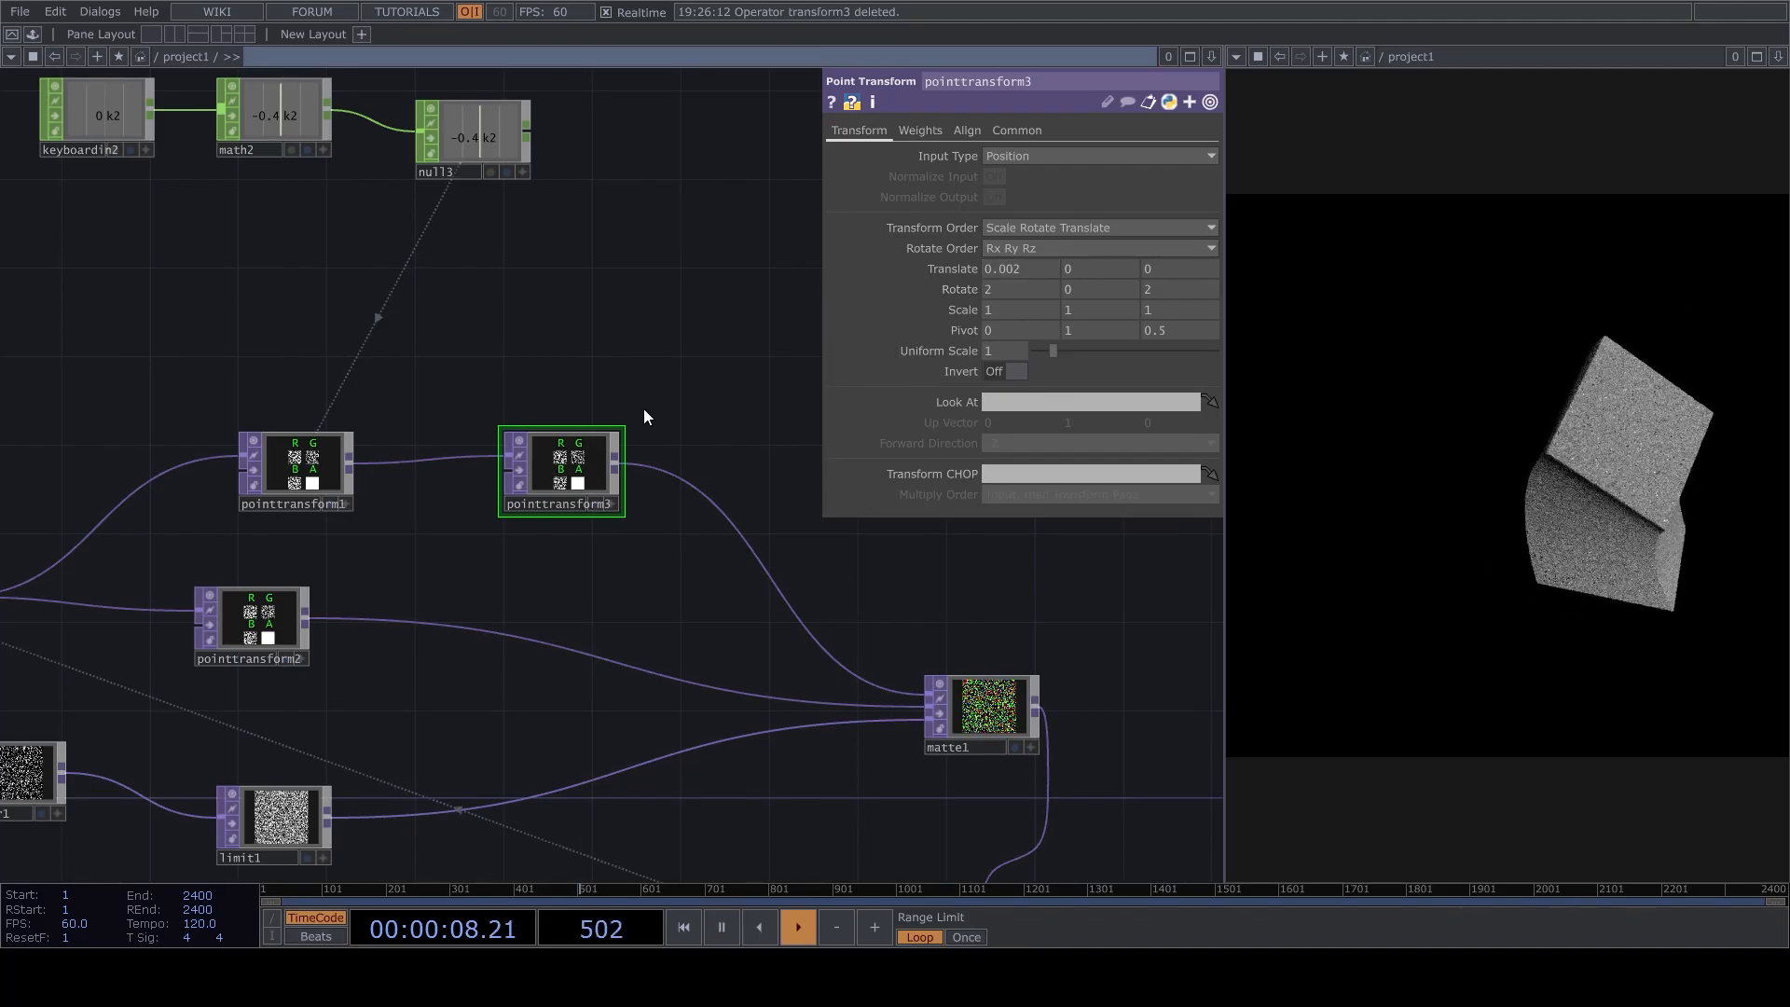
# Reframe the point cloud from cam1's viewer so it sits nearer the middle of the render.
pyautogui.moveTo(629, 452); pyautogui.dragTo(475, 569)
pyautogui.scroll(-5, 433, 594)
pyautogui.scroll(5, 764, 386)
pyautogui.moveTo(849, 747); pyautogui.dragTo(1013, 614)
pyautogui.scroll(6, 757, 572)
pyautogui.moveTo(733, 506); pyautogui.dragTo(579, 498, button='right')
pyautogui.moveTo(655, 504); pyautogui.dragTo(738, 515)
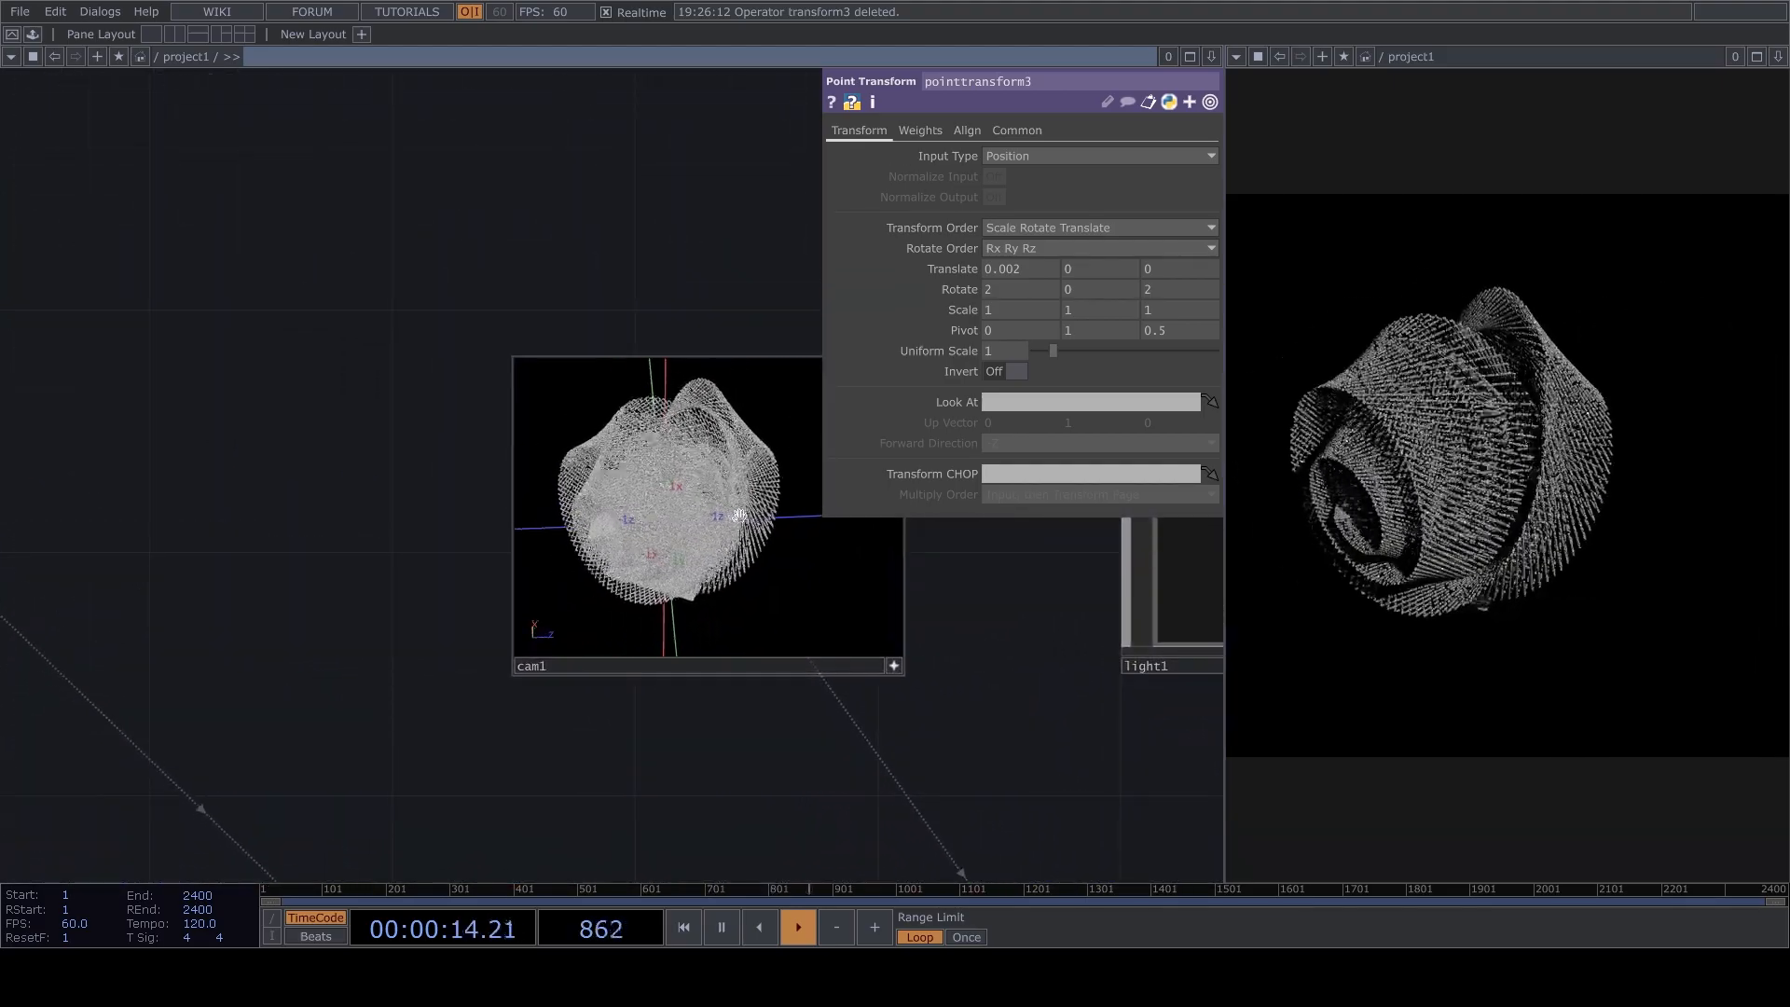
pyautogui.moveTo(1056, 645); pyautogui.dragTo(1066, 624)
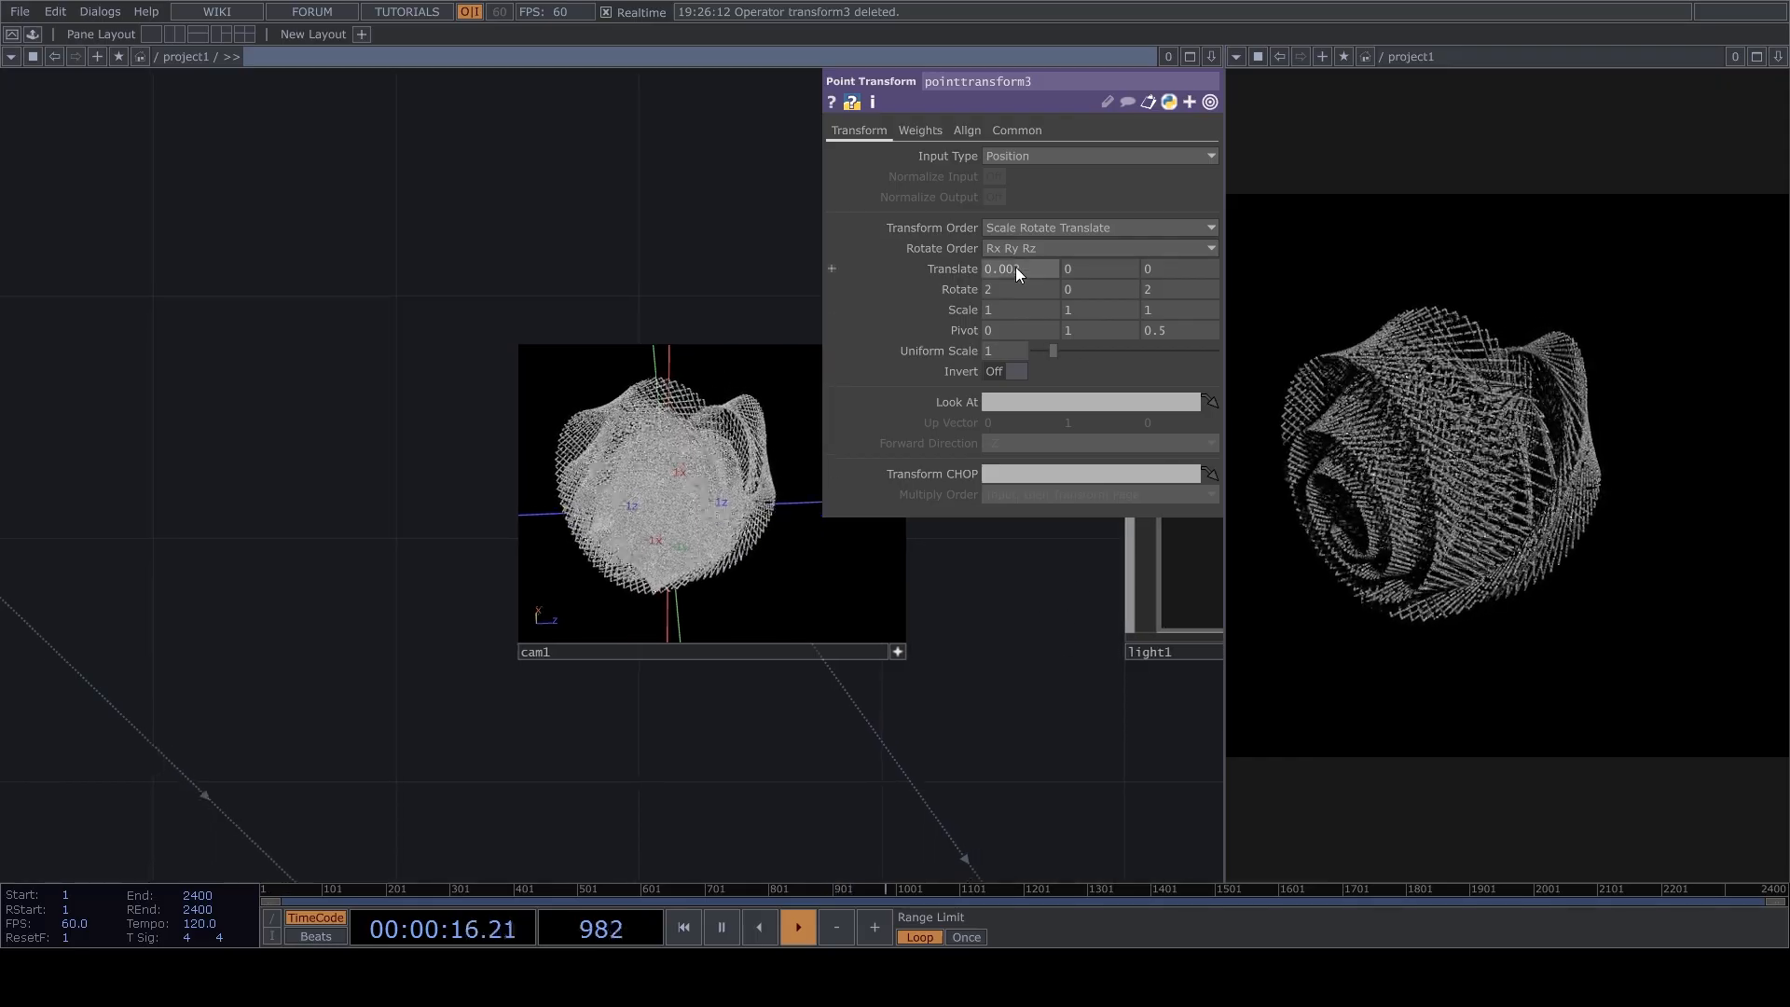
# Set the X translation of pointtransform3 to 0.005 and reset the feedback loop.
pyautogui.press('BackSpace')
pyautogui.write('5')
pyautogui.click(636, 218)
pyautogui.press('1')
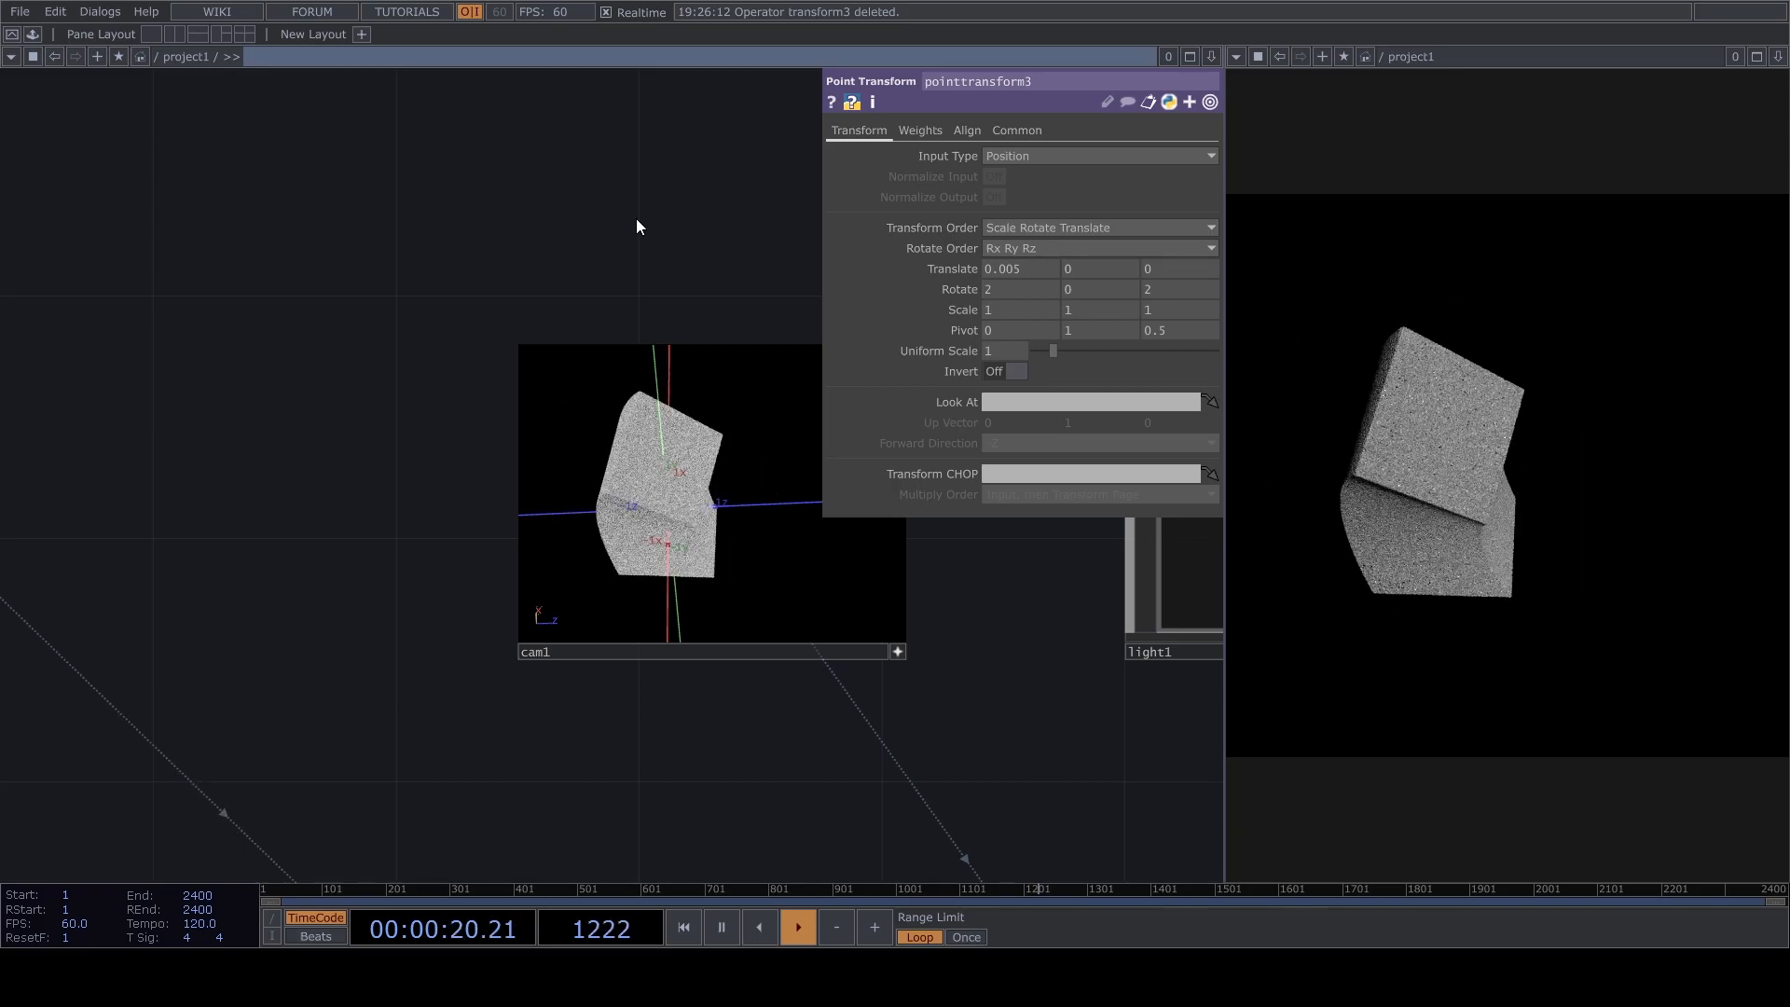
# Examine the network from the camera and render chain back to matte1 while the form evolves, and pause playback.
pyautogui.scroll(-6, 1026, 689)
pyautogui.moveTo(991, 703); pyautogui.dragTo(904, 554)
pyautogui.scroll(-5, 906, 557)
pyautogui.scroll(3, 777, 638)
pyautogui.moveTo(988, 640); pyautogui.dragTo(675, 676)
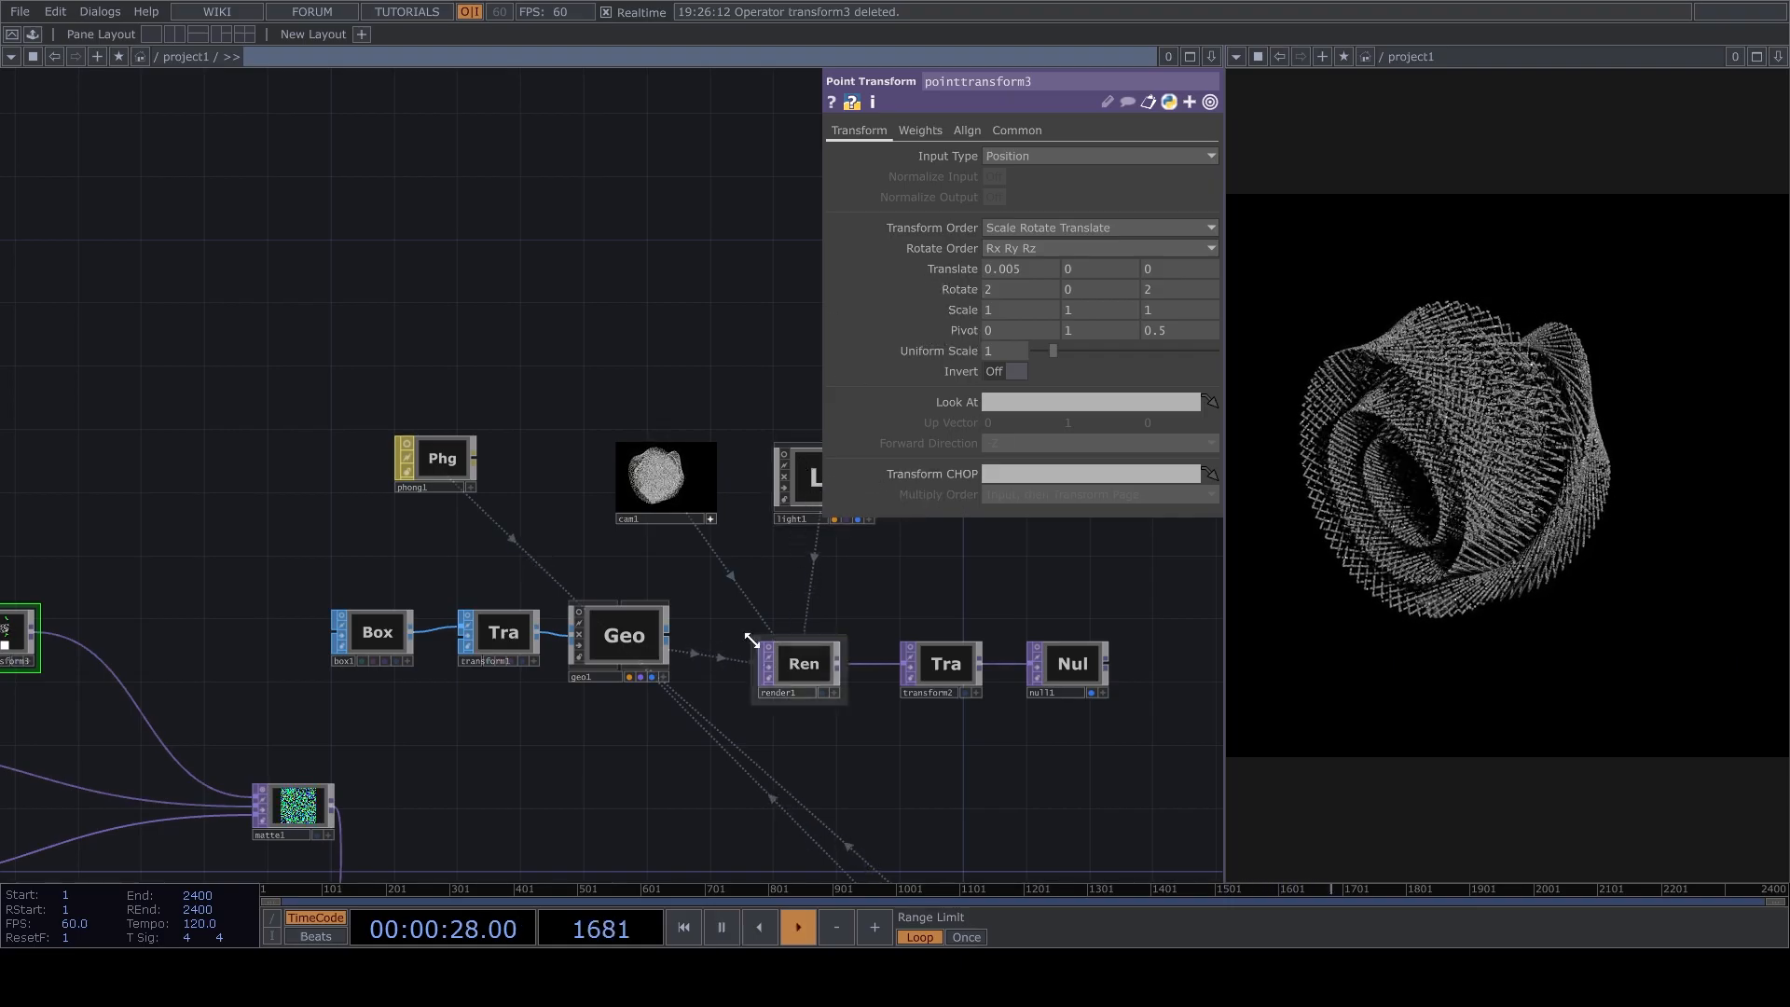
pyautogui.scroll(-1, 654, 781)
pyautogui.moveTo(654, 781); pyautogui.dragTo(755, 668)
pyautogui.scroll(-1, 775, 541)
pyautogui.scroll(1, 775, 541)
pyautogui.press('space')
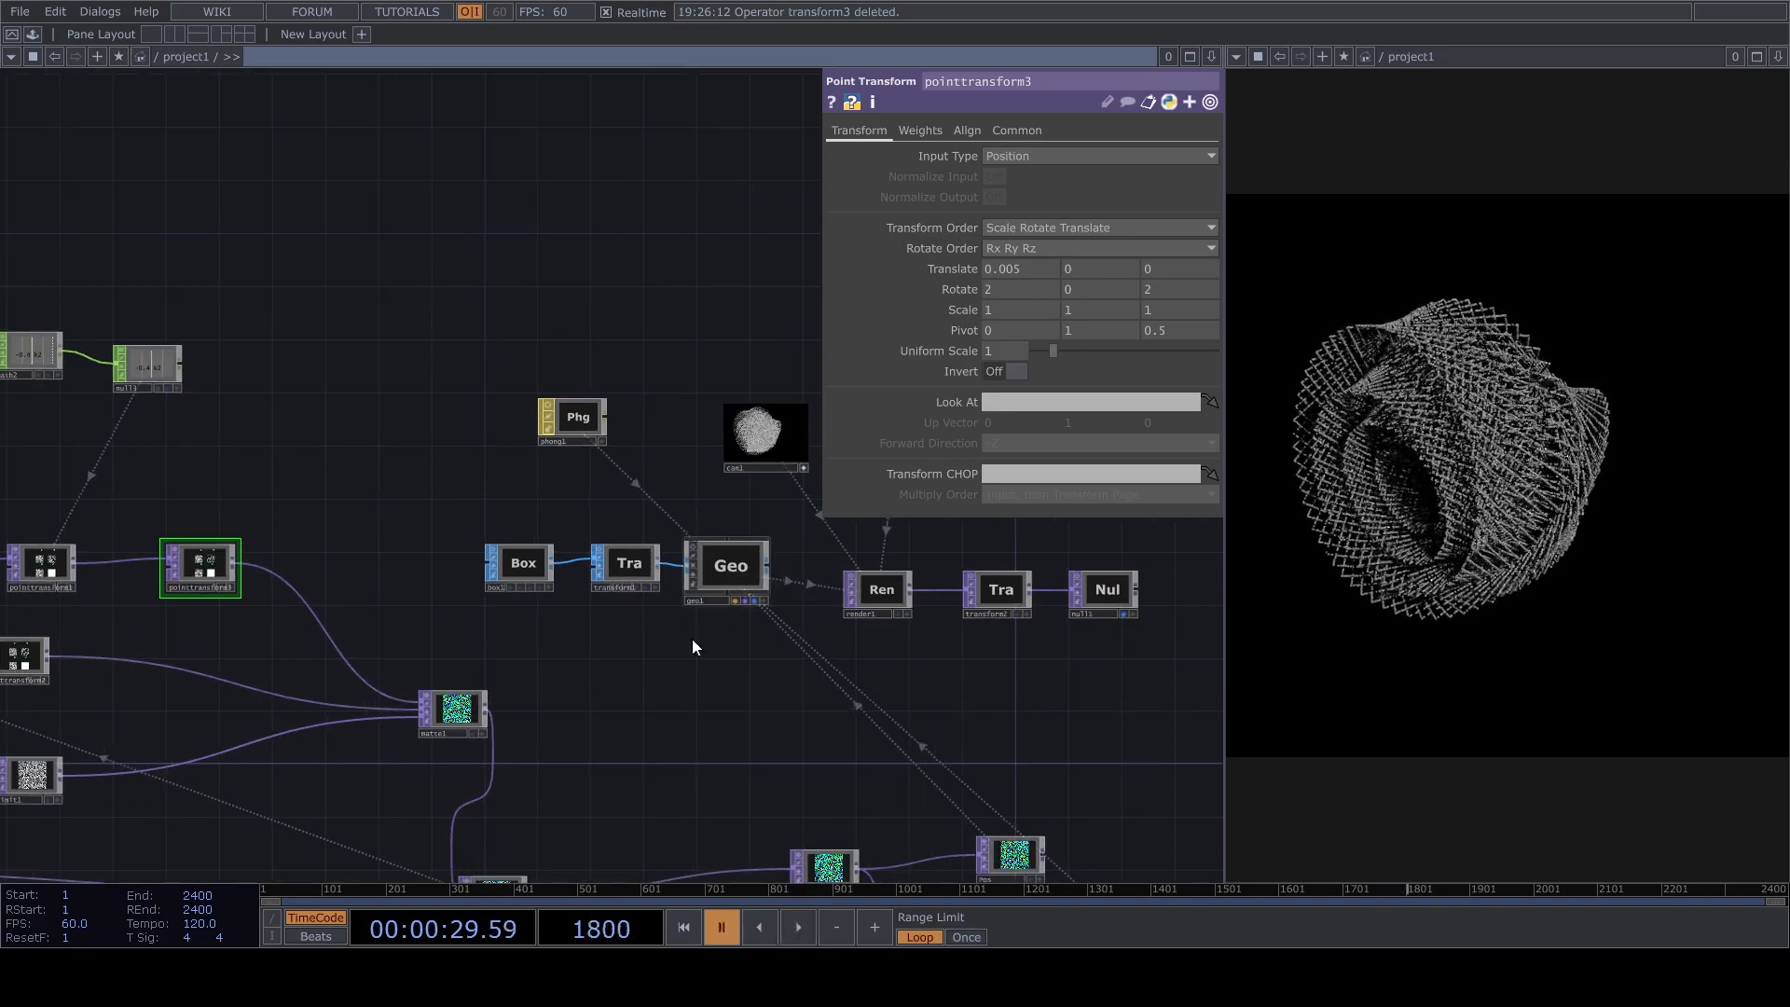
# Set the pointGenerator's number of points to 400000 and resume playback.
pyautogui.scroll(-2, 736, 587)
pyautogui.scroll(3, 687, 579)
pyautogui.click(715, 582)
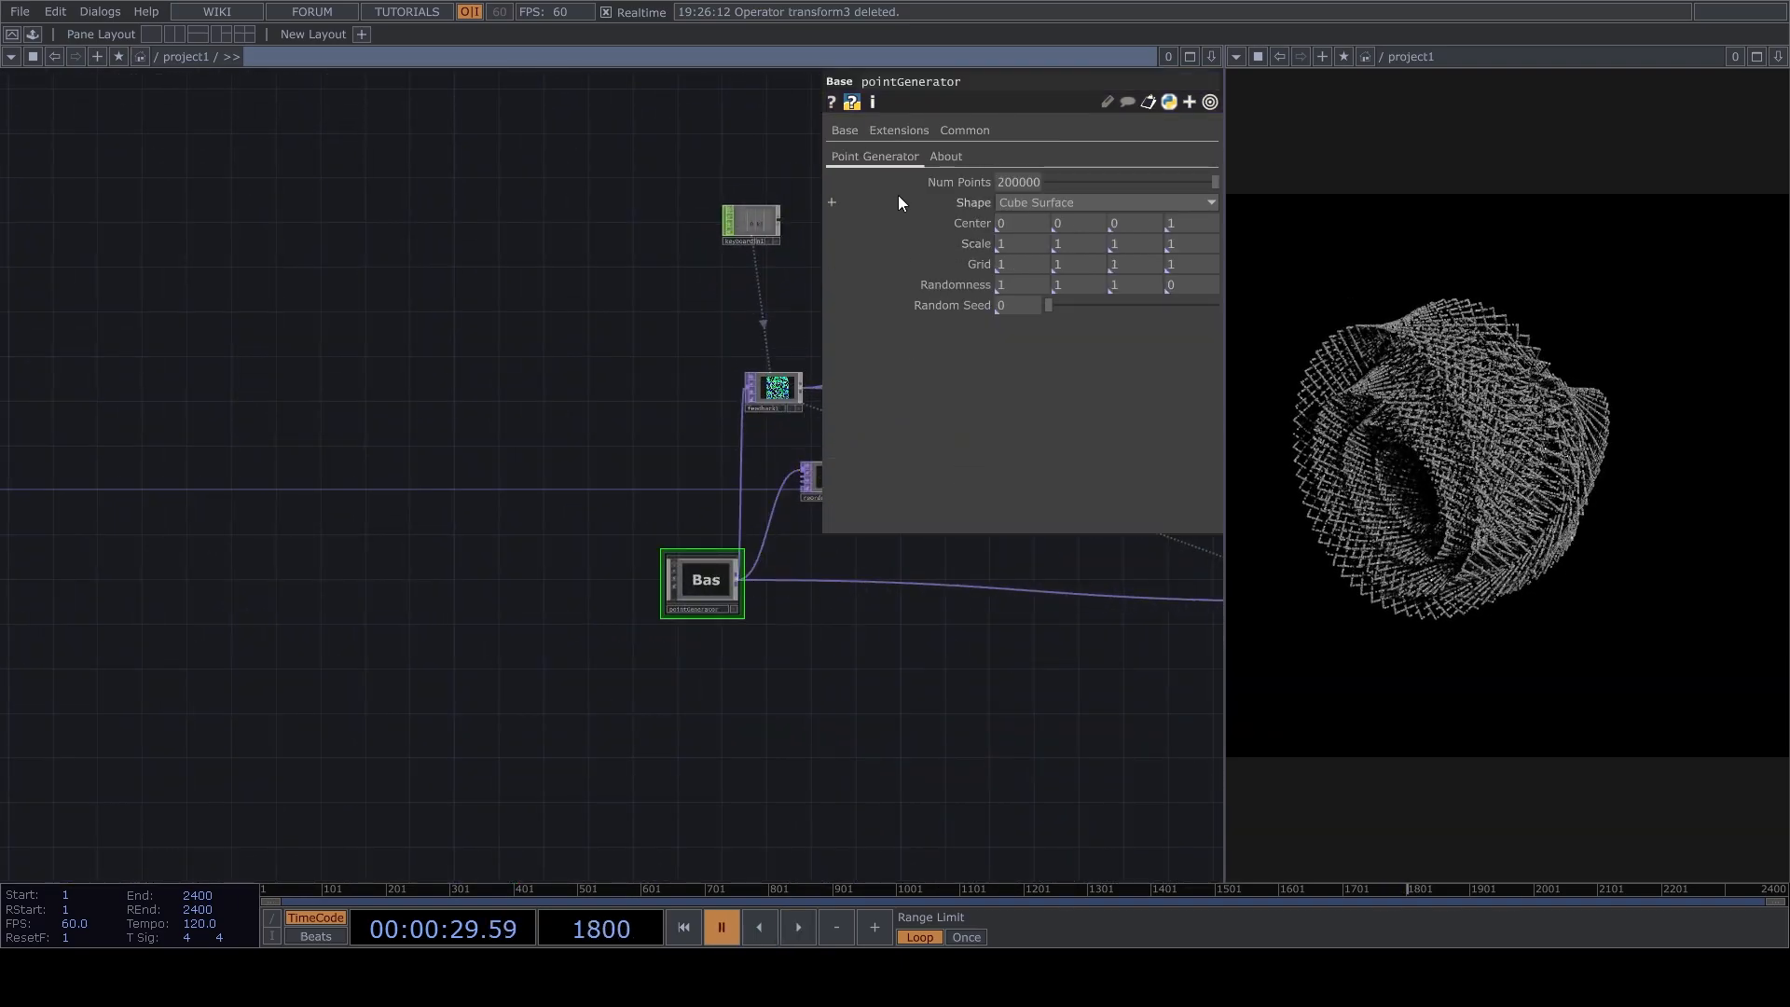
pyautogui.moveTo(1073, 633); pyautogui.dragTo(605, 726)
pyautogui.write('4')
pyautogui.moveTo(669, 499); pyautogui.dragTo(457, 557)
pyautogui.moveTo(695, 666); pyautogui.dragTo(365, 801)
pyautogui.press('space')
# Orbit cam1's viewer to reframe the denser cube point cloud in the render as it twists.
pyautogui.scroll(4, 628, 559)
pyautogui.scroll(5, 498, 480)
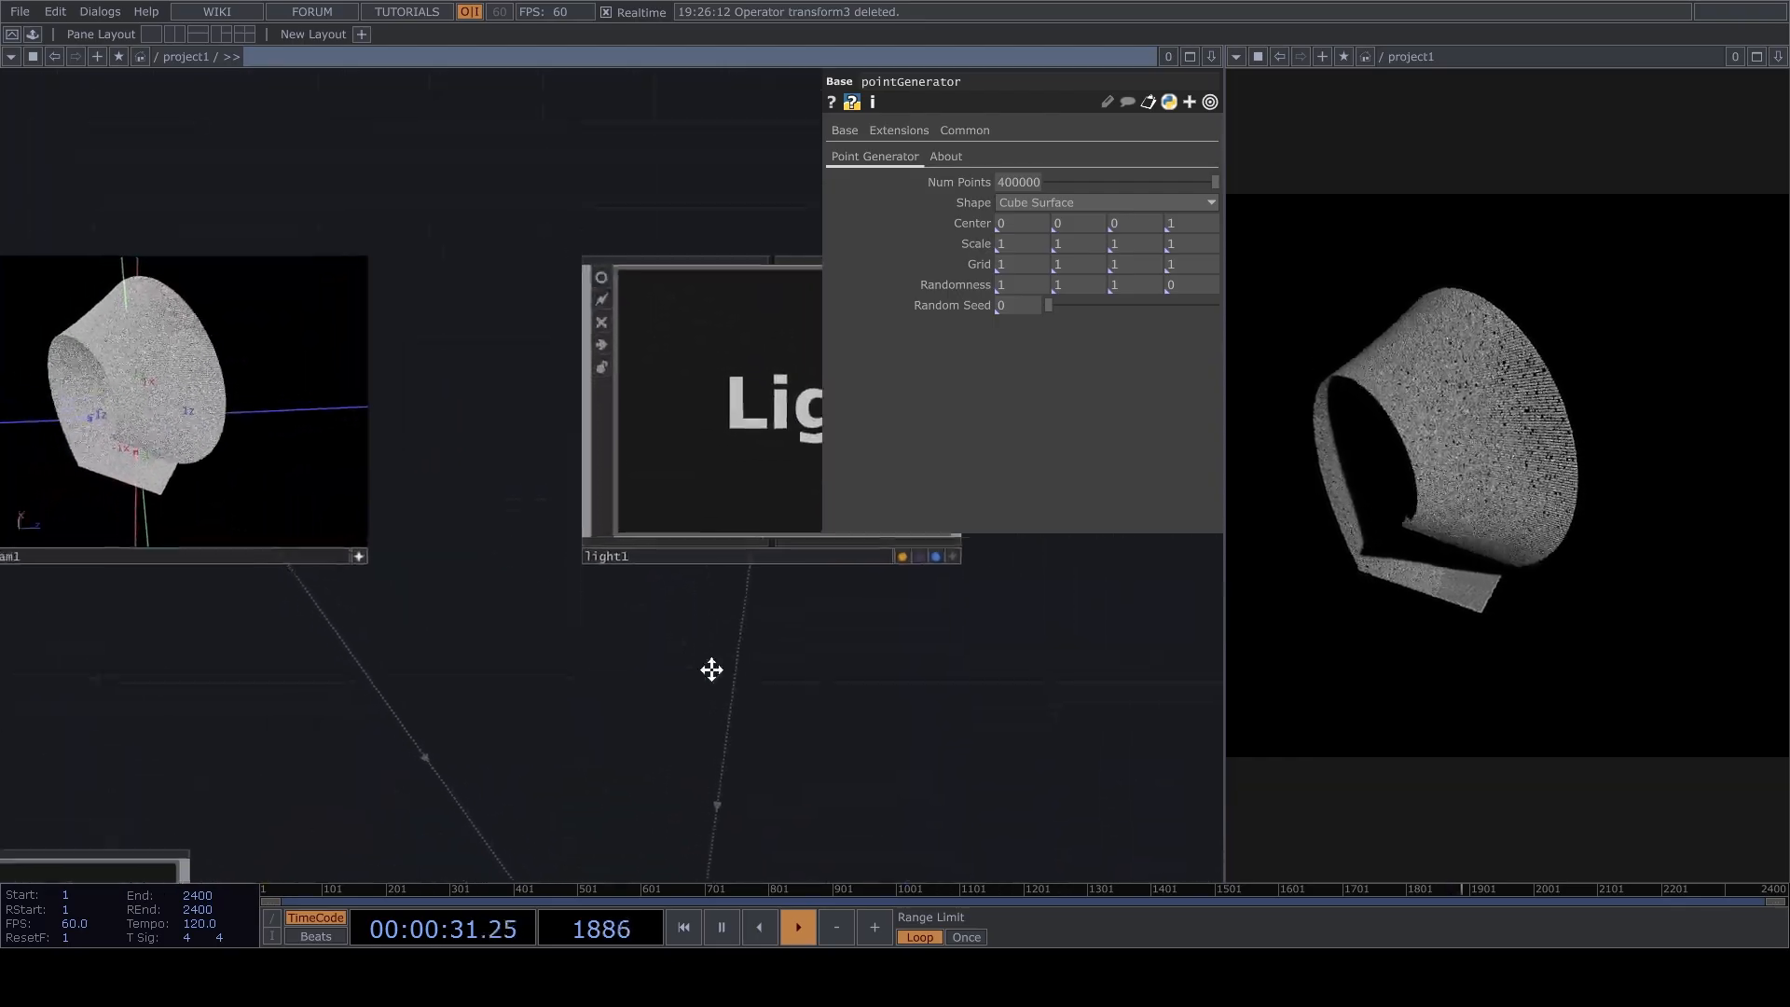
pyautogui.moveTo(619, 623); pyautogui.dragTo(1051, 811)
pyautogui.scroll(4, 930, 650)
pyautogui.moveTo(925, 830); pyautogui.dragTo(906, 703)
pyautogui.moveTo(718, 518); pyautogui.dragTo(892, 626)
pyautogui.moveTo(546, 583); pyautogui.dragTo(579, 559)
pyautogui.moveTo(579, 559); pyautogui.dragTo(602, 560, button='right')
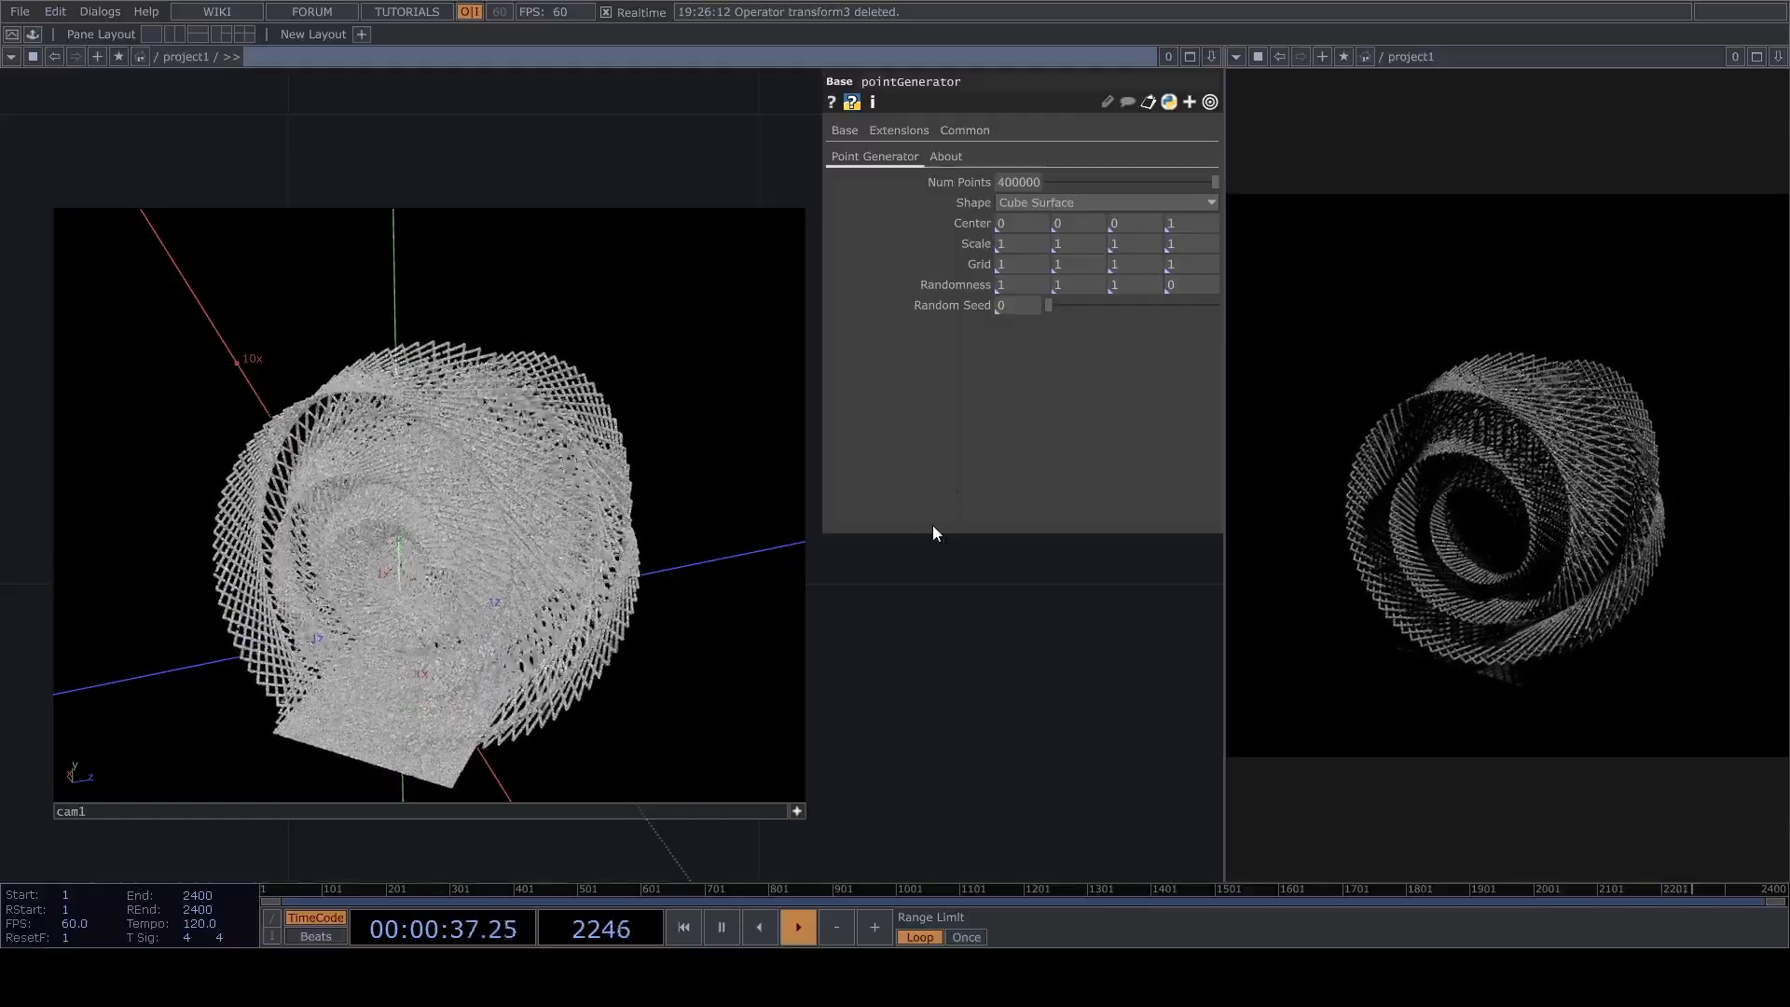
# Switch the pointGenerator's shape to Sphere, change it to Sphere Surface, and adjust the viewing angle in cam1's viewer.
pyautogui.click(1066, 203)
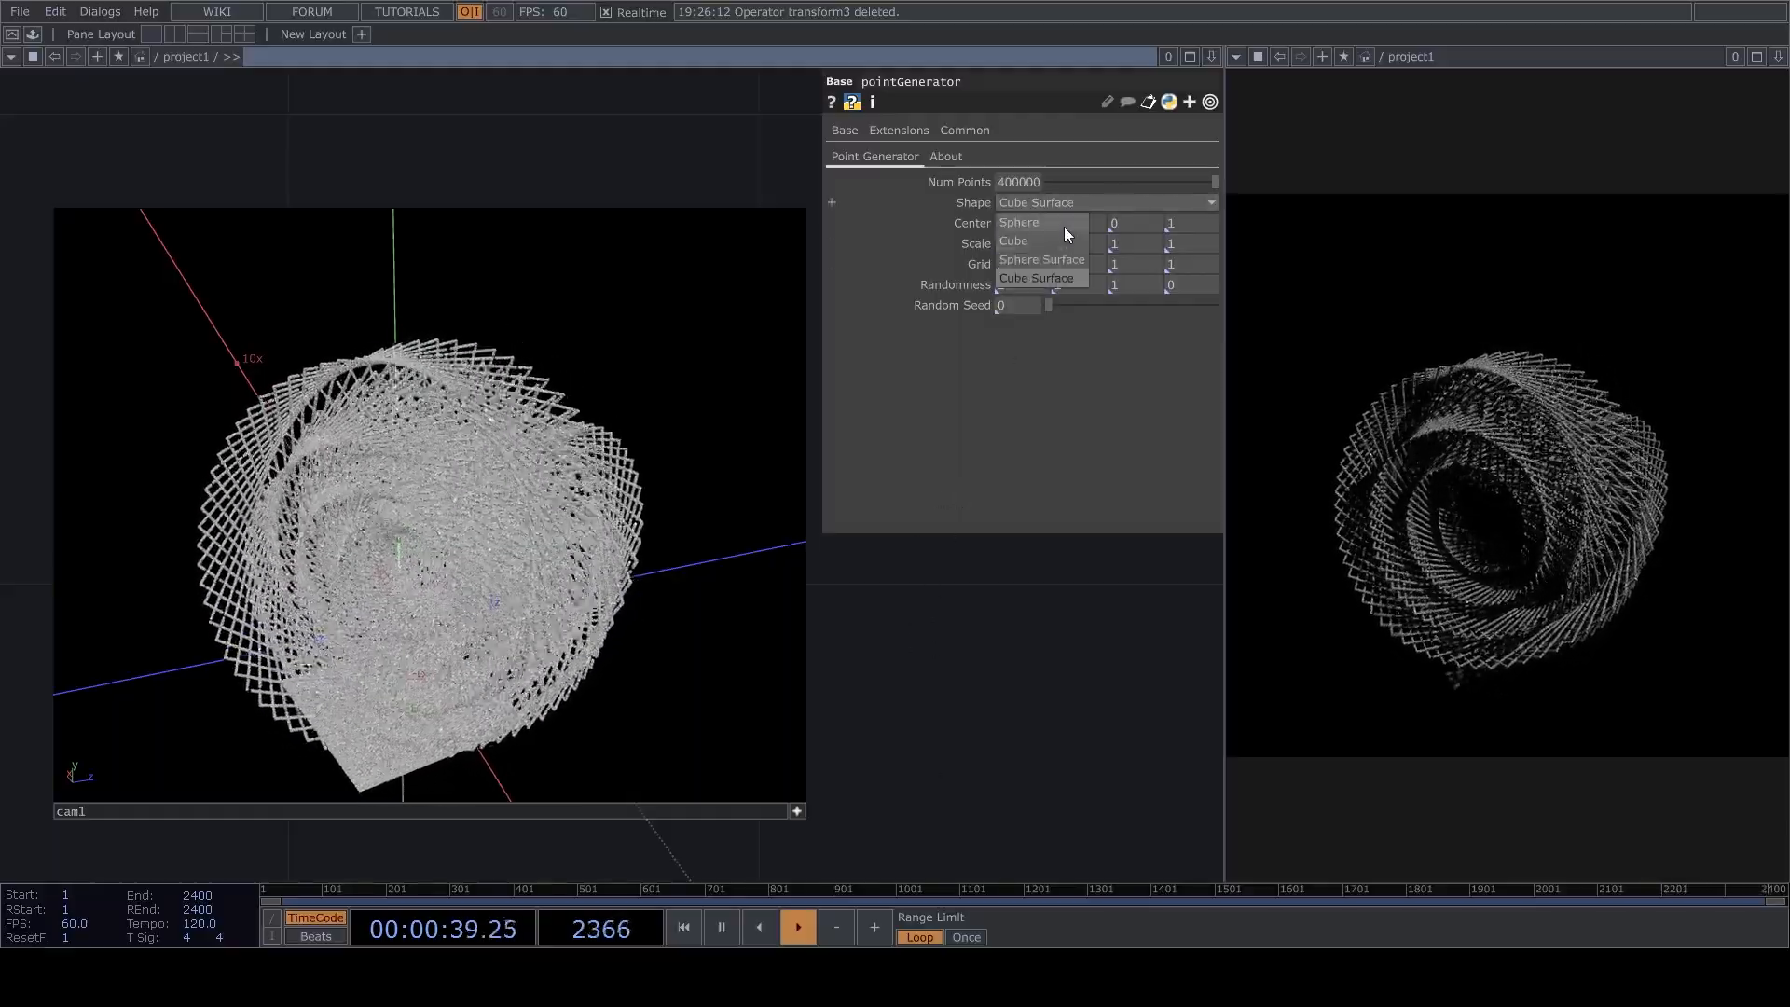
pyautogui.click(1063, 223)
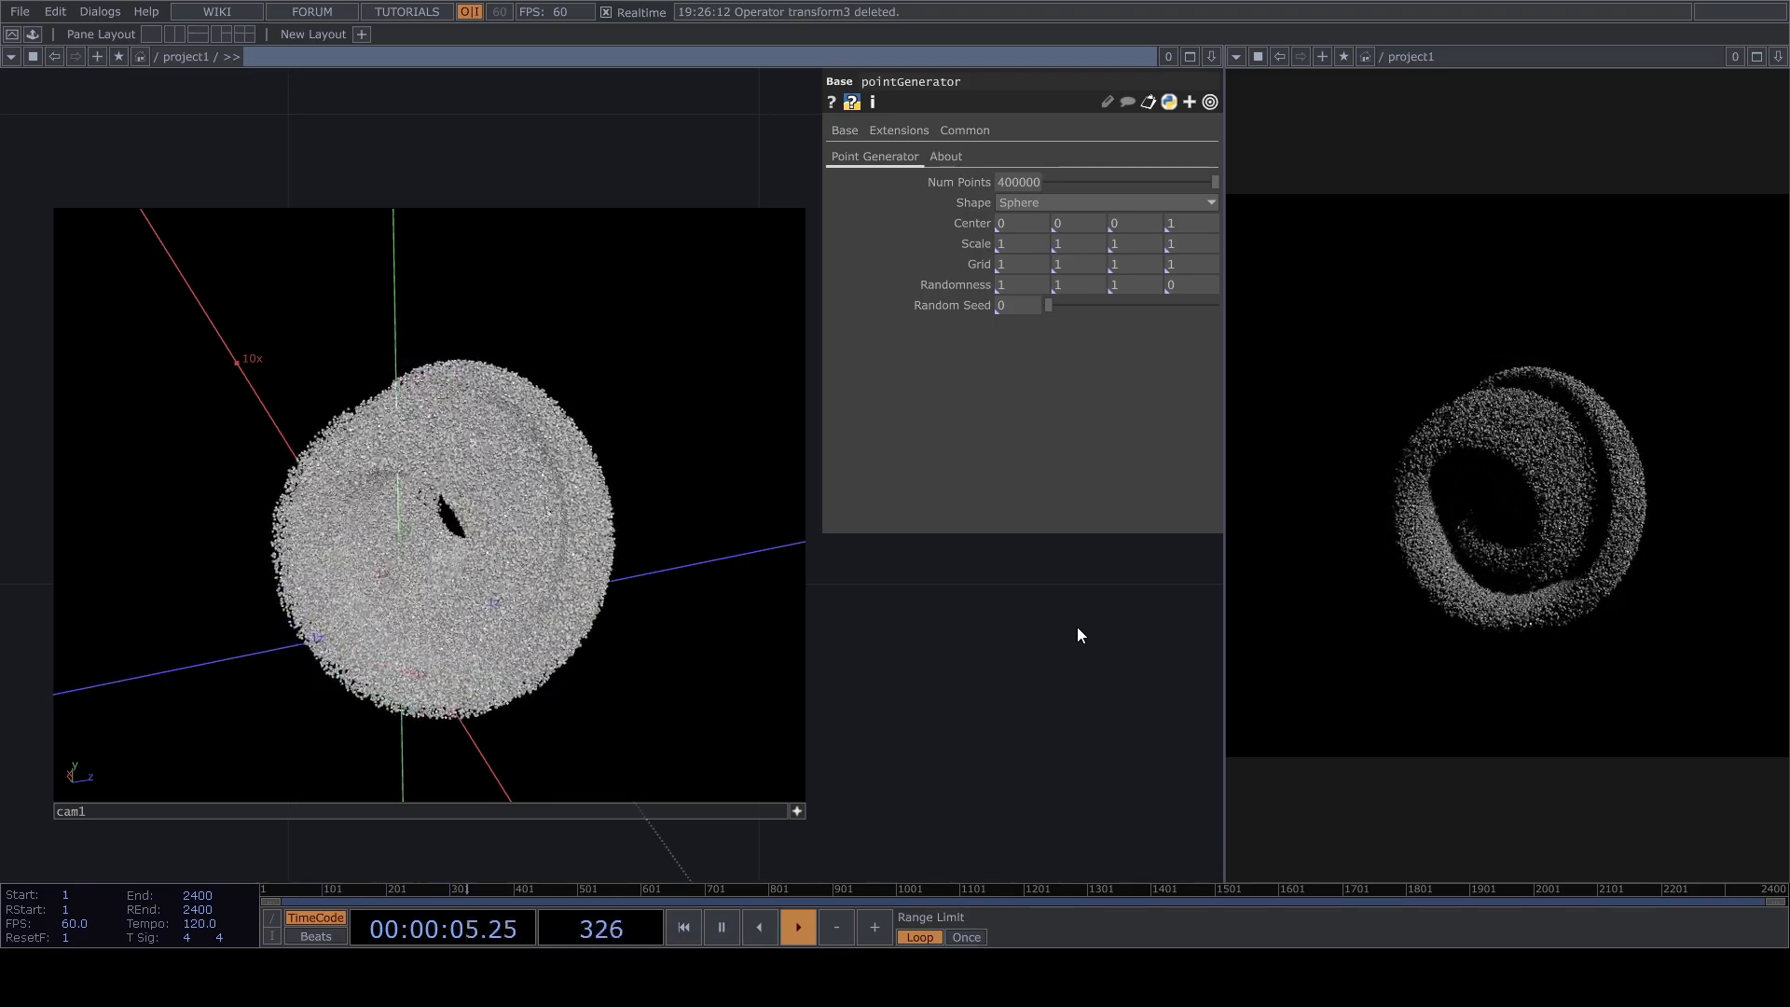
pyautogui.click(1066, 205)
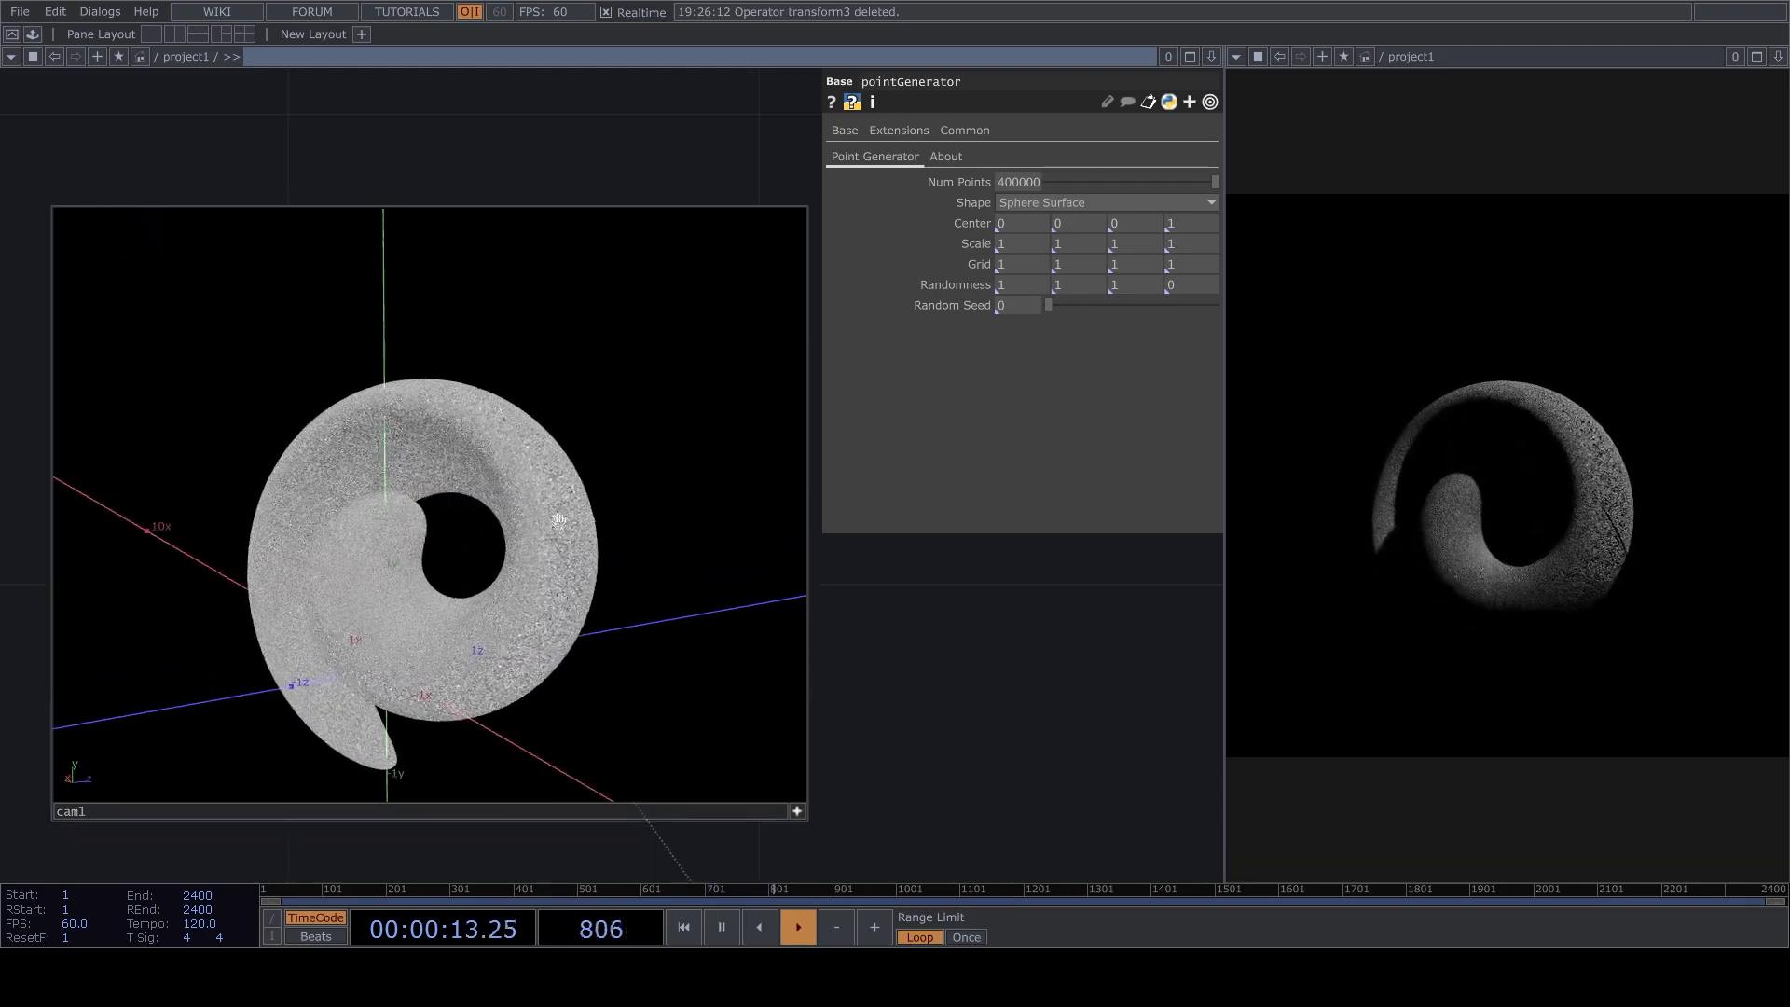
pyautogui.moveTo(490, 533); pyautogui.dragTo(621, 522)
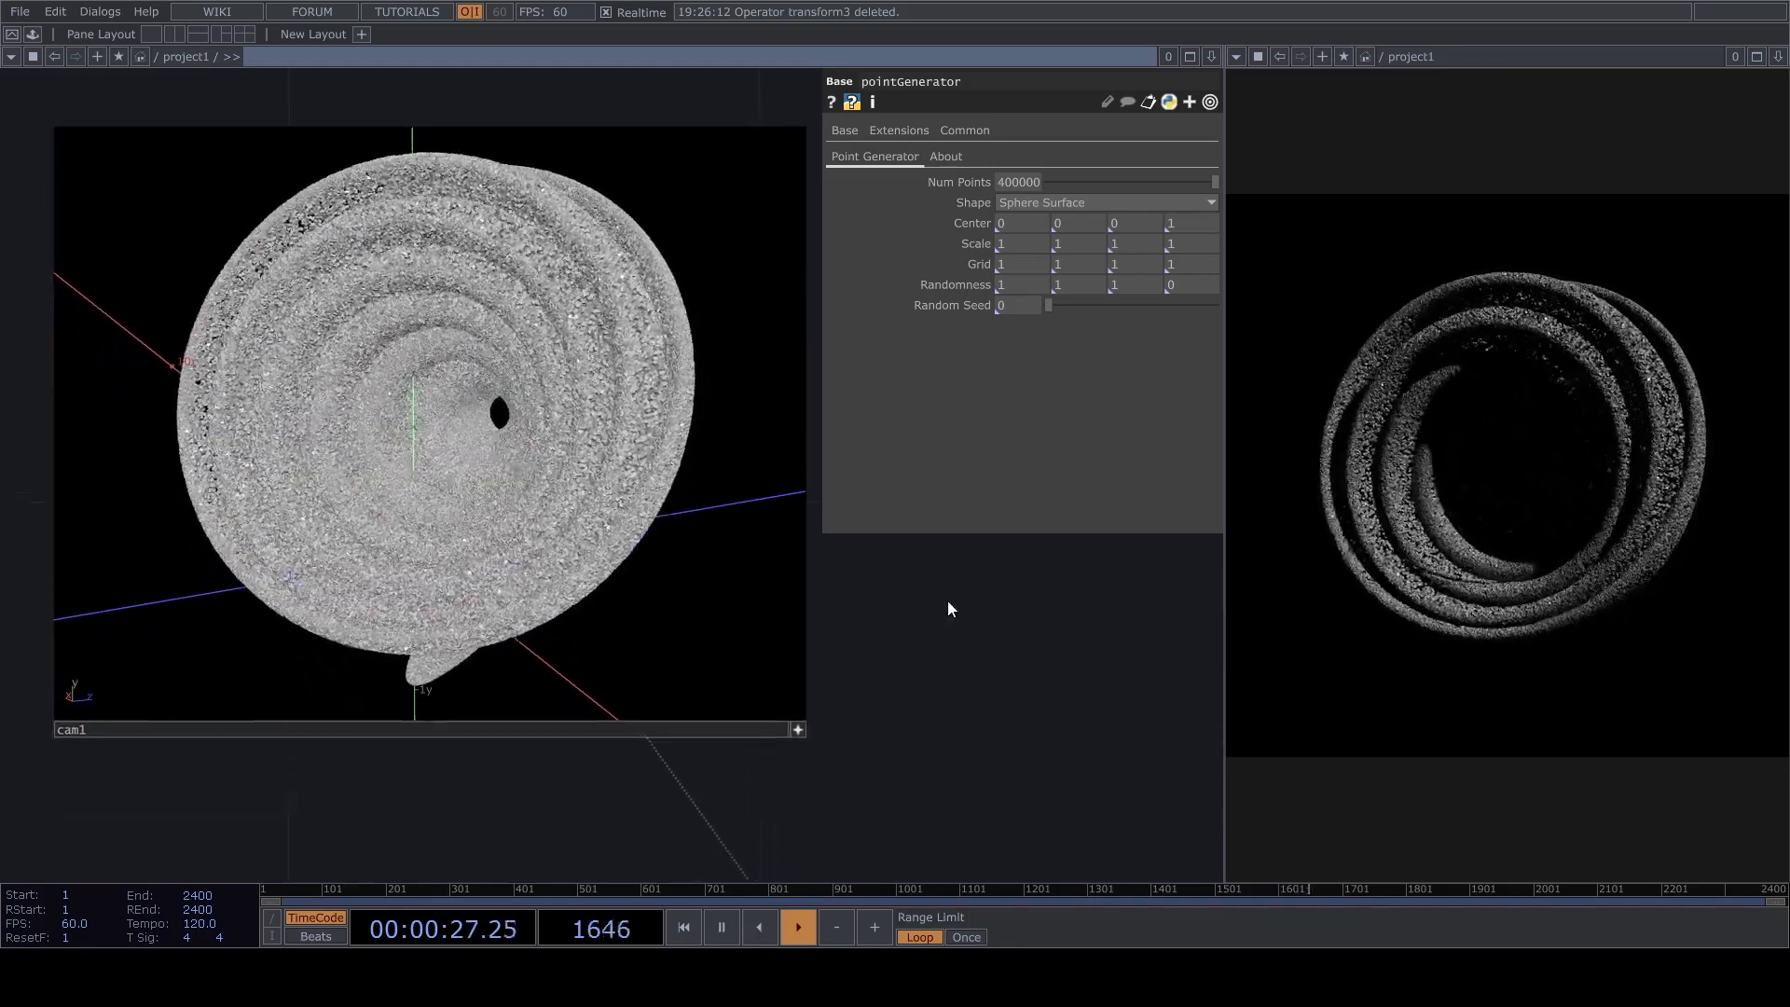
# Select pointtransform1 to examine its keyboard-driven Y rotation.
pyautogui.scroll(-5, 943, 606)
pyautogui.scroll(-10, 903, 634)
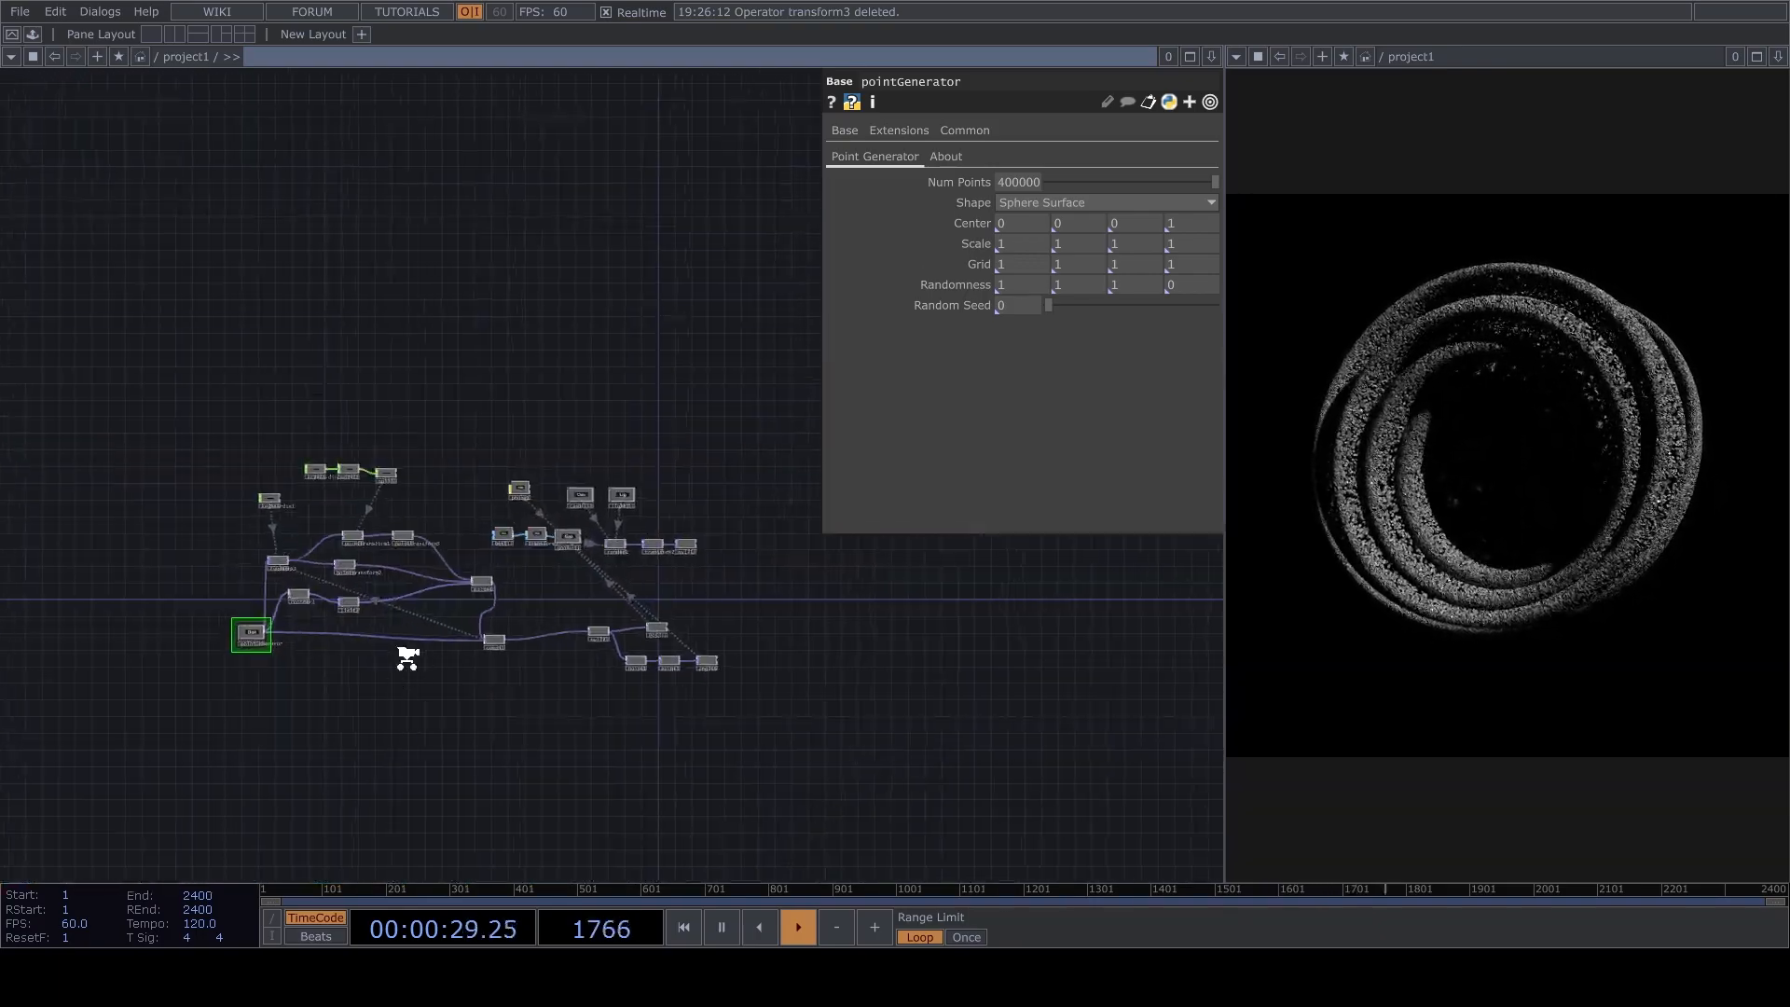
pyautogui.scroll(6, 316, 396)
pyautogui.click(359, 495)
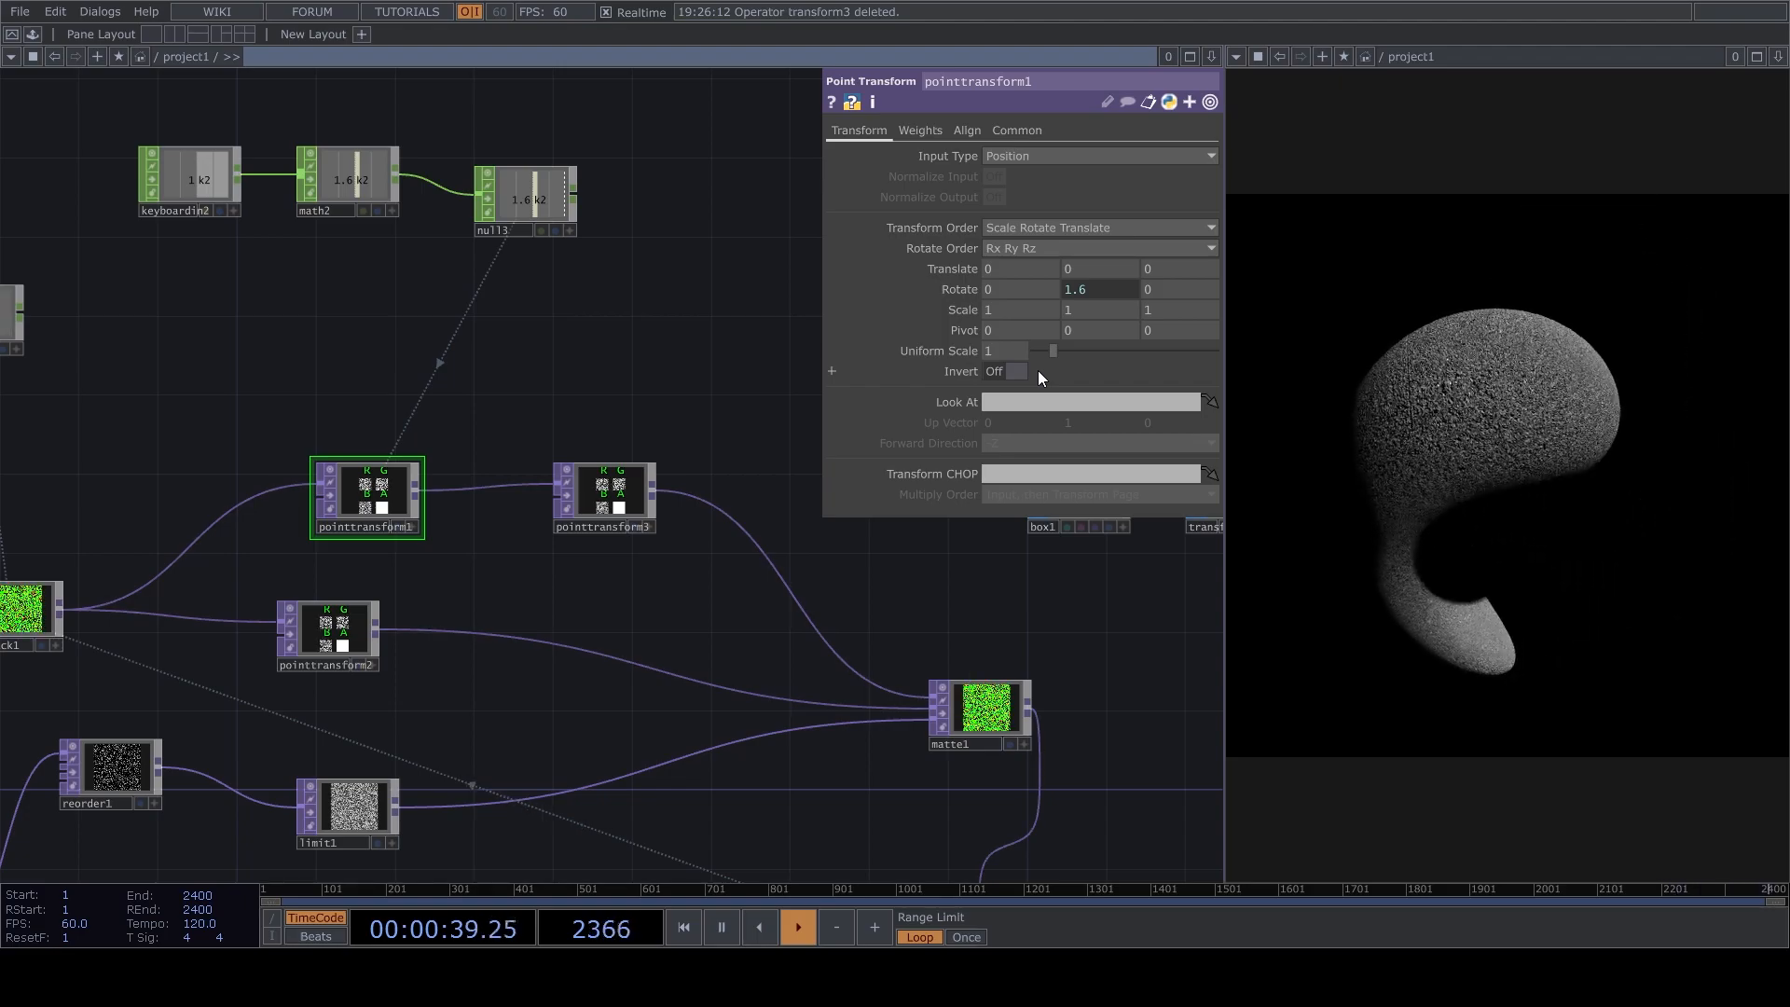
# Activate cam1's viewer and orbit it to reframe the spherical form in the render.
pyautogui.moveTo(611, 341); pyautogui.dragTo(172, 667)
pyautogui.moveTo(709, 508); pyautogui.dragTo(176, 554)
pyautogui.scroll(5, 516, 687)
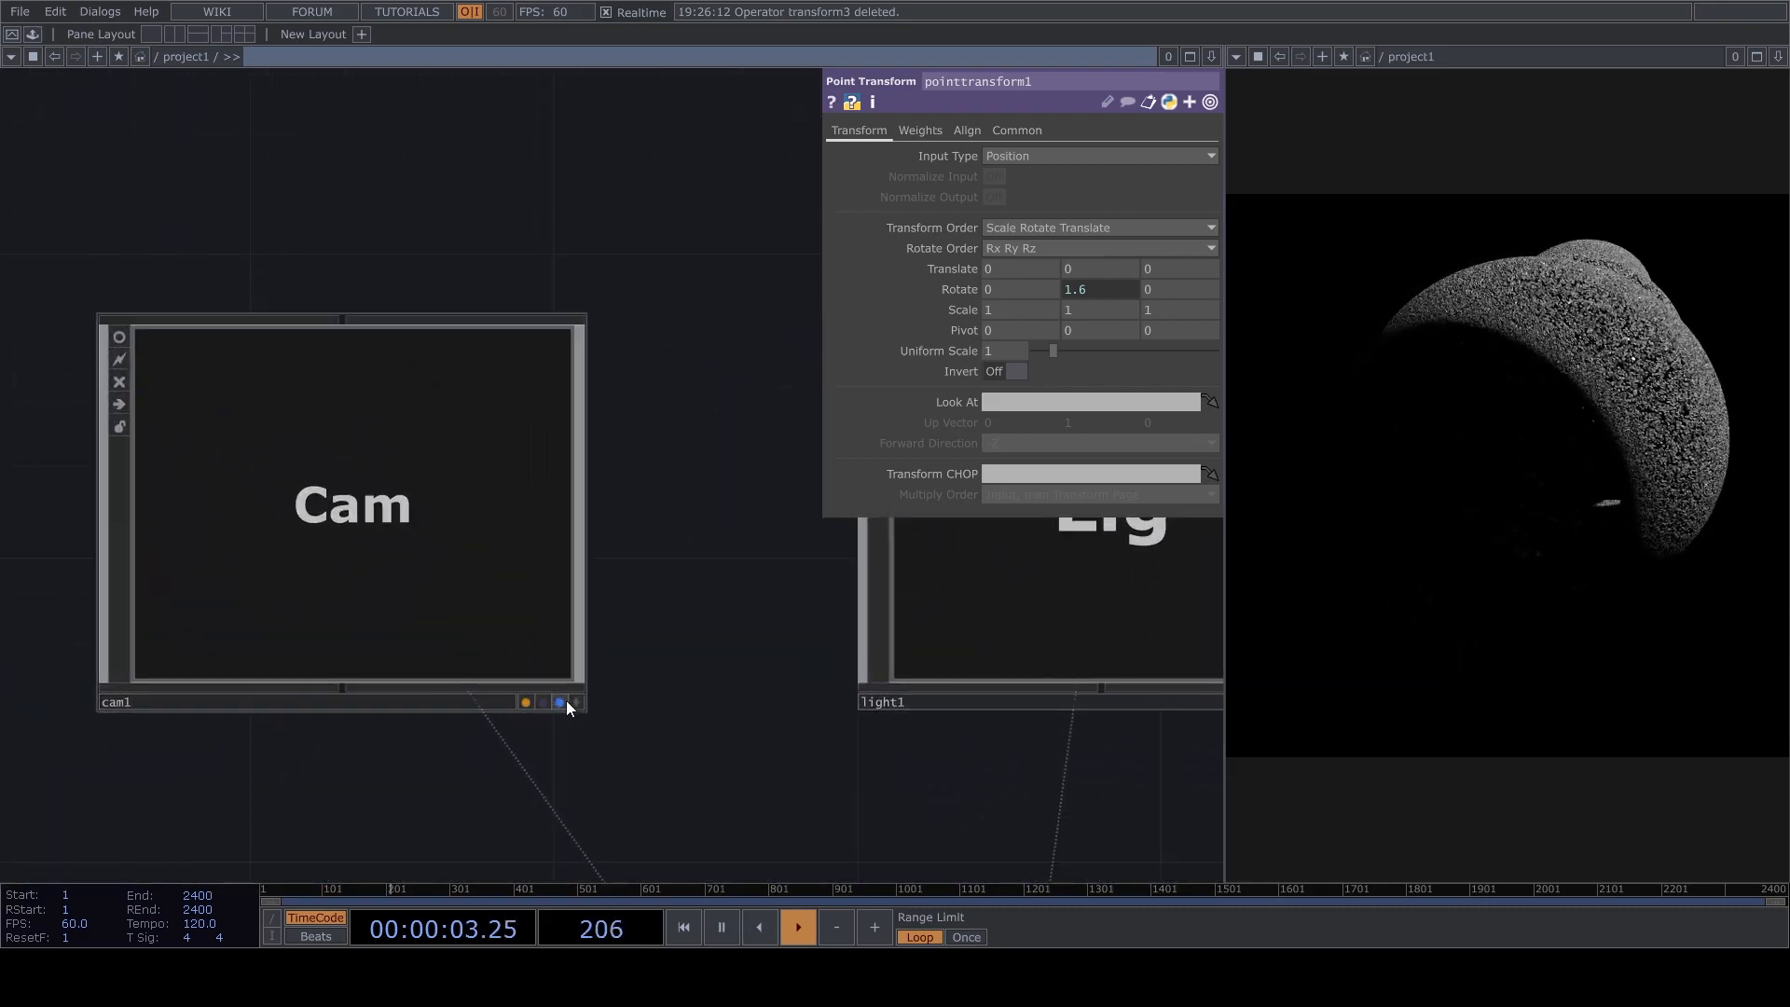
pyautogui.click(573, 699)
pyautogui.moveTo(486, 511); pyautogui.dragTo(420, 510)
pyautogui.scroll(-2, 438, 515)
pyautogui.moveTo(472, 528); pyautogui.dragTo(522, 582, button='right')
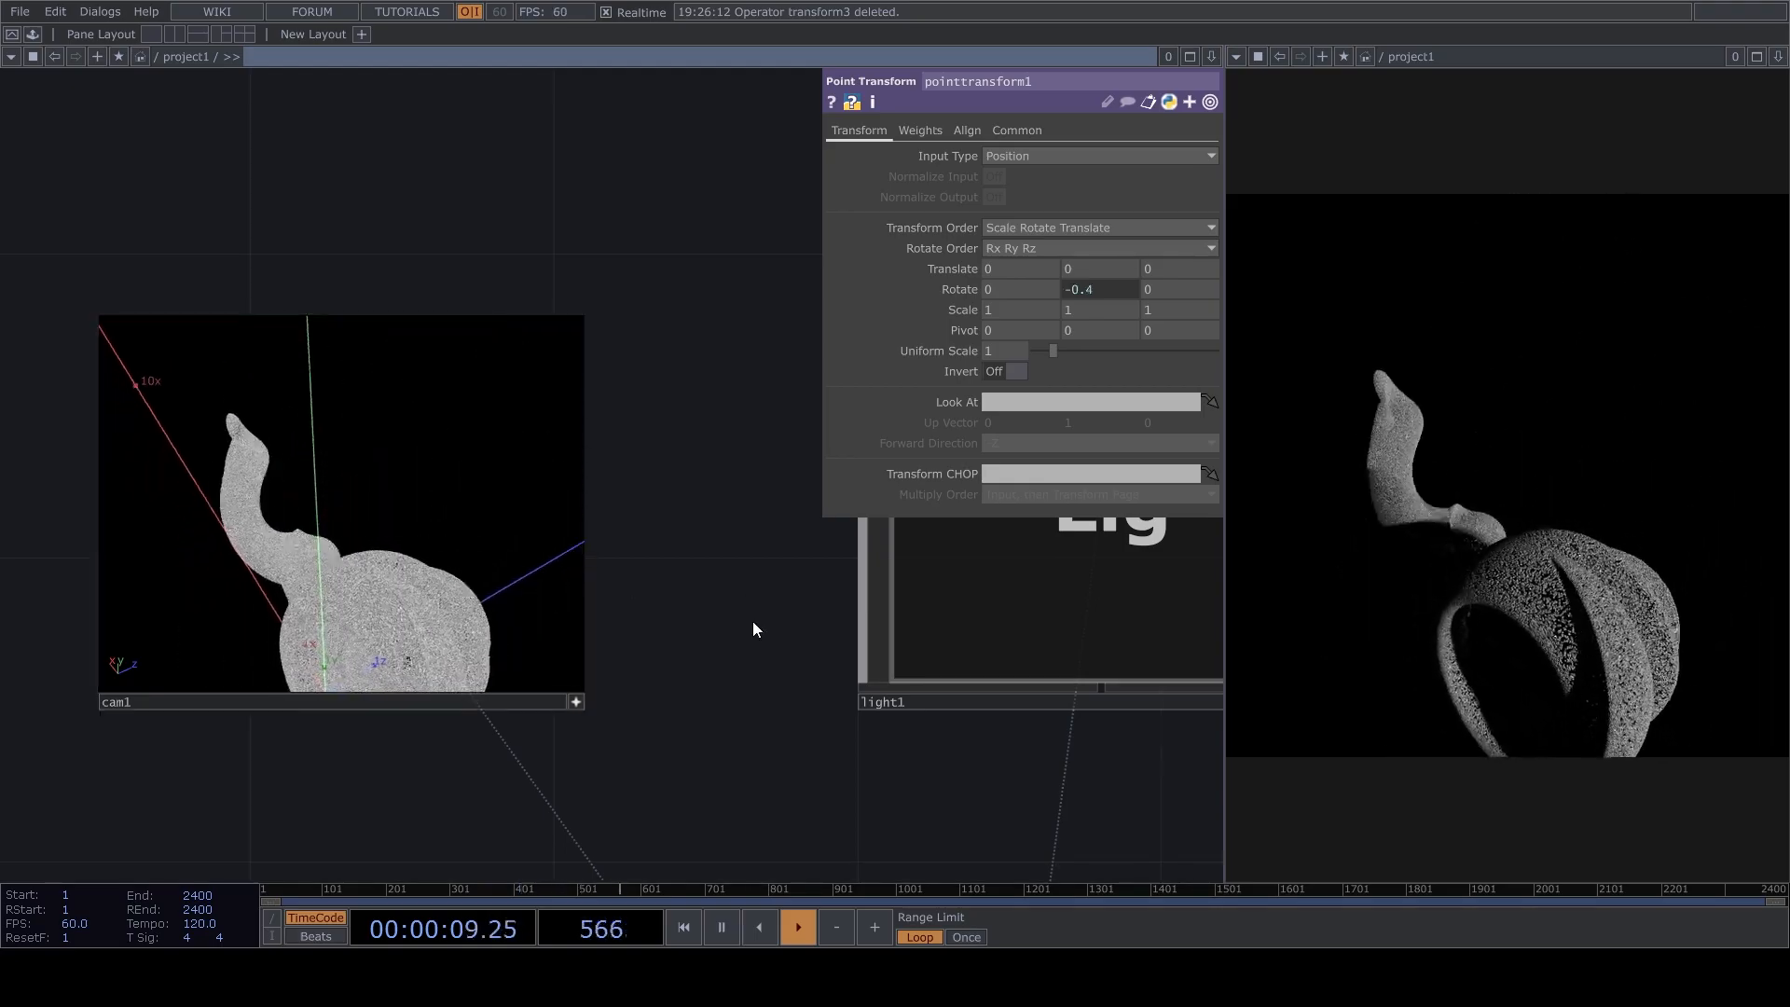
pyautogui.moveTo(752, 642); pyautogui.dragTo(727, 379)
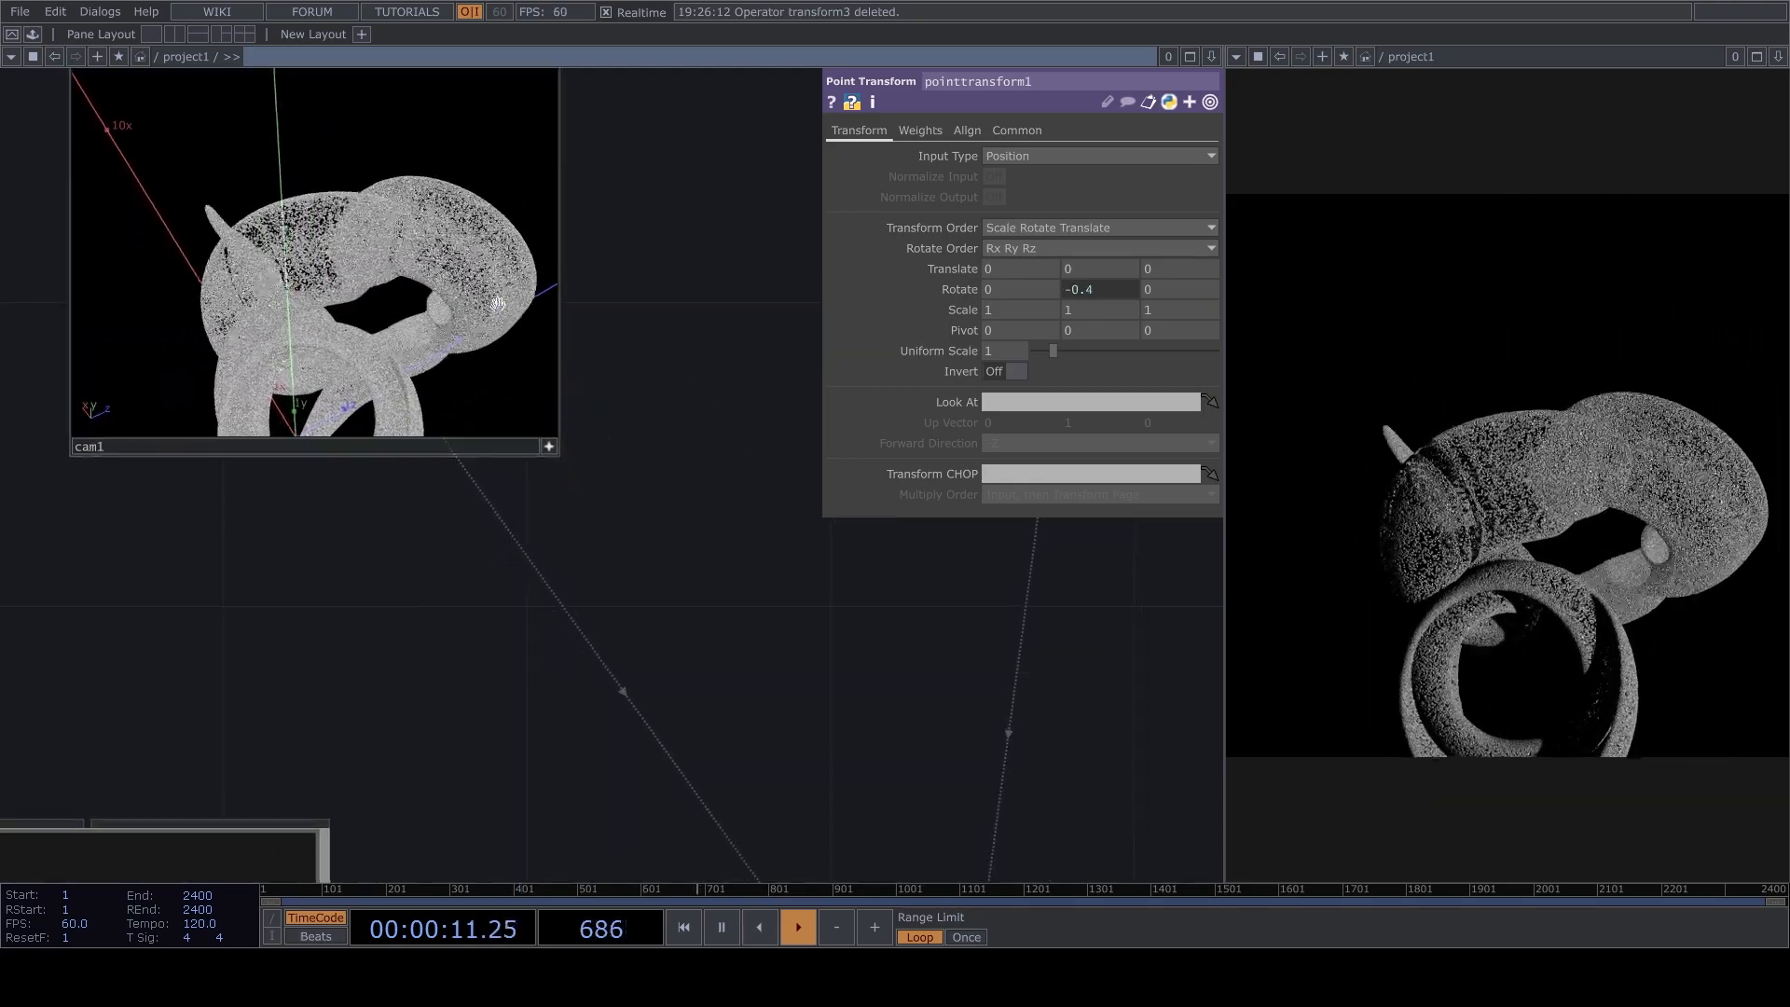
pyautogui.moveTo(715, 619); pyautogui.dragTo(804, 505)
pyautogui.scroll(-5, 803, 429)
# Reset the feedback loop and pause playback as the new form develops.
pyautogui.press('1')
pyautogui.press('space')
pyautogui.moveTo(669, 677); pyautogui.dragTo(539, 915)
pyautogui.scroll(5, 728, 588)
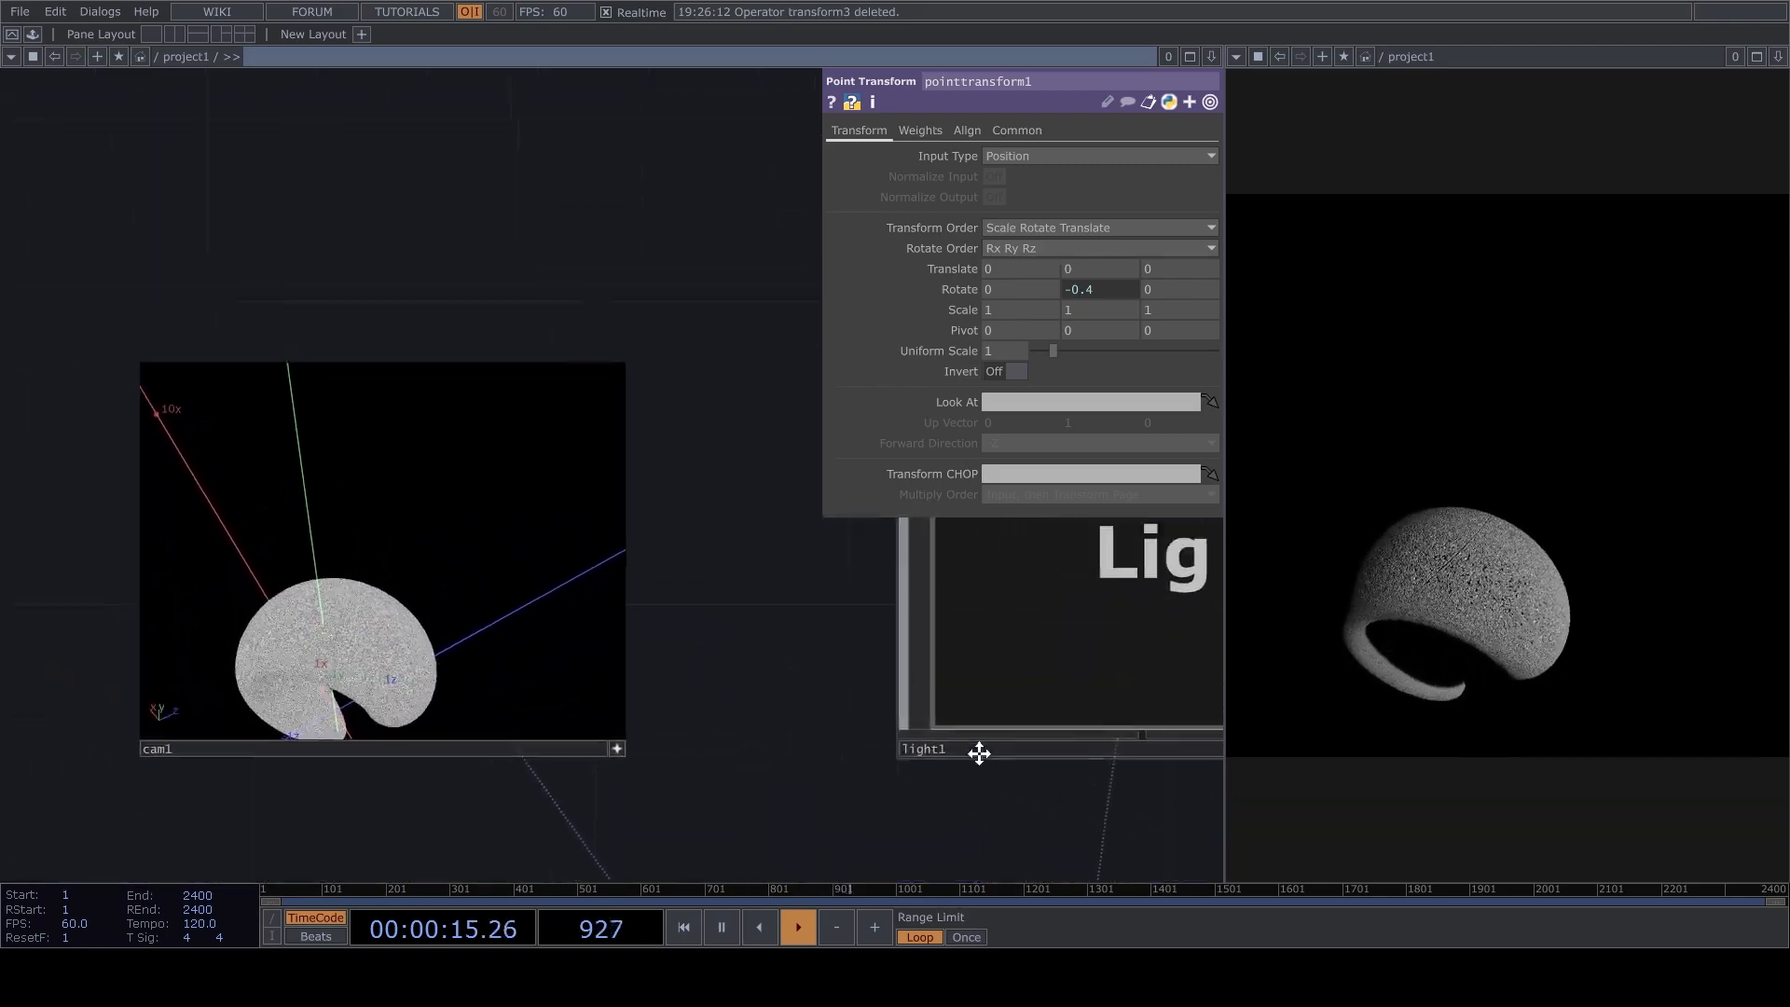
pyautogui.moveTo(939, 751); pyautogui.dragTo(1258, 827)
pyautogui.press('space')
# Move comp1 further down to make room in the network between matte1 and comp1.
pyautogui.scroll(-5, 984, 690)
pyautogui.moveTo(985, 690); pyautogui.dragTo(853, 492)
pyautogui.moveTo(791, 554); pyautogui.dragTo(802, 449)
pyautogui.scroll(-4, 802, 449)
pyautogui.moveTo(457, 629); pyautogui.dragTo(491, 572)
pyautogui.scroll(4, 492, 570)
pyautogui.moveTo(271, 280); pyautogui.dragTo(569, 555)
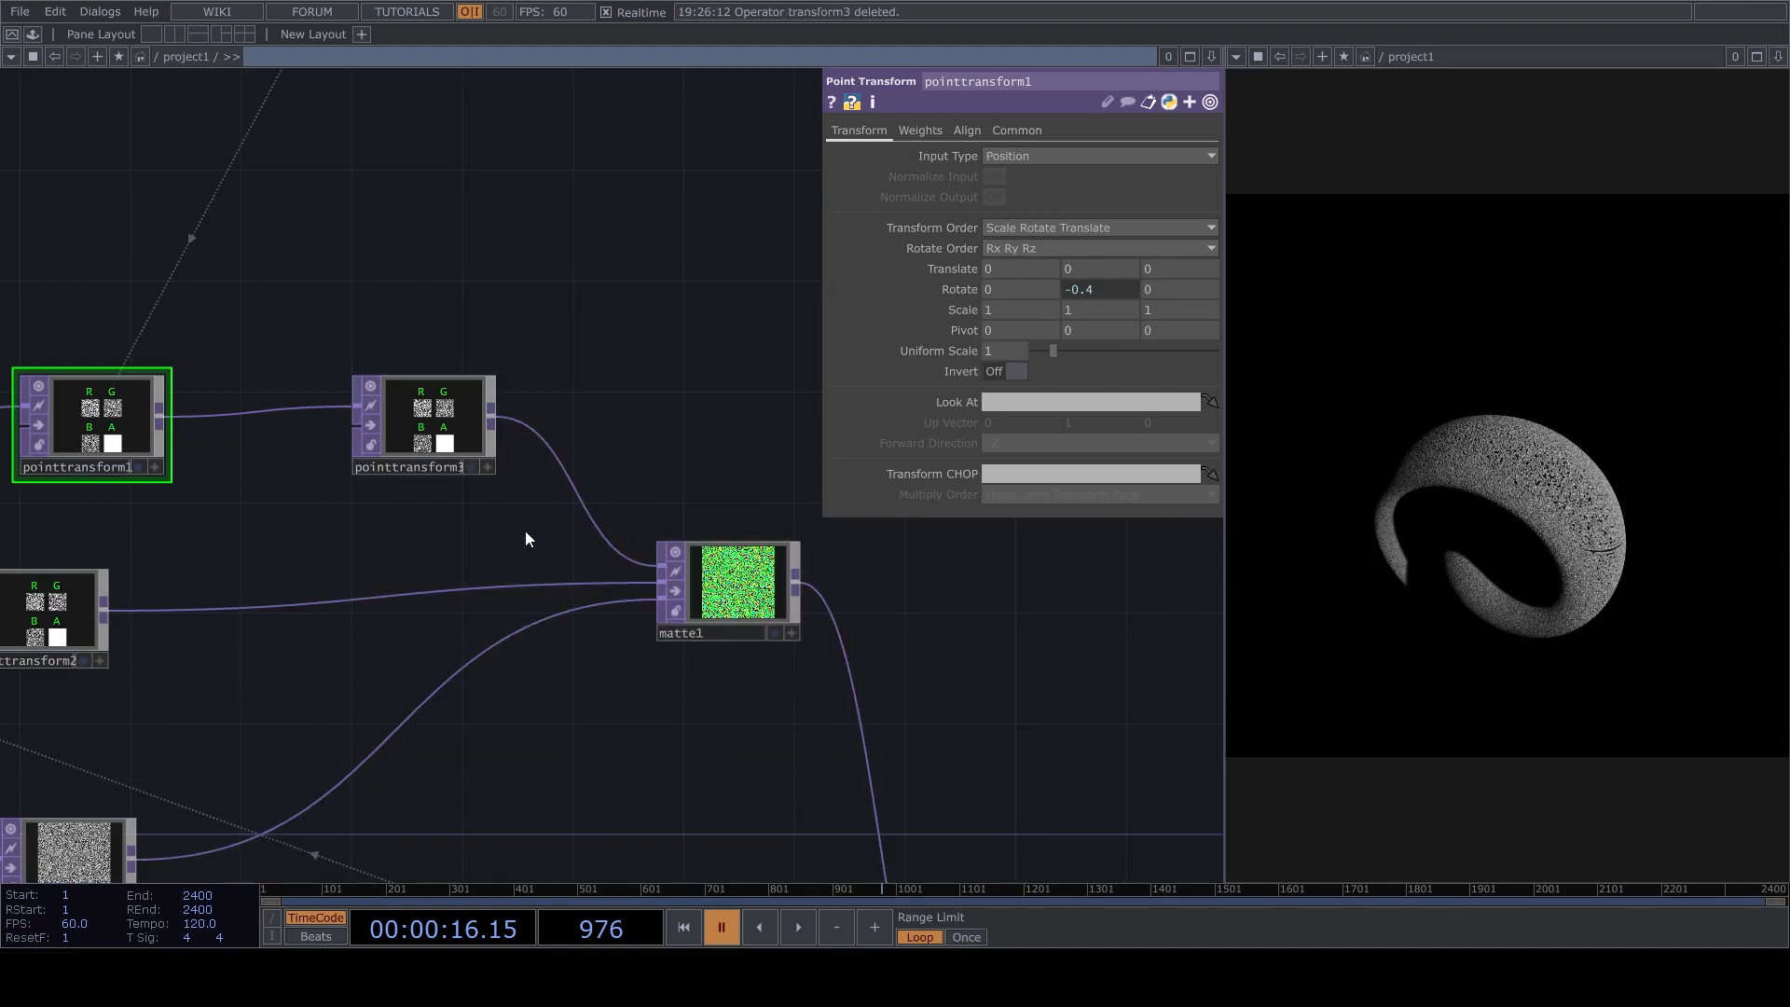
pyautogui.scroll(-3, 783, 628)
pyautogui.moveTo(841, 673); pyautogui.dragTo(1039, 714)
pyautogui.moveTo(659, 575); pyautogui.dragTo(772, 518)
pyautogui.scroll(-3, 751, 536)
pyautogui.moveTo(305, 570); pyautogui.dragTo(31, 669)
pyautogui.moveTo(720, 575); pyautogui.dragTo(547, 659)
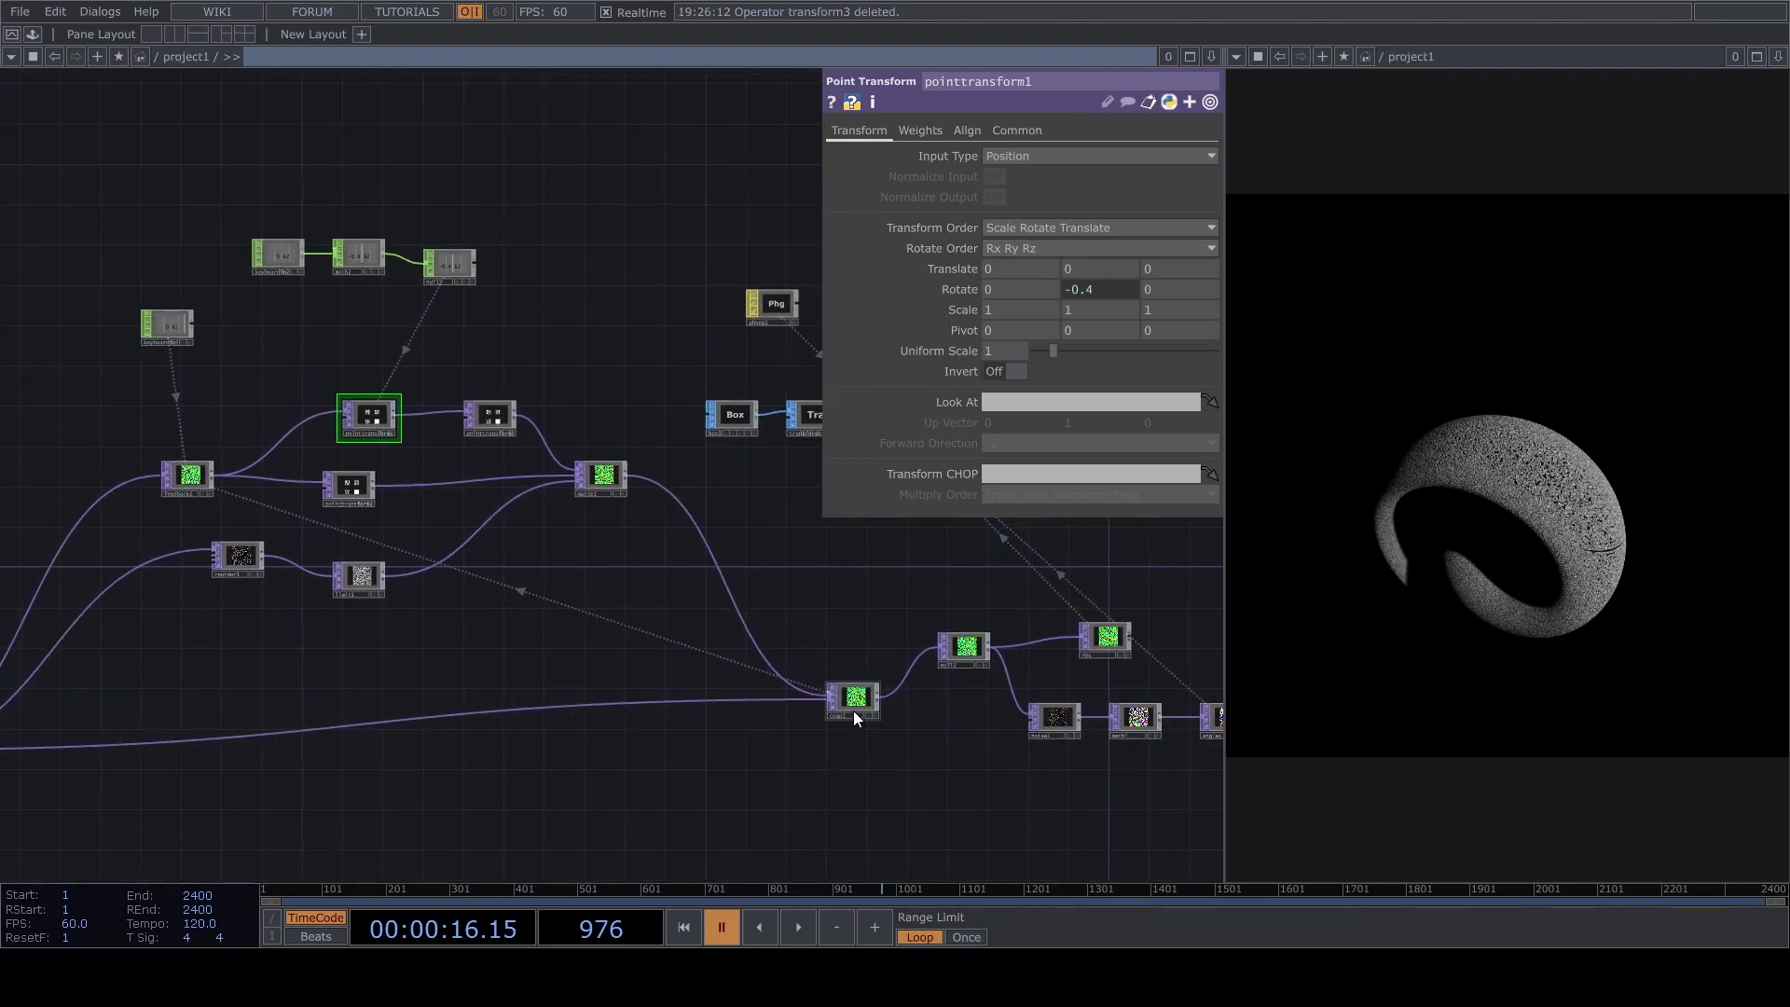
pyautogui.moveTo(852, 711); pyautogui.dragTo(893, 750)
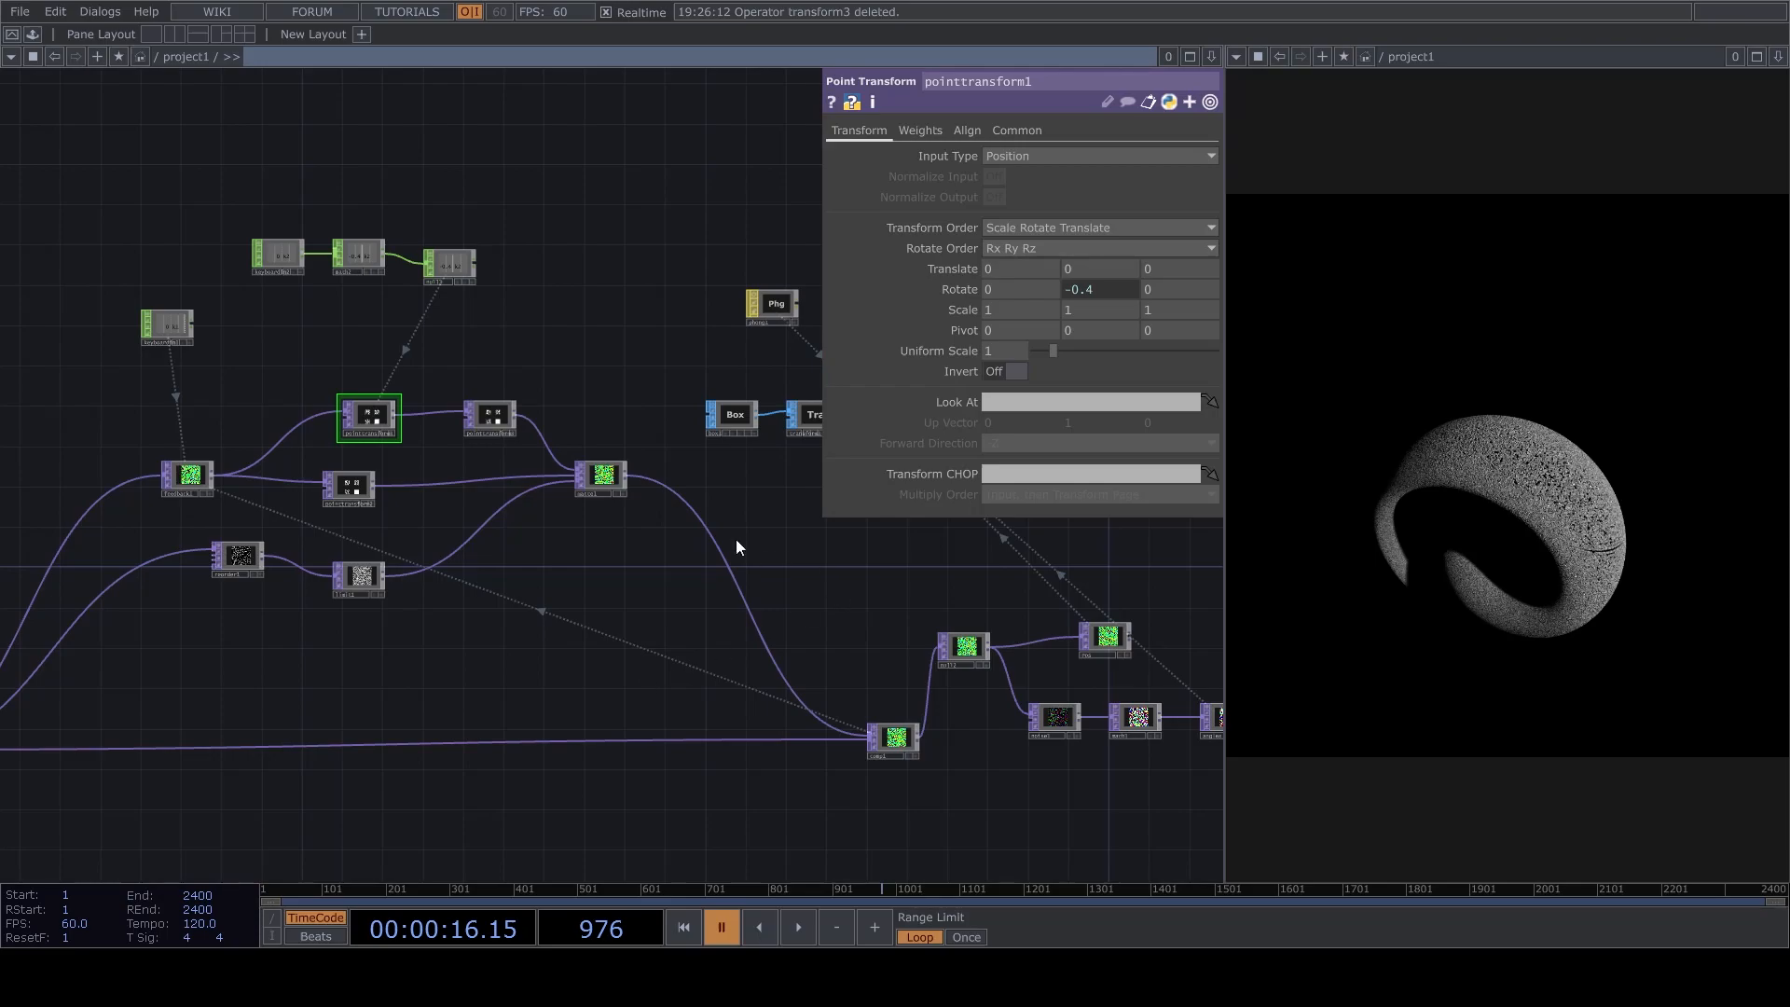
# Insert a second Matte operator on the connection between matte1 and comp1.
pyautogui.scroll(5, 770, 552)
pyautogui.rightClick(848, 760)
pyautogui.click(876, 729)
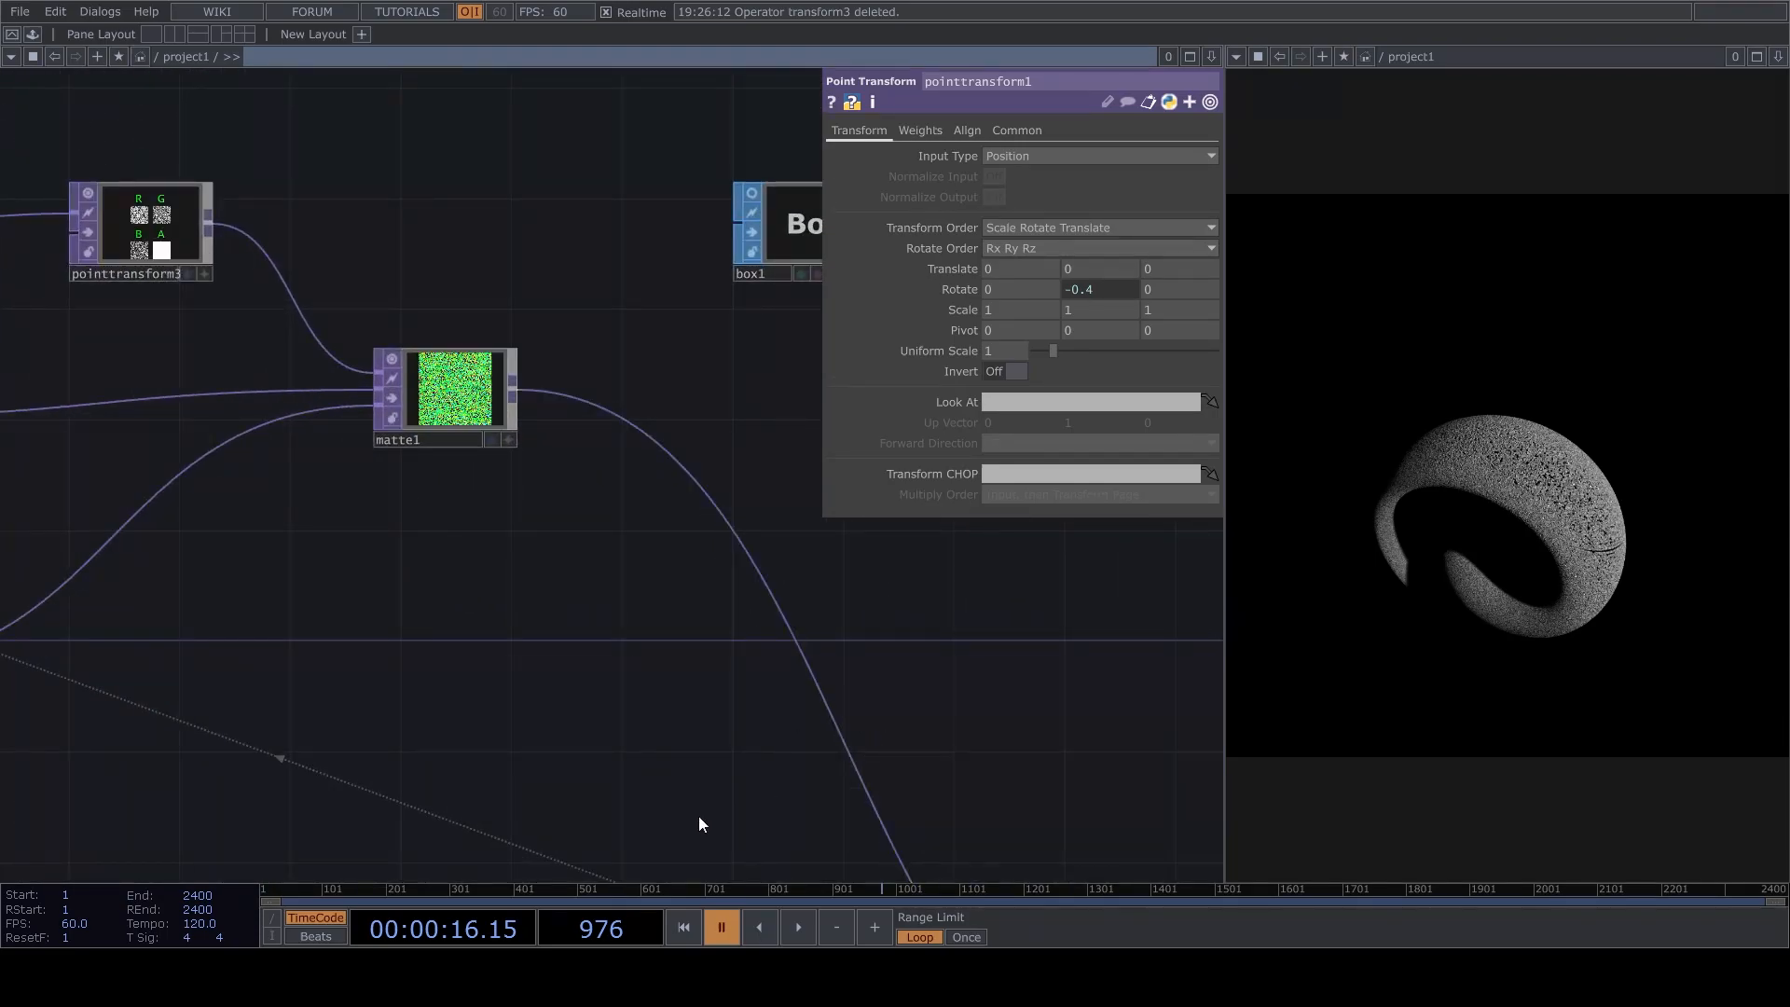
pyautogui.click(768, 742)
# Duplicate reorder1 and limit1, placing the copies below the originals.
pyautogui.moveTo(614, 769); pyautogui.dragTo(791, 715)
pyautogui.scroll(-6, 792, 715)
pyautogui.moveTo(349, 600); pyautogui.dragTo(447, 611)
pyautogui.scroll(4, 447, 612)
pyautogui.moveTo(576, 572); pyautogui.dragTo(596, 507)
pyautogui.moveTo(297, 675); pyautogui.dragTo(382, 506)
pyautogui.click(459, 432)
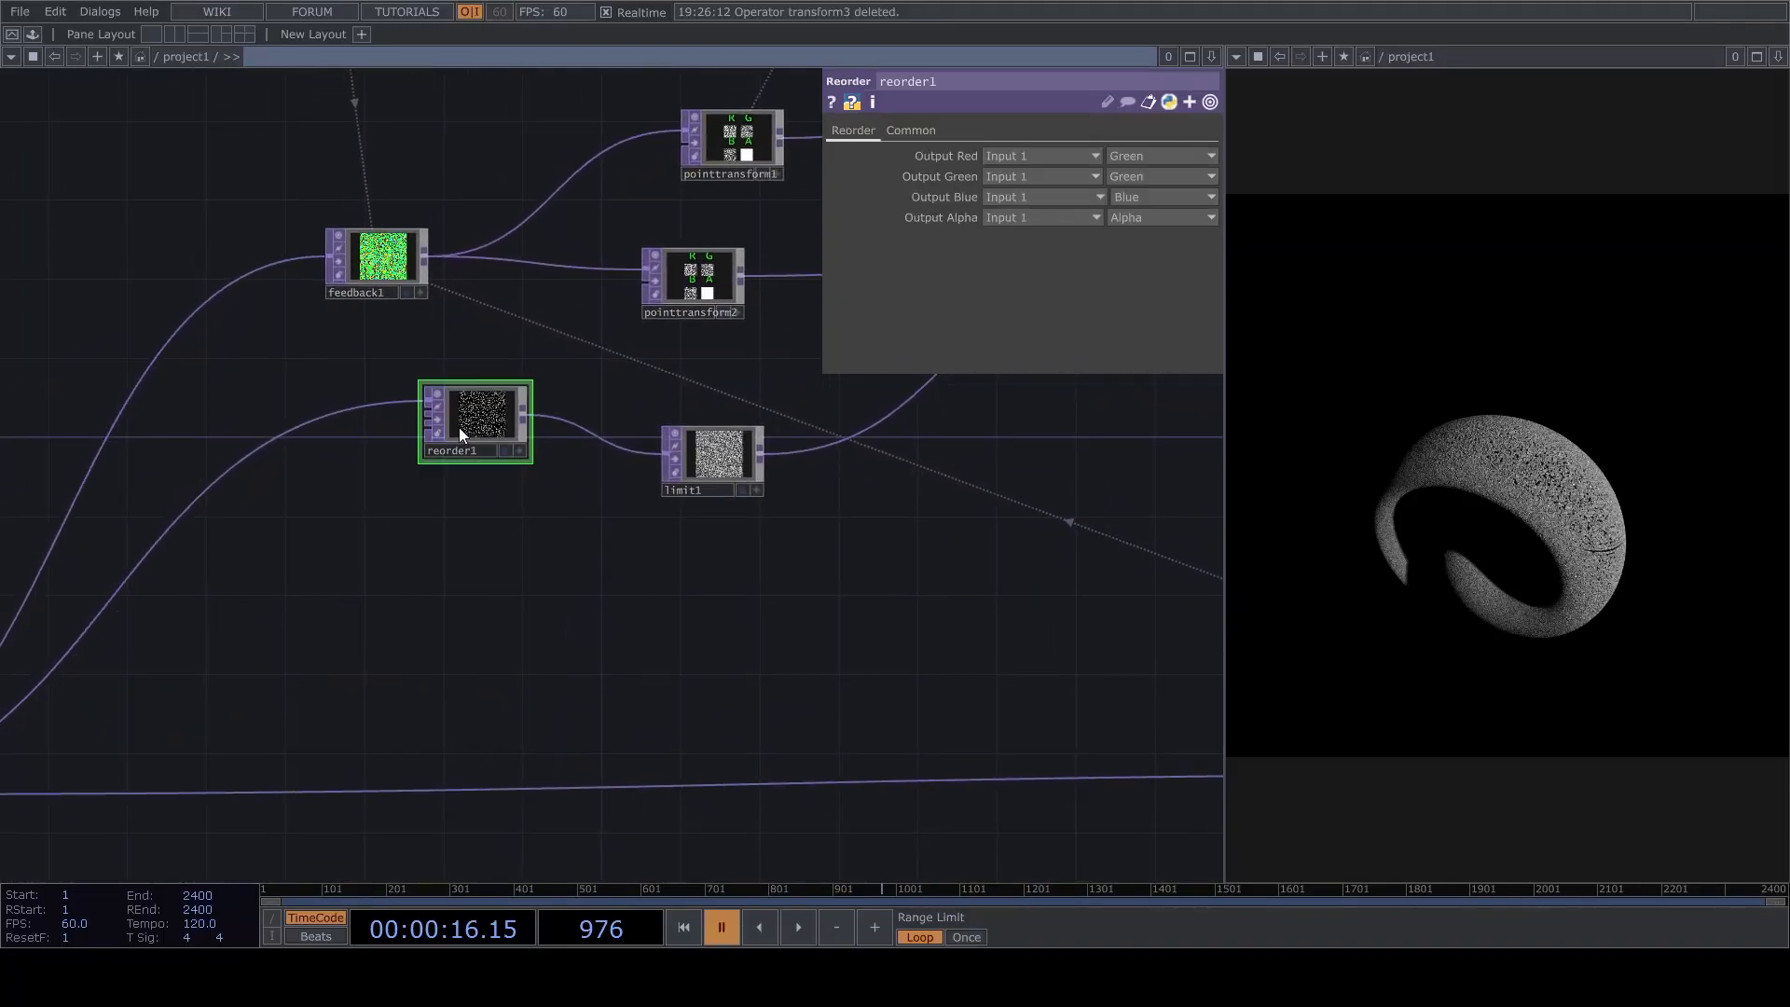
pyautogui.hotkey('ctrl', 'v')
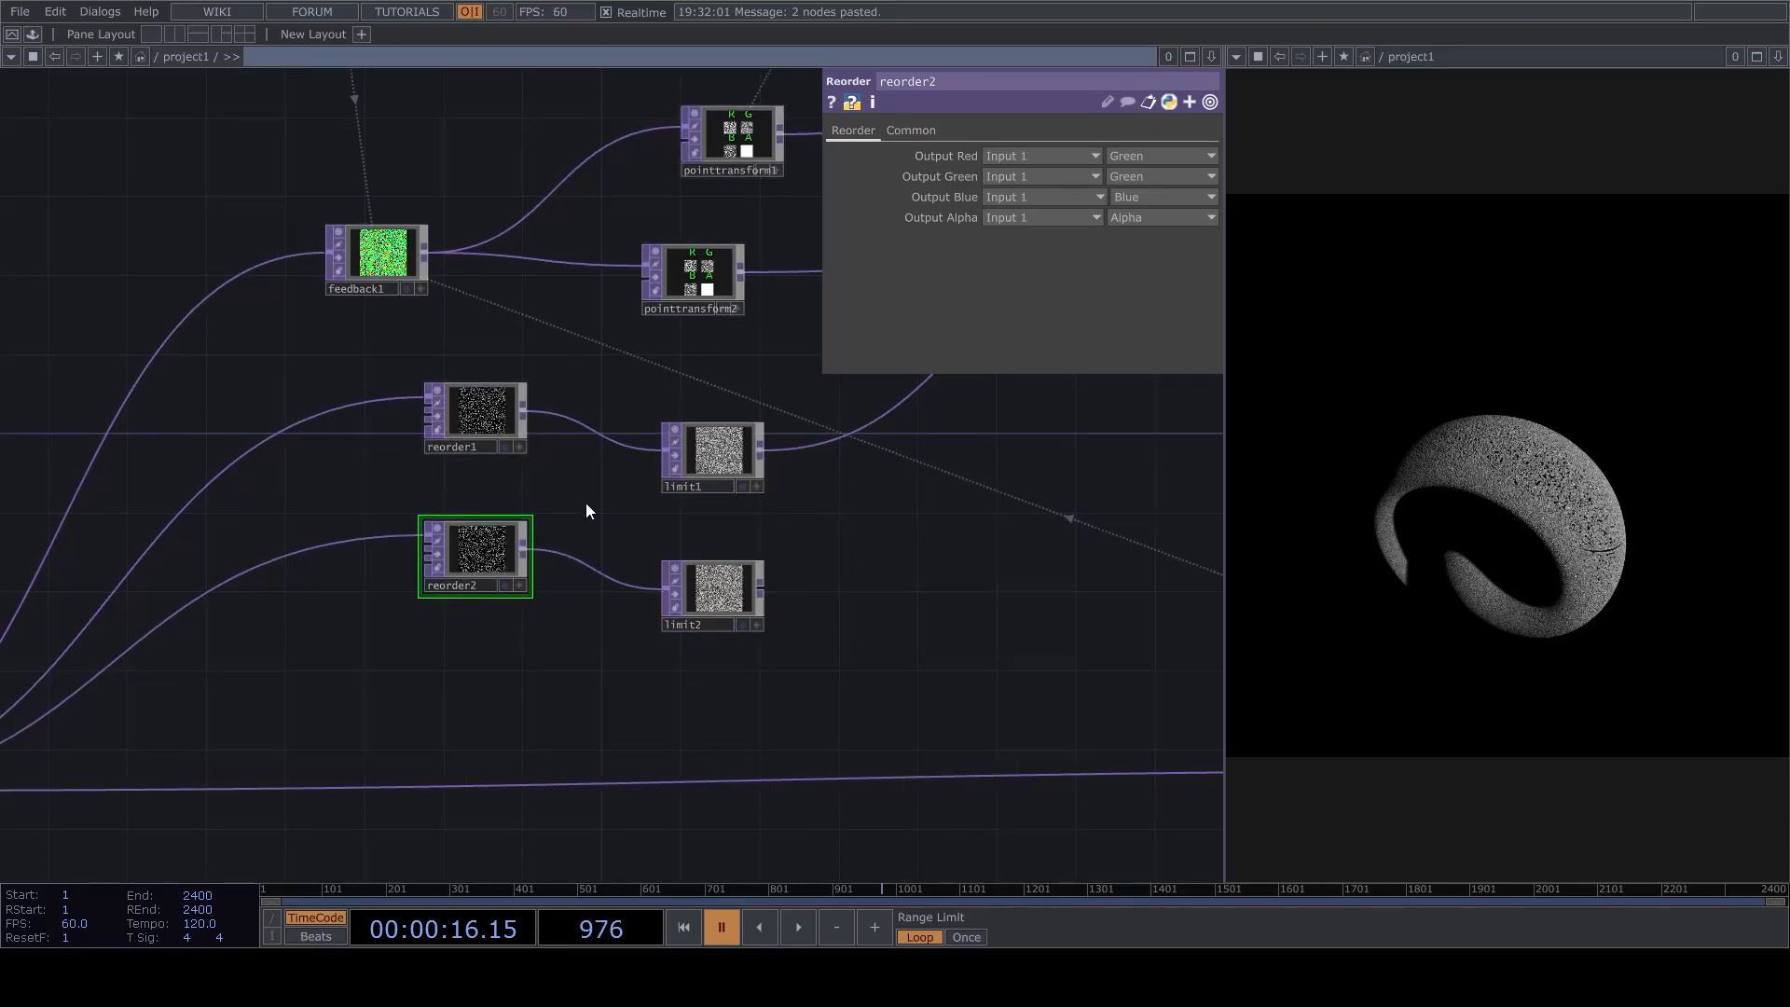
# Set reorder2's red output to Red and wire limit2 into matte2's third input.
pyautogui.click(1159, 155)
pyautogui.click(1139, 173)
pyautogui.moveTo(920, 598); pyautogui.dragTo(487, 554)
pyautogui.scroll(-2, 487, 553)
pyautogui.scroll(1, 423, 539)
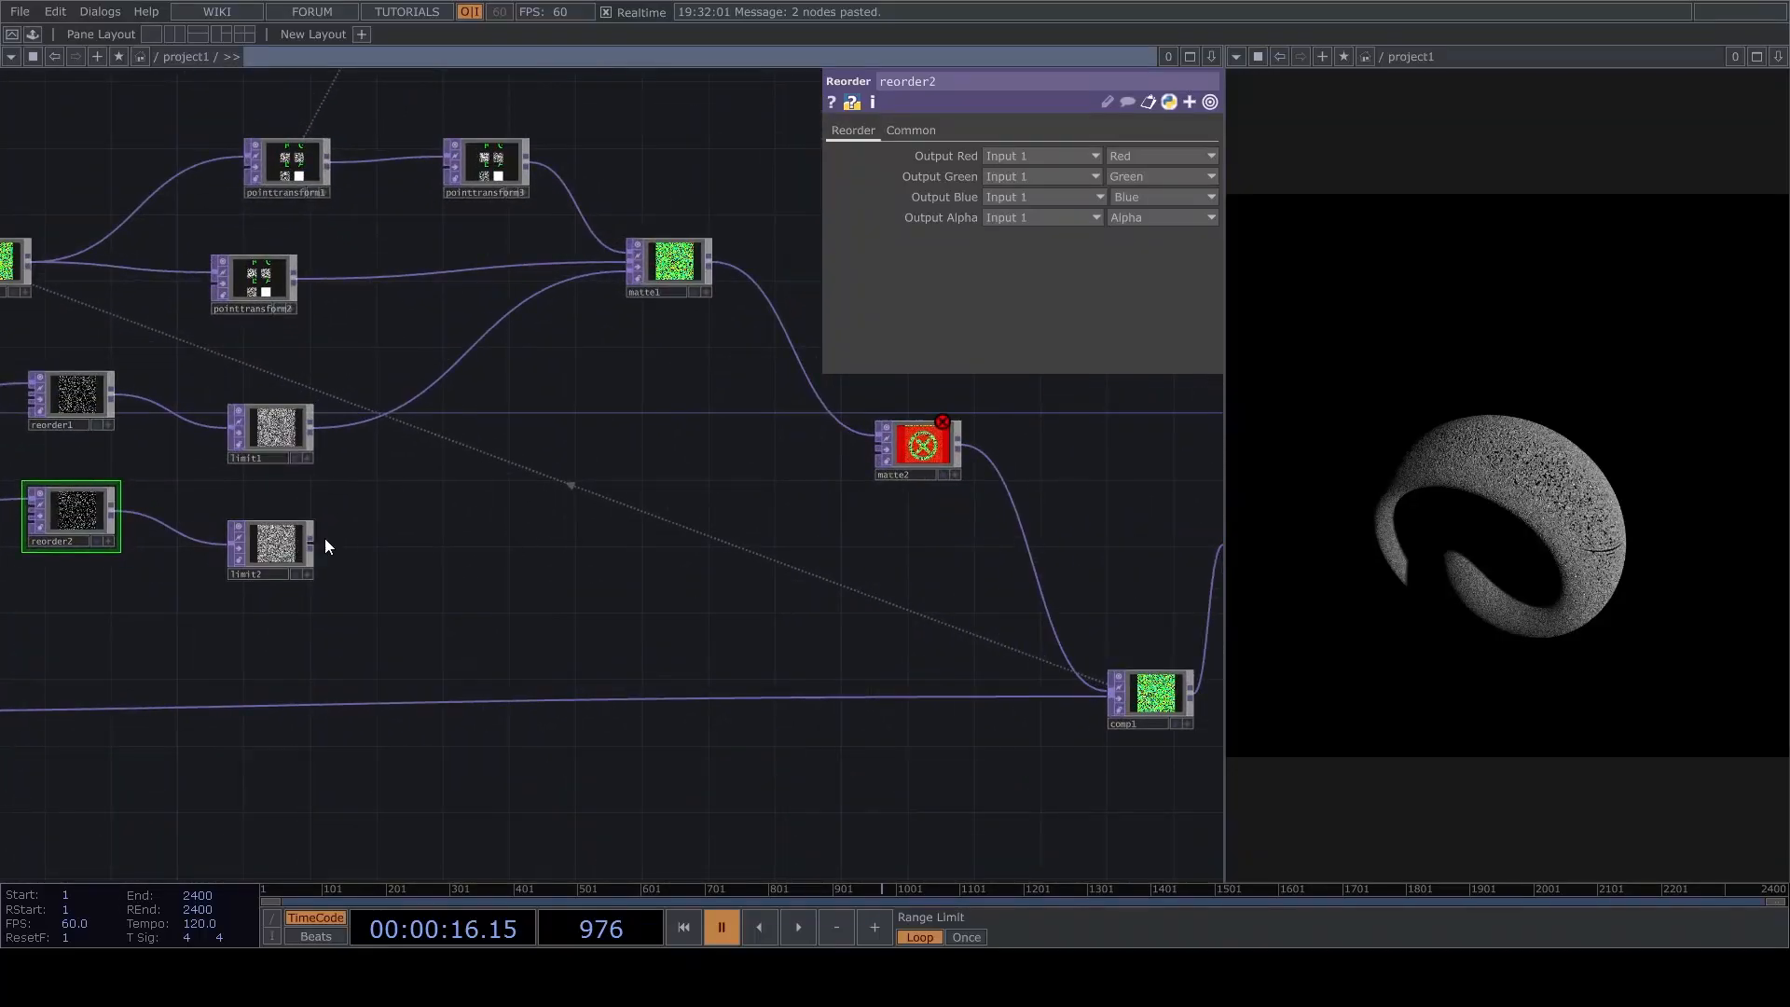
pyautogui.moveTo(316, 543); pyautogui.dragTo(873, 459)
pyautogui.moveTo(585, 507); pyautogui.dragTo(578, 534)
pyautogui.moveTo(936, 475); pyautogui.dragTo(1051, 443)
pyautogui.moveTo(794, 557); pyautogui.dragTo(655, 598)
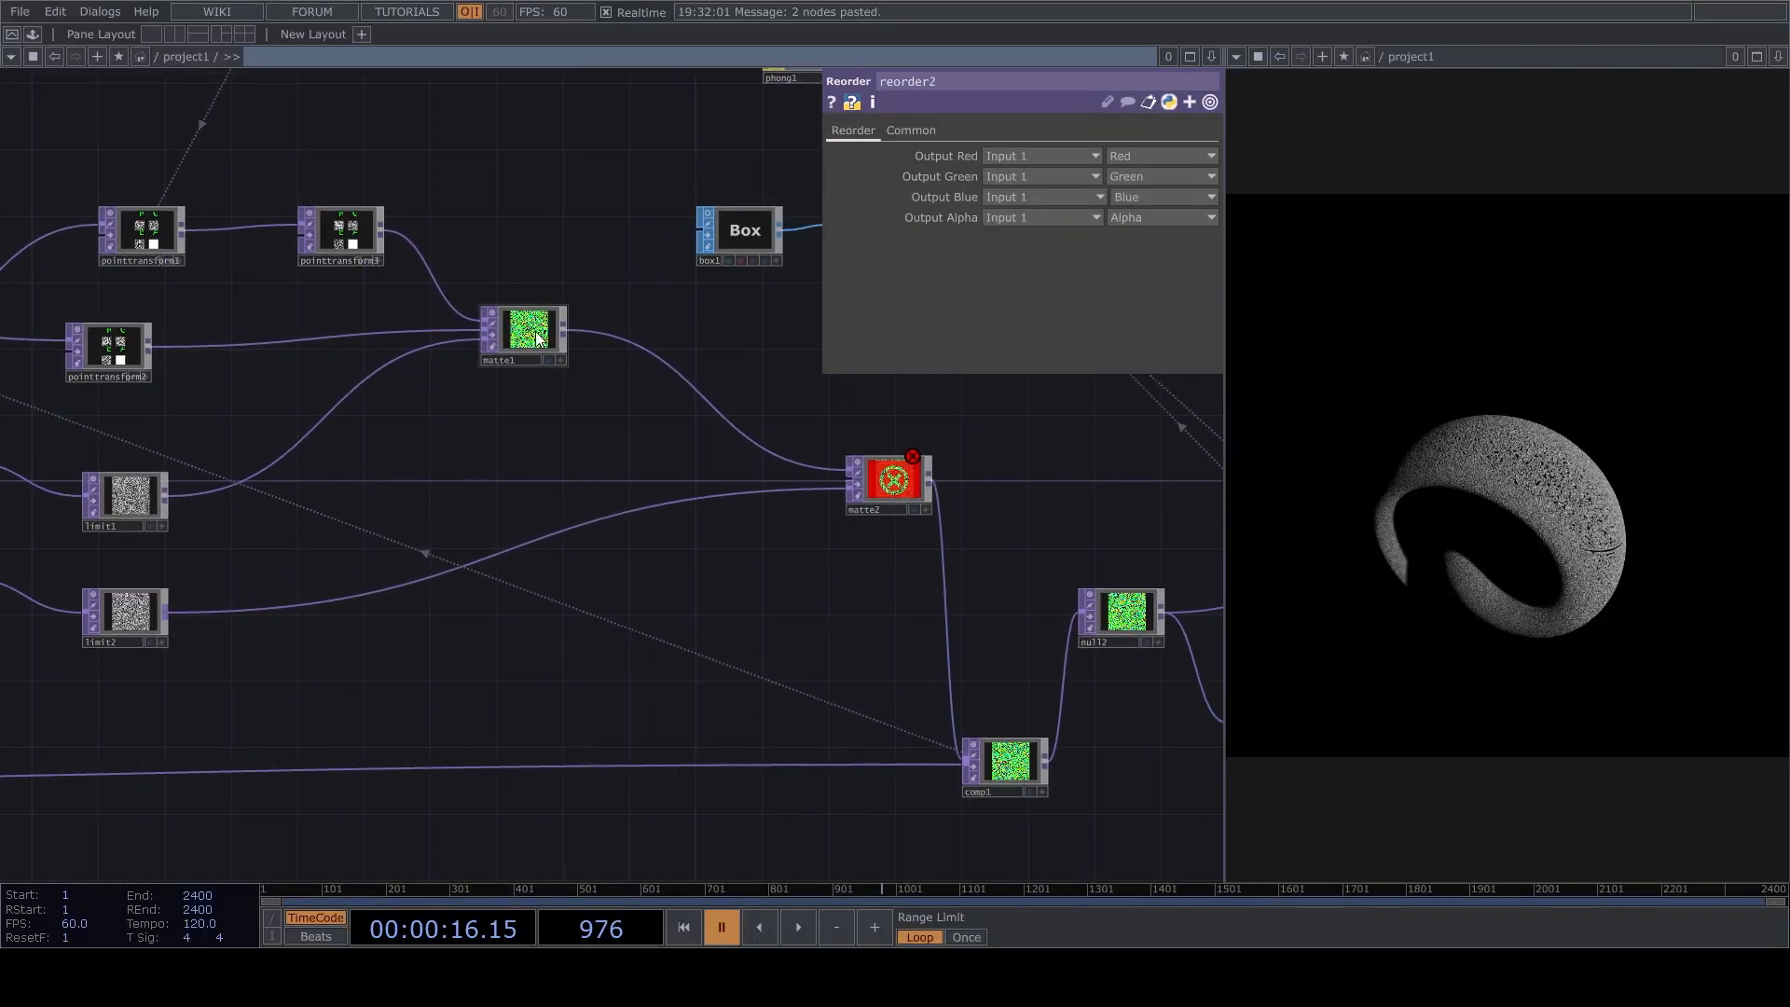
# Add a Point Transform fed by matte1, wire it into matte2's second input, and resume playback.
pyautogui.moveTo(562, 333); pyautogui.dragTo(503, 462)
pyautogui.click(449, 691)
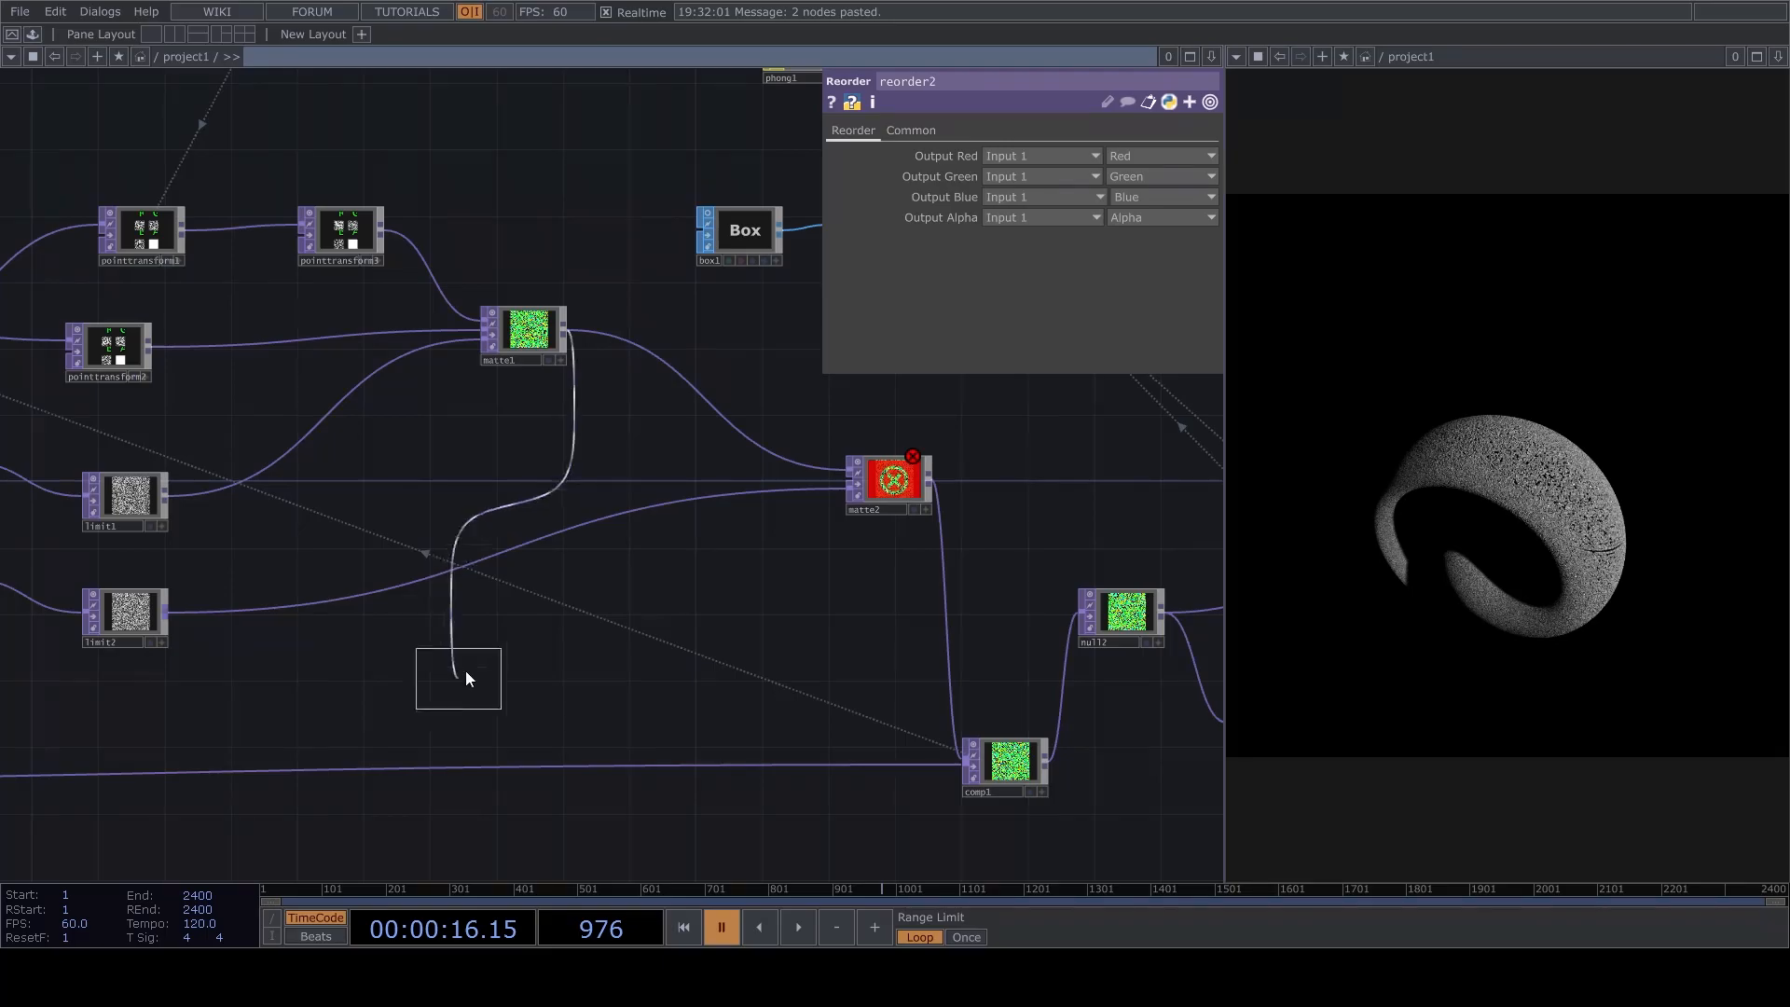
pyautogui.click(573, 449)
pyautogui.scroll(4, 583, 451)
pyautogui.moveTo(751, 587); pyautogui.dragTo(410, 604)
pyautogui.moveTo(294, 483); pyautogui.dragTo(743, 557)
pyautogui.press('space')
# Set the X translation of pointtransform4 to 0.015 and pause playback.
pyautogui.moveTo(601, 657); pyautogui.dragTo(720, 678)
pyautogui.scroll(-5, 591, 510)
pyautogui.scroll(5, 759, 419)
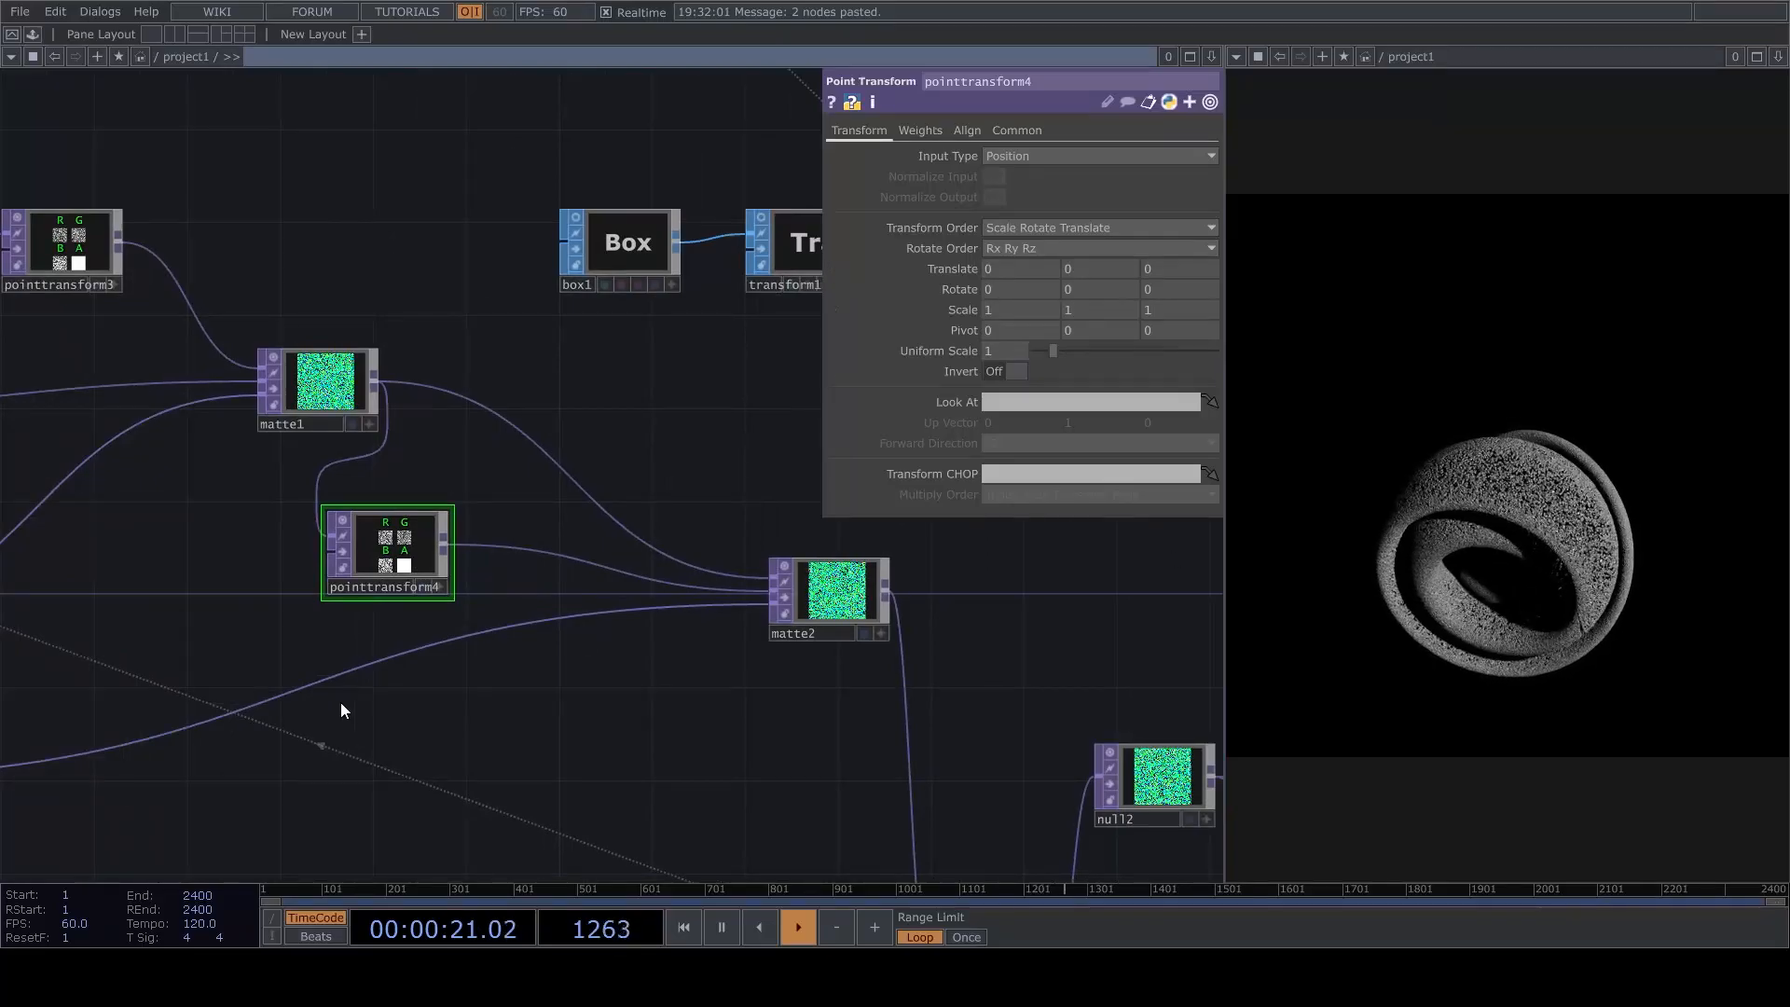
pyautogui.scroll(3, 396, 571)
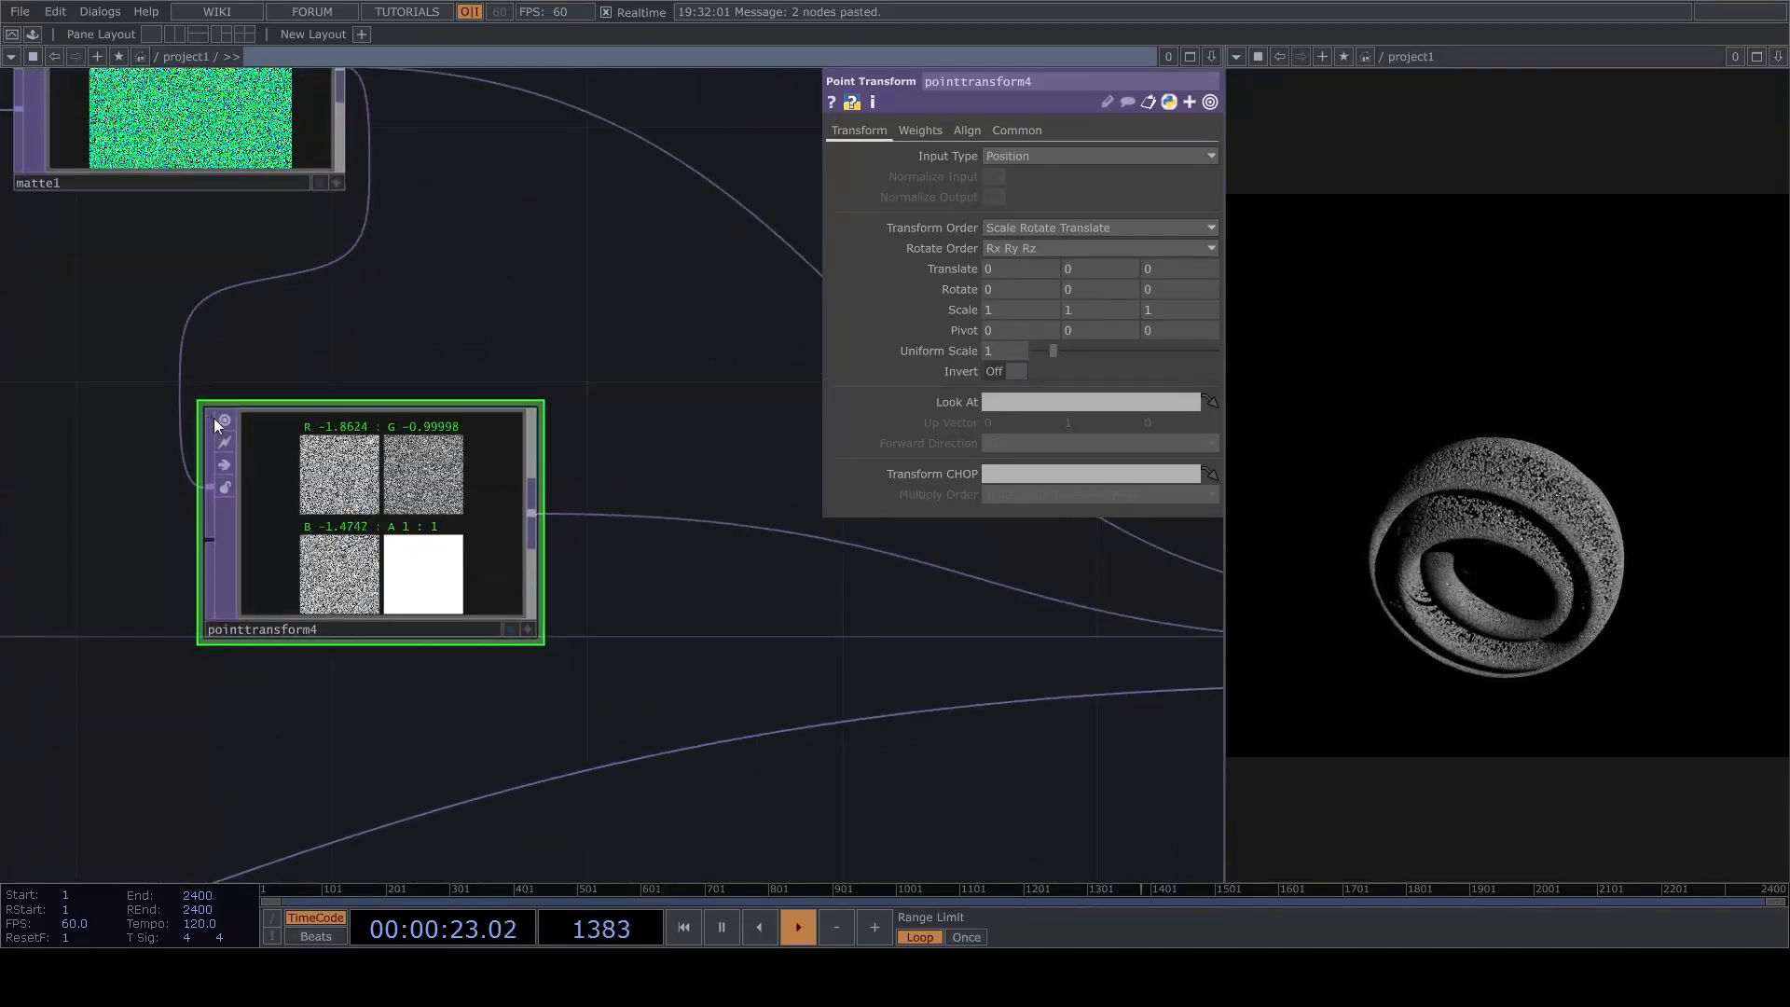
pyautogui.moveTo(378, 484); pyautogui.dragTo(441, 485)
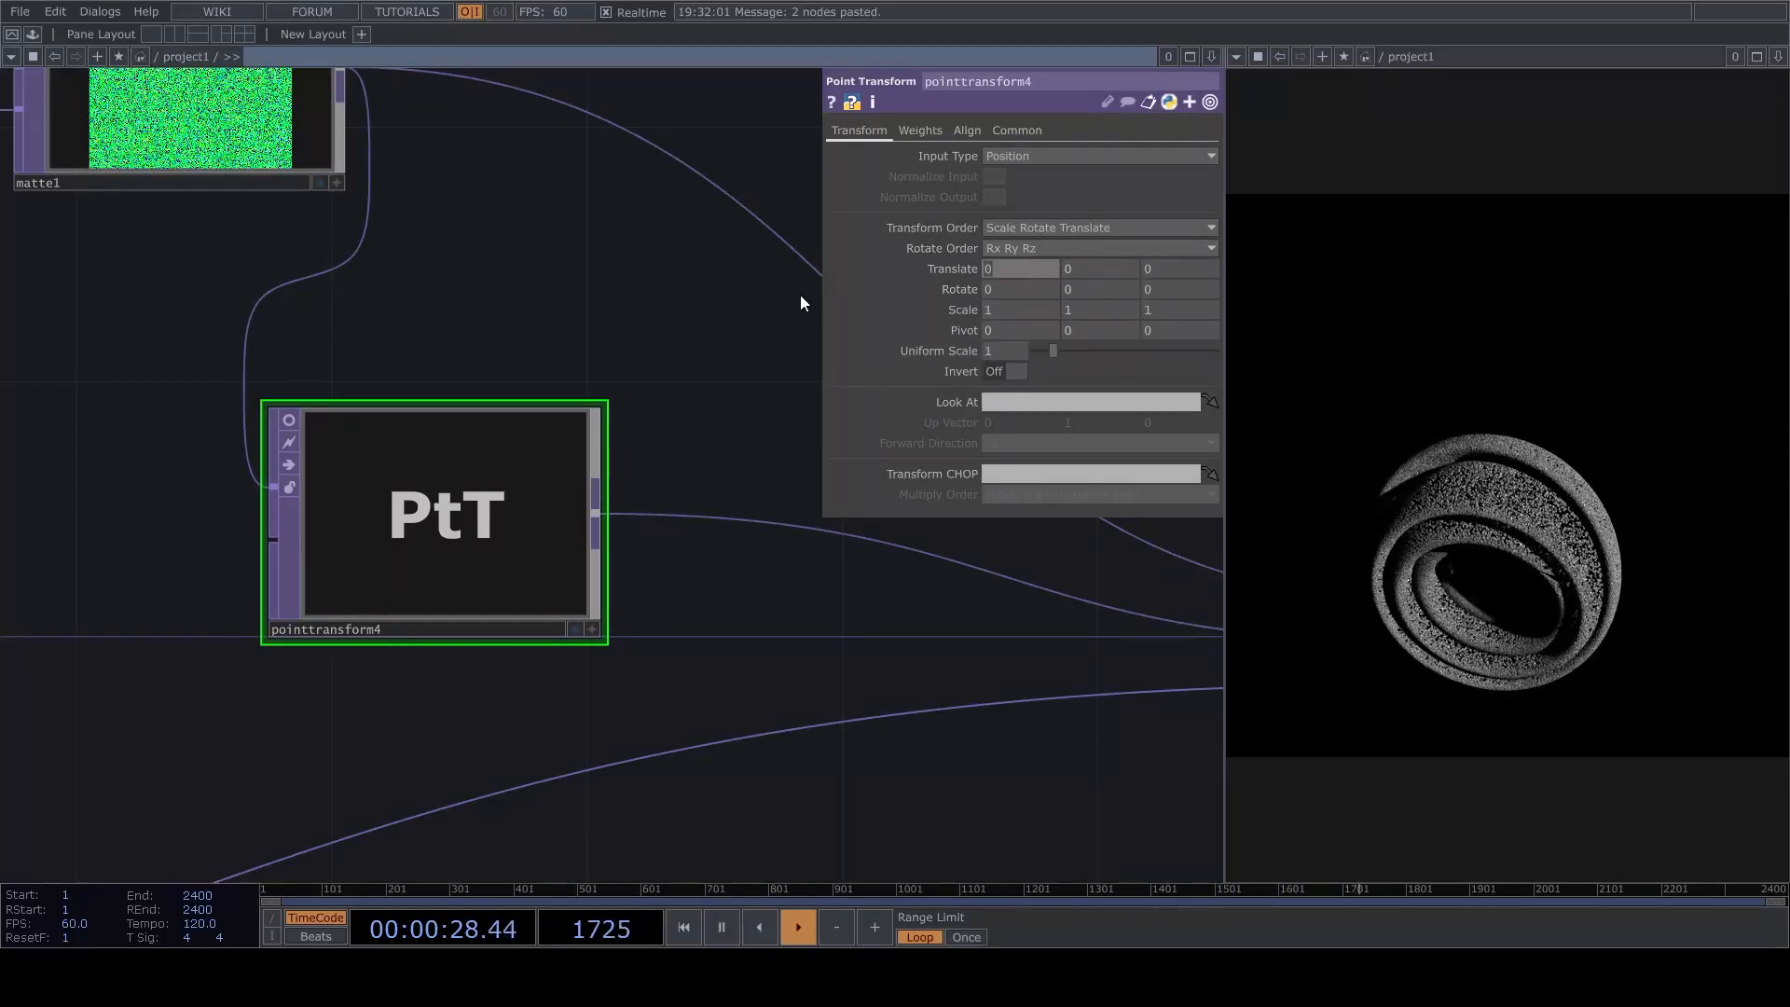
pyautogui.write('.')
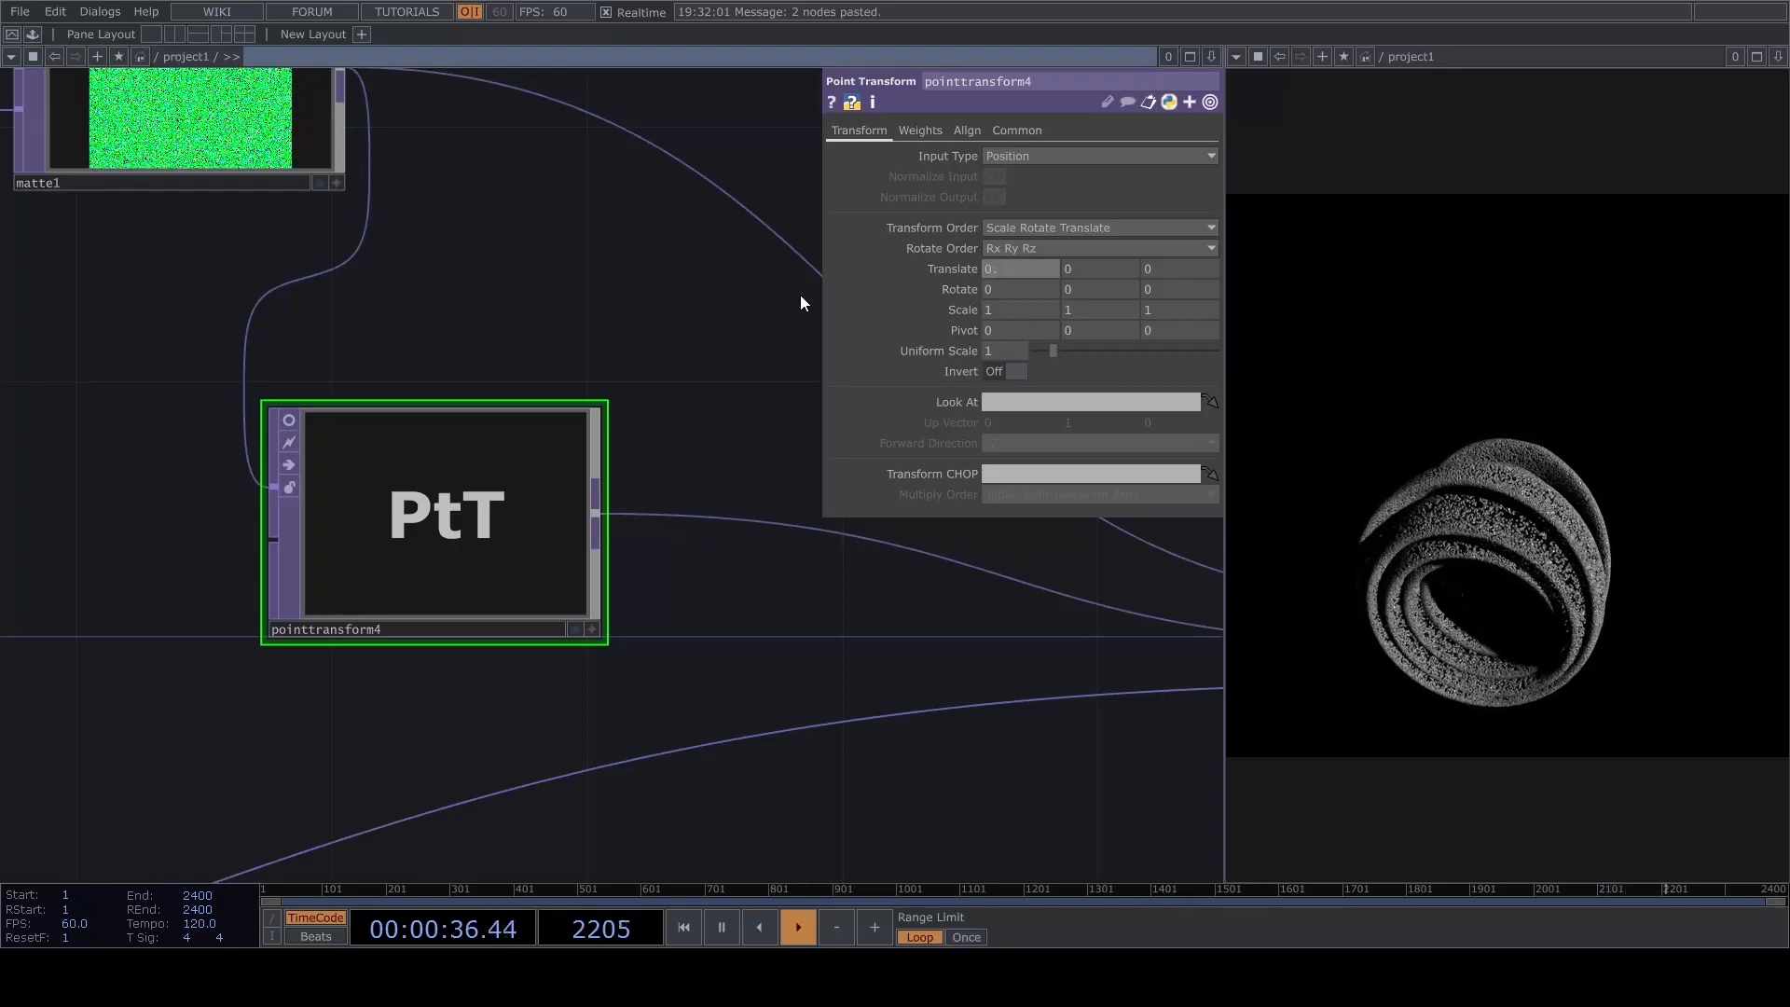
pyautogui.write('0015')
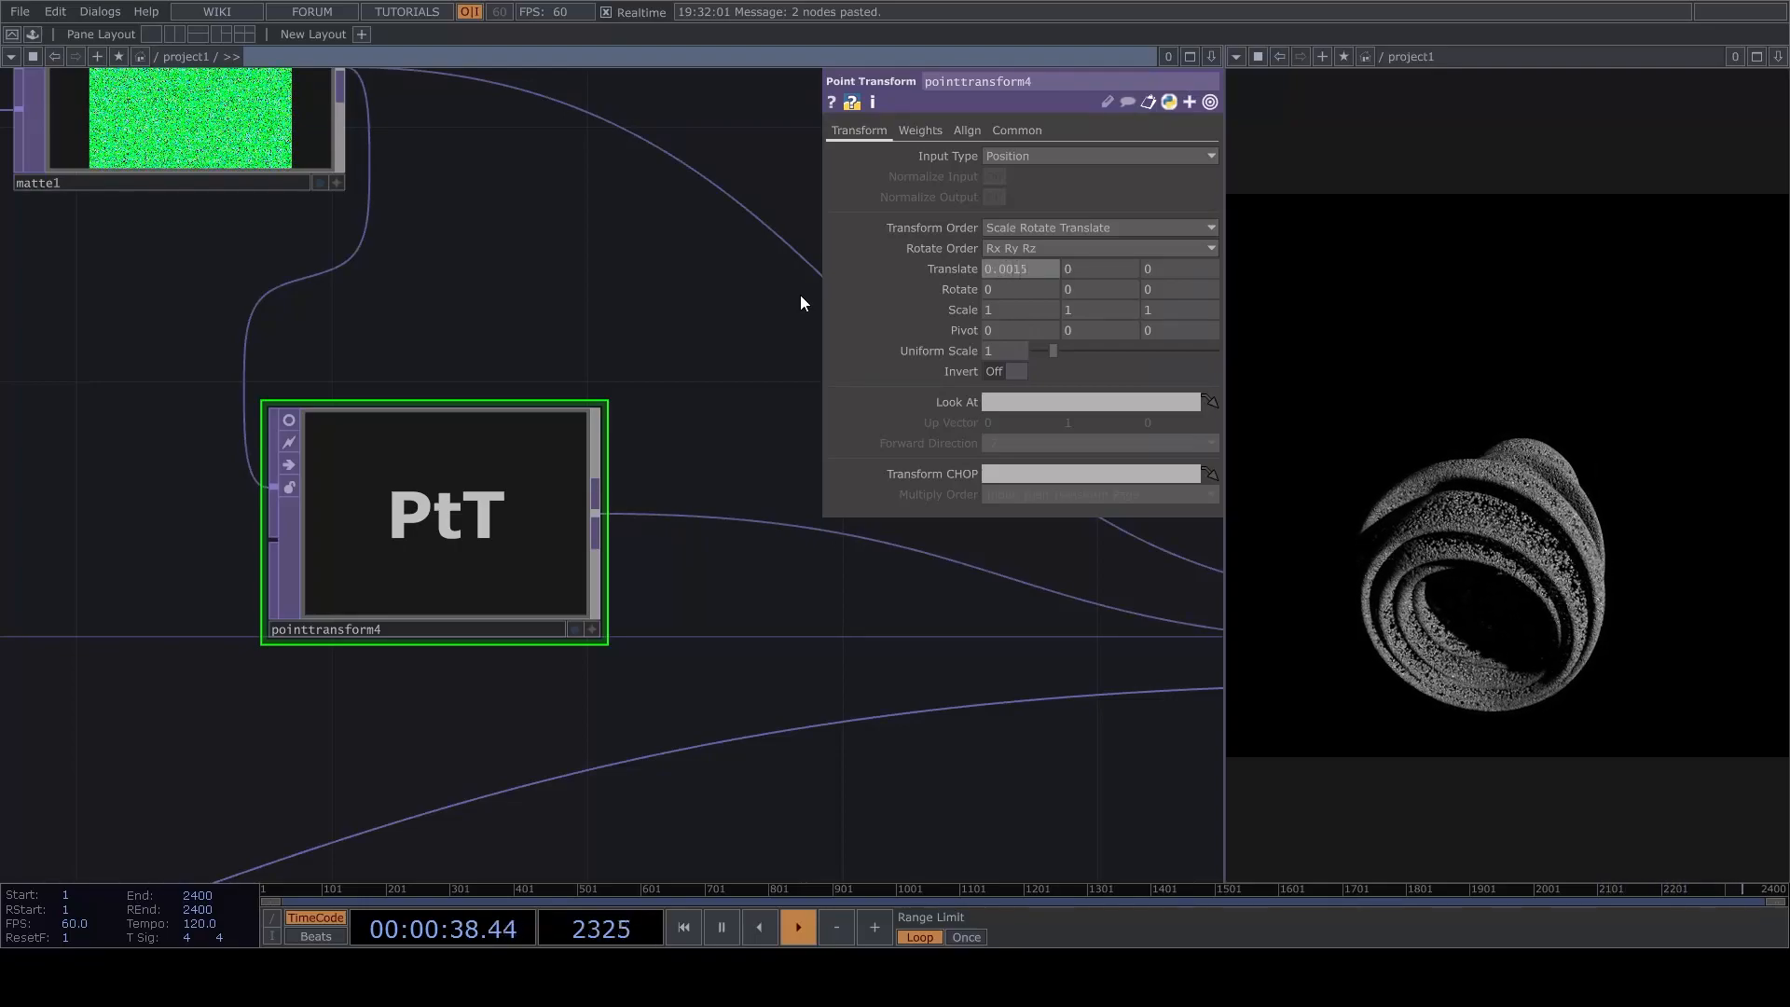
pyautogui.press('BackSpace')
pyautogui.press('BackSpace')
pyautogui.press('BackSpace')
pyautogui.write('15')
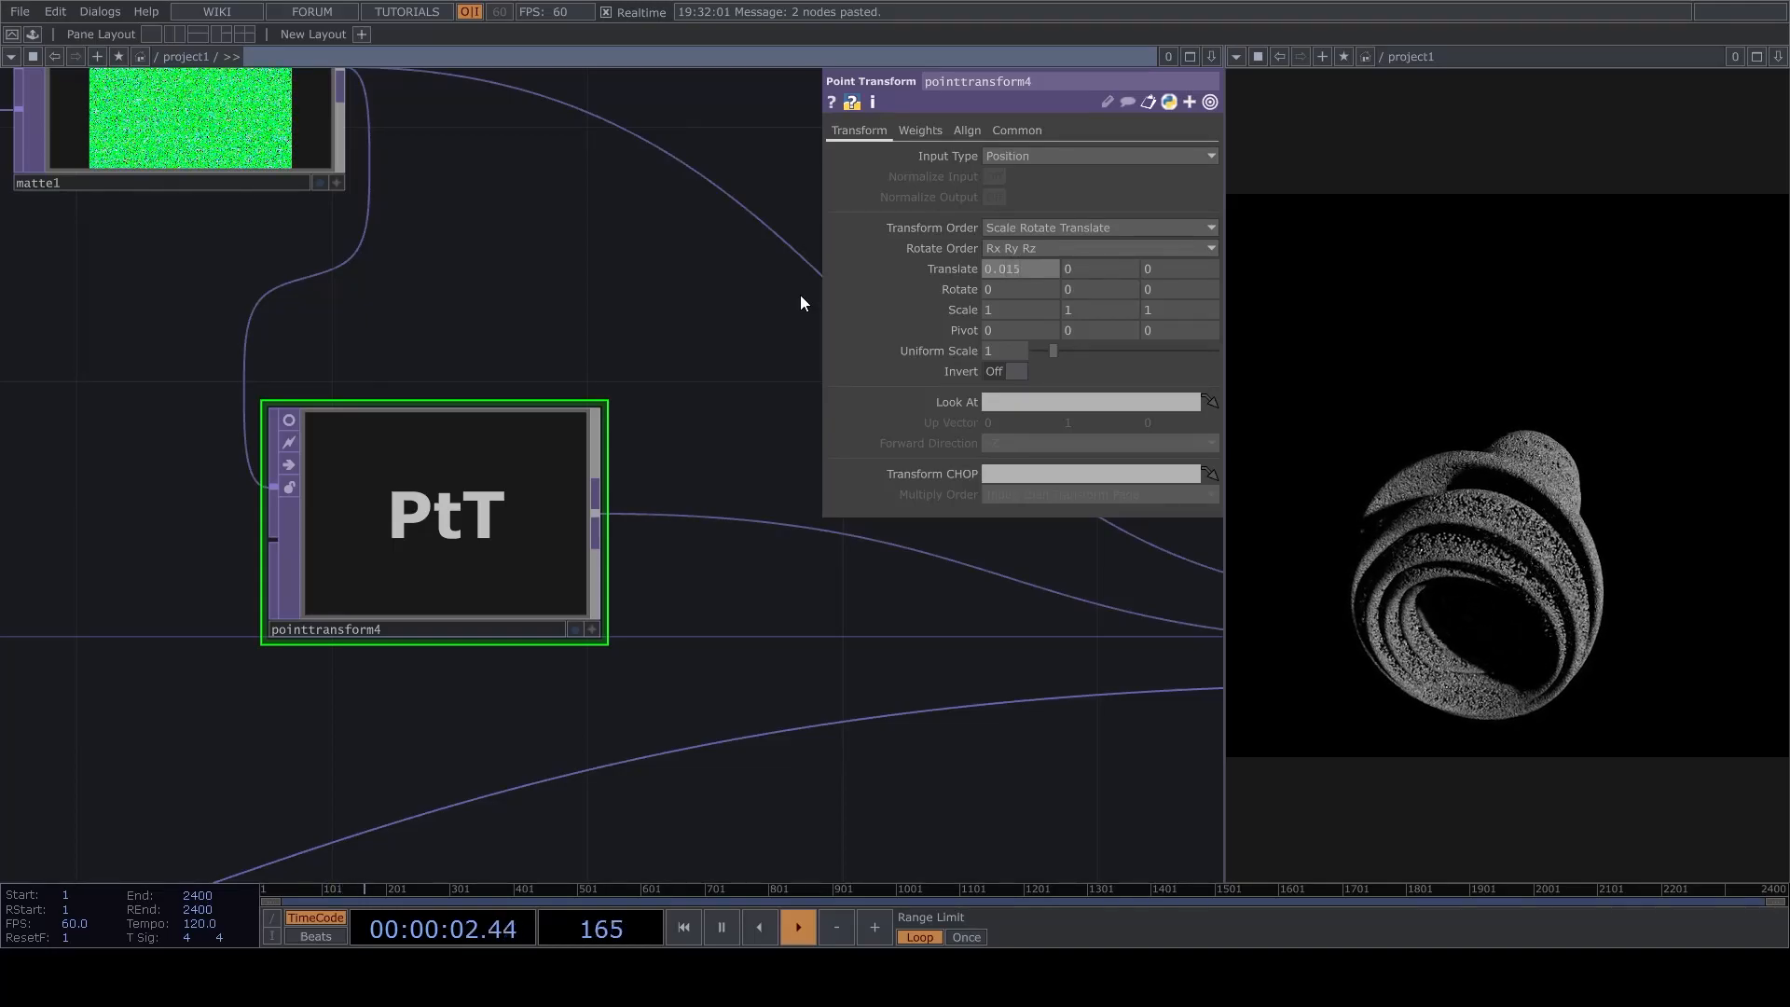
pyautogui.press('Return')
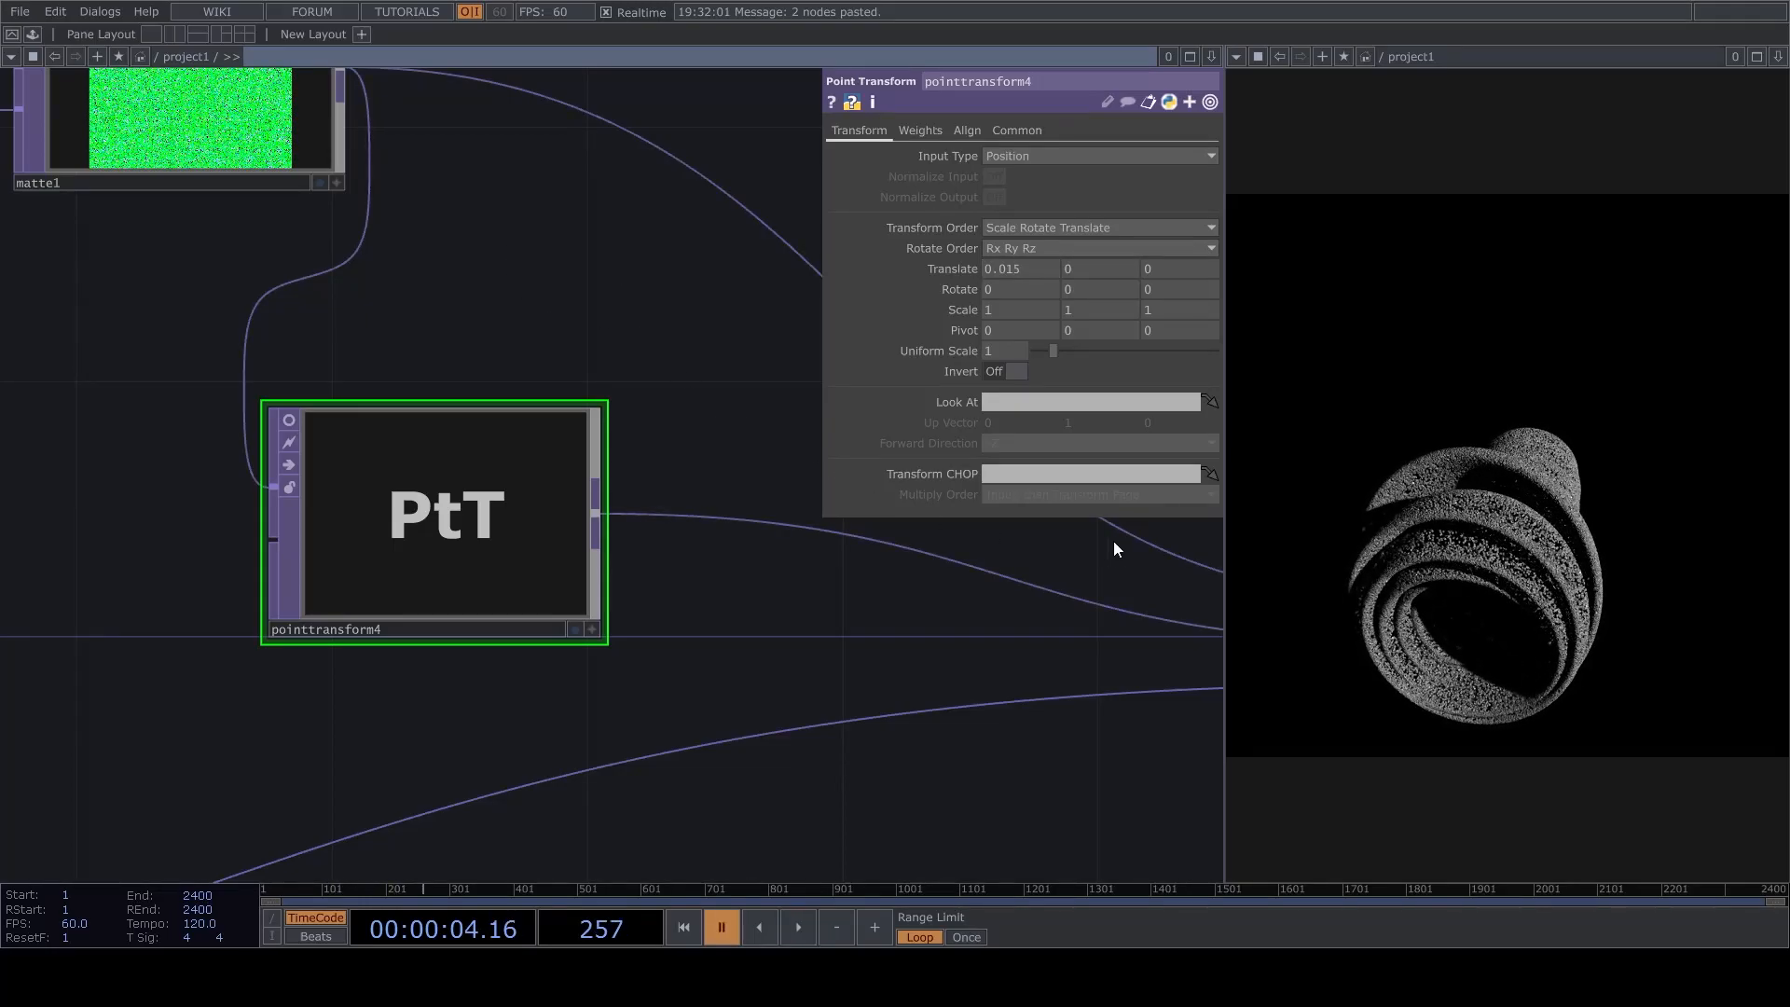
# Set the X rotation of pointtransform4 to 0.5 and resume playback.
pyautogui.scroll(-5, 522, 690)
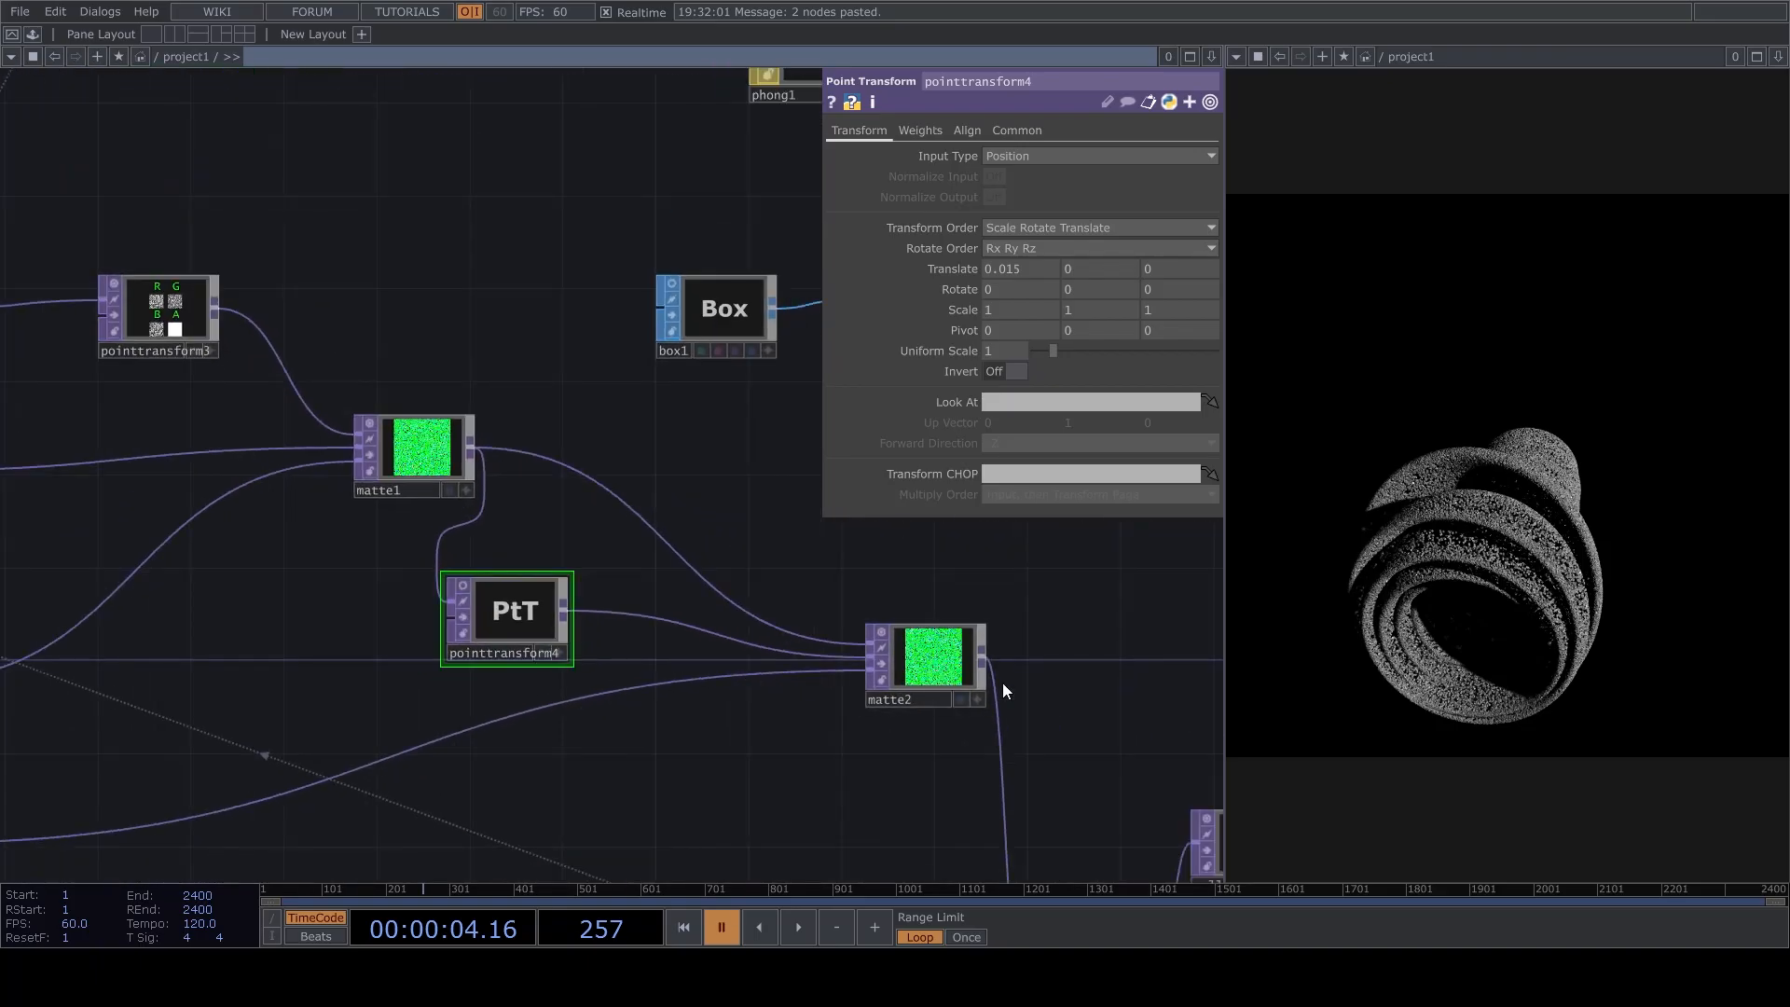
pyautogui.scroll(3, 998, 682)
pyautogui.click(937, 662)
pyautogui.click(1072, 176)
pyautogui.click(618, 425)
pyautogui.scroll(-1, 617, 425)
pyautogui.moveTo(561, 455); pyautogui.dragTo(696, 436)
pyautogui.scroll(3, 263, 477)
pyautogui.click(263, 479)
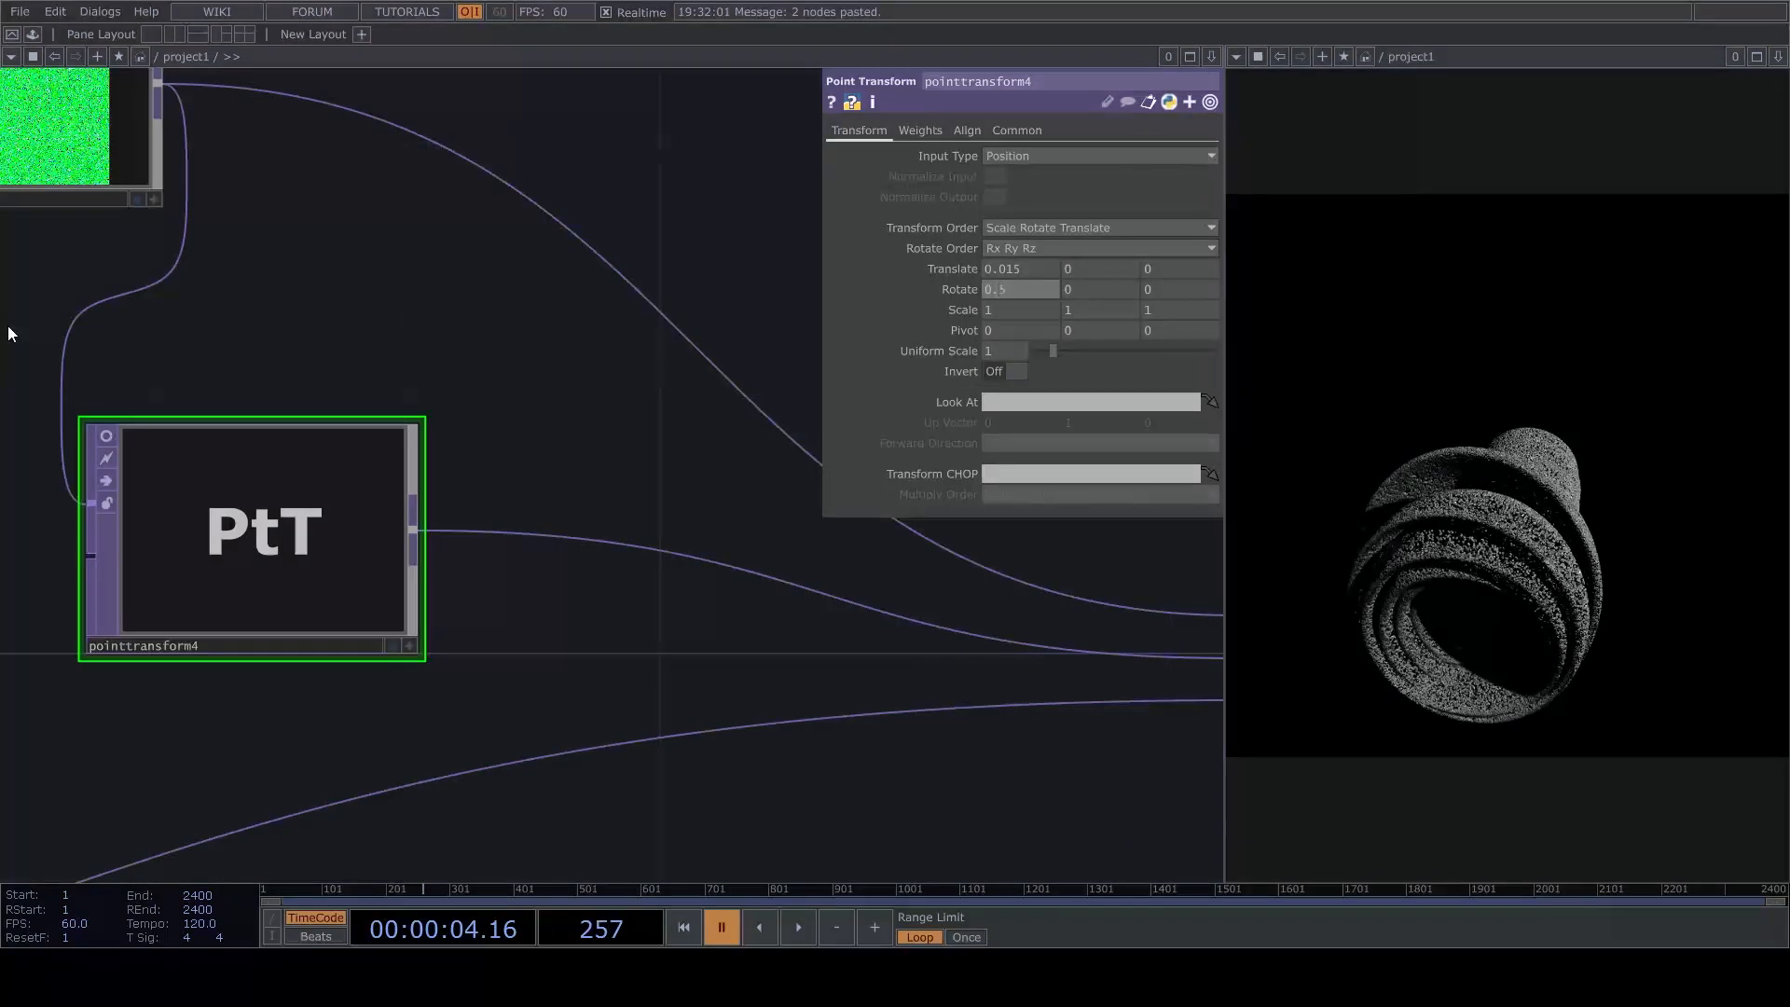
pyautogui.press('space')
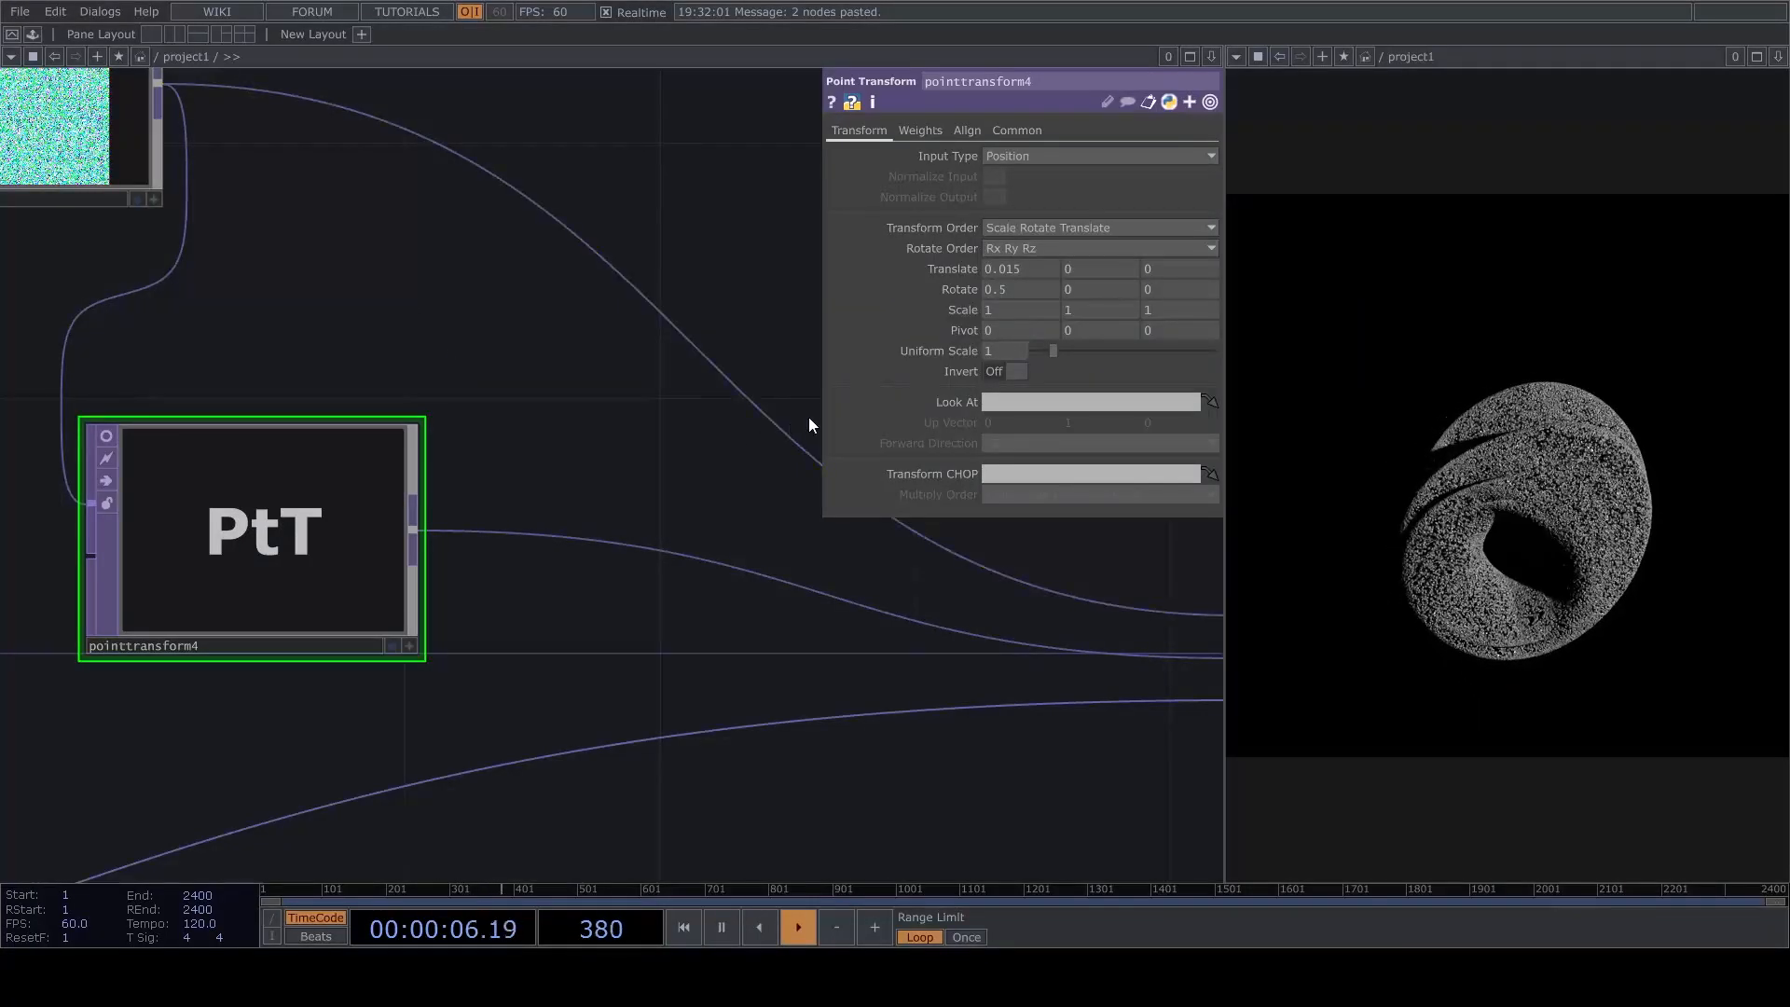
# Set the pivot of pointtransform4 to 1.1 in Y and 1 in Z, and pause playback.
pyautogui.moveTo(842, 328); pyautogui.dragTo(1086, 309)
pyautogui.click(1184, 333)
pyautogui.write('1')
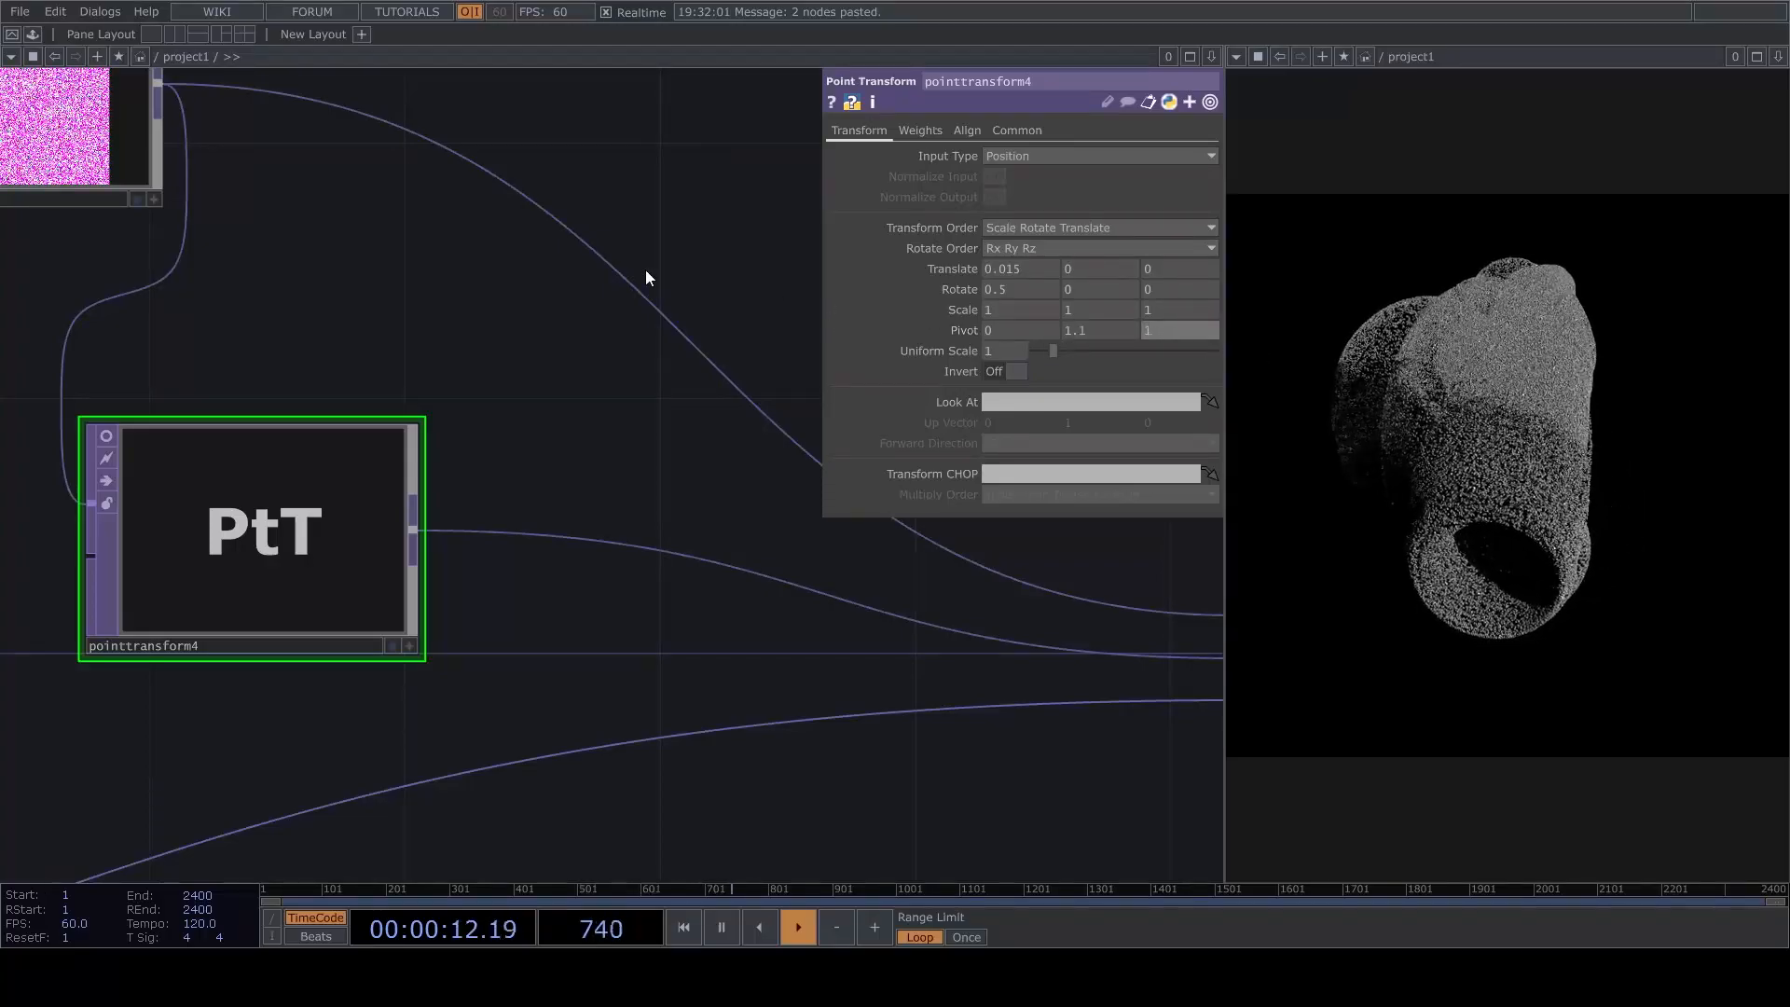
pyautogui.click(497, 430)
pyautogui.press('space')
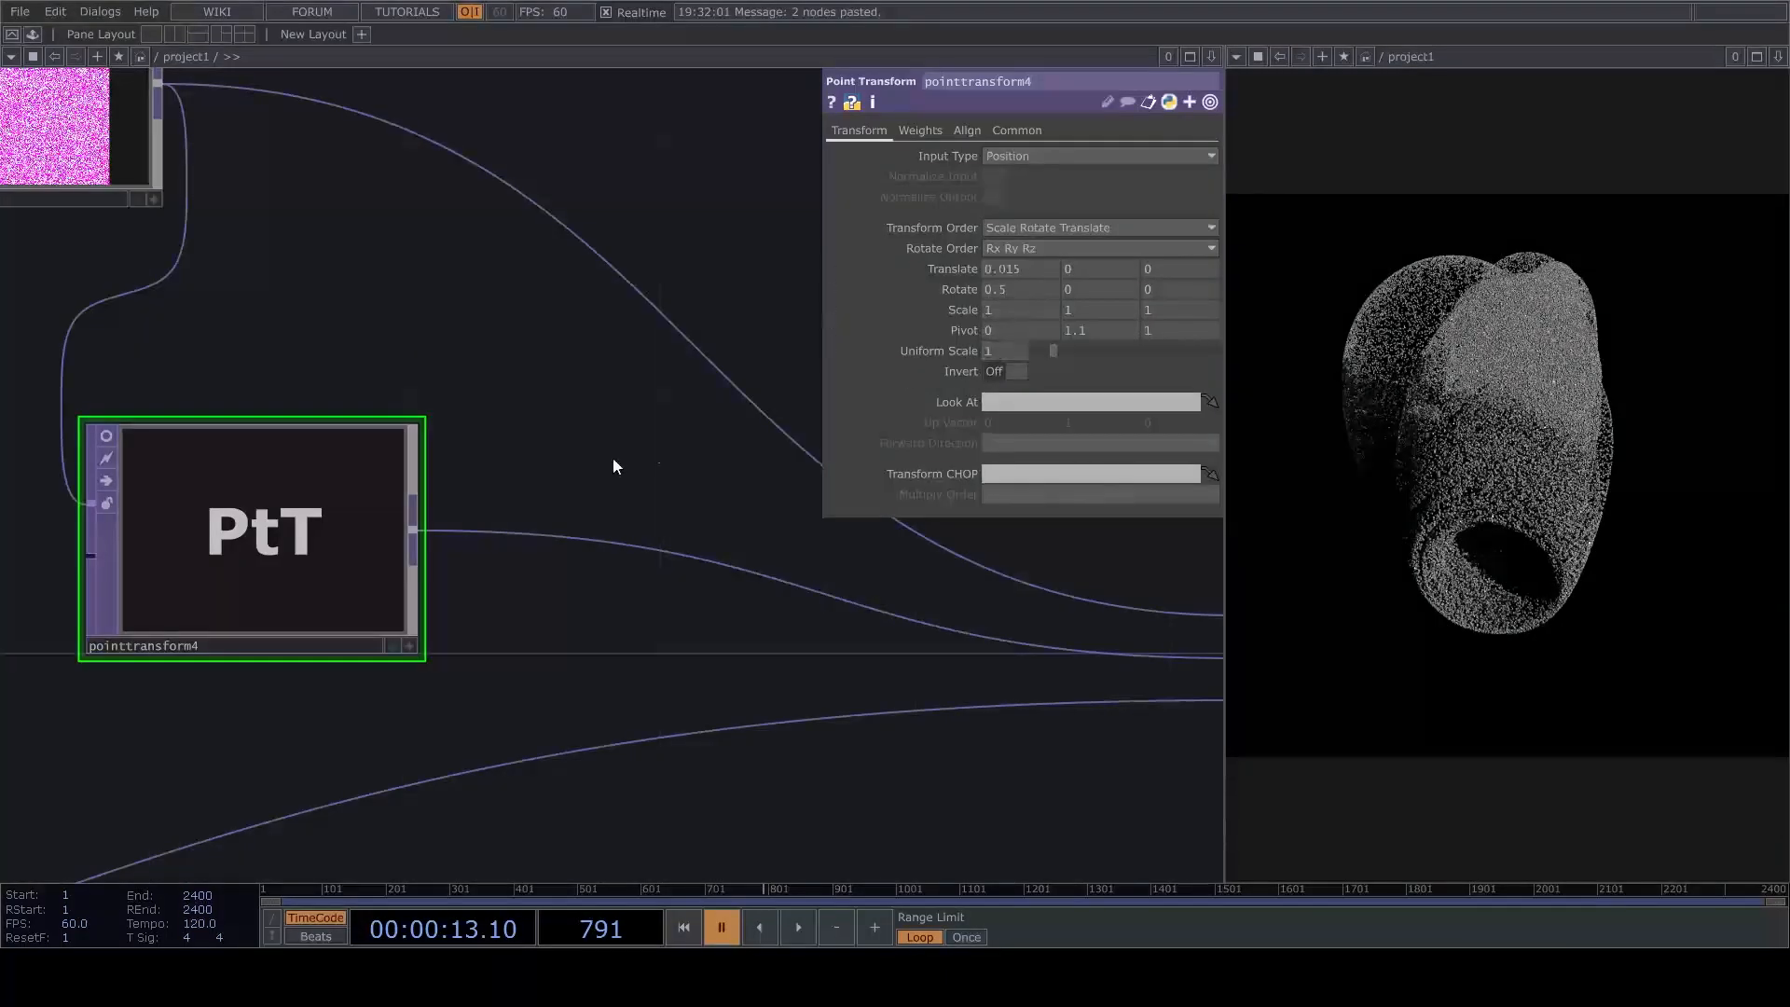
# Resume playback and watch how the point cloud moves with pointtransform4's new pivot.
pyautogui.moveTo(615, 457); pyautogui.dragTo(626, 471)
pyautogui.press('space')
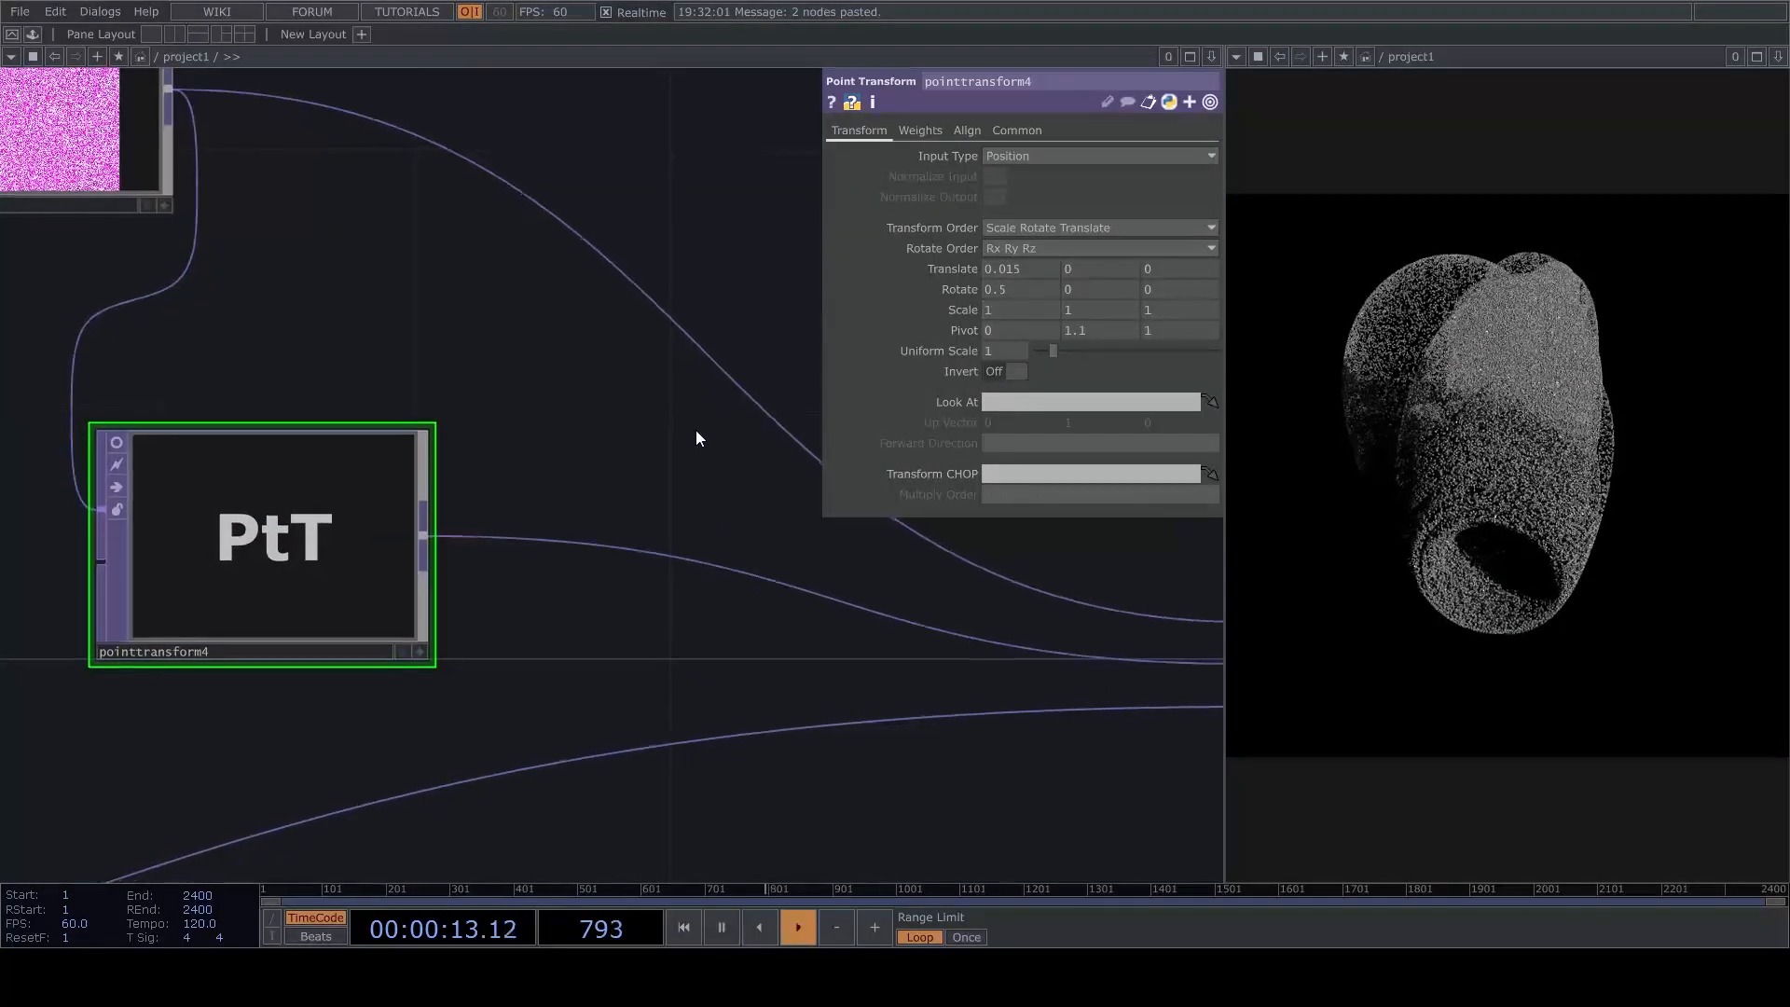
pyautogui.moveTo(695, 454); pyautogui.dragTo(706, 494)
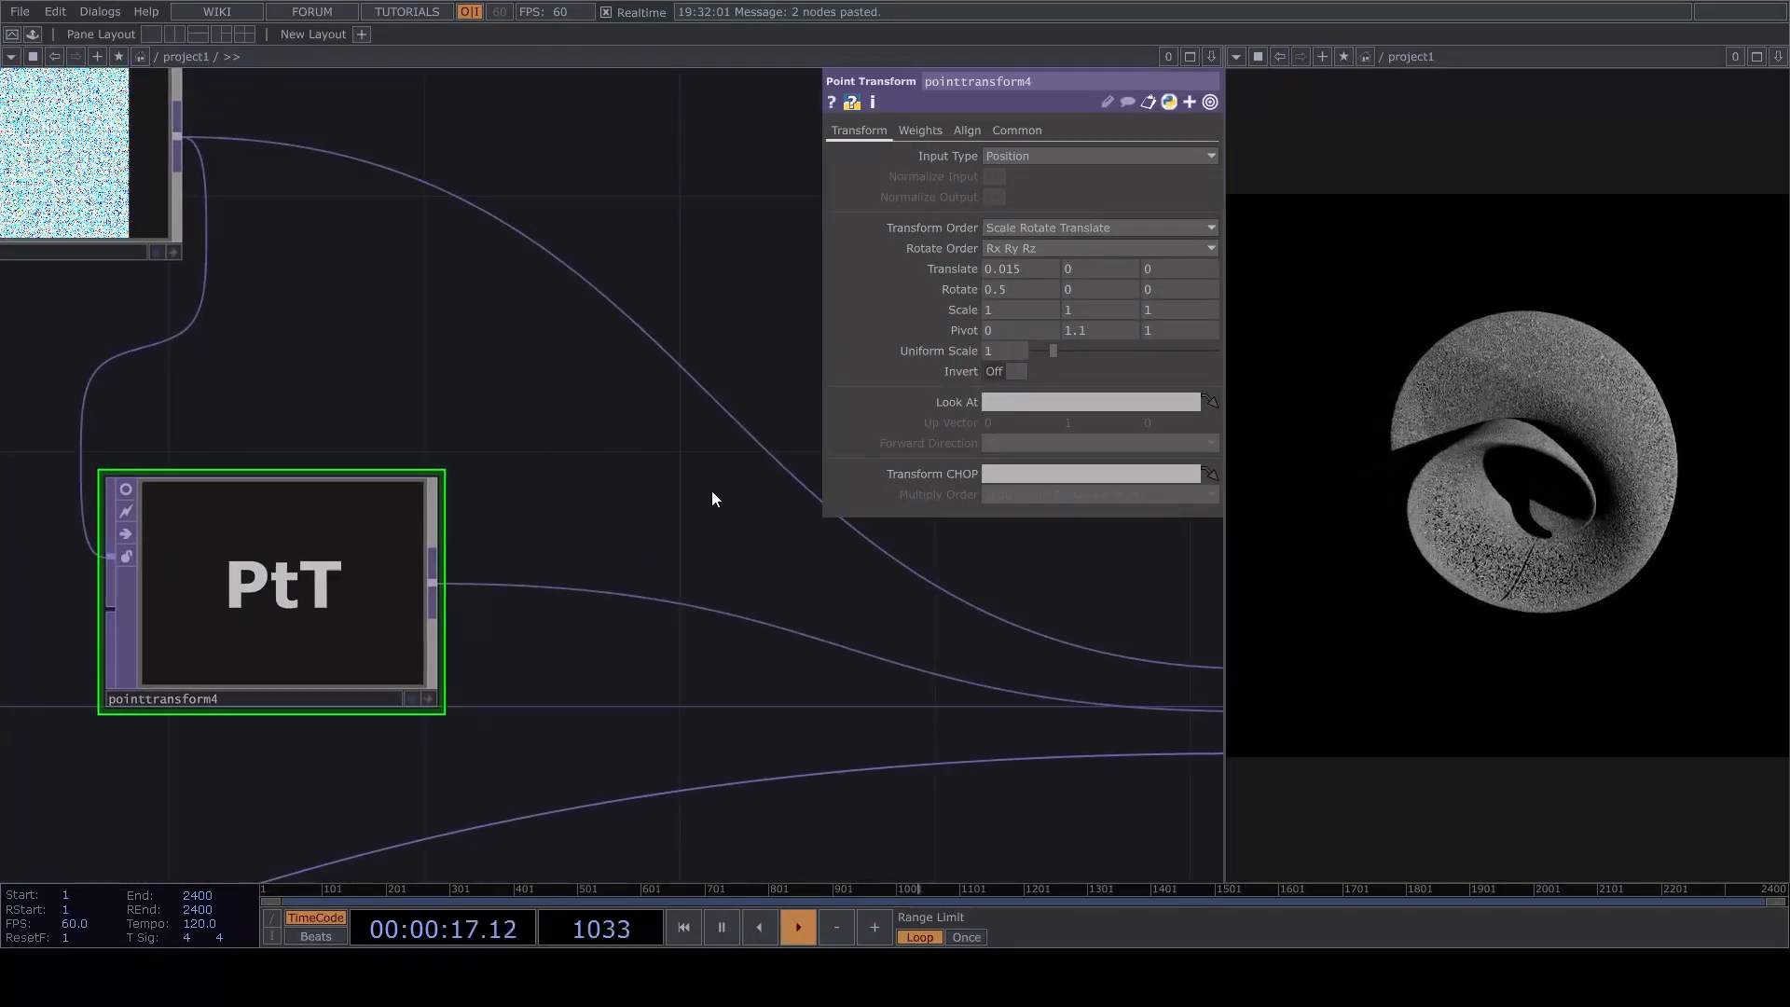
pyautogui.moveTo(716, 499); pyautogui.dragTo(679, 451)
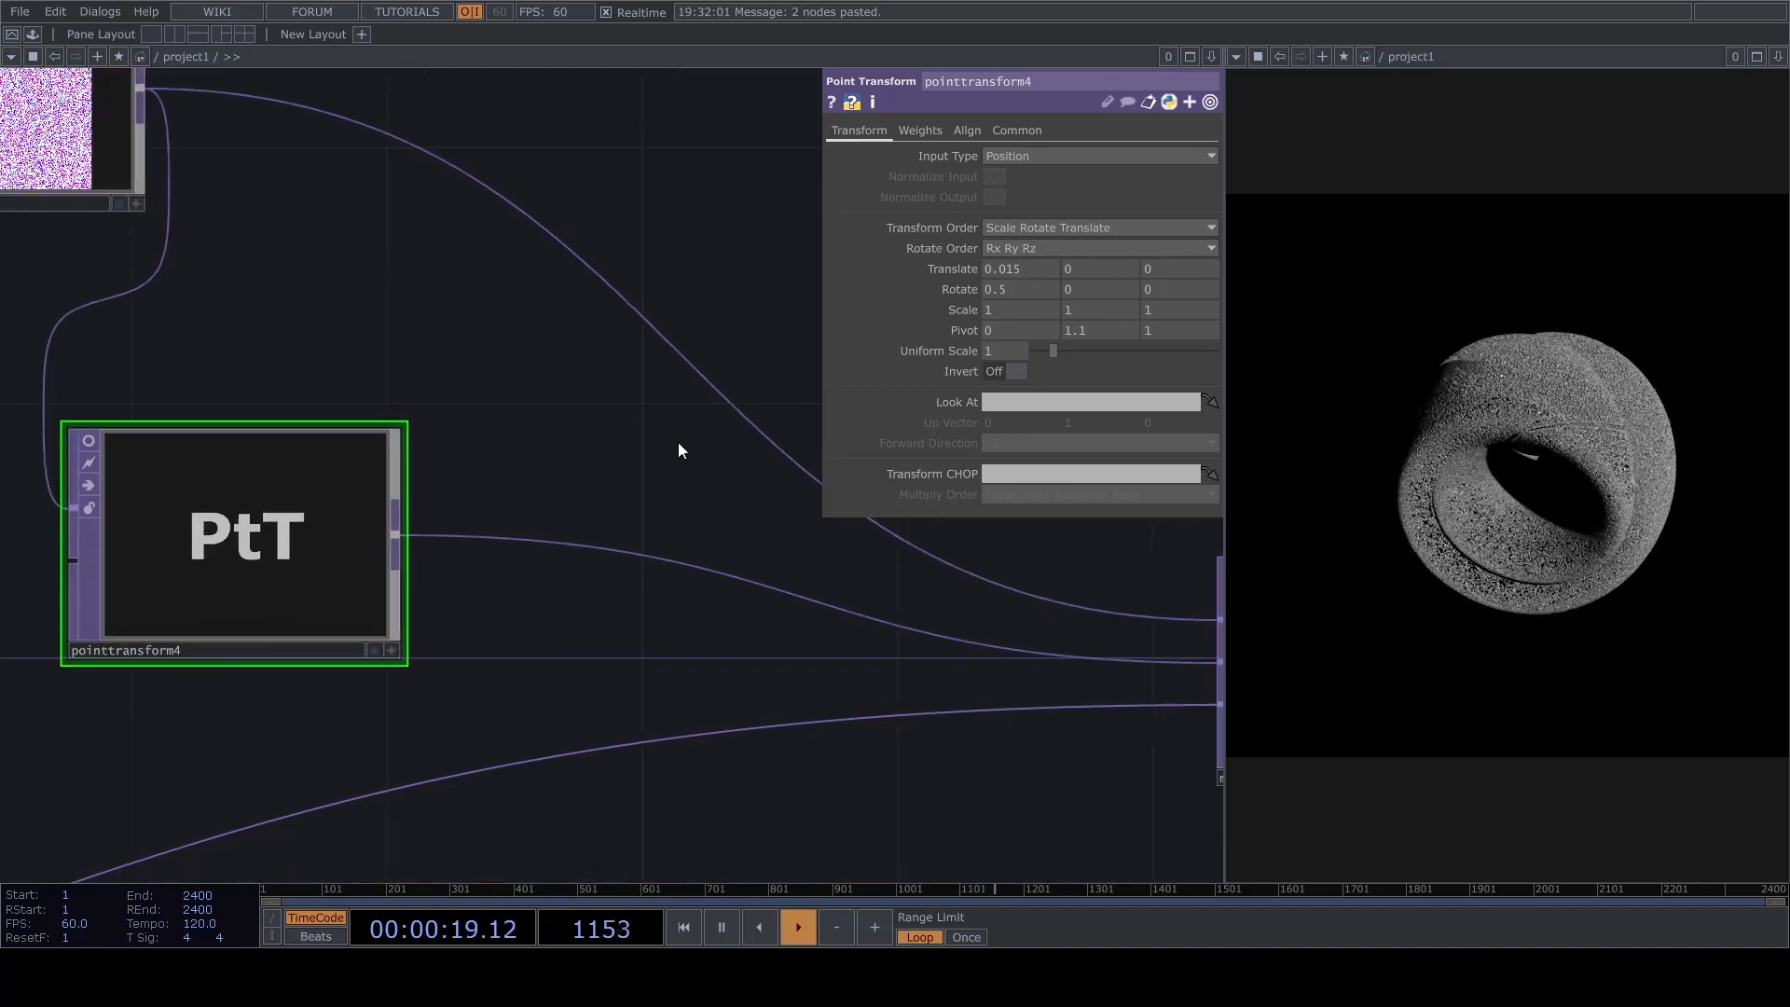
# Examine the twisting point cloud up close and from several angles through cam1.
pyautogui.moveTo(701, 355); pyautogui.dragTo(657, 572)
pyautogui.scroll(-5, 657, 572)
pyautogui.moveTo(788, 438); pyautogui.dragTo(620, 580)
pyautogui.scroll(2, 578, 396)
pyautogui.moveTo(578, 397); pyautogui.dragTo(358, 410)
pyautogui.scroll(-4, 300, 407)
pyautogui.scroll(2, 667, 309)
pyautogui.moveTo(668, 309); pyautogui.dragTo(693, 369)
pyautogui.scroll(3, 740, 457)
pyautogui.moveTo(740, 456); pyautogui.dragTo(778, 609)
pyautogui.scroll(6, 729, 494)
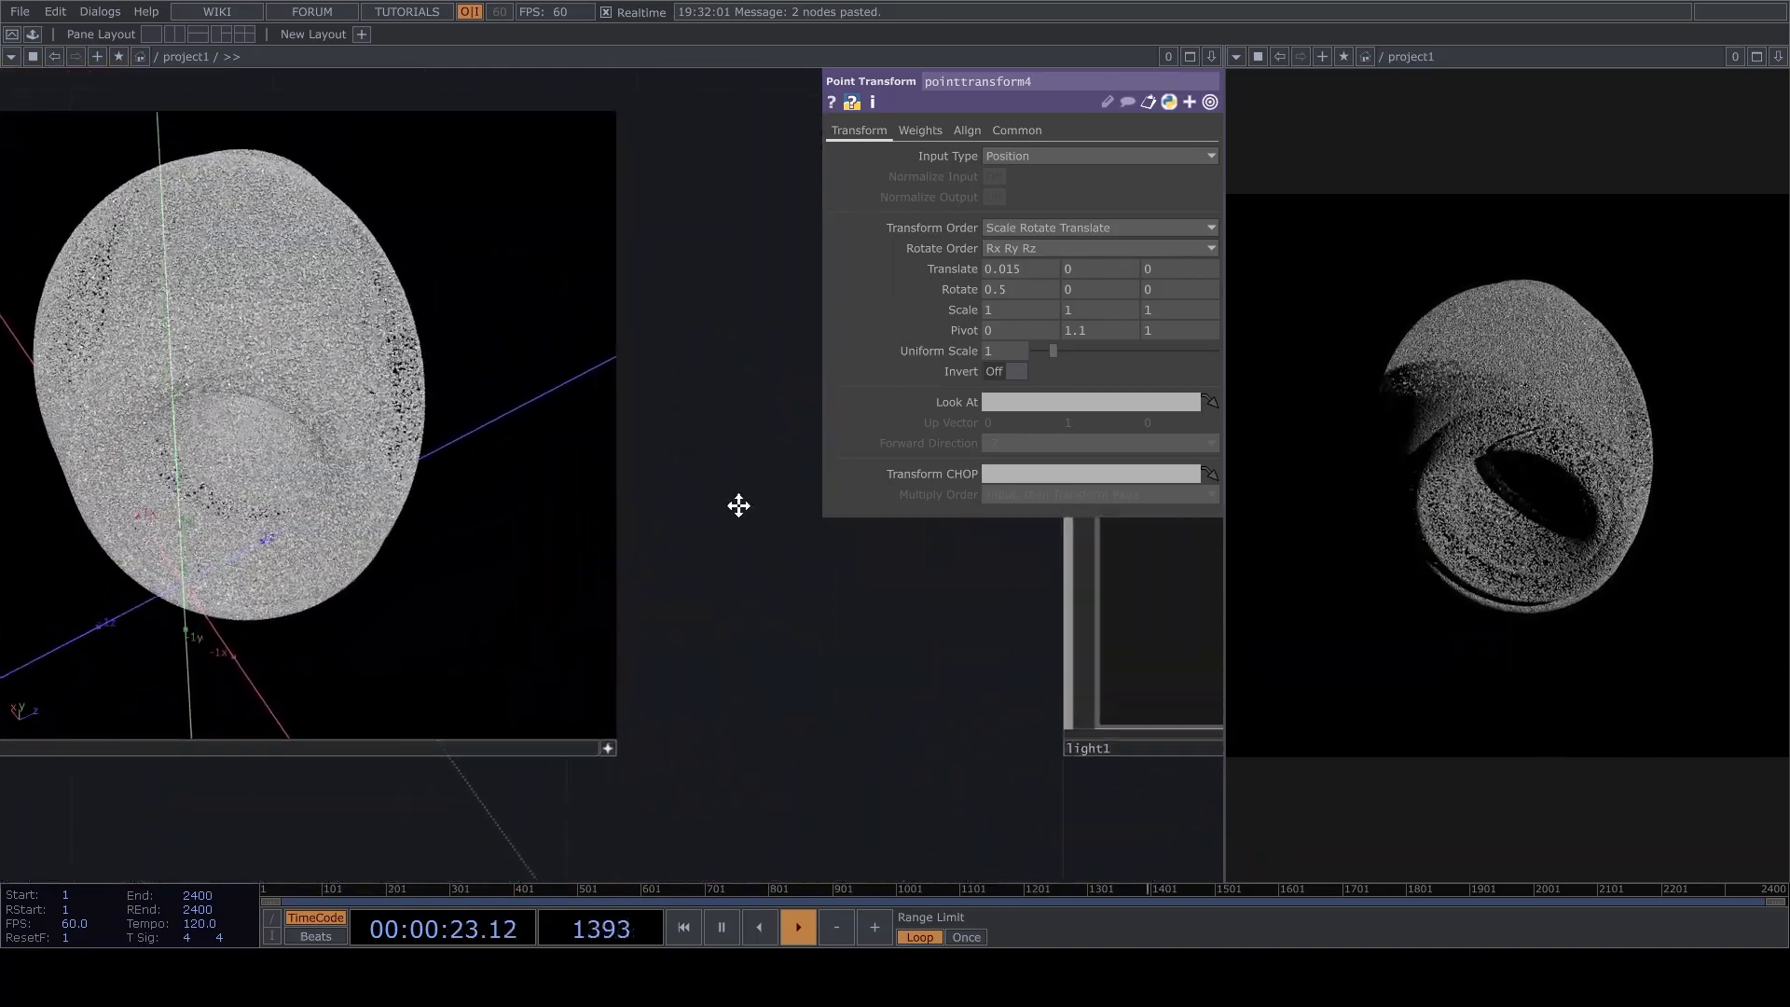
pyautogui.moveTo(729, 494); pyautogui.dragTo(876, 609)
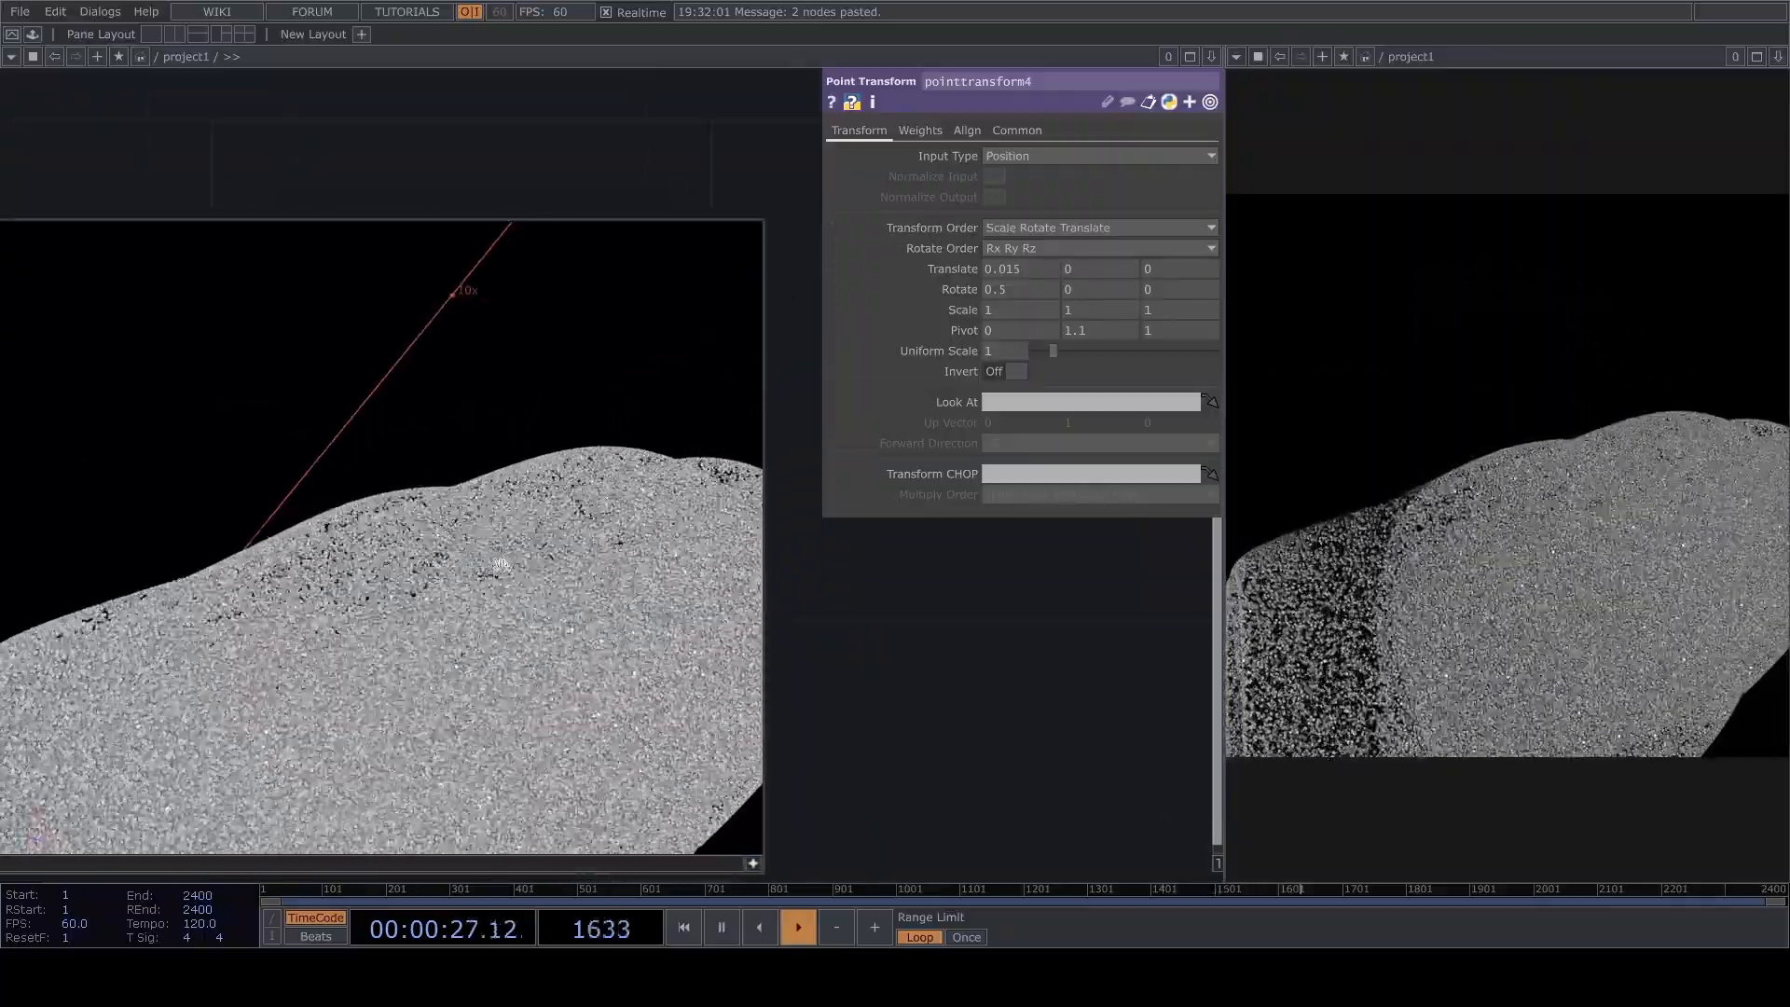
pyautogui.moveTo(530, 477); pyautogui.dragTo(631, 599)
pyautogui.moveTo(784, 620); pyautogui.dragTo(639, 530)
pyautogui.moveTo(625, 529); pyautogui.dragTo(985, 561, button='middle')
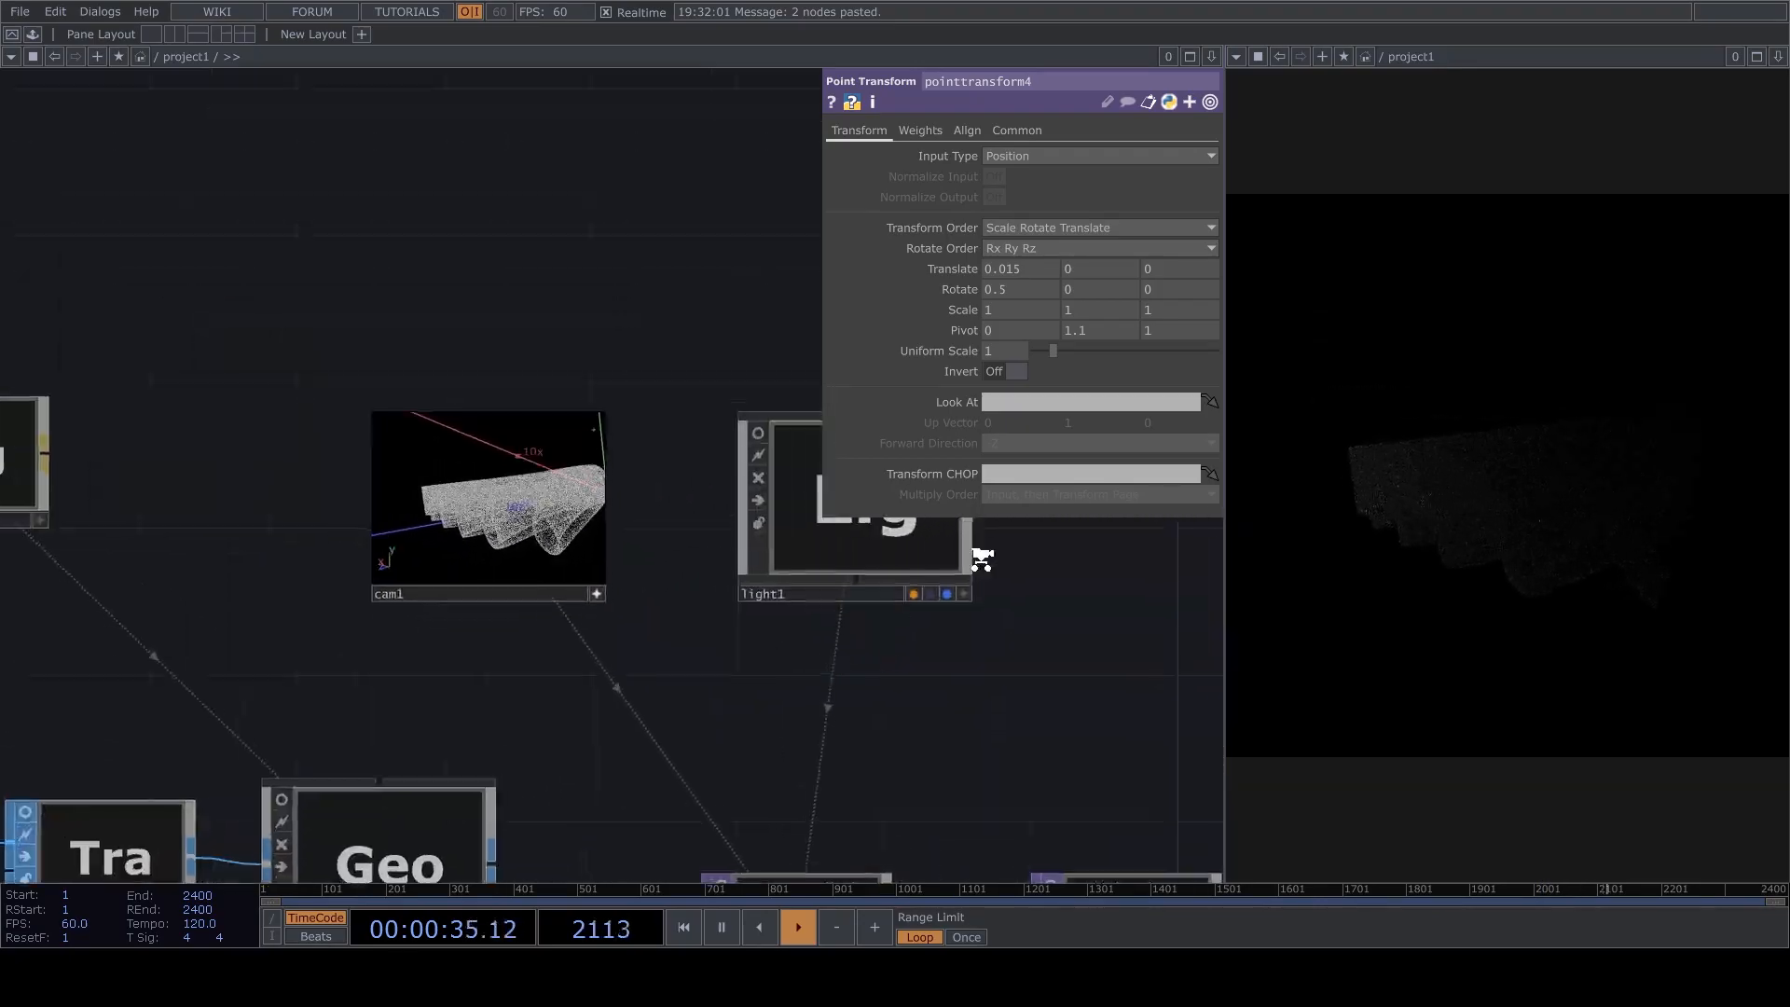
# Open the parameters of transform1, between box1 and geo1, for review.
pyautogui.scroll(4, 986, 562)
pyautogui.click(951, 655)
pyautogui.moveTo(774, 535); pyautogui.dragTo(791, 420)
pyautogui.click(949, 653)
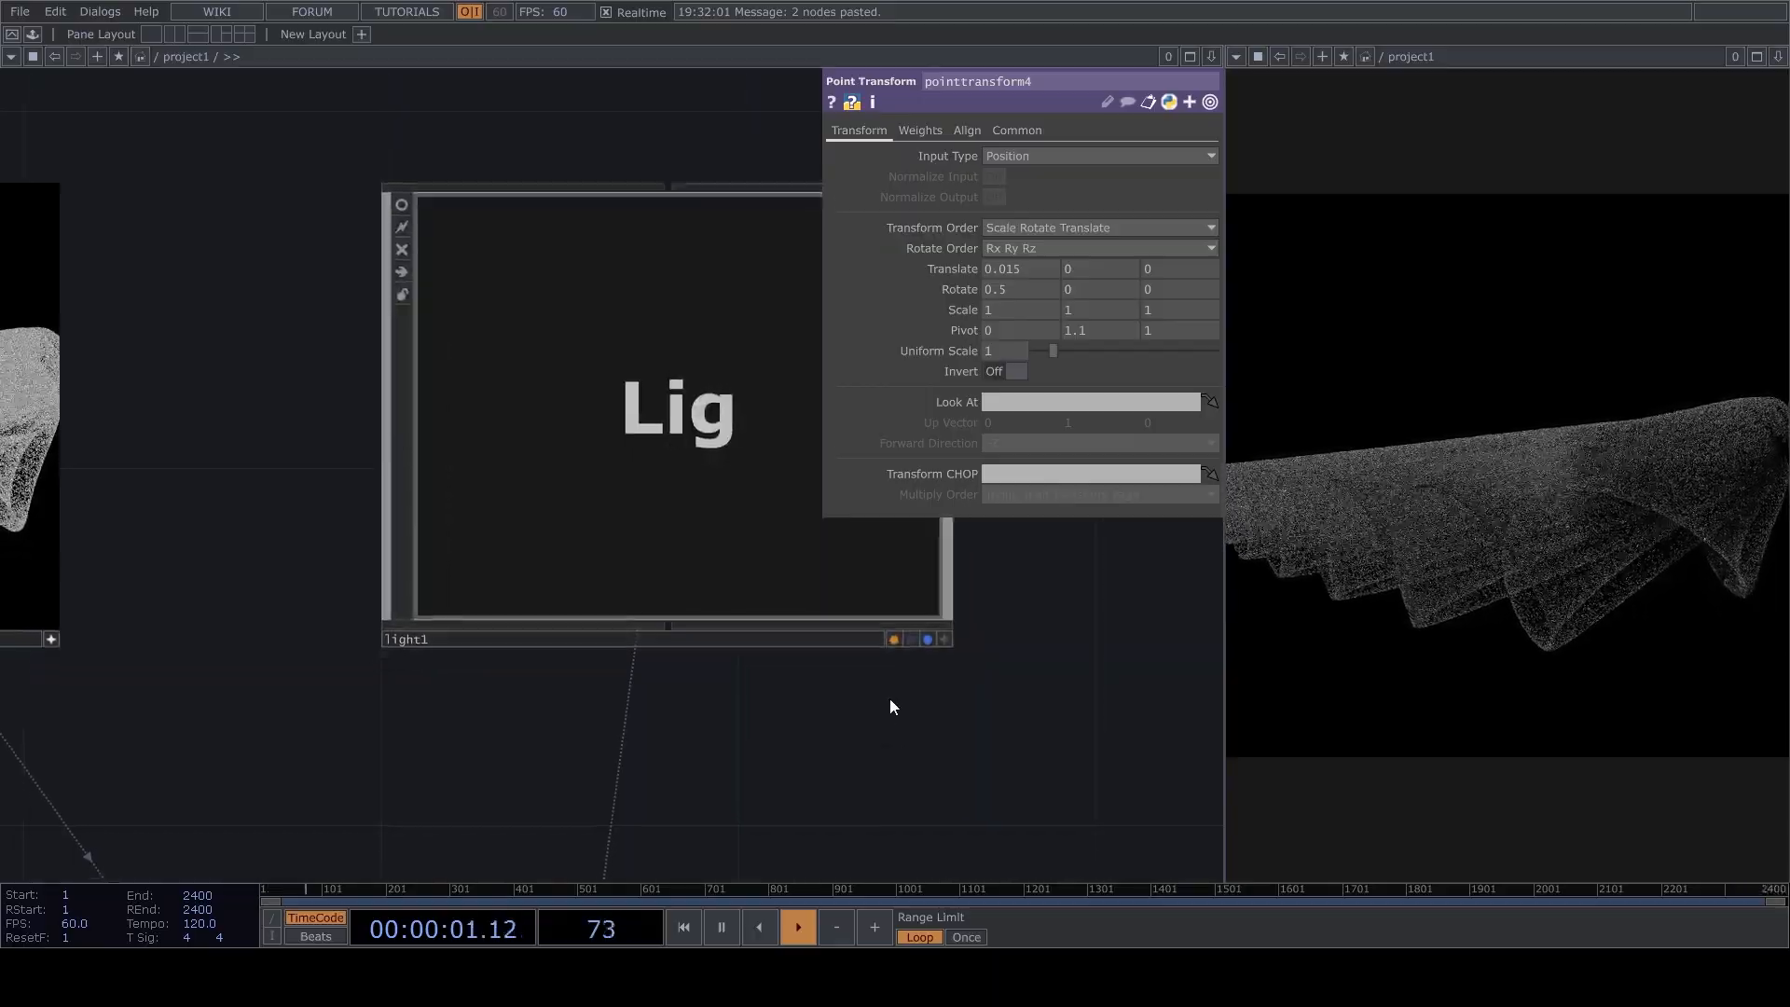
pyautogui.scroll(-5, 881, 697)
pyautogui.click(965, 685)
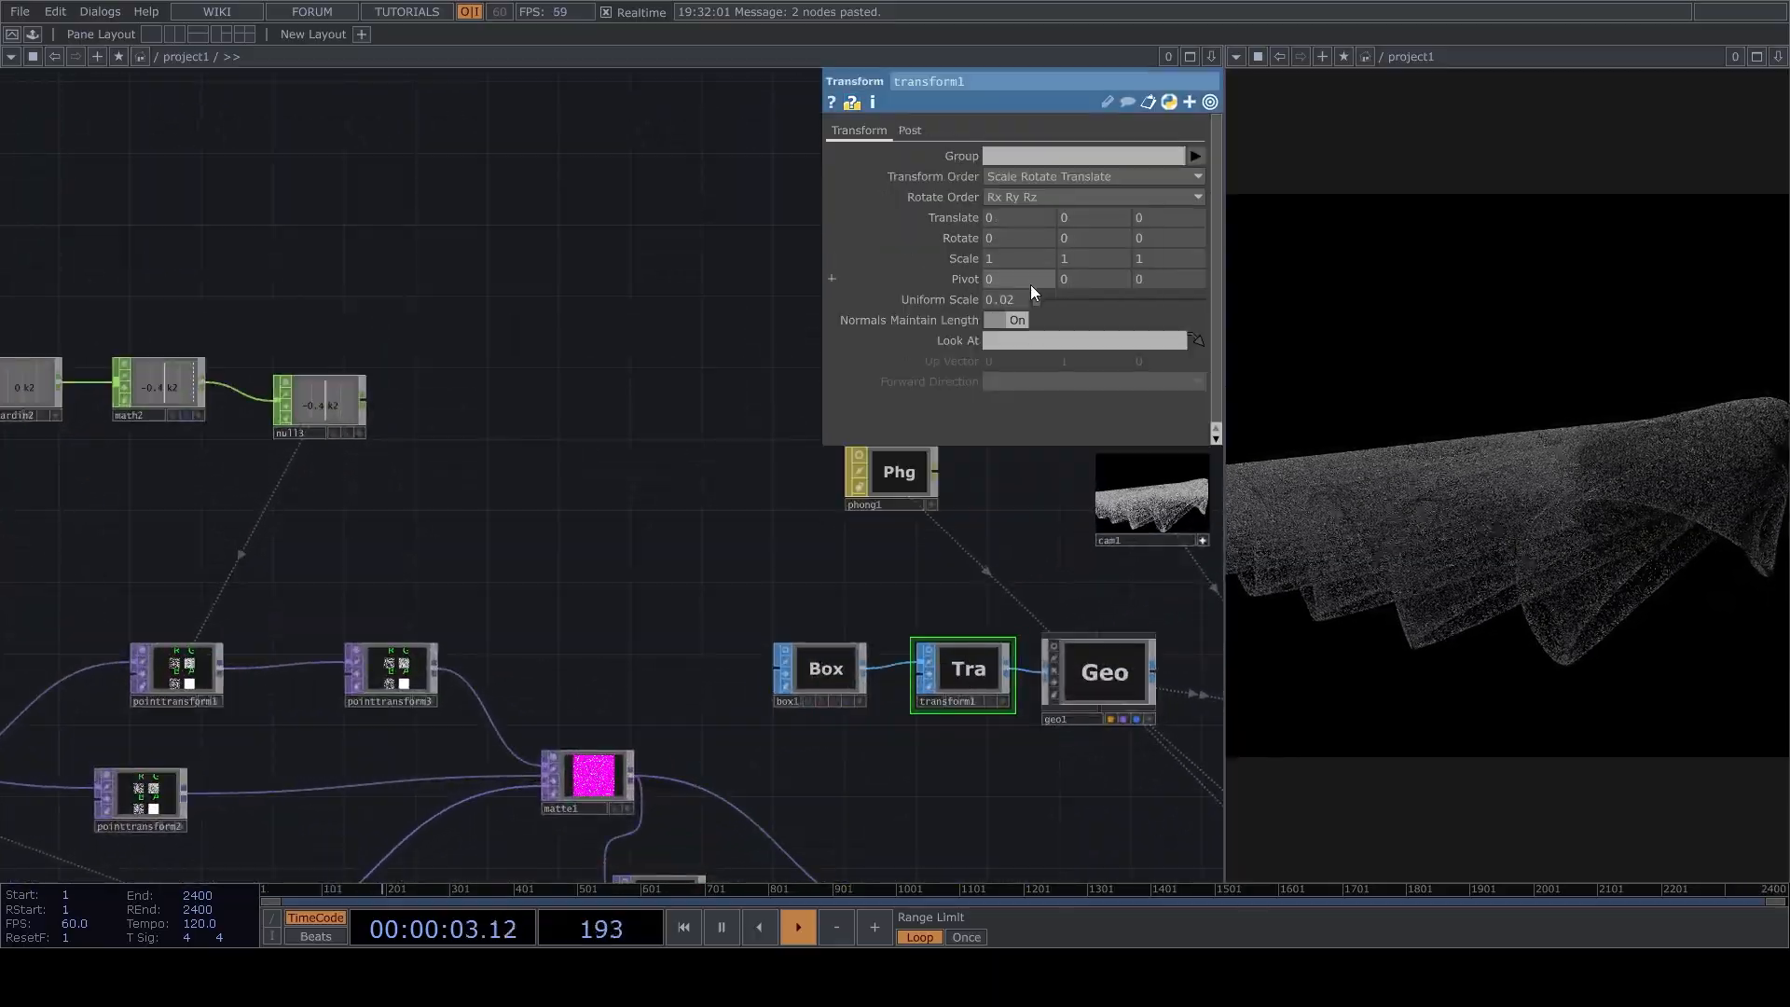
# Try a dimmer value of 2 on light1, and set it back to 1.
pyautogui.moveTo(472, 505); pyautogui.dragTo(0, 556)
pyautogui.scroll(5, 731, 603)
pyautogui.click(808, 535)
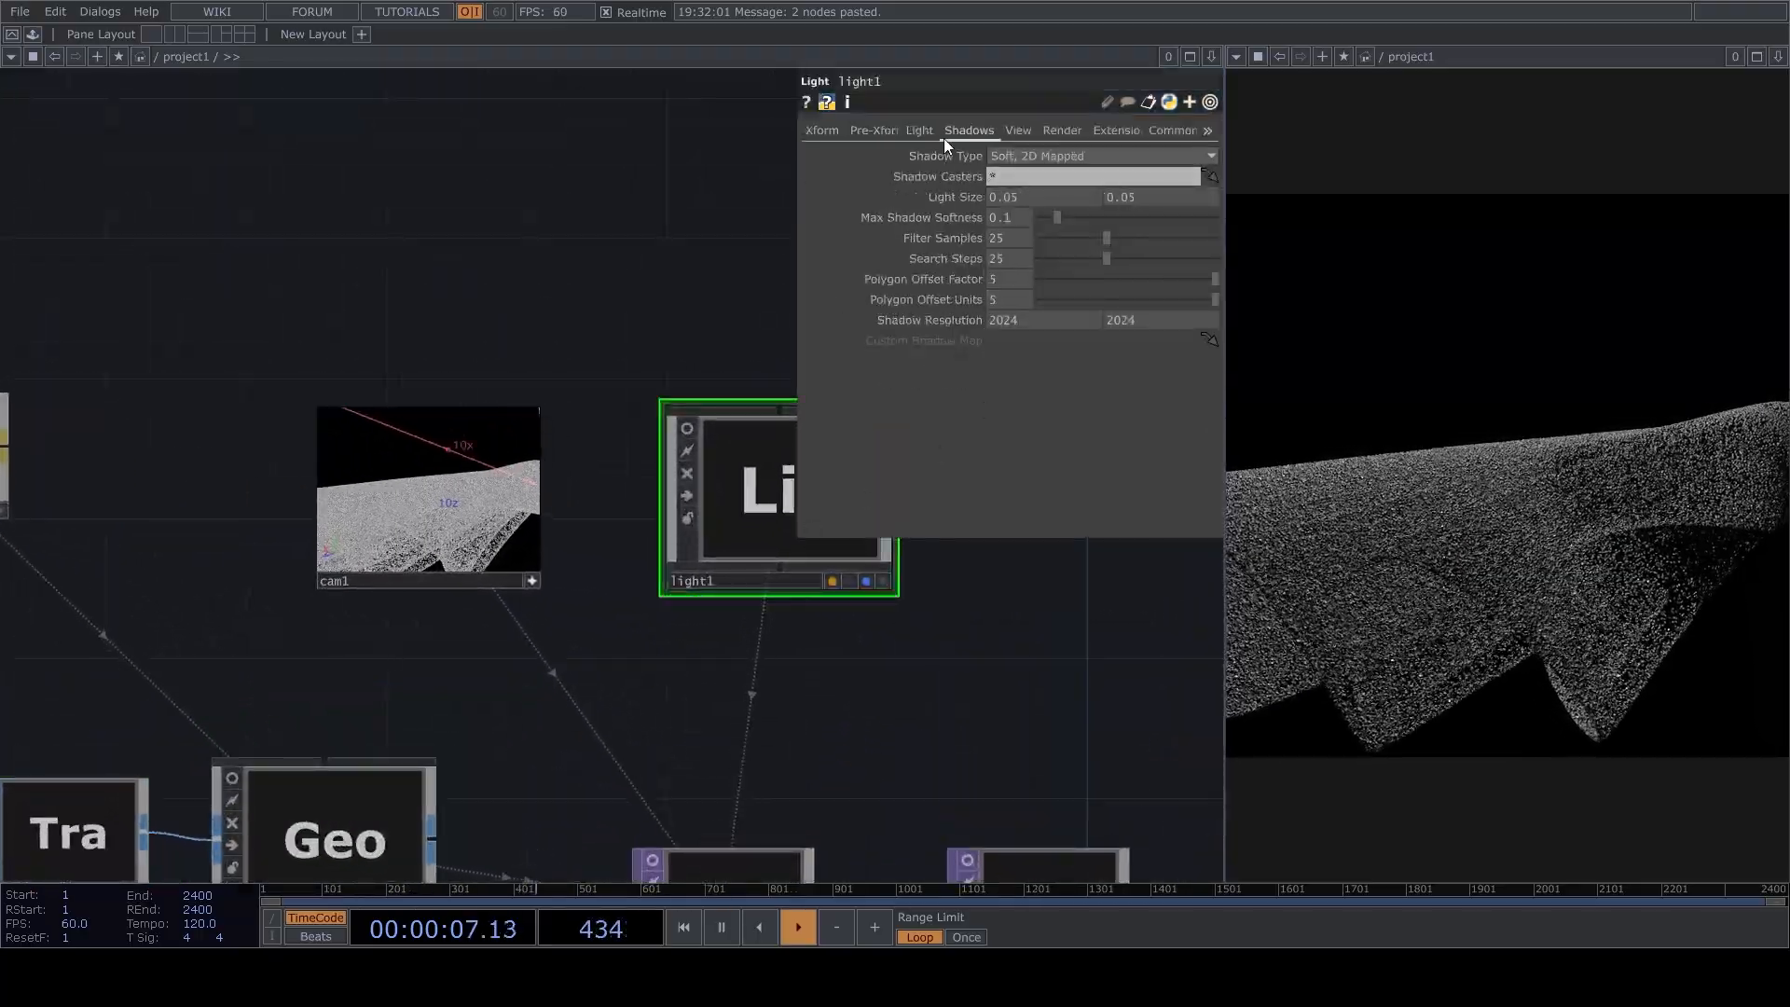
pyautogui.click(921, 130)
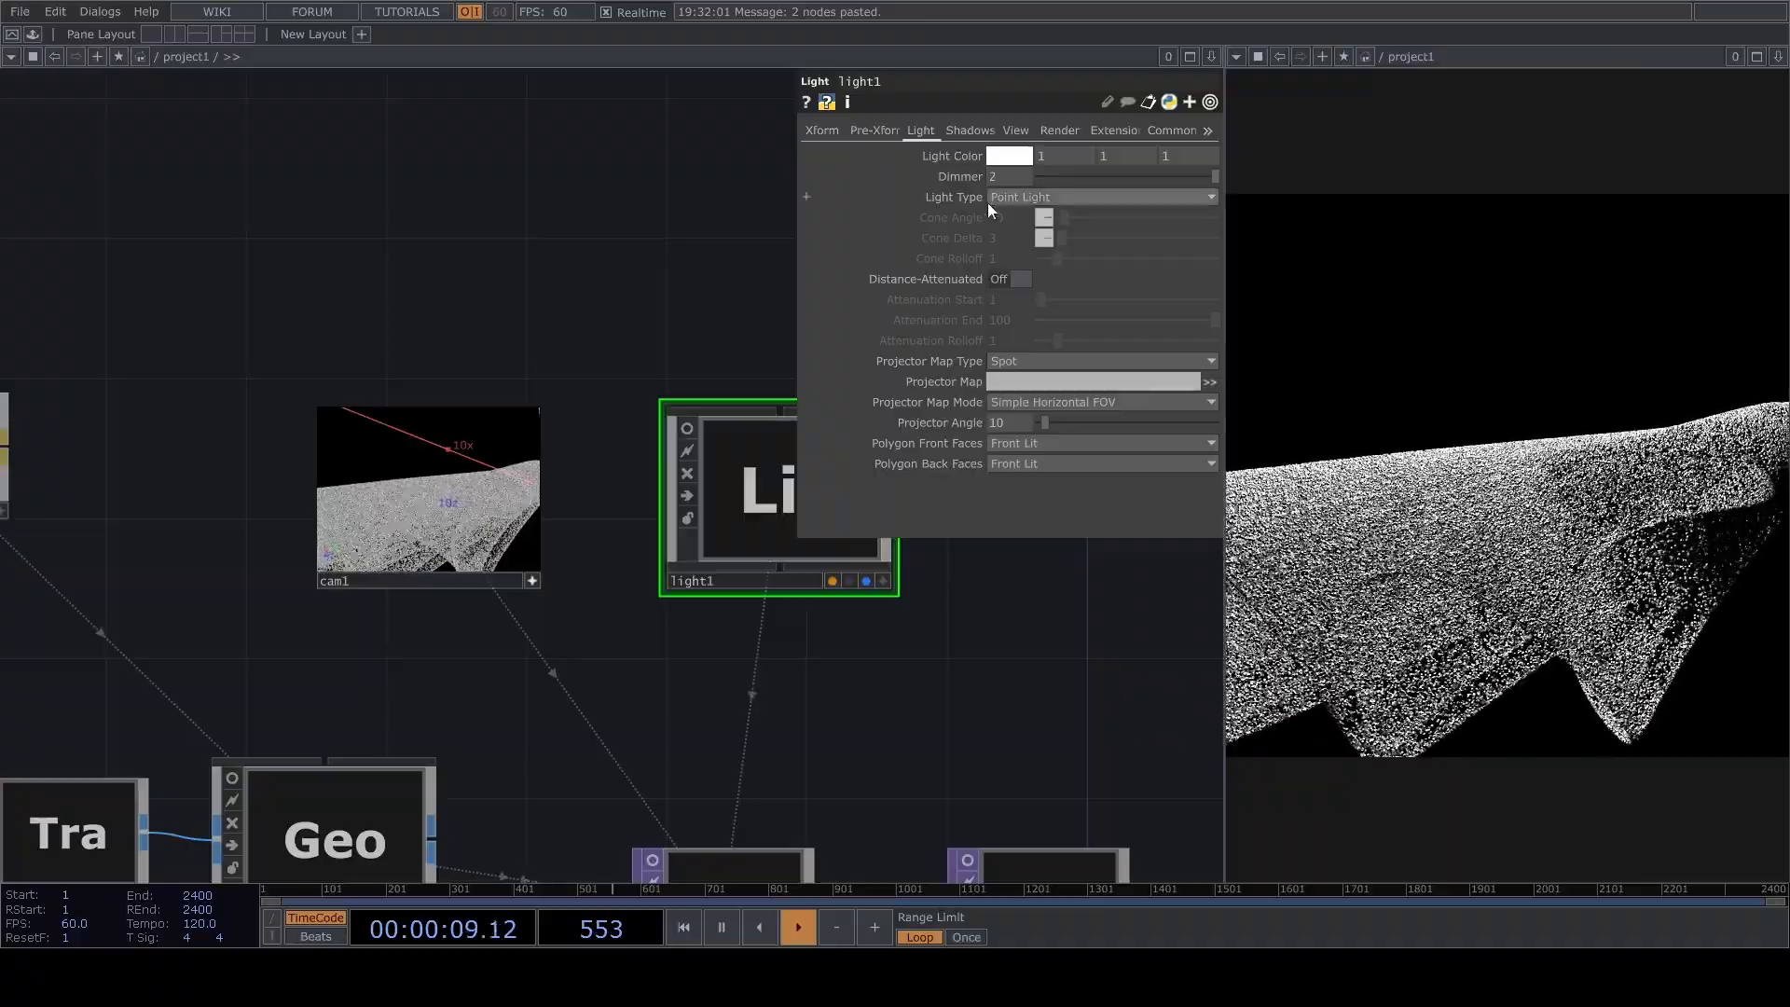
pyautogui.moveTo(1096, 181); pyautogui.dragTo(1230, 189)
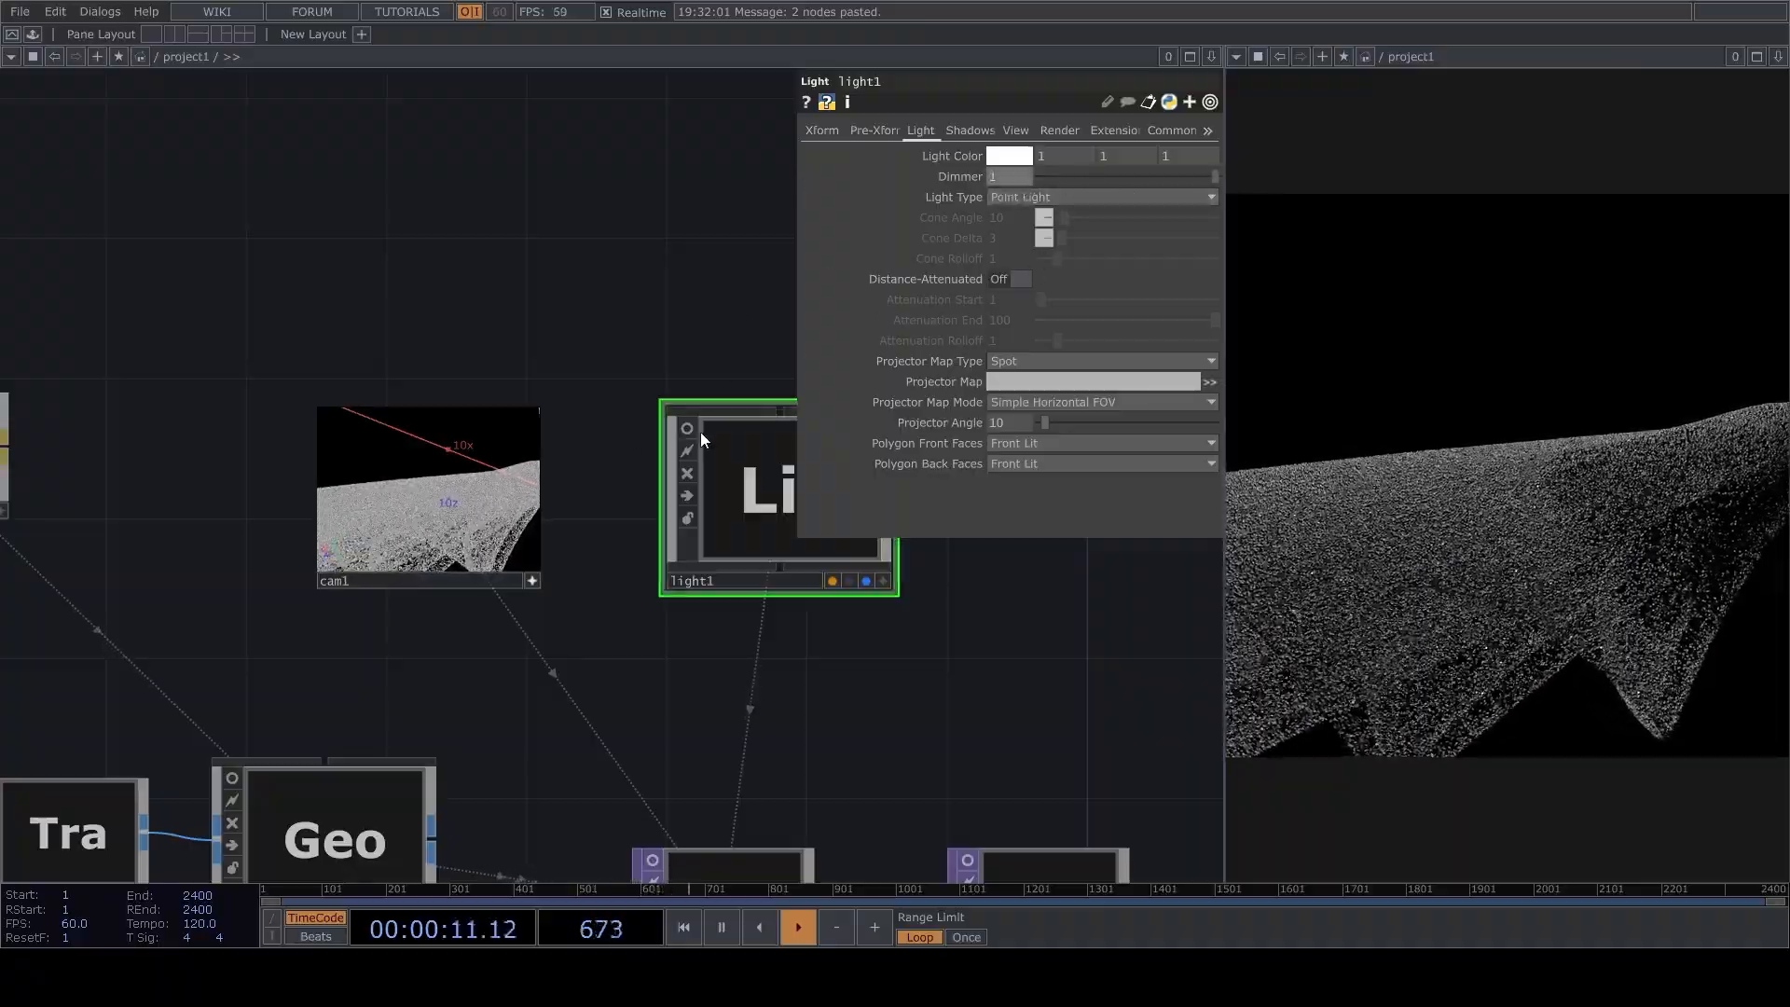
# Orbit and zoom cam1 out to view the whole point cloud in the render.
pyautogui.scroll(5, 617, 474)
pyautogui.moveTo(569, 478); pyautogui.dragTo(596, 542)
pyautogui.moveTo(595, 542); pyautogui.dragTo(464, 556, button='right')
pyautogui.moveTo(464, 556); pyautogui.dragTo(619, 519)
pyautogui.moveTo(698, 564); pyautogui.dragTo(587, 520)
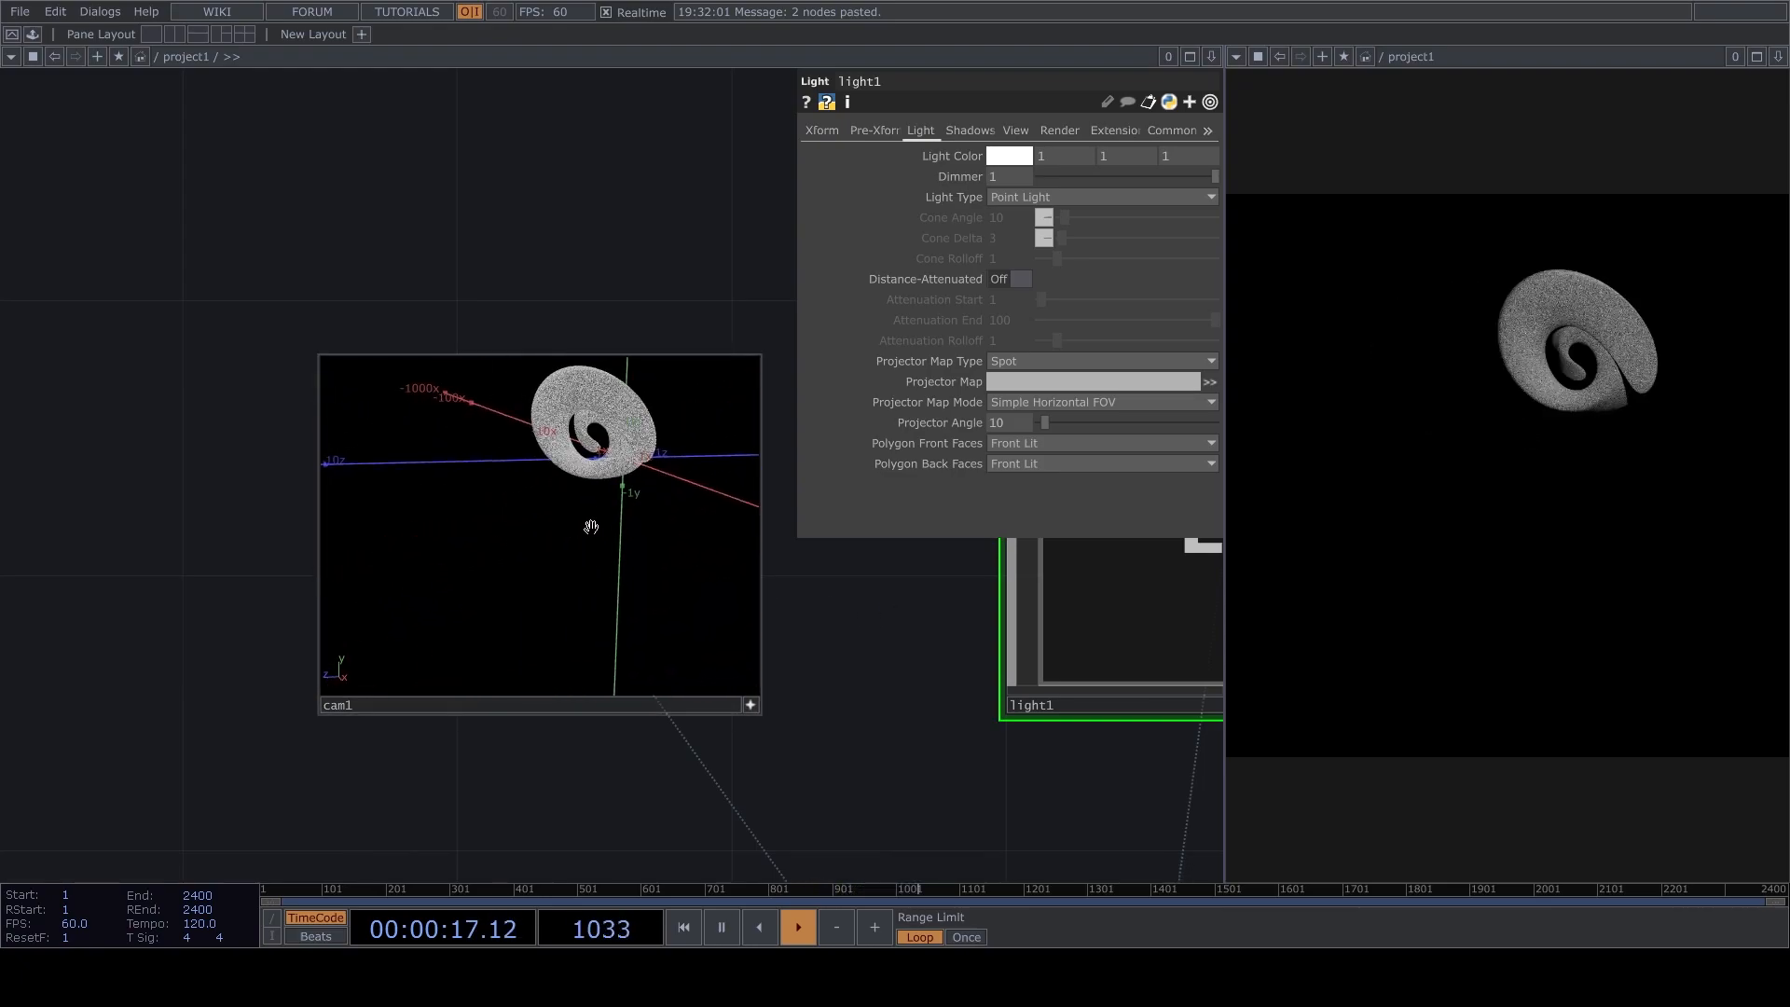
pyautogui.moveTo(883, 635); pyautogui.dragTo(802, 384)
pyautogui.scroll(-3, 903, 645)
pyautogui.scroll(3, 886, 626)
pyautogui.scroll(-3, 802, 395)
pyautogui.scroll(4, 803, 452)
pyautogui.moveTo(740, 608); pyautogui.dragTo(796, 555)
# Open the parameters of pointtransform4 between matte1 and matte2 for review.
pyautogui.scroll(-5, 763, 516)
pyautogui.scroll(-4, 795, 553)
pyautogui.moveTo(597, 734); pyautogui.dragTo(807, 600)
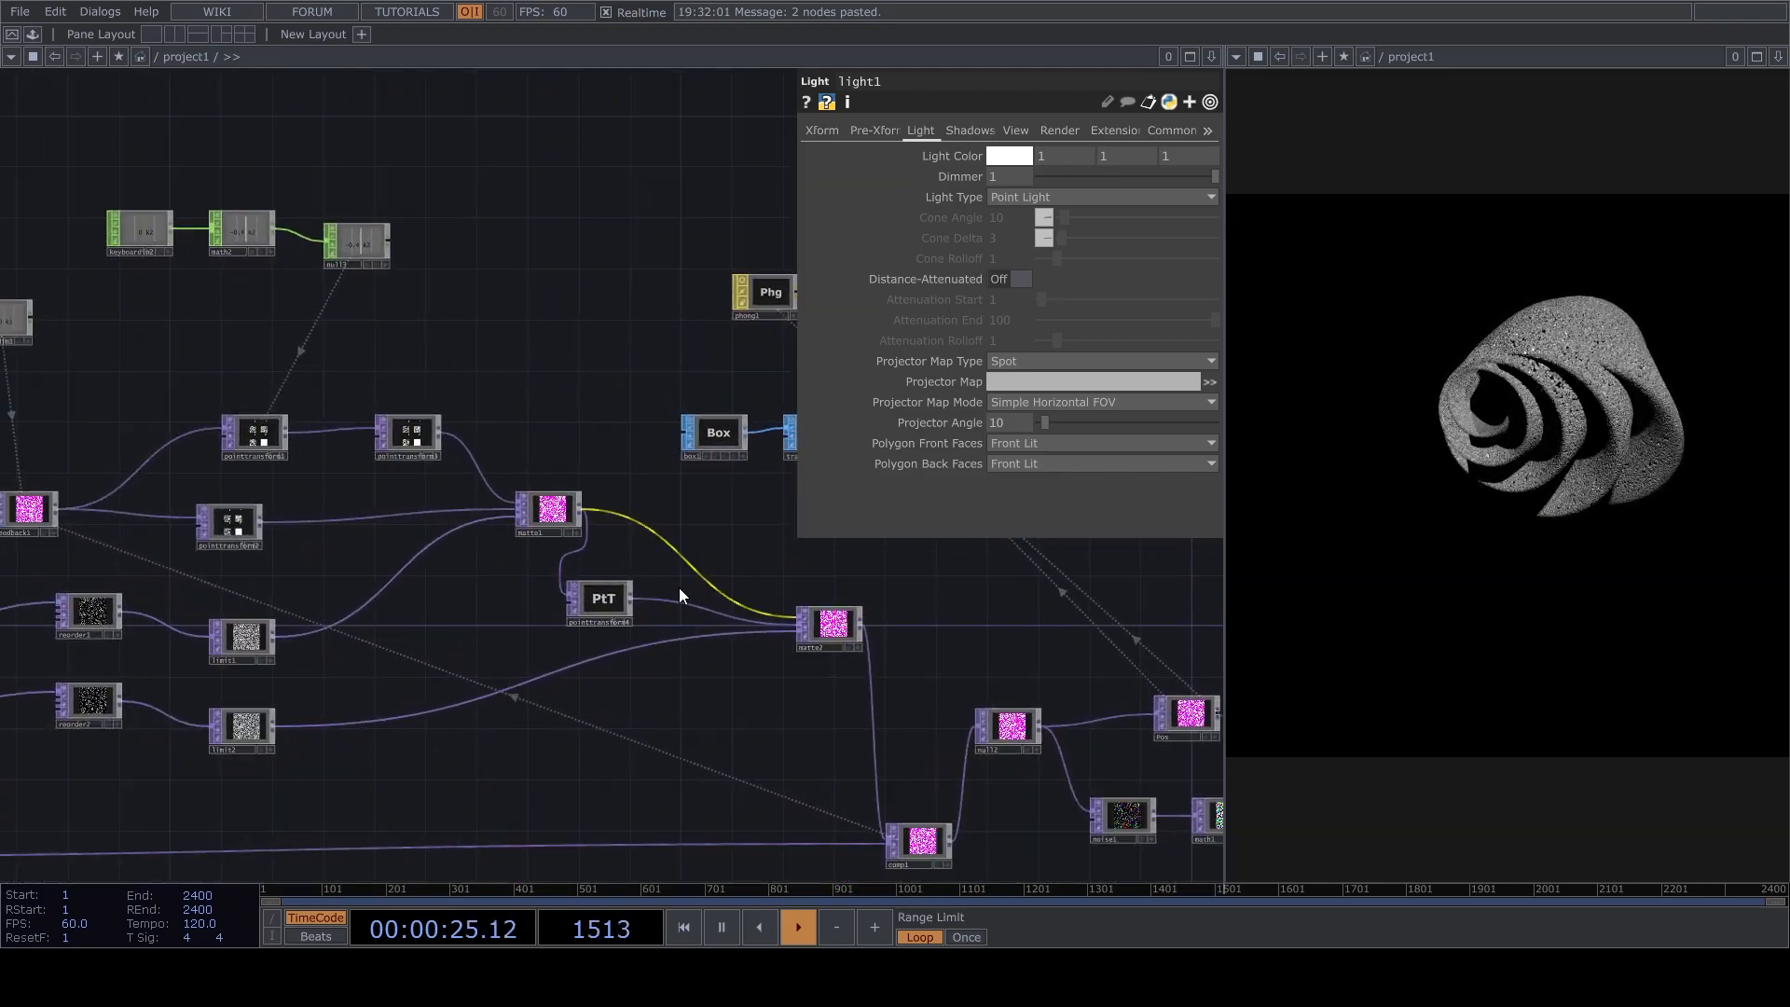
pyautogui.click(598, 604)
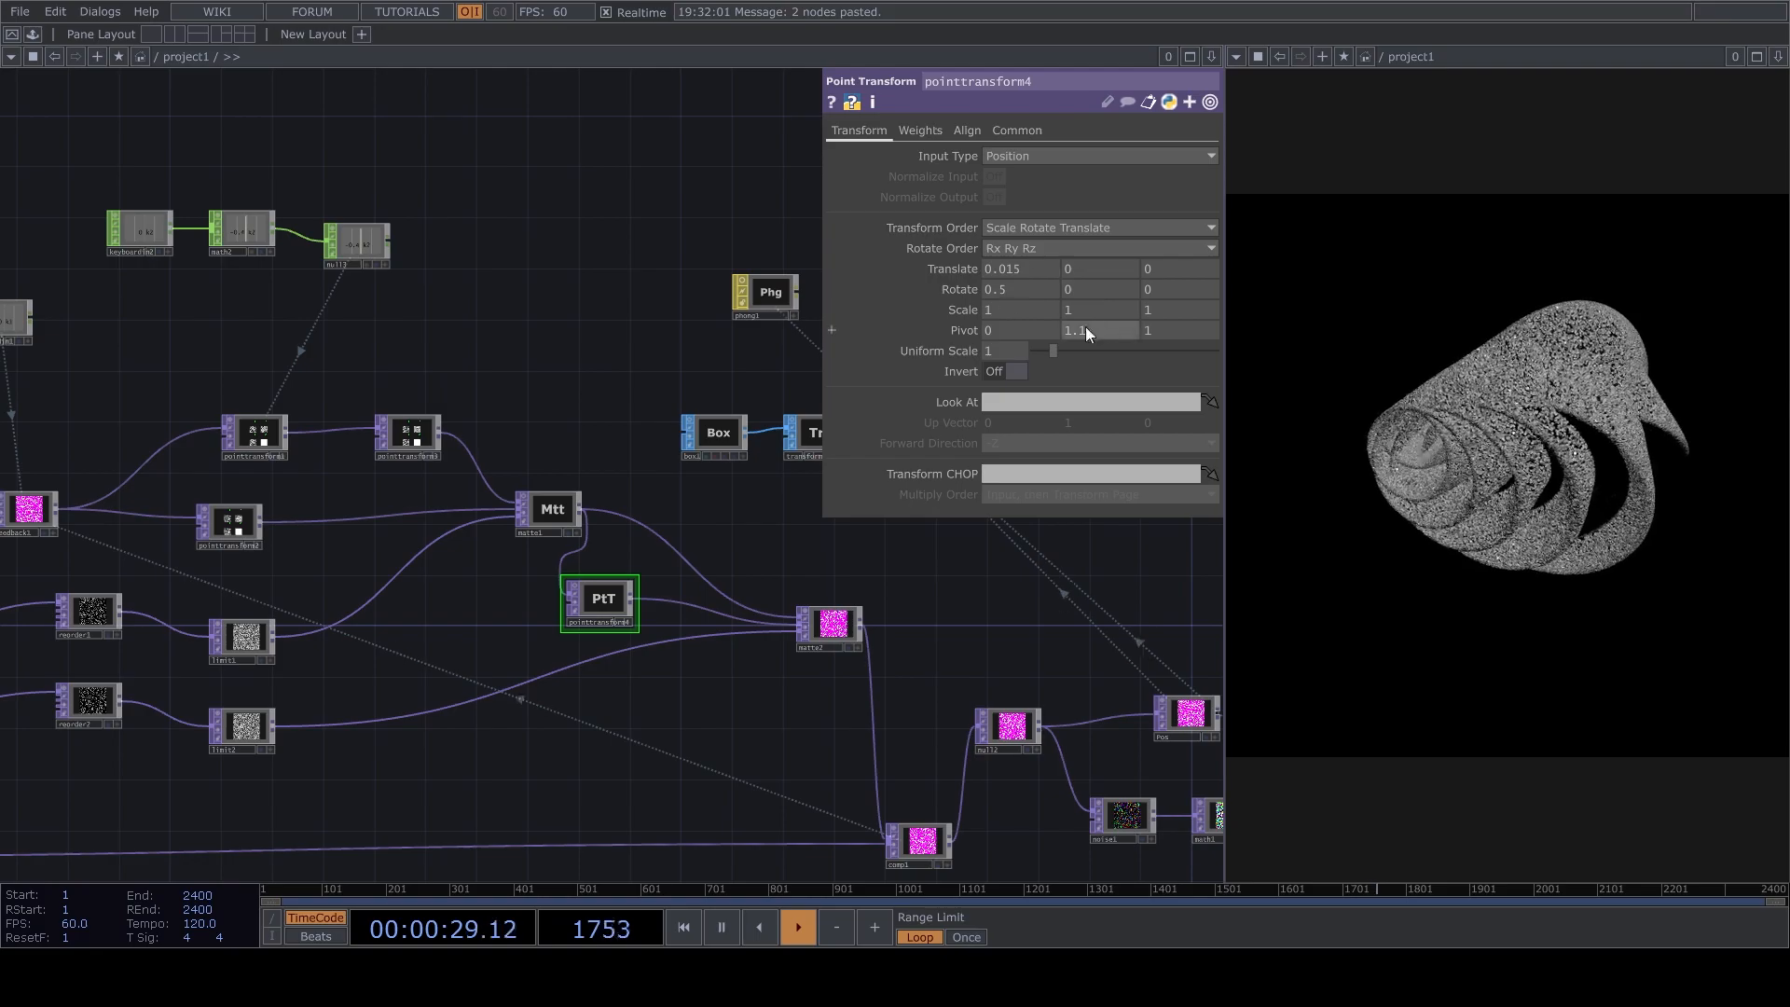
# Switch the shape of pointGenerator to Cube.
pyautogui.moveTo(348, 696); pyautogui.dragTo(711, 643)
pyautogui.moveTo(470, 810); pyautogui.dragTo(699, 692)
pyautogui.click(214, 688)
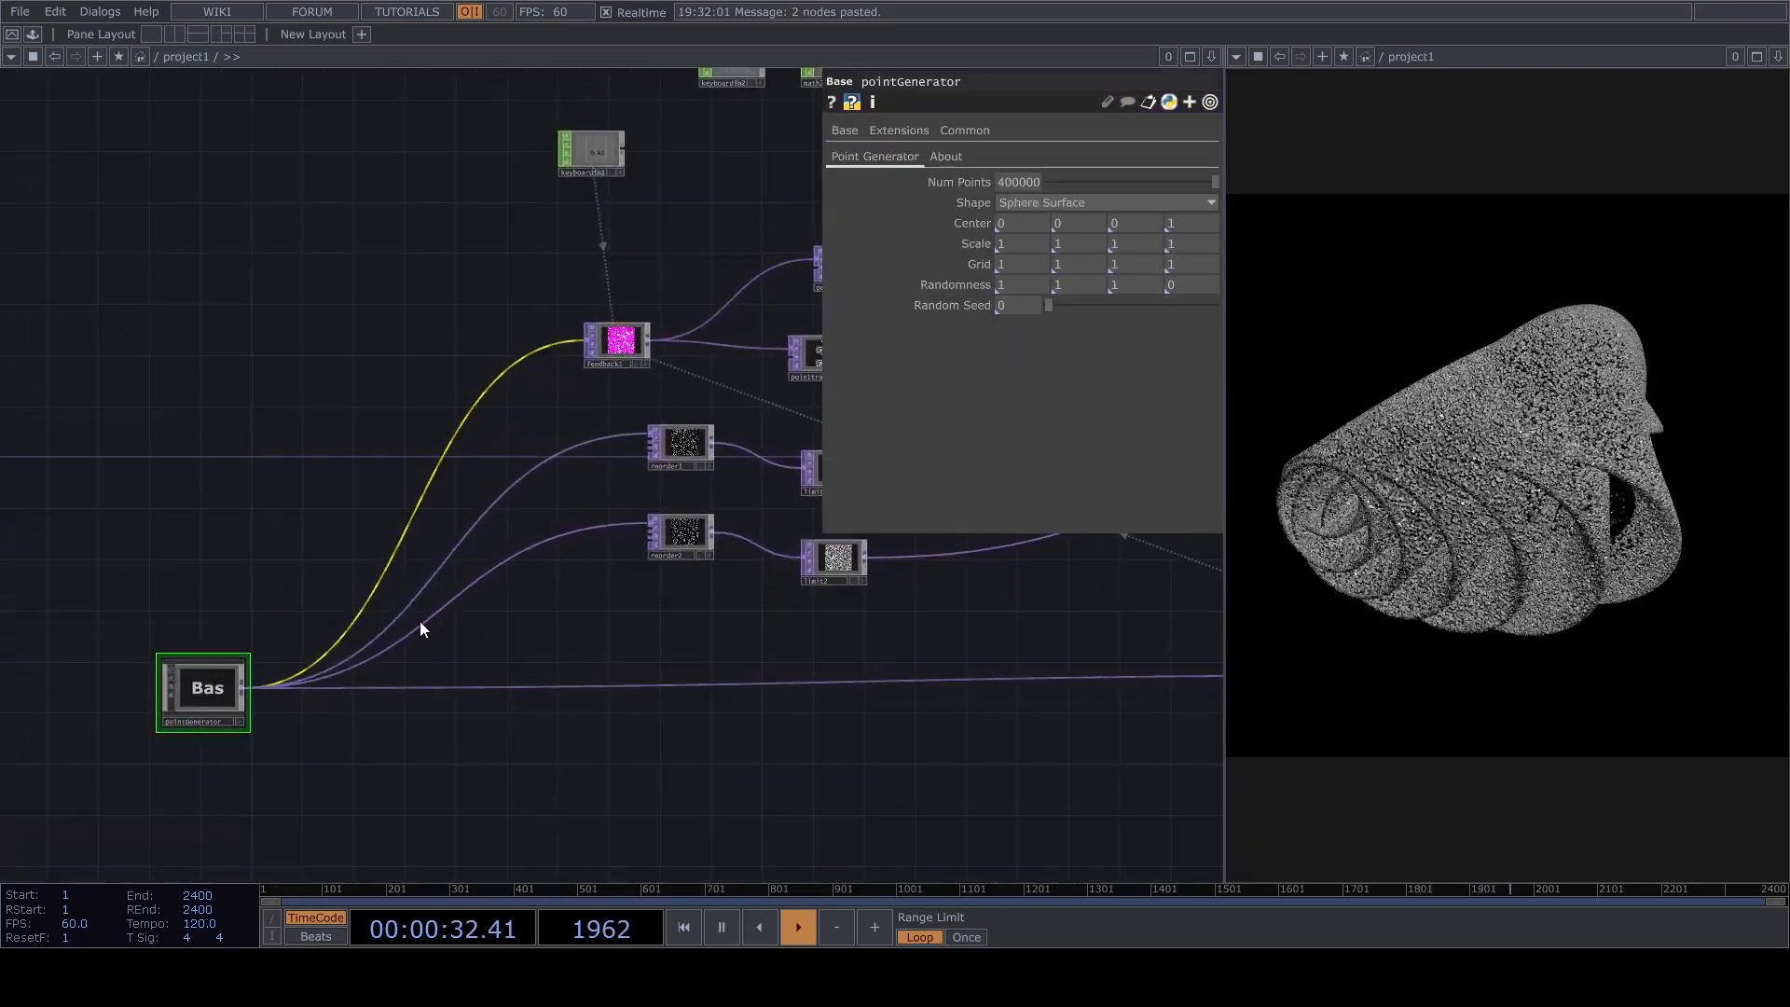
pyautogui.click(1072, 203)
pyautogui.click(1028, 240)
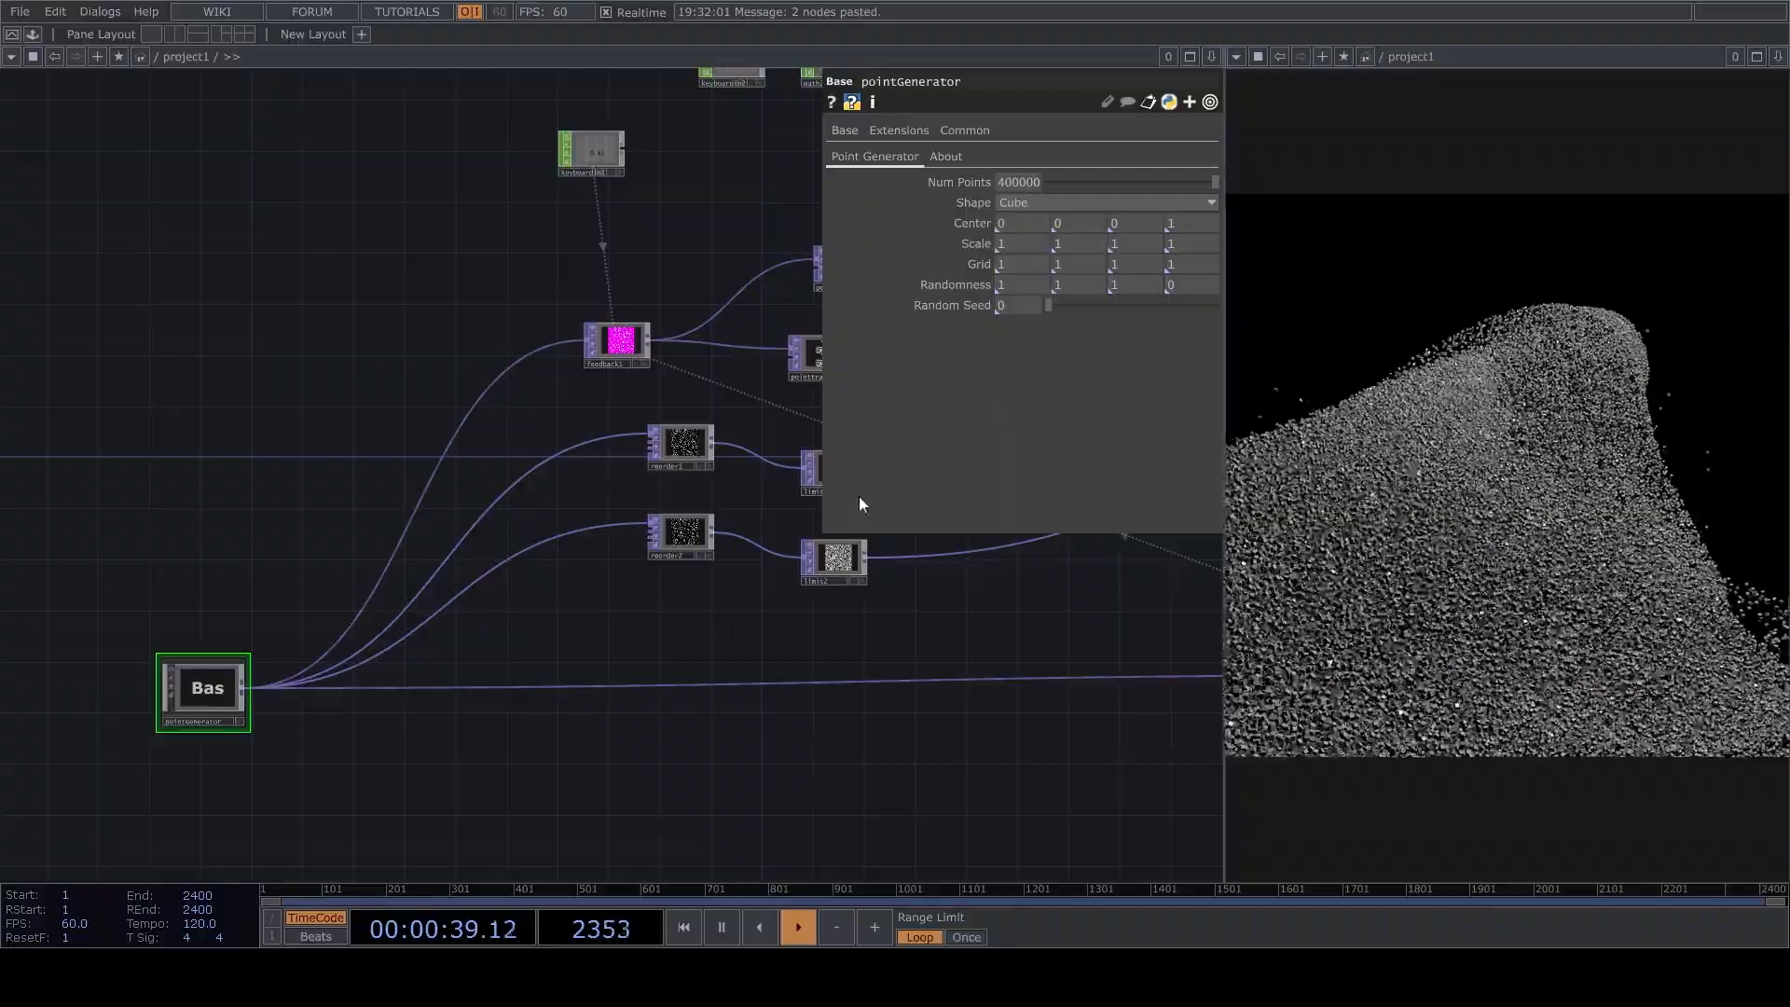
# Reframe the cube-based point cloud through cam1 and reset the feedback to watch it twist again.
pyautogui.moveTo(912, 651); pyautogui.dragTo(652, 616)
pyautogui.moveTo(908, 550); pyautogui.dragTo(626, 649)
pyautogui.press('space')
pyautogui.scroll(2, 659, 533)
pyautogui.moveTo(605, 172); pyautogui.dragTo(600, 251)
pyautogui.scroll(6, 598, 253)
pyautogui.moveTo(855, 595); pyautogui.dragTo(1102, 436)
pyautogui.press('space')
pyautogui.moveTo(653, 508); pyautogui.dragTo(802, 525)
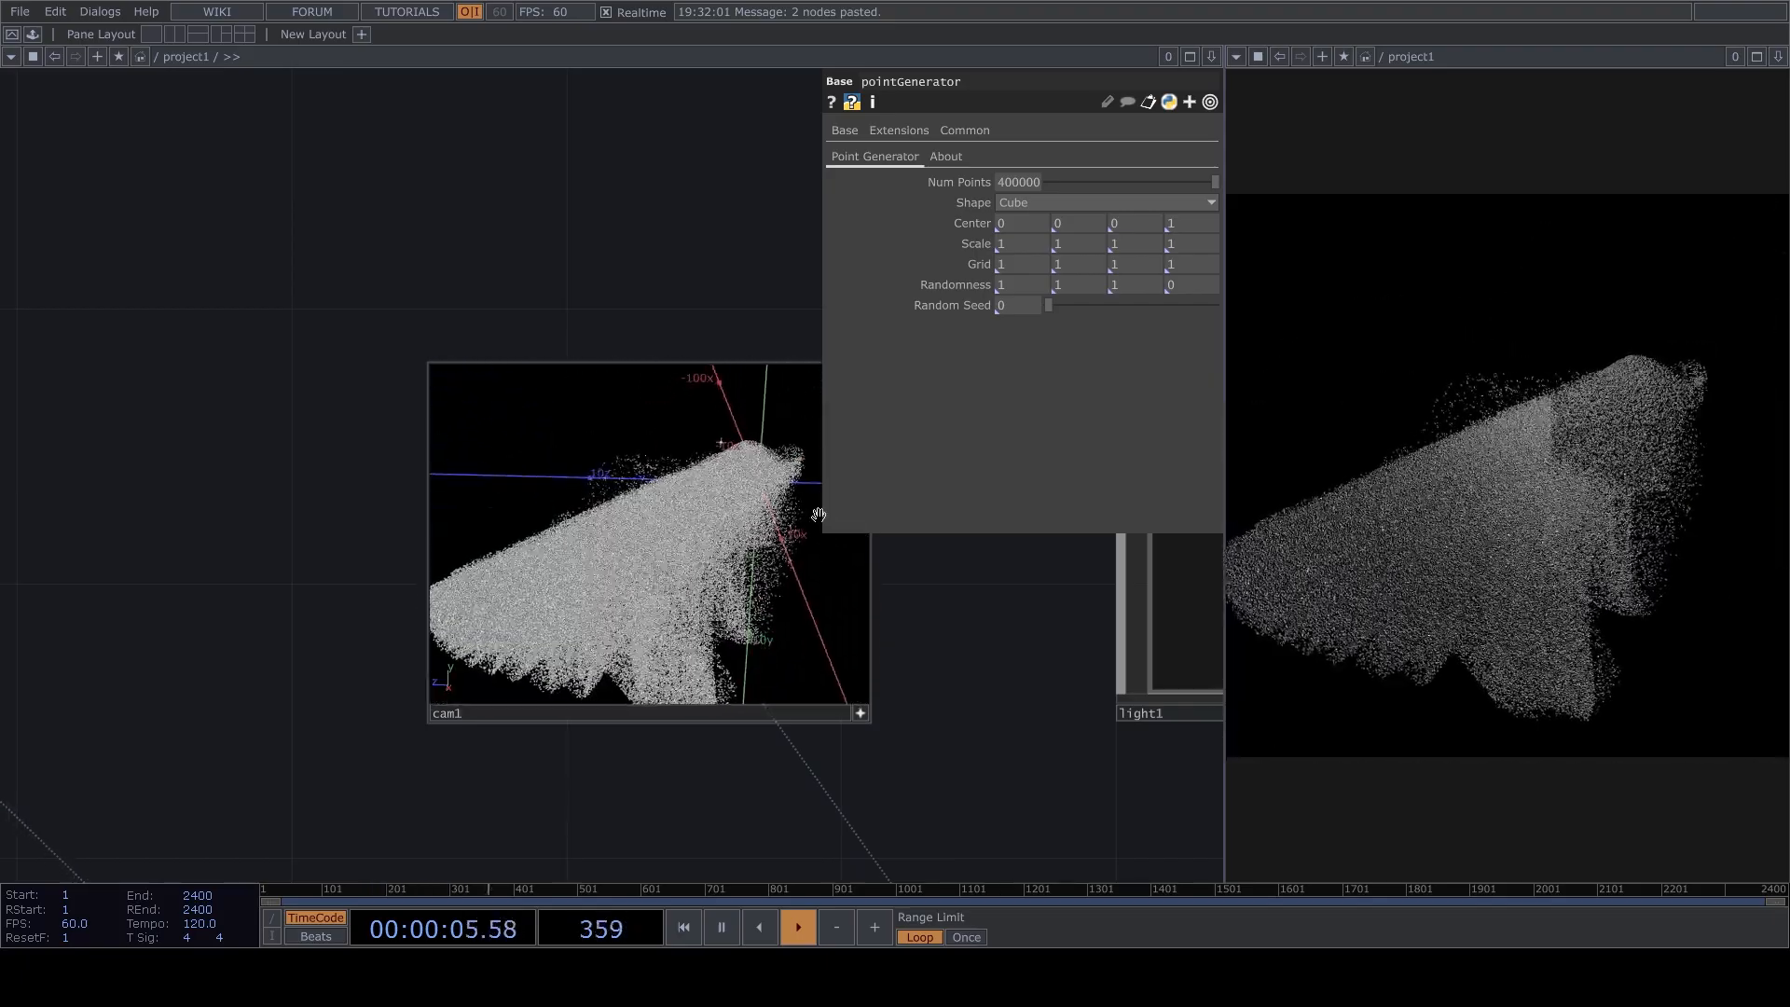
pyautogui.press('1')
pyautogui.moveTo(682, 555); pyautogui.dragTo(824, 393)
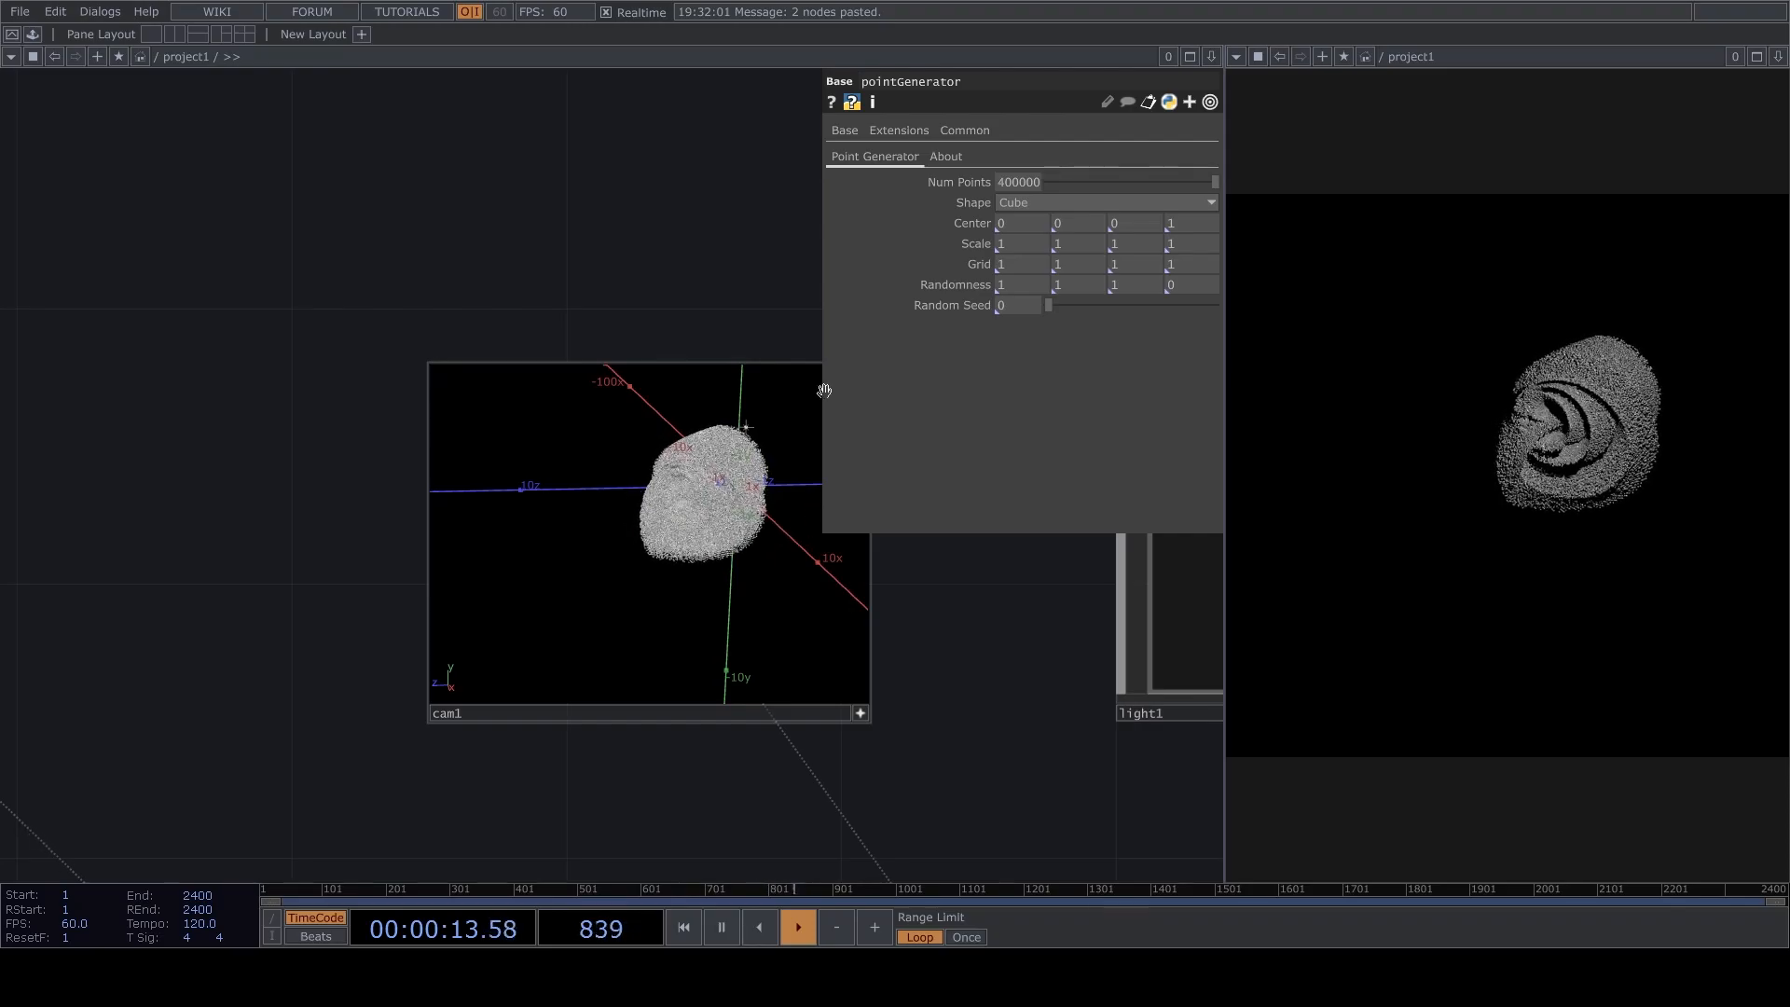
# Switch the shape of pointGenerator to Cube Surface, view the twist through cam1, and pause playback.
pyautogui.click(1048, 204)
pyautogui.click(1042, 279)
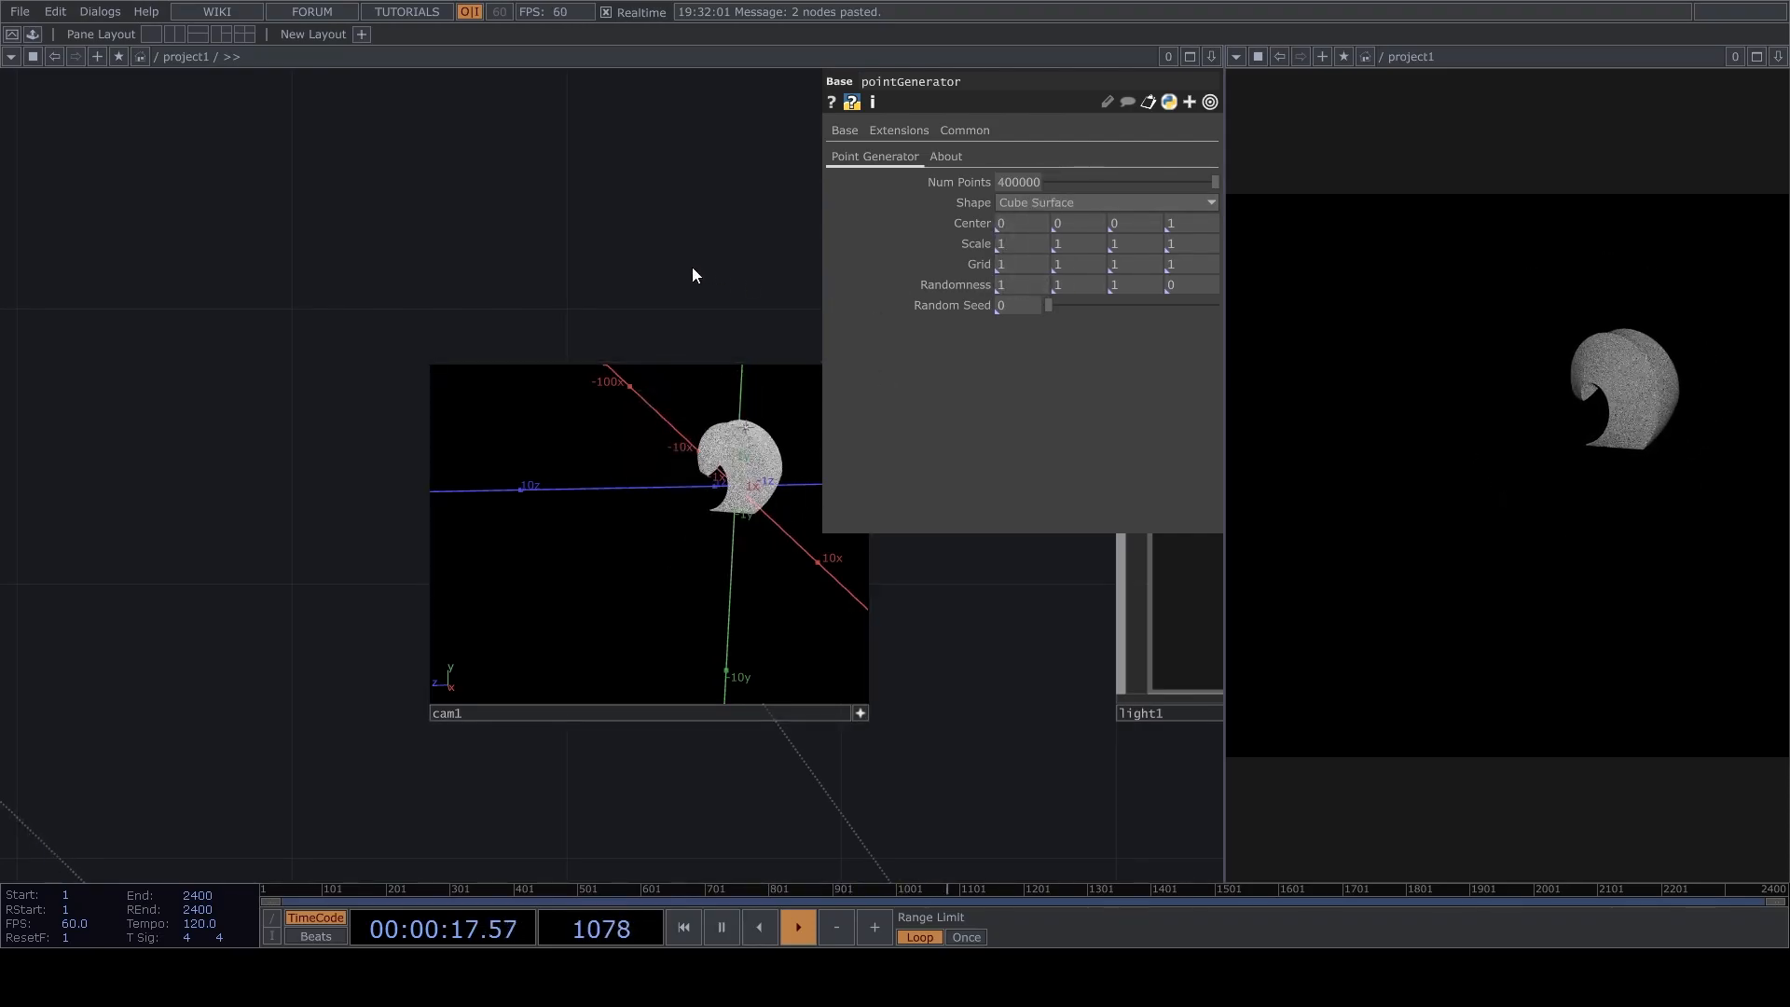
pyautogui.moveTo(746, 447); pyautogui.dragTo(687, 585)
pyautogui.scroll(4, 693, 538)
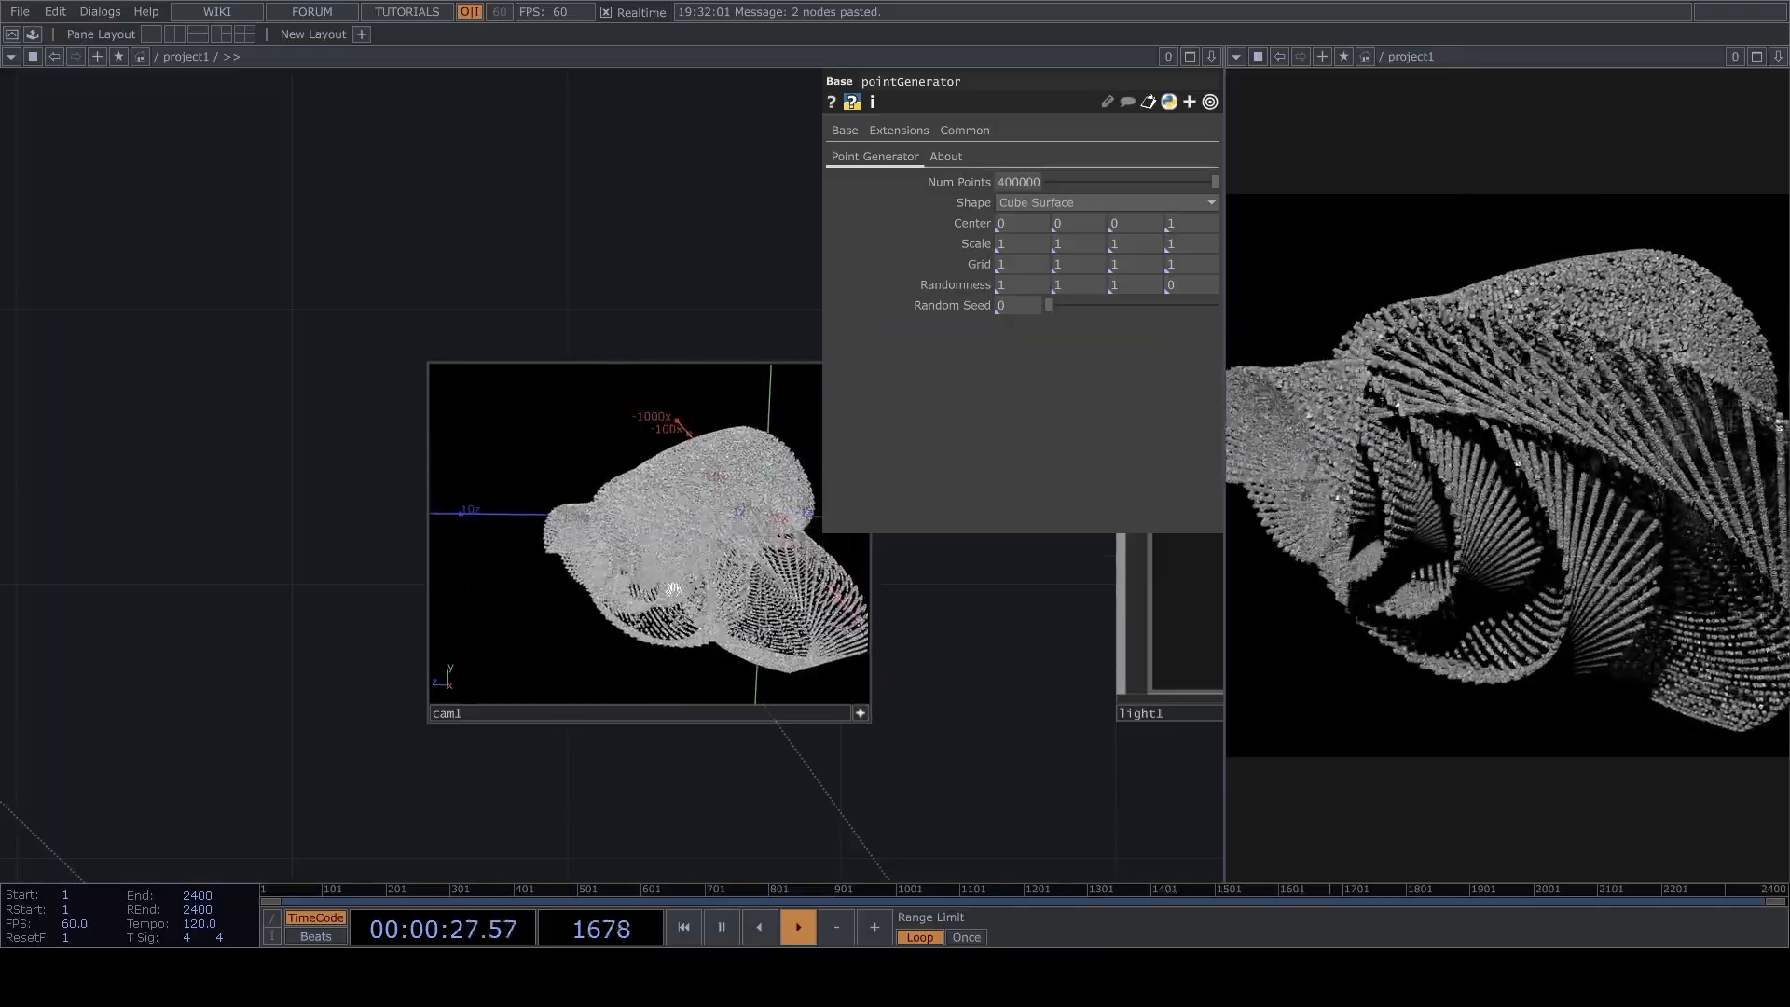
pyautogui.moveTo(960, 662); pyautogui.dragTo(918, 559)
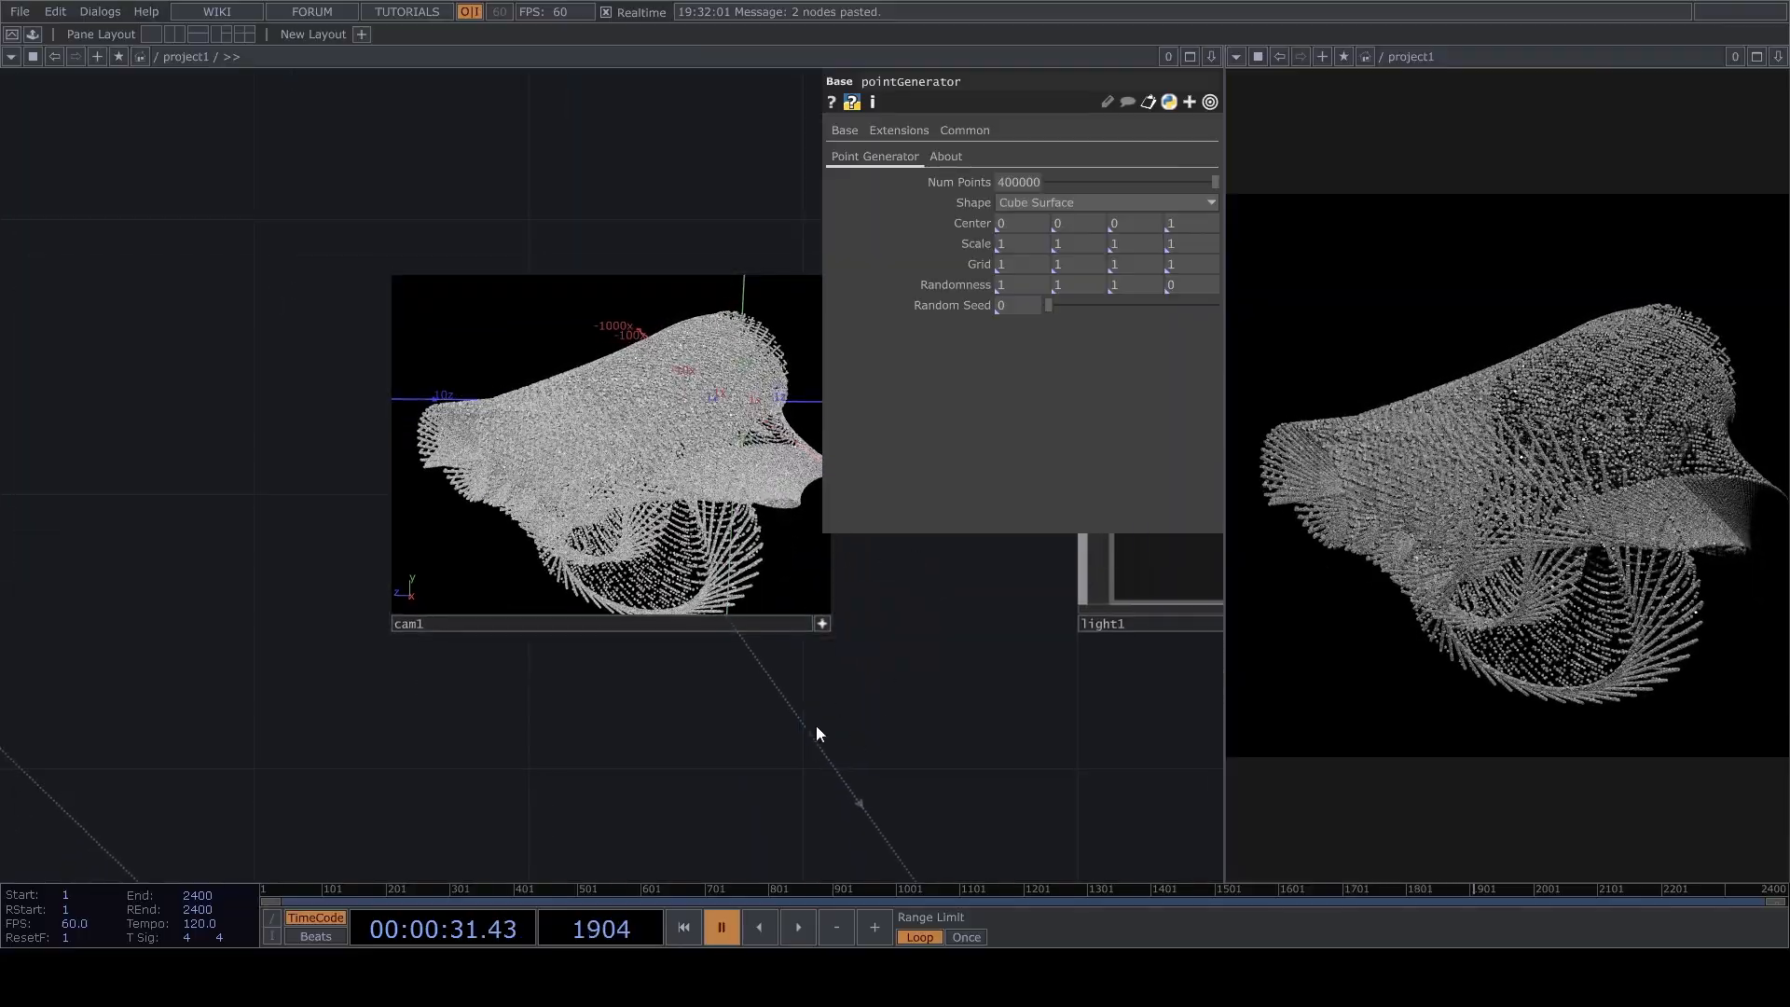
pyautogui.moveTo(844, 664); pyautogui.dragTo(852, 607)
pyautogui.press('space')
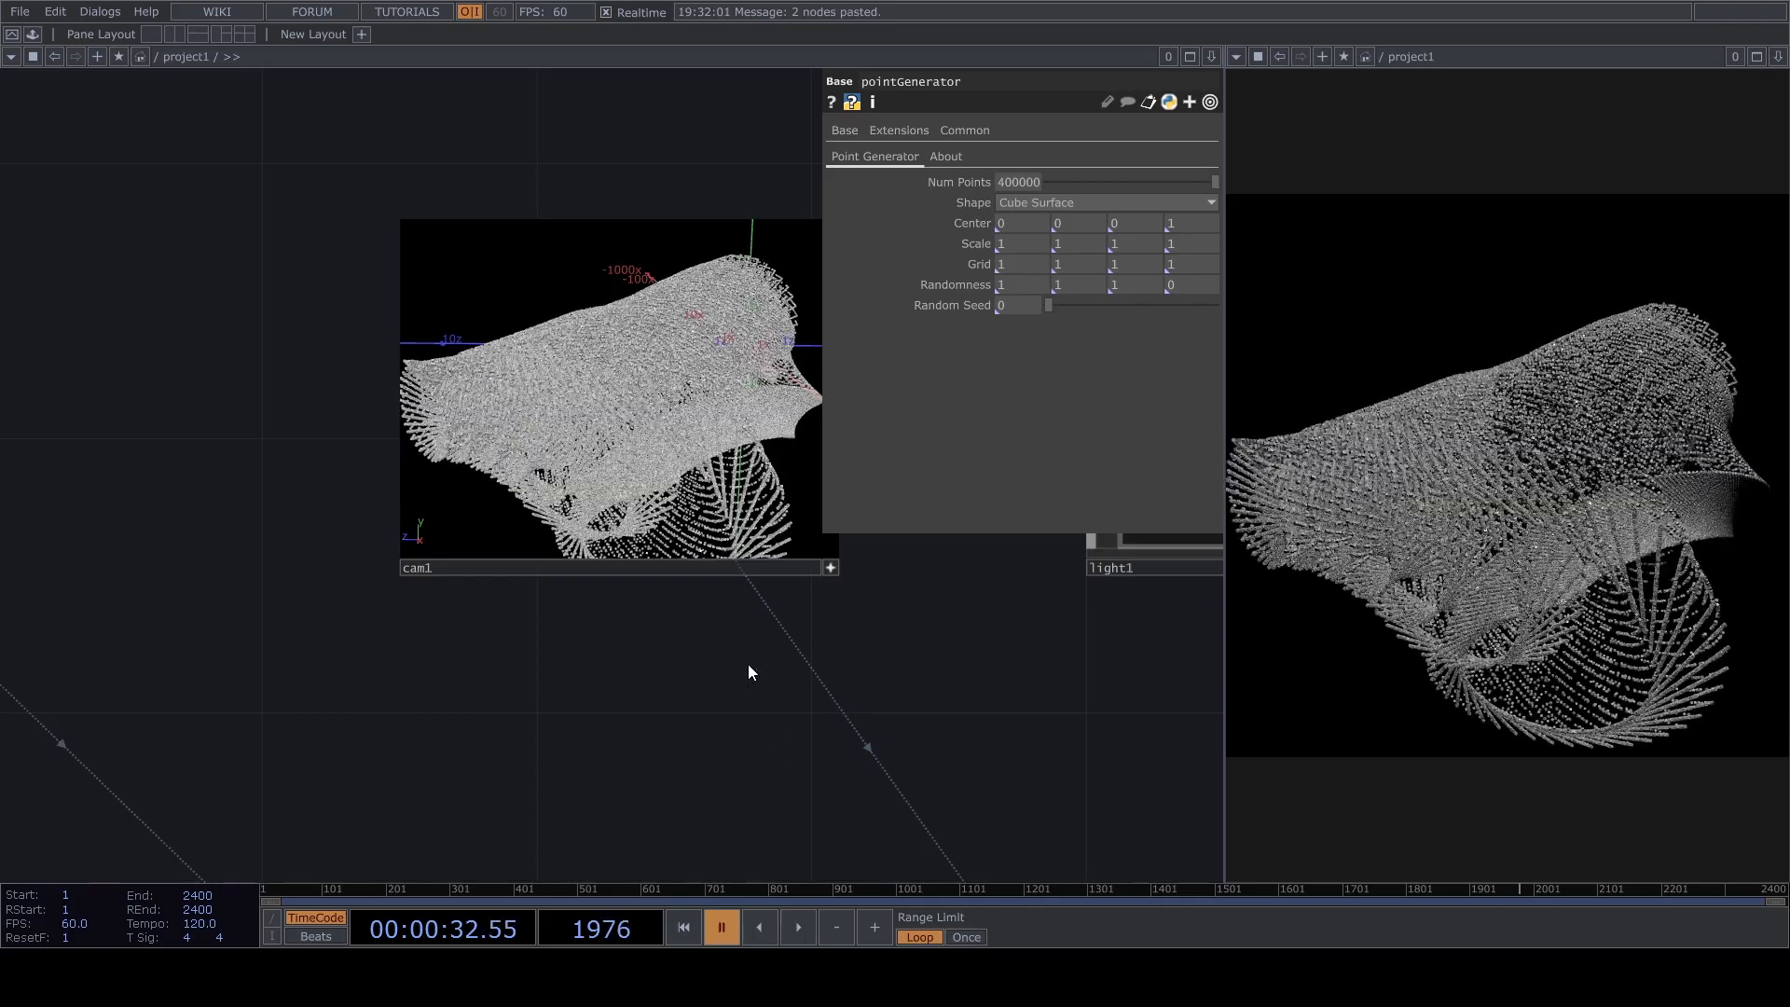
# Switch the shape of pointGenerator to Sphere, resume playback, and orbit cam1 around the result.
pyautogui.click(1025, 222)
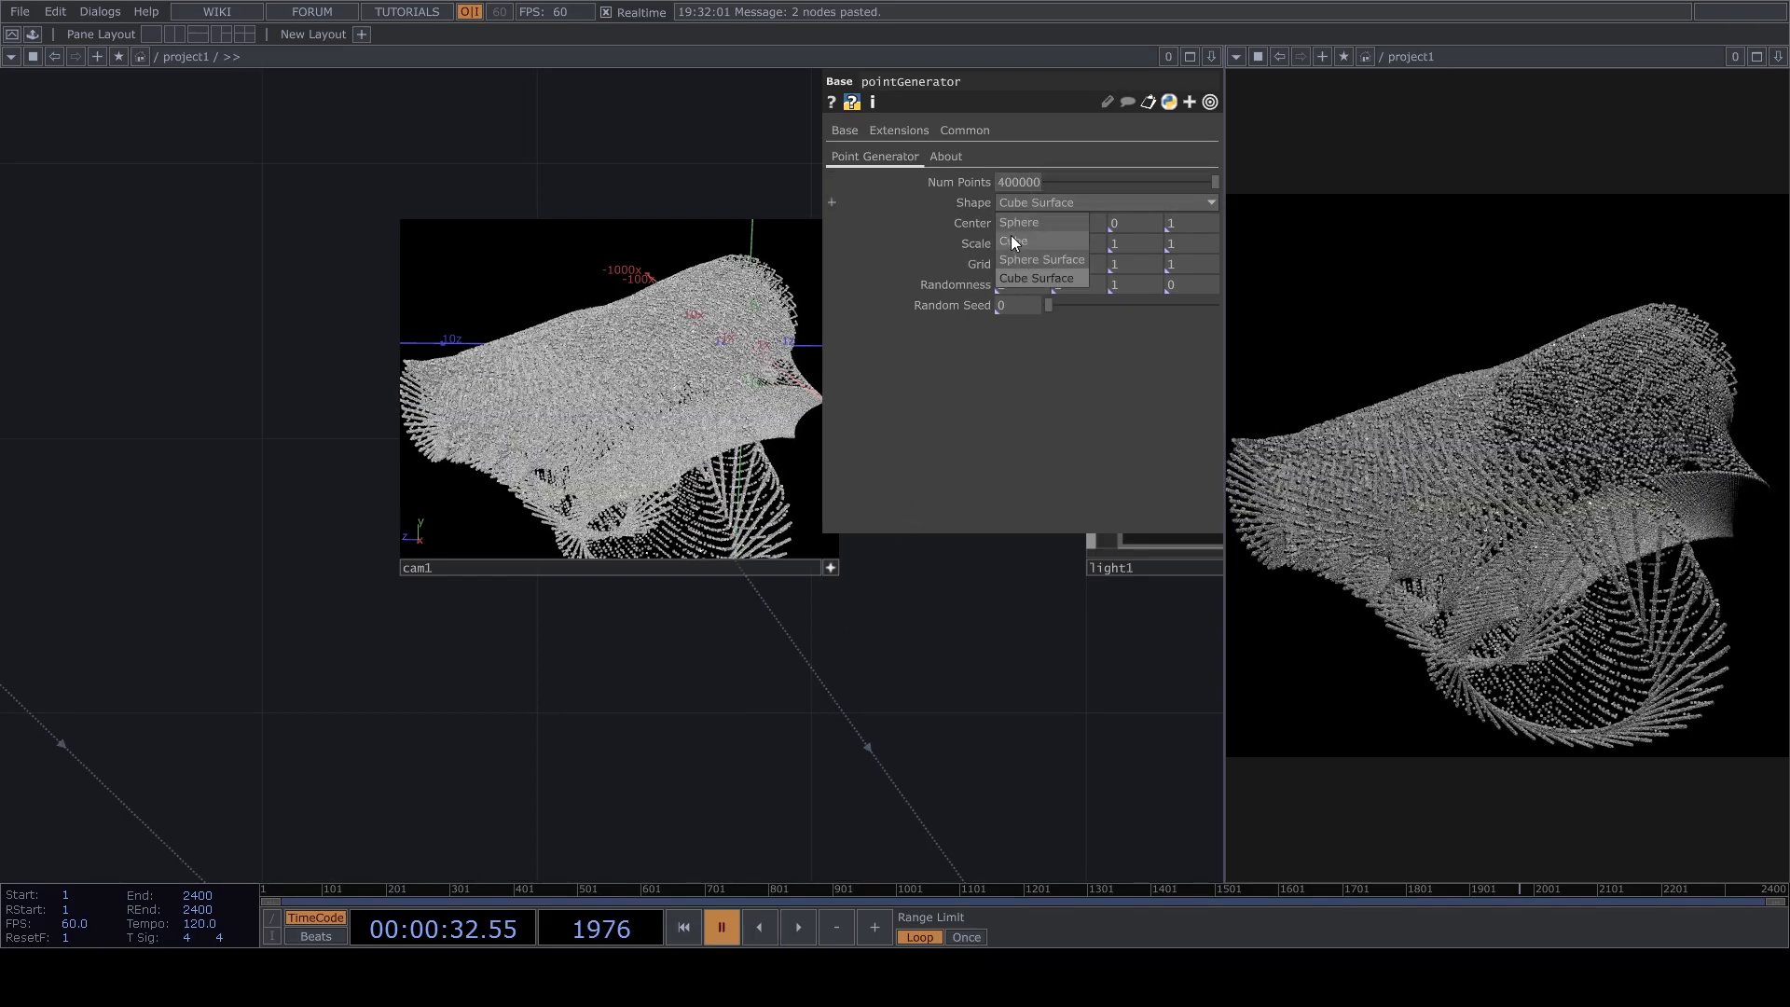
pyautogui.press('space')
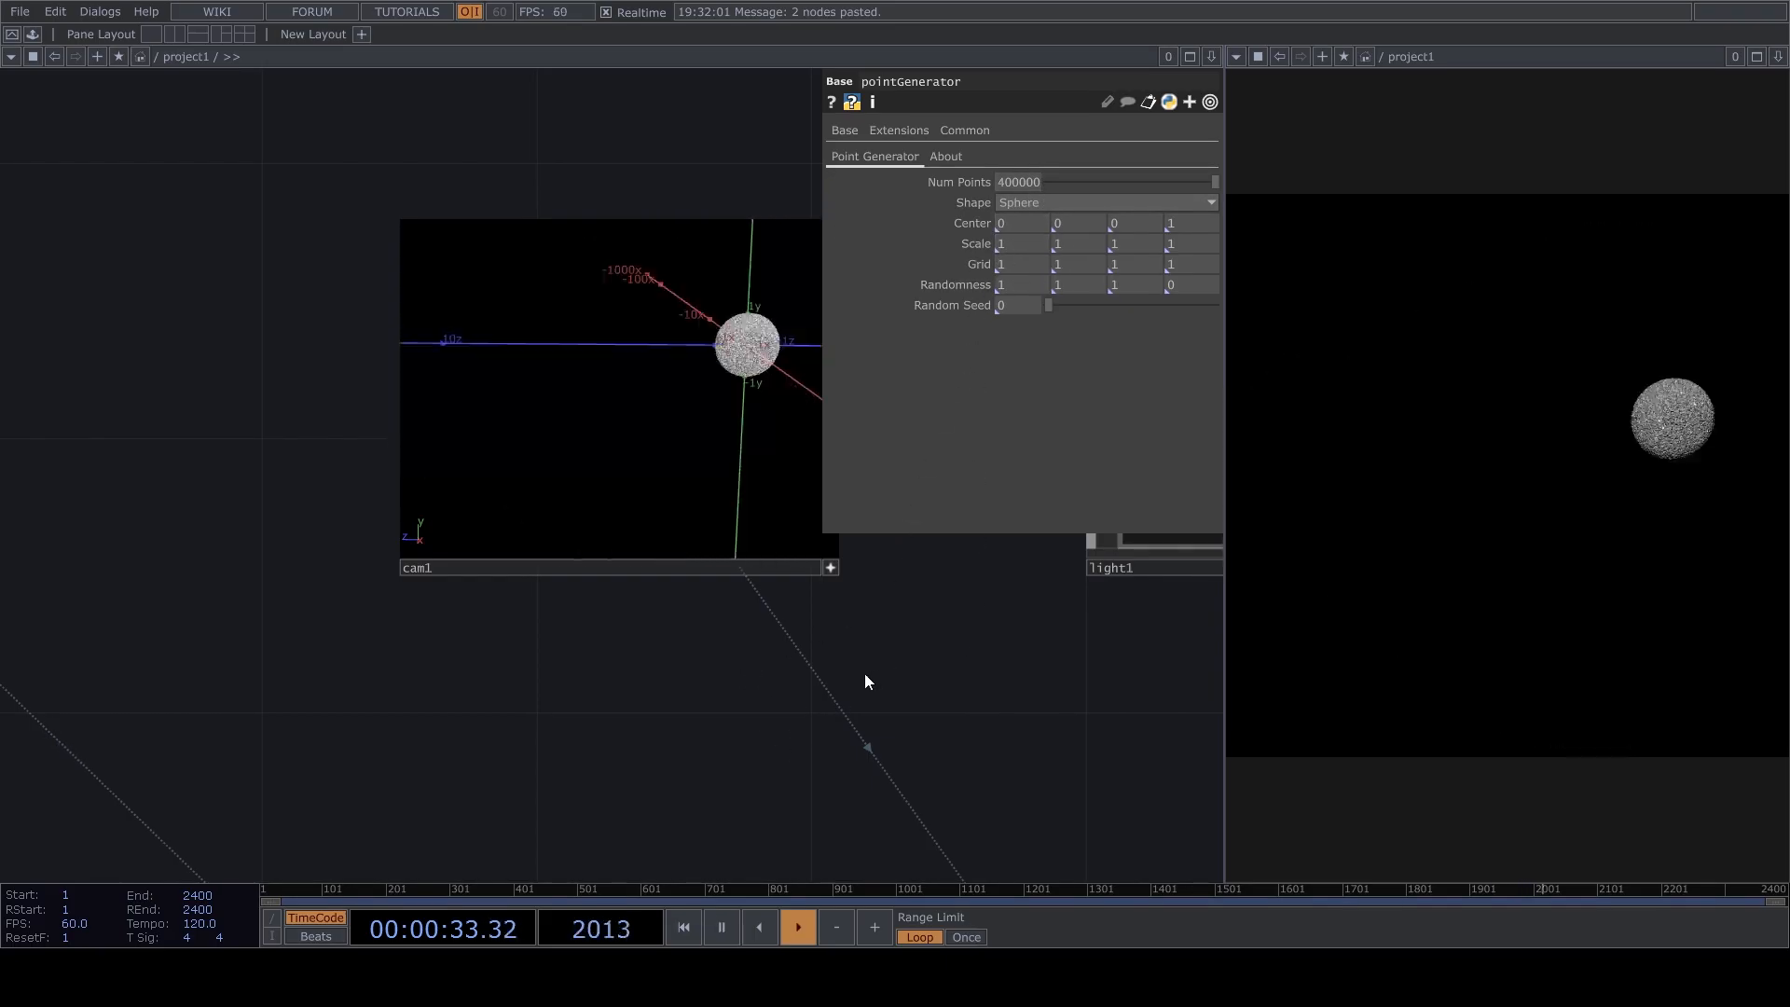
pyautogui.moveTo(733, 695); pyautogui.dragTo(659, 681)
pyautogui.moveTo(880, 700); pyautogui.dragTo(759, 760)
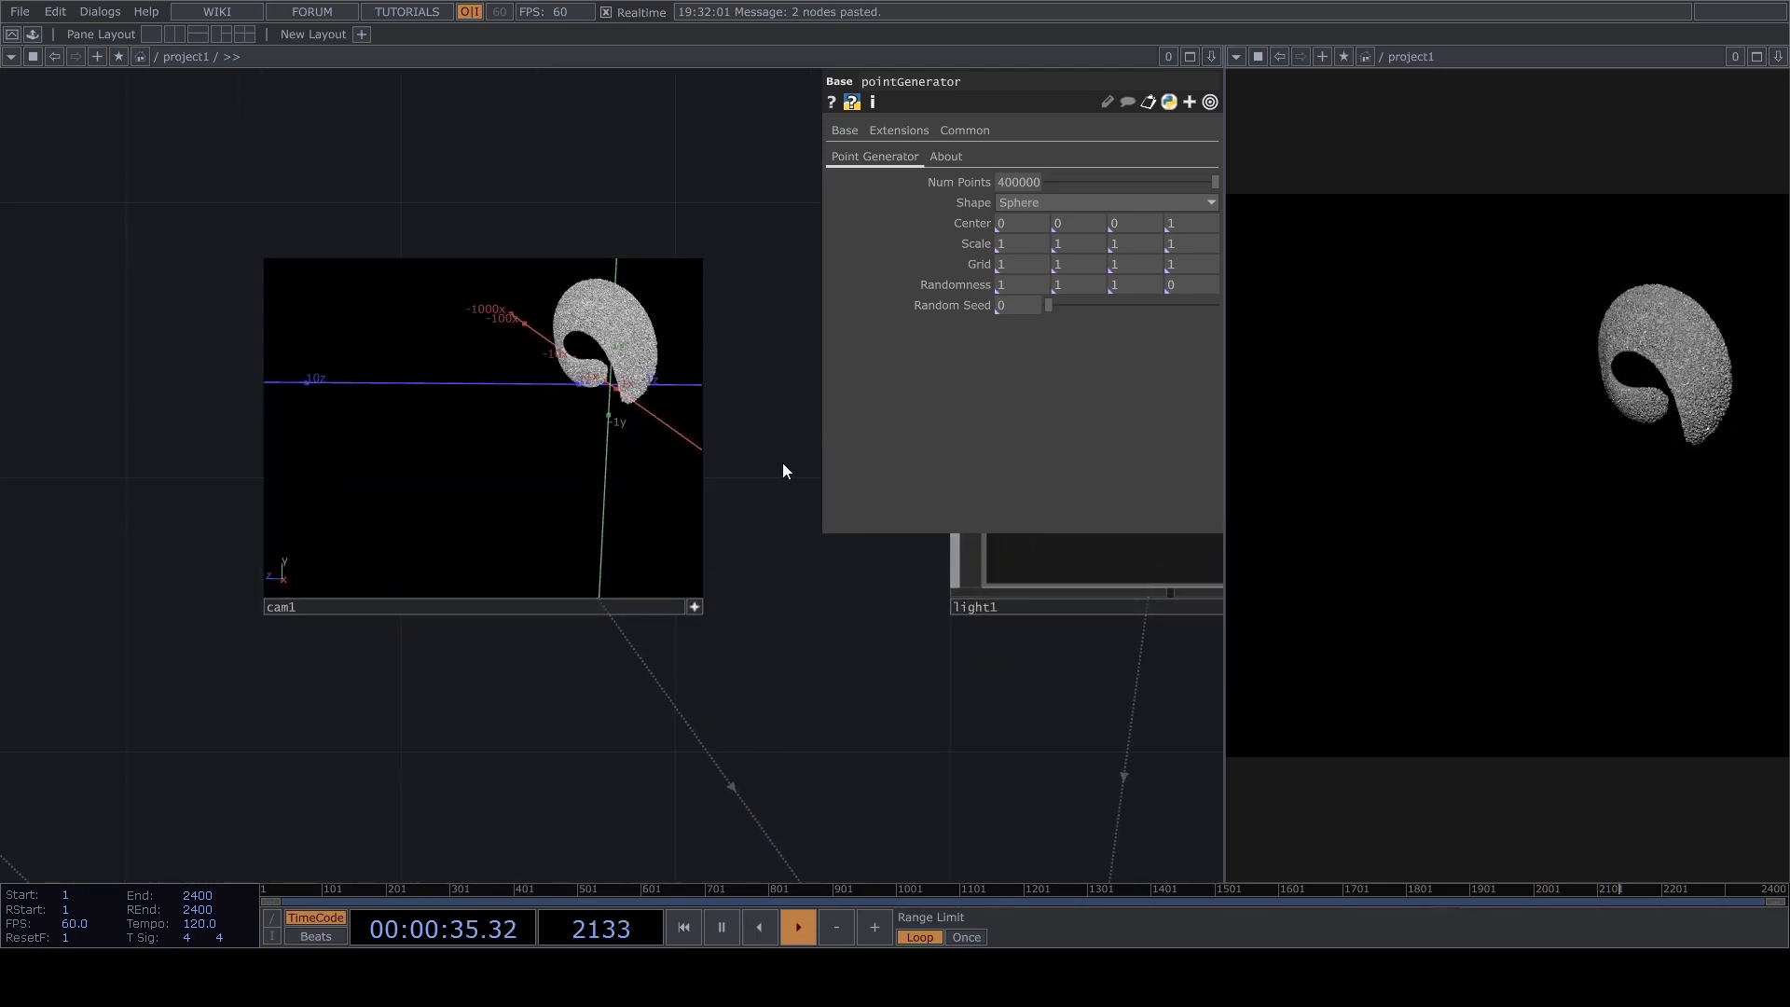
pyautogui.scroll(4, 791, 449)
pyautogui.moveTo(825, 466); pyautogui.dragTo(959, 642)
pyautogui.moveTo(536, 508); pyautogui.dragTo(655, 516)
pyautogui.moveTo(852, 625); pyautogui.dragTo(909, 508)
# Return the shape of pointGenerator to Sphere Surface and pause playback.
pyautogui.click(1025, 203)
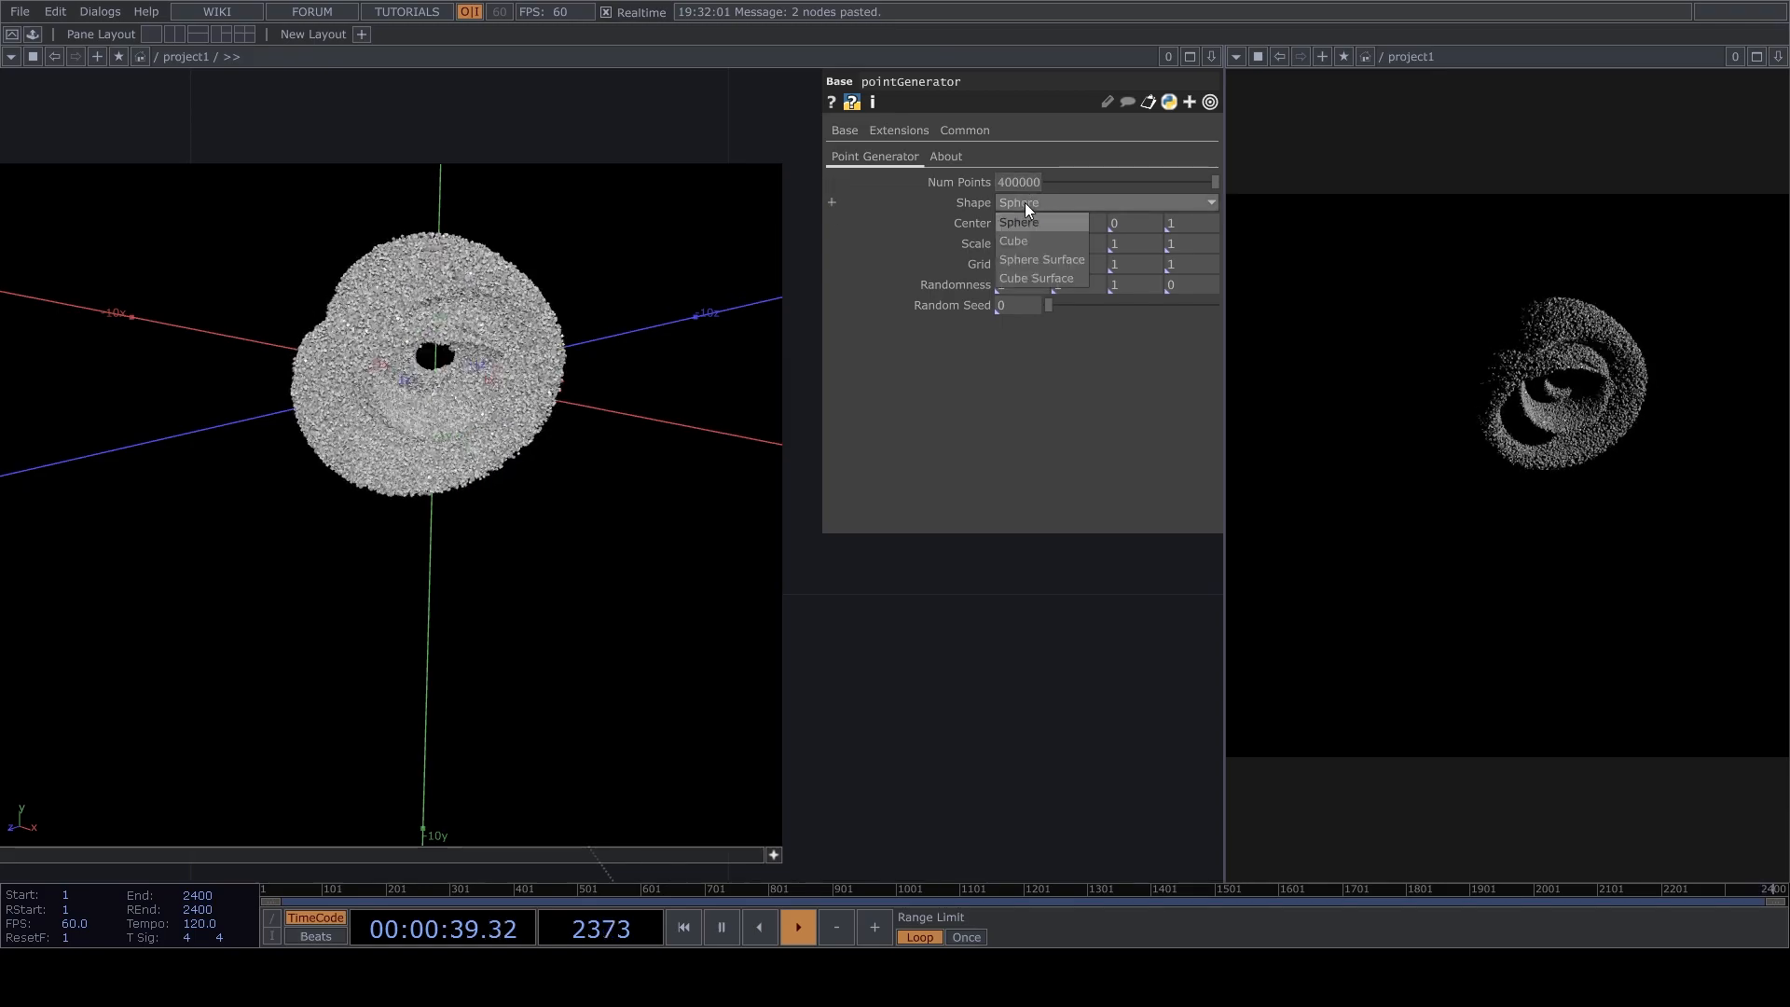
pyautogui.click(1046, 261)
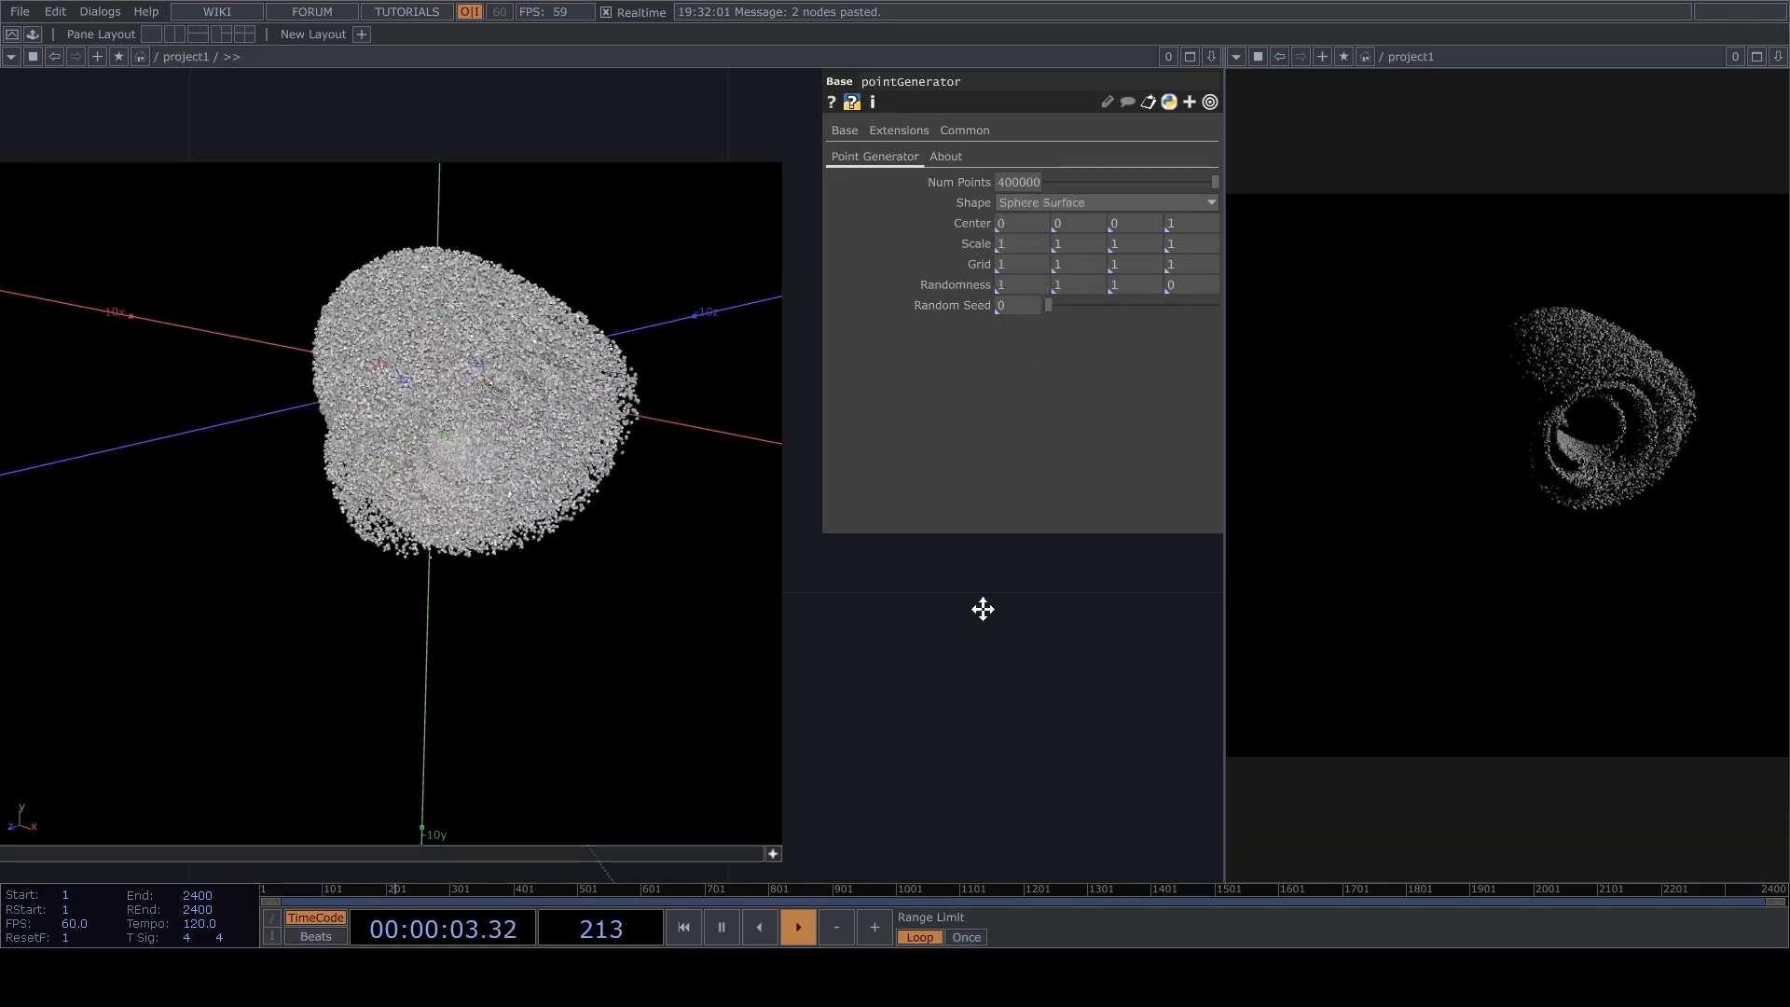
pyautogui.moveTo(821, 616); pyautogui.dragTo(798, 561)
pyautogui.scroll(-5, 946, 643)
pyautogui.press('space')
# Resume playback and insert a Level on the wire between limit1 and matte1.
pyautogui.moveTo(971, 799); pyautogui.dragTo(779, 619)
pyautogui.scroll(-3, 923, 699)
pyautogui.moveTo(749, 737); pyautogui.dragTo(690, 405)
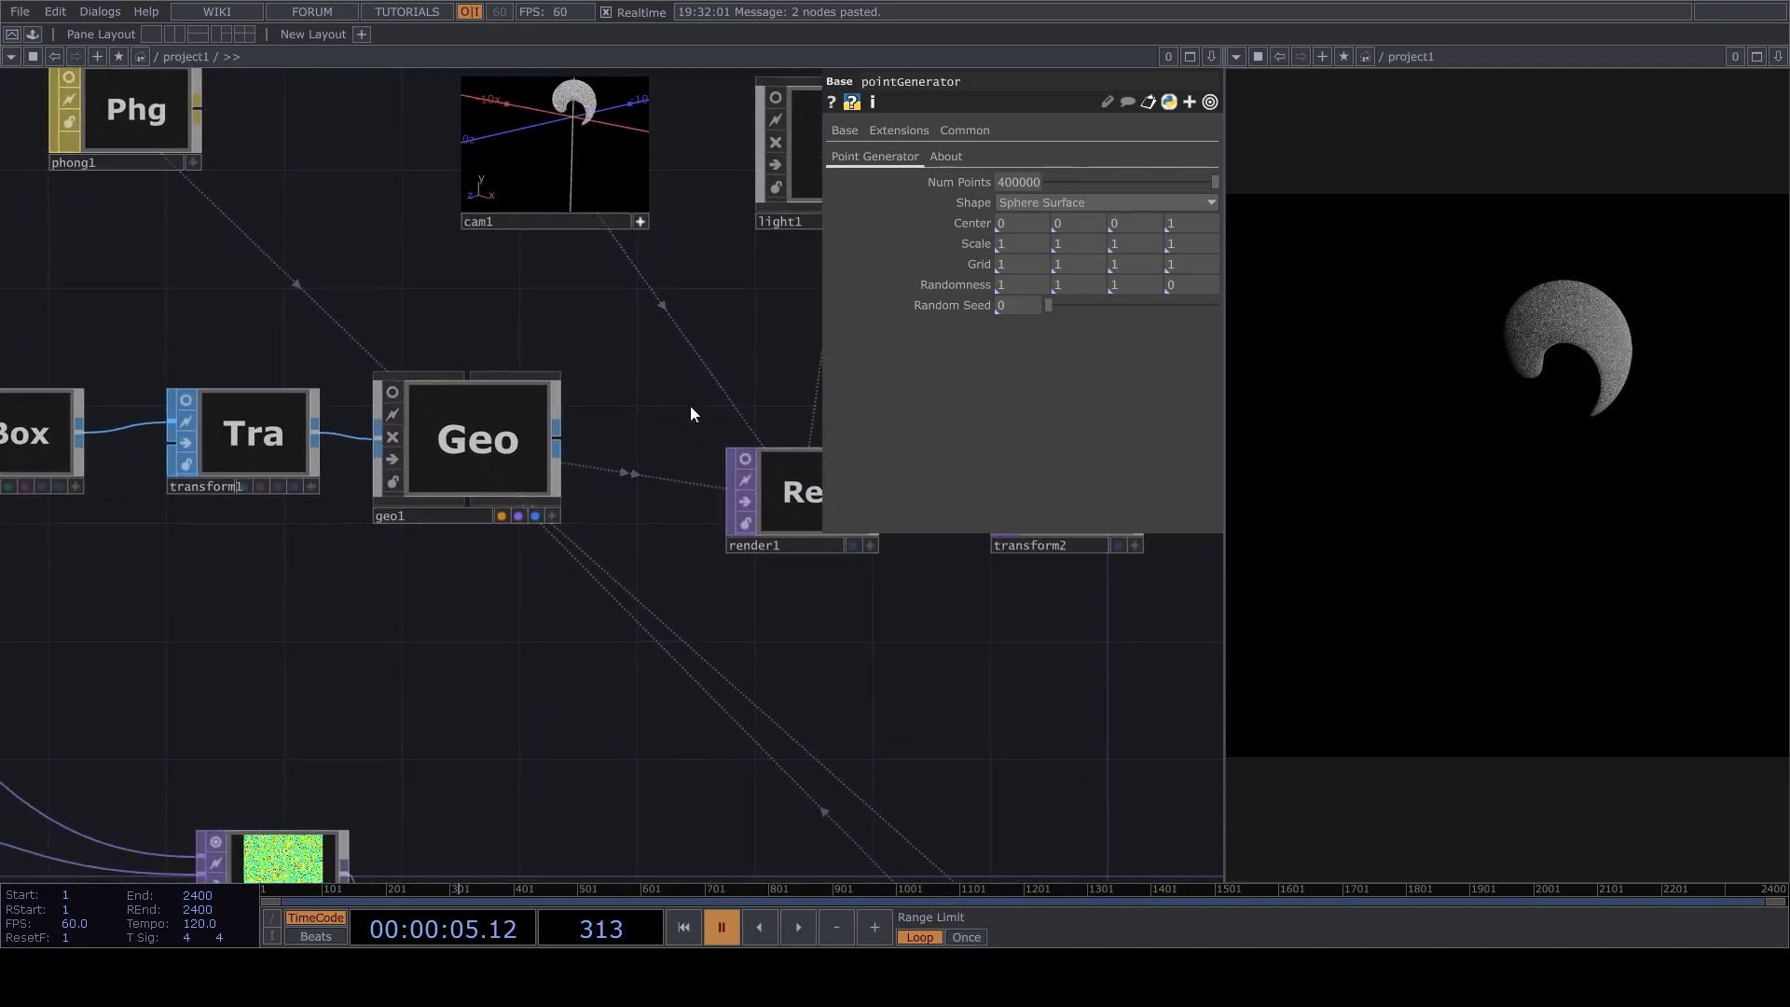
pyautogui.scroll(-6, 695, 415)
pyautogui.scroll(4, 573, 619)
pyautogui.moveTo(473, 620); pyautogui.dragTo(628, 678)
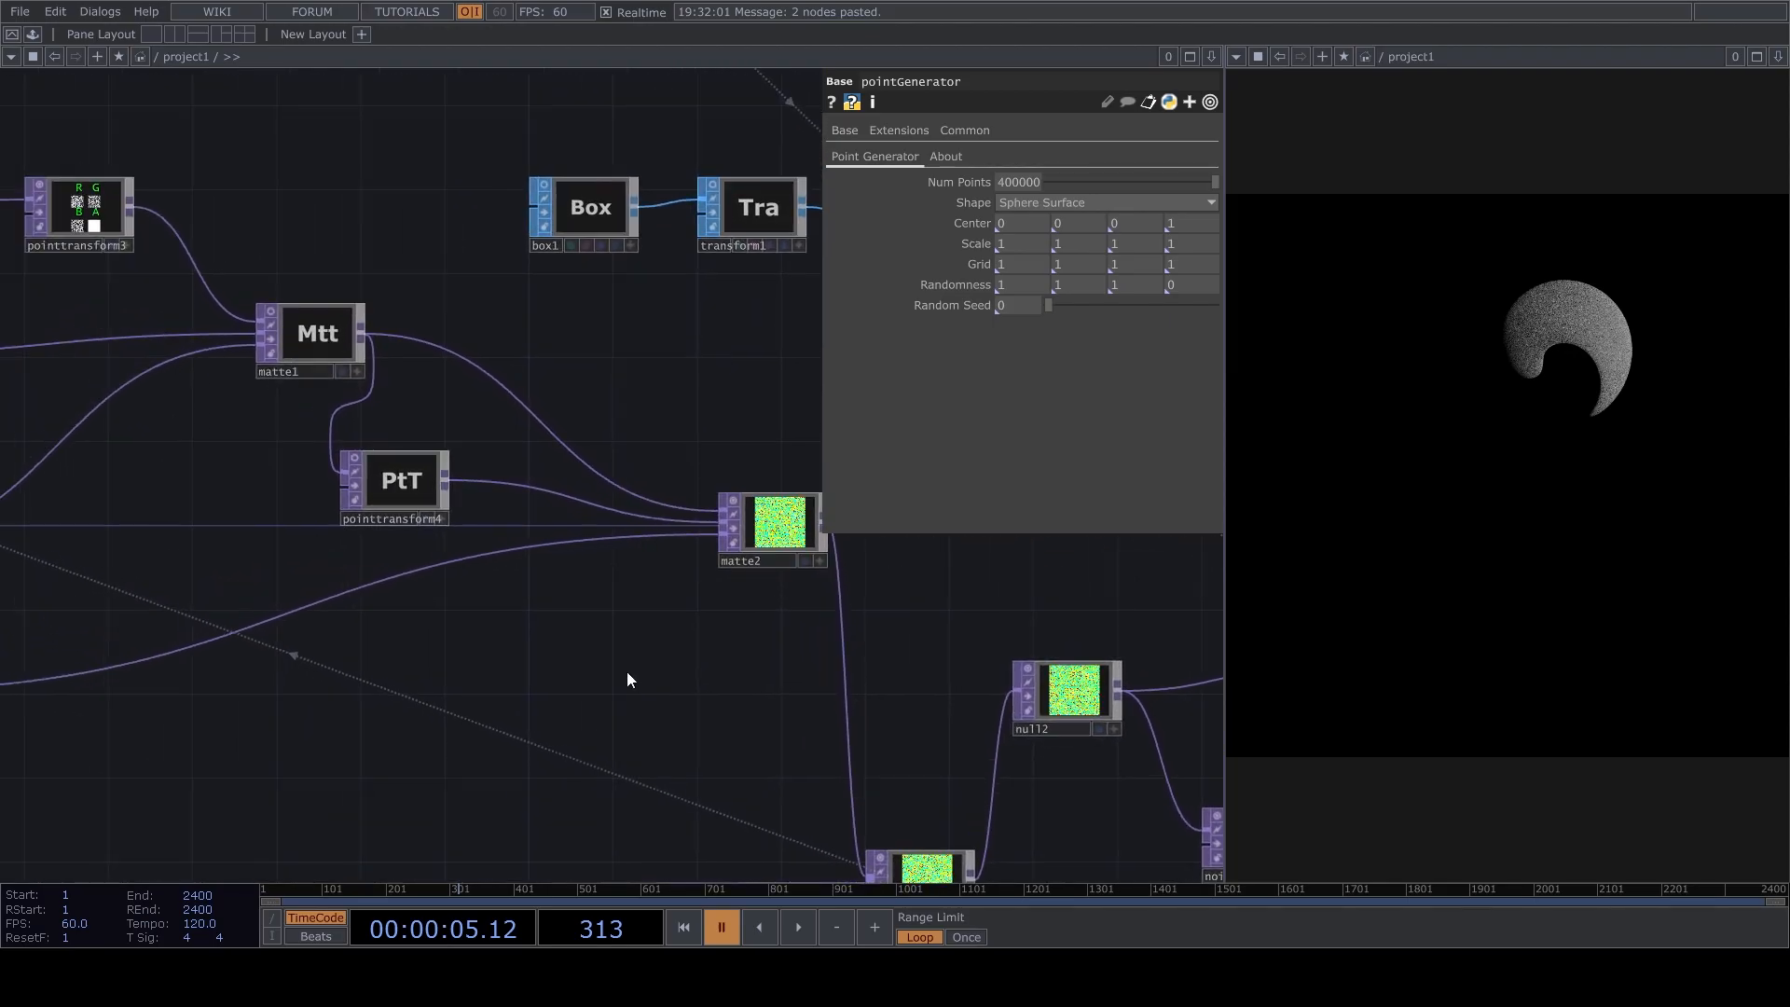
pyautogui.moveTo(313, 578); pyautogui.dragTo(690, 671)
pyautogui.click(481, 300)
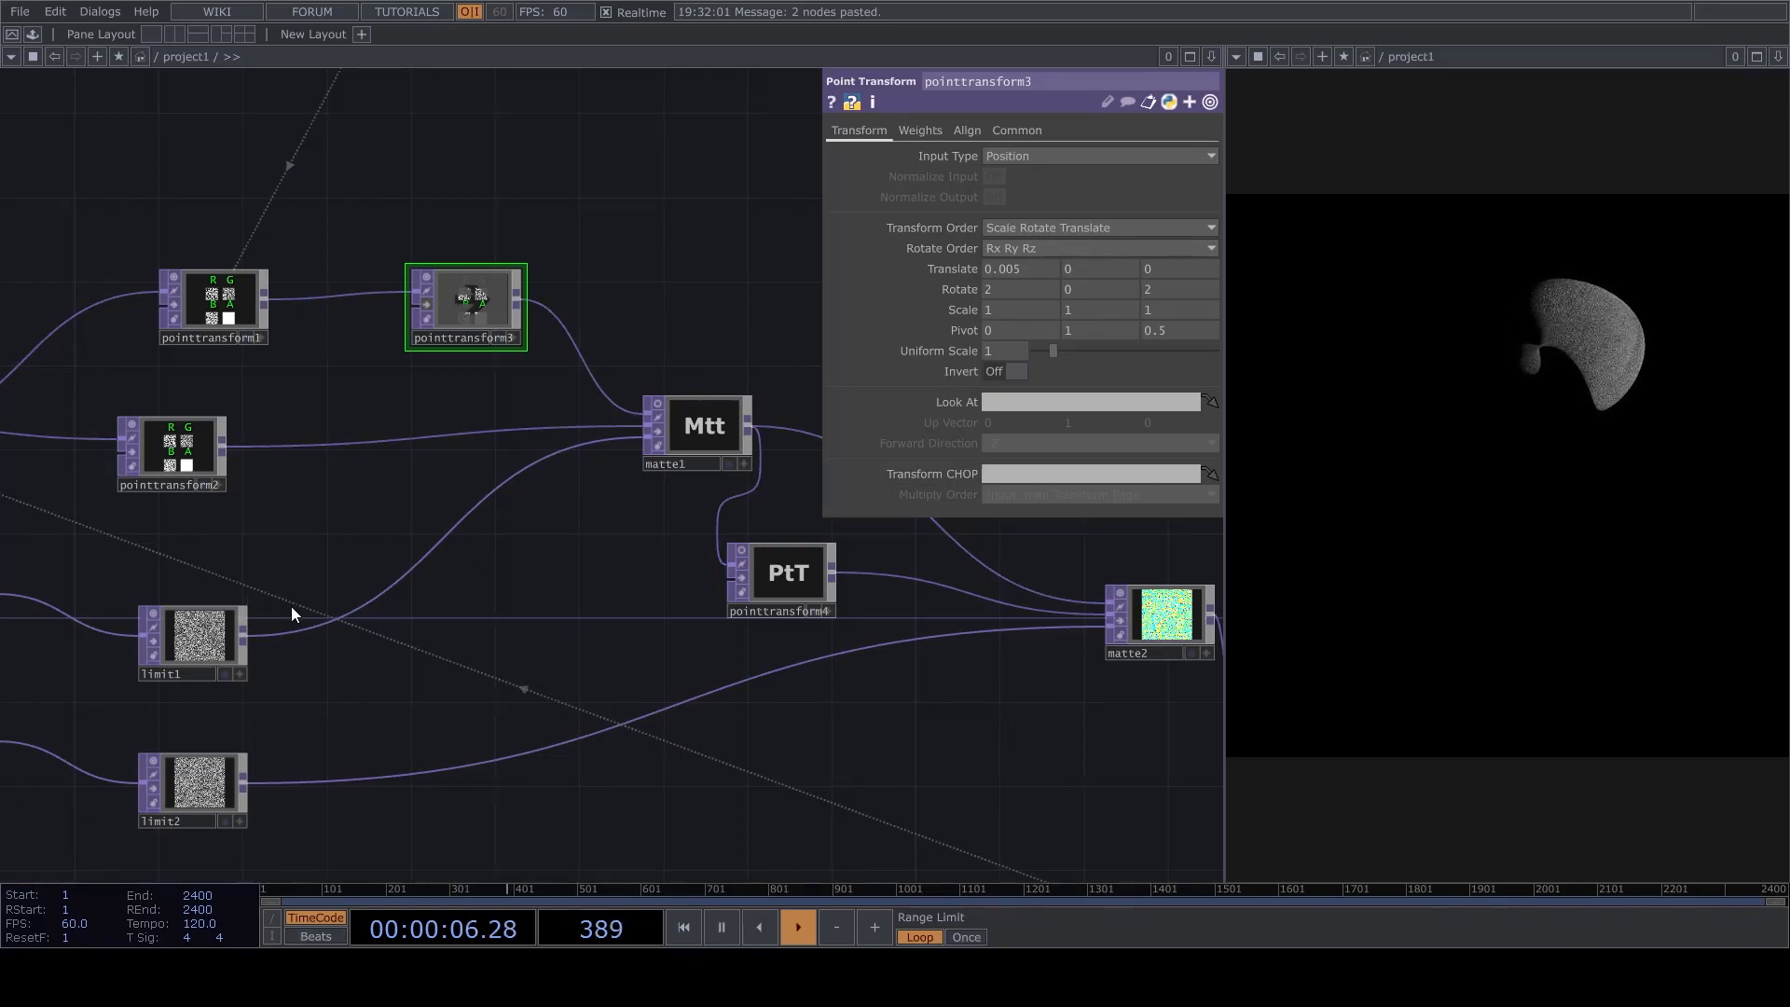
pyautogui.rightClick(356, 608)
pyautogui.click(380, 586)
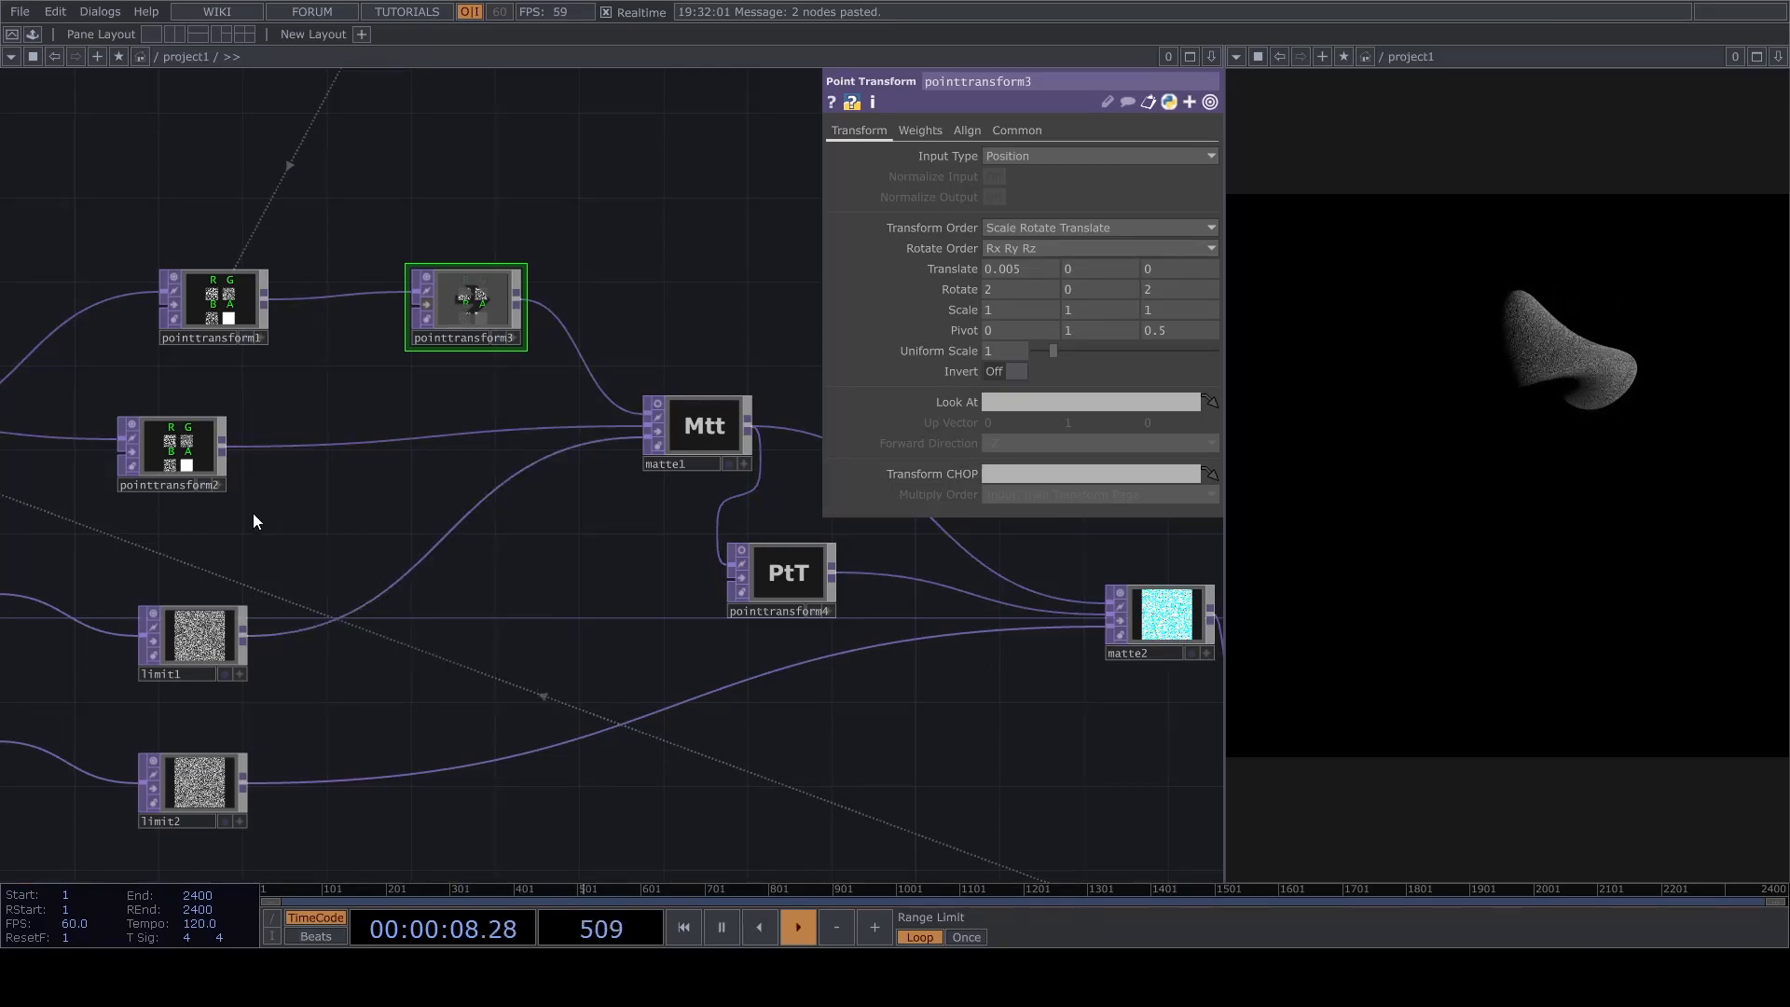
pyautogui.click(407, 606)
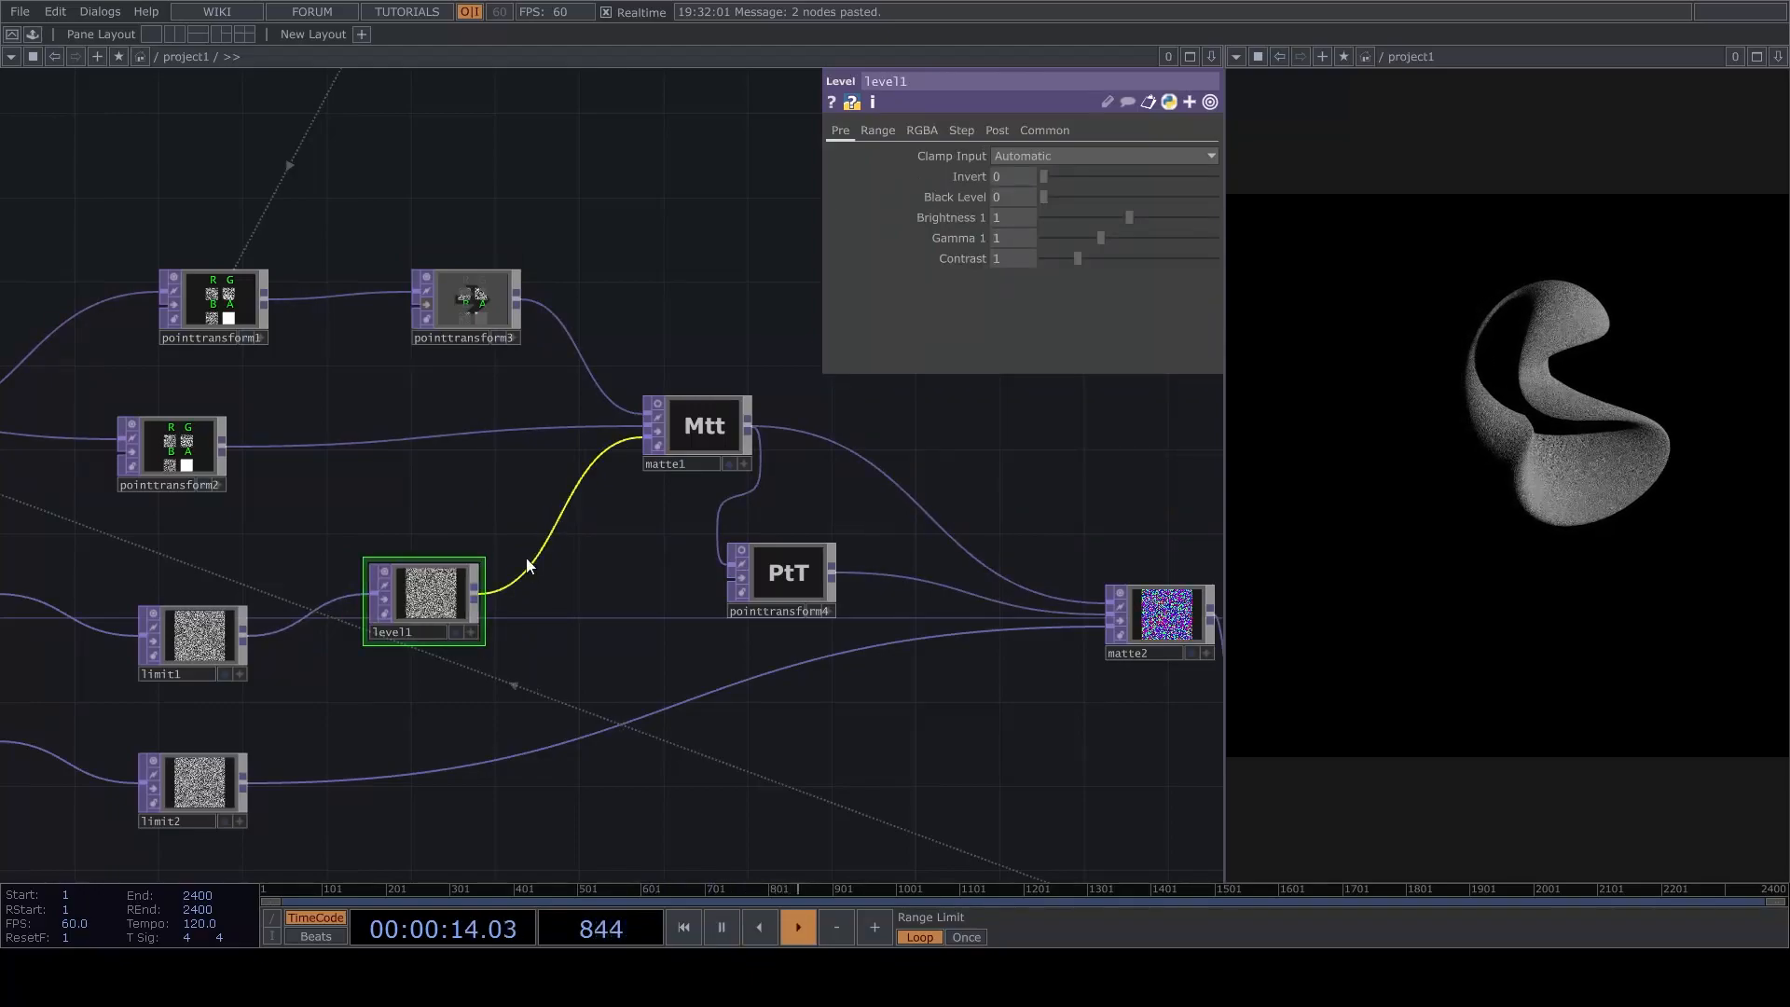
# Turn on Apply Stepping for level1.
pyautogui.click(960, 131)
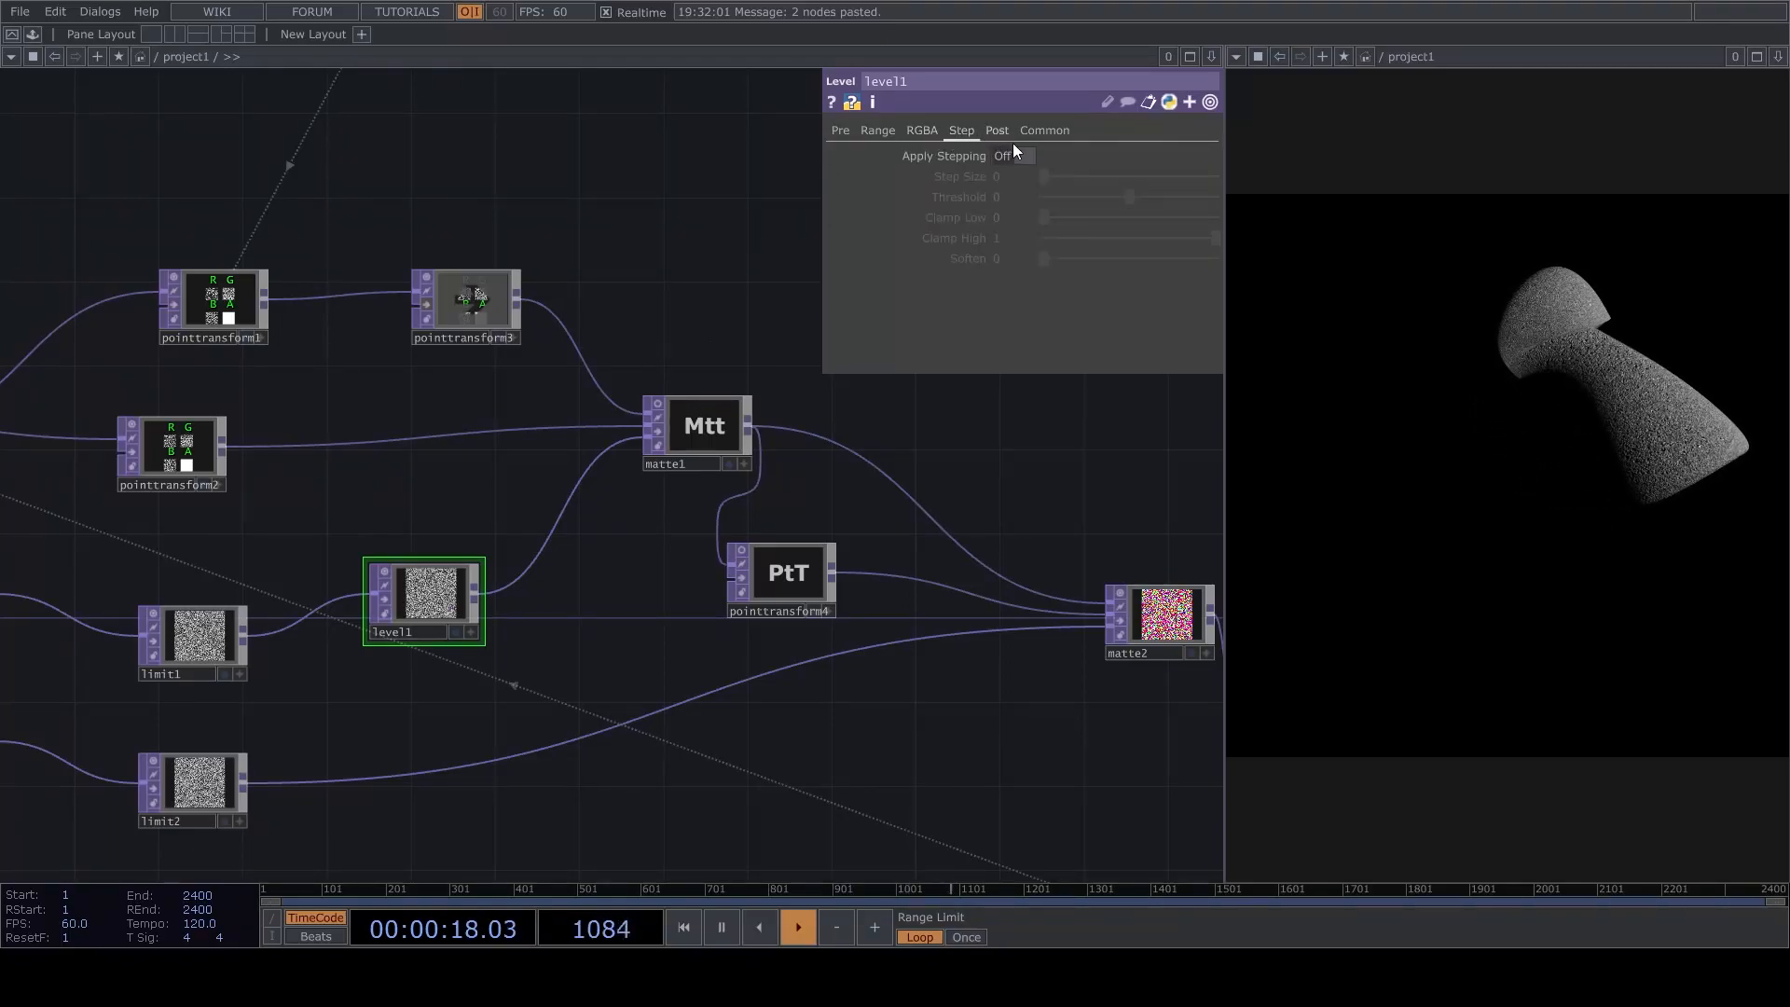
pyautogui.click(1009, 156)
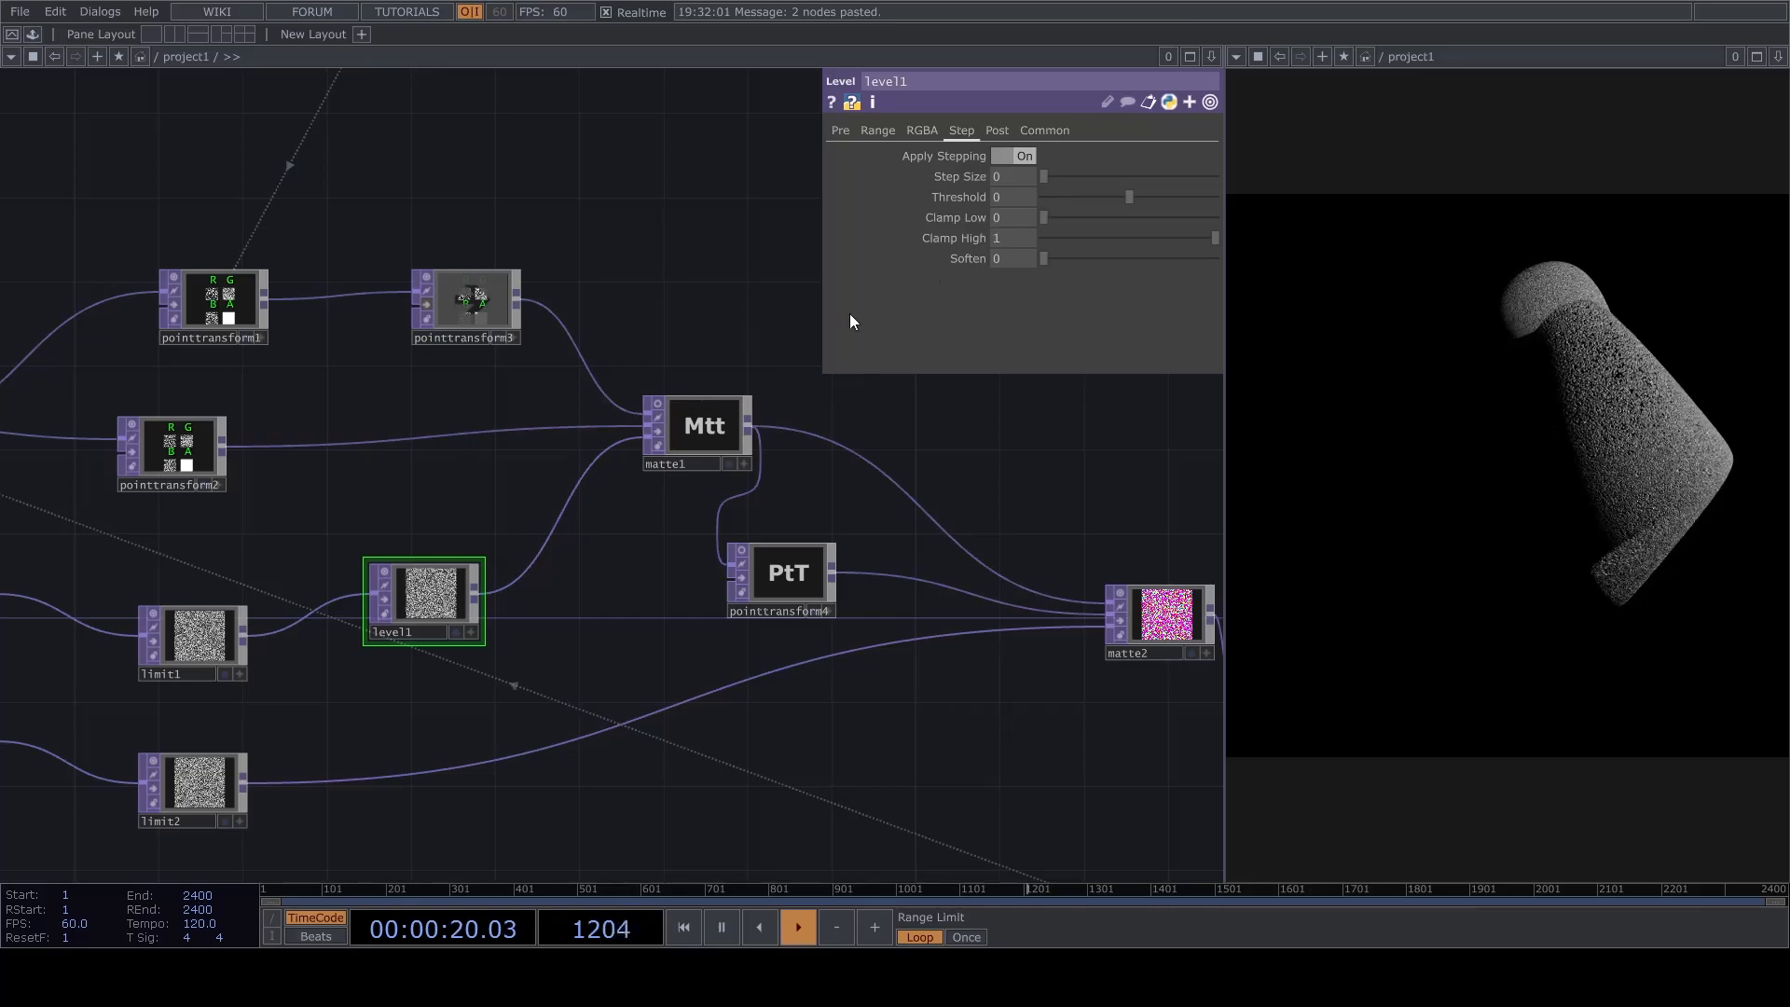
pyautogui.scroll(5, 463, 582)
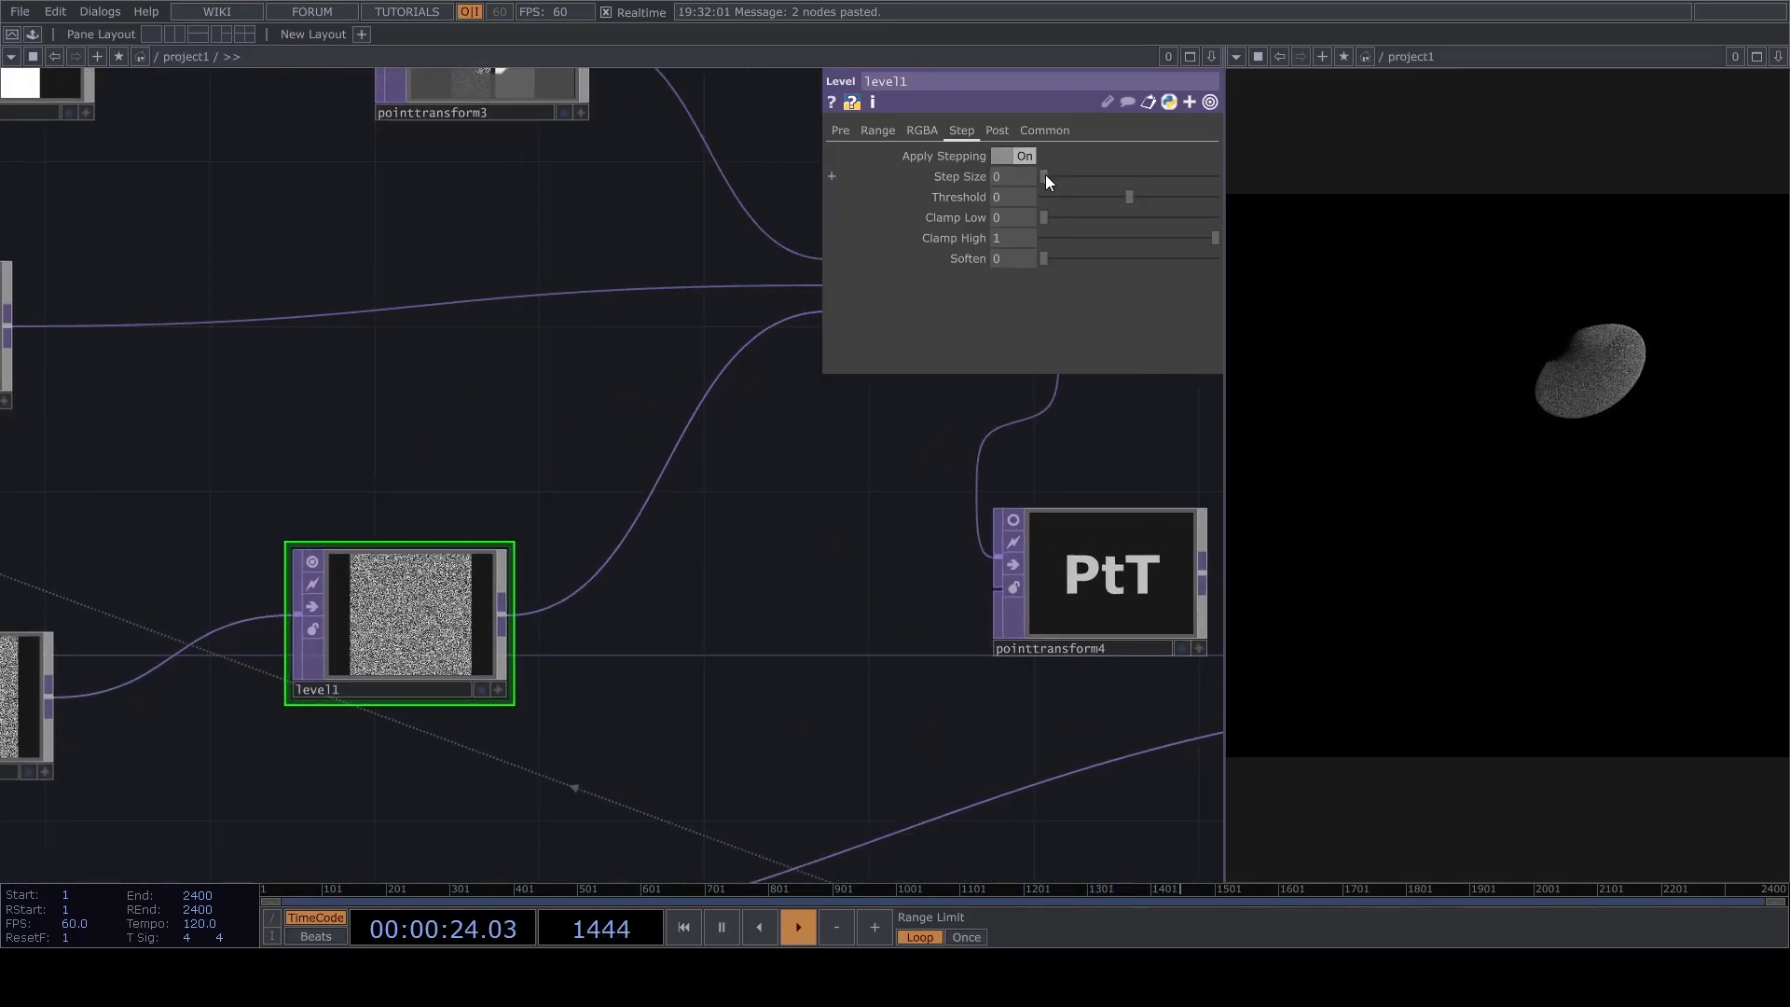
# Set the Step Size of level1 to 0.136 and orbit cam1 around the resulting banded point cloud.
pyautogui.moveTo(1082, 181); pyautogui.dragTo(1093, 177)
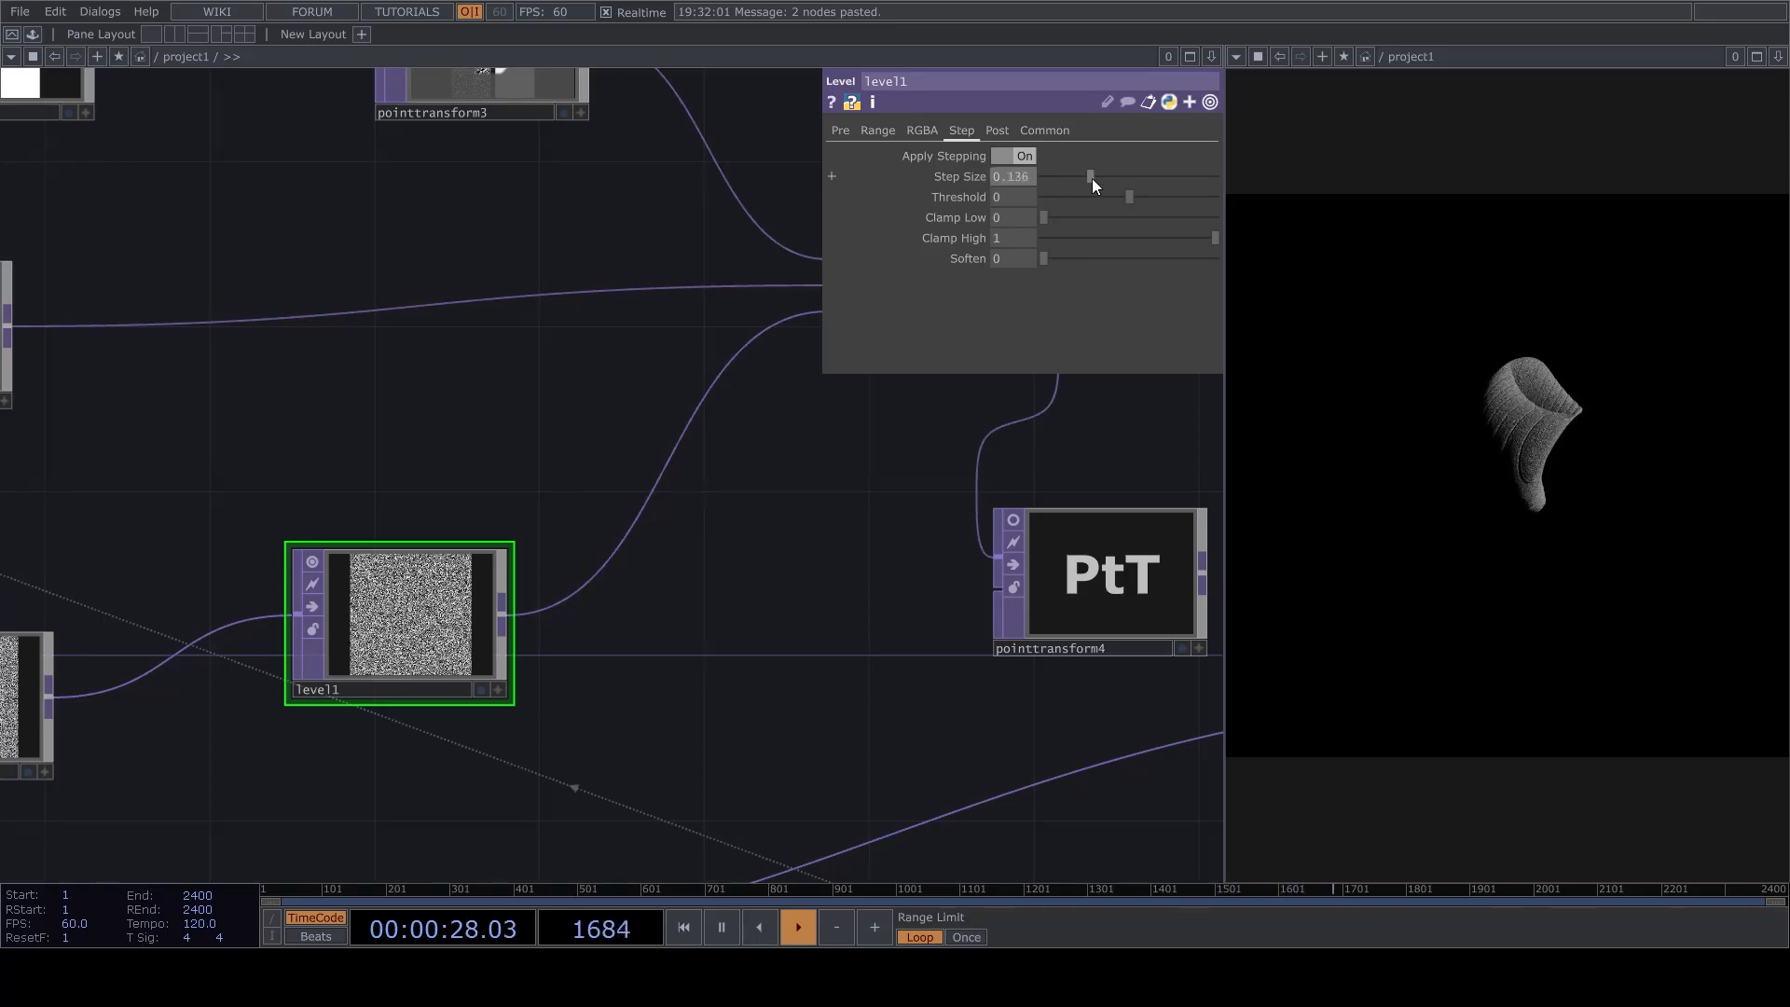
pyautogui.moveTo(819, 460); pyautogui.dragTo(497, 552)
pyautogui.moveTo(695, 213); pyautogui.dragTo(464, 626)
pyautogui.moveTo(657, 414); pyautogui.dragTo(344, 511)
pyautogui.scroll(-6, 344, 512)
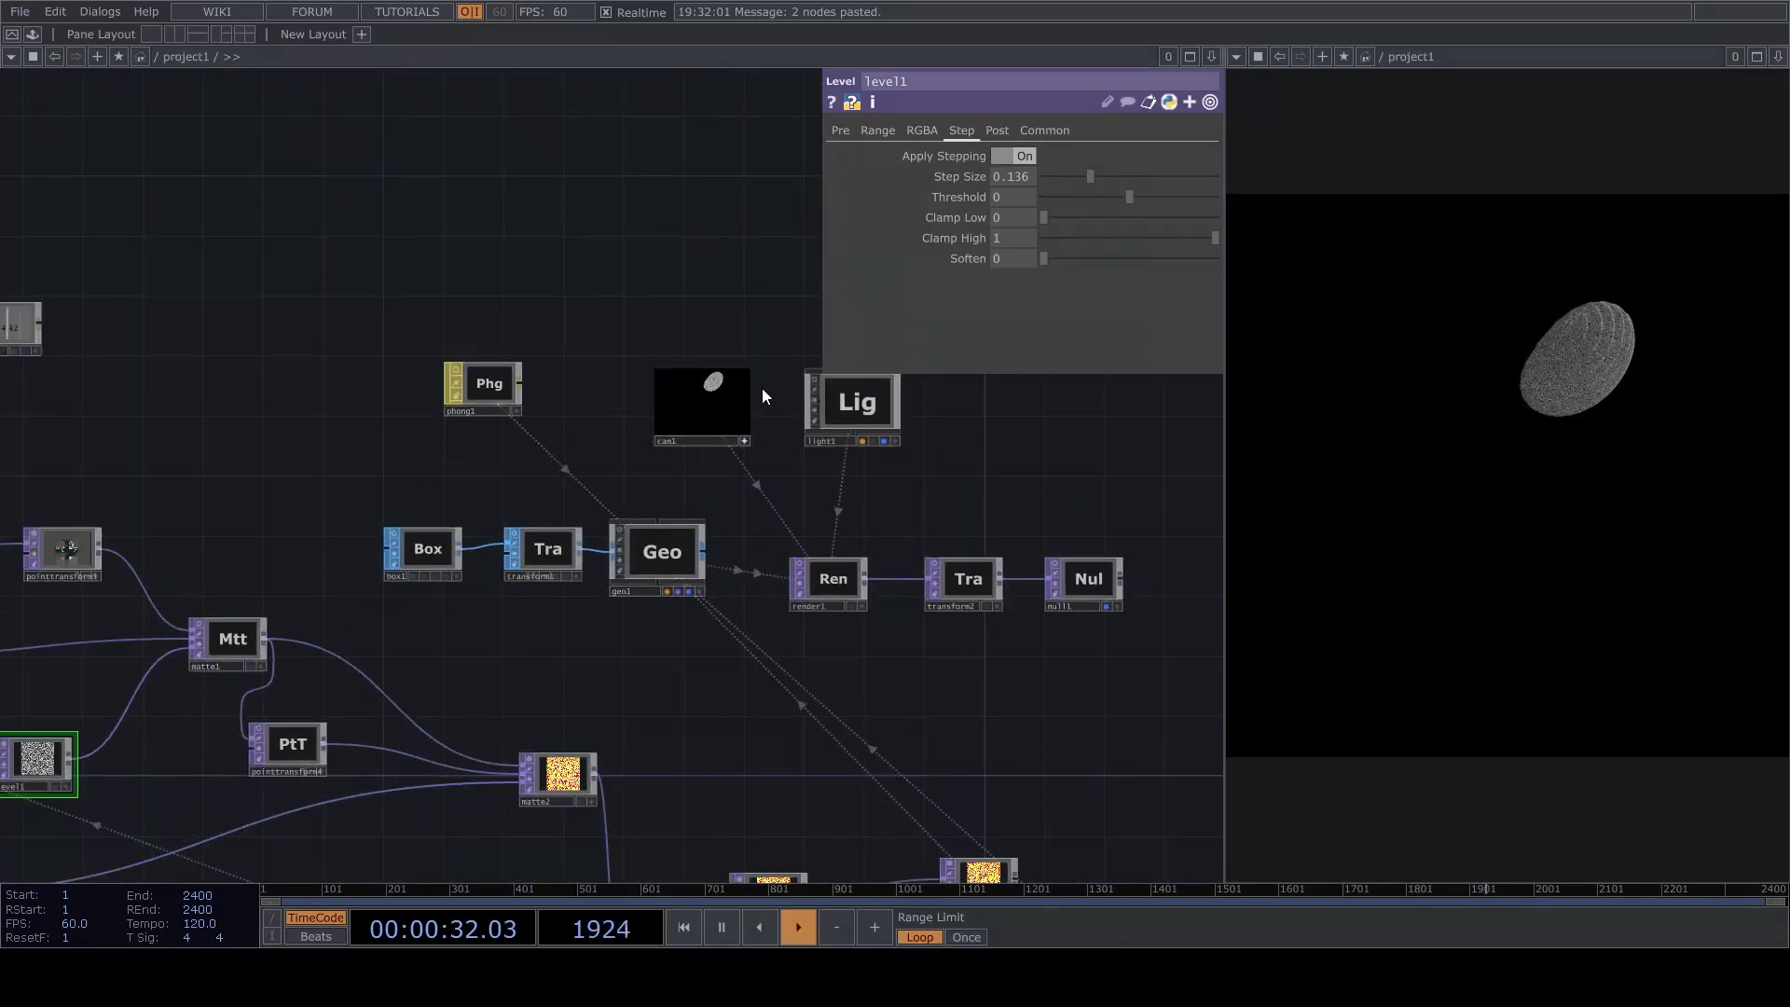
pyautogui.scroll(6, 761, 388)
pyautogui.scroll(3, 641, 422)
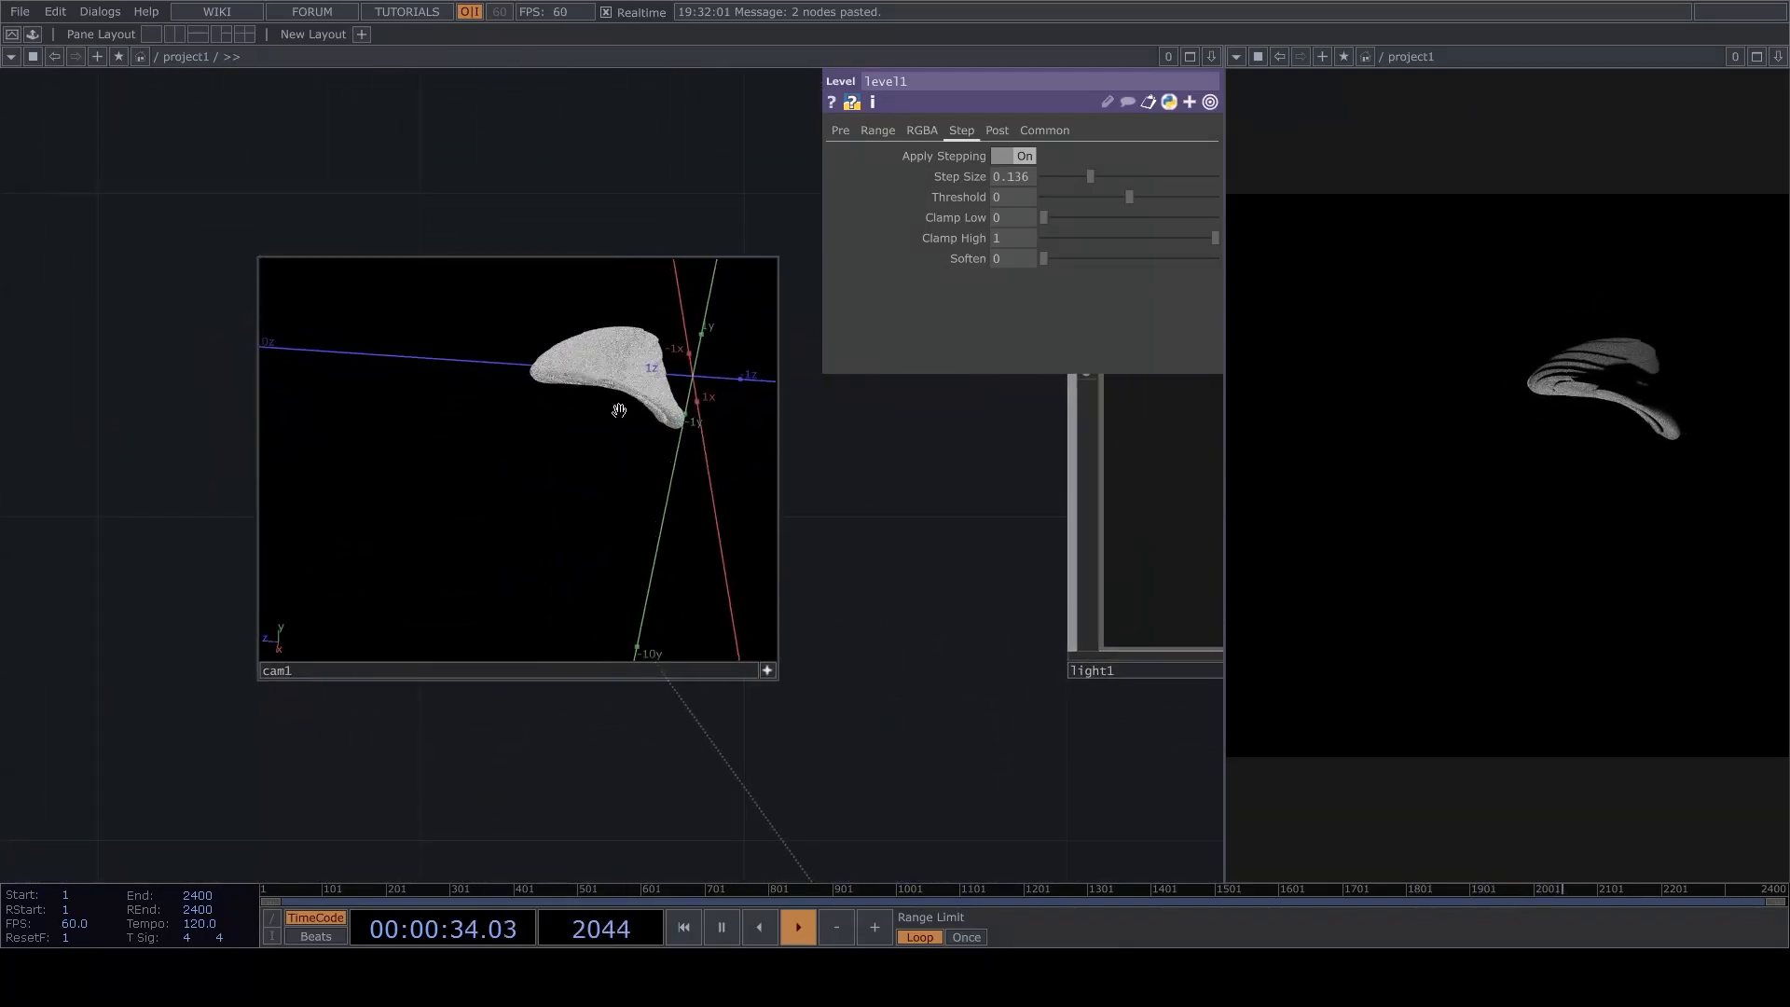
pyautogui.moveTo(654, 412)
pyautogui.mouseDown()
pyautogui.moveTo(632, 493)
pyautogui.moveTo(603, 495)
pyautogui.moveTo(620, 396)
pyautogui.moveTo(627, 427)
pyautogui.mouseUp()
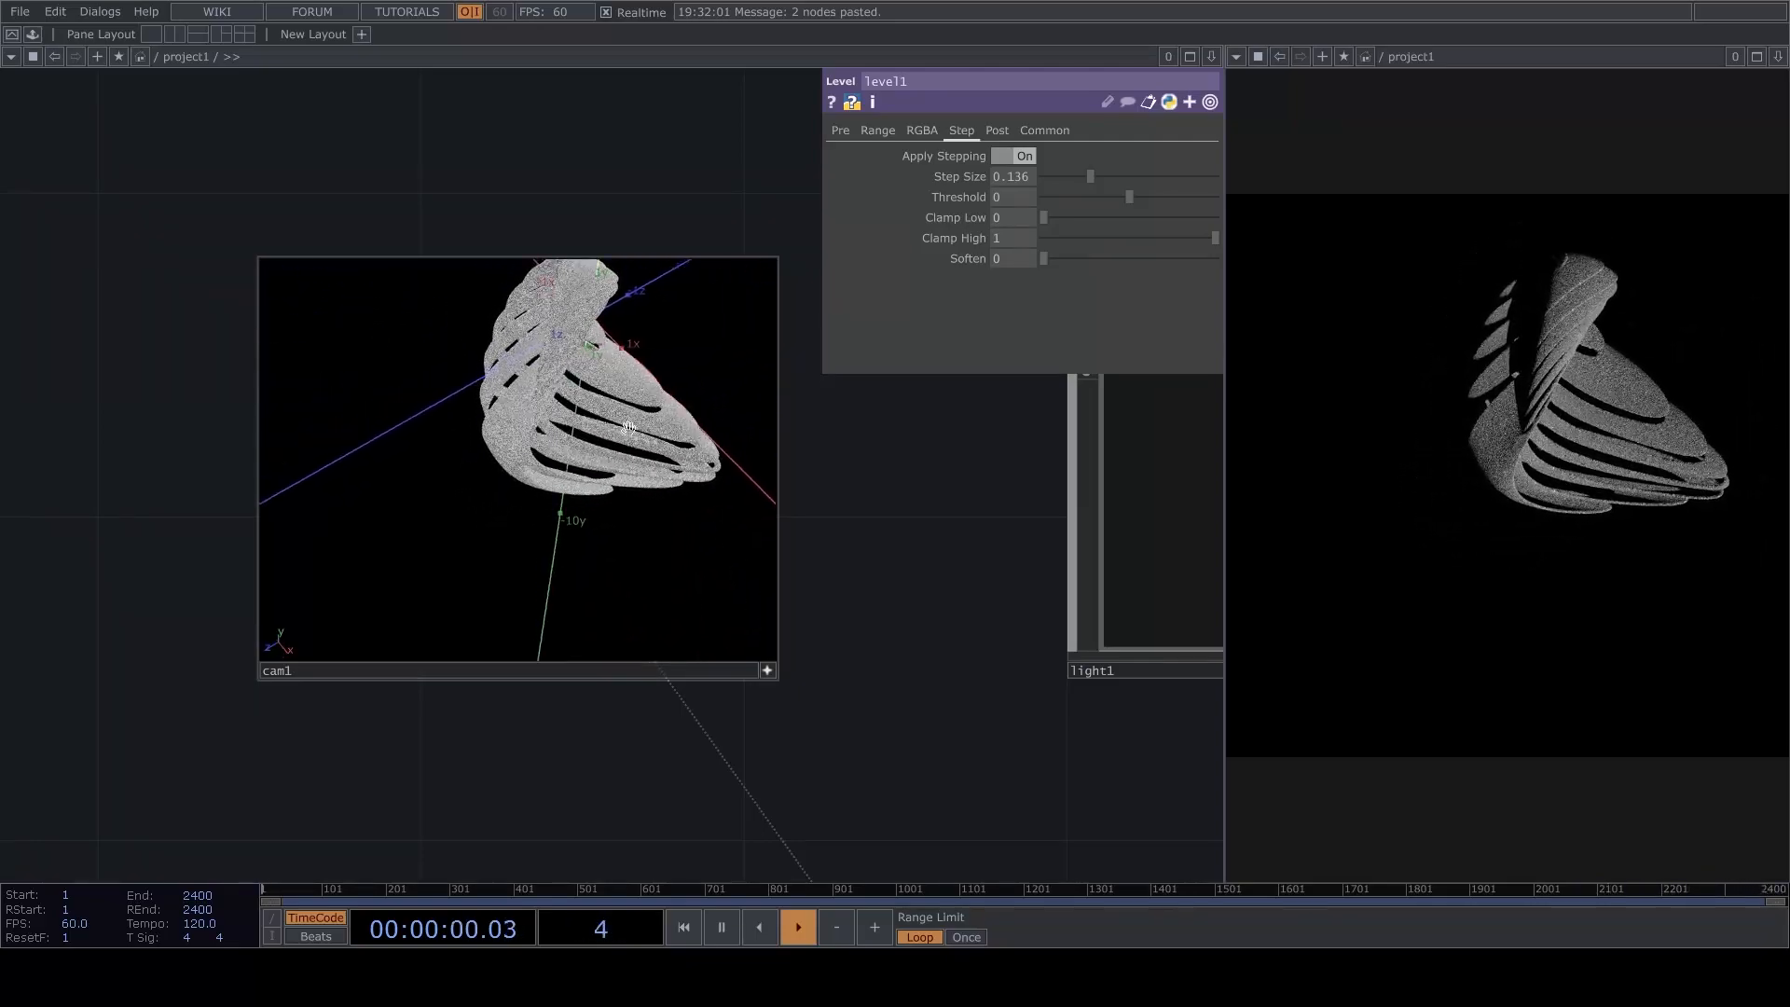
pyautogui.moveTo(260, 465); pyautogui.dragTo(224, 460)
pyautogui.moveTo(596, 470); pyautogui.dragTo(646, 504)
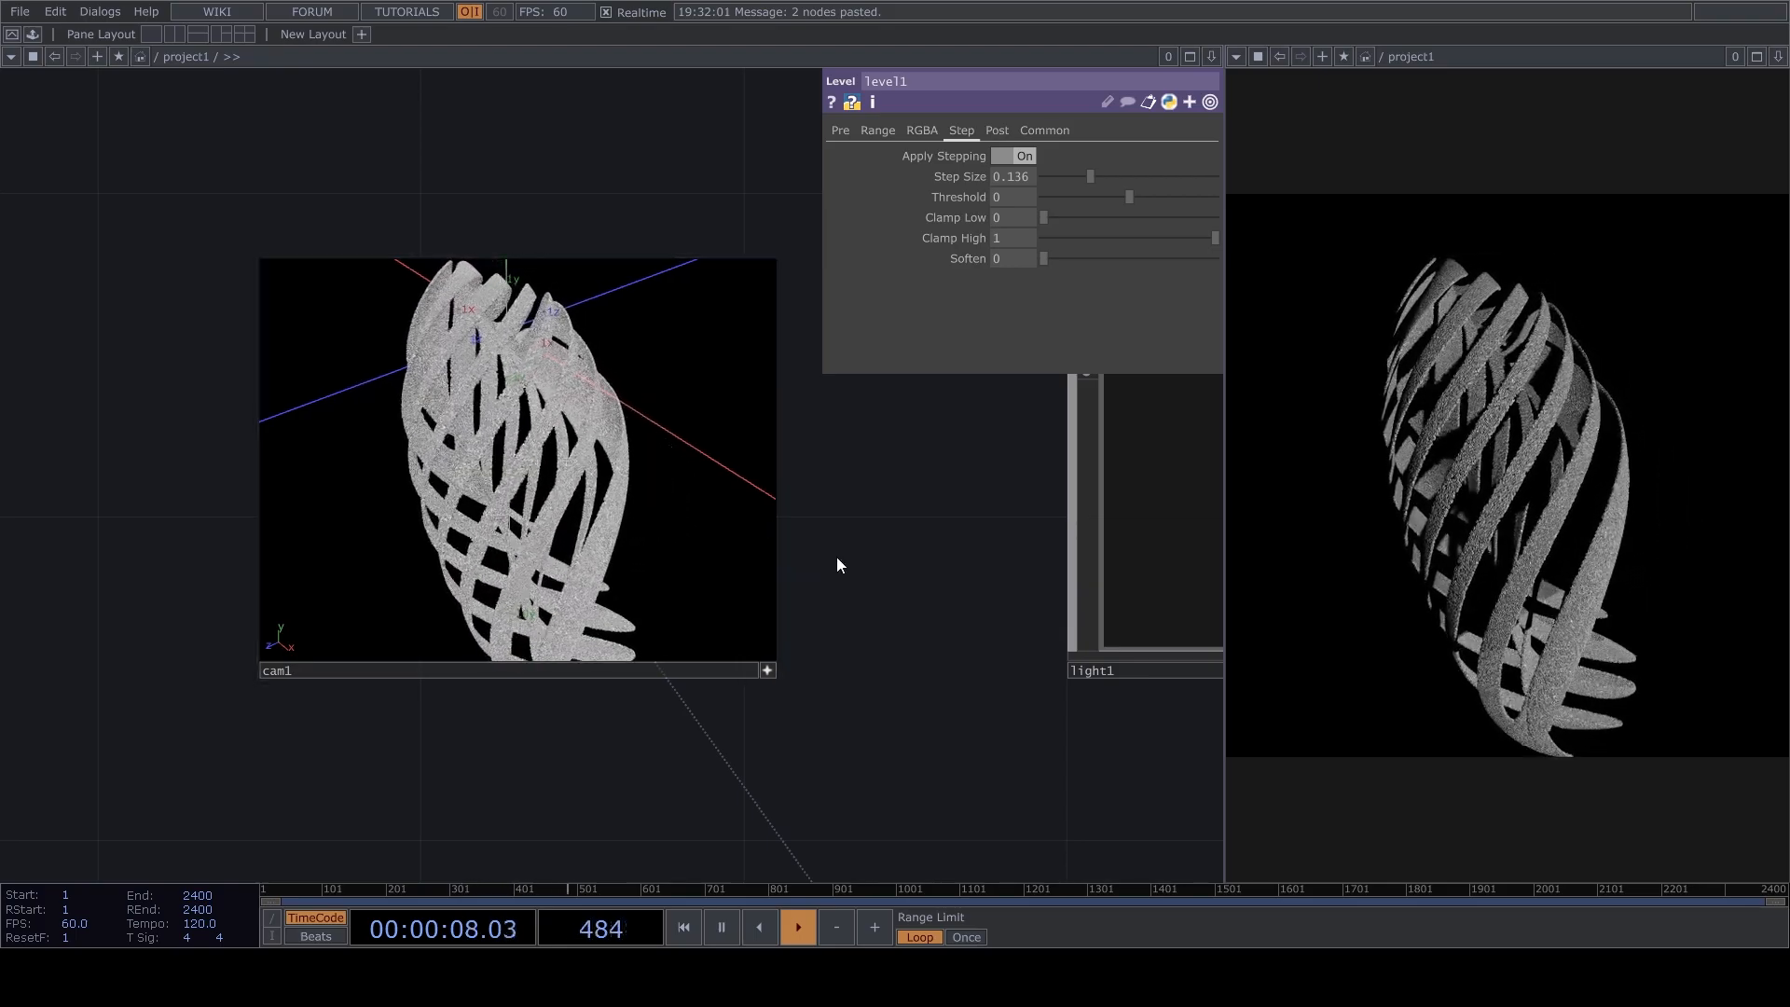
pyautogui.moveTo(920, 671); pyautogui.dragTo(913, 532)
pyautogui.moveTo(1125, 385); pyautogui.dragTo(870, 674)
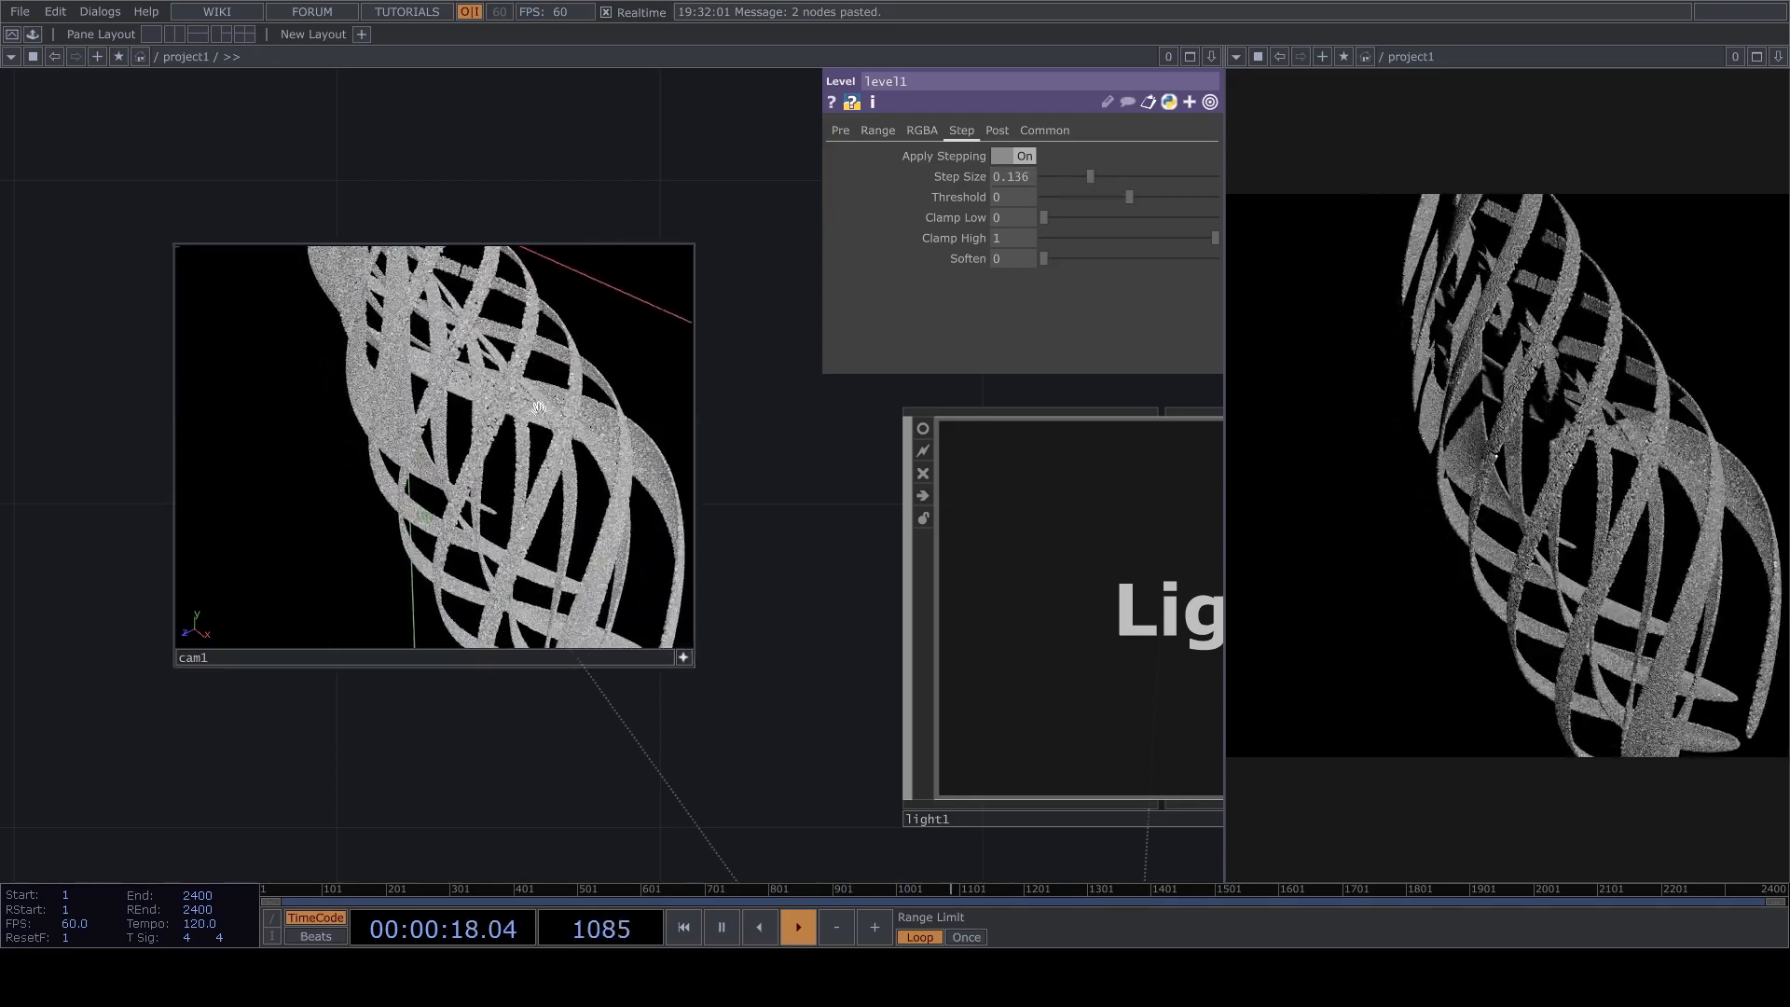
# Lock the output of comp1.
pyautogui.scroll(-10, 536, 432)
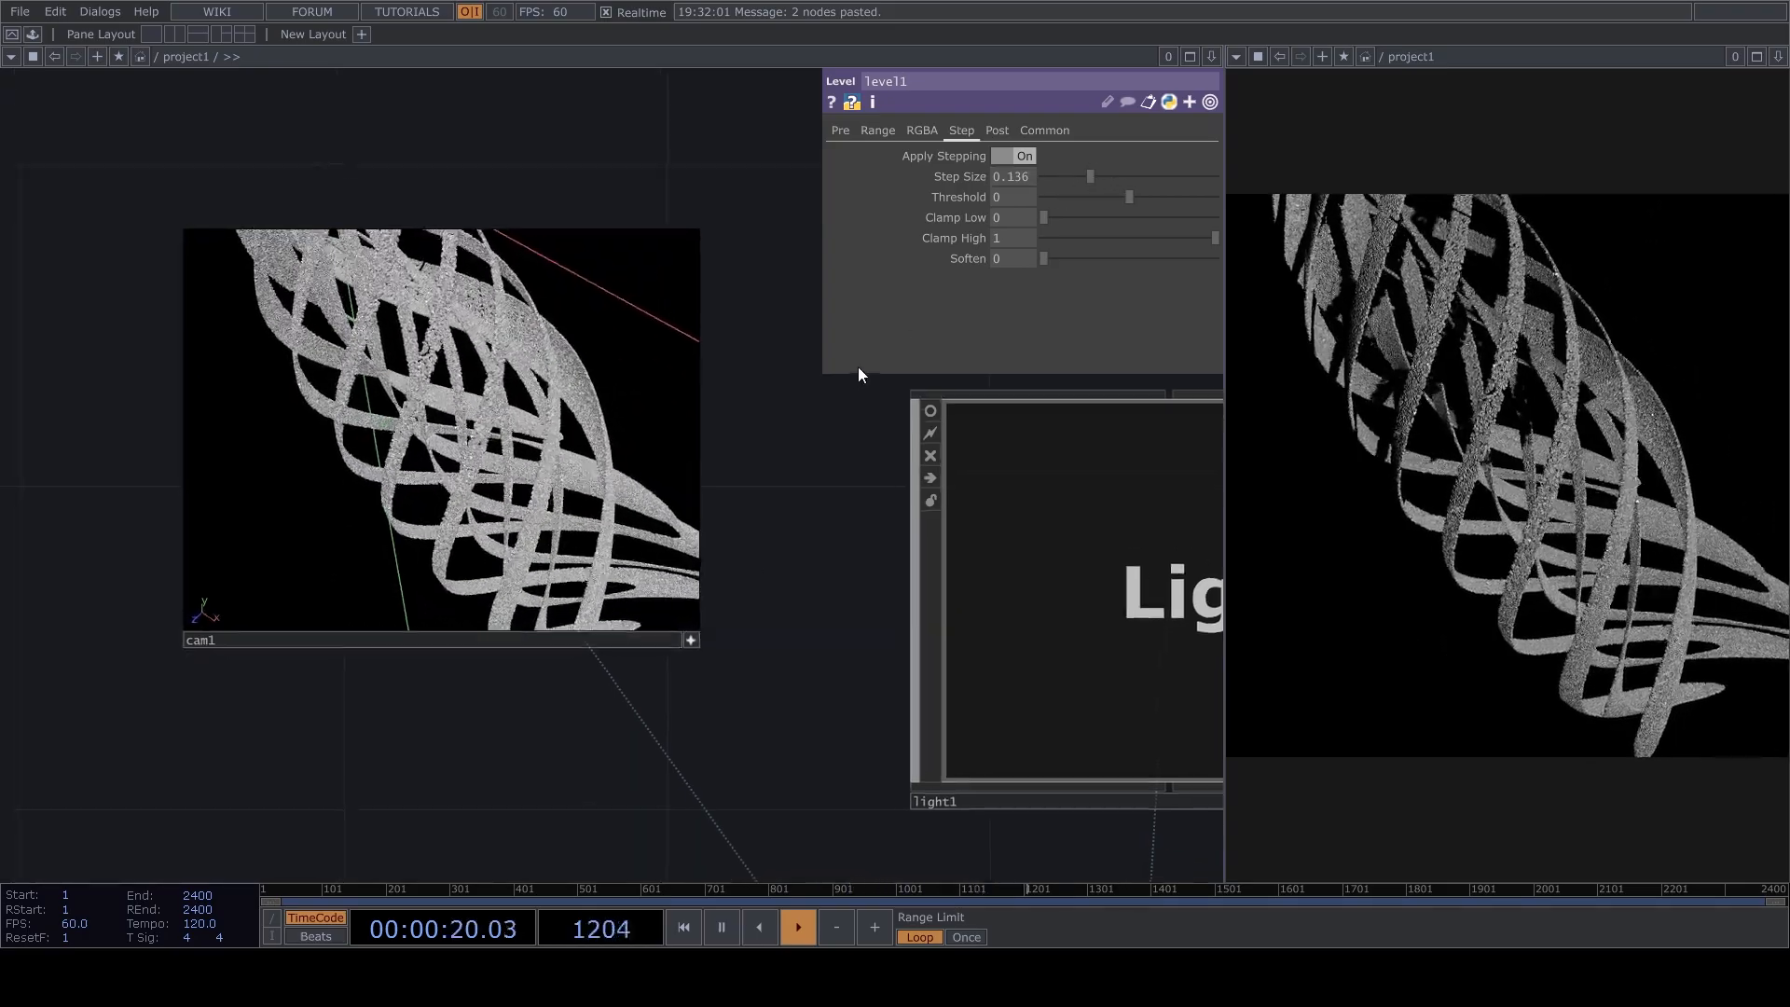
pyautogui.scroll(5, 795, 591)
pyautogui.moveTo(795, 591); pyautogui.dragTo(796, 394)
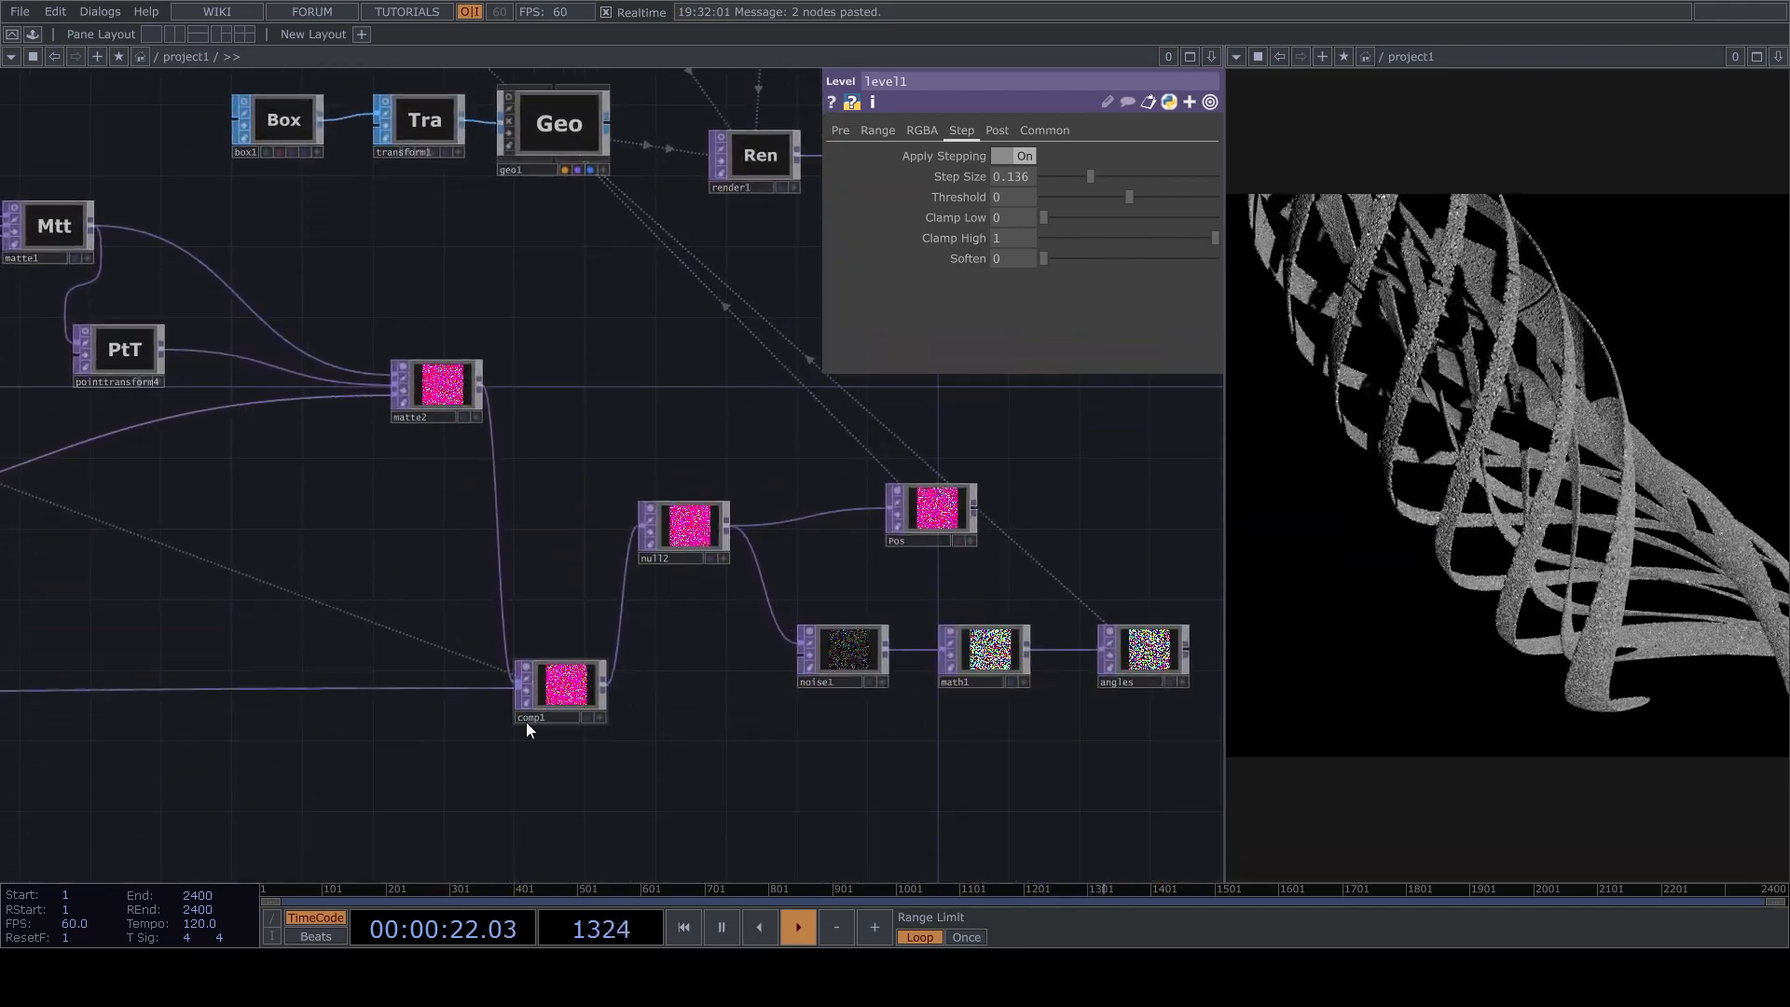
pyautogui.click(528, 701)
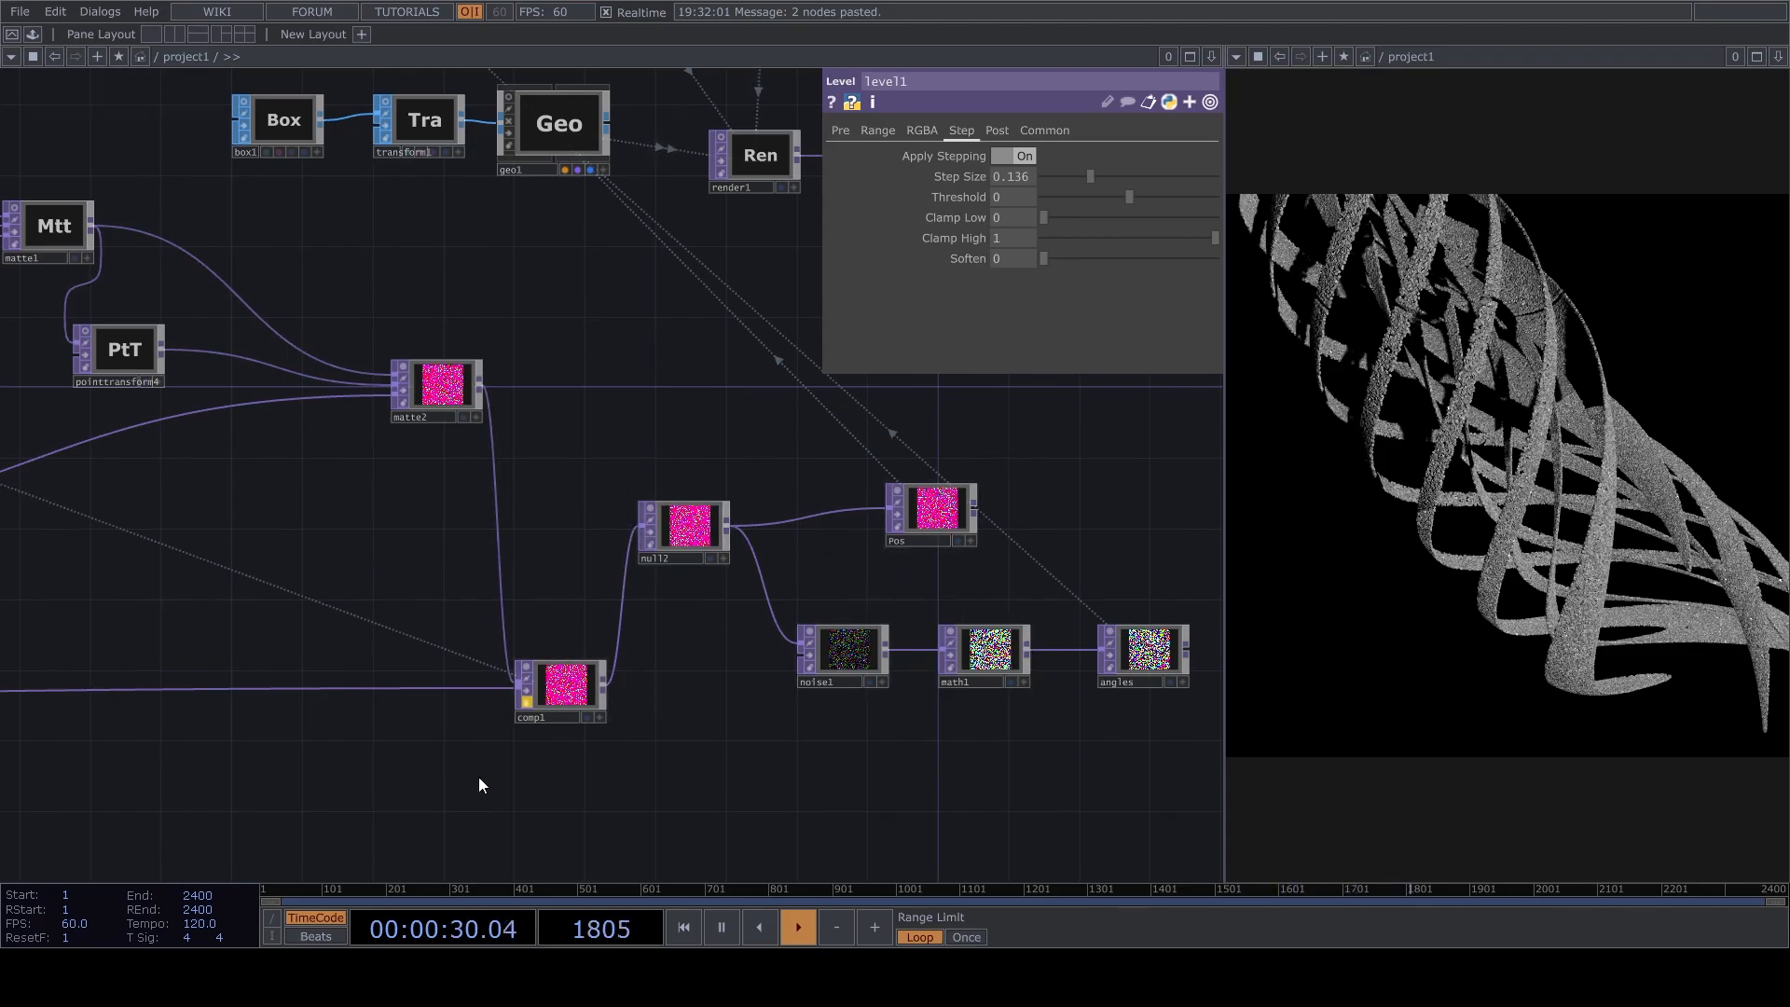
# Lower the Step Size of level1 to 0.071 and further to 0.035.
pyautogui.moveTo(581, 416); pyautogui.dragTo(670, 673)
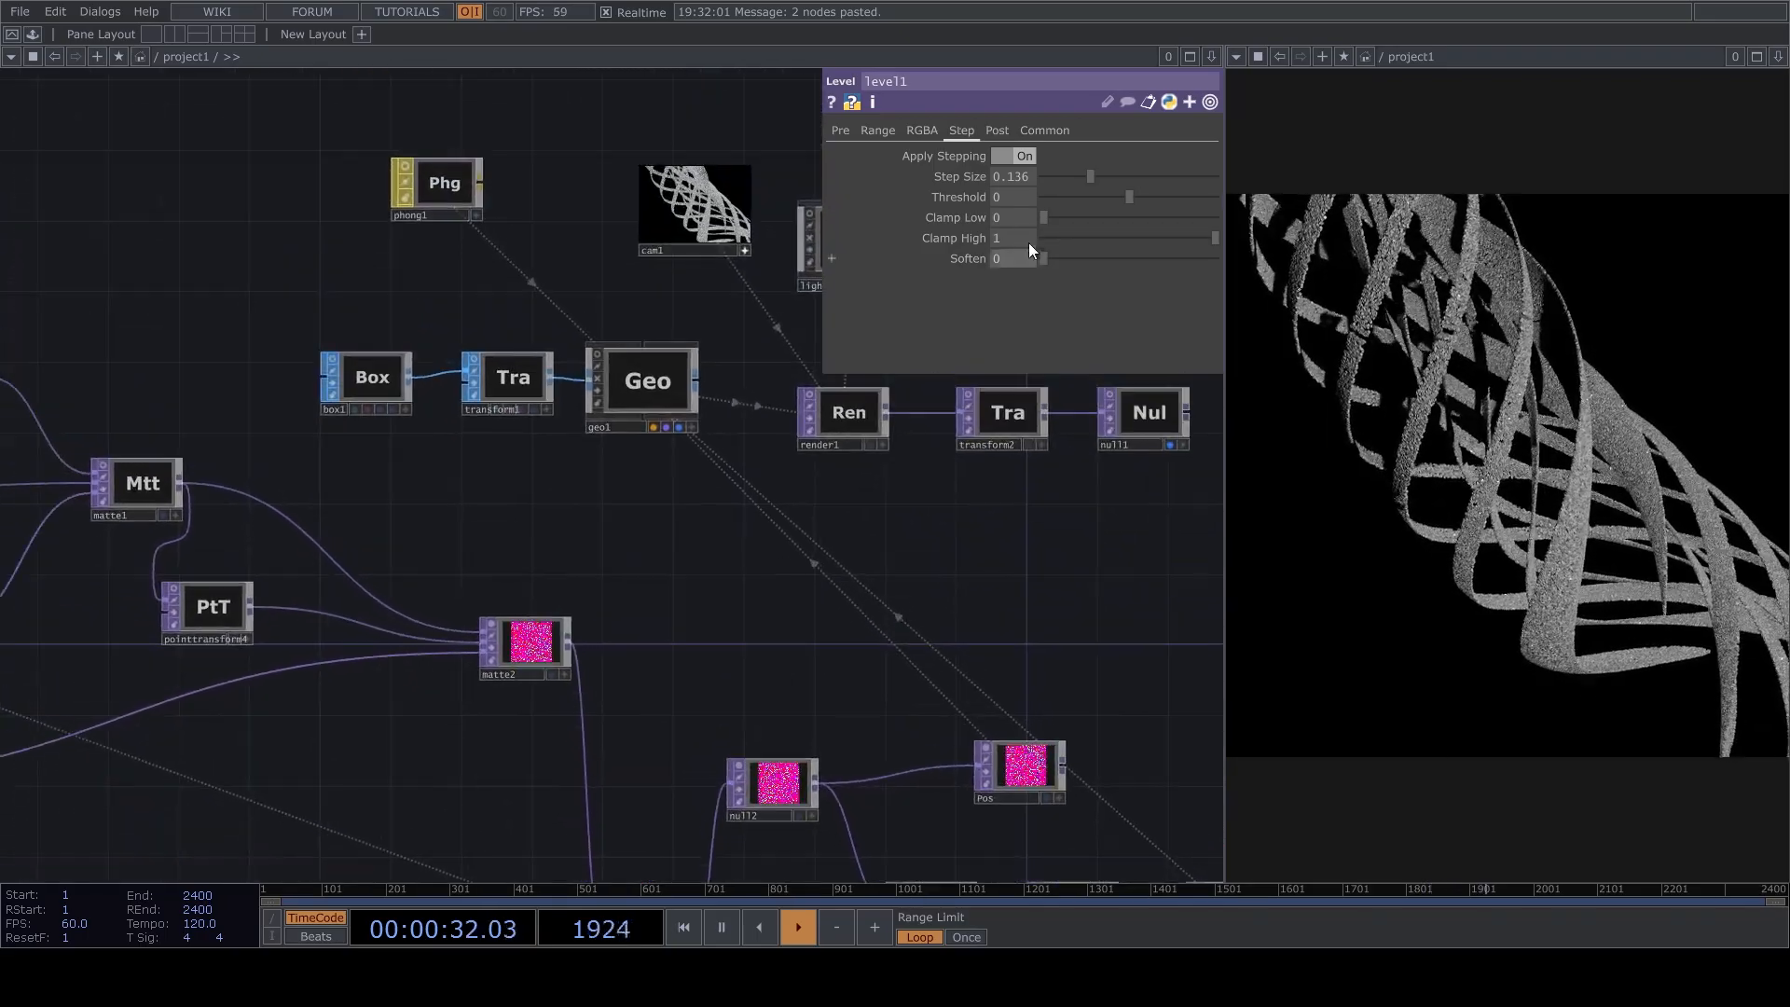
pyautogui.moveTo(1070, 171)
pyautogui.mouseDown()
pyautogui.moveTo(1097, 180)
pyautogui.moveTo(1068, 183)
pyautogui.mouseUp()
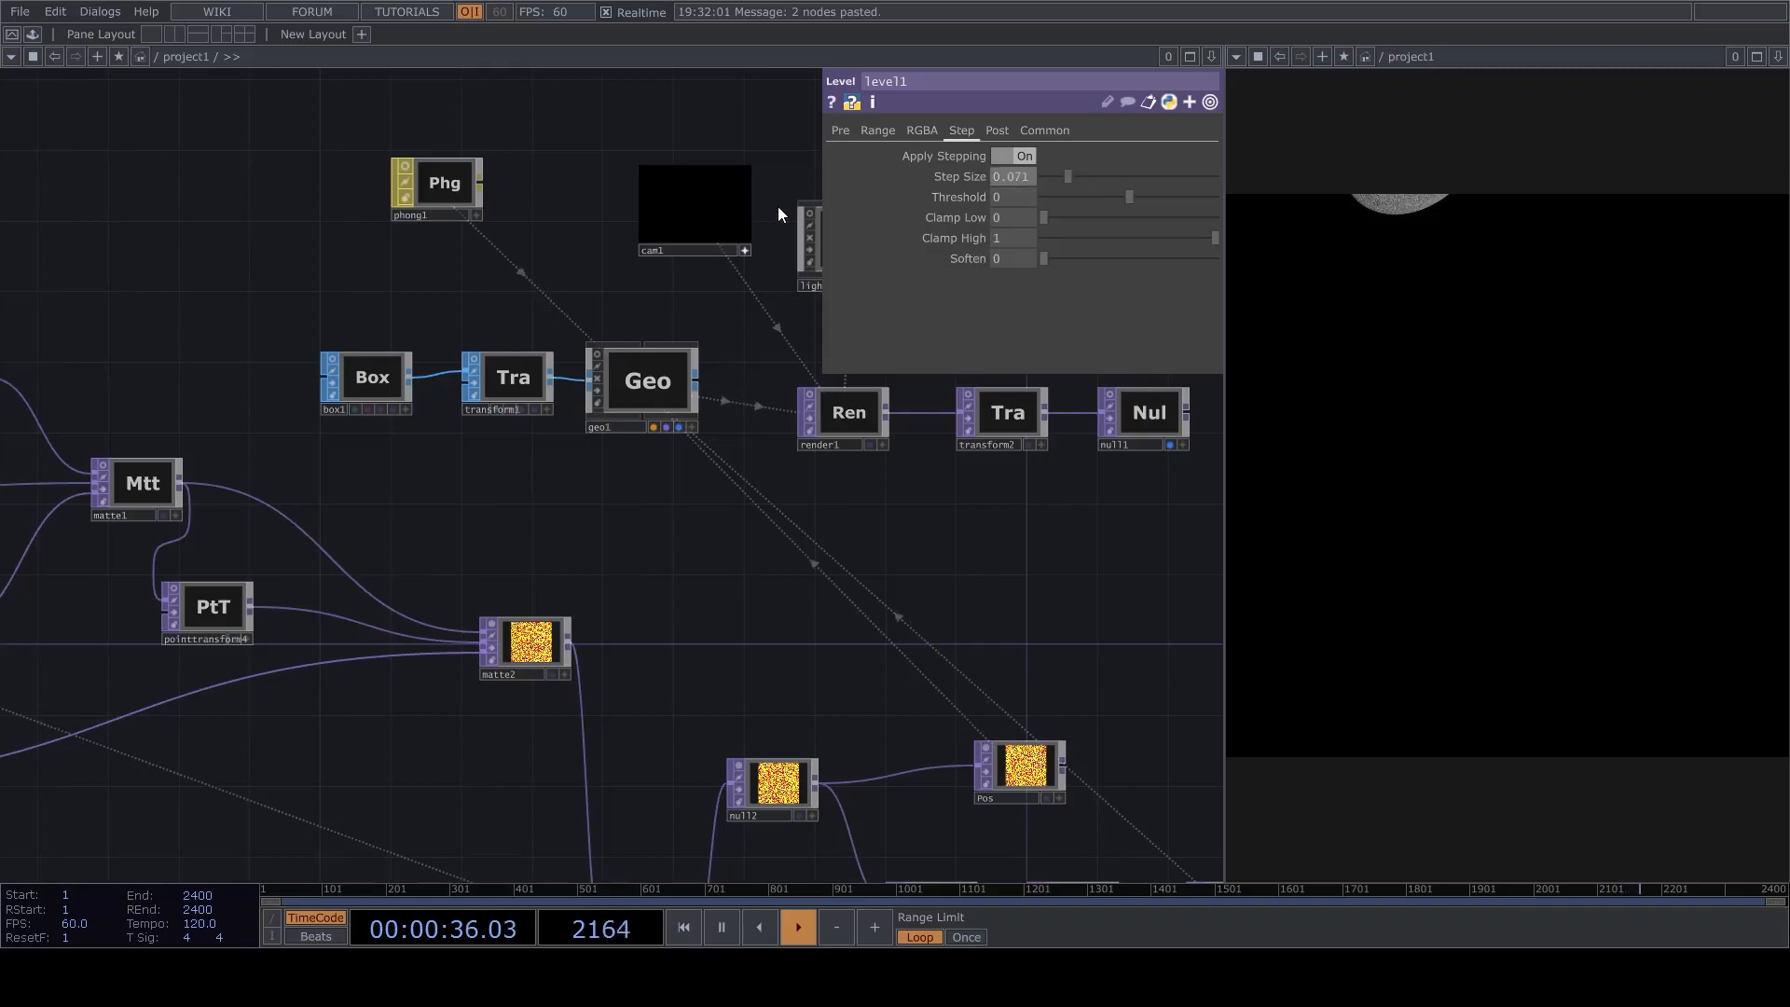
pyautogui.scroll(6, 779, 214)
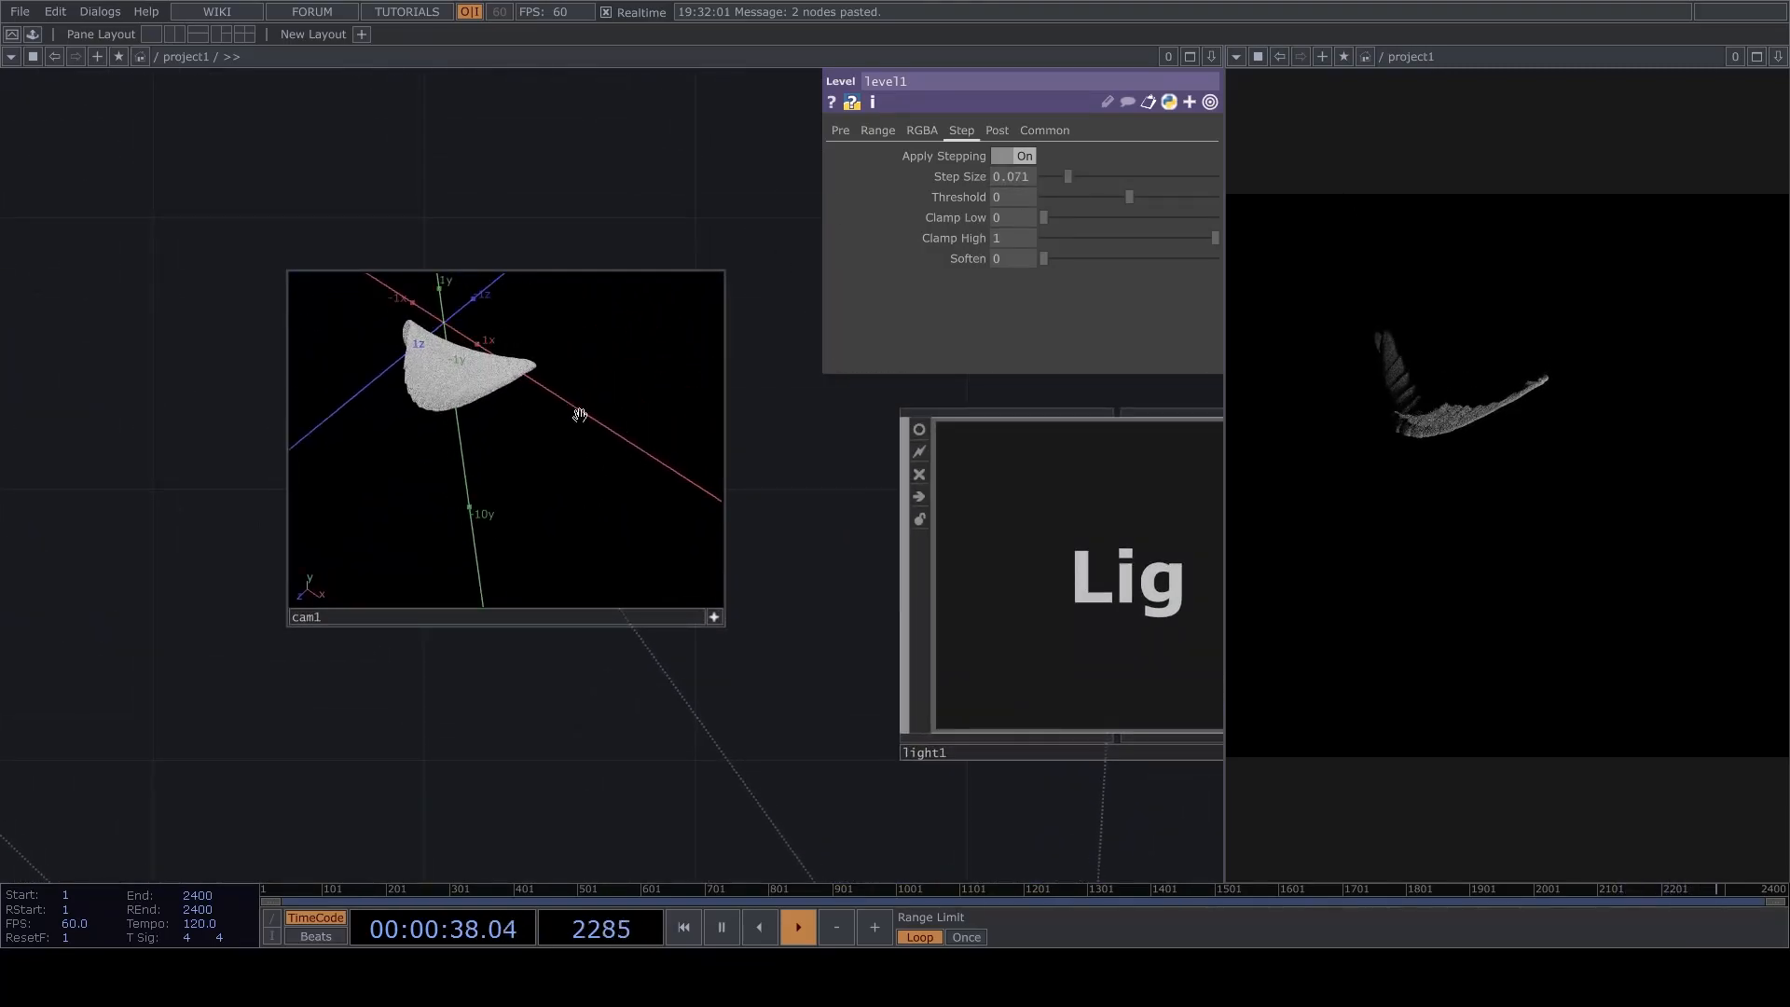
pyautogui.moveTo(1067, 176); pyautogui.dragTo(1058, 174)
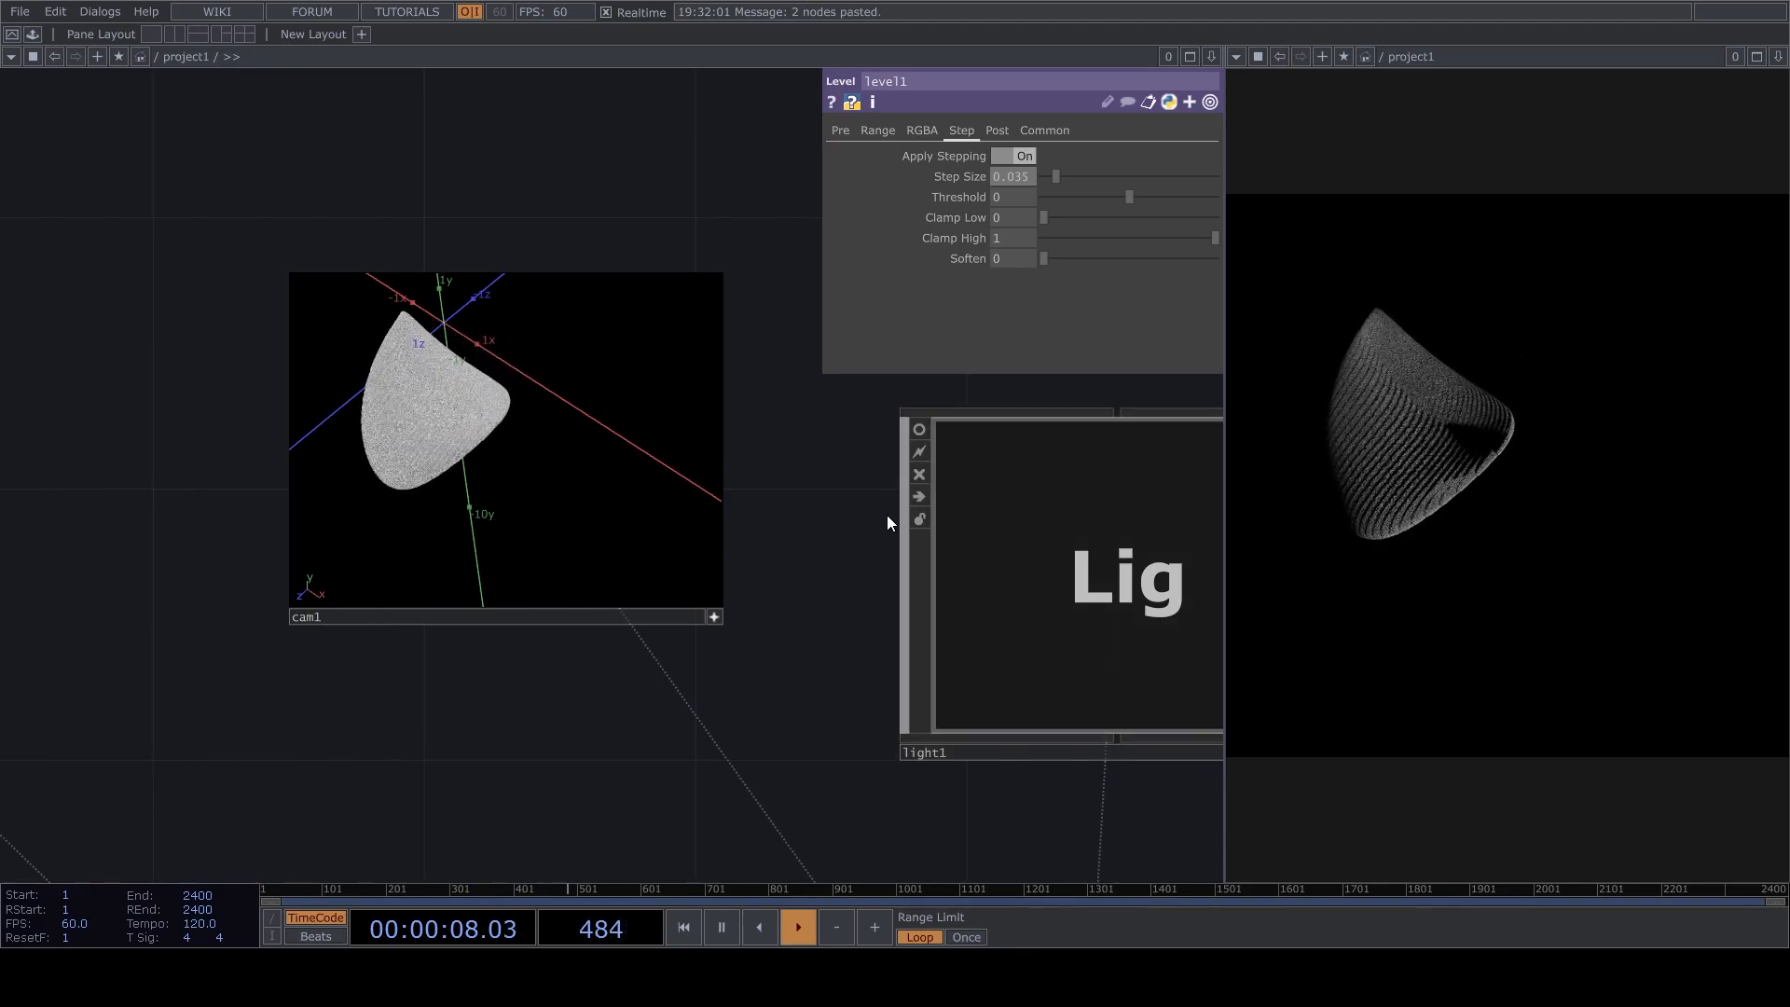
# Orbit and zoom cam1 to examine the finely striped surface of the point cloud.
pyautogui.click(519, 479)
pyautogui.moveTo(520, 479); pyautogui.dragTo(564, 473)
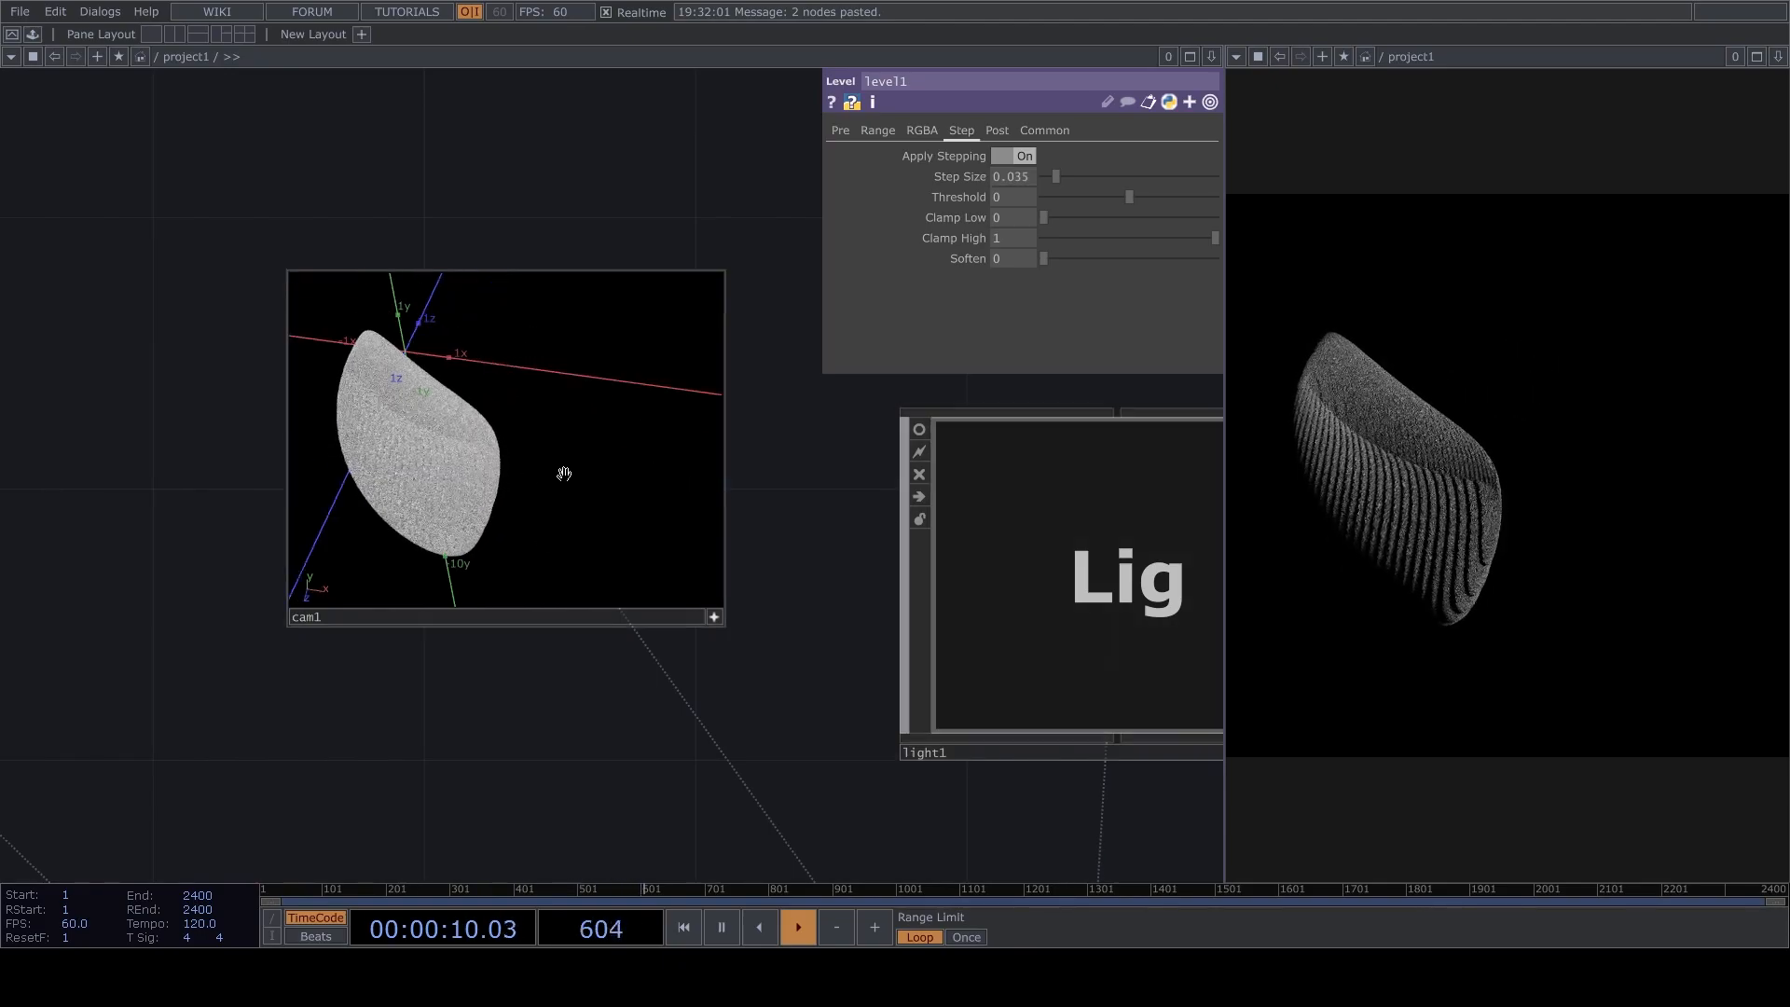
pyautogui.moveTo(567, 479); pyautogui.dragTo(588, 462, button='right')
pyautogui.scroll(5, 551, 415)
pyautogui.scroll(-2, 558, 434)
pyautogui.moveTo(546, 476); pyautogui.dragTo(561, 434)
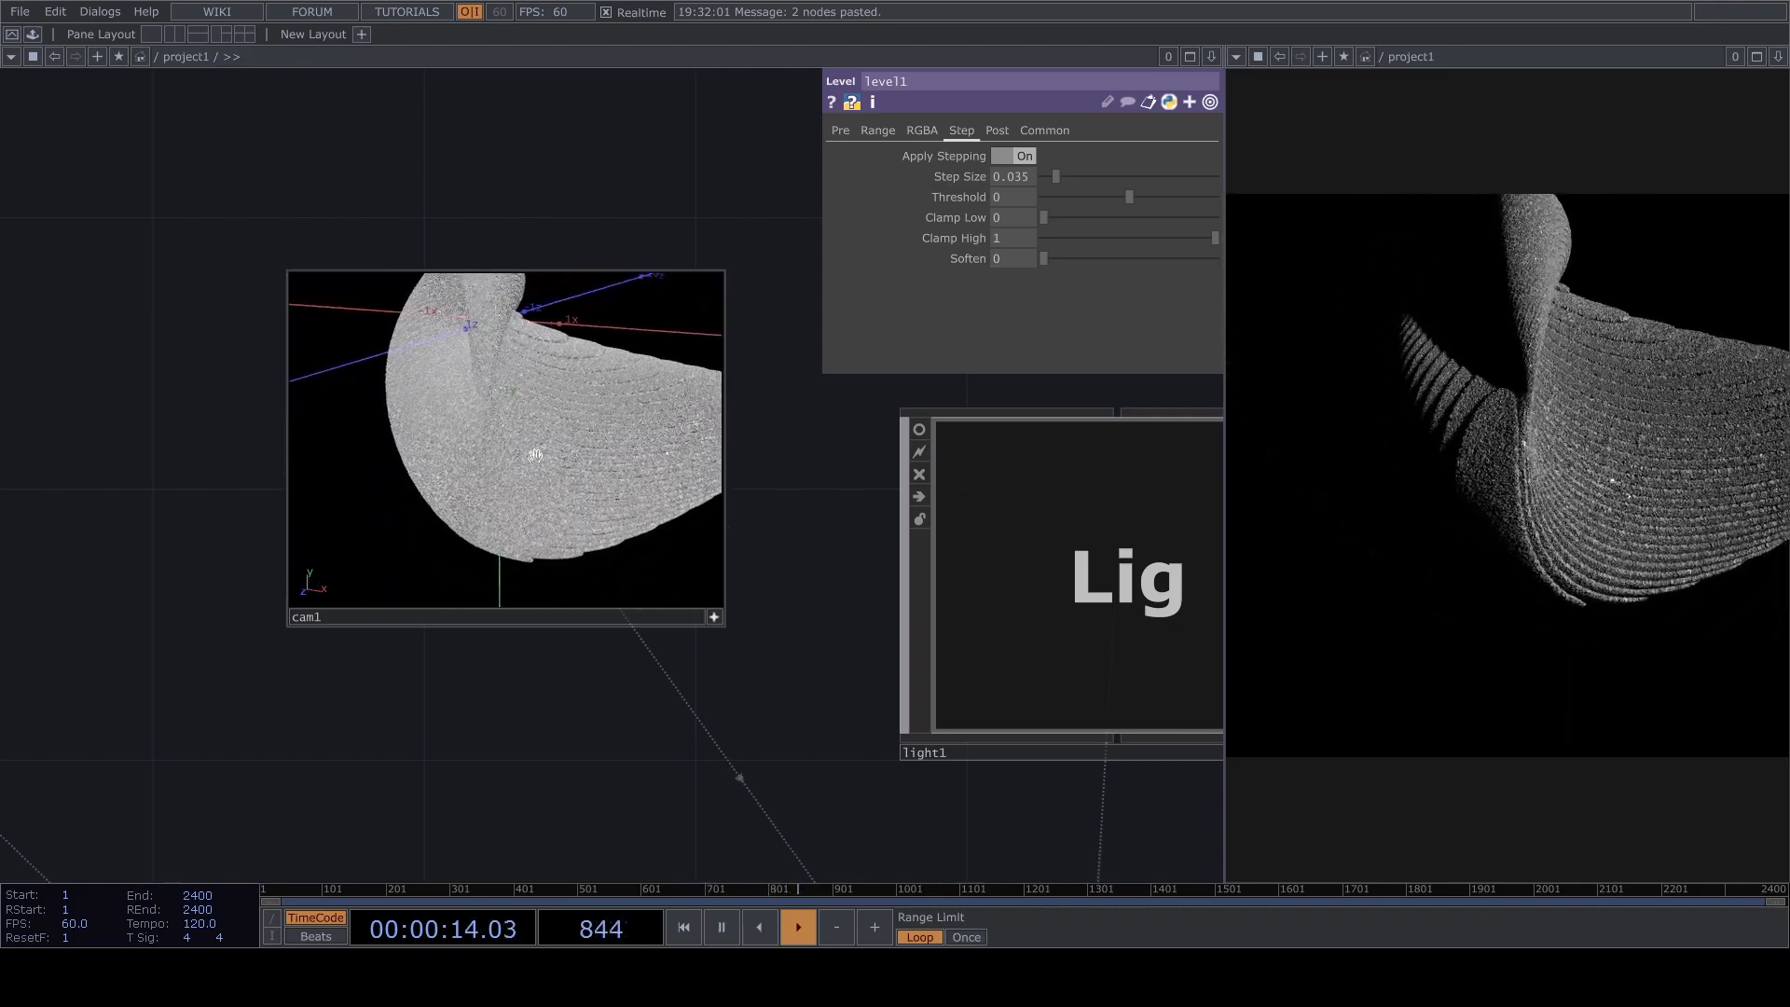
pyautogui.moveTo(675, 451); pyautogui.dragTo(640, 428)
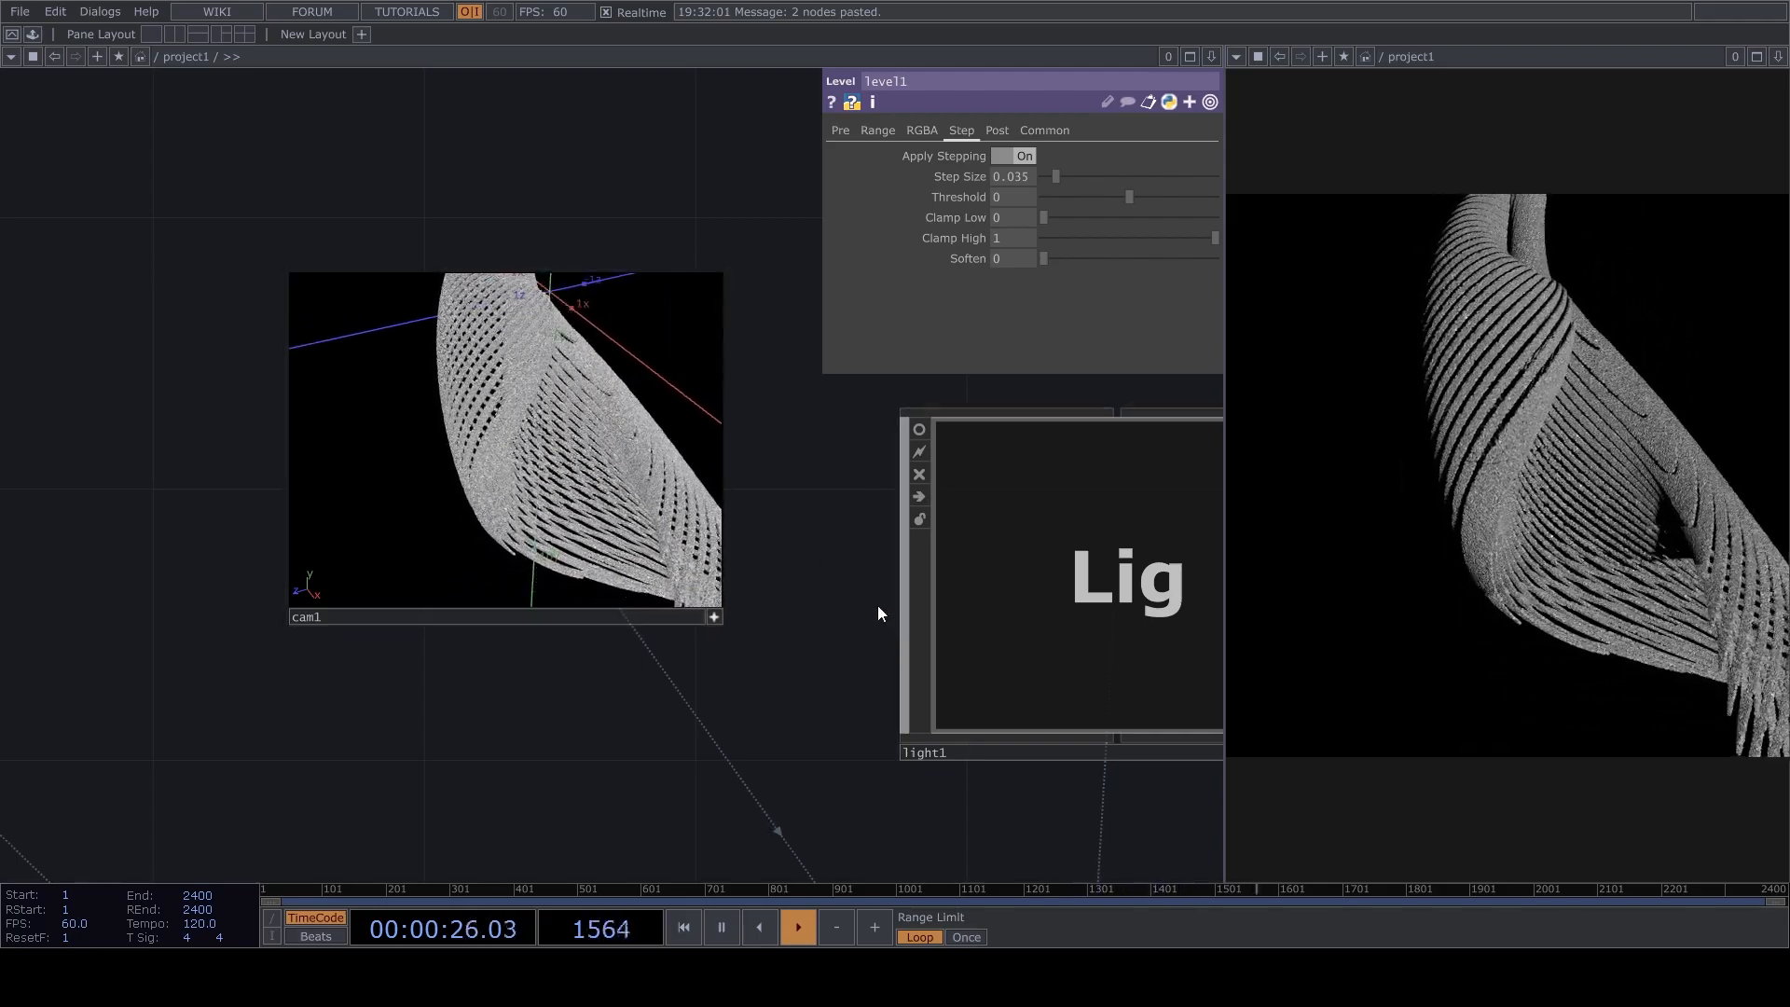
# Deactivate the cam1 viewer and pause playback.
pyautogui.moveTo(835, 599); pyautogui.dragTo(882, 318)
pyautogui.click(763, 336)
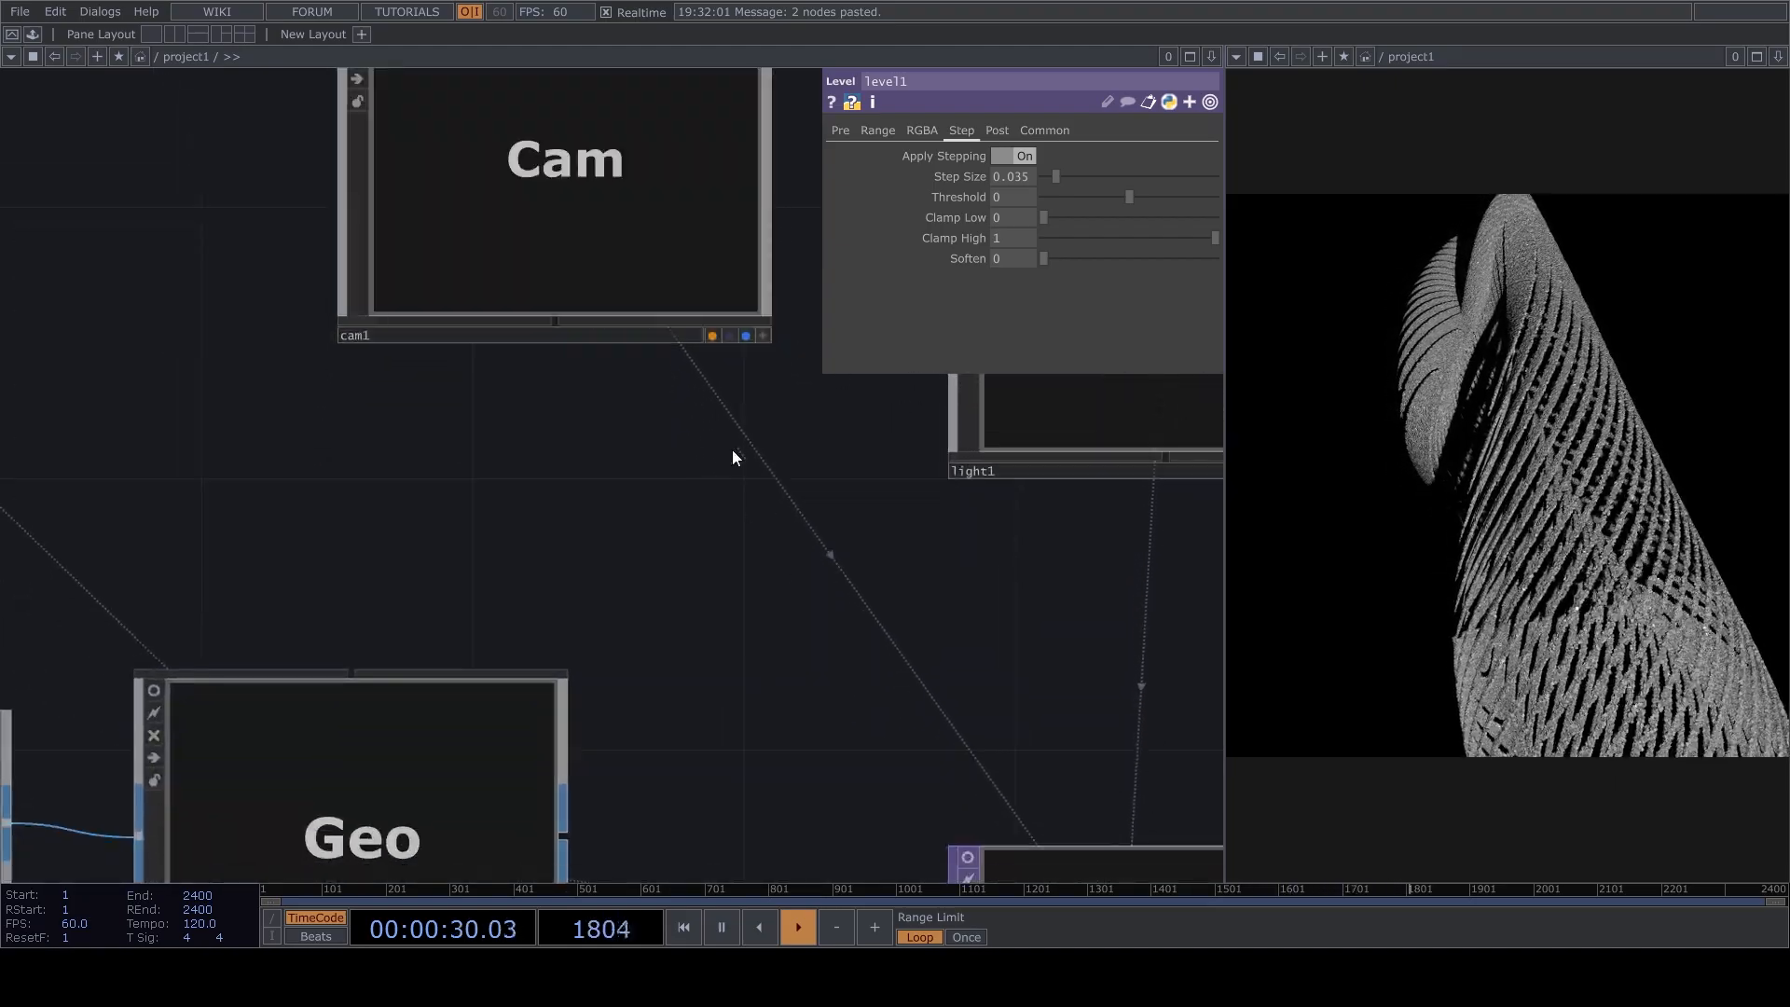
pyautogui.scroll(-4, 751, 466)
pyautogui.press('space')
# Set the Step Size of level1 to 0.15 and wire a copy of it, level2, between limit2 and matte2.
pyautogui.moveTo(796, 400); pyautogui.dragTo(802, 210)
pyautogui.scroll(-1, 719, 620)
pyautogui.moveTo(720, 620); pyautogui.dragTo(888, 587)
pyautogui.moveTo(777, 582); pyautogui.dragTo(681, 475)
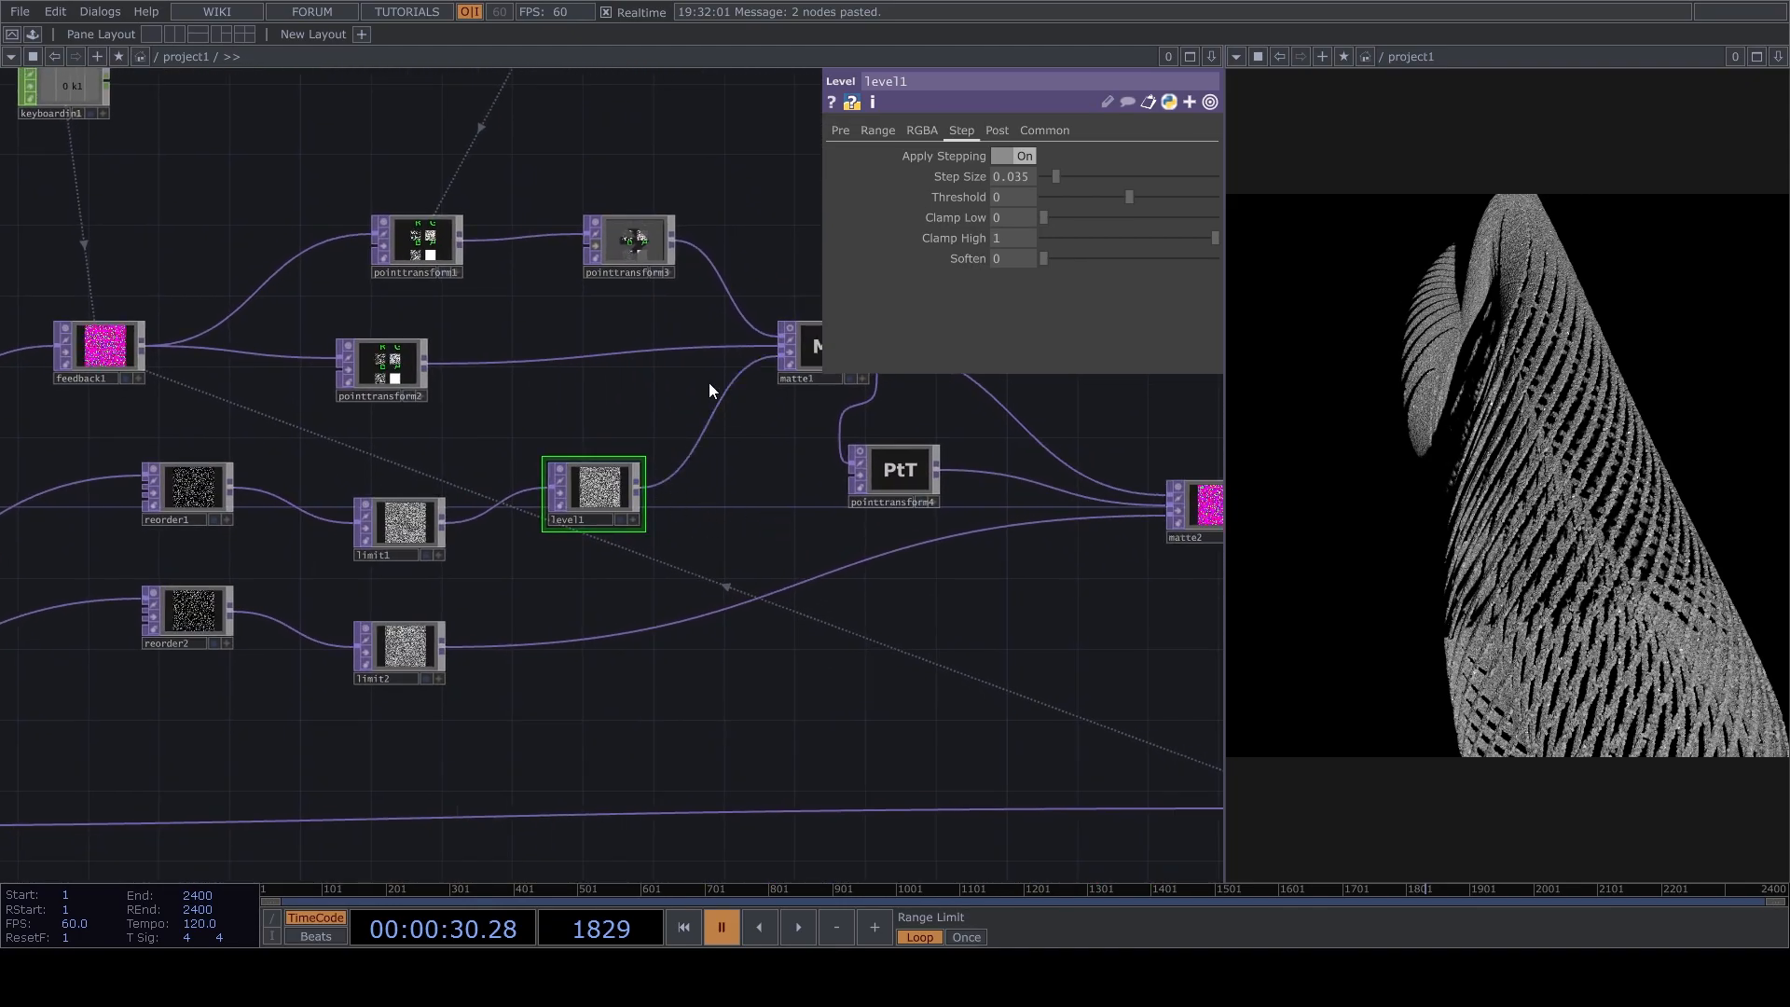
pyautogui.moveTo(1008, 177); pyautogui.dragTo(1061, 170)
pyautogui.write('1')
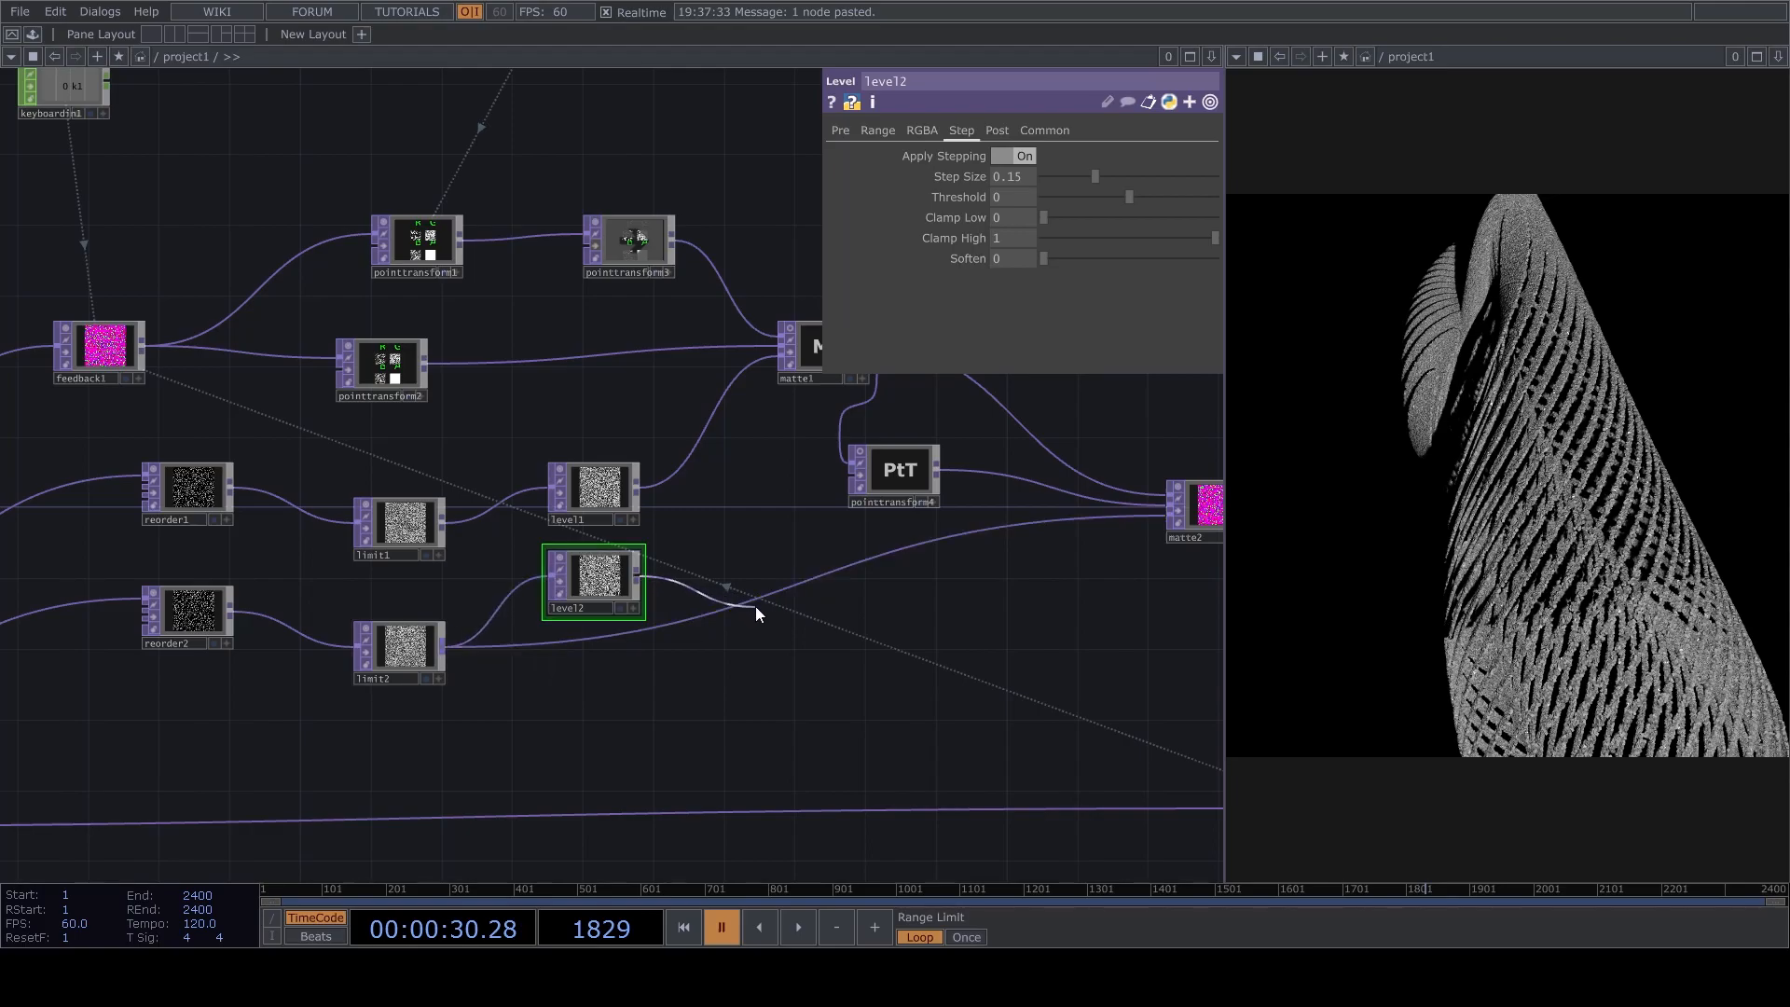
pyautogui.moveTo(684, 583)
pyautogui.mouseDown()
pyautogui.moveTo(781, 592)
pyautogui.moveTo(748, 646)
pyautogui.mouseUp()
# Resume playback and orbit around the point cloud in the activated cam1 viewer.
pyautogui.moveTo(694, 402); pyautogui.dragTo(551, 623)
pyautogui.moveTo(629, 410); pyautogui.dragTo(440, 638)
pyautogui.moveTo(1014, 418); pyautogui.dragTo(564, 379)
pyautogui.scroll(5, 756, 566)
pyautogui.scroll(1, 217, 454)
pyautogui.scroll(2, 270, 462)
pyautogui.moveTo(742, 556); pyautogui.dragTo(941, 528)
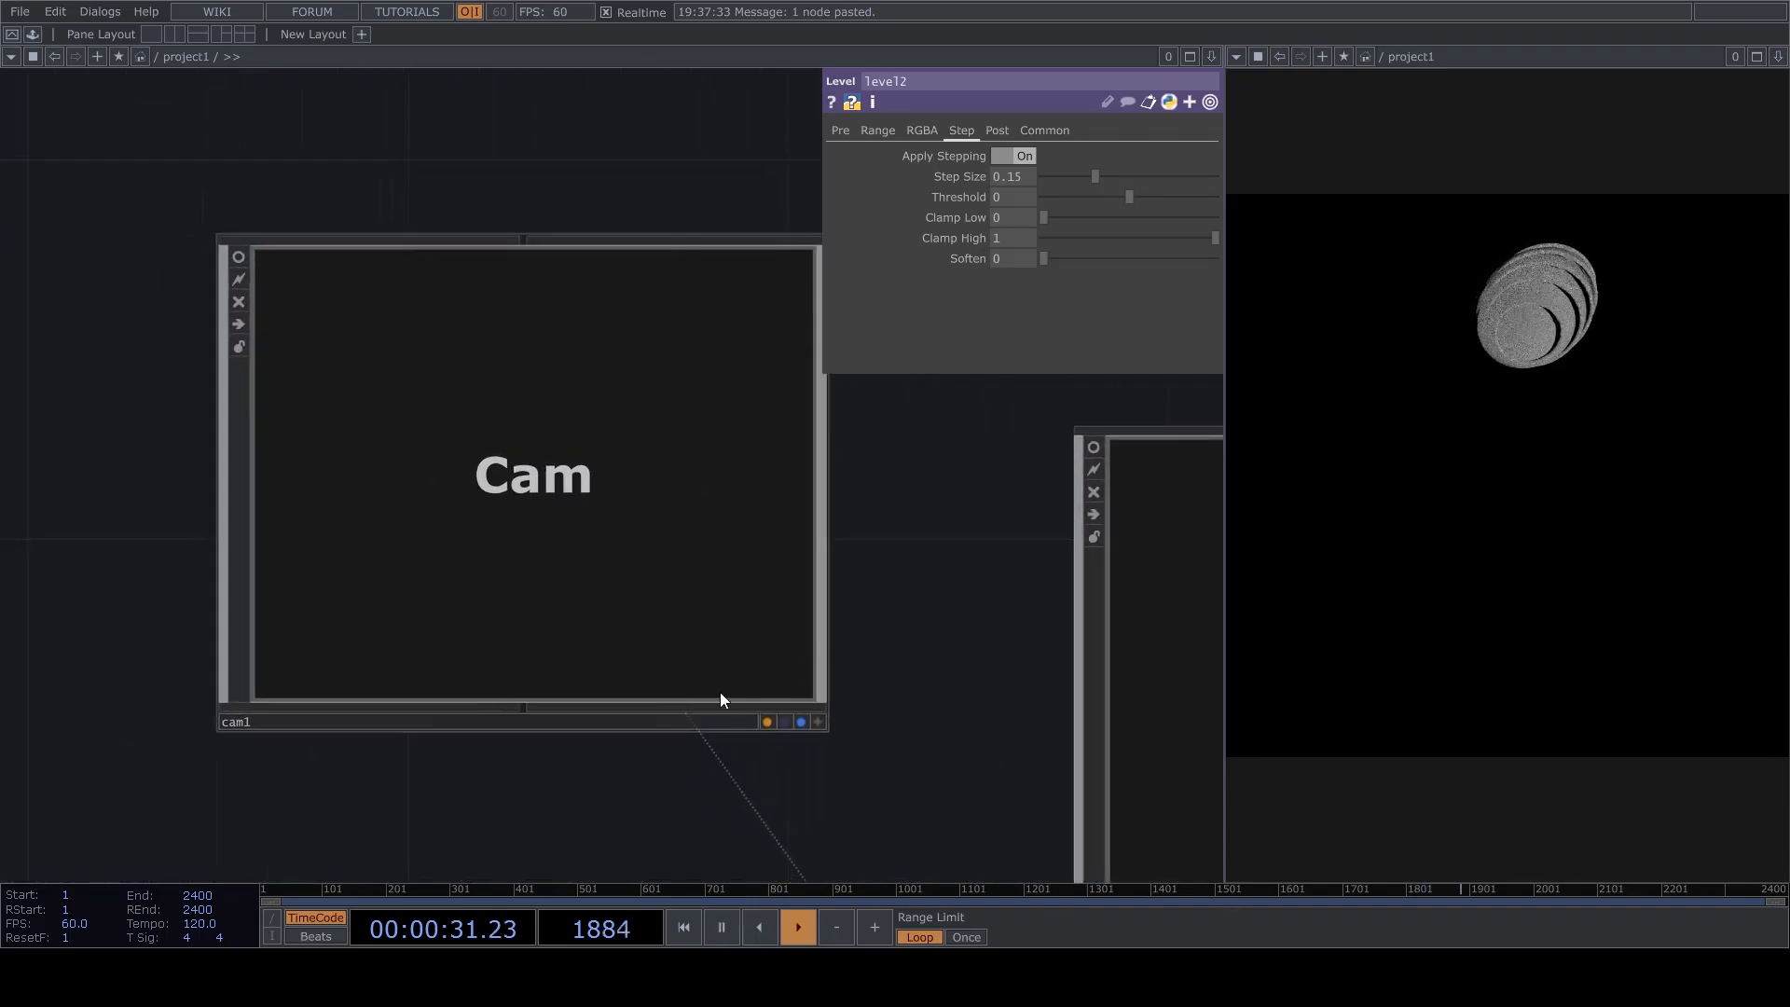
pyautogui.click(819, 721)
pyautogui.moveTo(647, 568); pyautogui.dragTo(748, 579)
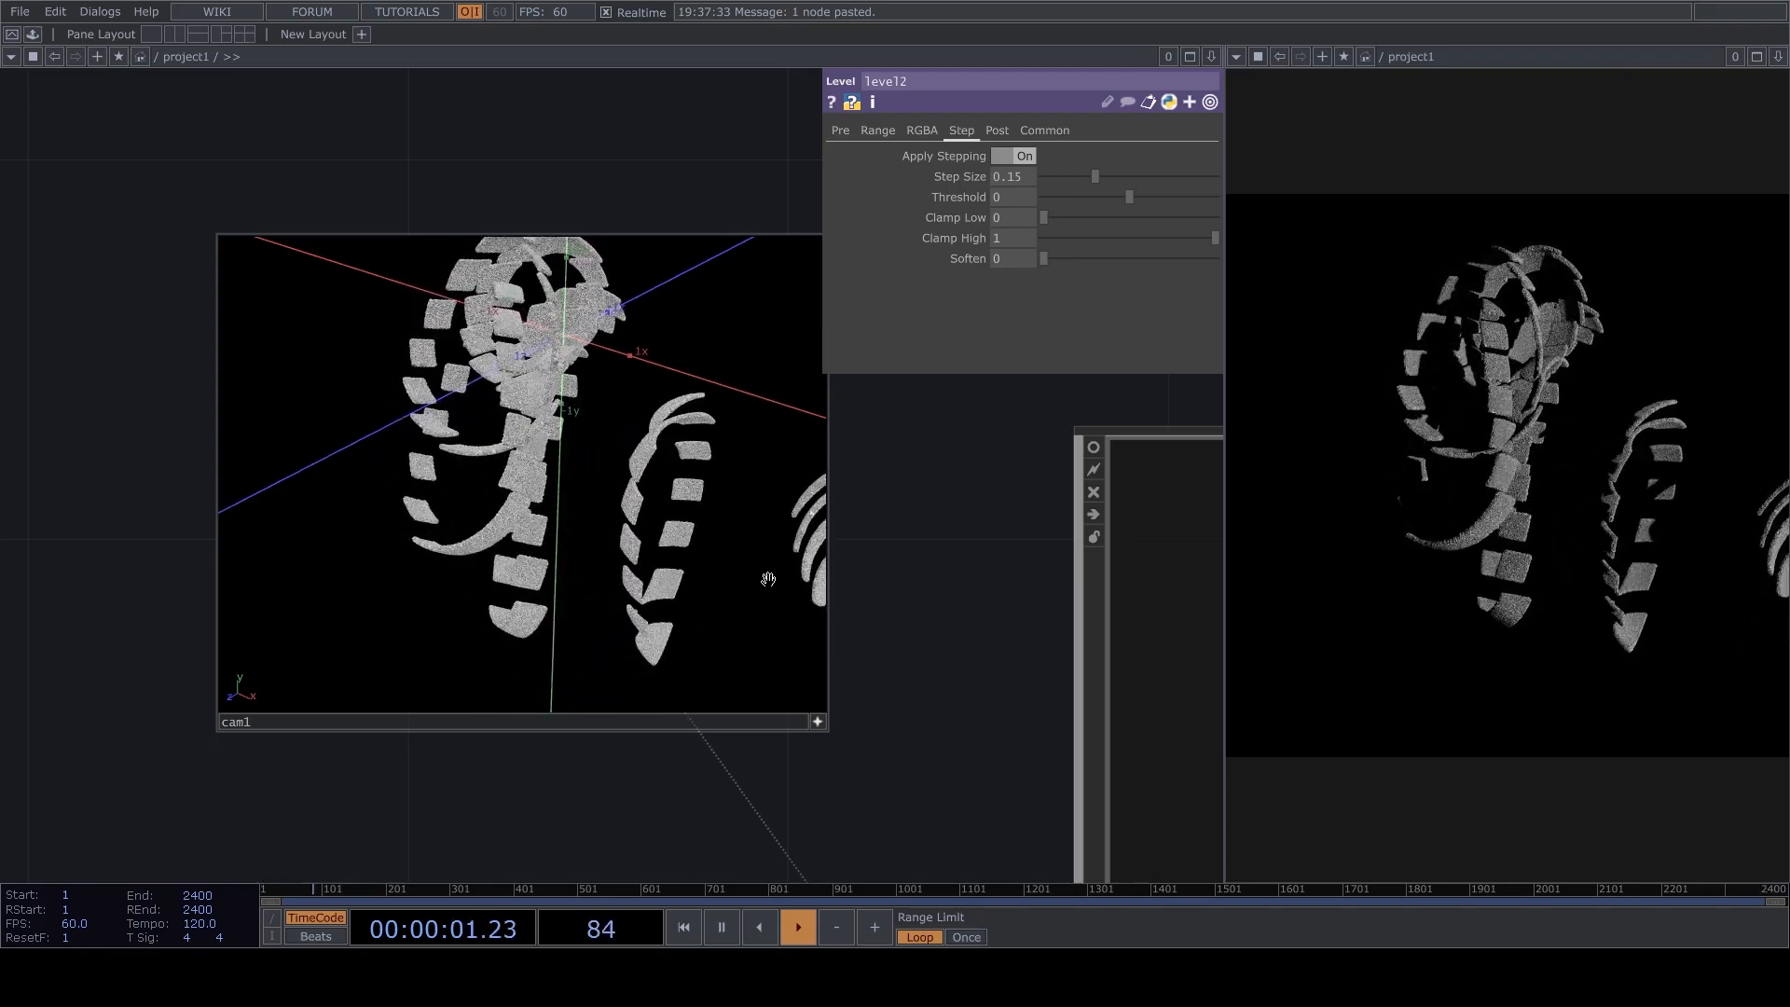
# Switch the render preview pane to a Geometry Viewer and orbit around the scattered point patches.
pyautogui.click(1237, 56)
pyautogui.click(1270, 119)
pyautogui.moveTo(1393, 473); pyautogui.dragTo(1516, 279)
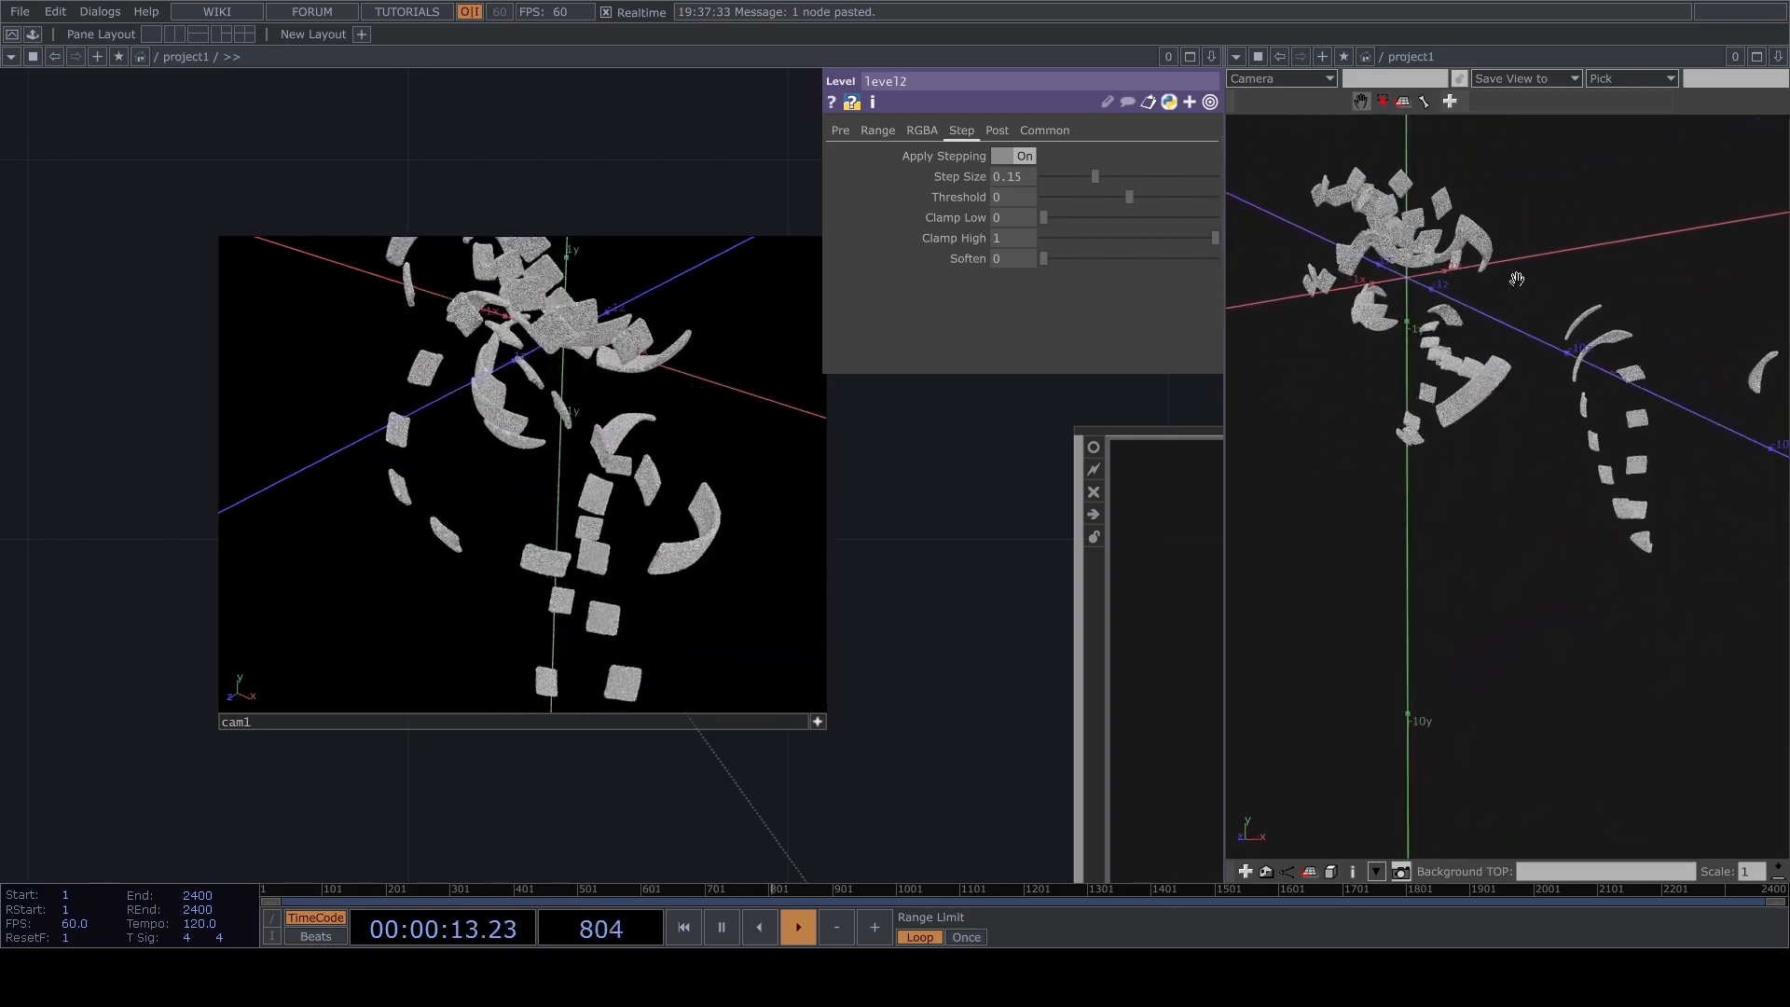
pyautogui.moveTo(969, 675); pyautogui.dragTo(865, 669)
pyautogui.moveTo(1529, 485); pyautogui.dragTo(1430, 553)
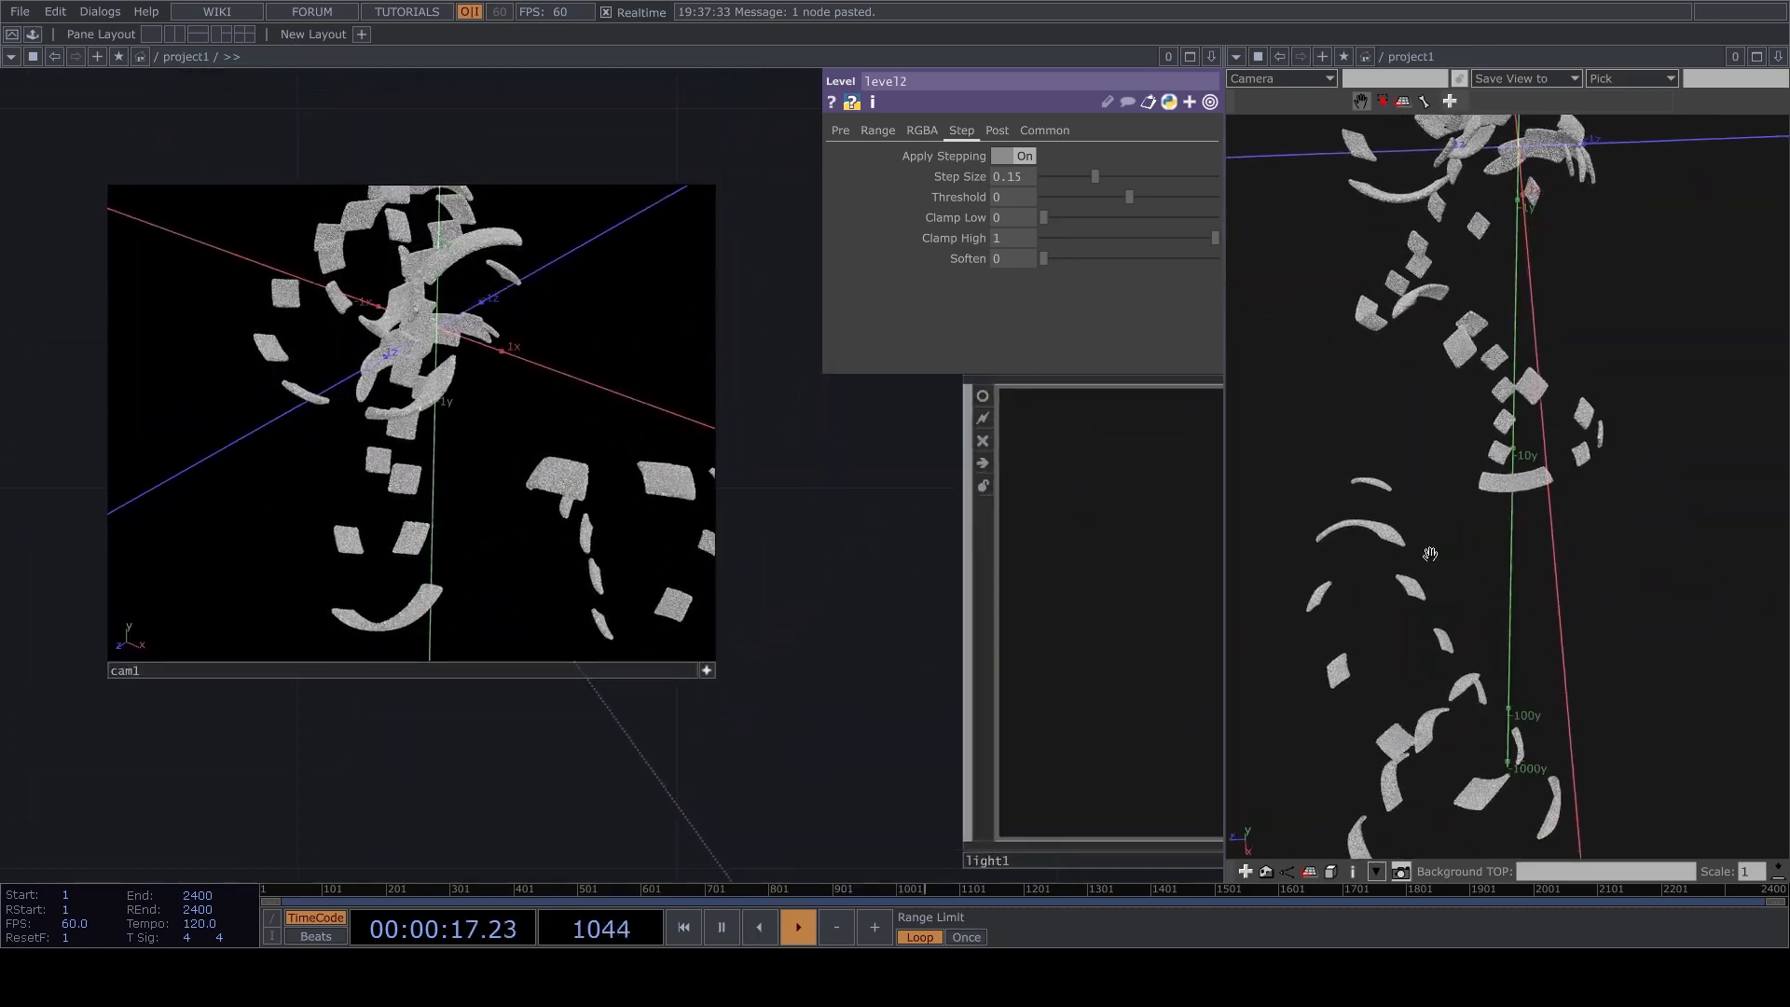
# Turn off the active viewer of cam1 and pause playback with the Geometry Viewer still open.
pyautogui.scroll(-5, 842, 335)
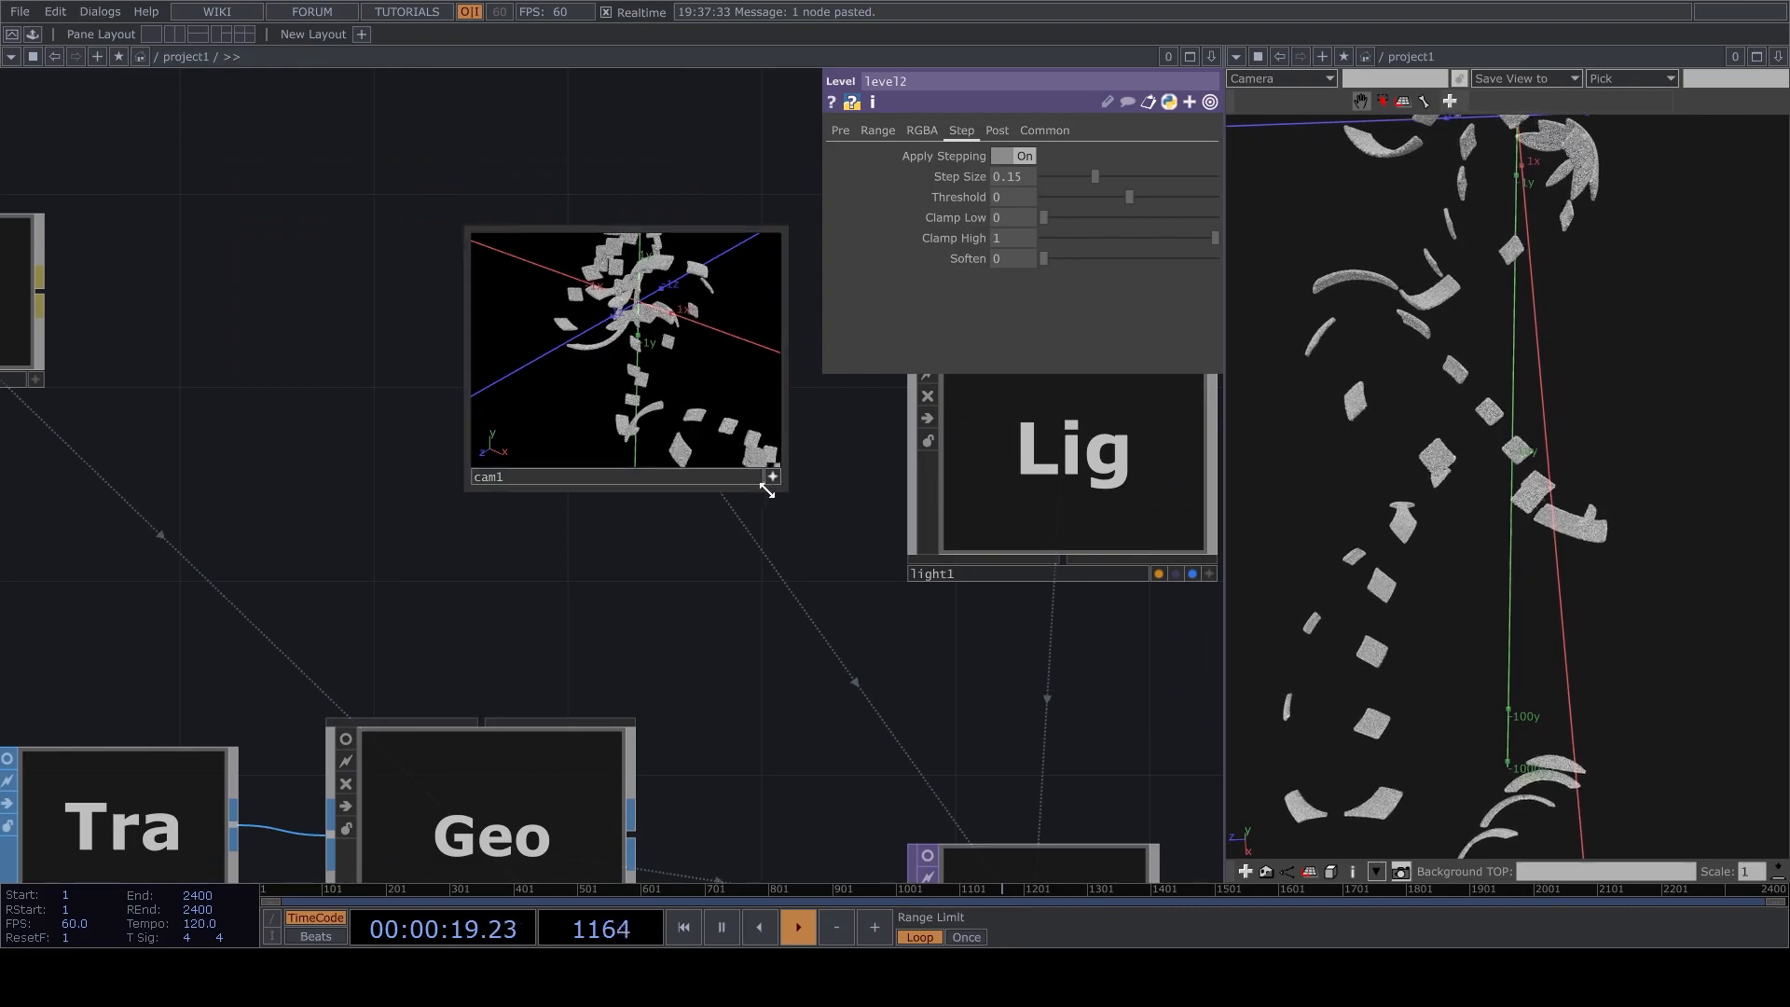
pyautogui.click(772, 476)
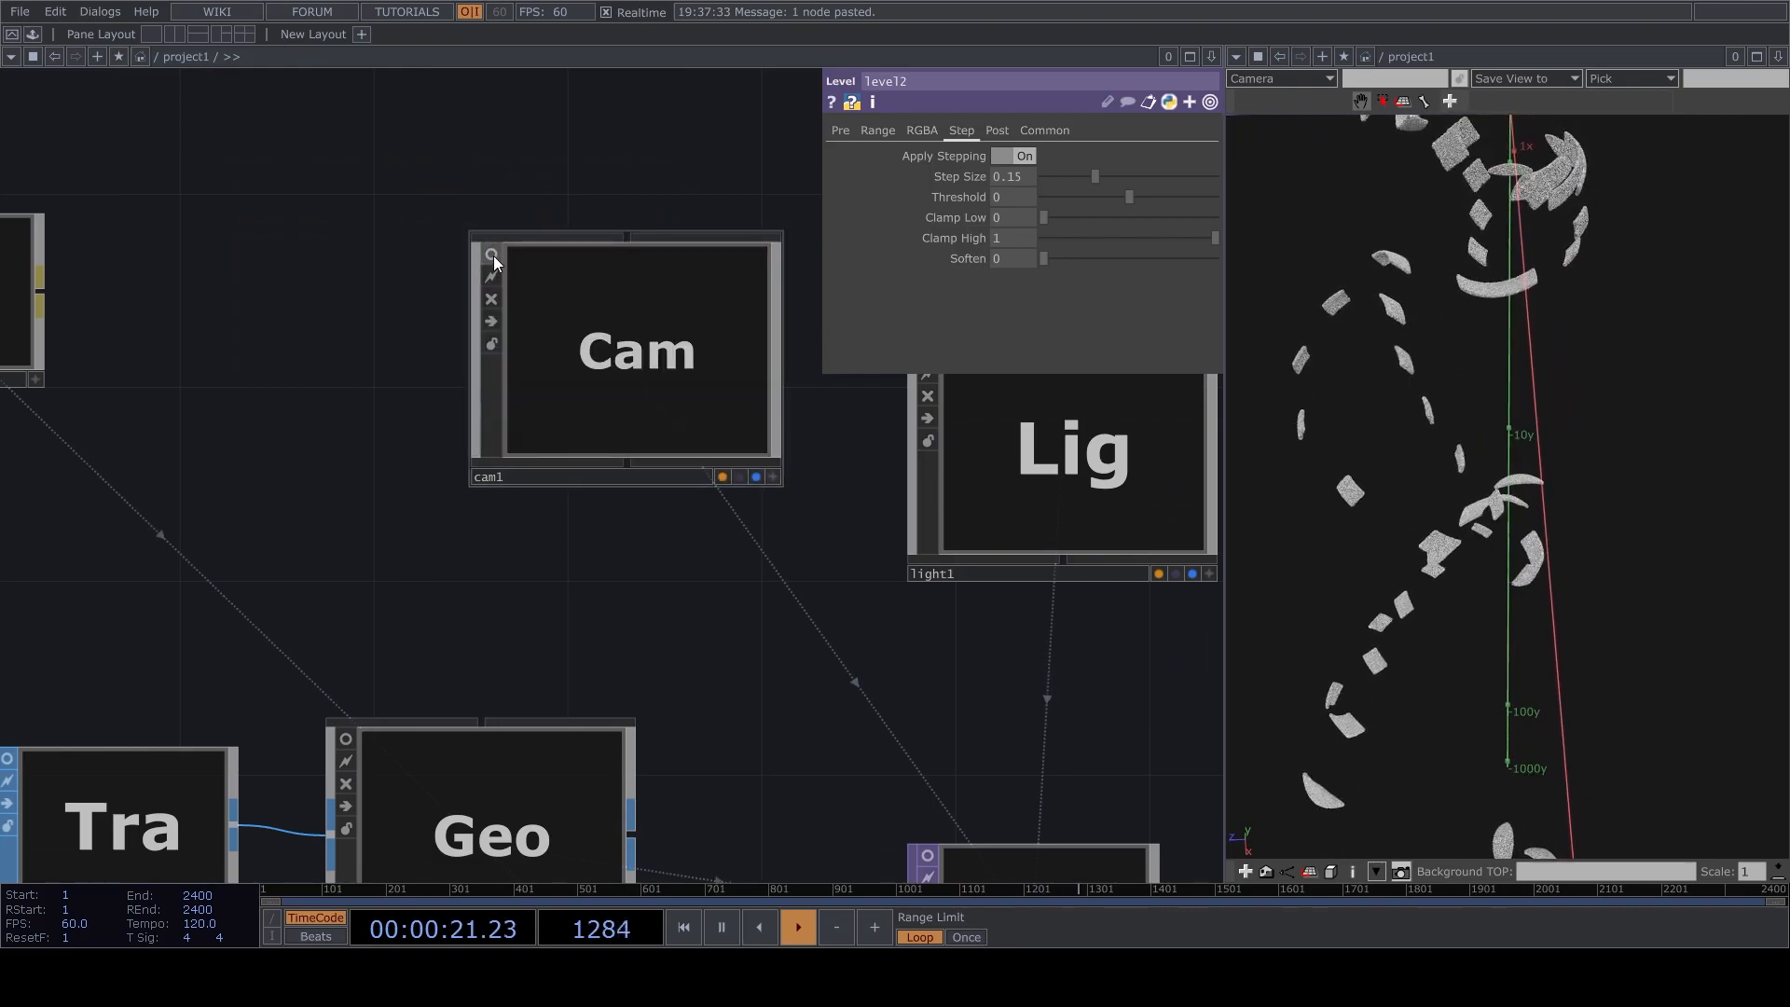
pyautogui.moveTo(699, 457); pyautogui.dragTo(603, 311)
pyautogui.moveTo(1204, 235); pyautogui.dragTo(1131, 303)
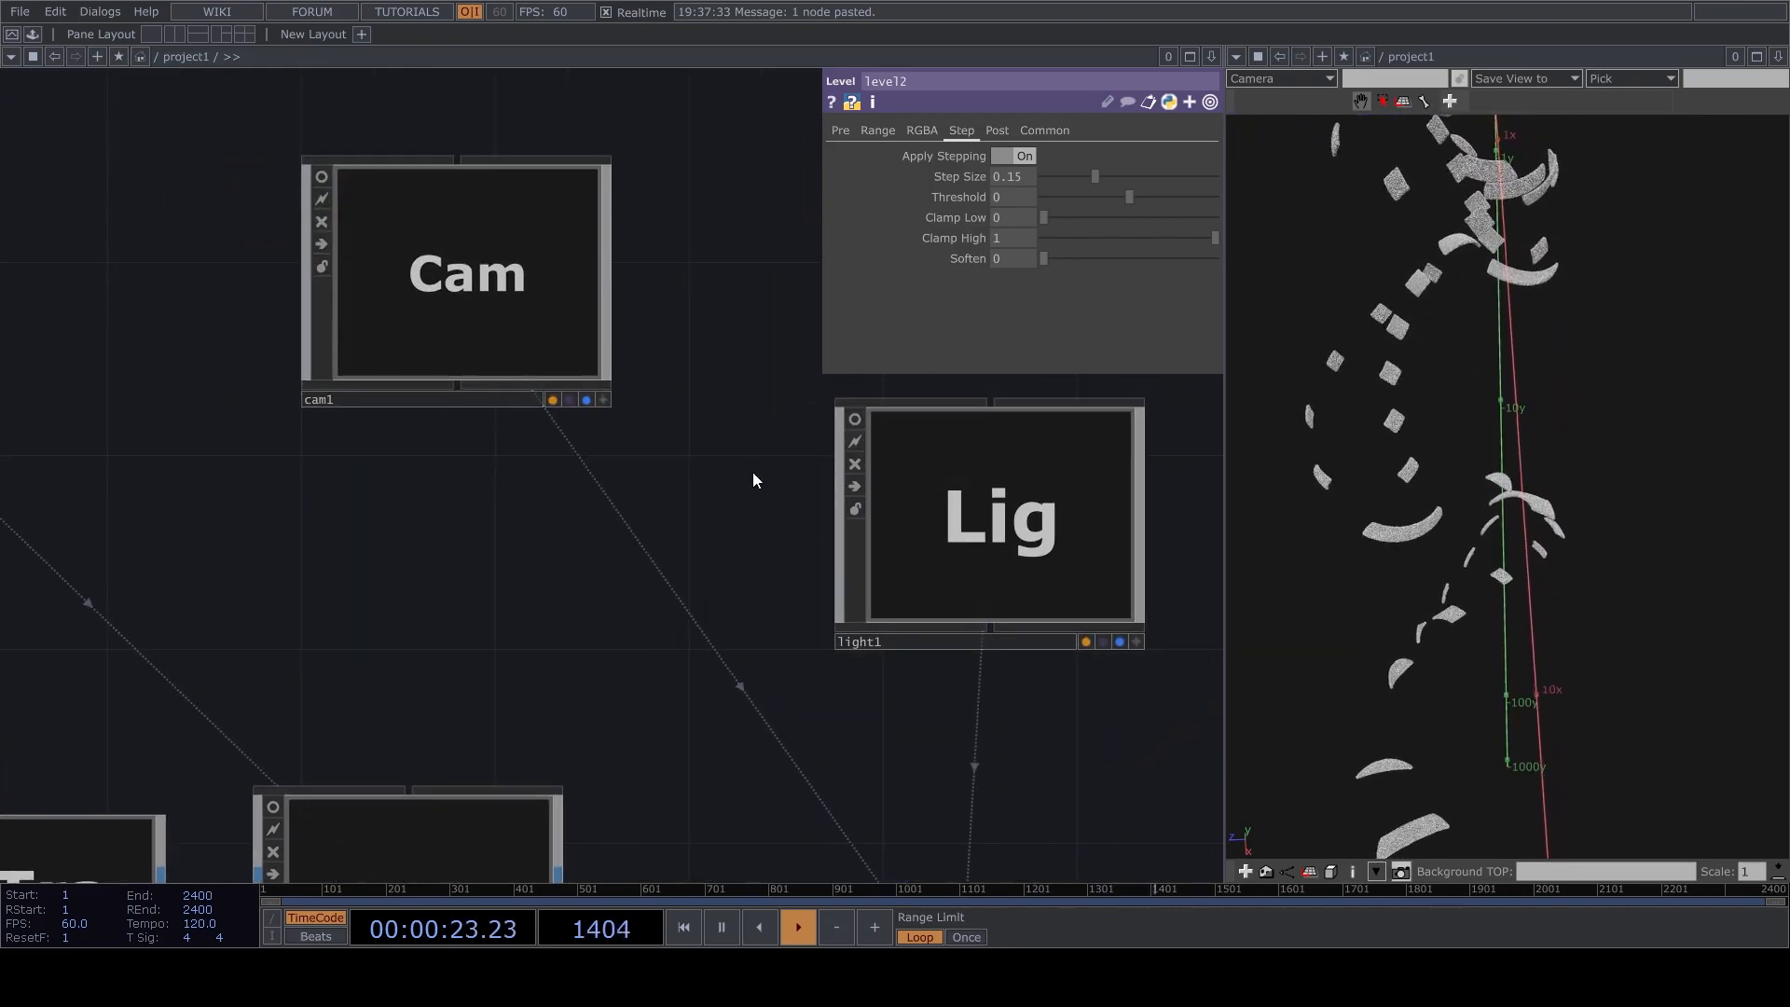
pyautogui.moveTo(753, 480); pyautogui.dragTo(697, 595)
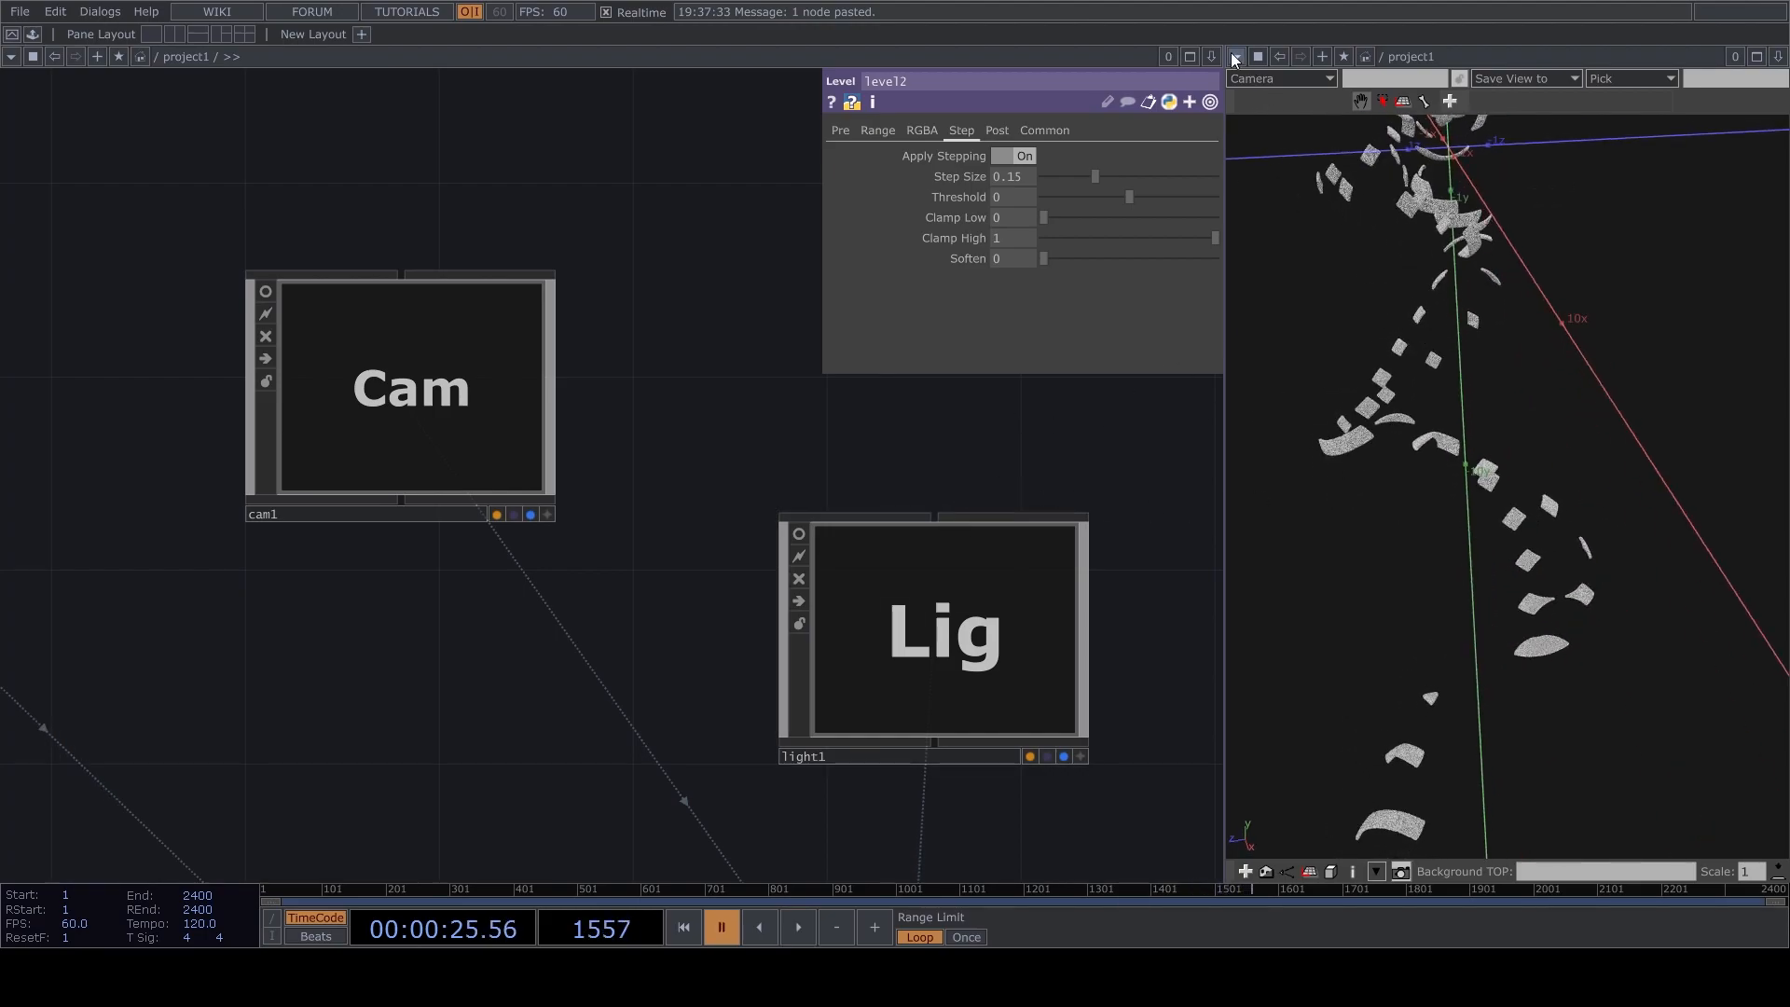
# Return the Geometry Viewer pane to the TOP Viewer showing the render.
pyautogui.click(1260, 134)
pyautogui.scroll(-5, 726, 428)
pyautogui.moveTo(716, 597); pyautogui.dragTo(736, 581)
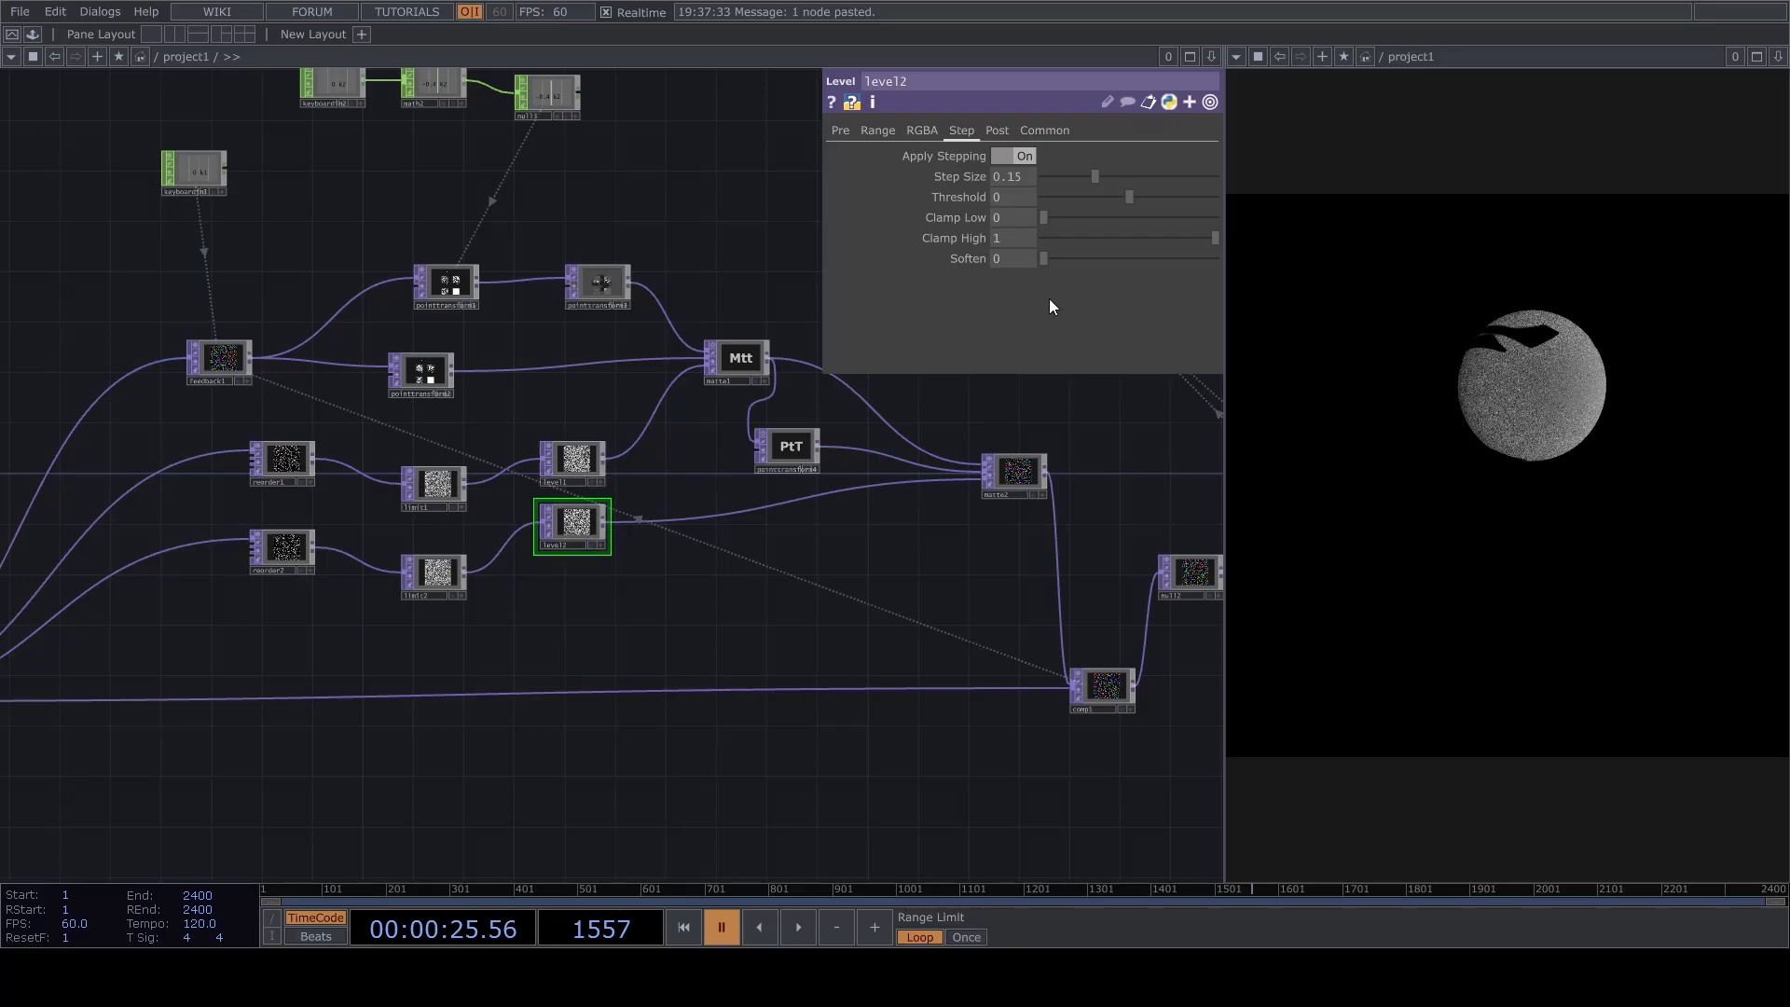
# Select the nodes from comp1 through Pos and angles and move them farther away from matte2.
pyautogui.scroll(4, 1052, 306)
pyautogui.scroll(-4, 835, 467)
pyautogui.moveTo(1030, 750); pyautogui.dragTo(531, 725)
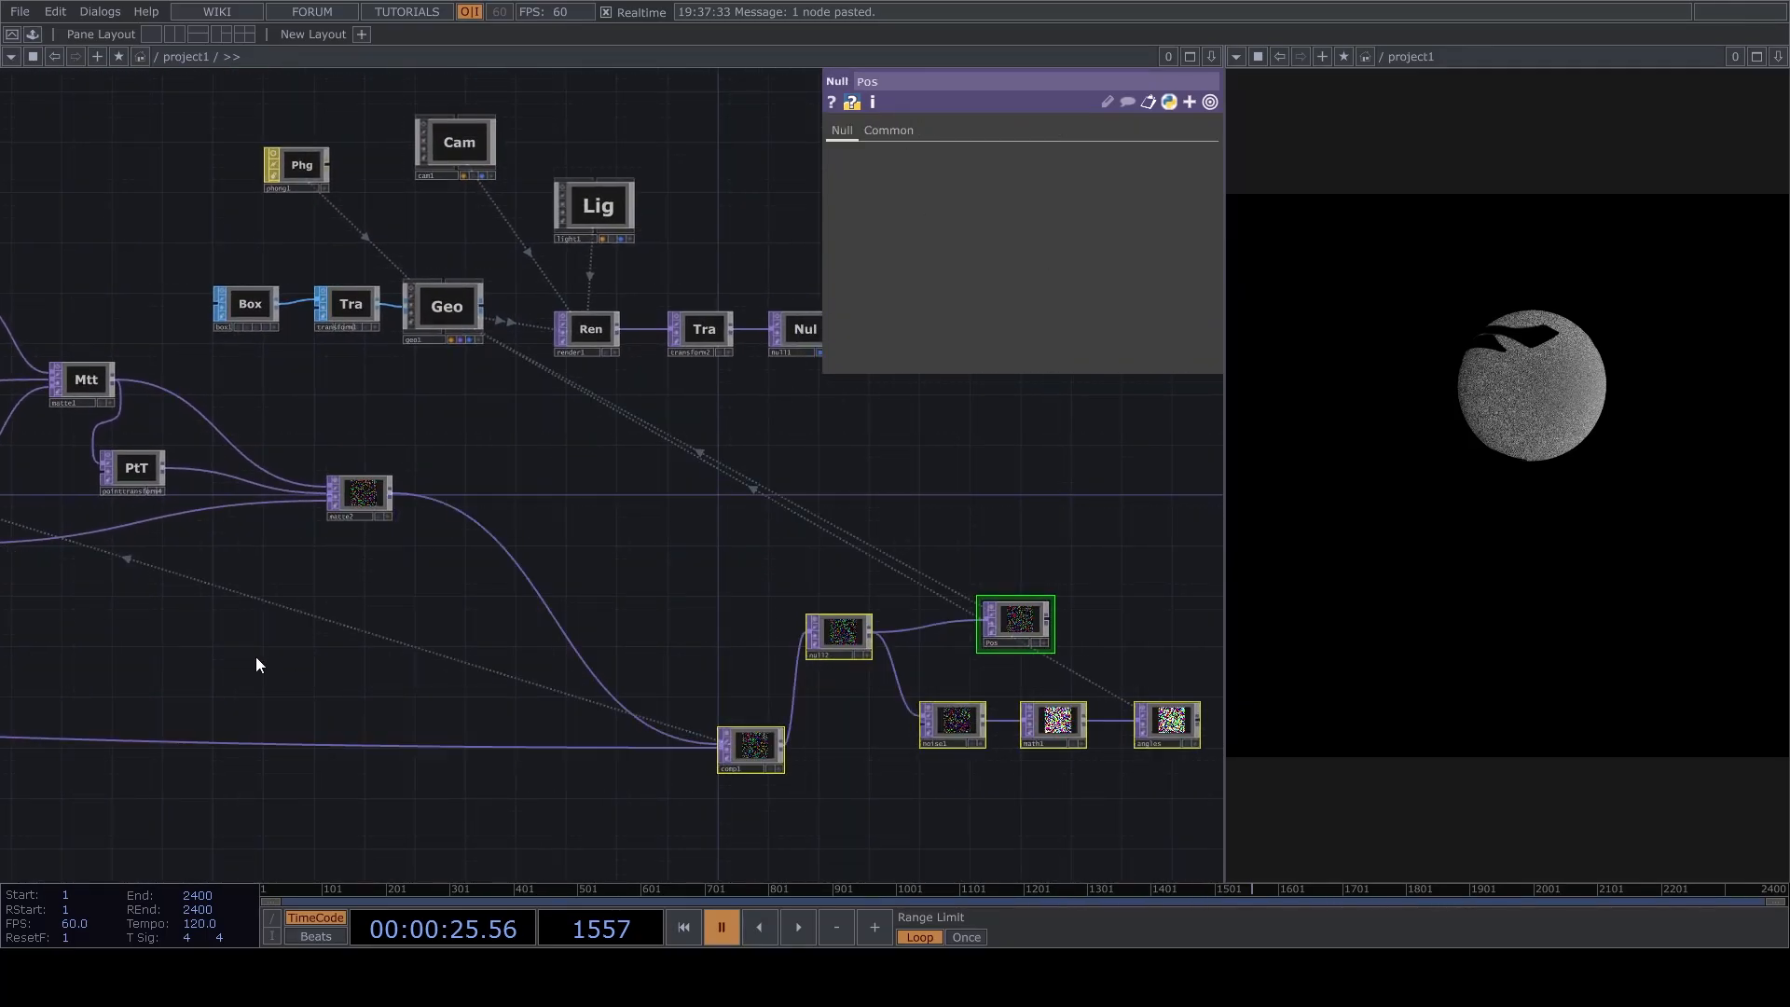
# Add a Noise TOP fed by the output of matte1.
pyautogui.moveTo(256, 667); pyautogui.dragTo(504, 713)
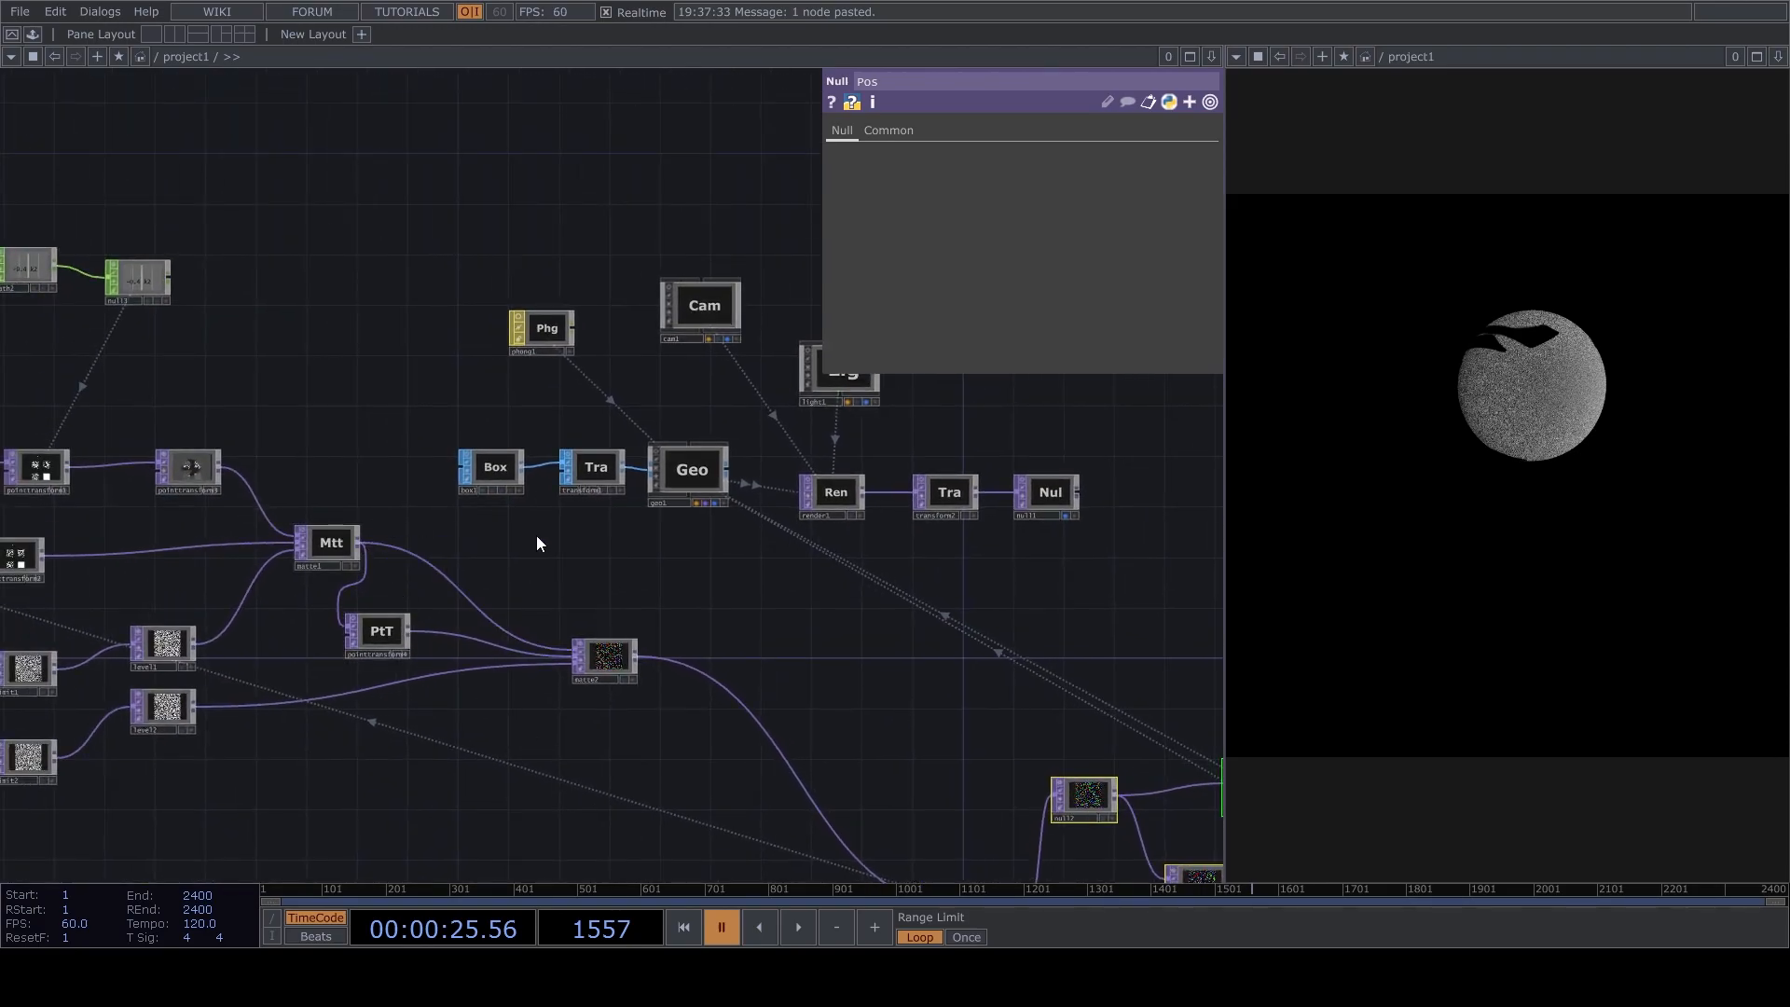
pyautogui.click(457, 383)
pyautogui.click(719, 549)
pyautogui.moveTo(748, 579); pyautogui.dragTo(947, 460)
pyautogui.moveTo(699, 568); pyautogui.dragTo(780, 598)
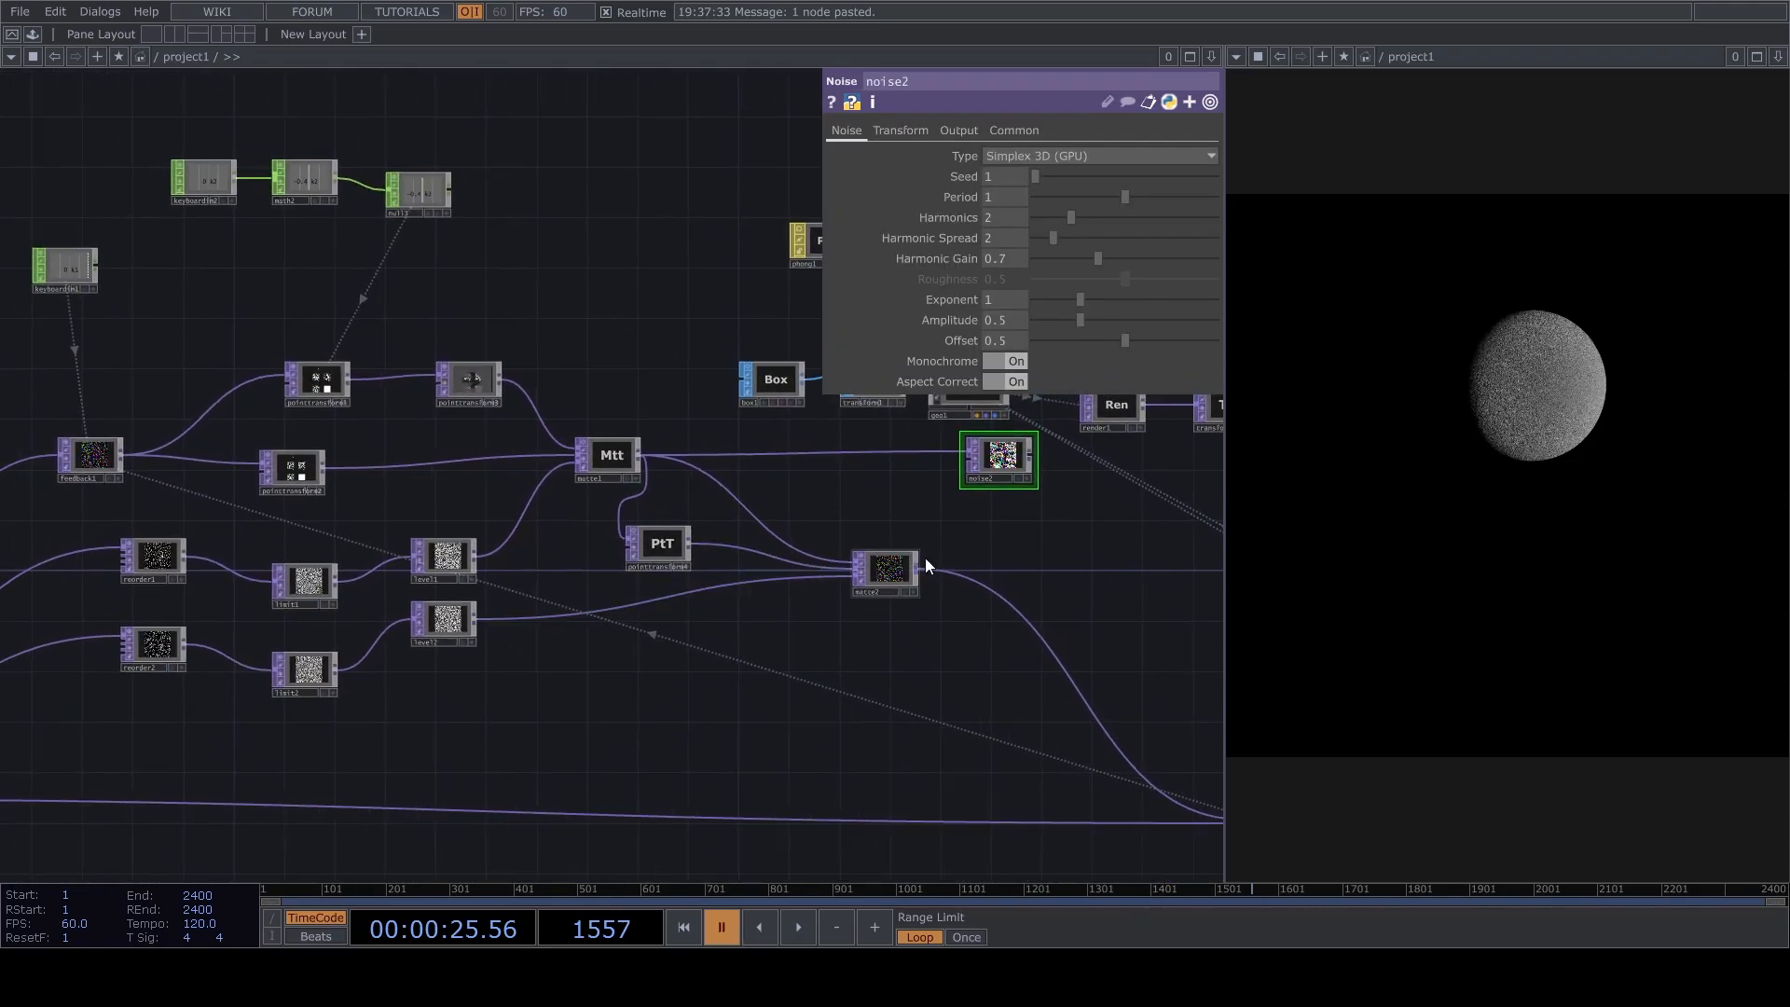
# Cancel the wire started from noise2 and position noise2 between matte1 and matte2.
pyautogui.click(1033, 454)
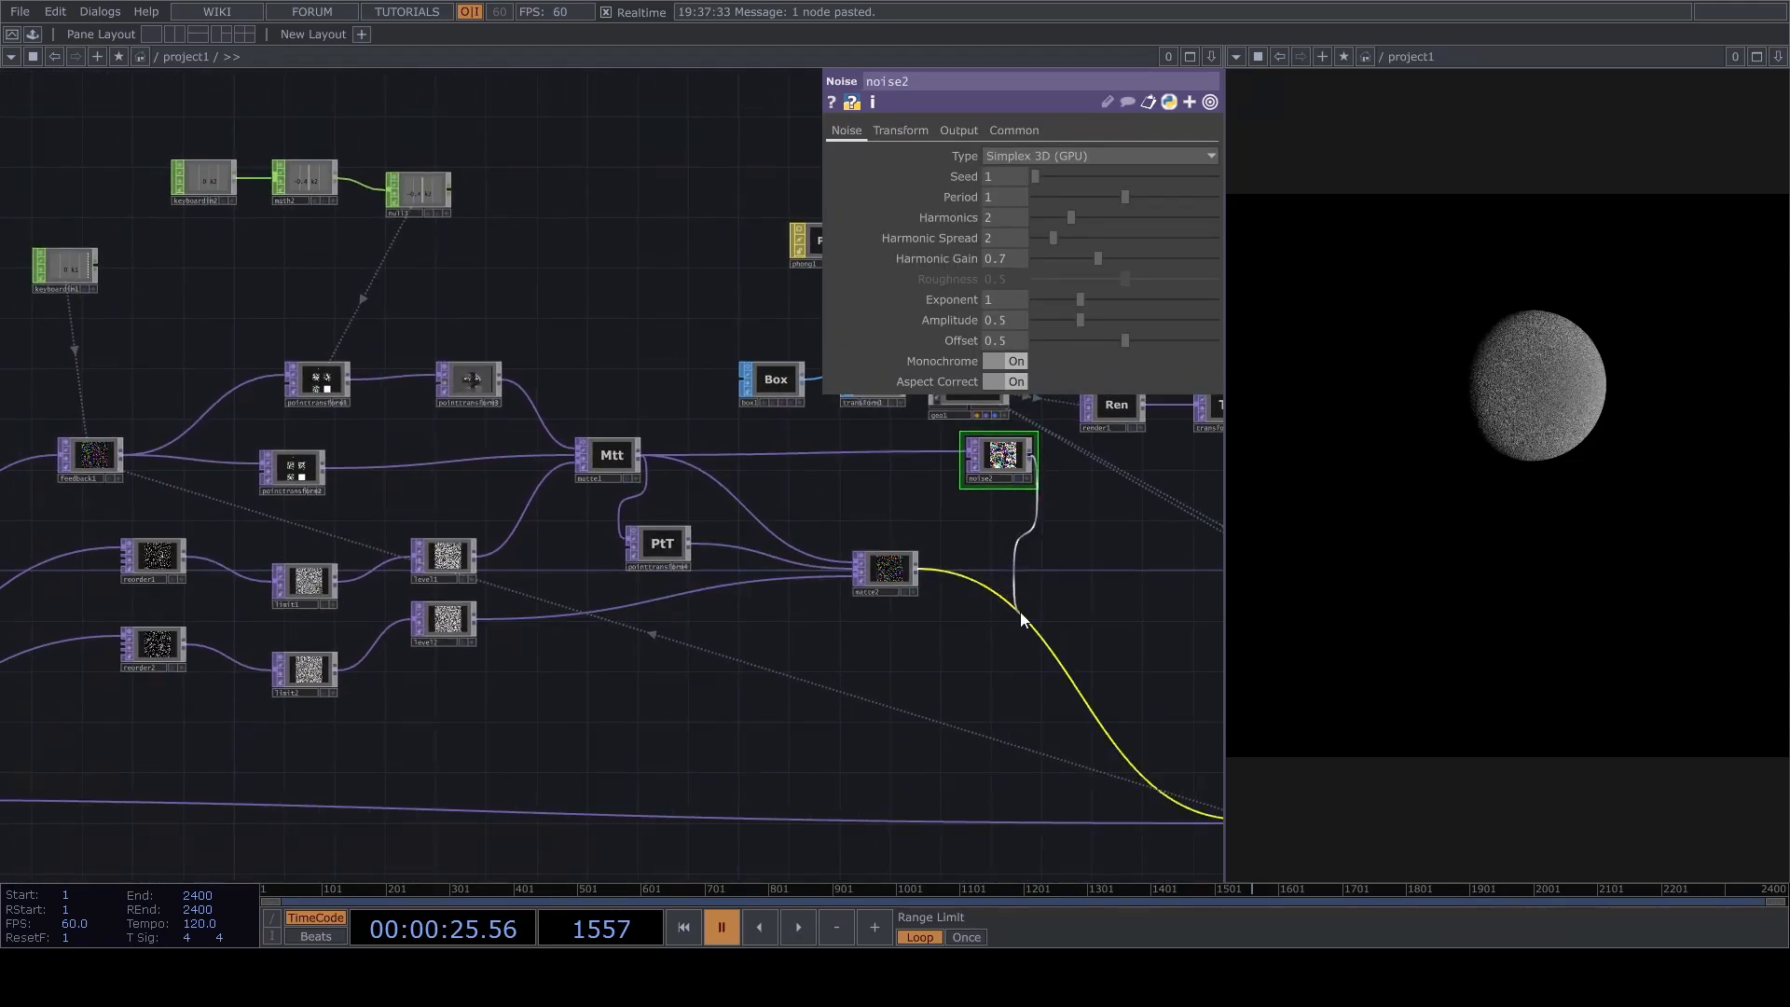
pyautogui.click(1055, 556)
pyautogui.moveTo(1004, 462); pyautogui.dragTo(879, 461)
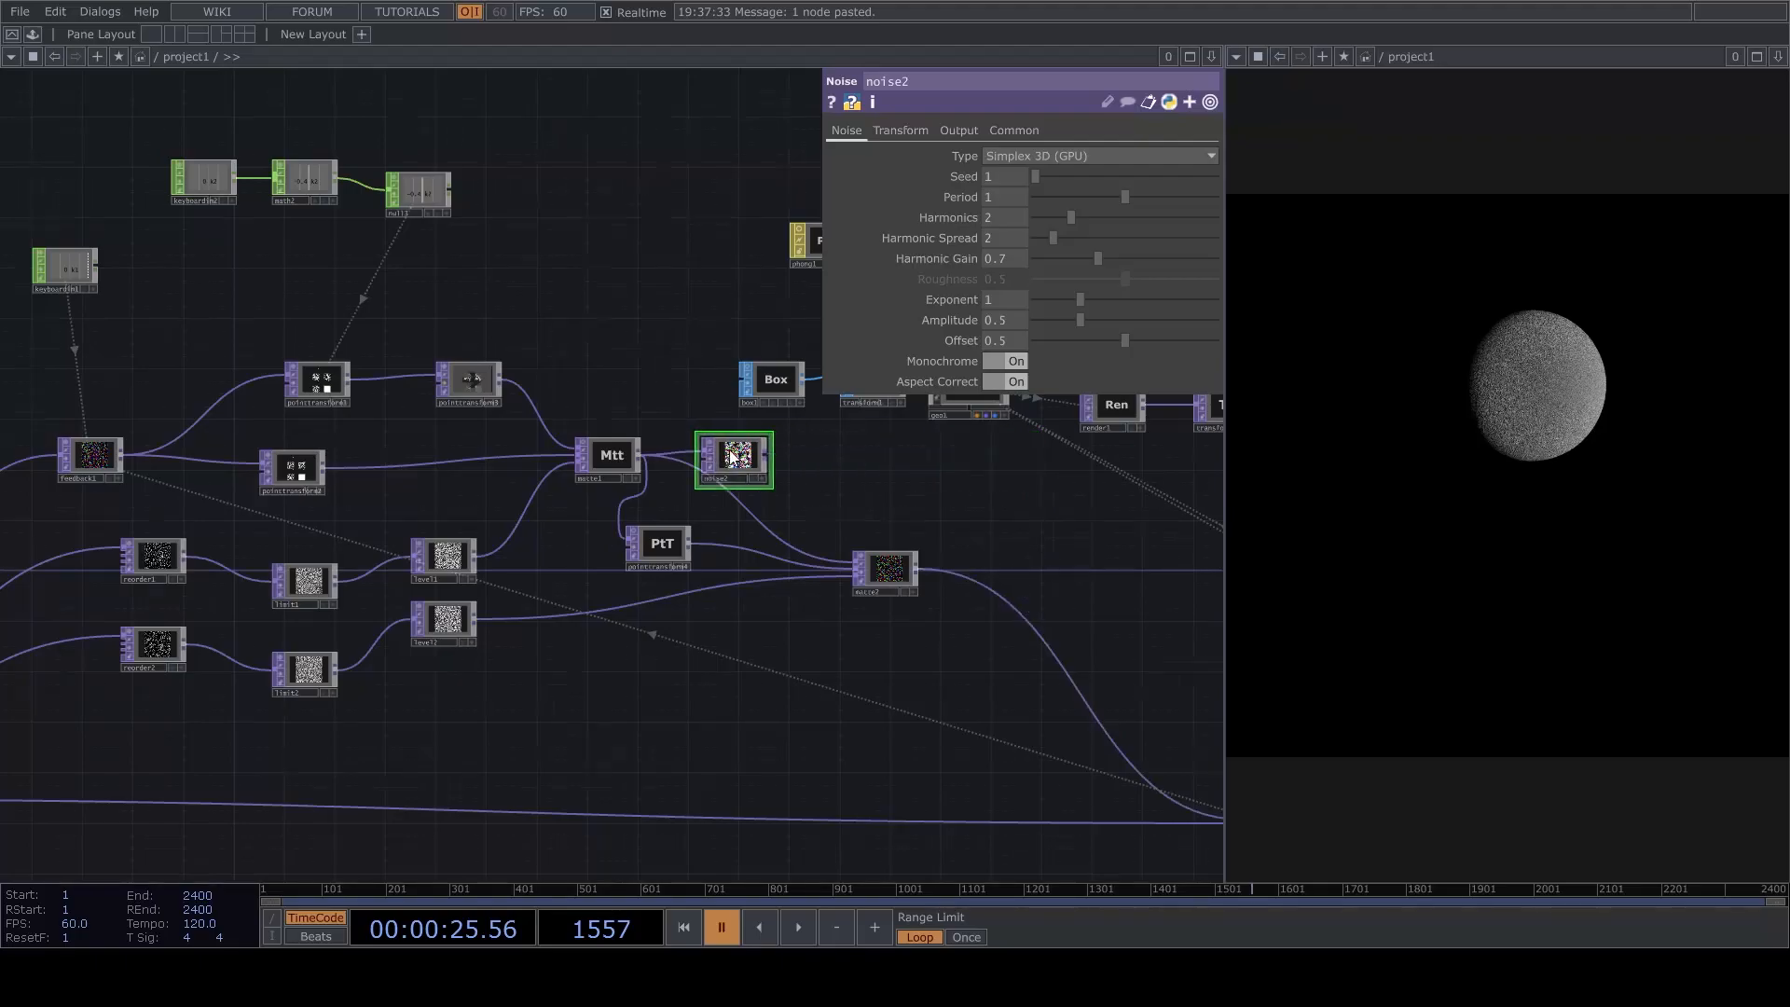
pyautogui.scroll(4, 733, 457)
pyautogui.scroll(-2, 1016, 562)
pyautogui.moveTo(918, 529); pyautogui.dragTo(879, 511)
pyautogui.scroll(3, 699, 457)
pyautogui.scroll(-3, 879, 510)
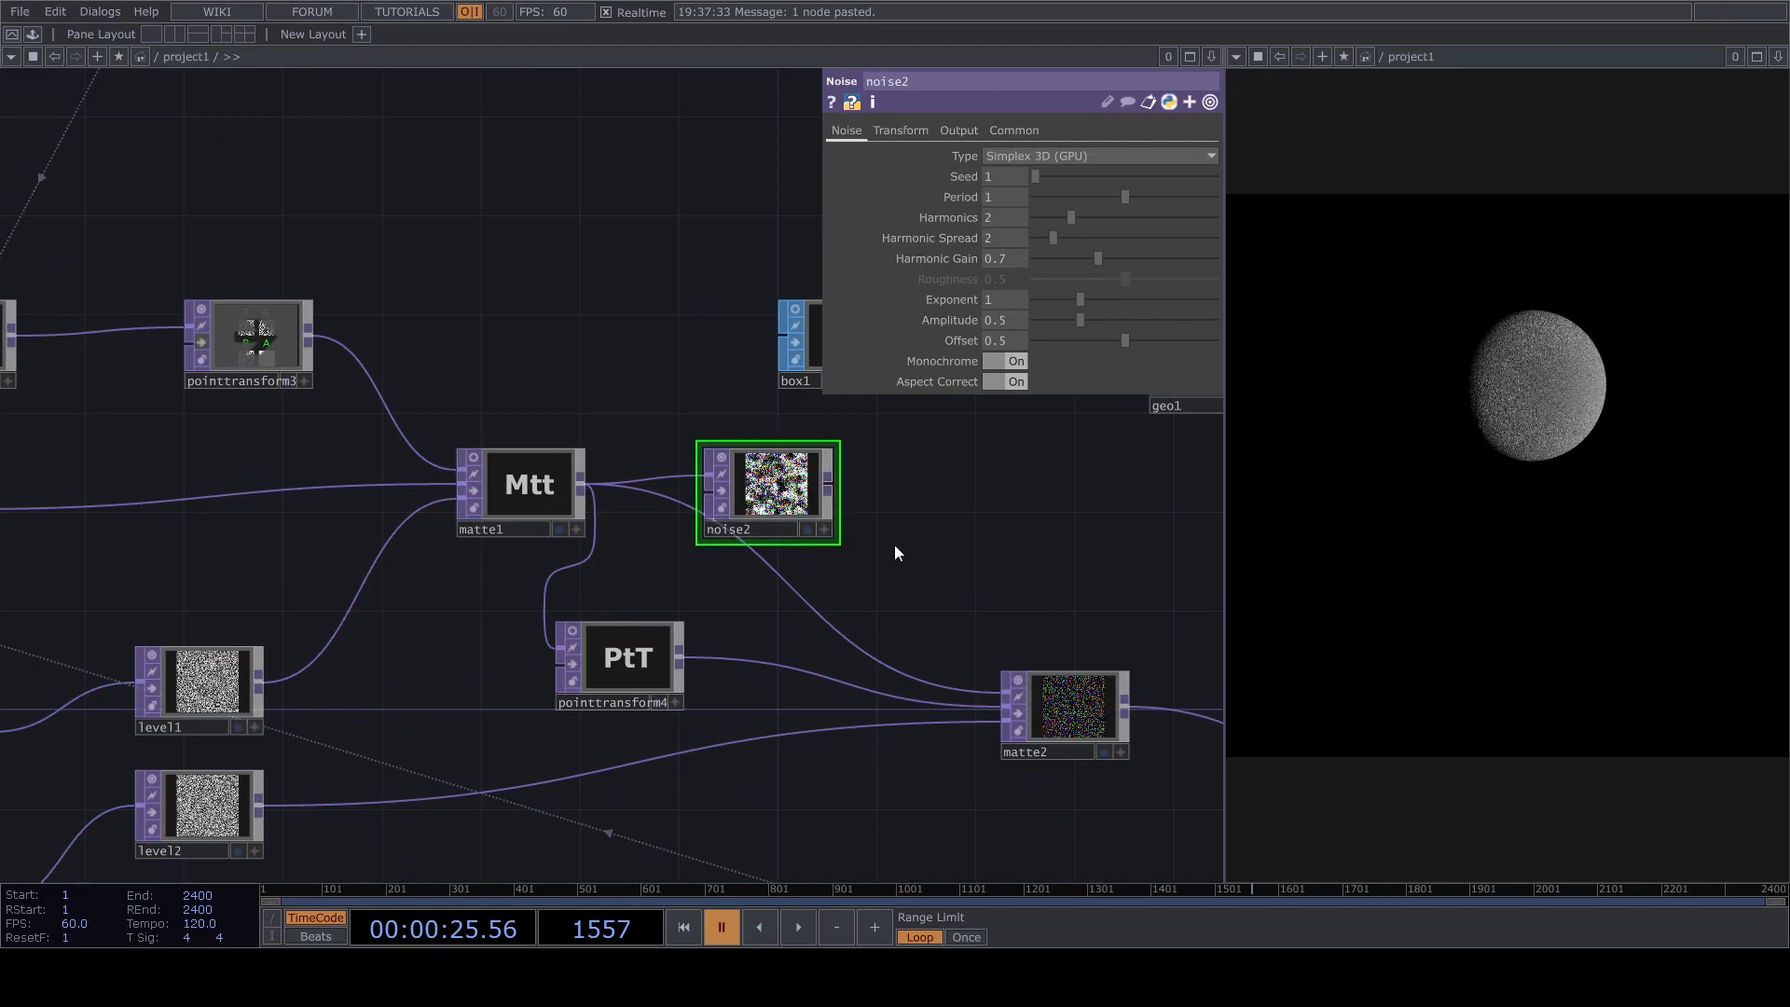
pyautogui.moveTo(1037, 560); pyautogui.dragTo(898, 532)
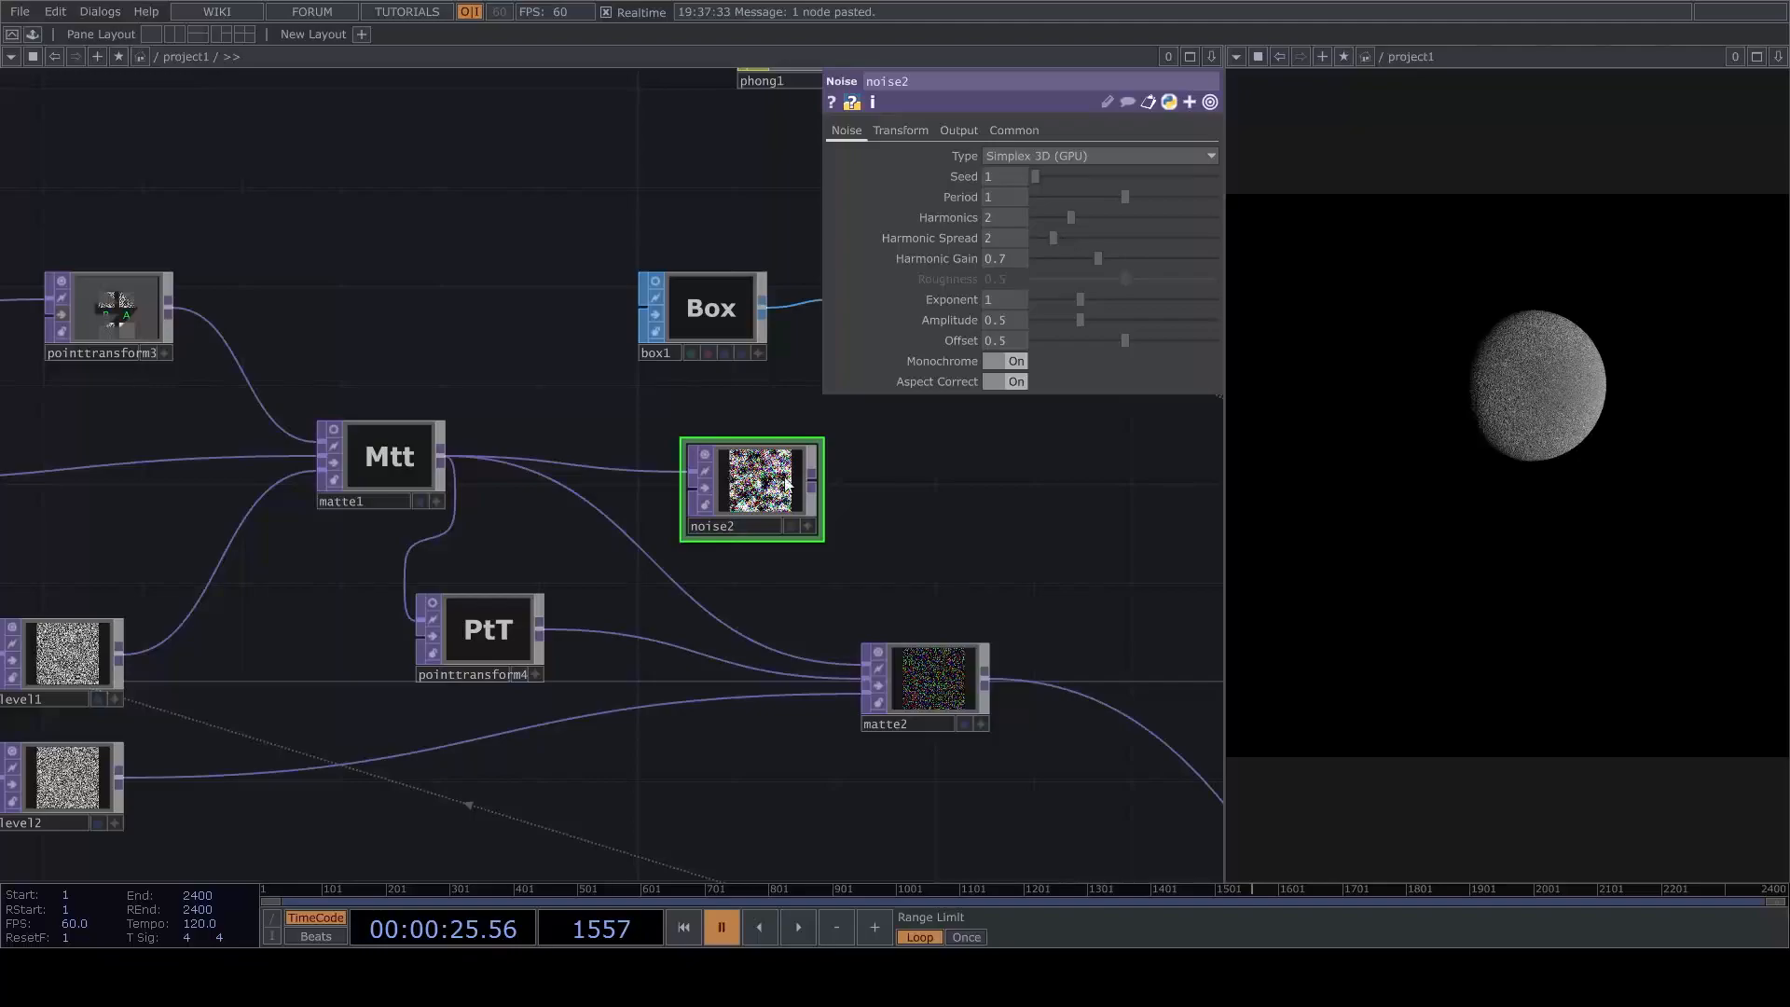
# Run the timeline briefly, pause it, and resume playback to animate the point cloud.
pyautogui.press('space')
pyautogui.press('space')
pyautogui.scroll(-3, 921, 552)
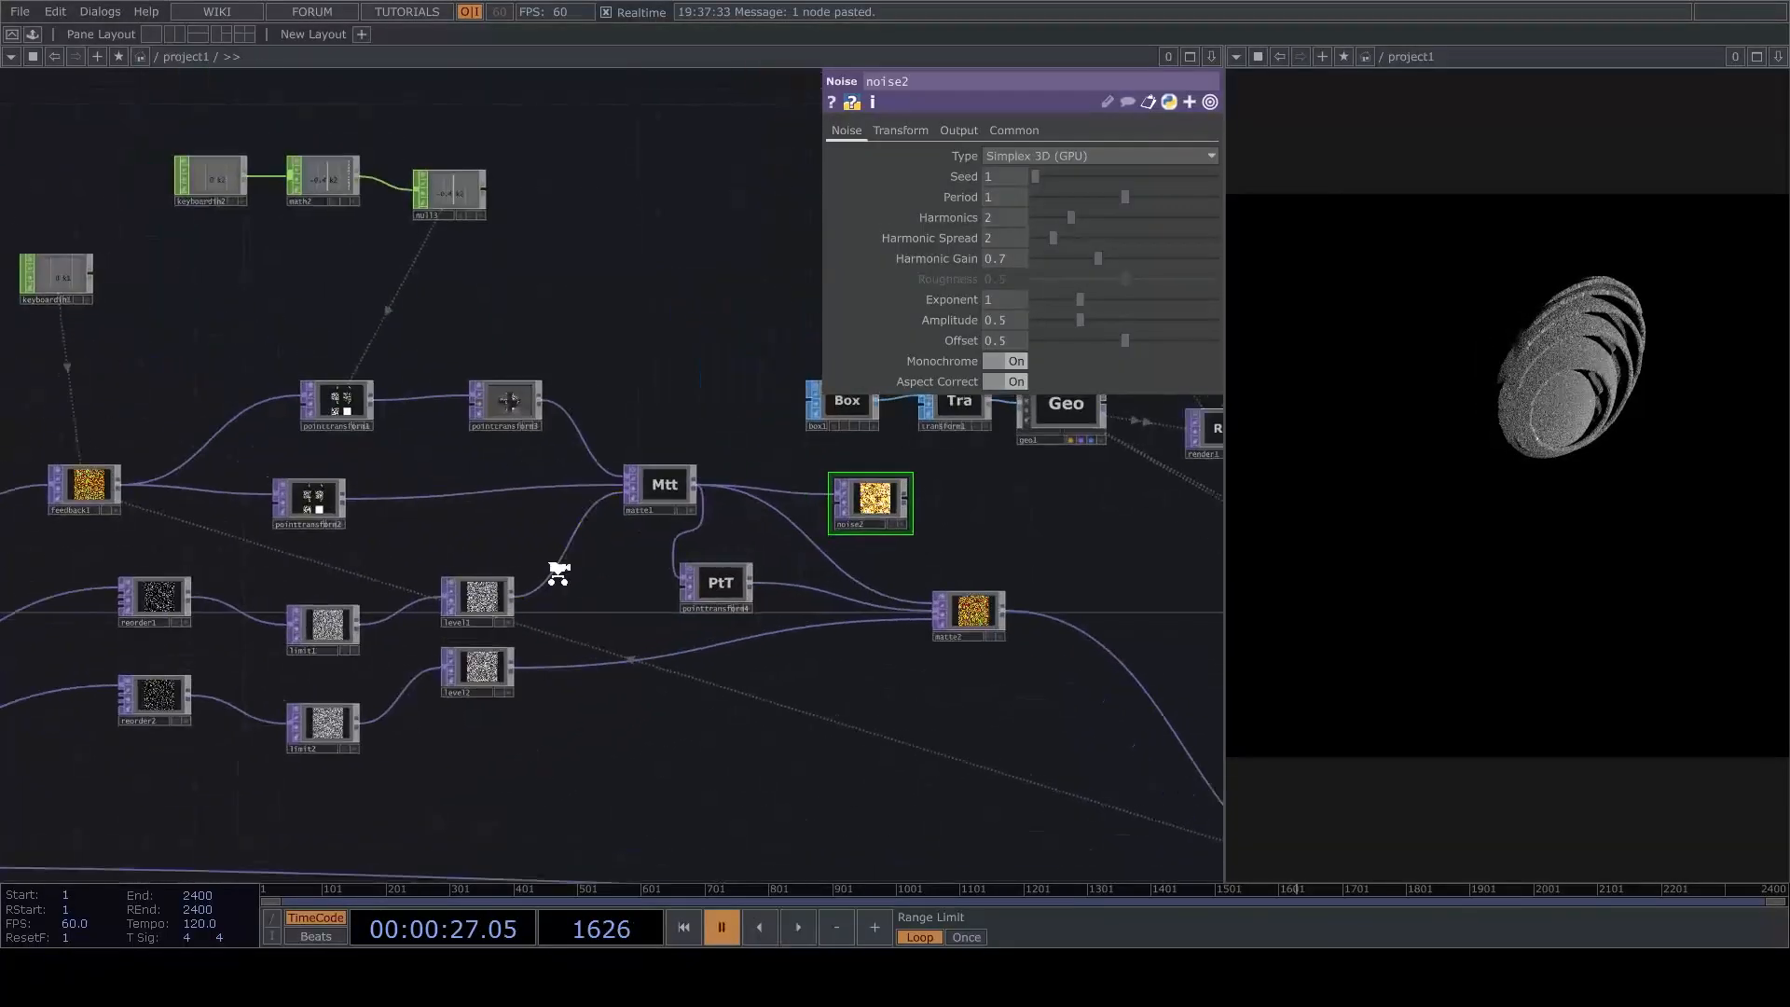
pyautogui.scroll(3, 571, 571)
pyautogui.click(364, 622)
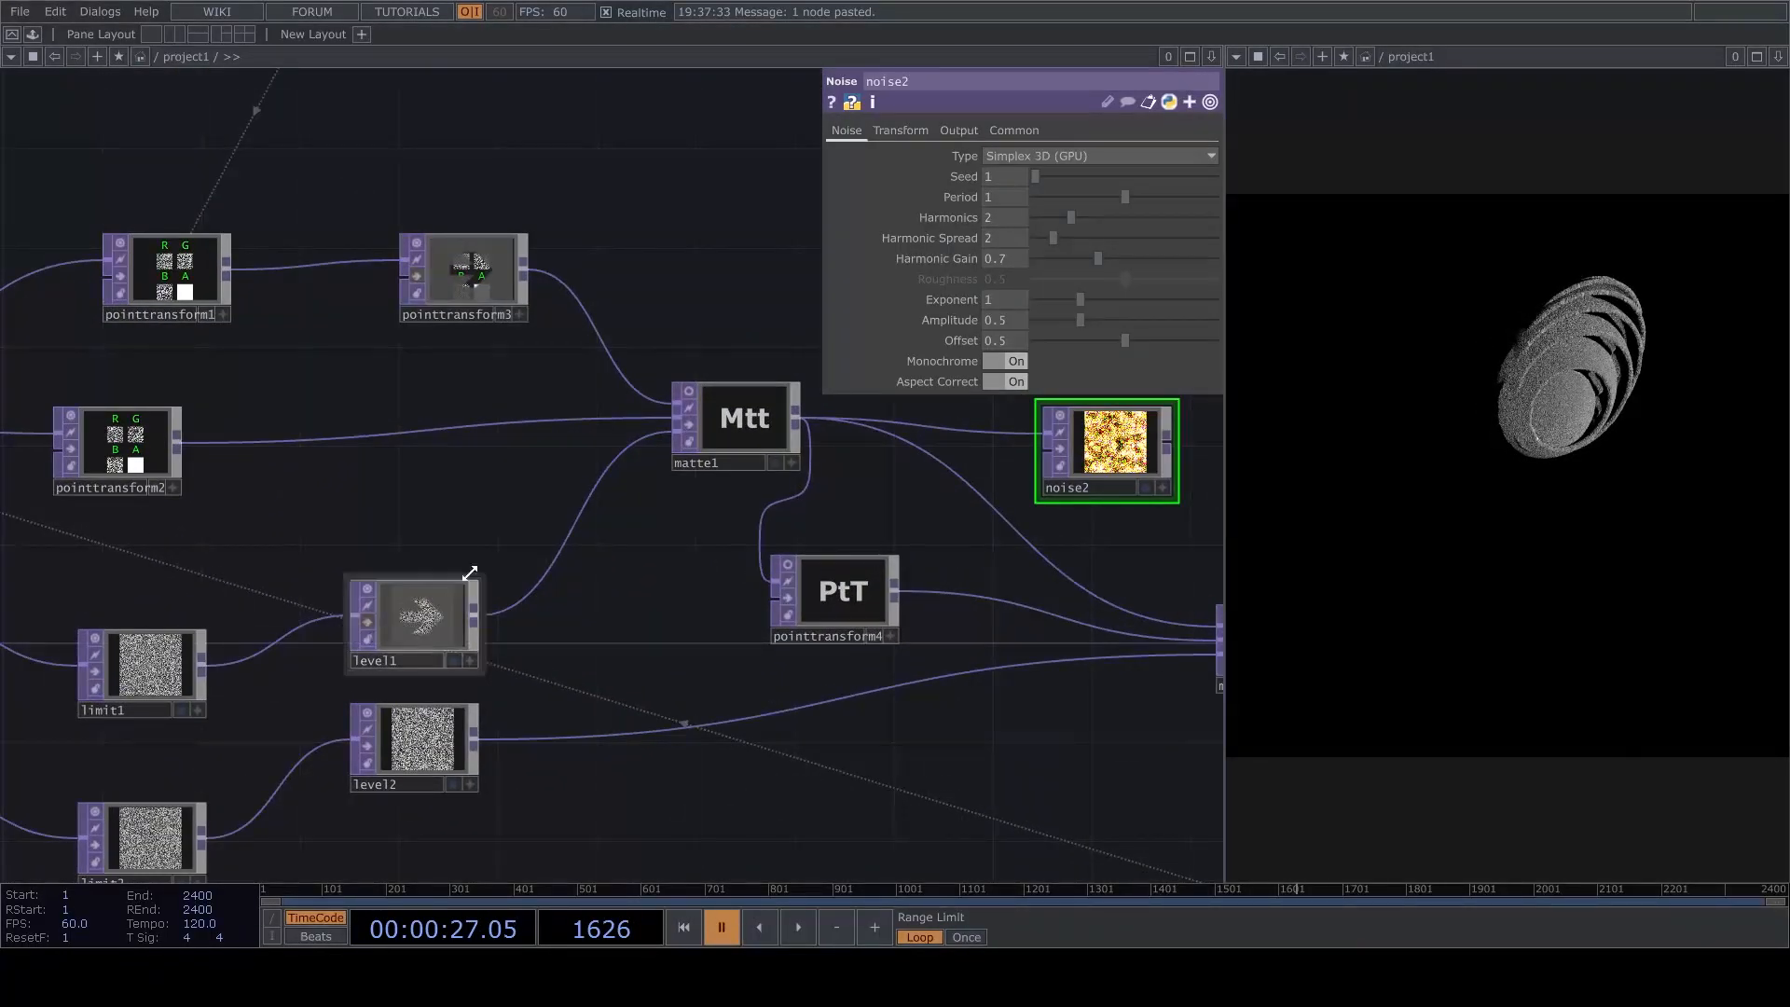
pyautogui.press('space')
pyautogui.moveTo(1138, 570); pyautogui.dragTo(663, 592)
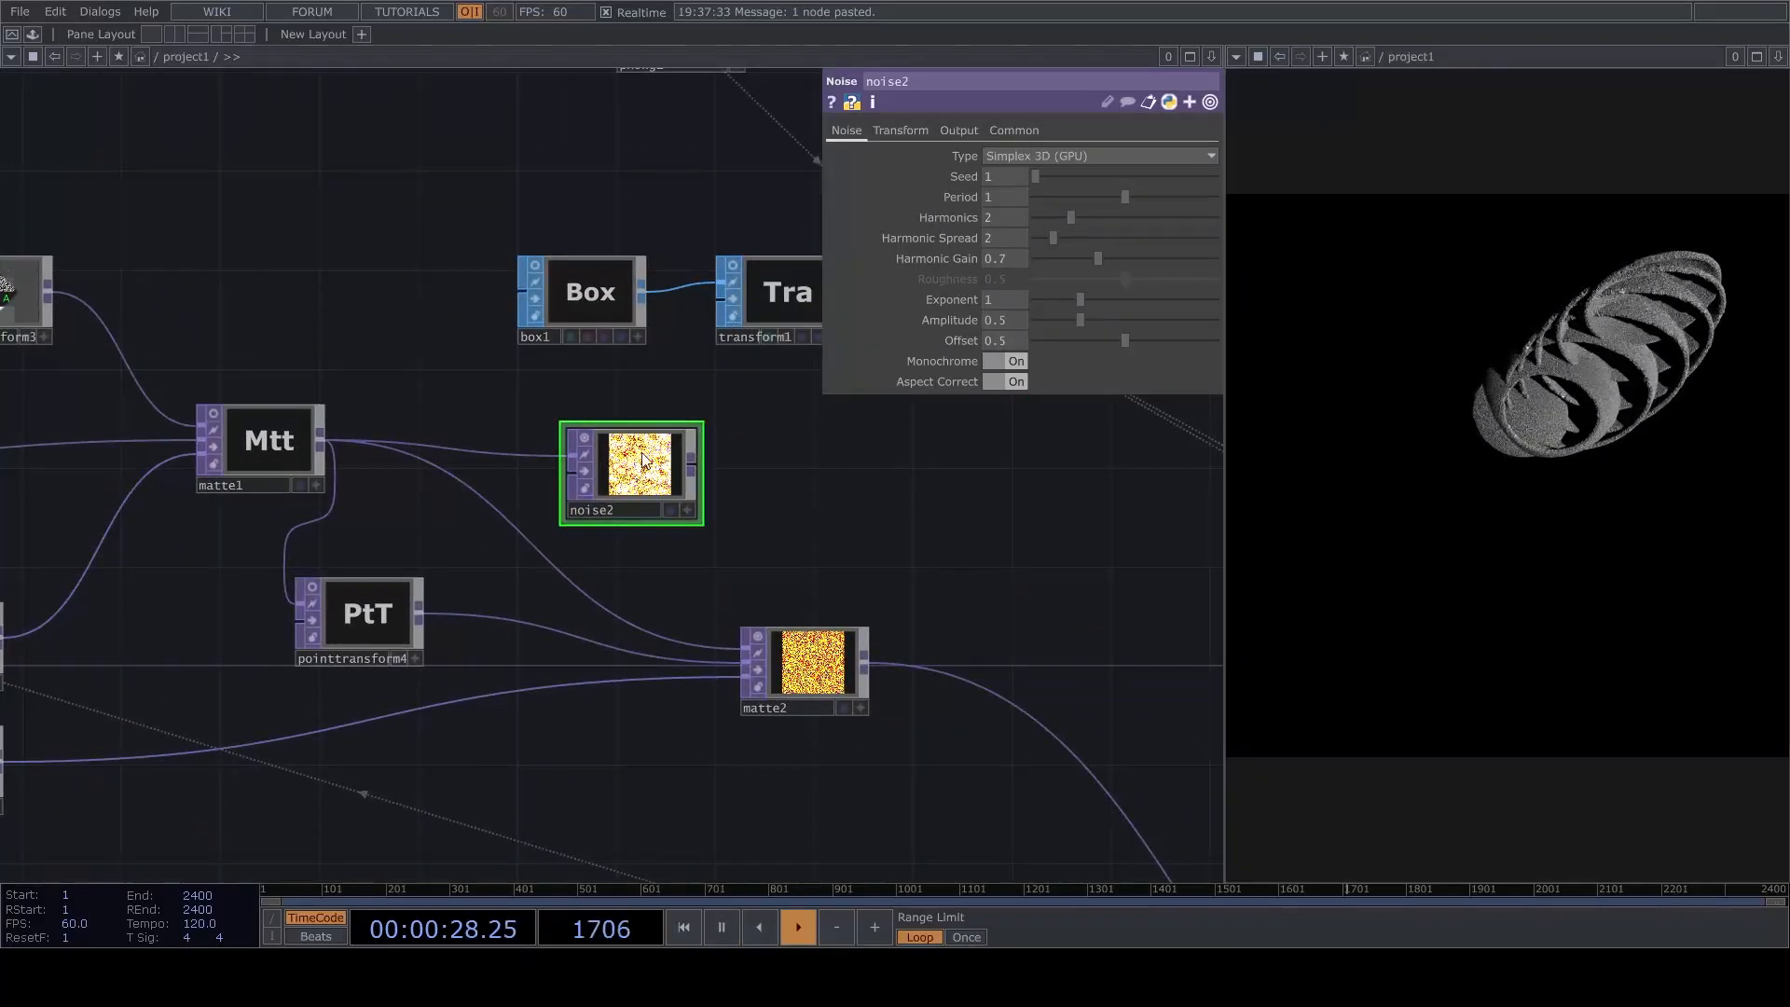
# Set noise2's offset to 0 and its period to 3.
pyautogui.moveTo(1071, 338); pyautogui.dragTo(768, 402)
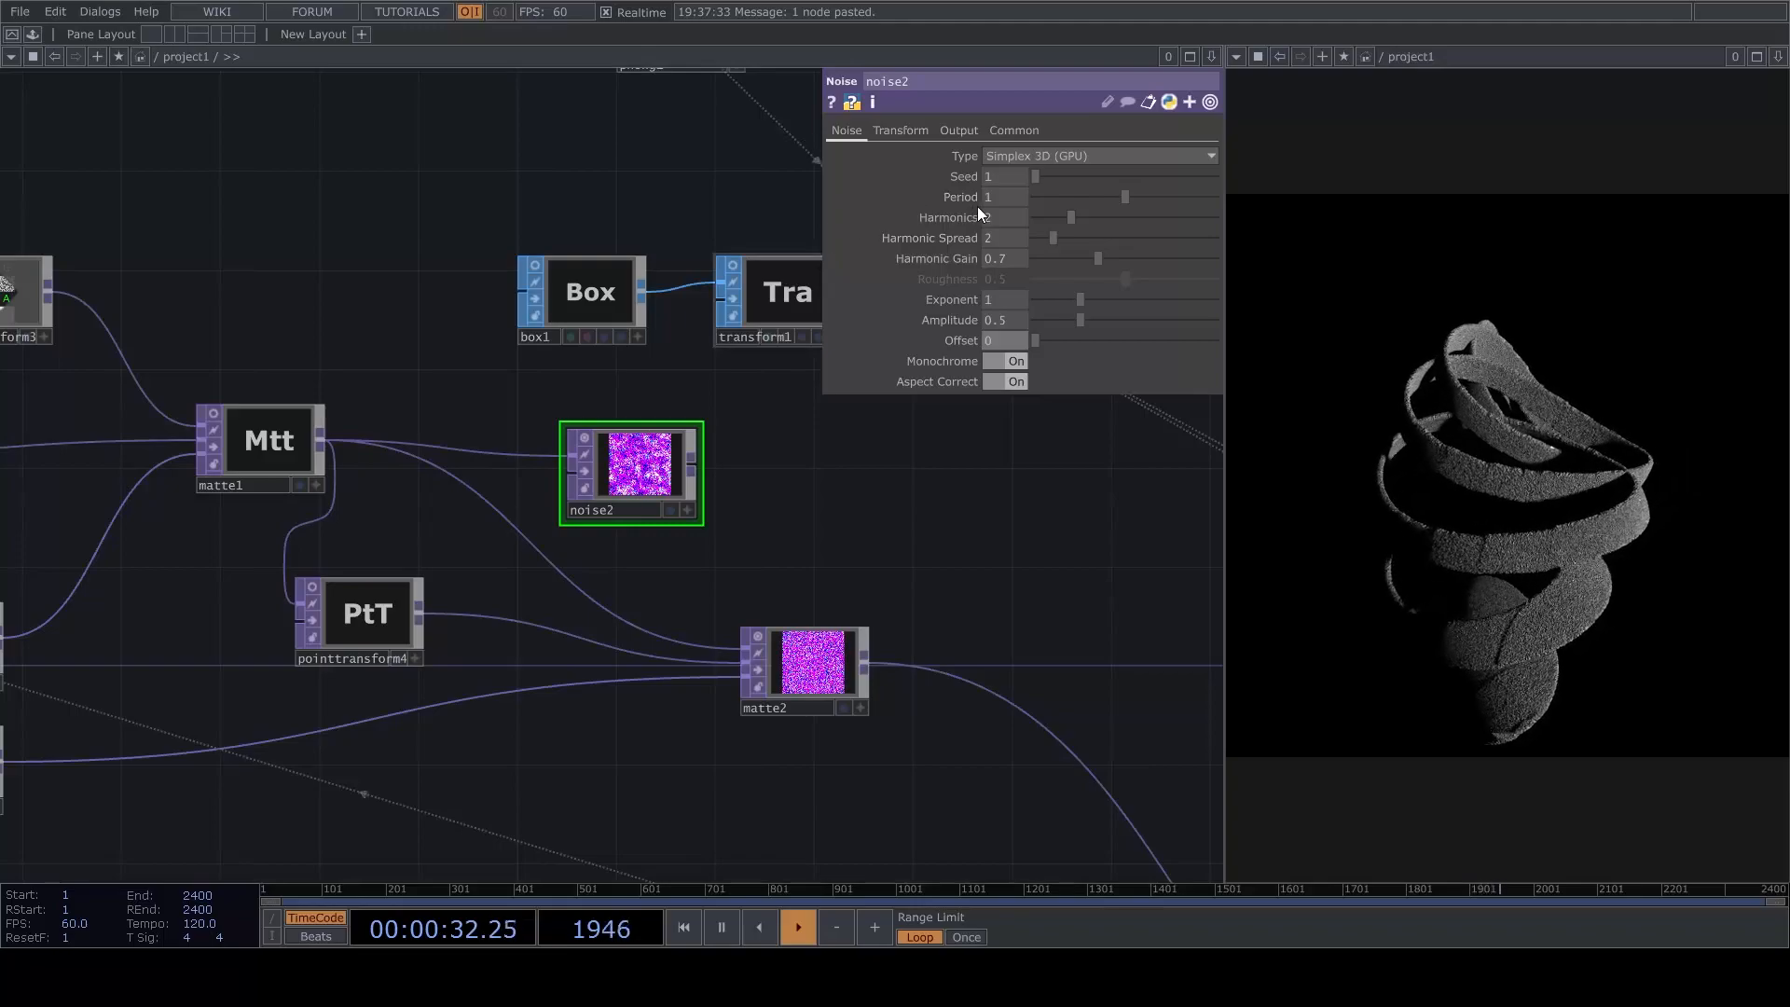
pyautogui.click(1003, 198)
pyautogui.write('4')
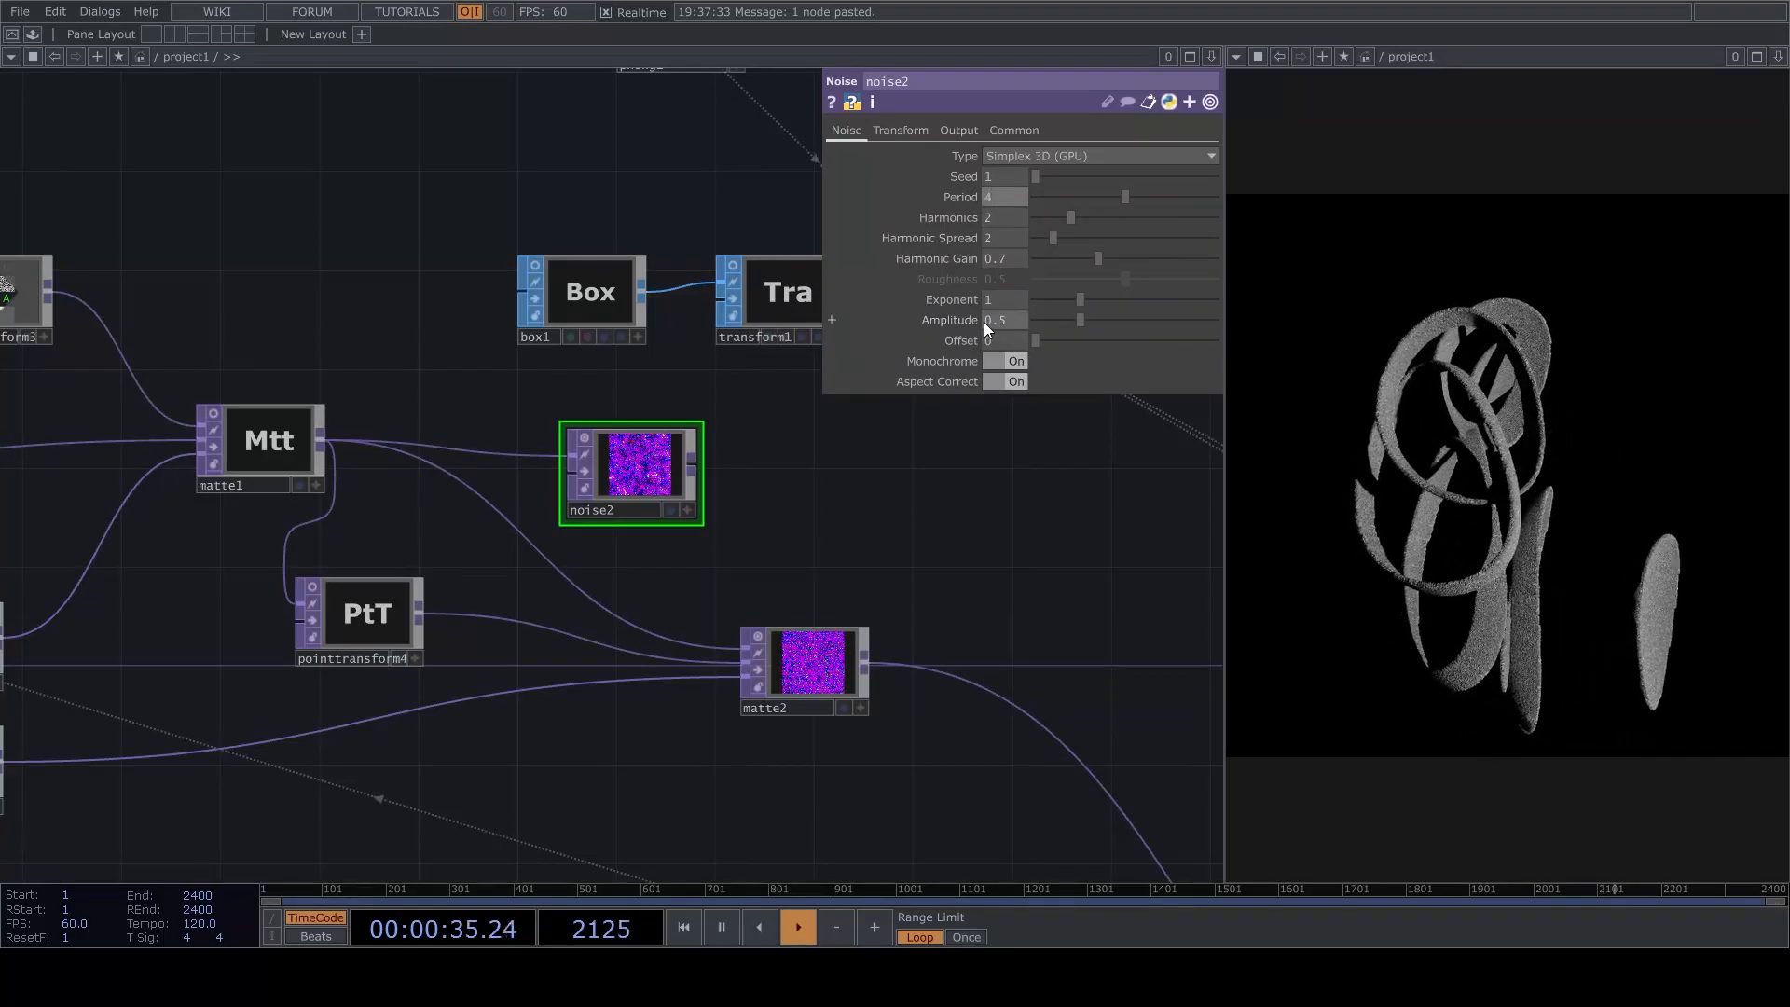
pyautogui.press('BackSpace')
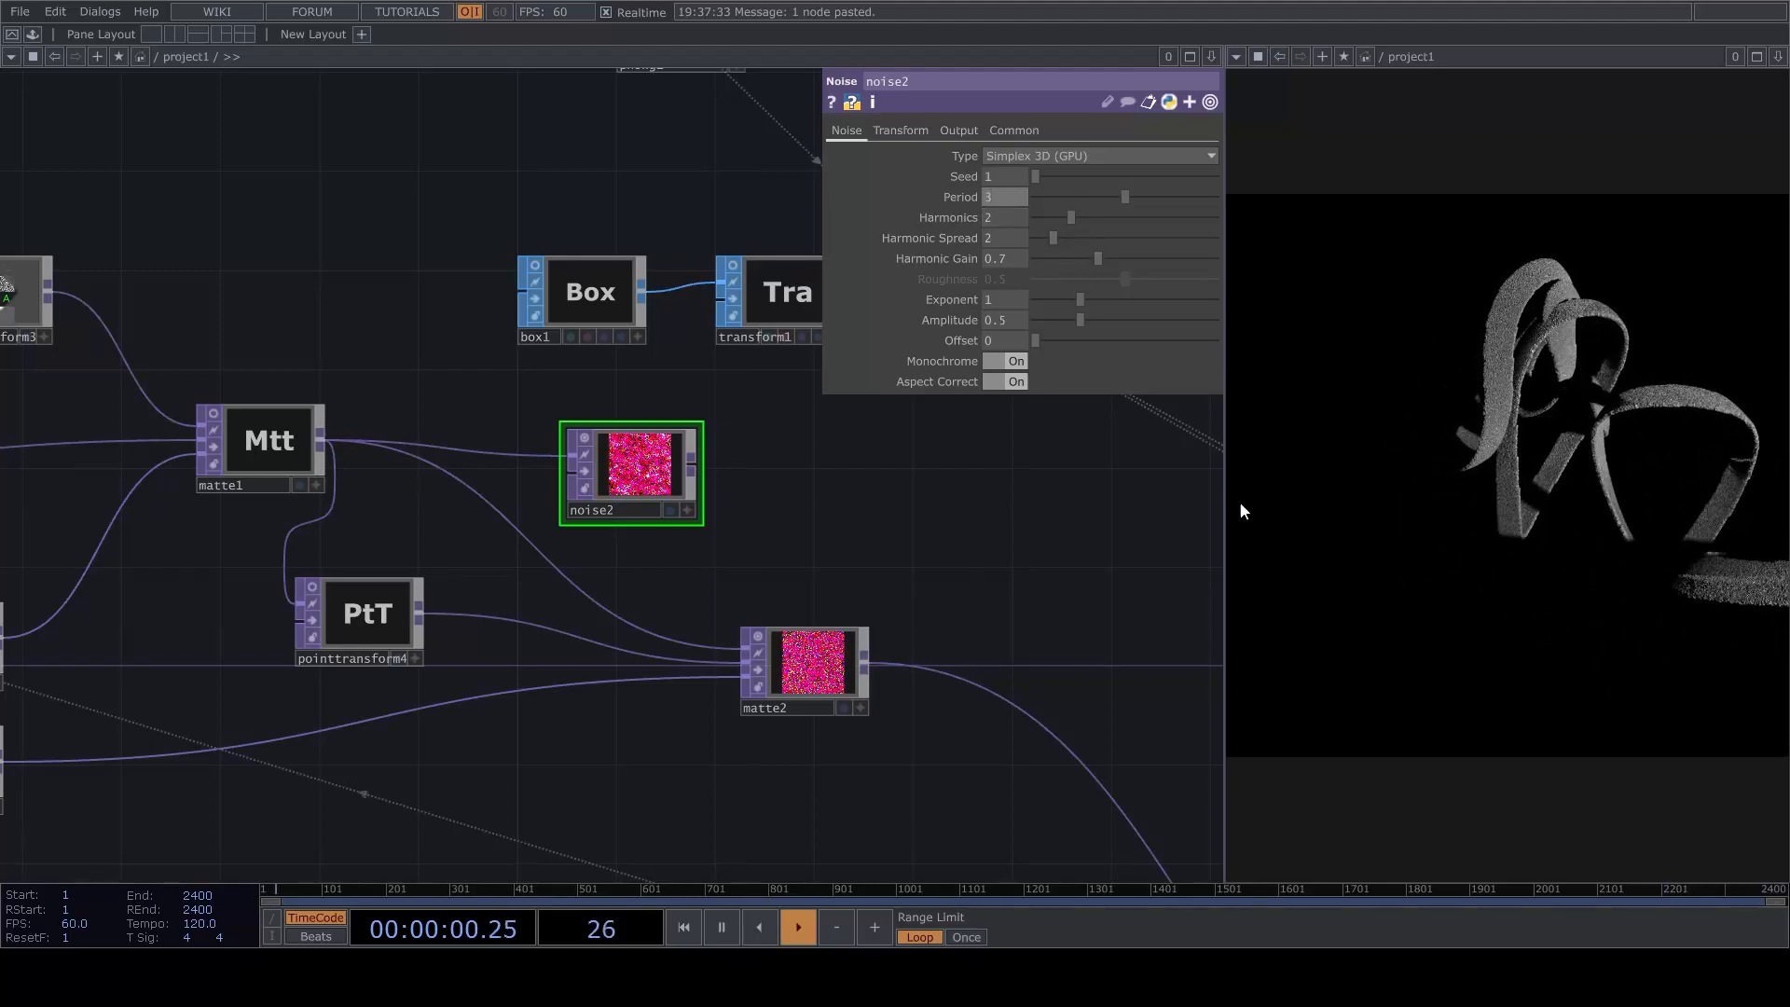
pyautogui.moveTo(920, 545)
pyautogui.mouseDown()
pyautogui.moveTo(916, 529)
pyautogui.moveTo(902, 544)
pyautogui.mouseUp()
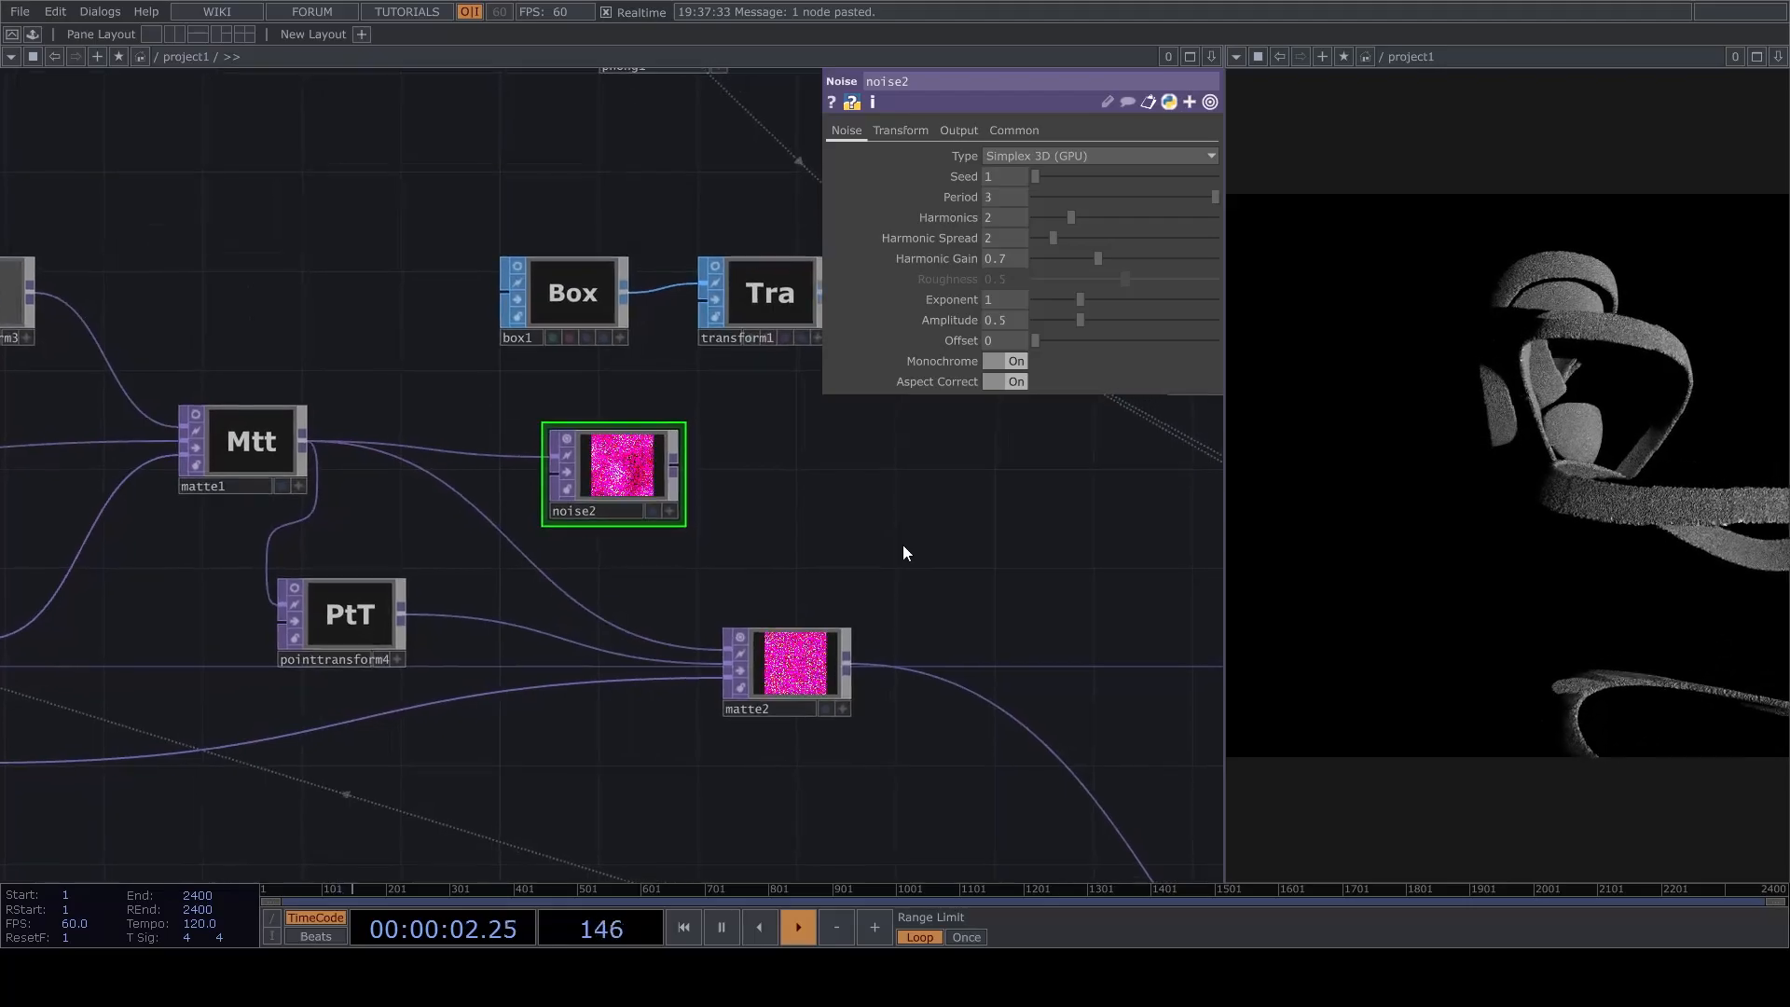
# Set noise2's amplitude to 0.006.
pyautogui.moveTo(1033, 494); pyautogui.dragTo(1014, 529)
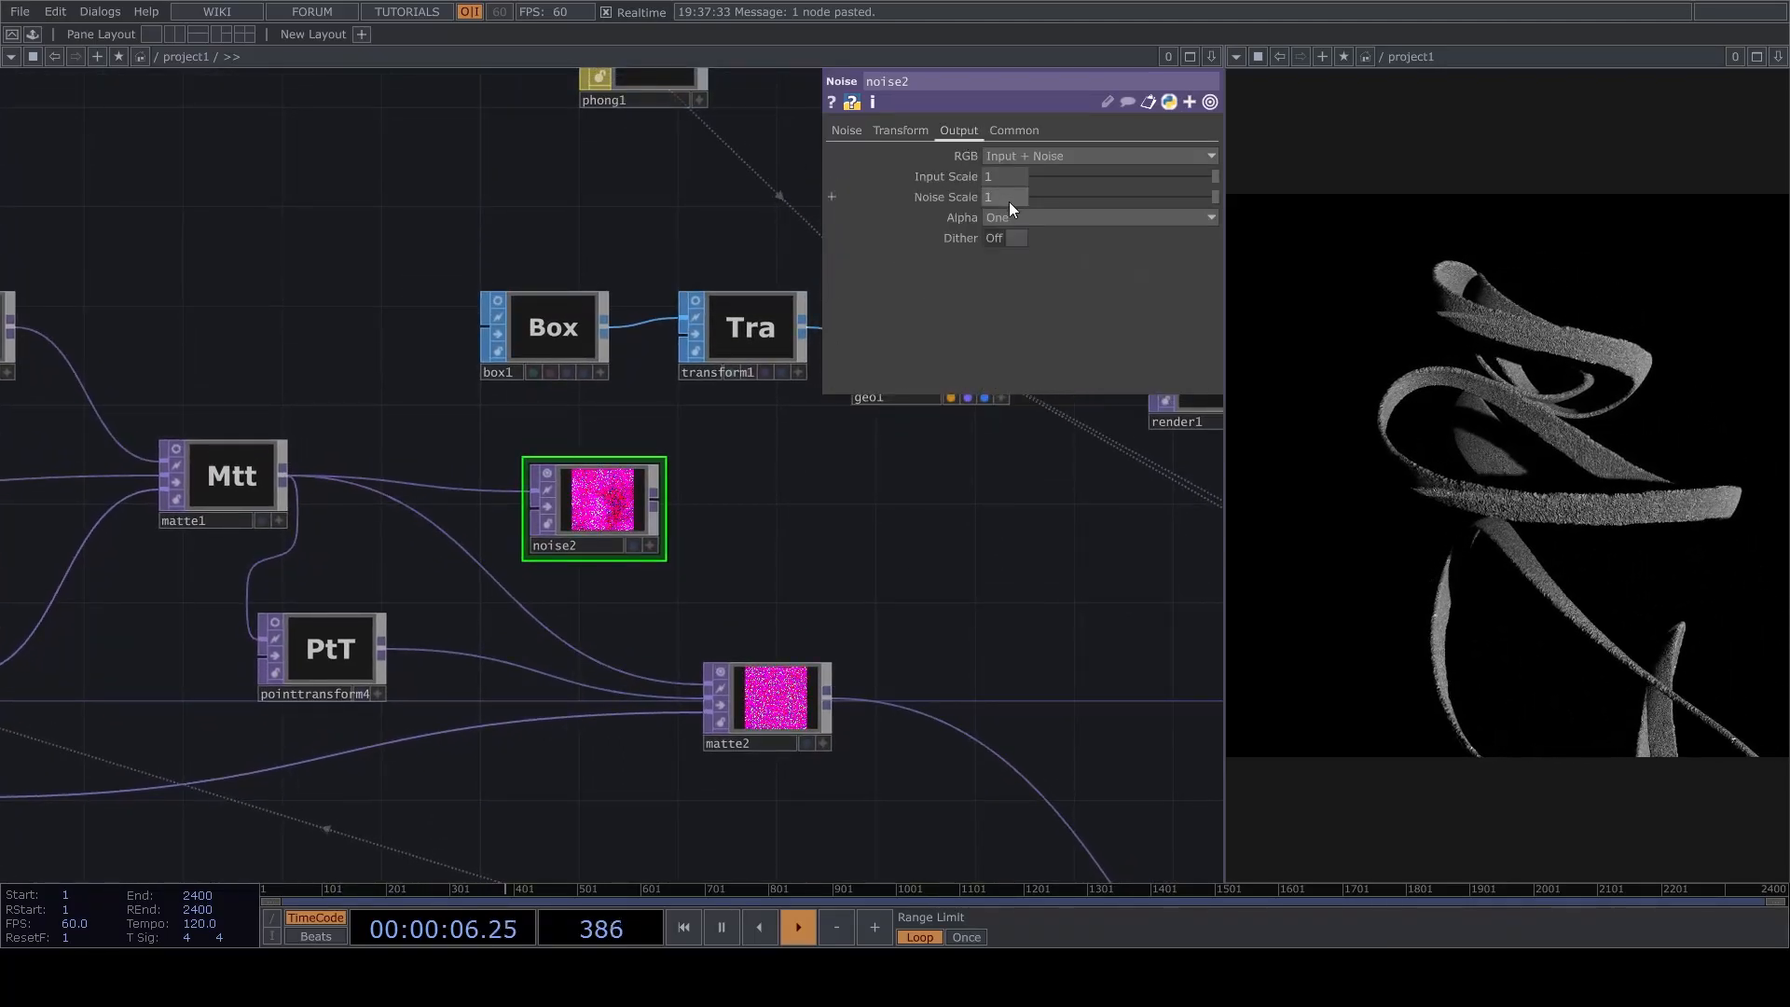
pyautogui.write('0.')
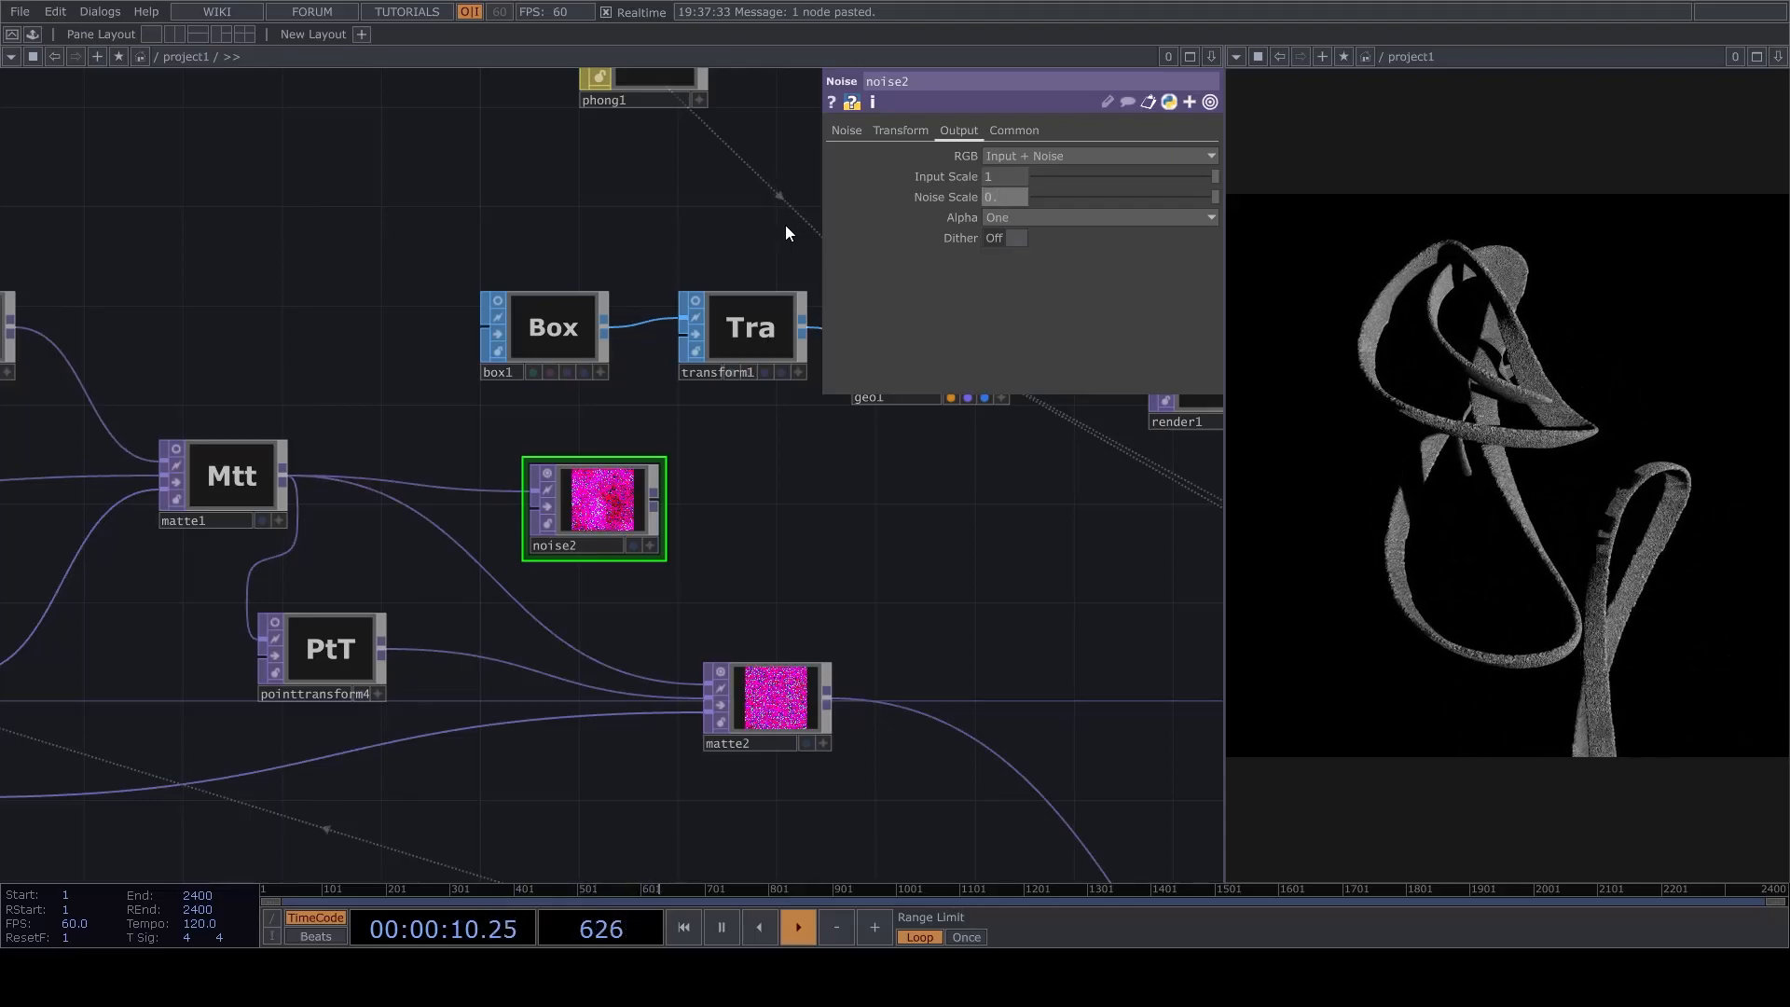
pyautogui.click(847, 130)
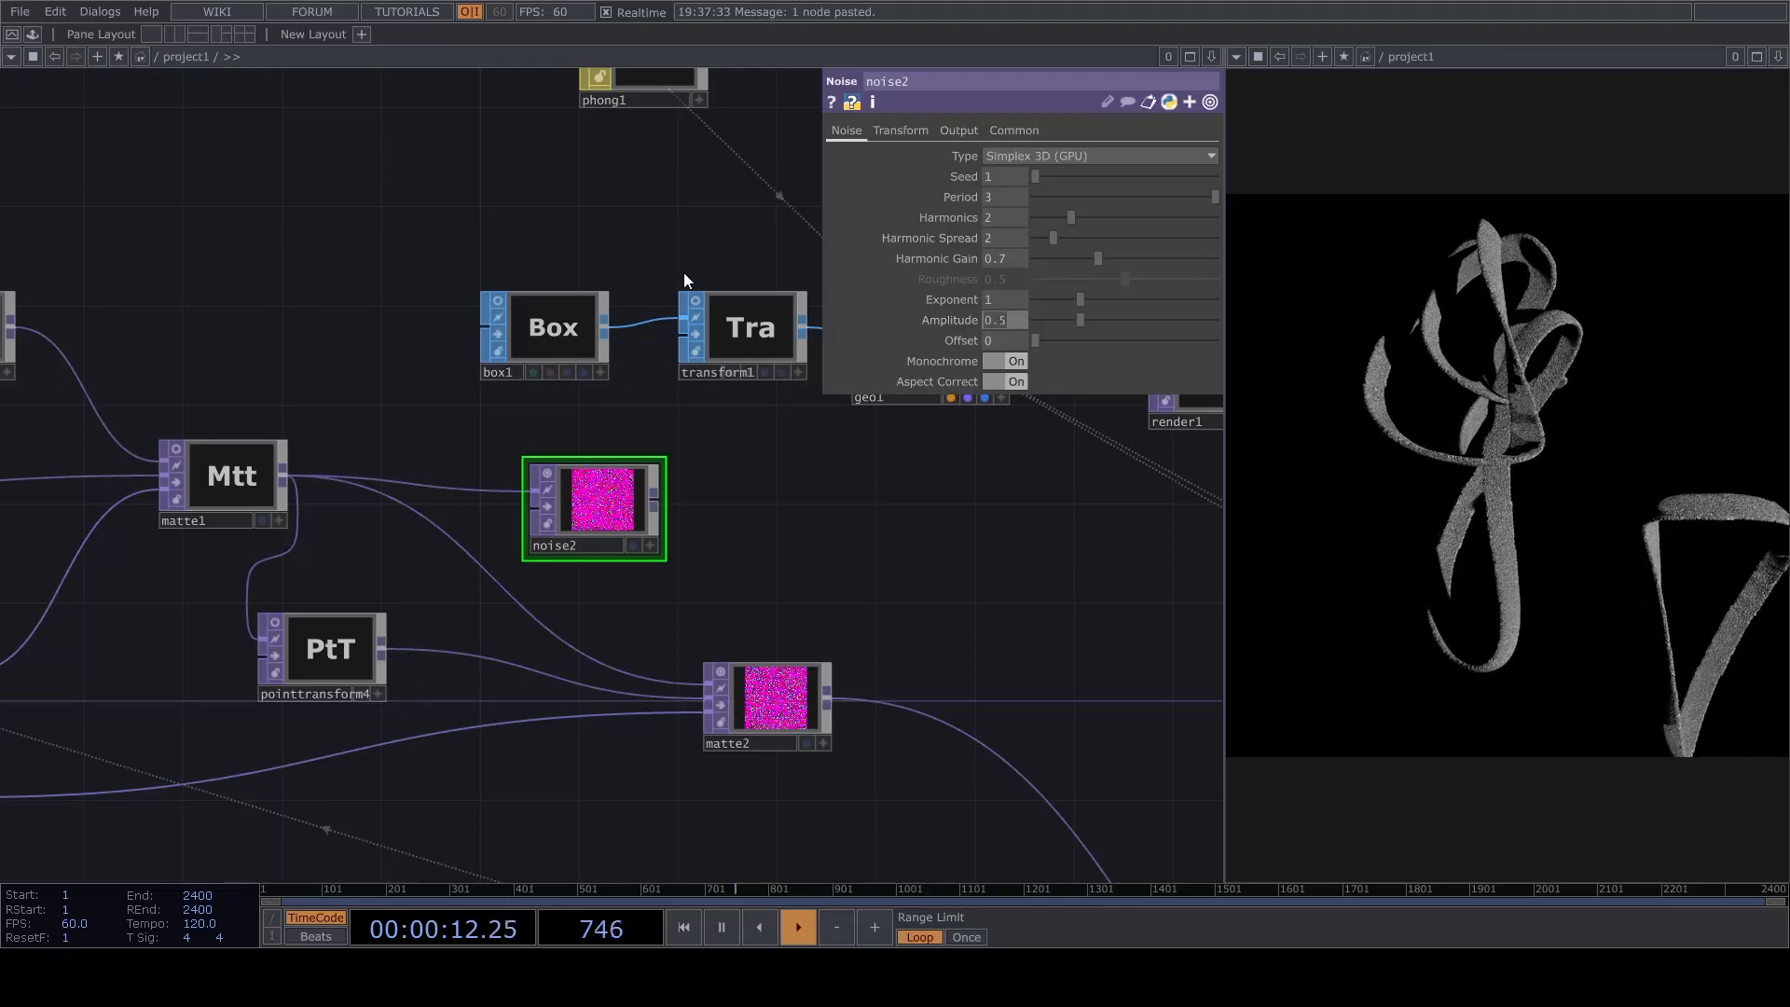
pyautogui.press('BackSpace')
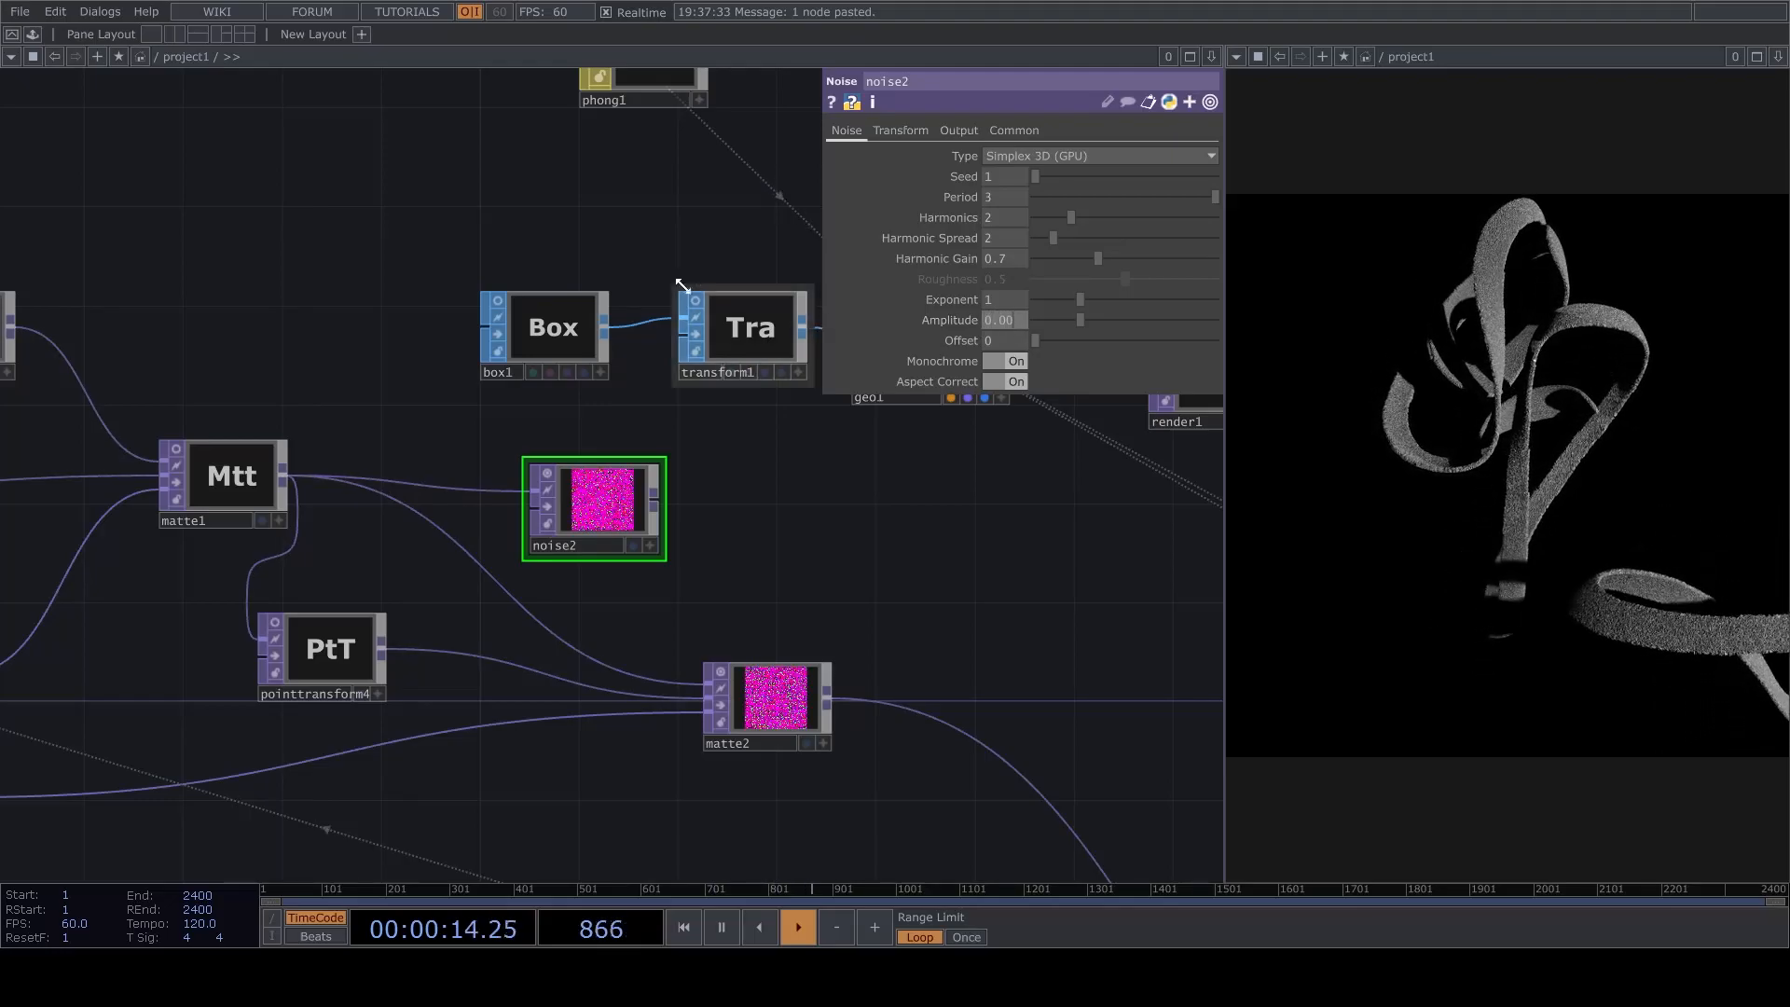
# Connect noise2's output to the downstream node in place of matte2's output.
pyautogui.moveTo(748, 522); pyautogui.dragTo(919, 707)
pyautogui.scroll(-4, 979, 578)
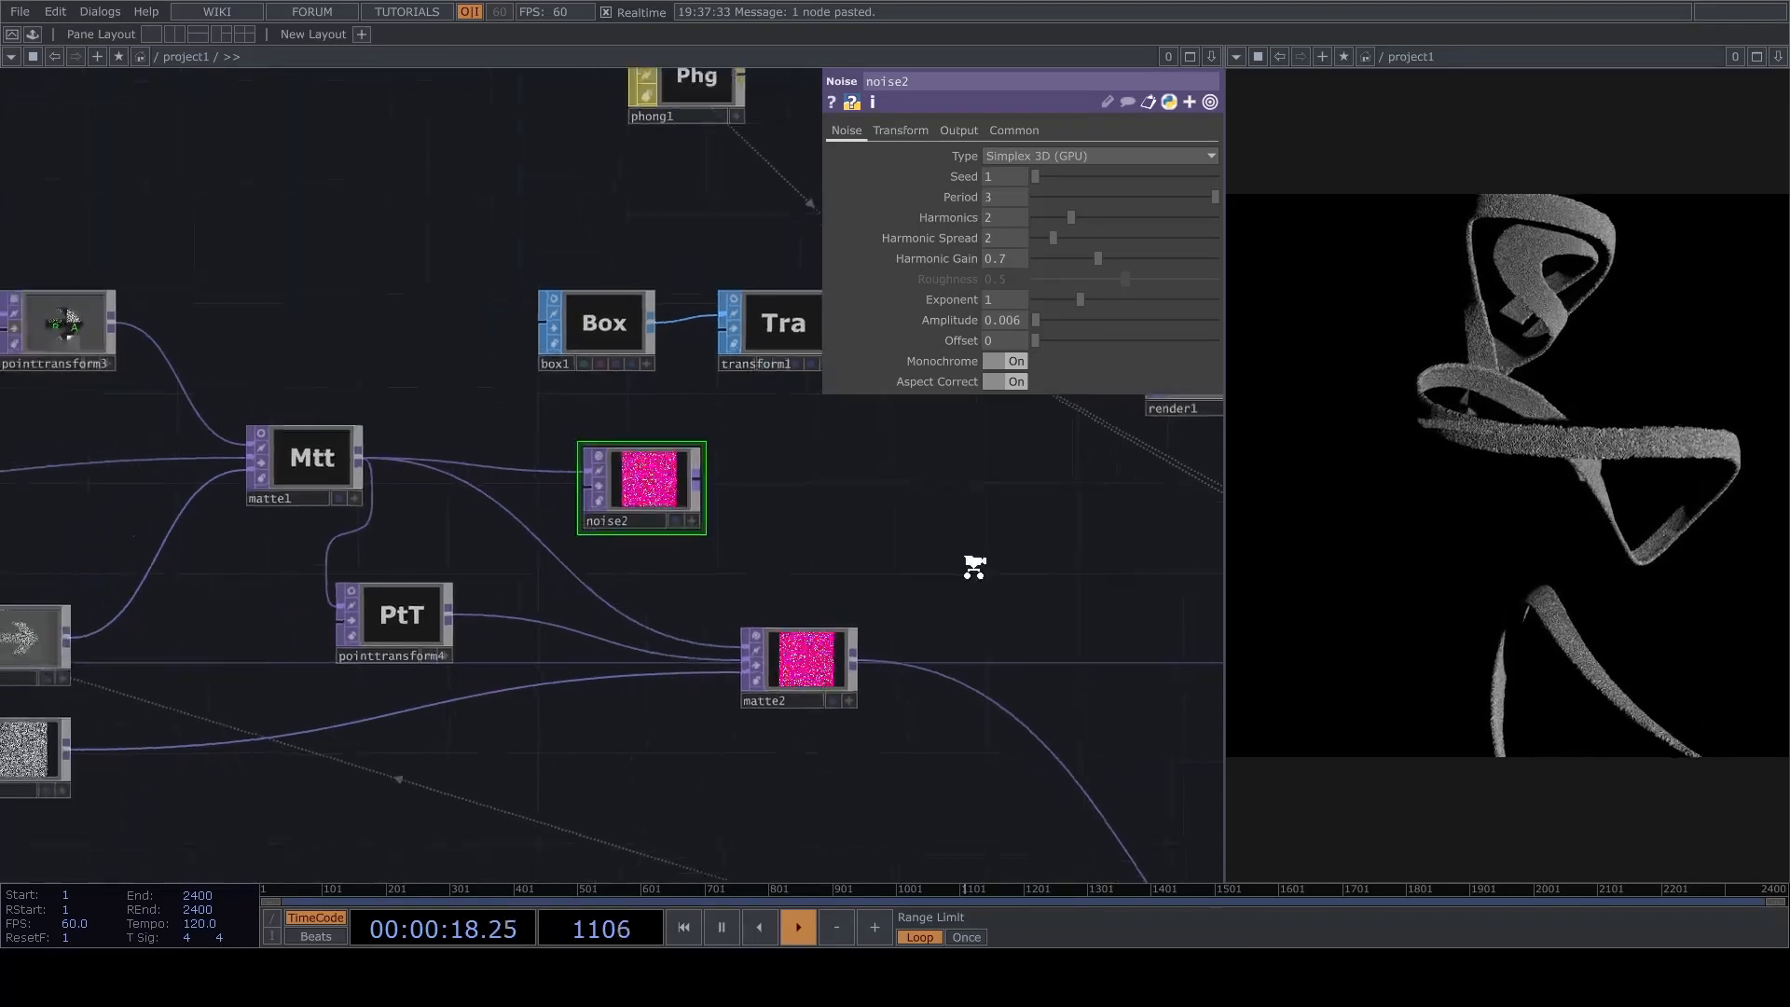
pyautogui.moveTo(760, 504); pyautogui.dragTo(948, 653)
pyautogui.moveTo(966, 540); pyautogui.dragTo(780, 687)
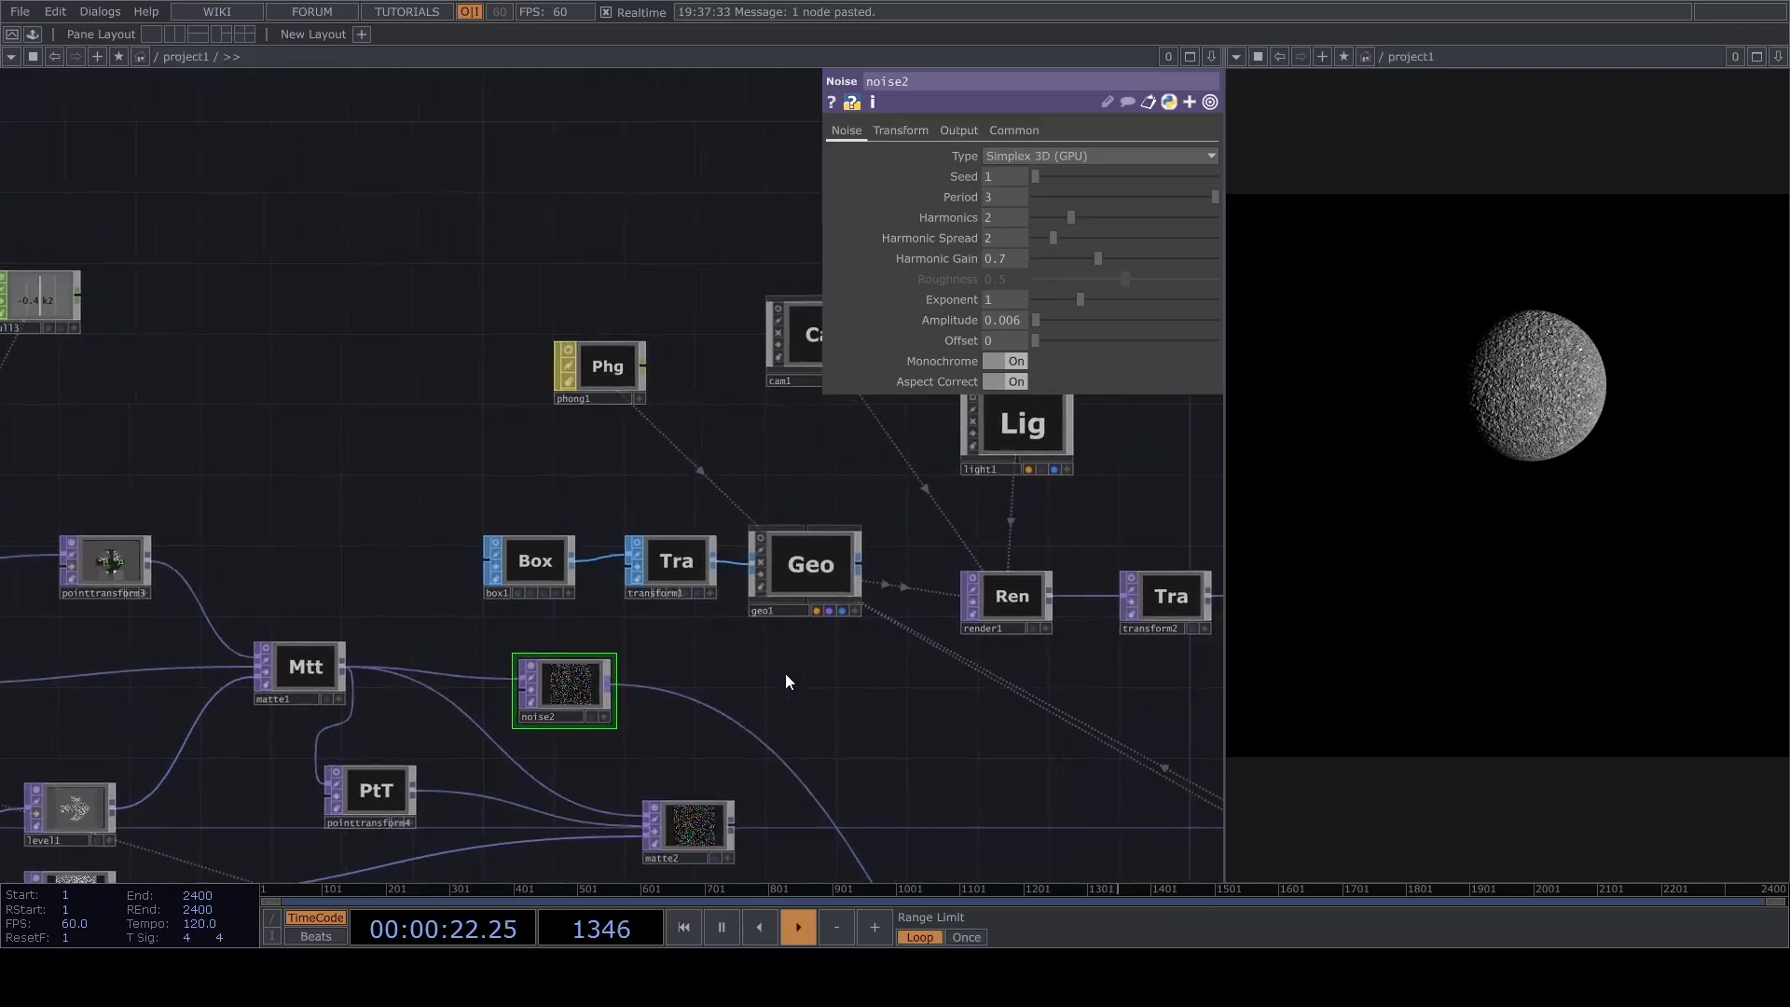
# Activate the viewer of cam1 and reframe the point cloud through it.
pyautogui.moveTo(875, 442); pyautogui.dragTo(655, 676)
pyautogui.scroll(5, 568, 622)
pyautogui.moveTo(775, 695); pyautogui.dragTo(757, 583)
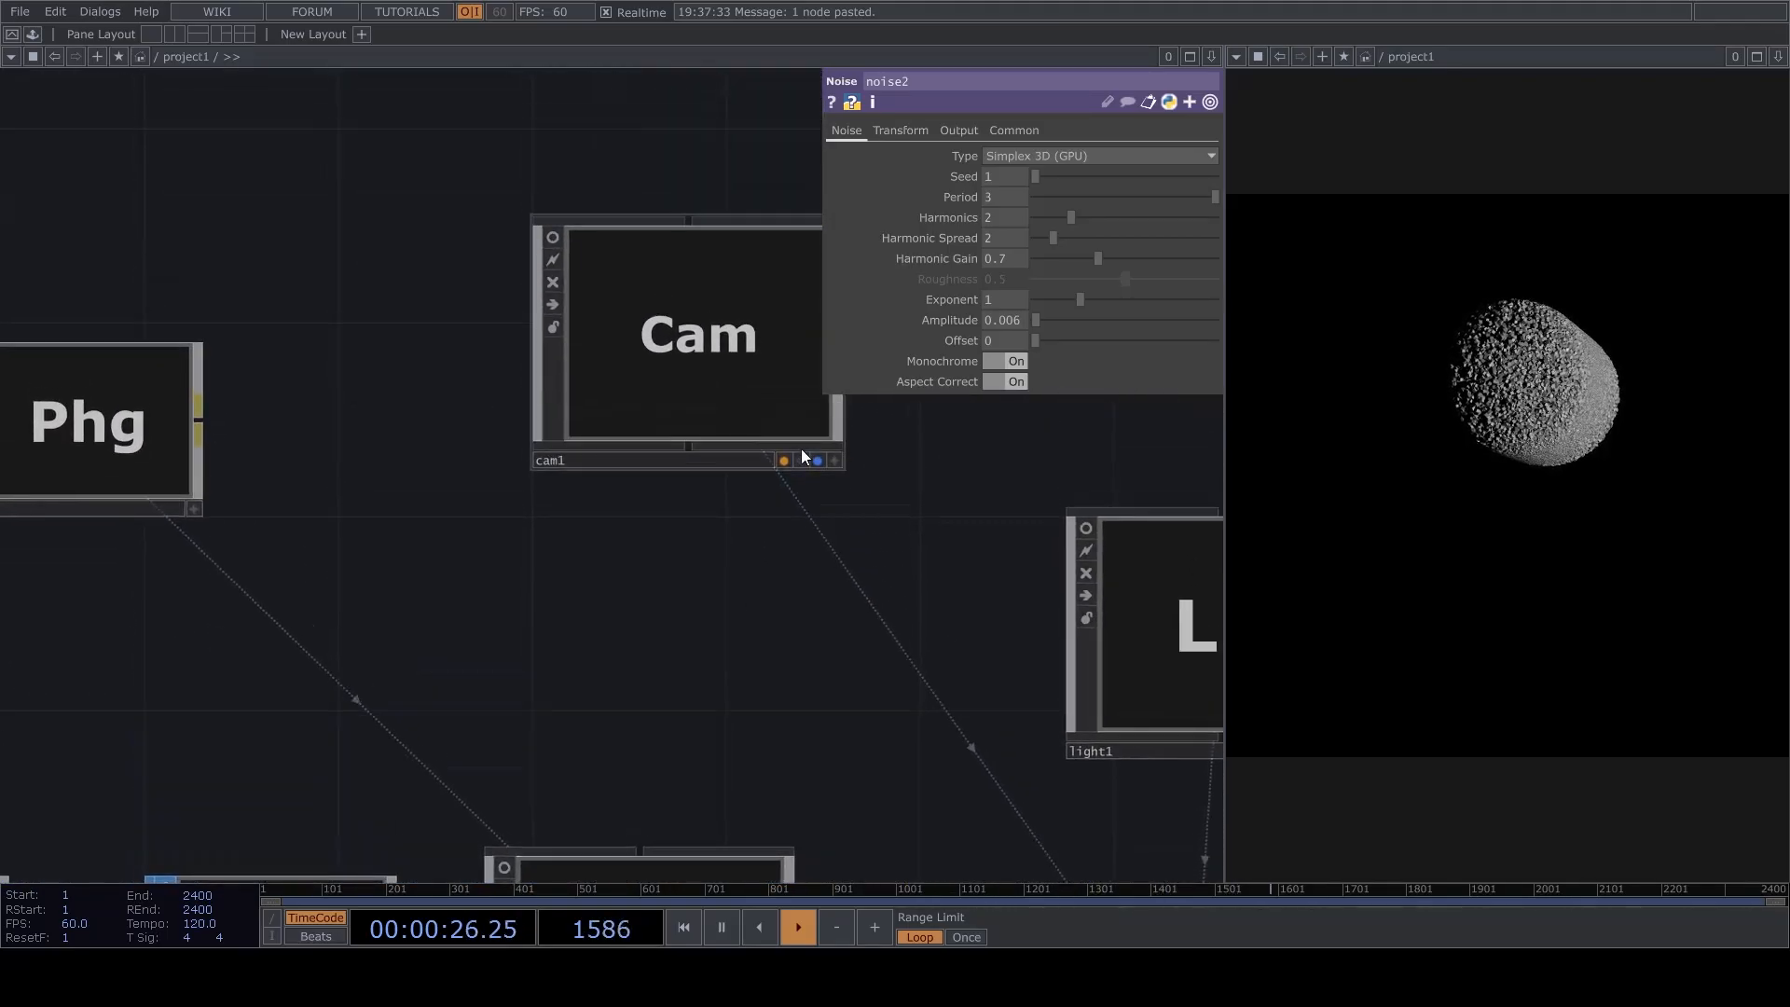
pyautogui.moveTo(807, 442); pyautogui.dragTo(800, 561)
pyautogui.click(826, 579)
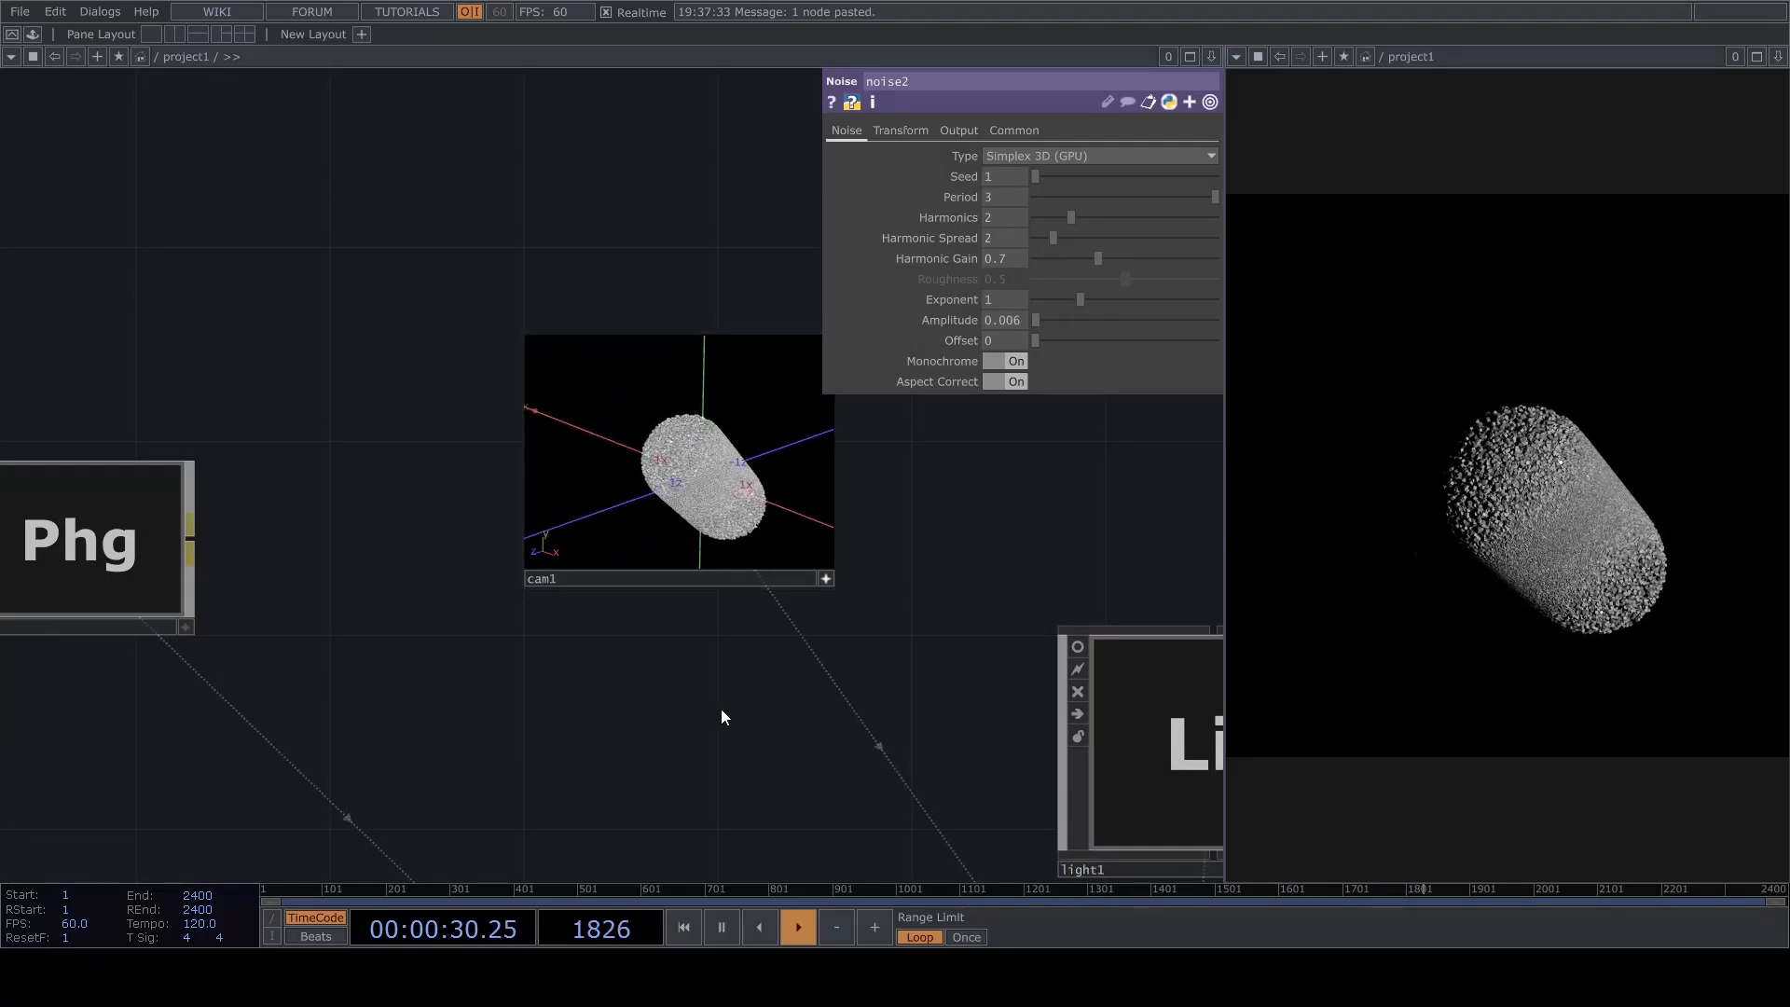
# Connect matte1's output to noise2's second input as well.
pyautogui.scroll(-8, 774, 639)
pyautogui.scroll(8, 508, 463)
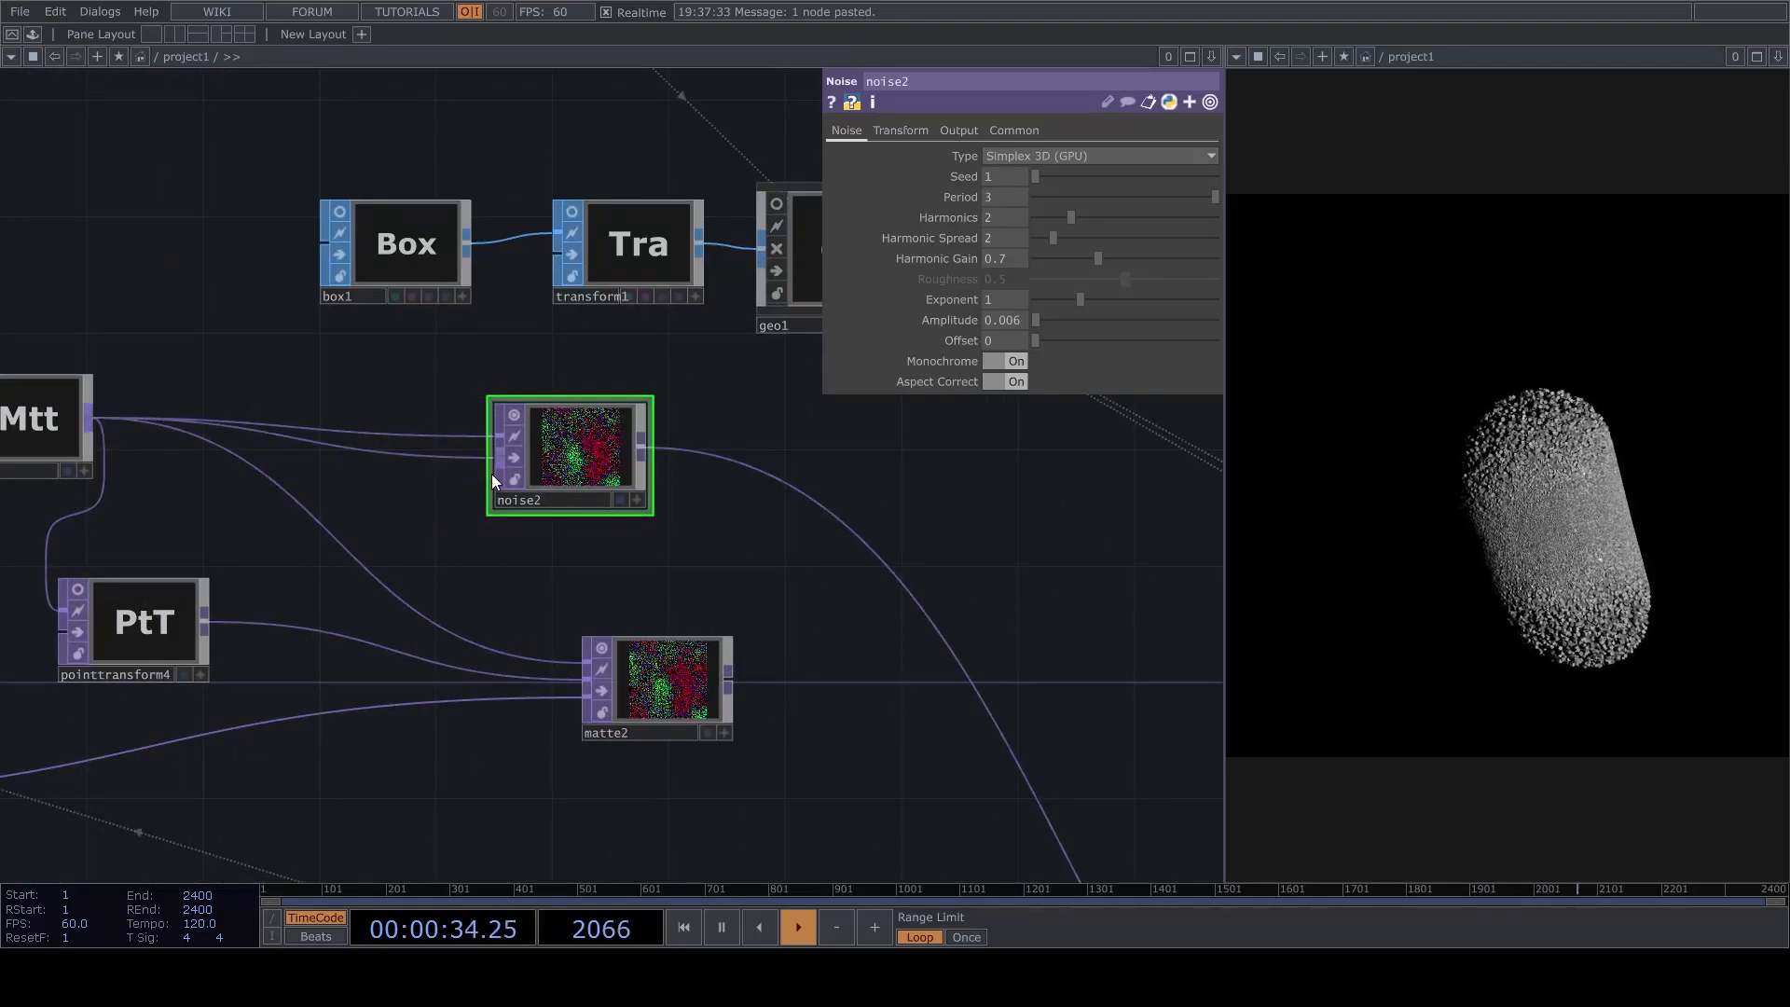
# Orbit around the point cloud in cam1's viewer to set a closer, slightly raised camera angle.
pyautogui.moveTo(927, 517); pyautogui.dragTo(707, 600)
pyautogui.moveTo(701, 197); pyautogui.dragTo(733, 677)
pyautogui.scroll(6, 873, 472)
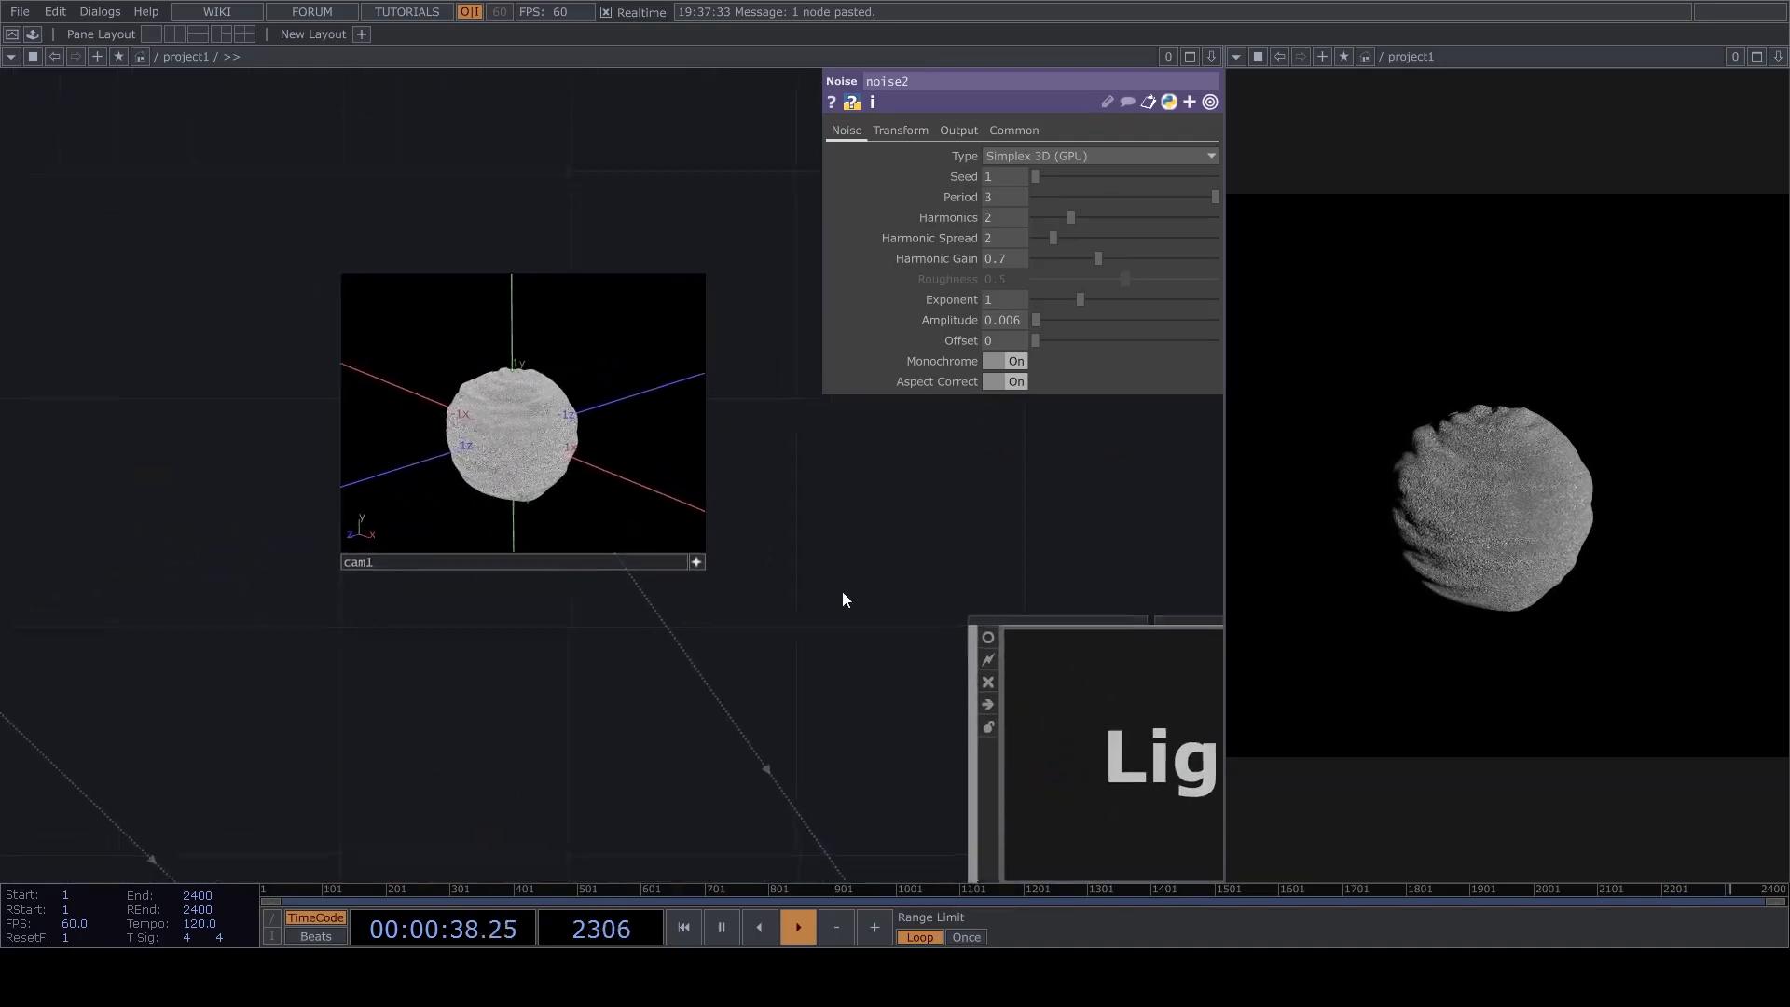
pyautogui.moveTo(629, 578)
pyautogui.mouseDown()
pyautogui.moveTo(552, 594)
pyautogui.moveTo(616, 562)
pyautogui.mouseUp()
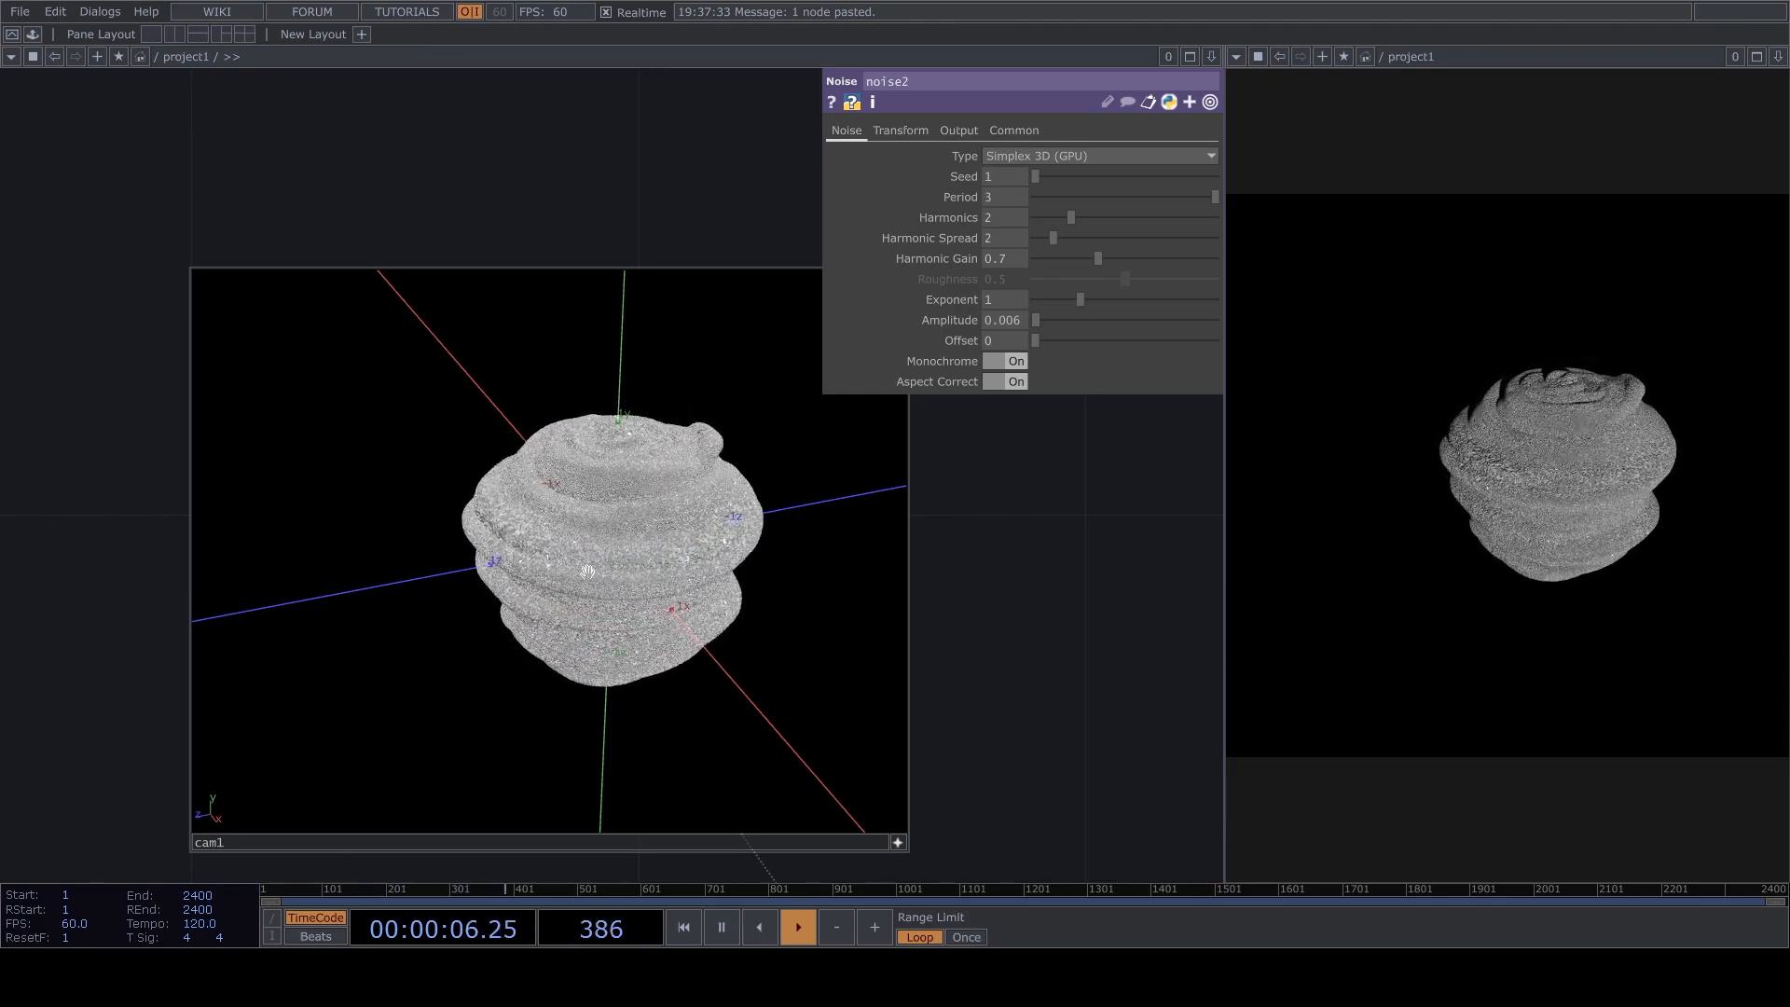
pyautogui.moveTo(587, 571); pyautogui.dragTo(635, 517)
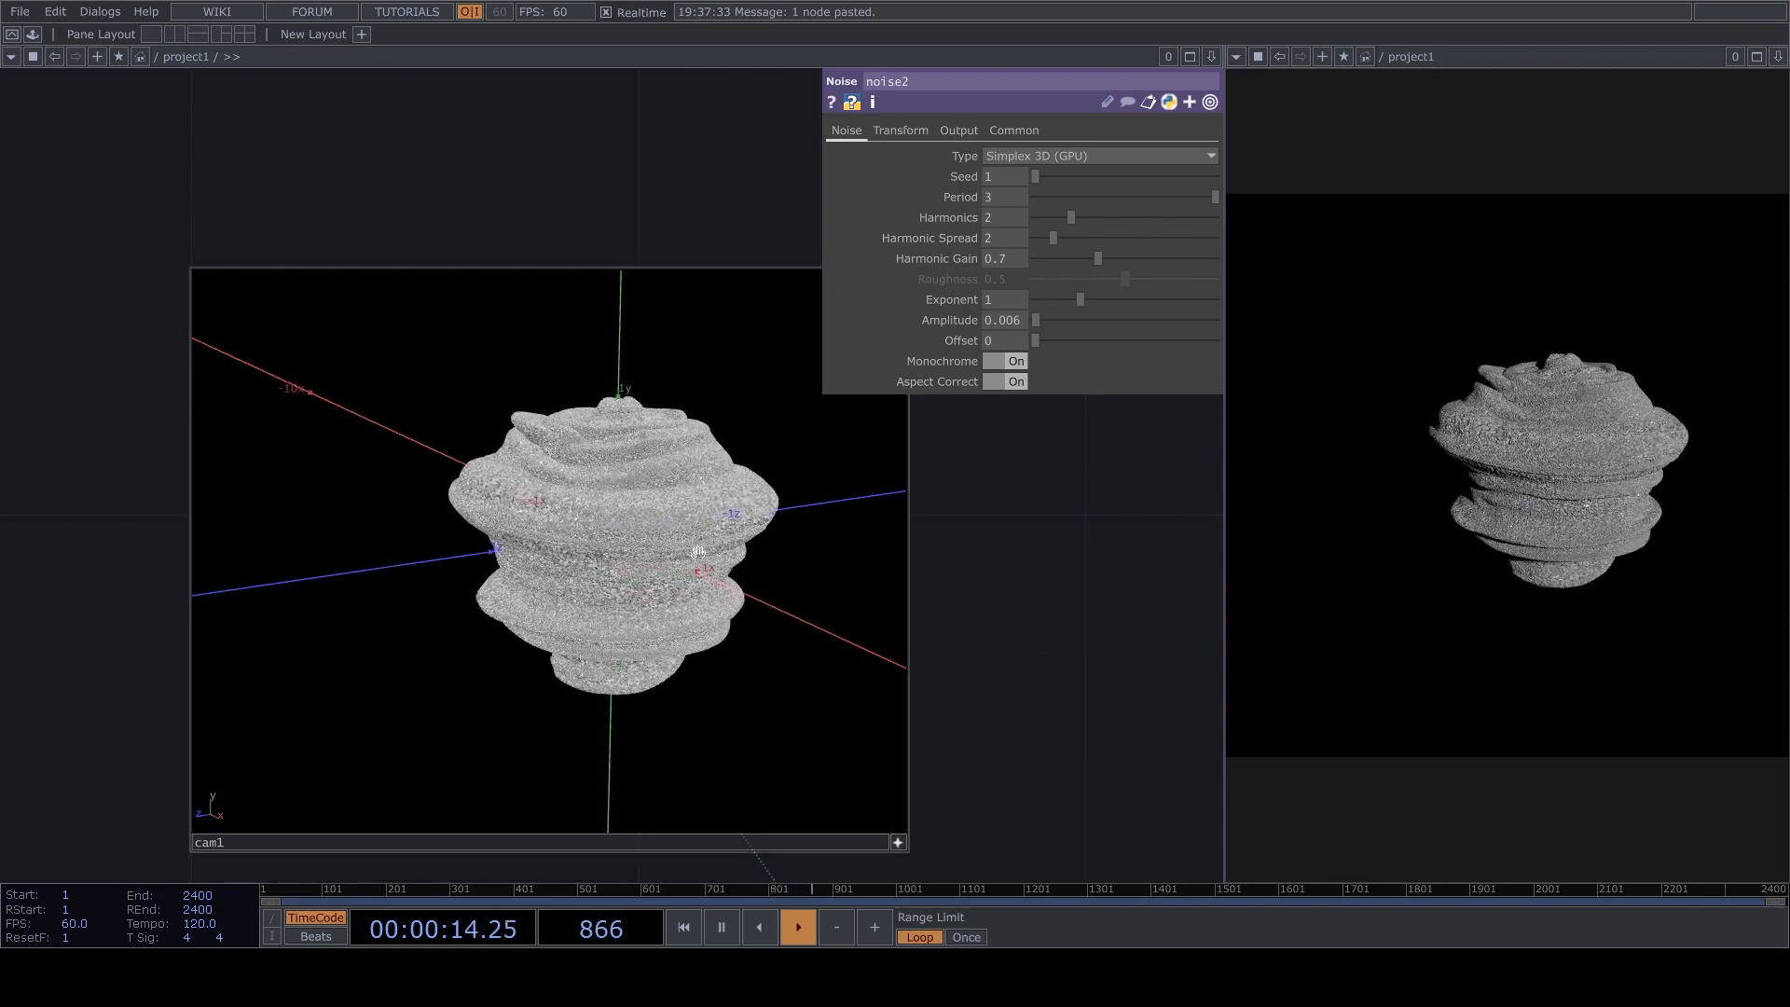
# Try a higher amplitude on noise2, undo it, and turn off Monochrome.
pyautogui.moveTo(1038, 322); pyautogui.dragTo(1050, 327)
pyautogui.hotkey('ctrl', 'z')
pyautogui.click(1006, 358)
pyautogui.moveTo(1067, 492); pyautogui.dragTo(1050, 464)
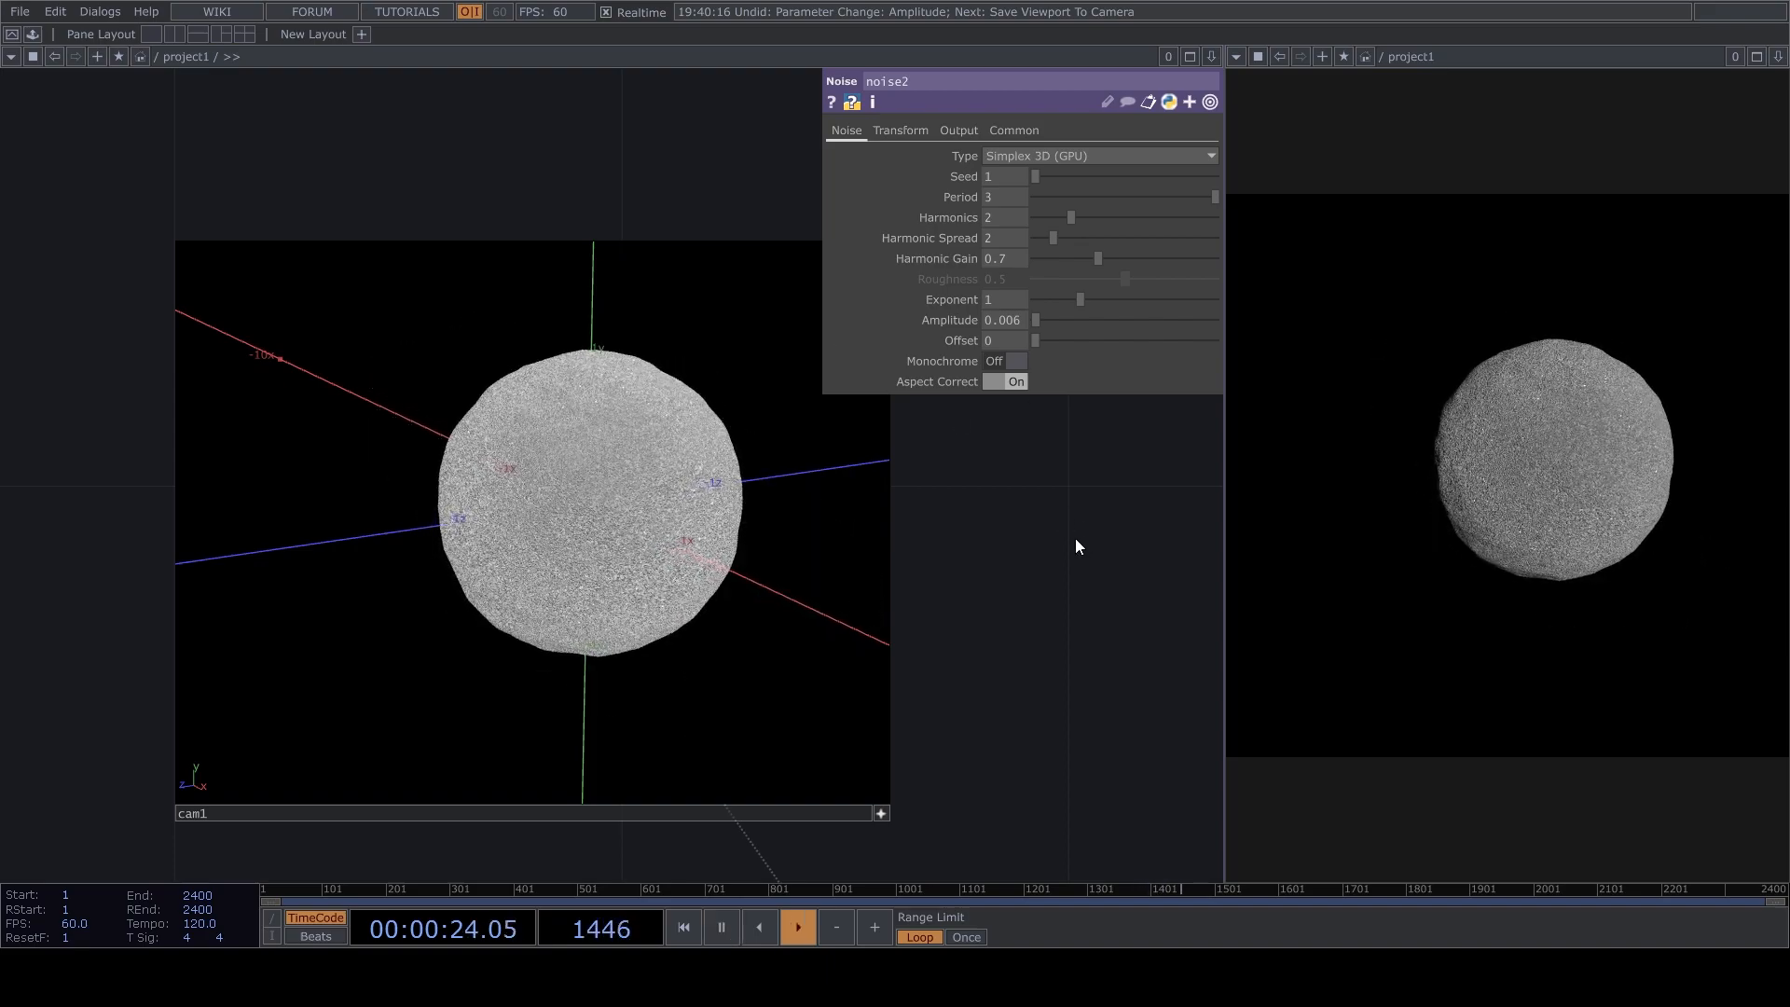
# Set noise2's amplitude to 0.005, trying other small values first.
pyautogui.moveTo(1038, 321); pyautogui.dragTo(1043, 323)
pyautogui.press('space')
pyautogui.press('space')
pyautogui.click(1022, 319)
pyautogui.press('BackSpace')
pyautogui.write('01')
pyautogui.press('Return')
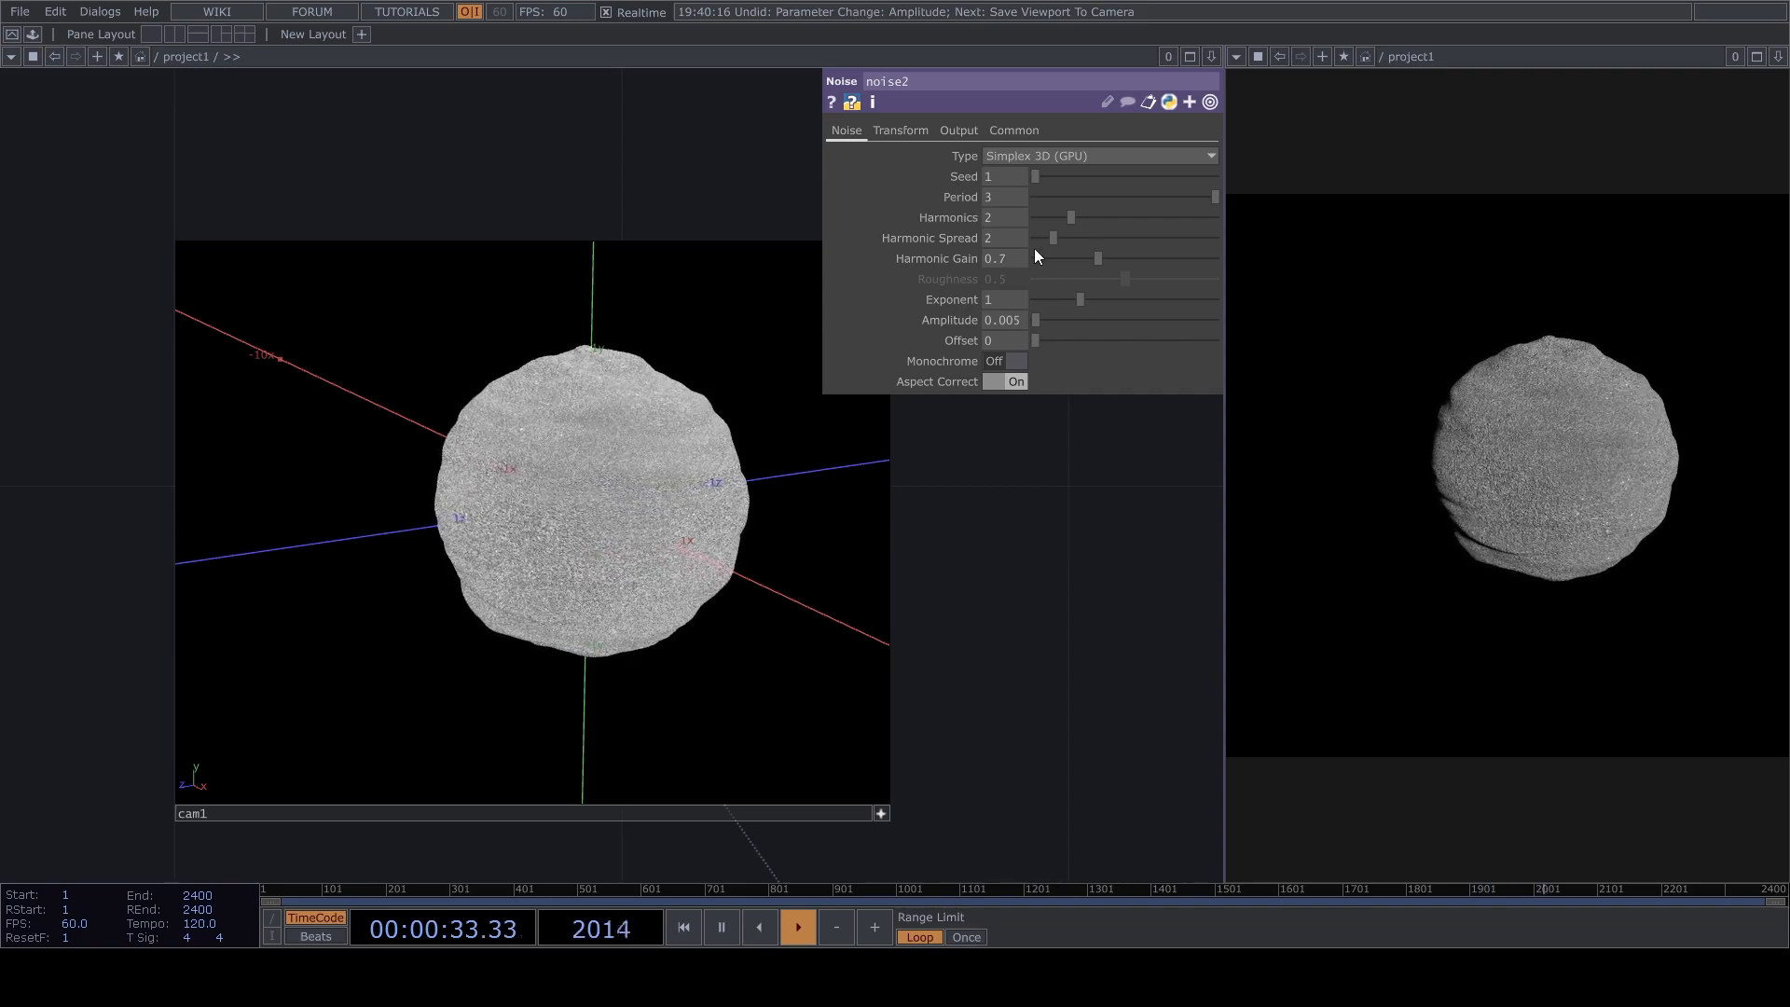
# Set noise2's period to 4.
pyautogui.moveTo(1141, 194); pyautogui.dragTo(1185, 205)
pyautogui.moveTo(1018, 199); pyautogui.dragTo(920, 203)
pyautogui.write('4')
pyautogui.press('Return')
# Move the camera closer to the point cloud through cam1's viewer and deactivate the viewer.
pyautogui.scroll(-4, 1063, 648)
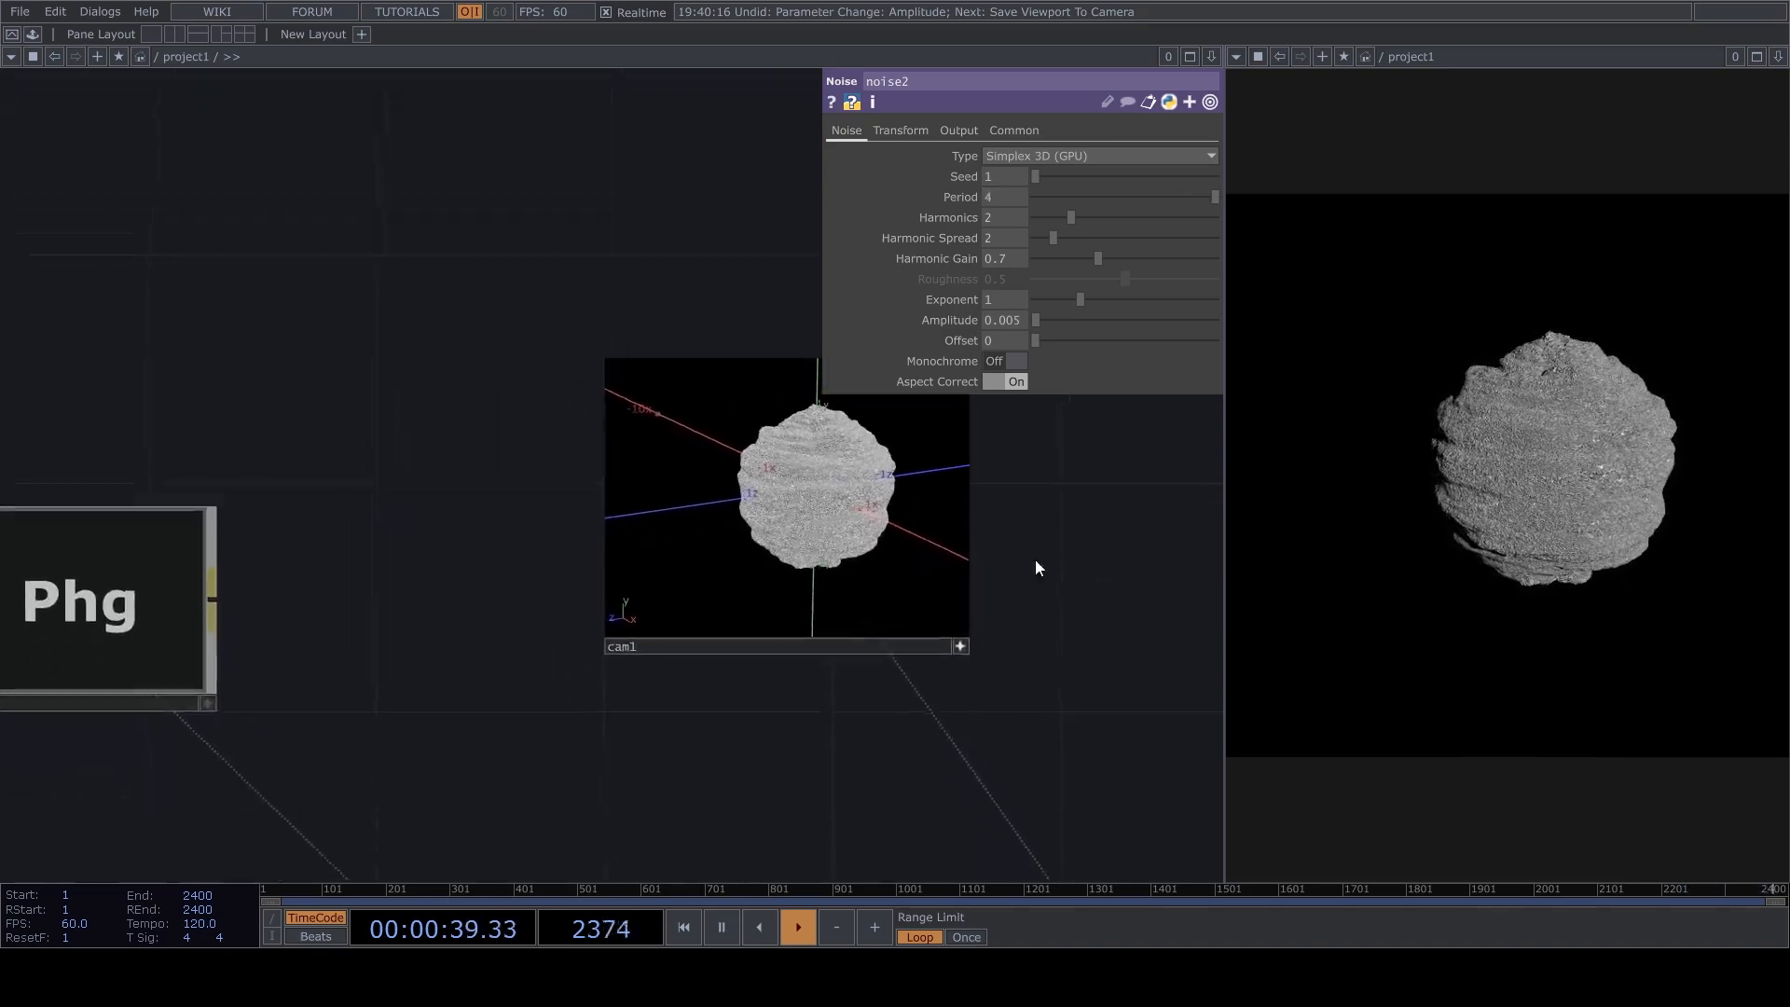
pyautogui.moveTo(1036, 560); pyautogui.dragTo(1026, 497)
pyautogui.click(952, 588)
pyautogui.moveTo(838, 439)
pyautogui.mouseDown(button='right')
pyautogui.moveTo(813, 470)
pyautogui.moveTo(846, 454)
pyautogui.mouseUp(button='right')
pyautogui.scroll(4, 843, 462)
pyautogui.click(952, 589)
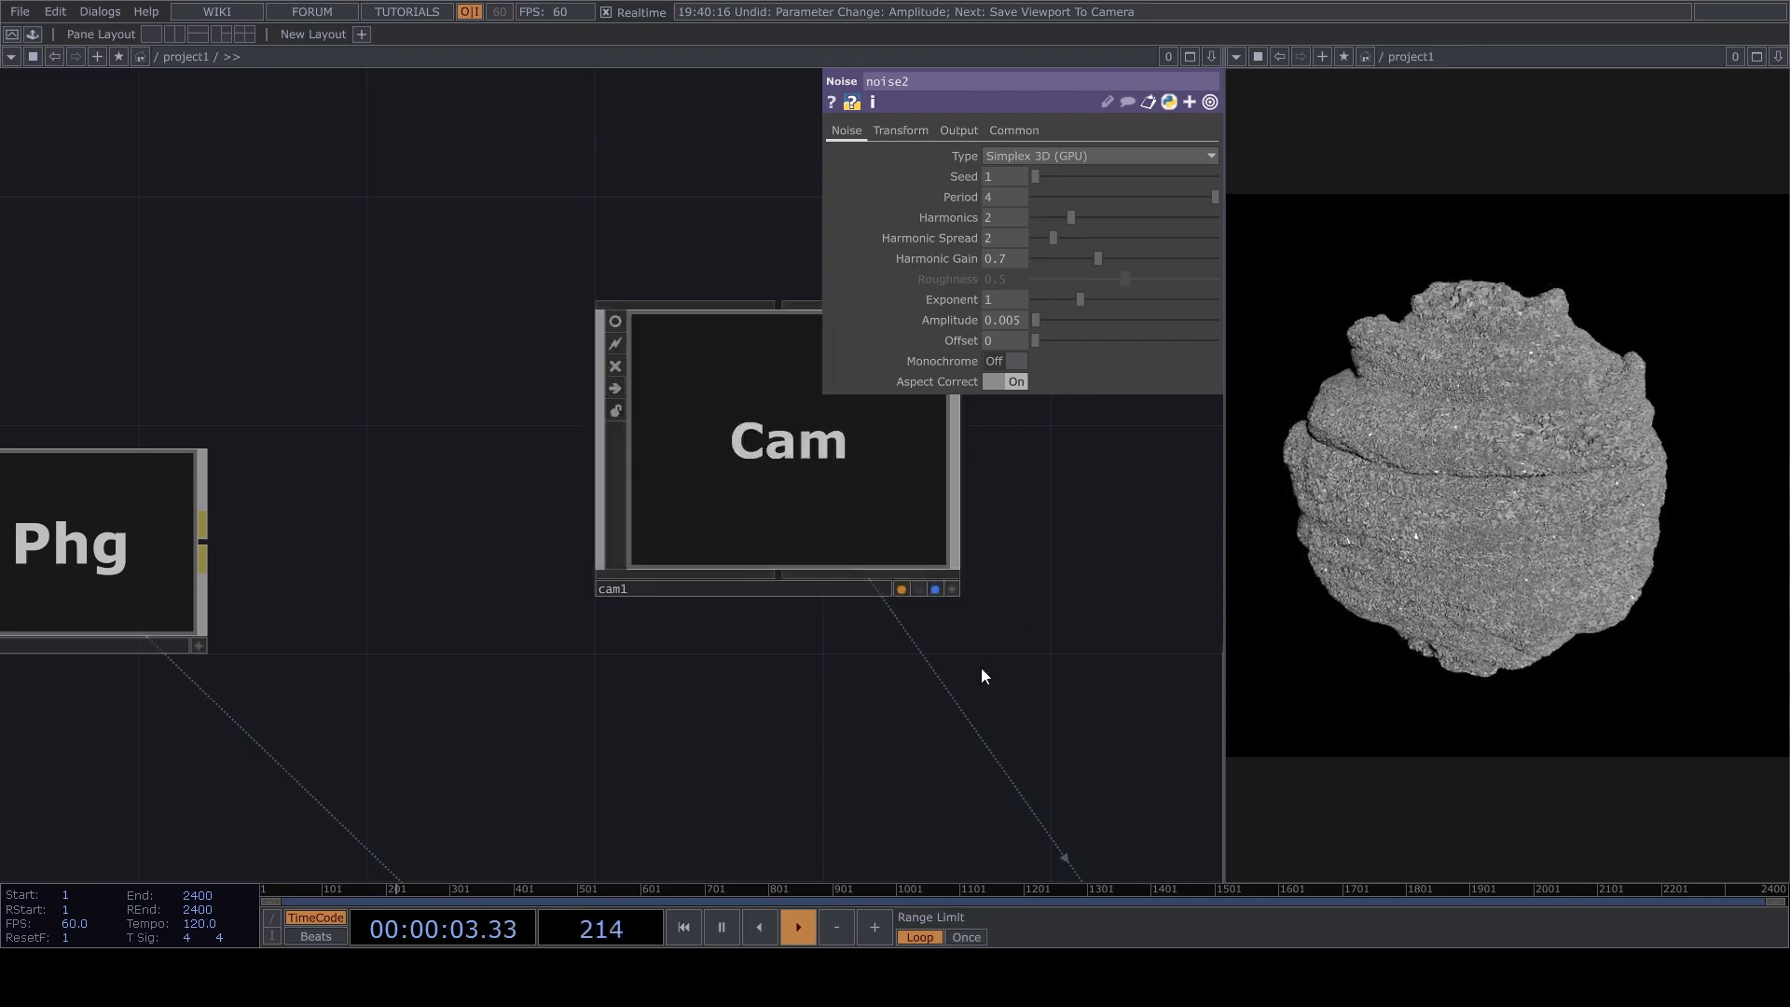
# Connect matte1 directly to the downstream node in place of noise2, and move noise2 between pointtransform2 and matte1.
pyautogui.moveTo(987, 664); pyautogui.dragTo(938, 623)
pyautogui.scroll(-7, 932, 620)
pyautogui.moveTo(886, 732); pyautogui.dragTo(775, 523)
pyautogui.moveTo(597, 722); pyautogui.dragTo(723, 596)
pyautogui.scroll(2, 690, 588)
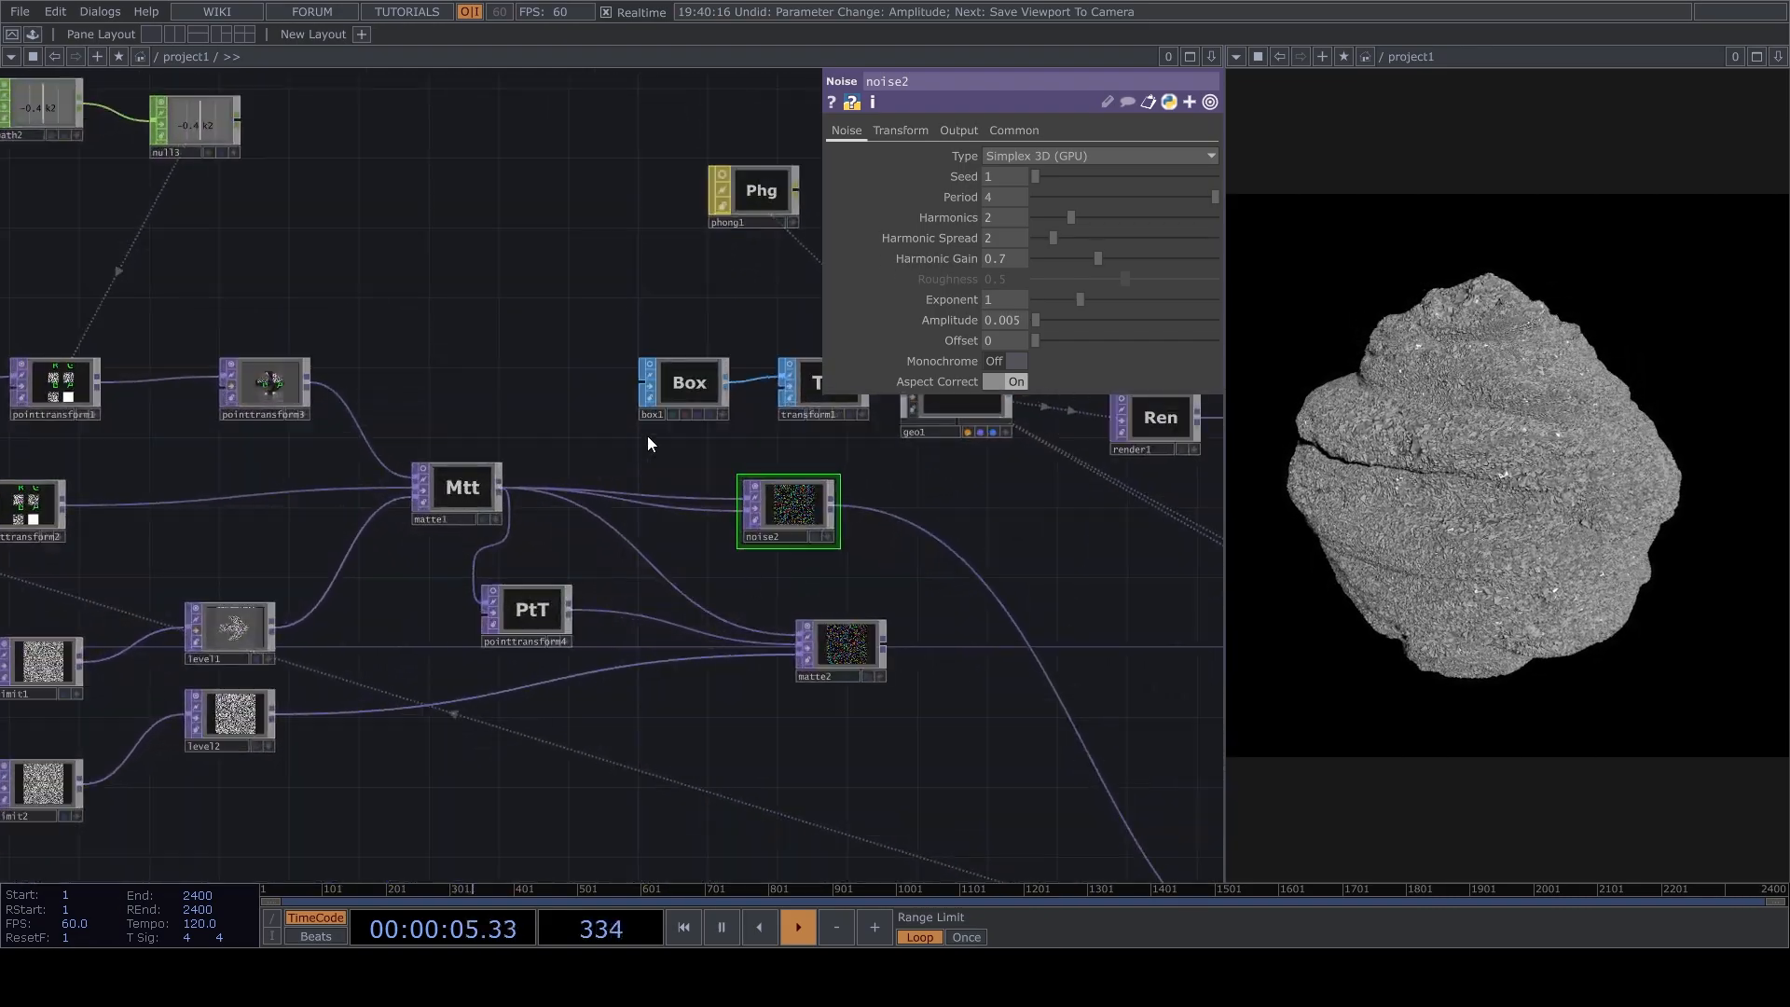
pyautogui.moveTo(500, 484); pyautogui.dragTo(1047, 539)
pyautogui.moveTo(936, 512); pyautogui.dragTo(394, 501)
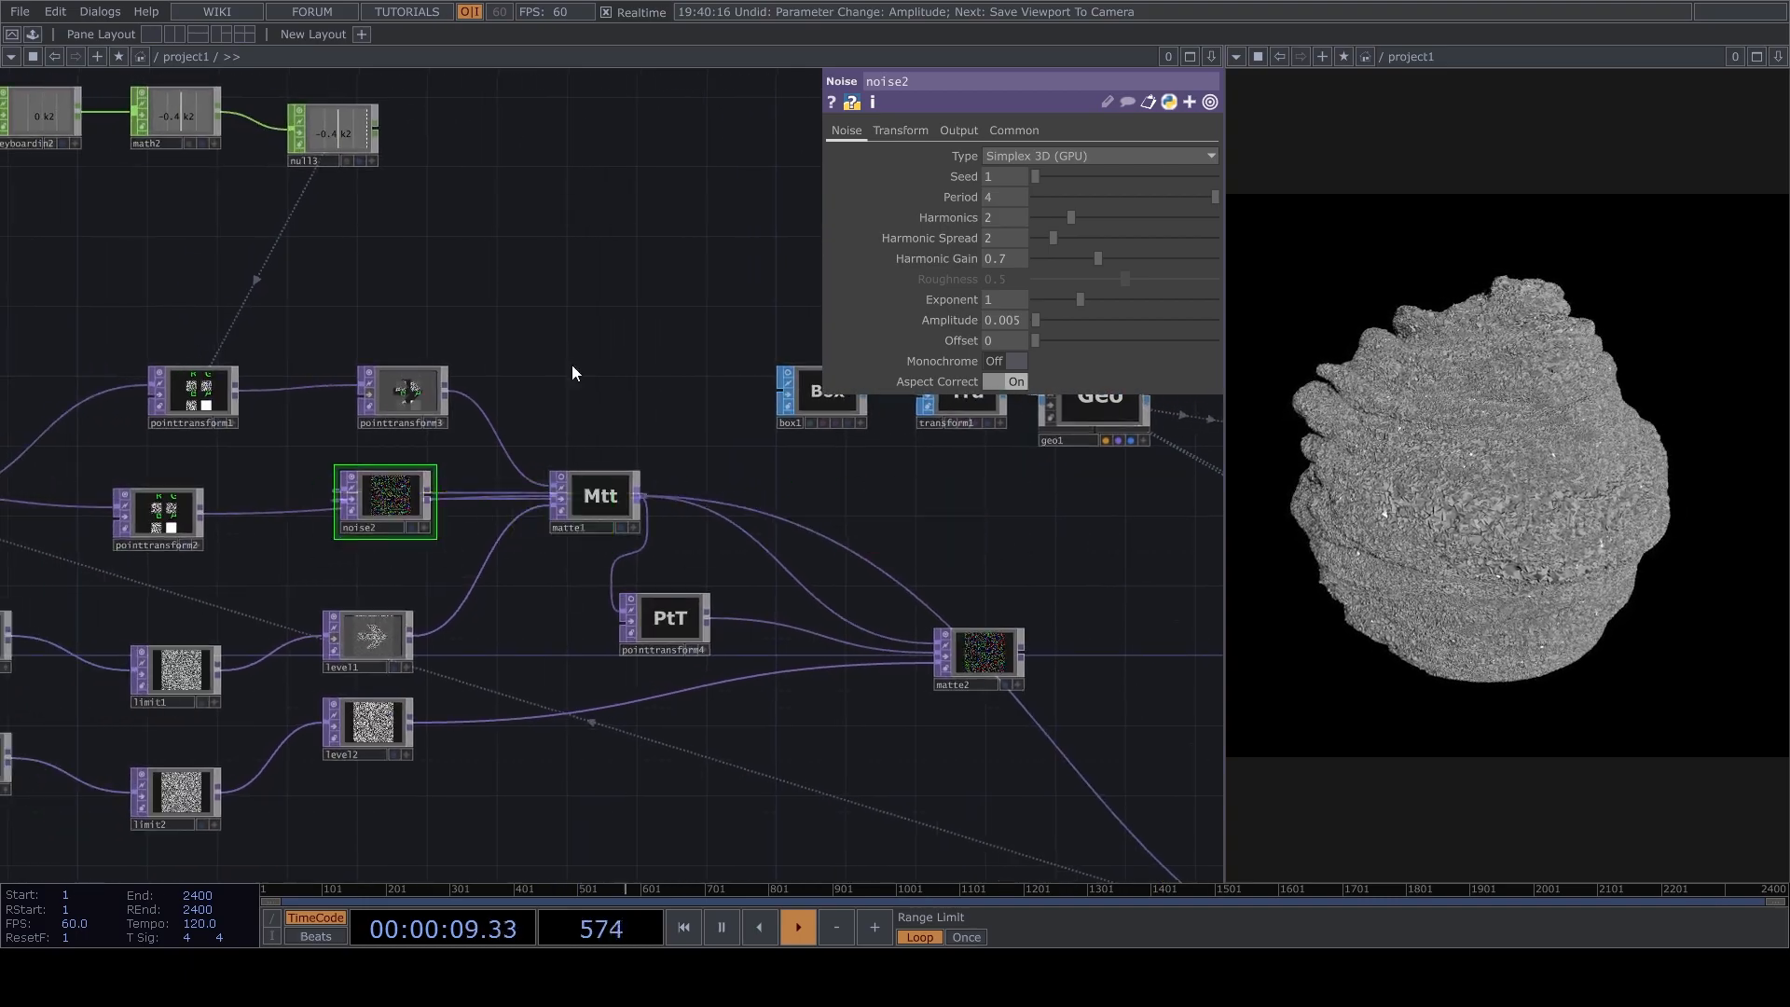
# Feed pointtransform2 into both inputs of noise2 and connect noise2's output to matte1 in place of pointtransform2.
pyautogui.moveTo(567, 378); pyautogui.dragTo(782, 306)
pyautogui.scroll(6, 597, 308)
pyautogui.moveTo(243, 570); pyautogui.dragTo(519, 643)
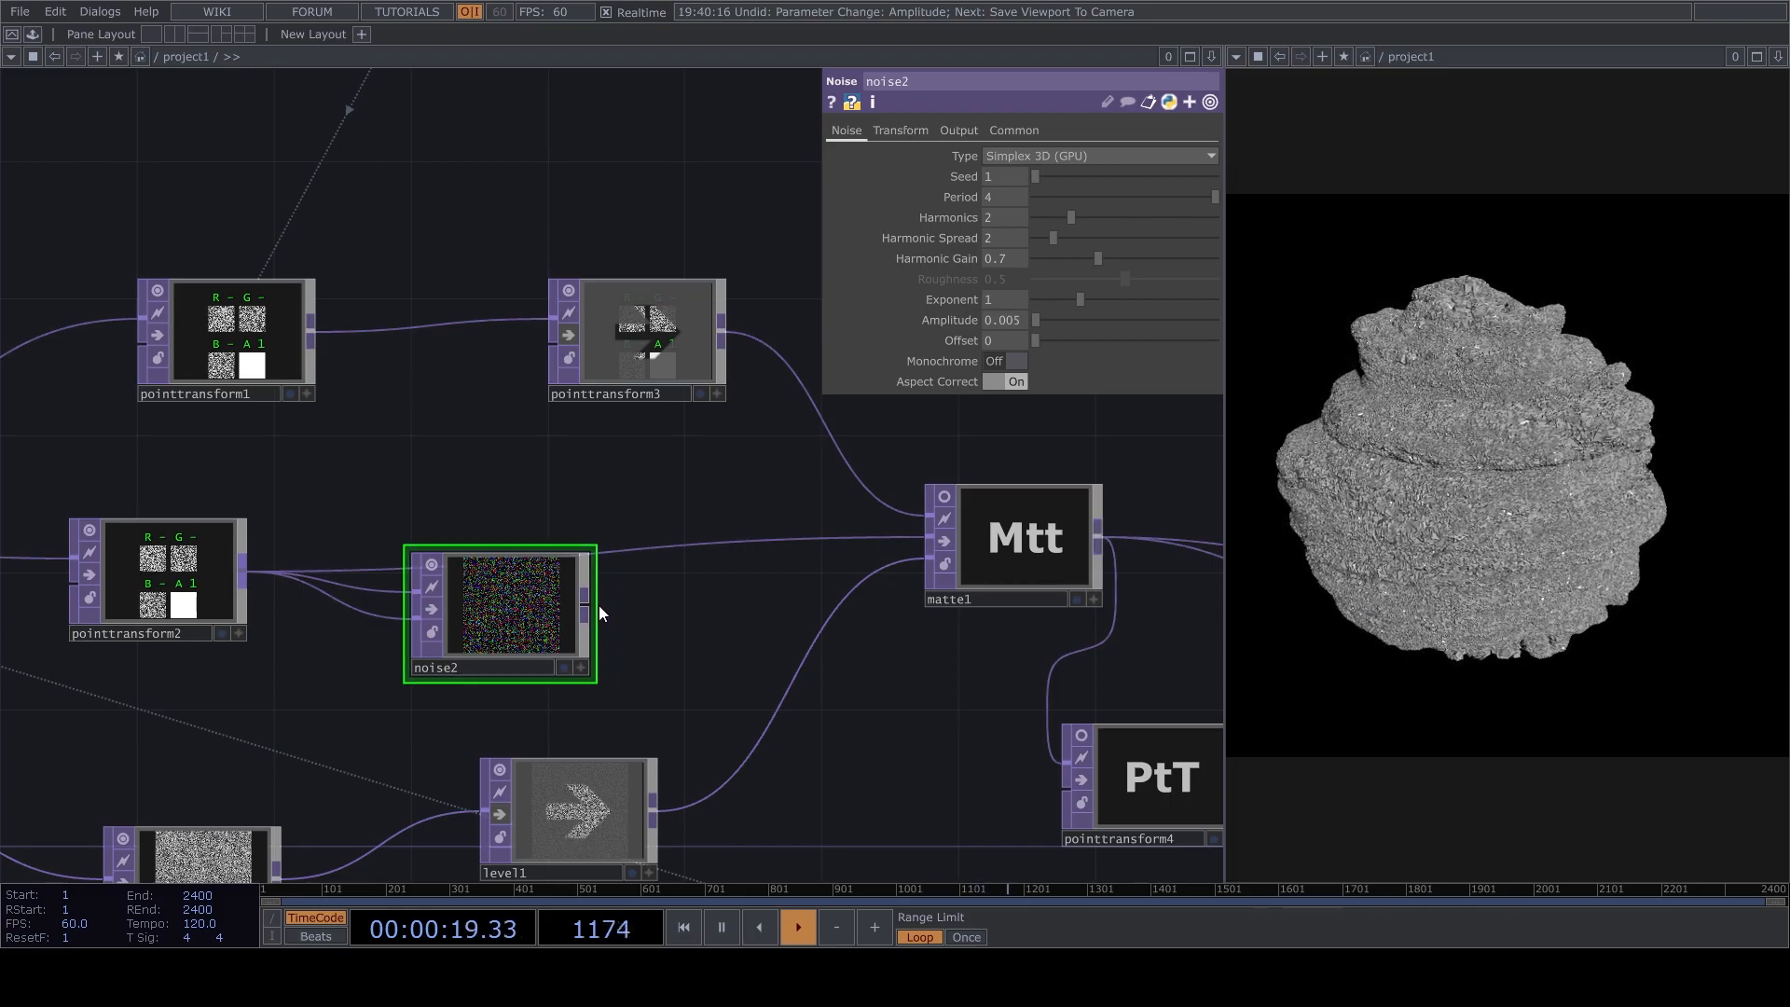
pyautogui.moveTo(598, 605); pyautogui.dragTo(659, 561)
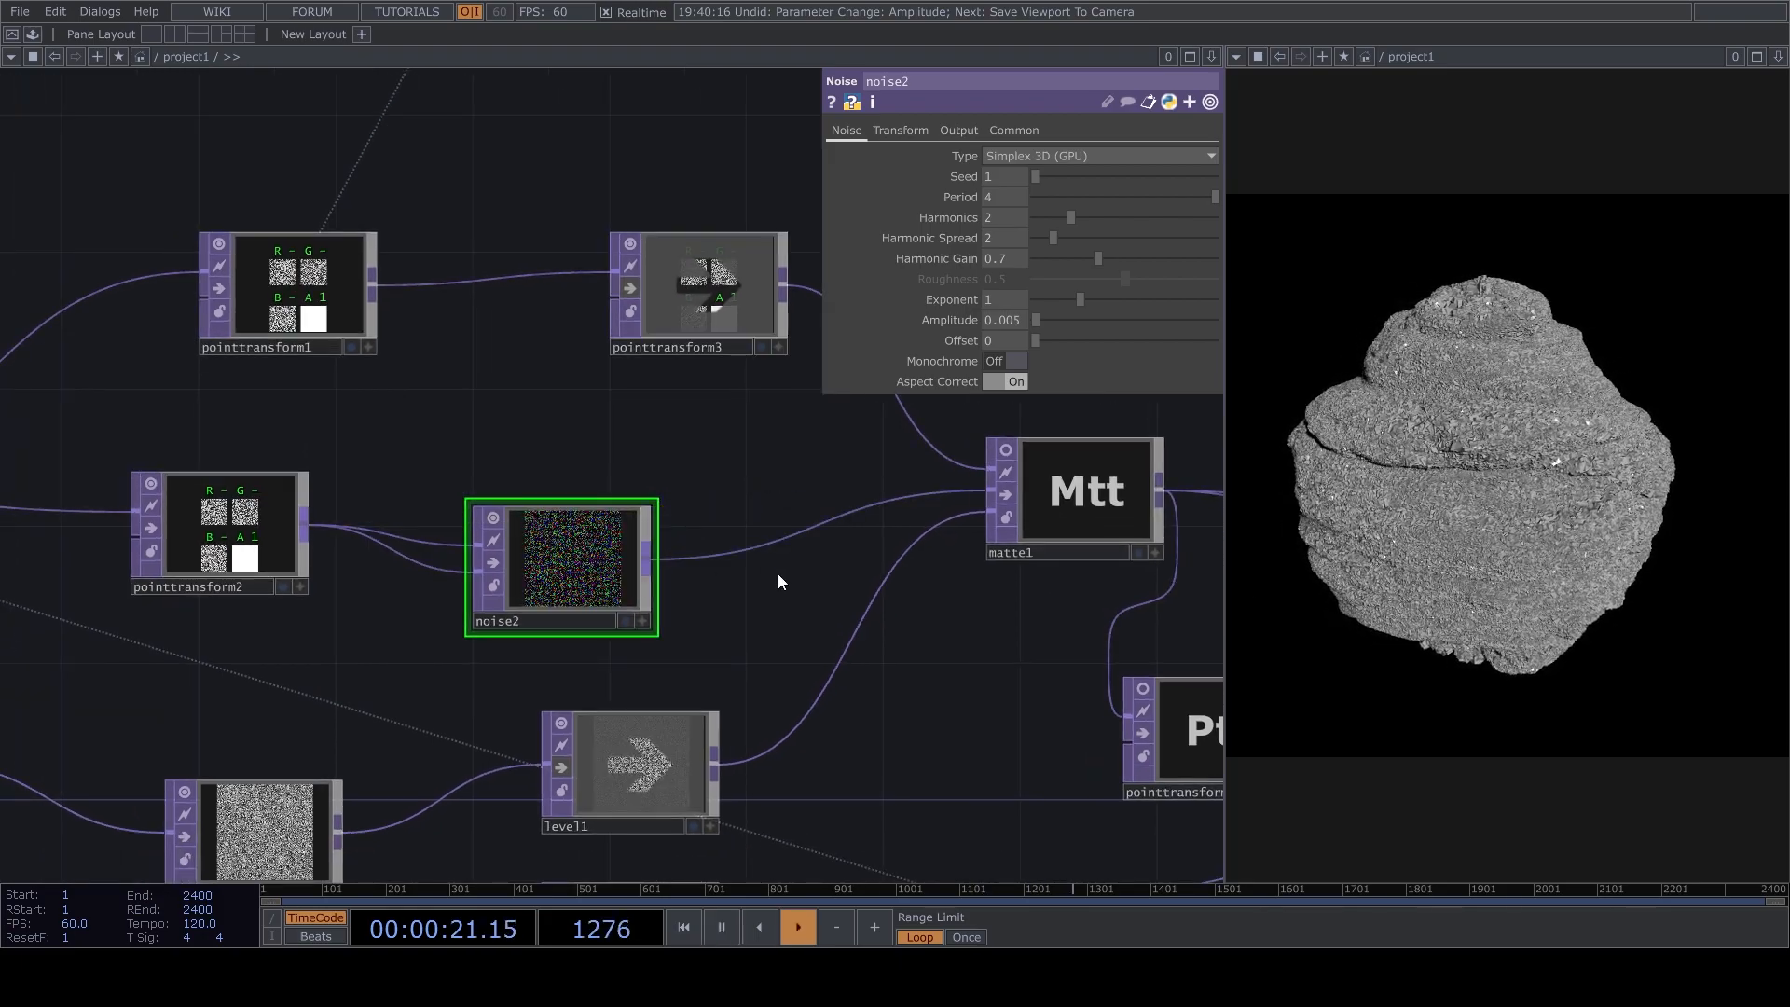
pyautogui.moveTo(747, 517); pyautogui.dragTo(601, 584)
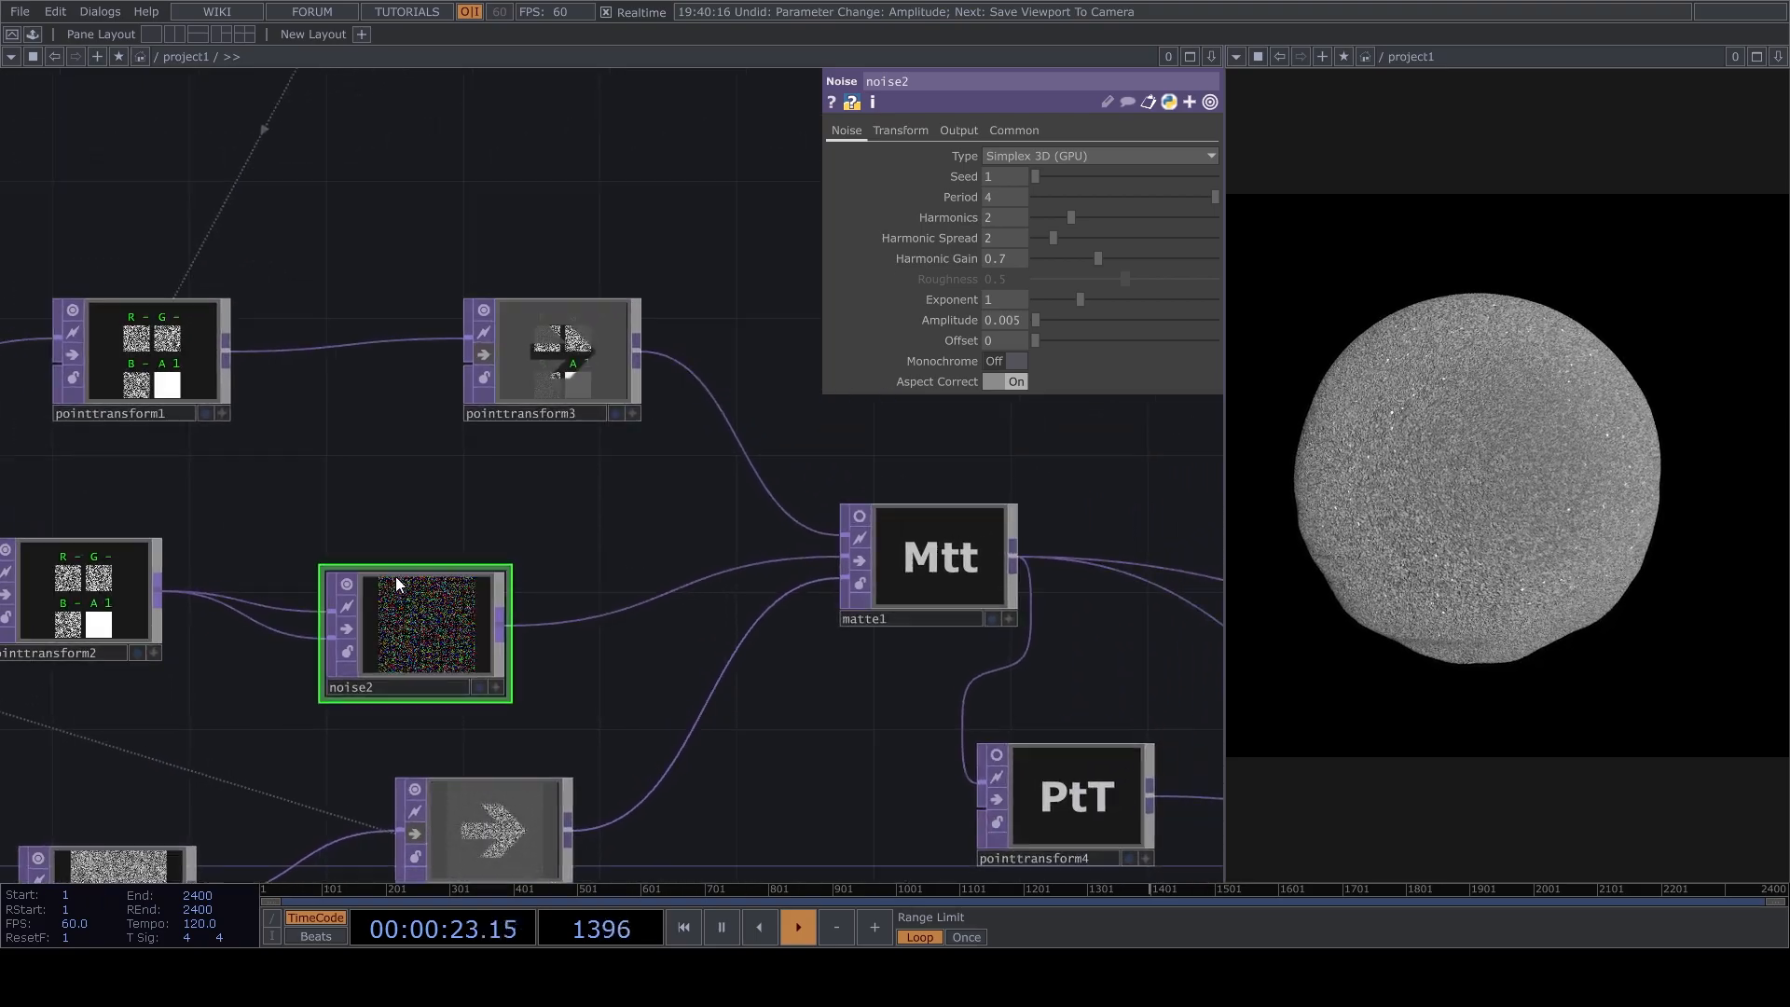
# Orbit and zoom in on the distorted point cloud through cam1's viewer, and deactivate the viewer.
pyautogui.moveTo(635, 372); pyautogui.dragTo(476, 657)
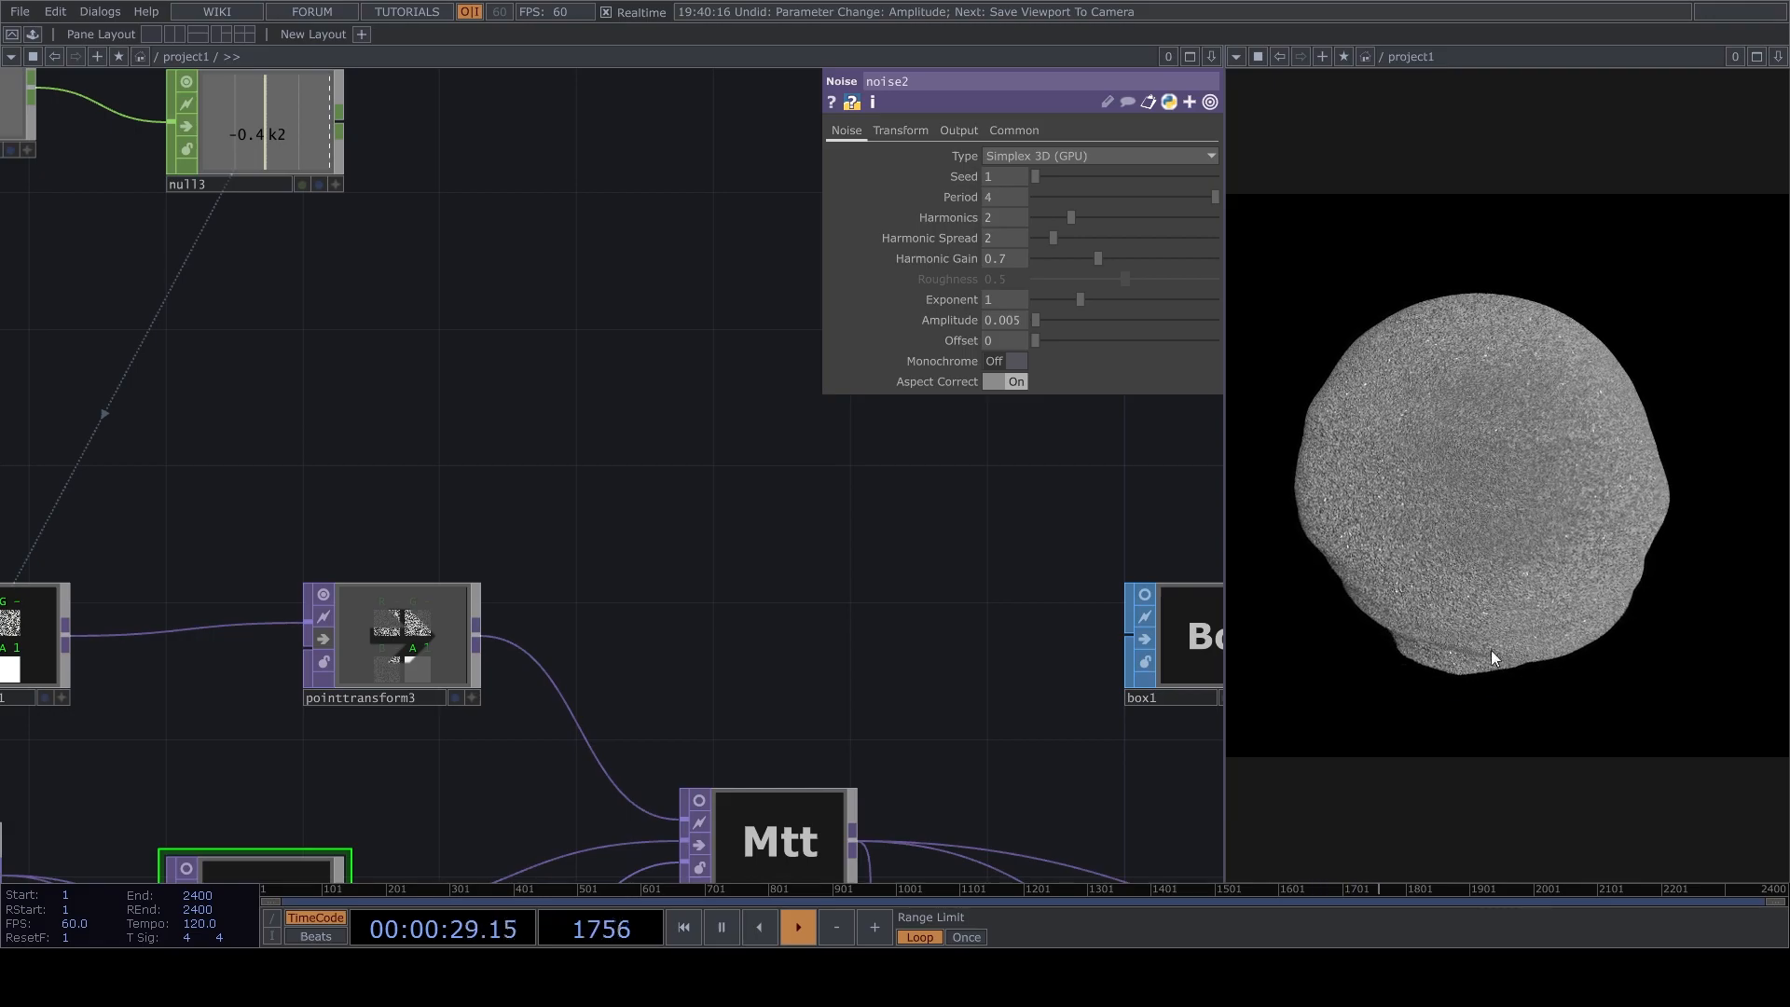
pyautogui.scroll(-5, 715, 727)
pyautogui.moveTo(1064, 524); pyautogui.dragTo(743, 433)
pyautogui.scroll(6, 742, 440)
pyautogui.click(839, 667)
pyautogui.moveTo(707, 531); pyautogui.dragTo(662, 559)
pyautogui.scroll(2, 713, 402)
pyautogui.scroll(-1, 713, 403)
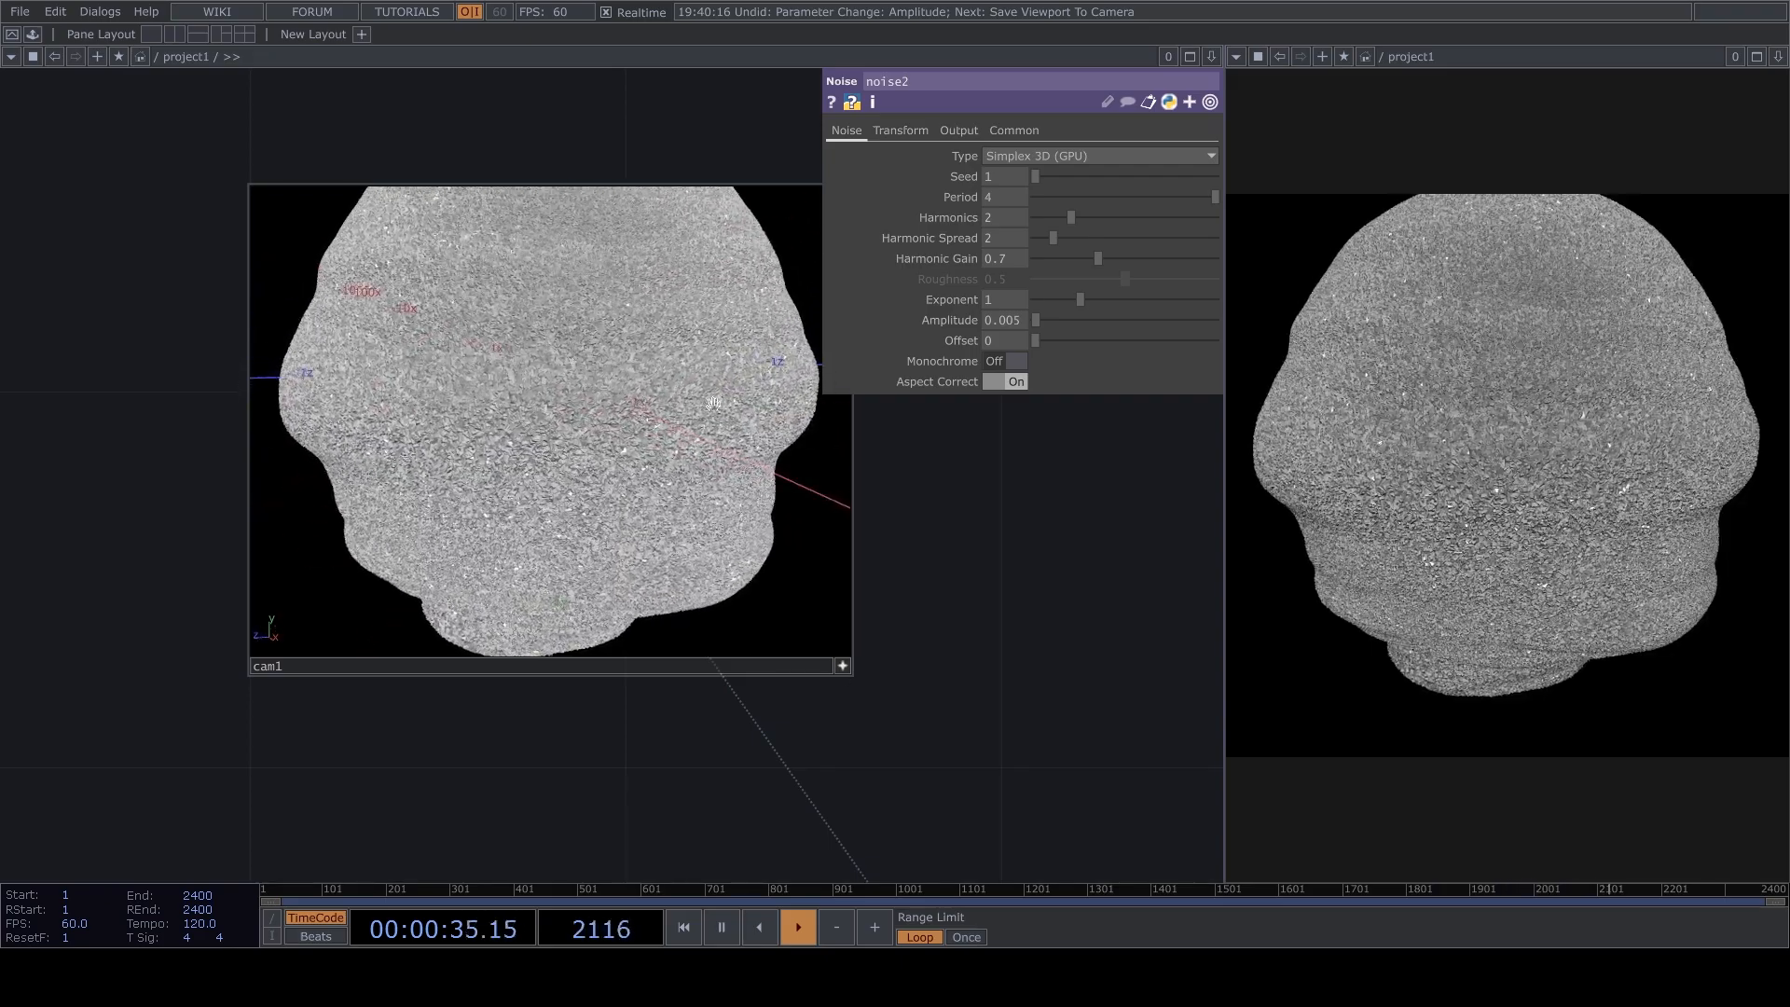
pyautogui.moveTo(713, 403)
pyautogui.mouseDown()
pyautogui.moveTo(713, 429)
pyautogui.moveTo(704, 373)
pyautogui.mouseUp()
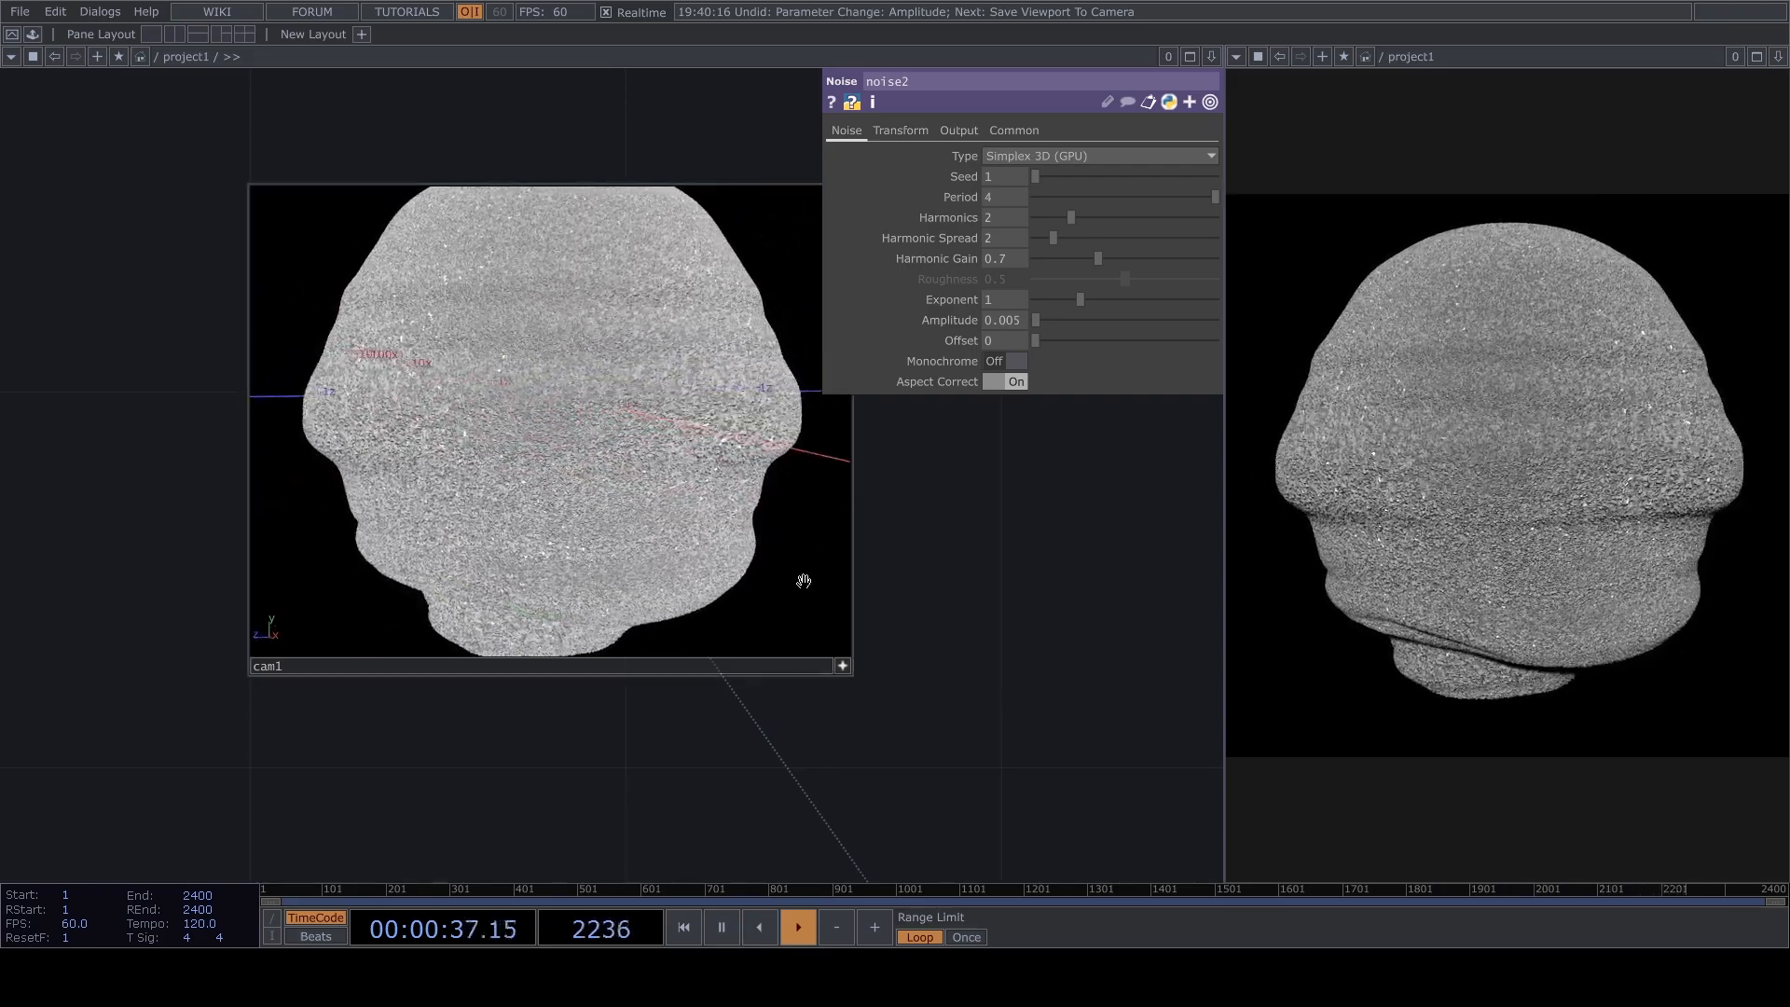
pyautogui.click(843, 665)
# Change the pointGenerator's shape to Cube Surface after trying Cube.
pyautogui.scroll(-10, 927, 578)
pyautogui.scroll(5, 830, 596)
pyautogui.scroll(5, 821, 490)
pyautogui.click(746, 511)
pyautogui.click(1020, 201)
pyautogui.click(1044, 240)
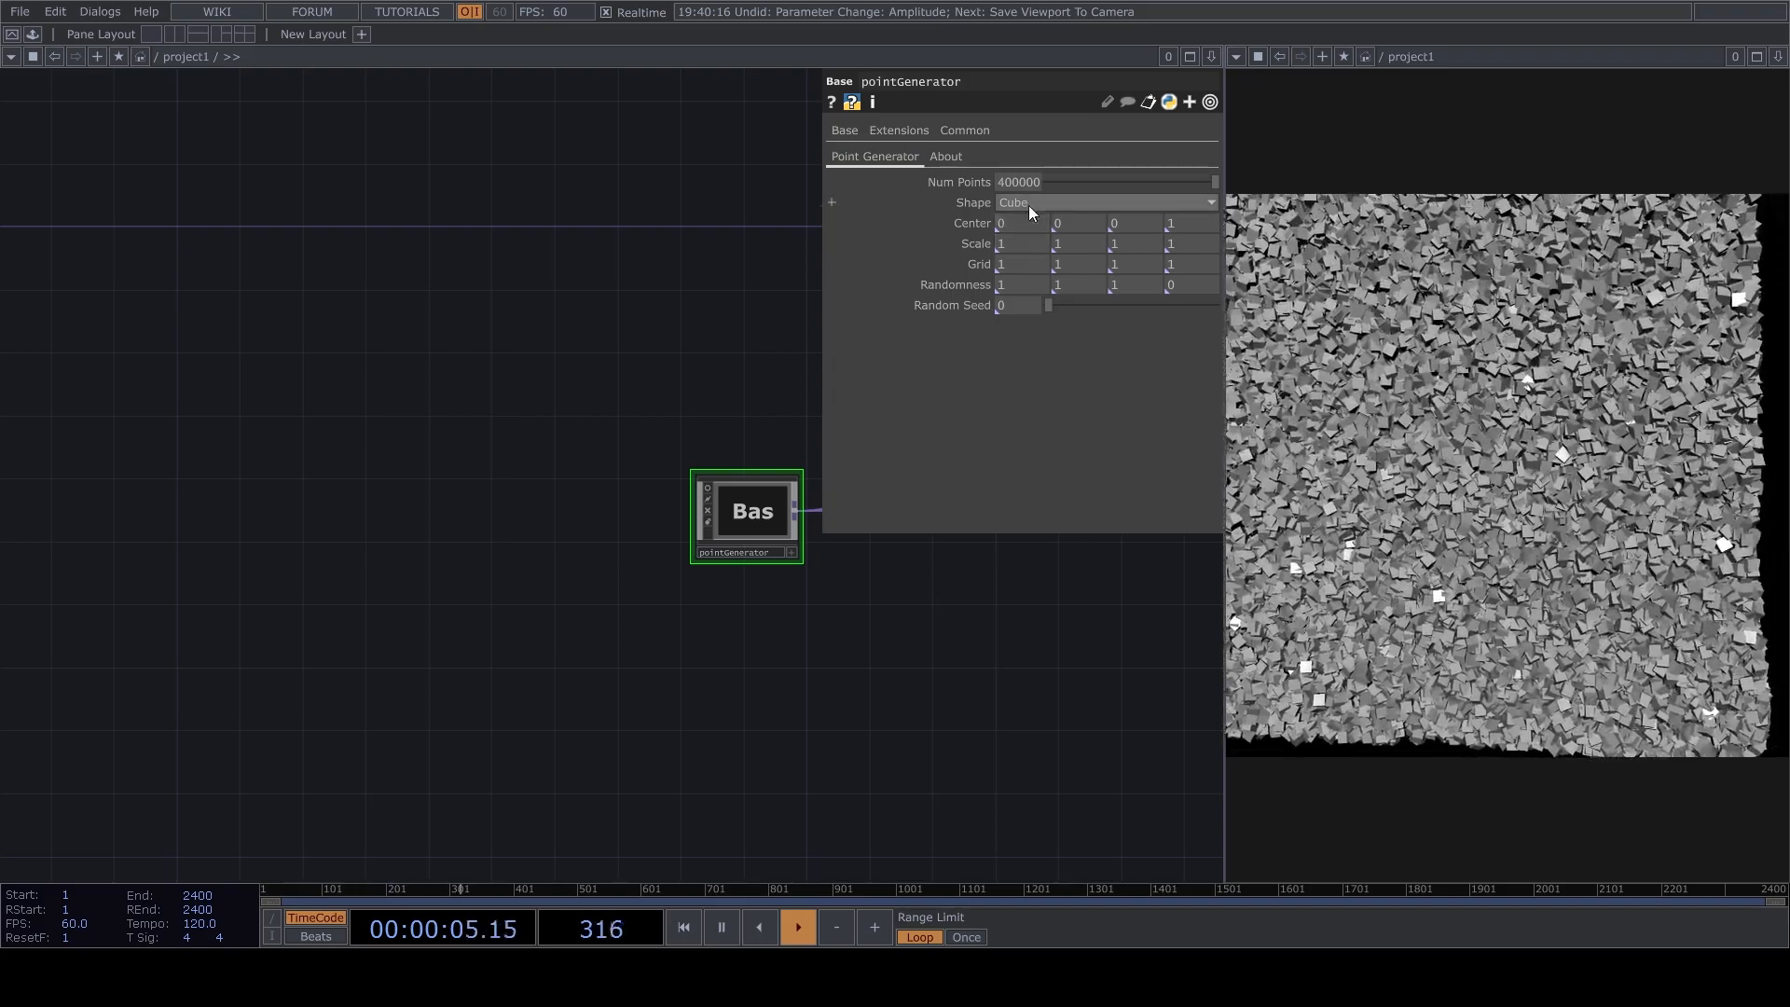
pyautogui.click(1026, 205)
pyautogui.click(1021, 276)
# Pull the camera back and orbit in cam1's viewer to frame the whole cube-shaped point cloud.
pyautogui.scroll(-8, 1039, 624)
pyautogui.moveTo(1038, 624); pyautogui.dragTo(629, 487)
pyautogui.scroll(4, 522, 580)
pyautogui.scroll(6, 692, 485)
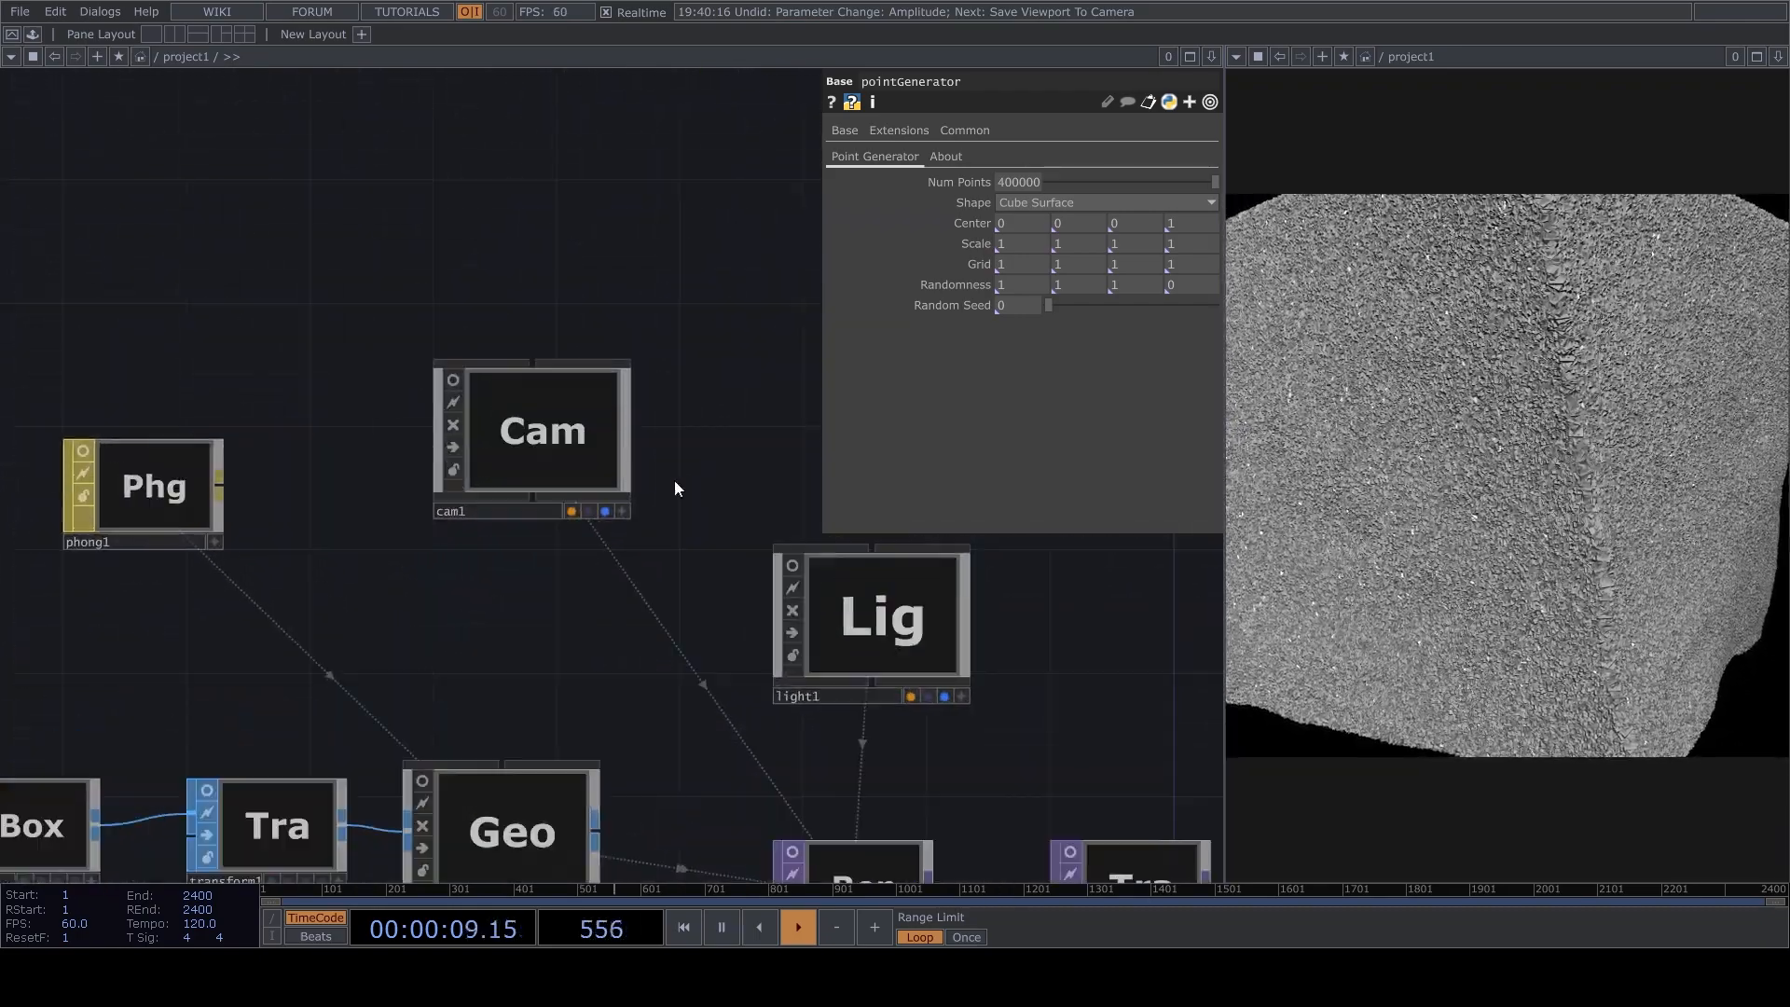
pyautogui.scroll(4, 694, 485)
pyautogui.click(692, 621)
pyautogui.scroll(-5, 560, 474)
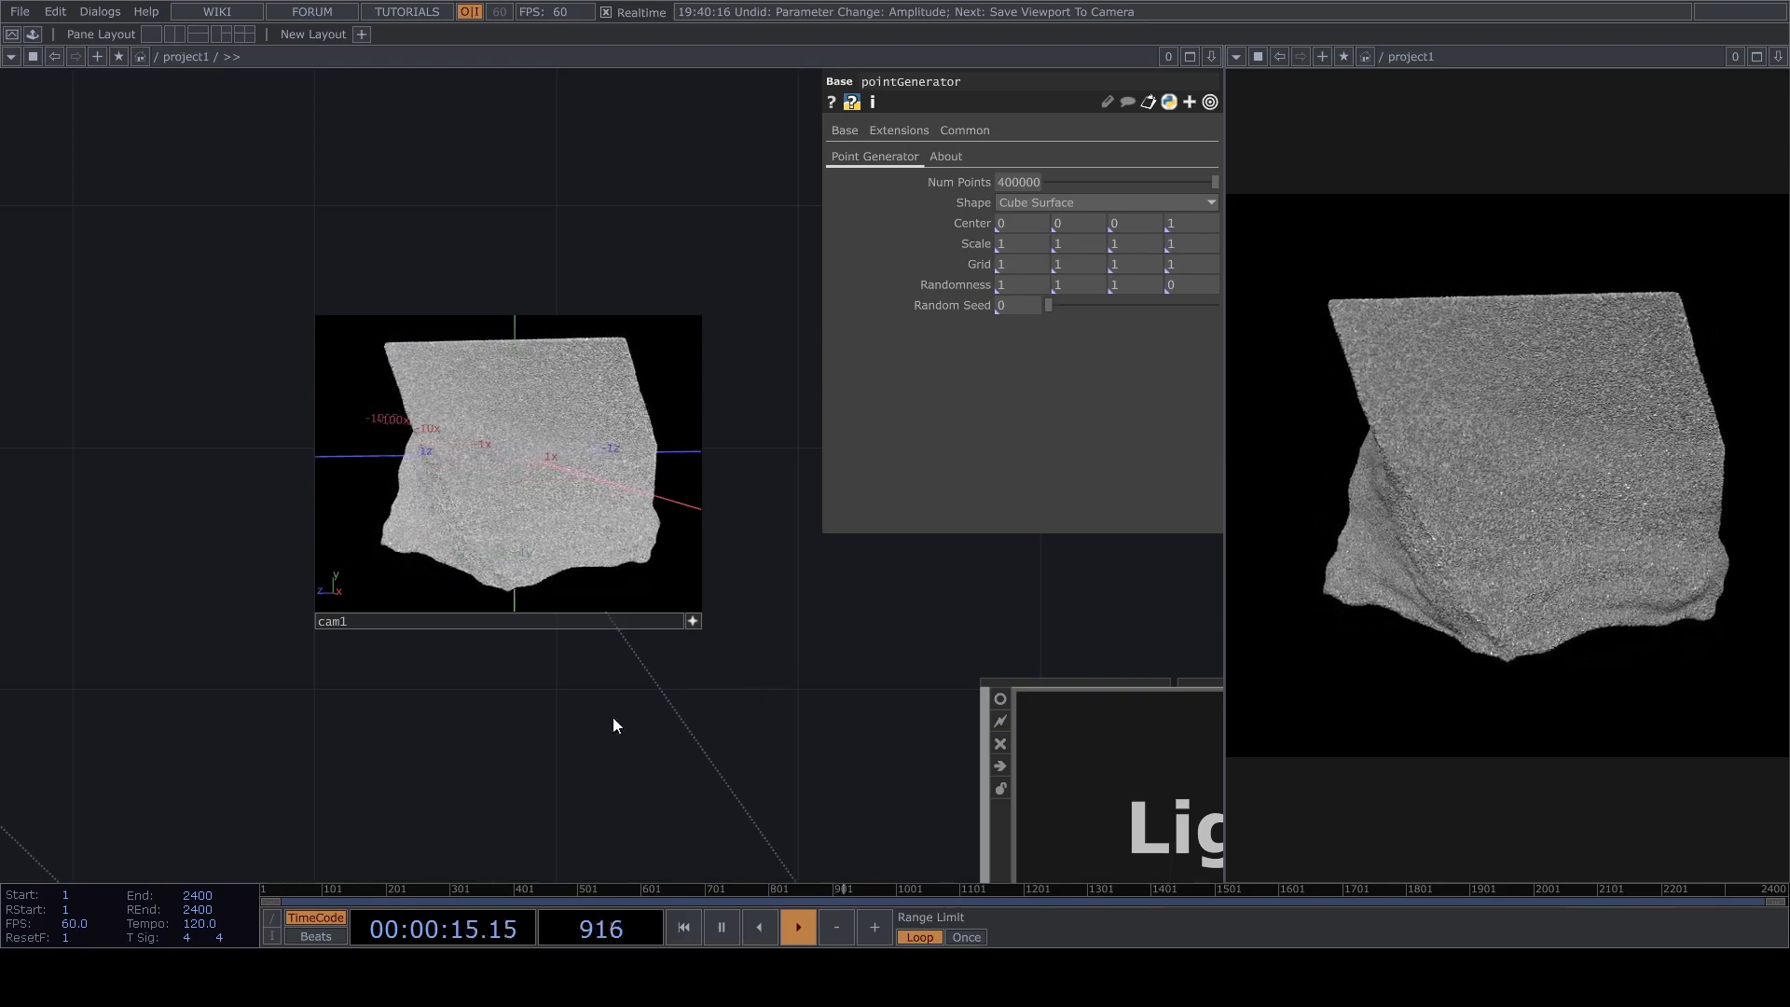
pyautogui.moveTo(565, 651); pyautogui.dragTo(662, 501)
pyautogui.scroll(-4, 667, 495)
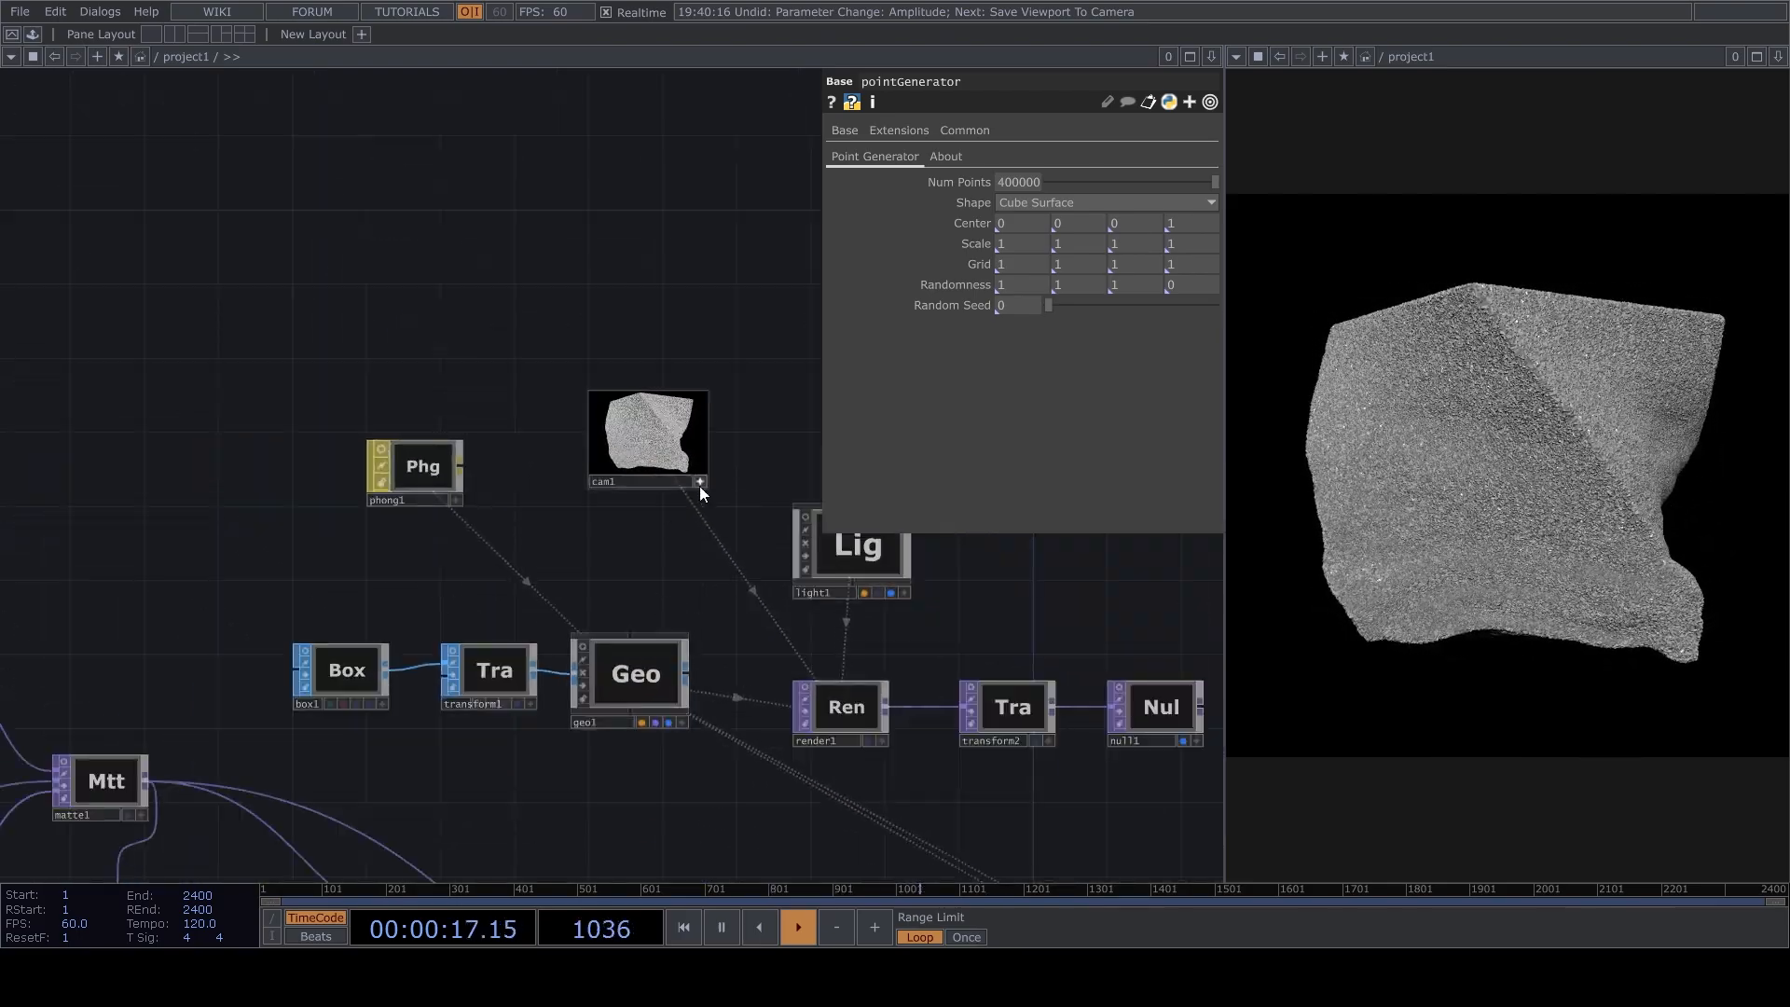
# Set noise2's Exponent to 1.39 and its Period to 2.
pyautogui.moveTo(590, 812); pyautogui.dragTo(587, 559)
pyautogui.scroll(-3, 667, 636)
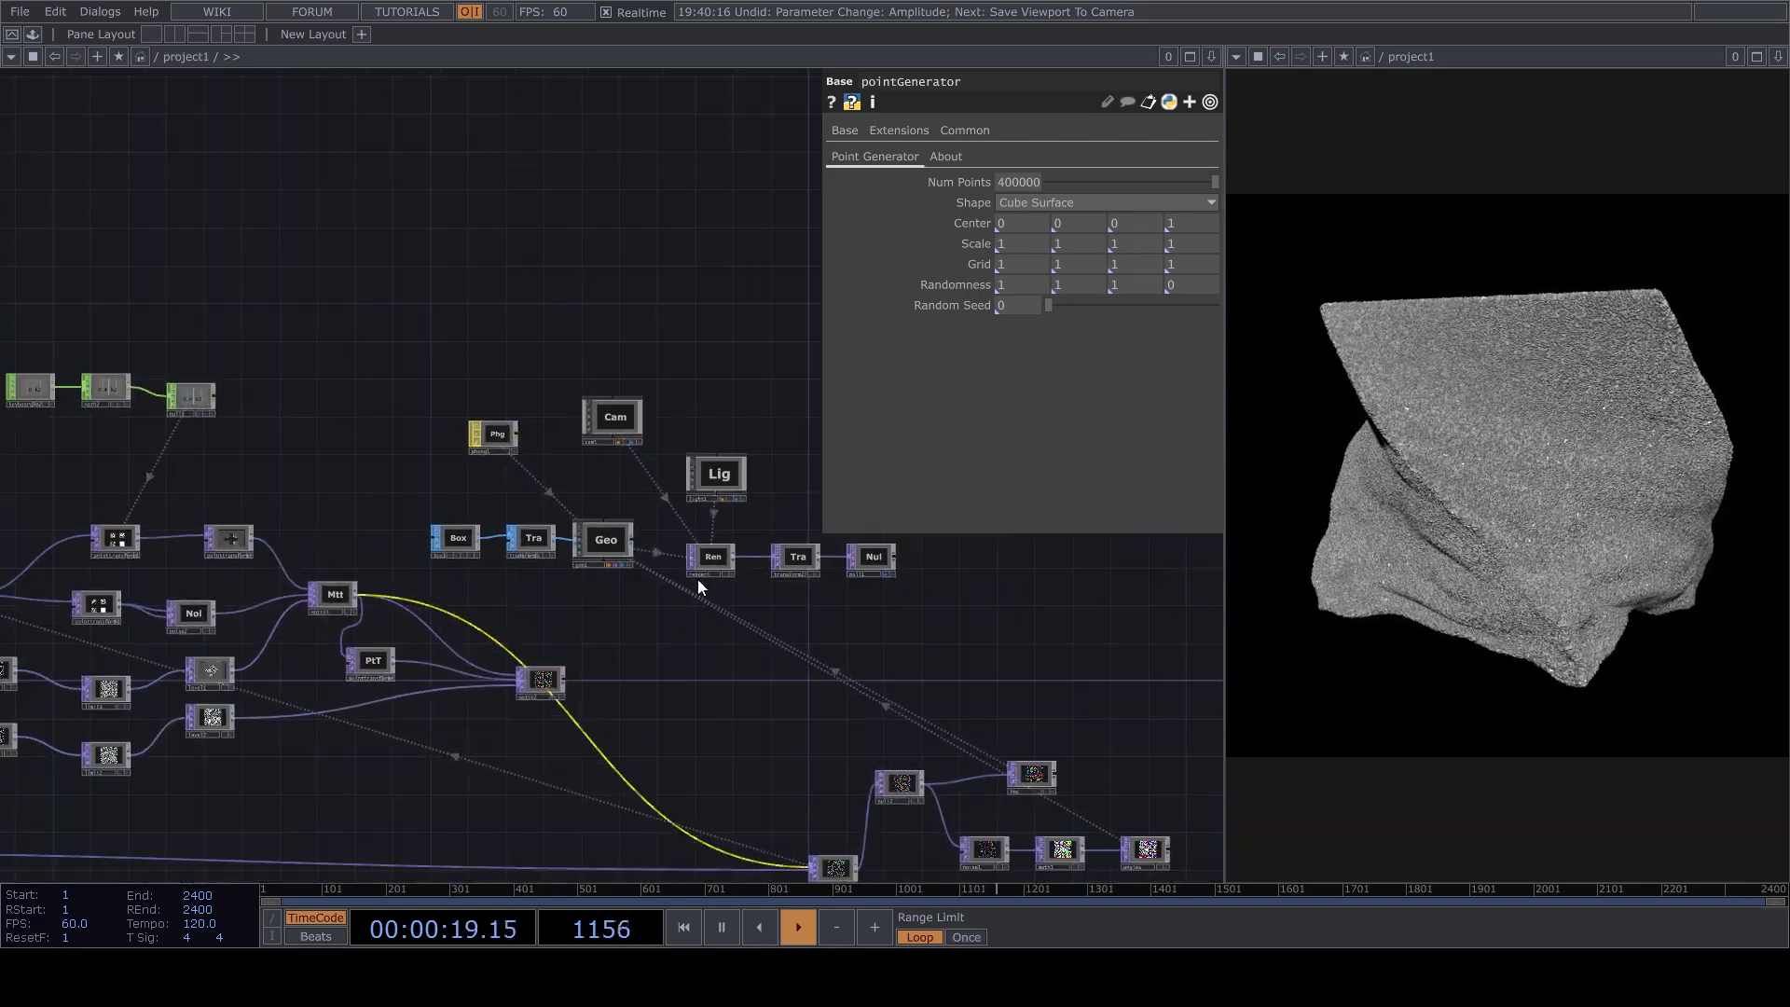
pyautogui.moveTo(596, 642); pyautogui.dragTo(739, 512)
pyautogui.scroll(4, 823, 554)
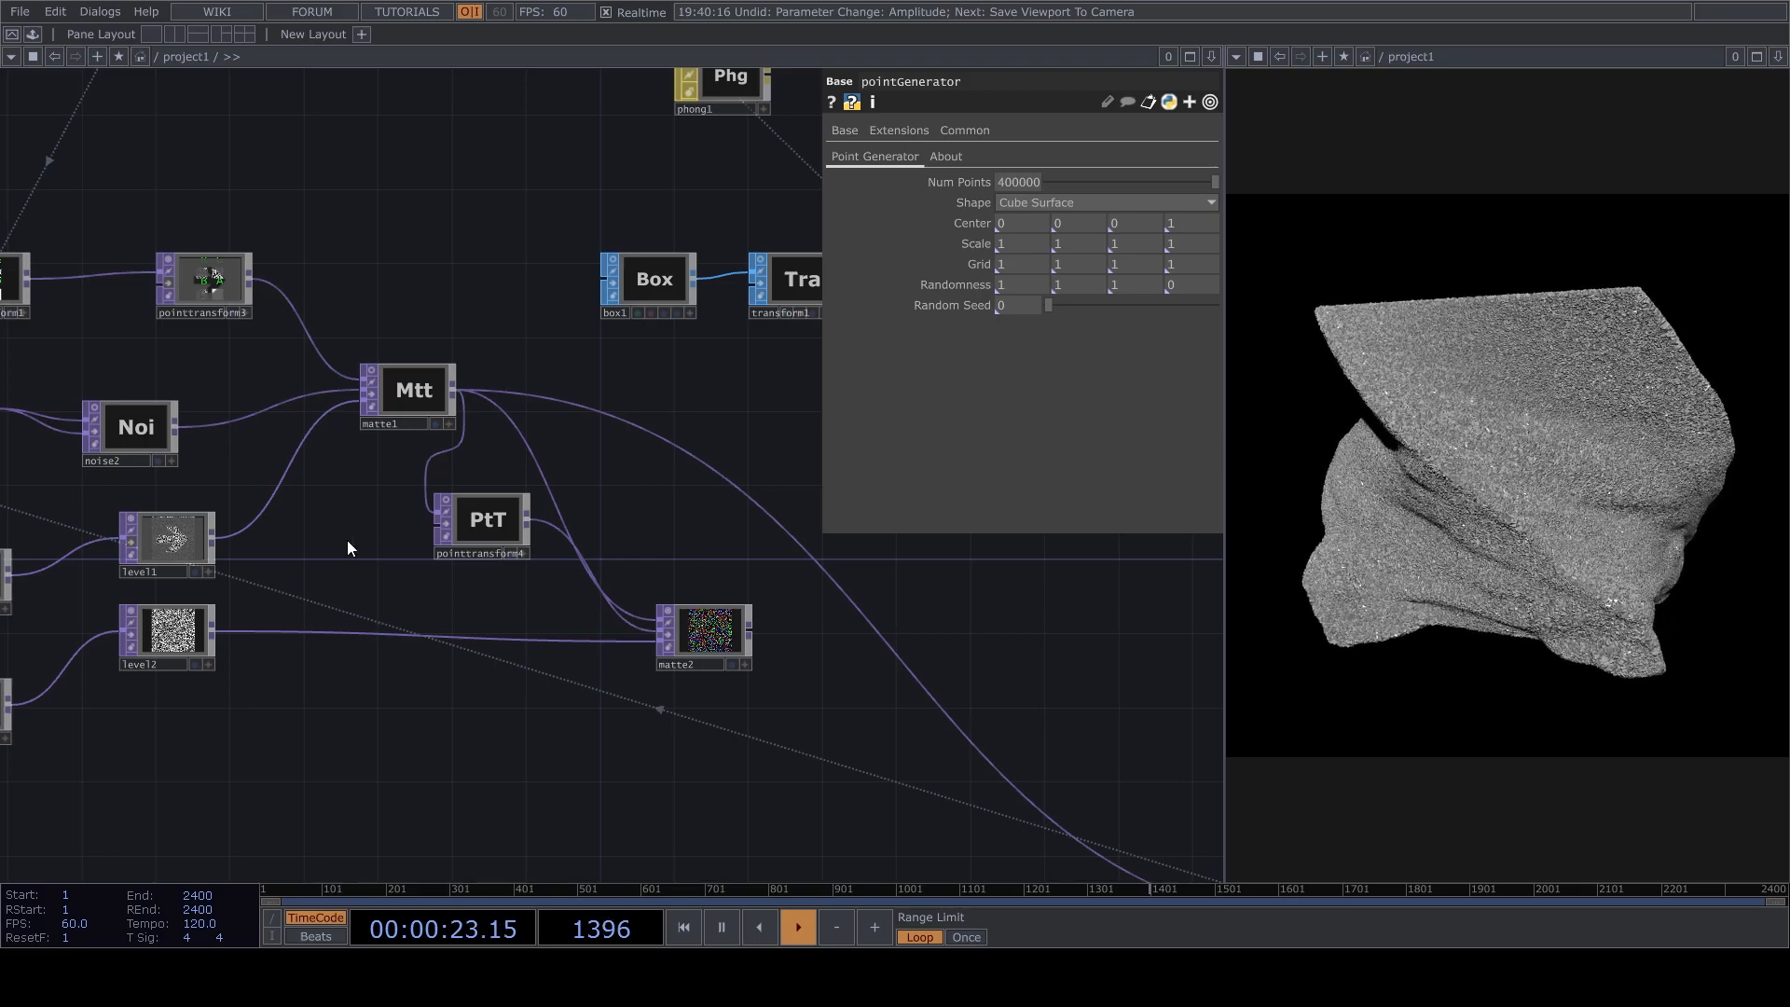
pyautogui.moveTo(268, 593); pyautogui.dragTo(573, 478)
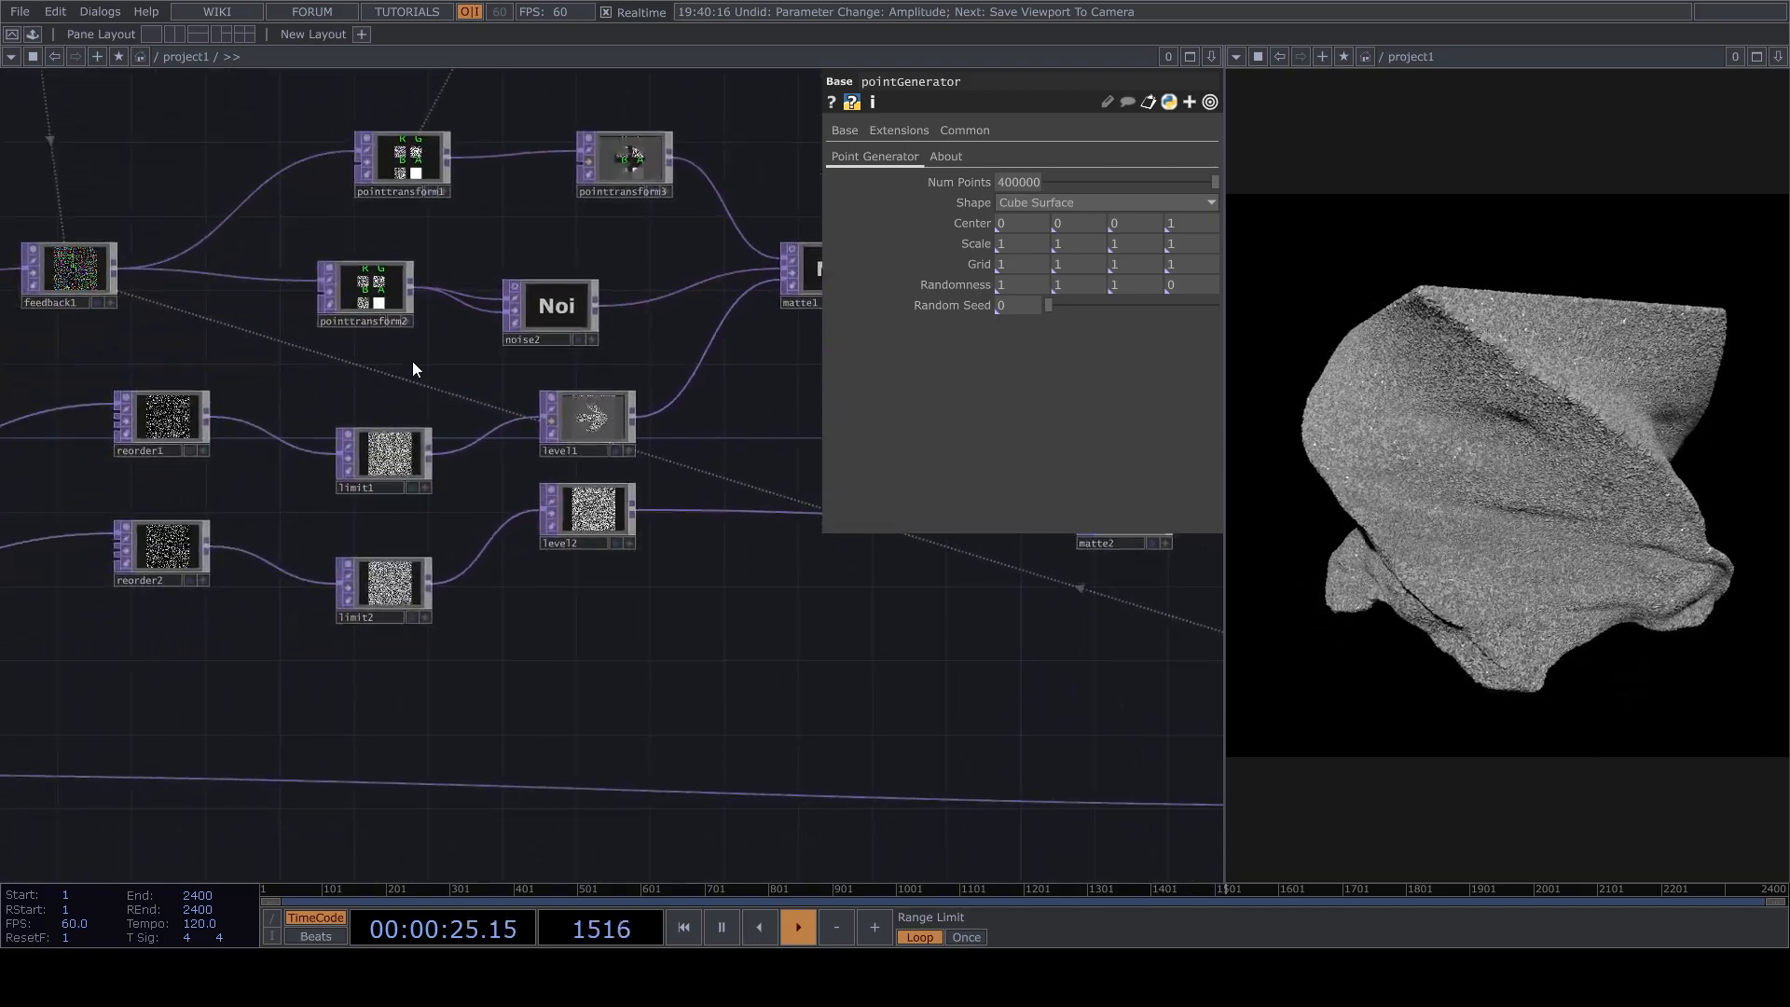
pyautogui.click(412, 285)
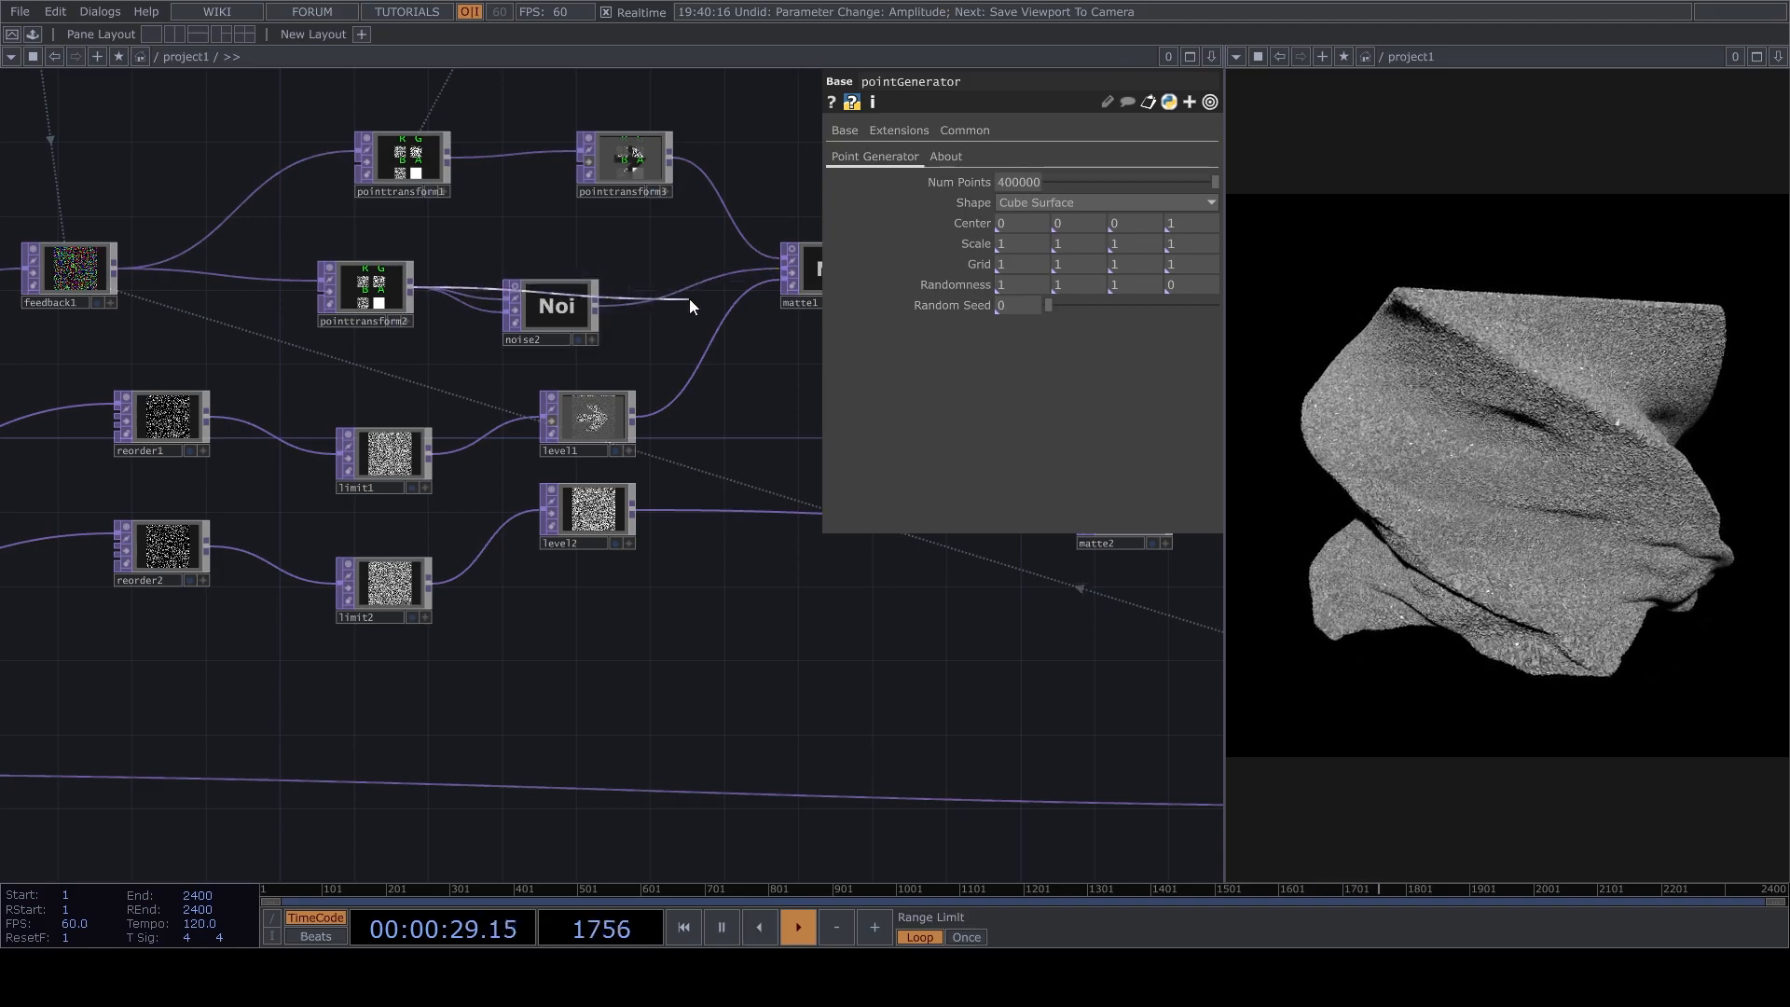
pyautogui.click(656, 355)
pyautogui.moveTo(809, 364); pyautogui.dragTo(293, 530)
pyautogui.moveTo(294, 530); pyautogui.dragTo(419, 620, button='middle')
pyautogui.moveTo(419, 620); pyautogui.dragTo(1051, 611)
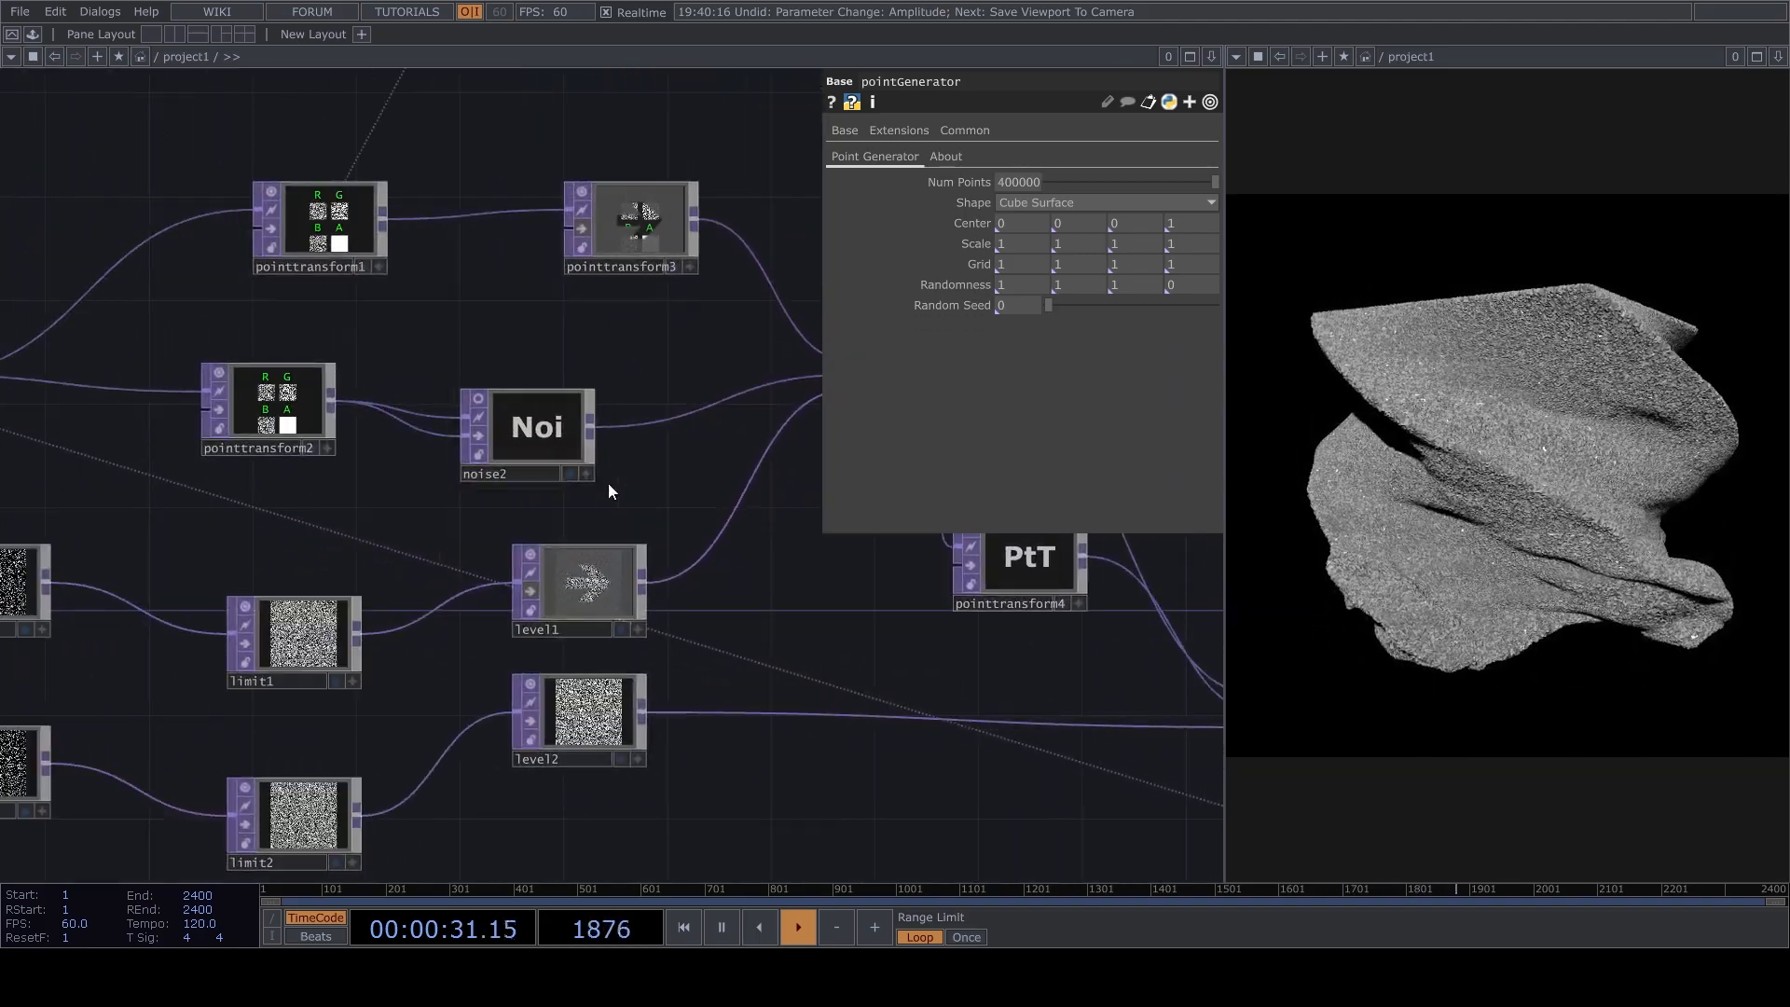
pyautogui.click(595, 450)
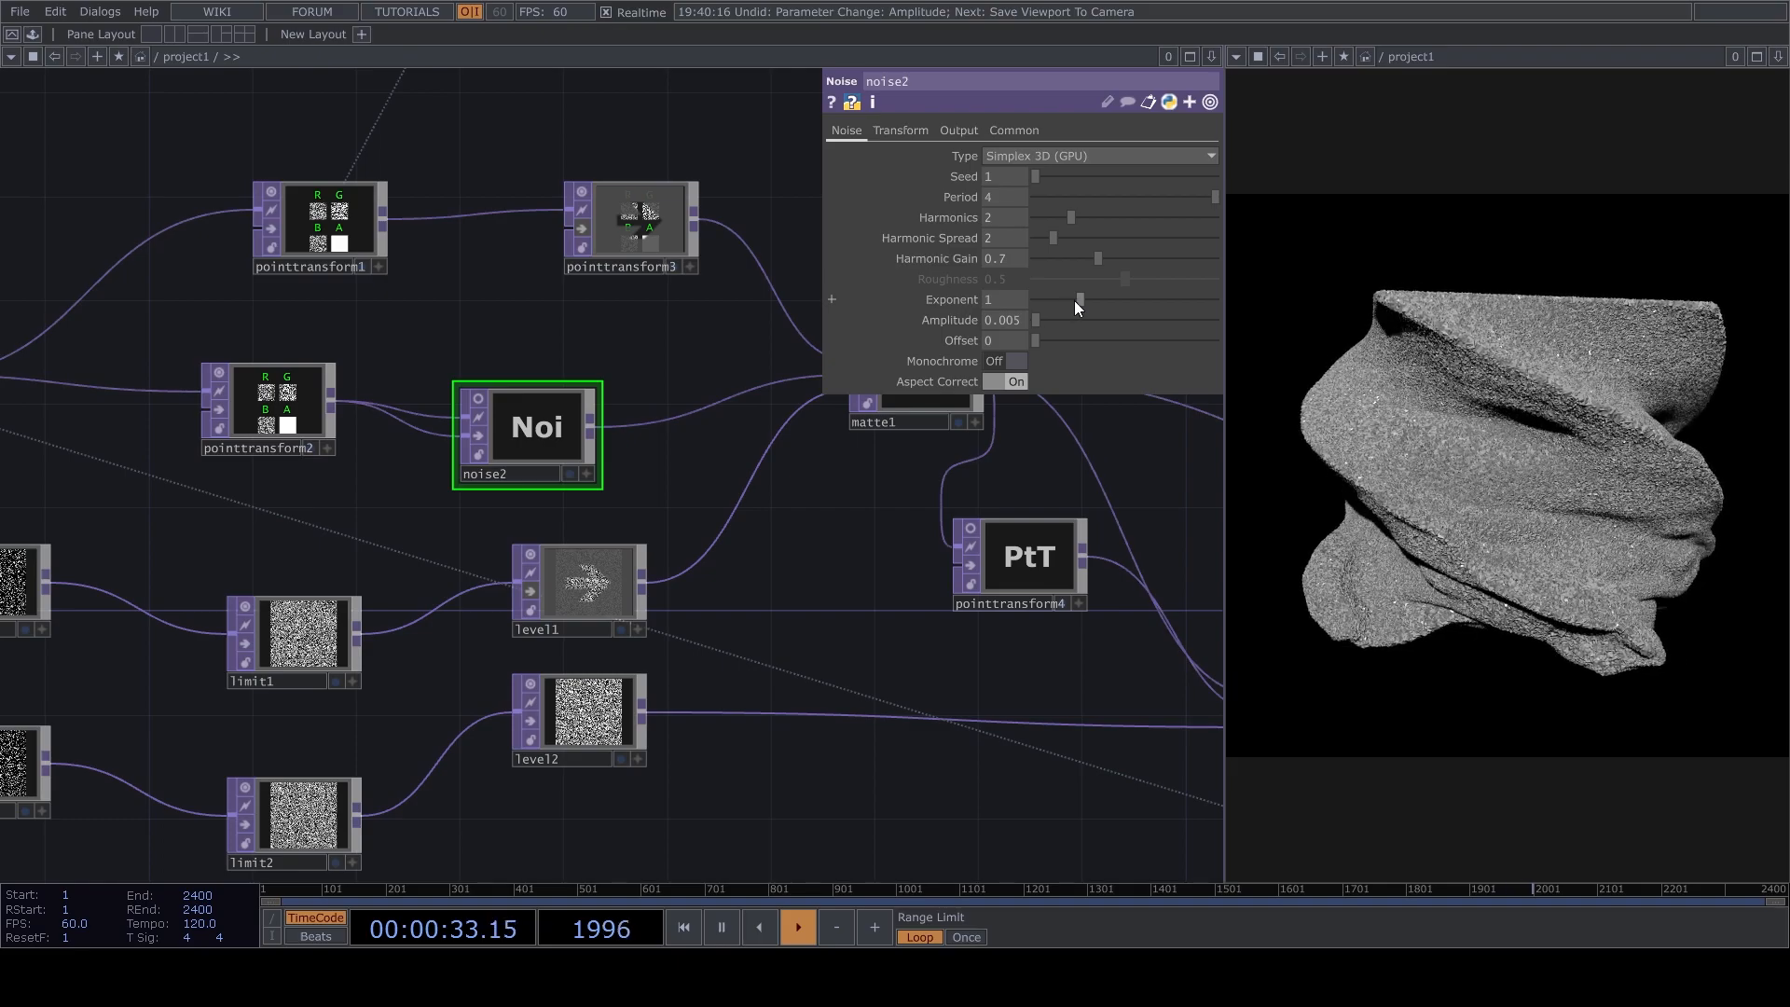
pyautogui.moveTo(1081, 299); pyautogui.dragTo(1105, 308)
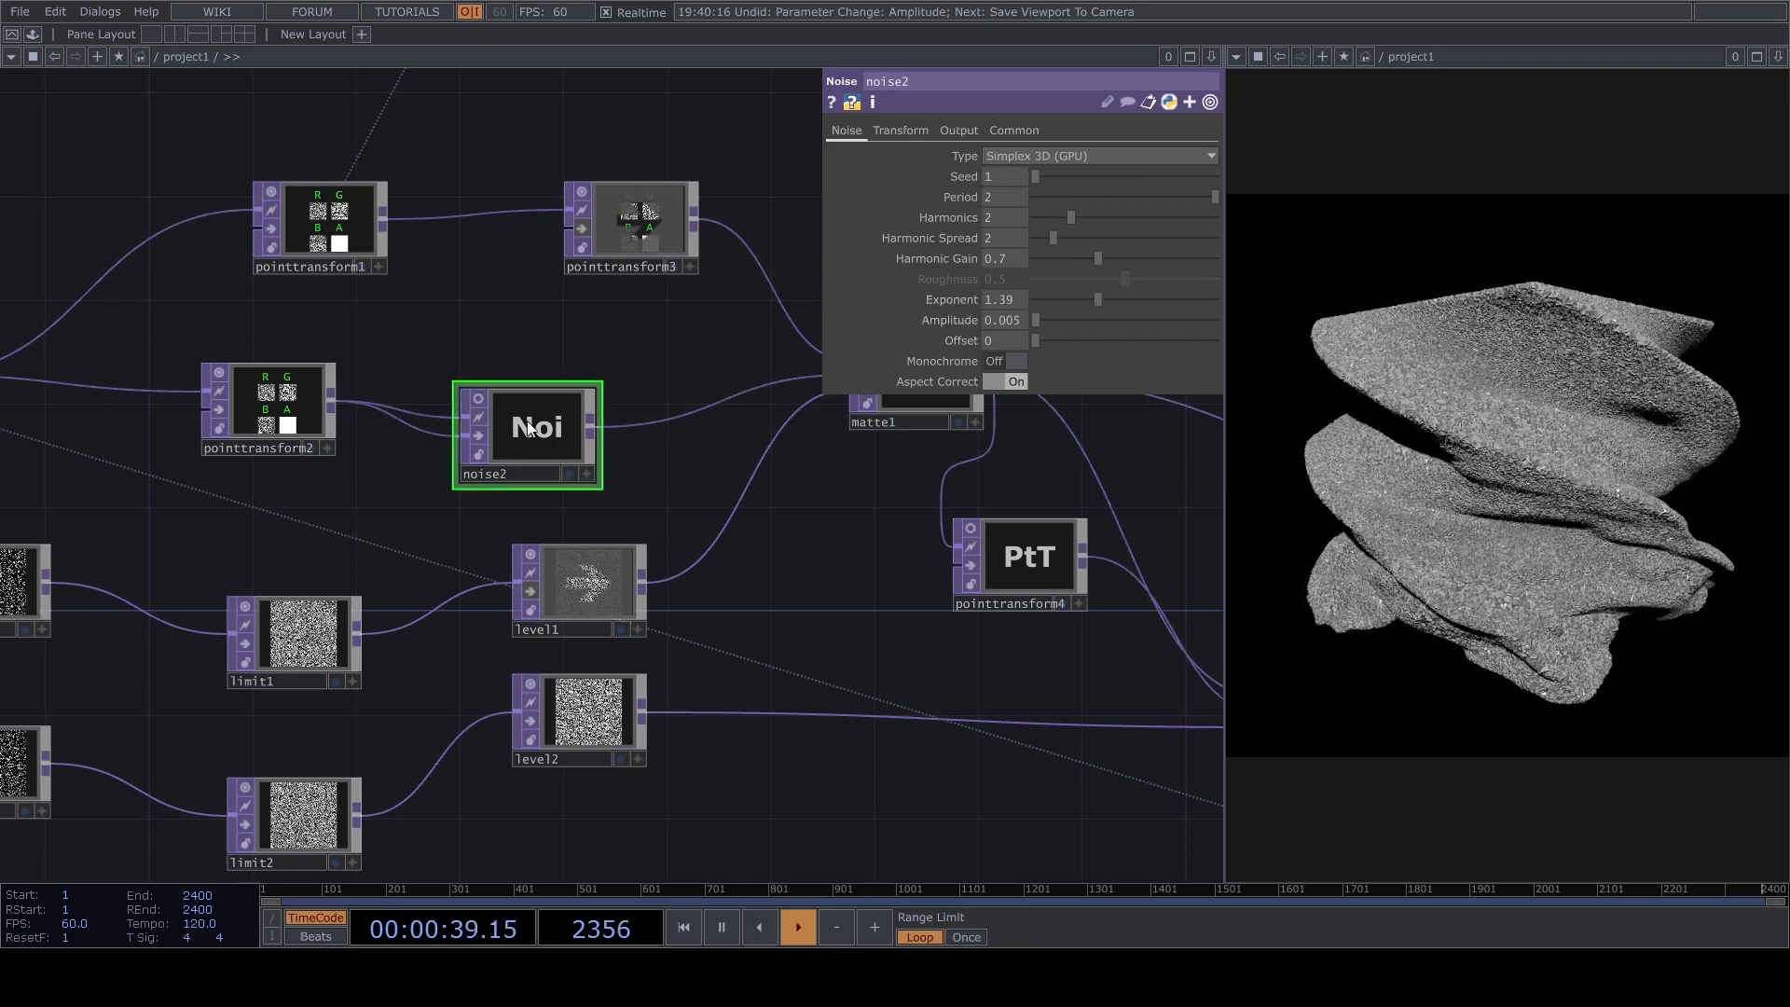
# Set noise2's Amplitude to 0.01.
pyautogui.moveTo(1013, 319); pyautogui.dragTo(1005, 321)
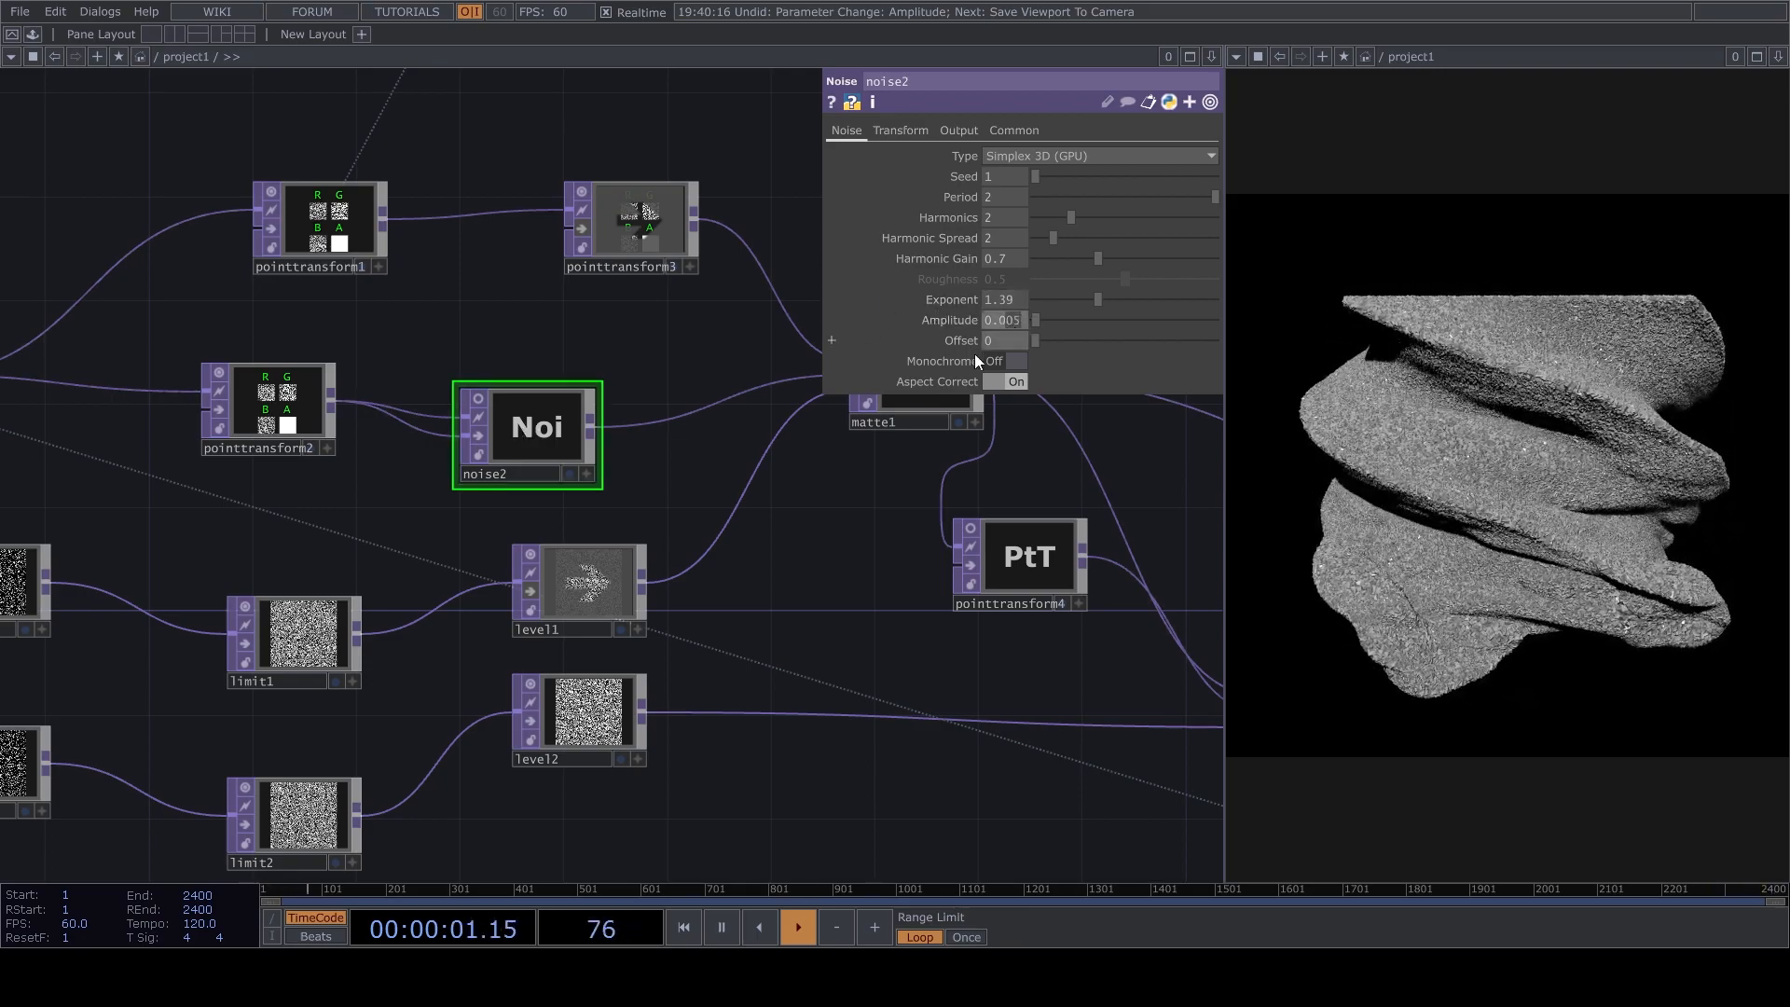
pyautogui.write('1')
pyautogui.press('Return')
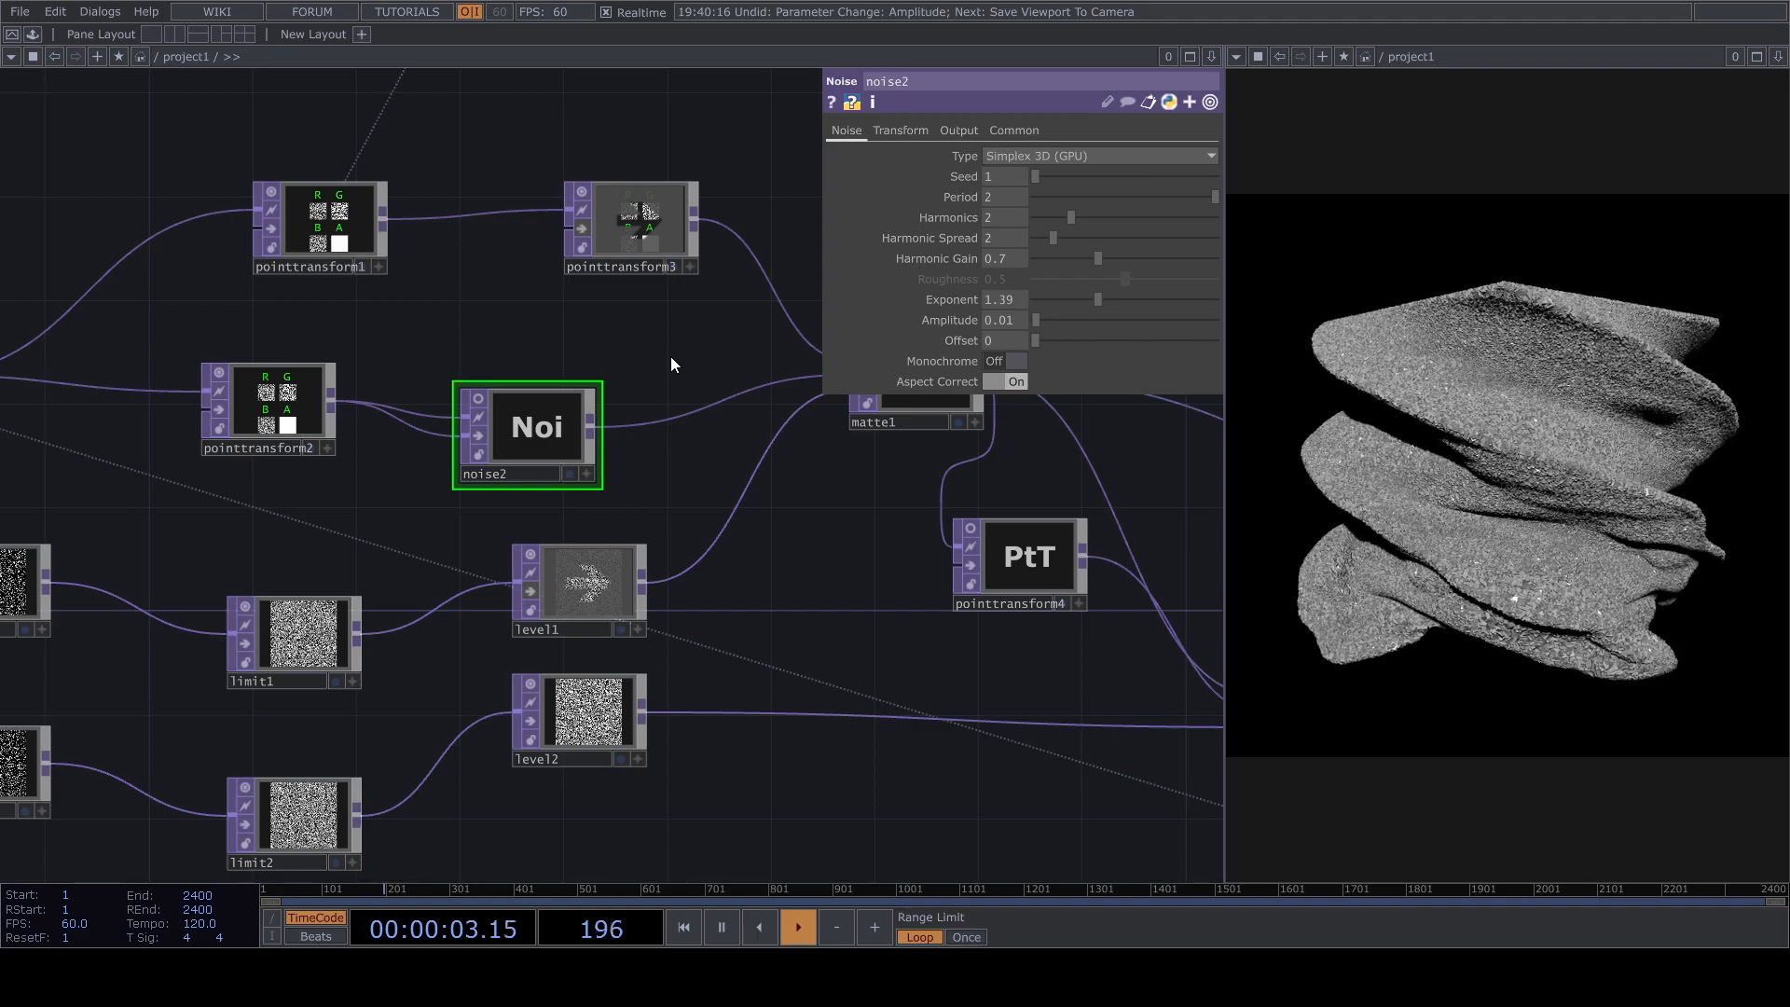
# Pause playback, reconnect pointtransform2 directly to matte1, and place noise2 after matte2 with matte2 feeding both of its inputs.
pyautogui.press('space')
pyautogui.moveTo(435, 395); pyautogui.dragTo(585, 451)
pyautogui.moveTo(862, 467); pyautogui.dragTo(1040, 430)
pyautogui.moveTo(815, 513); pyautogui.dragTo(1138, 533)
pyautogui.moveTo(1063, 623); pyautogui.dragTo(632, 547)
pyautogui.moveTo(717, 429); pyautogui.dragTo(1028, 507)
pyautogui.click(917, 550)
pyautogui.click(895, 513)
pyautogui.moveTo(874, 601); pyautogui.dragTo(858, 462)
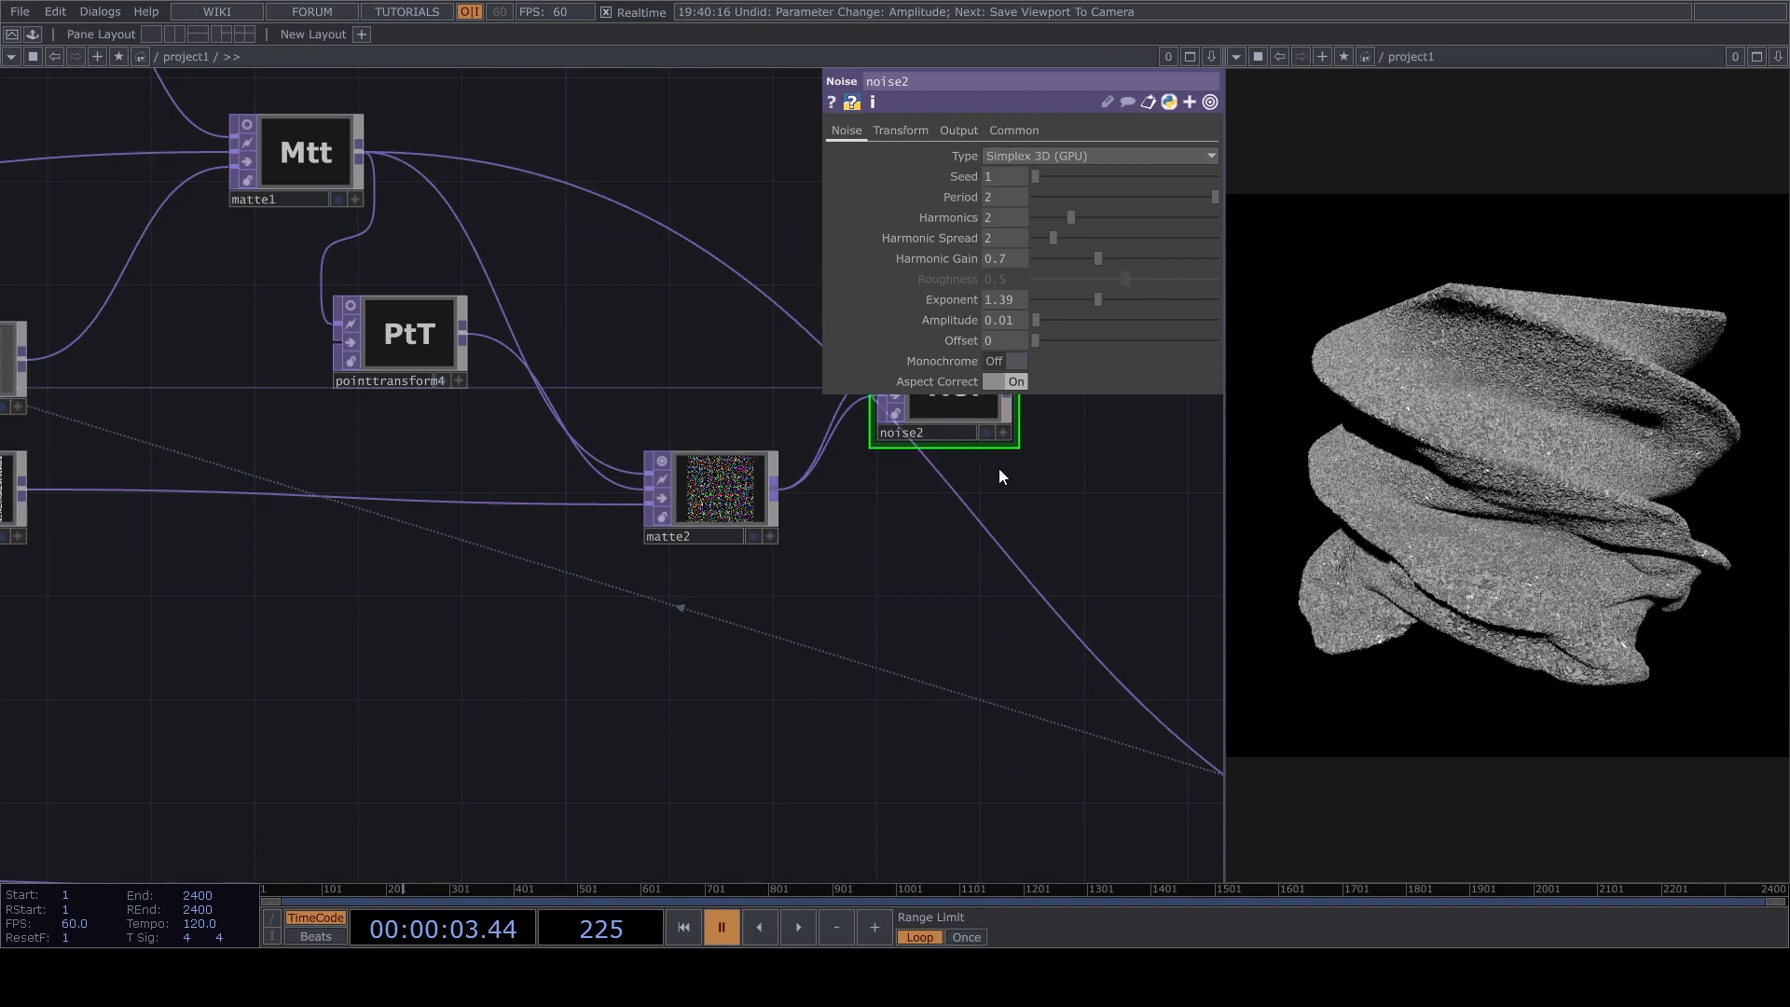
# Connect noise2's output to feedback1's target operator in place of the wire from matte1, and resume playback.
pyautogui.moveTo(998, 470); pyautogui.dragTo(962, 554)
pyautogui.click(959, 608)
pyautogui.moveTo(867, 662); pyautogui.dragTo(926, 585)
pyautogui.press('space')
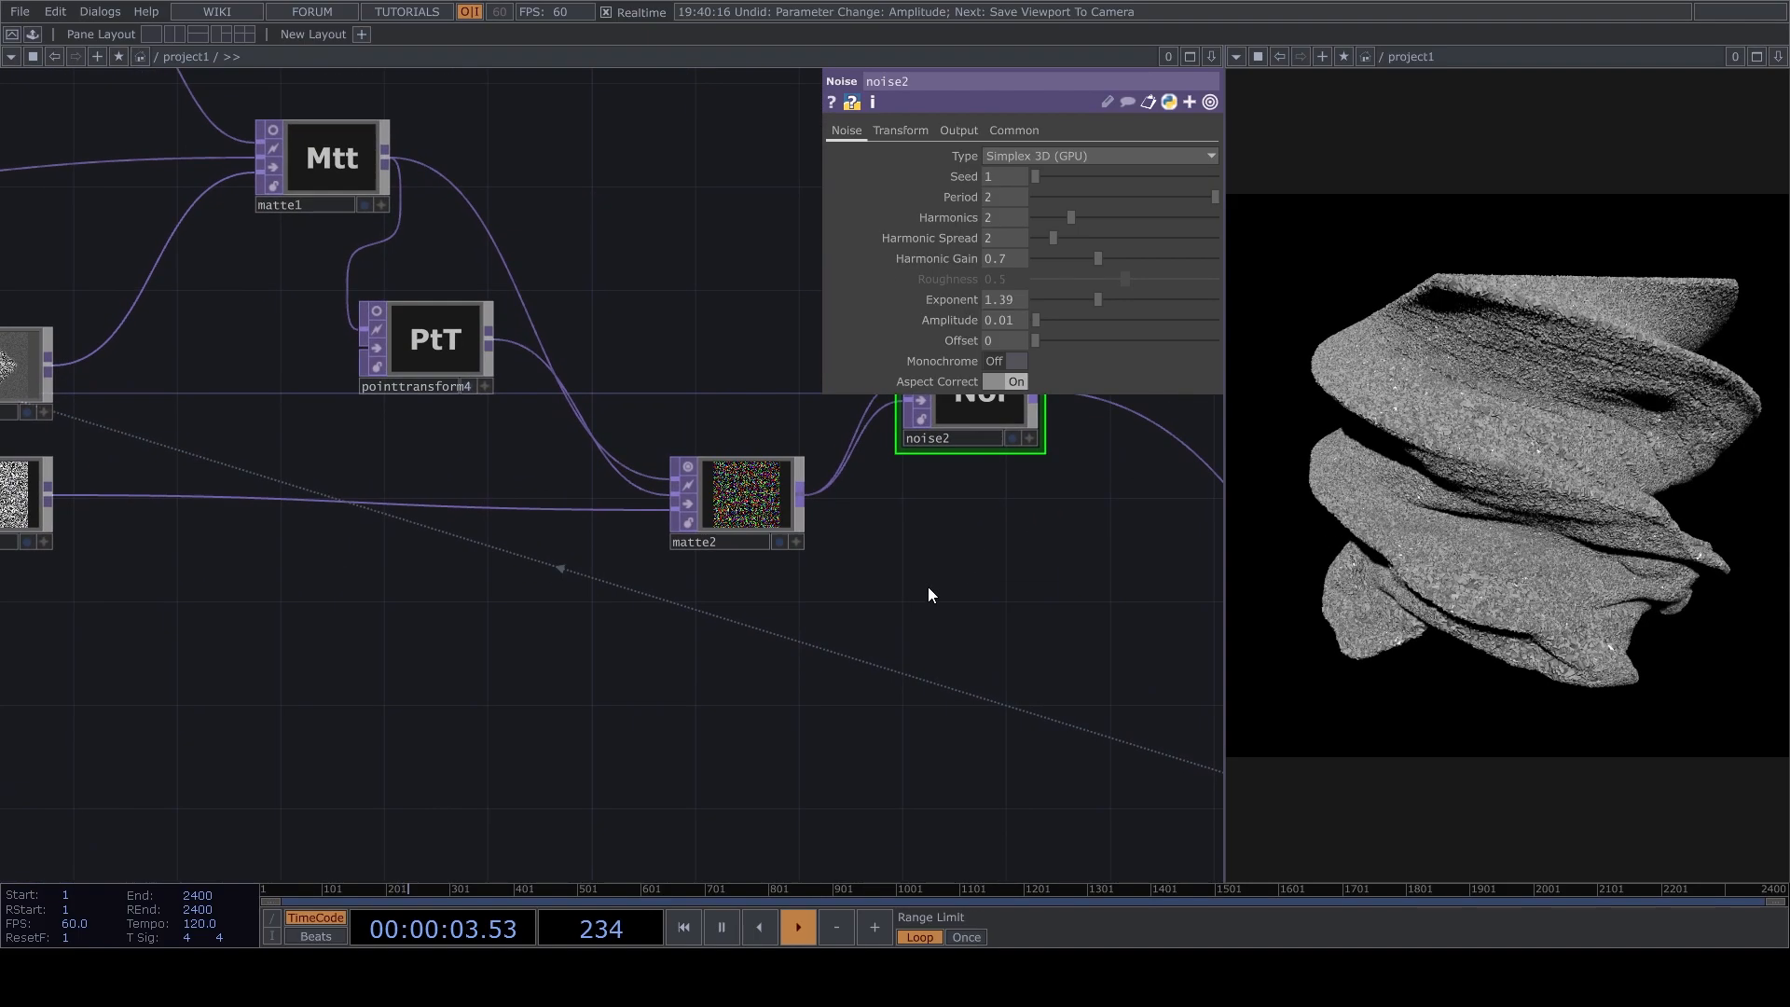
# Activate cam1's viewer and orbit to inspect the point cloud with the noise placed after matte2.
pyautogui.scroll(-5, 886, 582)
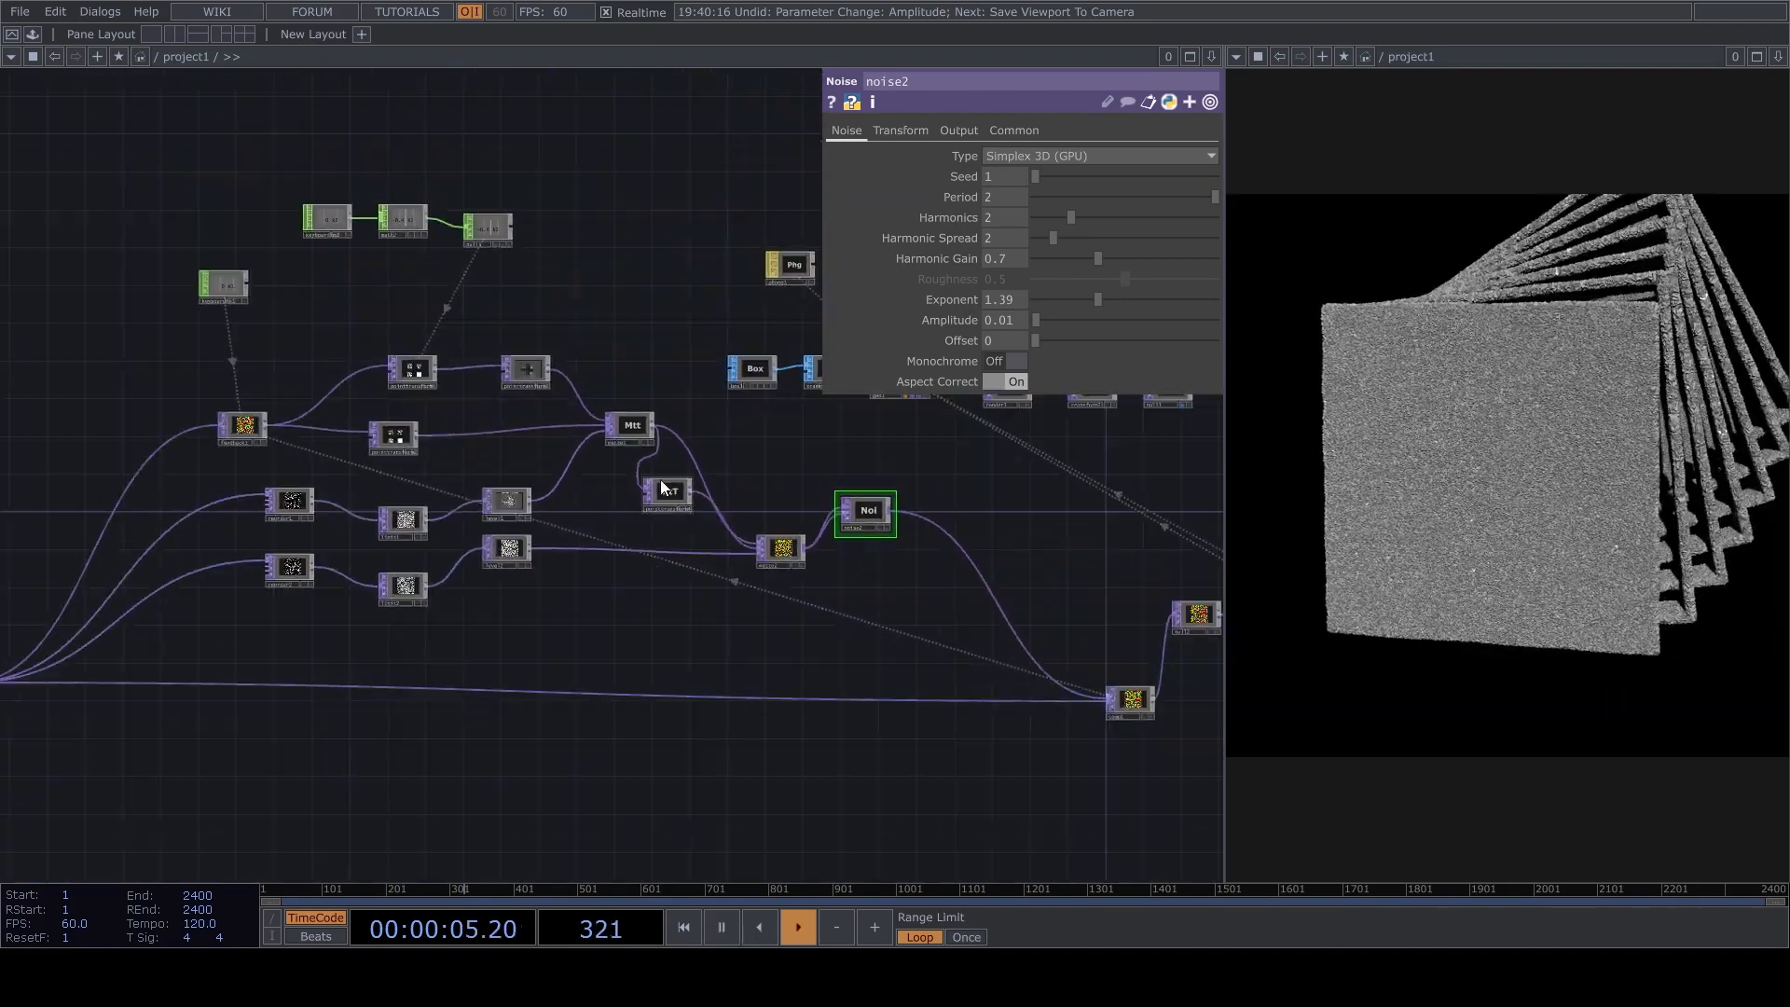
pyautogui.scroll(6, 797, 456)
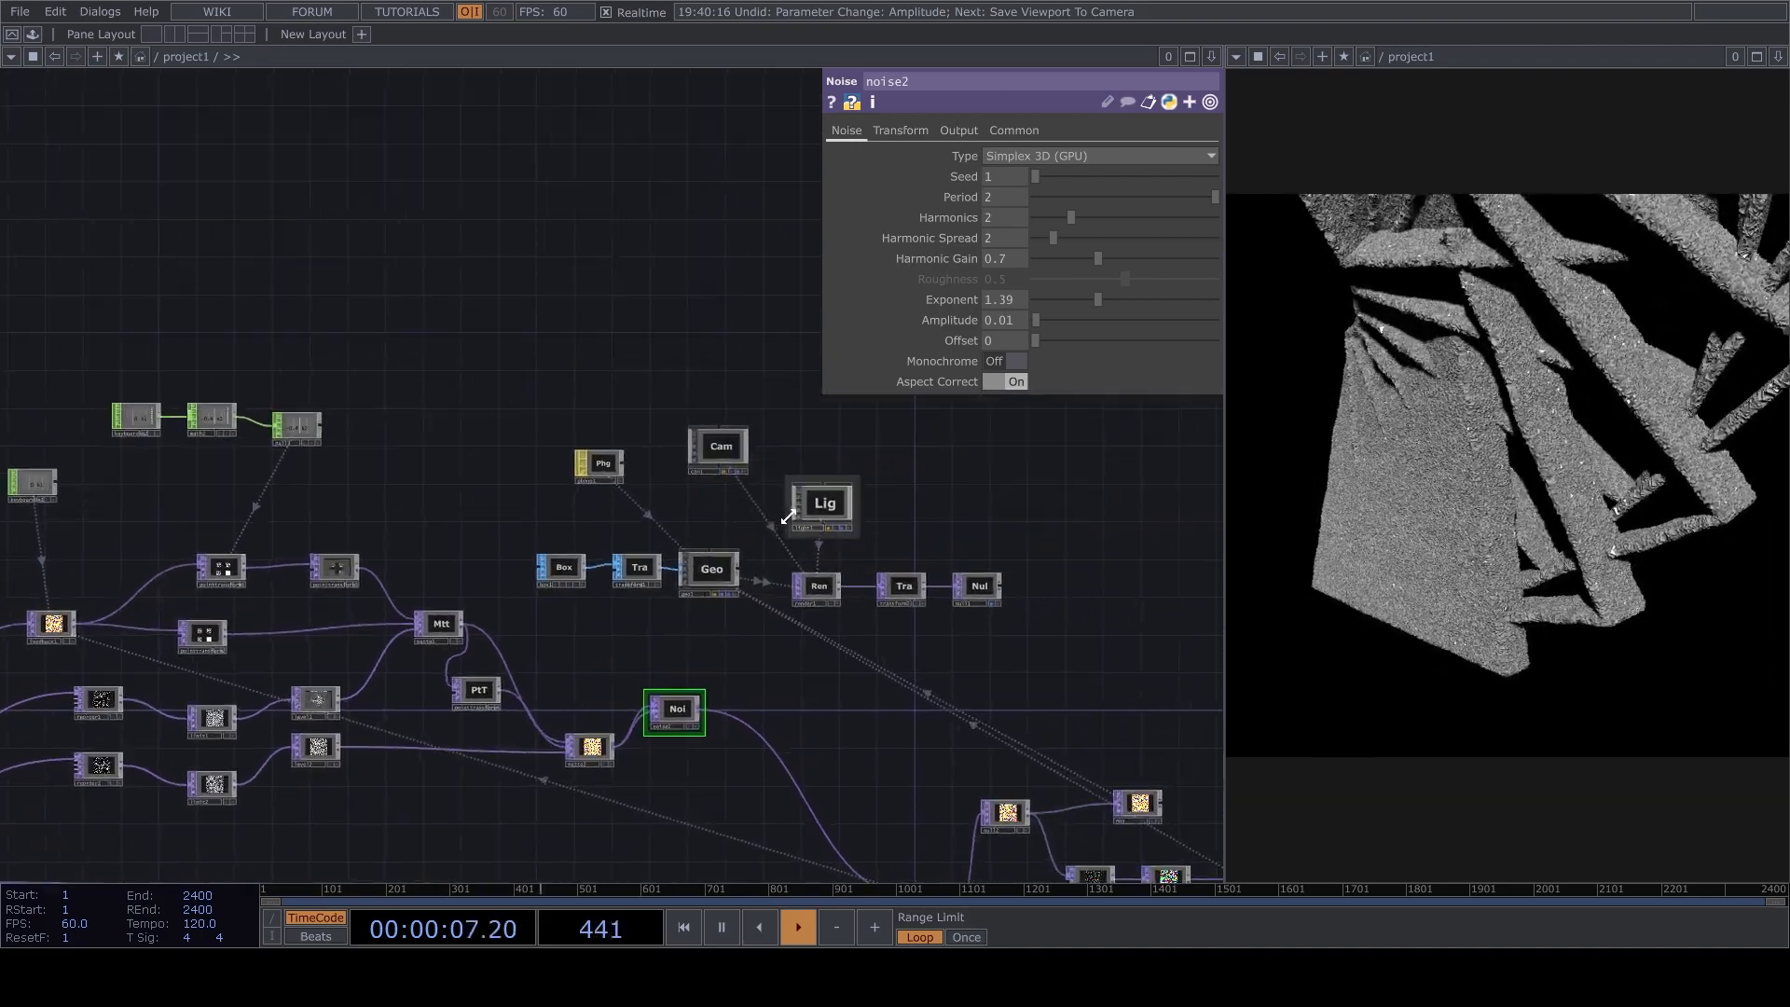
pyautogui.moveTo(793, 590); pyautogui.dragTo(817, 530)
pyautogui.click(778, 388)
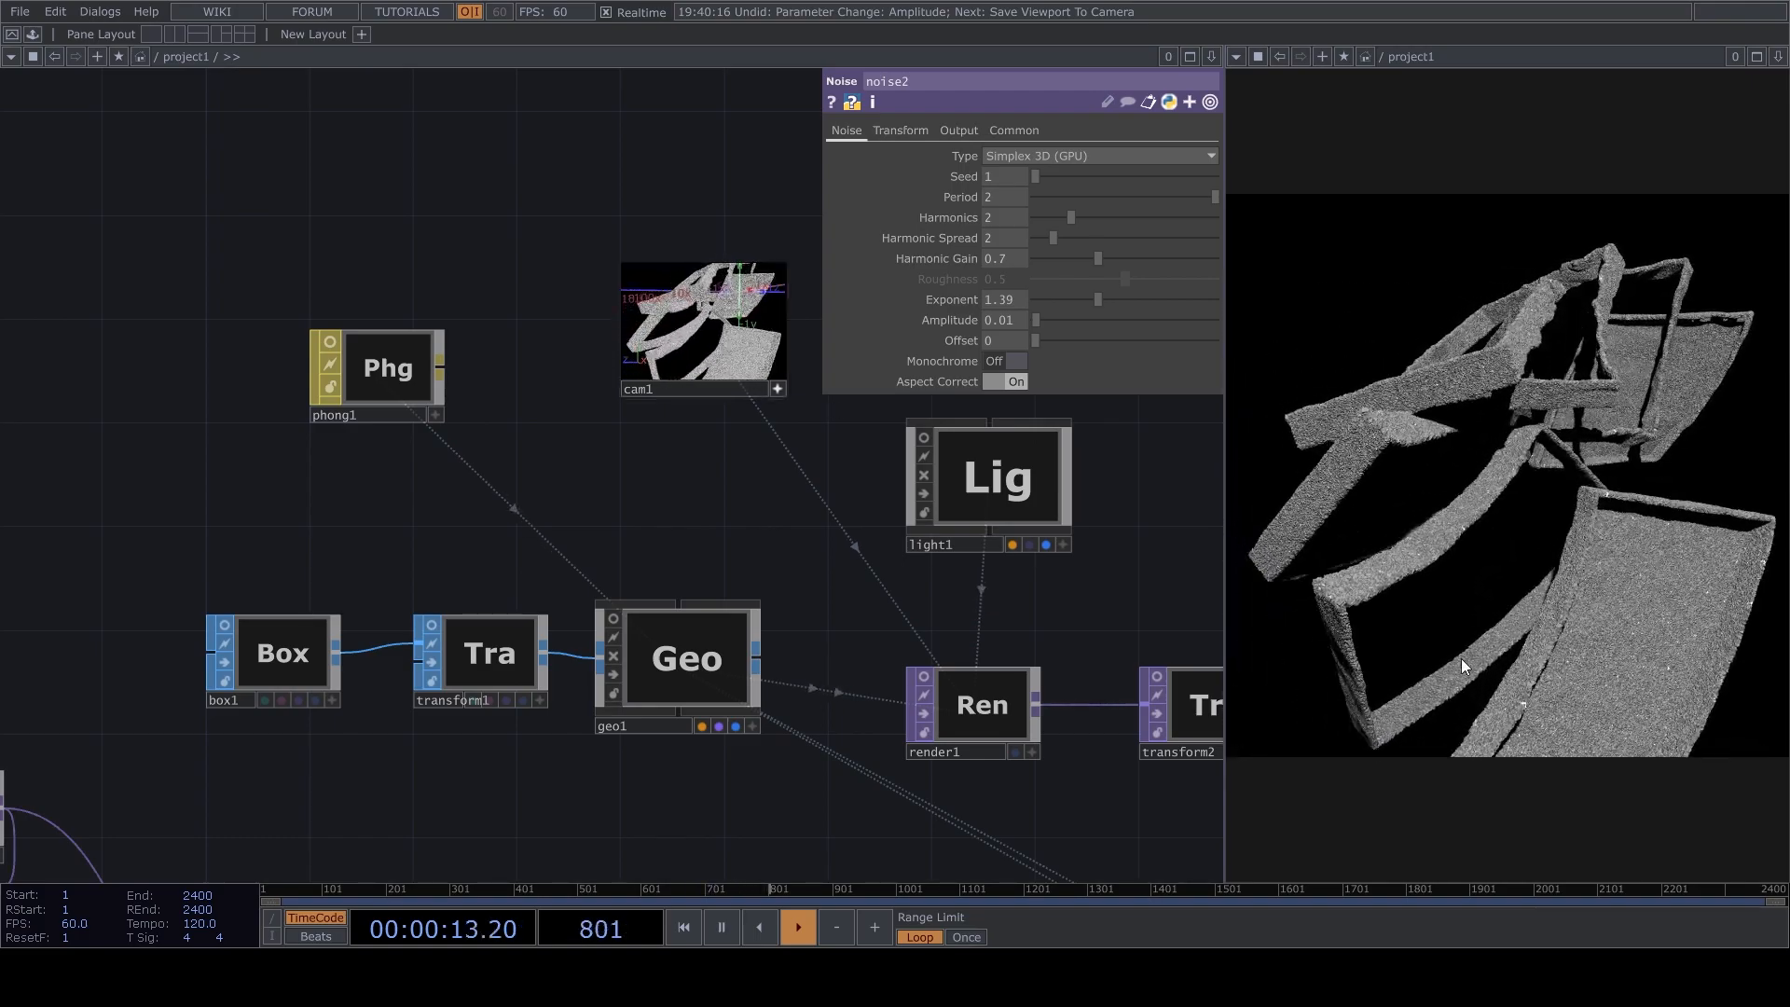
pyautogui.moveTo(744, 668); pyautogui.dragTo(744, 590)
pyautogui.moveTo(839, 541); pyautogui.dragTo(768, 312)
# Examine the feedback loop's branches across the network and return to the camera and render chain.
pyautogui.scroll(-4, 768, 313)
pyautogui.scroll(6, 423, 681)
pyautogui.moveTo(423, 681); pyautogui.dragTo(839, 644)
pyautogui.scroll(-1, 393, 590)
pyautogui.scroll(-1, 393, 590)
pyautogui.moveTo(393, 590); pyautogui.dragTo(509, 602)
pyautogui.scroll(3, 204, 512)
pyautogui.click(205, 512)
pyautogui.moveTo(612, 570); pyautogui.dragTo(223, 862)
pyautogui.moveTo(856, 481); pyautogui.dragTo(604, 689)
pyautogui.moveTo(654, 483); pyautogui.dragTo(304, 591)
pyautogui.scroll(-3, 632, 418)
pyautogui.scroll(-3, 632, 418)
pyautogui.scroll(8, 743, 299)
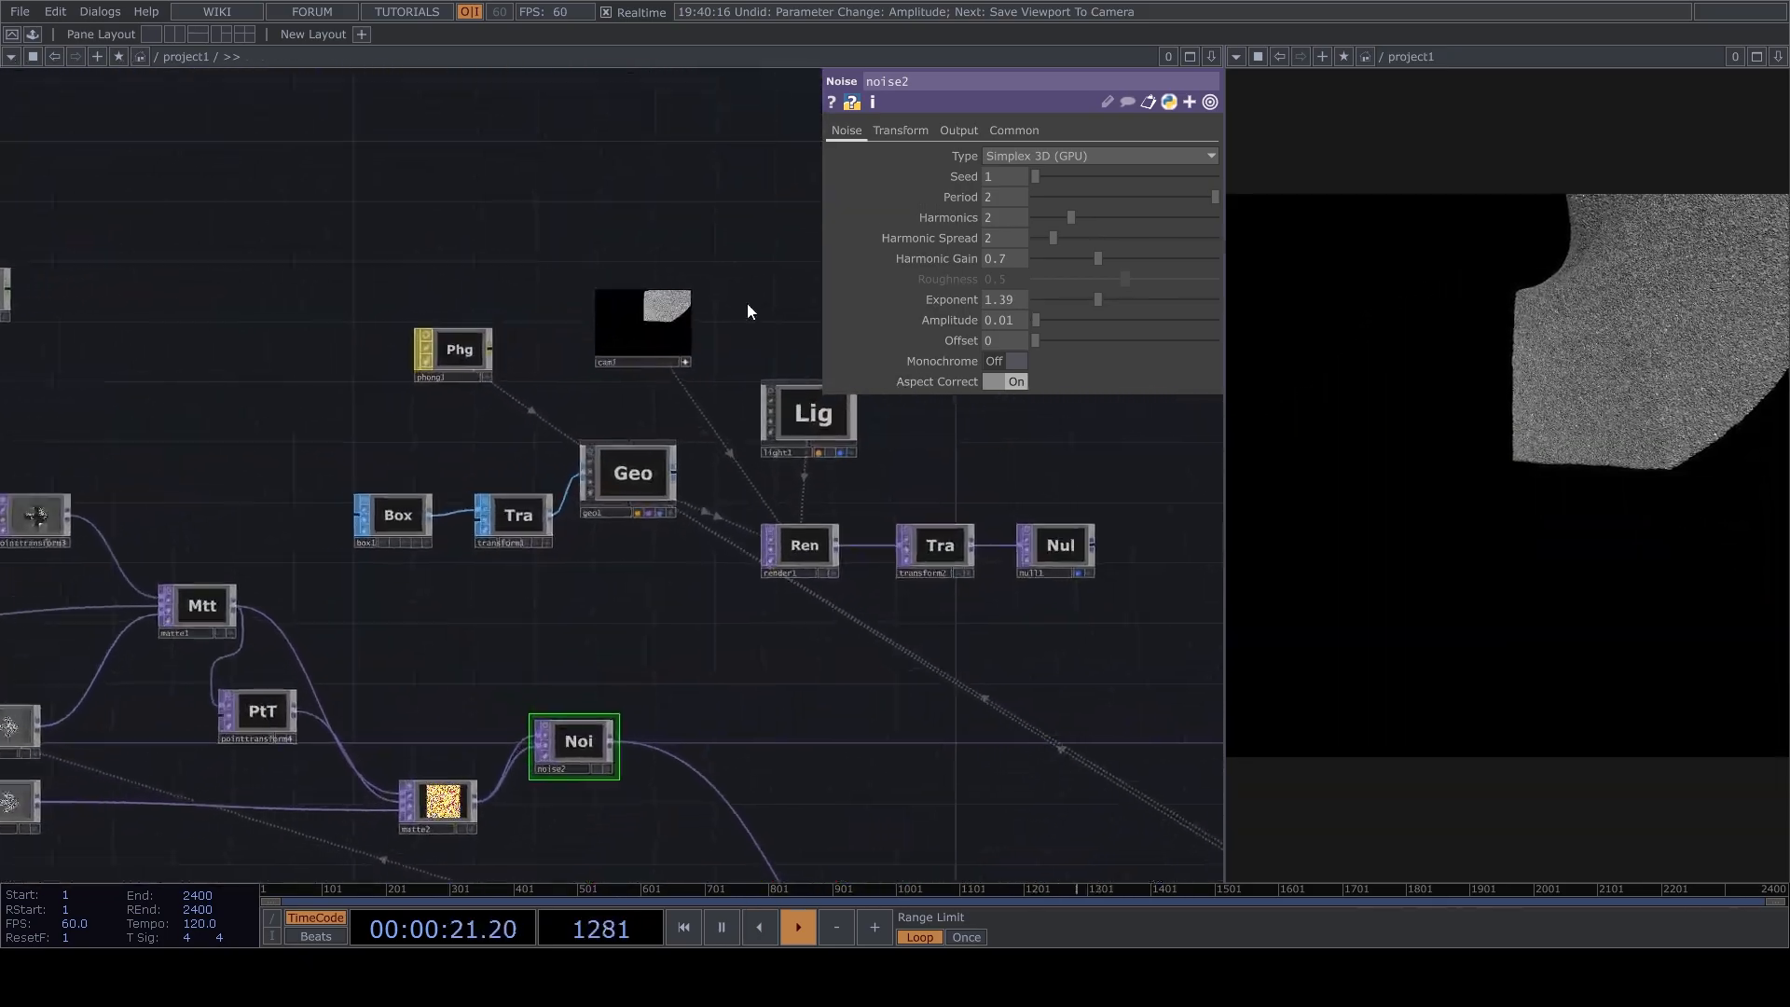
# Zoom and orbit in cam1's viewer to follow the bending cube-shaped point cloud from several sides.
pyautogui.moveTo(508, 310); pyautogui.dragTo(646, 427)
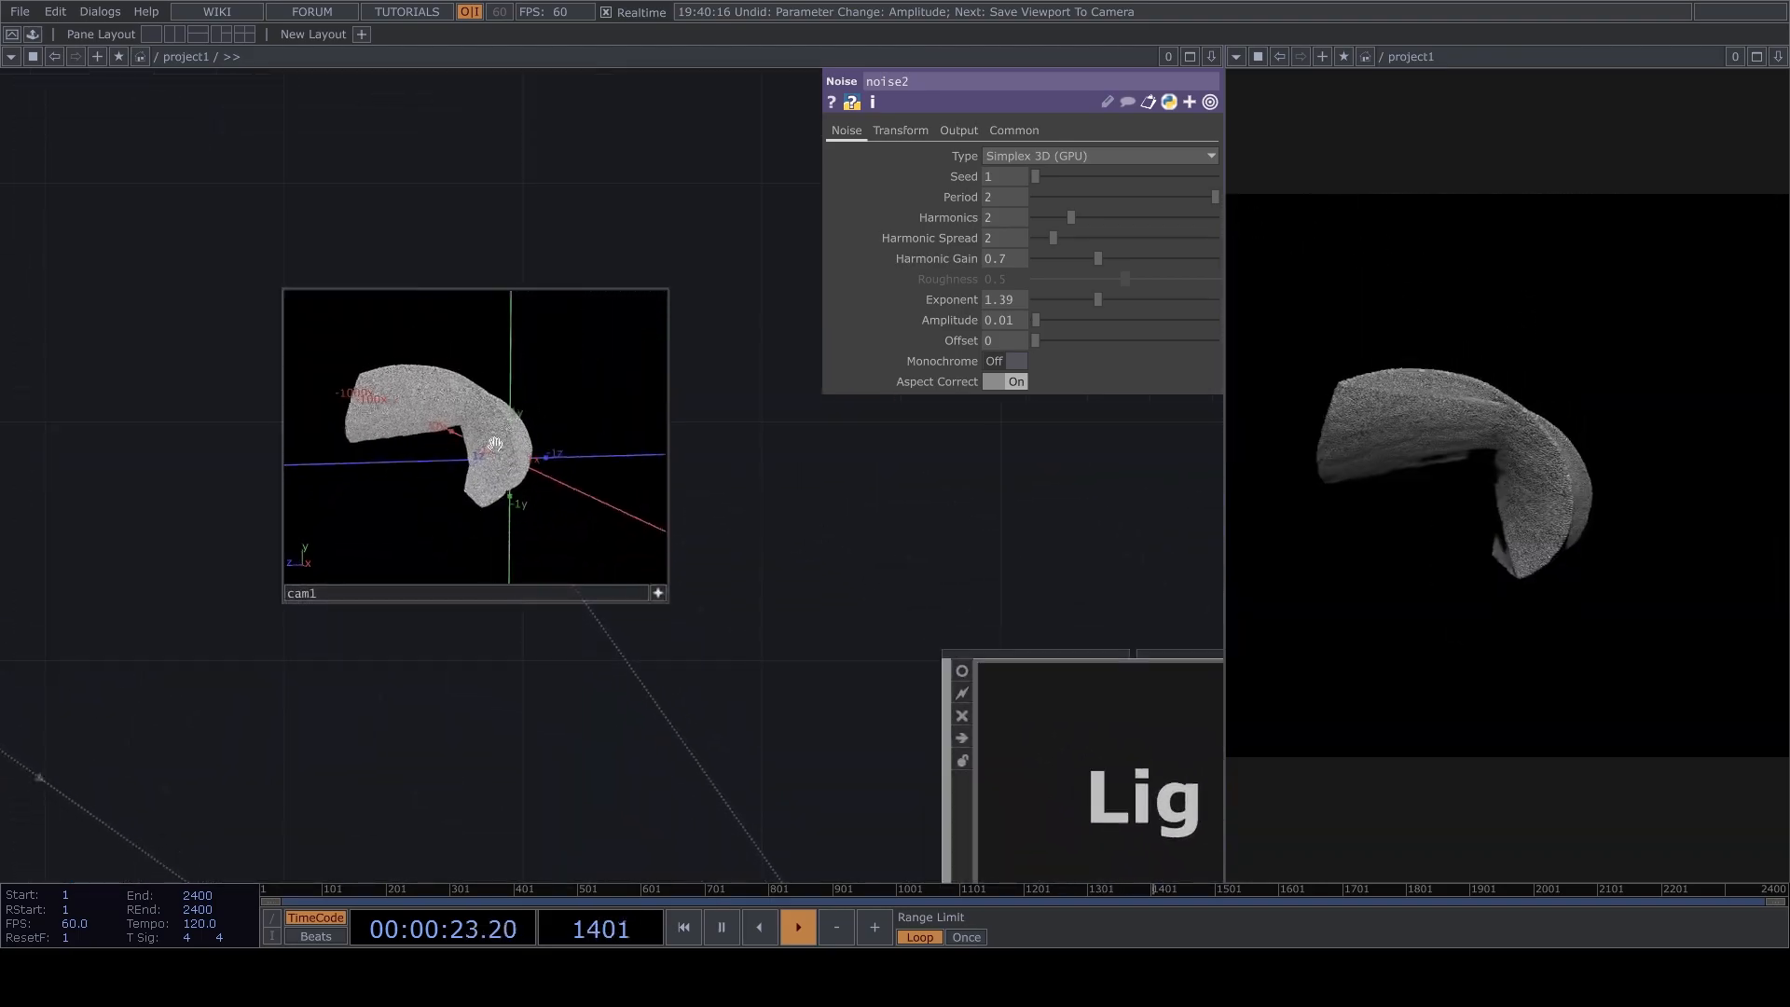
pyautogui.moveTo(552, 462); pyautogui.dragTo(569, 514)
pyautogui.scroll(-5, 778, 466)
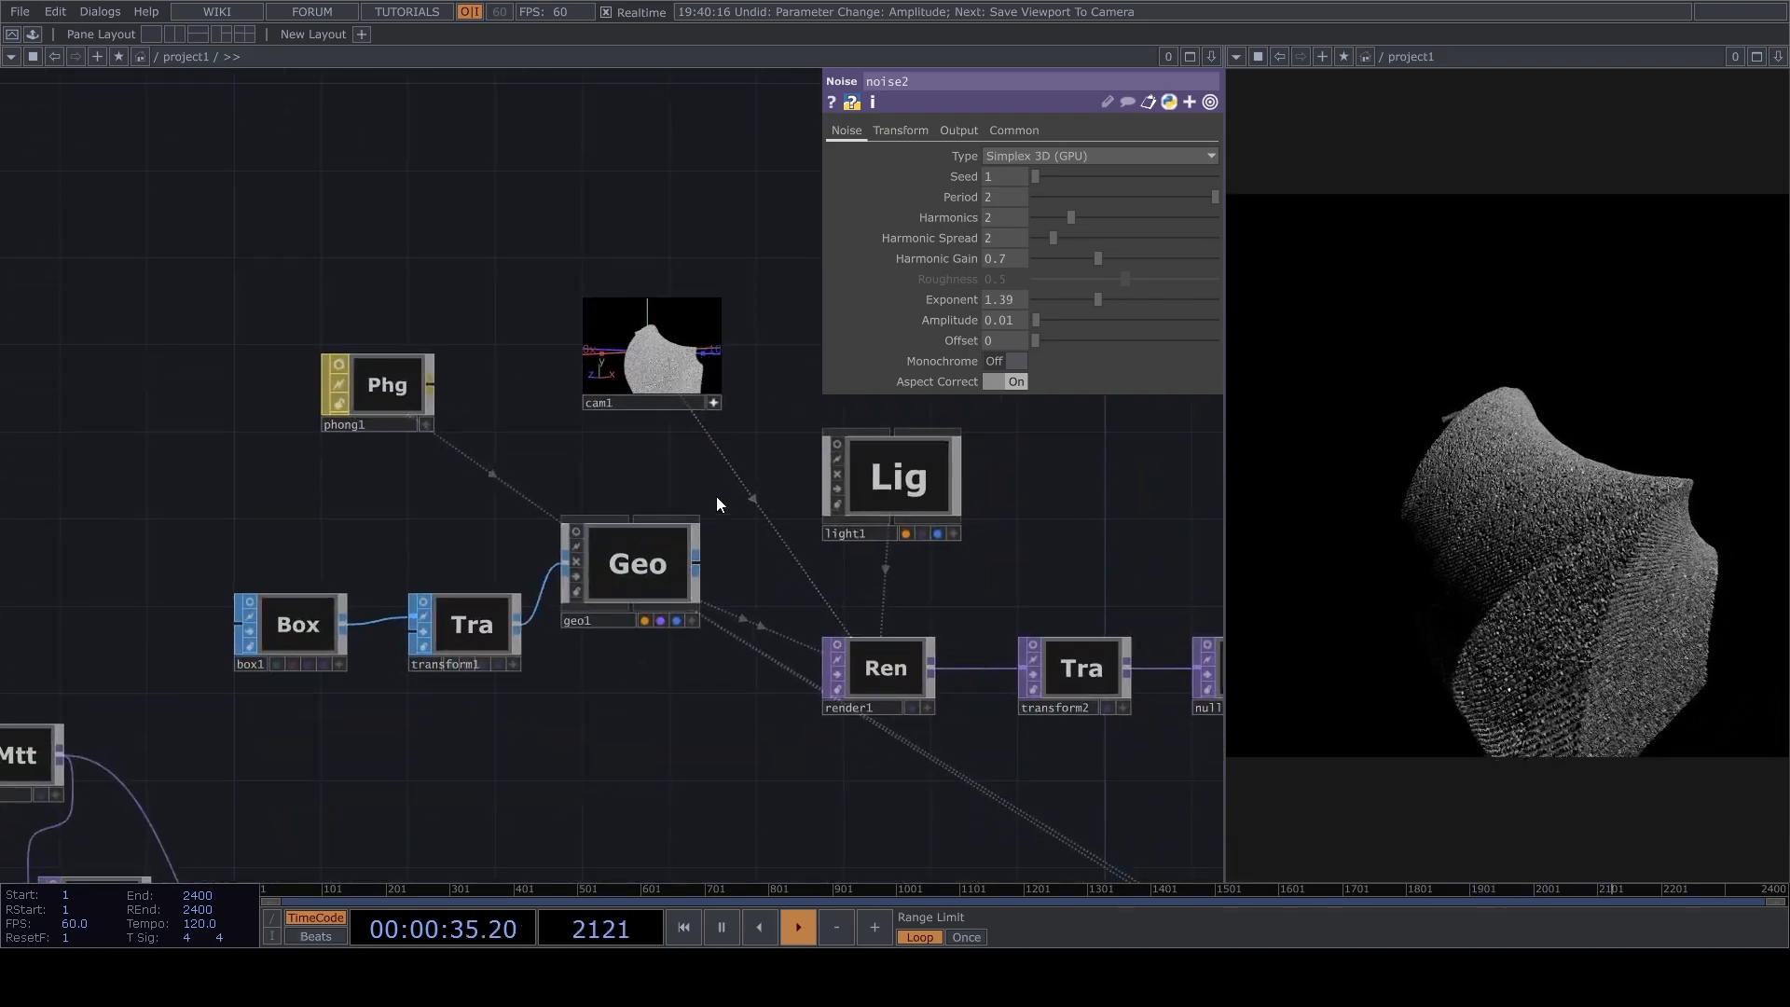
pyautogui.scroll(2, 716, 496)
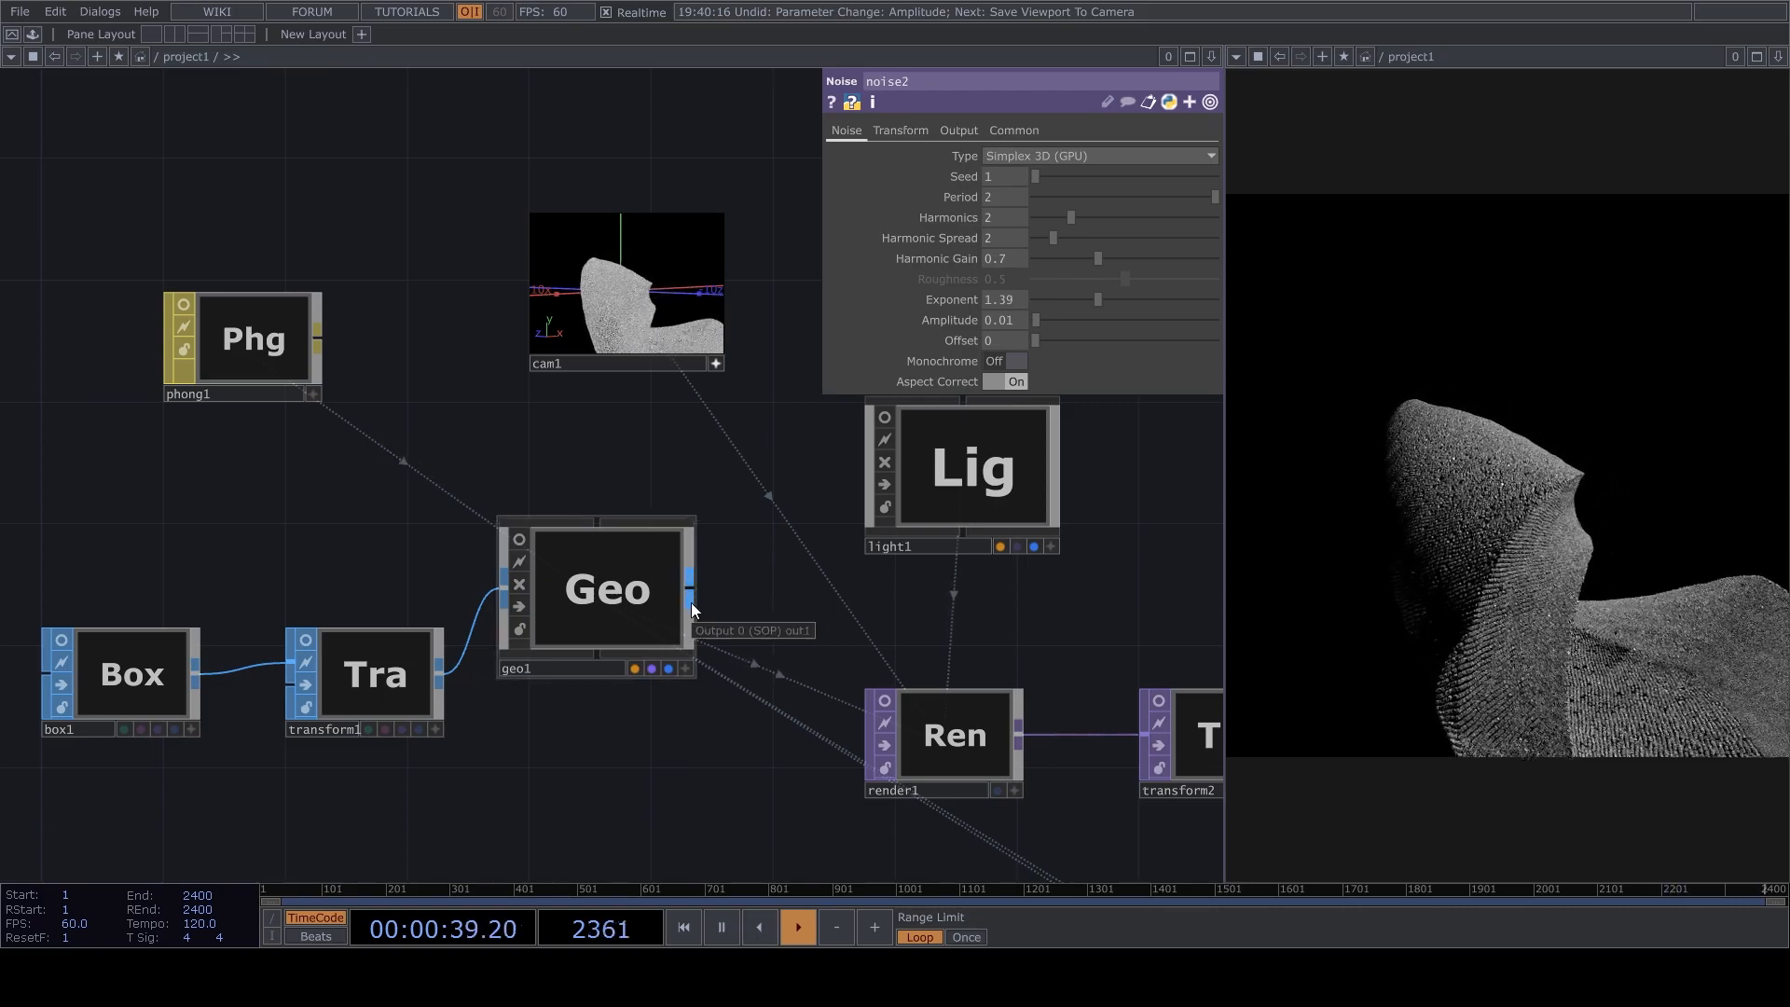
pyautogui.moveTo(665, 397); pyautogui.dragTo(567, 451)
pyautogui.moveTo(558, 341); pyautogui.dragTo(546, 382)
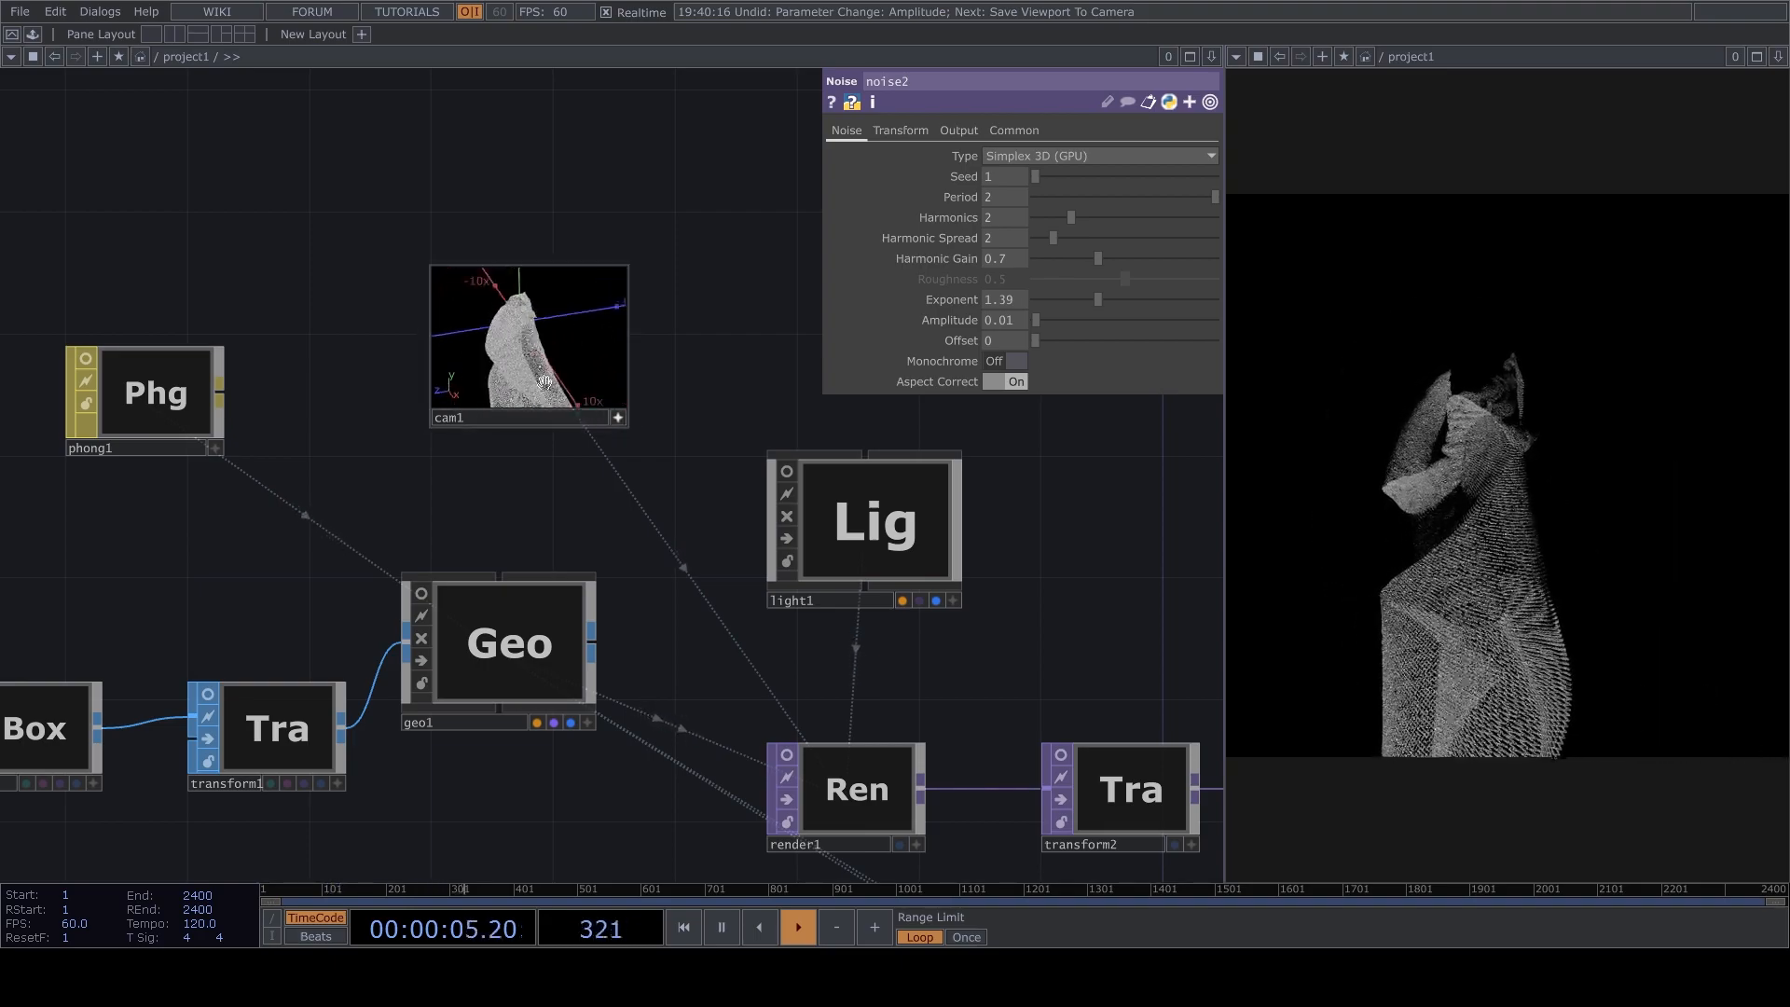
# Set pointtransform4's X translation to 0.
pyautogui.moveTo(732, 467); pyautogui.dragTo(732, 349)
pyautogui.scroll(-5, 695, 550)
pyautogui.moveTo(695, 559); pyautogui.dragTo(638, 595)
pyautogui.scroll(4, 457, 716)
pyautogui.moveTo(579, 780); pyautogui.dragTo(704, 661)
pyautogui.moveTo(717, 562); pyautogui.dragTo(848, 671)
pyautogui.moveTo(492, 637); pyautogui.dragTo(492, 616)
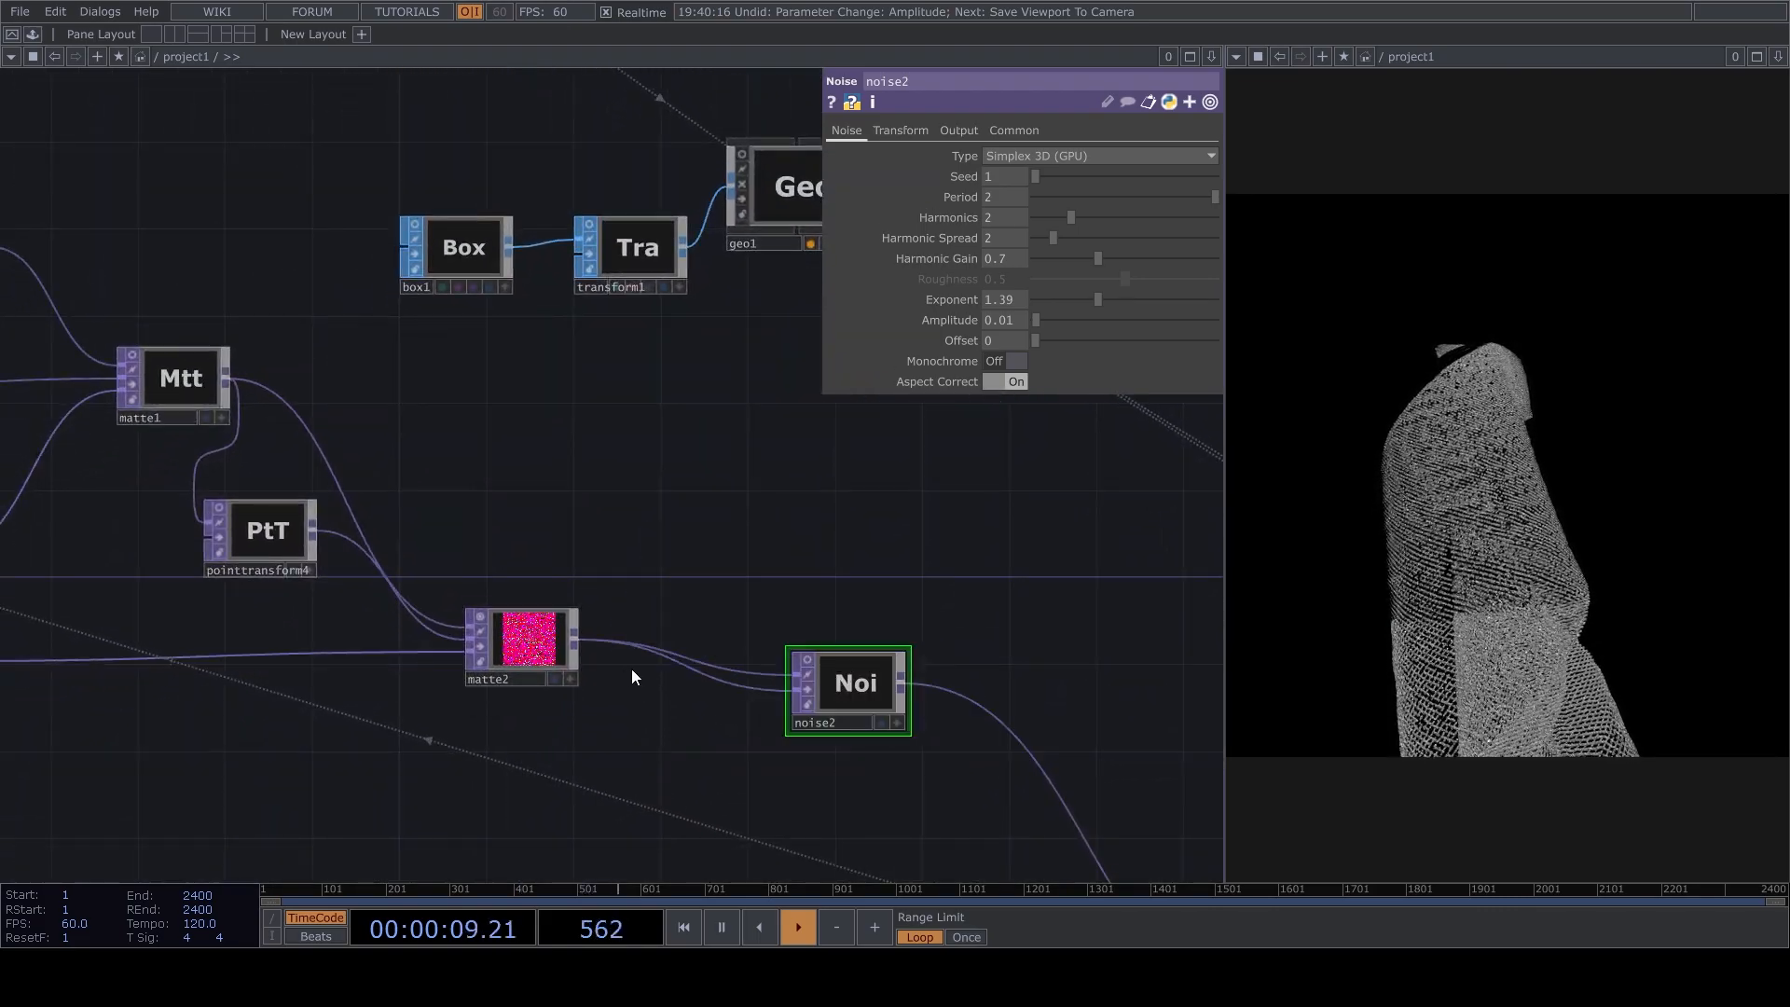
pyautogui.click(468, 608)
pyautogui.moveTo(830, 648); pyautogui.dragTo(927, 629)
pyautogui.click(923, 679)
pyautogui.click(338, 517)
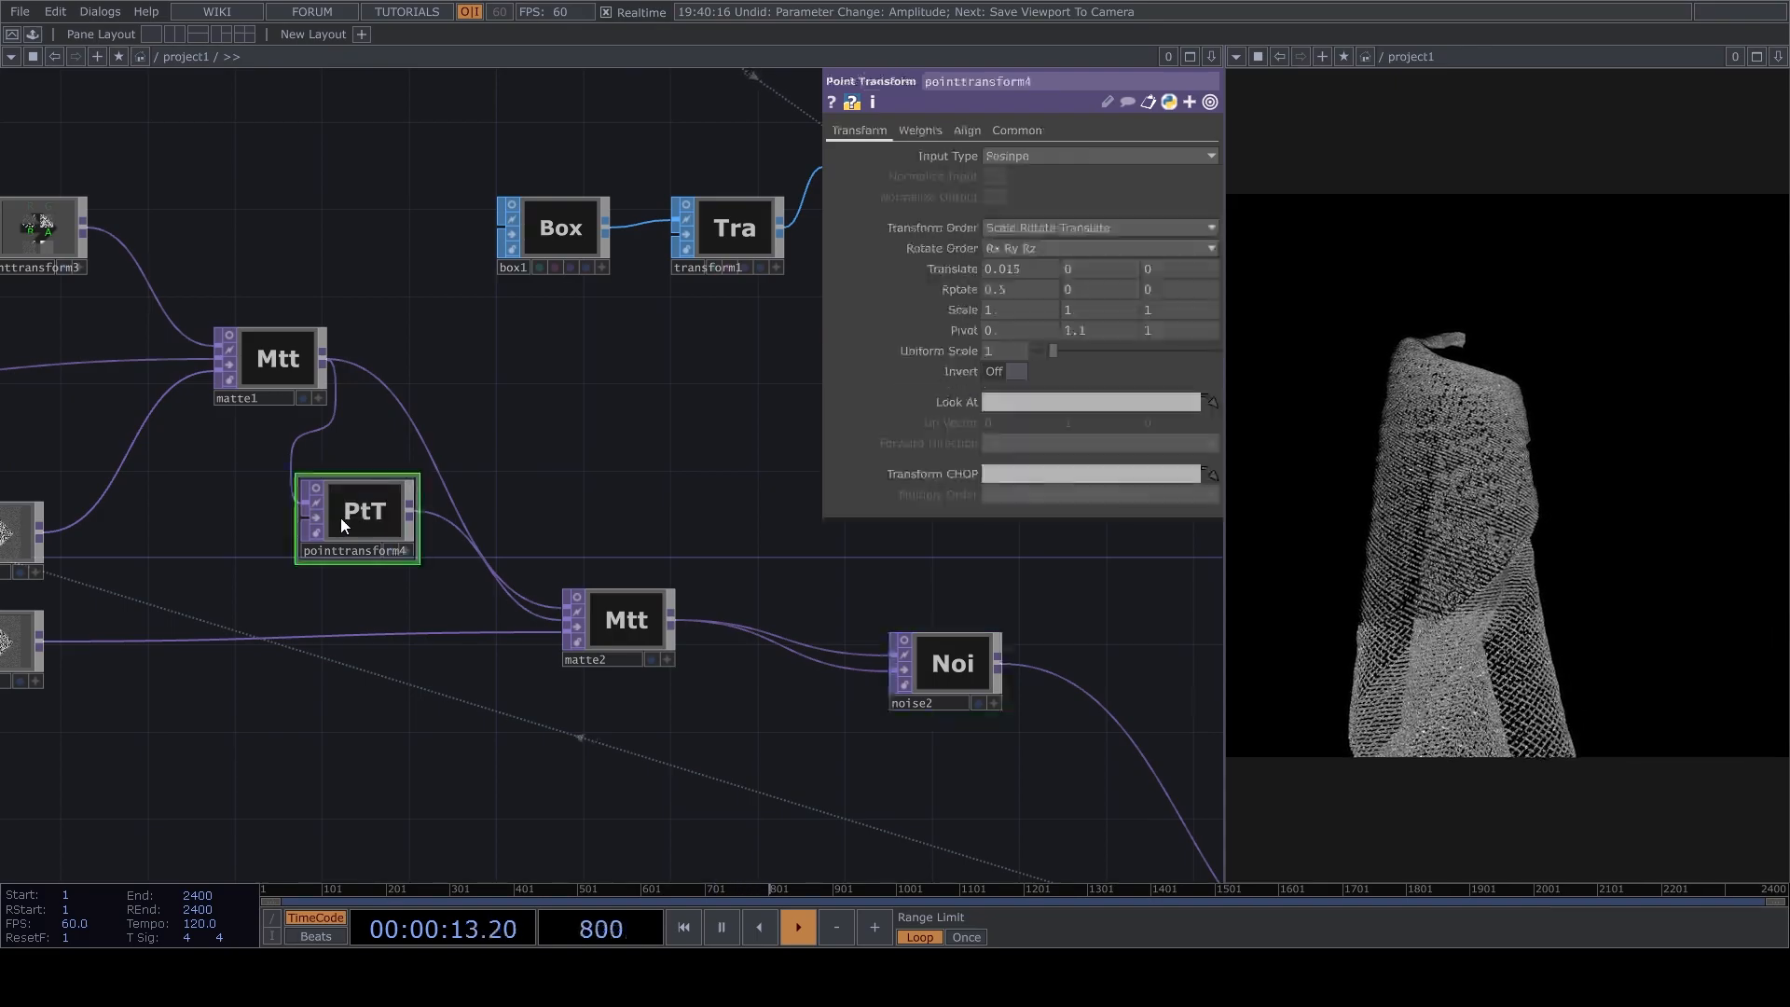
pyautogui.write('0')
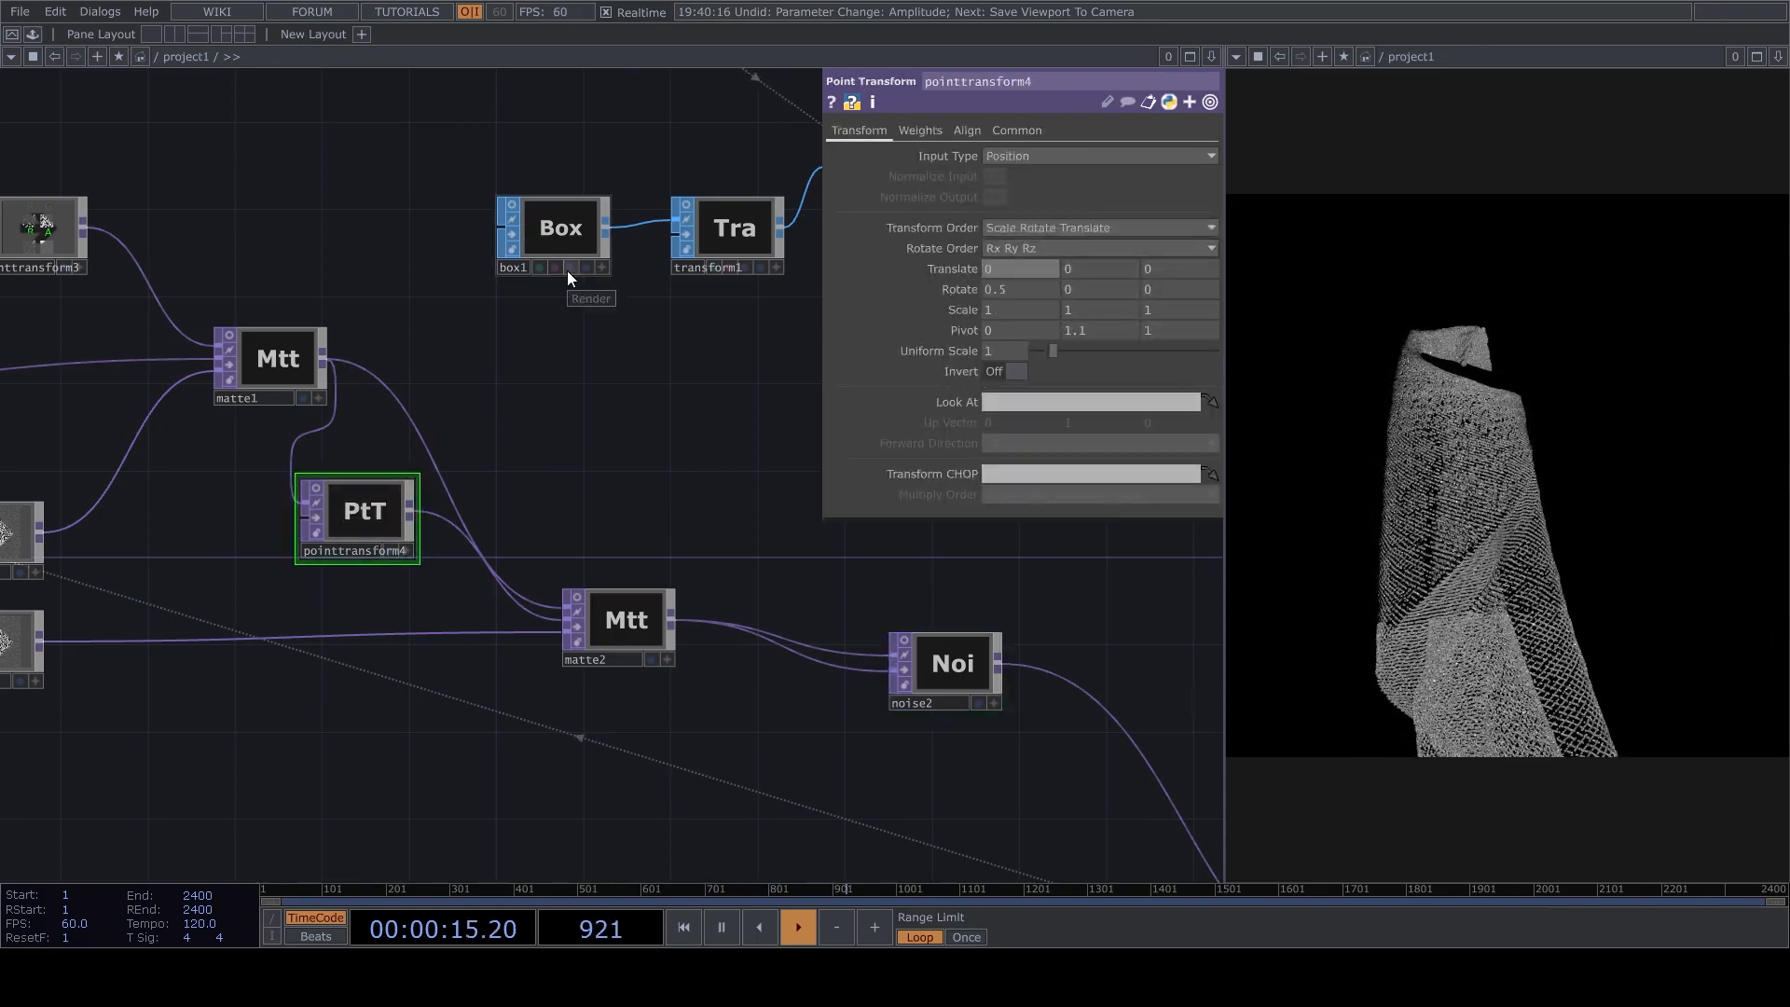
# Change the pointGenerator's shape to Sphere Surface.
pyautogui.scroll(-5, 729, 419)
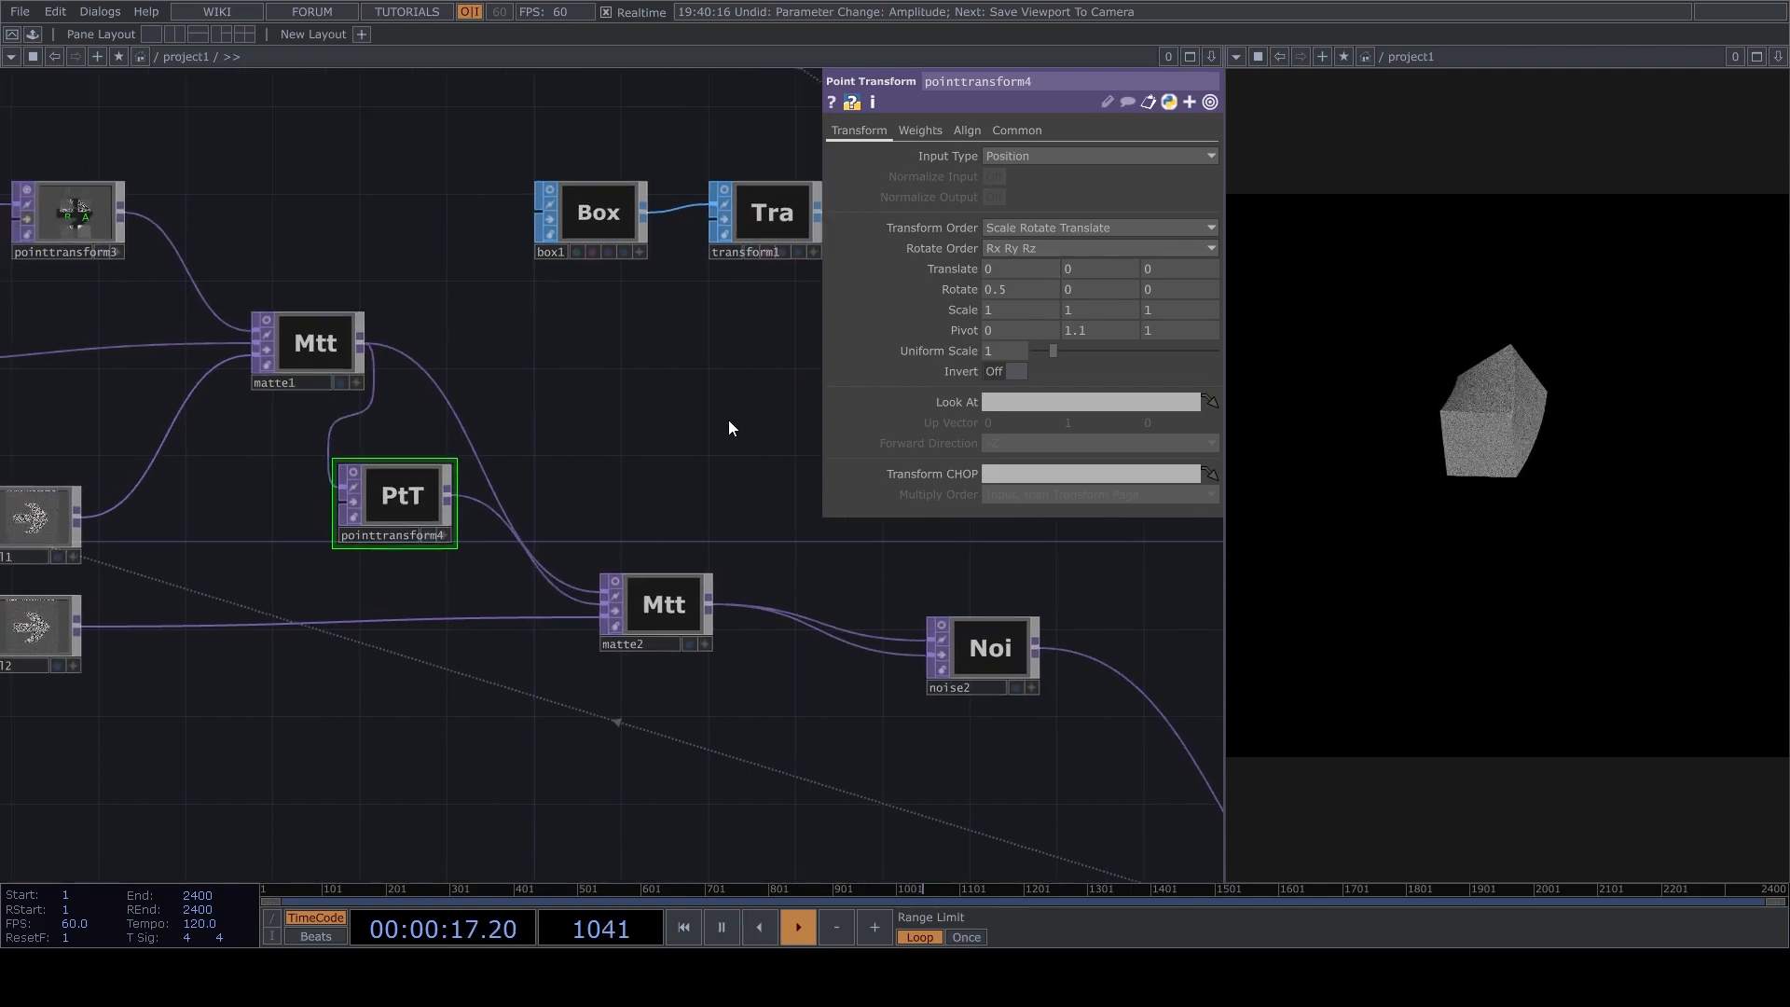
pyautogui.scroll(5, 392, 533)
pyautogui.click(328, 528)
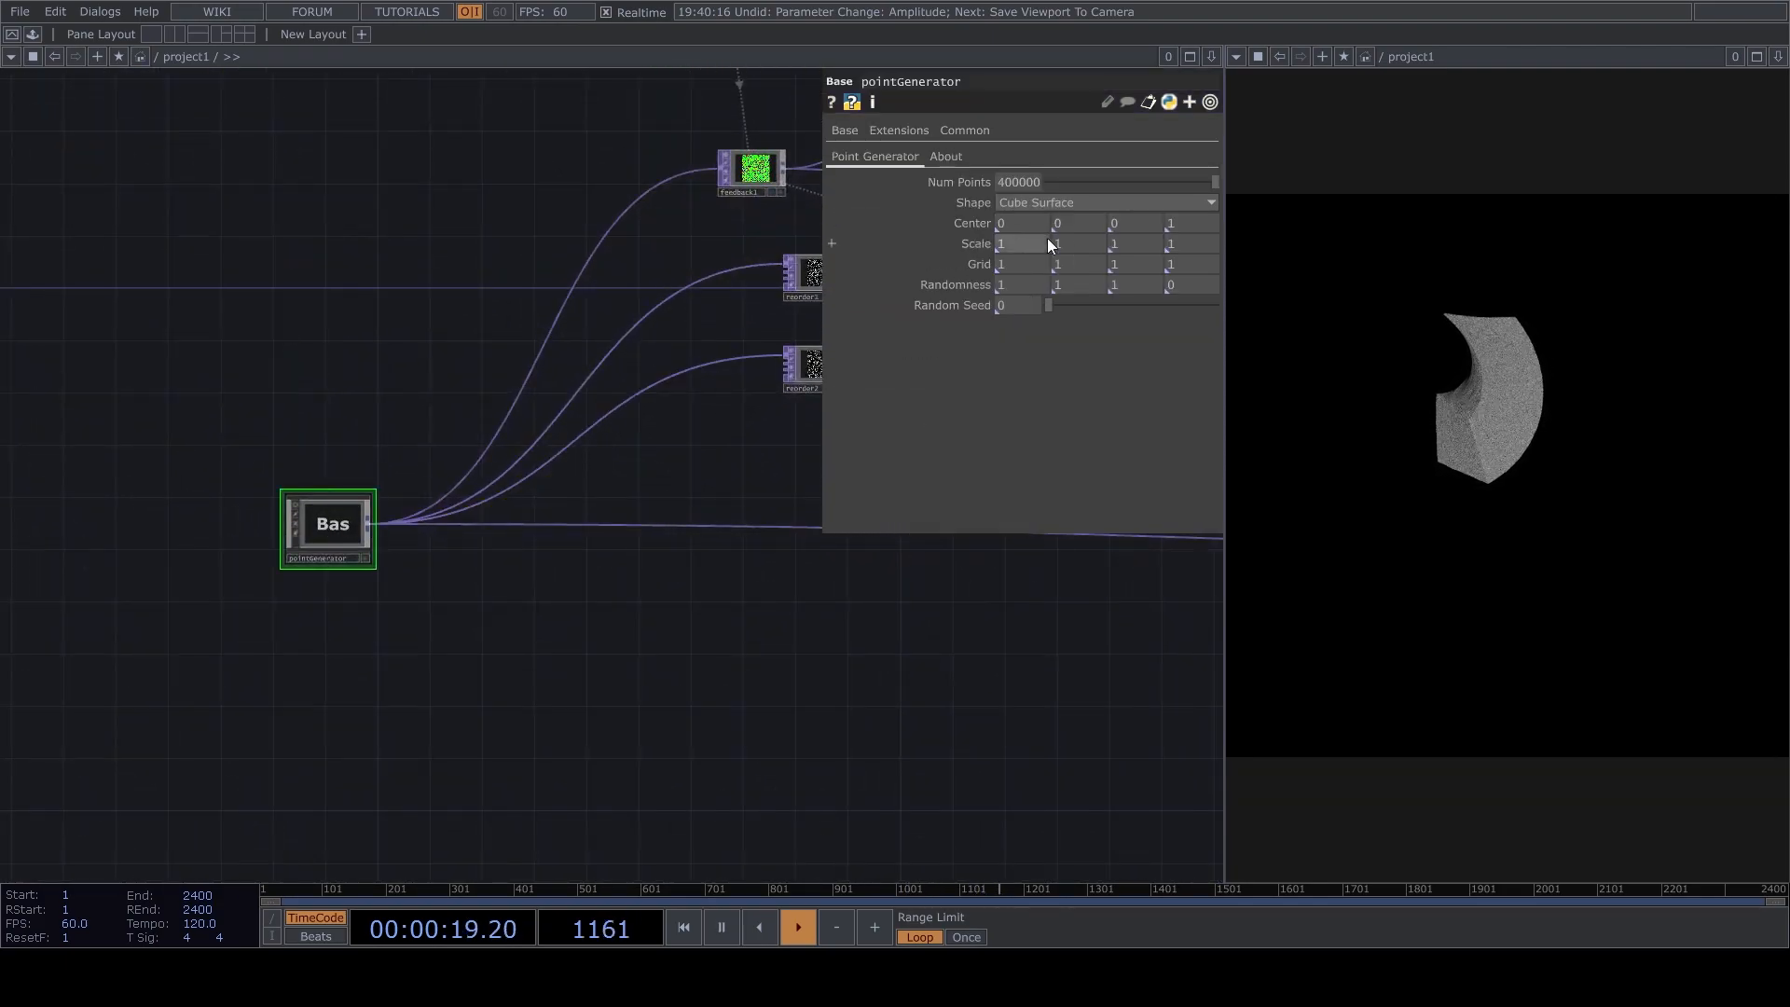
pyautogui.click(1049, 257)
# Zoom and orbit in cam1's viewer to frame the sphere-shaped point cloud as it bends.
pyautogui.moveTo(743, 475); pyautogui.dragTo(485, 647)
pyautogui.scroll(-3, 914, 657)
pyautogui.scroll(-2, 913, 657)
pyautogui.scroll(8, 811, 559)
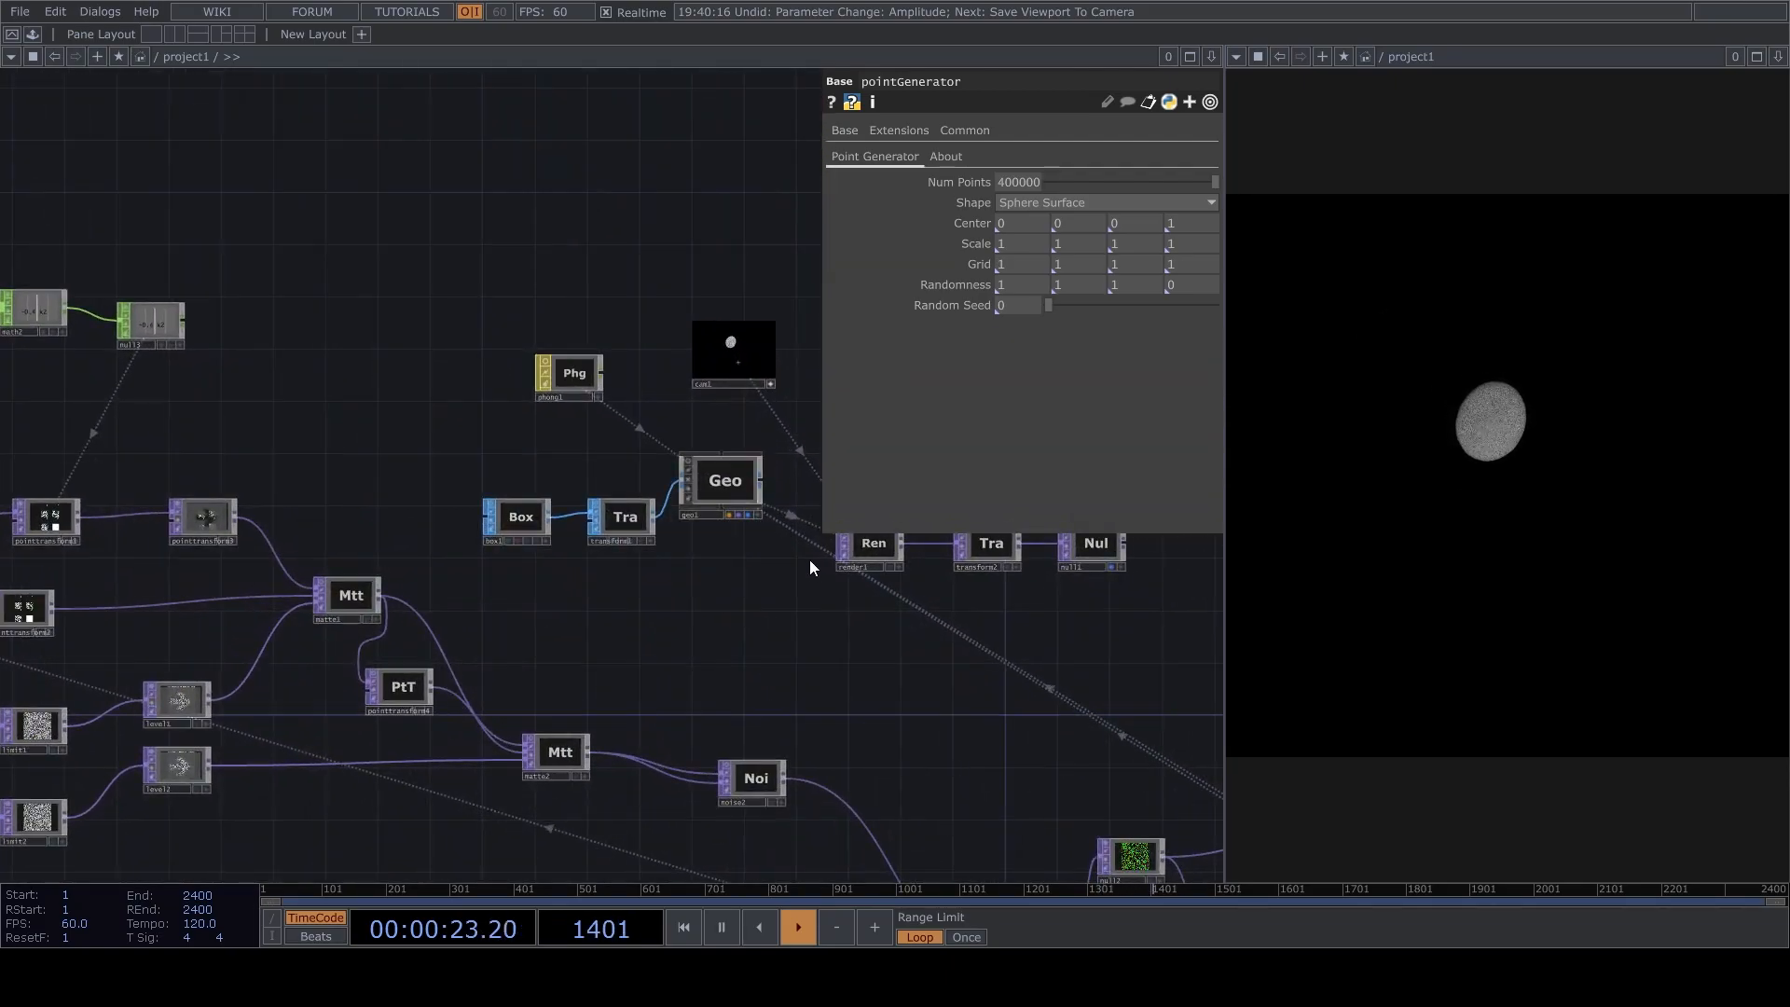
pyautogui.moveTo(671, 529); pyautogui.dragTo(810, 525)
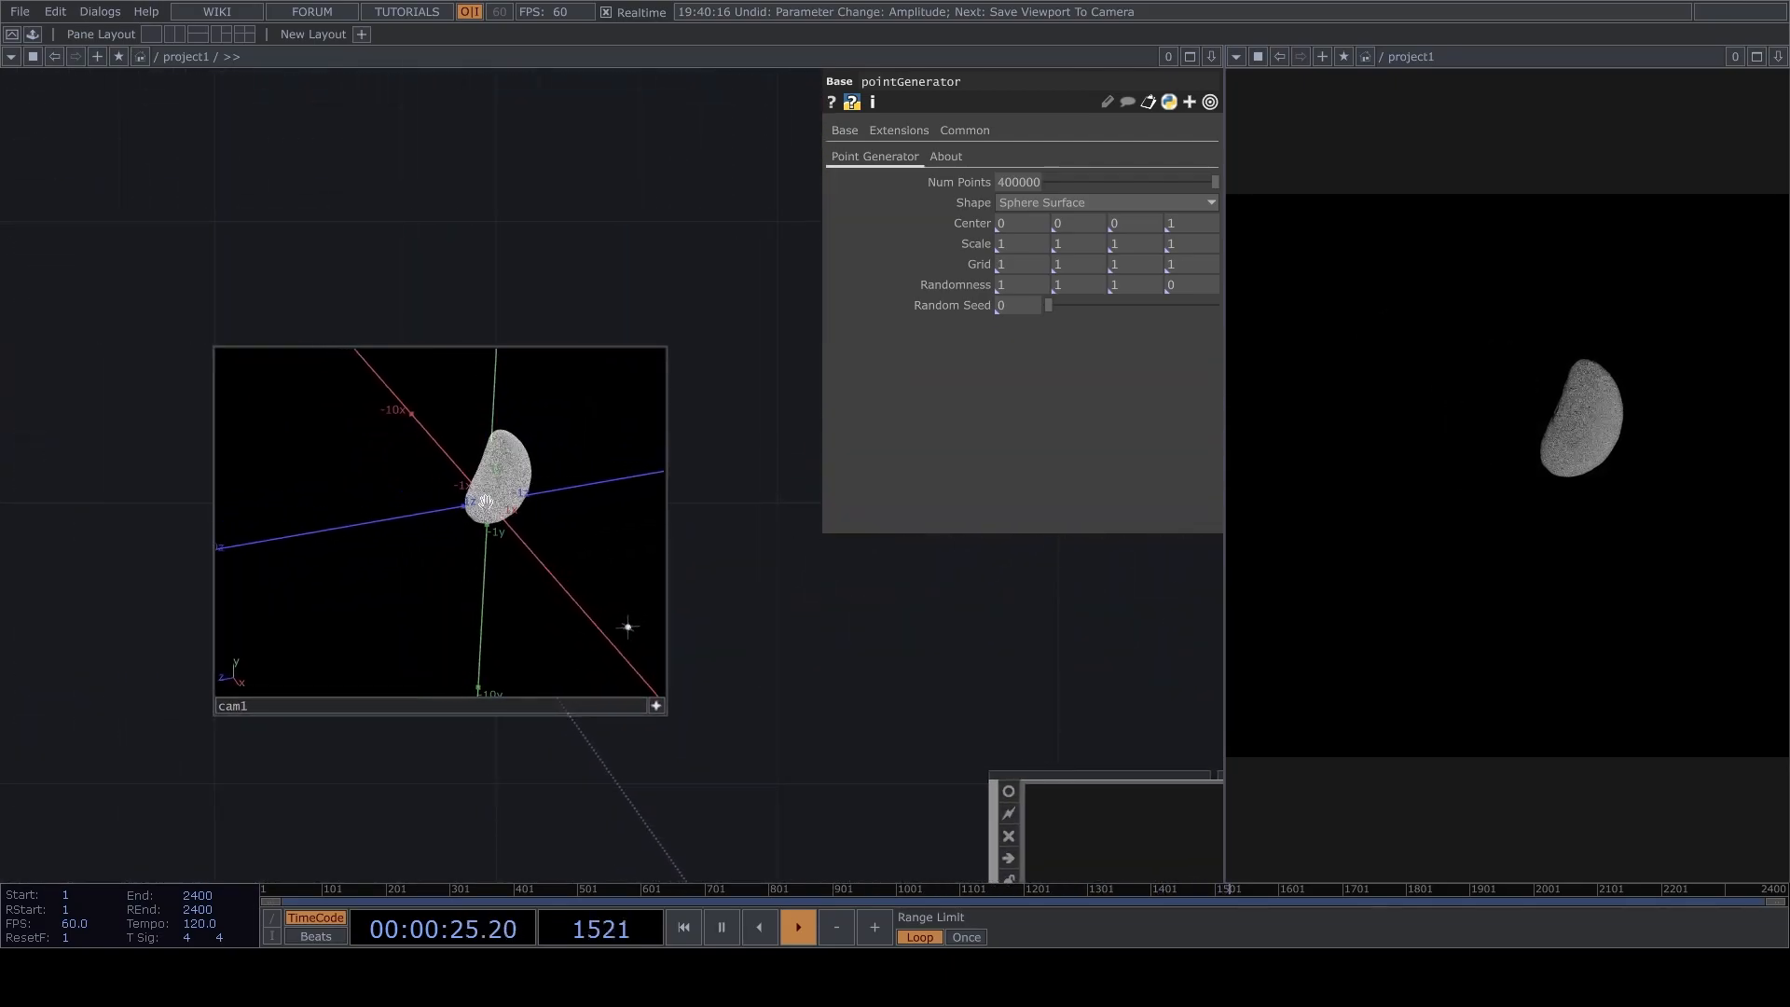
pyautogui.moveTo(574, 527); pyautogui.dragTo(489, 533)
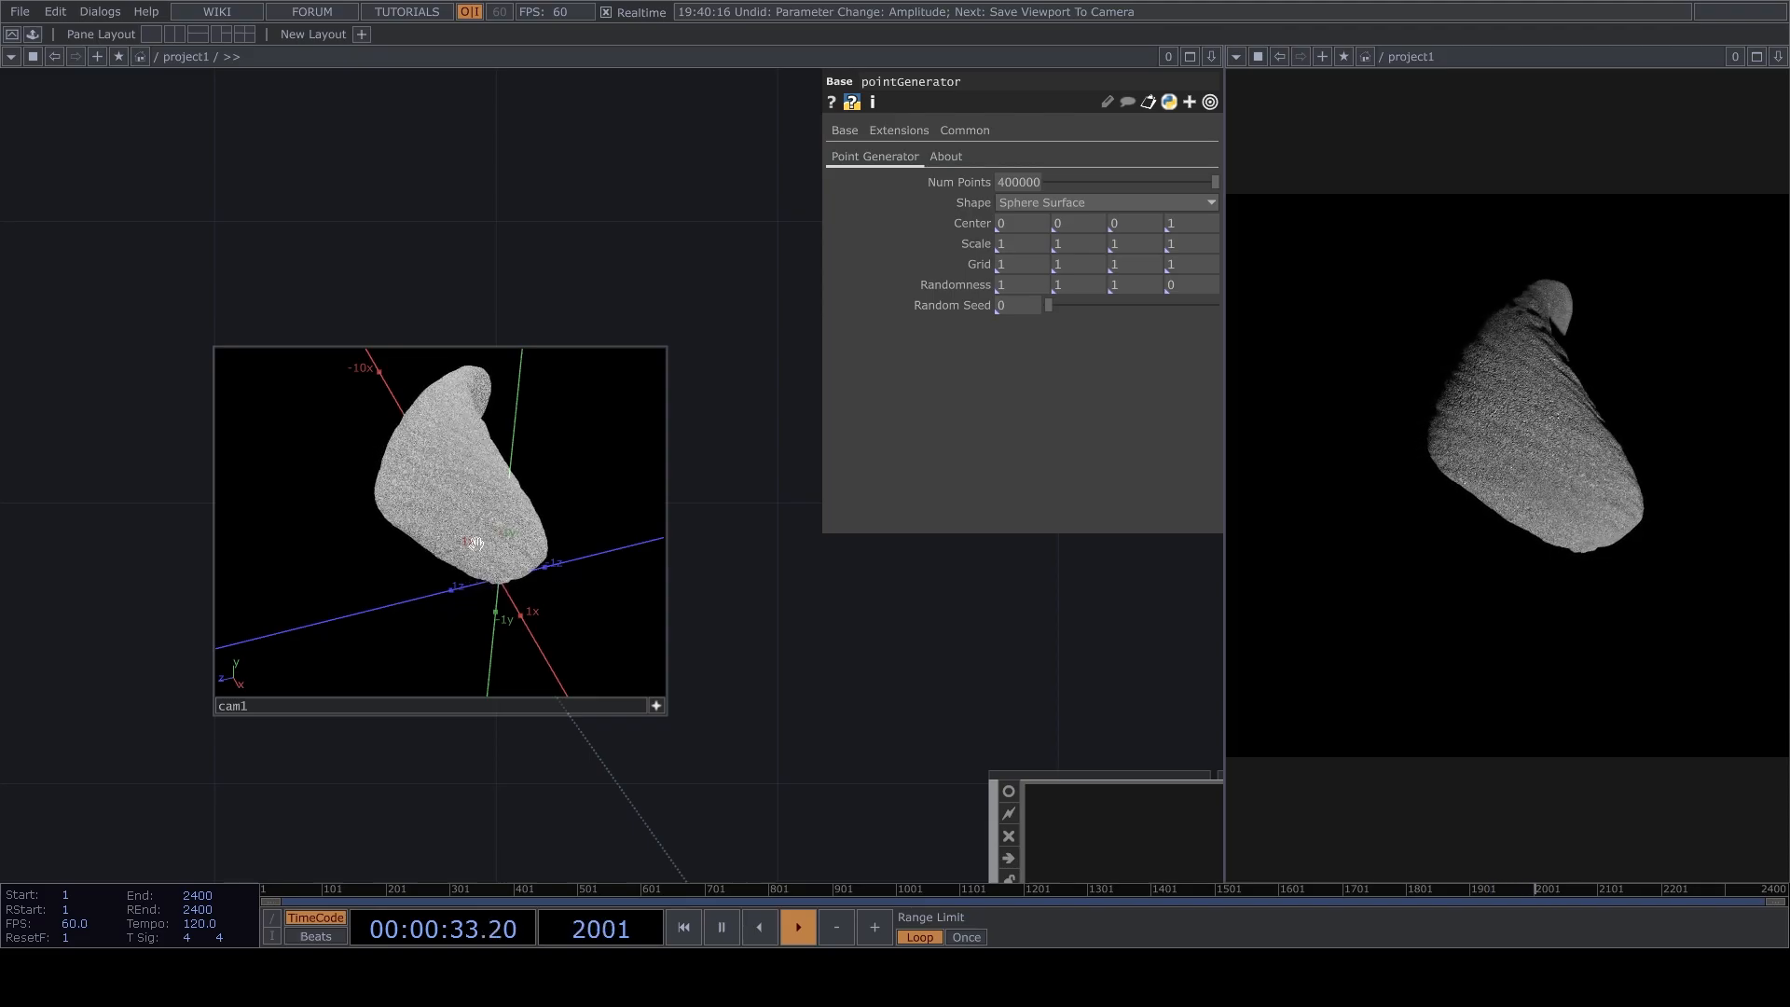
pyautogui.moveTo(489, 524); pyautogui.dragTo(565, 507)
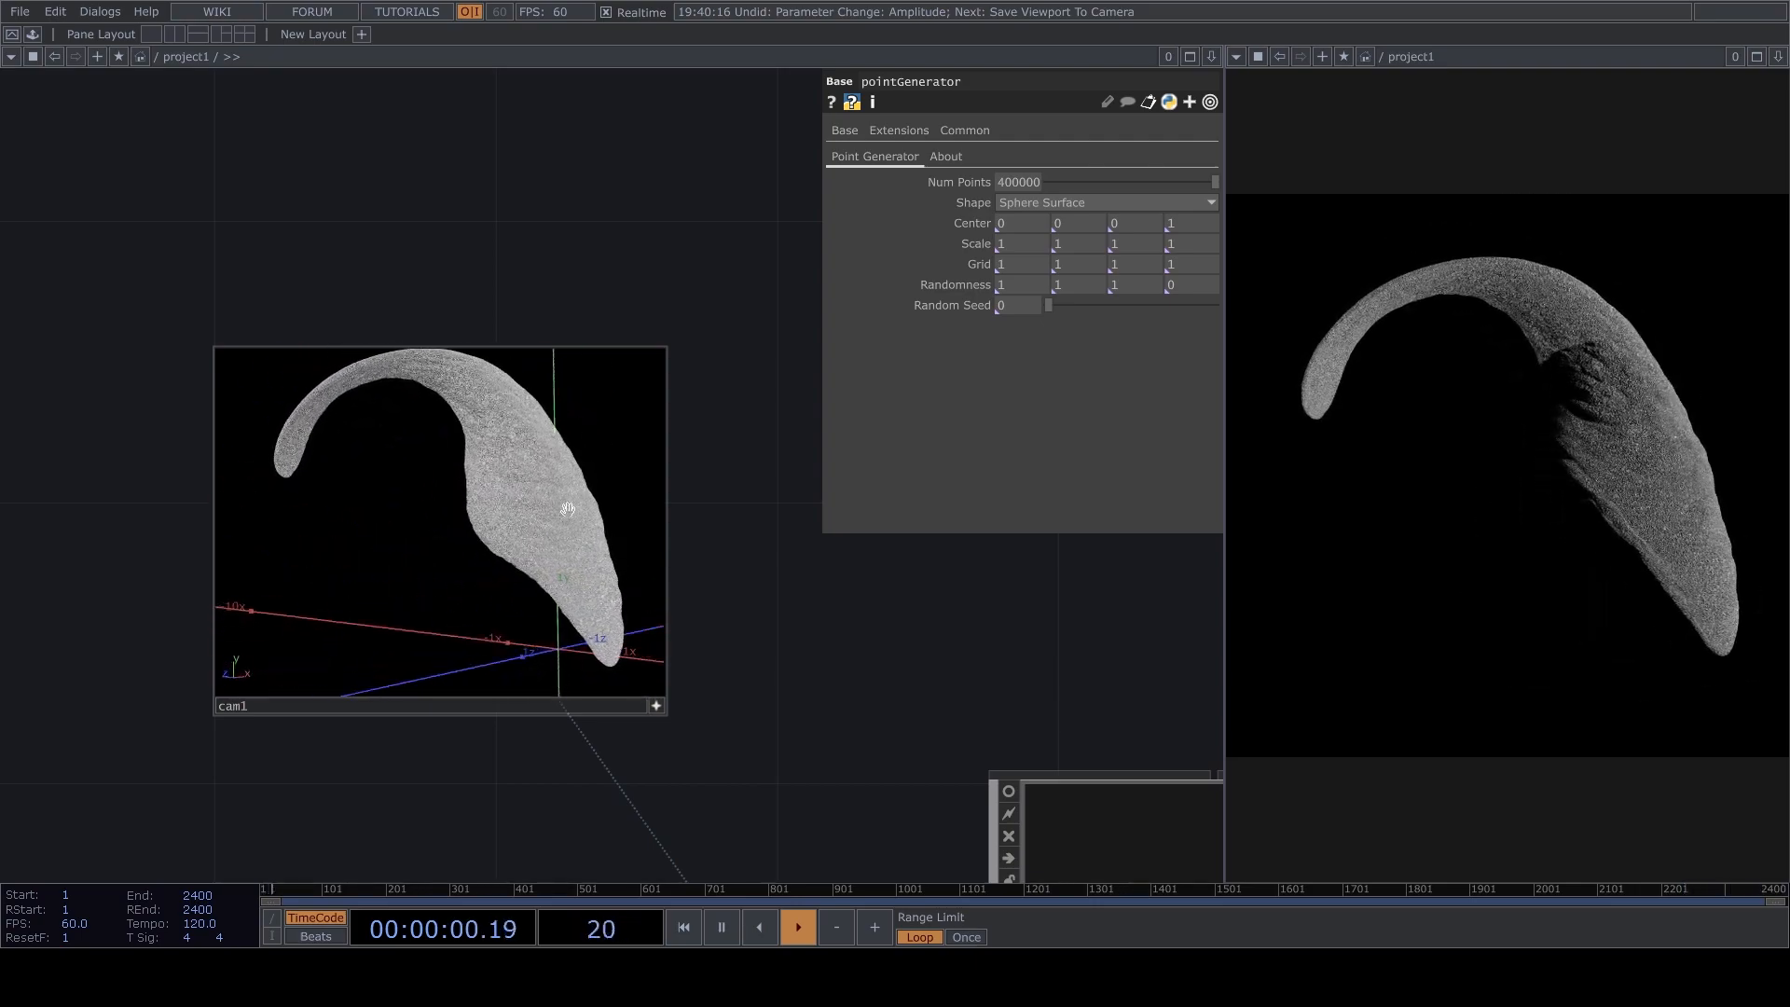
# Switch the render pane to a geometry viewer and orbit it to frame the whole point cloud.
pyautogui.click(1237, 57)
pyautogui.click(1283, 116)
pyautogui.moveTo(1398, 288); pyautogui.dragTo(1455, 264)
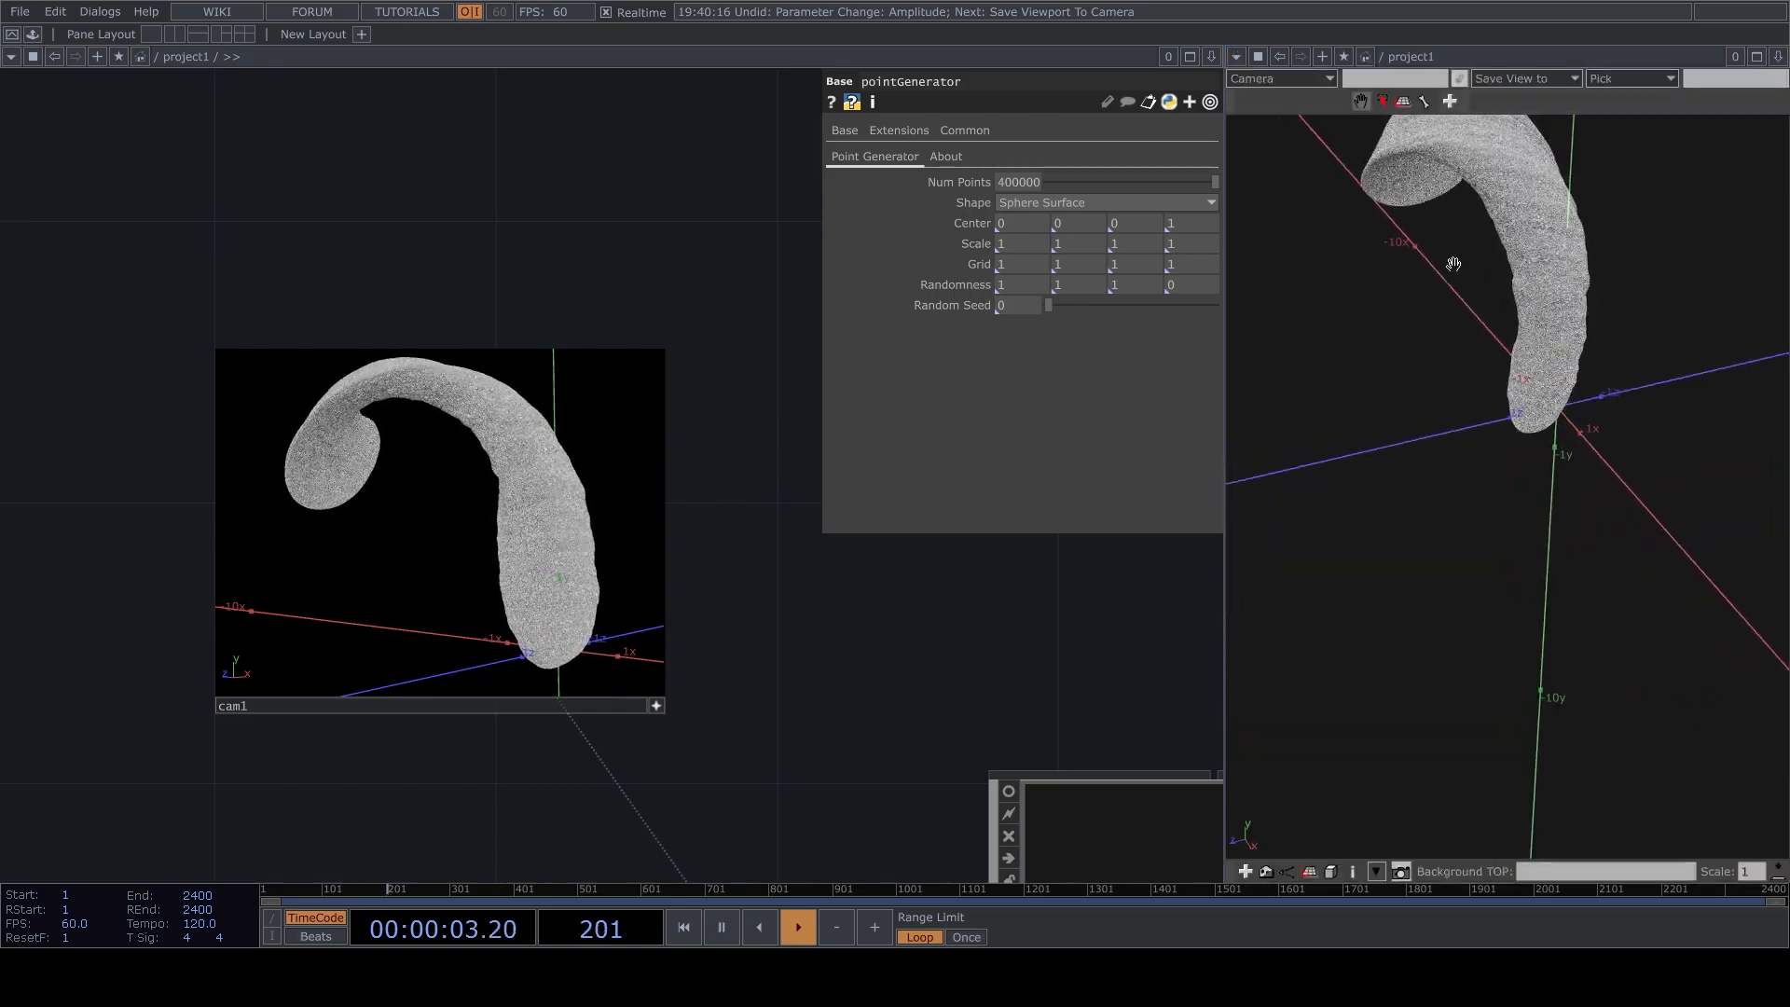
pyautogui.moveTo(1510, 261); pyautogui.dragTo(1527, 473, button='right')
pyautogui.moveTo(1527, 474); pyautogui.dragTo(1403, 432)
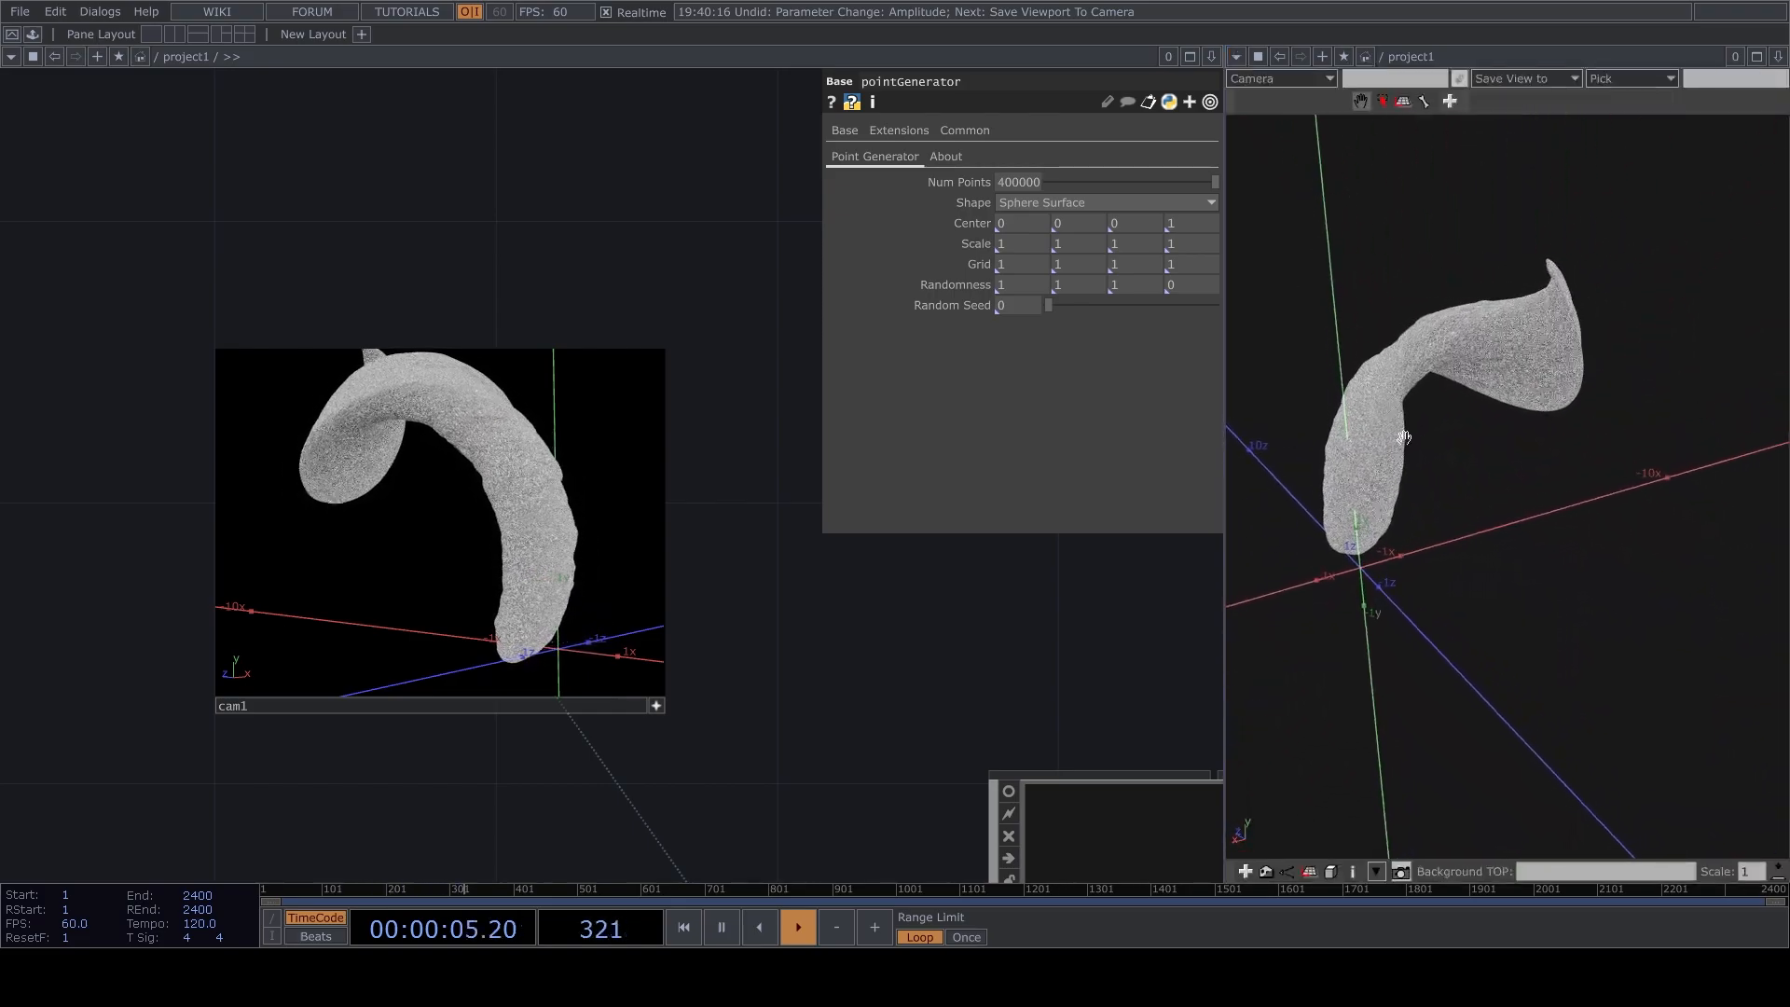
# Set noise2's Amplitude to 0.03.
pyautogui.moveTo(792, 480); pyautogui.dragTo(701, 284)
pyautogui.moveTo(701, 285); pyautogui.dragTo(793, 559, button='middle')
pyautogui.moveTo(653, 685); pyautogui.dragTo(737, 616, button='middle')
pyautogui.click(706, 597)
pyautogui.click(1009, 320)
pyautogui.press('BackSpace')
pyautogui.write('3')
pyautogui.press('Return')
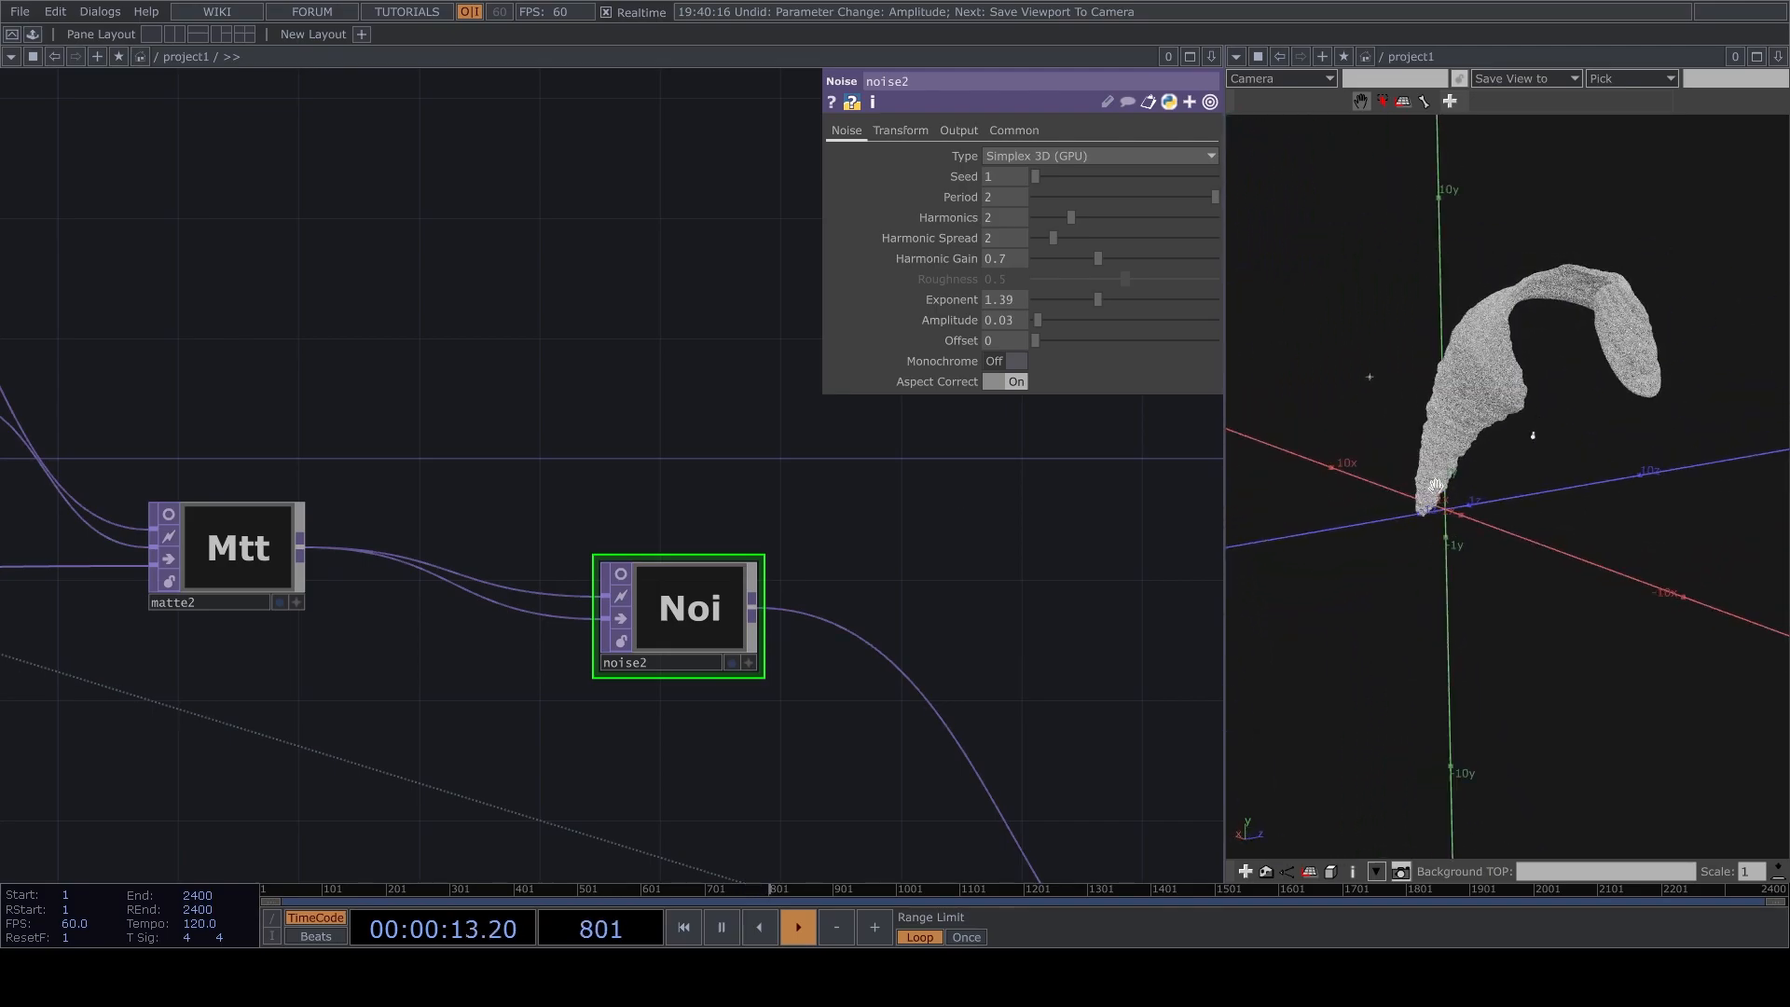
# Orbit the geometry viewer to inspect the twisted point cloud from several sides, and review the operator network.
pyautogui.moveTo(1418, 547); pyautogui.dragTo(1411, 541)
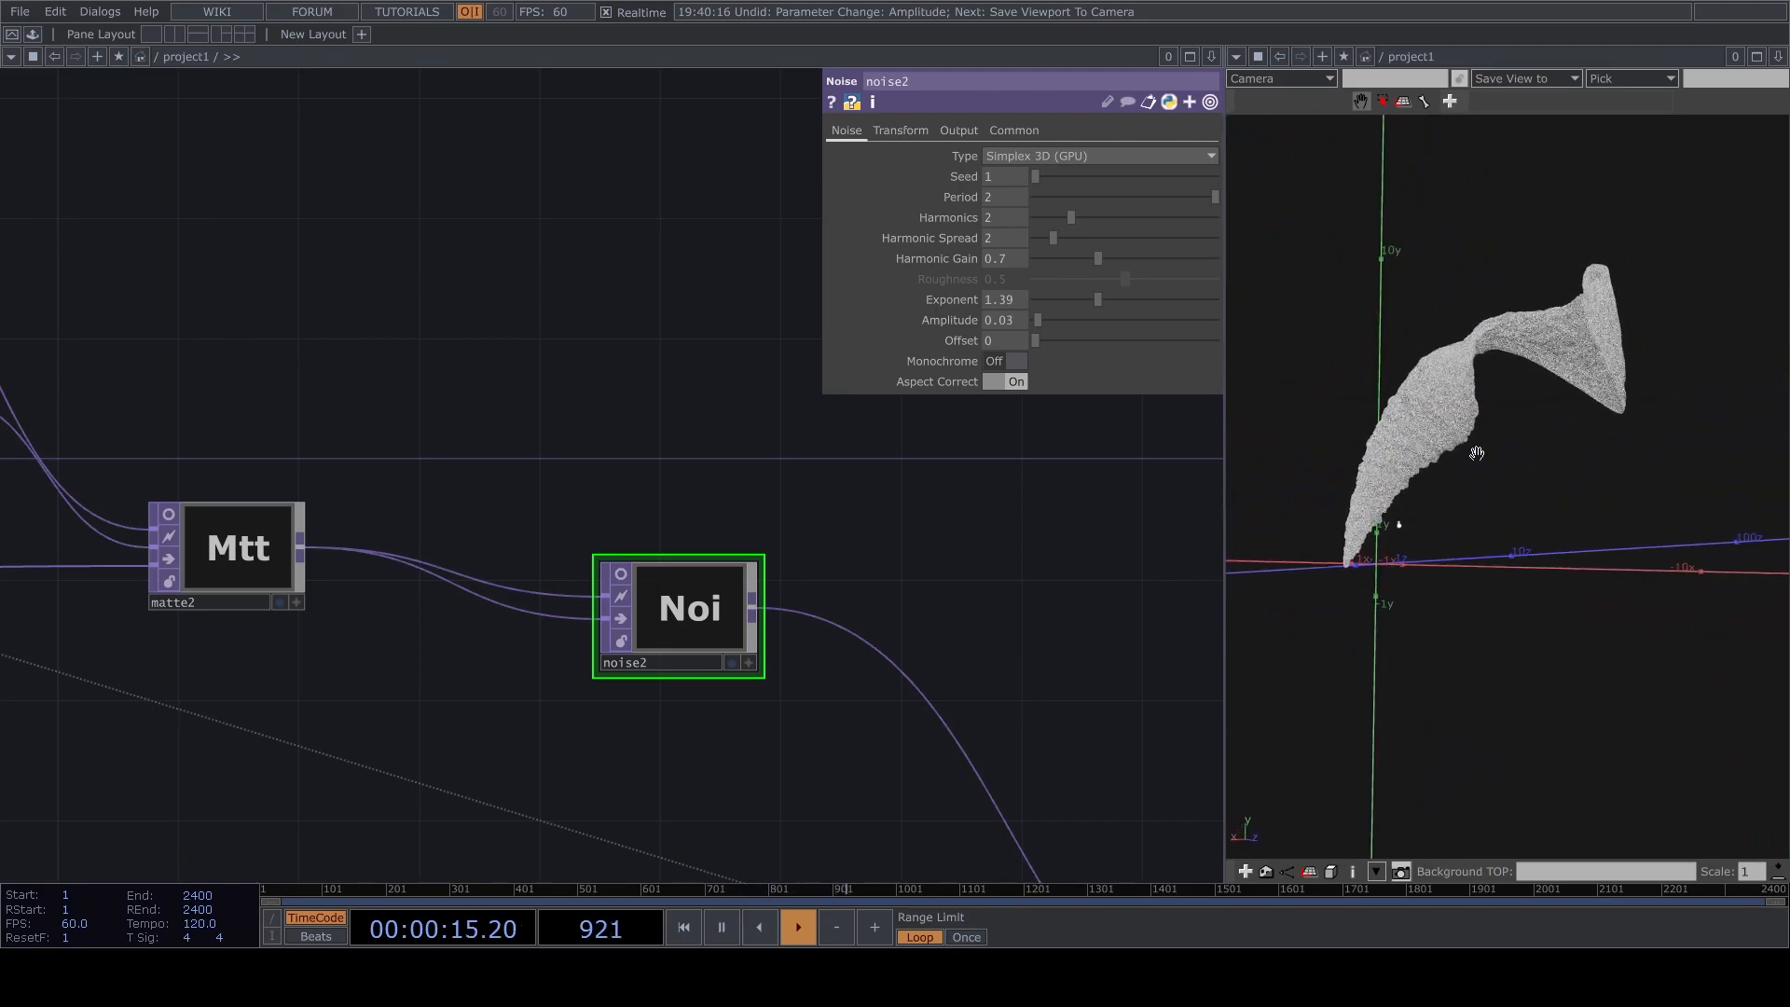
pyautogui.scroll(5, 1610, 368)
pyautogui.moveTo(1610, 367); pyautogui.dragTo(1382, 375)
pyautogui.moveTo(1590, 396); pyautogui.dragTo(1573, 312)
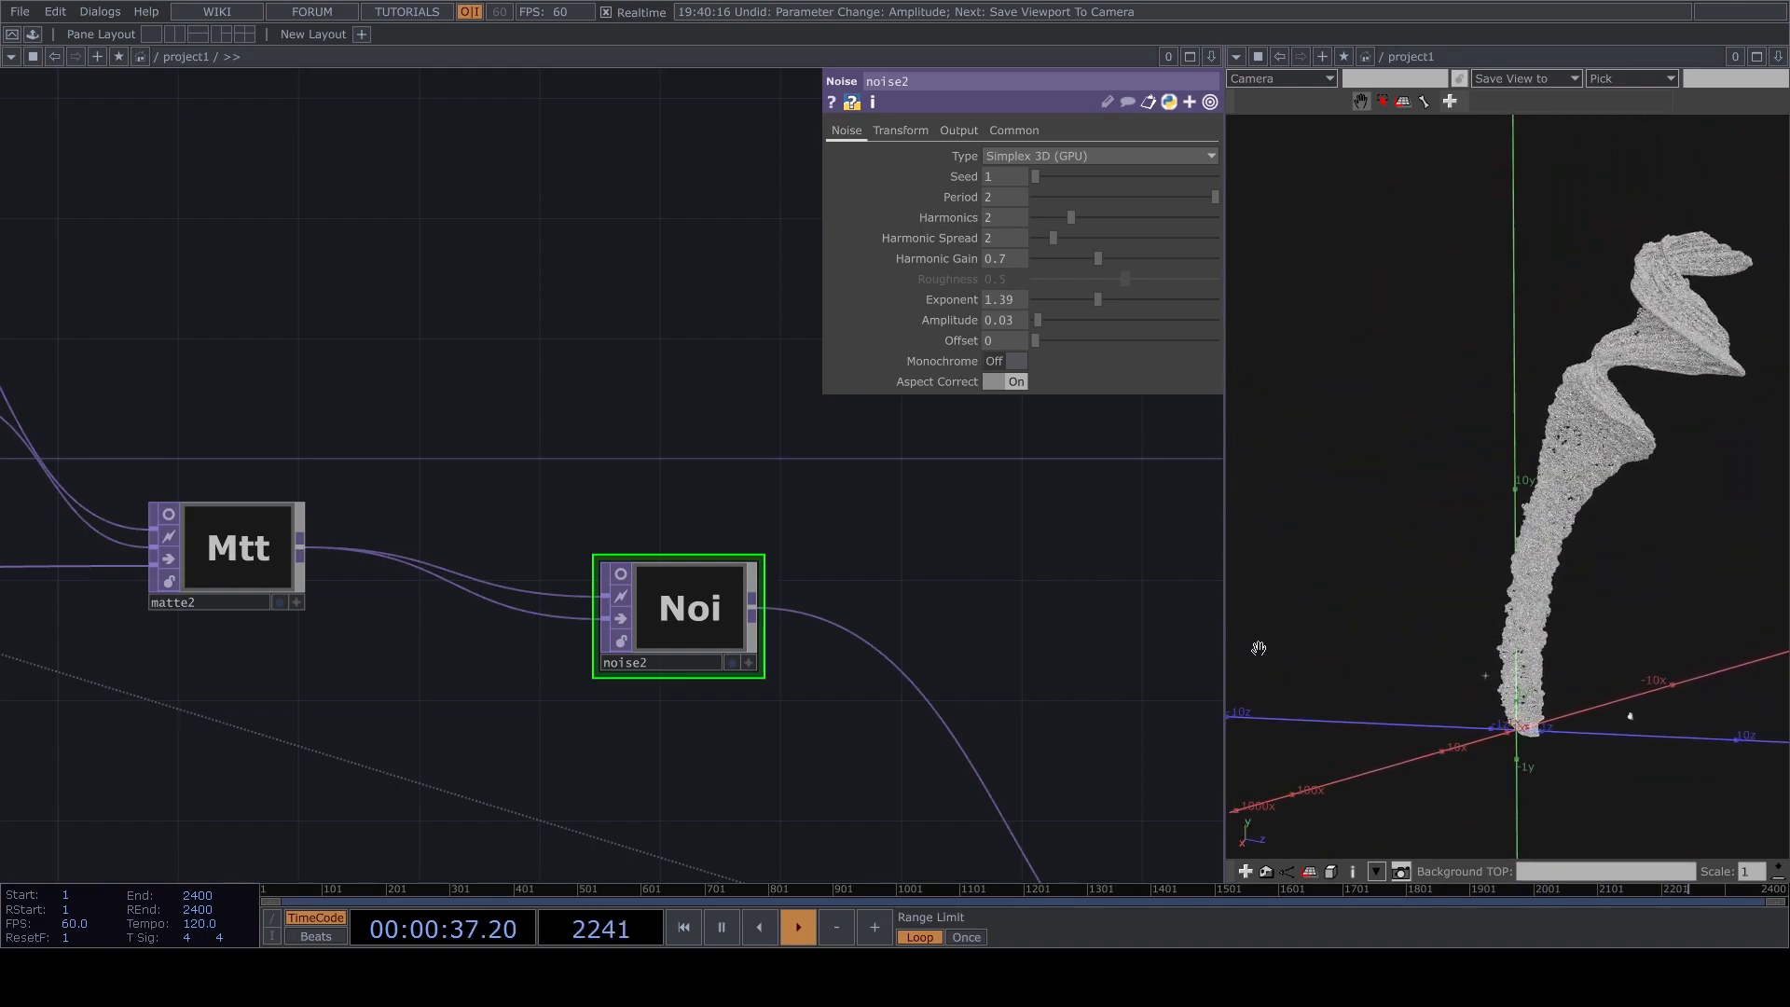
pyautogui.scroll(-6, 659, 339)
pyautogui.scroll(10, 635, 305)
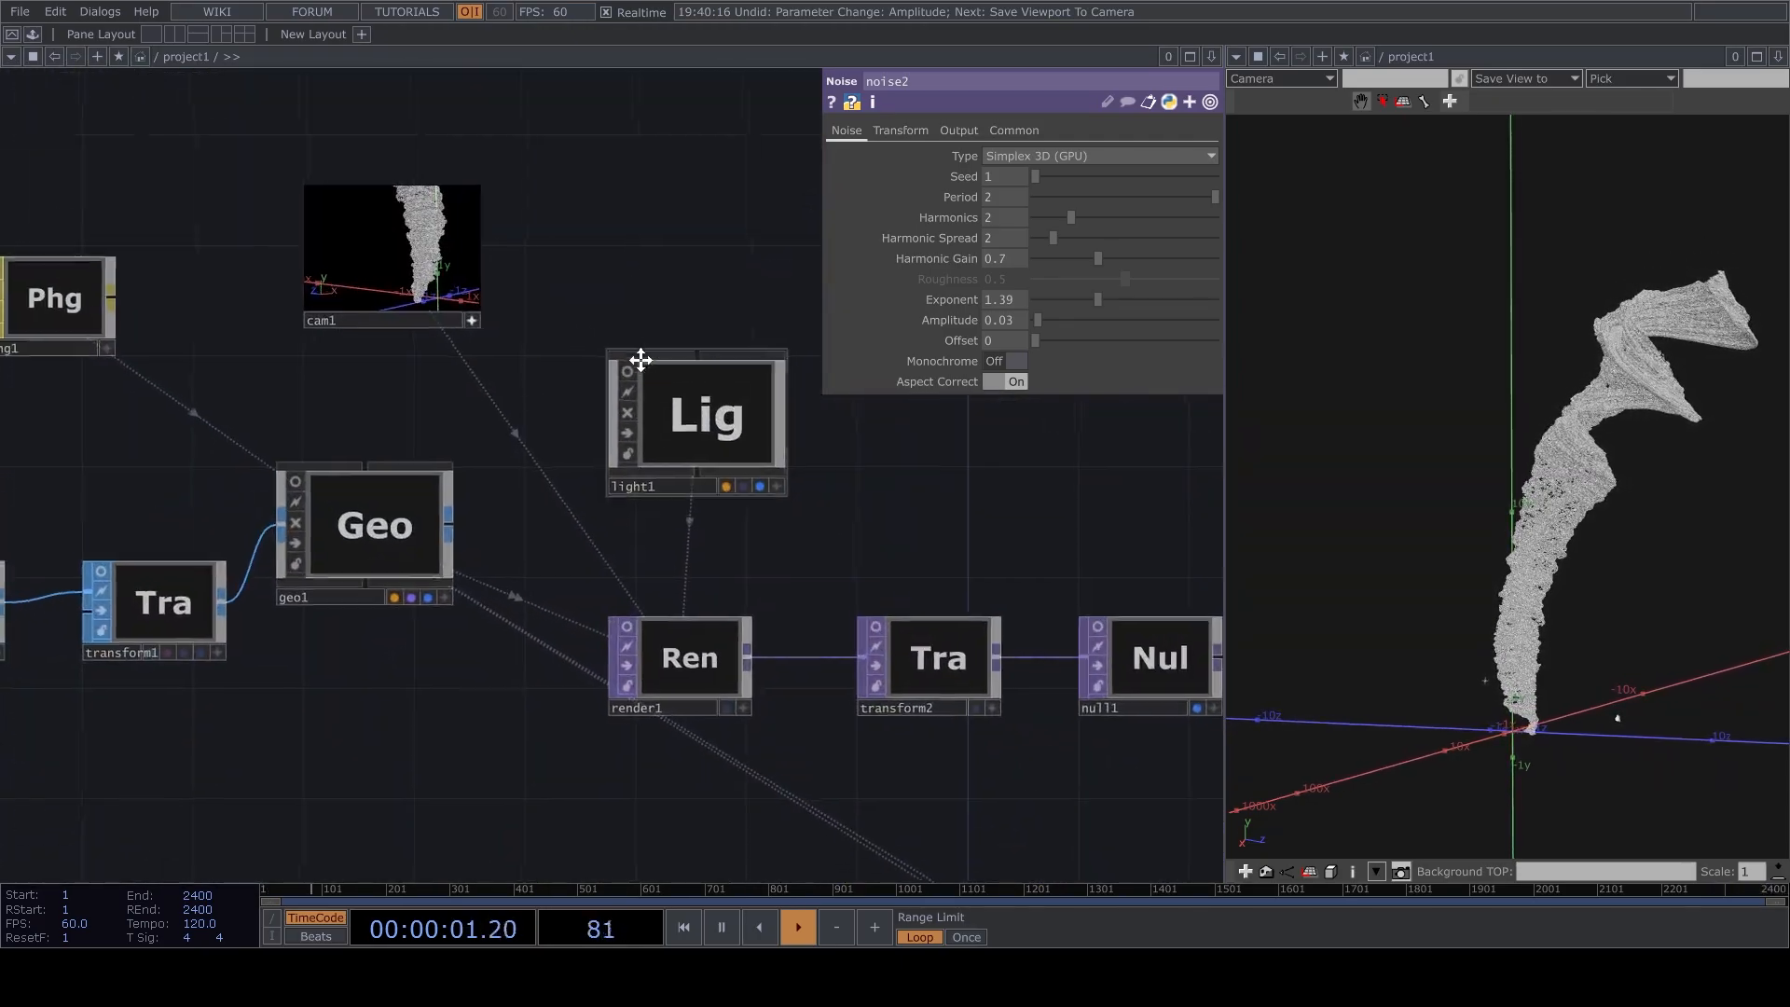
pyautogui.scroll(-1, 560, 400)
pyautogui.scroll(-5, 712, 327)
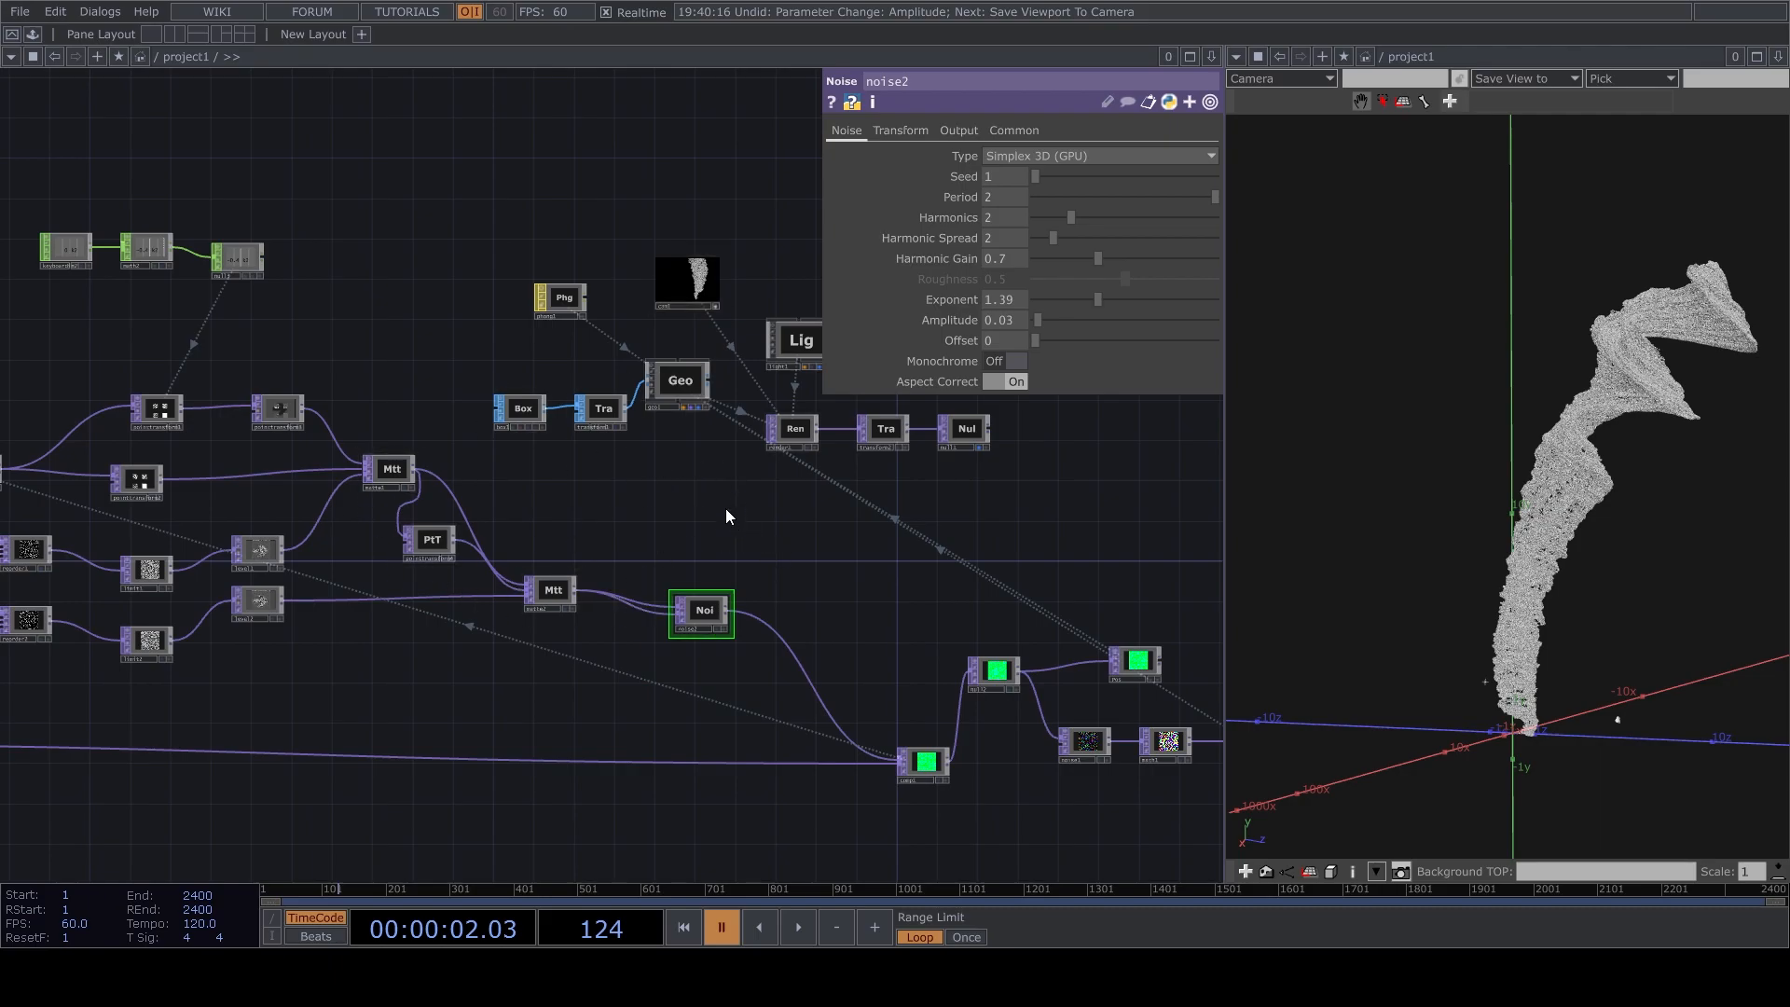
# Add the CIRCLE component from the palette's point_cloud folder to the project network, and close the palette.
pyautogui.click(32, 36)
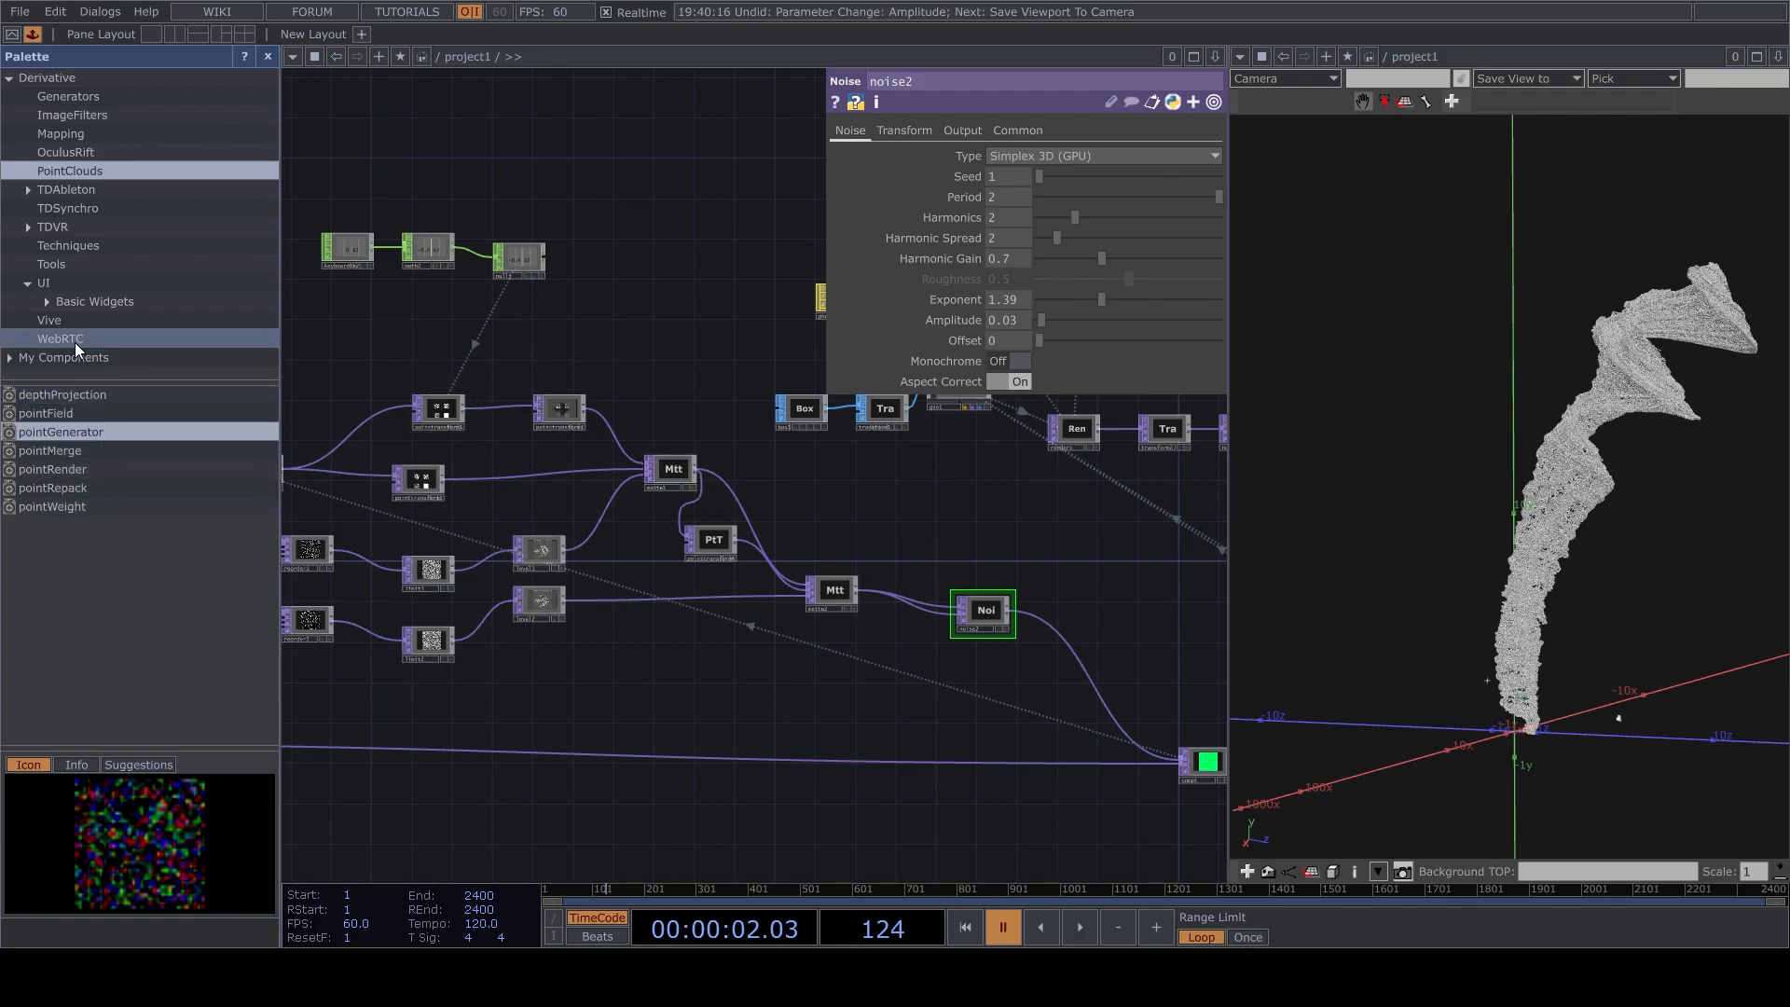
pyautogui.click(9, 358)
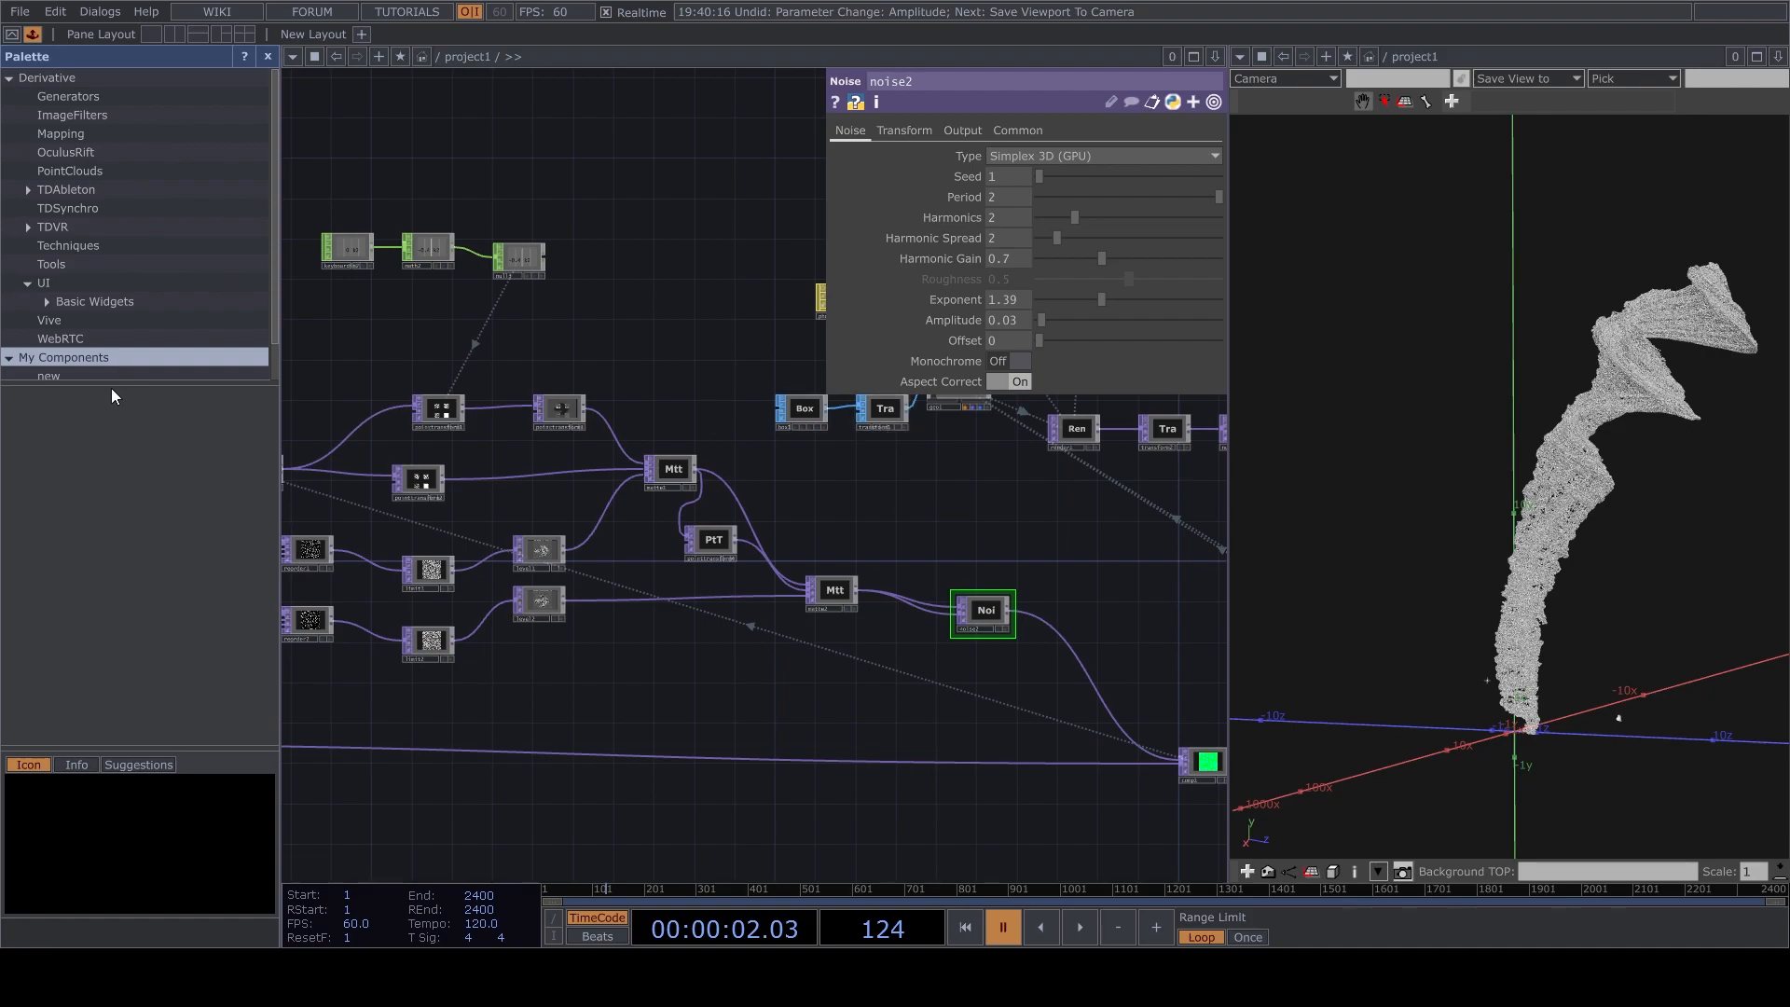
pyautogui.scroll(-2, 70, 364)
pyautogui.click(70, 353)
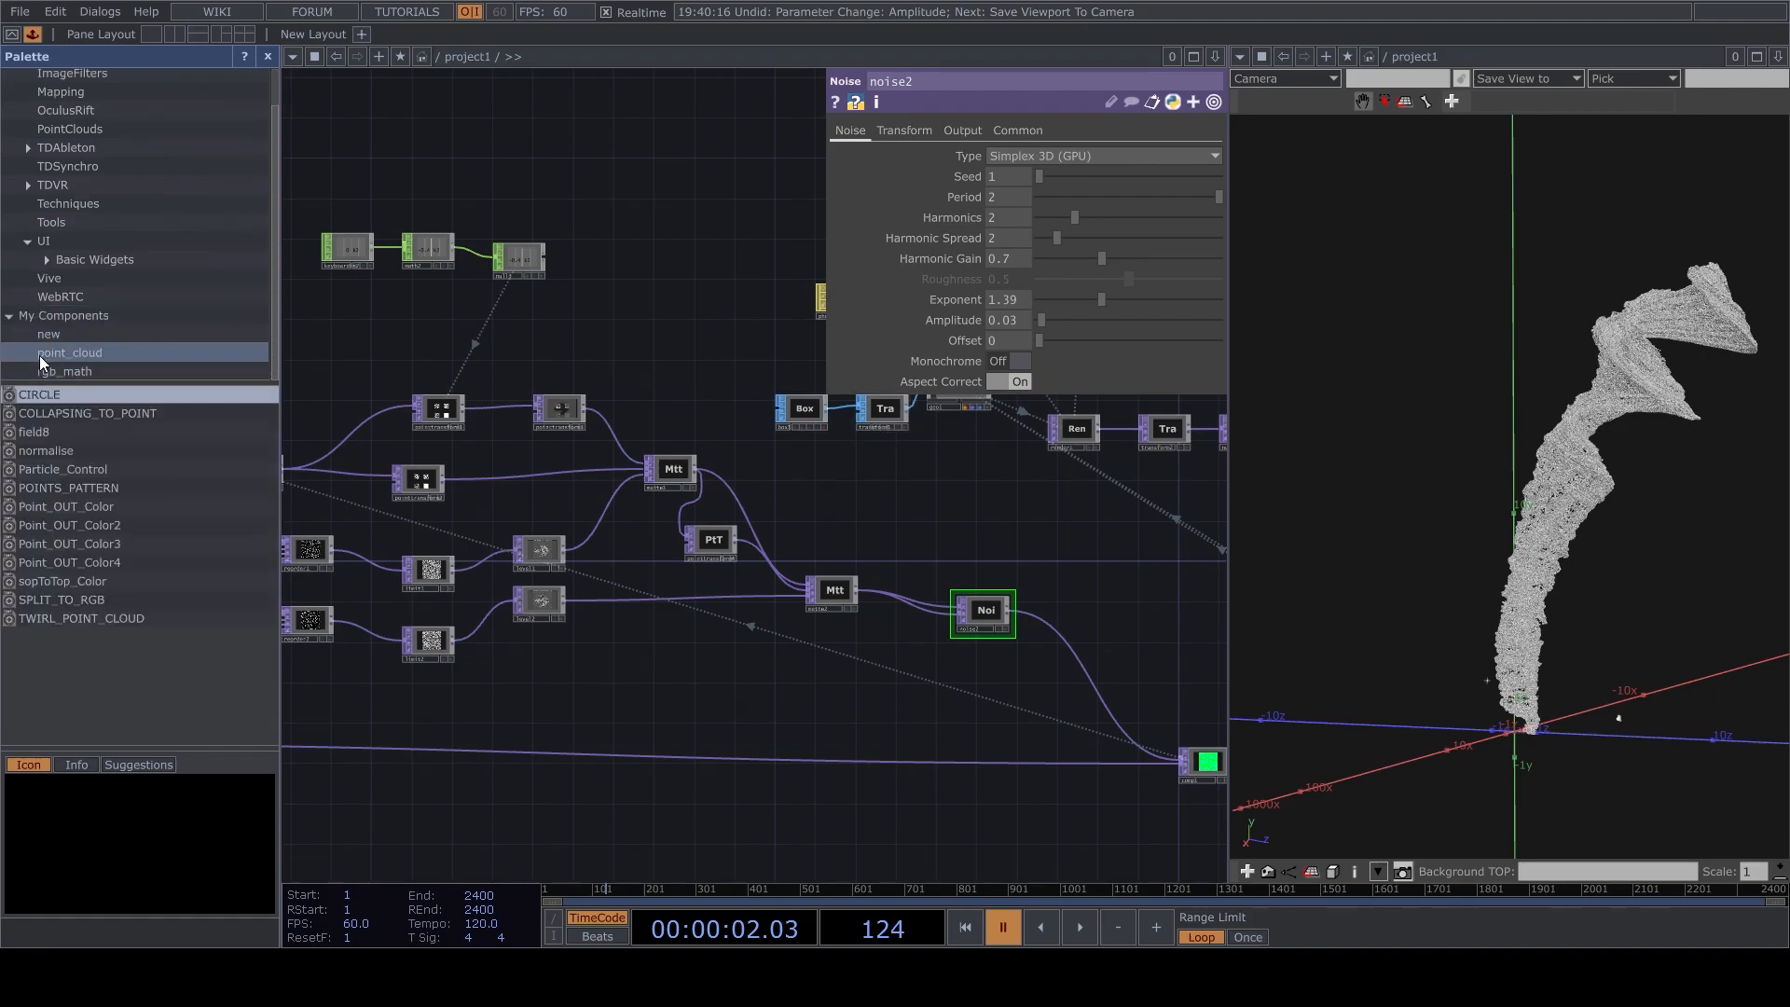
pyautogui.moveTo(39, 394); pyautogui.dragTo(839, 739)
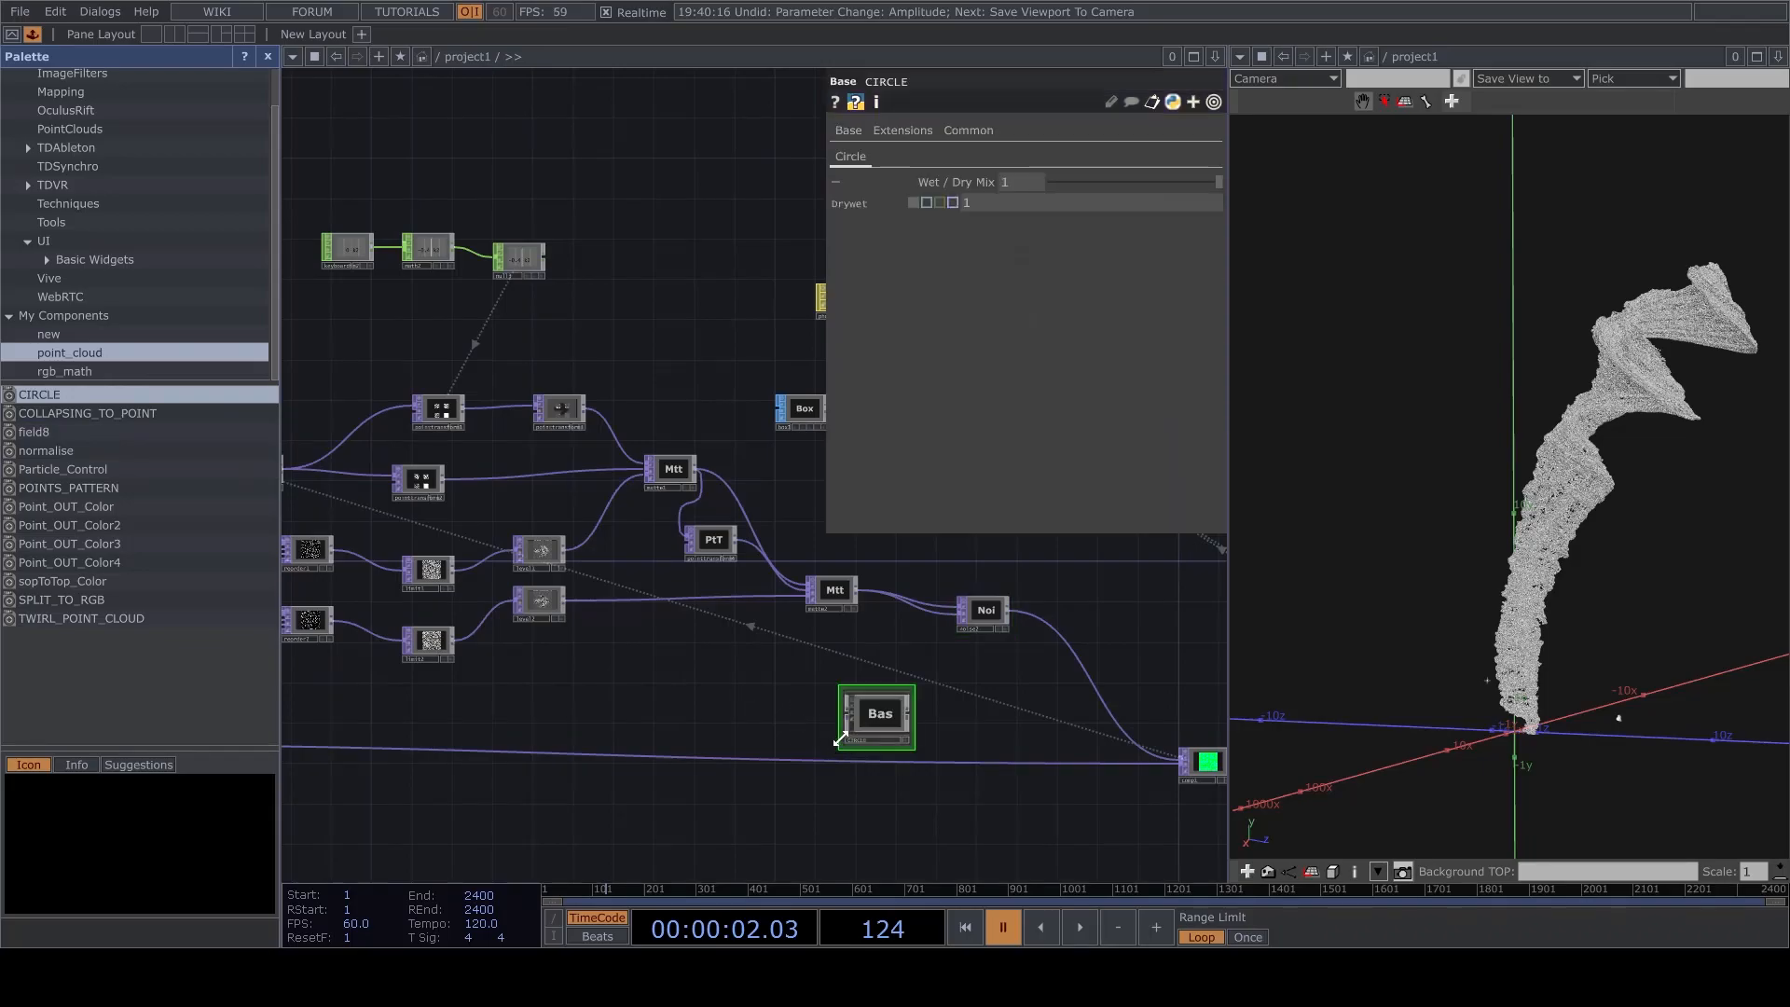
pyautogui.click(267, 56)
# Look inside the CIRCLE component at its internal network and return to the project level.
pyautogui.scroll(10, 591, 771)
pyautogui.moveTo(526, 592); pyautogui.dragTo(729, 608)
pyautogui.scroll(4, 506, 620)
pyautogui.scroll(-4, 509, 625)
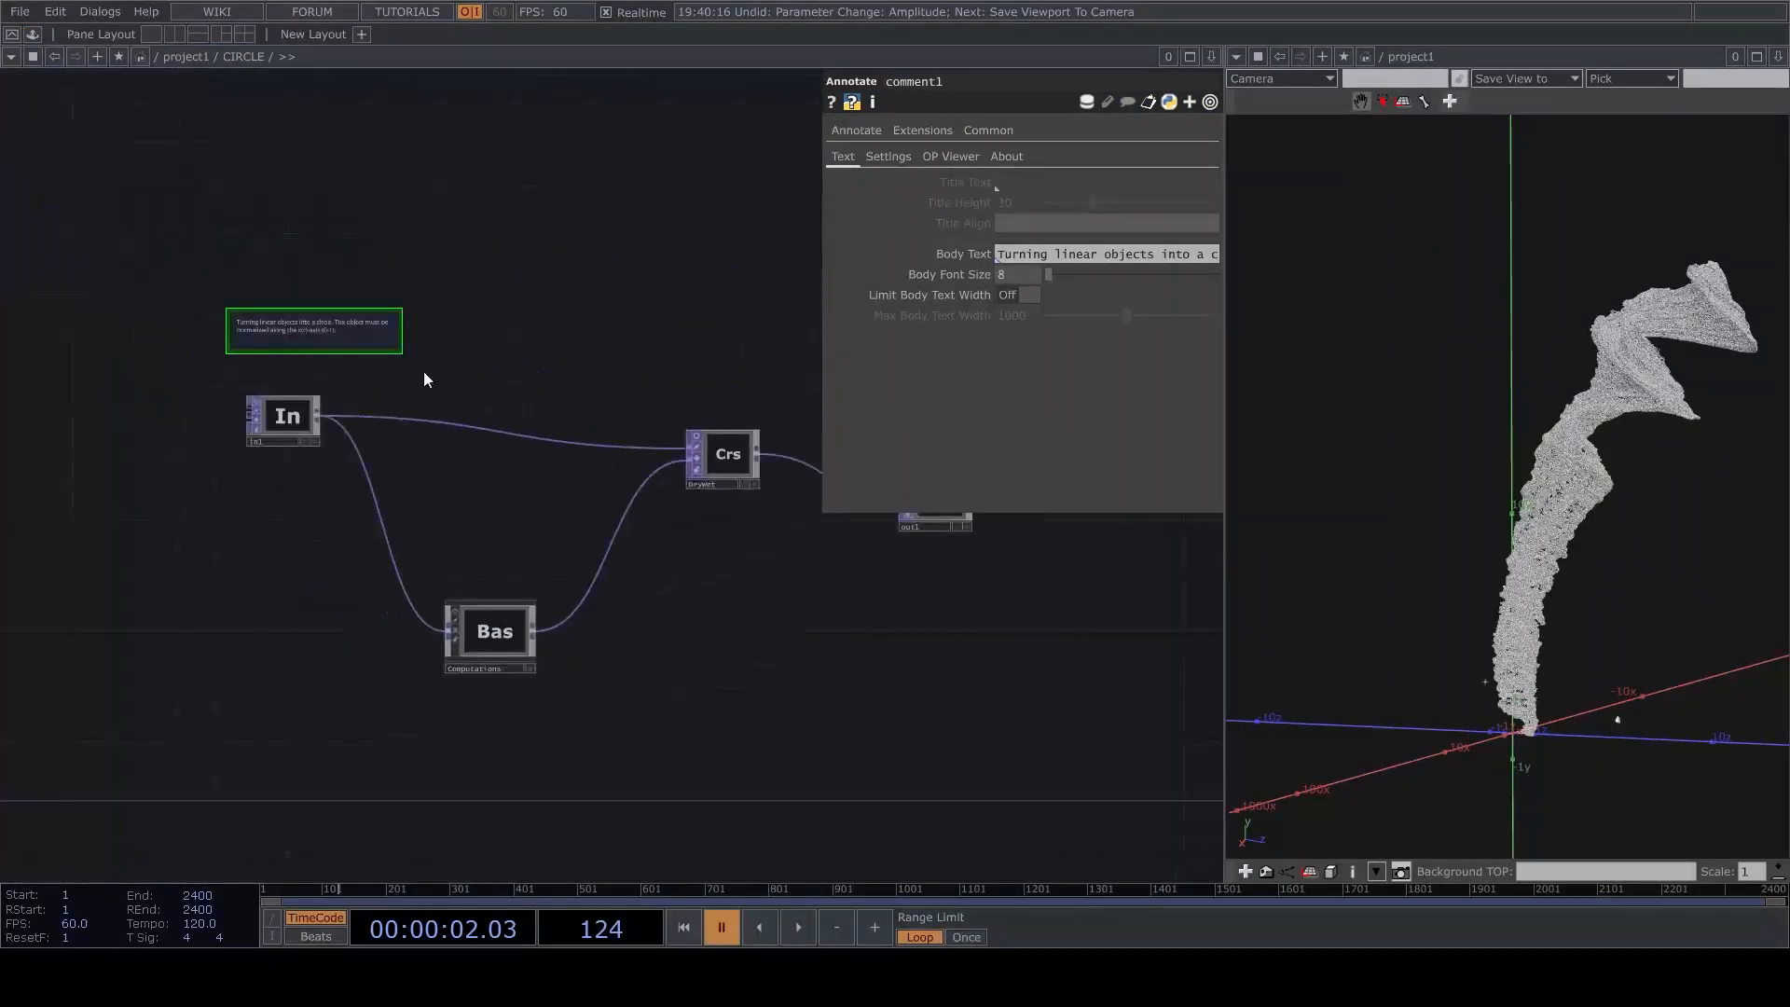
pyautogui.scroll(-5, 476, 751)
pyautogui.scroll(-5, 940, 793)
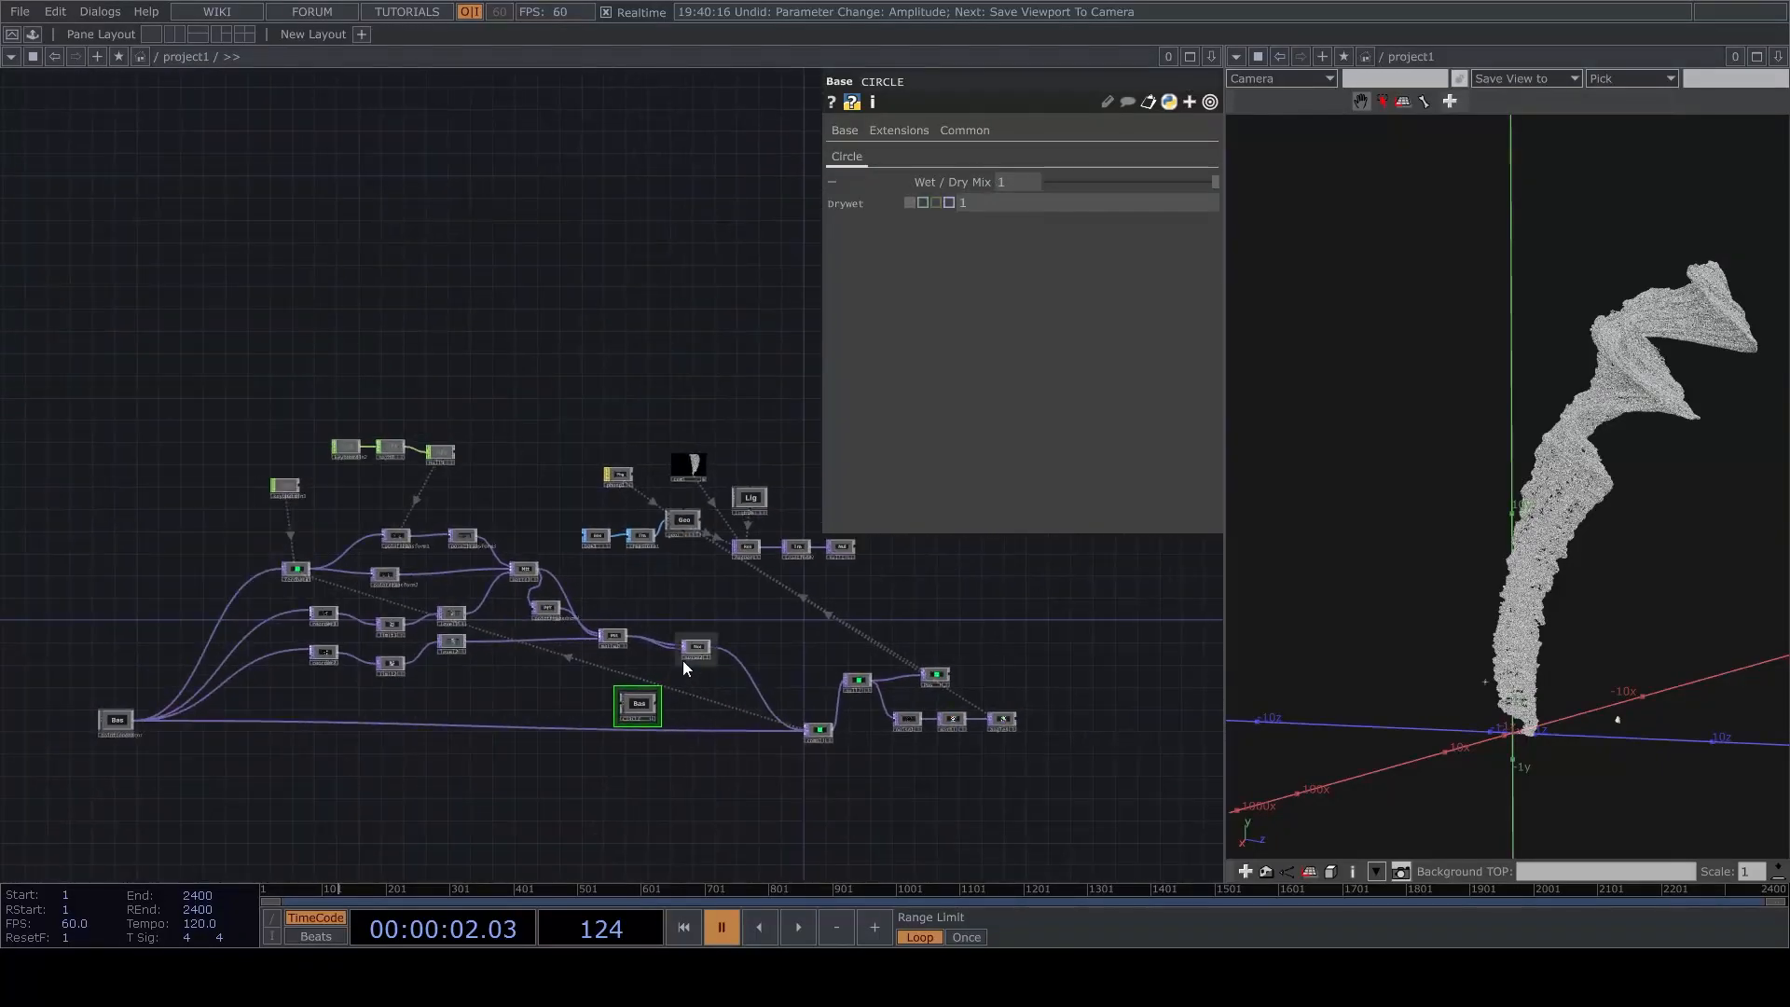
# Wire matte1 directly into comp1 and bypass pointtransform4, matte2 and noise2.
pyautogui.scroll(5, 985, 792)
pyautogui.moveTo(881, 588); pyautogui.dragTo(881, 673)
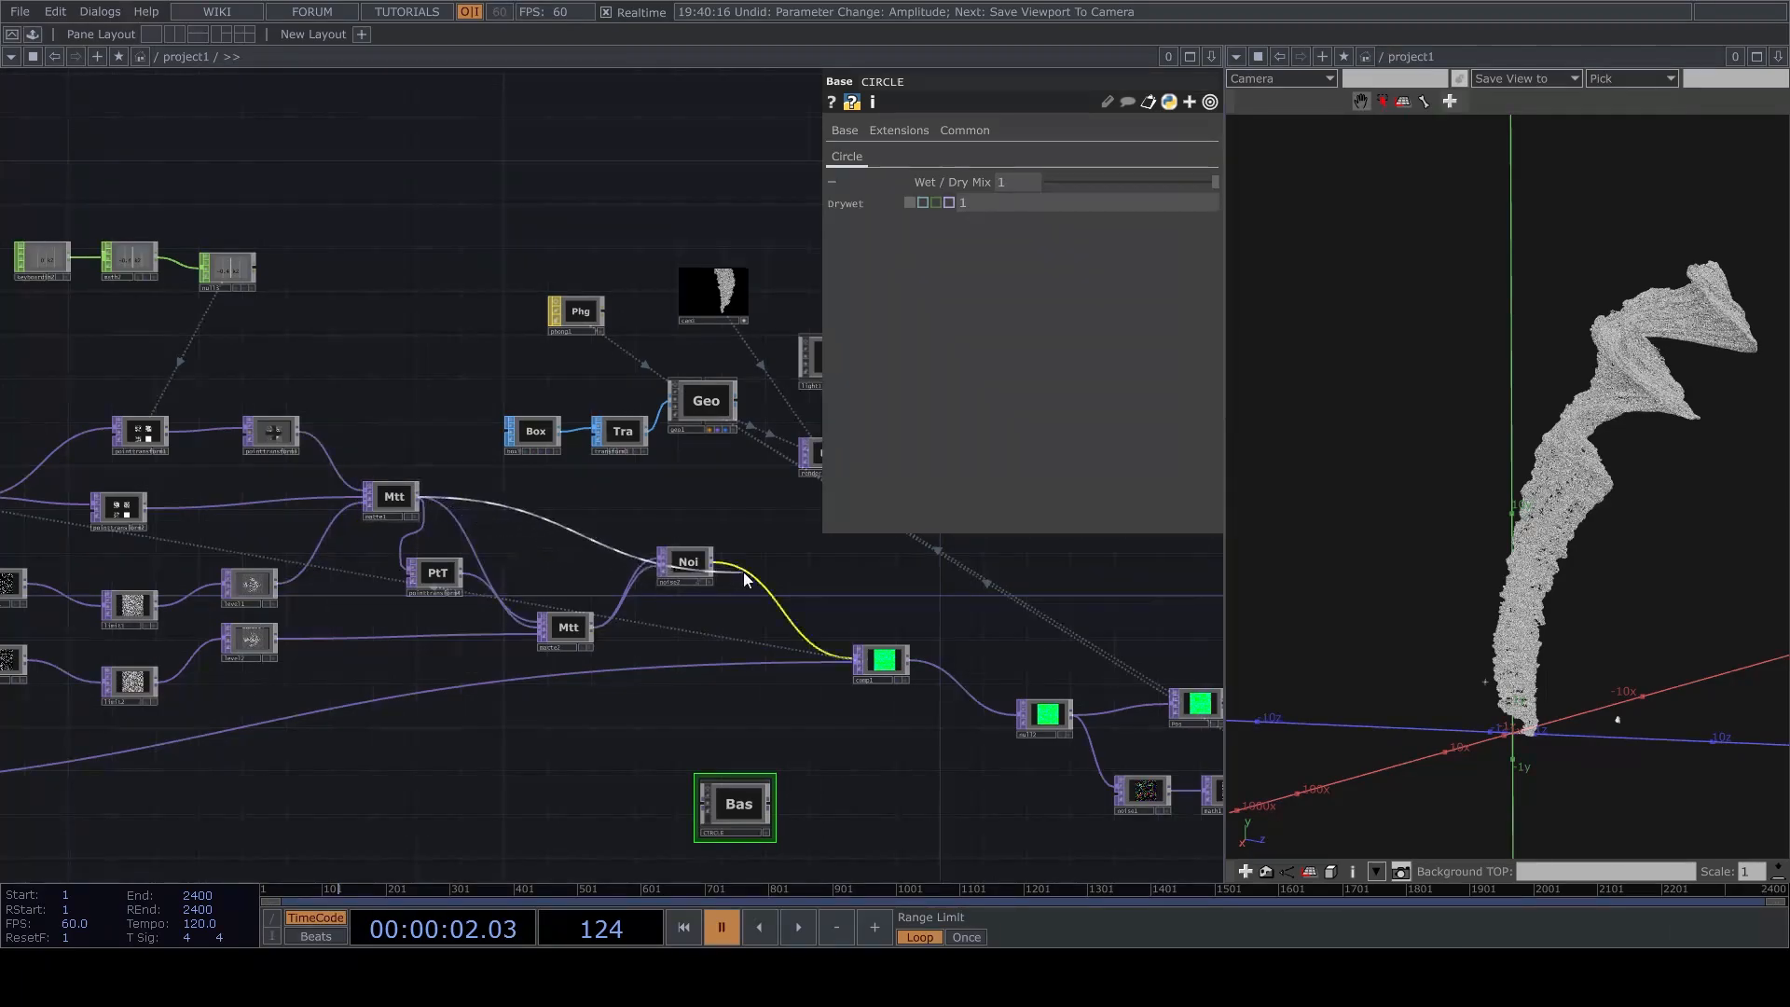
pyautogui.click(435, 572)
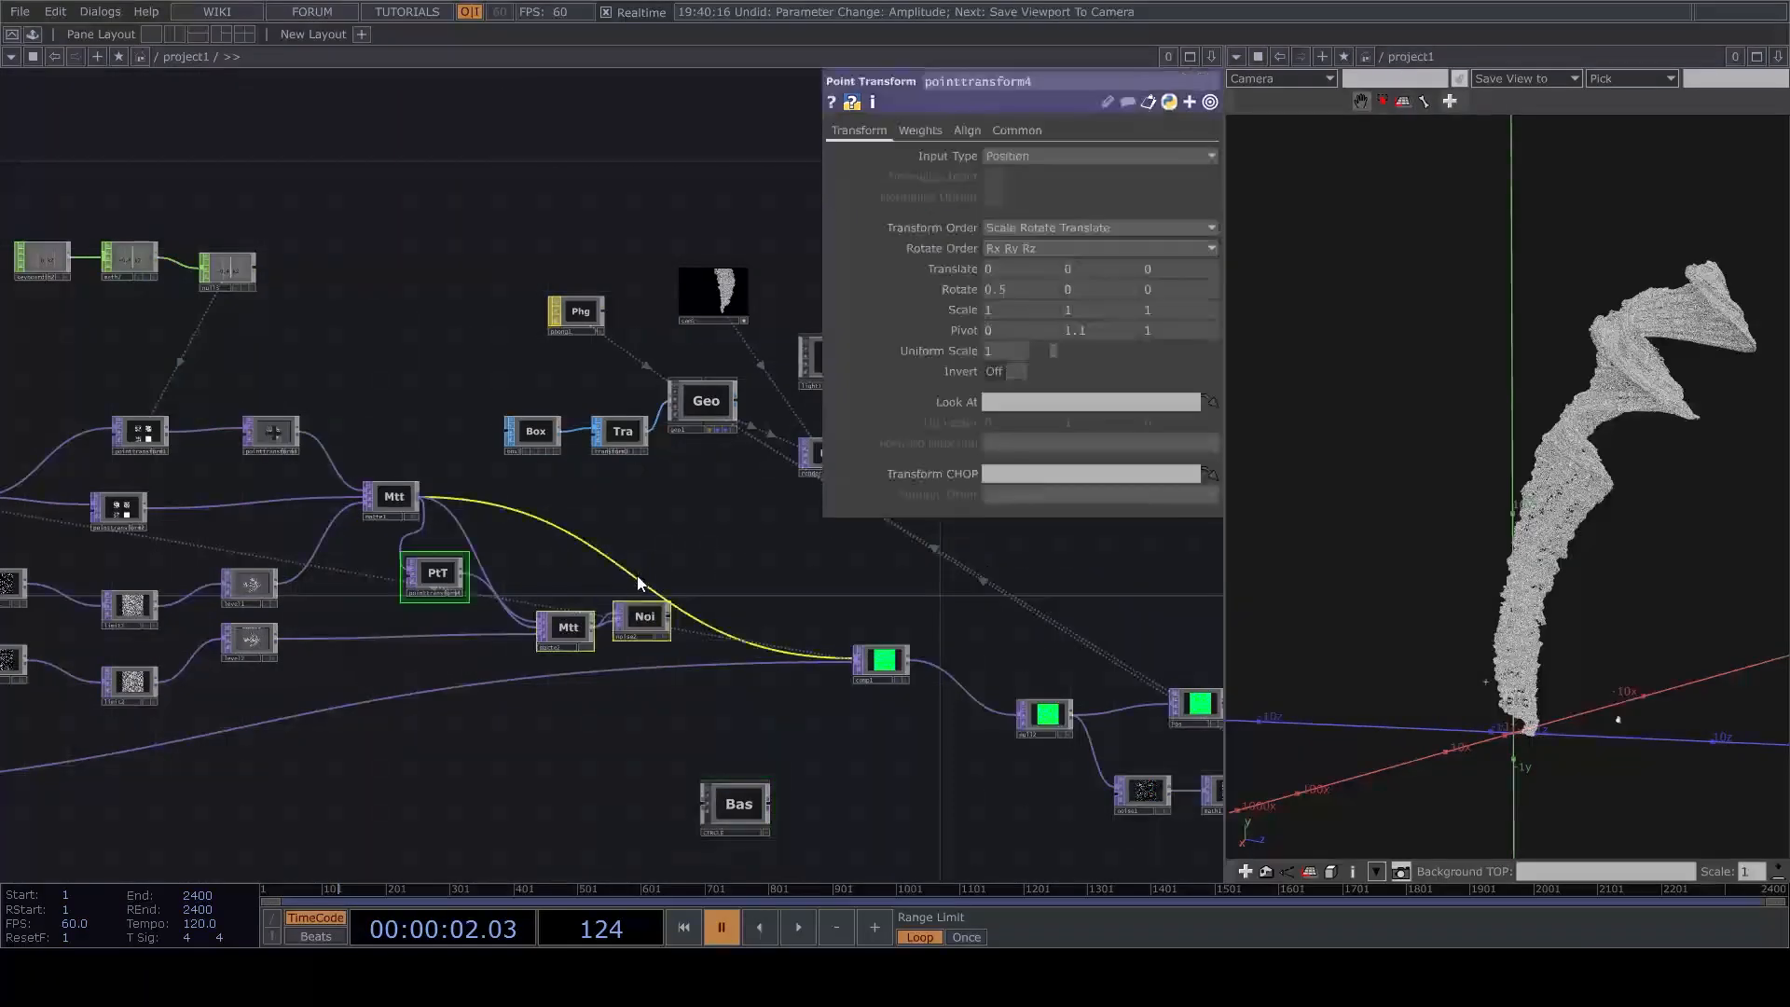
pyautogui.scroll(5, 628, 612)
pyautogui.scroll(-2, 419, 601)
pyautogui.moveTo(491, 606); pyautogui.dragTo(771, 519)
pyautogui.scroll(-1, 770, 522)
pyautogui.moveTo(618, 743)
pyautogui.mouseDown()
pyautogui.moveTo(801, 749)
pyautogui.moveTo(609, 725)
pyautogui.mouseUp()
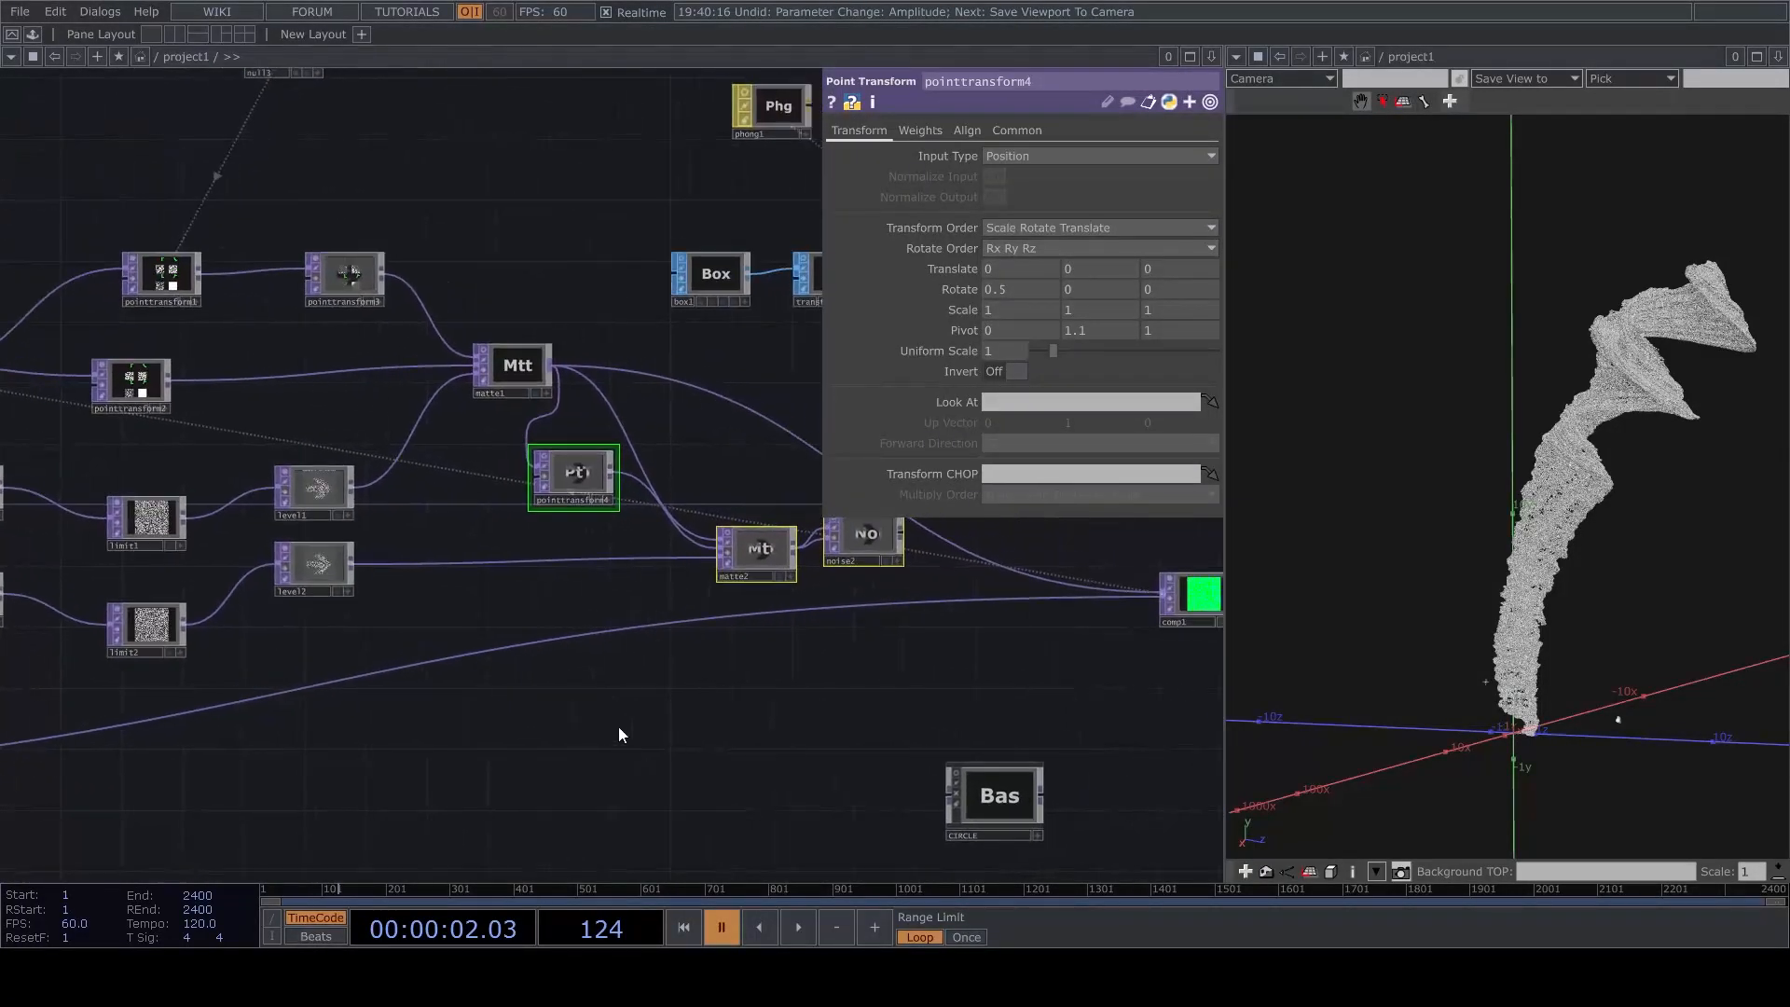
pyautogui.moveTo(754, 735); pyautogui.dragTo(578, 726)
# Reset the feedback loop and set pointGenerator's Shape to Cube.
pyautogui.press('space')
pyautogui.press('1')
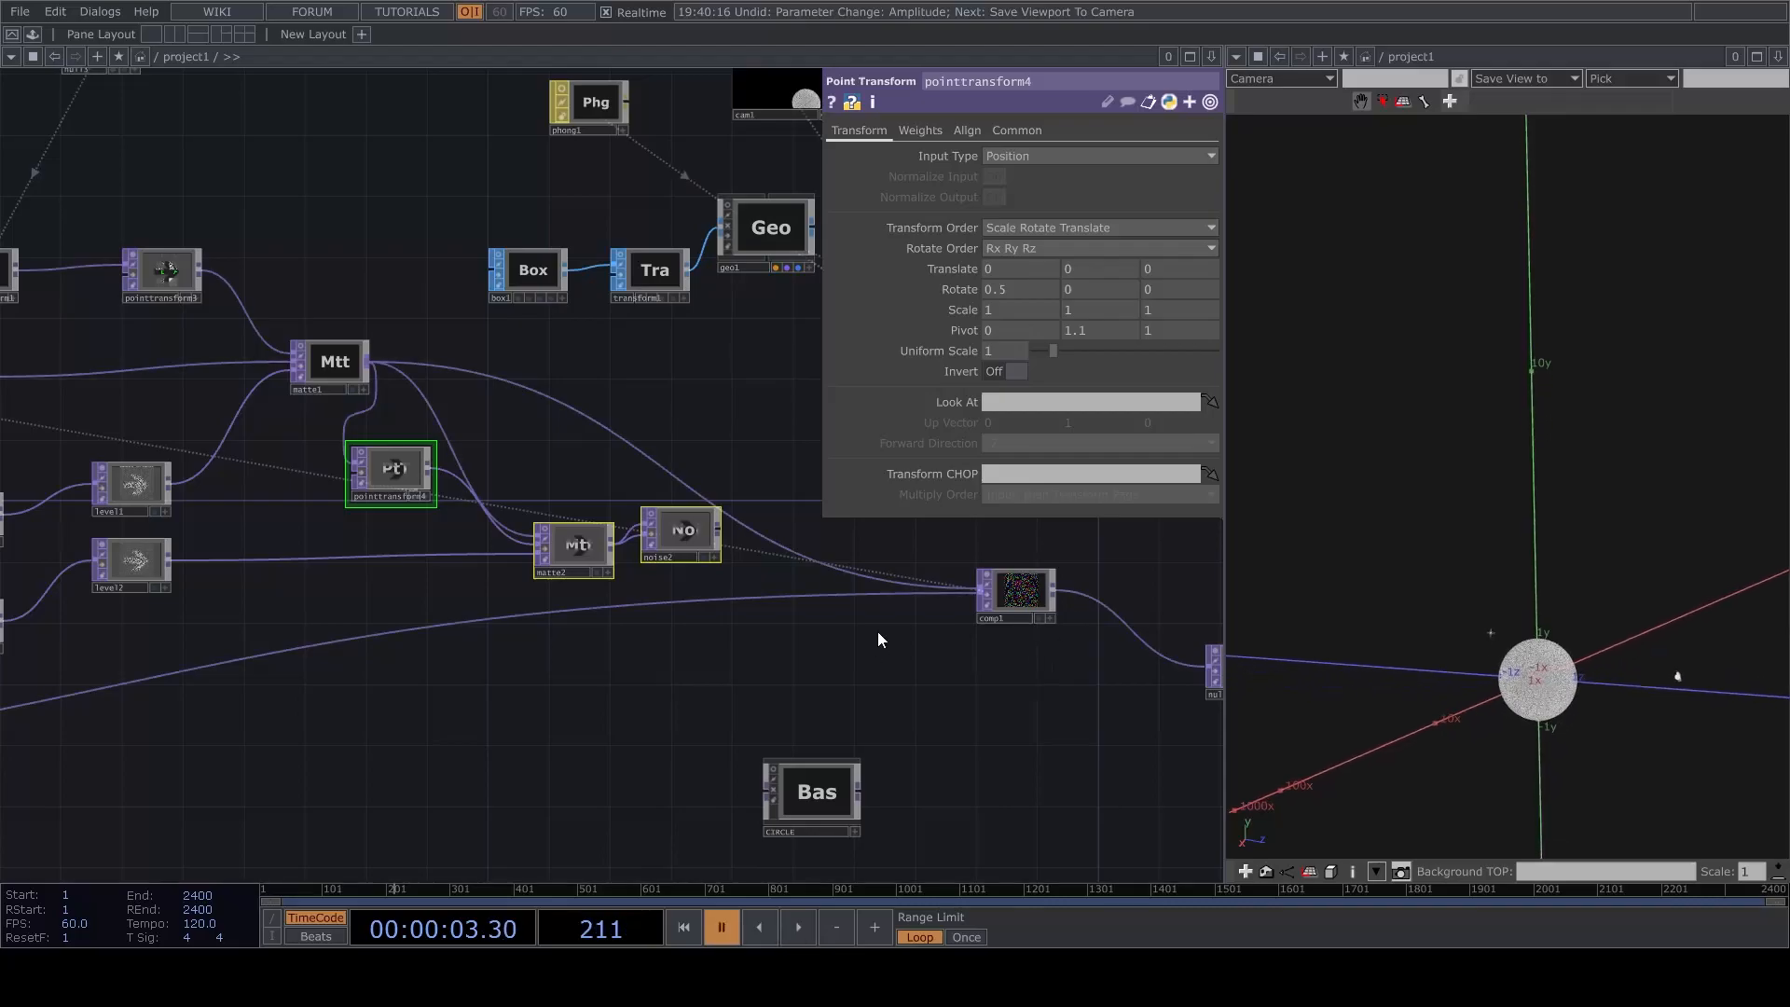
pyautogui.scroll(-3, 869, 639)
pyautogui.moveTo(114, 662); pyautogui.dragTo(287, 631)
pyautogui.scroll(3, 287, 631)
pyautogui.moveTo(411, 697); pyautogui.dragTo(724, 612)
pyautogui.click(271, 647)
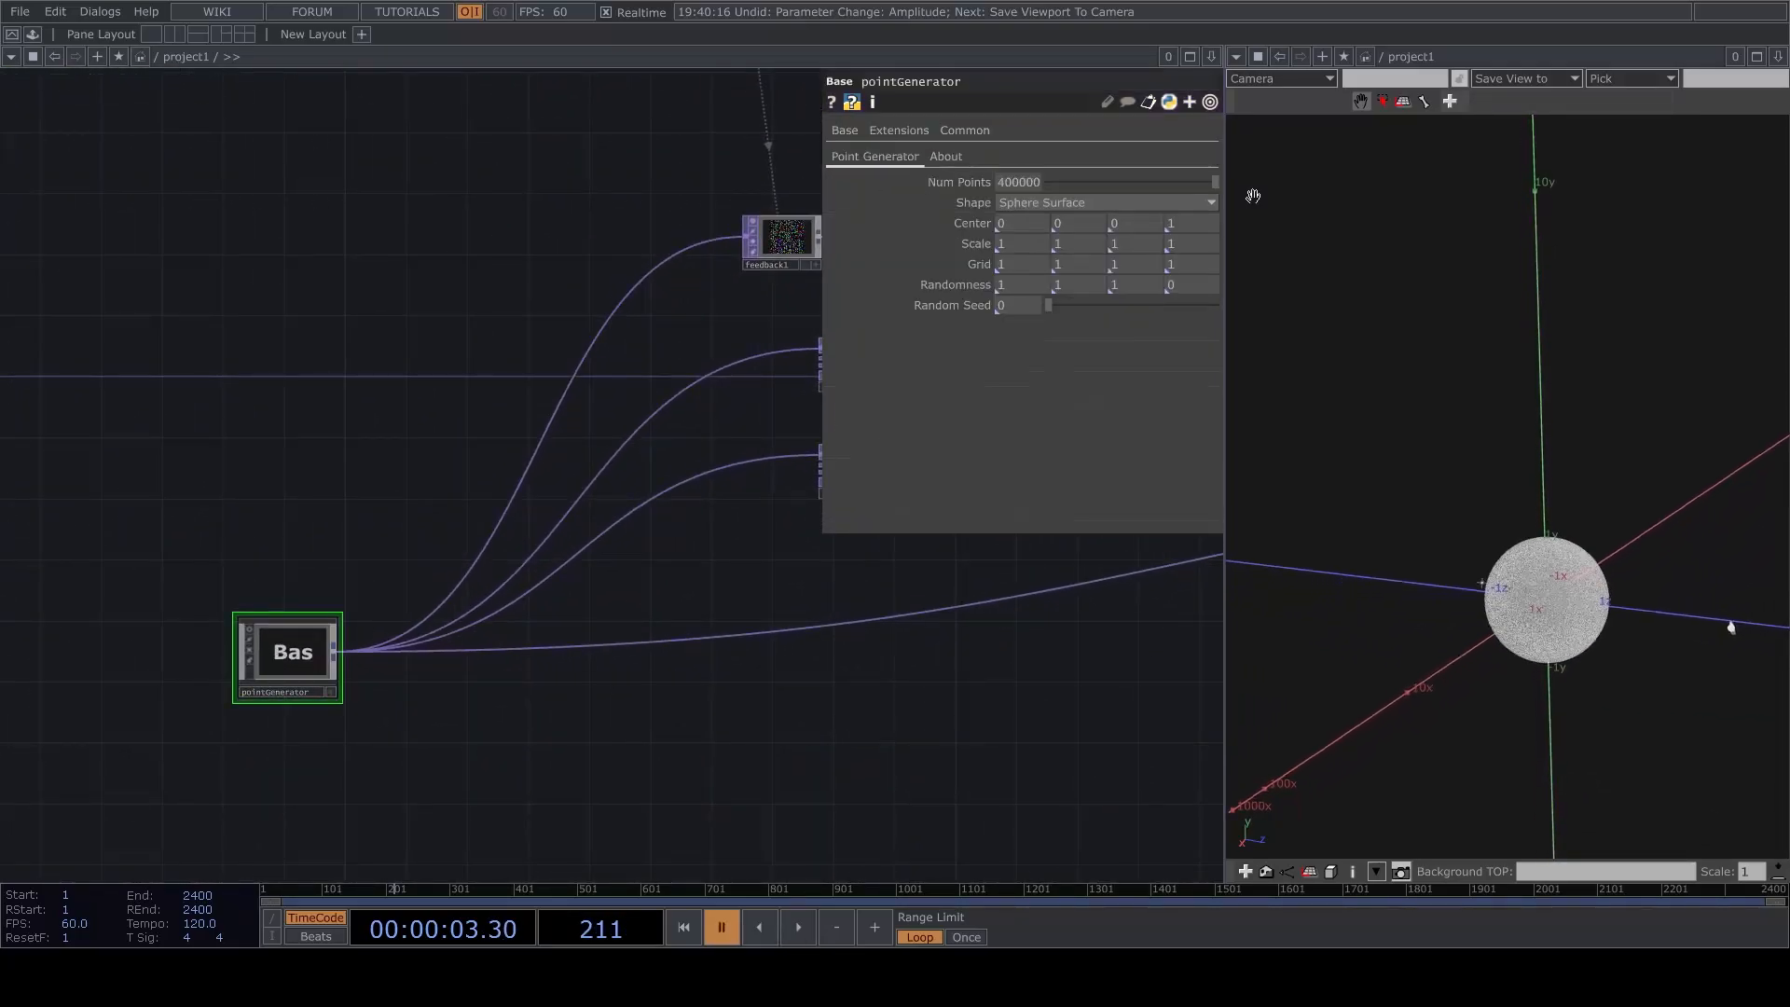
pyautogui.click(1071, 200)
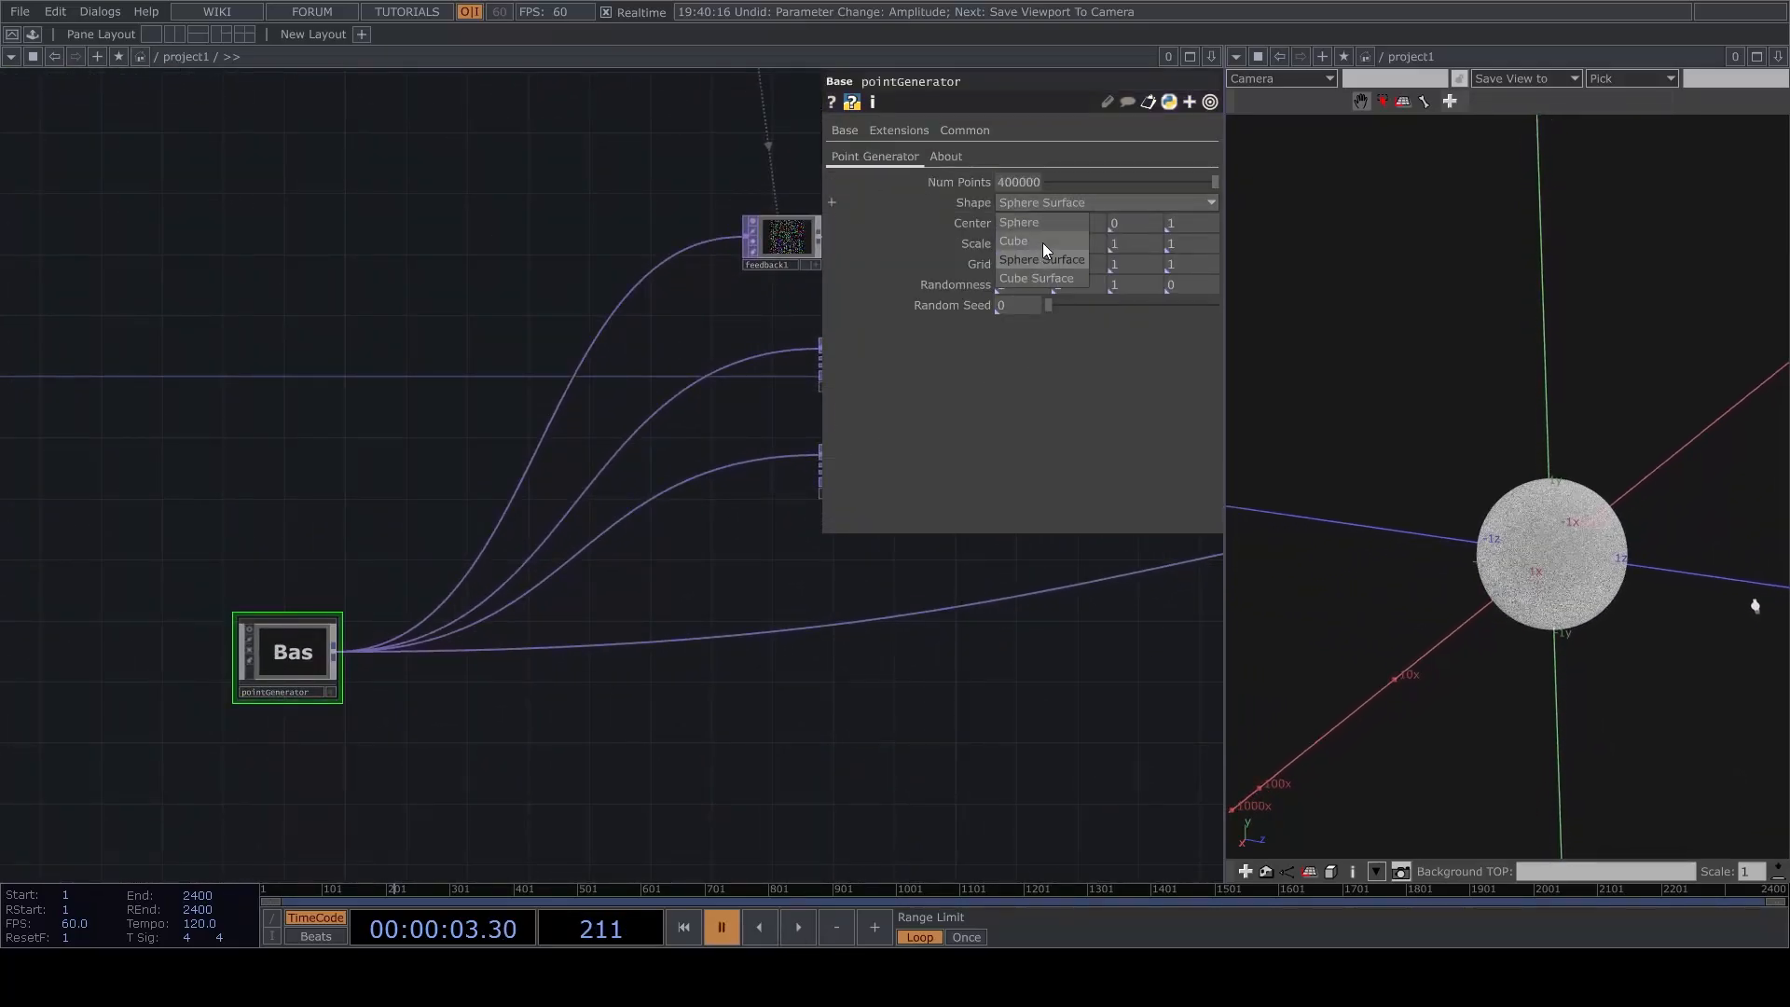
pyautogui.moveTo(885, 702); pyautogui.dragTo(755, 723)
# Resume playback and zoom in on the cube point cloud in cam1's viewer.
pyautogui.press('space')
pyautogui.moveTo(686, 644); pyautogui.dragTo(308, 620)
pyautogui.scroll(-6, 308, 620)
pyautogui.scroll(6, 368, 519)
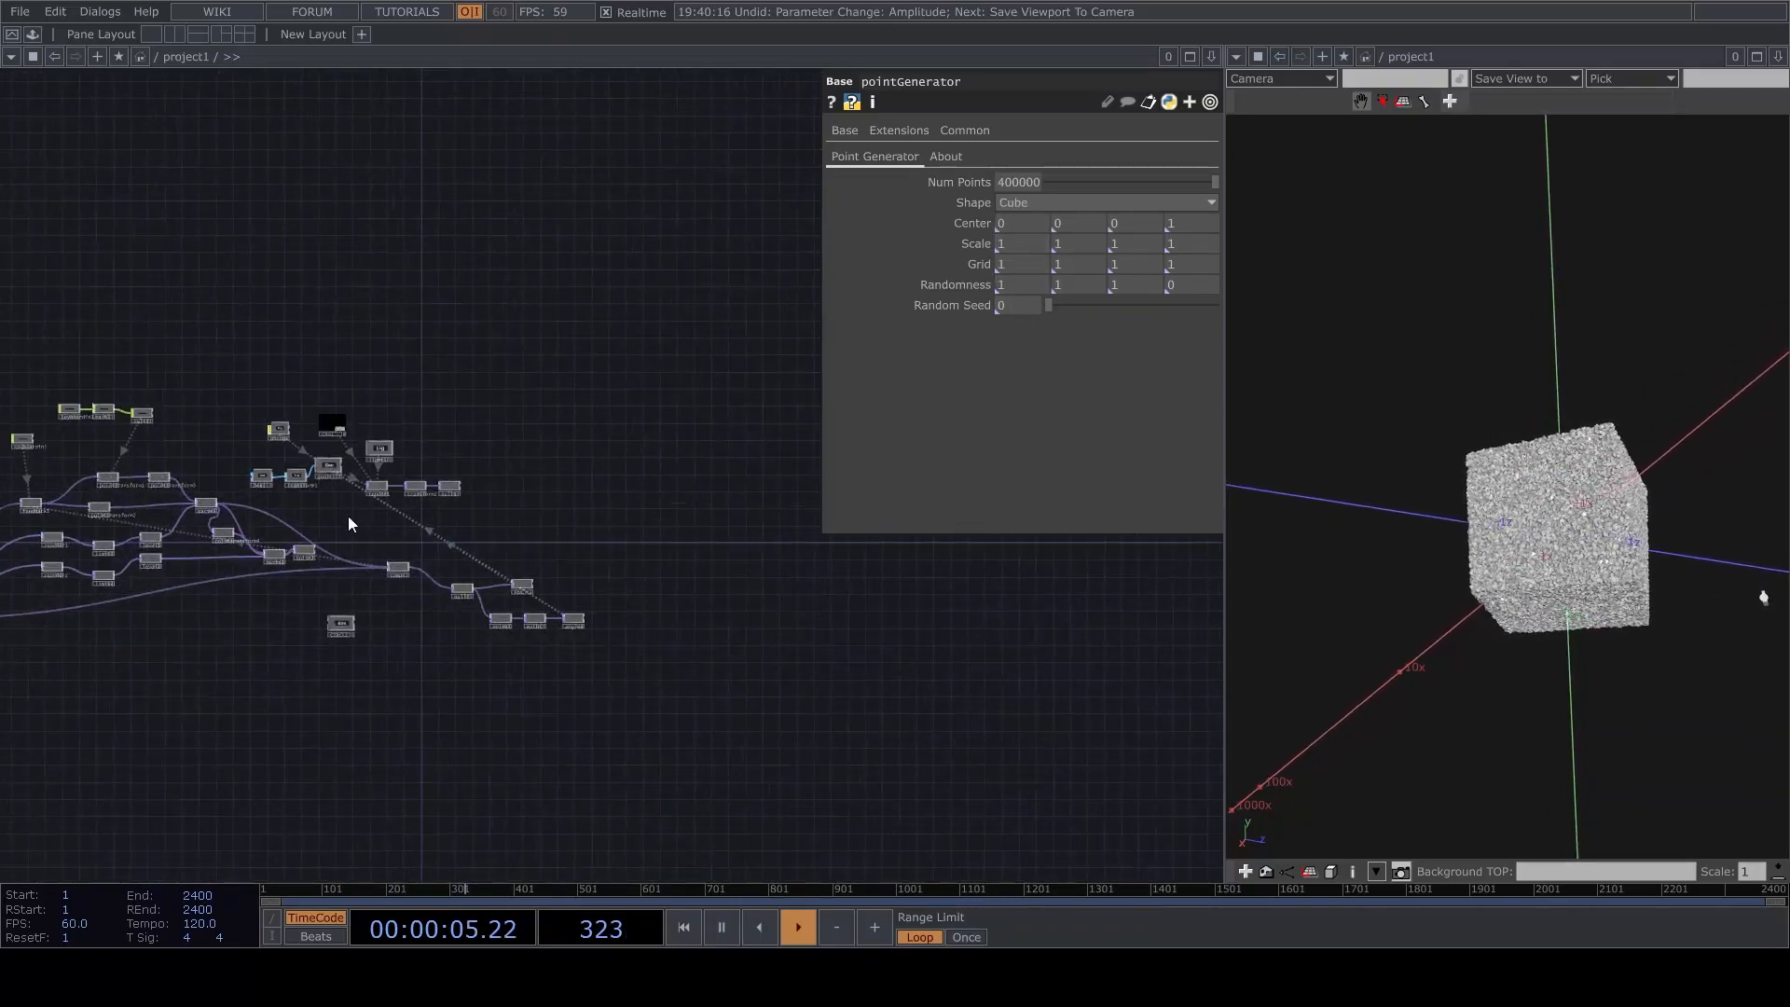
pyautogui.moveTo(416, 557); pyautogui.dragTo(503, 537, button='middle')
pyautogui.moveTo(632, 530); pyautogui.dragTo(611, 657)
pyautogui.scroll(4, 280, 280)
pyautogui.moveTo(253, 309); pyautogui.dragTo(855, 410)
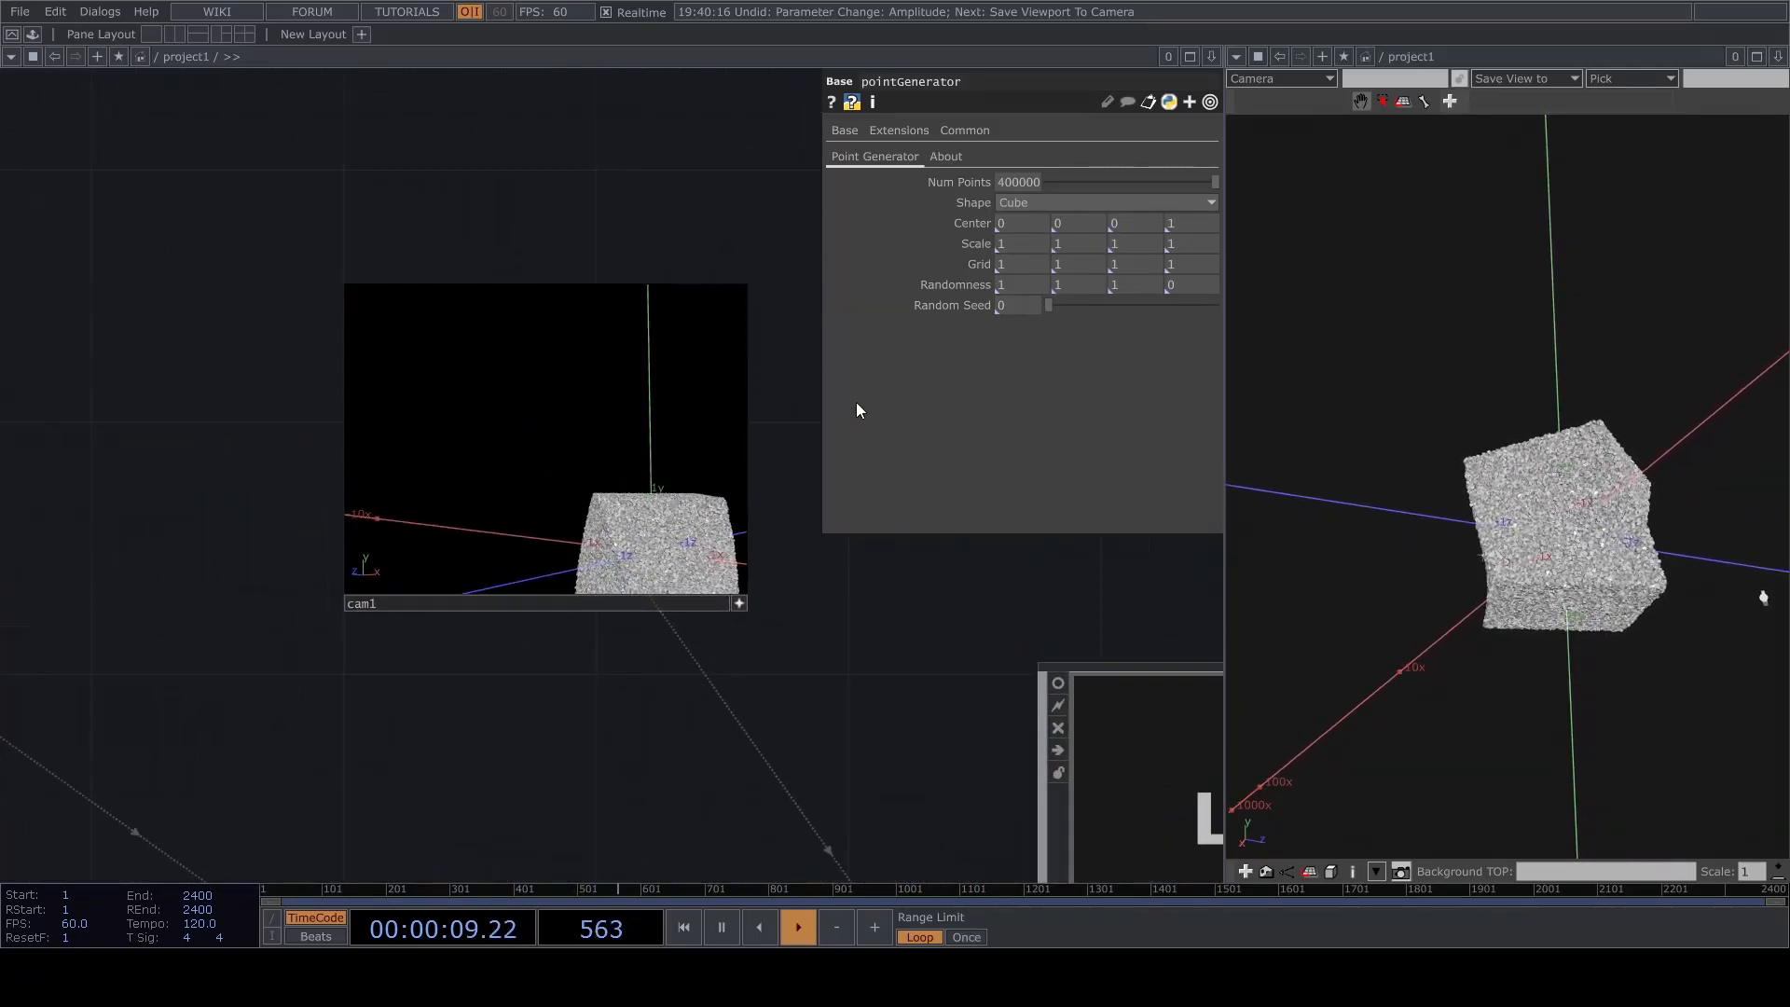
pyautogui.scroll(2, 816, 453)
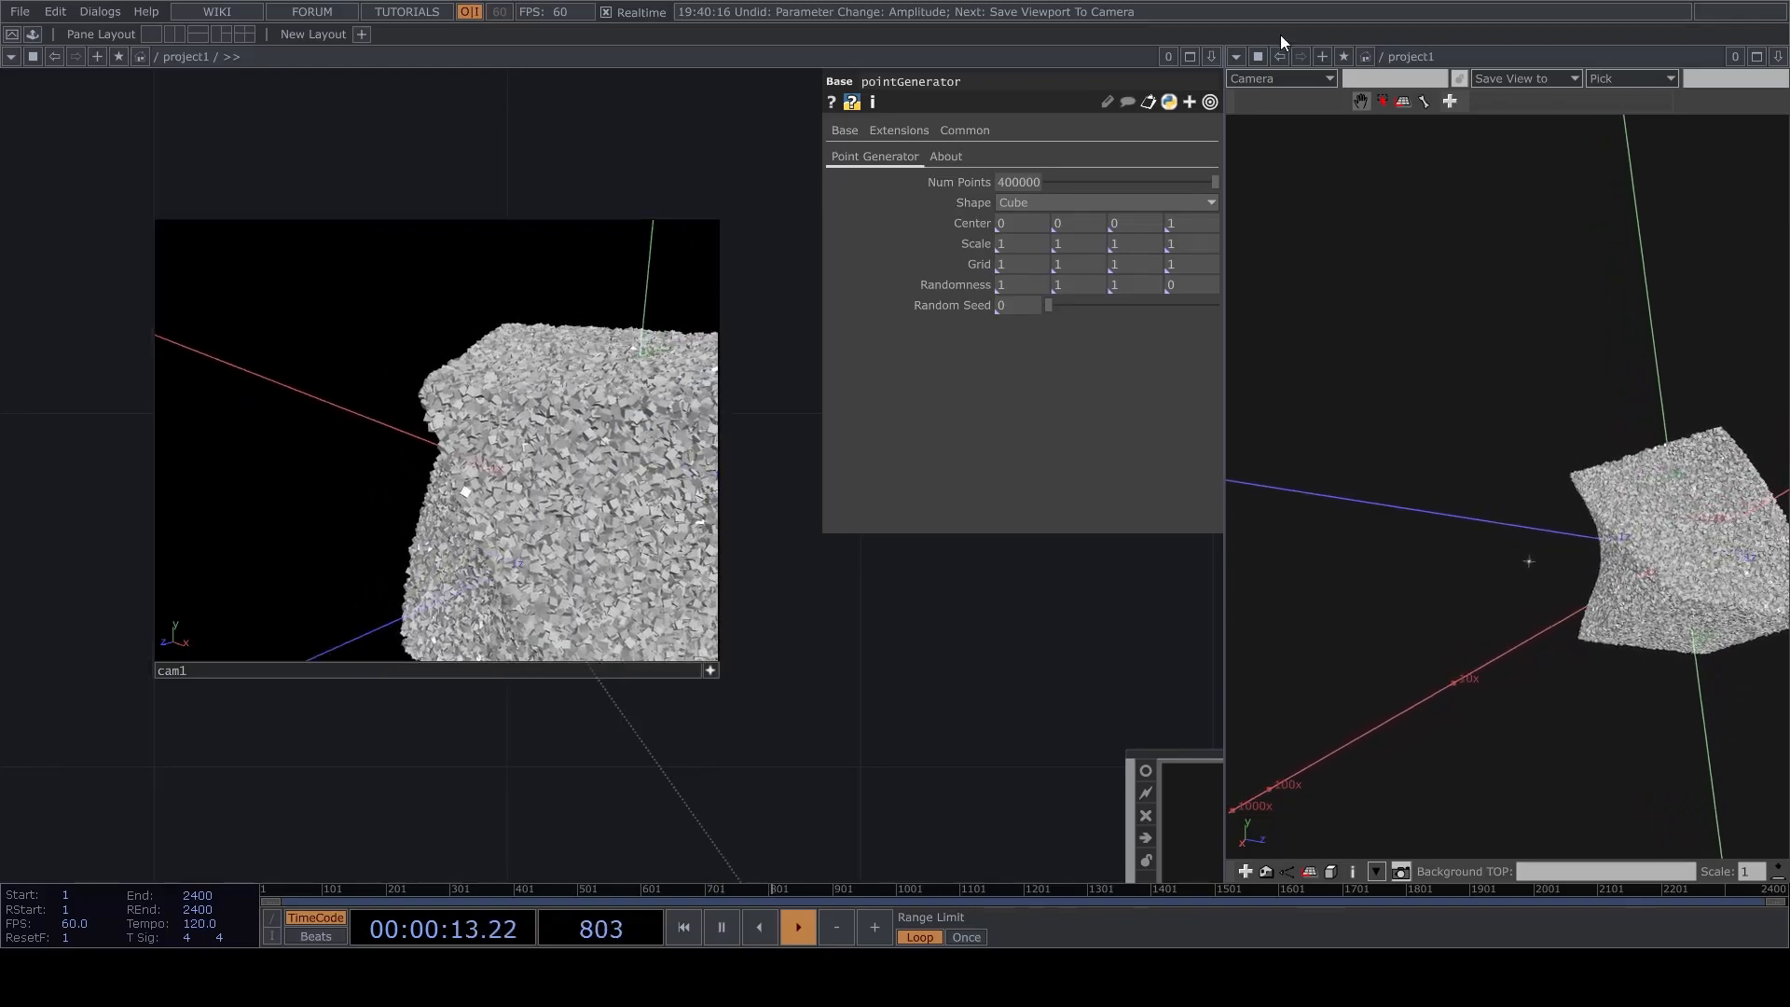
# Switch the geometry pane to the rendered output and orbit cam1 to frame the whole twisting cube.
pyautogui.click(1236, 57)
pyautogui.click(1261, 133)
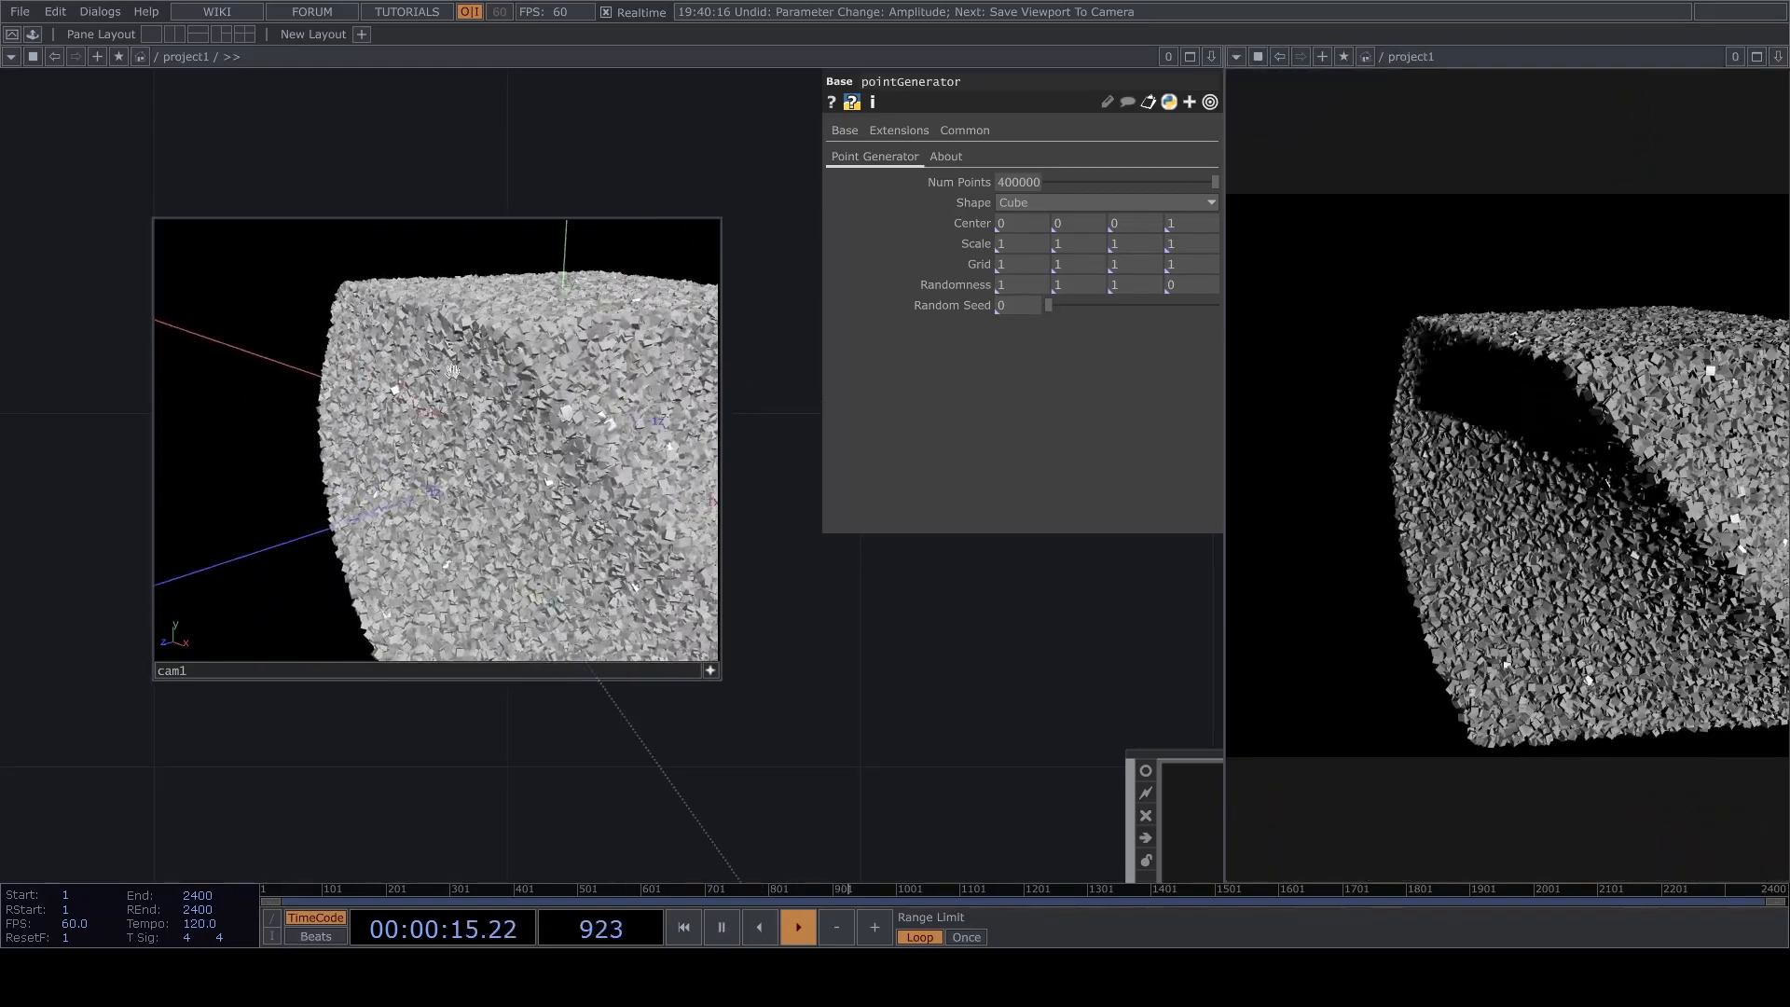
pyautogui.moveTo(537, 403); pyautogui.dragTo(418, 425, button='right')
pyautogui.moveTo(509, 442)
pyautogui.mouseDown()
pyautogui.moveTo(532, 362)
pyautogui.moveTo(507, 444)
pyautogui.moveTo(508, 420)
pyautogui.mouseUp()
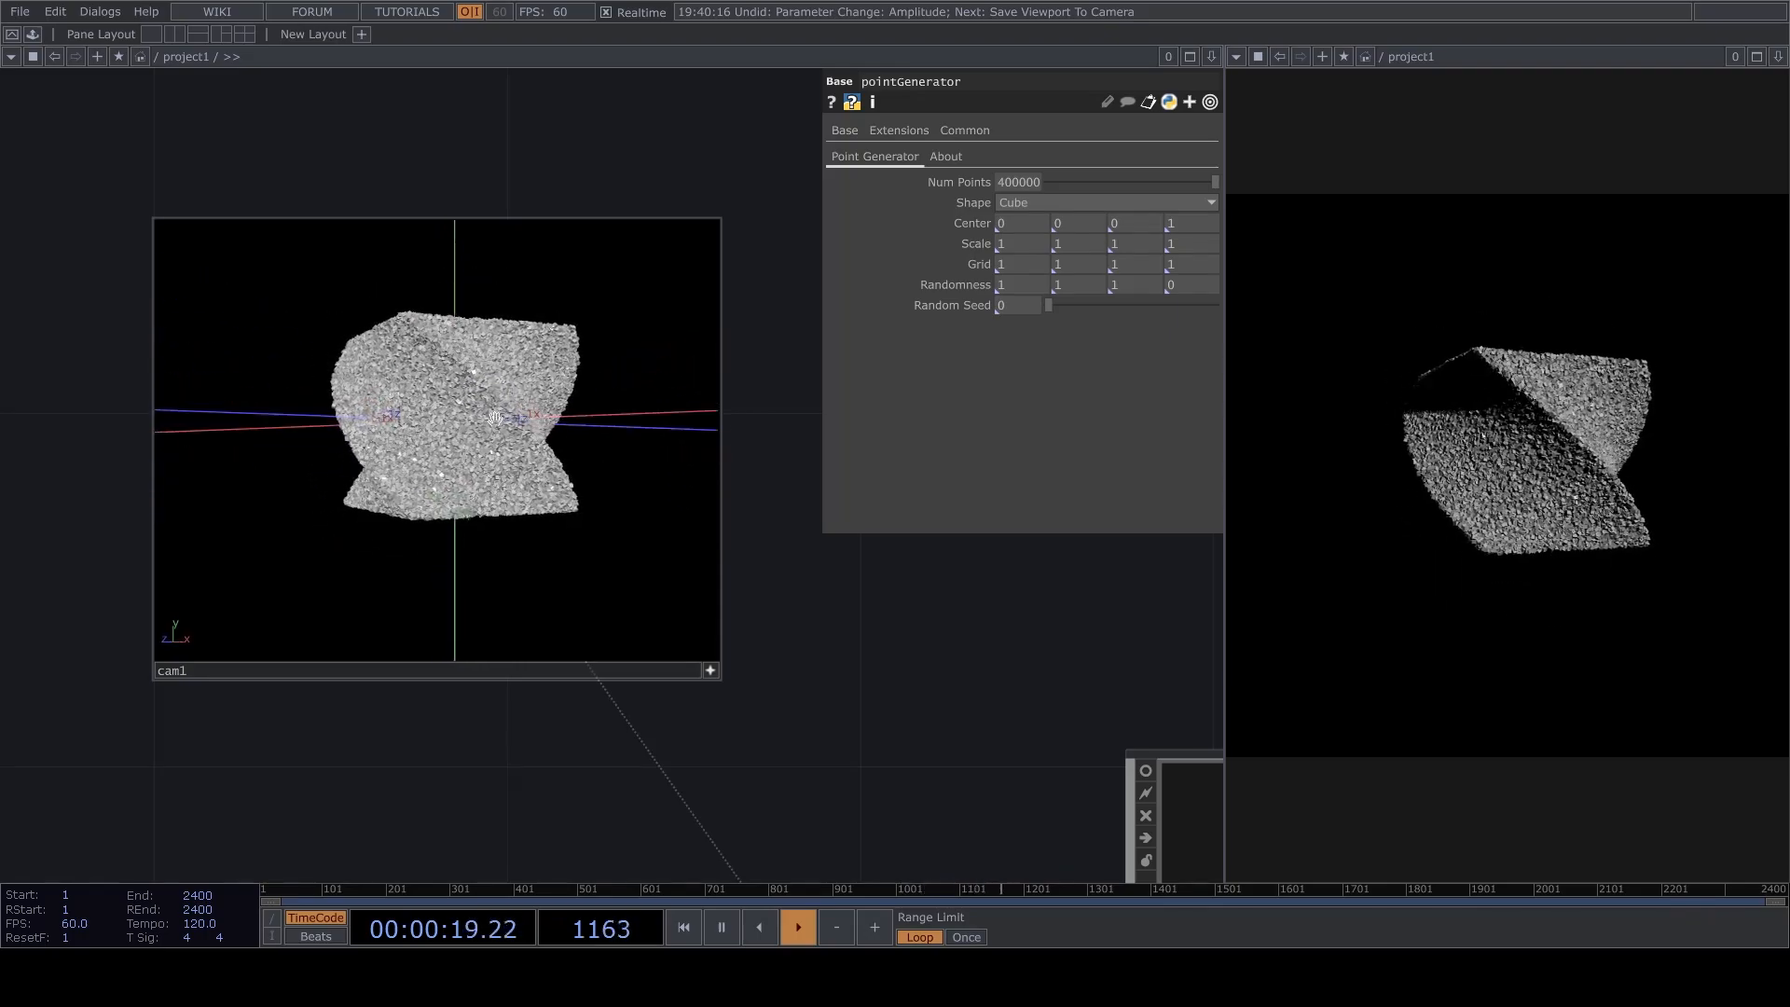
# Pause playback and move null2 with its downstream operators farther from comp1 to make room in the chain.
pyautogui.scroll(-10, 885, 708)
pyautogui.scroll(4, 880, 725)
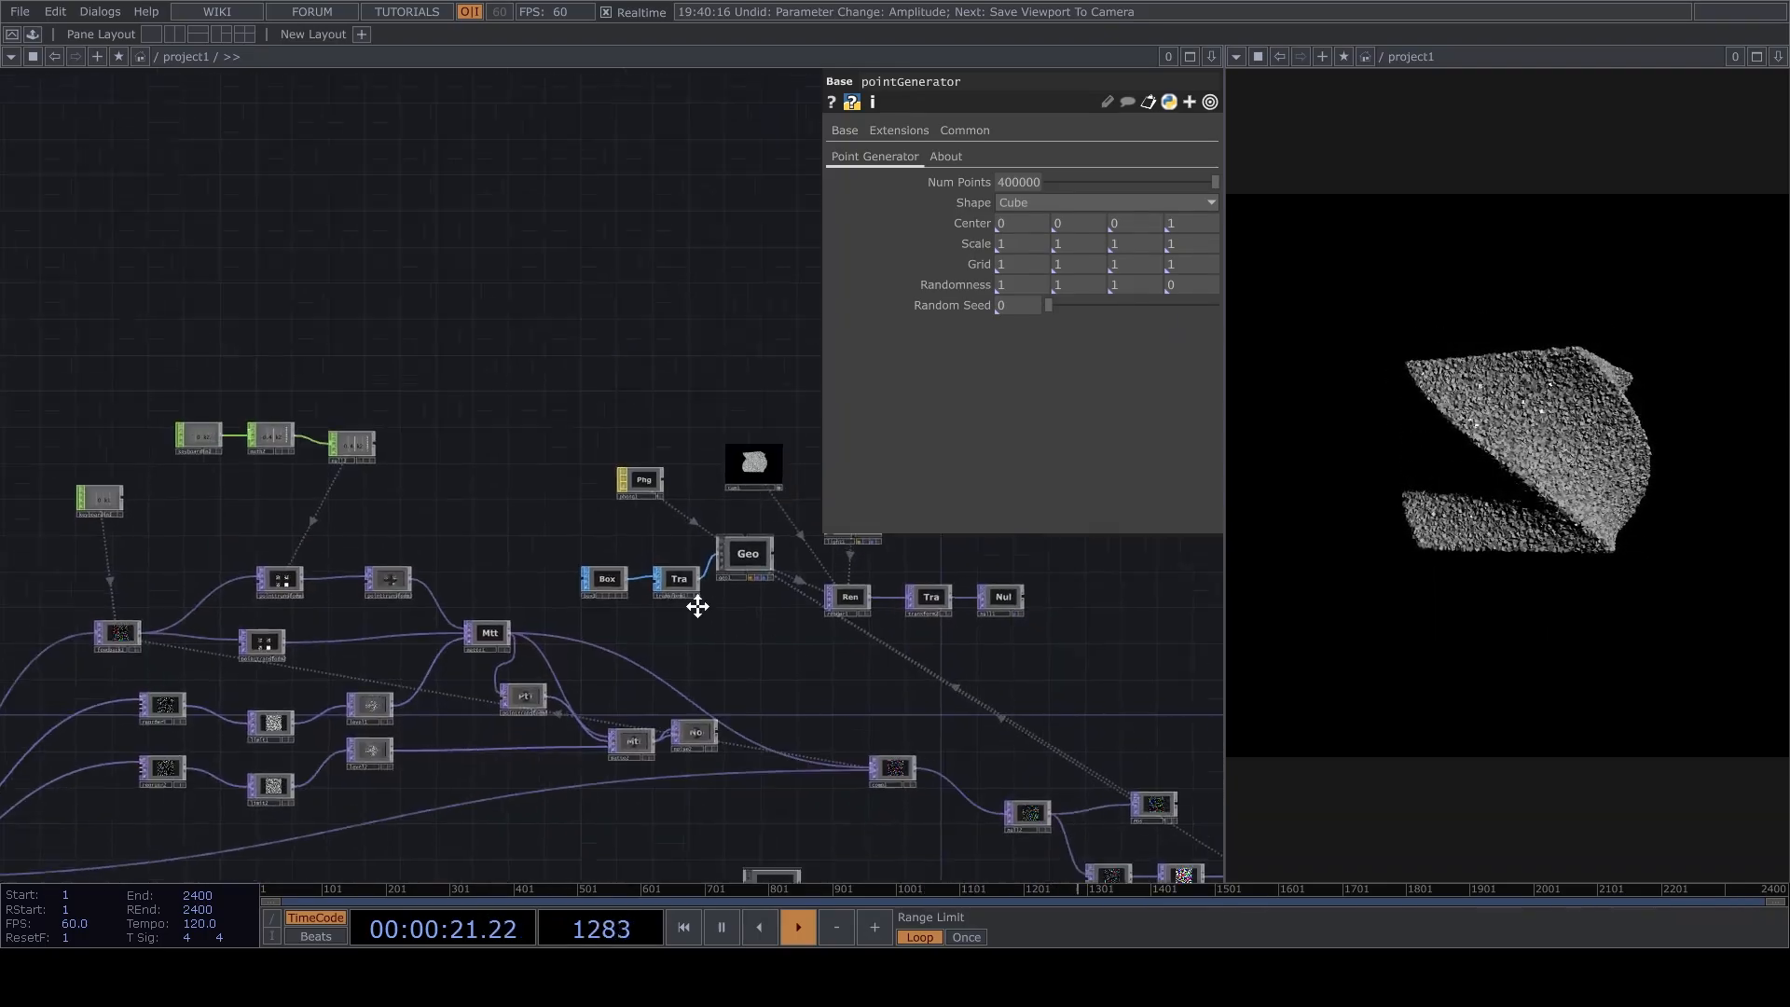
pyautogui.press('space')
pyautogui.scroll(2, 877, 679)
pyautogui.moveTo(778, 616); pyautogui.dragTo(440, 499)
pyautogui.scroll(-4, 429, 496)
pyautogui.moveTo(481, 703); pyautogui.dragTo(736, 596, button='right')
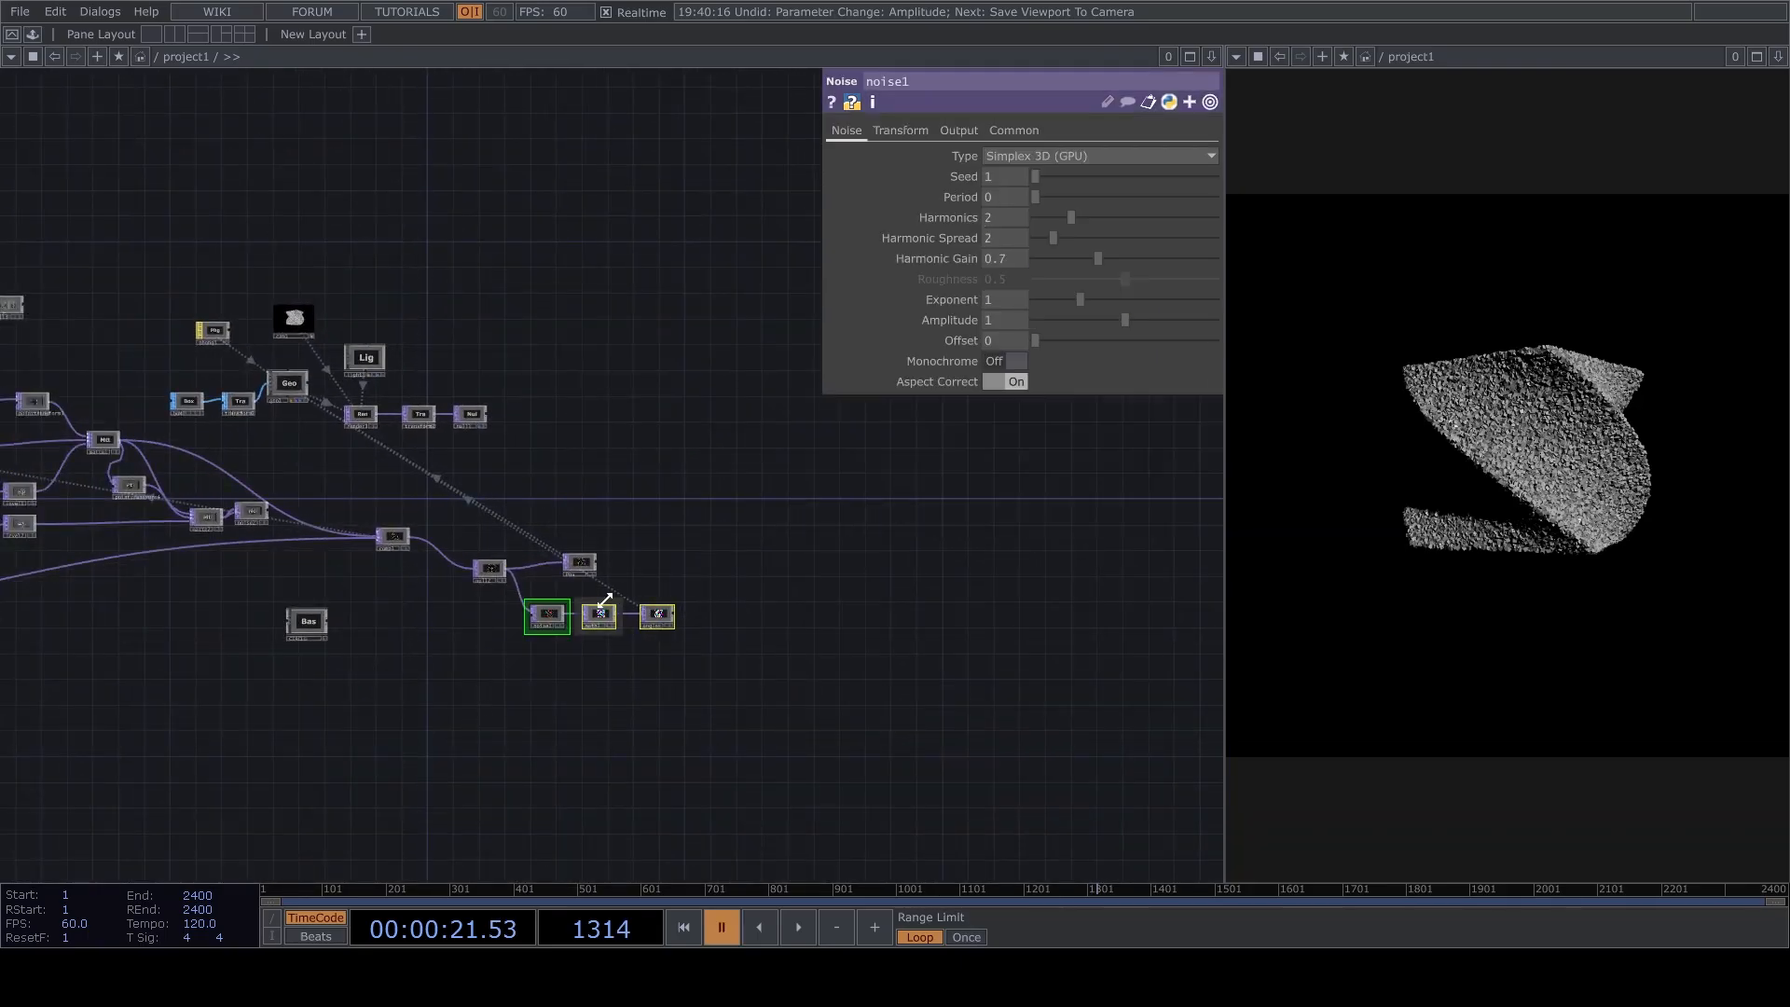
pyautogui.scroll(3, 499, 646)
pyautogui.moveTo(484, 506); pyautogui.dragTo(850, 506)
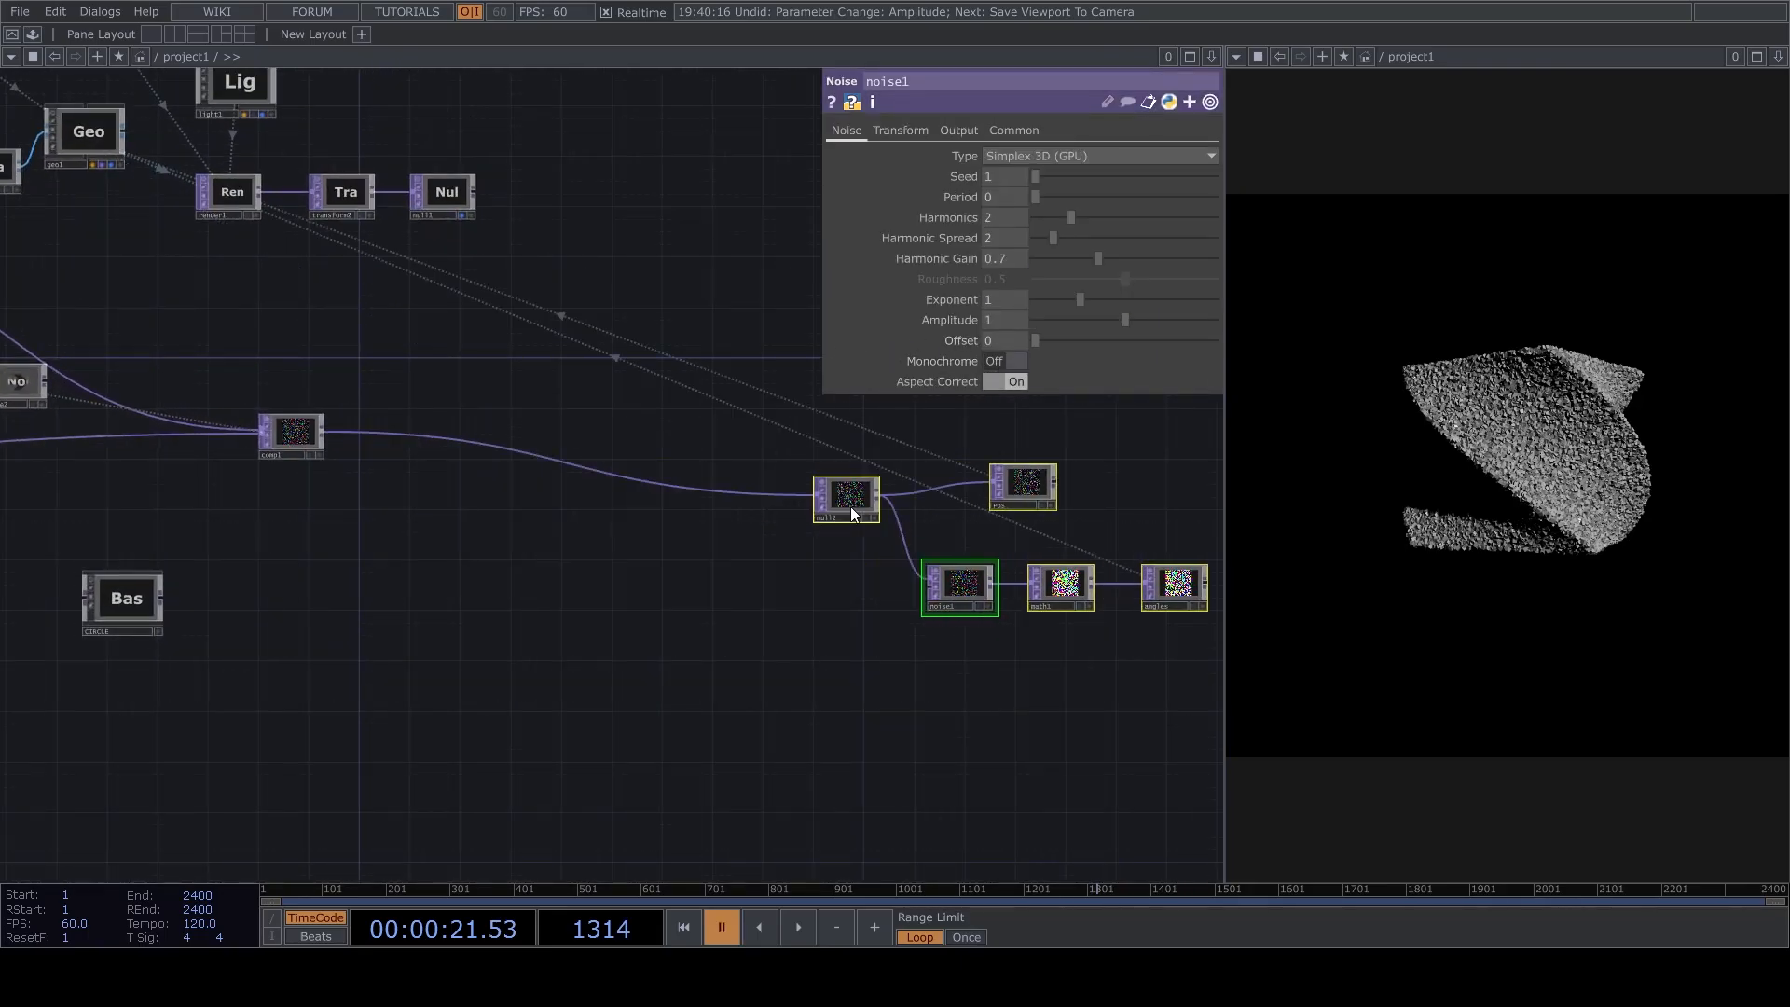
# Open the CIRCLE component, read its note on the required input, and return to the project level.
pyautogui.scroll(4, 304, 531)
pyautogui.moveTo(304, 532); pyautogui.dragTo(876, 471)
pyautogui.moveTo(512, 642); pyautogui.dragTo(881, 615)
pyautogui.scroll(4, 960, 618)
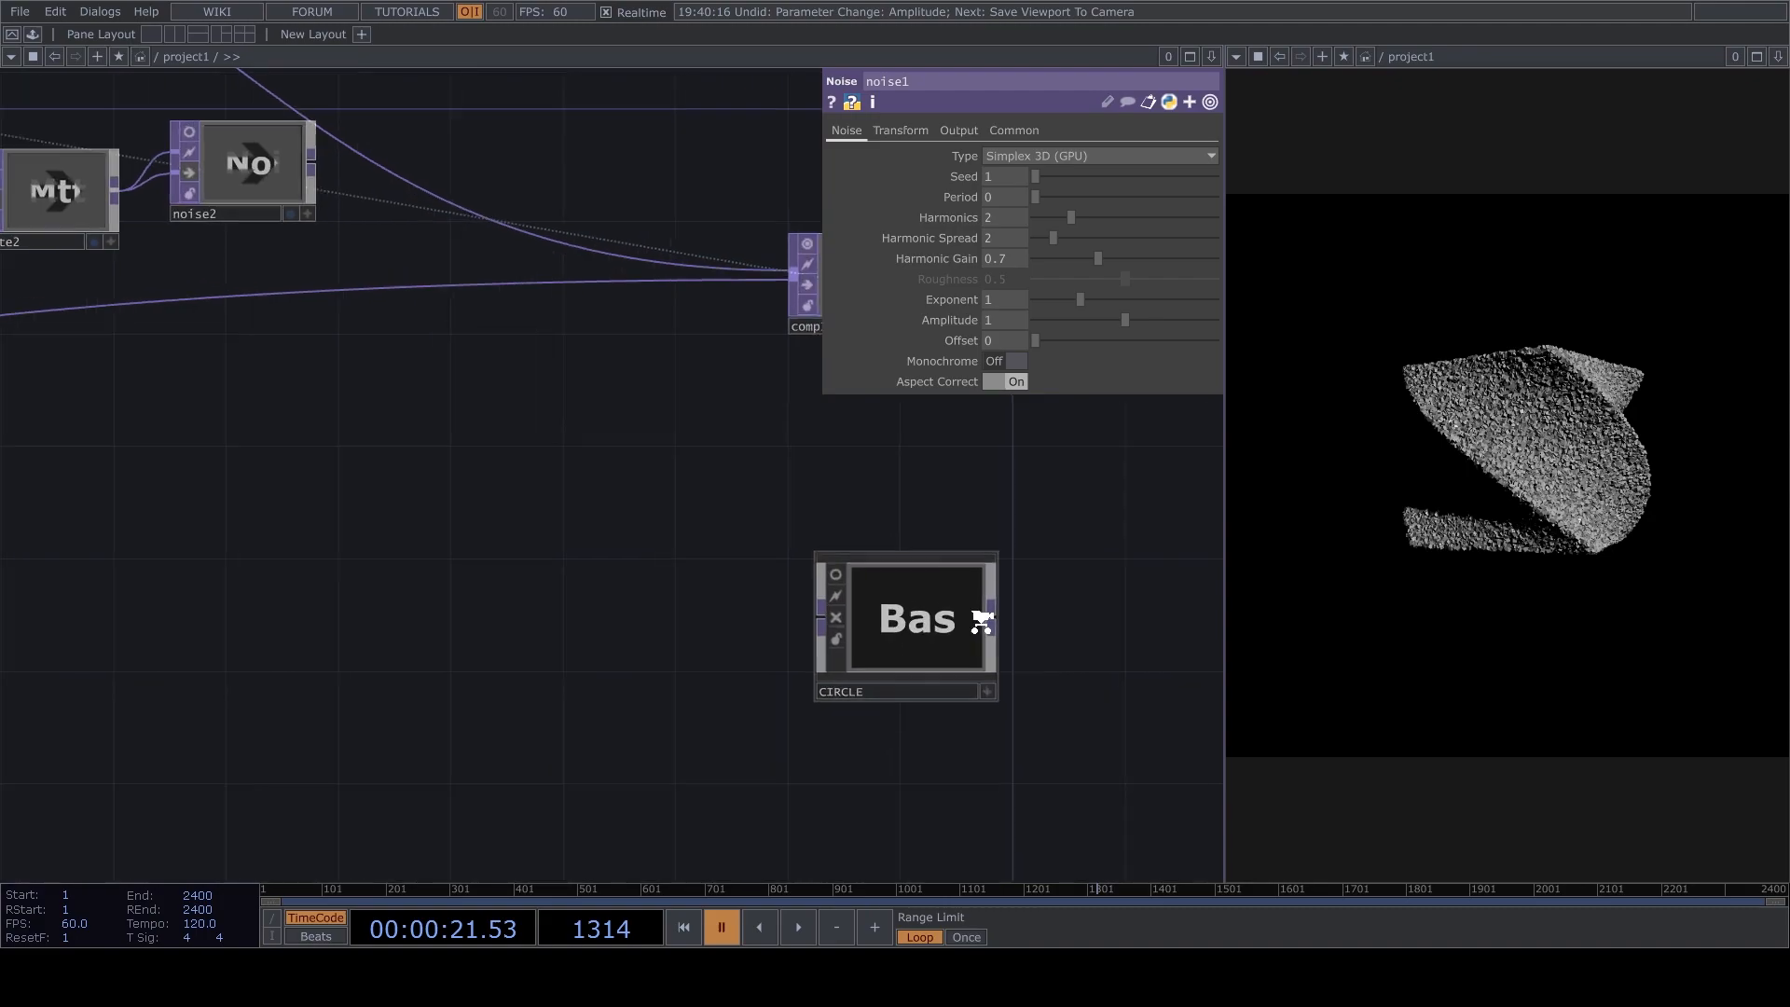
pyautogui.click(848, 608)
pyautogui.press('i')
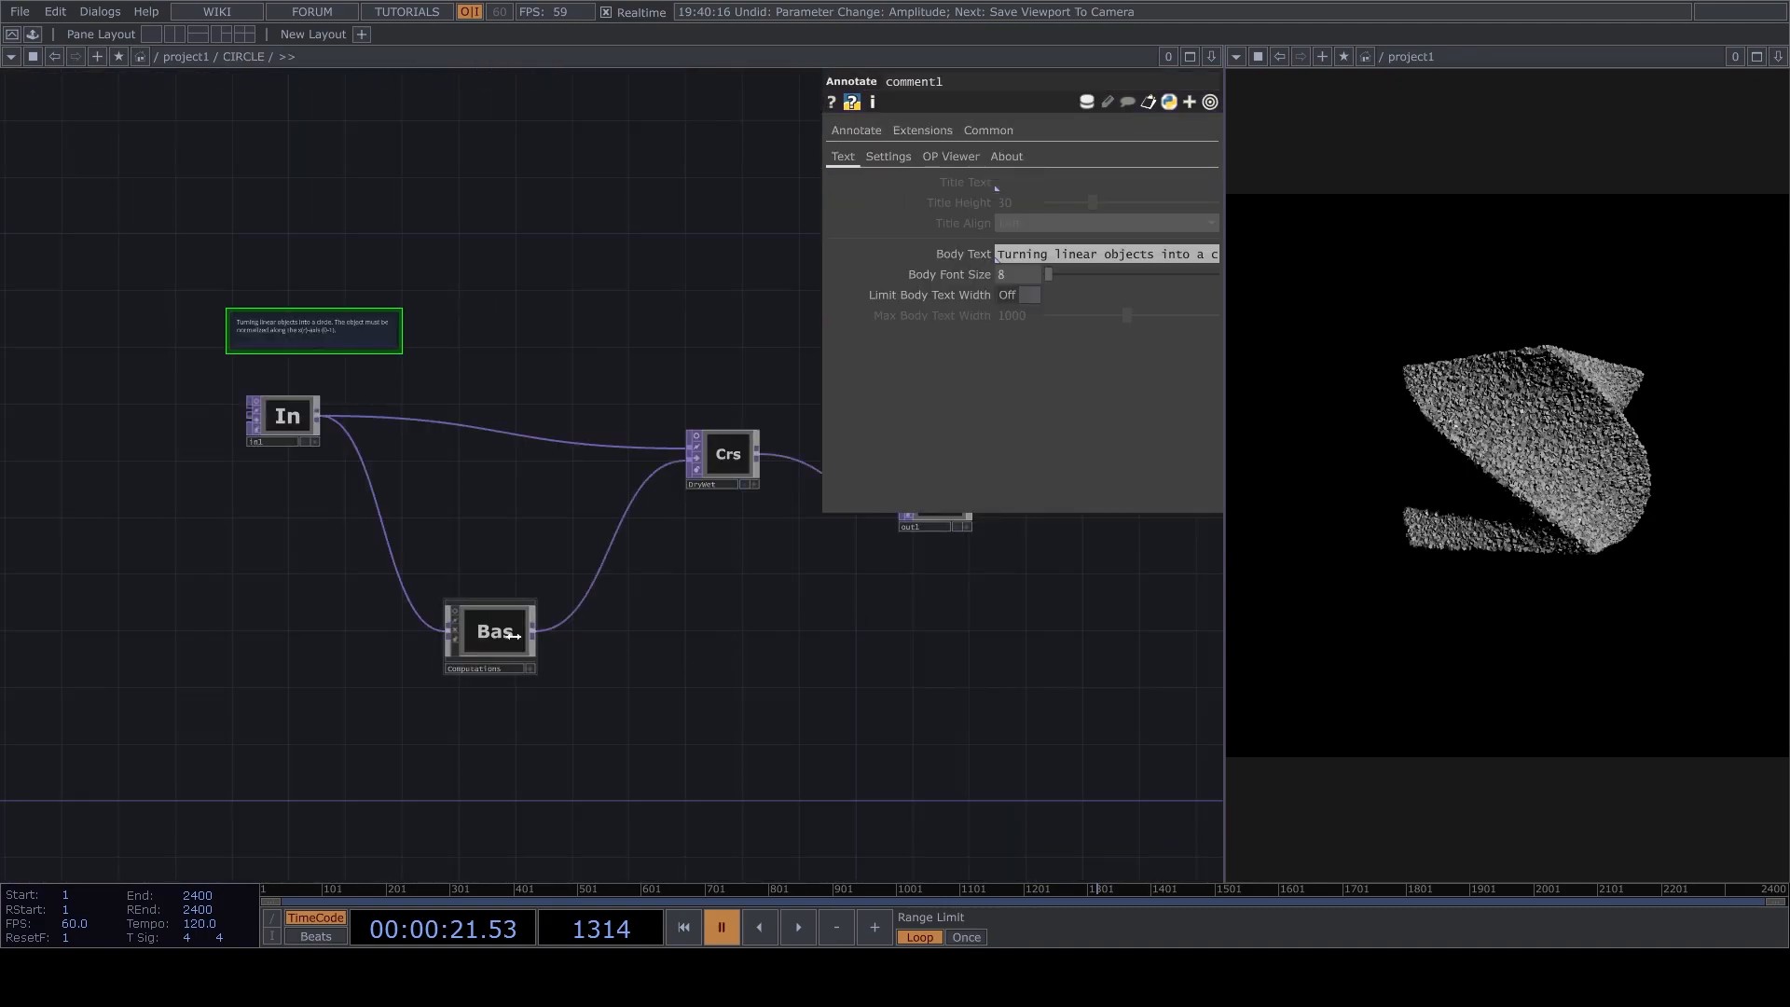
pyautogui.scroll(4, 206, 297)
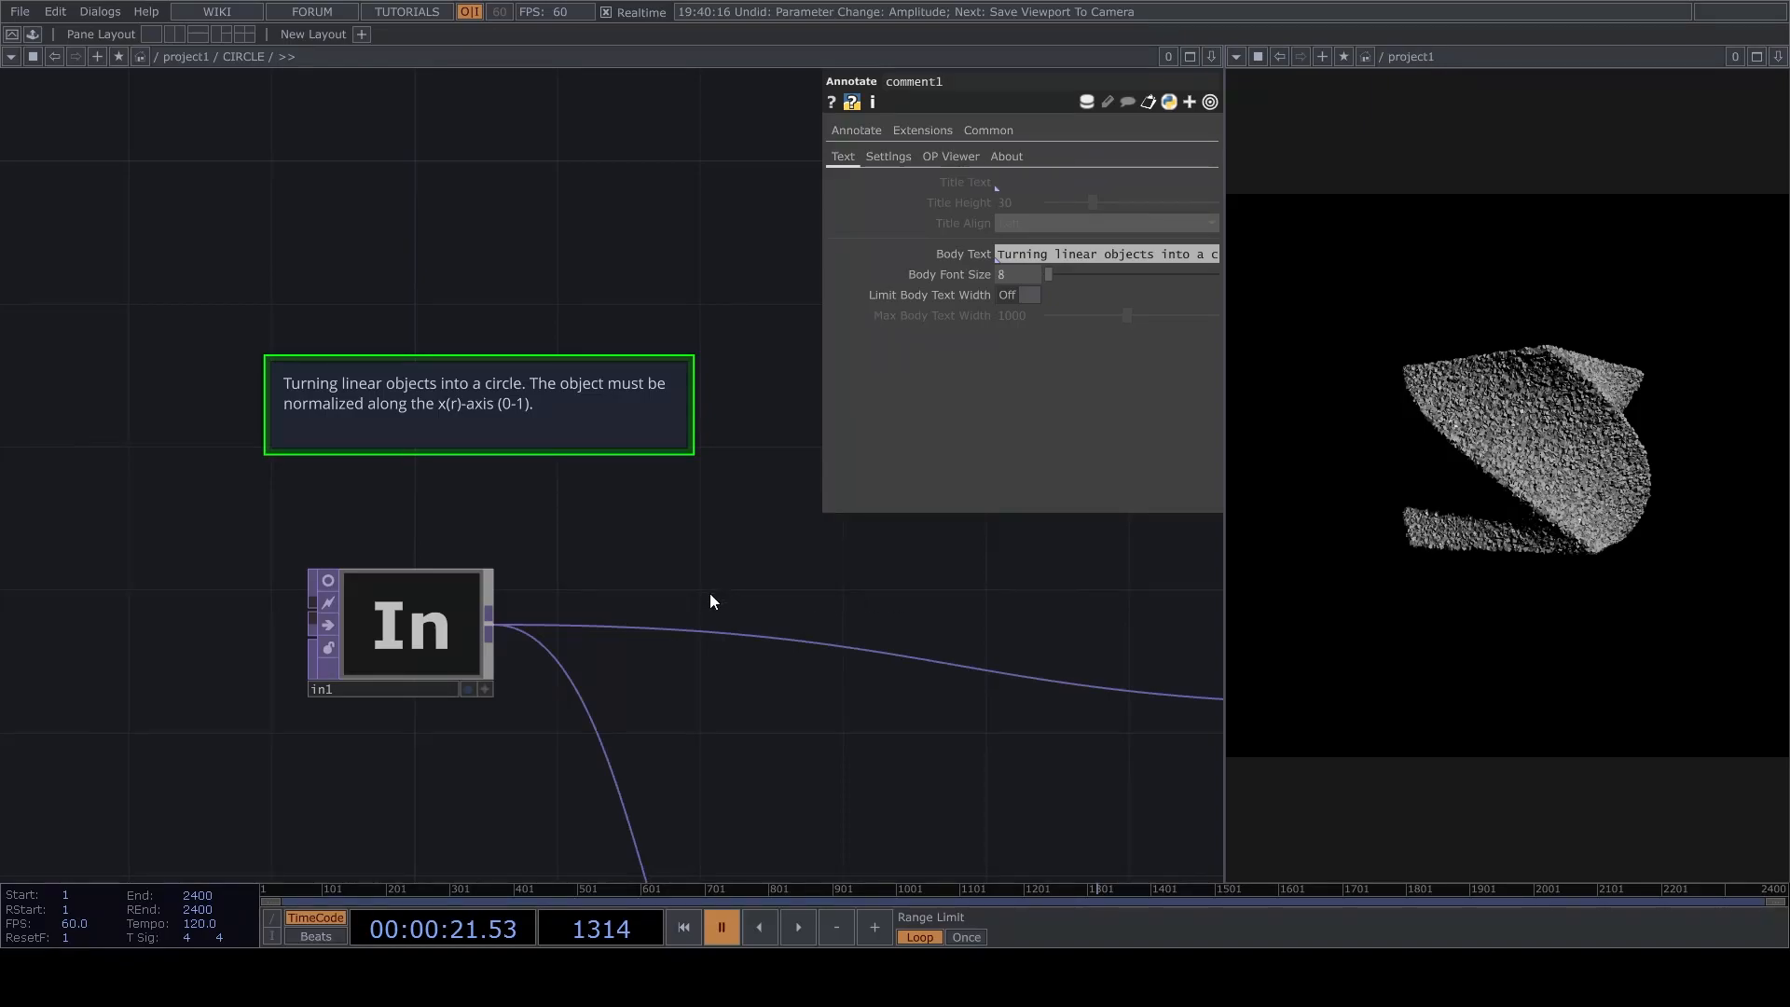
pyautogui.press('u')
pyautogui.scroll(-8, 604, 696)
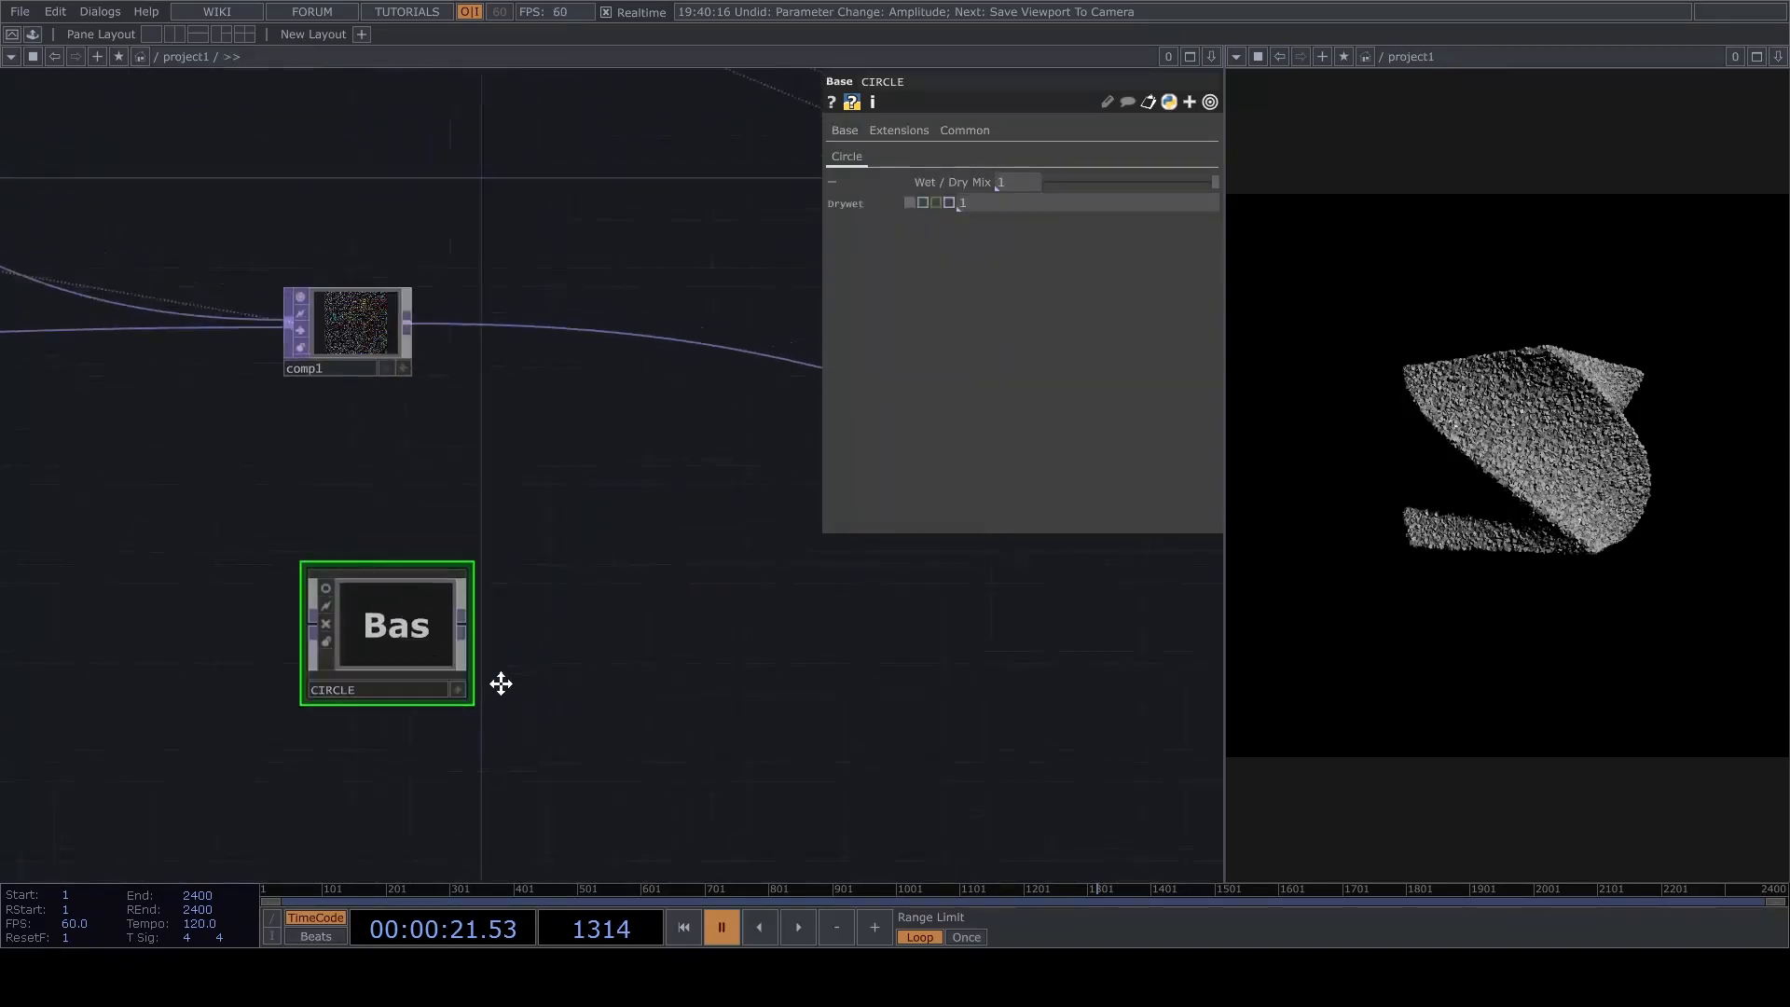
# Insert a Limit operator between comp1 and null2, turn on its Normalize option, and resume playback.
pyautogui.press('space')
pyautogui.scroll(5, 558, 601)
pyautogui.press('space')
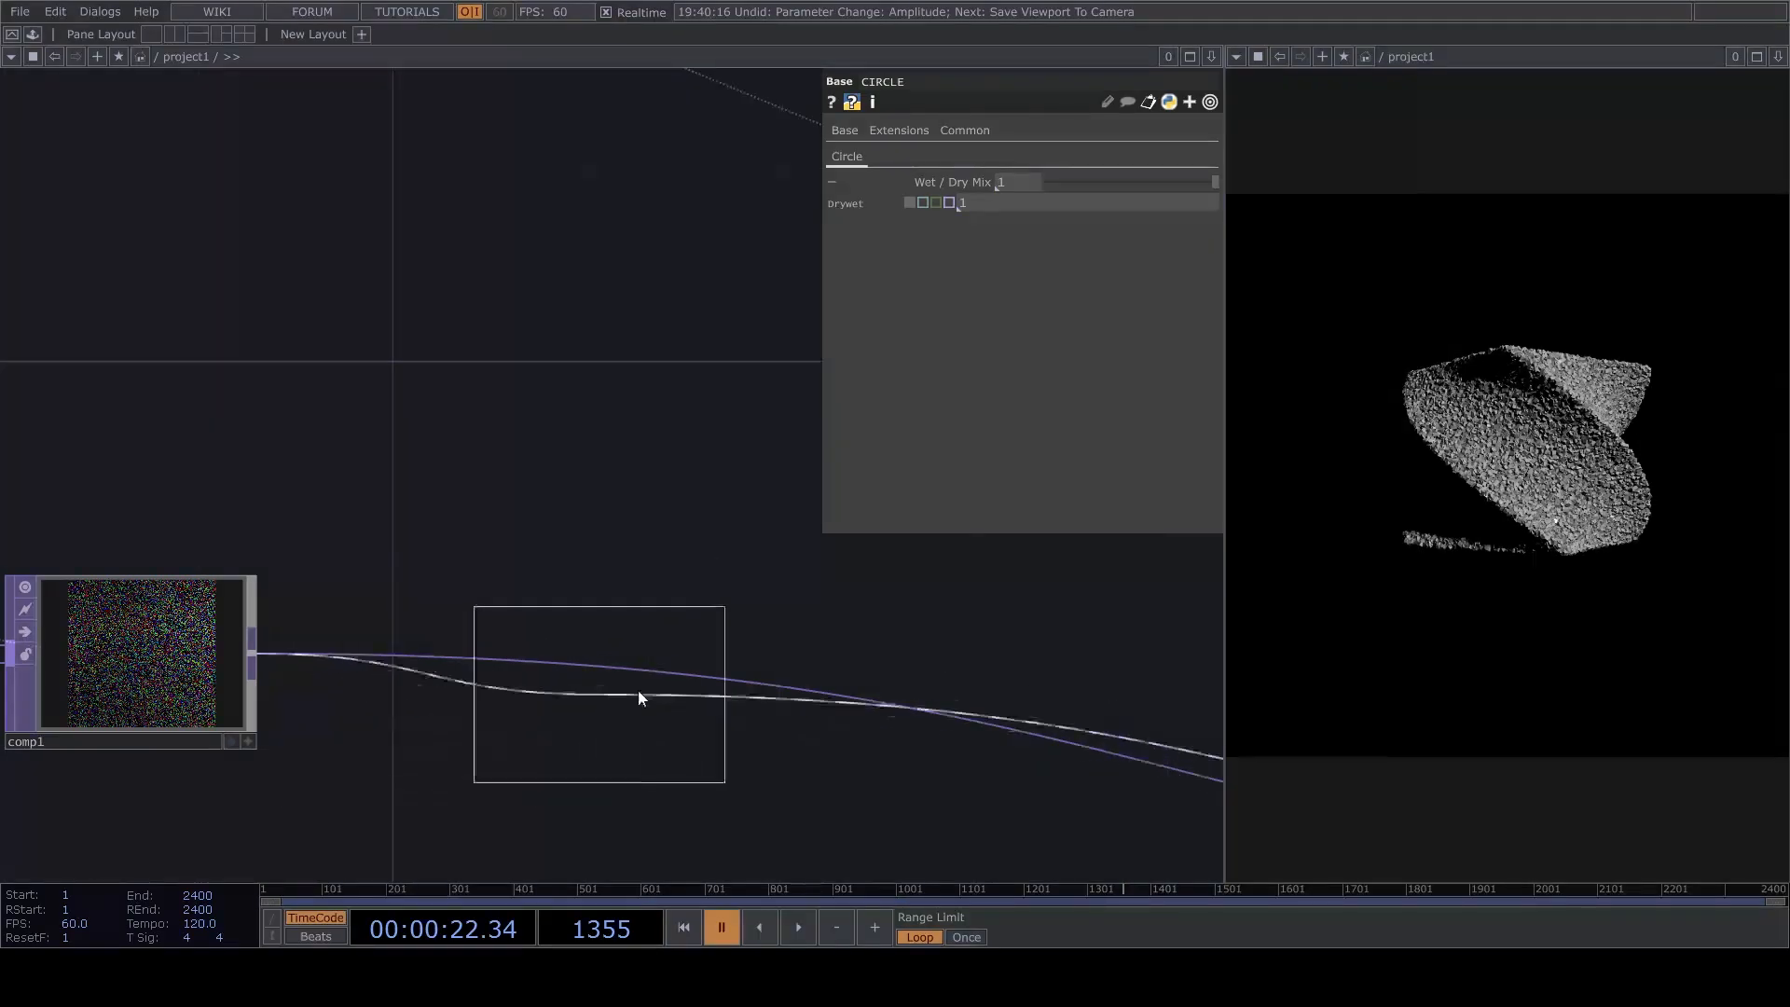
pyautogui.click(716, 660)
pyautogui.click(1014, 279)
pyautogui.moveTo(885, 547); pyautogui.dragTo(735, 427)
pyautogui.press('space')
# Place CIRCLE beside limit3 and route the point cloud from limit3 through CIRCLE into null2.
pyautogui.moveTo(841, 628); pyautogui.dragTo(695, 673)
pyautogui.scroll(-5, 694, 583)
pyautogui.scroll(3, 442, 802)
pyautogui.moveTo(449, 698); pyautogui.dragTo(1176, 588)
pyautogui.moveTo(960, 650); pyautogui.dragTo(580, 636)
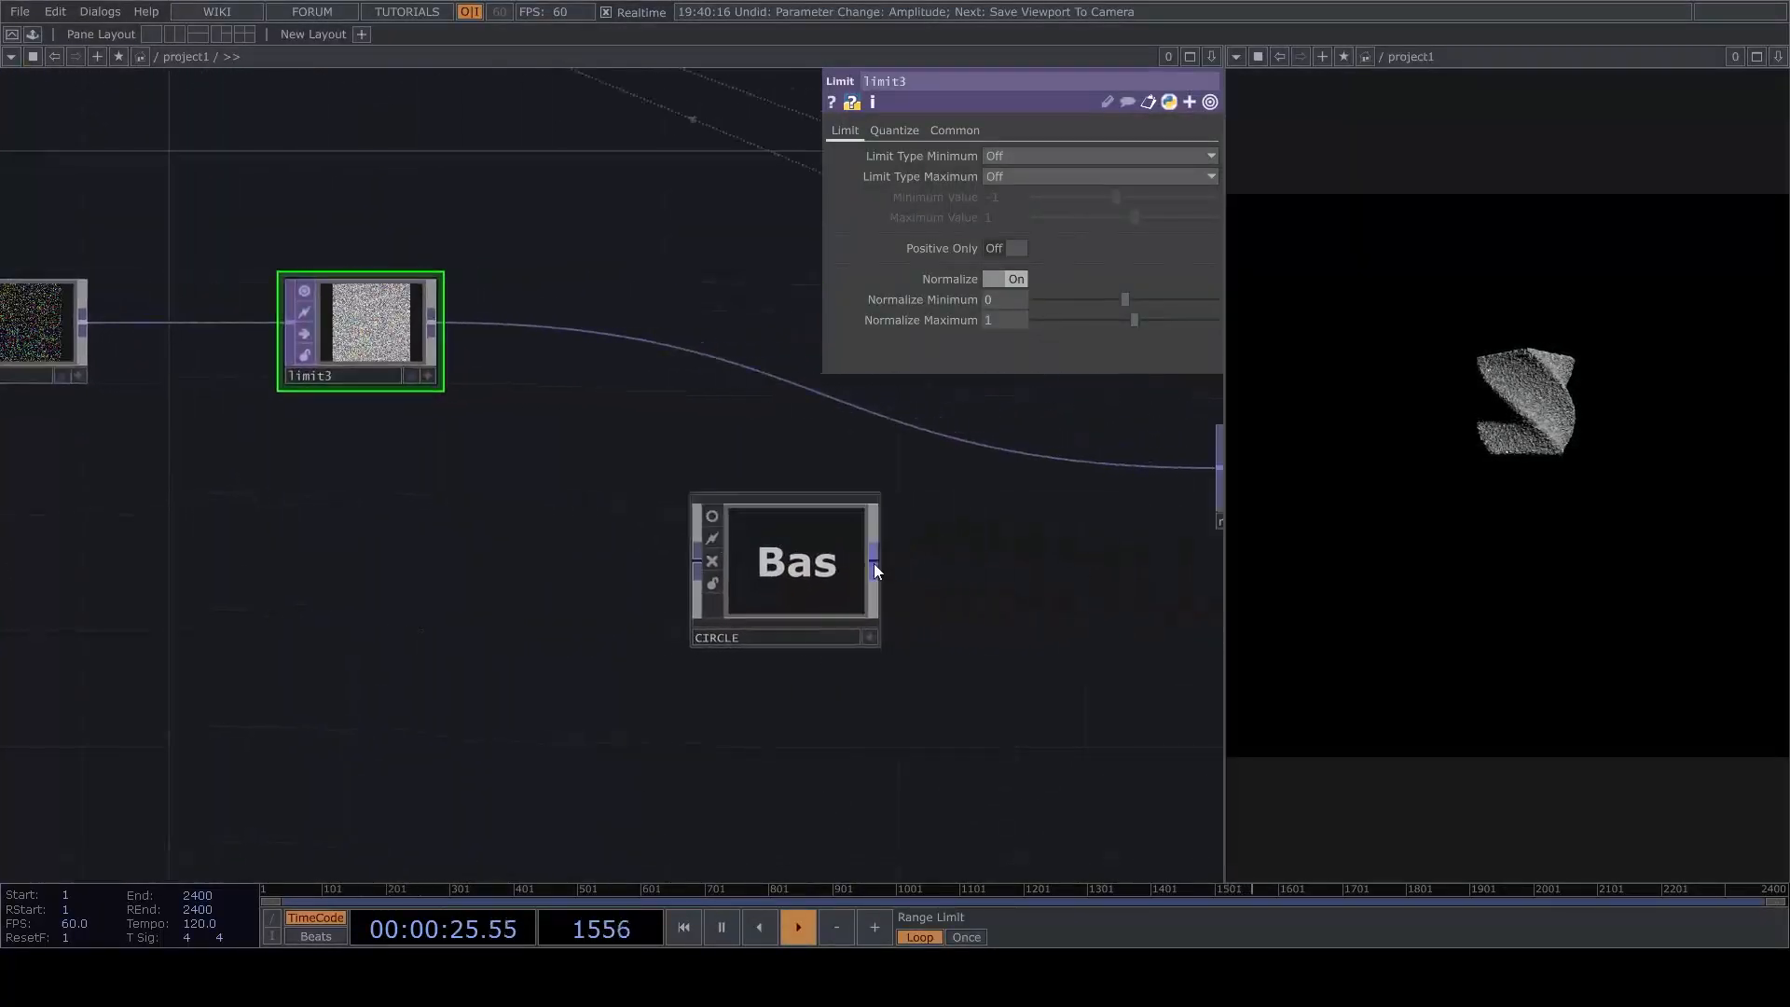
pyautogui.click(745, 545)
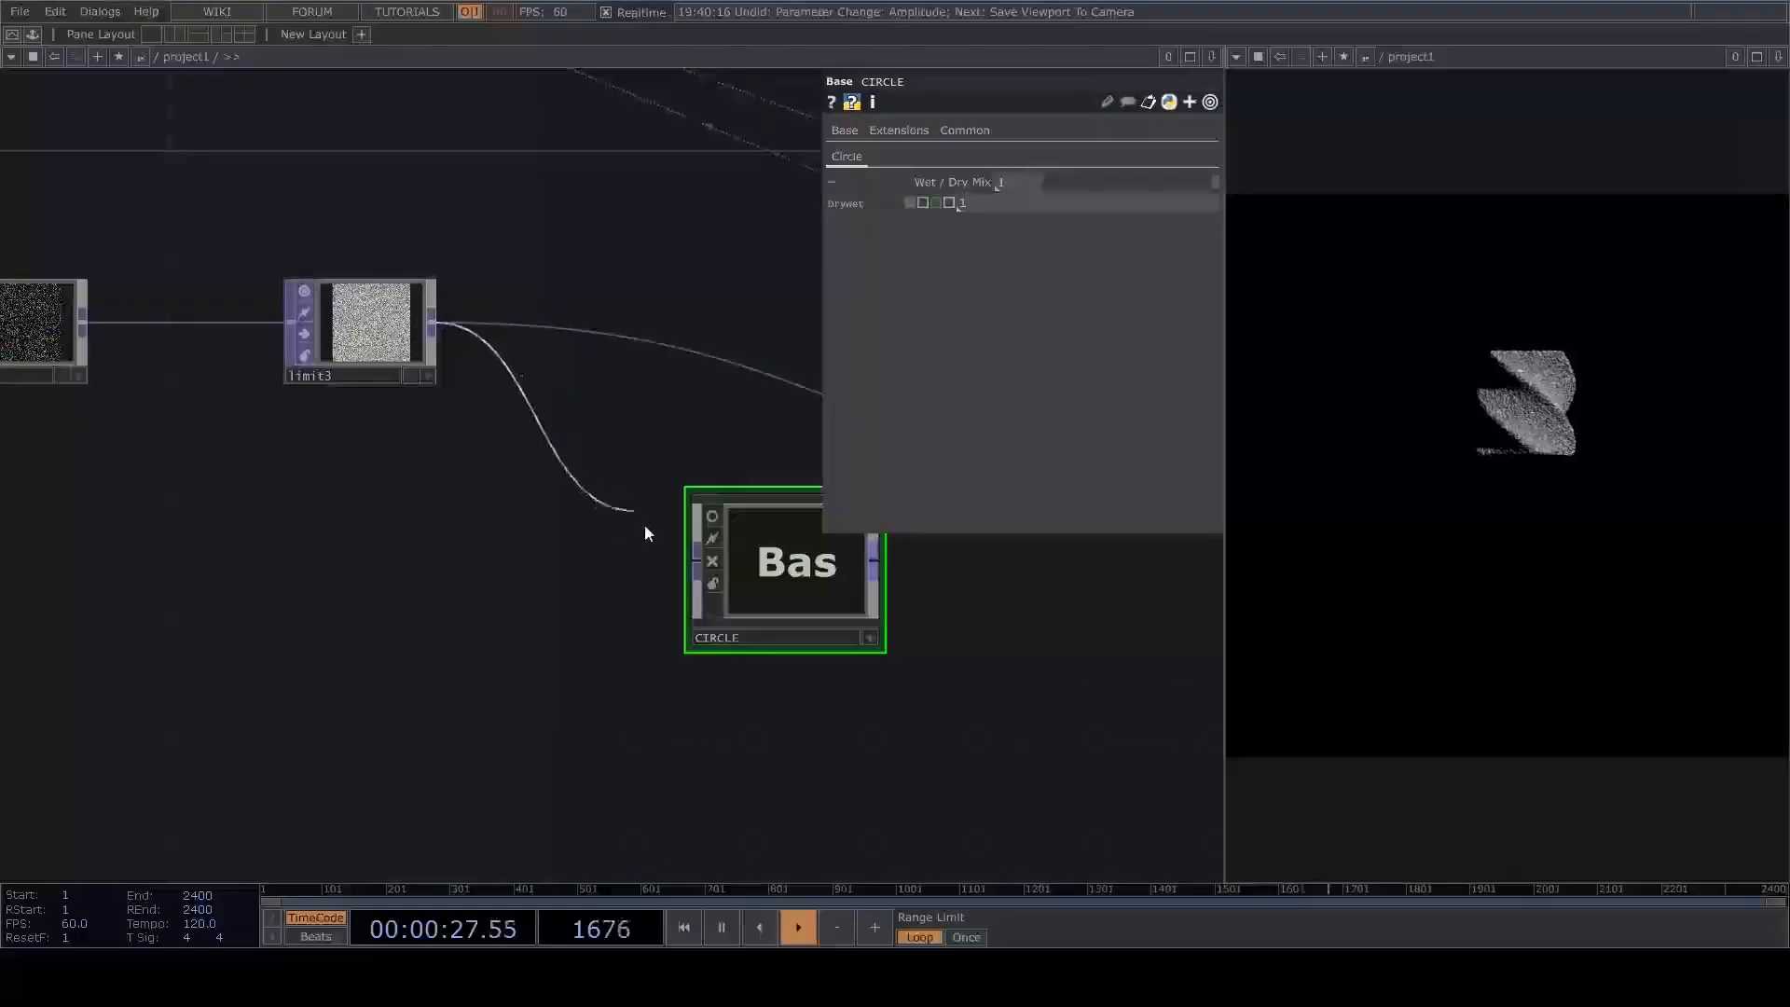
pyautogui.moveTo(928, 601); pyautogui.dragTo(766, 653)
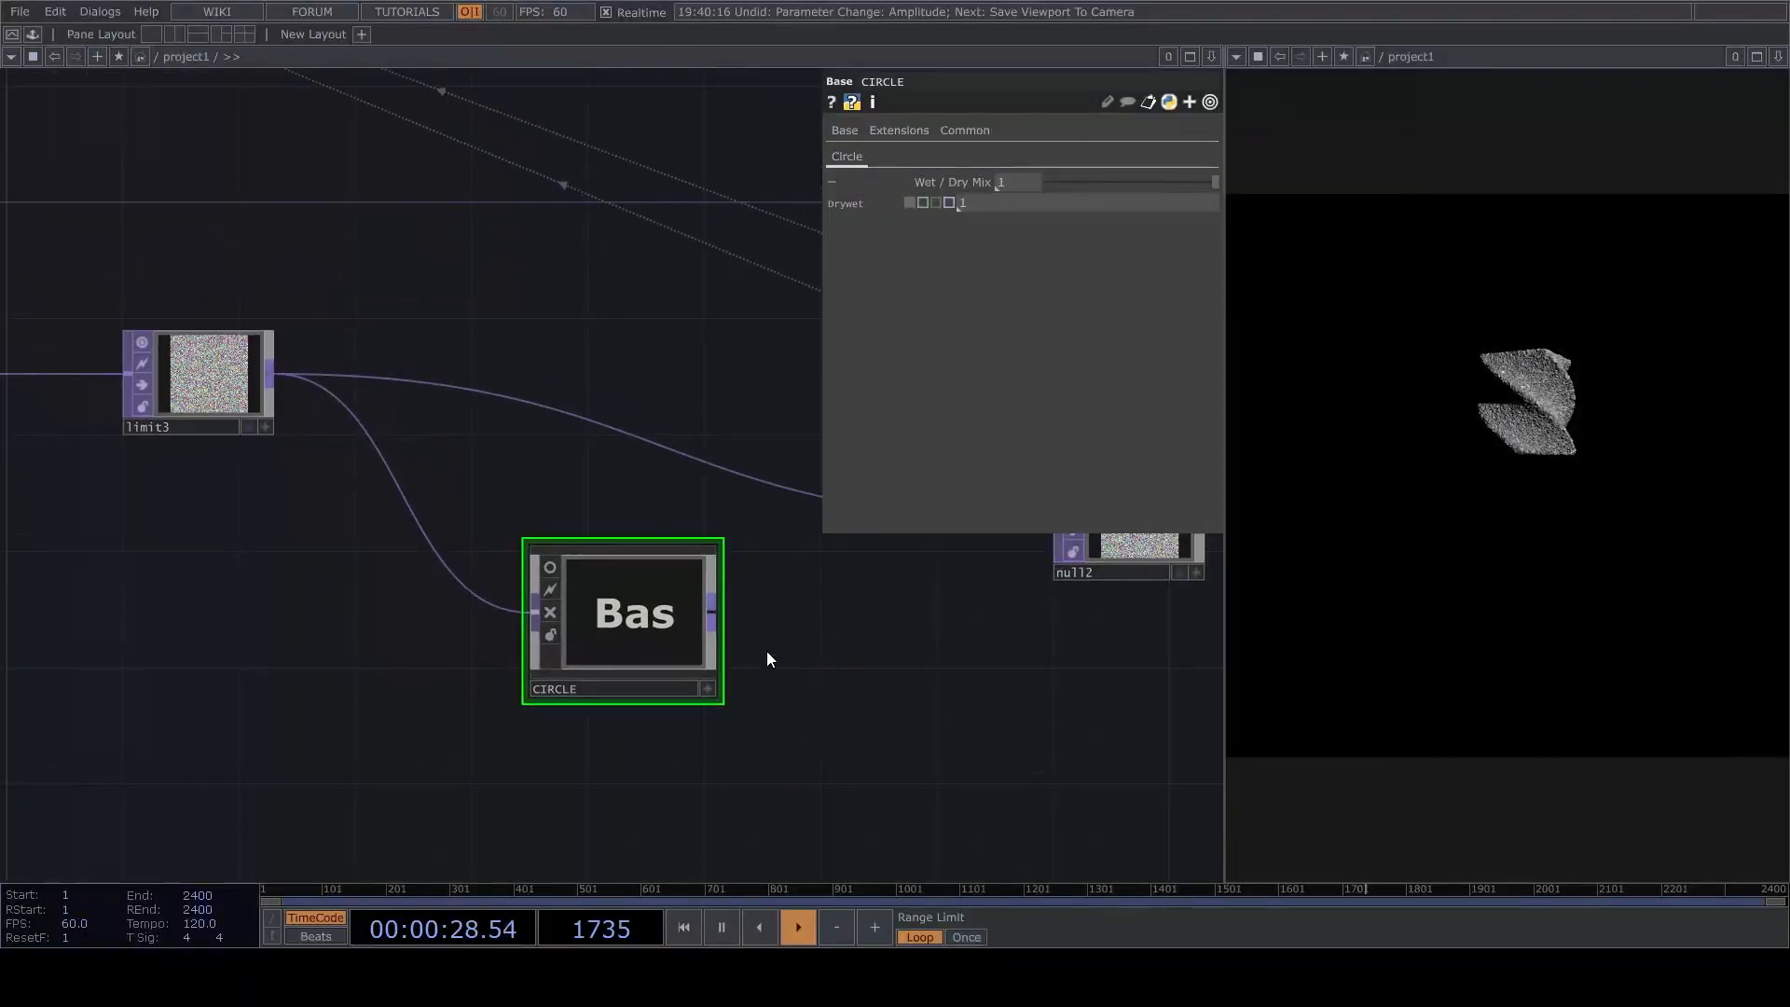
pyautogui.click(792, 487)
# Orbit and zoom in cam1's viewer to frame the ring-shaped twisted point cloud from above.
pyautogui.scroll(-4, 700, 446)
pyautogui.moveTo(663, 405); pyautogui.dragTo(713, 672)
pyautogui.moveTo(312, 117); pyautogui.dragTo(469, 291)
pyautogui.scroll(5, 469, 290)
pyautogui.moveTo(282, 301); pyautogui.dragTo(697, 513)
pyautogui.moveTo(233, 355); pyautogui.dragTo(632, 282)
pyautogui.scroll(8, 591, 276)
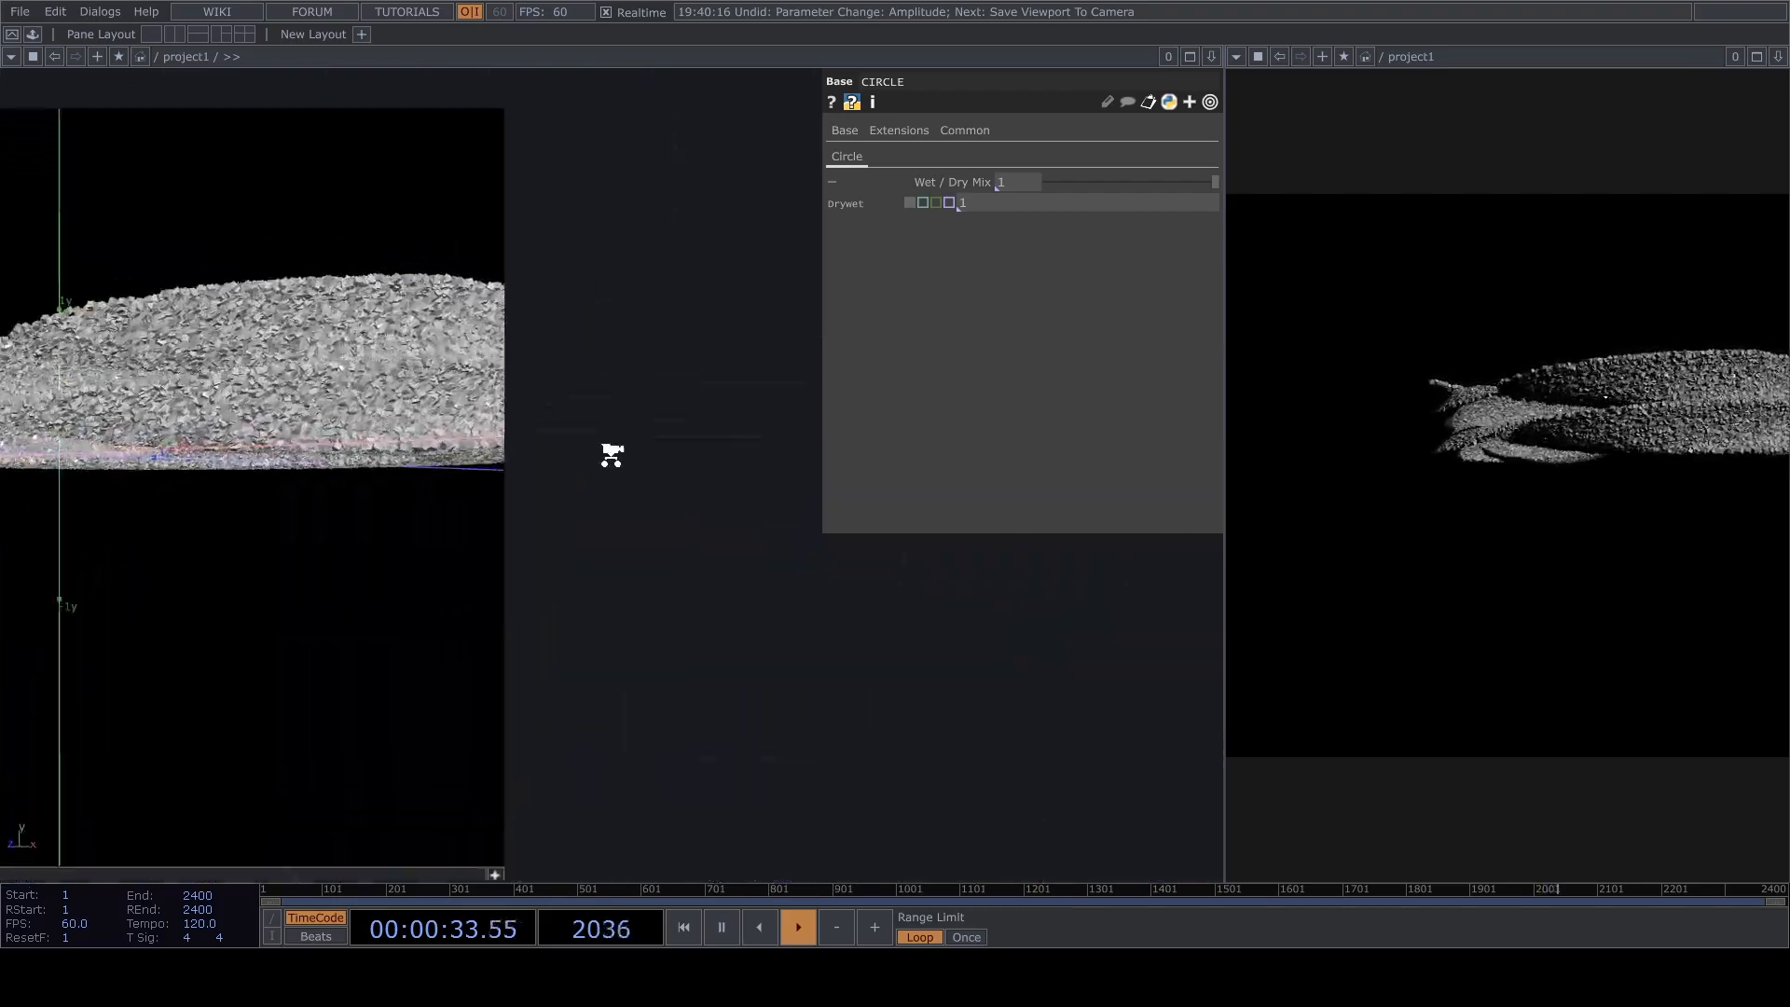
pyautogui.moveTo(619, 438); pyautogui.dragTo(879, 509)
pyautogui.moveTo(401, 504); pyautogui.dragTo(360, 606)
pyautogui.scroll(3, 400, 587)
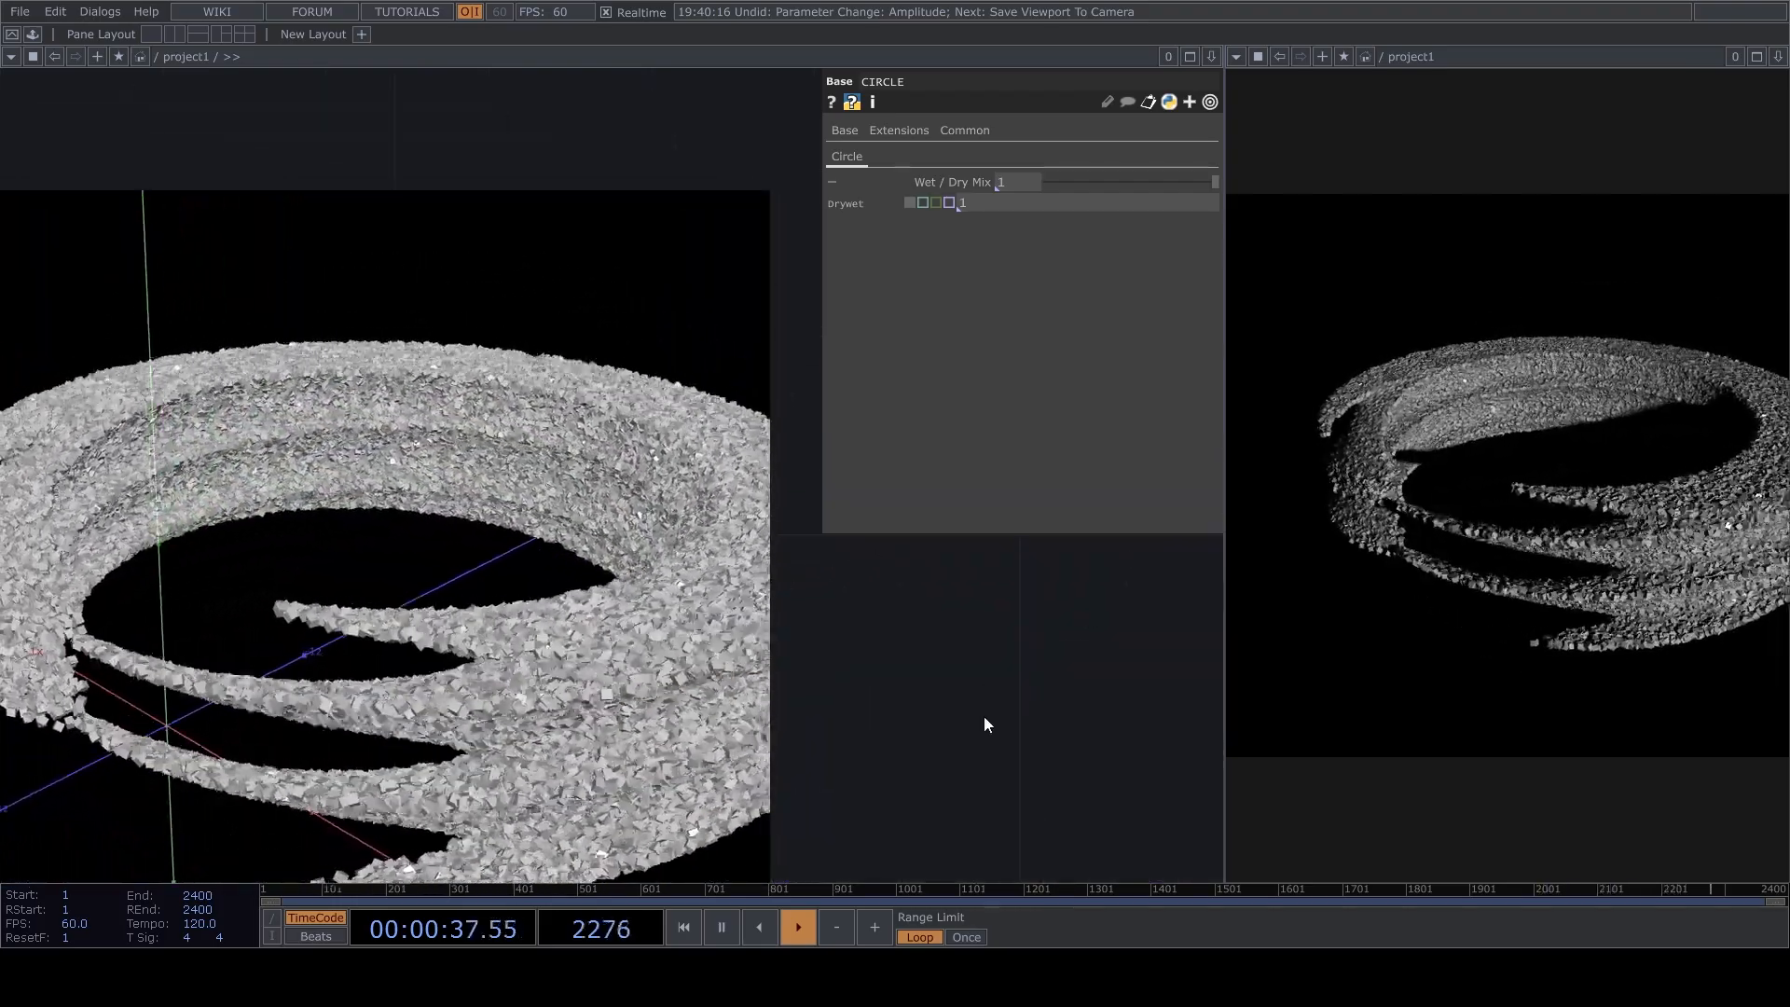
pyautogui.moveTo(987, 724); pyautogui.dragTo(1059, 591)
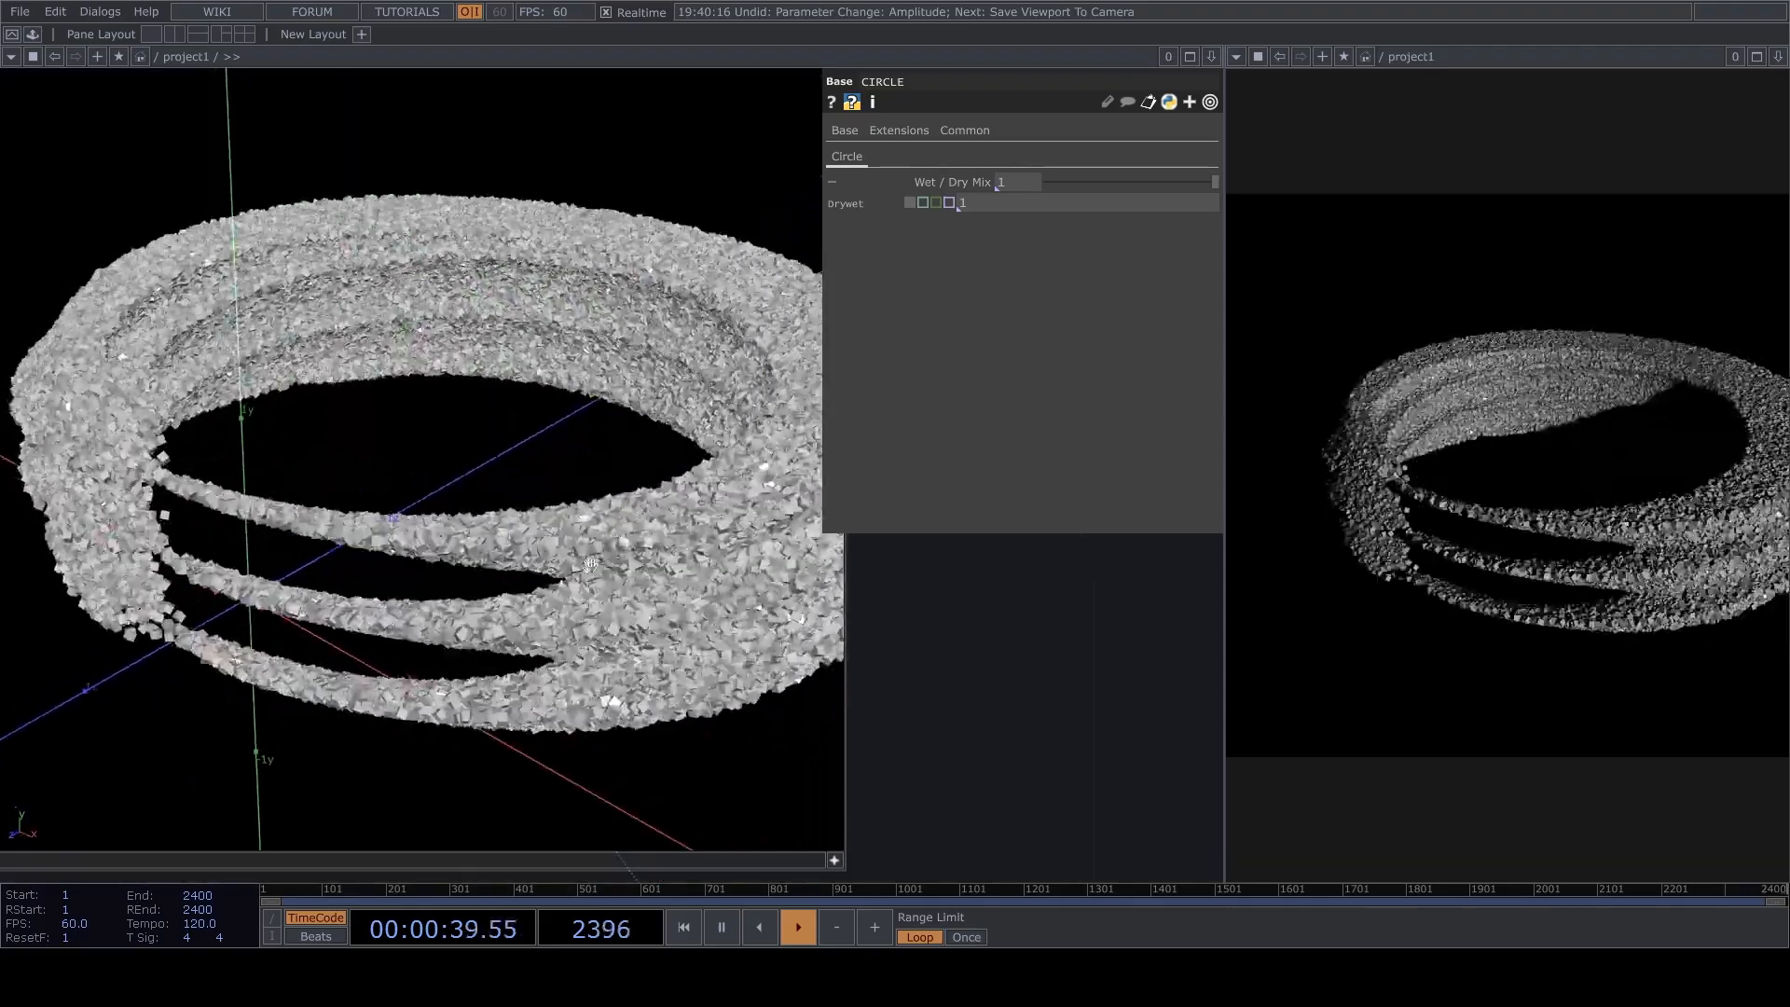
pyautogui.moveTo(1005, 643); pyautogui.dragTo(762, 455)
pyautogui.scroll(-5, 919, 587)
pyautogui.moveTo(861, 617); pyautogui.dragTo(897, 585)
pyautogui.scroll(5, 643, 575)
# Move limit3 next to CIRCLE to make room for another operator after comp1.
pyautogui.scroll(-3, 936, 644)
pyautogui.scroll(-3, 938, 651)
pyautogui.moveTo(791, 658); pyautogui.dragTo(518, 539)
pyautogui.scroll(-6, 519, 539)
pyautogui.moveTo(848, 856); pyautogui.dragTo(746, 344)
pyautogui.scroll(4, 748, 491)
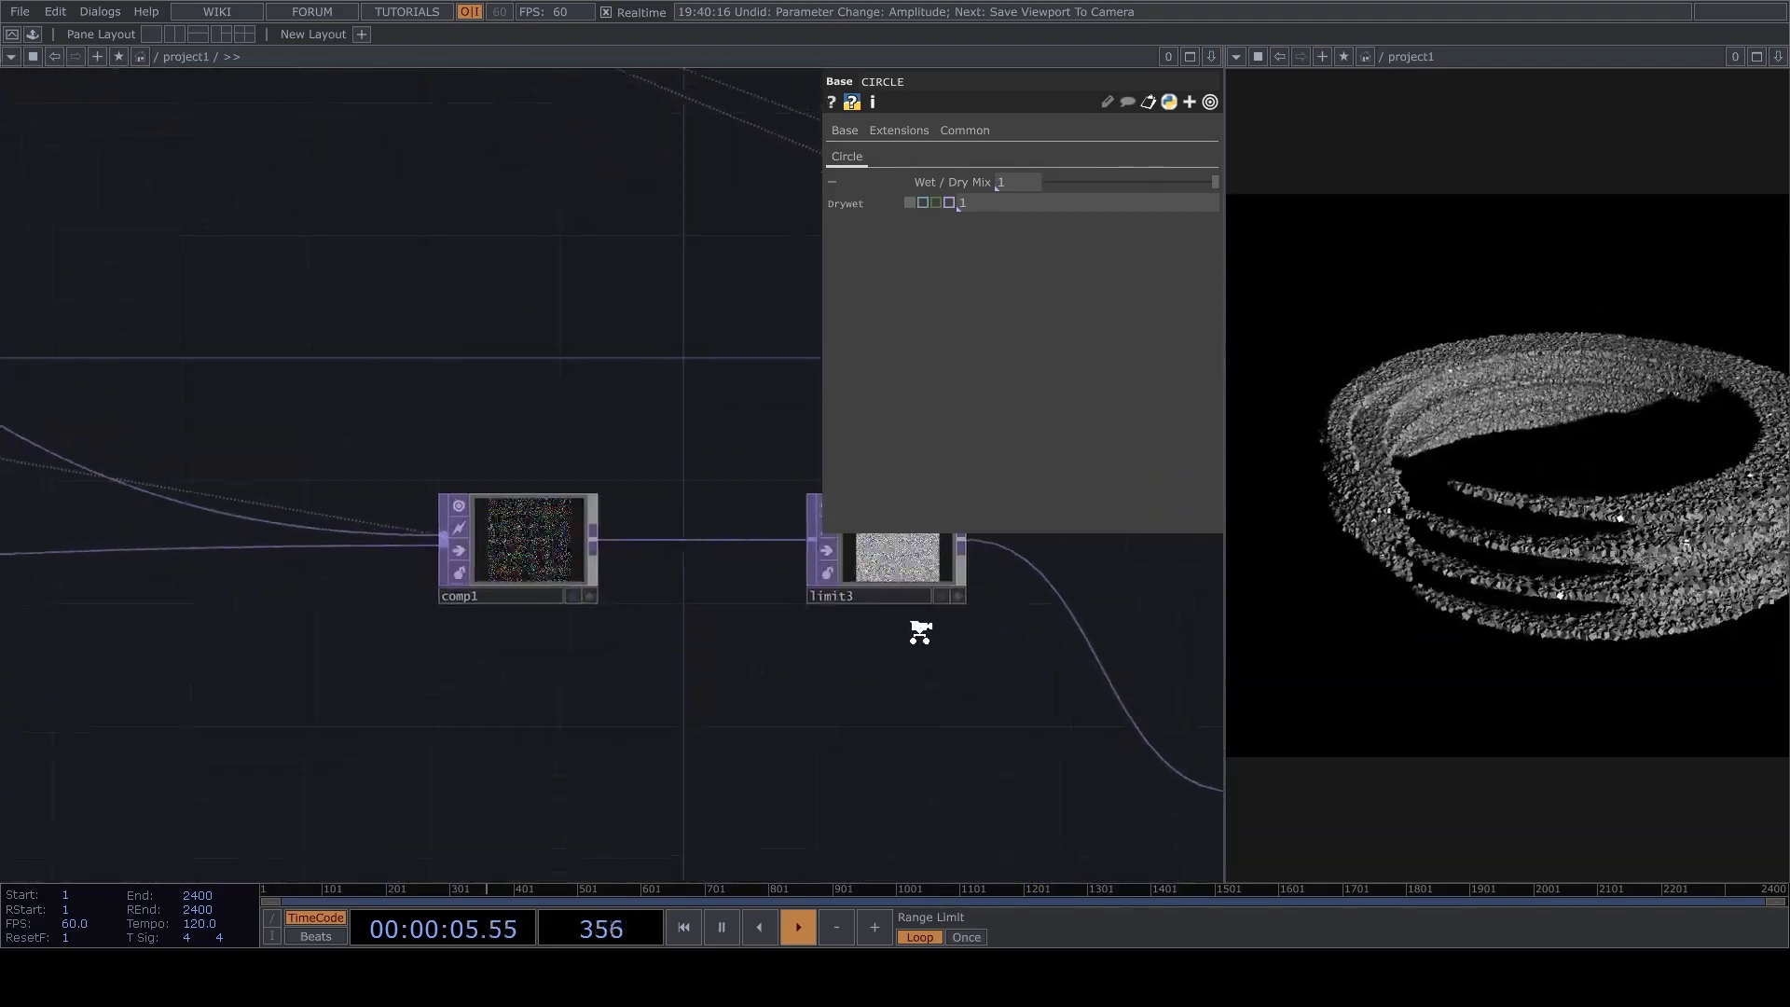
pyautogui.moveTo(919, 627); pyautogui.dragTo(978, 723, button='middle')
pyautogui.moveTo(979, 722); pyautogui.dragTo(831, 687)
pyautogui.moveTo(1195, 786); pyautogui.dragTo(1203, 621)
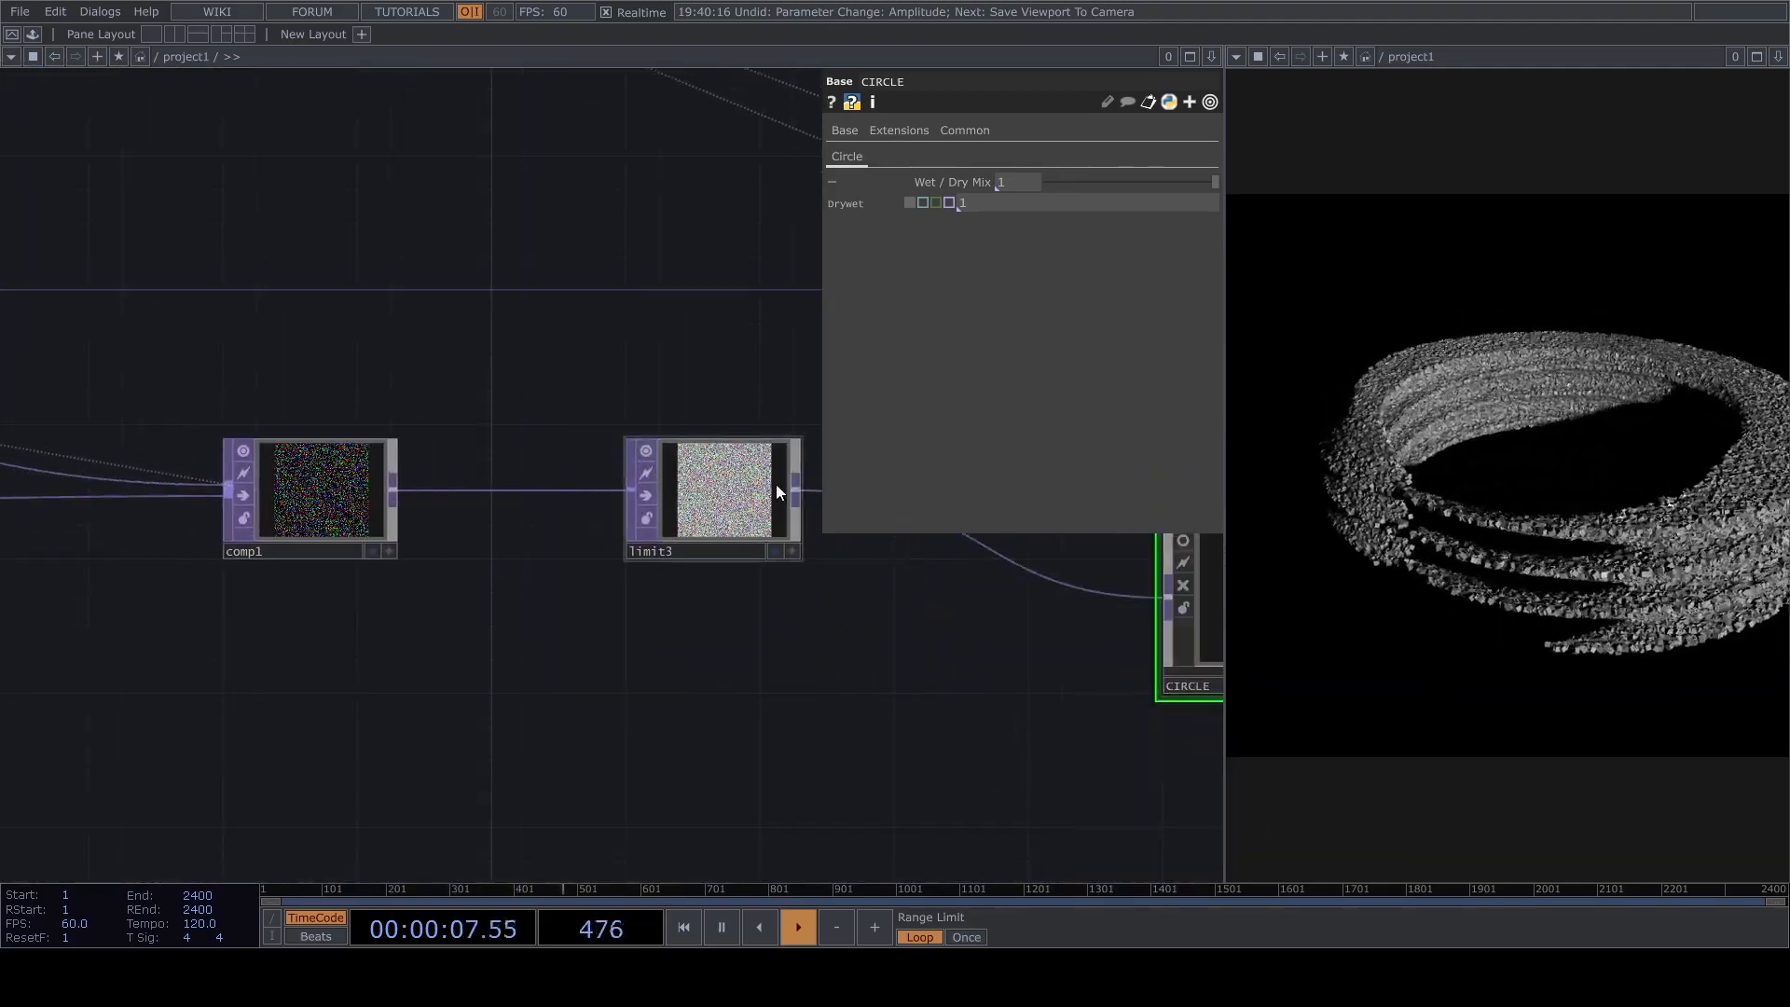
pyautogui.moveTo(713, 491); pyautogui.dragTo(1014, 559)
# Insert a Point Transform between comp1 and limit3 and set its Z rotation to 90.
pyautogui.rightClick(508, 492)
pyautogui.click(530, 469)
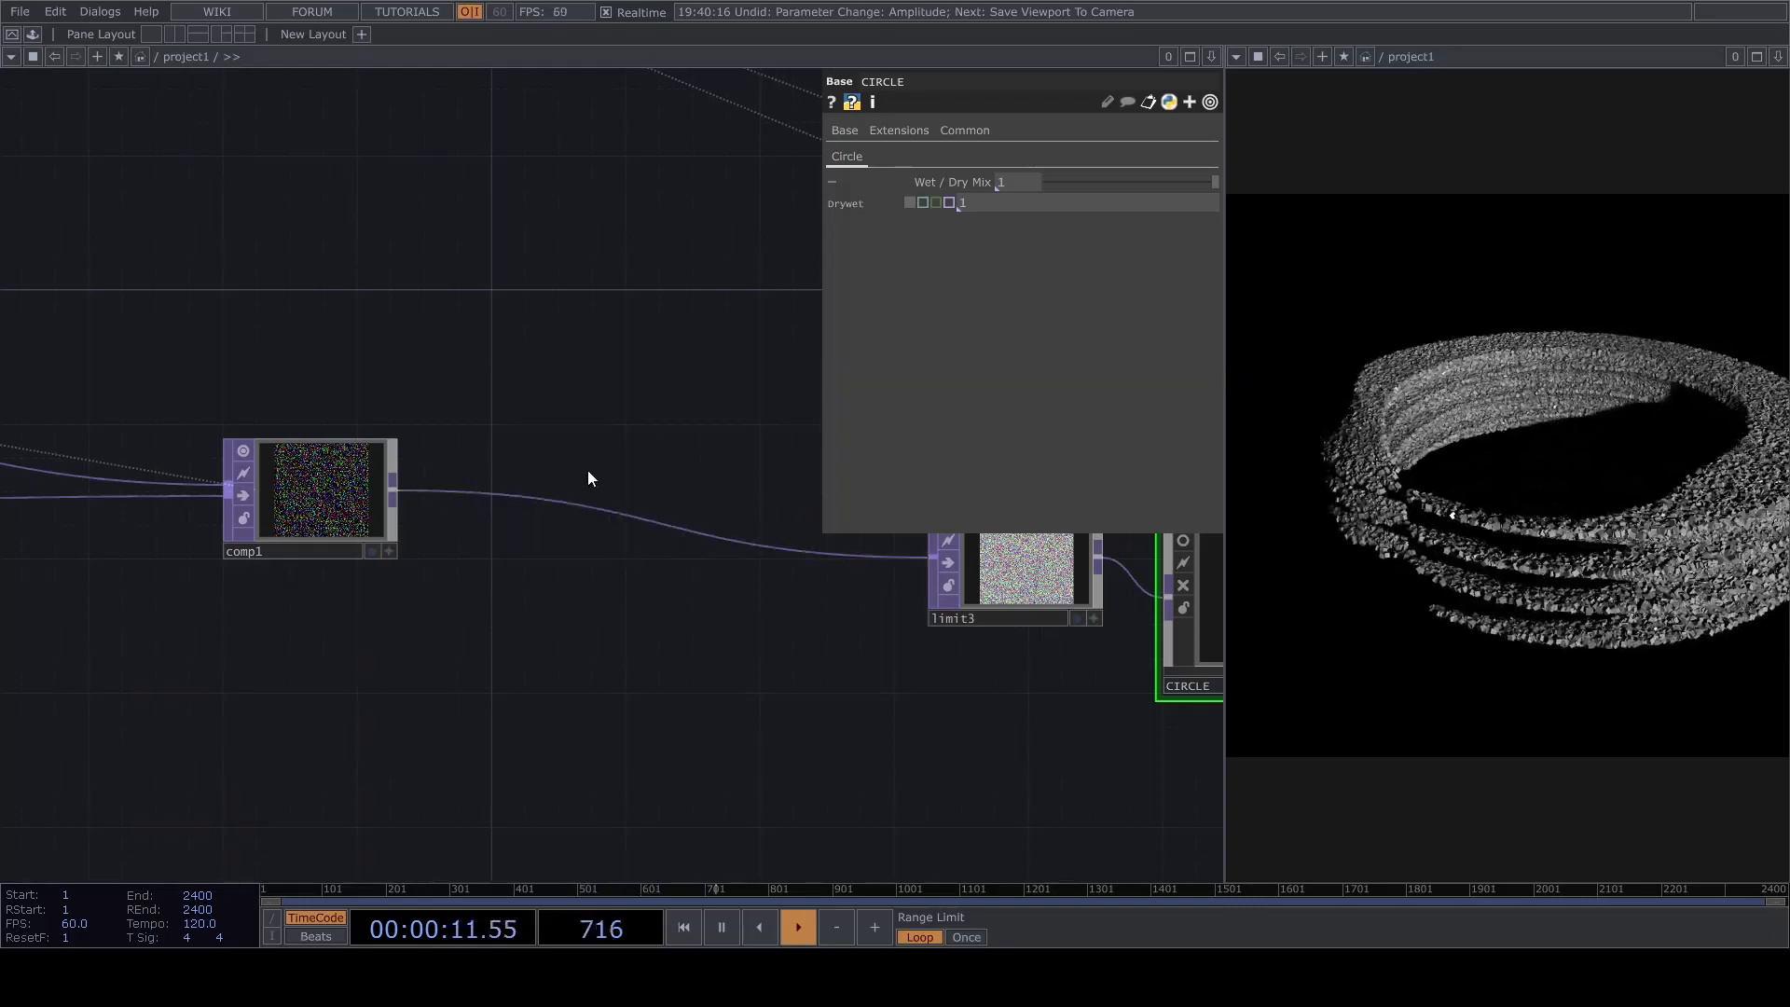
pyautogui.click(458, 687)
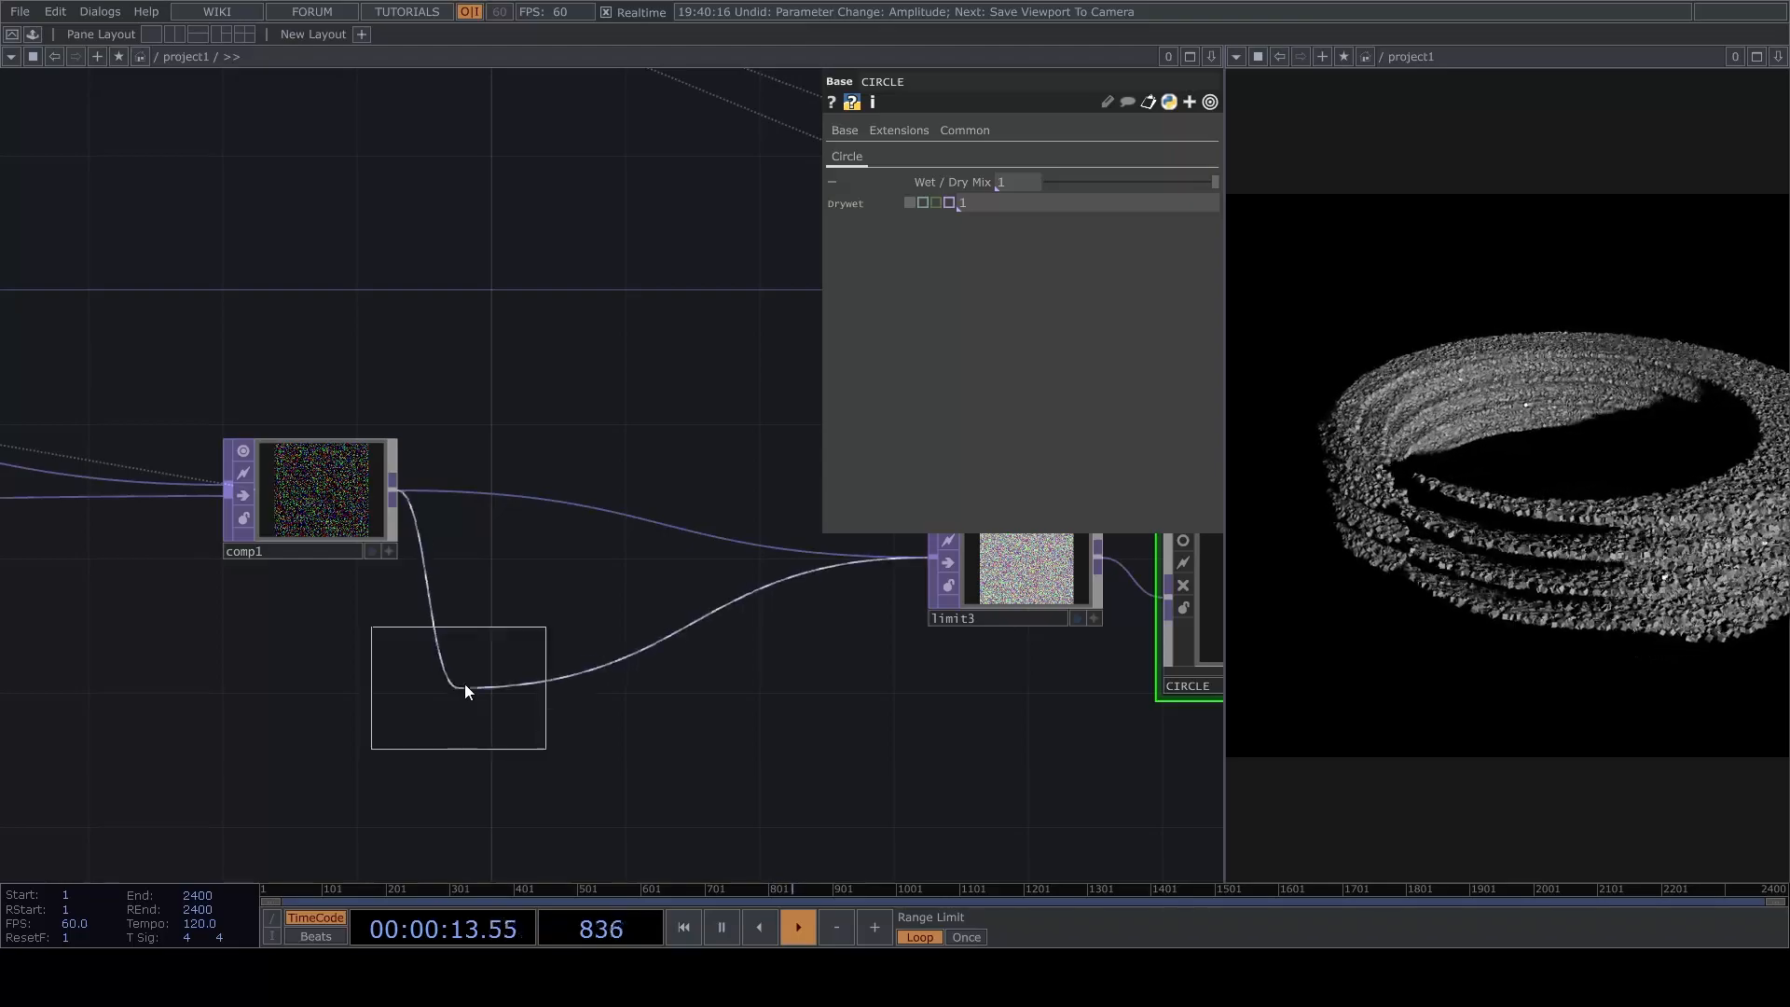
pyautogui.click(613, 499)
pyautogui.click(1165, 289)
pyautogui.write('90')
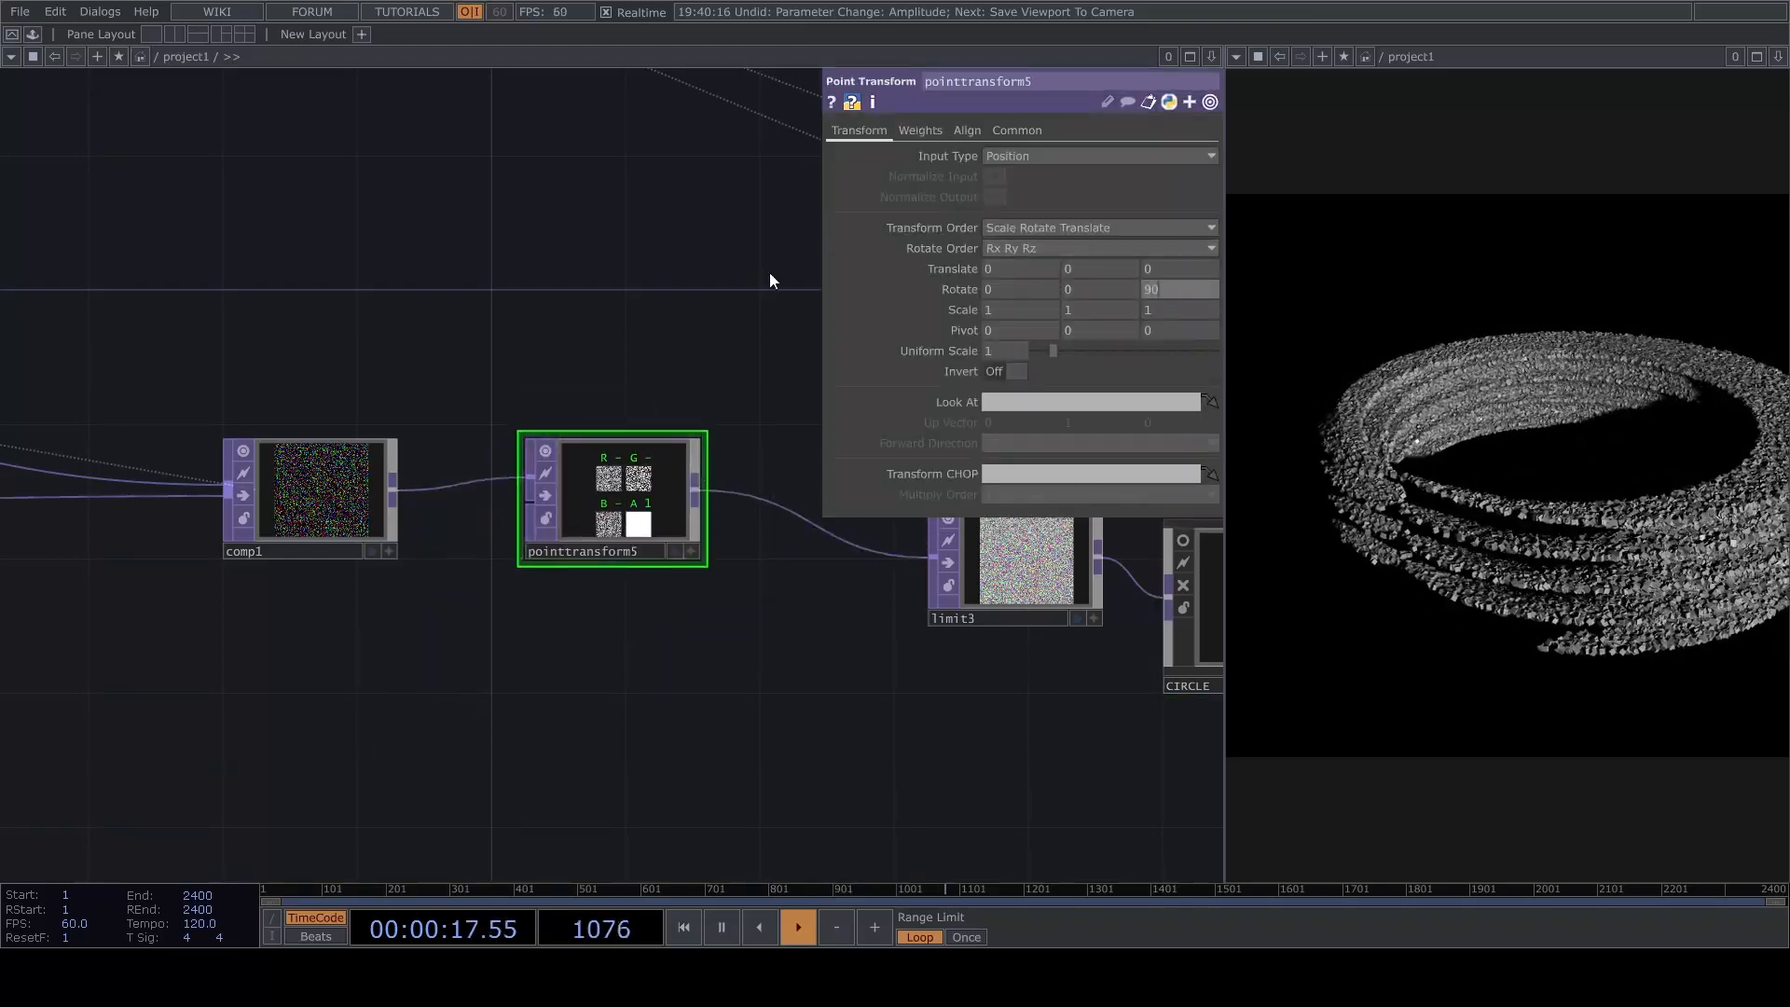
# Orbit and reposition the view in cam1's viewer so the whole twisted ring fits in the render.
pyautogui.moveTo(578, 334); pyautogui.dragTo(660, 403)
pyautogui.scroll(-3, 524, 364)
pyautogui.moveTo(538, 292); pyautogui.dragTo(507, 538)
pyautogui.scroll(-3, 507, 538)
pyautogui.moveTo(364, 264); pyautogui.dragTo(472, 424)
pyautogui.scroll(5, 507, 454)
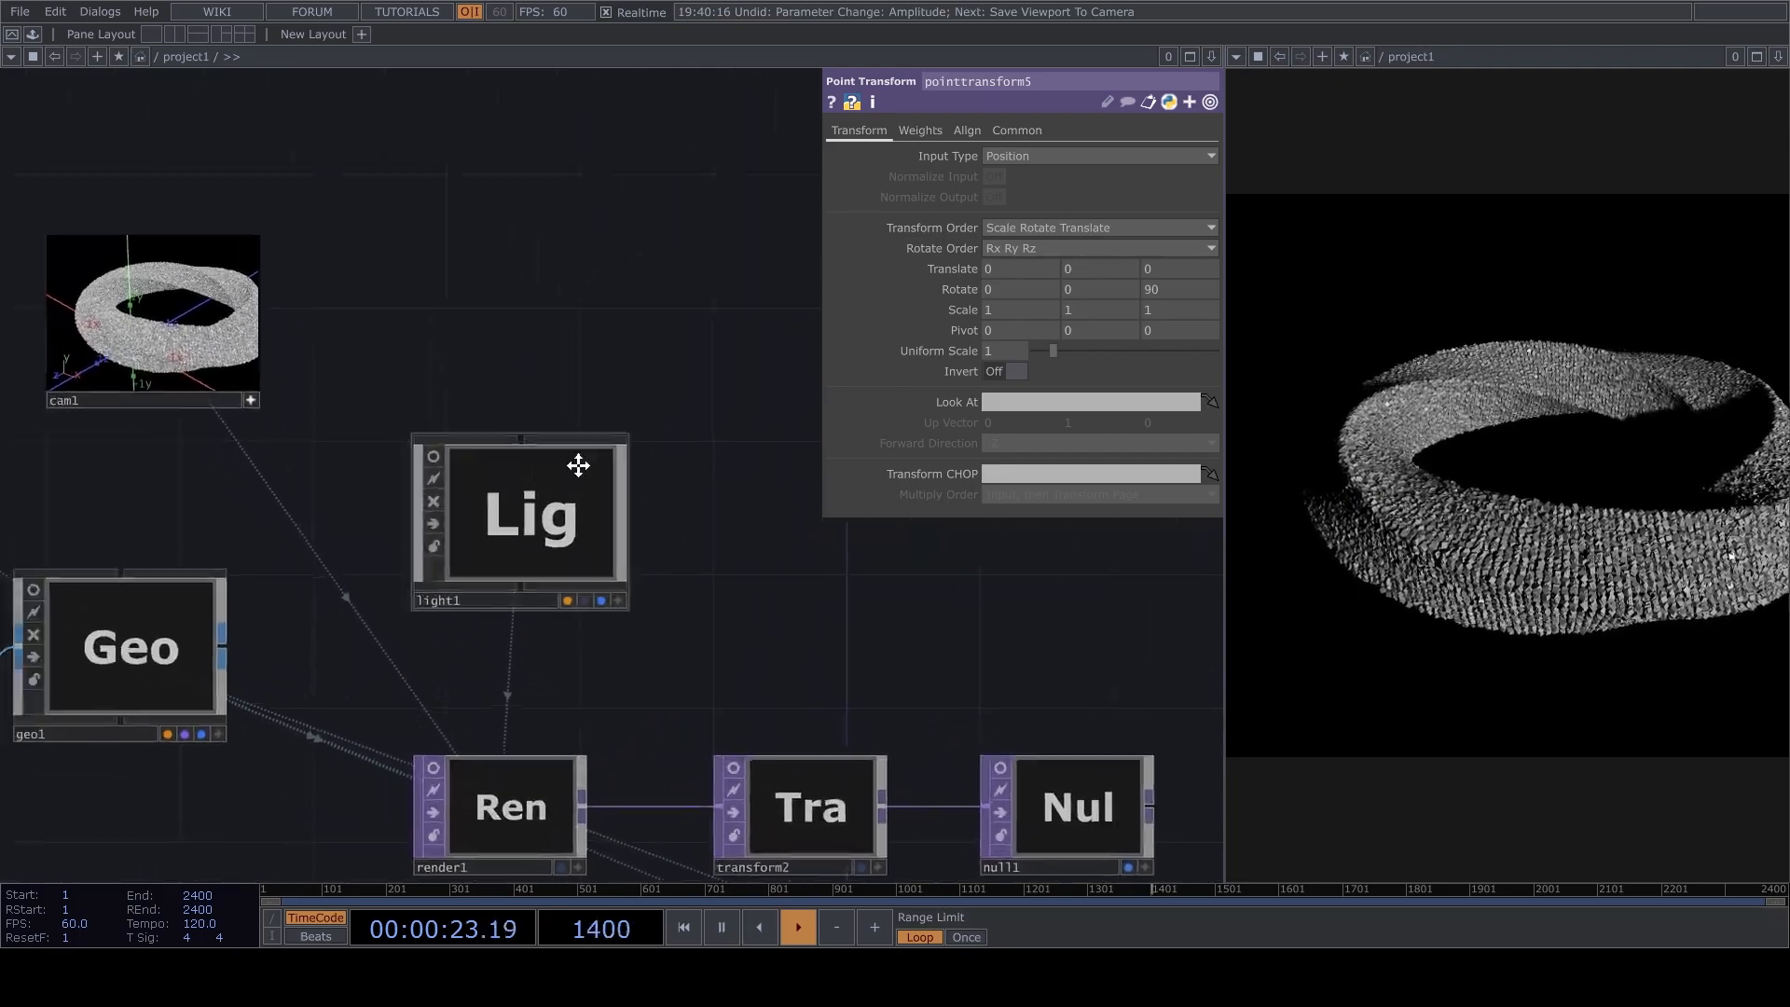
pyautogui.moveTo(298, 267); pyautogui.dragTo(759, 351)
pyautogui.scroll(5, 759, 352)
pyautogui.moveTo(677, 595); pyautogui.dragTo(901, 647)
pyautogui.moveTo(573, 382); pyautogui.dragTo(647, 567)
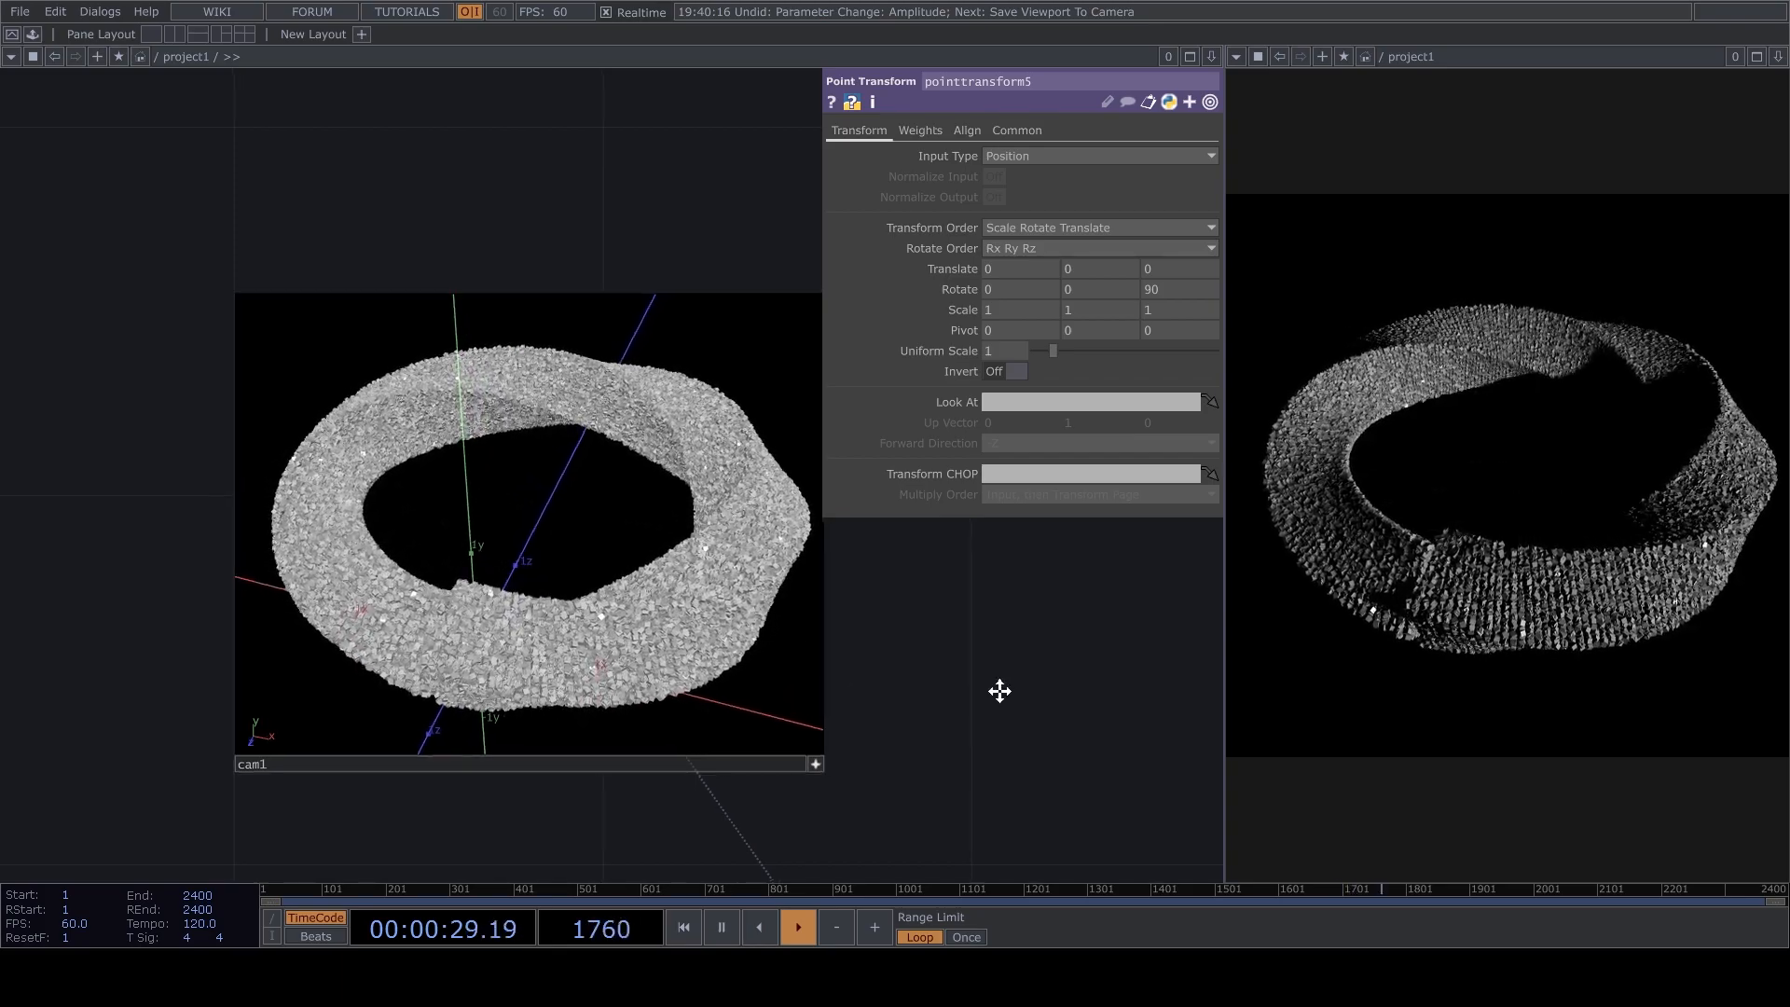
pyautogui.moveTo(992, 695); pyautogui.dragTo(1000, 657)
pyautogui.moveTo(535, 487); pyautogui.dragTo(561, 485)
pyautogui.moveTo(1003, 696); pyautogui.dragTo(886, 580)
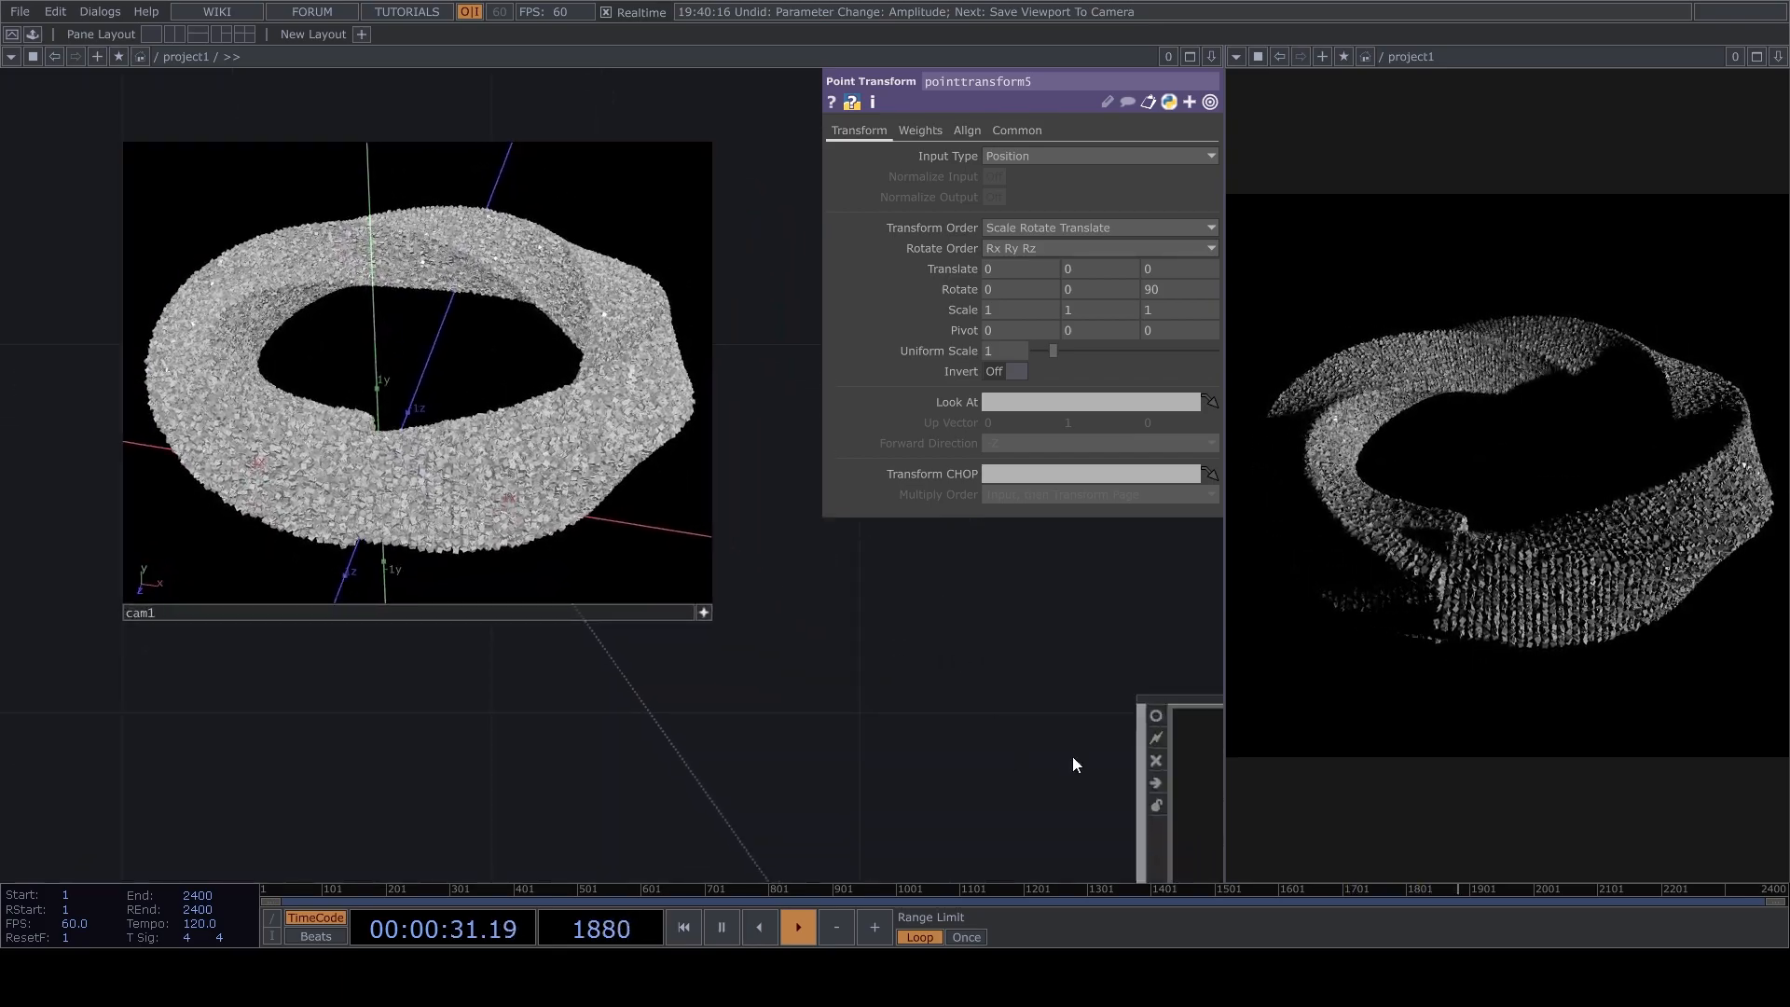
# Pause playback and move limit3, CIRCLE and the downstream operators farther away from pointtransform5.
pyautogui.moveTo(1009, 656); pyautogui.dragTo(943, 448)
pyautogui.scroll(-4, 936, 434)
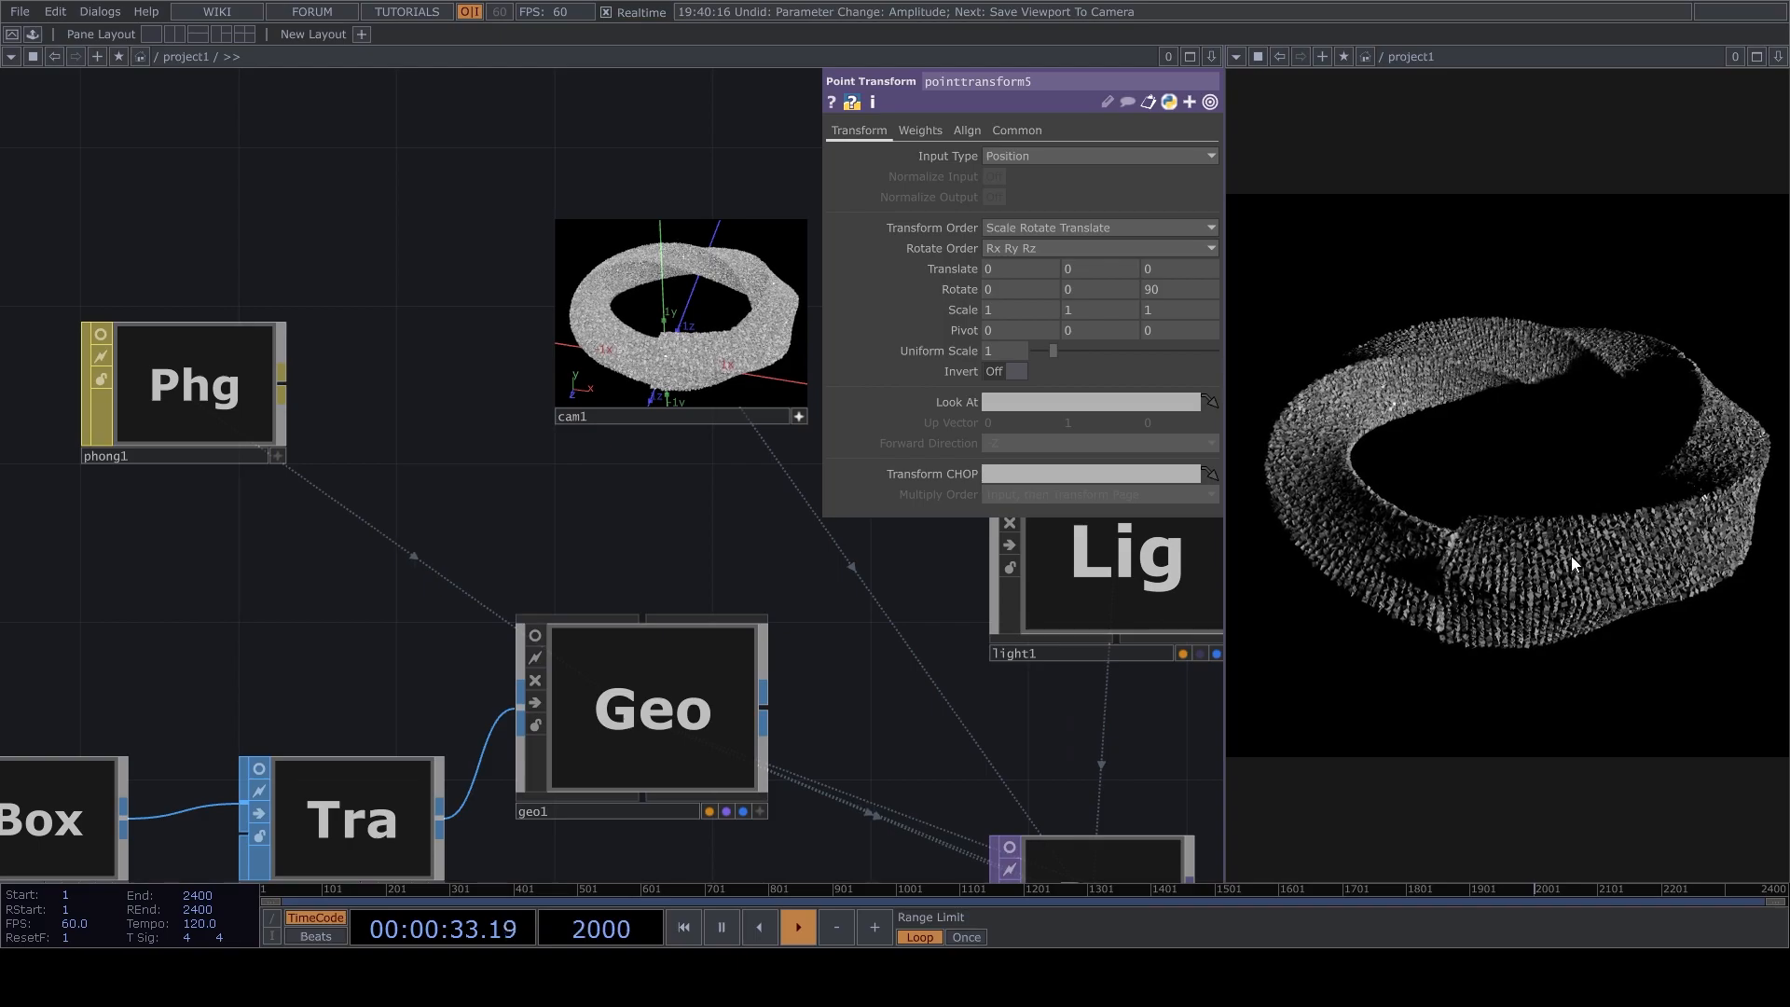
pyautogui.moveTo(1048, 764); pyautogui.dragTo(804, 494)
pyautogui.scroll(-3, 805, 501)
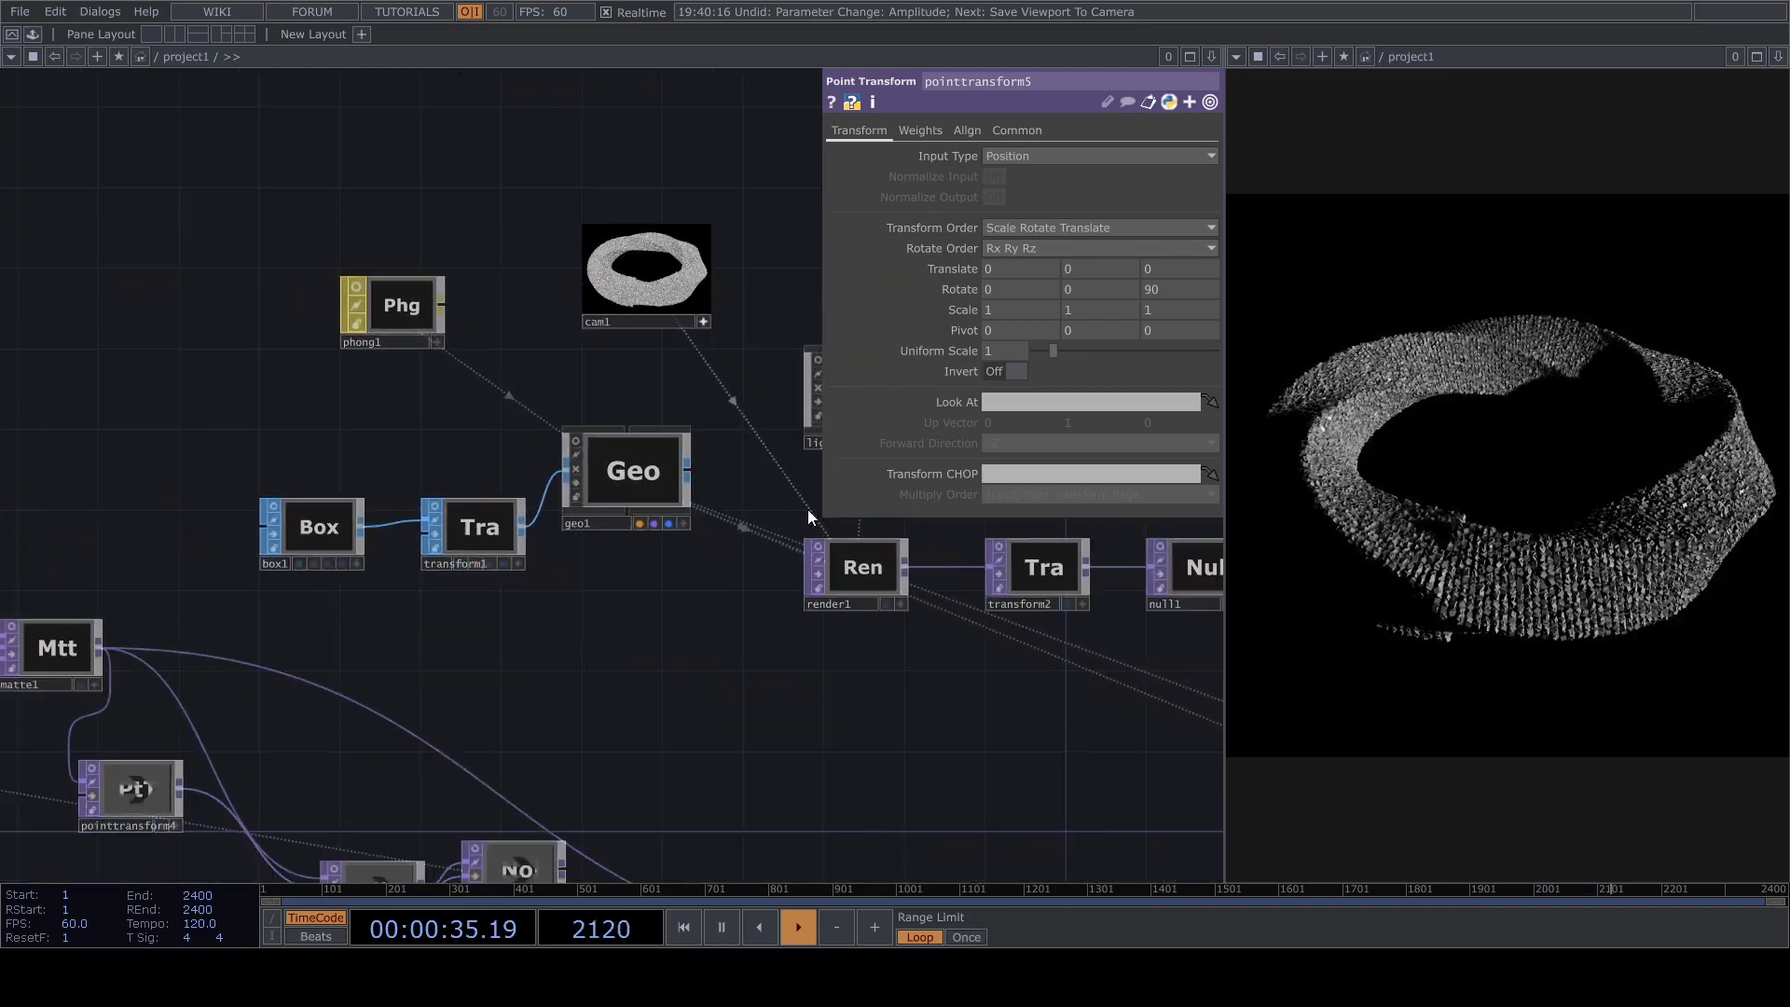
pyautogui.moveTo(696, 764); pyautogui.dragTo(737, 523)
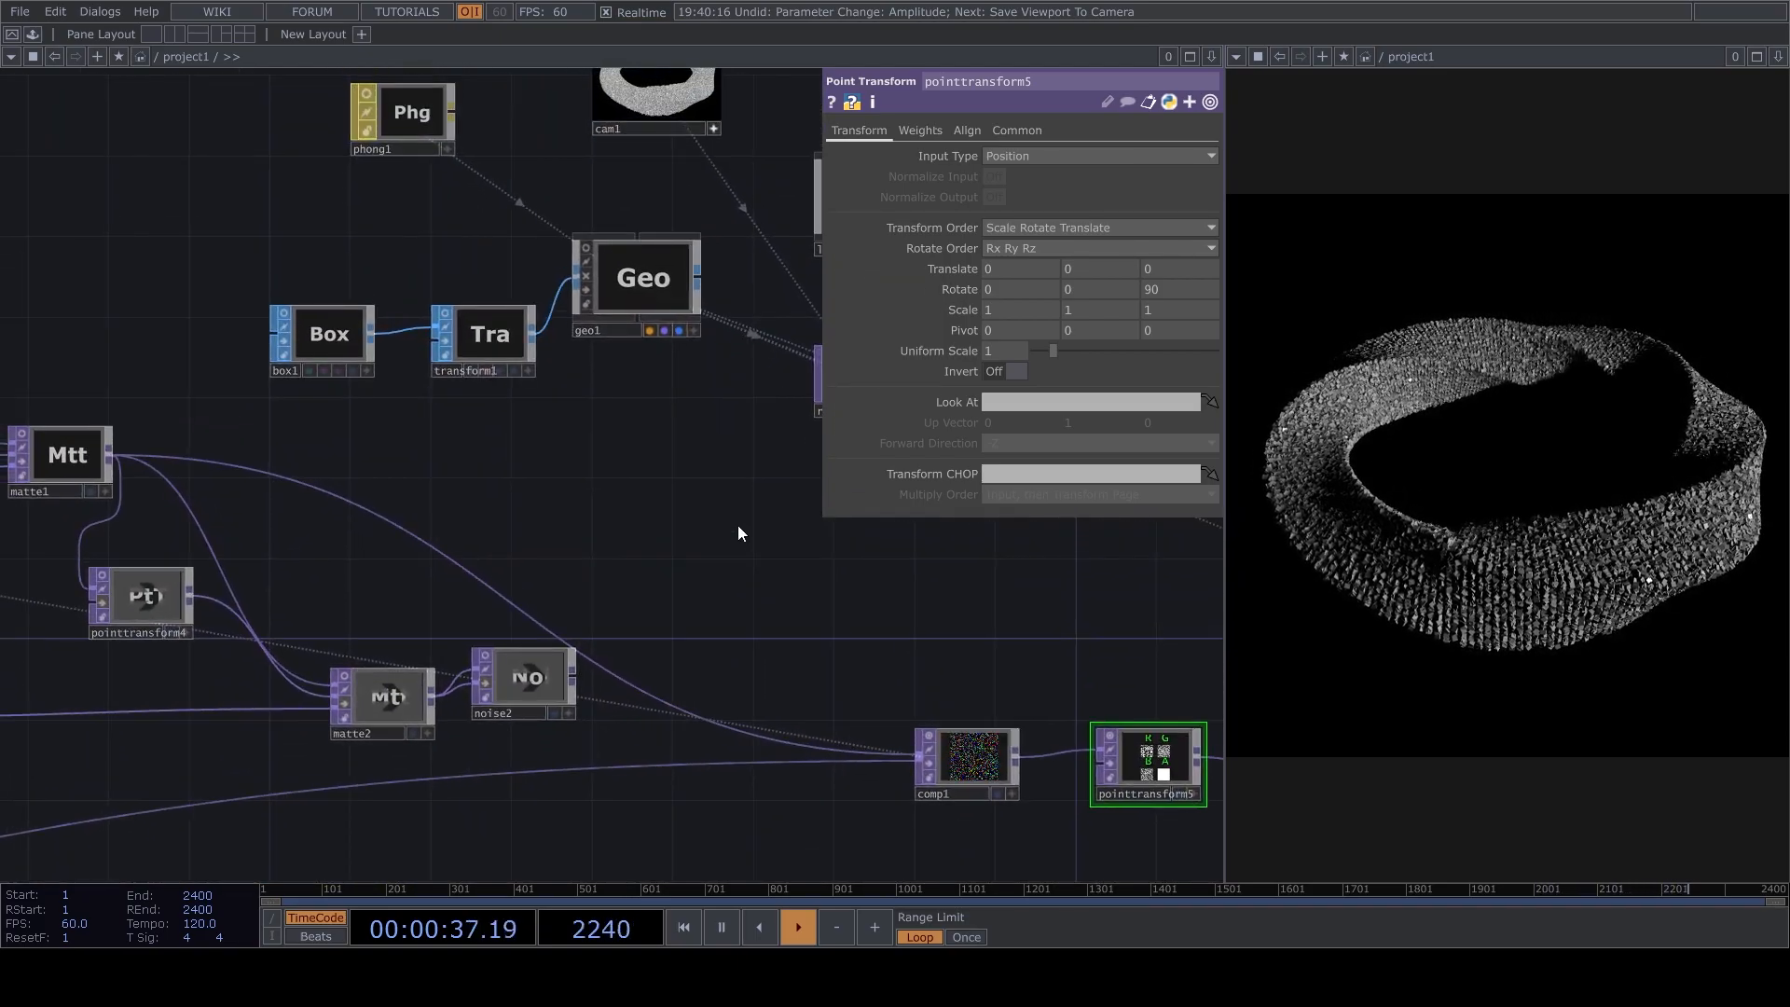
pyautogui.press('space')
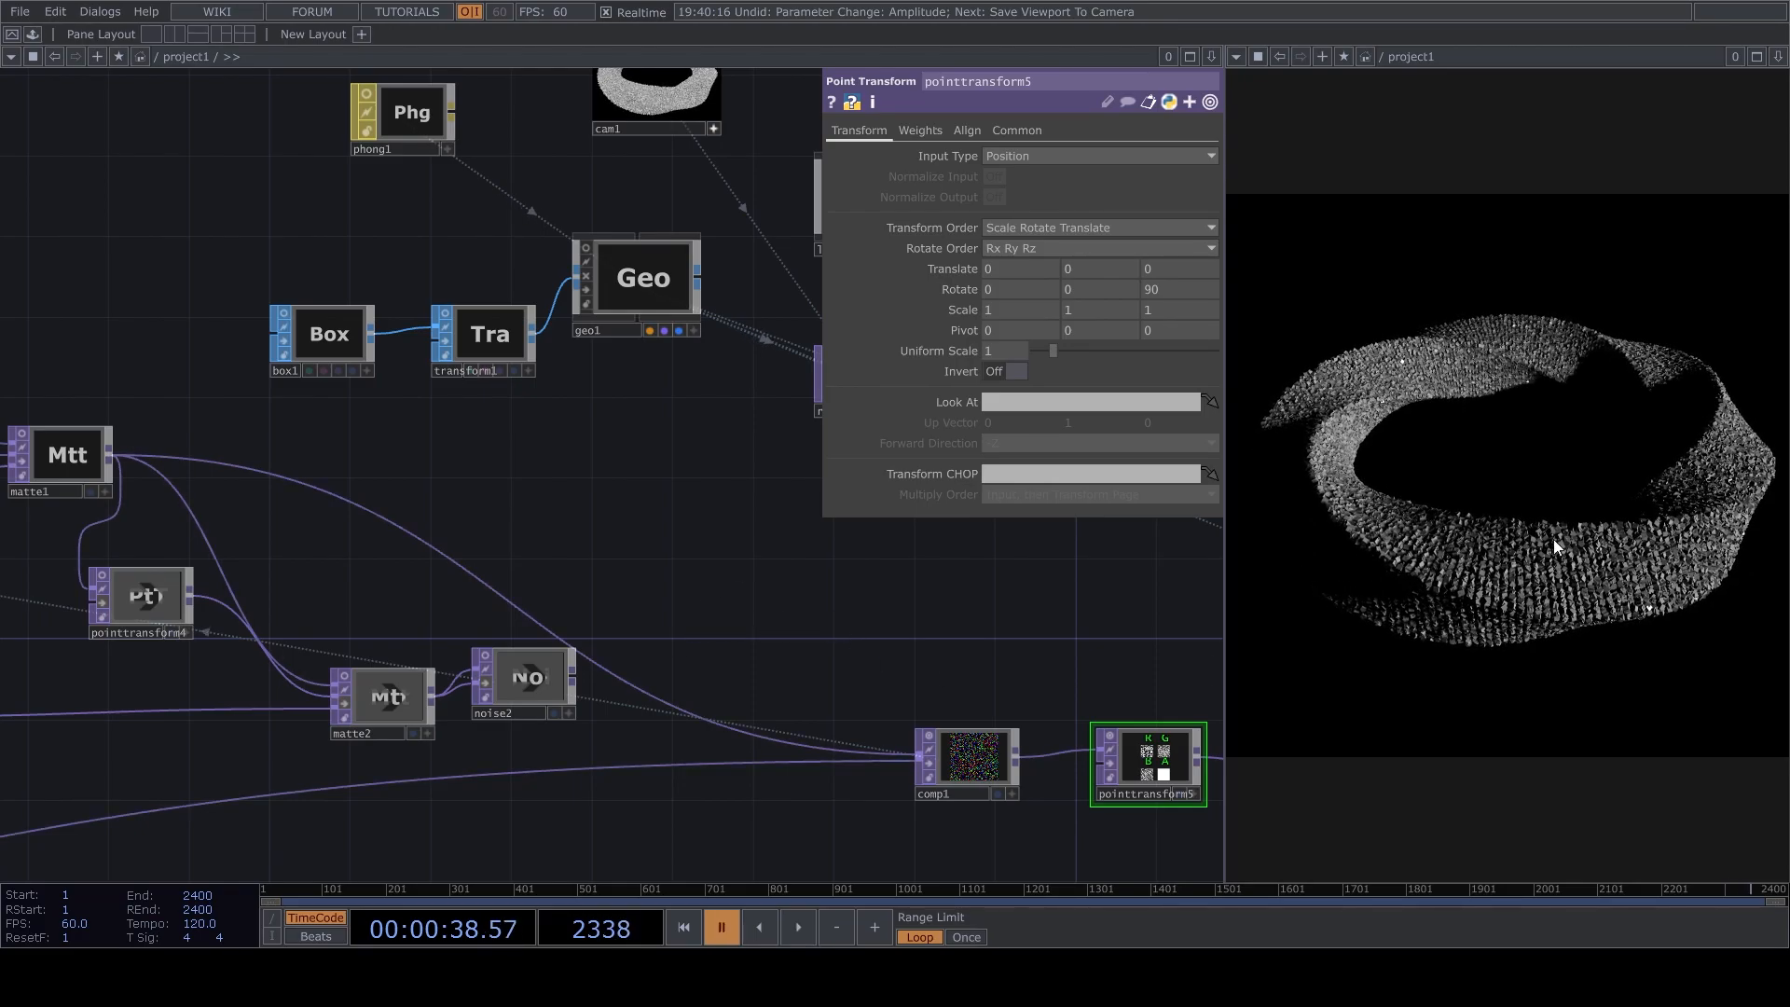
pyautogui.scroll(-5, 411, 407)
pyautogui.scroll(6, 627, 619)
pyautogui.scroll(1, 655, 615)
pyautogui.moveTo(748, 658); pyautogui.dragTo(362, 609)
pyautogui.scroll(-6, 359, 640)
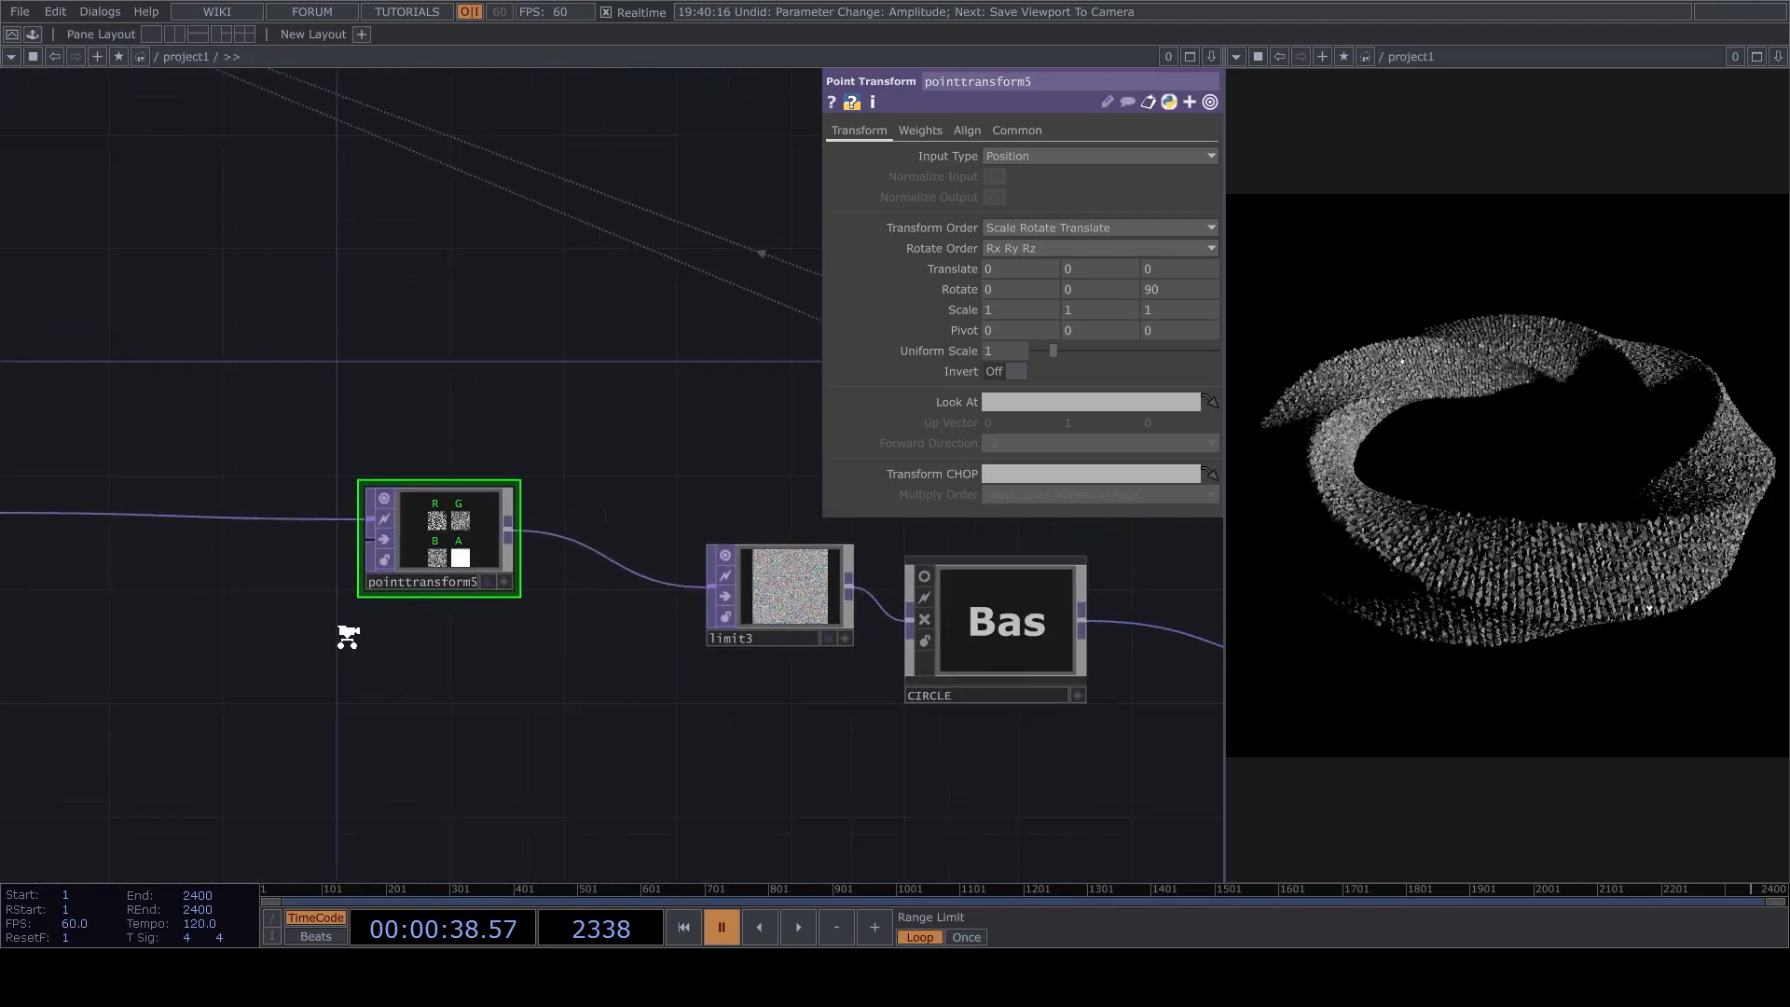
pyautogui.click(746, 699)
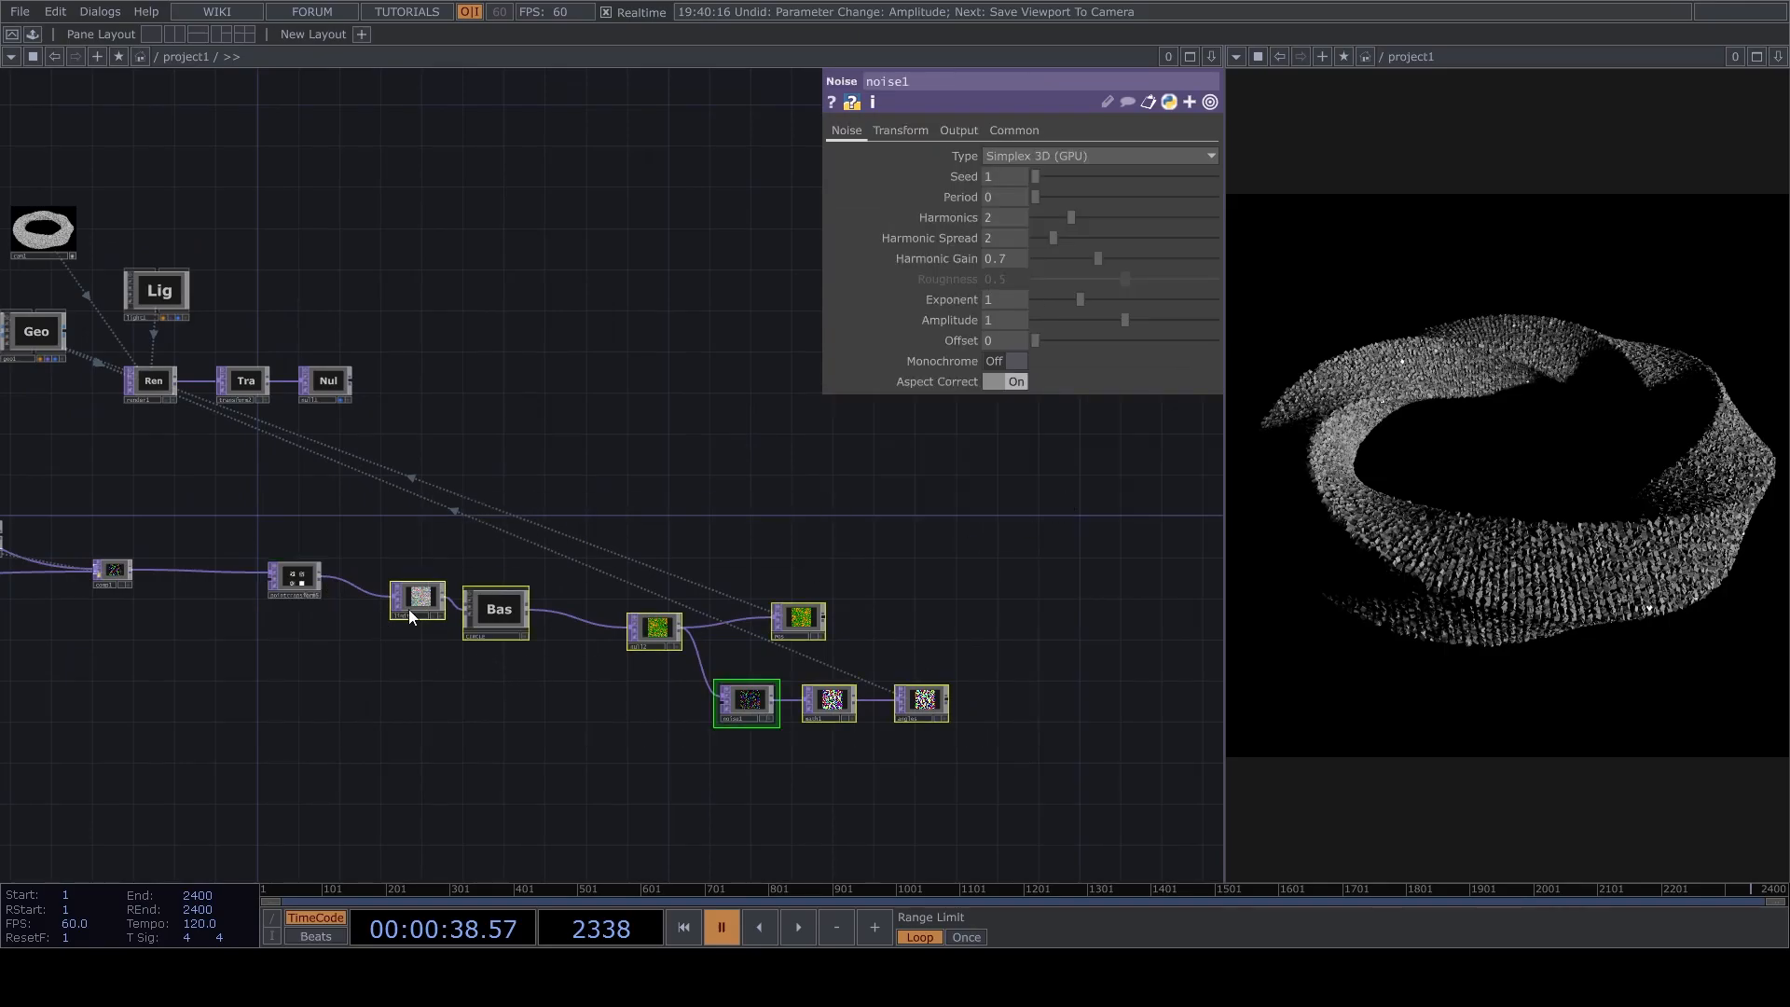
pyautogui.moveTo(405, 611); pyautogui.dragTo(700, 576)
pyautogui.scroll(6, 392, 559)
pyautogui.scroll(-4, 619, 639)
# Resume playback, insert a second Point Transform between pointtransform5 and limit3, and line it up with pointtransform5.
pyautogui.press('space')
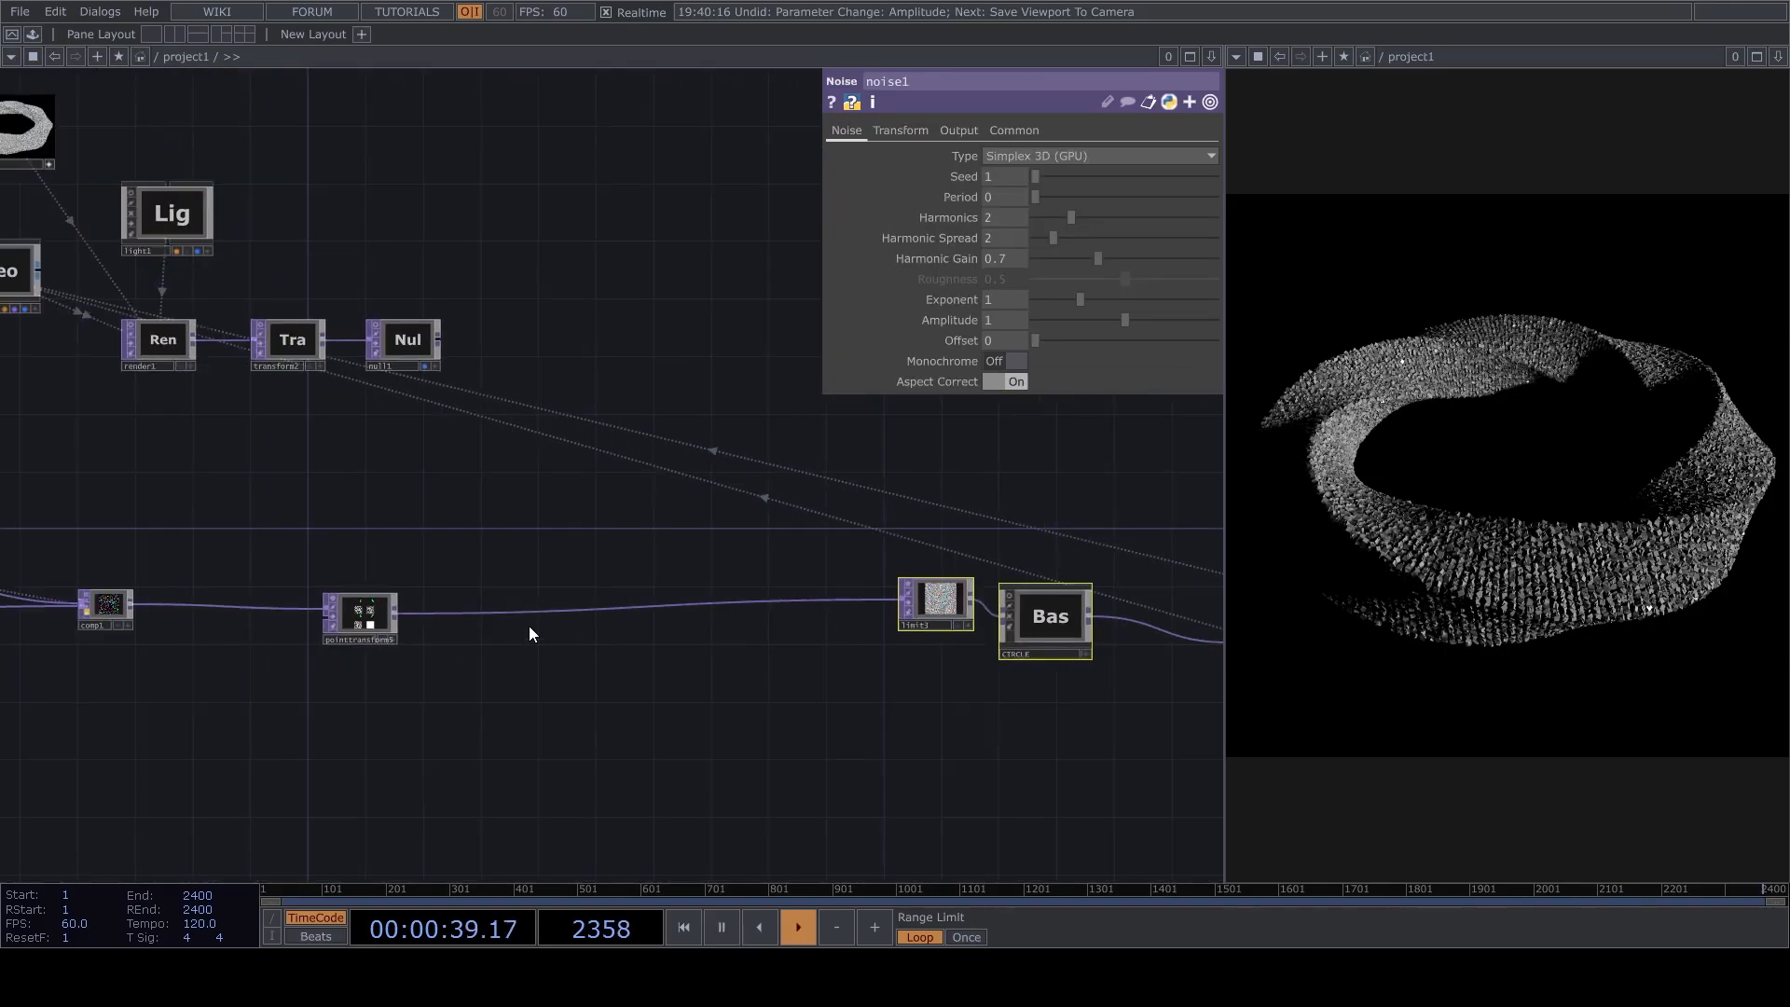
pyautogui.hotkey('ctrl', 'v')
pyautogui.click(578, 591)
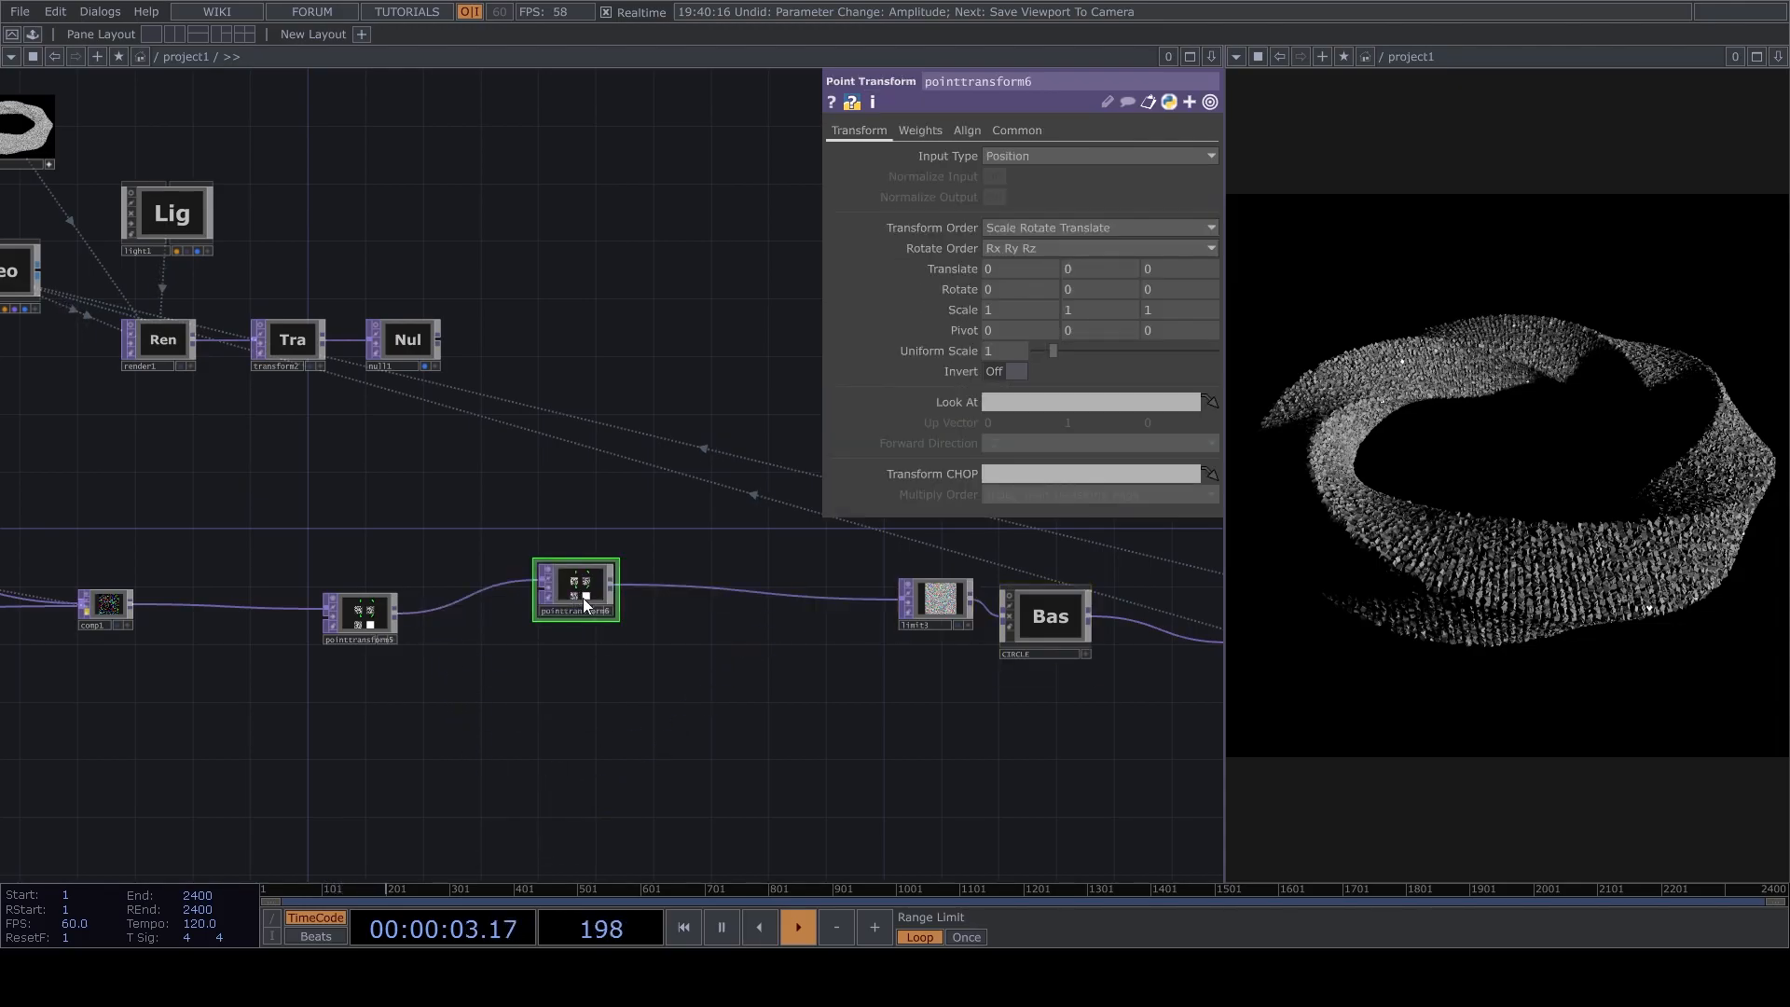
pyautogui.moveTo(578, 591); pyautogui.dragTo(606, 620)
# Drive pointtransform6's X rotation with the expression absTime.seconds*20.
pyautogui.press('space')
pyautogui.moveTo(997, 290); pyautogui.dragTo(1010, 254)
pyautogui.click(1010, 291)
pyautogui.write('a')
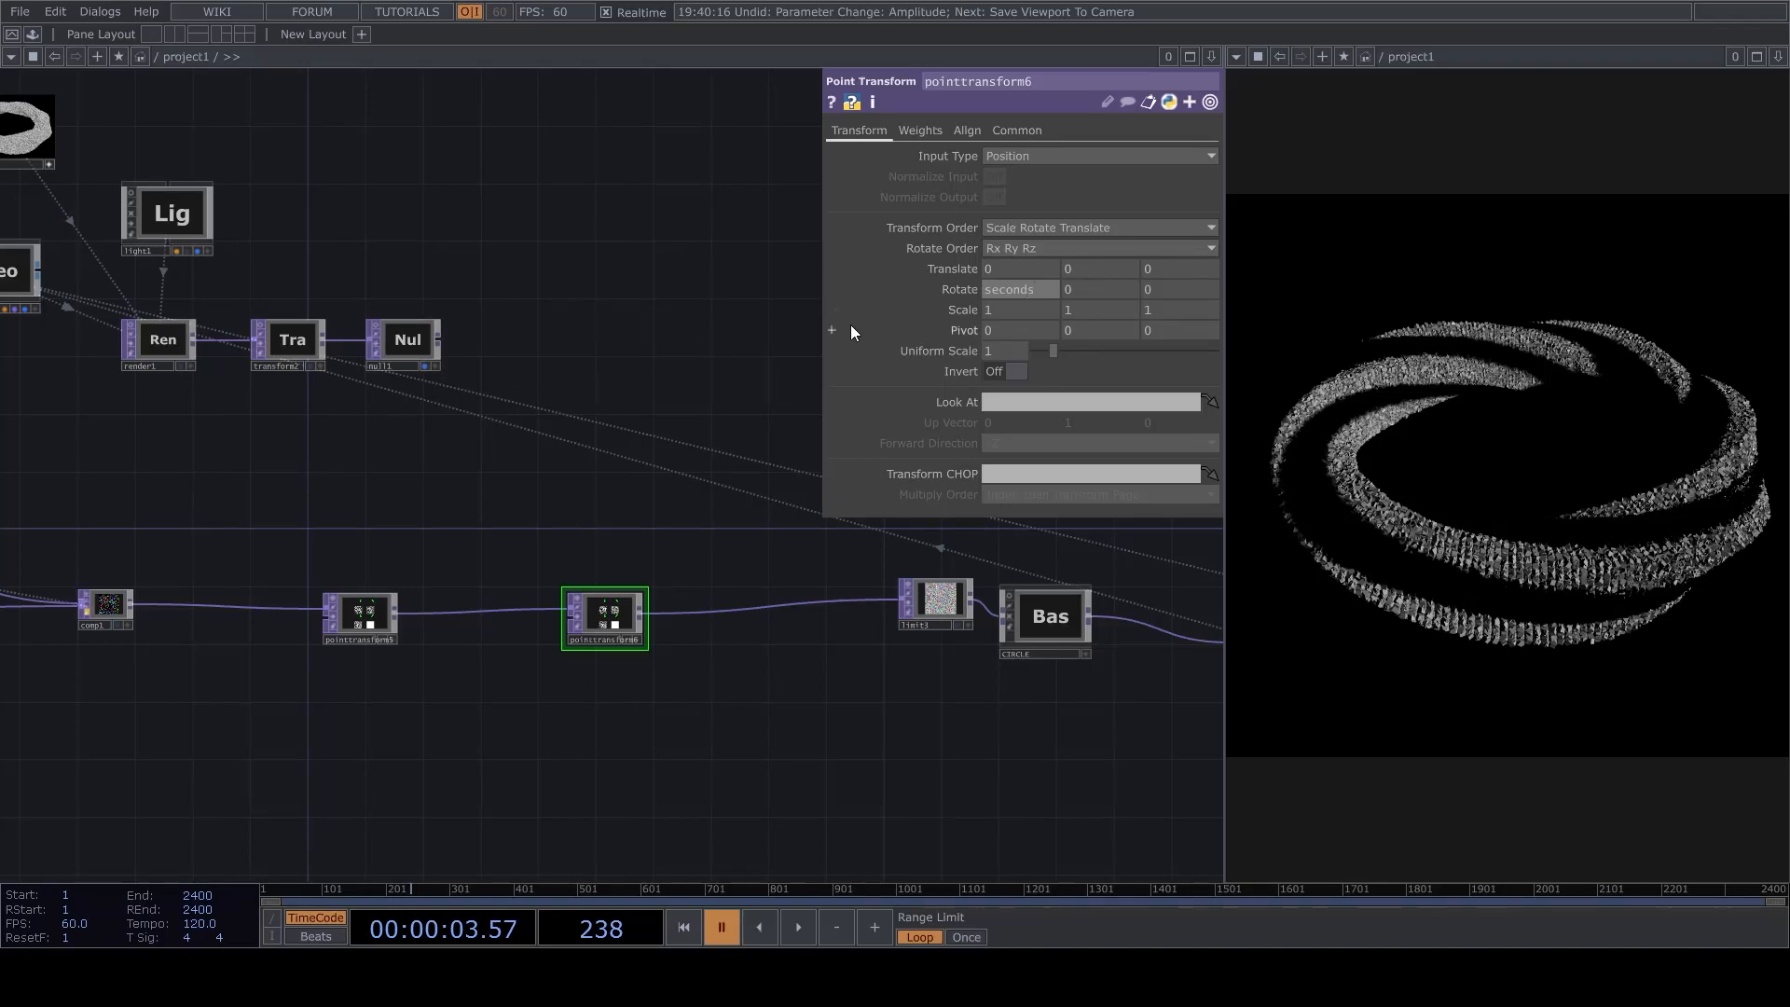
pyautogui.press('space')
pyautogui.click(1018, 290)
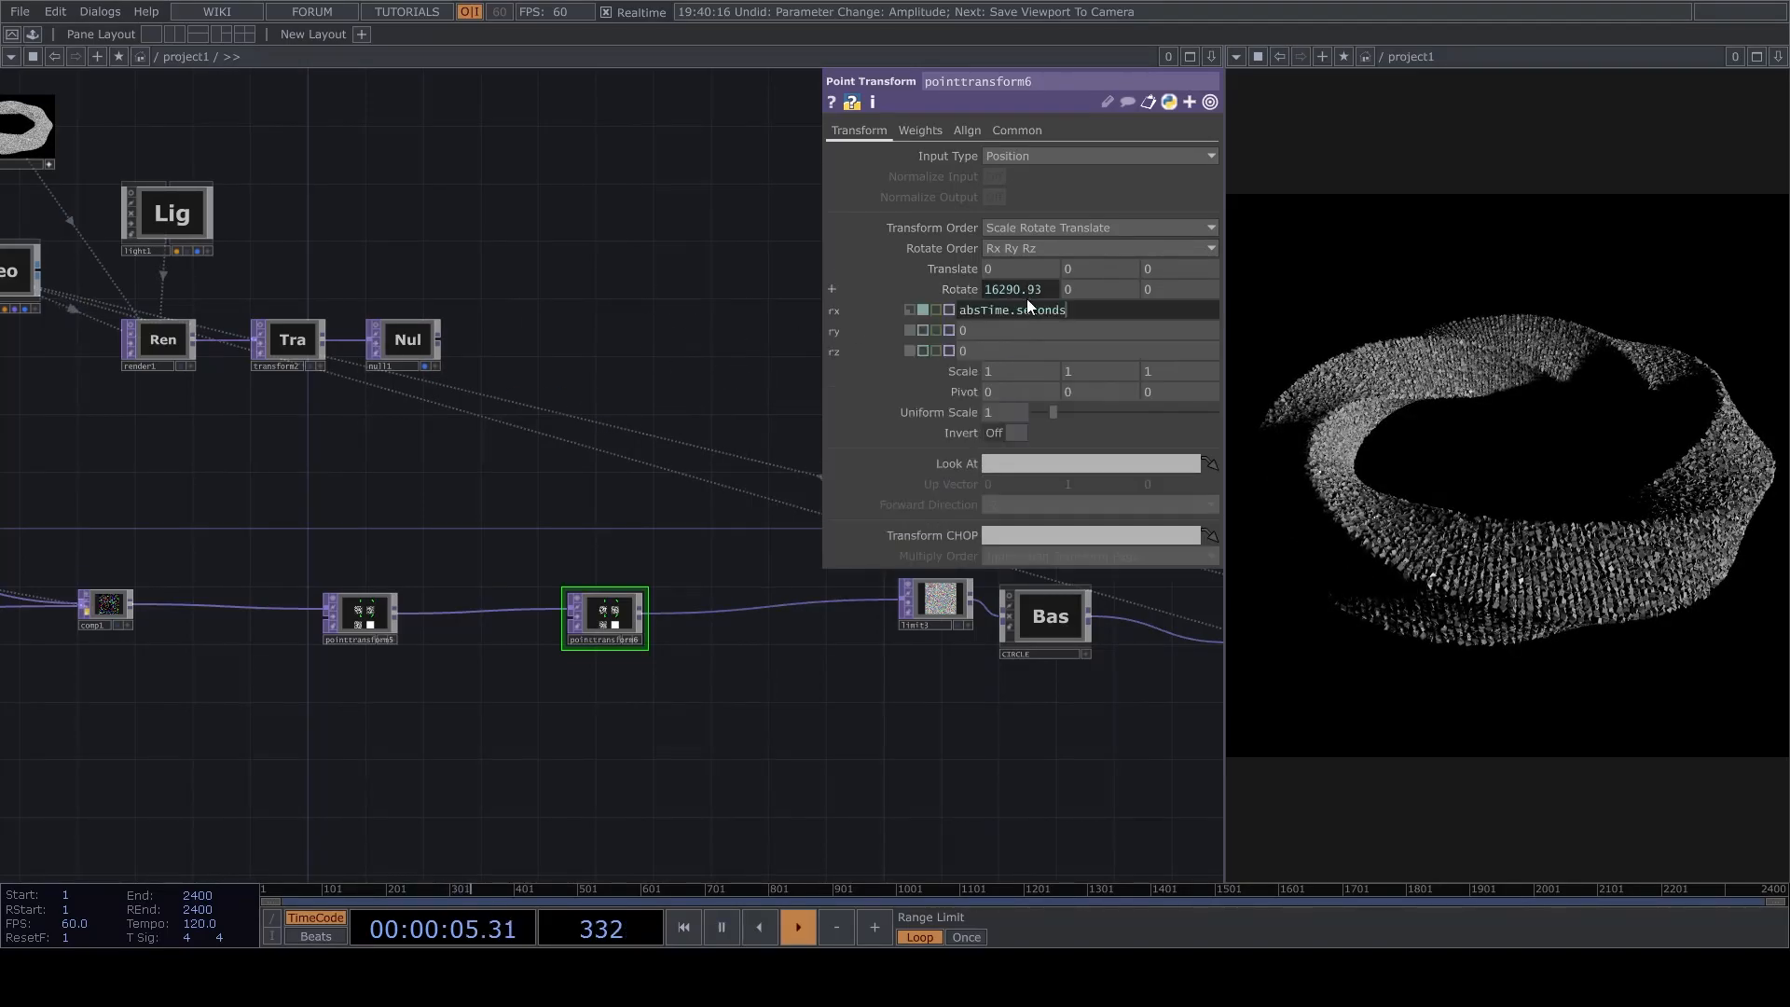
pyautogui.write('*20')
pyautogui.press('space')
# Orbit and reframe cam1's viewer to look at the rotating ring from a steeper angle above.
pyautogui.moveTo(629, 456); pyautogui.dragTo(507, 349)
pyautogui.press('space')
pyautogui.scroll(-5, 761, 553)
pyautogui.scroll(12, 433, 383)
pyautogui.moveTo(1053, 627); pyautogui.dragTo(959, 515)
pyautogui.moveTo(755, 531); pyautogui.dragTo(775, 560, button='right')
pyautogui.moveTo(776, 561); pyautogui.dragTo(708, 626)
pyautogui.click(904, 754)
# Replace the null3 expression in pointtransform1's Y rotation with the constant 0.4.
pyautogui.scroll(-3, 932, 690)
pyautogui.scroll(-5, 967, 642)
pyautogui.moveTo(587, 508); pyautogui.dragTo(581, 113)
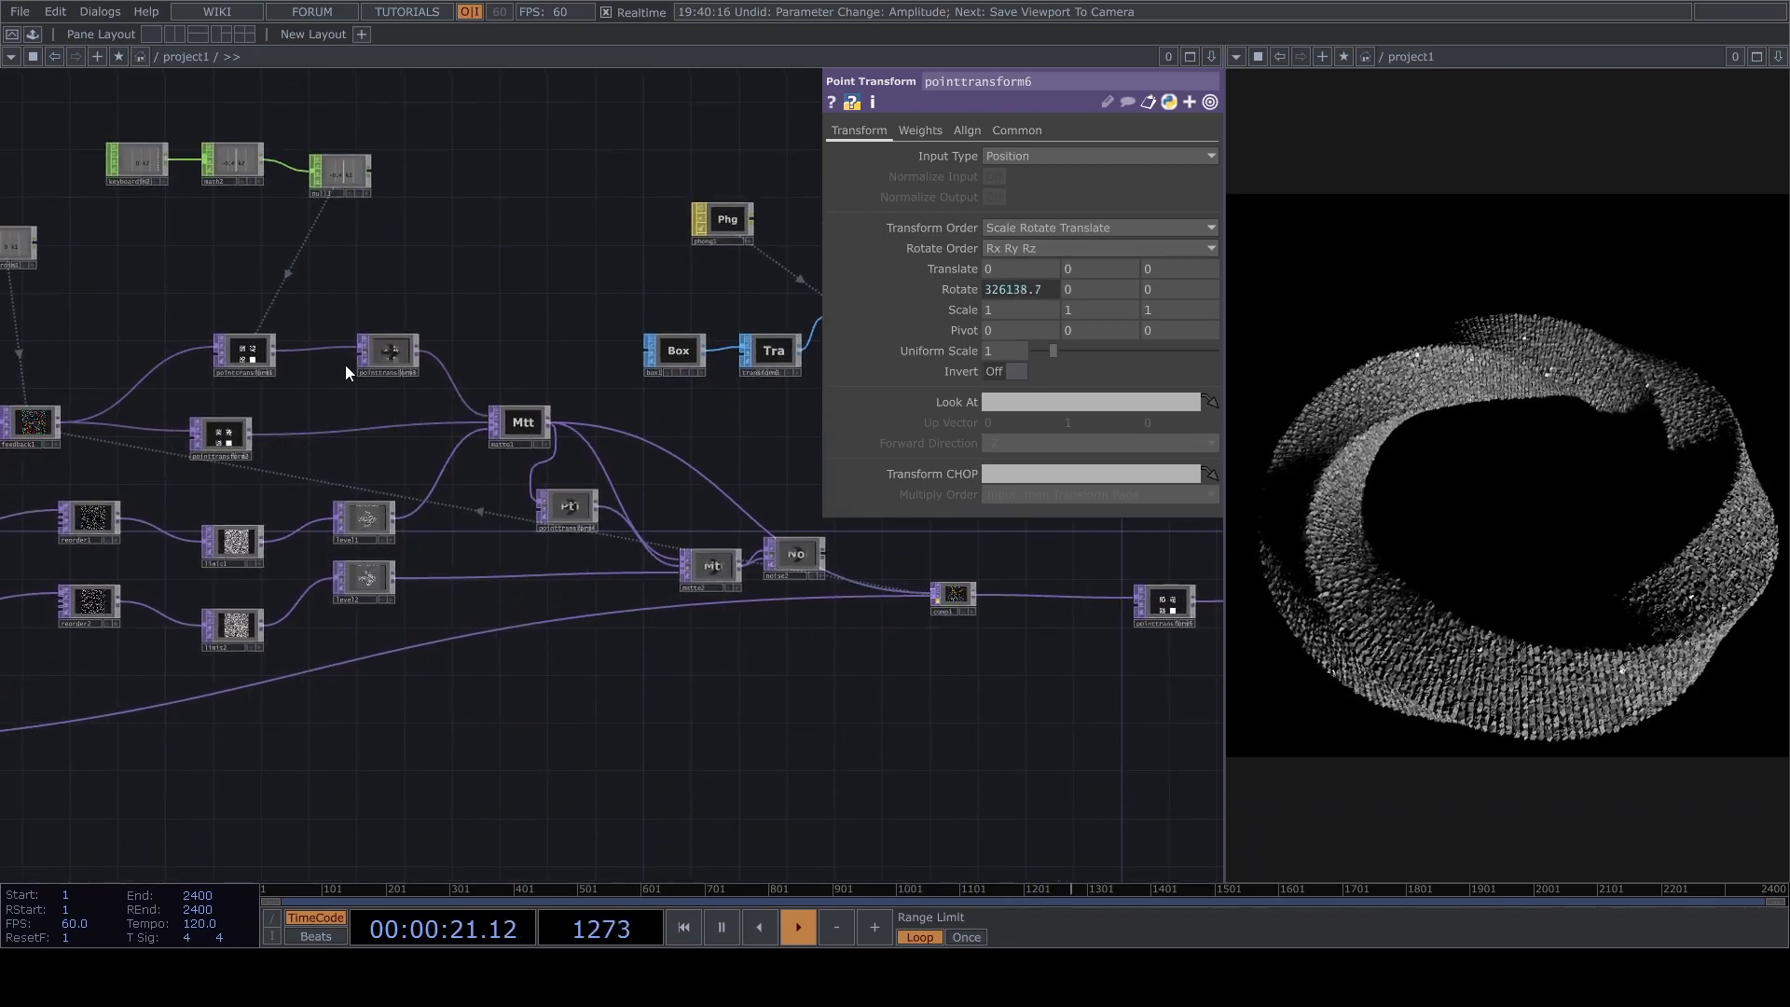
pyautogui.click(248, 351)
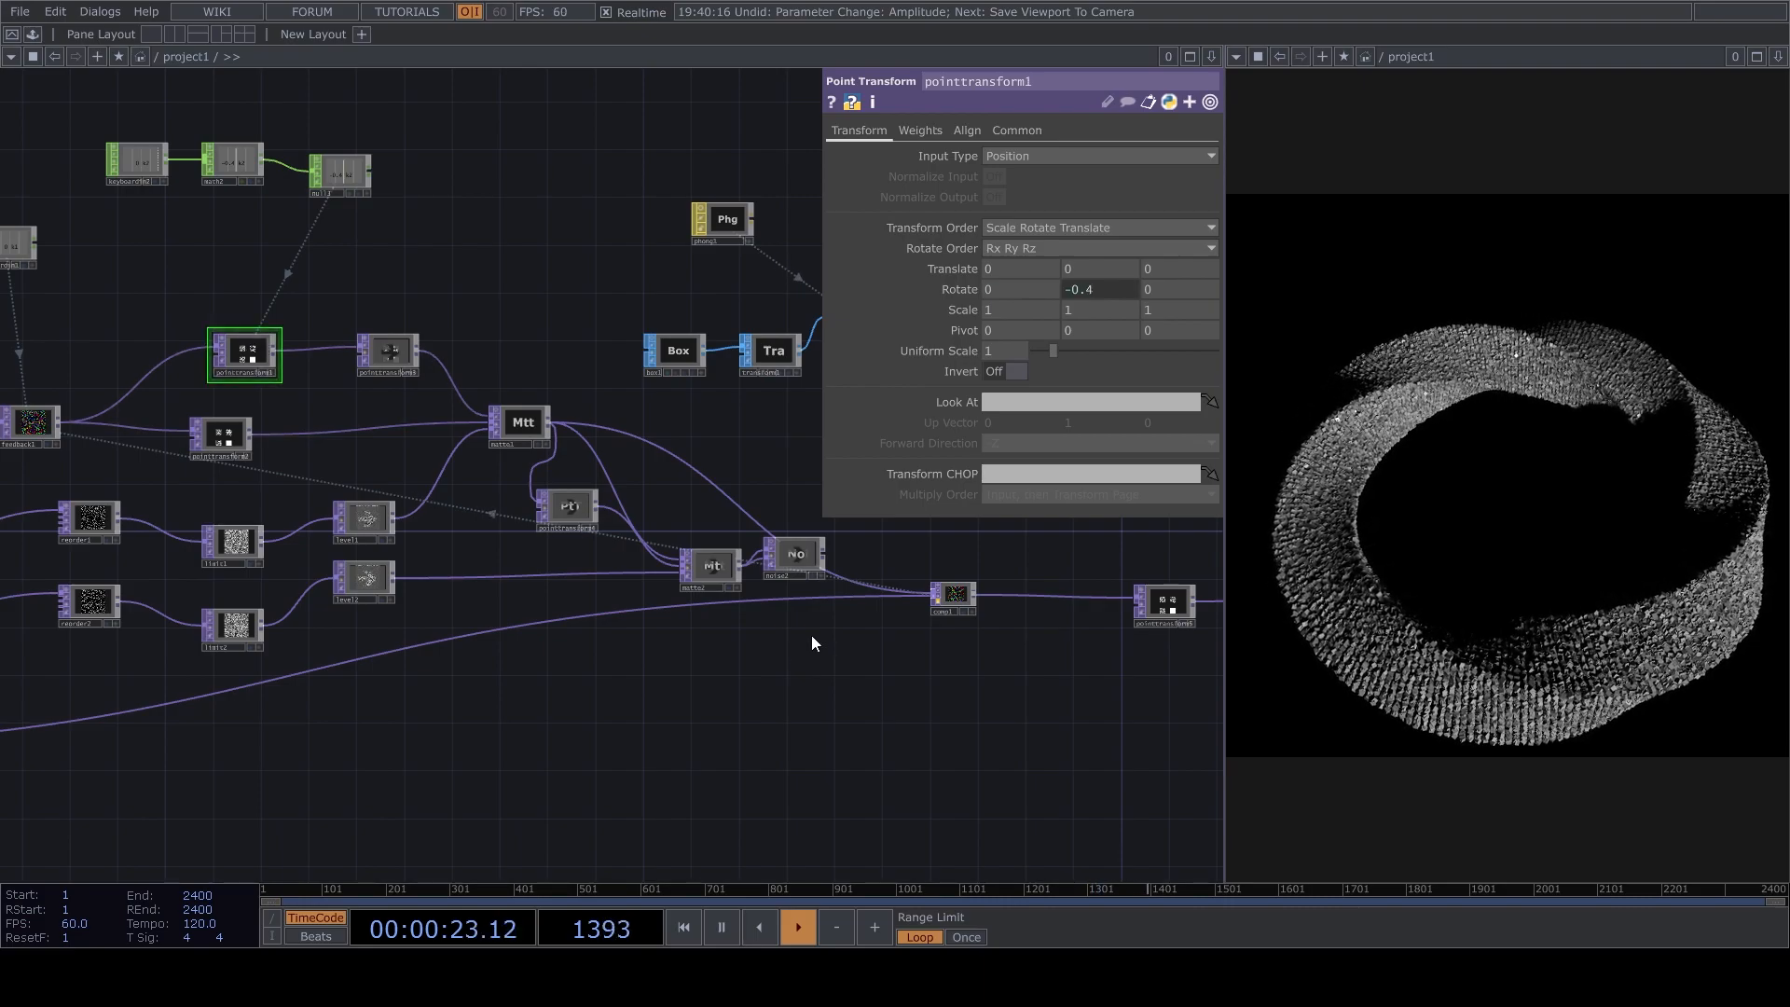
pyautogui.scroll(4, 932, 606)
pyautogui.moveTo(762, 706); pyautogui.dragTo(959, 773)
pyautogui.scroll(-2, 958, 773)
pyautogui.scroll(4, 214, 384)
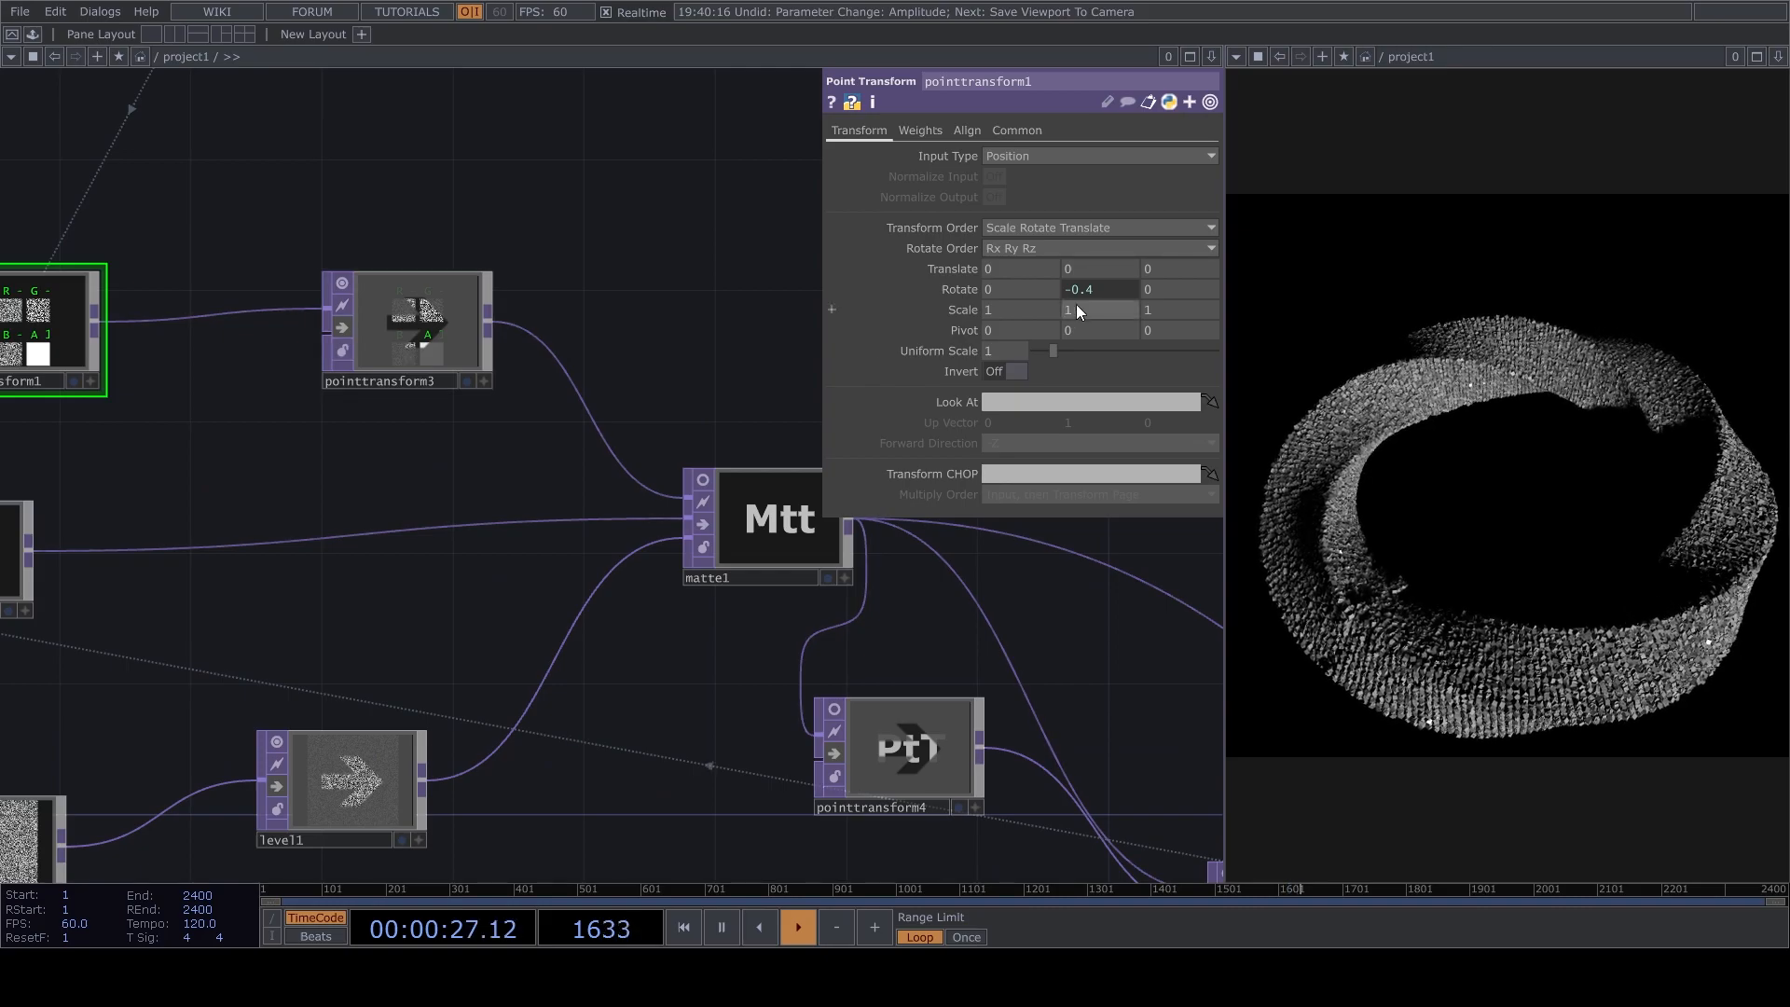
pyautogui.click(1116, 283)
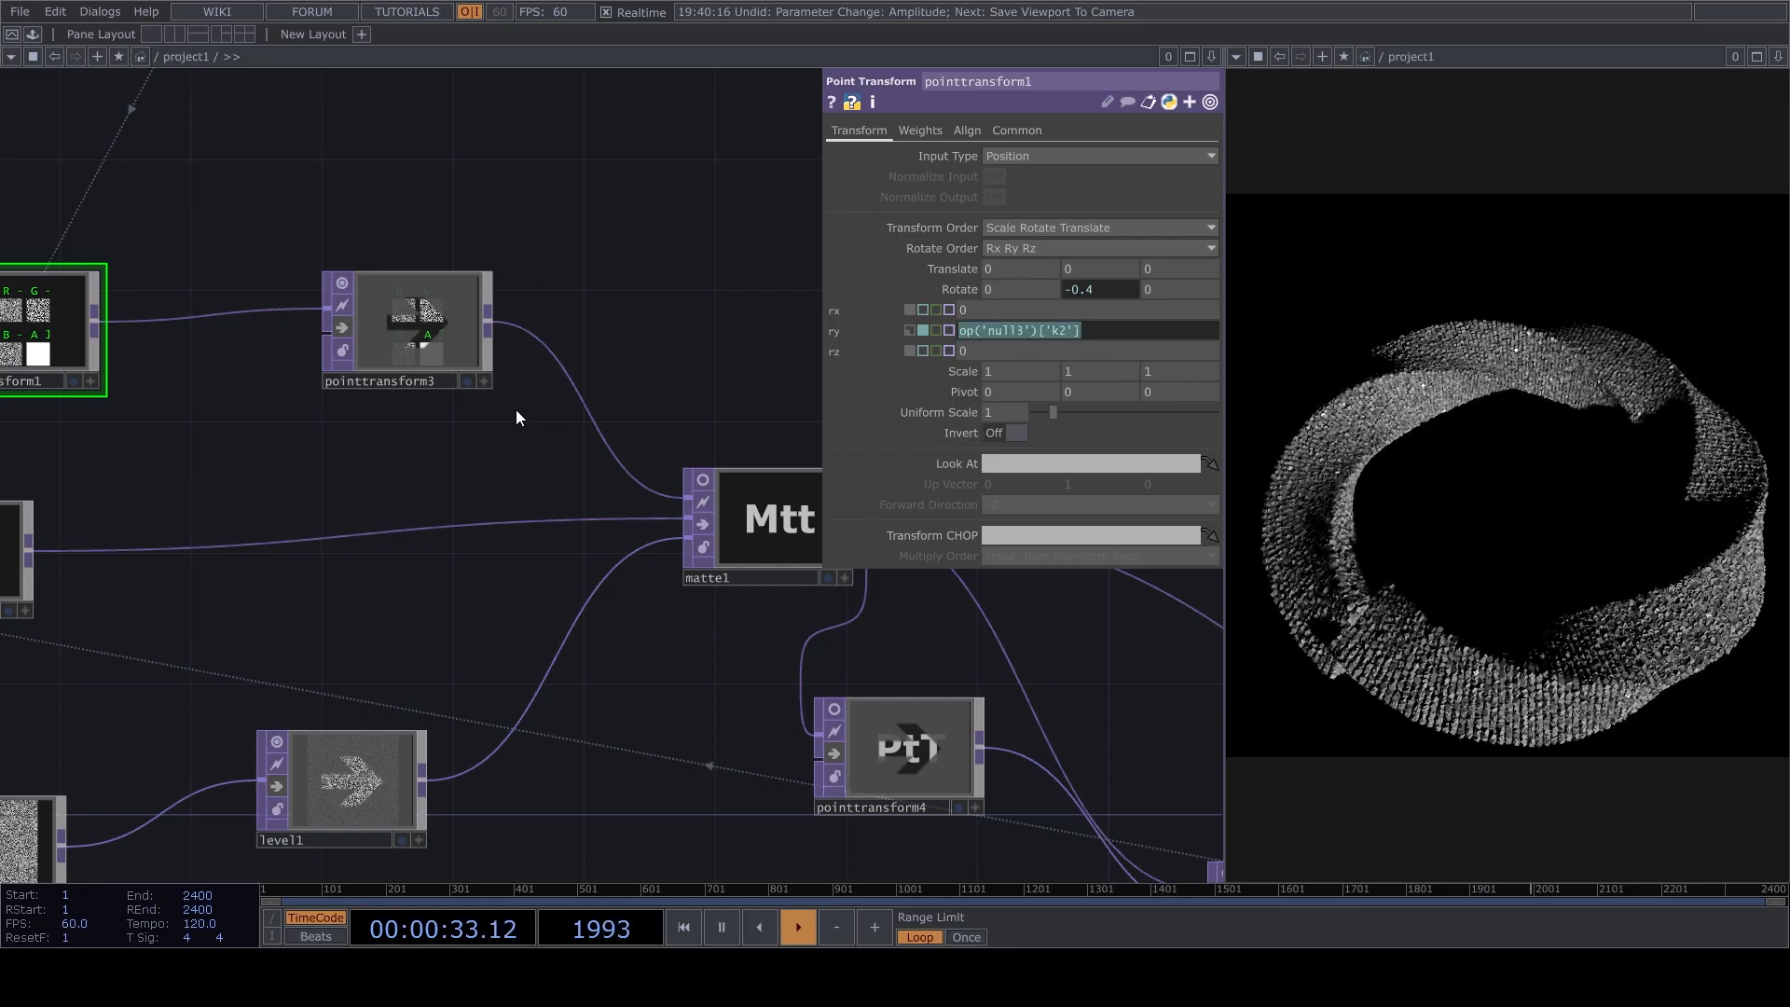
pyautogui.write('0.4')
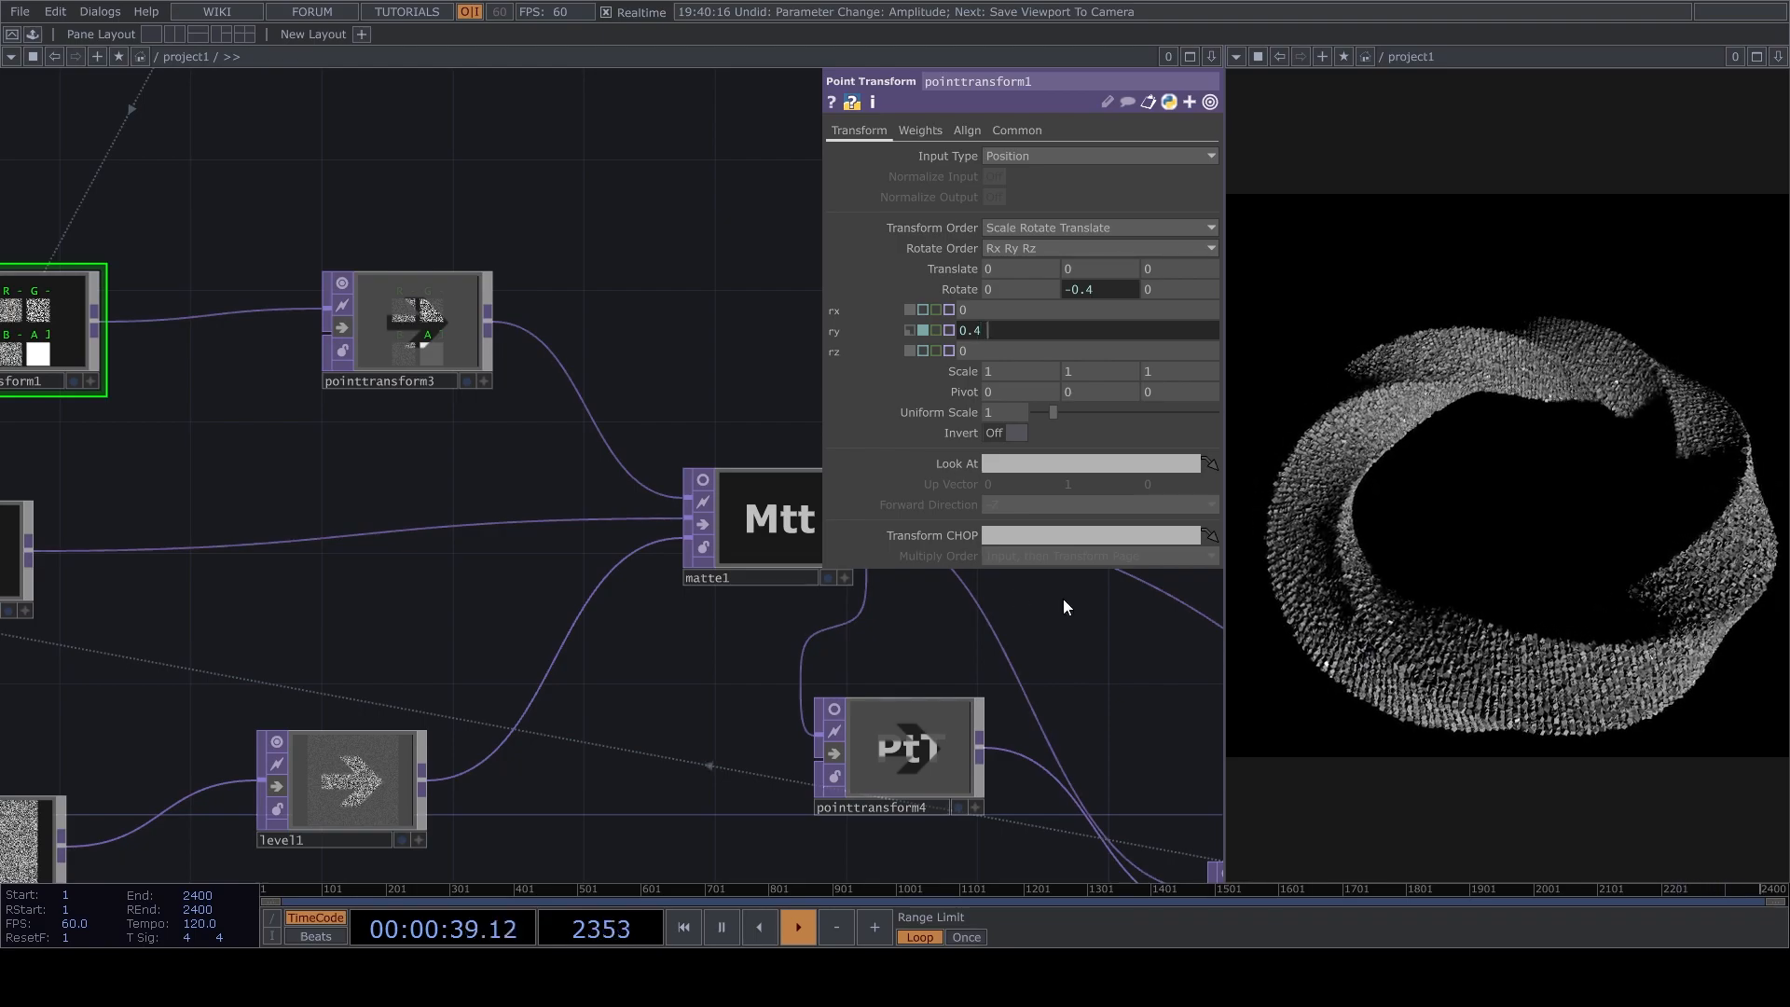
pyautogui.click(723, 303)
pyautogui.press('space')
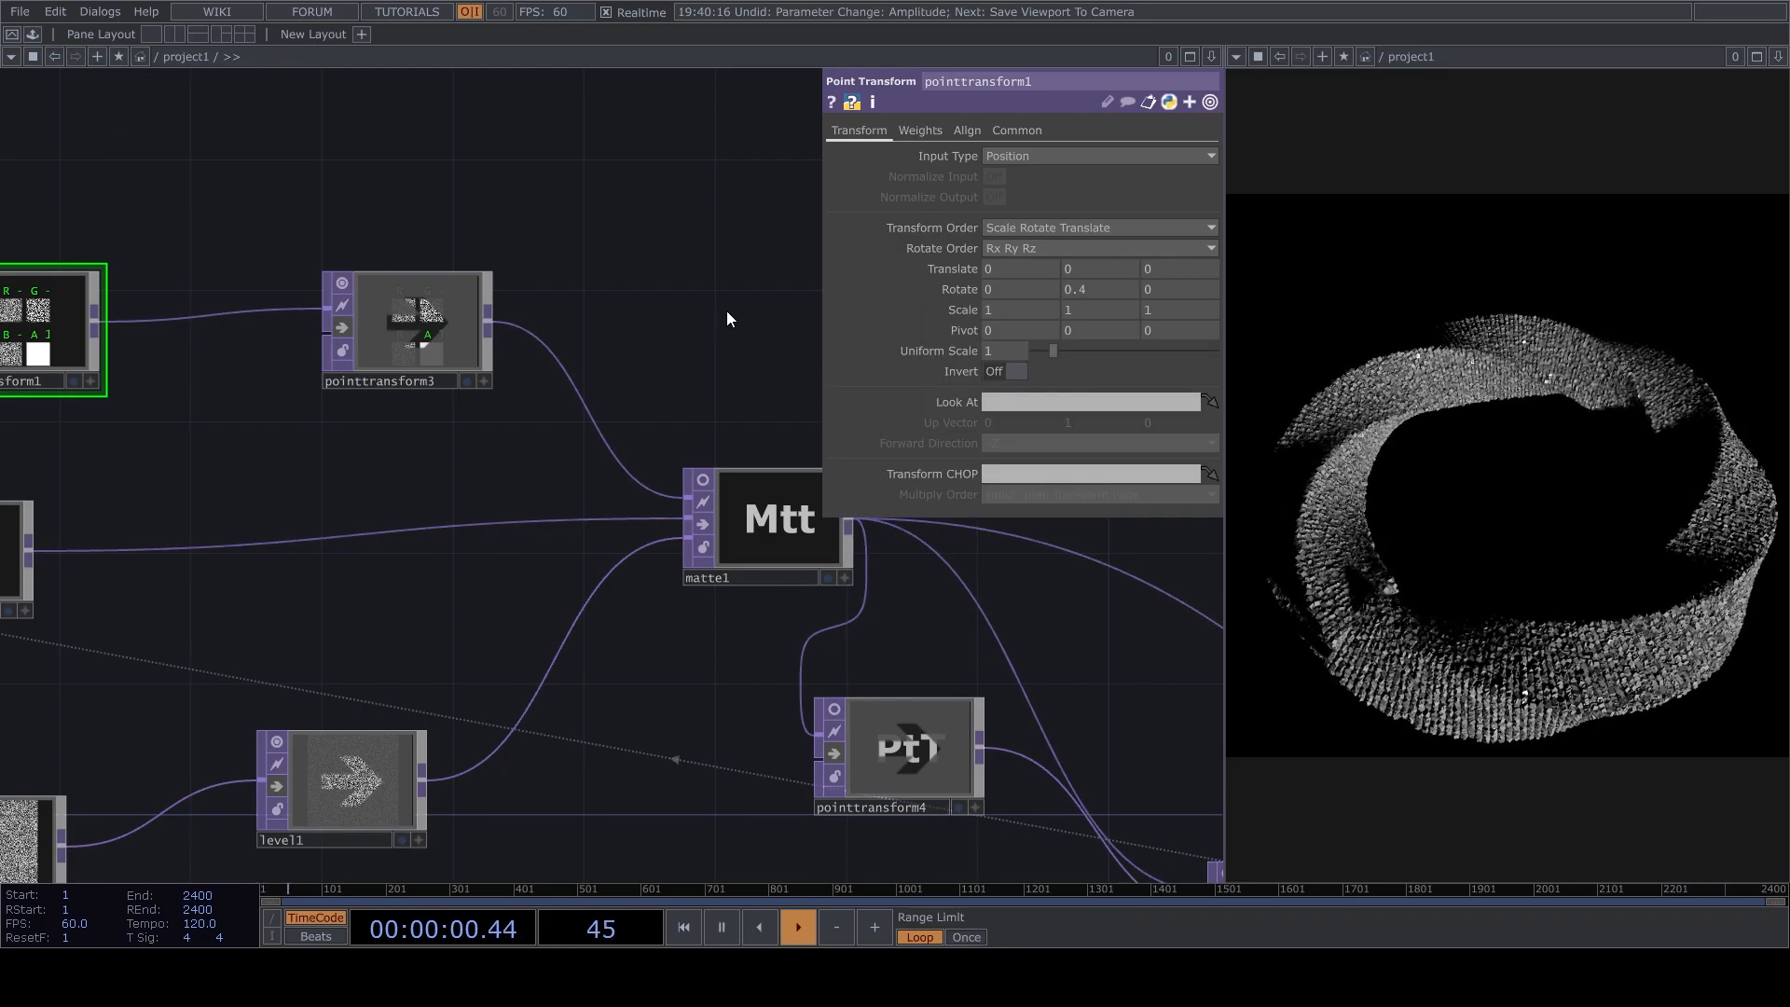
# Pause playback to replace pointtransform2's Y rotation expression with the constant 0.4, and resume playback.
pyautogui.press('space')
pyautogui.scroll(-5, 690, 373)
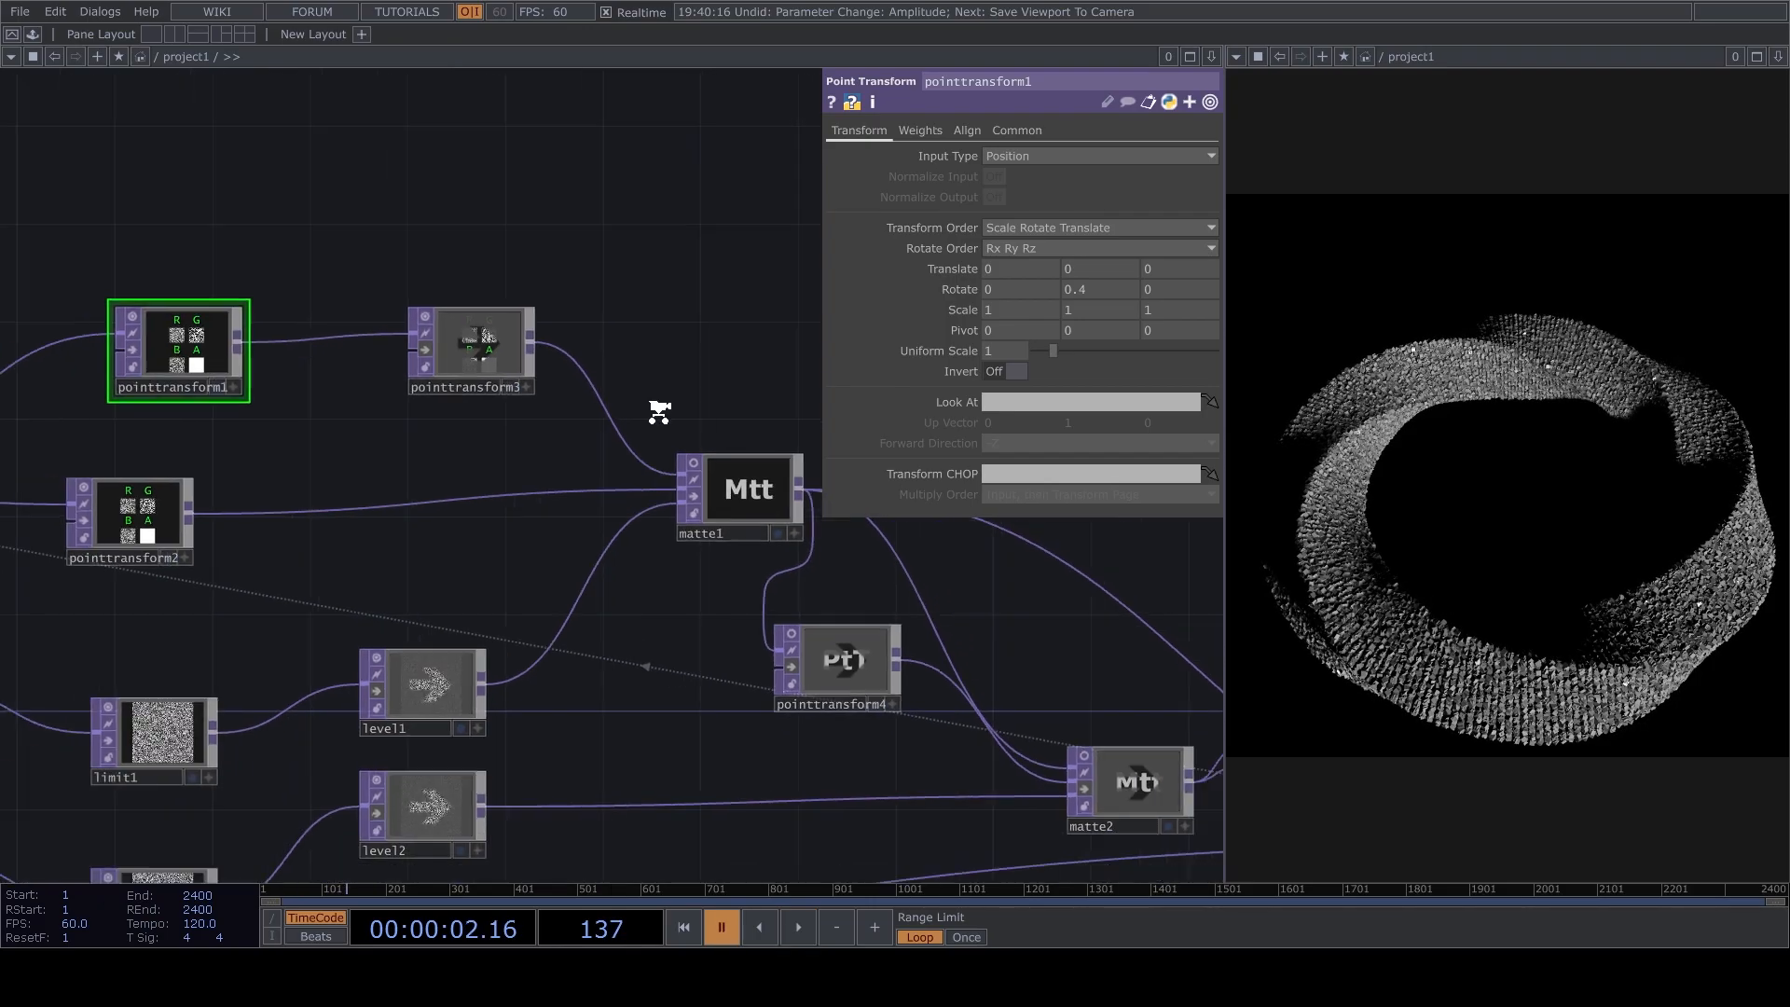
pyautogui.scroll(2, 307, 466)
pyautogui.click(351, 515)
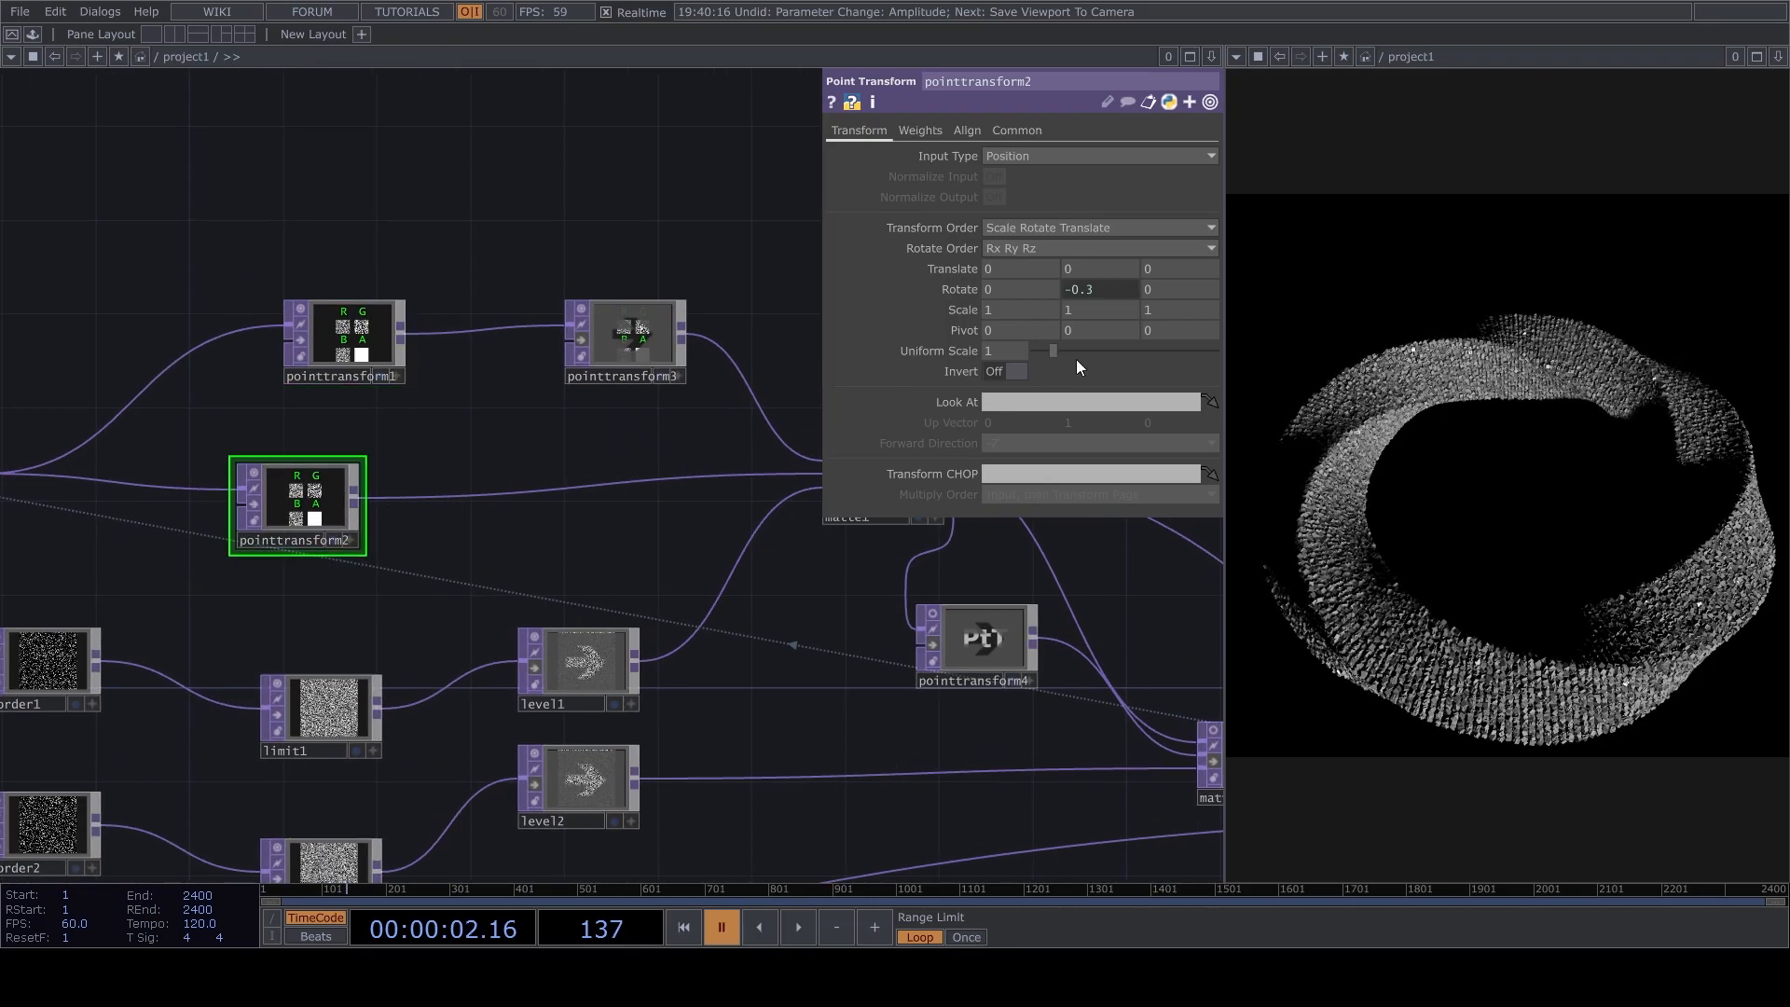
pyautogui.click(1123, 288)
pyautogui.moveTo(1060, 332); pyautogui.dragTo(745, 336)
pyautogui.write('0.4')
pyautogui.press('Return')
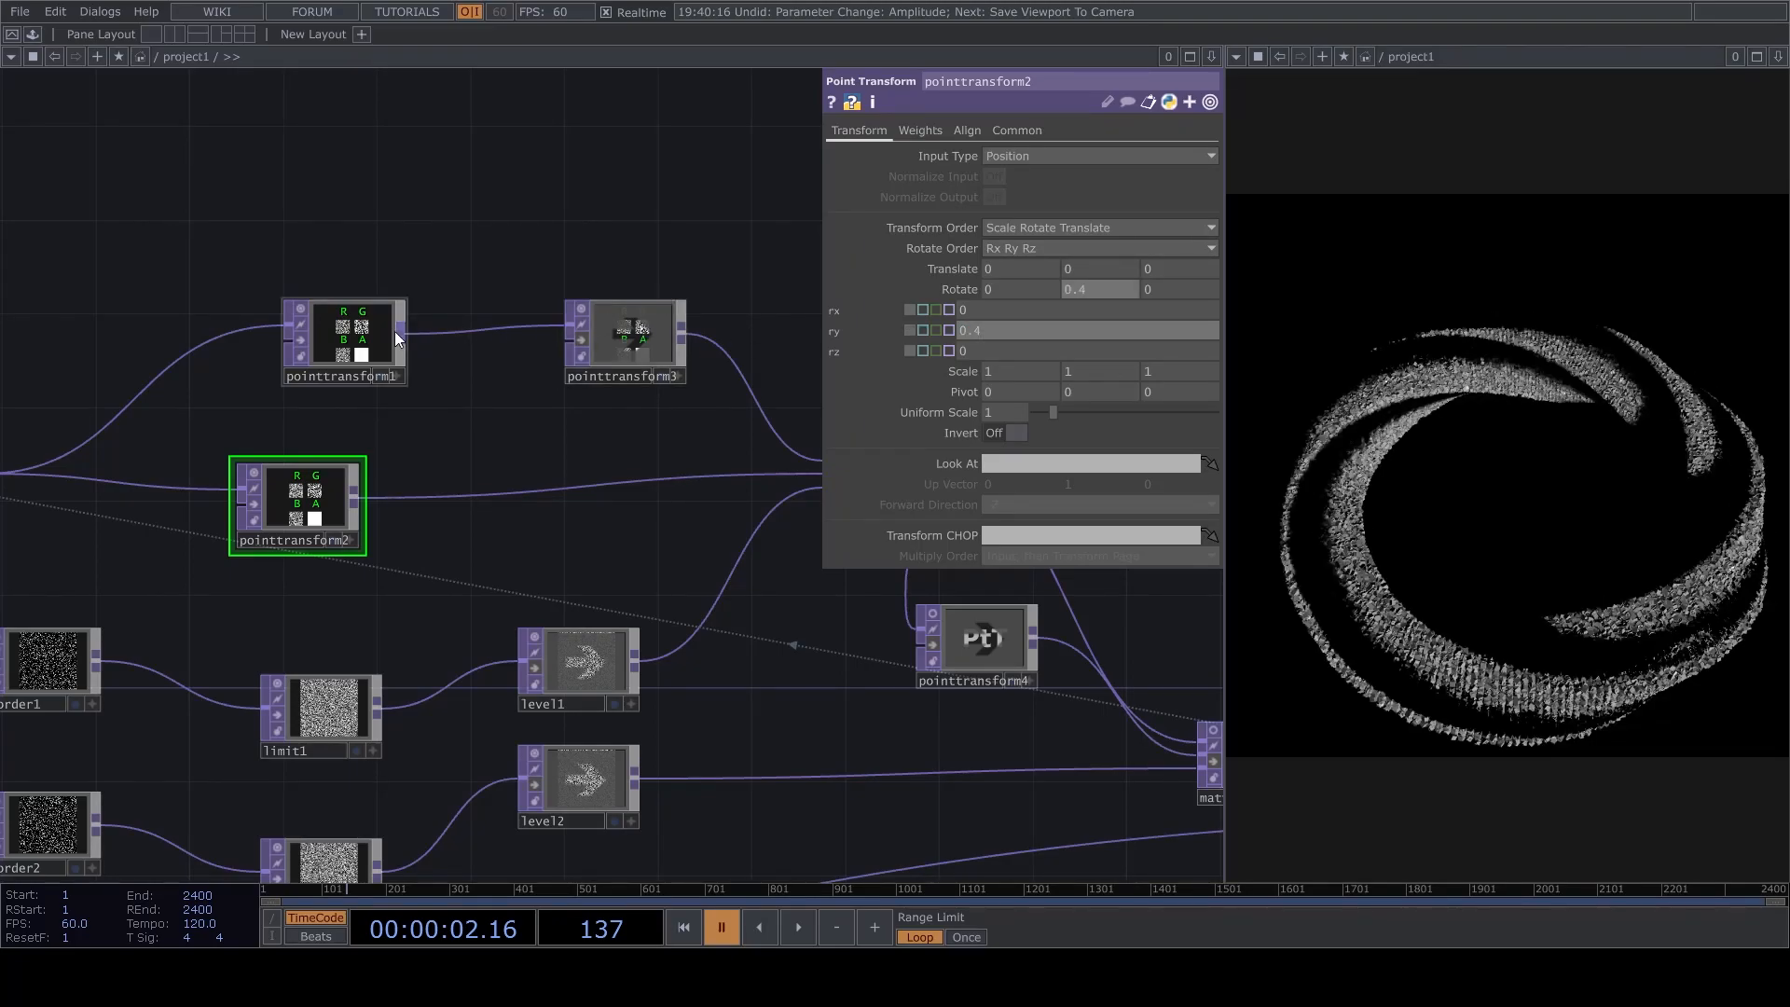
pyautogui.click(333, 334)
pyautogui.press('space')
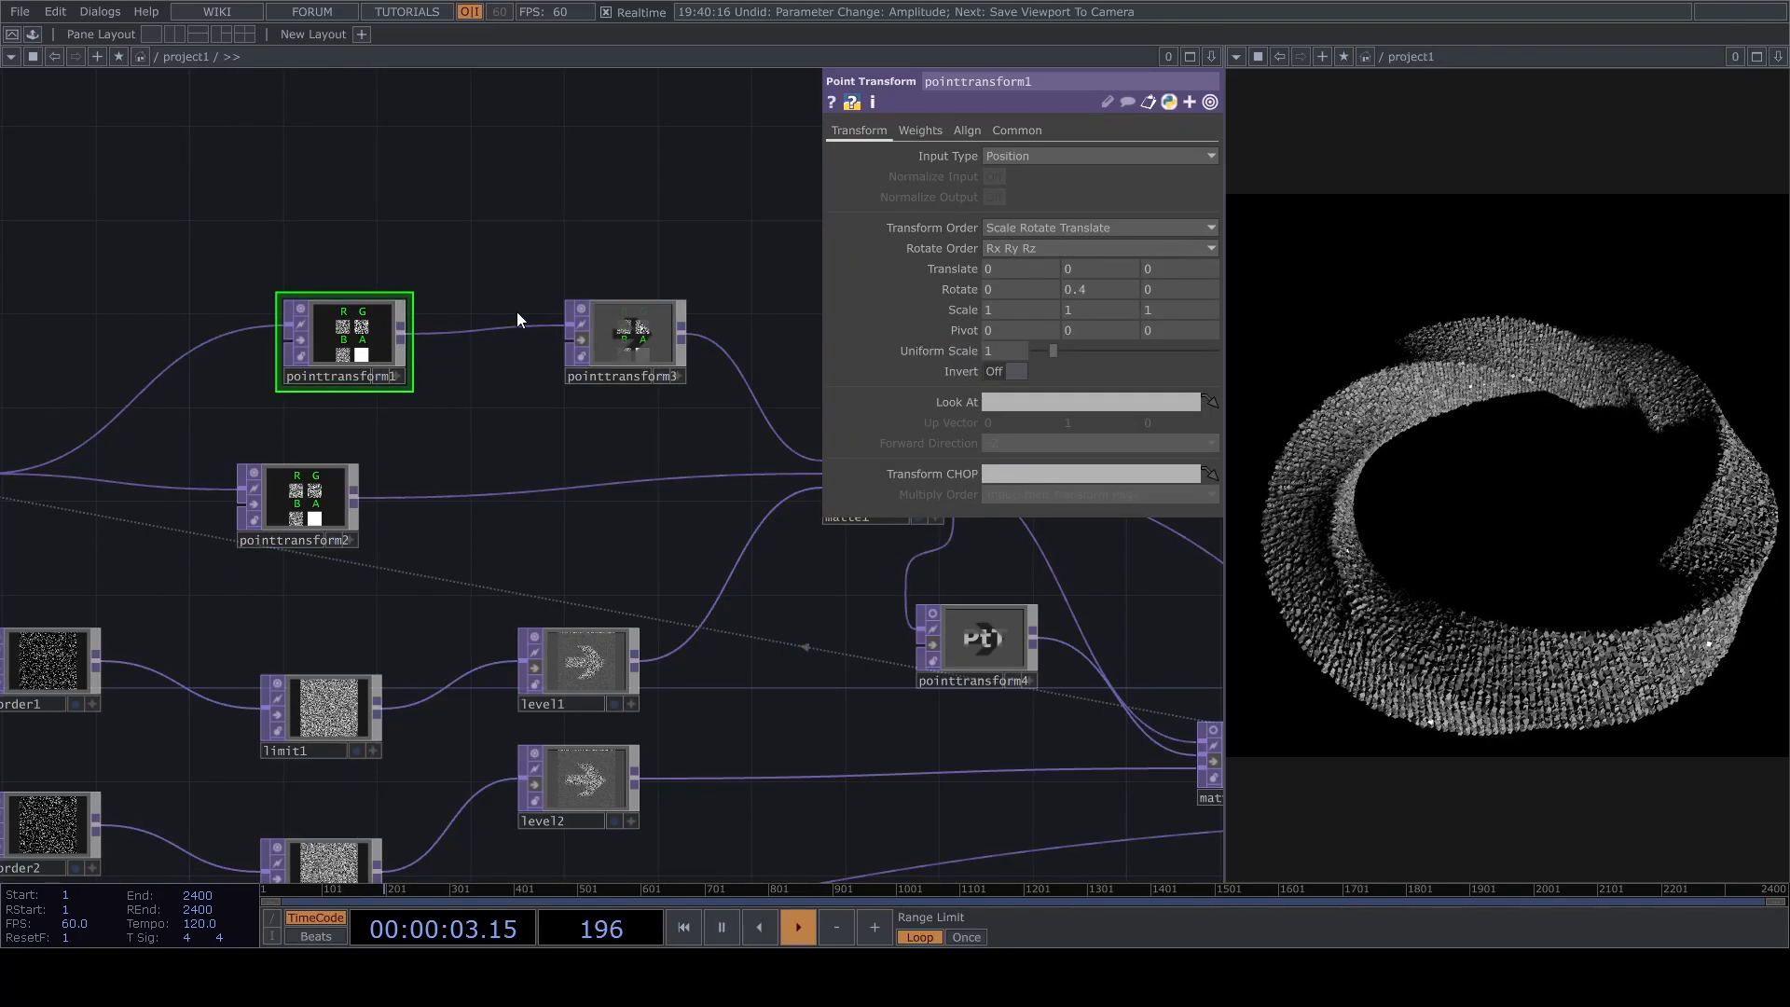
# Review the operator chain from the feedback section through pointtransform5 and pointtransform6, and back to pointGenerator.
pyautogui.scroll(-3, 881, 642)
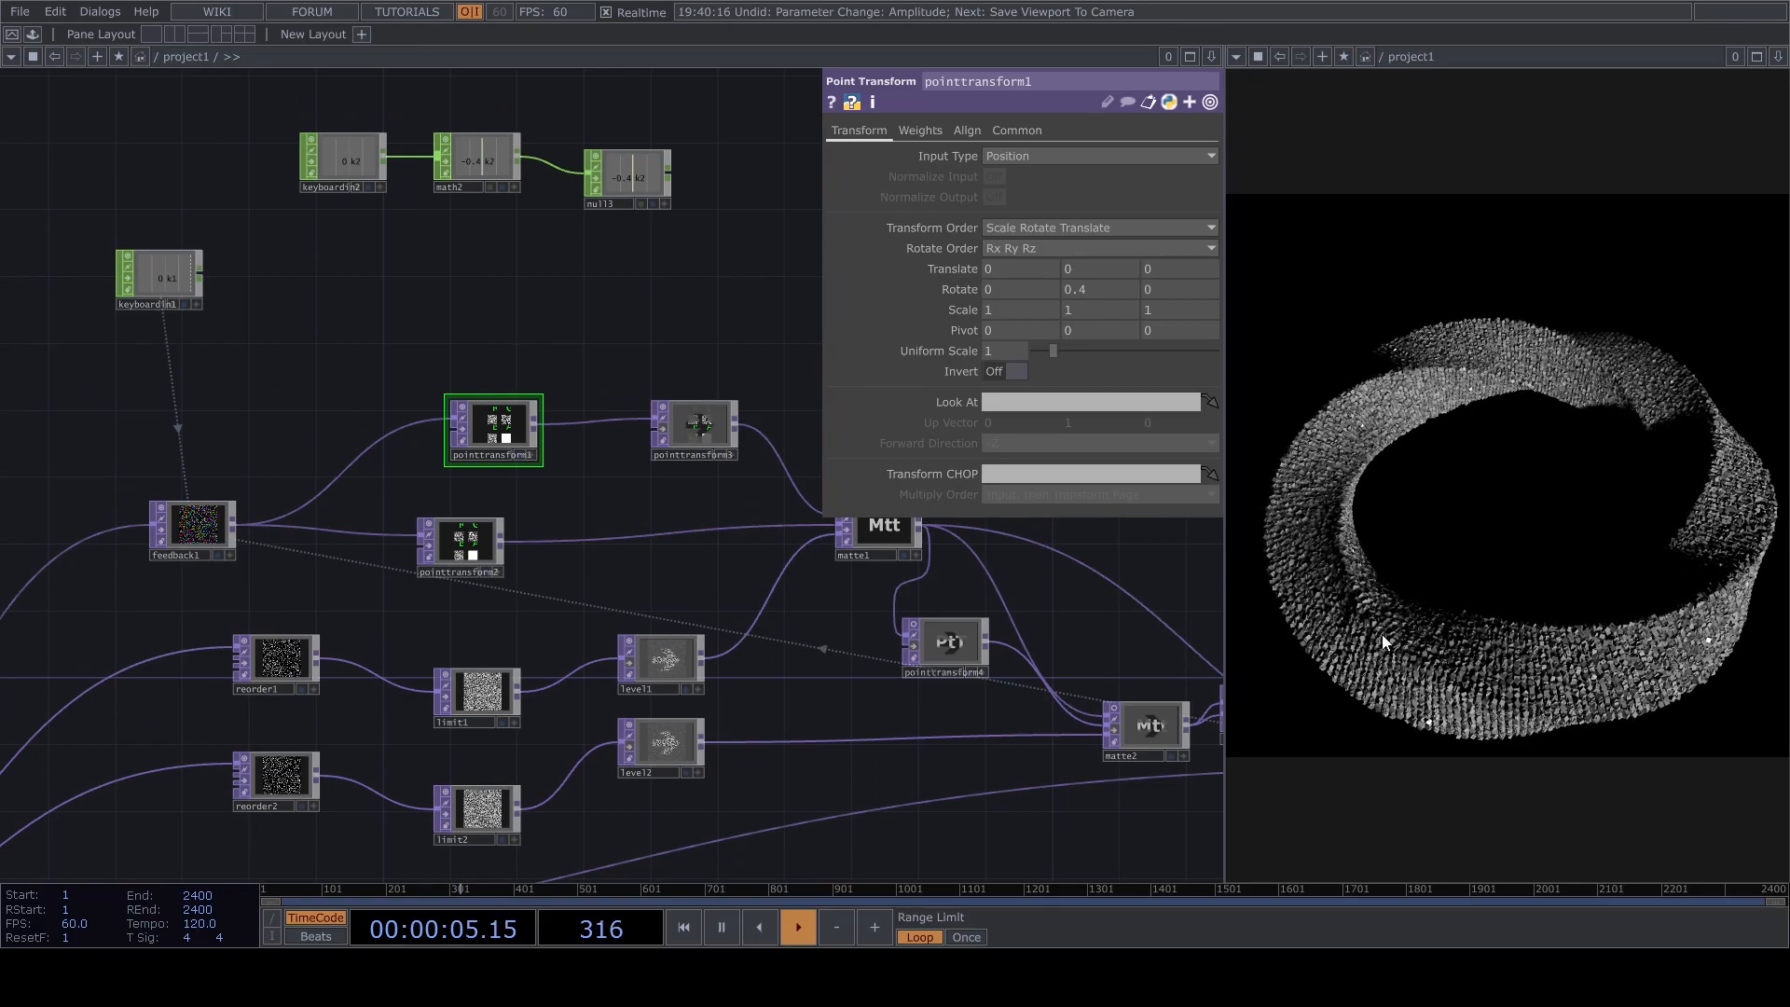
pyautogui.press('h')
pyautogui.scroll(8, 740, 669)
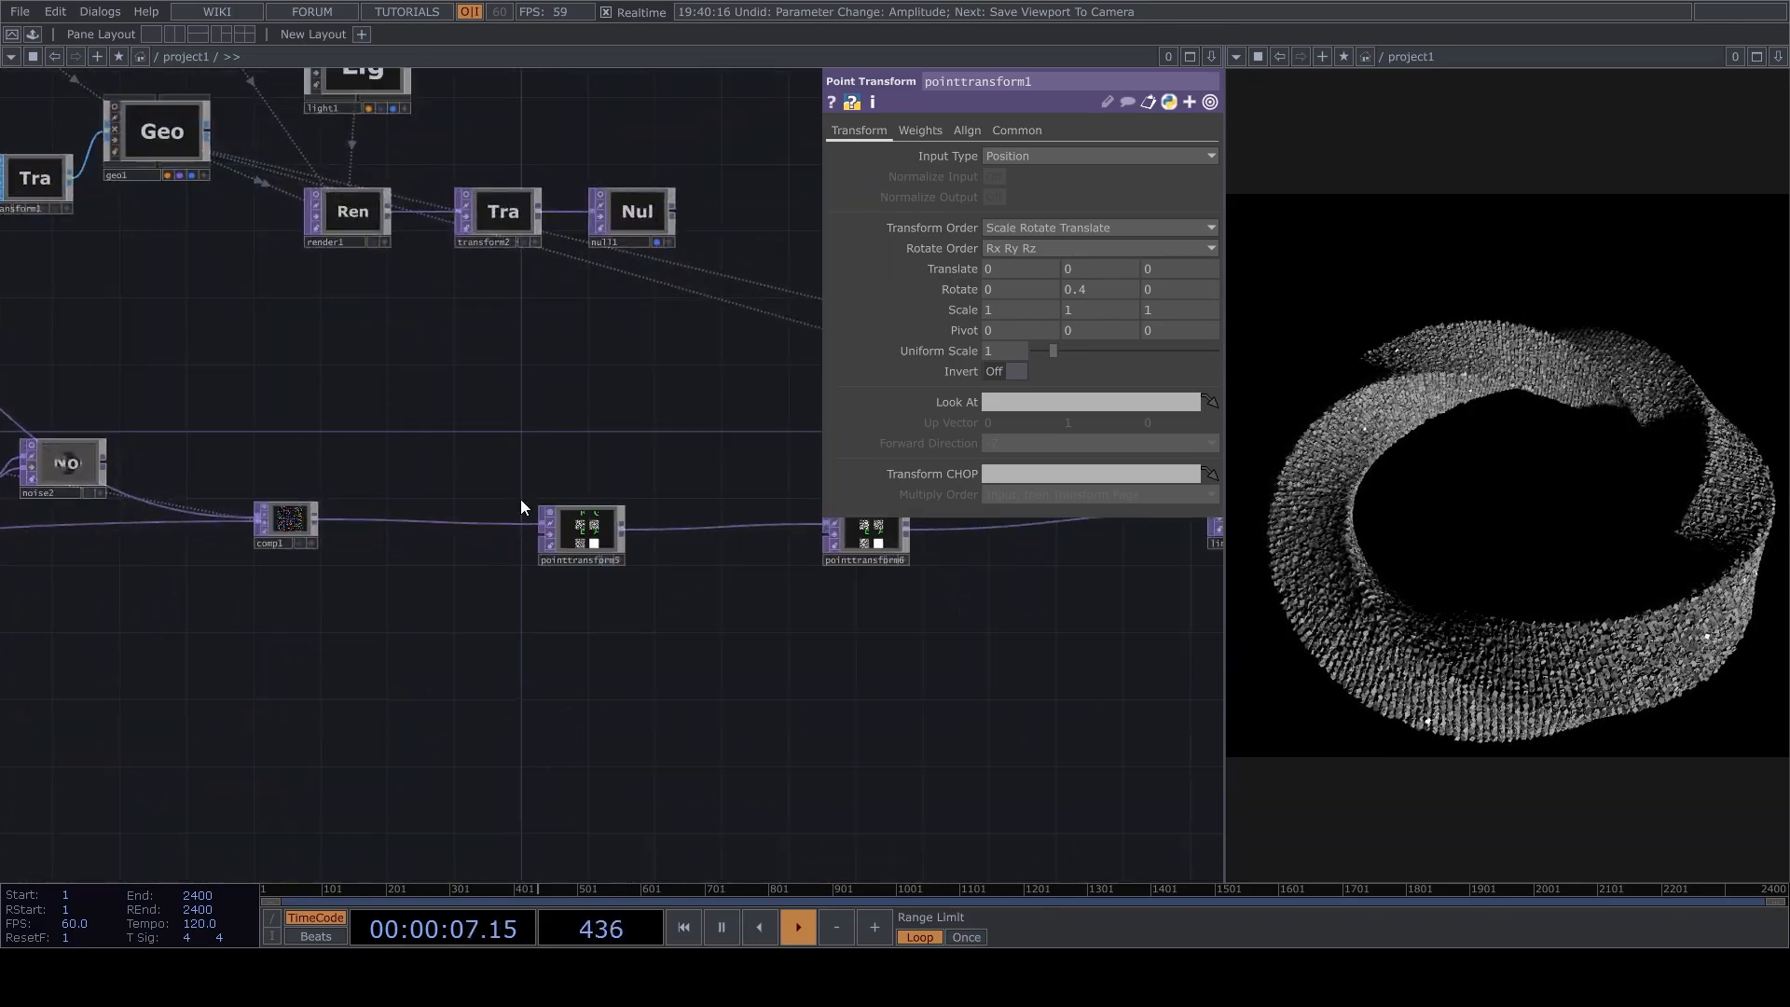
pyautogui.click(547, 550)
pyautogui.click(1109, 555)
pyautogui.moveTo(919, 657); pyautogui.dragTo(714, 663)
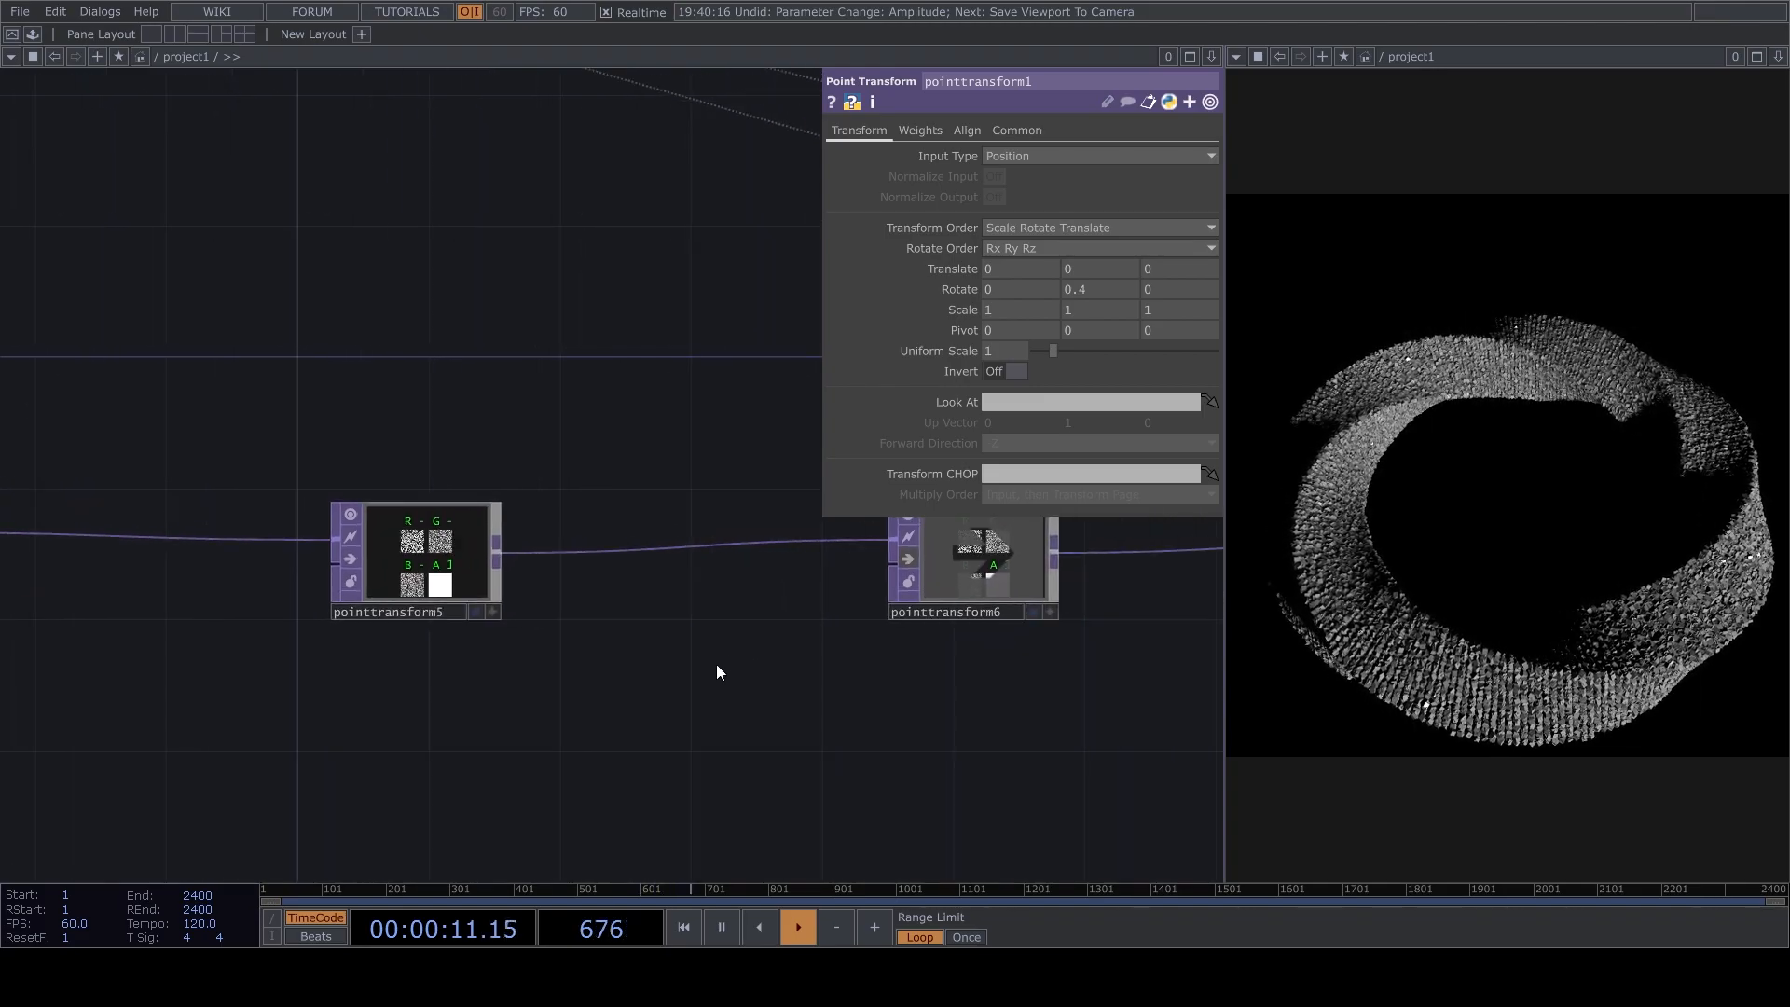
pyautogui.scroll(-10, 728, 671)
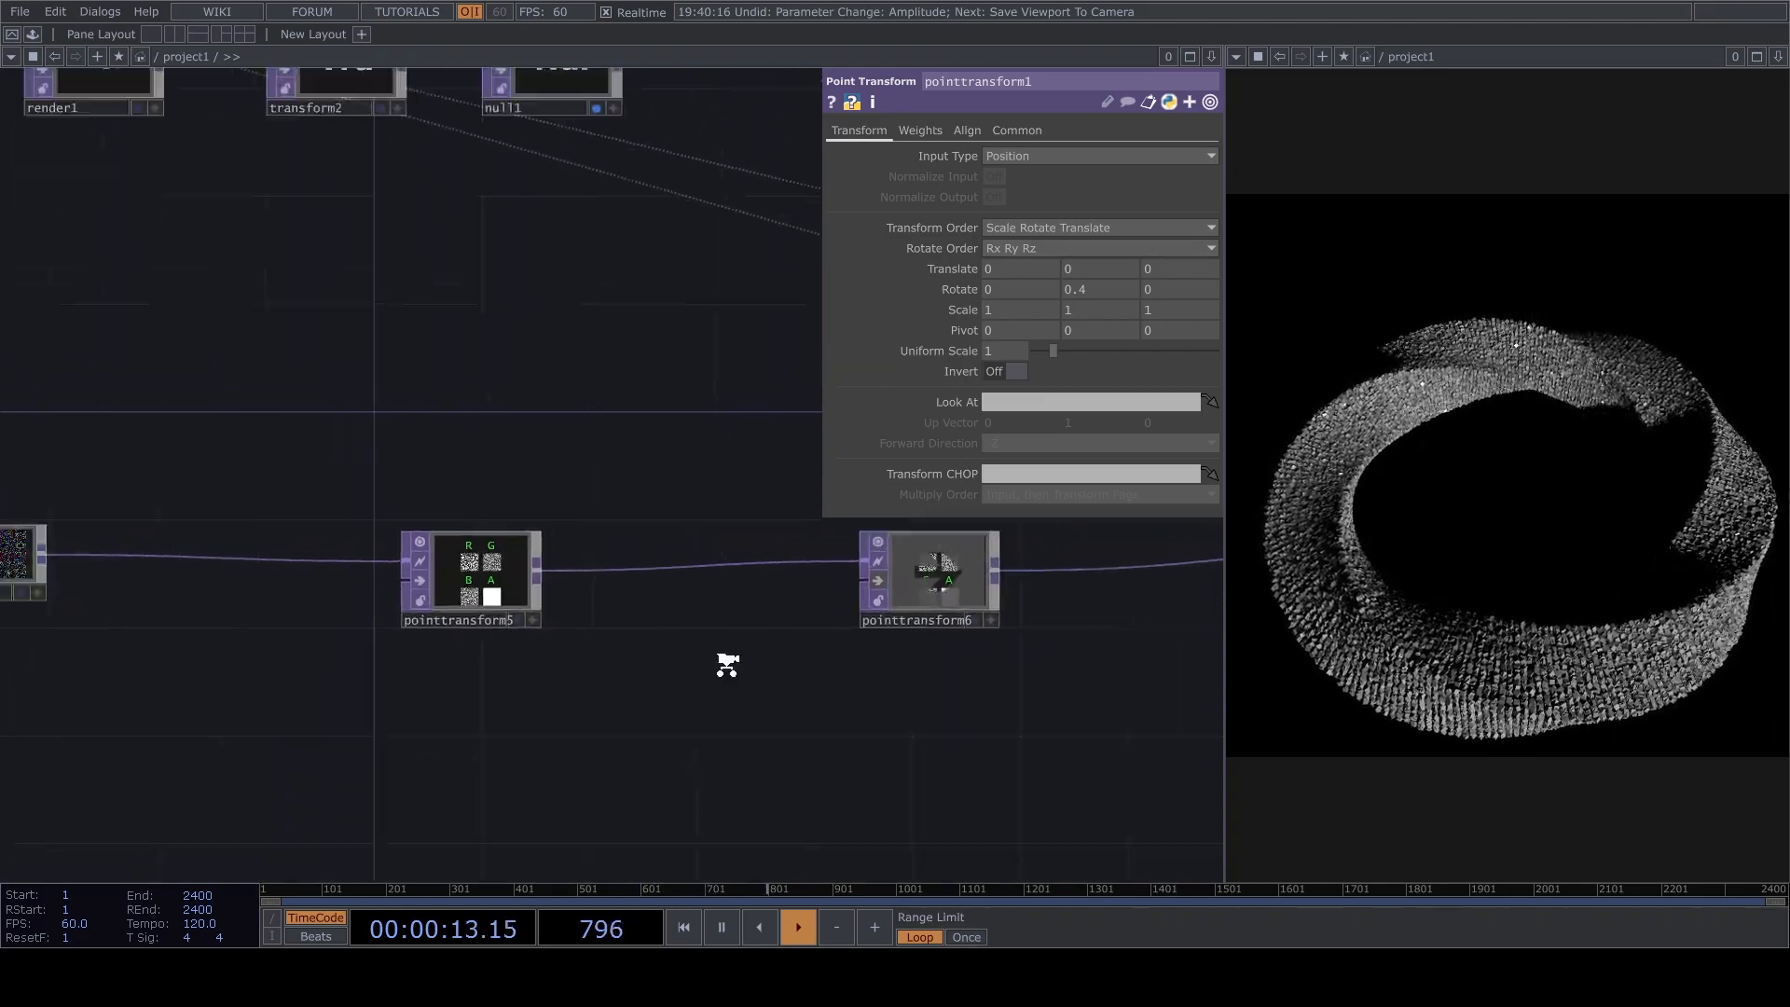
pyautogui.scroll(5, 239, 545)
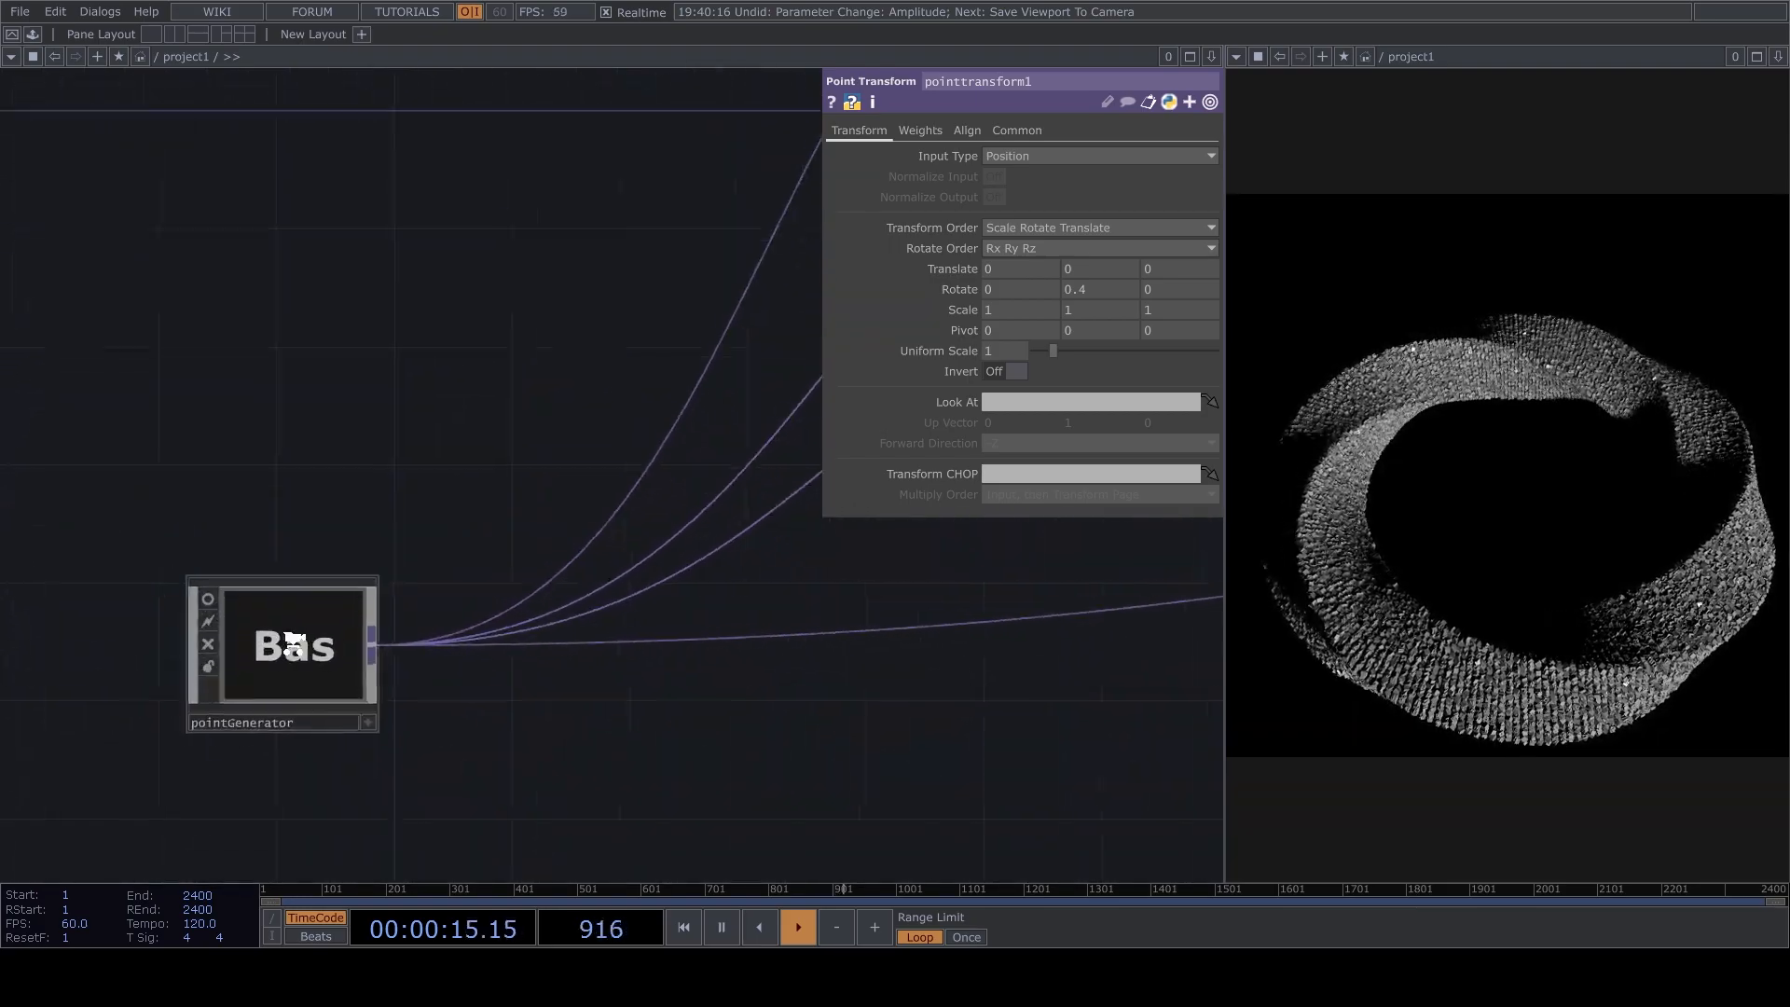
# Set pointGenerator's shape to Sphere.
pyautogui.click(377, 626)
pyautogui.scroll(-2, 378, 627)
pyautogui.click(1080, 202)
pyautogui.click(1055, 222)
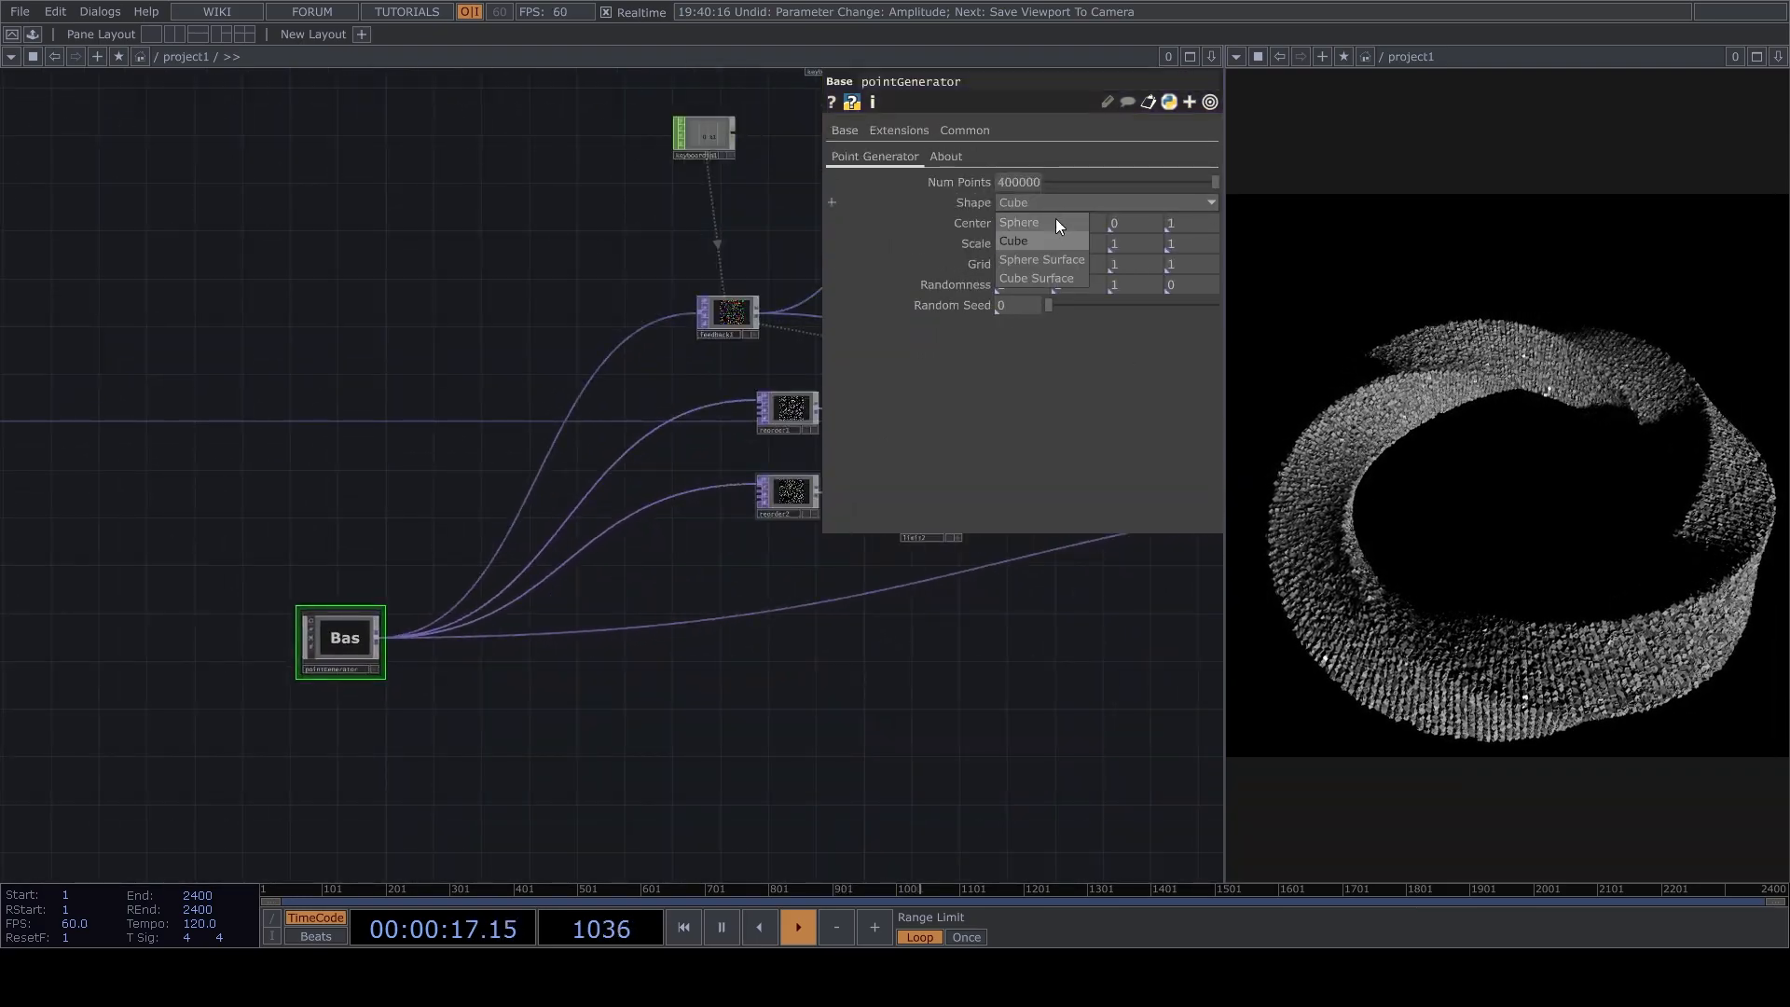
pyautogui.moveTo(1066, 697); pyautogui.dragTo(1023, 560)
pyautogui.scroll(2, 718, 608)
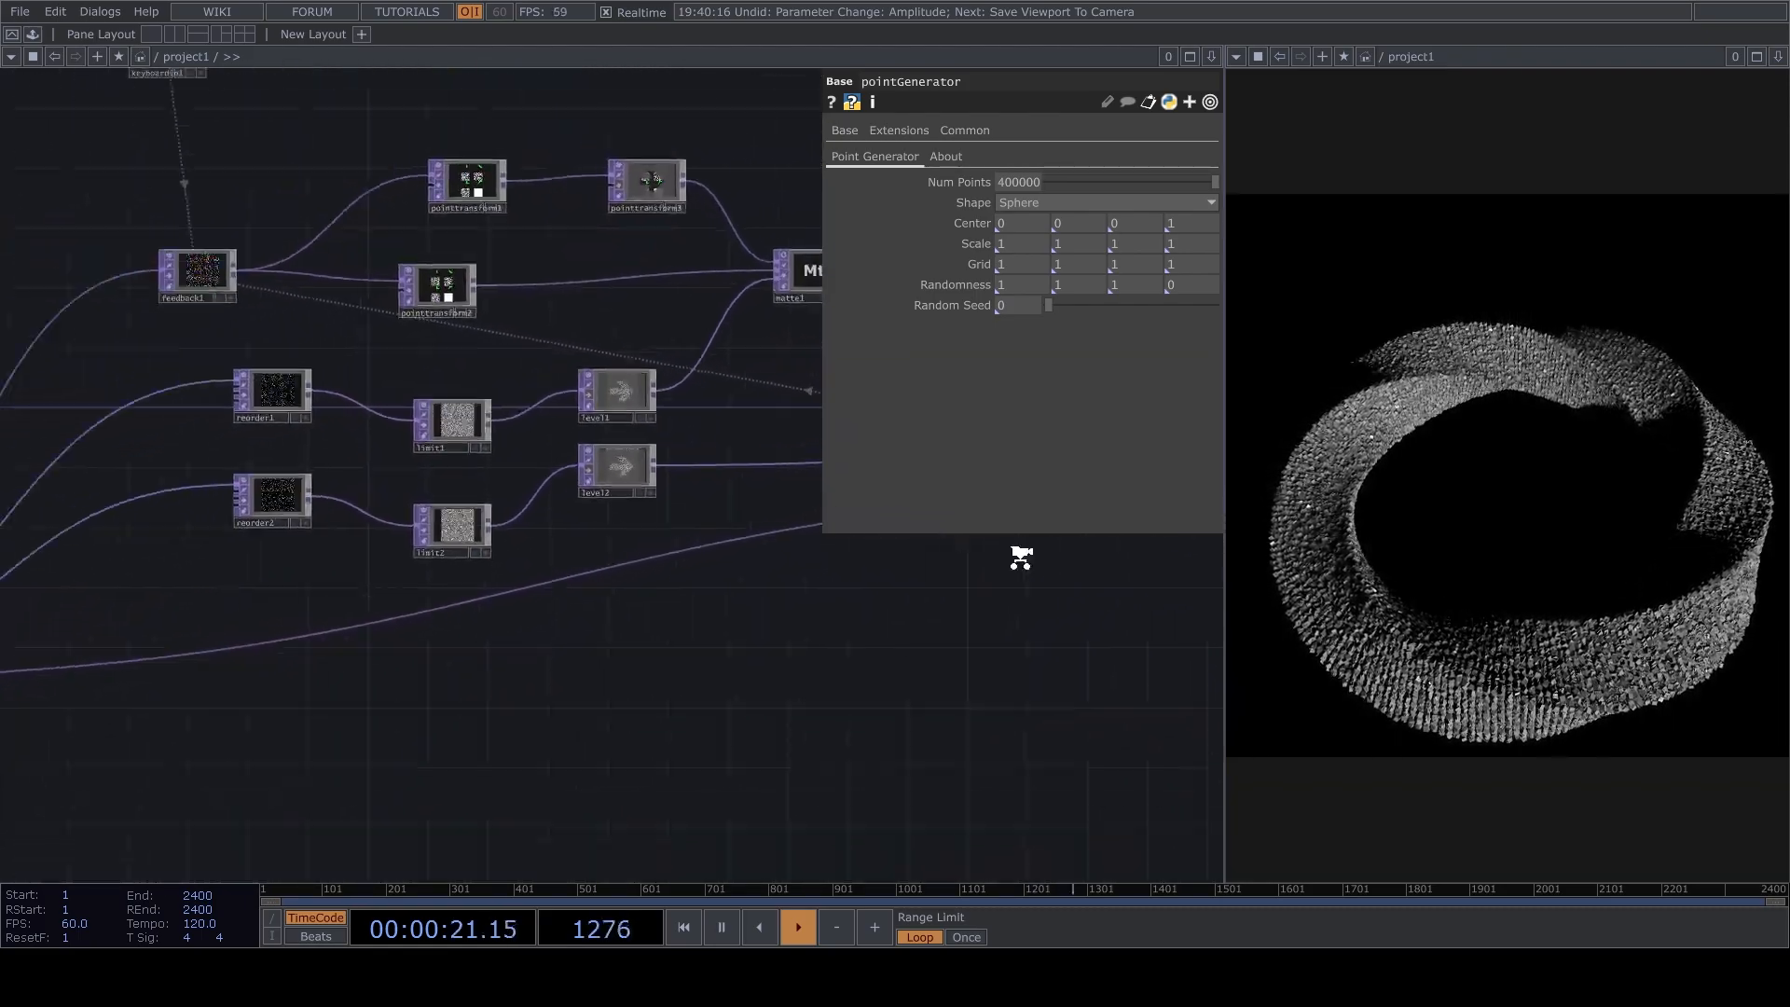
# Set pointGenerator's shape to Cube Surface.
pyautogui.scroll(-2, 1023, 560)
pyautogui.moveTo(755, 624); pyautogui.dragTo(799, 668)
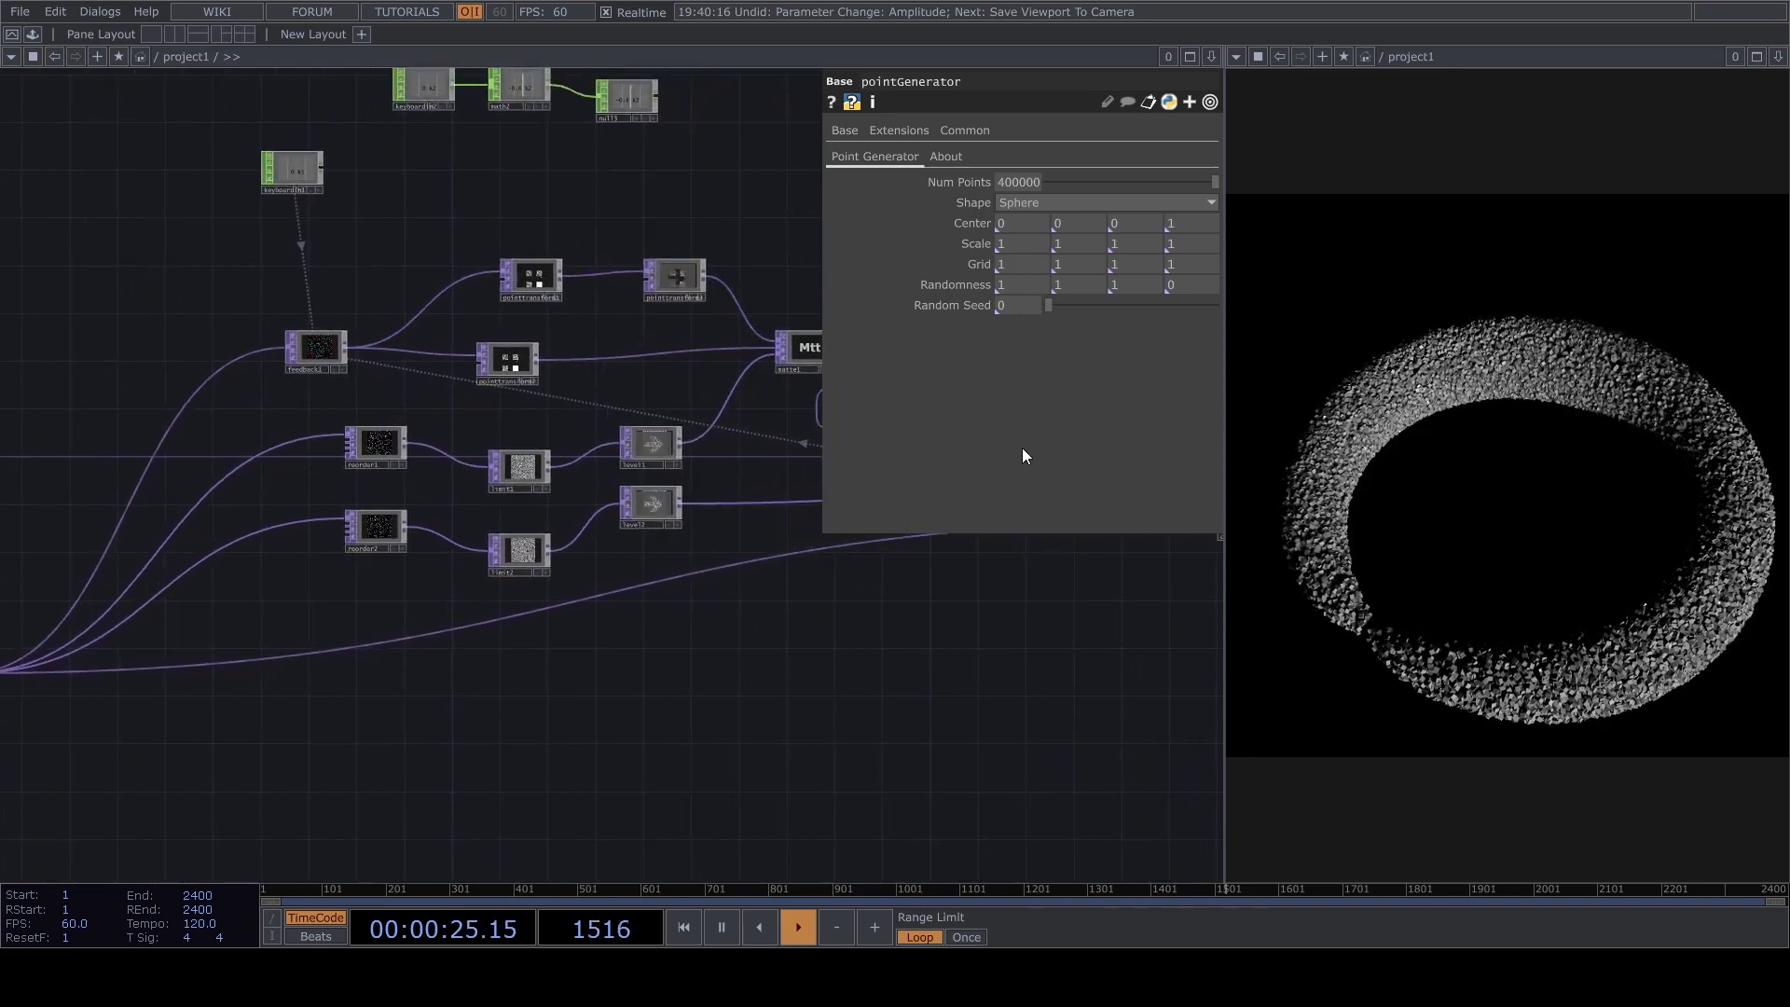
pyautogui.click(1064, 207)
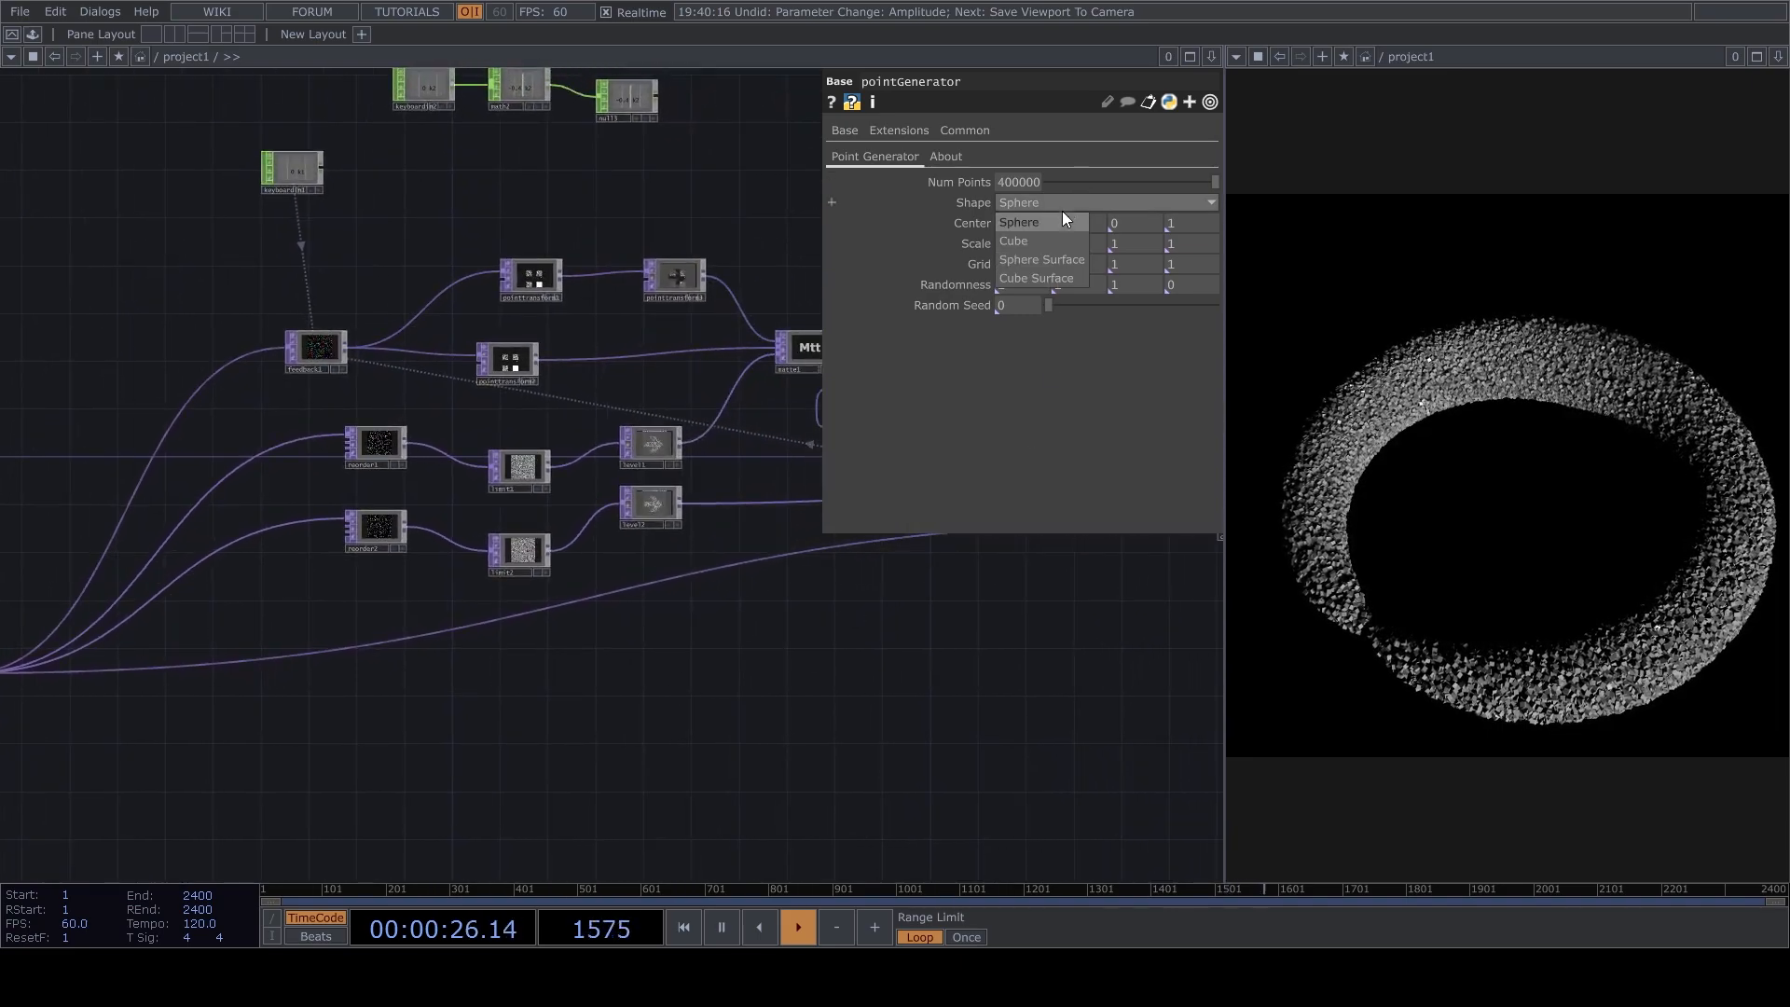
pyautogui.click(1047, 277)
# Open pointtransform1's parameters in the feedback section and examine its Y rotation.
pyautogui.moveTo(795, 623); pyautogui.dragTo(514, 640)
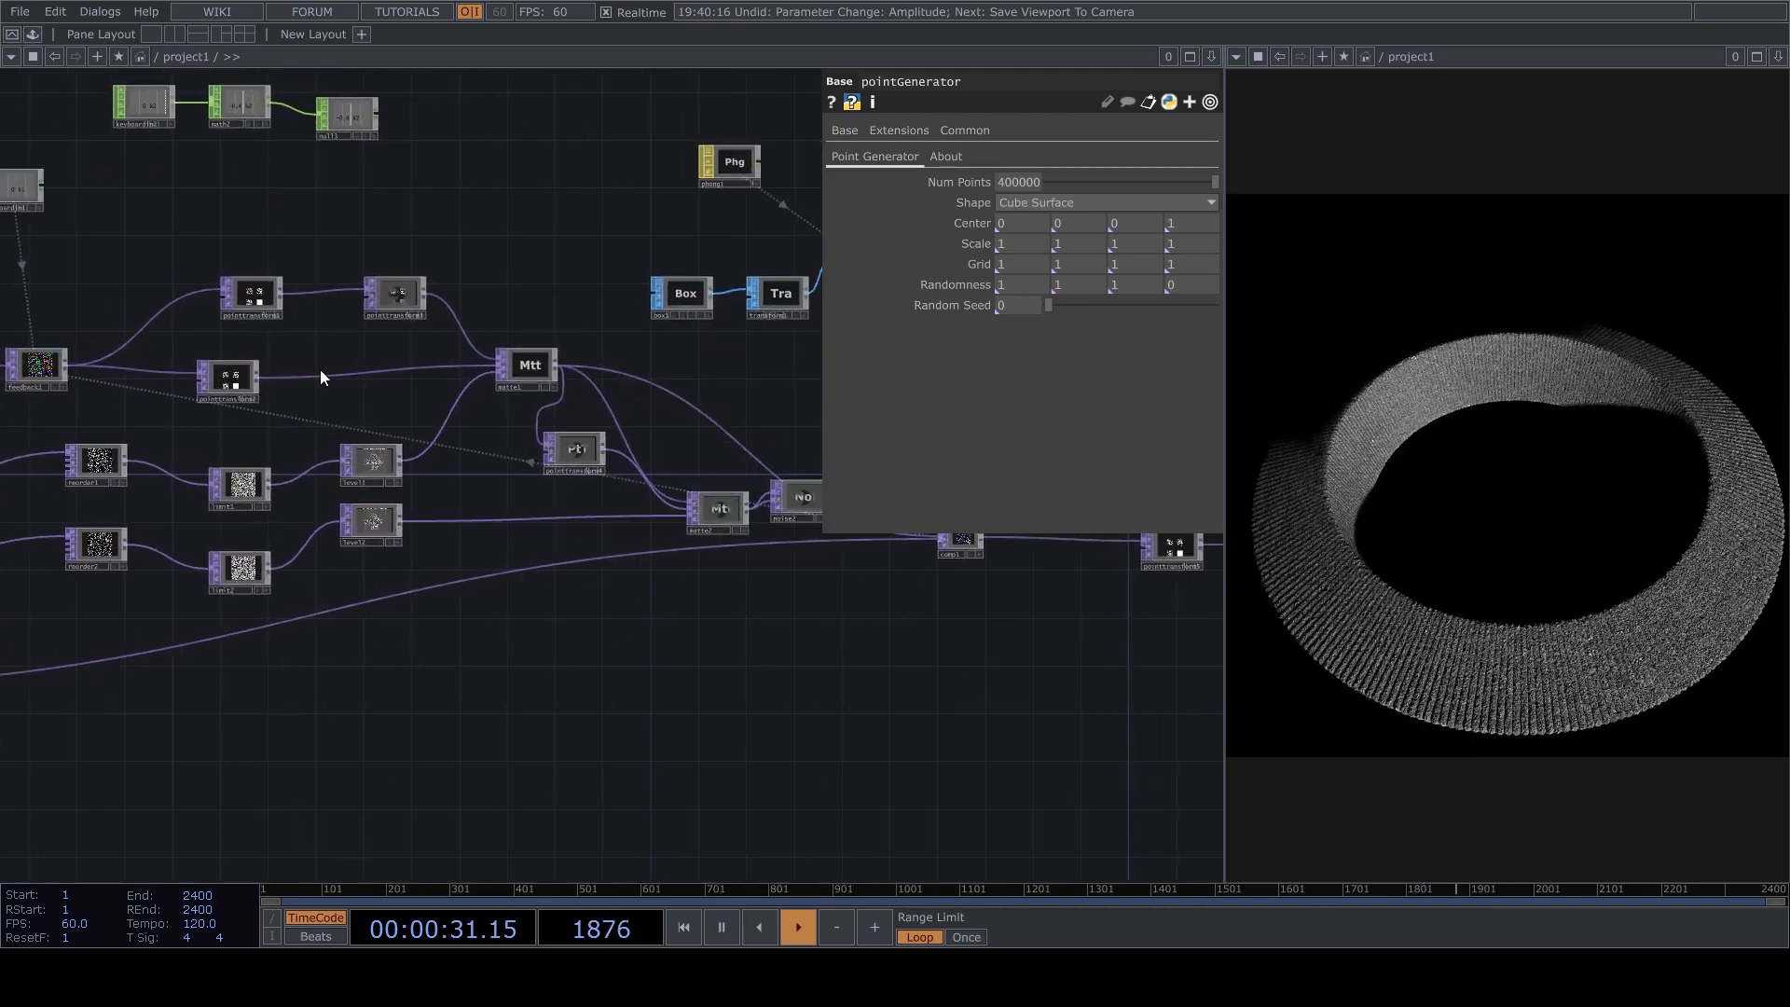
pyautogui.scroll(5, 391, 354)
pyautogui.scroll(-7, 559, 316)
pyautogui.scroll(6, 610, 322)
pyautogui.scroll(-3, 654, 356)
pyautogui.moveTo(807, 374); pyautogui.dragTo(233, 341)
pyautogui.scroll(1, 559, 475)
pyautogui.scroll(2, 610, 474)
pyautogui.moveTo(610, 473); pyautogui.dragTo(569, 435)
pyautogui.scroll(-6, 569, 434)
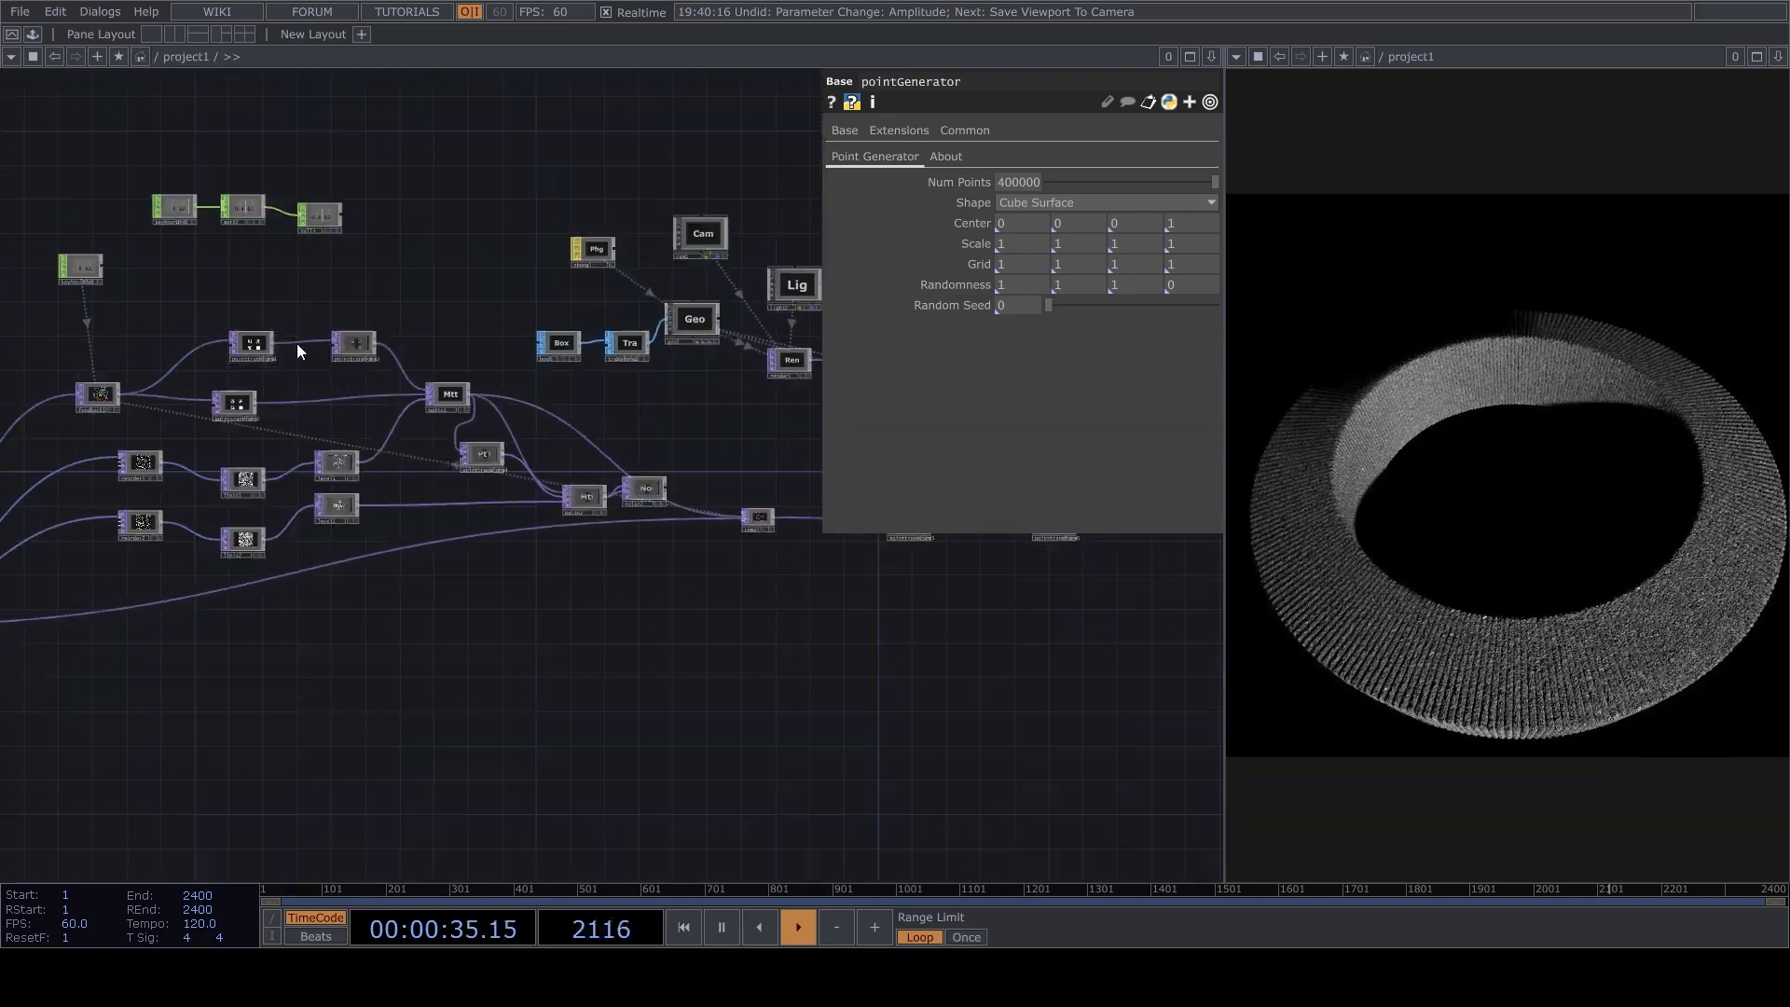
pyautogui.scroll(6, 445, 449)
pyautogui.click(446, 450)
pyautogui.moveTo(1066, 289); pyautogui.dragTo(1091, 289)
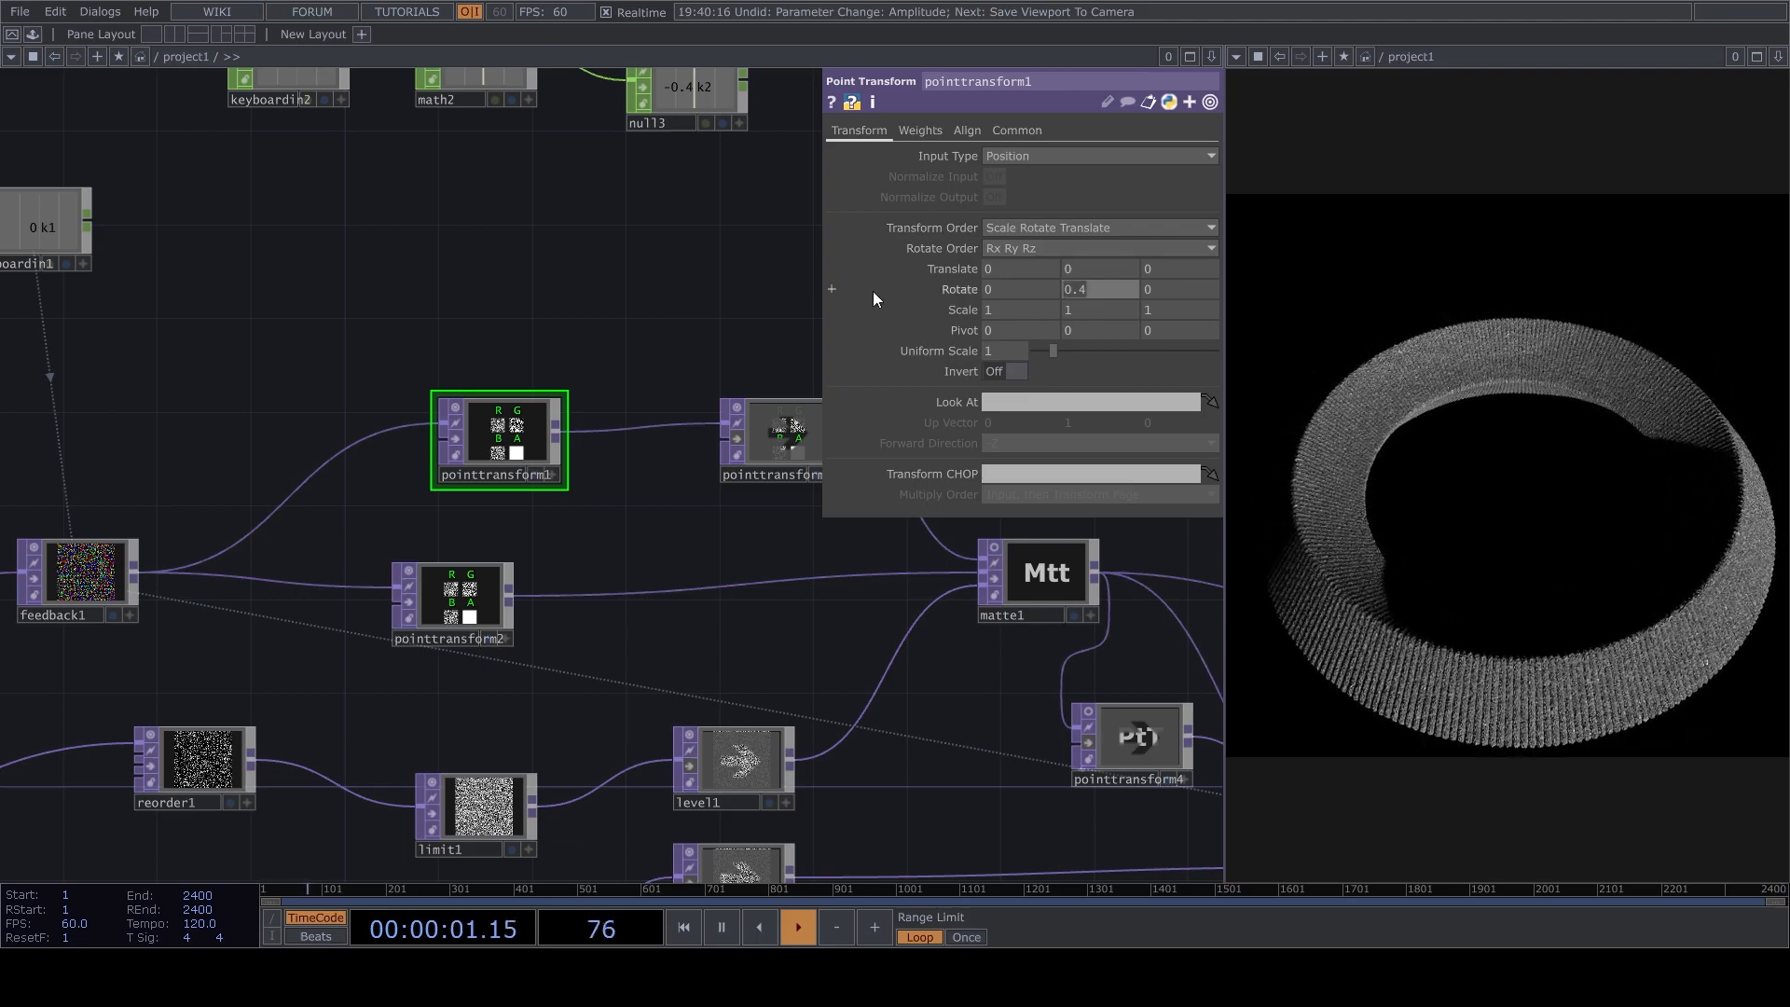
pyautogui.write('1.6')
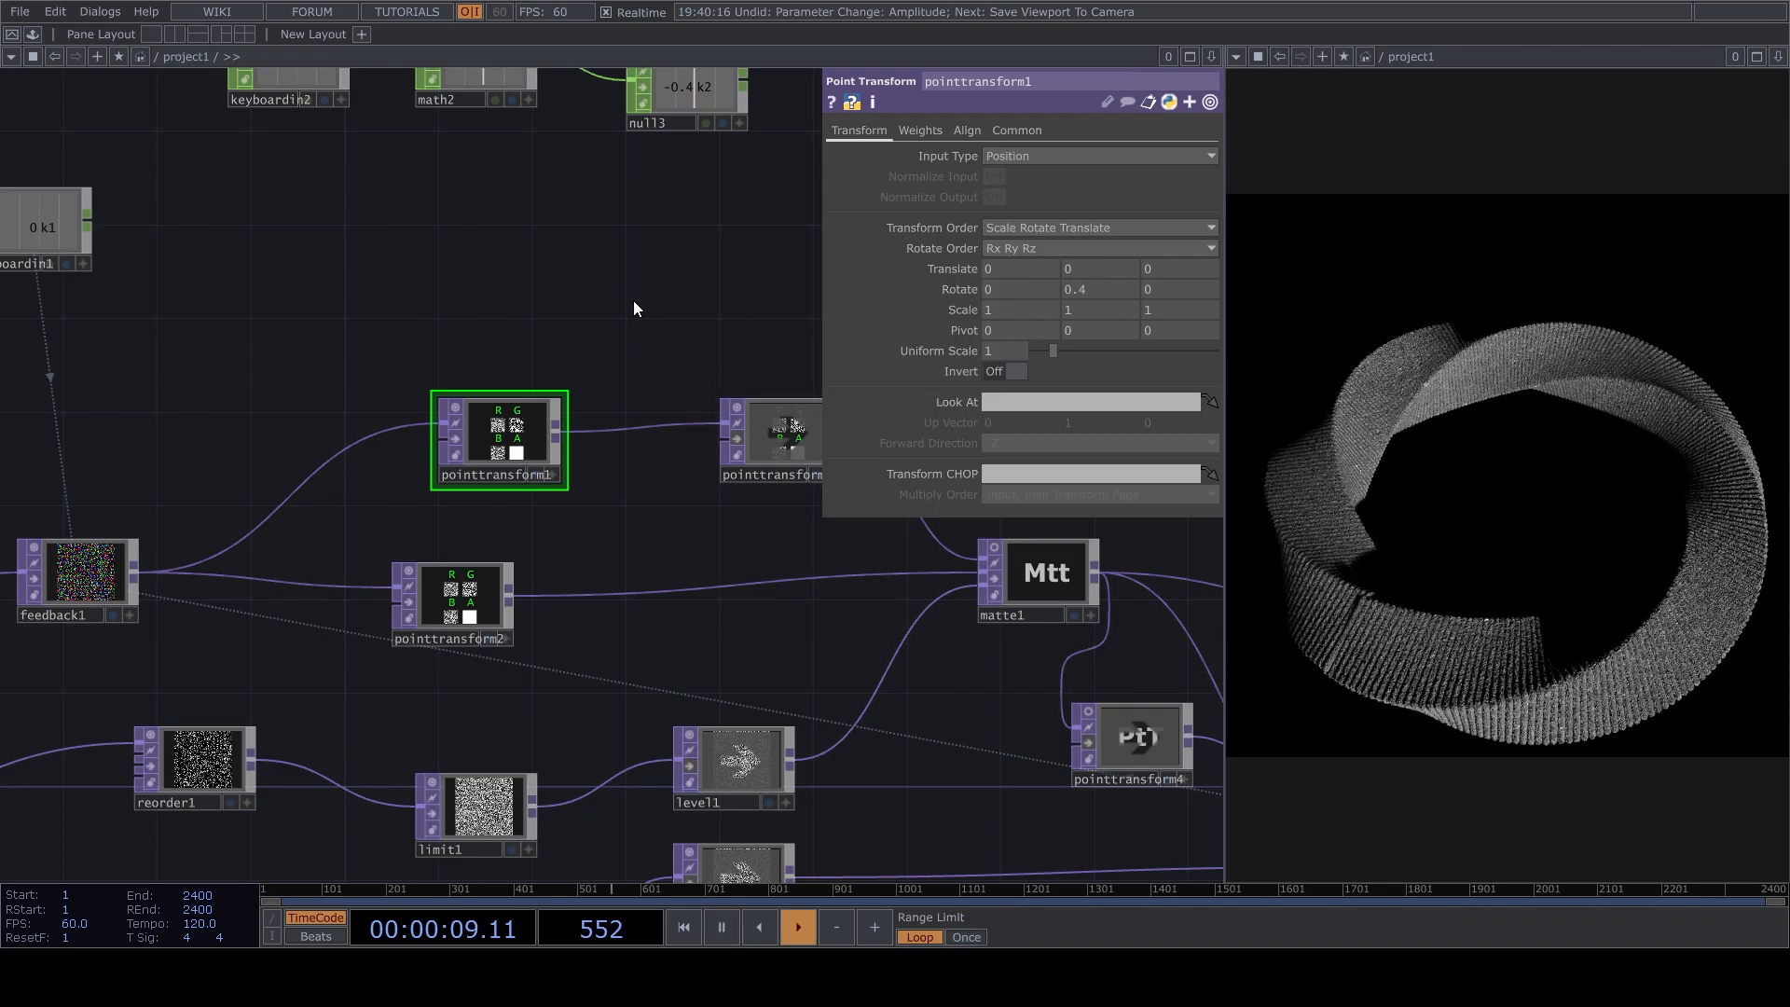
# Activate cam1's viewer, orbit the camera to a lower side view of the twisted ring, and pull it back to frame the whole shape.
pyautogui.moveTo(667, 265); pyautogui.dragTo(443, 584)
pyautogui.scroll(-6, 444, 584)
pyautogui.scroll(8, 656, 571)
pyautogui.moveTo(881, 580); pyautogui.dragTo(1007, 326)
pyautogui.scroll(3, 687, 521)
pyautogui.moveTo(445, 416); pyautogui.dragTo(678, 452)
pyautogui.scroll(-2, 679, 451)
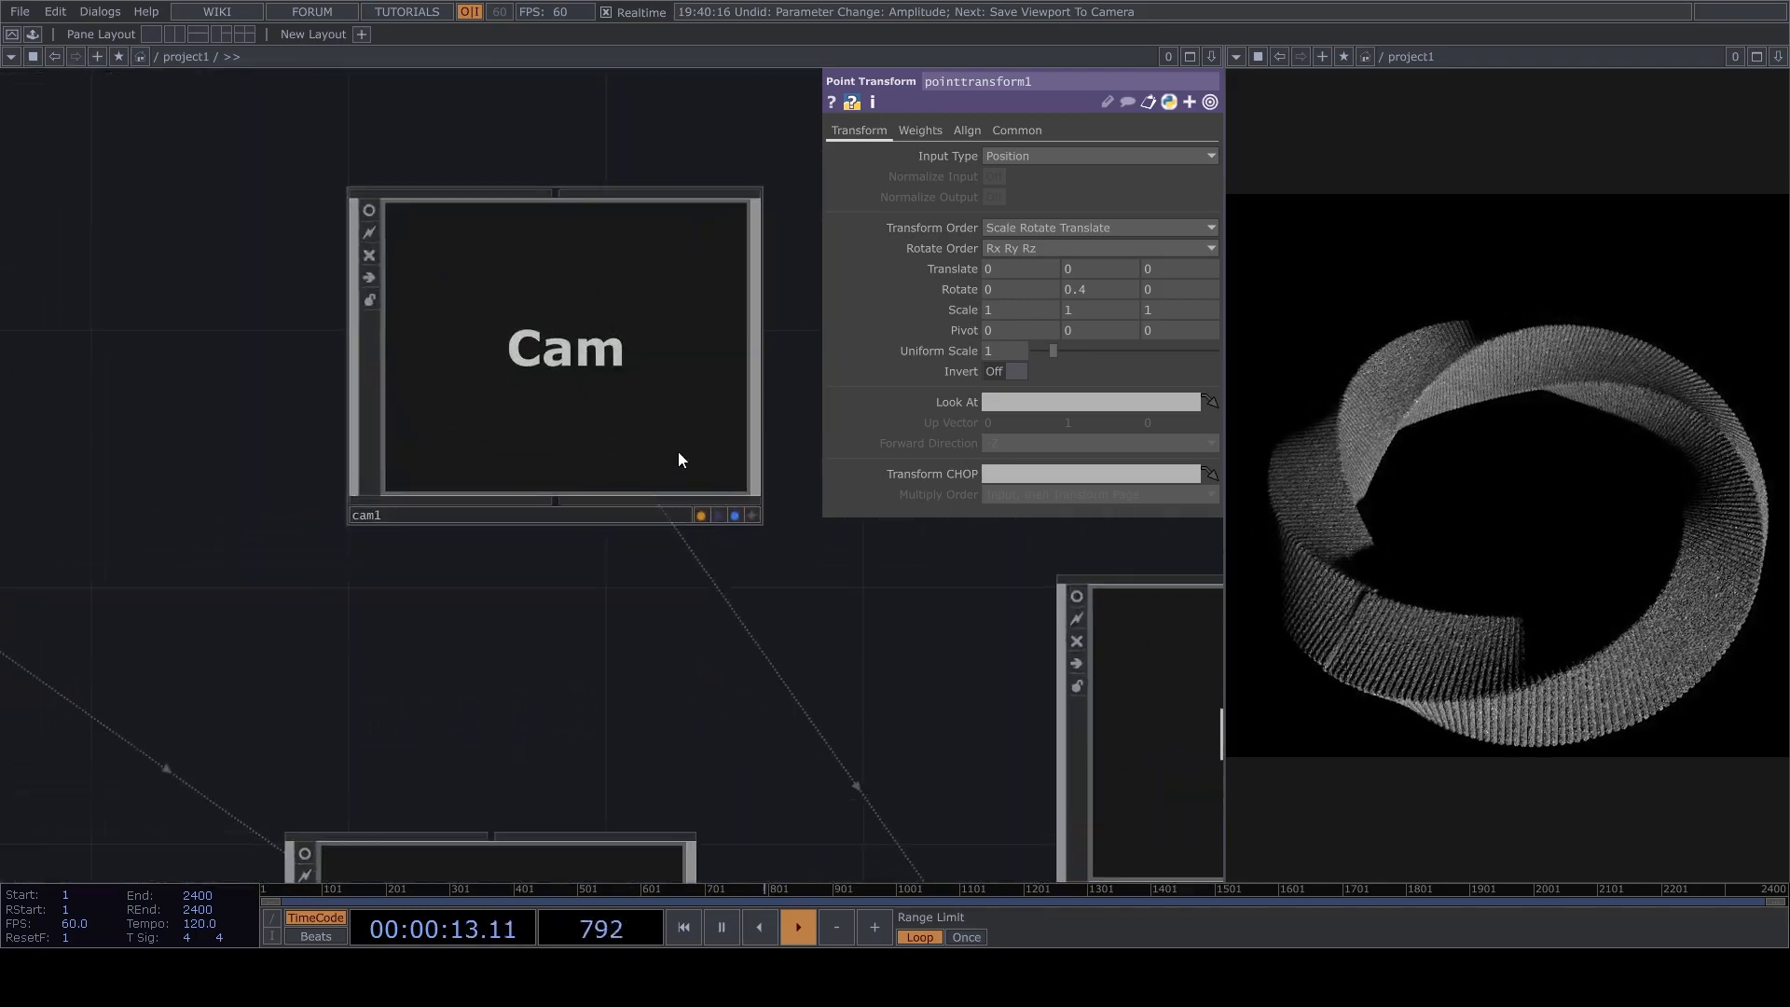
pyautogui.click(753, 515)
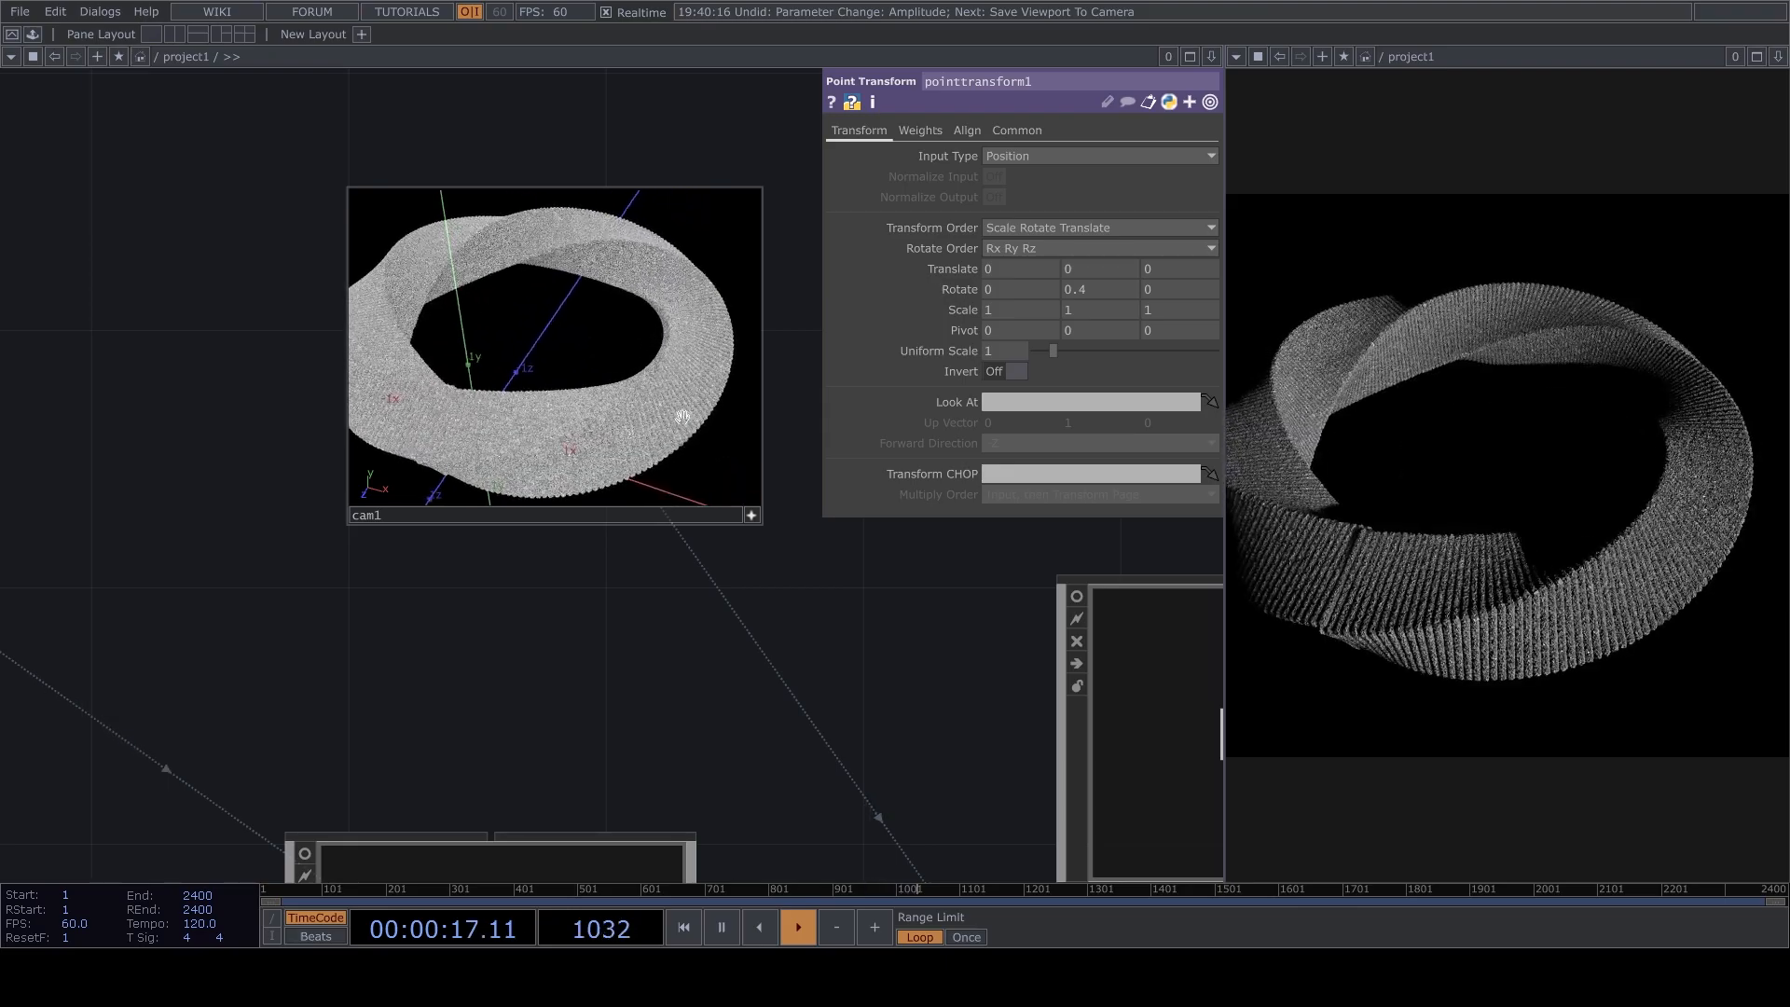
pyautogui.moveTo(589, 429); pyautogui.dragTo(671, 468)
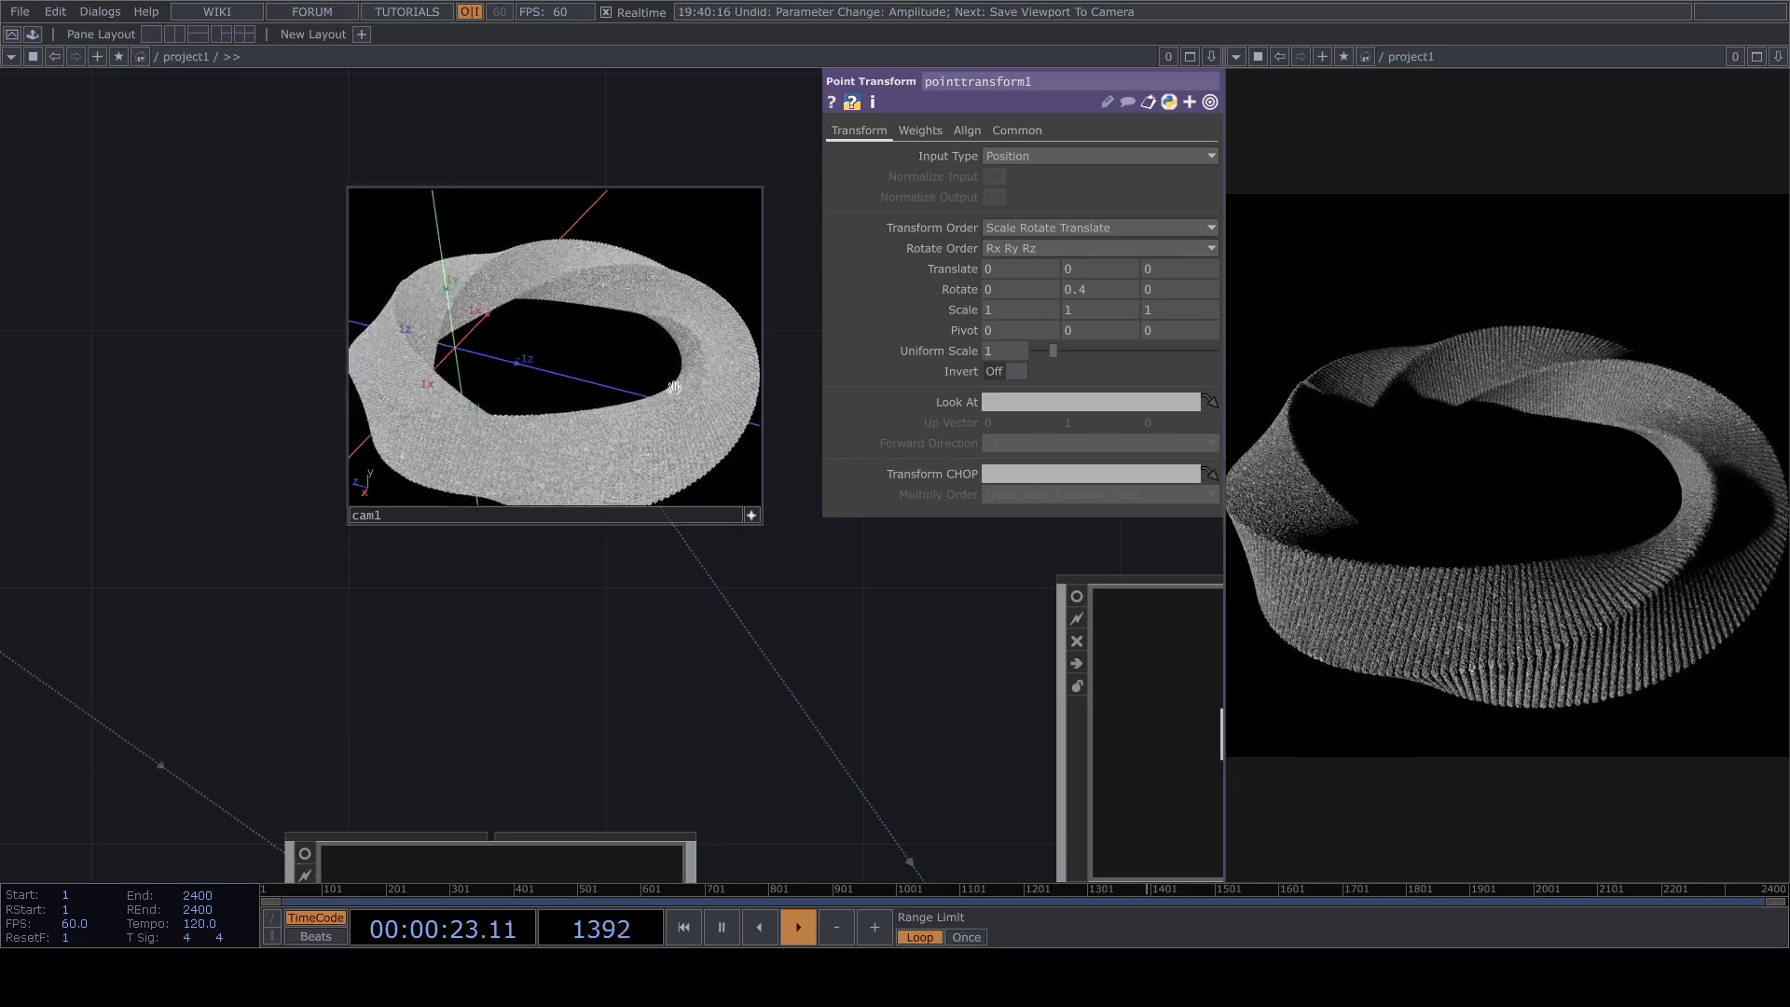
pyautogui.moveTo(686, 385); pyautogui.dragTo(674, 420)
pyautogui.moveTo(731, 500)
pyautogui.mouseDown()
pyautogui.moveTo(675, 401)
pyautogui.moveTo(741, 497)
pyautogui.mouseUp()
pyautogui.scroll(-10, 718, 448)
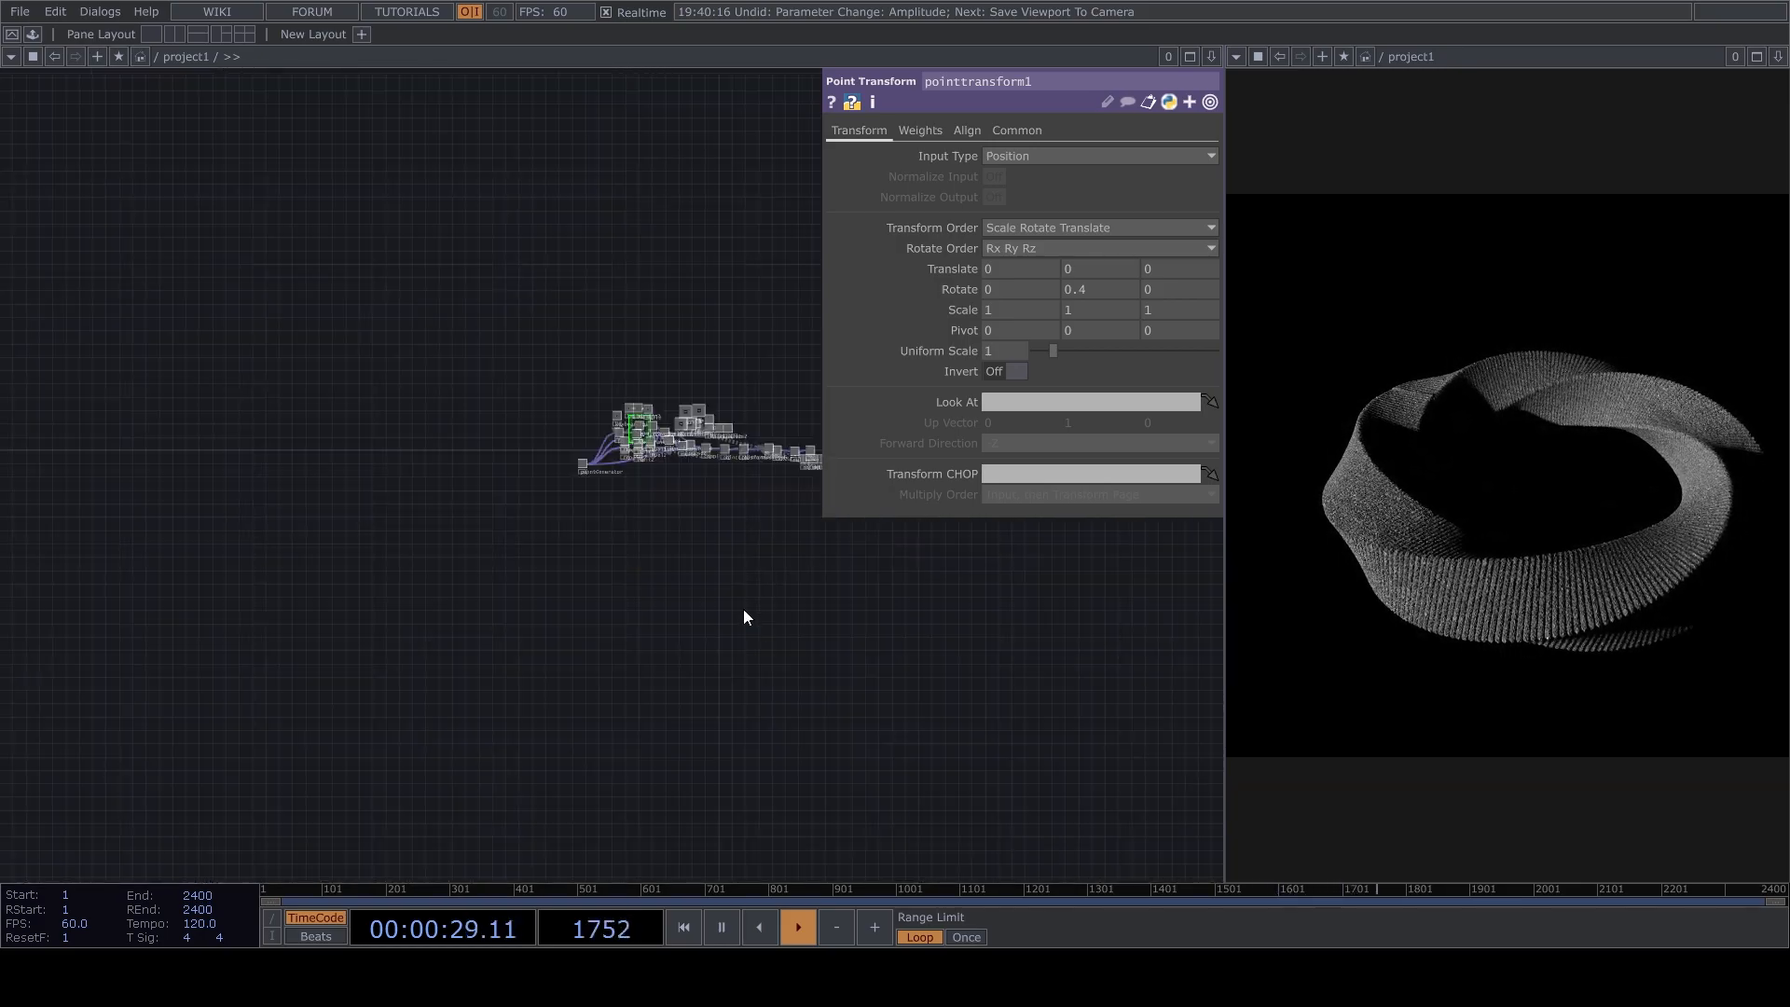
# Return to cam1 and reactivate its viewer to reframe the twisted ring from another angle.
pyautogui.scroll(9, 601, 484)
pyautogui.moveTo(620, 455); pyautogui.dragTo(774, 326)
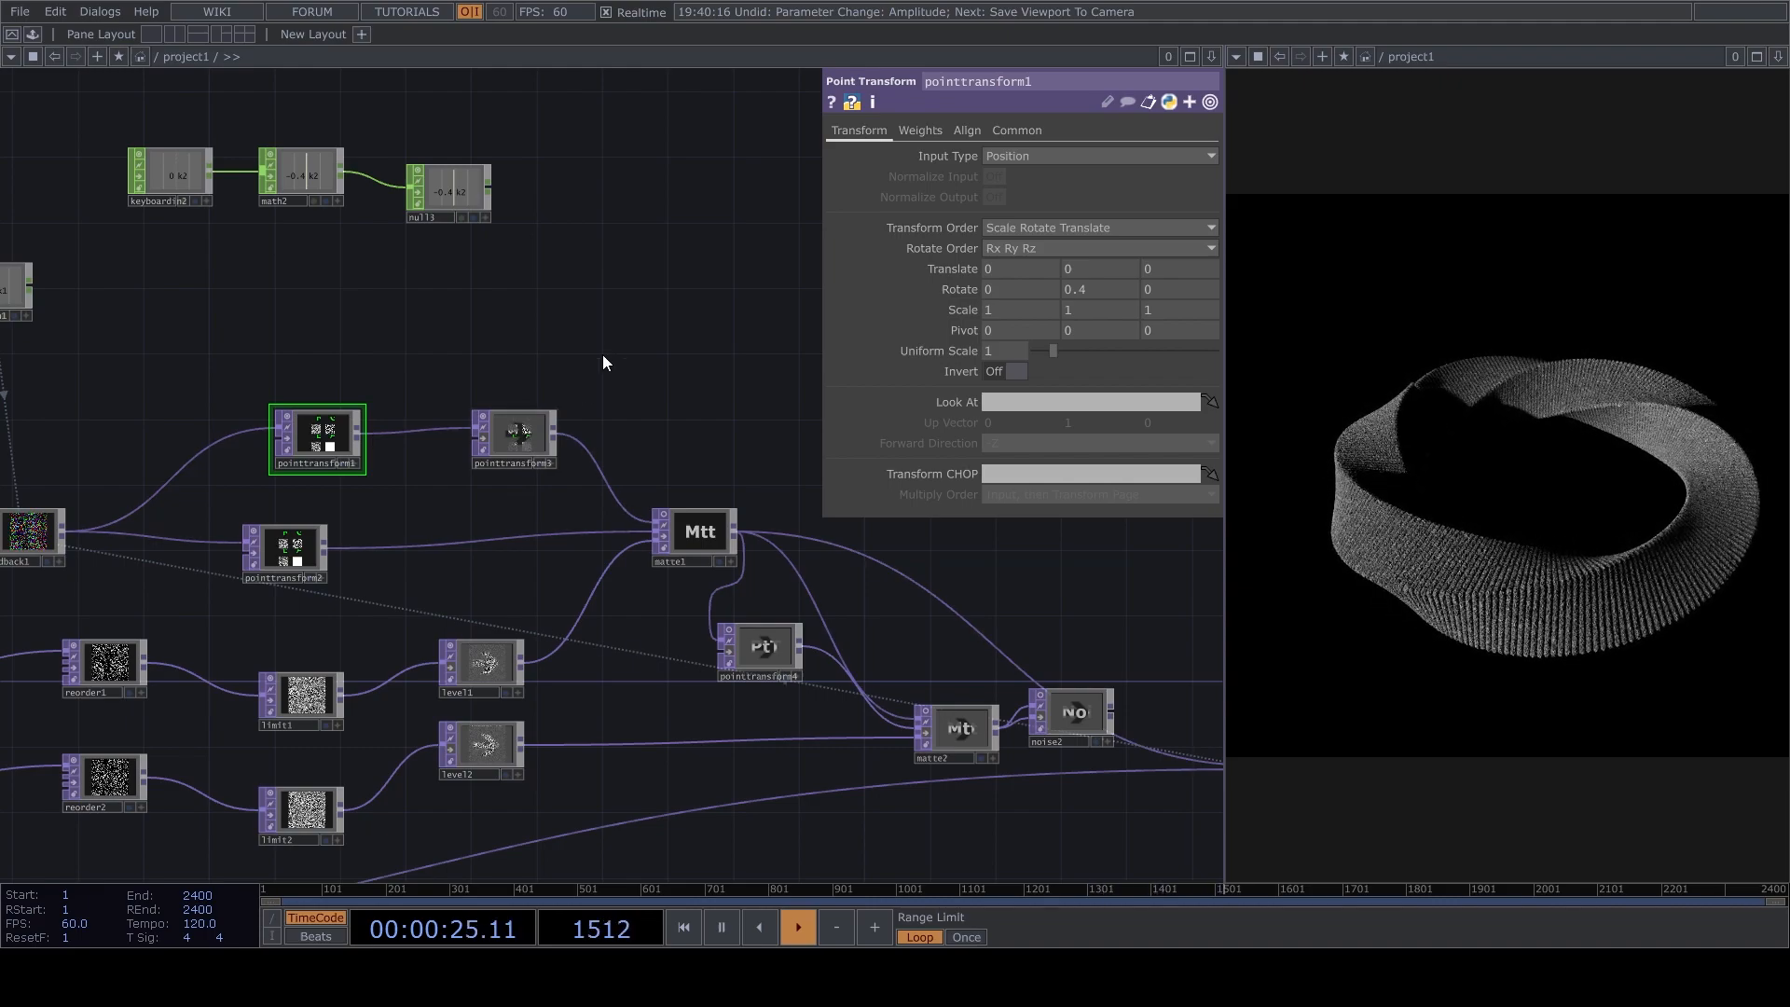
pyautogui.moveTo(606, 360); pyautogui.dragTo(531, 416)
pyautogui.moveTo(693, 309); pyautogui.dragTo(451, 495)
pyautogui.scroll(-6, 453, 496)
pyautogui.scroll(8, 652, 546)
pyautogui.scroll(5, 512, 412)
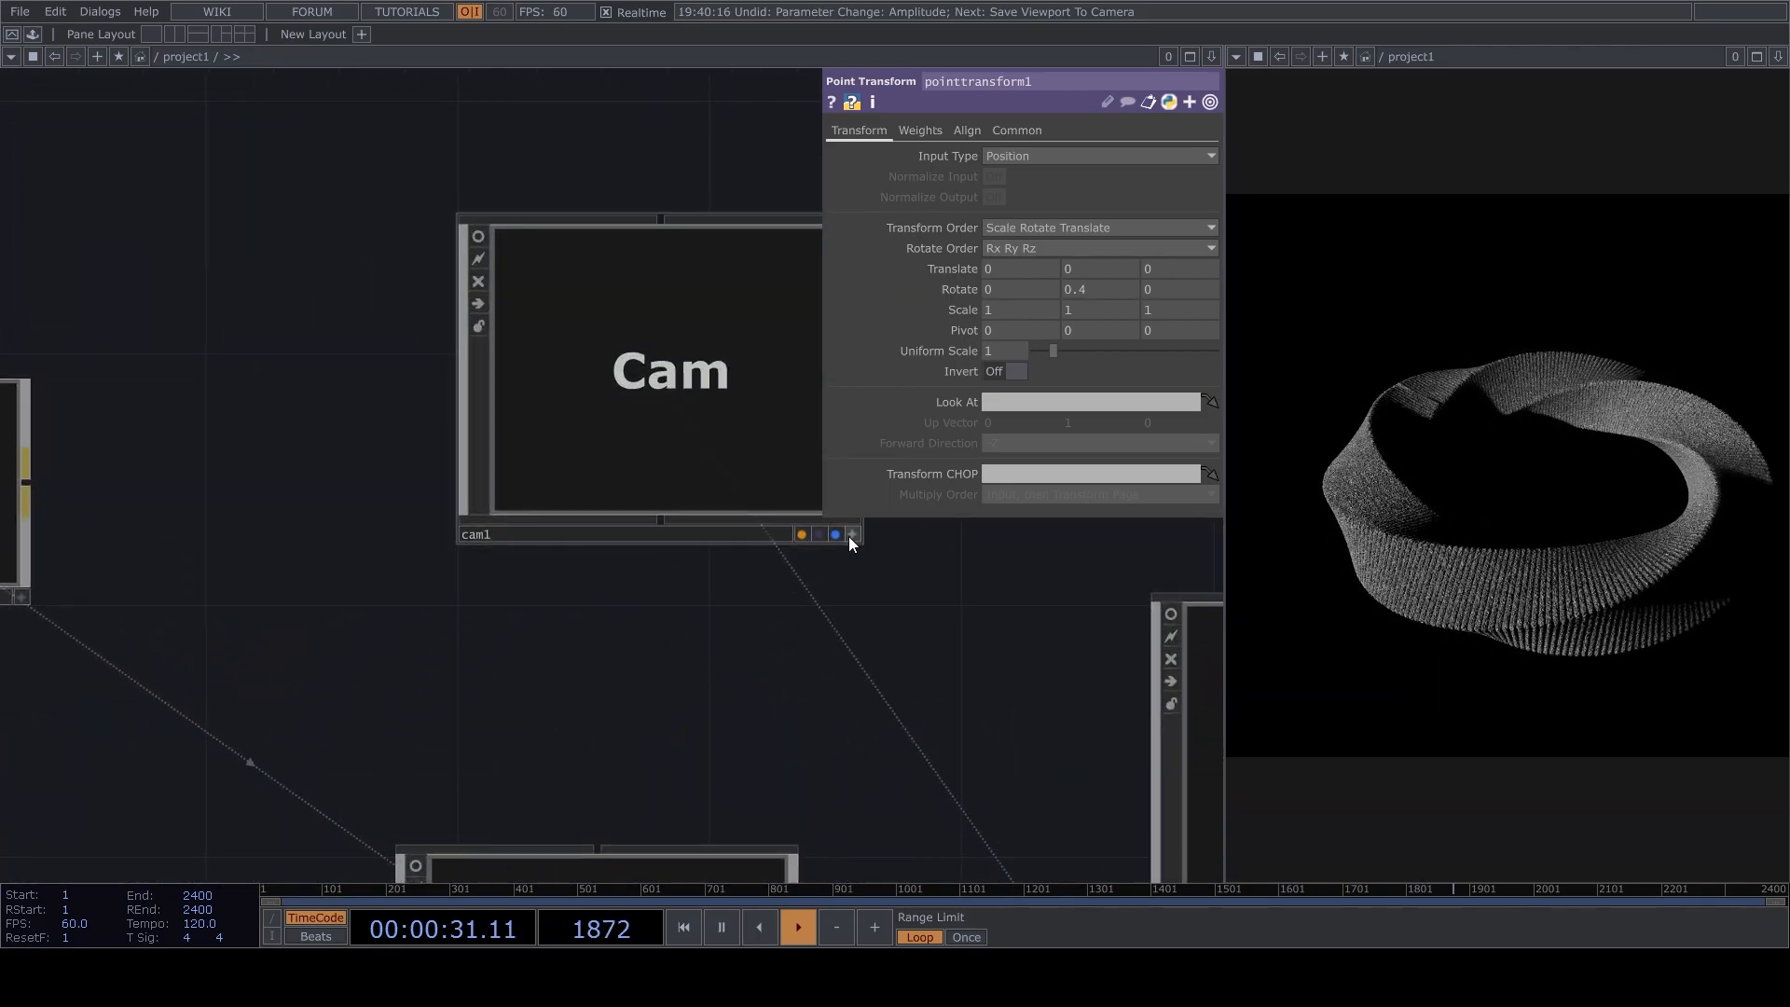
pyautogui.click(851, 535)
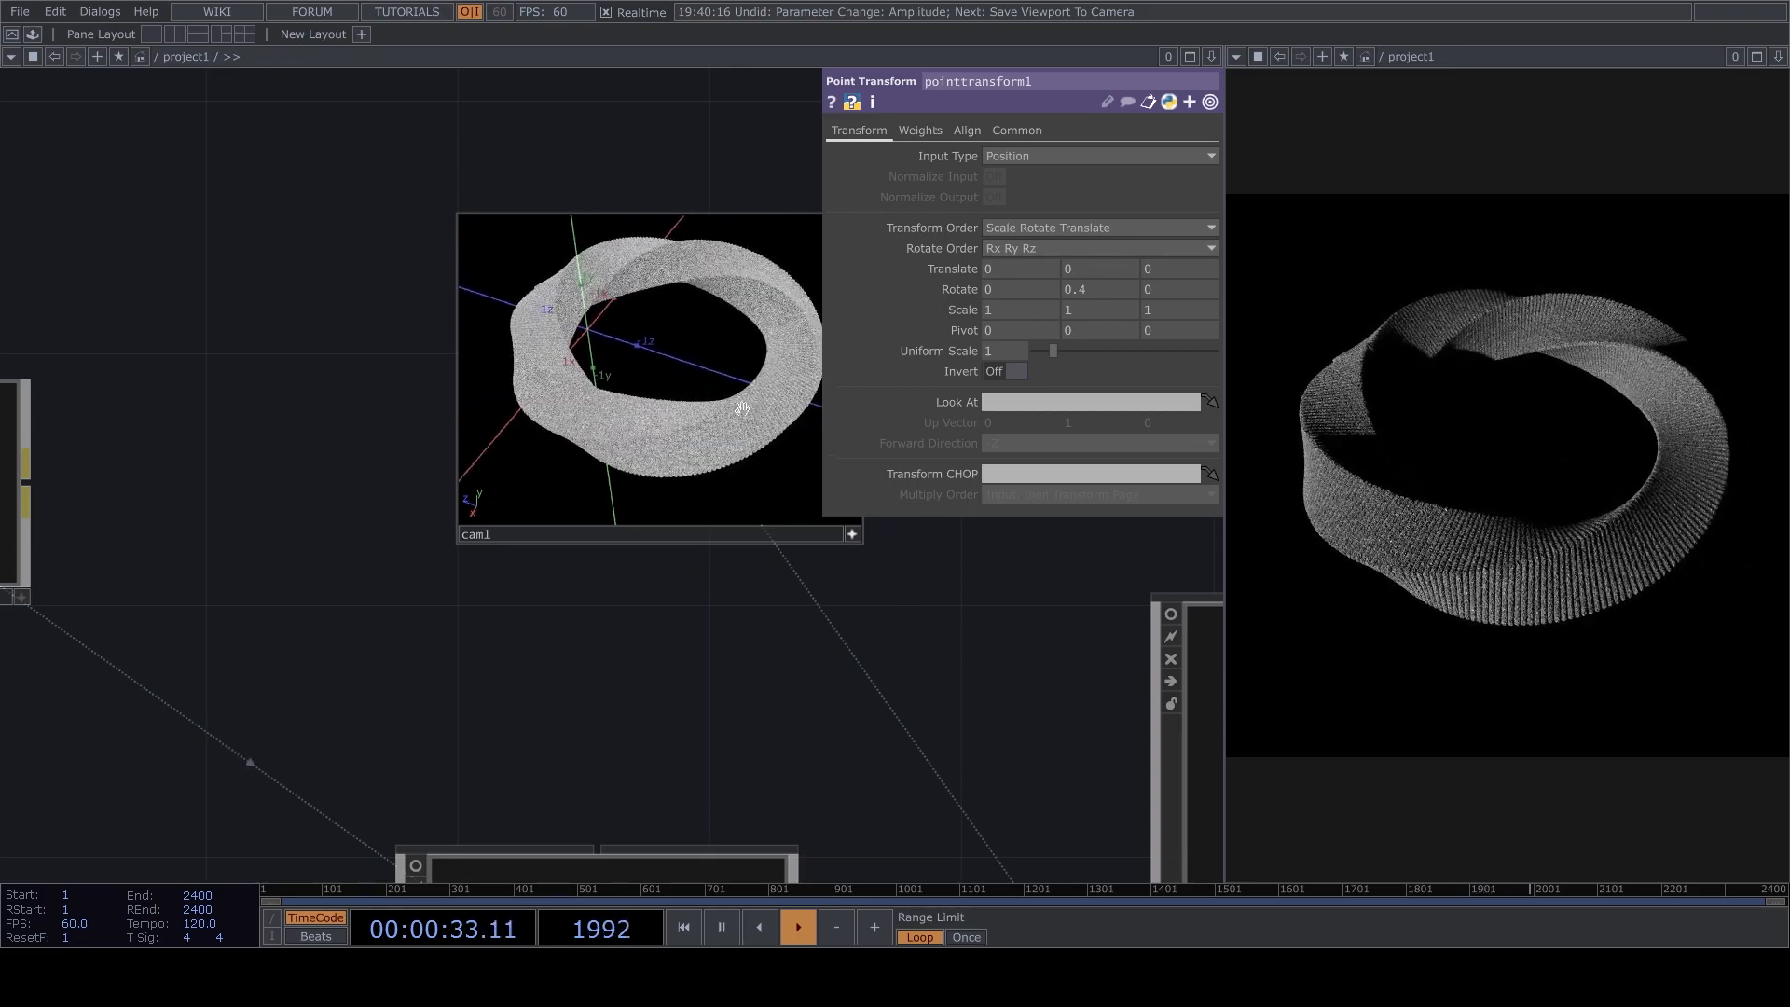